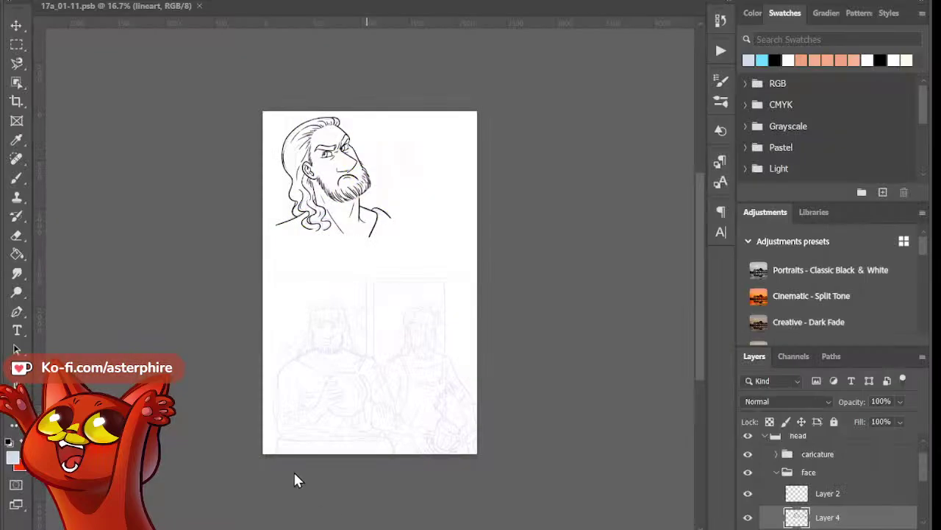
pyautogui.click(332, 231)
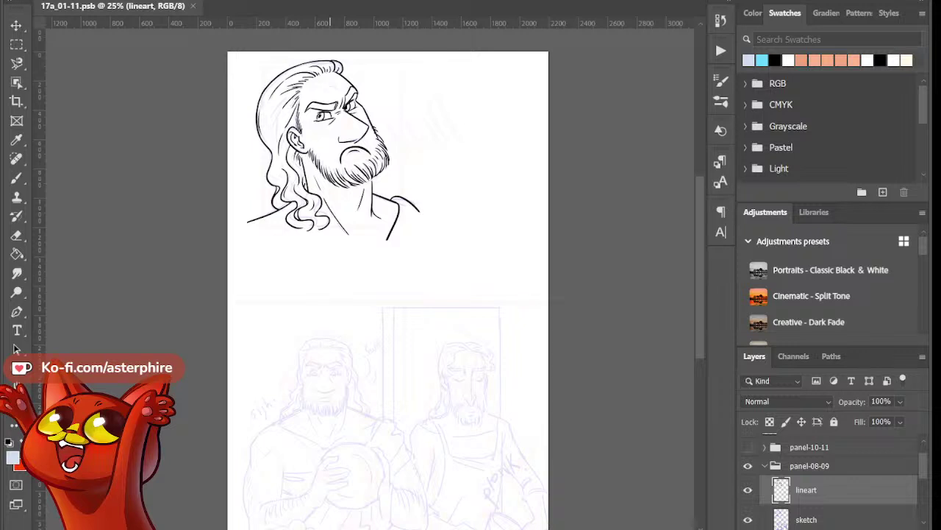
pyautogui.hotkey('ctrl', 'Tab')
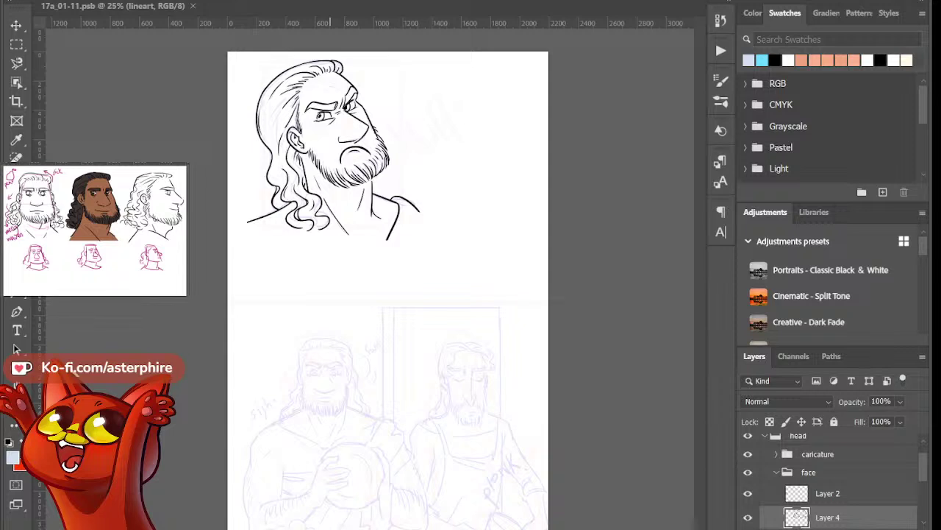
pyautogui.click(434, 386)
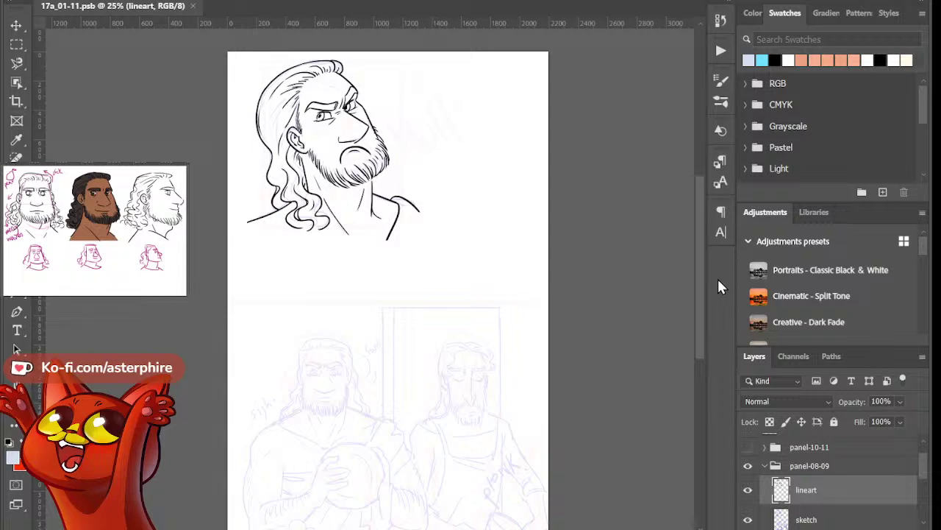
pyautogui.moveTo(700, 265)
pyautogui.mouseDown()
pyautogui.moveTo(703, 325)
pyautogui.moveTo(702, 300)
pyautogui.mouseUp()
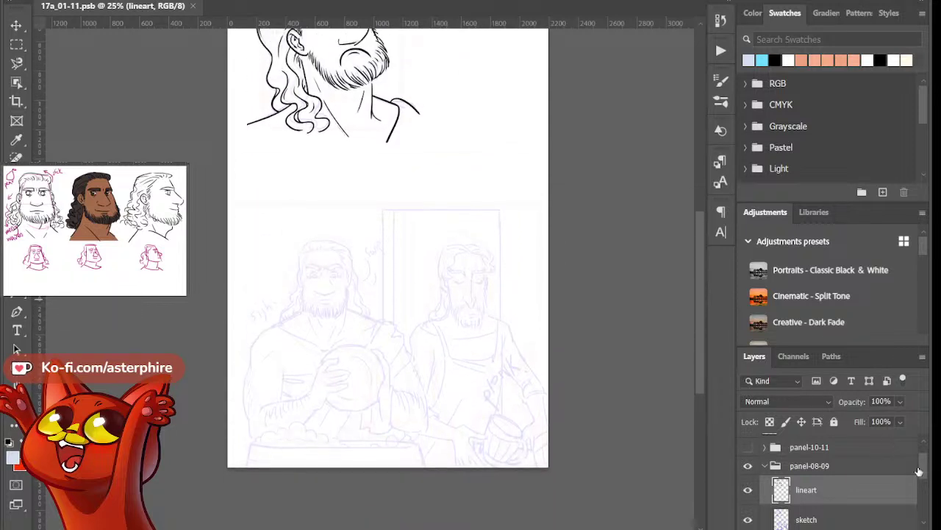
pyautogui.scroll(1, 923, 475)
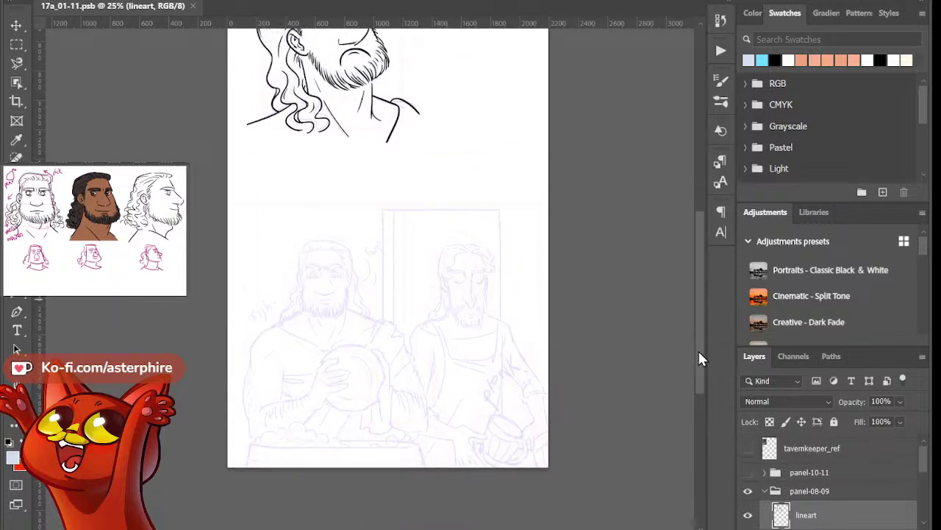
pyautogui.moveTo(702, 353); pyautogui.dragTo(702, 326)
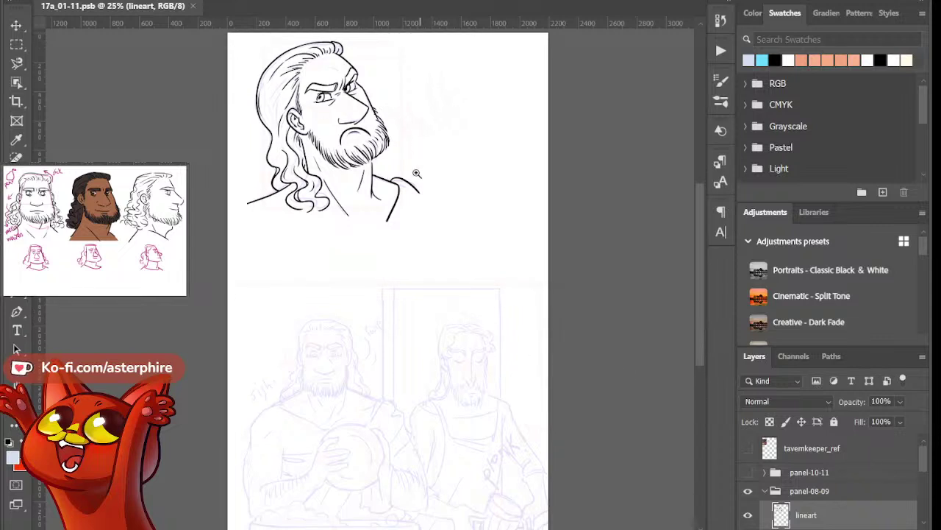
# Hide the panel-08-09 group, toggle the neighbouring panel groups to check their contents, and restore and expand panel-08-09
pyautogui.click(763, 491)
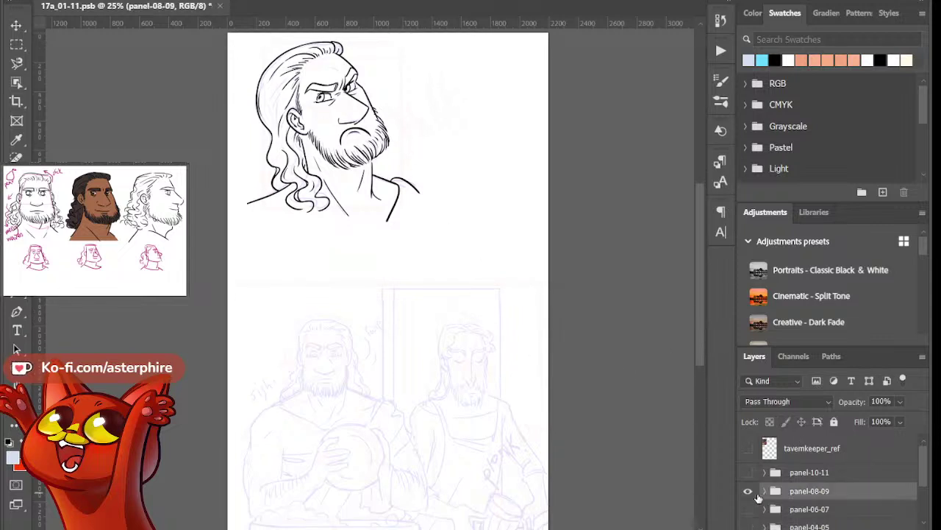
pyautogui.click(748, 491)
pyautogui.click(749, 509)
pyautogui.click(749, 510)
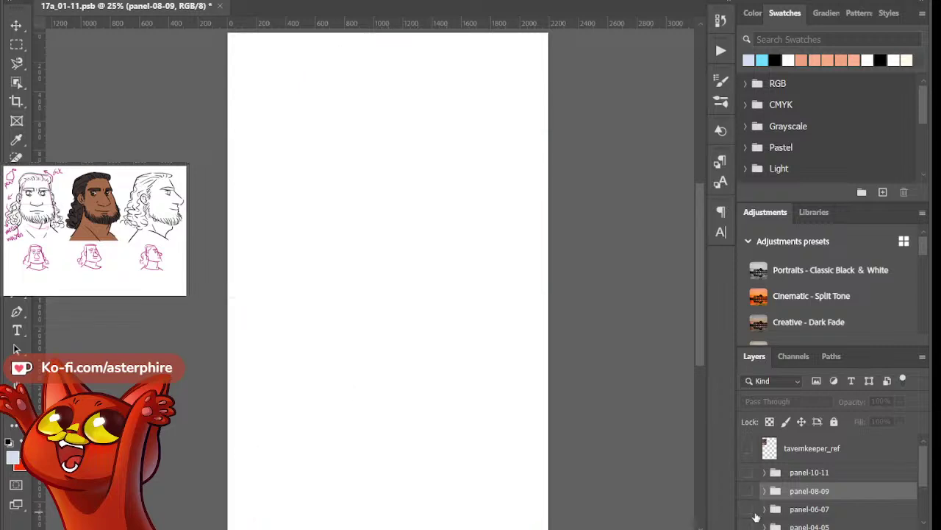
pyautogui.click(749, 526)
pyautogui.click(749, 526)
pyautogui.click(749, 478)
pyautogui.click(749, 479)
pyautogui.click(749, 491)
pyautogui.click(765, 491)
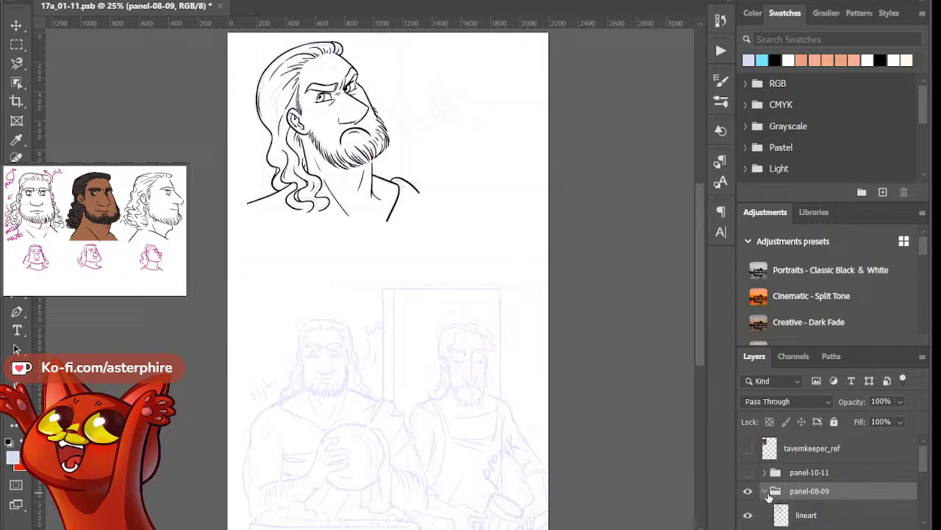
# Make the lineart layer in panel-08-09 active and reset the foreground and background colours to black and white
pyautogui.moveTo(925, 464); pyautogui.dragTo(925, 477)
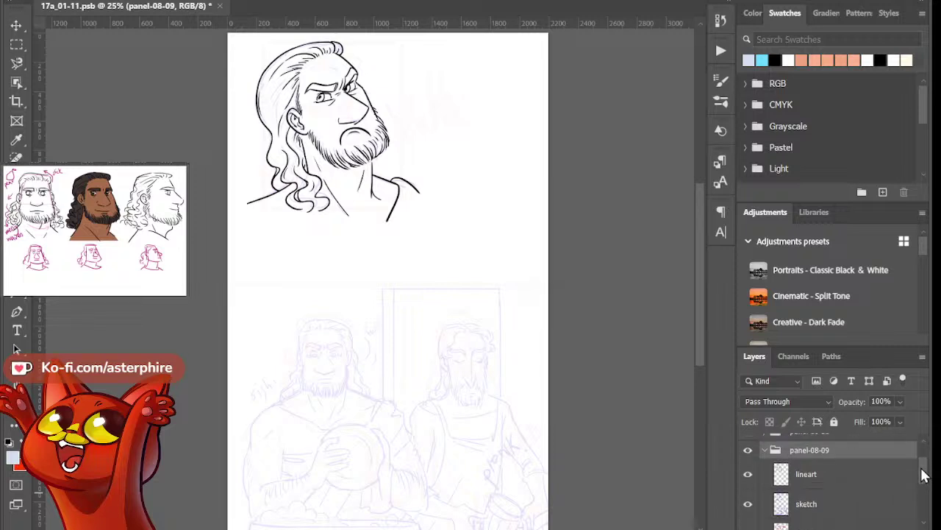
pyautogui.click(883, 476)
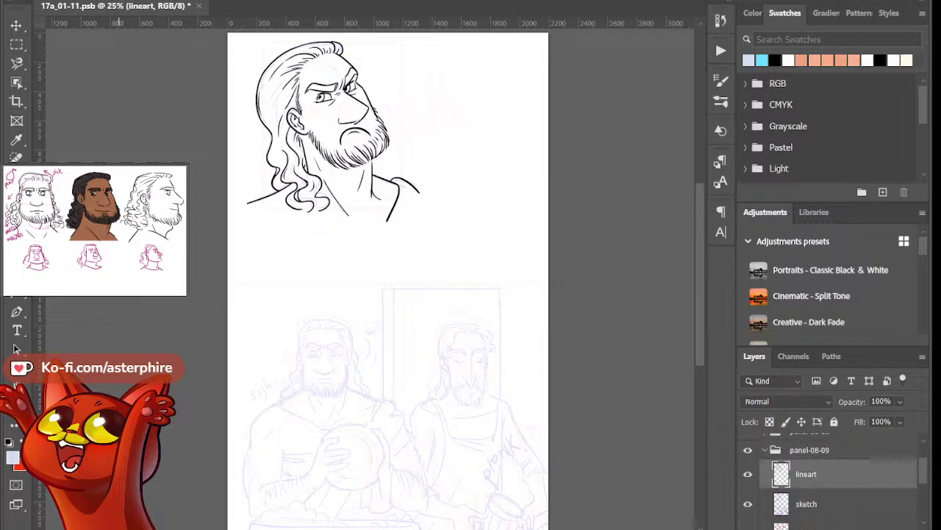
pyautogui.click(9, 442)
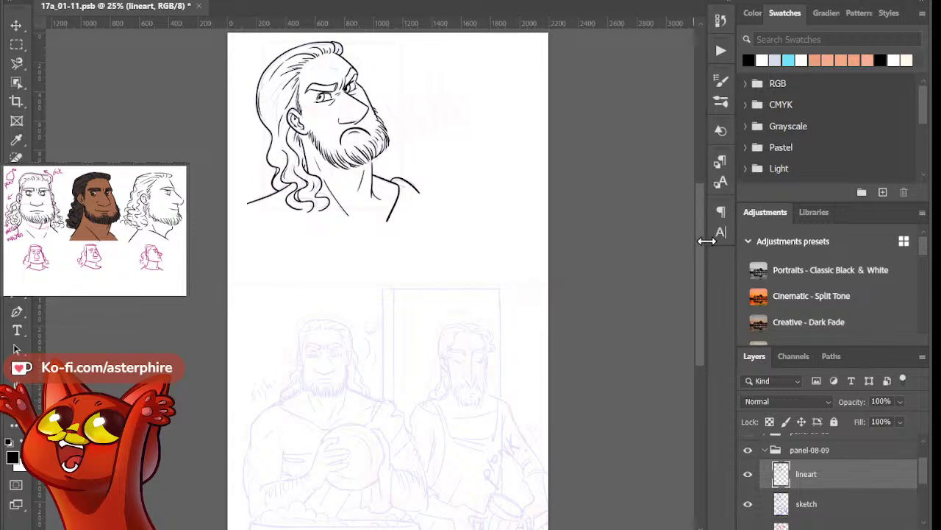
# Ink the lower and upper edges of the lower-panel bearded man's eyebrow on the viewer's left, following the sketch
pyautogui.moveTo(695, 236); pyautogui.dragTo(695, 267)
pyautogui.scroll(3, 349, 280)
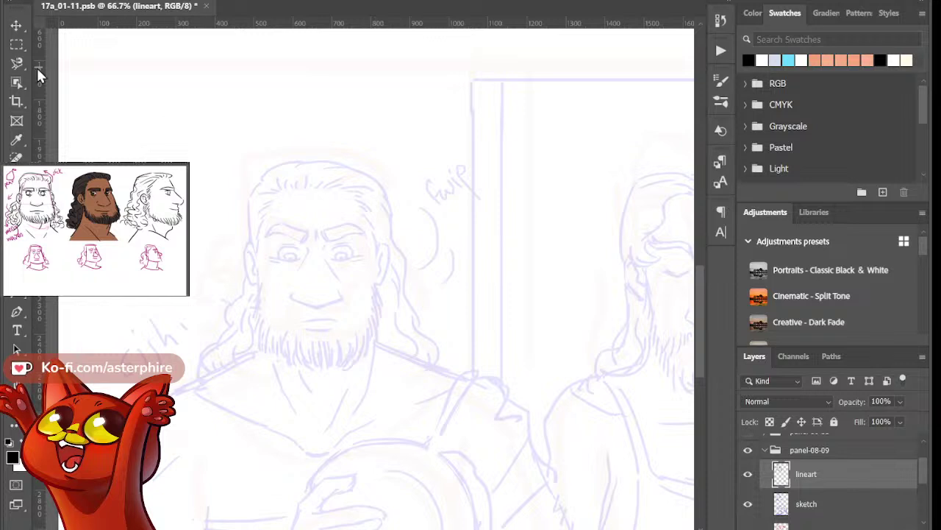
pyautogui.press('z')
pyautogui.click(395, 1)
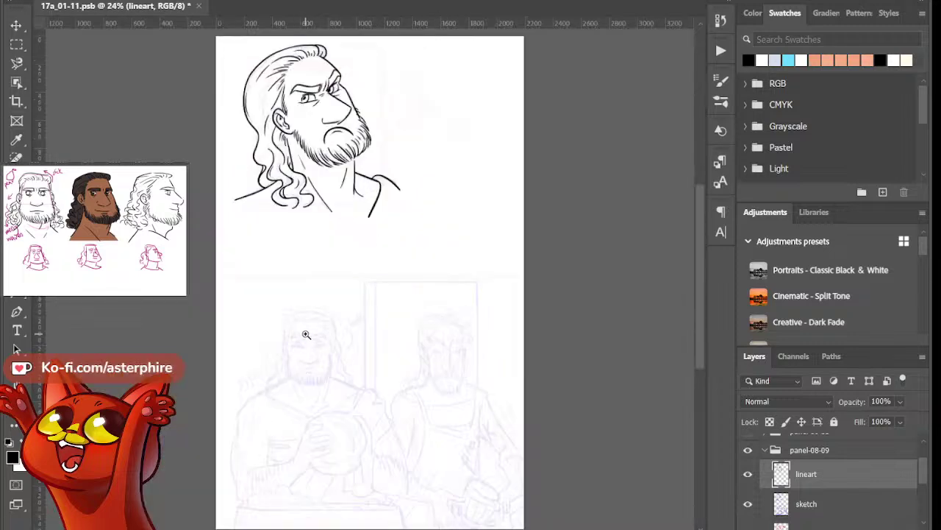
pyautogui.moveTo(306, 334); pyautogui.dragTo(355, 416)
pyautogui.click(339, 379)
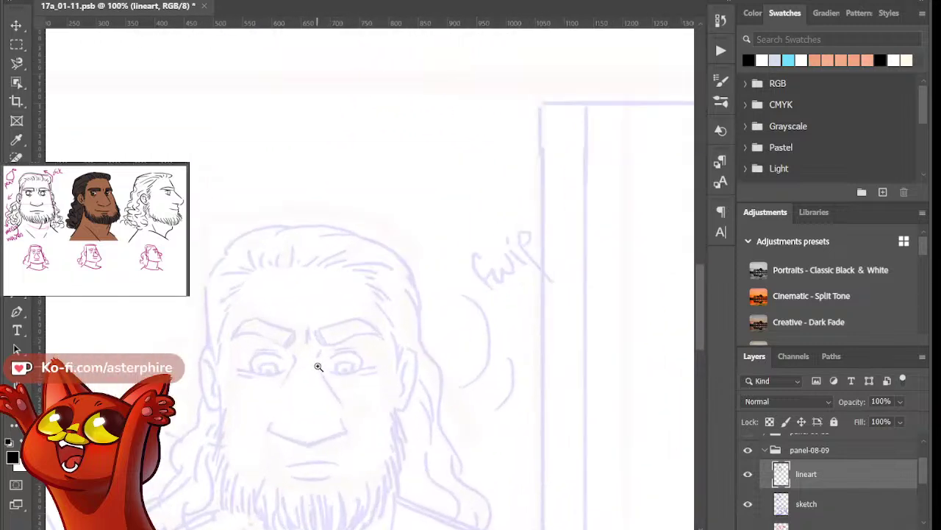
pyautogui.click(319, 367)
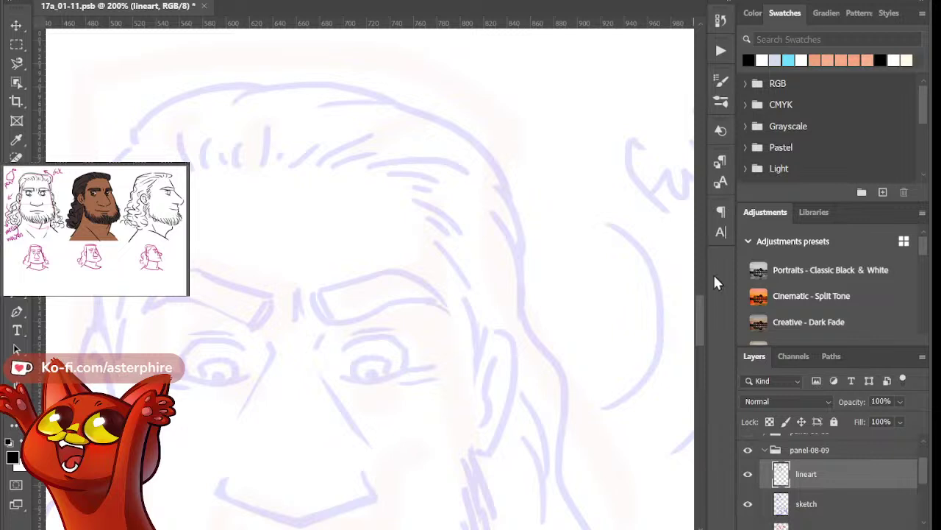
pyautogui.moveTo(701, 313); pyautogui.dragTo(701, 330)
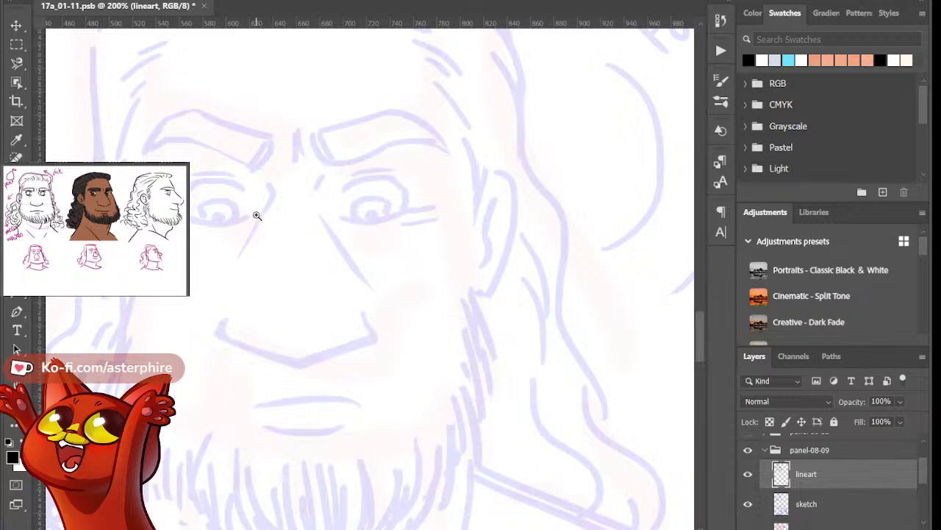
pyautogui.moveTo(256, 218); pyautogui.dragTo(241, 146)
pyautogui.moveTo(295, 323); pyautogui.dragTo(273, 214)
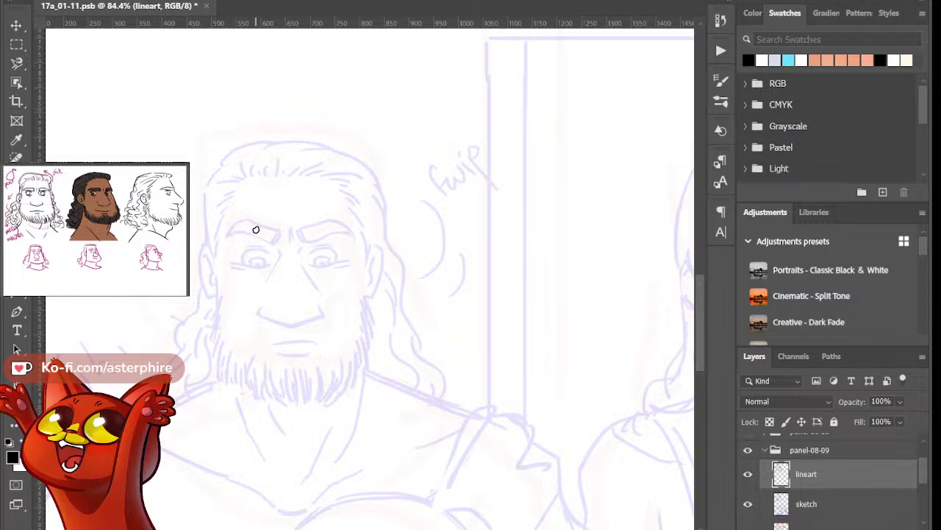
pyautogui.moveTo(227, 236); pyautogui.dragTo(283, 254)
pyautogui.click(291, 293)
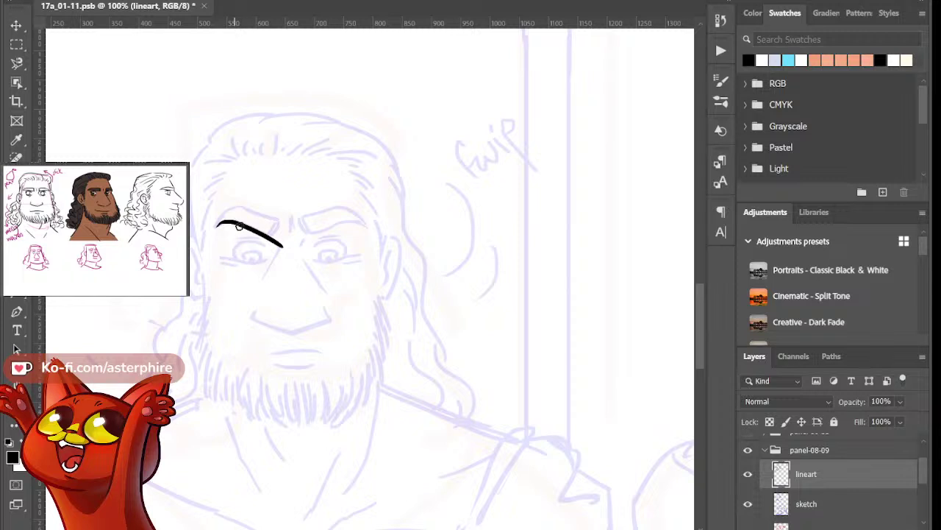
pyautogui.moveTo(216, 227); pyautogui.dragTo(274, 228)
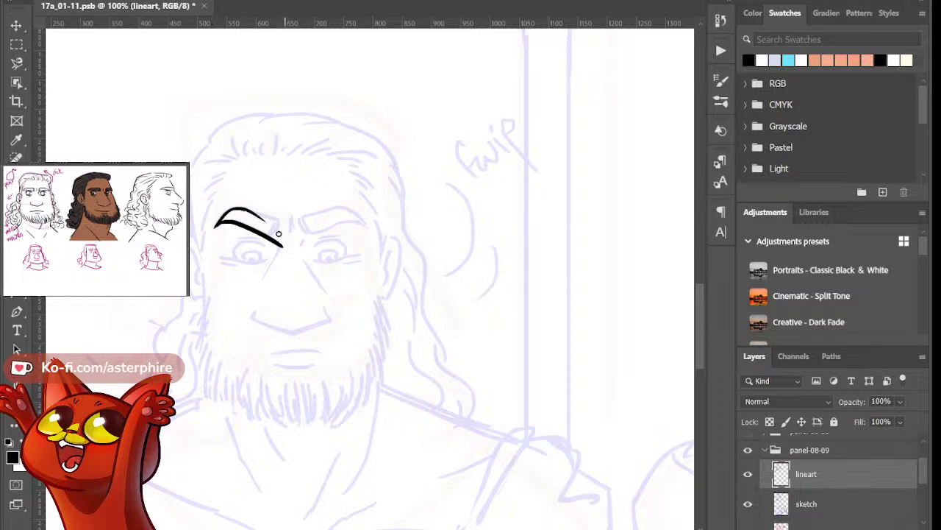
# Redraw the eyebrow's top edge until it follows the sketch and close off its inner end near the nose bridge
pyautogui.moveTo(258, 220); pyautogui.dragTo(237, 214)
pyautogui.moveTo(251, 214); pyautogui.dragTo(294, 233)
pyautogui.hotkey('ctrl', 'z')
pyautogui.moveTo(241, 209); pyautogui.dragTo(291, 228)
pyautogui.hotkey('ctrl', 'z')
pyautogui.moveTo(237, 208); pyautogui.dragTo(292, 226)
pyautogui.hotkey('ctrl', 'z')
pyautogui.moveTo(237, 209); pyautogui.dragTo(294, 227)
pyautogui.hotkey('ctrl', 'z')
pyautogui.hotkey('ctrl', 'z')
pyautogui.moveTo(238, 209); pyautogui.dragTo(285, 224)
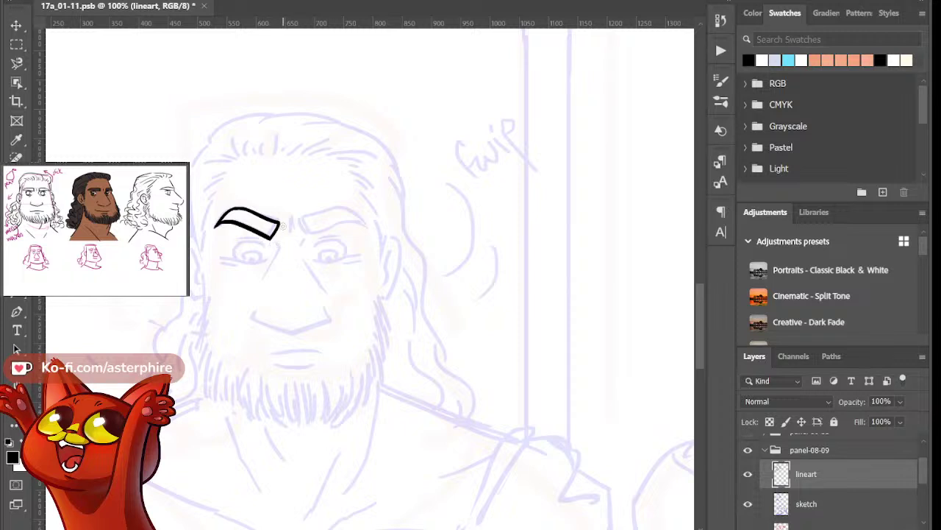
pyautogui.moveTo(282, 224)
pyautogui.mouseDown()
pyautogui.moveTo(272, 241)
pyautogui.moveTo(280, 232)
pyautogui.mouseUp()
pyautogui.hotkey('ctrl', 'z')
pyautogui.hotkey('ctrl', 'z')
# Ink short vertical frown lines between the bearded man's eyebrows
pyautogui.moveTo(291, 218); pyautogui.dragTo(289, 235)
pyautogui.moveTo(293, 214); pyautogui.dragTo(296, 231)
pyautogui.hotkey('ctrl', 'z')
# Ink the eyelid crease, upper lid and outer edge of the eye beneath the inked eyebrow, undoing strokes that miss the sketch
pyautogui.moveTo(236, 241); pyautogui.dragTo(265, 242)
pyautogui.moveTo(237, 241)
pyautogui.mouseDown()
pyautogui.moveTo(264, 241)
pyautogui.moveTo(279, 261)
pyautogui.mouseUp()
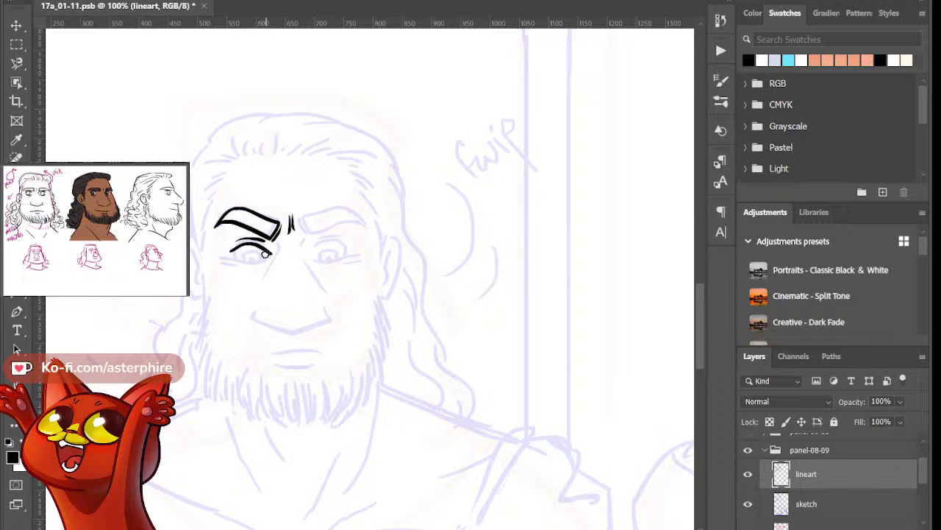
pyautogui.hotkey('ctrl', 'z')
pyautogui.moveTo(229, 249); pyautogui.dragTo(268, 253)
pyautogui.hotkey('ctrl', 'z')
pyautogui.moveTo(231, 248); pyautogui.dragTo(269, 249)
pyautogui.moveTo(232, 243)
pyautogui.mouseDown()
pyautogui.moveTo(260, 238)
pyautogui.moveTo(235, 259)
pyautogui.moveTo(271, 263)
pyautogui.moveTo(240, 258)
pyautogui.mouseUp()
pyautogui.hotkey('ctrl', 'z')
pyautogui.hotkey('ctrl', 'z')
# Create a new blank portrait document and add an empty layer above its background
pyautogui.press('space')
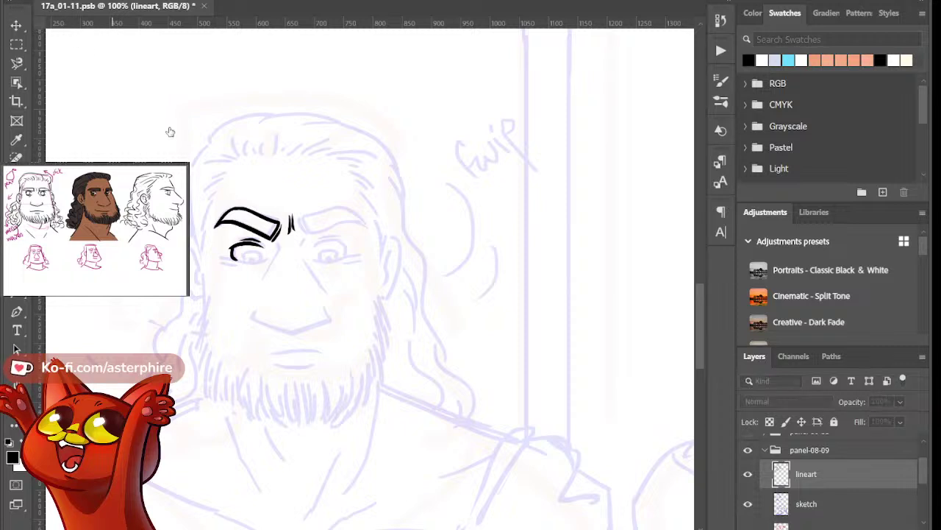
pyautogui.click(752, 495)
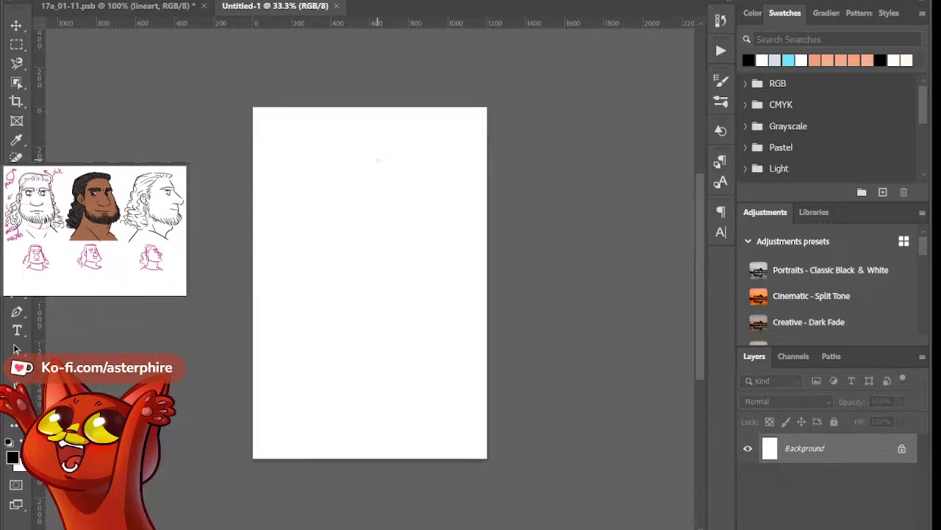
pyautogui.moveTo(319, 163); pyautogui.dragTo(378, 156)
pyautogui.hotkey('ctrl', 'z')
pyautogui.hotkey('ctrl', 'shift', 'alt', 'n')
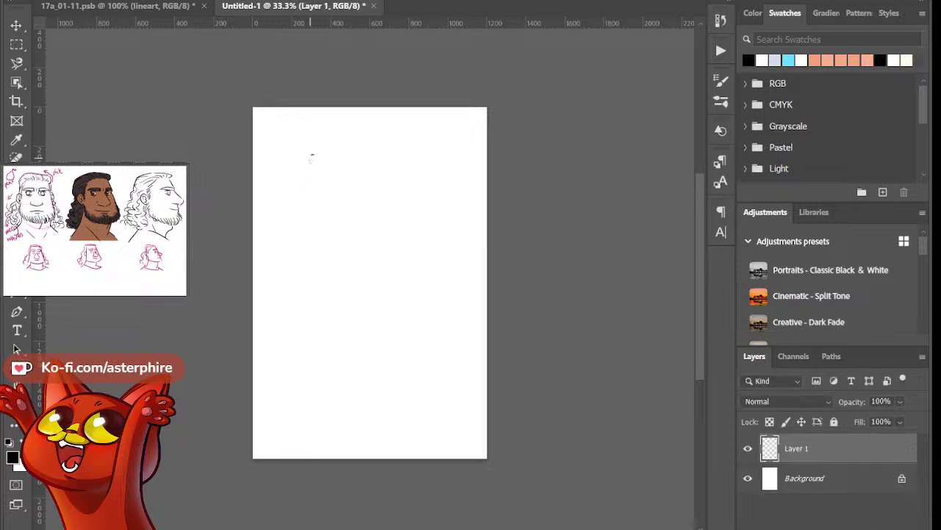
# Sketch a three-quarter head in the page's upper part with skull outline, side plane, brow line, eyes and nose
pyautogui.moveTo(318, 203)
pyautogui.mouseDown()
pyautogui.moveTo(365, 149)
pyautogui.moveTo(374, 213)
pyautogui.mouseUp()
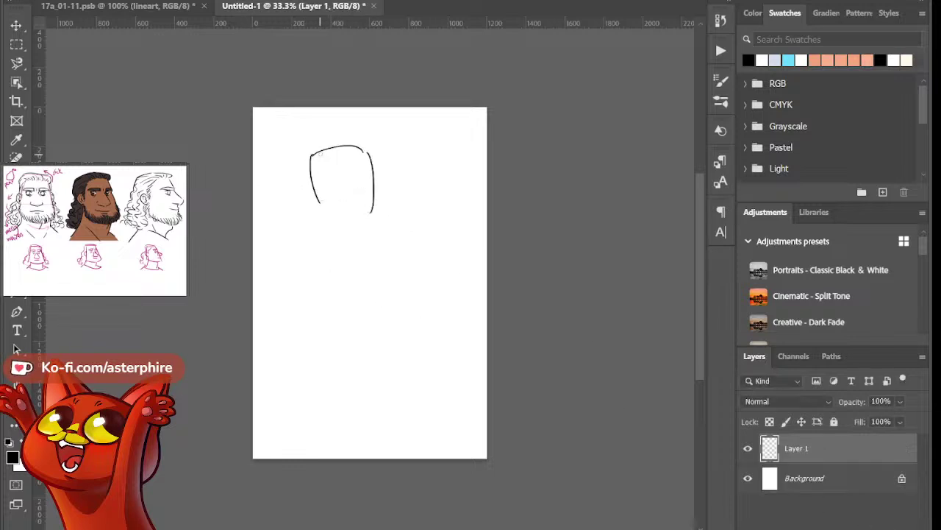
pyautogui.moveTo(322, 153); pyautogui.dragTo(337, 210)
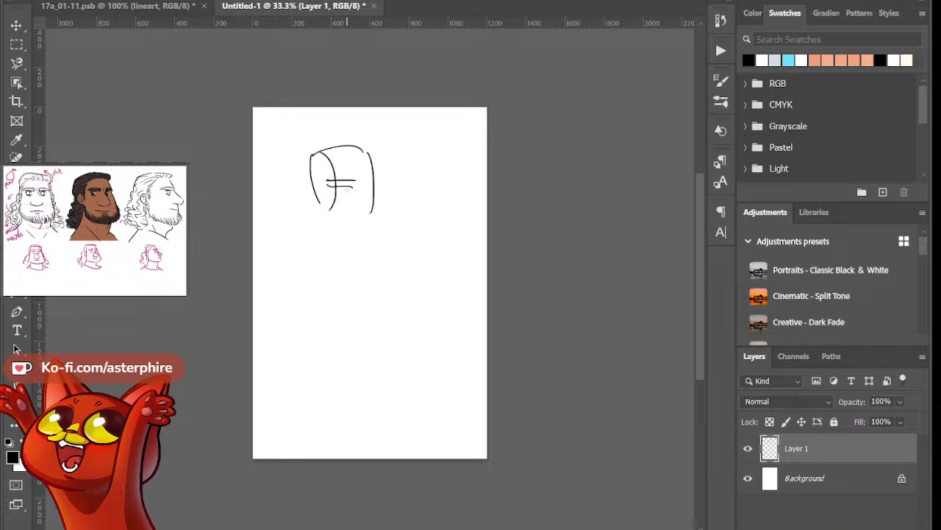
pyautogui.moveTo(364, 183); pyautogui.dragTo(379, 185)
pyautogui.moveTo(362, 182)
pyautogui.mouseDown()
pyautogui.moveTo(369, 207)
pyautogui.moveTo(355, 221)
pyautogui.mouseUp()
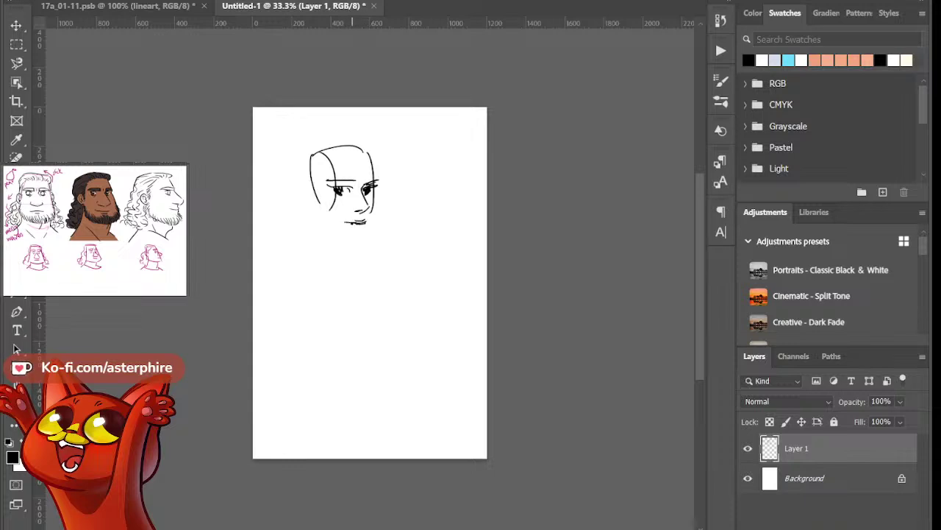
# Sketch the lower lip, far cheek and angular jawline down to the chin of the three-quarter head
pyautogui.moveTo(358, 224); pyautogui.dragTo(365, 230)
pyautogui.moveTo(376, 188); pyautogui.dragTo(360, 241)
pyautogui.moveTo(378, 204); pyautogui.dragTo(361, 245)
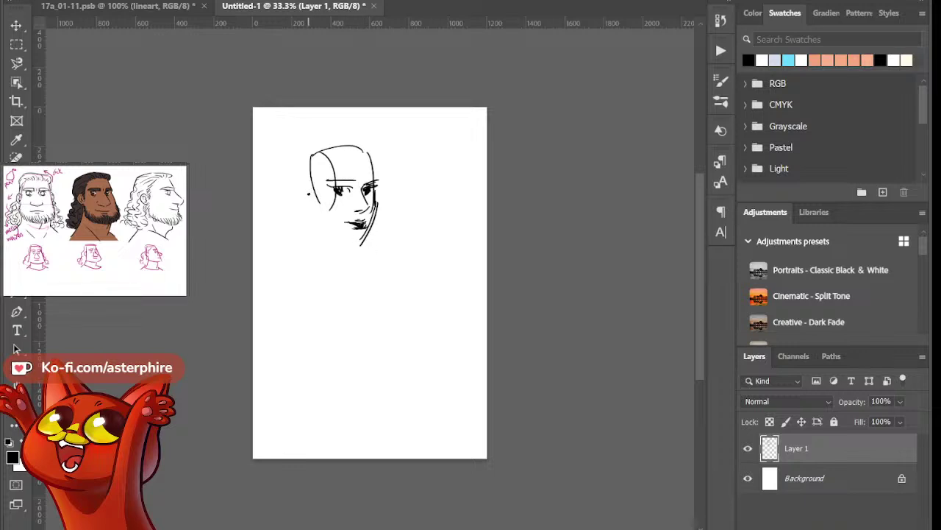
pyautogui.moveTo(315, 197)
pyautogui.mouseDown()
pyautogui.moveTo(318, 219)
pyautogui.moveTo(360, 248)
pyautogui.mouseUp()
pyautogui.moveTo(317, 221); pyautogui.dragTo(365, 245)
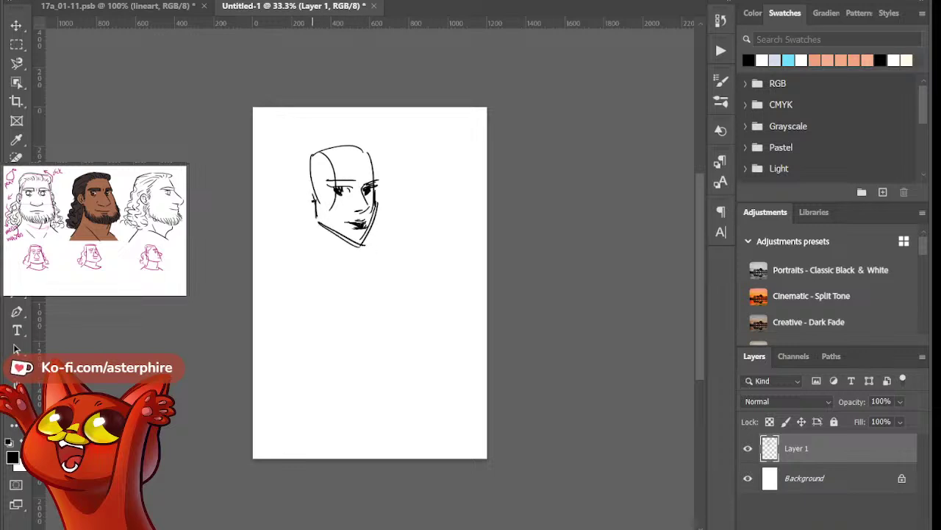
# Add the ear, hairline and swept-back hair around the back of the three-quarter head sketch
pyautogui.moveTo(314, 183); pyautogui.dragTo(308, 206)
pyautogui.moveTo(321, 152); pyautogui.dragTo(309, 175)
pyautogui.moveTo(320, 160); pyautogui.dragTo(306, 185)
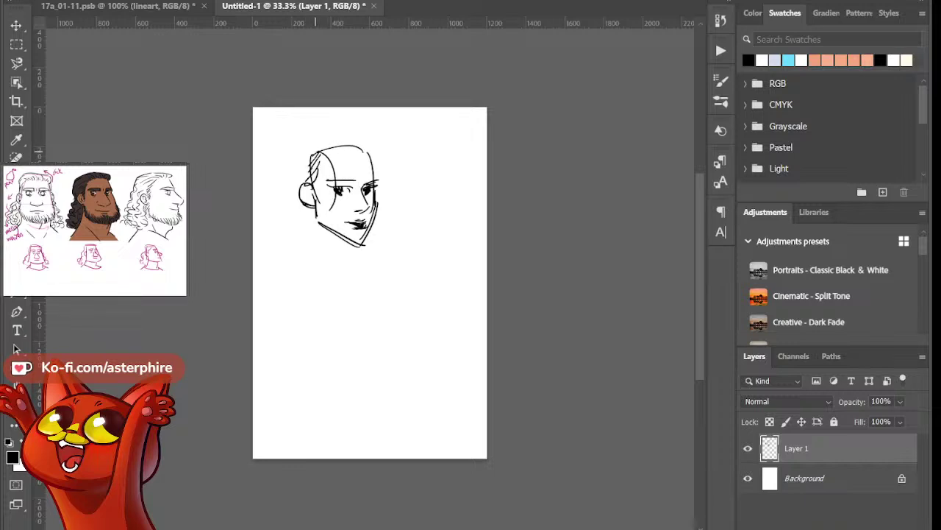
pyautogui.moveTo(315, 152); pyautogui.dragTo(342, 151)
pyautogui.moveTo(317, 154)
pyautogui.mouseDown()
pyautogui.moveTo(349, 140)
pyautogui.moveTo(371, 152)
pyautogui.moveTo(329, 138)
pyautogui.moveTo(281, 162)
pyautogui.moveTo(299, 179)
pyautogui.moveTo(307, 156)
pyautogui.moveTo(290, 200)
pyautogui.mouseUp()
pyautogui.moveTo(285, 160); pyautogui.dragTo(289, 197)
pyautogui.moveTo(289, 202)
pyautogui.mouseDown()
pyautogui.moveTo(298, 208)
pyautogui.moveTo(288, 231)
pyautogui.mouseUp()
pyautogui.moveTo(307, 203); pyautogui.dragTo(290, 233)
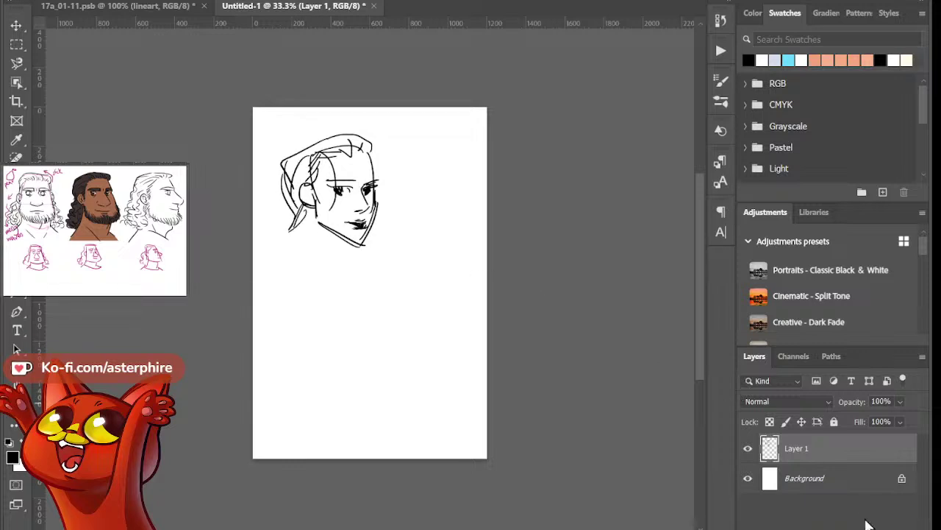
# Hide the first head sketch, add a new layer, and rough in a head in the upper part with skull circle, crown arcs, cheek lines and pointed jaw
pyautogui.click(748, 448)
pyautogui.hotkey('ctrl', 'shift', 'alt', 'n')
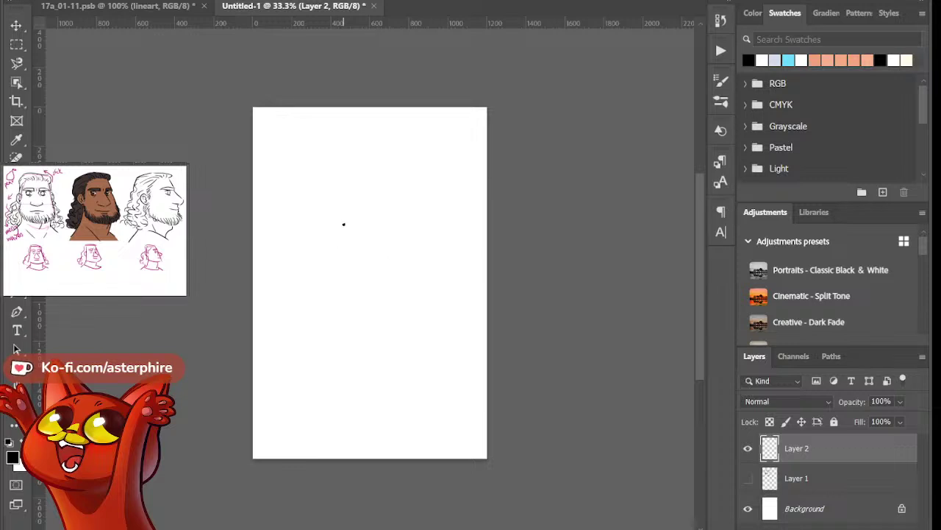
pyautogui.moveTo(298, 170)
pyautogui.mouseDown()
pyautogui.moveTo(295, 181)
pyautogui.moveTo(330, 195)
pyautogui.mouseUp()
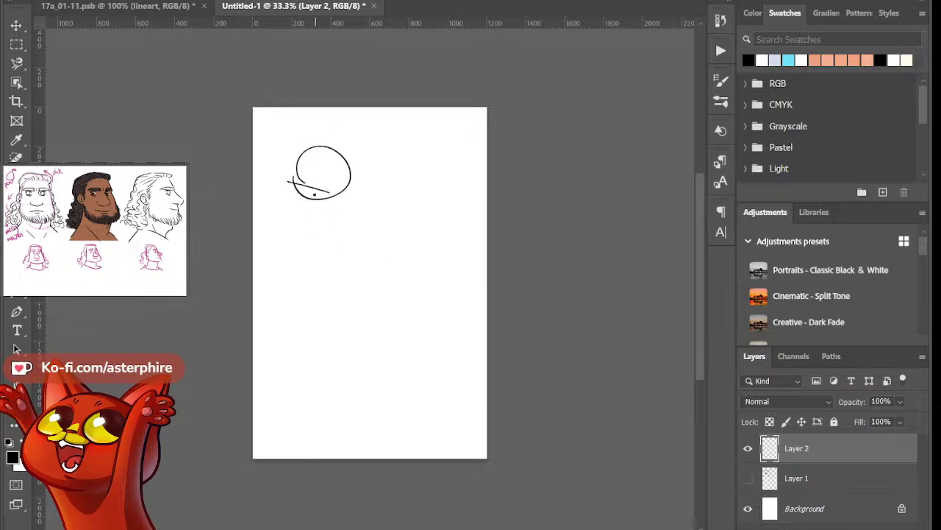
pyautogui.moveTo(304, 152); pyautogui.dragTo(305, 229)
pyautogui.moveTo(306, 168)
pyautogui.mouseDown()
pyautogui.moveTo(385, 158)
pyautogui.moveTo(358, 236)
pyautogui.mouseUp()
pyautogui.moveTo(302, 218); pyautogui.dragTo(343, 247)
pyautogui.moveTo(376, 224); pyautogui.dragTo(343, 247)
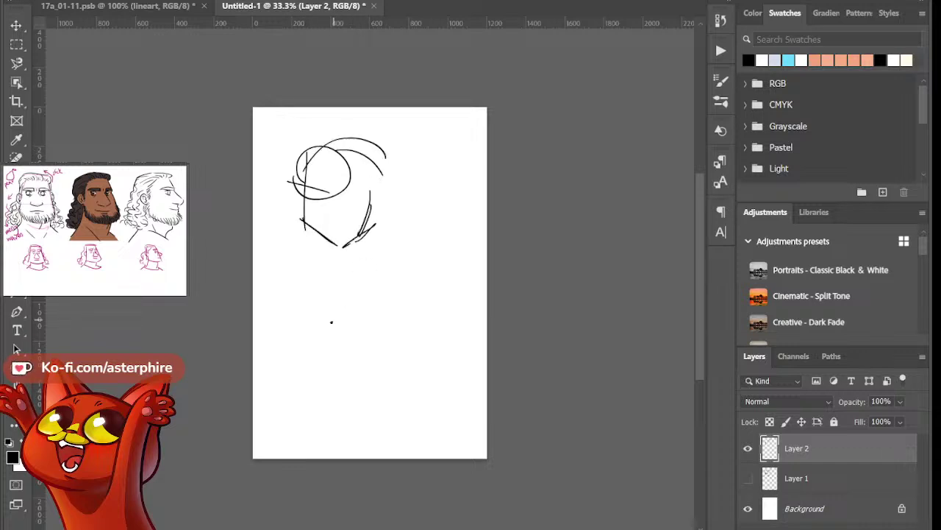
# Sketch a three-quarter face in the page's lower part with forehead arc, near cheek line, brow, eyes, nose and lips
pyautogui.moveTo(287, 297); pyautogui.dragTo(345, 302)
pyautogui.moveTo(284, 297); pyautogui.dragTo(299, 352)
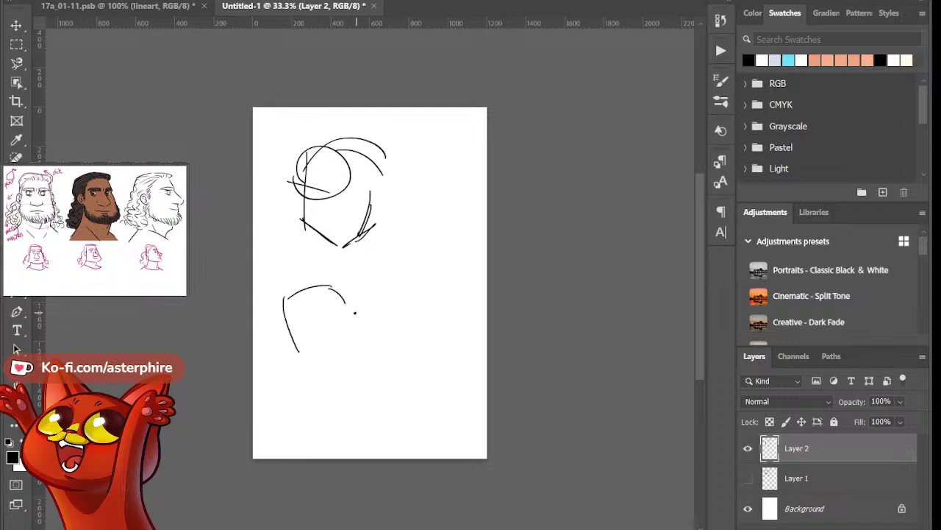
pyautogui.moveTo(285, 312)
pyautogui.mouseDown()
pyautogui.moveTo(317, 301)
pyautogui.moveTo(315, 322)
pyautogui.moveTo(314, 301)
pyautogui.moveTo(333, 302)
pyautogui.mouseUp()
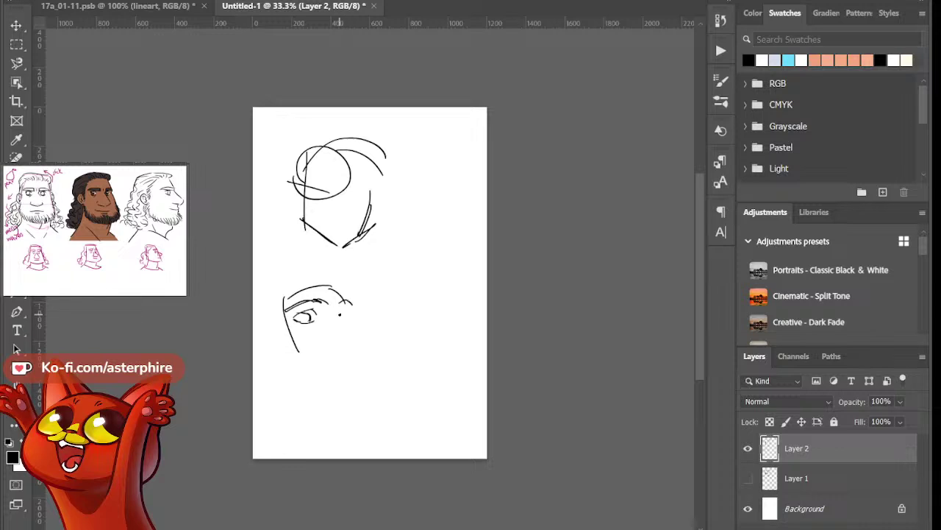
pyautogui.moveTo(343, 322)
pyautogui.mouseDown()
pyautogui.moveTo(354, 324)
pyautogui.moveTo(337, 317)
pyautogui.moveTo(350, 330)
pyautogui.moveTo(344, 353)
pyautogui.moveTo(334, 353)
pyautogui.moveTo(345, 354)
pyautogui.moveTo(320, 357)
pyautogui.moveTo(344, 357)
pyautogui.mouseUp()
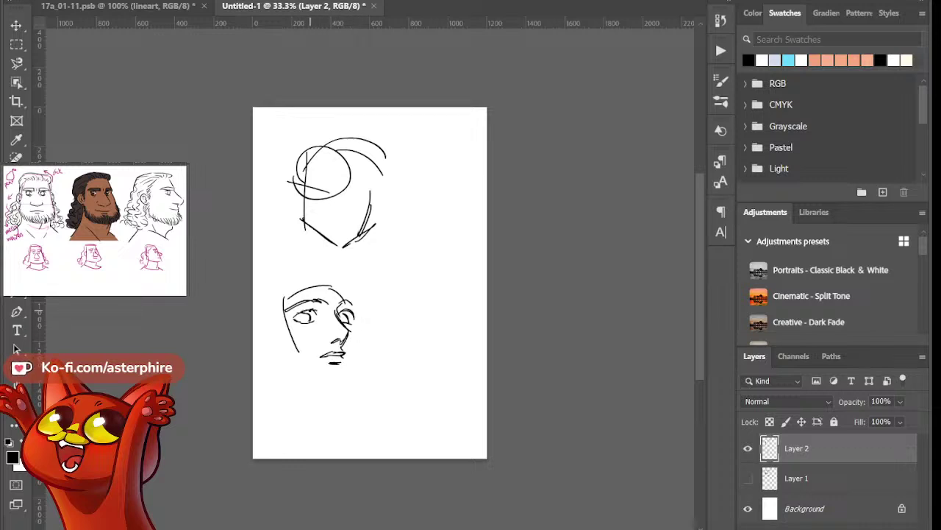
# Darken the upper eyelids of the lower face and draw its far temple and cheek contour down to the chin
pyautogui.moveTo(351, 305); pyautogui.dragTo(358, 317)
pyautogui.moveTo(294, 313); pyautogui.dragTo(355, 312)
pyautogui.hotkey('ctrl', 'z')
pyautogui.moveTo(336, 280)
pyautogui.mouseDown()
pyautogui.moveTo(356, 306)
pyautogui.moveTo(359, 371)
pyautogui.moveTo(348, 384)
pyautogui.mouseUp()
pyautogui.click(337, 373)
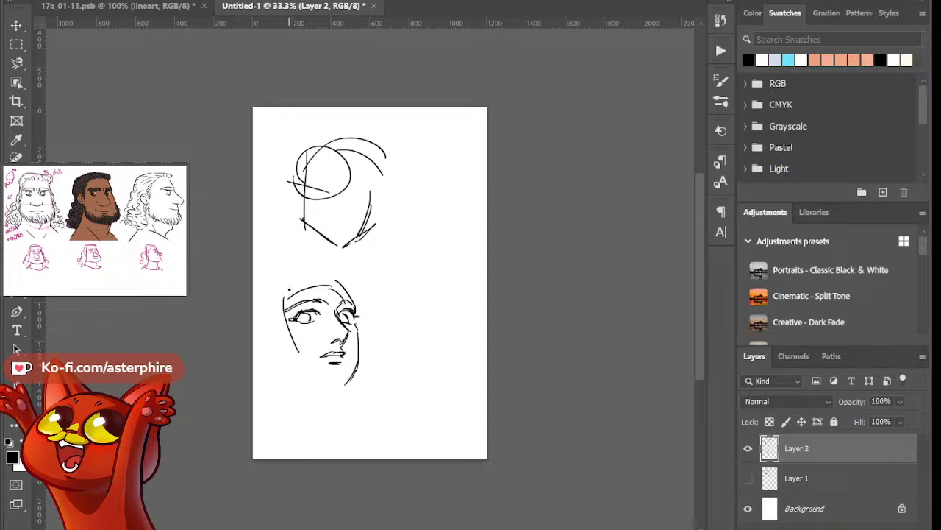
# Add face-framing hair strands, hatching beside the far cheek, the near ear and the jawline to the lower head
pyautogui.moveTo(290, 321); pyautogui.dragTo(307, 357)
pyautogui.moveTo(294, 303)
pyautogui.mouseDown()
pyautogui.moveTo(321, 347)
pyautogui.moveTo(300, 367)
pyautogui.mouseUp()
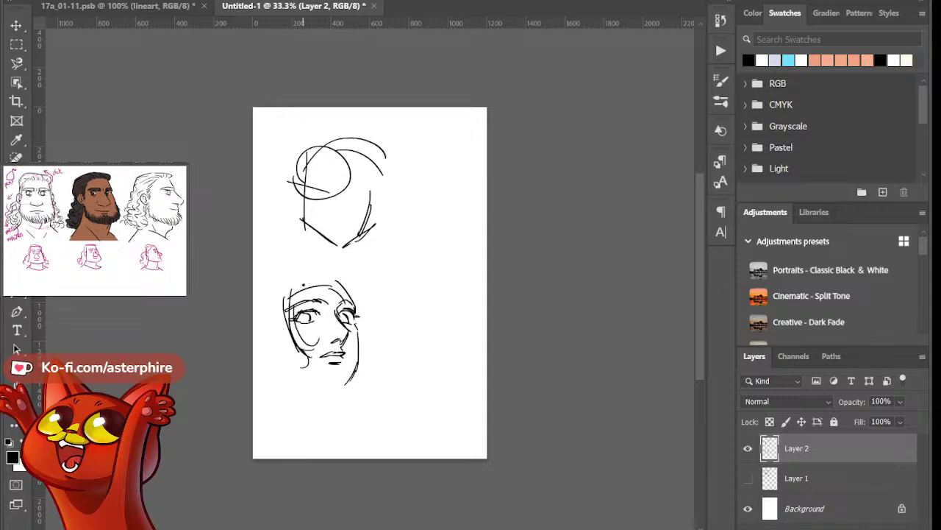
pyautogui.moveTo(300, 279)
pyautogui.mouseDown()
pyautogui.moveTo(308, 305)
pyautogui.moveTo(307, 272)
pyautogui.moveTo(367, 313)
pyautogui.mouseUp()
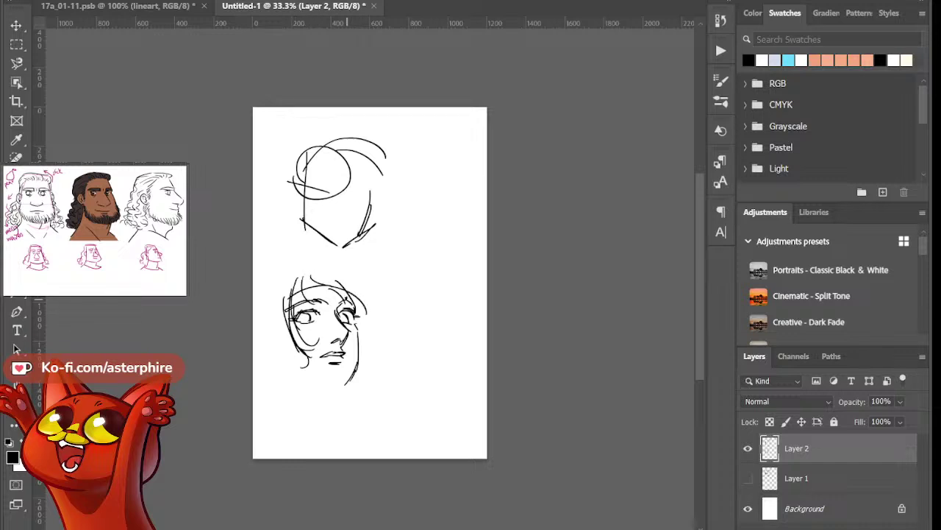
pyautogui.moveTo(345, 280)
pyautogui.mouseDown()
pyautogui.moveTo(371, 328)
pyautogui.moveTo(356, 317)
pyautogui.moveTo(373, 368)
pyautogui.mouseUp()
pyautogui.click(286, 337)
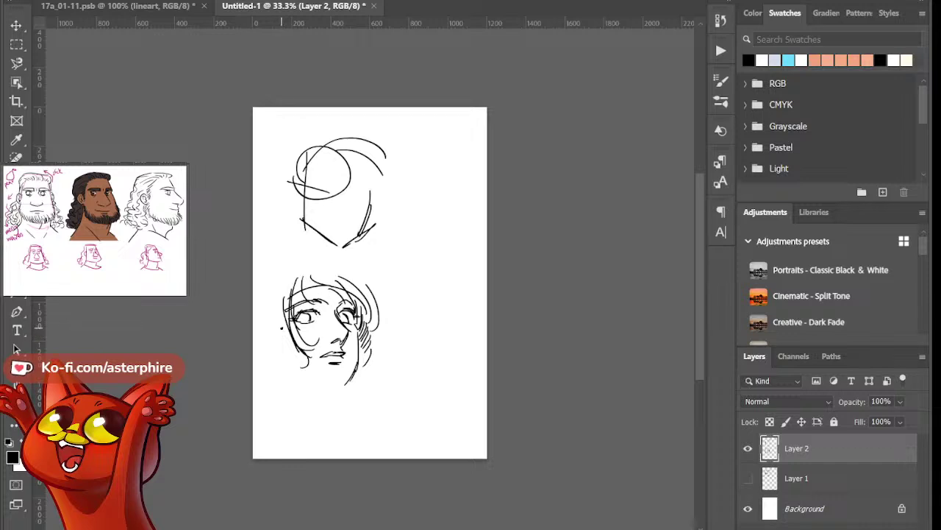
pyautogui.moveTo(285, 318); pyautogui.dragTo(282, 332)
pyautogui.moveTo(274, 328)
pyautogui.mouseDown()
pyautogui.moveTo(270, 352)
pyautogui.moveTo(340, 382)
pyautogui.mouseUp()
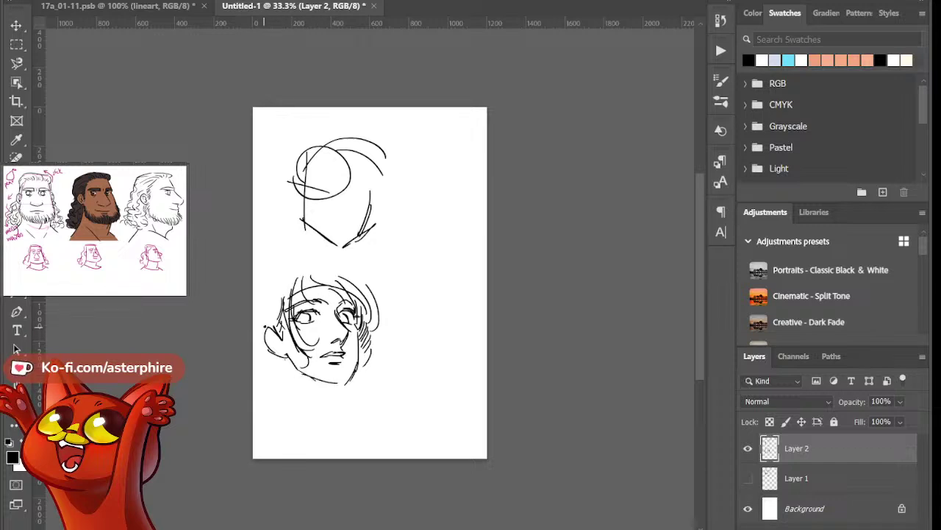
# Sketch hair behind the ear, then both neck lines, the collar line and the shoulders under the lower head
pyautogui.moveTo(263, 321)
pyautogui.mouseDown()
pyautogui.moveTo(259, 356)
pyautogui.moveTo(279, 366)
pyautogui.moveTo(278, 408)
pyautogui.mouseUp()
pyautogui.moveTo(280, 413); pyautogui.dragTo(338, 434)
pyautogui.moveTo(326, 384)
pyautogui.mouseDown()
pyautogui.moveTo(319, 430)
pyautogui.moveTo(350, 446)
pyautogui.mouseUp()
pyautogui.moveTo(278, 409); pyautogui.dragTo(254, 425)
pyautogui.moveTo(324, 422); pyautogui.dragTo(382, 437)
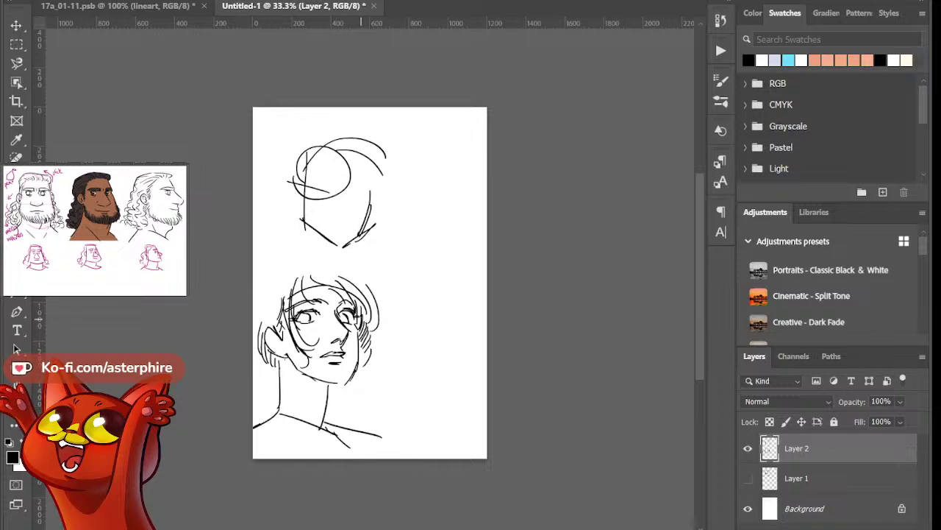
# Draw full, rounded hair over the crown of the lower head, sweeping out to both sides
pyautogui.moveTo(257, 283); pyautogui.dragTo(253, 288)
pyautogui.hotkey('ctrl', 'z')
pyautogui.moveTo(297, 266); pyautogui.dragTo(253, 292)
pyautogui.hotkey('ctrl', 'z')
pyautogui.moveTo(297, 265)
pyautogui.mouseDown()
pyautogui.moveTo(236, 290)
pyautogui.moveTo(232, 317)
pyautogui.mouseUp()
pyautogui.moveTo(276, 262)
pyautogui.mouseDown()
pyautogui.moveTo(341, 251)
pyautogui.moveTo(316, 266)
pyautogui.moveTo(345, 261)
pyautogui.moveTo(381, 307)
pyautogui.mouseUp()
pyautogui.moveTo(358, 265); pyautogui.dragTo(375, 305)
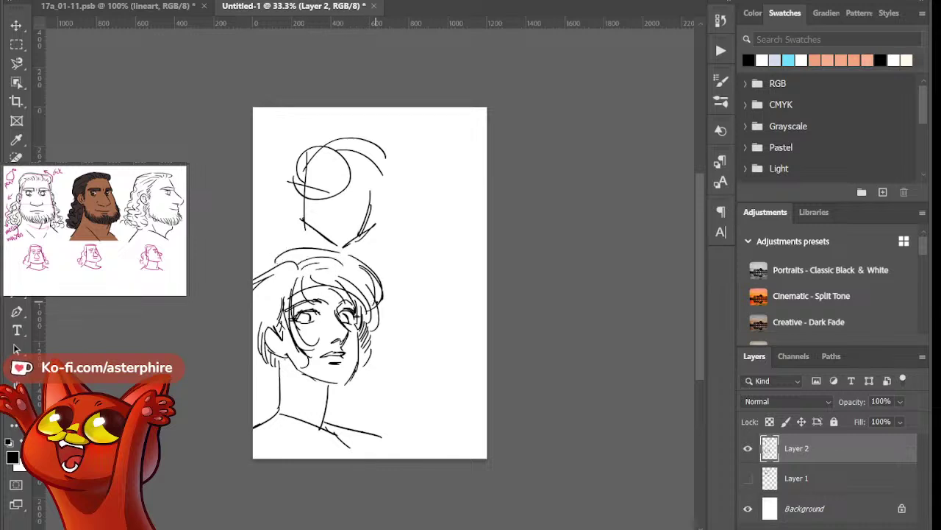
# Extend the lower head's hair in long locks down both sides of the neck to the shoulders
pyautogui.moveTo(254, 360); pyautogui.dragTo(256, 409)
pyautogui.moveTo(366, 355); pyautogui.dragTo(356, 424)
pyautogui.moveTo(351, 384); pyautogui.dragTo(361, 419)
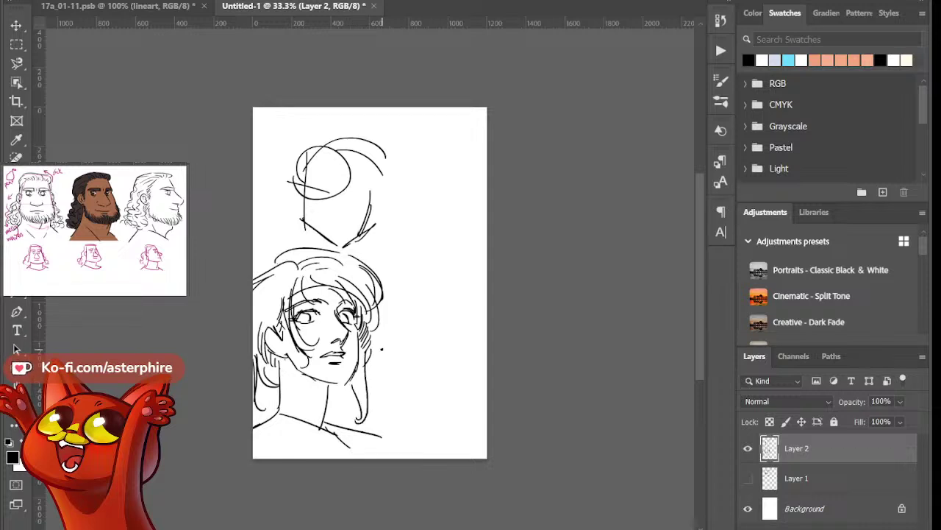
pyautogui.moveTo(372, 343); pyautogui.dragTo(383, 411)
pyautogui.moveTo(371, 372)
pyautogui.mouseDown()
pyautogui.moveTo(384, 410)
pyautogui.moveTo(339, 397)
pyautogui.moveTo(331, 402)
pyautogui.moveTo(340, 426)
pyautogui.mouseUp()
pyautogui.moveTo(278, 396); pyautogui.dragTo(261, 413)
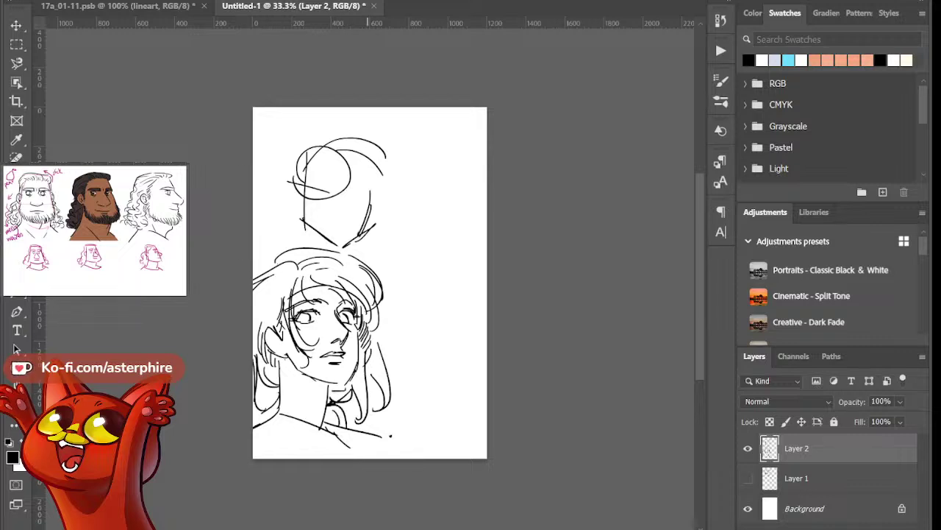
# Hide the second sketch layer, add a new layer, and outline a head with crown arc, cheek lines and pointed chin
pyautogui.click(748, 449)
pyautogui.click(886, 523)
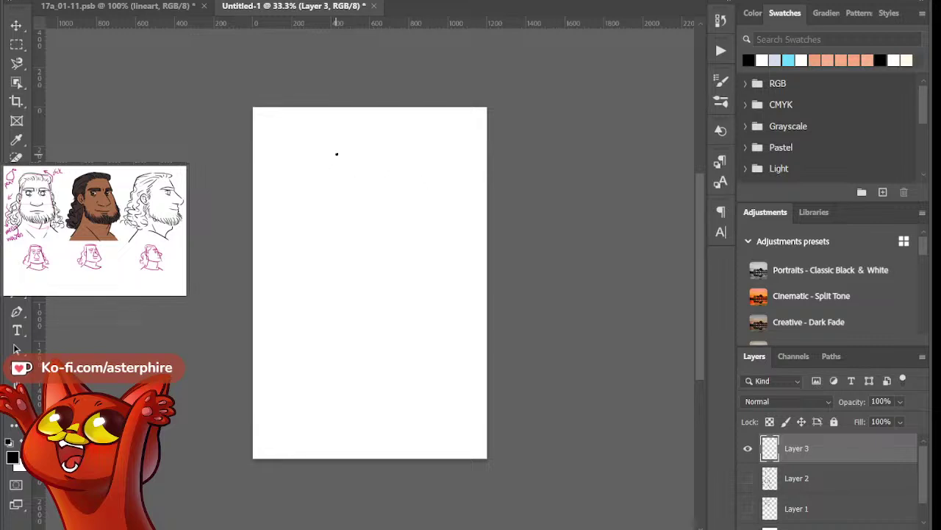
pyautogui.moveTo(317, 168)
pyautogui.mouseDown()
pyautogui.moveTo(398, 175)
pyautogui.moveTo(369, 261)
pyautogui.mouseUp()
pyautogui.moveTo(320, 163)
pyautogui.mouseDown()
pyautogui.moveTo(324, 222)
pyautogui.moveTo(365, 253)
pyautogui.mouseUp()
pyautogui.moveTo(319, 220); pyautogui.dragTo(364, 252)
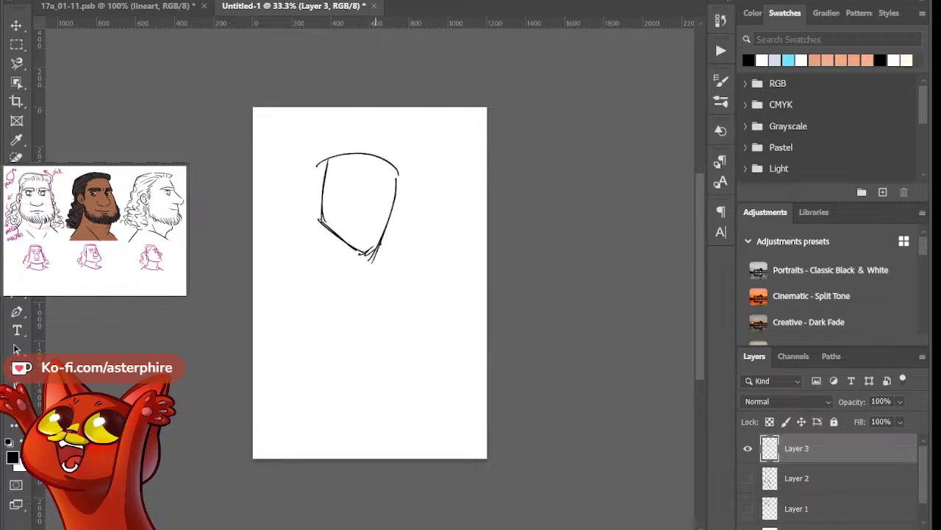
# Sketch the central hair strands, brows and near eye inside the new head outline
pyautogui.moveTo(351, 207)
pyautogui.mouseDown()
pyautogui.moveTo(354, 142)
pyautogui.moveTo(354, 200)
pyautogui.mouseUp()
pyautogui.moveTo(363, 147)
pyautogui.mouseDown()
pyautogui.moveTo(352, 212)
pyautogui.moveTo(346, 182)
pyautogui.mouseUp()
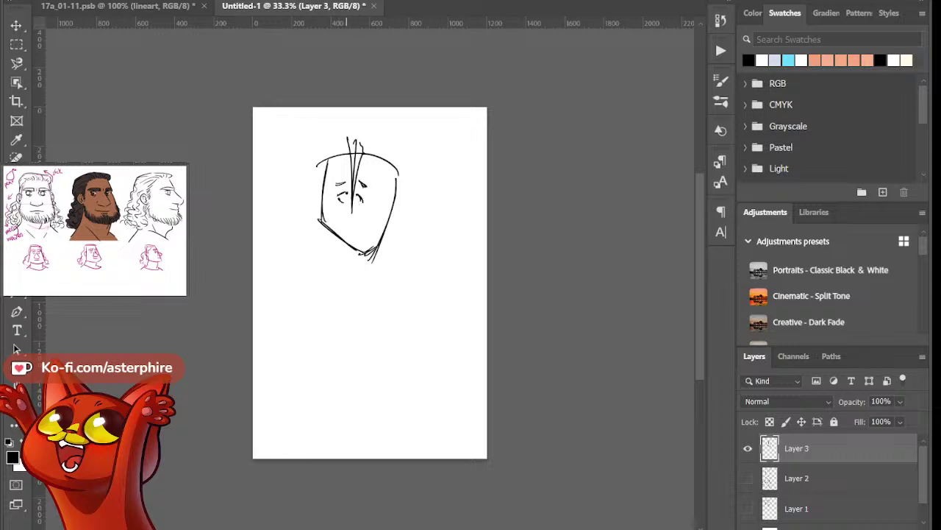
pyautogui.moveTo(346, 192); pyautogui.dragTo(352, 204)
pyautogui.moveTo(351, 158)
pyautogui.mouseDown()
pyautogui.moveTo(329, 141)
pyautogui.moveTo(334, 126)
pyautogui.moveTo(294, 146)
pyautogui.moveTo(278, 181)
pyautogui.mouseUp()
pyautogui.hotkey('ctrl', 'z')
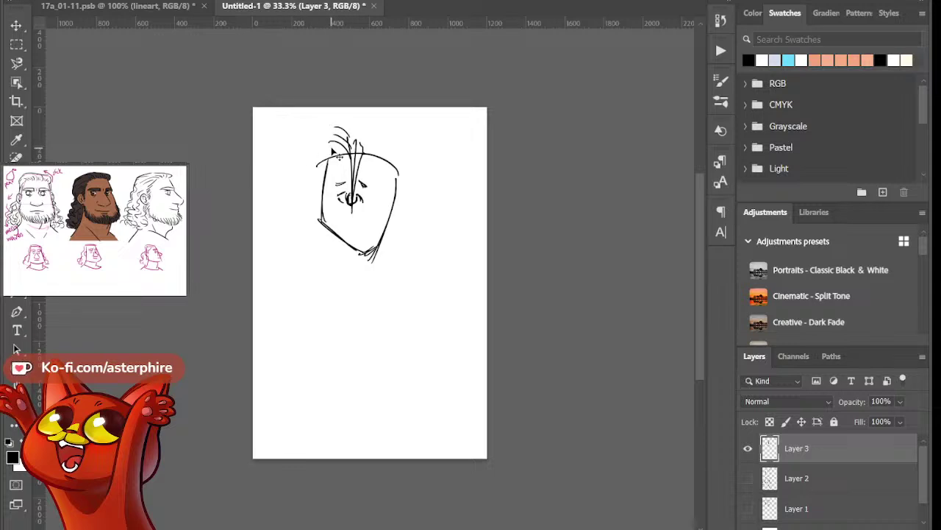
# Frame the face with parted, curving hair locks on both sides, running from the crown to below the jaw
pyautogui.moveTo(333, 156); pyautogui.dragTo(323, 213)
pyautogui.moveTo(325, 142); pyautogui.dragTo(353, 272)
pyautogui.moveTo(326, 236); pyautogui.dragTo(338, 294)
pyautogui.moveTo(334, 127)
pyautogui.mouseDown()
pyautogui.moveTo(303, 178)
pyautogui.moveTo(303, 231)
pyautogui.mouseUp()
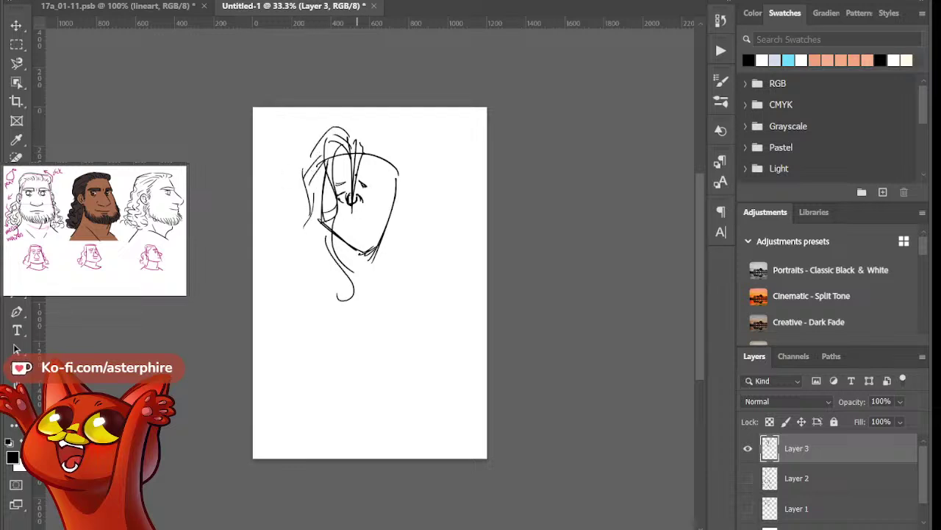
pyautogui.moveTo(363, 156); pyautogui.dragTo(381, 226)
pyautogui.moveTo(373, 159); pyautogui.dragTo(377, 232)
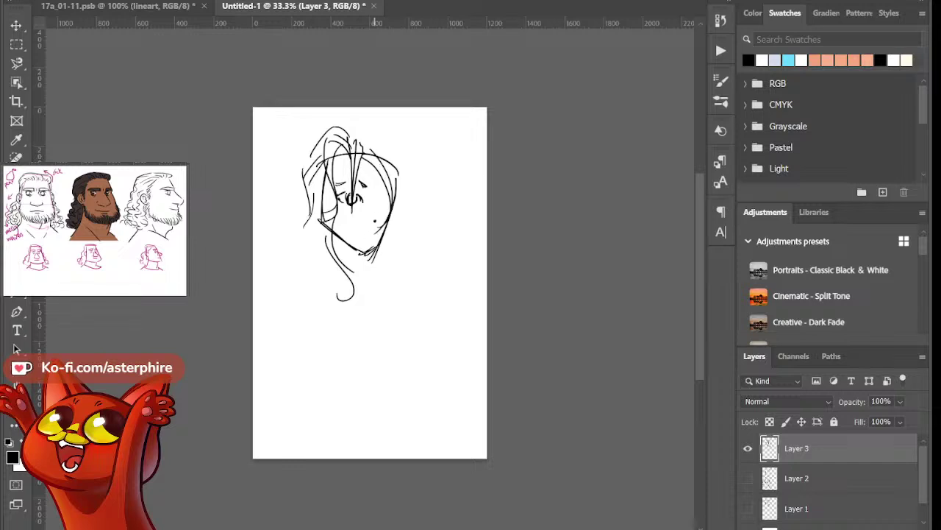
pyautogui.moveTo(360, 134)
pyautogui.mouseDown()
pyautogui.moveTo(392, 173)
pyautogui.moveTo(372, 227)
pyautogui.mouseUp()
pyautogui.moveTo(385, 190); pyautogui.dragTo(375, 291)
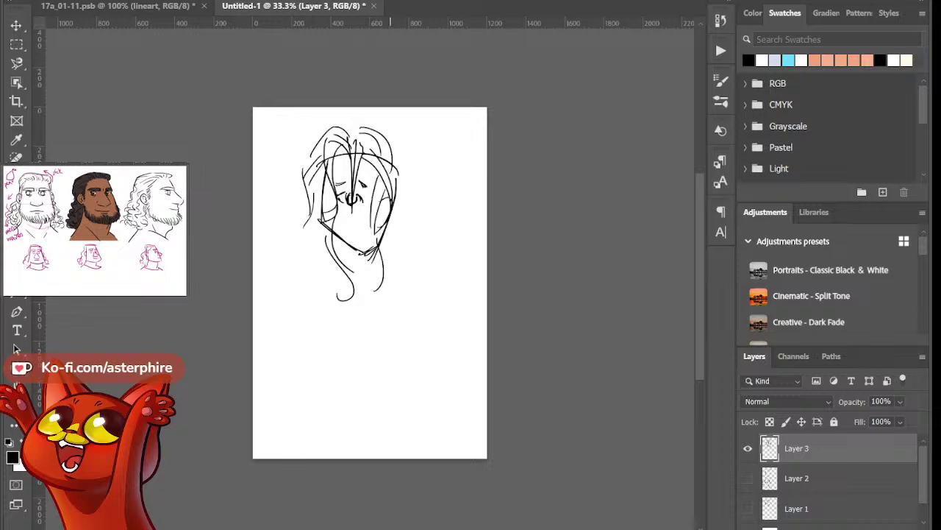
# Draw the second eye with its brow near the face's edge, plus the underside of the nose and the mouth
pyautogui.moveTo(381, 208); pyautogui.dragTo(390, 209)
pyautogui.moveTo(382, 179)
pyautogui.mouseDown()
pyautogui.moveTo(377, 208)
pyautogui.moveTo(382, 186)
pyautogui.mouseUp()
pyautogui.moveTo(374, 193)
pyautogui.mouseDown()
pyautogui.moveTo(395, 206)
pyautogui.moveTo(398, 191)
pyautogui.mouseUp()
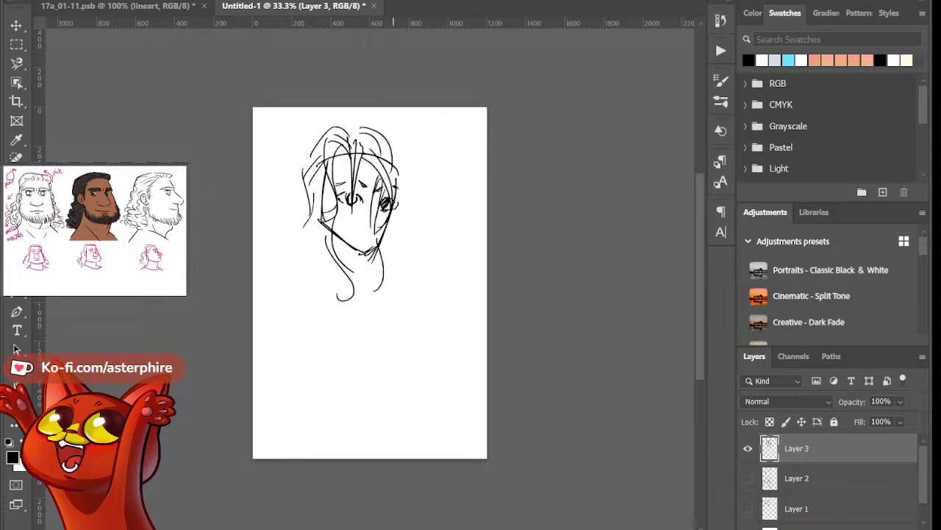
pyautogui.click(366, 224)
pyautogui.moveTo(359, 240); pyautogui.dragTo(369, 243)
# Hatch the hair beside the temple in shadow and draw the ear on the opposite side of the head
pyautogui.moveTo(328, 162)
pyautogui.mouseDown()
pyautogui.moveTo(312, 181)
pyautogui.moveTo(315, 196)
pyautogui.mouseUp()
pyautogui.moveTo(342, 154); pyautogui.dragTo(333, 168)
pyautogui.moveTo(339, 160); pyautogui.dragTo(320, 193)
pyautogui.moveTo(324, 182); pyautogui.dragTo(321, 218)
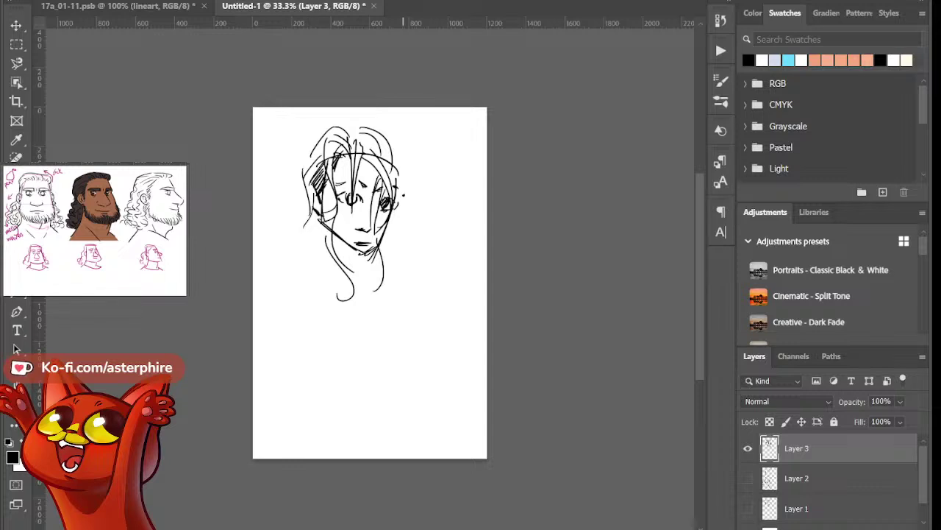
pyautogui.moveTo(405, 208); pyautogui.dragTo(390, 232)
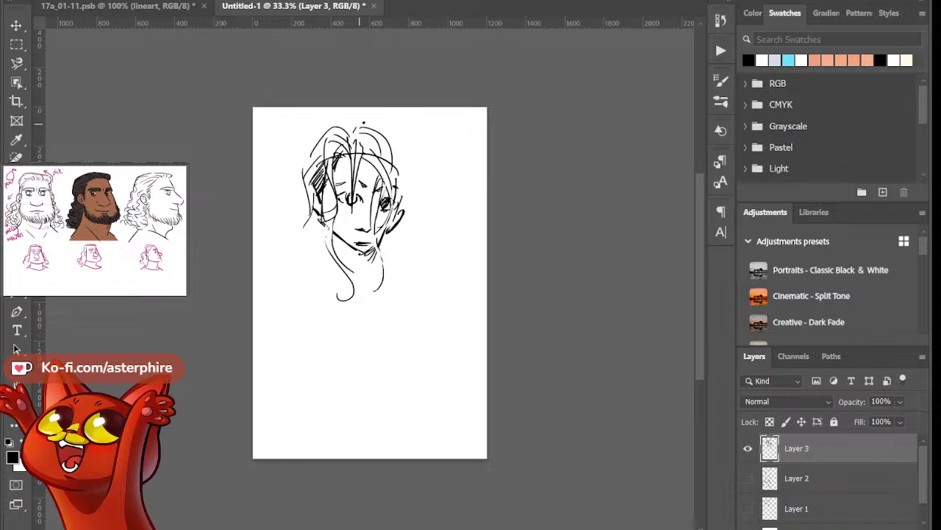
# Build up the hair volume from the parting around to above the ear with a new outer contour and dense hatching
pyautogui.moveTo(354, 132); pyautogui.dragTo(364, 123)
pyautogui.moveTo(363, 131)
pyautogui.mouseDown()
pyautogui.moveTo(359, 144)
pyautogui.moveTo(367, 125)
pyautogui.mouseUp()
pyautogui.moveTo(364, 125); pyautogui.dragTo(389, 139)
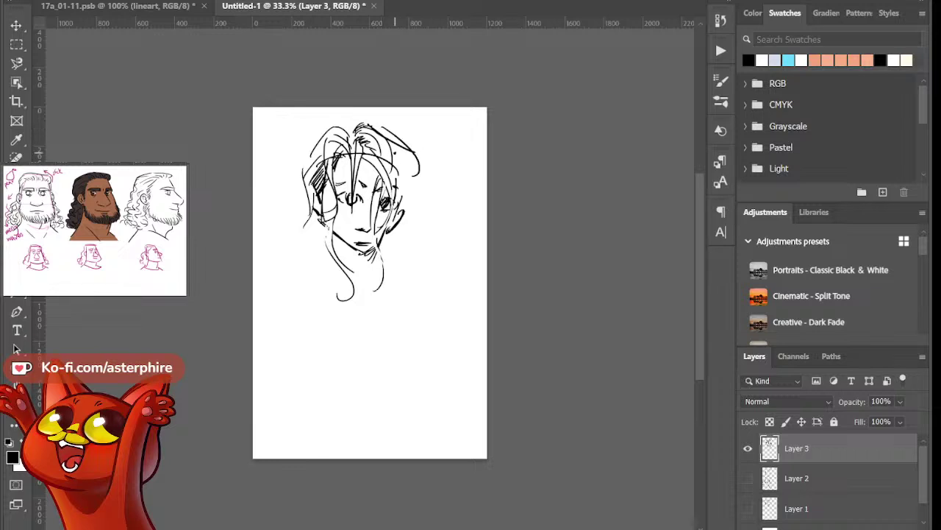
pyautogui.moveTo(411, 154); pyautogui.dragTo(395, 179)
pyautogui.moveTo(406, 169); pyautogui.dragTo(397, 190)
pyautogui.moveTo(411, 165); pyautogui.dragTo(399, 195)
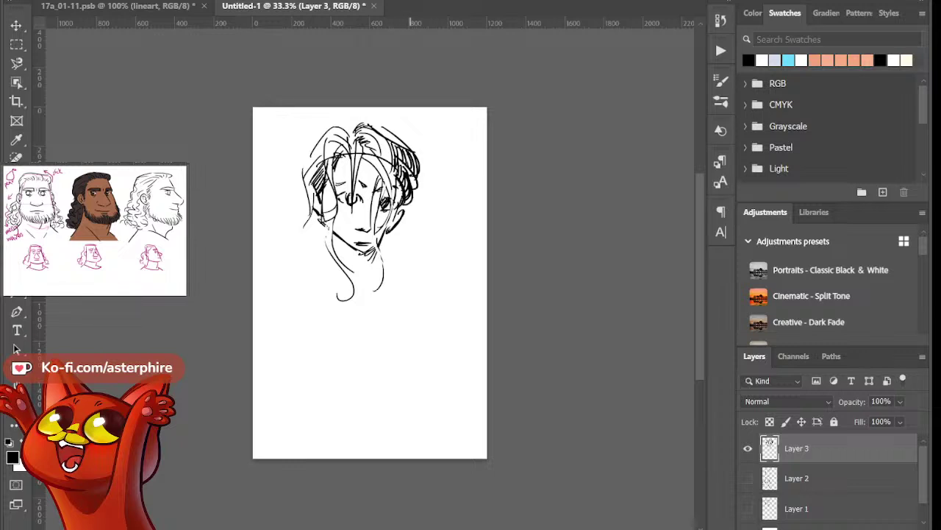
pyautogui.moveTo(381, 130)
pyautogui.mouseDown()
pyautogui.moveTo(416, 163)
pyautogui.moveTo(412, 148)
pyautogui.moveTo(428, 190)
pyautogui.mouseUp()
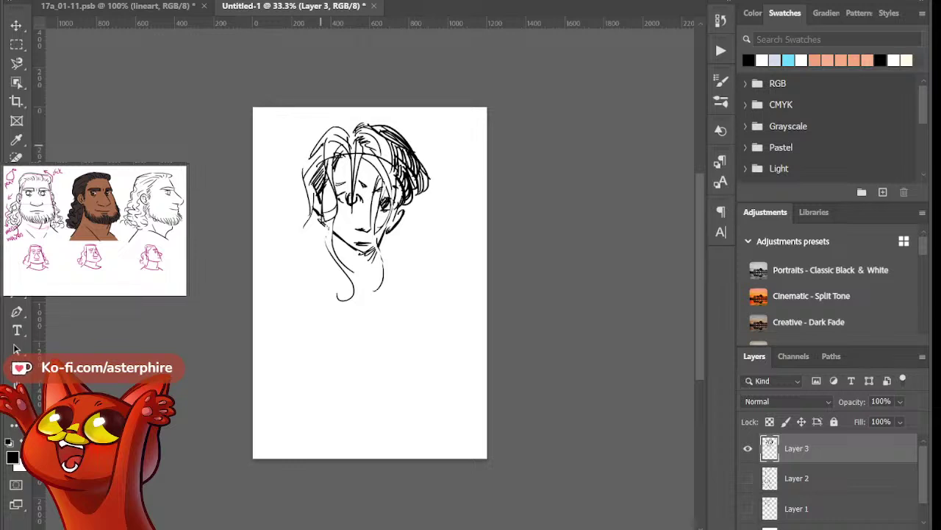
# Thicken the hair contour on the side opposite the ear up to the parting and add a curved forelock over the forehead
pyautogui.moveTo(296, 183)
pyautogui.mouseDown()
pyautogui.moveTo(312, 147)
pyautogui.moveTo(349, 130)
pyautogui.mouseUp()
pyautogui.moveTo(347, 130); pyautogui.dragTo(354, 139)
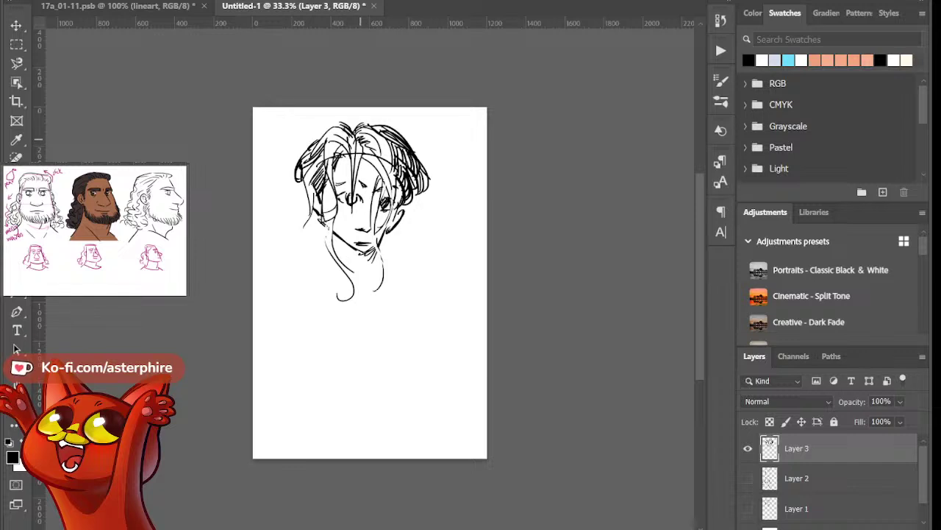
pyautogui.moveTo(372, 137); pyautogui.dragTo(361, 181)
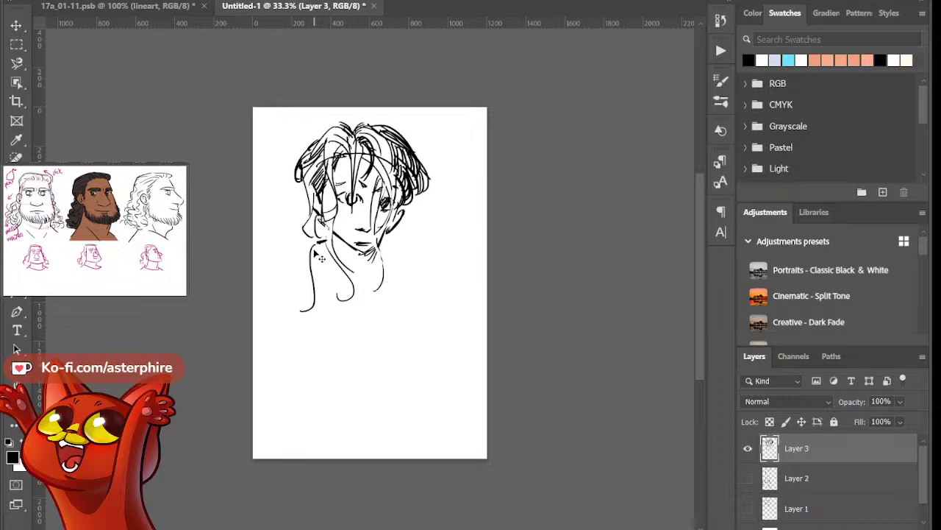
# Undo the long lock below the jaw and draw a loose, wavy ponytail with a neck line beside it
pyautogui.hotkey('ctrl', 'z')
pyautogui.moveTo(317, 245); pyautogui.dragTo(283, 280)
pyautogui.moveTo(319, 247)
pyautogui.mouseDown()
pyautogui.moveTo(309, 306)
pyautogui.moveTo(292, 328)
pyautogui.mouseUp()
pyautogui.moveTo(318, 247); pyautogui.dragTo(319, 280)
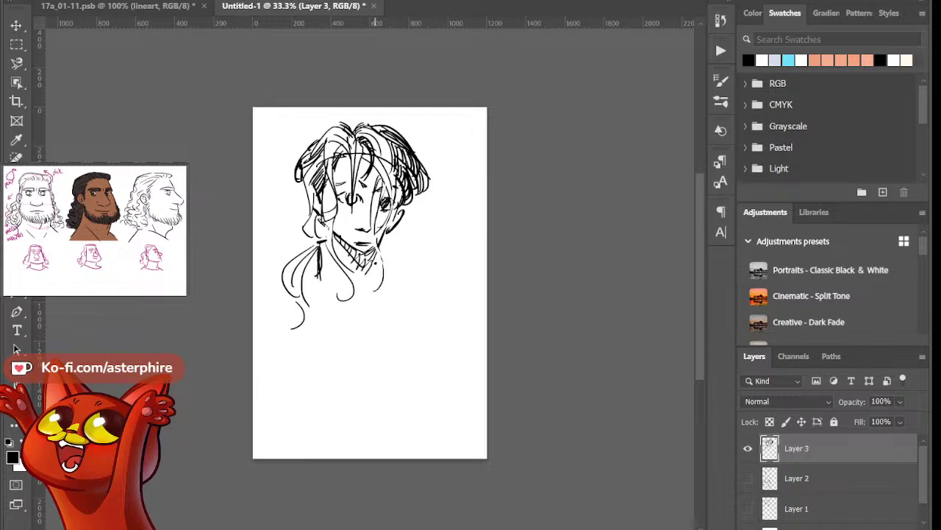
# Shade the neck beneath the jaw and sketch the collarbones and both shoulders of the bust on Layer 3
pyautogui.moveTo(374, 250); pyautogui.dragTo(369, 282)
pyautogui.click(400, 260)
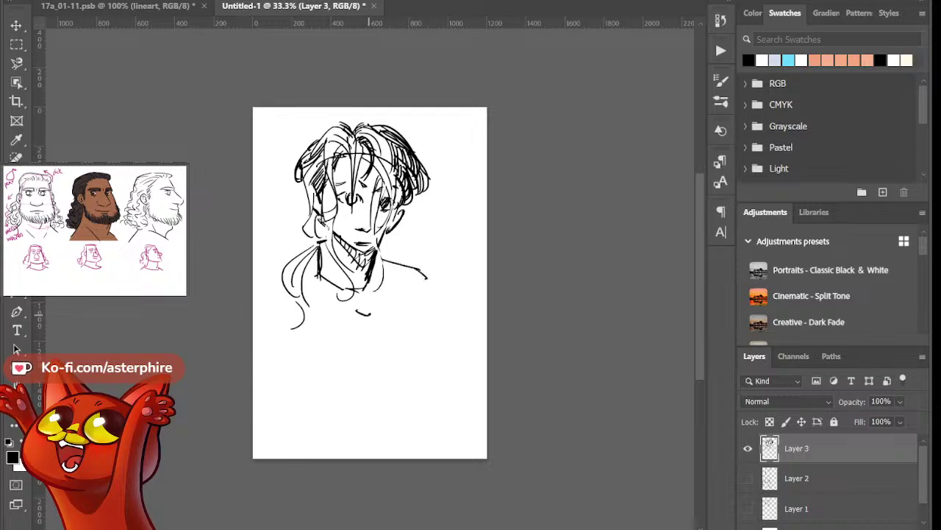
pyautogui.moveTo(315, 307); pyautogui.dragTo(340, 308)
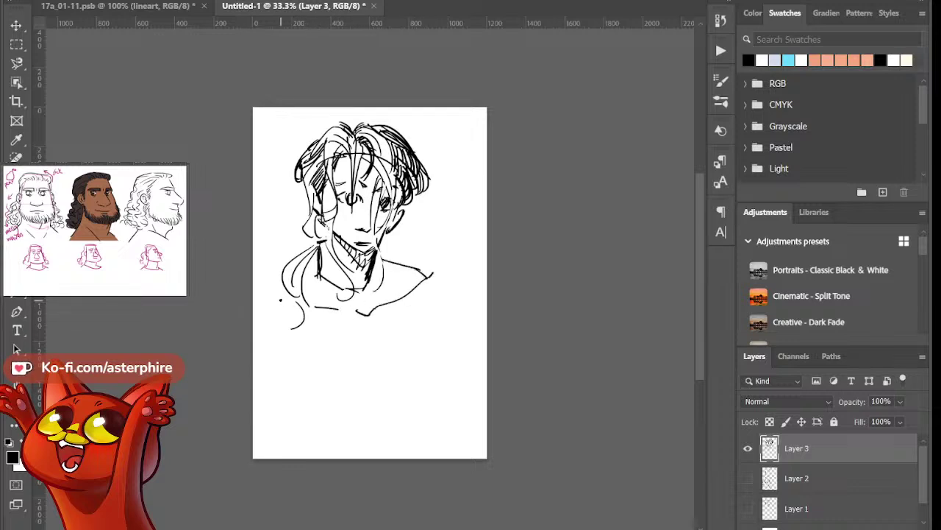
pyautogui.moveTo(279, 287); pyautogui.dragTo(253, 316)
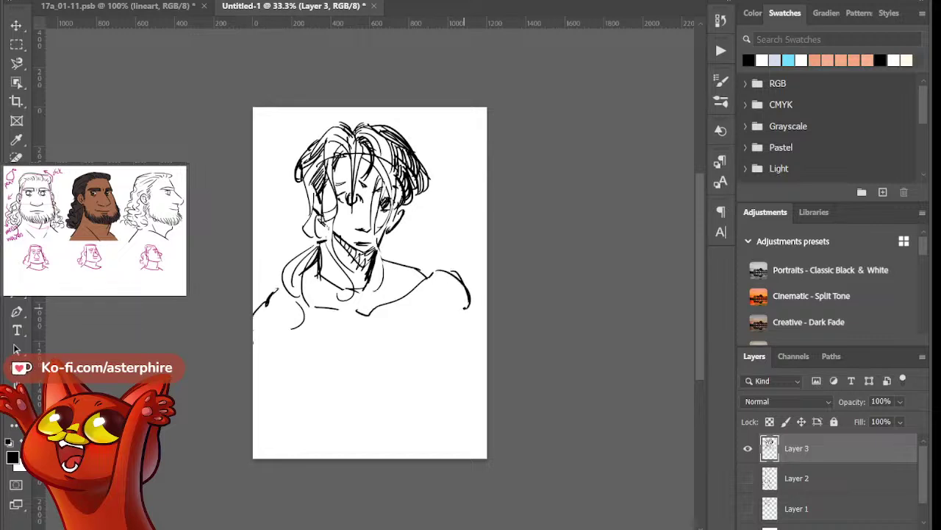
# Extend the bust sketch with the inner arm lines, the chest's centre line and lower contours, and both sides of the waist
pyautogui.moveTo(432, 318); pyautogui.dragTo(426, 398)
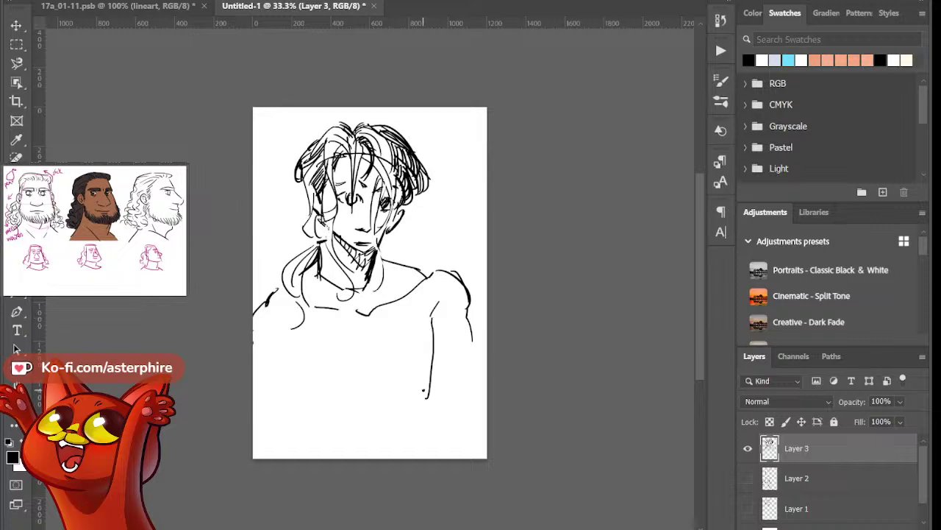
pyautogui.moveTo(259, 314)
pyautogui.mouseDown()
pyautogui.moveTo(281, 334)
pyautogui.moveTo(280, 382)
pyautogui.mouseUp()
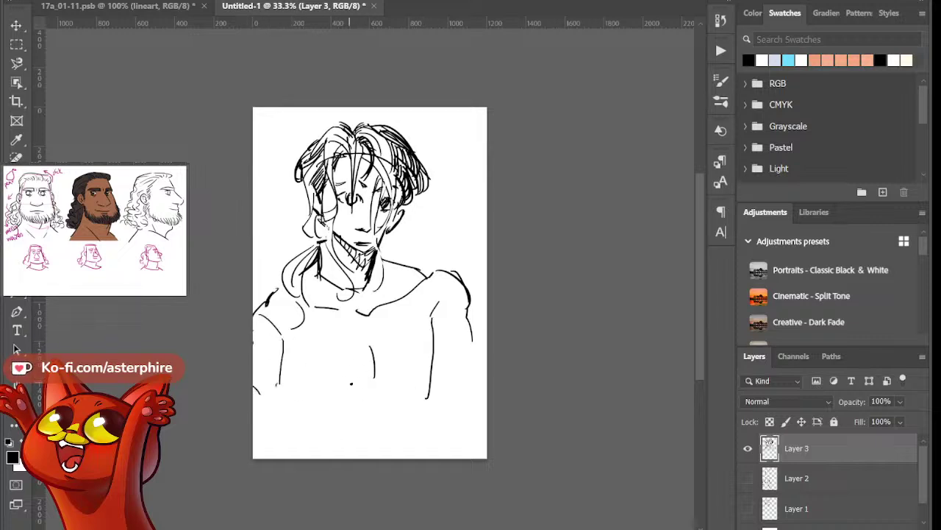
pyautogui.moveTo(368, 397)
pyautogui.mouseDown()
pyautogui.moveTo(403, 406)
pyautogui.moveTo(417, 374)
pyautogui.moveTo(393, 445)
pyautogui.mouseUp()
pyautogui.moveTo(287, 403); pyautogui.dragTo(312, 433)
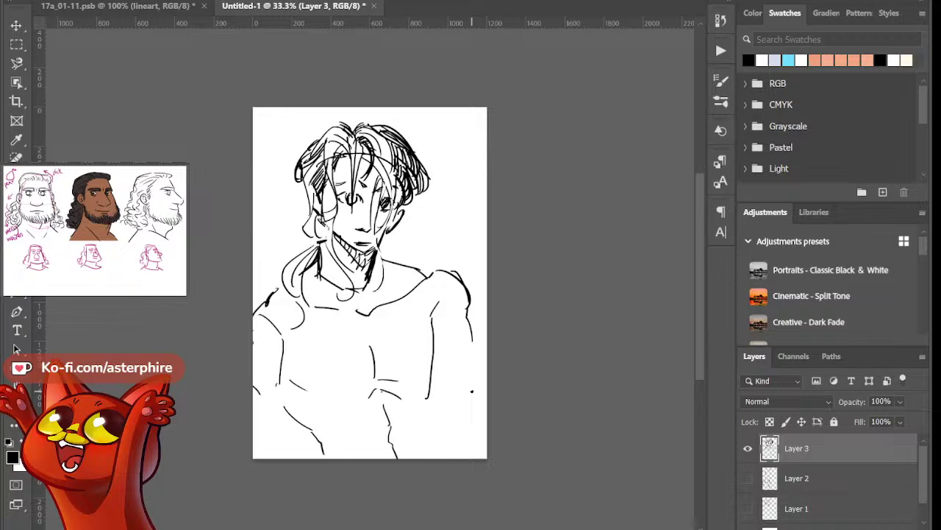
# In the 17a_01-11.psb document, ink the outer corner and lower eyelid of the bearded man's left-hand eye
pyautogui.click(150, 8)
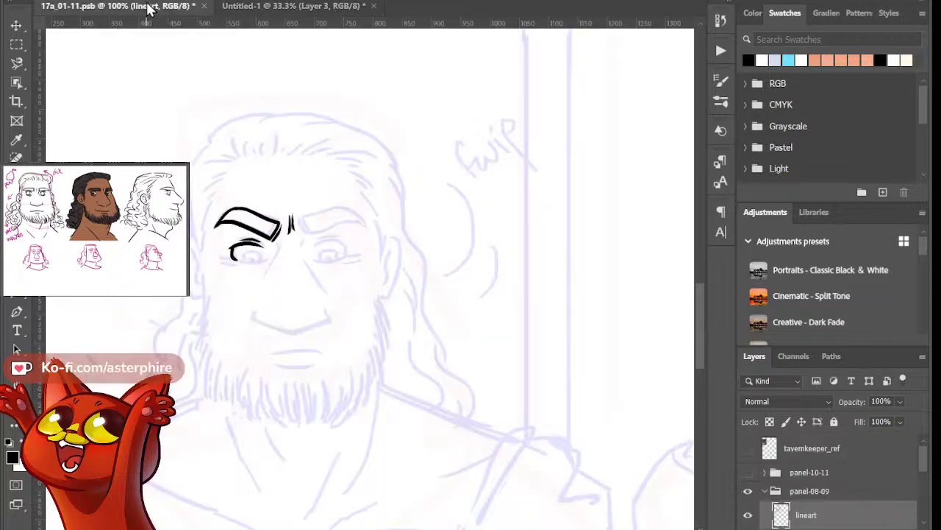
pyautogui.scroll(1, 274, 256)
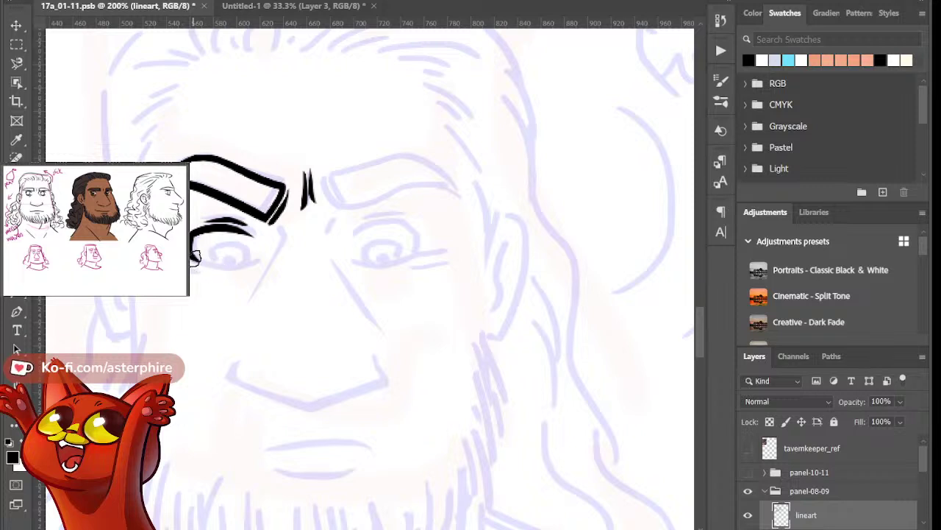
pyautogui.moveTo(193, 252); pyautogui.dragTo(253, 269)
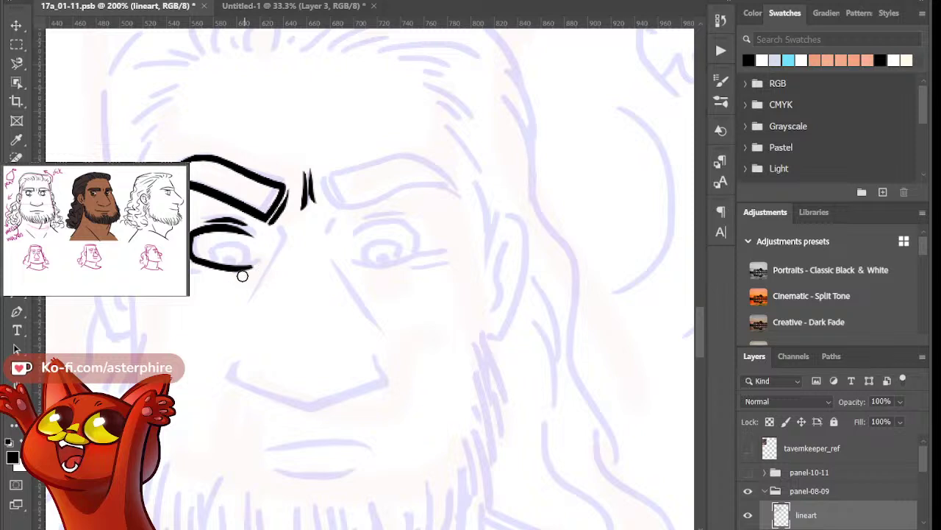
pyautogui.moveTo(247, 266); pyautogui.dragTo(268, 262)
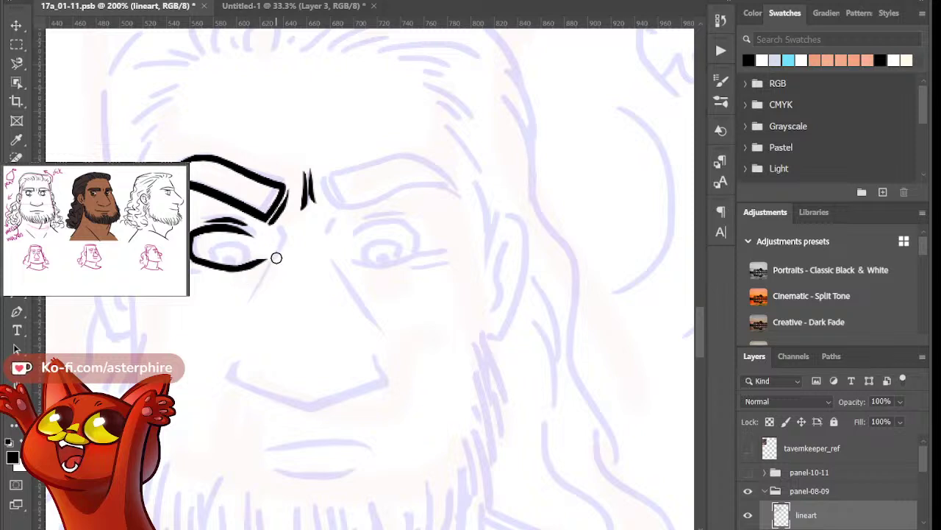
# Ink the iris and a solid black pupil inside the left-hand eye, plus the short crease under its outer corner
pyautogui.moveTo(214, 260); pyautogui.dragTo(235, 244)
pyautogui.moveTo(220, 250)
pyautogui.mouseDown()
pyautogui.moveTo(245, 250)
pyautogui.moveTo(240, 263)
pyautogui.mouseUp()
pyautogui.hotkey('ctrl', 'z')
pyautogui.hotkey('ctrl', 'z')
pyautogui.press('b')
pyautogui.hotkey('ctrl', 'z')
pyautogui.moveTo(232, 256); pyautogui.dragTo(232, 259)
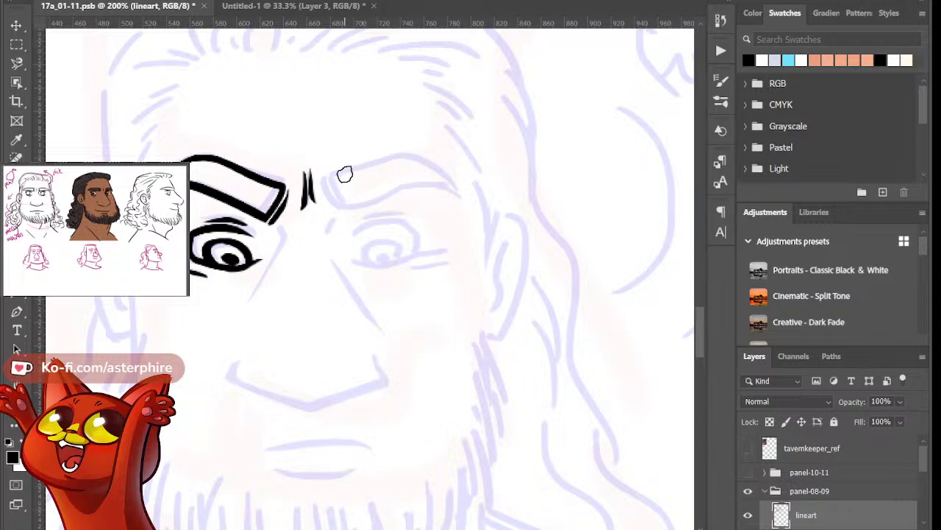
# Ink short, tapered hair strokes for the inner end of the right-hand eyebrow
pyautogui.moveTo(325, 172); pyautogui.dragTo(361, 216)
pyautogui.press('e')
pyautogui.moveTo(332, 176)
pyautogui.mouseDown()
pyautogui.moveTo(366, 221)
pyautogui.moveTo(345, 190)
pyautogui.moveTo(349, 207)
pyautogui.mouseUp()
pyautogui.press('b')
pyautogui.press('e')
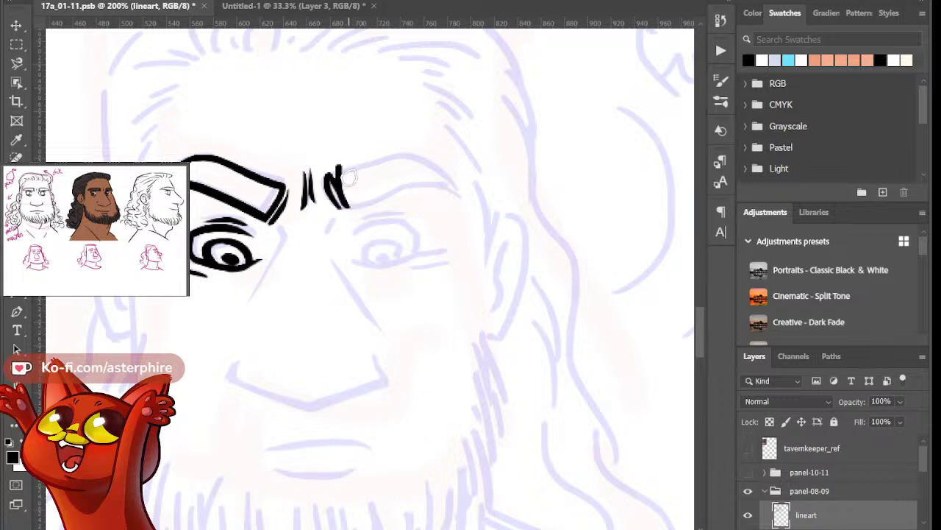
pyautogui.hotkey('ctrl', 'z')
pyautogui.moveTo(336, 166); pyautogui.dragTo(349, 208)
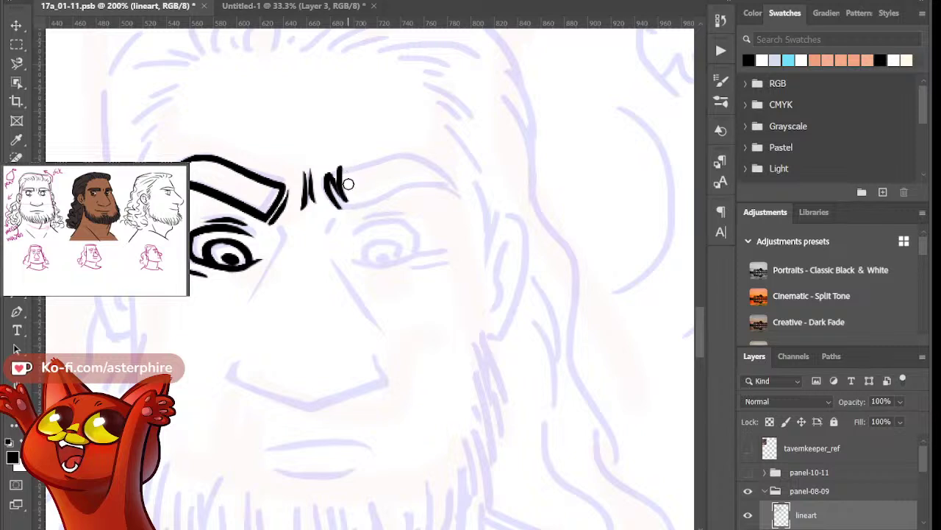
pyautogui.moveTo(336, 171); pyautogui.dragTo(452, 151)
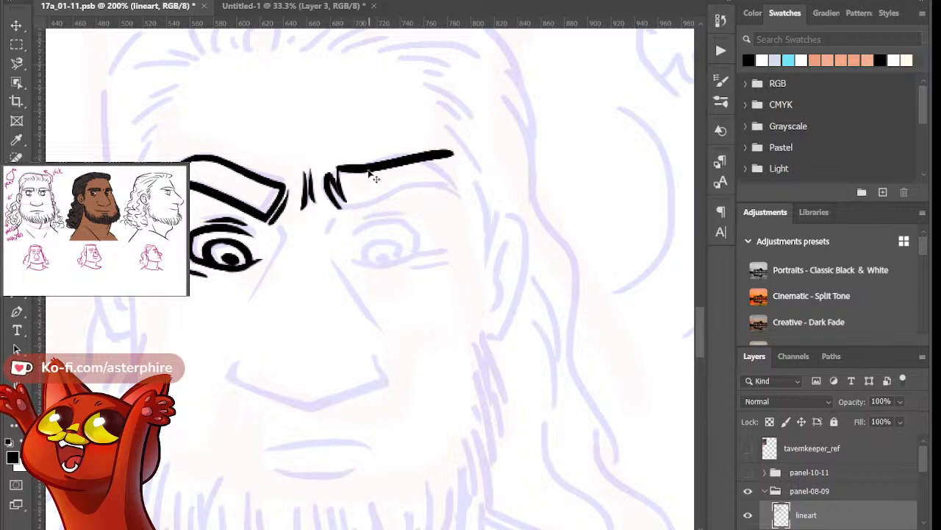
pyautogui.hotkey('ctrl', 'z')
pyautogui.moveTo(335, 175); pyautogui.dragTo(431, 151)
pyautogui.hotkey('ctrl', 'z')
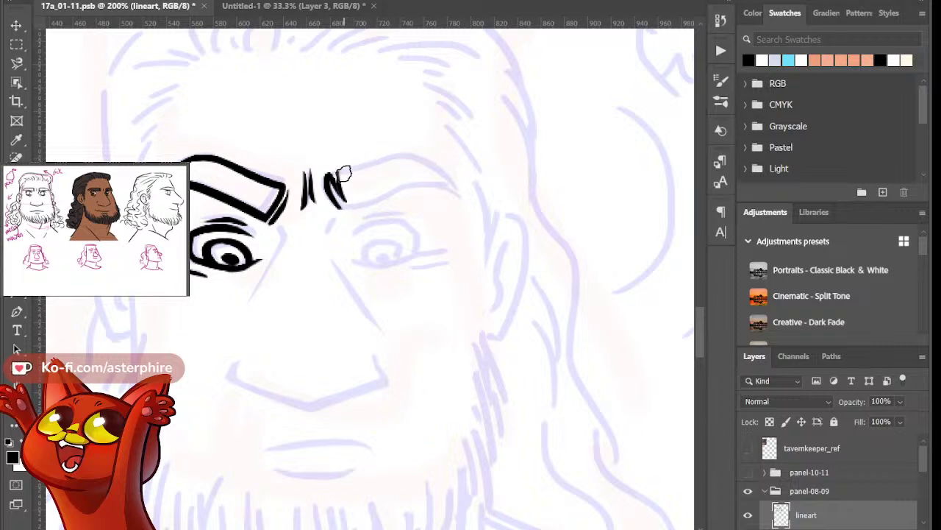
pyautogui.moveTo(332, 176); pyautogui.dragTo(435, 153)
pyautogui.hotkey('ctrl', 'z')
pyautogui.moveTo(336, 174); pyautogui.dragTo(435, 153)
pyautogui.hotkey('ctrl', 'z')
# Ink the right-hand eyebrow's upper edge over the arch to its outer tip and start its lower edge from the inner end
pyautogui.moveTo(340, 174)
pyautogui.mouseDown()
pyautogui.moveTo(434, 150)
pyautogui.moveTo(402, 152)
pyautogui.moveTo(445, 172)
pyautogui.moveTo(460, 197)
pyautogui.mouseUp()
pyautogui.press('e')
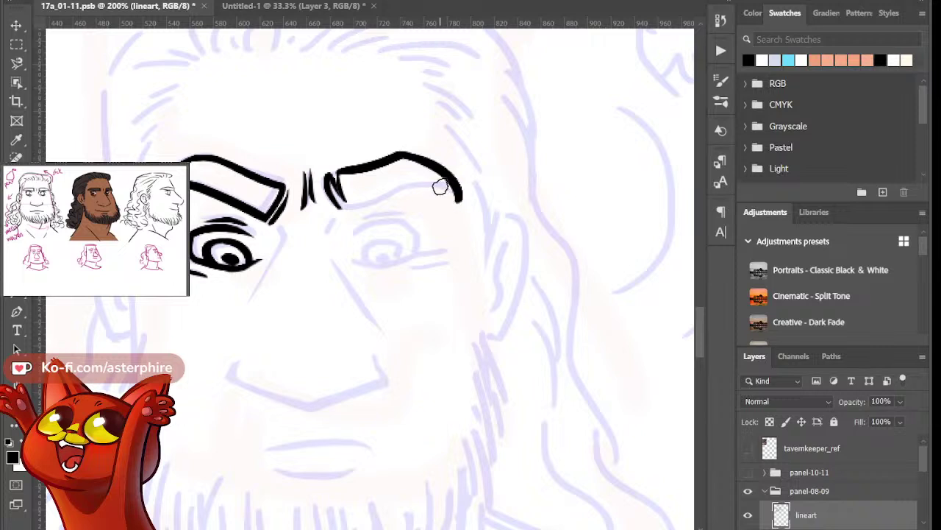
pyautogui.hotkey('ctrl', 'z')
pyautogui.moveTo(413, 155); pyautogui.dragTo(465, 203)
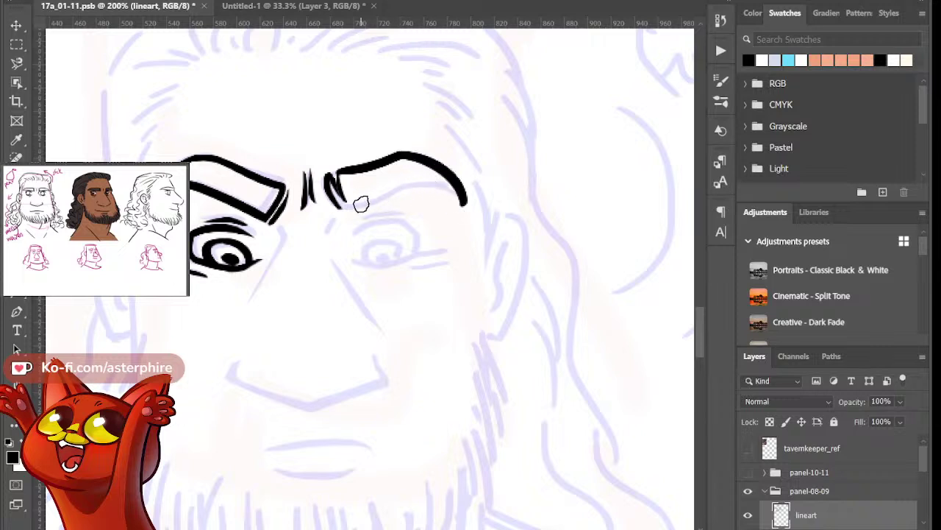
pyautogui.moveTo(339, 209); pyautogui.dragTo(432, 182)
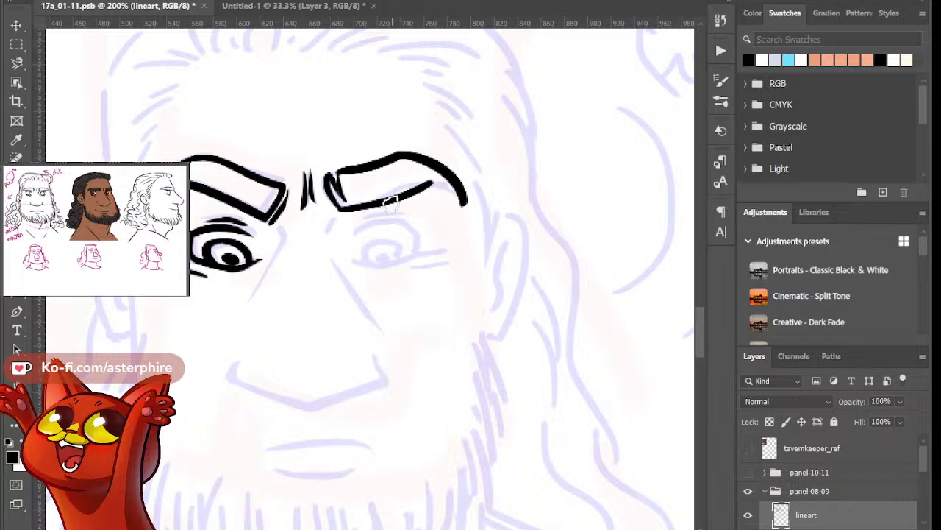
pyautogui.moveTo(372, 218)
pyautogui.mouseDown()
pyautogui.moveTo(419, 189)
pyautogui.moveTo(365, 213)
pyautogui.moveTo(417, 190)
pyautogui.moveTo(404, 193)
pyautogui.moveTo(415, 201)
pyautogui.moveTo(426, 180)
pyautogui.mouseUp()
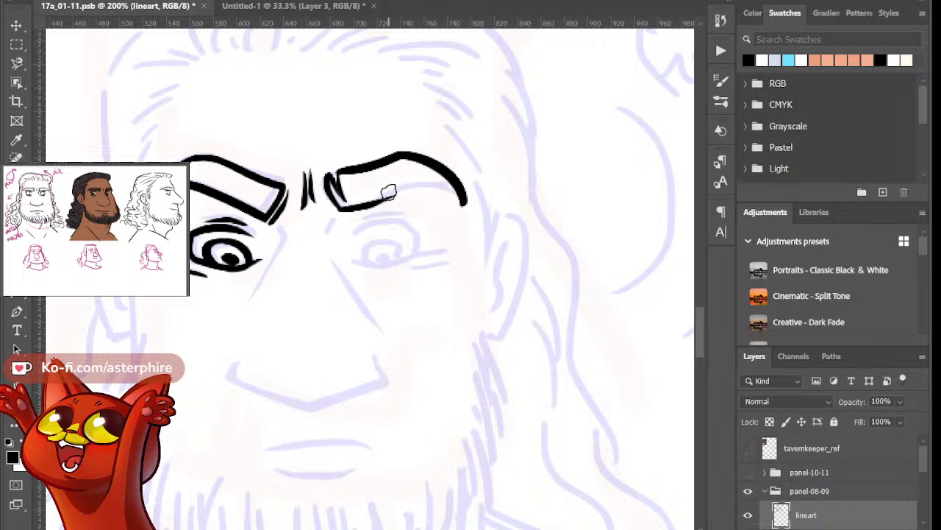
pyautogui.moveTo(370, 210); pyautogui.dragTo(431, 189)
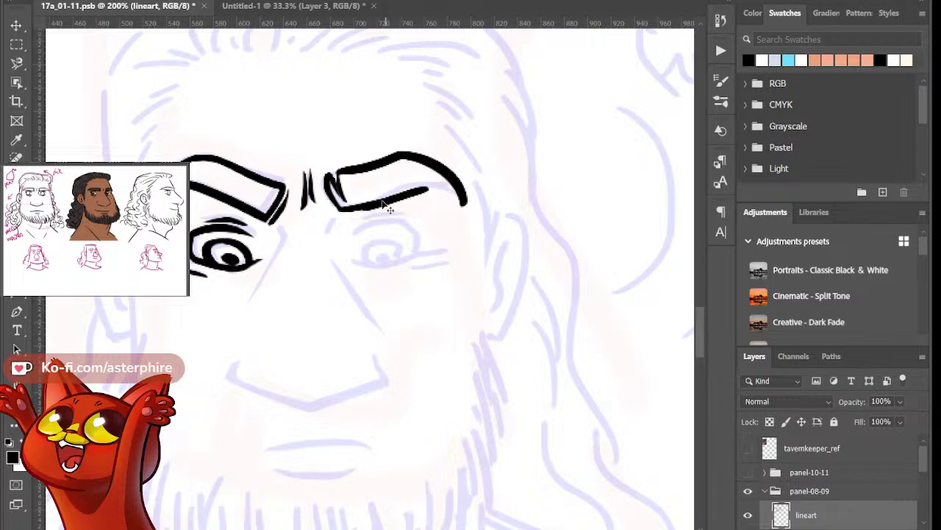
pyautogui.hotkey('ctrl', 'z')
pyautogui.press('e')
pyautogui.moveTo(376, 201); pyautogui.dragTo(423, 182)
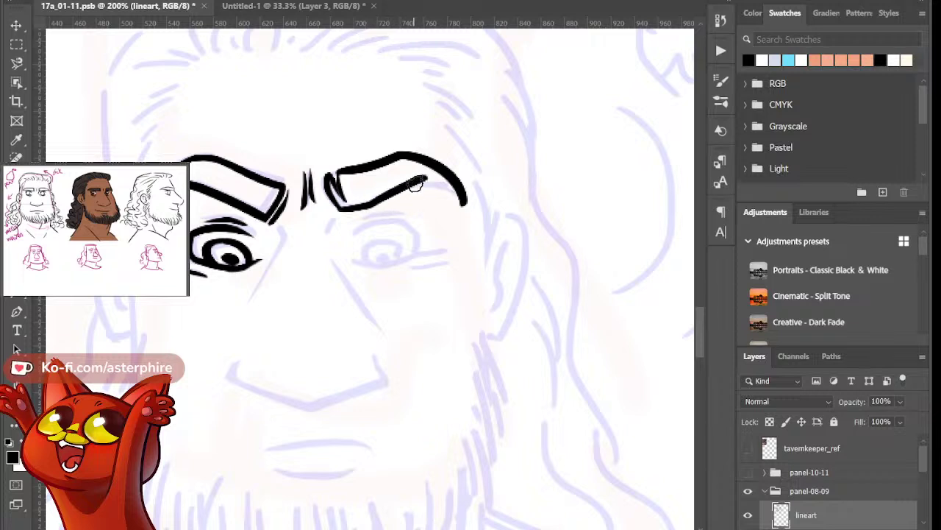
pyautogui.hotkey('ctrl', 'z')
pyautogui.moveTo(373, 205); pyautogui.dragTo(429, 182)
pyautogui.hotkey('ctrl', 'z')
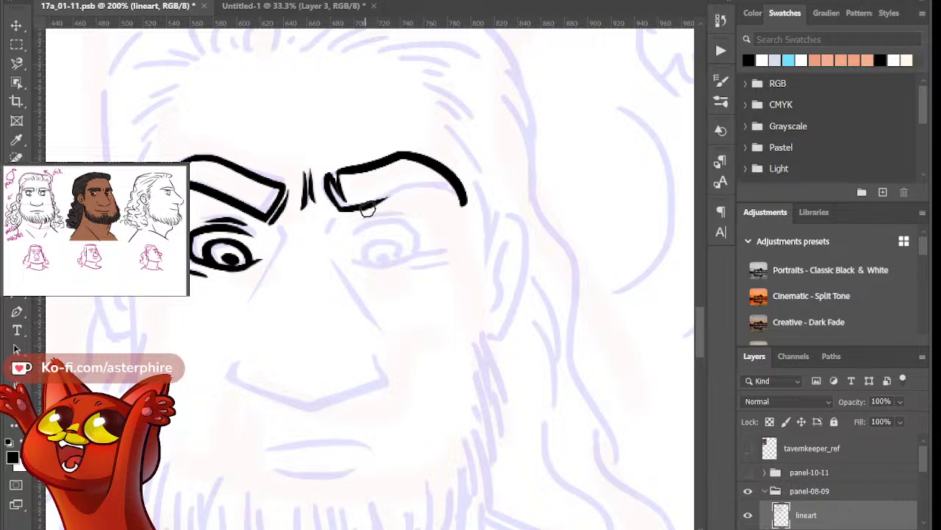
# Complete the lower edge of the right-hand eyebrow and taper it into a sharp outer tip
pyautogui.moveTo(368, 209)
pyautogui.mouseDown()
pyautogui.moveTo(422, 186)
pyautogui.moveTo(424, 179)
pyautogui.moveTo(407, 177)
pyautogui.mouseUp()
pyautogui.hotkey('ctrl', 'z')
pyautogui.press('e')
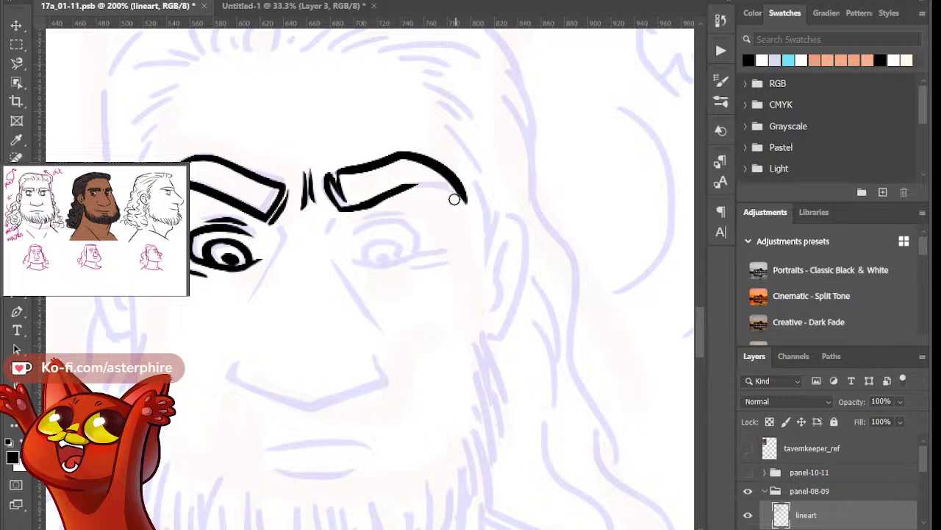
pyautogui.moveTo(434, 189)
pyautogui.mouseDown()
pyautogui.moveTo(482, 216)
pyautogui.moveTo(473, 186)
pyautogui.moveTo(480, 225)
pyautogui.moveTo(473, 197)
pyautogui.moveTo(486, 216)
pyautogui.mouseUp()
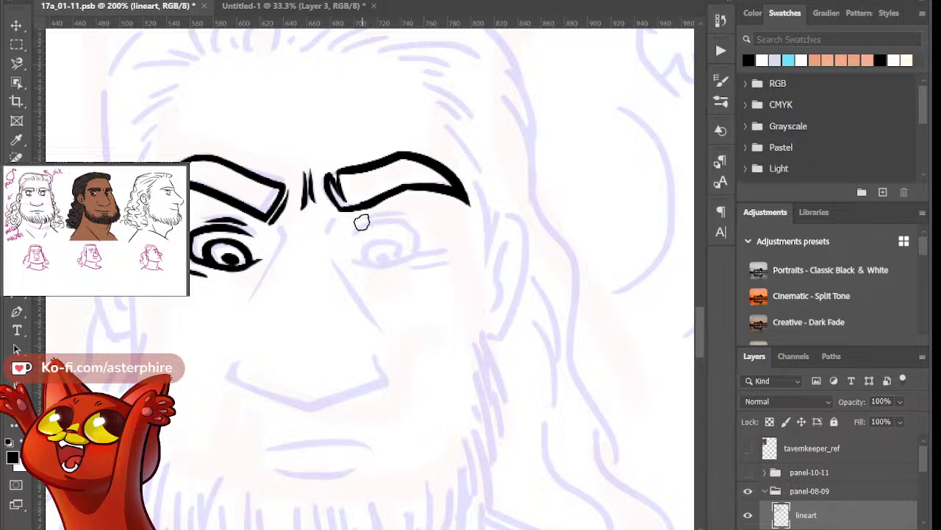
# Ink the eyelid crease, upper lid, outer corner and lower lid of the right-hand eye
pyautogui.moveTo(358, 224); pyautogui.dragTo(414, 219)
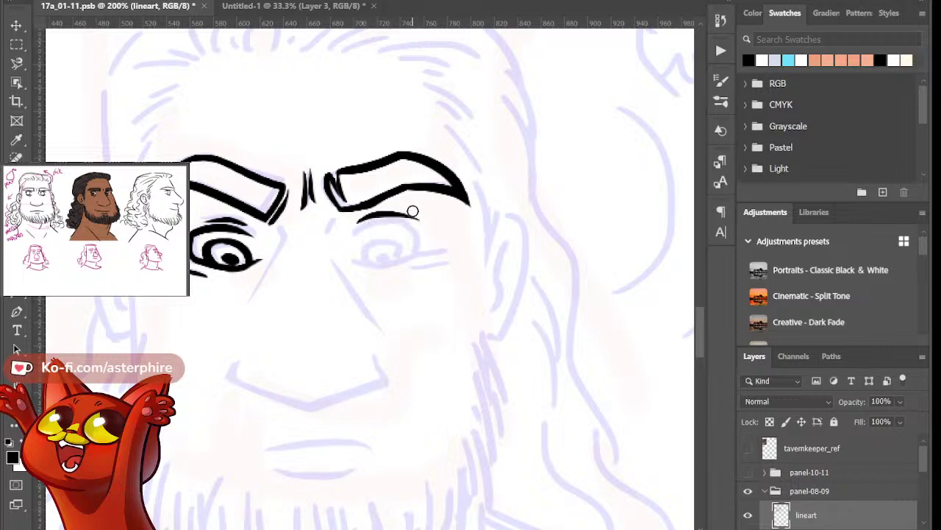
pyautogui.moveTo(348, 240); pyautogui.dragTo(424, 249)
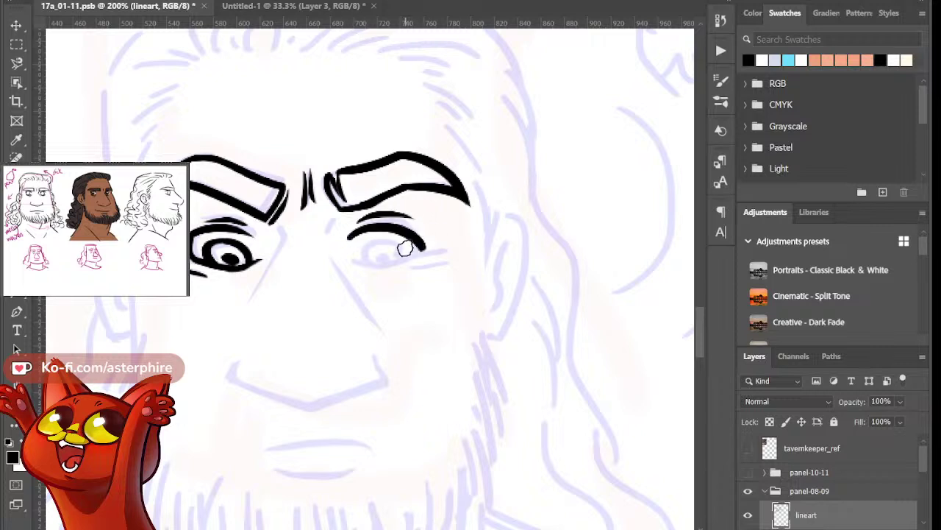
pyautogui.hotkey('ctrl', 'z')
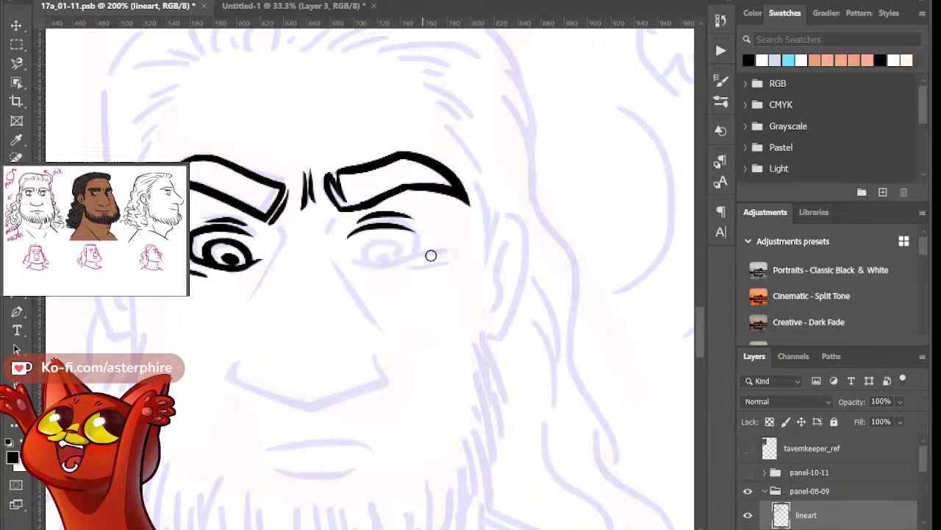
pyautogui.moveTo(347, 237)
pyautogui.mouseDown()
pyautogui.moveTo(397, 225)
pyautogui.moveTo(426, 240)
pyautogui.moveTo(347, 265)
pyautogui.mouseUp()
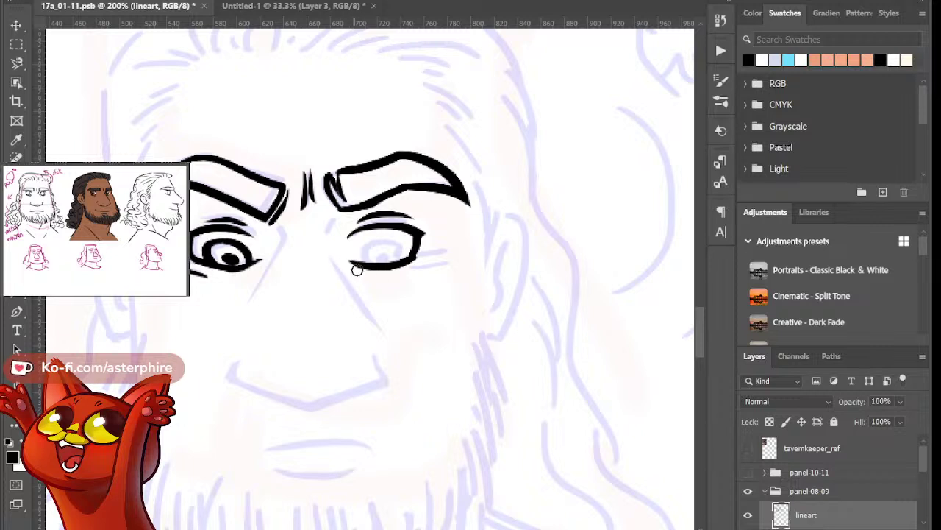
# Ink the iris and pupil of the right-hand eye and two short crease lines at its outer corner
pyautogui.moveTo(353, 262)
pyautogui.mouseDown()
pyautogui.moveTo(363, 237)
pyautogui.moveTo(398, 250)
pyautogui.moveTo(399, 259)
pyautogui.moveTo(378, 260)
pyautogui.moveTo(450, 249)
pyautogui.mouseUp()
pyautogui.hotkey('ctrl', 'z')
pyautogui.hotkey('ctrl', 'z')
pyautogui.hotkey('ctrl', 'z')
pyautogui.hotkey('ctrl', 'z')
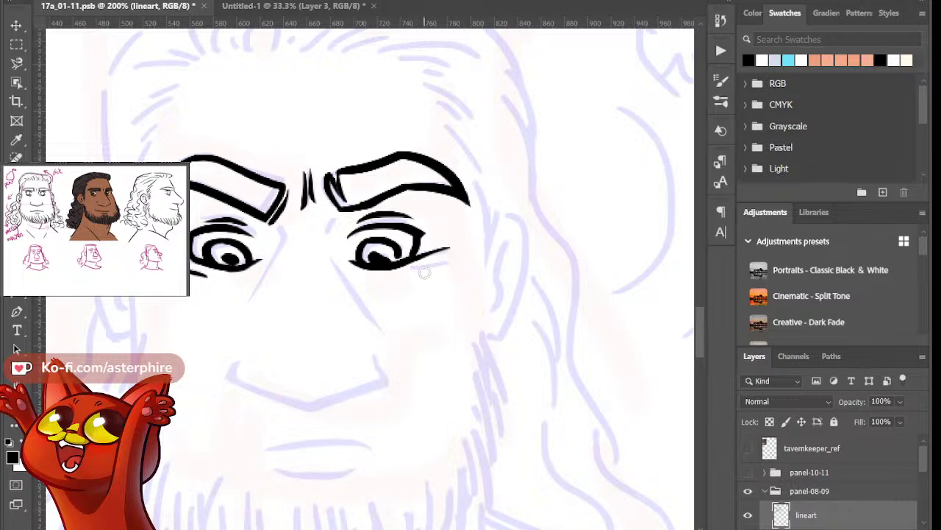
pyautogui.moveTo(410, 271); pyautogui.dragTo(450, 264)
pyautogui.press('e')
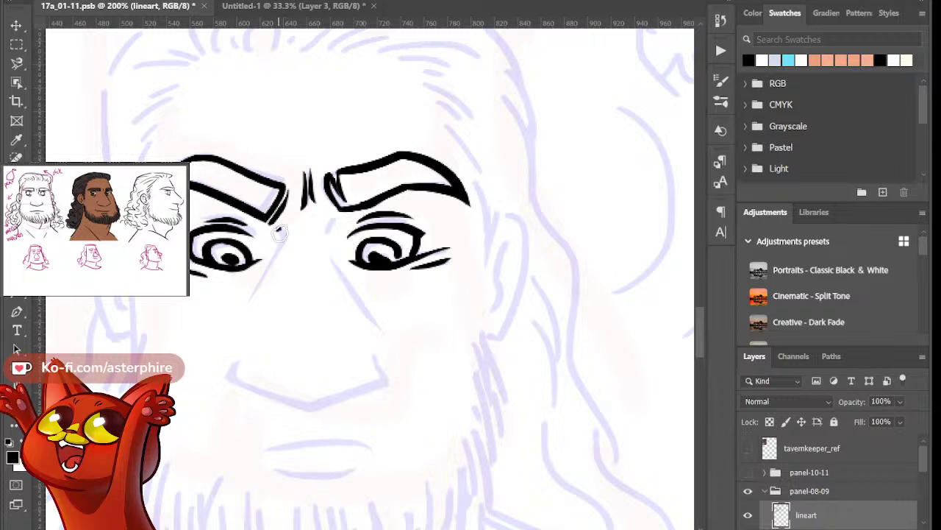
# Ink the diagonal line running from the inner end of the left-hand eyebrow down past the eye beside the nose bridge
pyautogui.moveTo(286, 226); pyautogui.dragTo(237, 322)
pyautogui.hotkey('ctrl', 'z')
pyautogui.moveTo(284, 229); pyautogui.dragTo(237, 318)
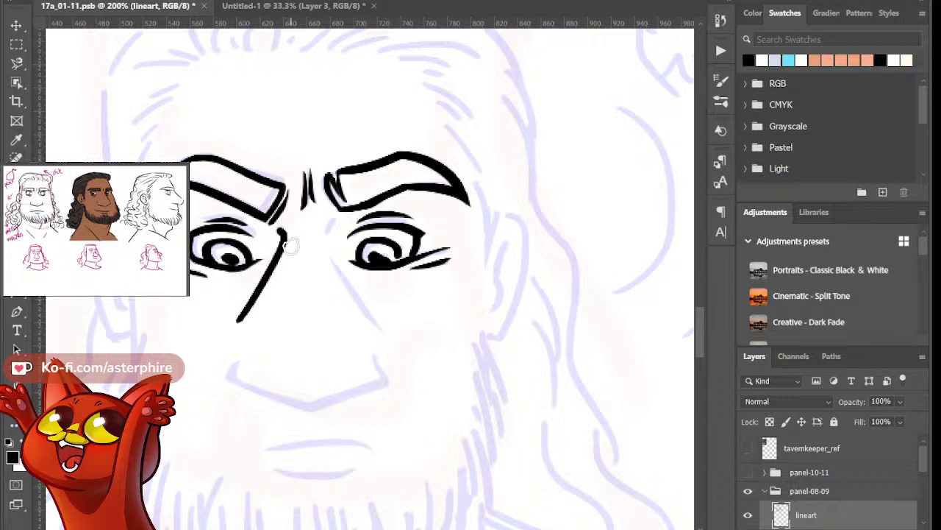
# Ink the short nose-bridge crease and the diagonal line below the right-hand eye, thinning the diagonal line to tapered ends
pyautogui.moveTo(335, 217)
pyautogui.mouseDown()
pyautogui.moveTo(326, 236)
pyautogui.moveTo(410, 353)
pyautogui.mouseUp()
pyautogui.press('e')
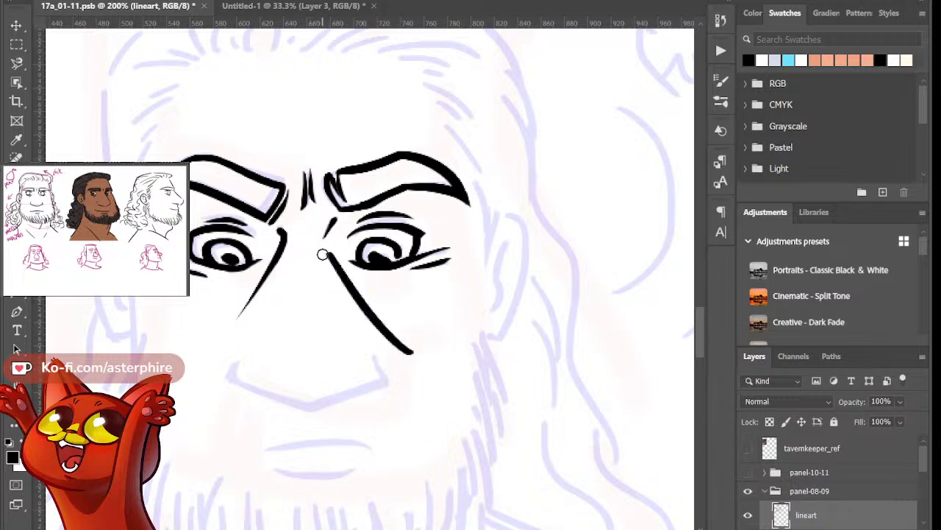
pyautogui.moveTo(324, 255); pyautogui.dragTo(408, 359)
pyautogui.moveTo(325, 255); pyautogui.dragTo(376, 328)
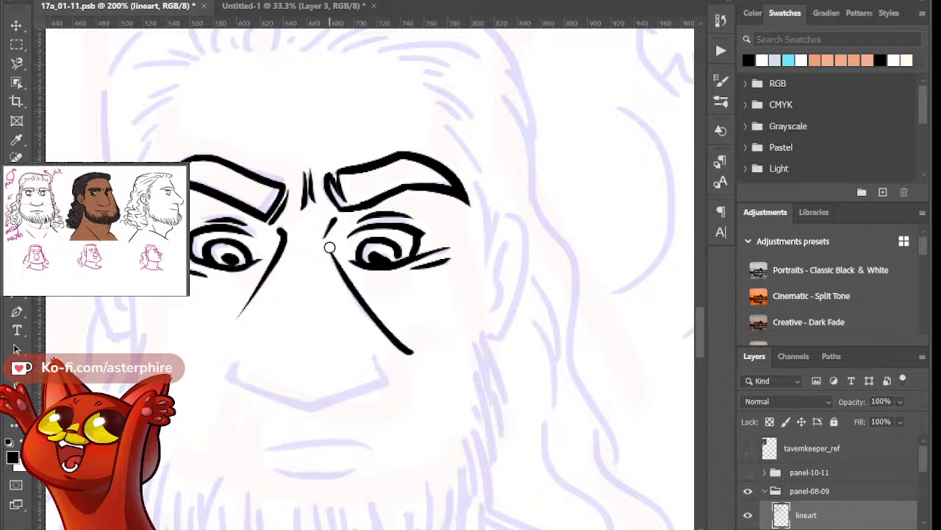
pyautogui.moveTo(337, 248); pyautogui.dragTo(424, 364)
pyautogui.hotkey('ctrl', 'z')
pyautogui.moveTo(333, 256); pyautogui.dragTo(408, 351)
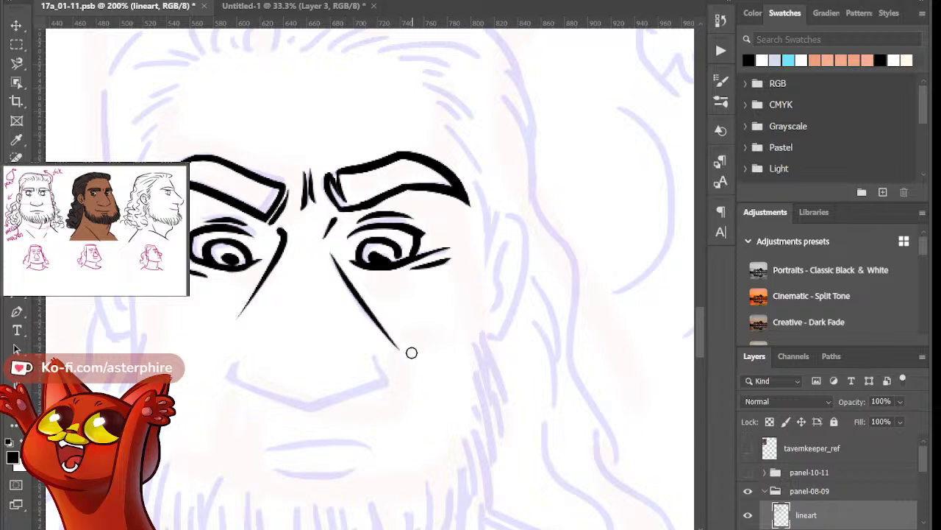
# Ink the nose's underside from the curved left-hand nostril wing across the tip to the right-hand side
pyautogui.moveTo(237, 359)
pyautogui.mouseDown()
pyautogui.moveTo(240, 389)
pyautogui.moveTo(268, 401)
pyautogui.mouseUp()
pyautogui.hotkey('ctrl', 'z')
pyautogui.moveTo(236, 358)
pyautogui.mouseDown()
pyautogui.moveTo(228, 375)
pyautogui.moveTo(334, 413)
pyautogui.mouseUp()
pyautogui.hotkey('ctrl', 'z')
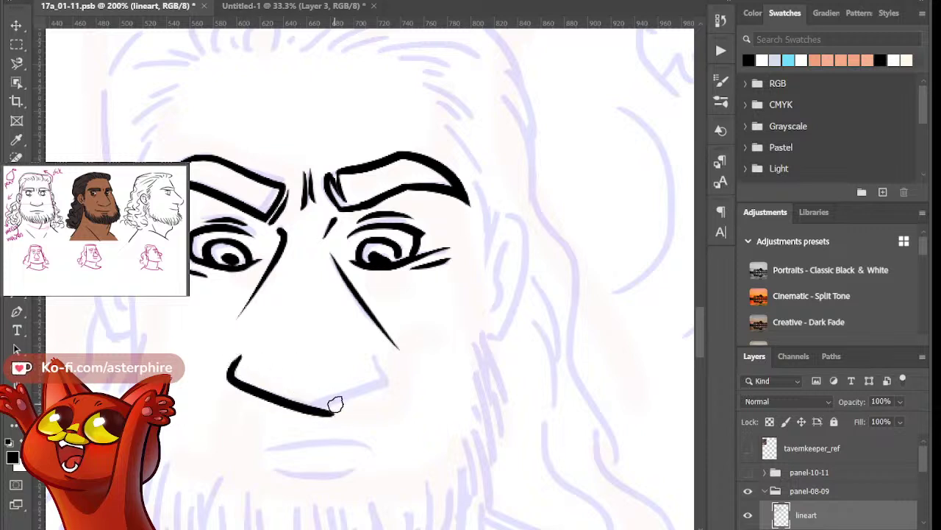
pyautogui.moveTo(306, 421); pyautogui.dragTo(403, 378)
pyautogui.hotkey('ctrl', 'z')
pyautogui.moveTo(305, 412); pyautogui.dragTo(376, 382)
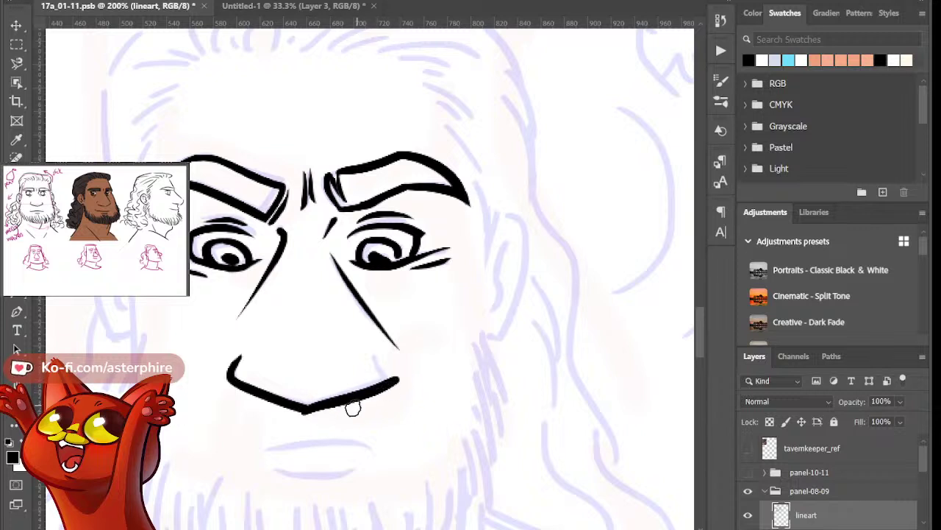
pyautogui.hotkey('ctrl', 'z')
pyautogui.moveTo(313, 409); pyautogui.dragTo(407, 365)
pyautogui.hotkey('ctrl', 'z')
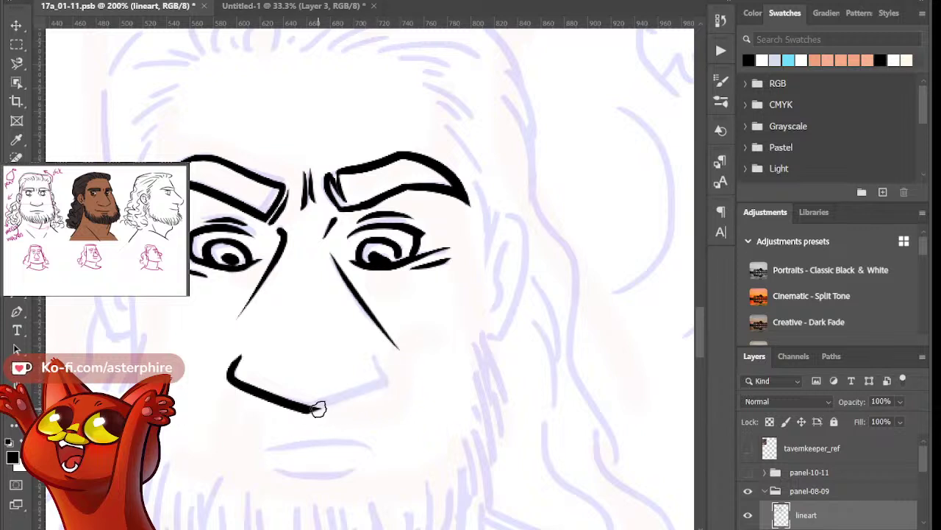
pyautogui.moveTo(316, 405); pyautogui.dragTo(399, 378)
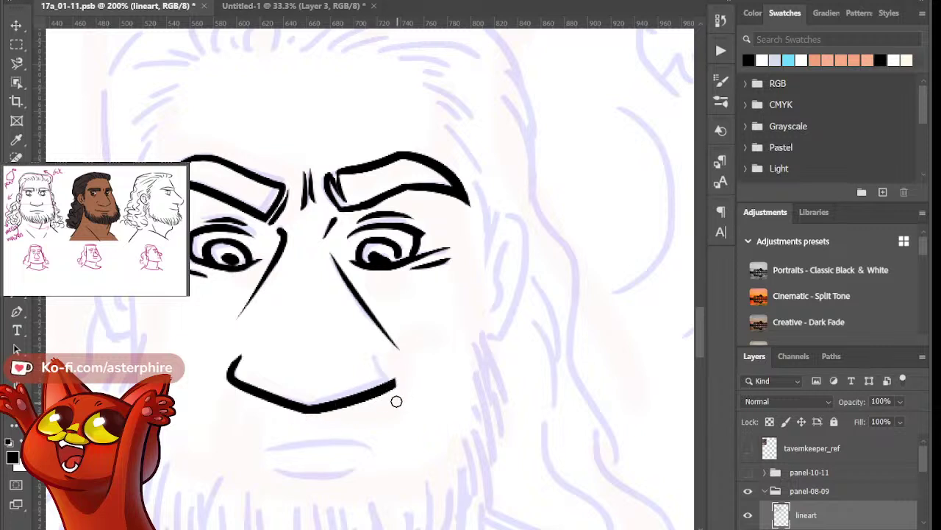
# Ink the short right-hand nostril wing so that it meets the end of the nose's underside line
pyautogui.moveTo(376, 356); pyautogui.dragTo(394, 382)
pyautogui.hotkey('ctrl', 'z')
pyautogui.moveTo(373, 352); pyautogui.dragTo(401, 379)
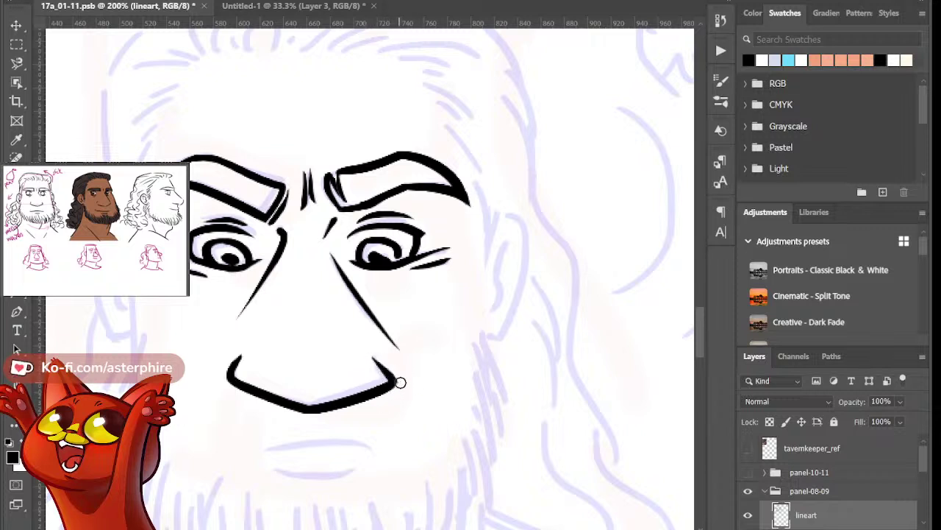
# Ink the mouth line and the shorter lower-lip line, thinning the lower-lip line to tapered ends
pyautogui.moveTo(700, 313); pyautogui.dragTo(704, 330)
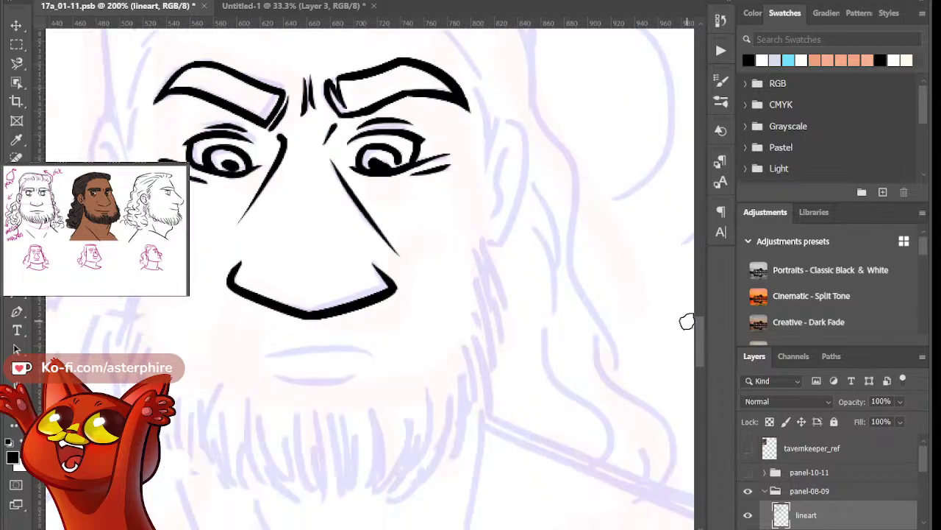
pyautogui.moveTo(267, 358); pyautogui.dragTo(379, 351)
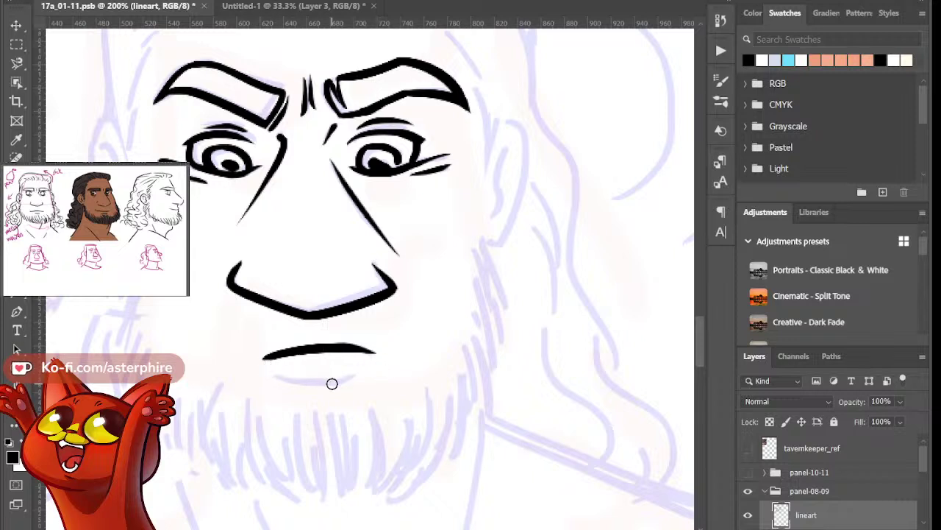
pyautogui.moveTo(277, 377); pyautogui.dragTo(368, 370)
pyautogui.press('e')
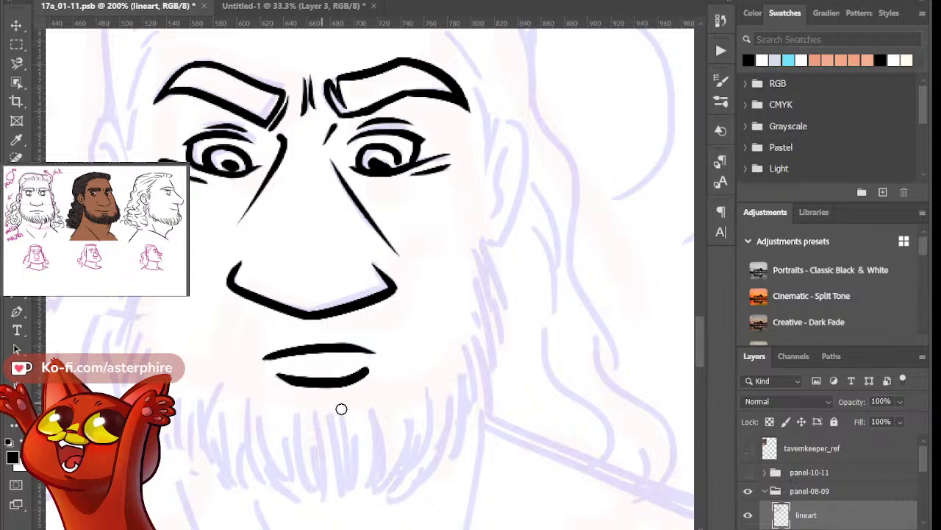
pyautogui.moveTo(274, 370); pyautogui.dragTo(368, 372)
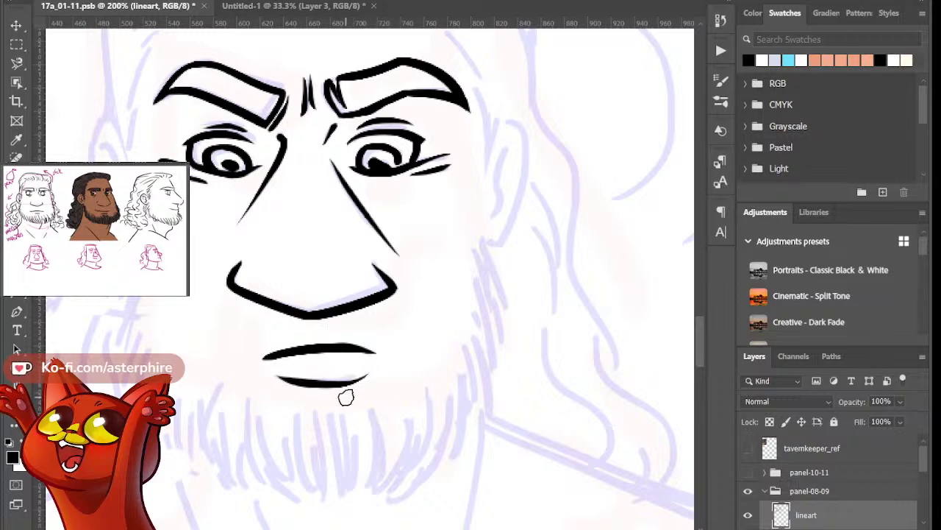
# Ink the swept-back hairline strokes from the middle of the forehead to the right-hand side and down to the temple
pyautogui.hotkey('ctrl', '-')
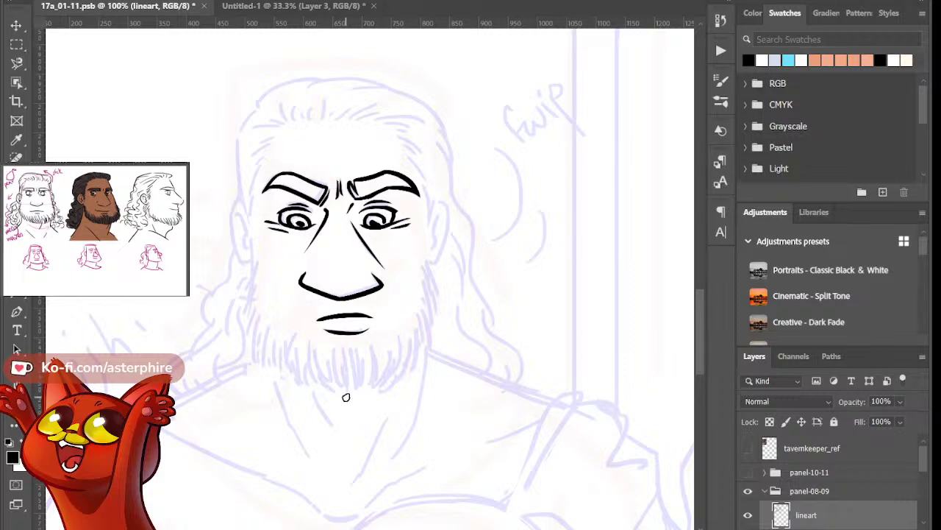
pyautogui.hotkey('ctrl', '+')
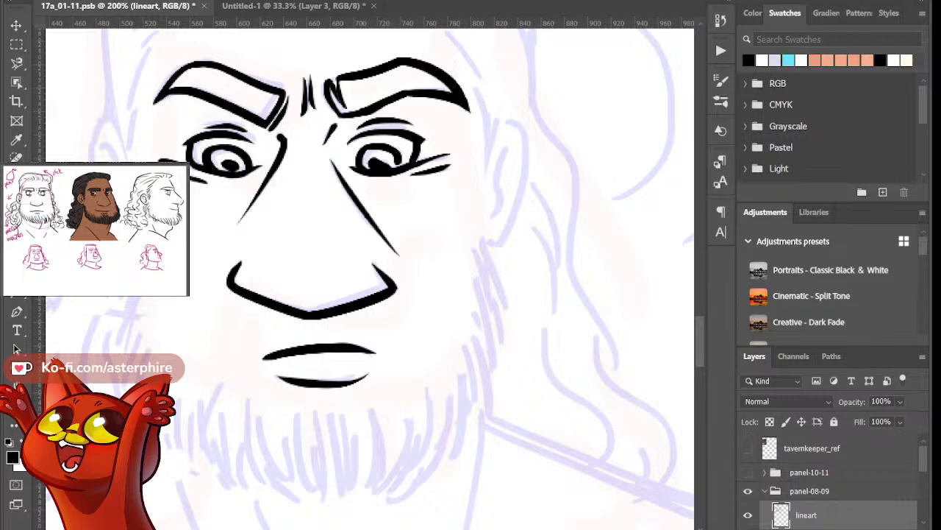
pyautogui.scroll(-2, 306, 249)
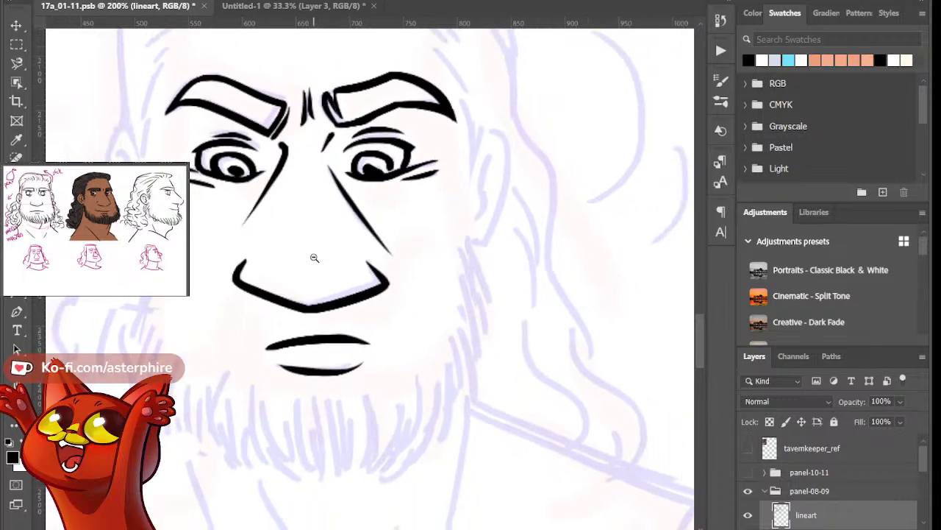
pyautogui.scroll(-2, 336, 406)
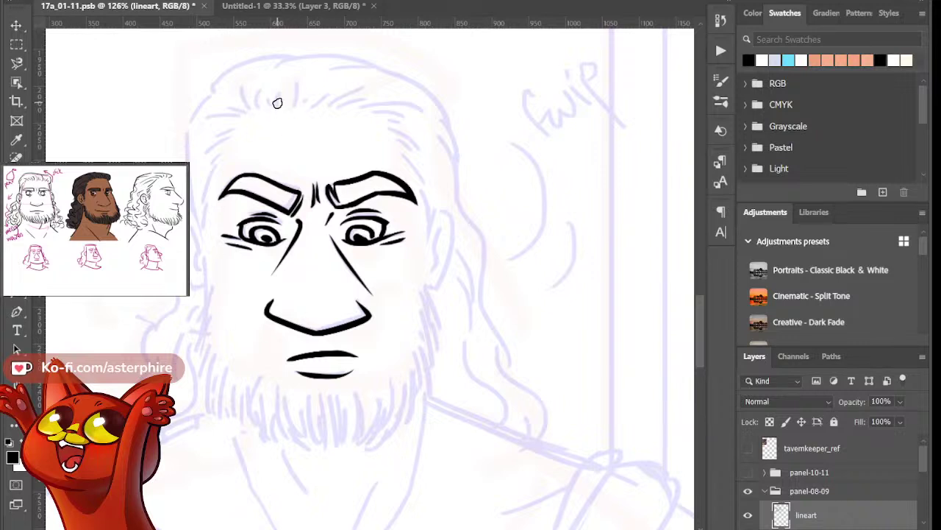
pyautogui.moveTo(279, 106)
pyautogui.mouseDown()
pyautogui.moveTo(286, 78)
pyautogui.moveTo(345, 74)
pyautogui.mouseUp()
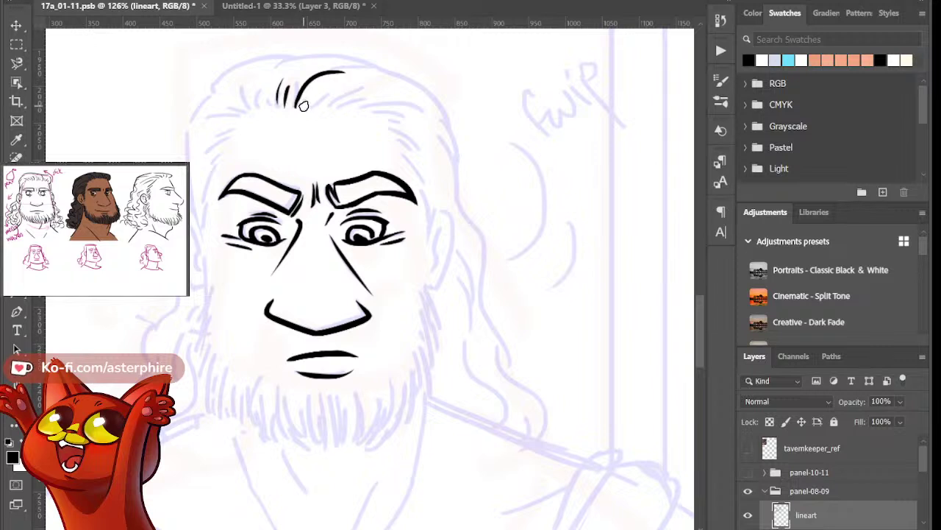
pyautogui.moveTo(305, 107)
pyautogui.mouseDown()
pyautogui.moveTo(313, 94)
pyautogui.moveTo(339, 101)
pyautogui.moveTo(401, 88)
pyautogui.moveTo(410, 96)
pyautogui.mouseUp()
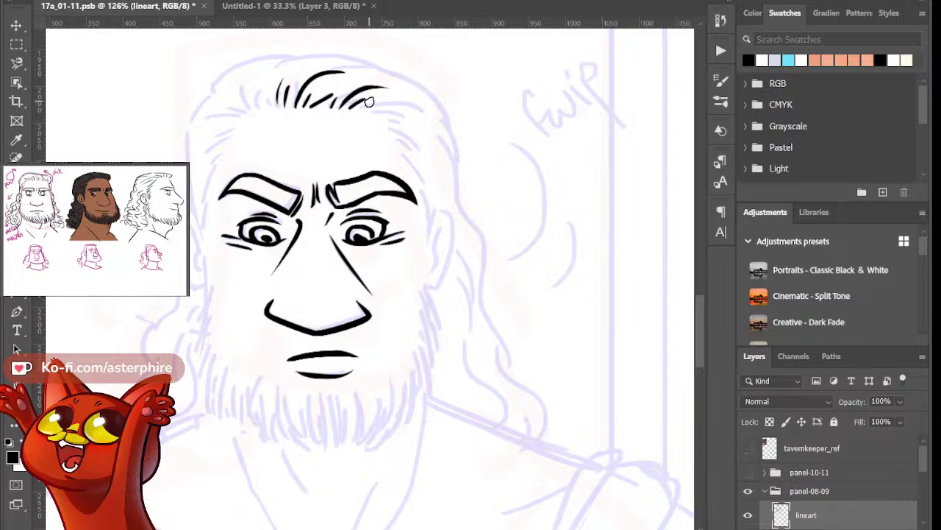
pyautogui.moveTo(358, 112); pyautogui.dragTo(440, 120)
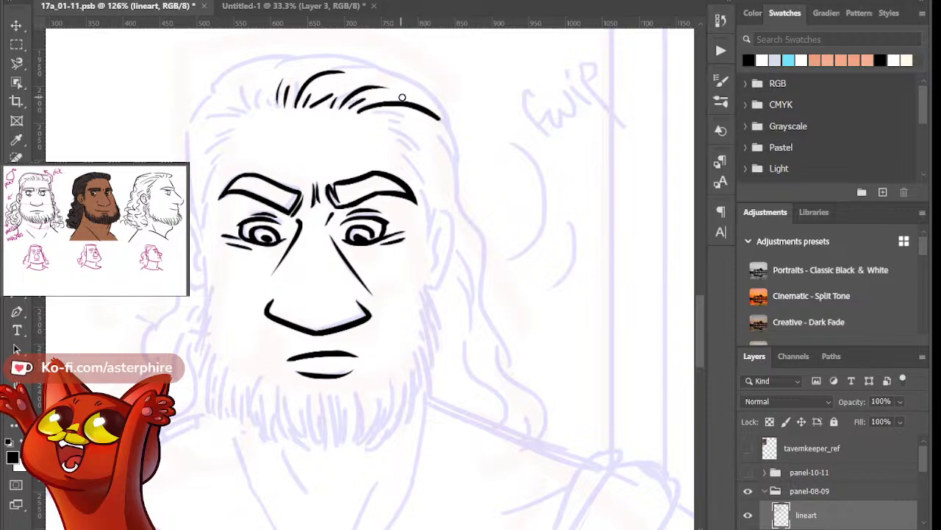
pyautogui.hotkey('ctrl', 'z')
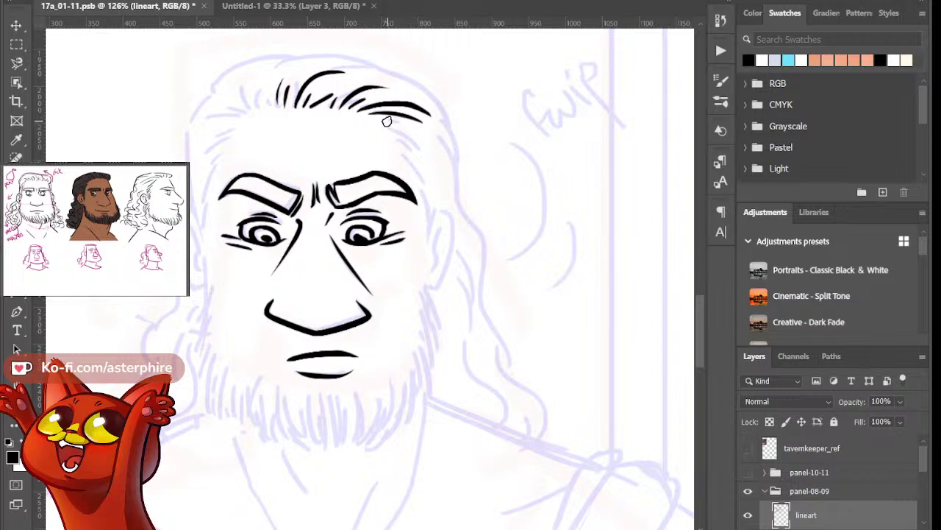
pyautogui.moveTo(389, 125); pyautogui.dragTo(437, 167)
pyautogui.moveTo(398, 141)
pyautogui.mouseDown()
pyautogui.moveTo(420, 164)
pyautogui.moveTo(442, 222)
pyautogui.mouseUp()
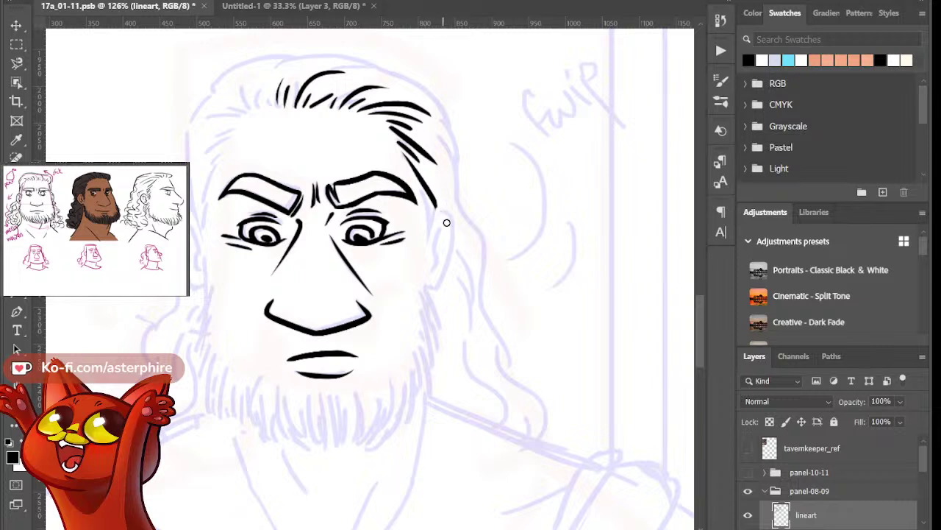
# Ink the line from the right-hand temple down the side of the face to the front of the ear
pyautogui.moveTo(418, 188); pyautogui.dragTo(425, 248)
pyautogui.hotkey('ctrl', 'z')
pyautogui.moveTo(417, 181); pyautogui.dragTo(428, 257)
pyautogui.hotkey('ctrl', 'z')
pyautogui.moveTo(418, 186); pyautogui.dragTo(429, 255)
pyautogui.hotkey('ctrl', 'z')
pyautogui.moveTo(419, 184); pyautogui.dragTo(428, 261)
pyautogui.hotkey('ctrl', 'z')
pyautogui.moveTo(419, 187)
pyautogui.mouseDown()
pyautogui.moveTo(433, 221)
pyautogui.moveTo(432, 271)
pyautogui.mouseUp()
pyautogui.press('e')
# Ink the right-hand ear's outer contour, inner fold and lobe
pyautogui.moveTo(442, 211); pyautogui.dragTo(426, 253)
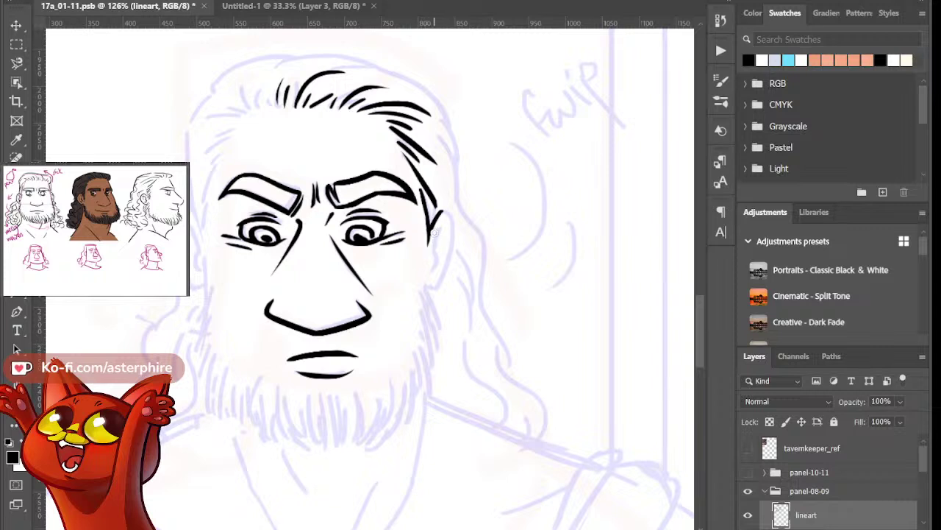
pyautogui.moveTo(441, 213)
pyautogui.mouseDown()
pyautogui.moveTo(449, 266)
pyautogui.moveTo(434, 292)
pyautogui.mouseUp()
pyautogui.moveTo(447, 225); pyautogui.dragTo(431, 254)
pyautogui.hotkey('ctrl', 'z')
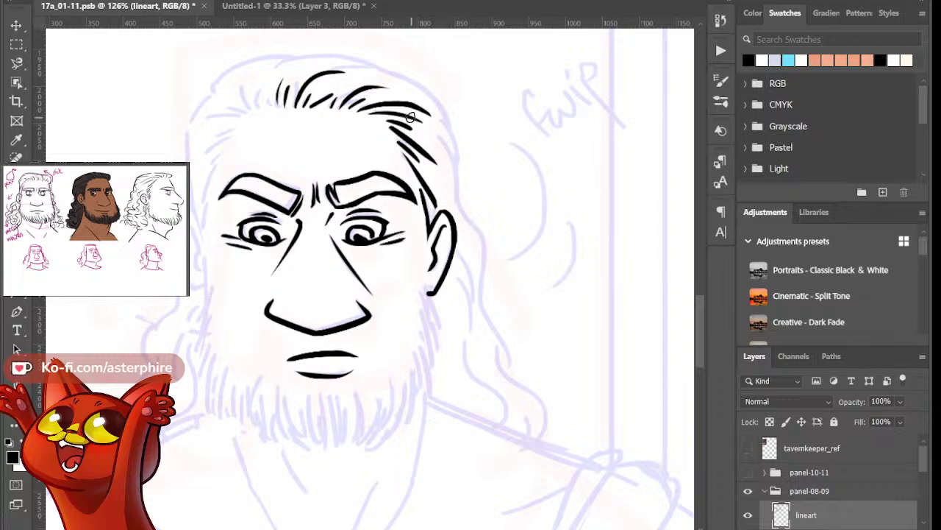
# Ink the outer hair contour on the right-hand side of the head, from above the temple to behind the ear
pyautogui.moveTo(446, 125)
pyautogui.mouseDown()
pyautogui.moveTo(458, 149)
pyautogui.moveTo(456, 193)
pyautogui.moveTo(445, 126)
pyautogui.mouseUp()
pyautogui.moveTo(447, 144); pyautogui.dragTo(467, 225)
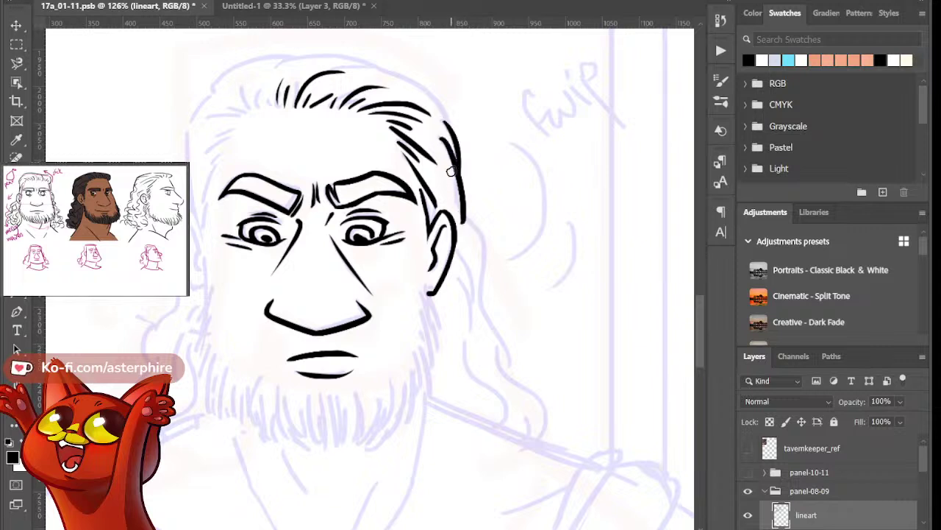
pyautogui.hotkey('ctrl', 'z')
pyautogui.moveTo(446, 141); pyautogui.dragTo(470, 234)
pyautogui.hotkey('ctrl', 'z')
pyautogui.moveTo(447, 147); pyautogui.dragTo(466, 233)
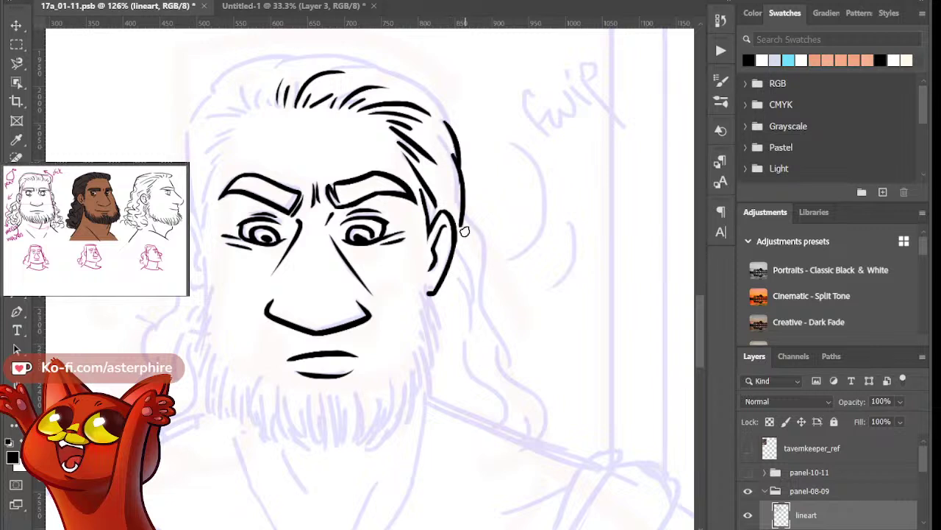
pyautogui.hotkey('ctrl', 'z')
pyautogui.moveTo(447, 152); pyautogui.dragTo(461, 218)
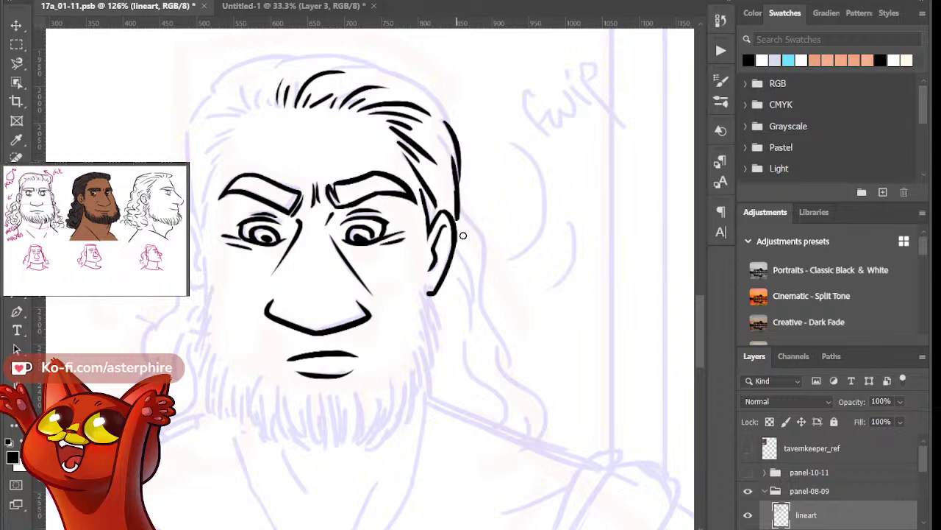
pyautogui.hotkey('ctrl', 'z')
pyautogui.moveTo(457, 181)
pyautogui.mouseDown()
pyautogui.moveTo(488, 244)
pyautogui.moveTo(479, 254)
pyautogui.moveTo(502, 273)
pyautogui.mouseUp()
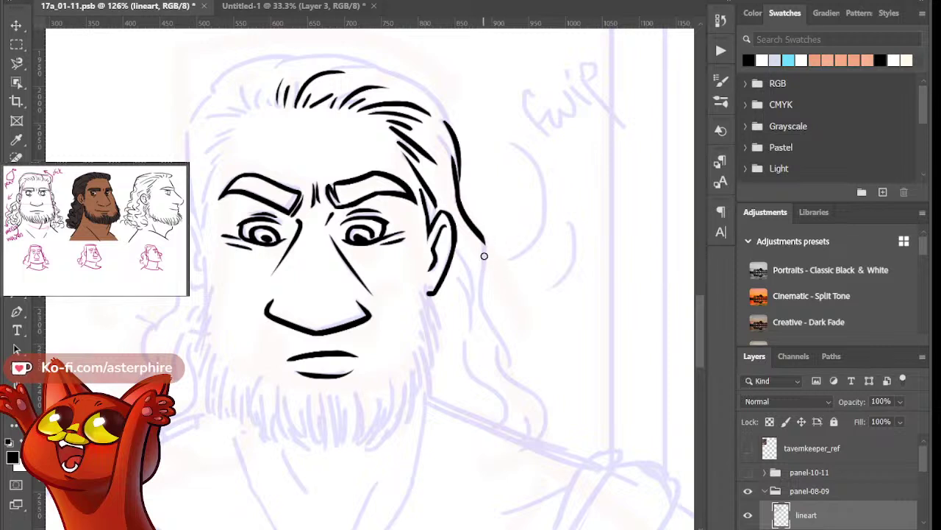
# Continue the right-hand outer hair contour in a wave down towards the shoulder, with a small curl at its end
pyautogui.moveTo(482, 249); pyautogui.dragTo(477, 327)
pyautogui.hotkey('ctrl', 'z')
pyautogui.moveTo(480, 237); pyautogui.dragTo(471, 306)
pyautogui.moveTo(475, 250)
pyautogui.mouseDown()
pyautogui.moveTo(468, 311)
pyautogui.moveTo(476, 281)
pyautogui.moveTo(486, 338)
pyautogui.moveTo(483, 274)
pyautogui.moveTo(478, 292)
pyautogui.moveTo(516, 387)
pyautogui.mouseUp()
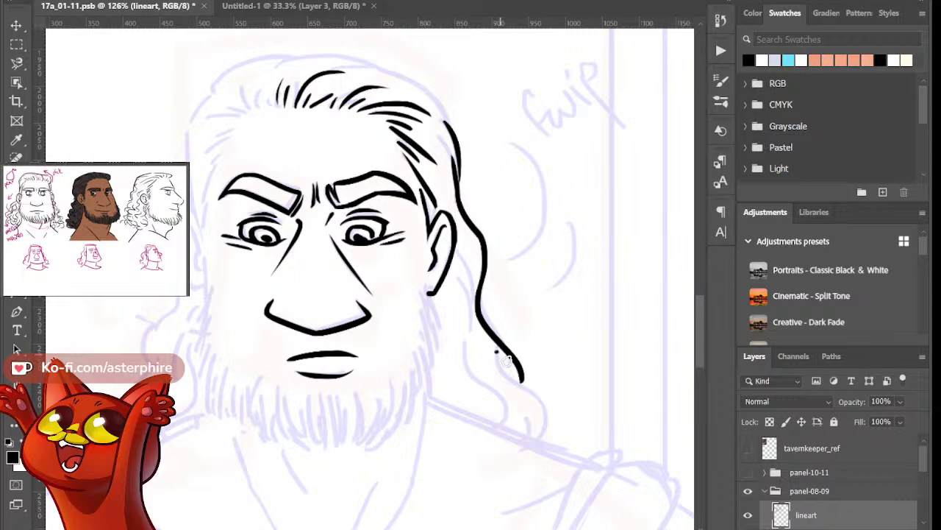
pyautogui.moveTo(497, 353); pyautogui.dragTo(520, 388)
pyautogui.hotkey('ctrl', 'z')
# Ink two tapered hair strands falling behind the right-hand ear
pyautogui.moveTo(454, 248)
pyautogui.mouseDown()
pyautogui.moveTo(445, 329)
pyautogui.moveTo(465, 277)
pyautogui.moveTo(458, 251)
pyautogui.moveTo(455, 309)
pyautogui.mouseUp()
pyautogui.press('e')
pyautogui.press('b')
pyautogui.moveTo(460, 276); pyautogui.dragTo(447, 324)
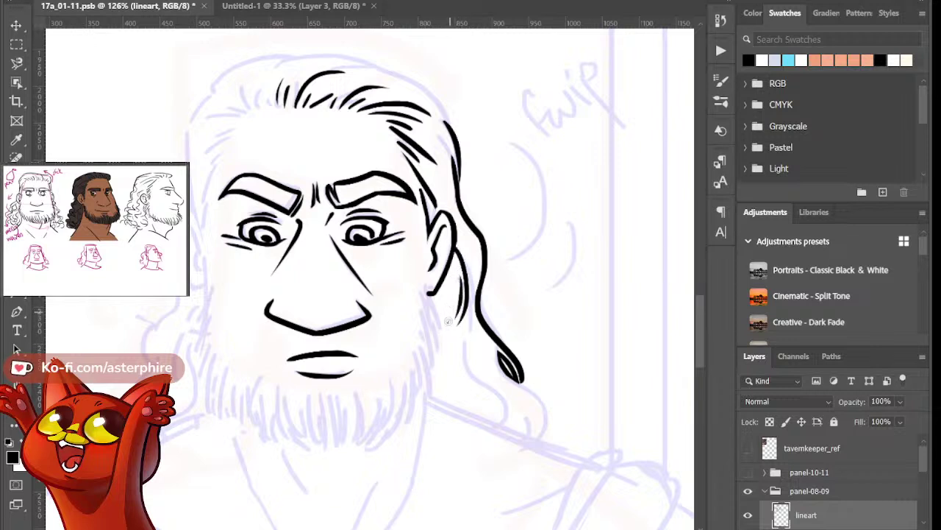
# Ink the curved lower ends of the right-hand hair lock over the shoulder, with short inner strand lines
pyautogui.moveTo(465, 340); pyautogui.dragTo(492, 438)
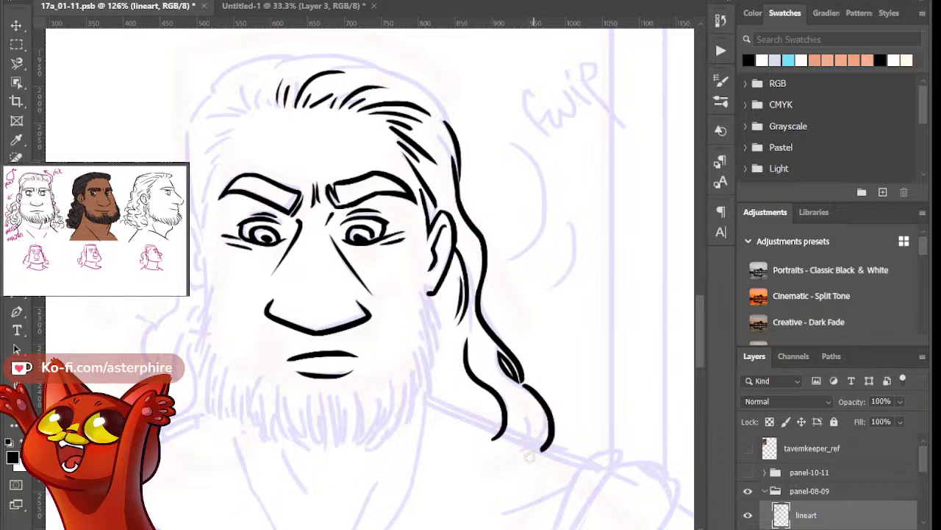
pyautogui.moveTo(524, 382); pyautogui.dragTo(518, 461)
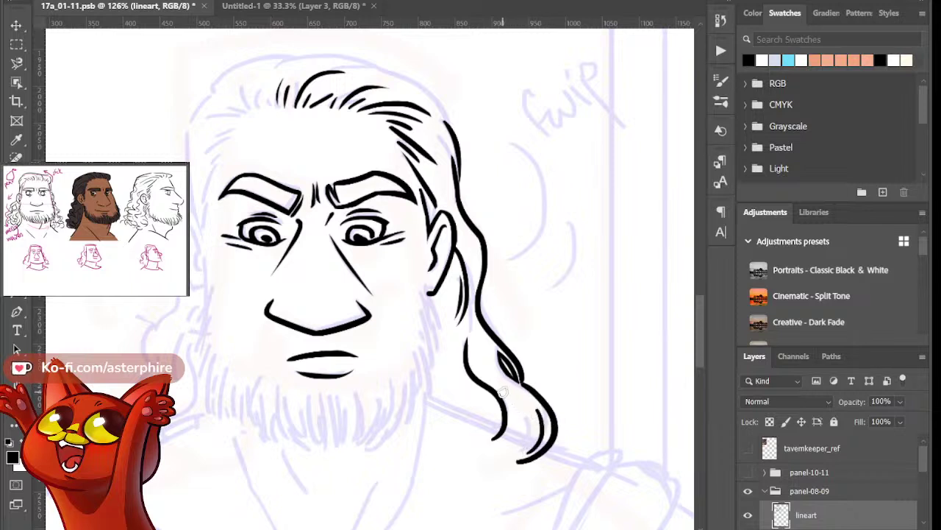
pyautogui.moveTo(505, 389); pyautogui.dragTo(510, 418)
# Ink the visible part of the left-hand ear, including its upper curve, inner edge and lobe
pyautogui.moveTo(191, 213); pyautogui.dragTo(212, 265)
pyautogui.hotkey('ctrl', 'z')
pyautogui.moveTo(189, 211); pyautogui.dragTo(212, 264)
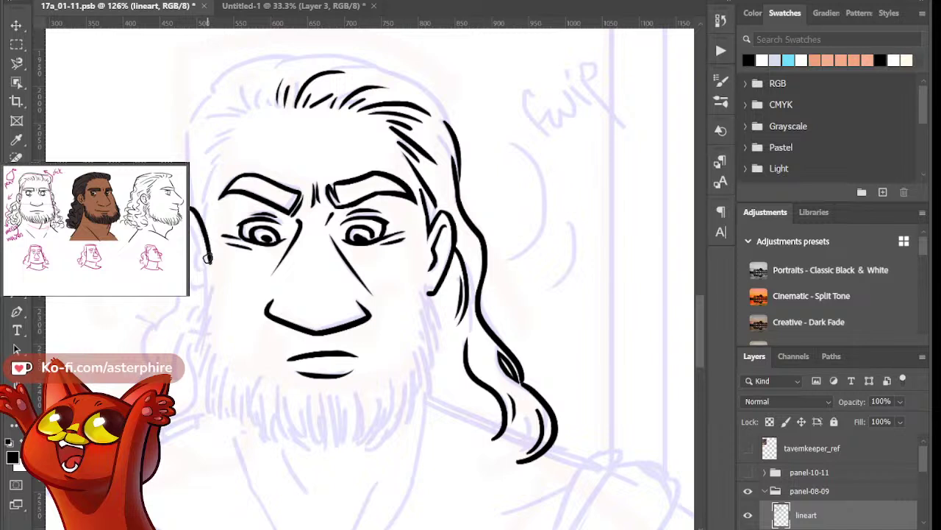
pyautogui.hotkey('ctrl', 'z')
pyautogui.moveTo(189, 210); pyautogui.dragTo(210, 264)
pyautogui.moveTo(195, 228); pyautogui.dragTo(213, 268)
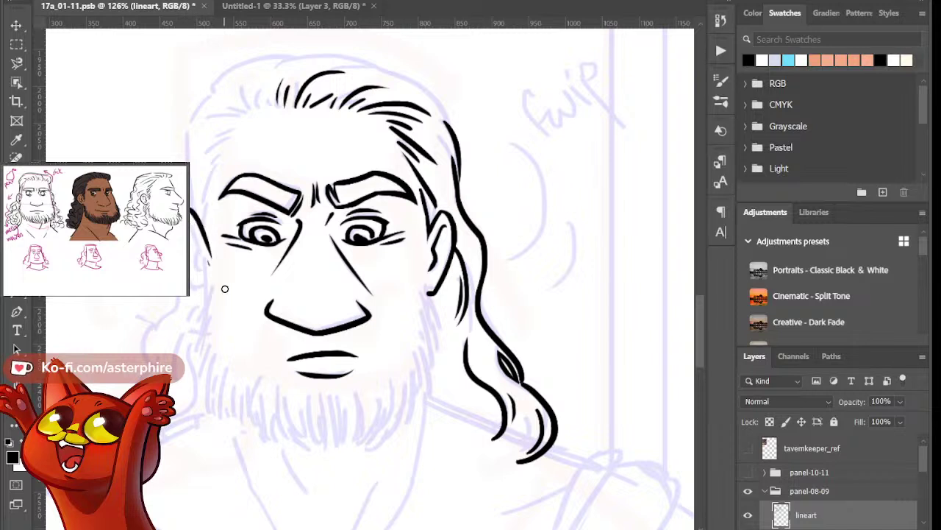
pyautogui.moveTo(199, 215)
pyautogui.mouseDown()
pyautogui.moveTo(212, 256)
pyautogui.moveTo(204, 319)
pyautogui.mouseUp()
pyautogui.hotkey('ctrl', 'z')
pyautogui.hotkey('ctrl', 'z')
pyautogui.hotkey('ctrl', 'z')
pyautogui.moveTo(191, 287); pyautogui.dragTo(198, 300)
pyautogui.moveTo(181, 266); pyautogui.dragTo(203, 295)
pyautogui.hotkey('ctrl', 'z')
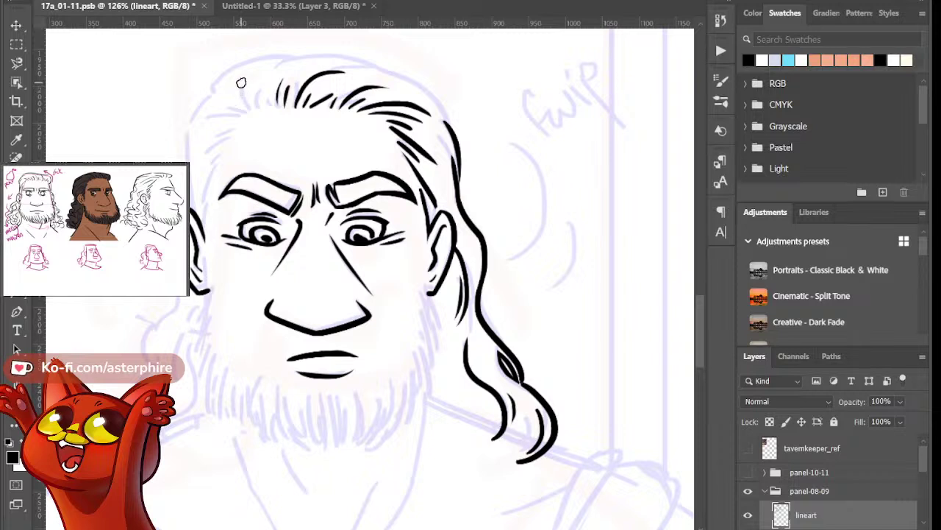
# Ink the short hairline strokes between the middle of the forehead and its upper left-hand corner
pyautogui.moveTo(237, 86); pyautogui.dragTo(265, 119)
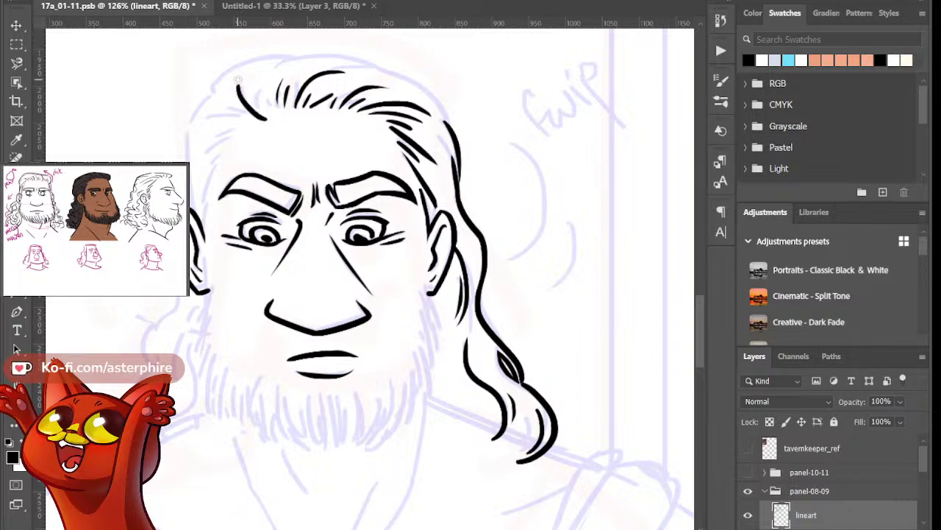
pyautogui.hotkey('ctrl', 'z')
pyautogui.moveTo(237, 85); pyautogui.dragTo(257, 113)
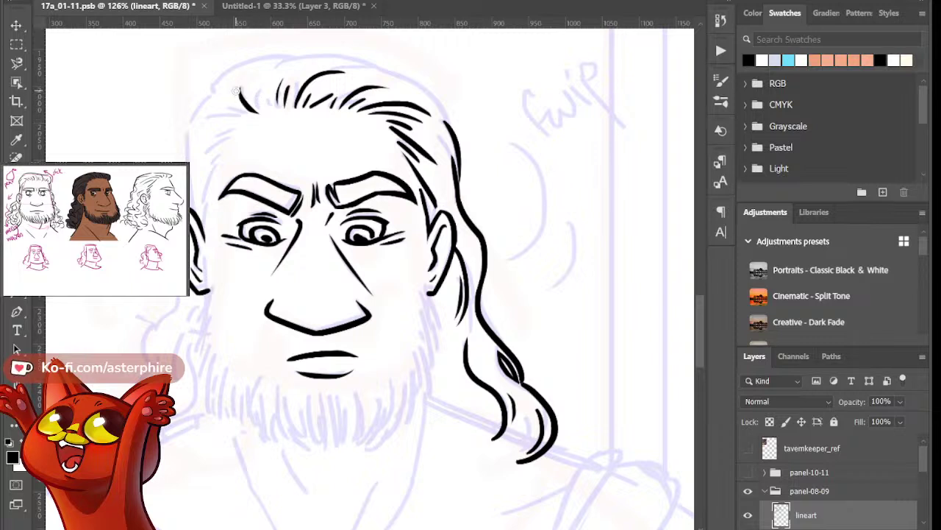
pyautogui.moveTo(260, 112); pyautogui.dragTo(259, 79)
pyautogui.moveTo(265, 111); pyautogui.dragTo(273, 91)
# Ink the swept-back hair strokes along the left-hand side of the forehead and down the temple to the ear
pyautogui.moveTo(252, 116)
pyautogui.mouseDown()
pyautogui.moveTo(221, 109)
pyautogui.moveTo(255, 116)
pyautogui.moveTo(188, 130)
pyautogui.mouseUp()
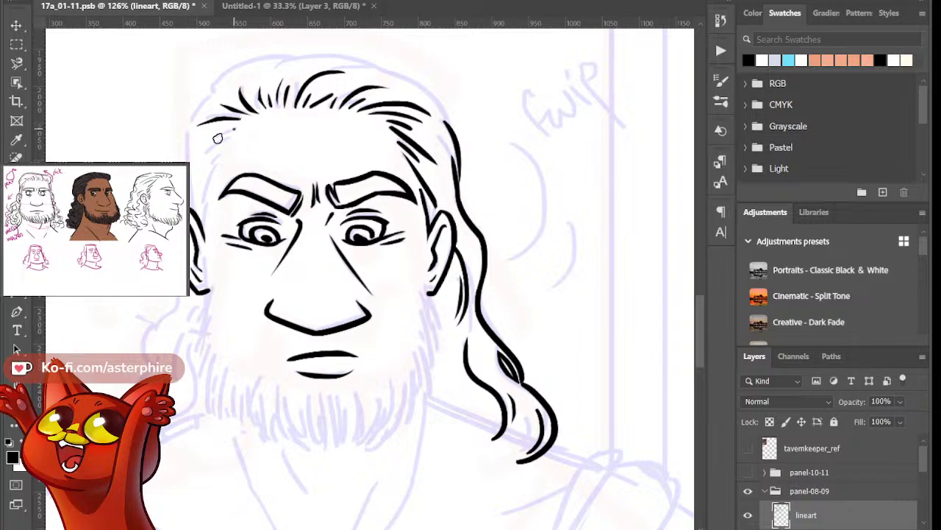
pyautogui.moveTo(241, 120); pyautogui.dragTo(199, 153)
pyautogui.hotkey('ctrl', 'z')
pyautogui.moveTo(244, 119); pyautogui.dragTo(198, 149)
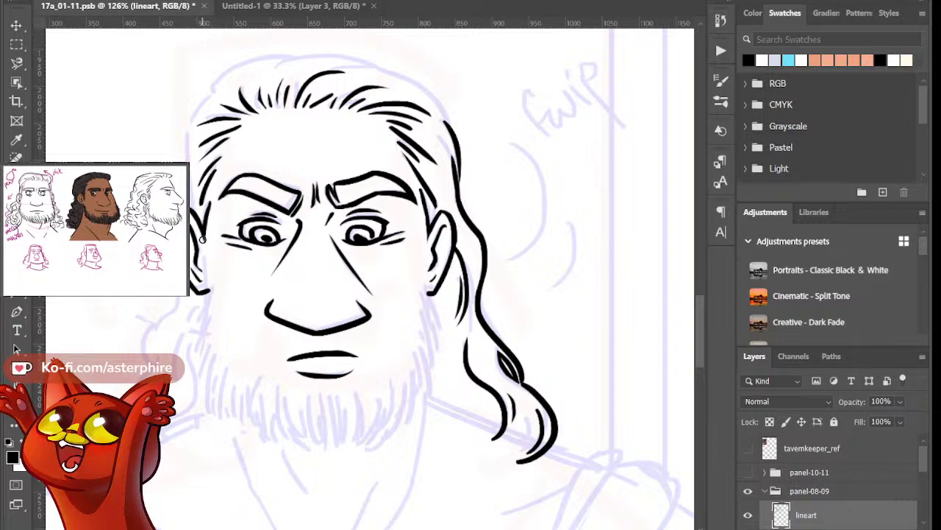
# Ink the outer contour of the hair from the left-hand ear up the side of the head to the crown
pyautogui.moveTo(189, 211); pyautogui.dragTo(190, 126)
pyautogui.moveTo(190, 127); pyautogui.dragTo(225, 85)
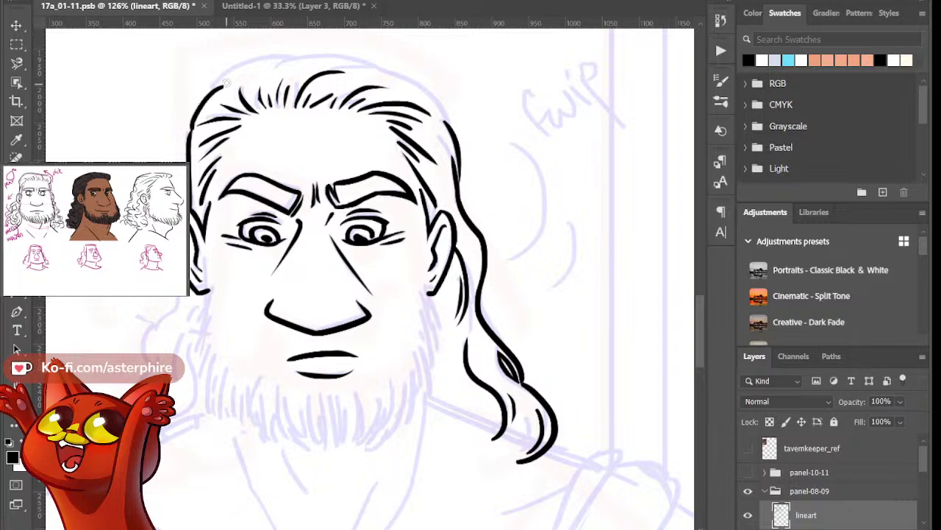
pyautogui.moveTo(212, 87); pyautogui.dragTo(317, 59)
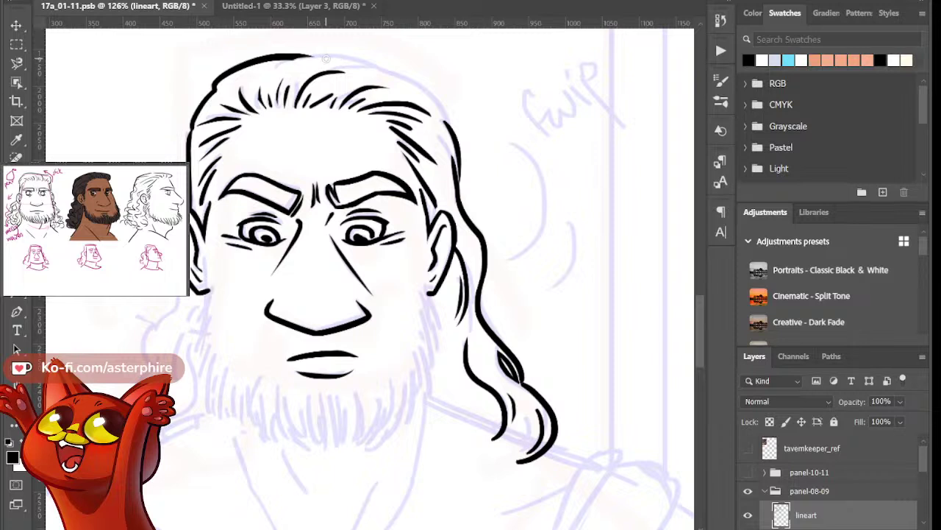
# Ink the contour over the top of the head, overlapping the end of the left-hand outline at the crown
pyautogui.moveTo(276, 69); pyautogui.dragTo(406, 87)
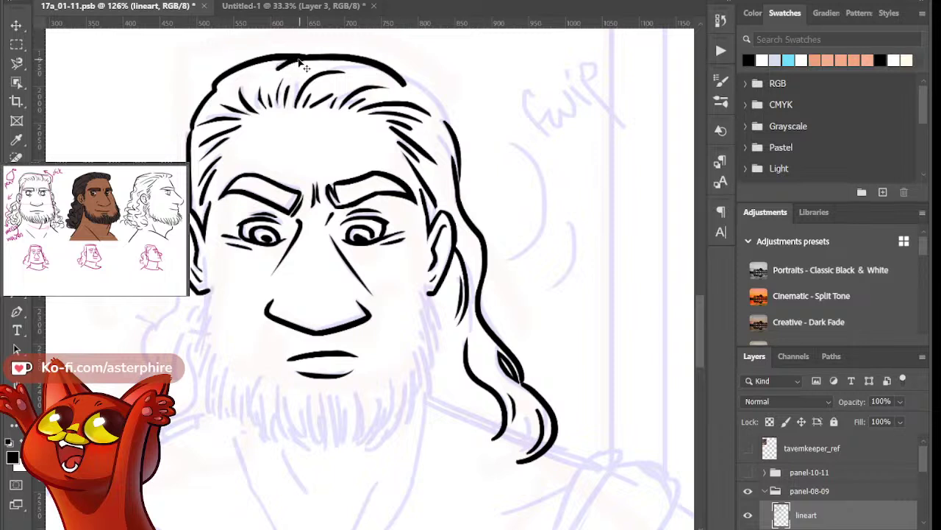
pyautogui.hotkey('ctrl', 'z')
pyautogui.moveTo(276, 69); pyautogui.dragTo(387, 73)
pyautogui.hotkey('ctrl', 'z')
pyautogui.moveTo(273, 66); pyautogui.dragTo(401, 76)
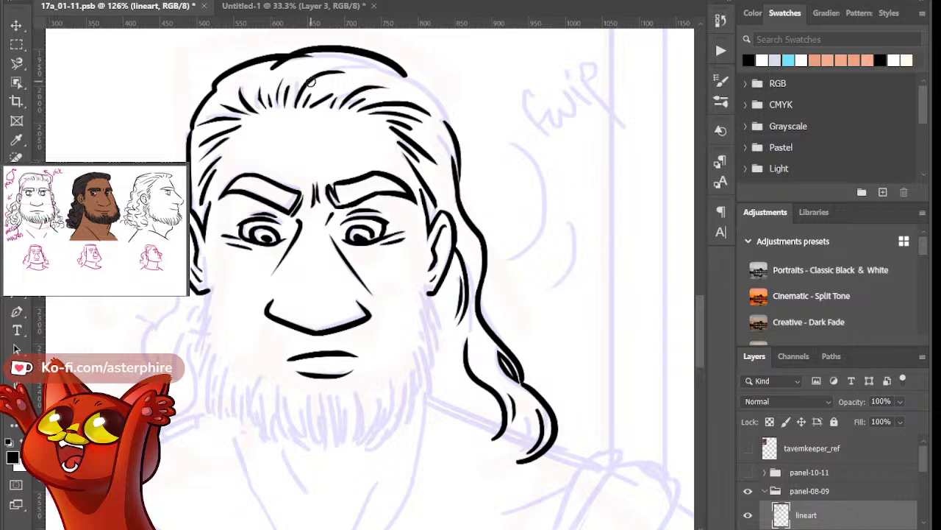
pyautogui.hotkey('ctrl', 'z')
pyautogui.moveTo(274, 65); pyautogui.dragTo(403, 79)
pyautogui.hotkey('ctrl', 'z')
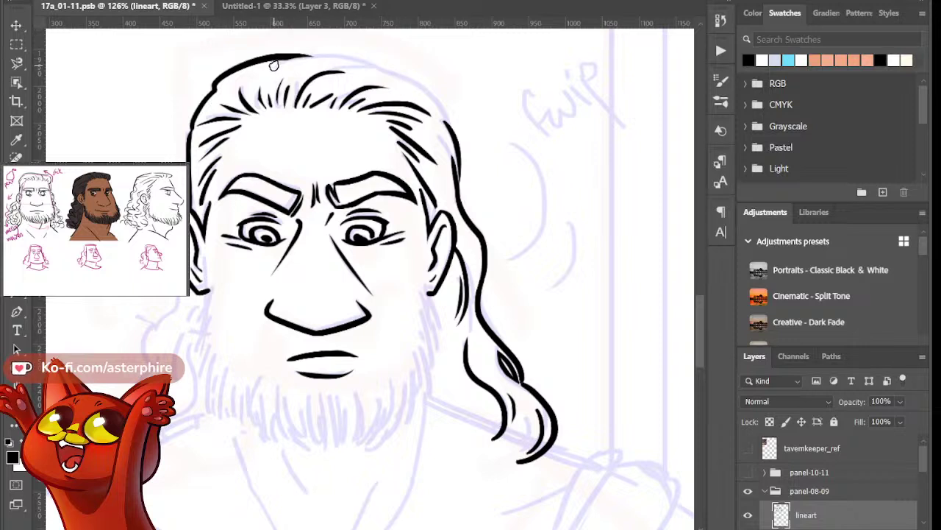
pyautogui.moveTo(273, 63); pyautogui.dragTo(413, 83)
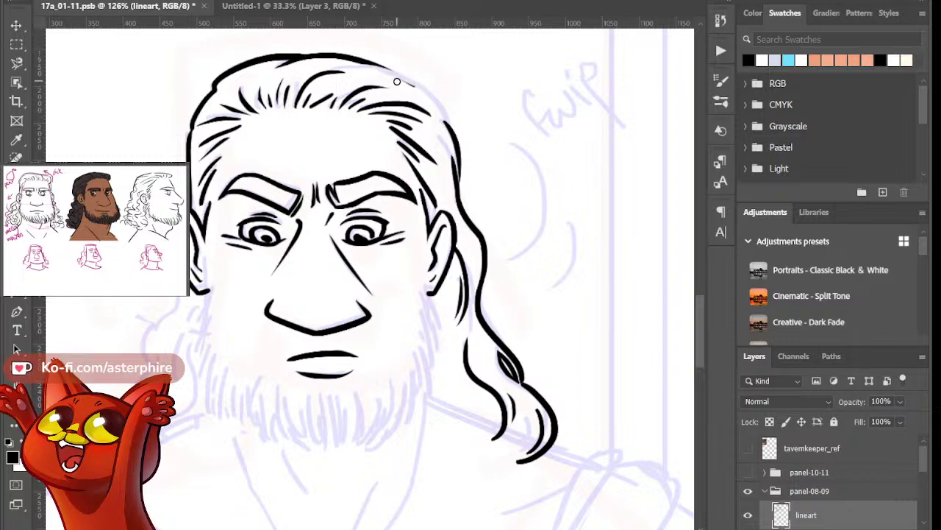
# Ink the right-hand contour of the hair from the crown down to the existing line of the long lock
pyautogui.moveTo(363, 65); pyautogui.dragTo(439, 101)
pyautogui.hotkey('ctrl', 'z')
pyautogui.moveTo(348, 66); pyautogui.dragTo(418, 83)
pyautogui.hotkey('ctrl', 'z')
pyautogui.moveTo(350, 64); pyautogui.dragTo(435, 91)
pyautogui.moveTo(413, 76); pyautogui.dragTo(460, 135)
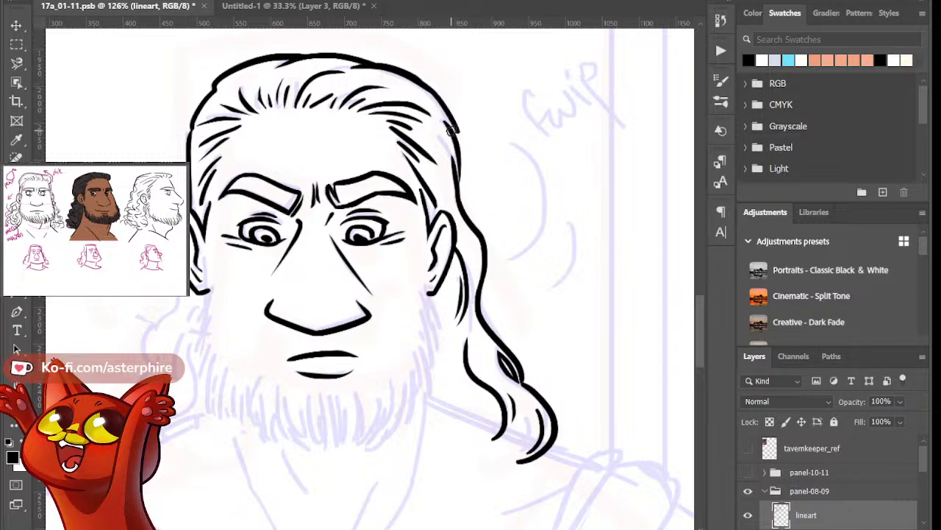
pyautogui.hotkey('ctrl', 'z')
pyautogui.moveTo(419, 81); pyautogui.dragTo(453, 131)
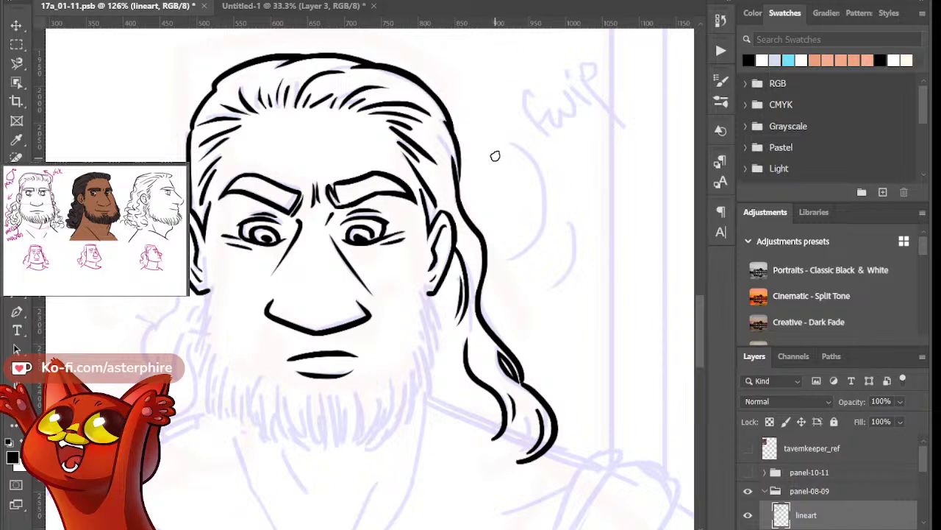
pyautogui.moveTo(541, 56)
pyautogui.mouseDown()
pyautogui.moveTo(482, 68)
pyautogui.moveTo(561, 160)
pyautogui.mouseUp()
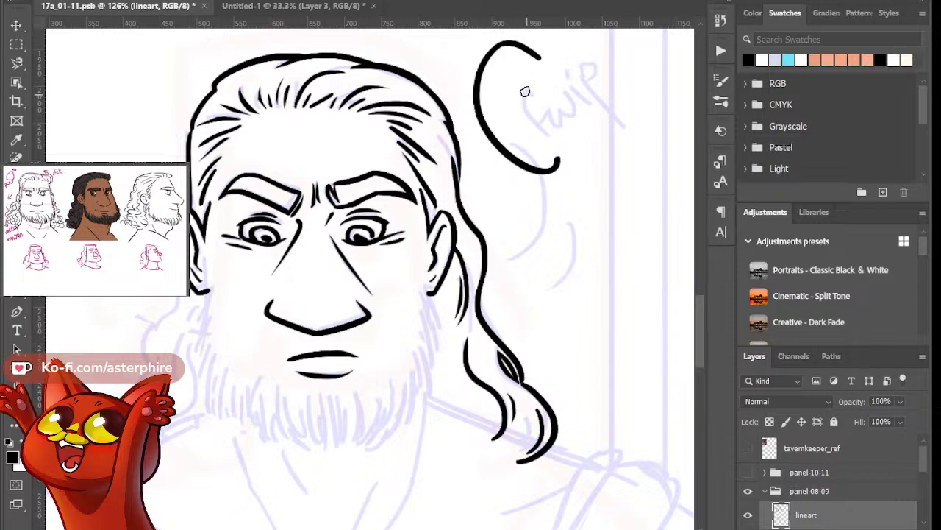
pyautogui.moveTo(523, 63)
pyautogui.mouseDown()
pyautogui.moveTo(513, 117)
pyautogui.moveTo(553, 150)
pyautogui.mouseUp()
pyautogui.moveTo(549, 104); pyautogui.dragTo(560, 122)
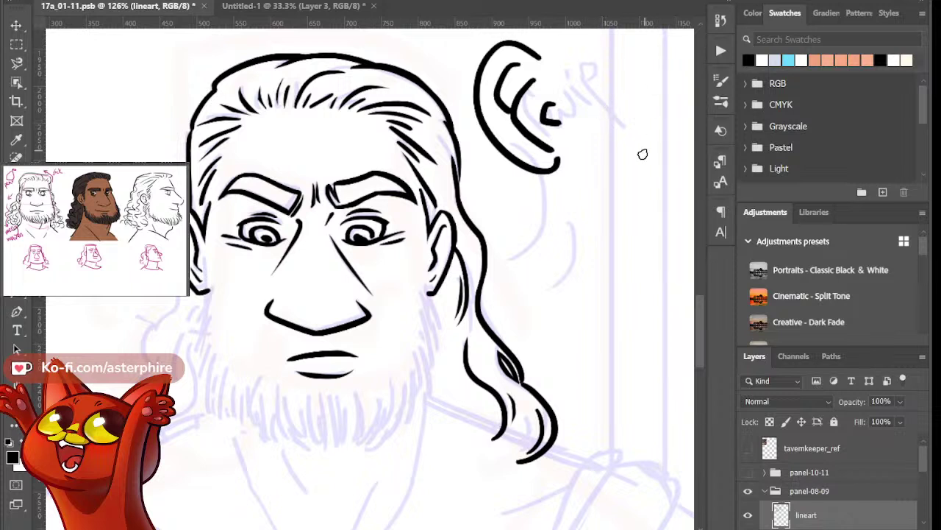
pyautogui.moveTo(603, 84)
pyautogui.mouseDown()
pyautogui.moveTo(654, 106)
pyautogui.moveTo(618, 192)
pyautogui.mouseUp()
pyautogui.moveTo(601, 134); pyautogui.dragTo(601, 160)
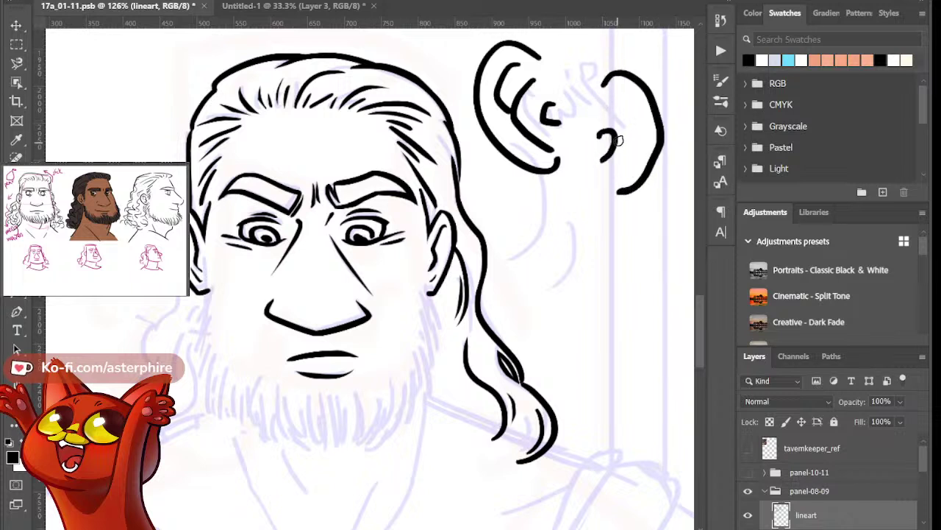
pyautogui.moveTo(604, 109); pyautogui.dragTo(634, 119)
pyautogui.moveTo(631, 94); pyautogui.dragTo(618, 176)
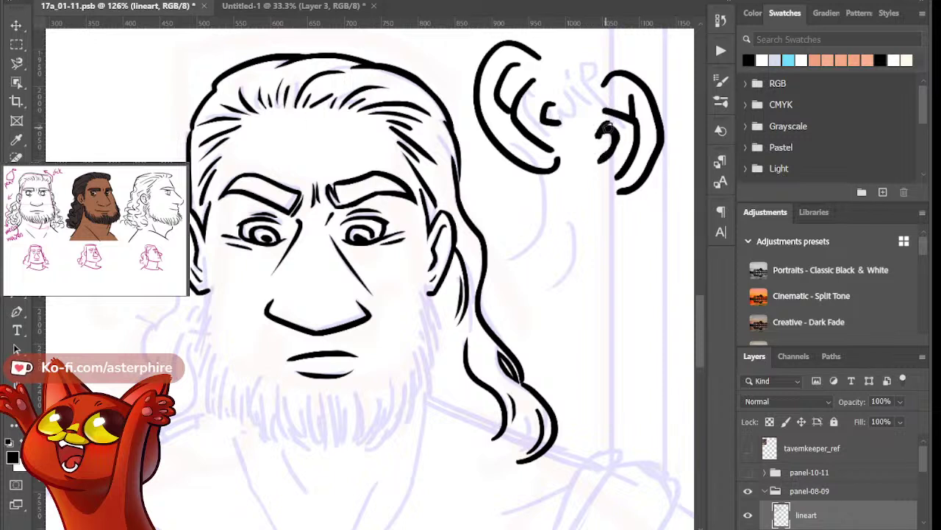
pyautogui.moveTo(603, 129); pyautogui.dragTo(606, 157)
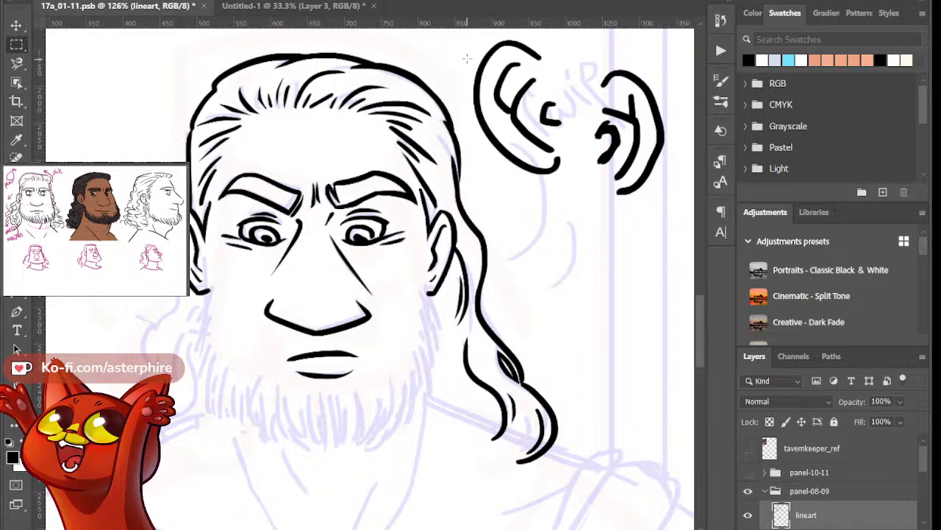
pyautogui.moveTo(472, 40)
pyautogui.mouseDown()
pyautogui.moveTo(561, 157)
pyautogui.moveTo(633, 195)
pyautogui.moveTo(669, 200)
pyautogui.mouseUp()
pyautogui.press('Delete')
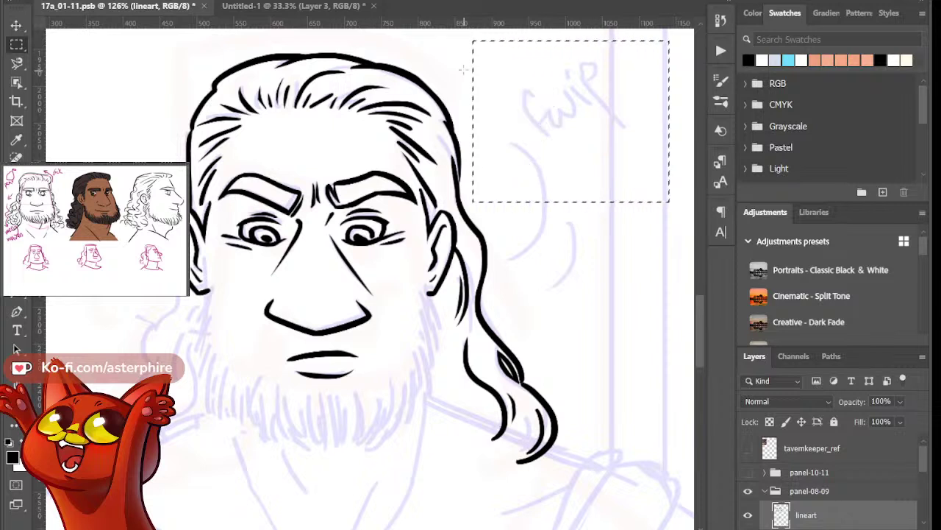
pyautogui.moveTo(480, 115); pyautogui.dragTo(517, 156)
pyautogui.hotkey('ctrl', '-')
pyautogui.moveTo(459, 54); pyautogui.dragTo(625, 185)
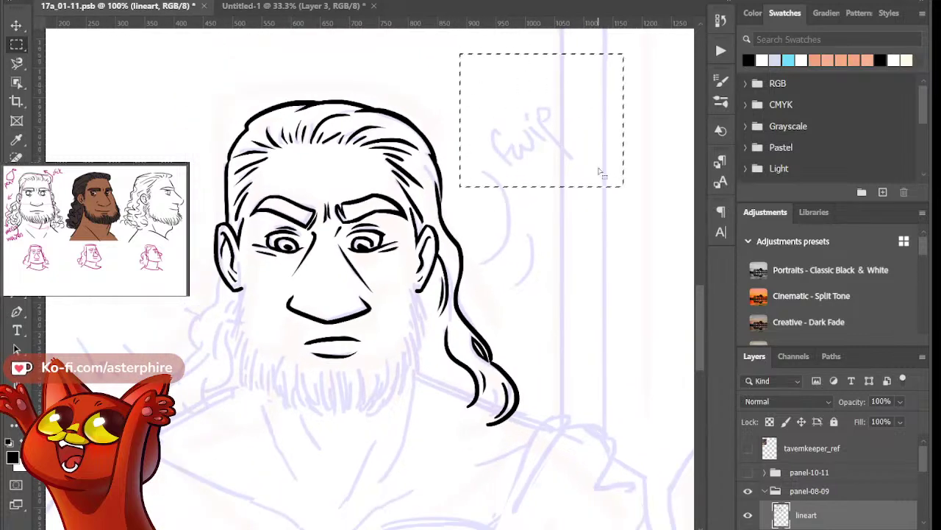
pyautogui.click(129, 73)
pyautogui.press('b')
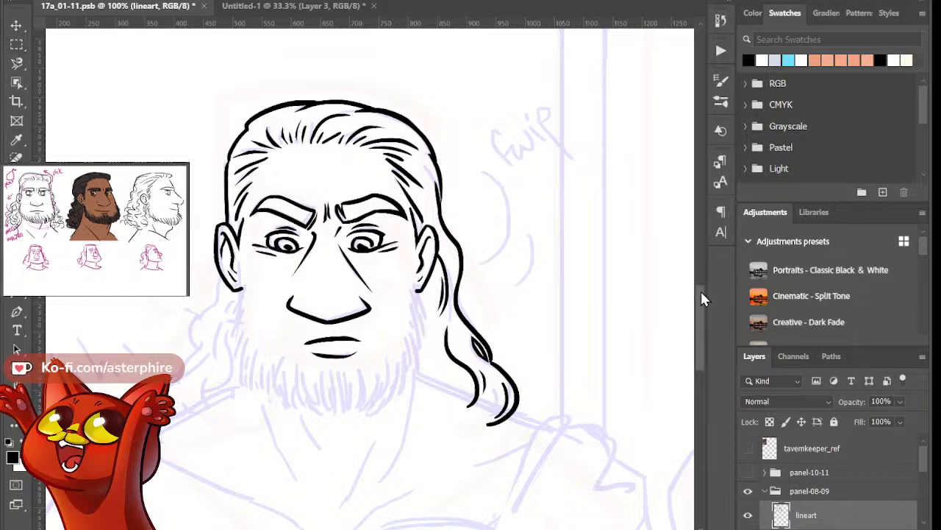
# Ink the first sideburn line from the left-hand ear lobe down along the cheek
pyautogui.moveTo(700, 297); pyautogui.dragTo(699, 308)
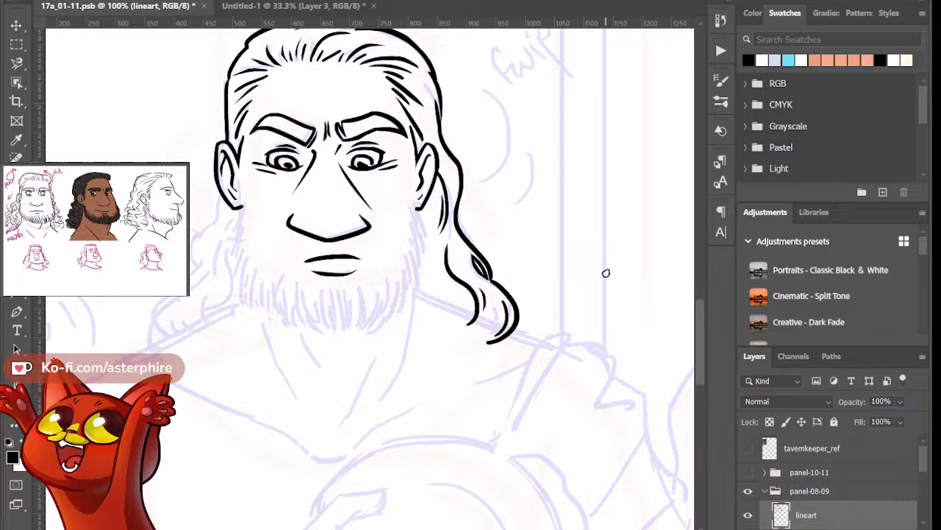
pyautogui.hotkey('ctrl', '+')
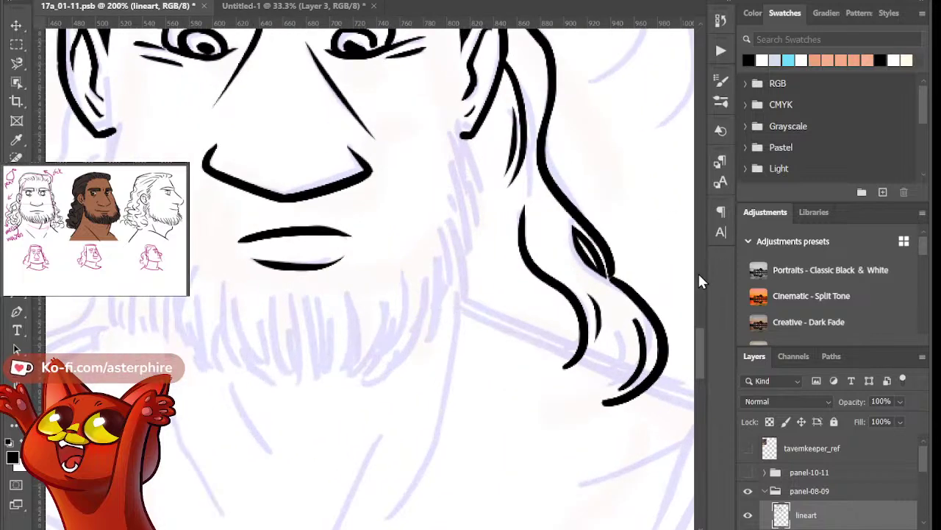
pyautogui.moveTo(698, 348); pyautogui.dragTo(696, 330)
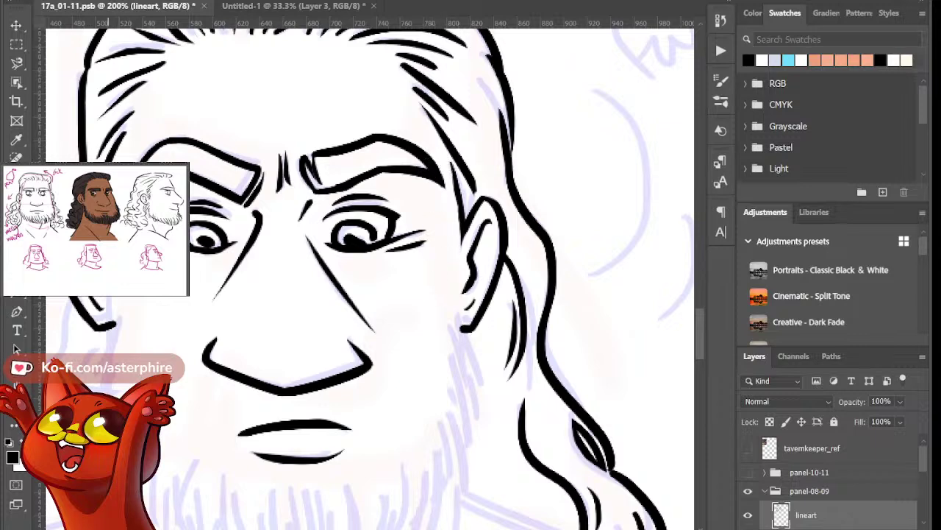
pyautogui.hotkey('ctrl', '-')
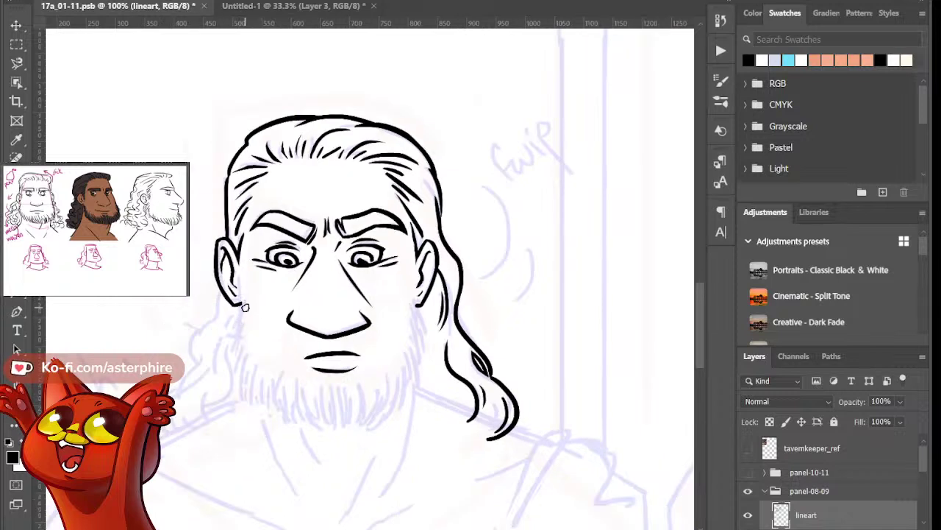
pyautogui.moveTo(243, 285); pyautogui.dragTo(239, 368)
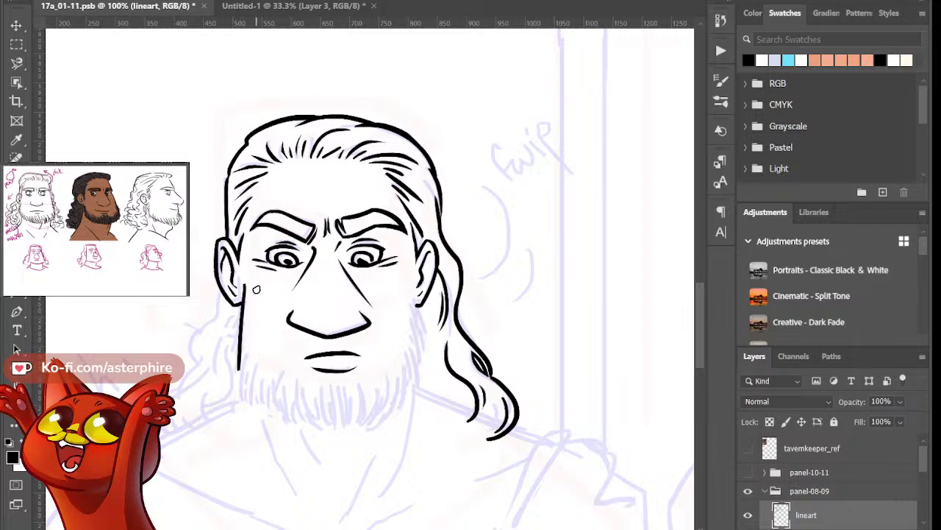
pyautogui.hotkey('ctrl', 'z')
pyautogui.hotkey('ctrl', 'z')
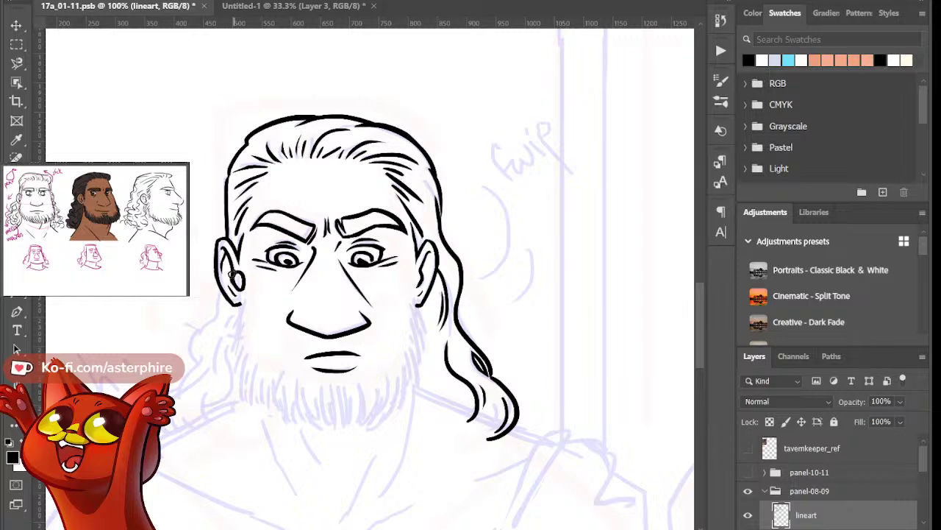
pyautogui.moveTo(241, 289); pyautogui.dragTo(240, 350)
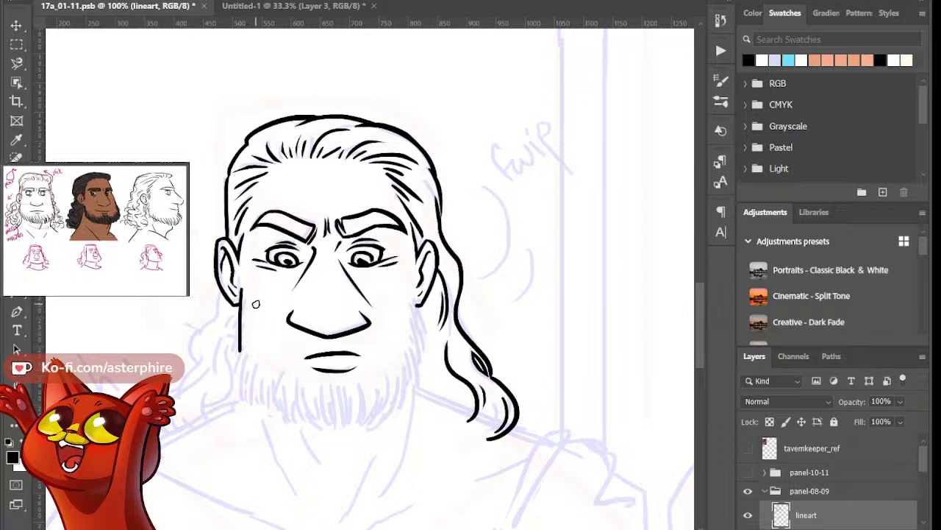
pyautogui.hotkey('ctrl', 'z')
pyautogui.moveTo(242, 289); pyautogui.dragTo(239, 341)
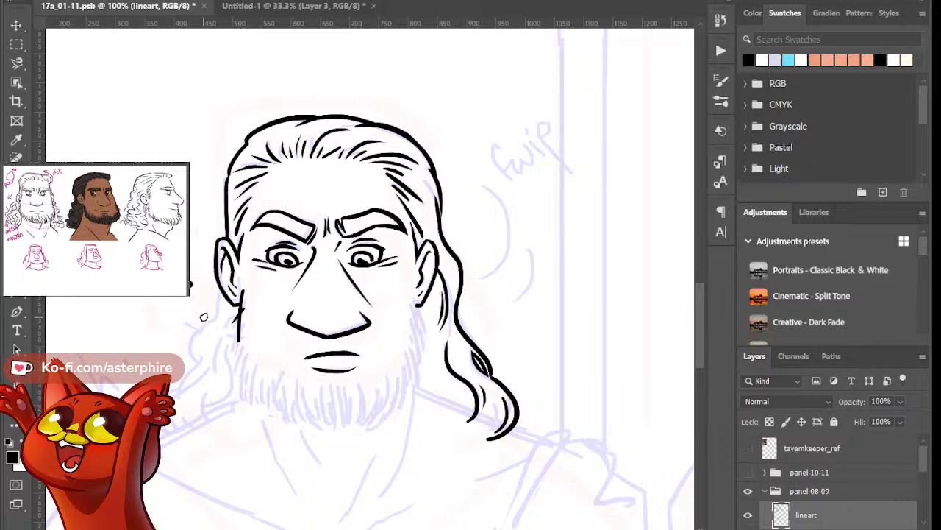
# Ink short overlapping beard hairs down the left-hand edge of the cheek, ending in longer curved strands at the jaw
pyautogui.moveTo(237, 320); pyautogui.dragTo(238, 344)
pyautogui.moveTo(239, 328); pyautogui.dragTo(229, 361)
pyautogui.moveTo(237, 336); pyautogui.dragTo(233, 367)
pyautogui.hotkey('ctrl', 'z')
pyautogui.hotkey('ctrl', 'z')
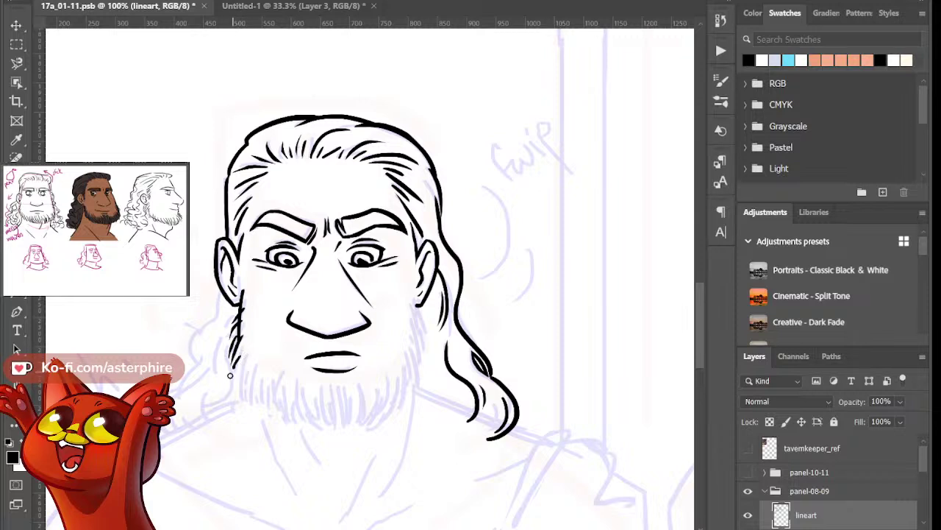
pyautogui.moveTo(235, 360); pyautogui.dragTo(251, 399)
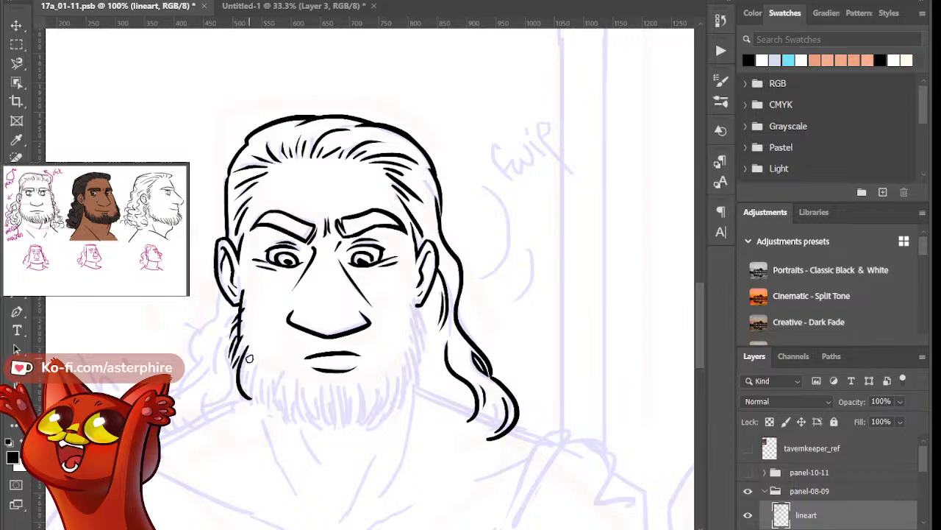
pyautogui.moveTo(251, 342); pyautogui.dragTo(254, 416)
pyautogui.moveTo(248, 358); pyautogui.dragTo(262, 419)
pyautogui.hotkey('ctrl', 'z')
pyautogui.moveTo(246, 360)
pyautogui.mouseDown()
pyautogui.moveTo(245, 394)
pyautogui.moveTo(259, 404)
pyautogui.mouseUp()
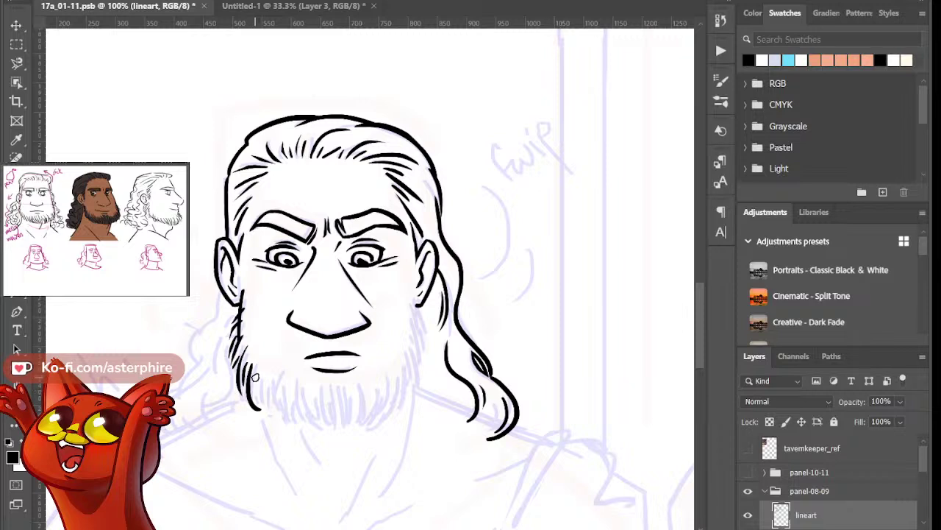
# Ink curved beard strands around the lower left-hand corner of the jaw, following the sketch
pyautogui.moveTo(257, 375)
pyautogui.mouseDown()
pyautogui.moveTo(256, 399)
pyautogui.moveTo(257, 390)
pyautogui.mouseUp()
pyautogui.hotkey('ctrl', 'z')
pyautogui.hotkey('ctrl', 'z')
pyautogui.hotkey('ctrl', 'z')
pyautogui.moveTo(263, 400)
pyautogui.mouseDown()
pyautogui.moveTo(290, 421)
pyautogui.moveTo(272, 379)
pyautogui.moveTo(286, 424)
pyautogui.mouseUp()
pyautogui.hotkey('ctrl', 'z')
pyautogui.hotkey('ctrl', 'z')
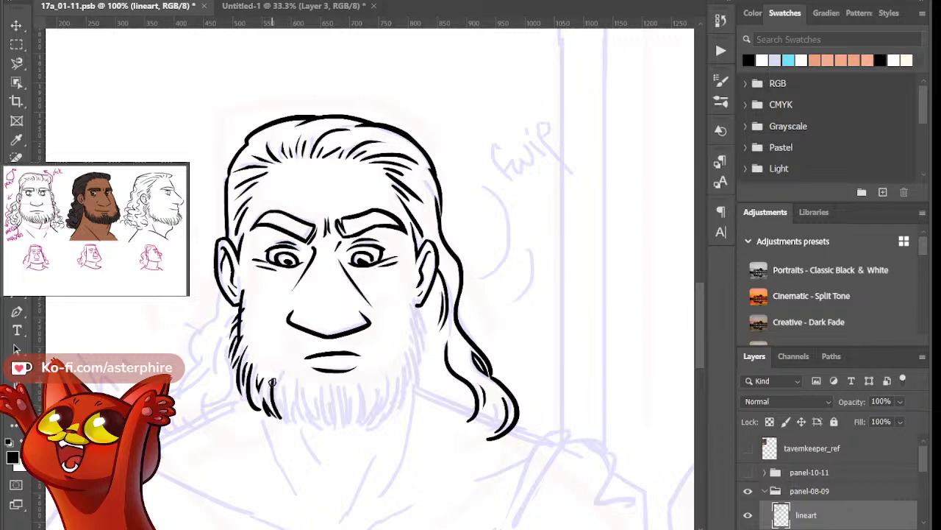
# Ink tapered beard strands along the lower edge between the left-hand jaw corner and the chin
pyautogui.hotkey('ctrl', 'z')
pyautogui.moveTo(273, 380); pyautogui.dragTo(291, 428)
pyautogui.hotkey('ctrl', 'z')
pyautogui.hotkey('ctrl', 'z')
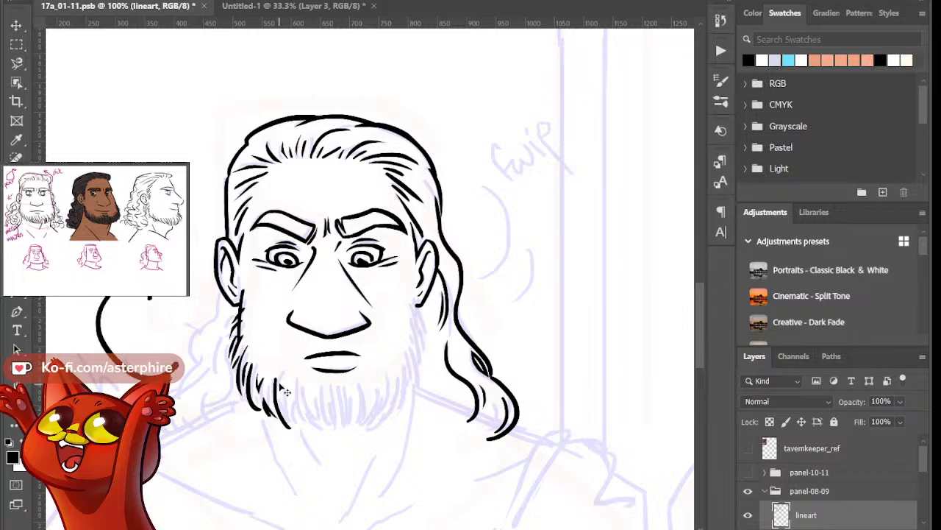
pyautogui.hotkey('ctrl', 'z')
pyautogui.moveTo(271, 401); pyautogui.dragTo(295, 431)
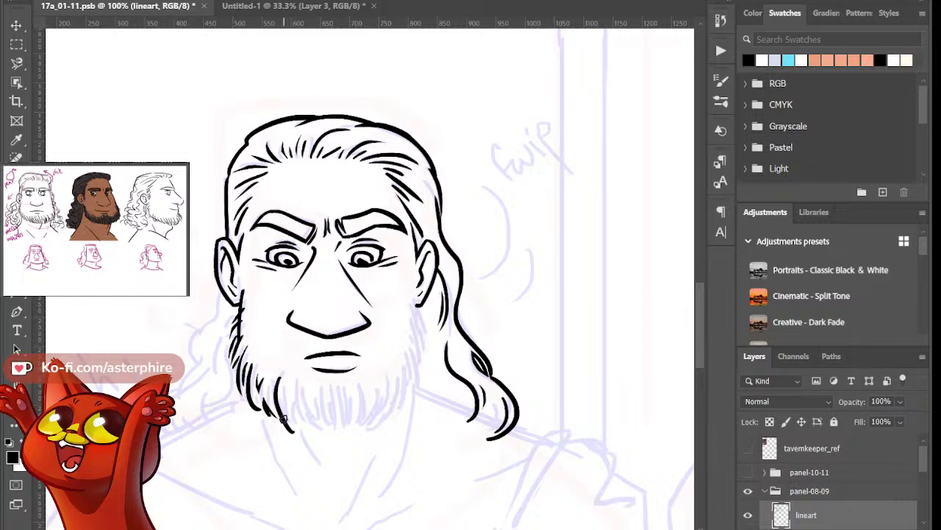
pyautogui.hotkey('ctrl', 'z')
pyautogui.moveTo(272, 401); pyautogui.dragTo(294, 433)
pyautogui.hotkey('ctrl', 'z')
pyautogui.moveTo(279, 380); pyautogui.dragTo(297, 430)
pyautogui.hotkey('ctrl', 'z')
pyautogui.moveTo(281, 380); pyautogui.dragTo(288, 417)
pyautogui.hotkey('ctrl', 'z')
pyautogui.moveTo(289, 384); pyautogui.dragTo(303, 437)
pyautogui.hotkey('ctrl', 'z')
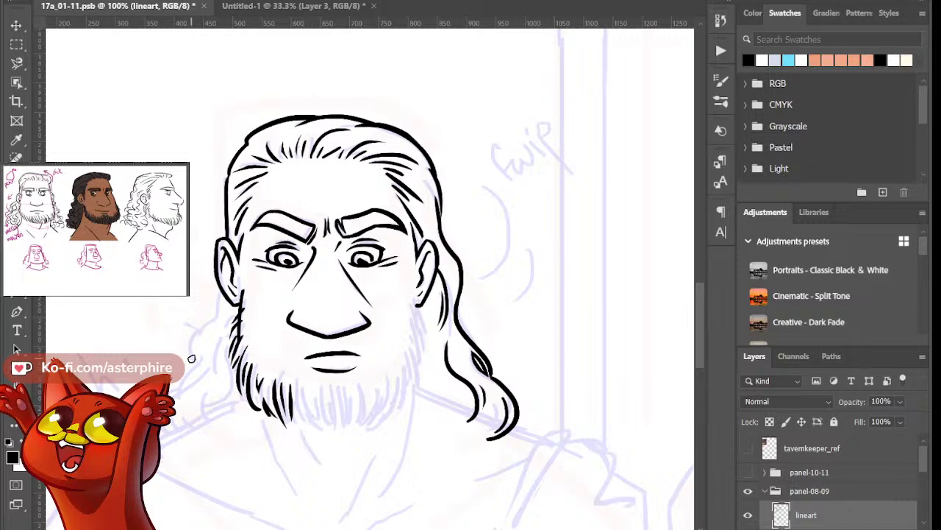
pyautogui.moveTo(93, 297)
pyautogui.mouseDown()
pyautogui.moveTo(143, 375)
pyautogui.moveTo(175, 384)
pyautogui.mouseUp()
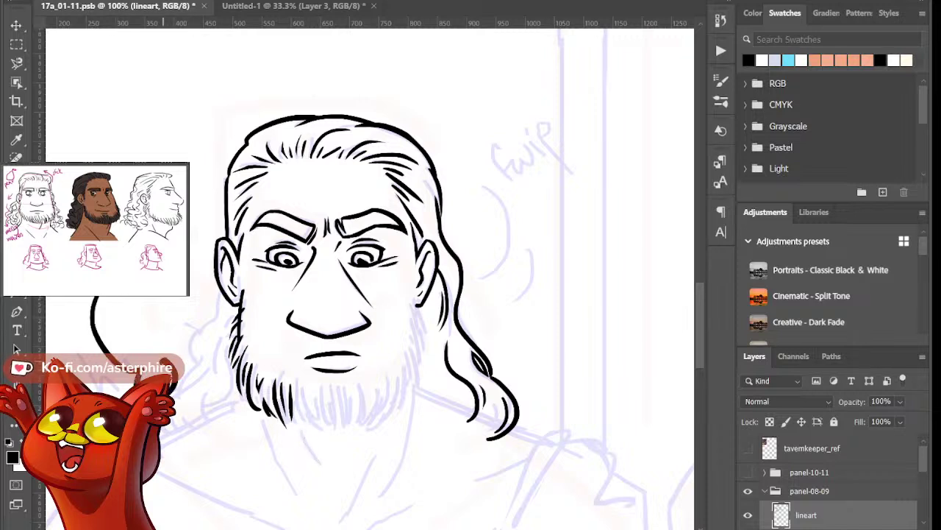
pyautogui.hotkey('ctrl', 'z')
pyautogui.moveTo(105, 296)
pyautogui.mouseDown()
pyautogui.moveTo(110, 326)
pyautogui.moveTo(187, 374)
pyautogui.mouseUp()
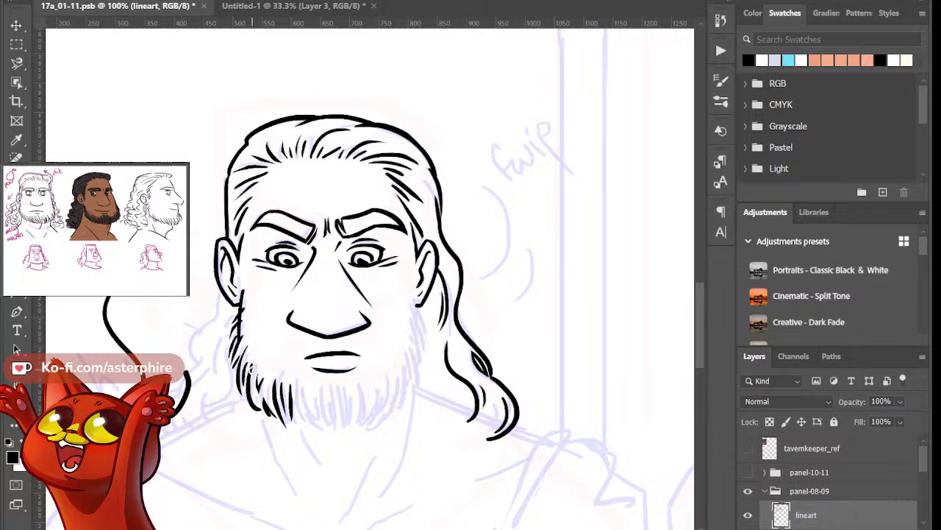
pyautogui.hotkey('ctrl', 'z')
# Ink long, curved beard strands on the left-hand side of the chin
pyautogui.moveTo(298, 392); pyautogui.dragTo(321, 432)
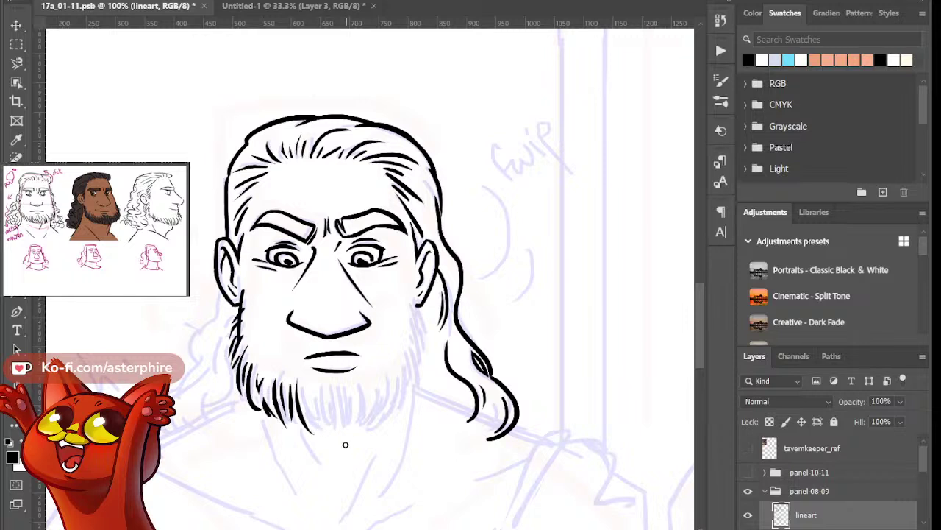
pyautogui.moveTo(306, 388); pyautogui.dragTo(335, 435)
pyautogui.hotkey('ctrl', 'z')
pyautogui.moveTo(304, 388)
pyautogui.mouseDown()
pyautogui.moveTo(337, 434)
pyautogui.moveTo(305, 393)
pyautogui.moveTo(310, 413)
pyautogui.moveTo(324, 421)
pyautogui.moveTo(303, 388)
pyautogui.moveTo(324, 435)
pyautogui.mouseUp()
pyautogui.hotkey('ctrl', 'z')
pyautogui.hotkey('ctrl', 'z')
pyautogui.hotkey('ctrl', 'z')
pyautogui.moveTo(301, 386); pyautogui.dragTo(326, 439)
# Clean up the ends of the new chin strand with the Eraser and add pointed beard strands towards the middle of the chin
pyautogui.press('e')
pyautogui.moveTo(302, 383); pyautogui.dragTo(305, 397)
pyautogui.moveTo(324, 438)
pyautogui.mouseDown()
pyautogui.moveTo(305, 384)
pyautogui.moveTo(336, 458)
pyautogui.moveTo(313, 421)
pyautogui.moveTo(329, 442)
pyautogui.mouseUp()
pyautogui.moveTo(311, 397); pyautogui.dragTo(325, 429)
pyautogui.moveTo(319, 397); pyautogui.dragTo(339, 444)
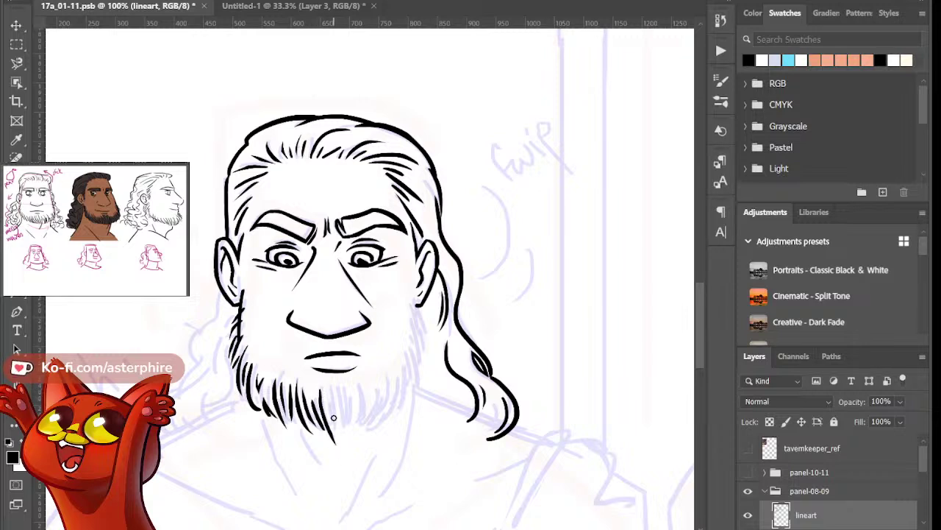
# Undo the last pointed beard strand at the middle of the chin and the trial strokes beside the long hair
pyautogui.hotkey('ctrl', 'z')
pyautogui.moveTo(515, 218)
pyautogui.mouseDown()
pyautogui.moveTo(539, 236)
pyautogui.moveTo(513, 212)
pyautogui.moveTo(520, 270)
pyautogui.moveTo(534, 213)
pyautogui.moveTo(508, 251)
pyautogui.mouseUp()
pyautogui.moveTo(513, 197)
pyautogui.mouseDown()
pyautogui.moveTo(528, 165)
pyautogui.moveTo(556, 283)
pyautogui.moveTo(526, 304)
pyautogui.moveTo(507, 291)
pyautogui.moveTo(521, 322)
pyautogui.moveTo(530, 298)
pyautogui.mouseUp()
pyautogui.hotkey('ctrl', 'z')
pyautogui.hotkey('ctrl', 'z')
pyautogui.hotkey('ctrl', 'z')
# Ink short, curved beard strands down the right-hand side of the jaw, from below the ear to the lower corner
pyautogui.moveTo(414, 300); pyautogui.dragTo(417, 346)
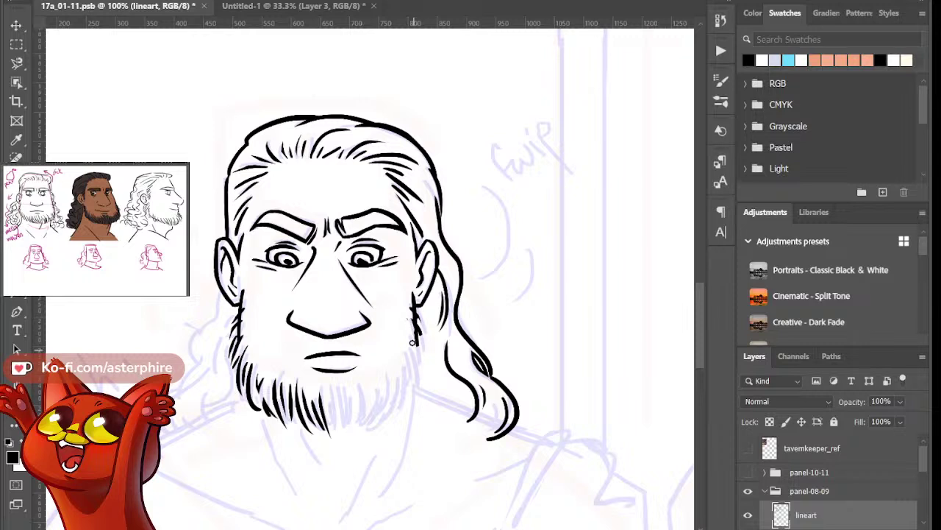
pyautogui.moveTo(414, 340); pyautogui.dragTo(421, 358)
pyautogui.moveTo(418, 358)
pyautogui.mouseDown()
pyautogui.moveTo(409, 335)
pyautogui.moveTo(418, 381)
pyautogui.moveTo(390, 418)
pyautogui.mouseUp()
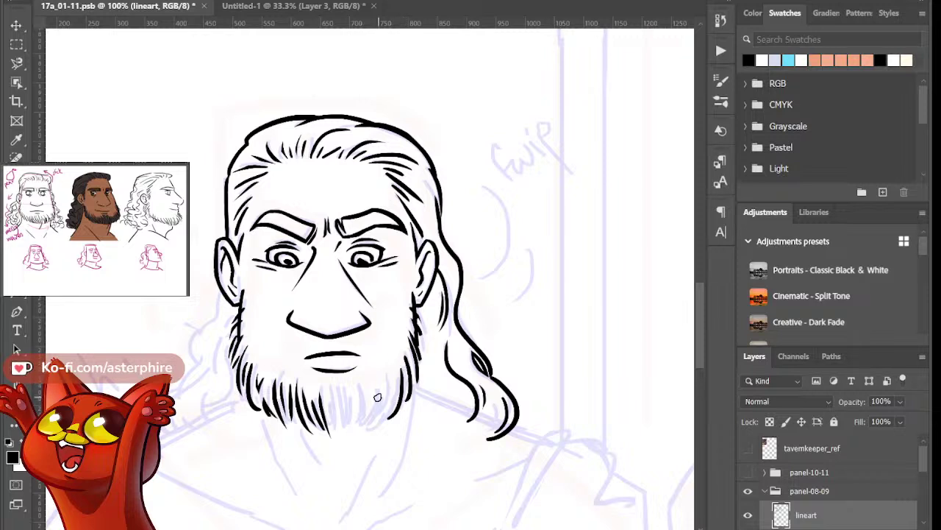
# Ink tapered beard strands across the middle and right-hand side of the chin, joining them to the jaw strands
pyautogui.moveTo(332, 414); pyautogui.dragTo(342, 436)
pyautogui.moveTo(345, 420); pyautogui.dragTo(346, 438)
pyautogui.hotkey('ctrl', 'z')
pyautogui.hotkey('ctrl', 'z')
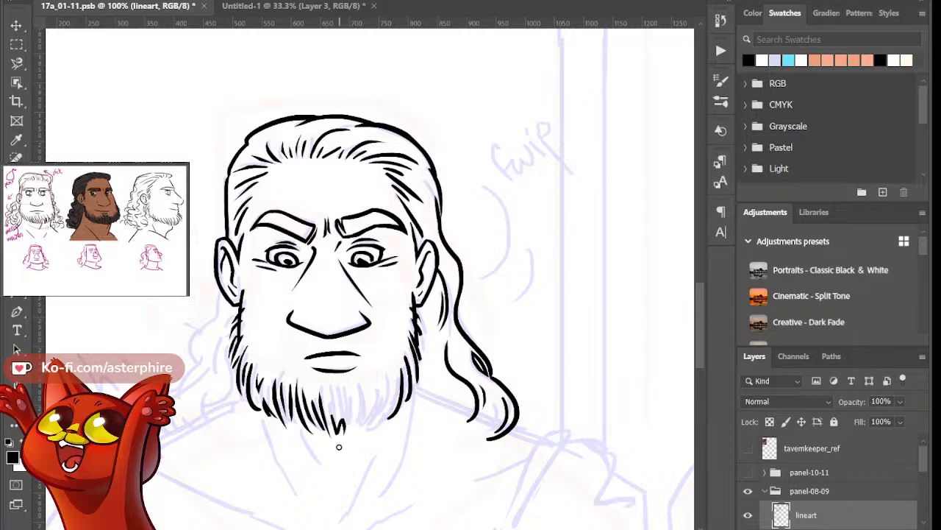
pyautogui.moveTo(348, 395)
pyautogui.mouseDown()
pyautogui.moveTo(352, 417)
pyautogui.moveTo(336, 394)
pyautogui.moveTo(339, 414)
pyautogui.moveTo(343, 401)
pyautogui.moveTo(362, 404)
pyautogui.moveTo(338, 393)
pyautogui.moveTo(335, 419)
pyautogui.moveTo(357, 399)
pyautogui.moveTo(361, 435)
pyautogui.mouseUp()
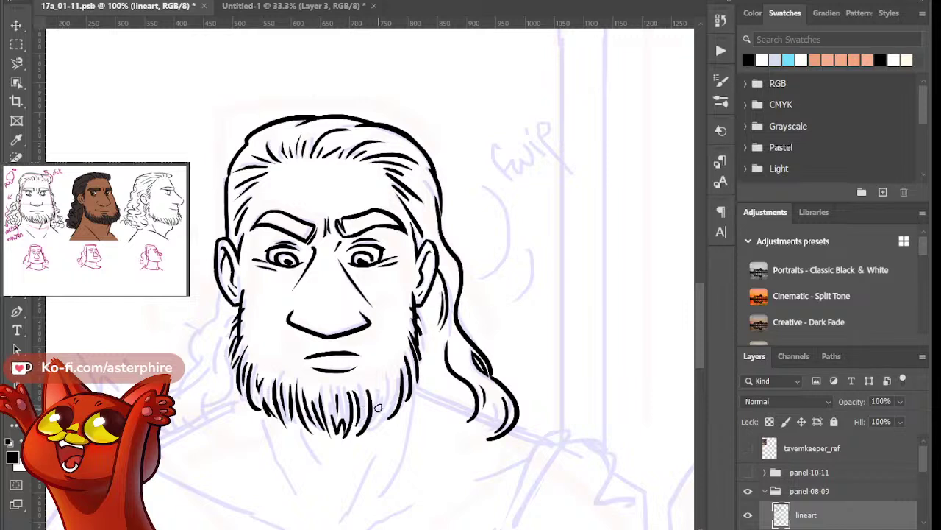
pyautogui.moveTo(377, 390); pyautogui.dragTo(378, 421)
pyautogui.hotkey('ctrl', 'z')
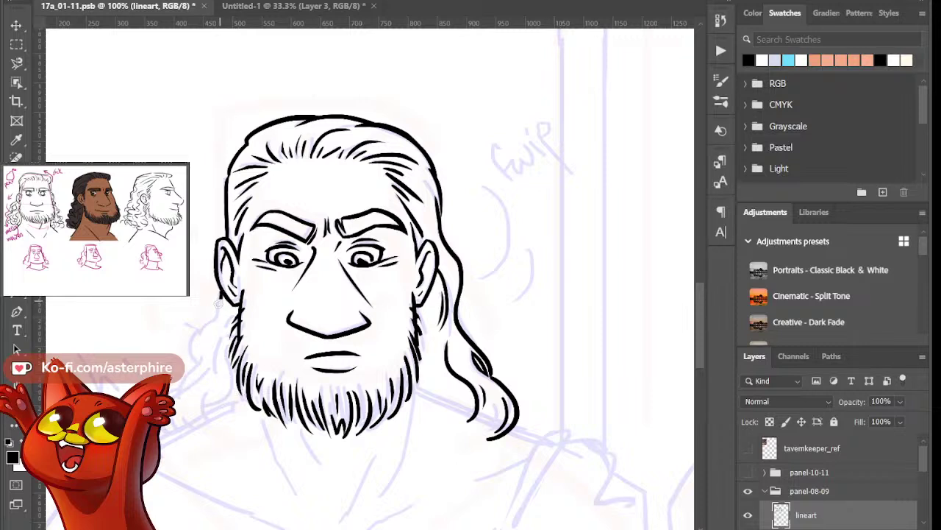
# Ink the outer wave of the long hair below the left-hand ear, following the sketch
pyautogui.moveTo(222, 300); pyautogui.dragTo(201, 365)
pyautogui.hotkey('ctrl', 'z')
pyautogui.moveTo(224, 295); pyautogui.dragTo(203, 366)
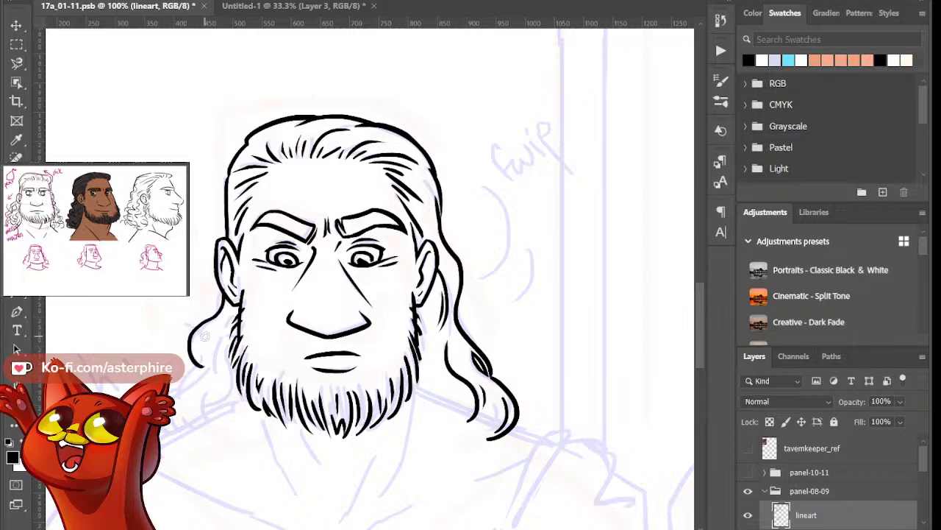
# Ink the curved inner strands of the left-hand hair lock between its outer wave and the beard
pyautogui.moveTo(208, 324); pyautogui.dragTo(203, 357)
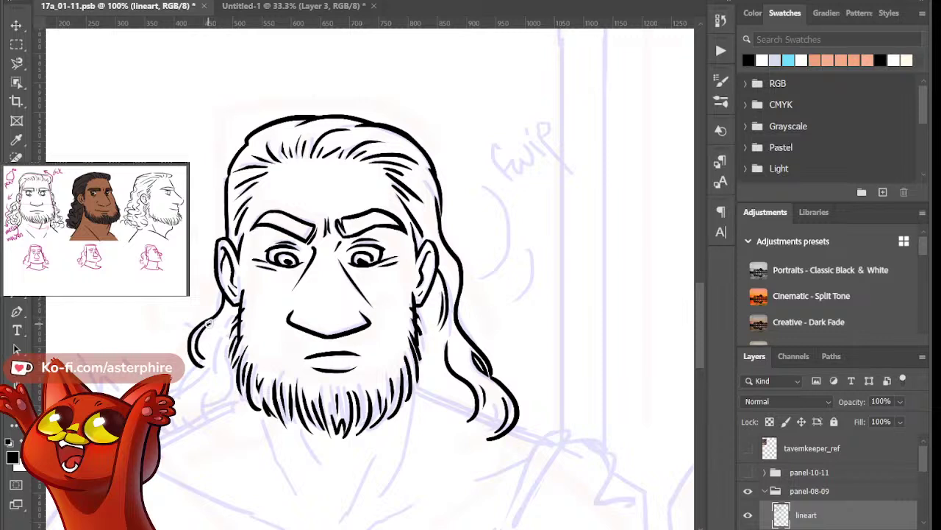
pyautogui.moveTo(209, 324); pyautogui.dragTo(206, 359)
pyautogui.hotkey('ctrl', 'z')
pyautogui.moveTo(208, 325); pyautogui.dragTo(205, 360)
pyautogui.hotkey('ctrl', 'z')
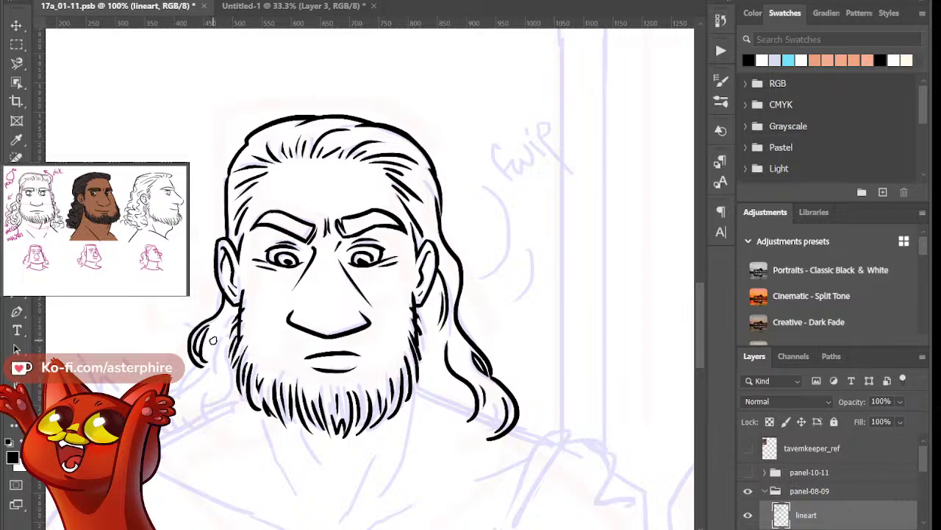
pyautogui.hotkey('ctrl', 'z')
pyautogui.moveTo(209, 325); pyautogui.dragTo(205, 361)
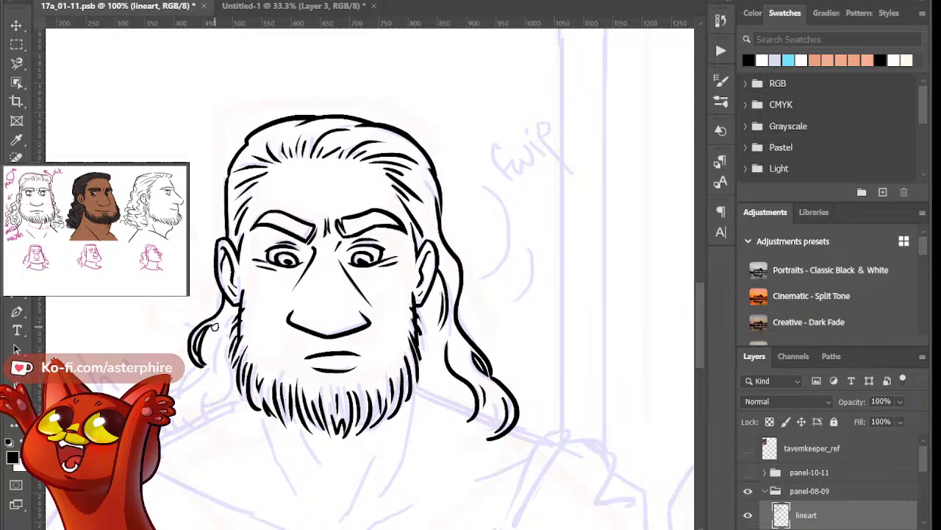
pyautogui.moveTo(215, 326)
pyautogui.mouseDown()
pyautogui.moveTo(203, 362)
pyautogui.moveTo(221, 388)
pyautogui.mouseUp()
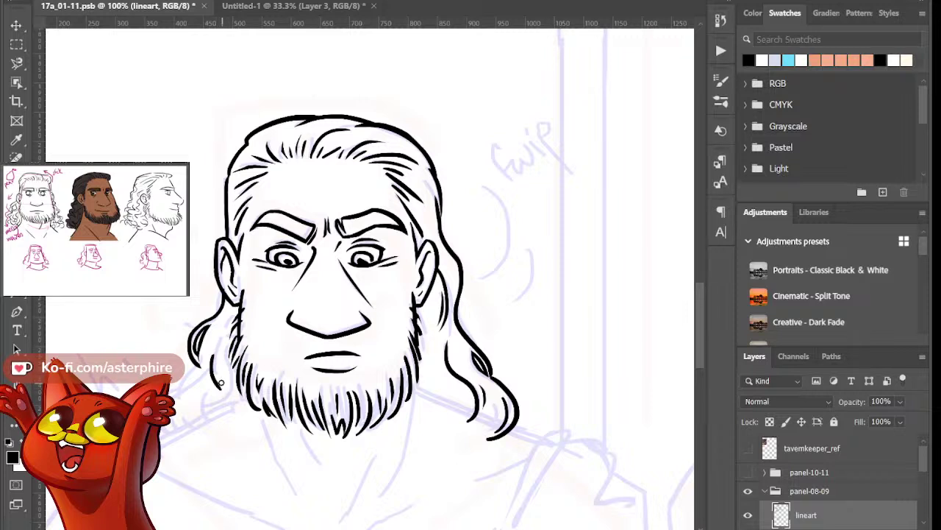
pyautogui.moveTo(215, 355); pyautogui.dragTo(220, 390)
# Ink the left-hand neck contour below the beard and a short throat line beside it
pyautogui.hotkey('ctrl', '-')
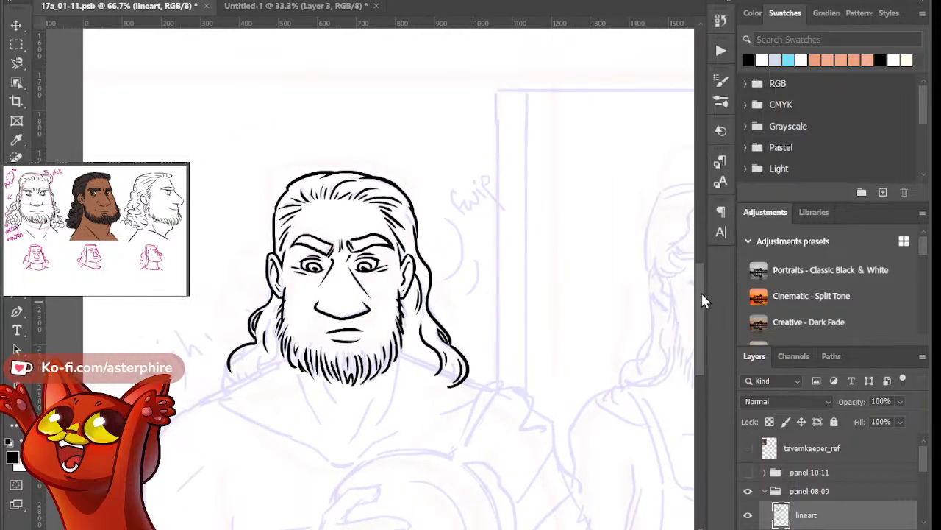
pyautogui.moveTo(704, 299)
pyautogui.mouseDown()
pyautogui.moveTo(708, 349)
pyautogui.moveTo(702, 307)
pyautogui.mouseUp()
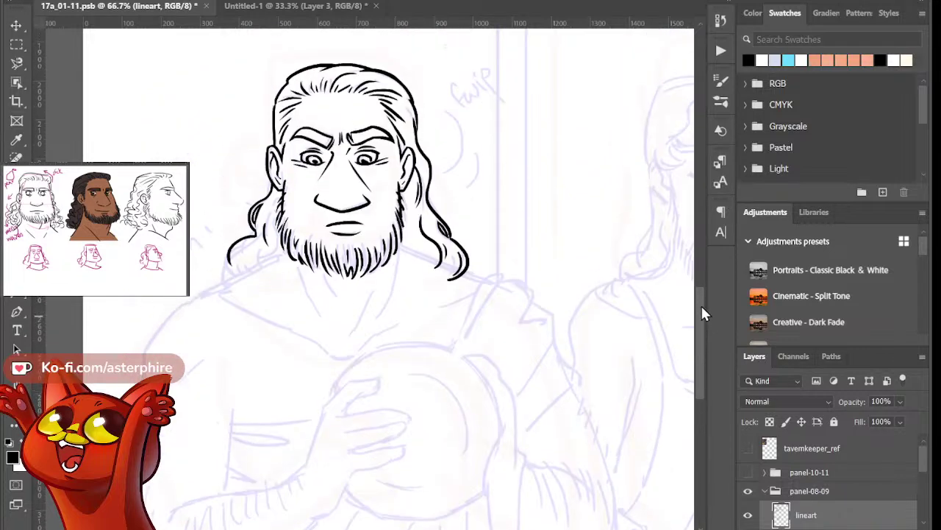
pyautogui.moveTo(375, 280); pyautogui.dragTo(409, 316)
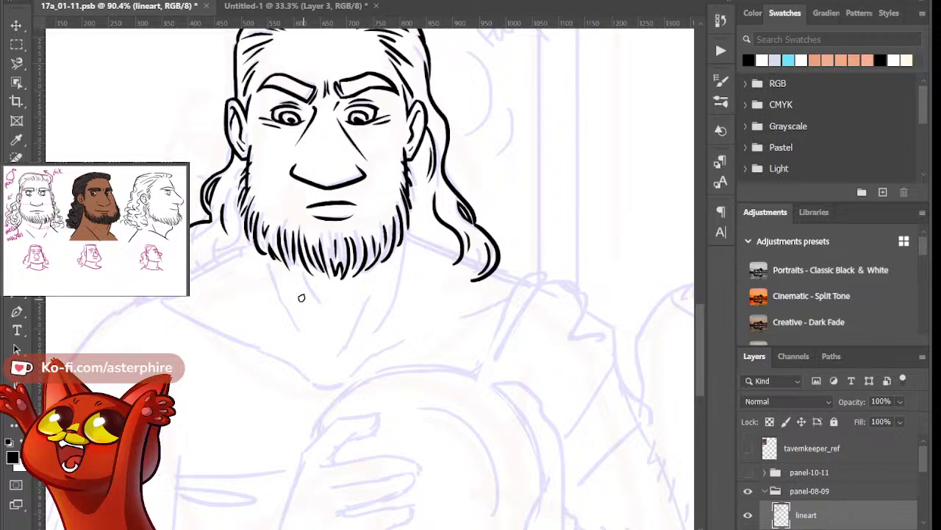
pyautogui.moveTo(264, 258); pyautogui.dragTo(328, 374)
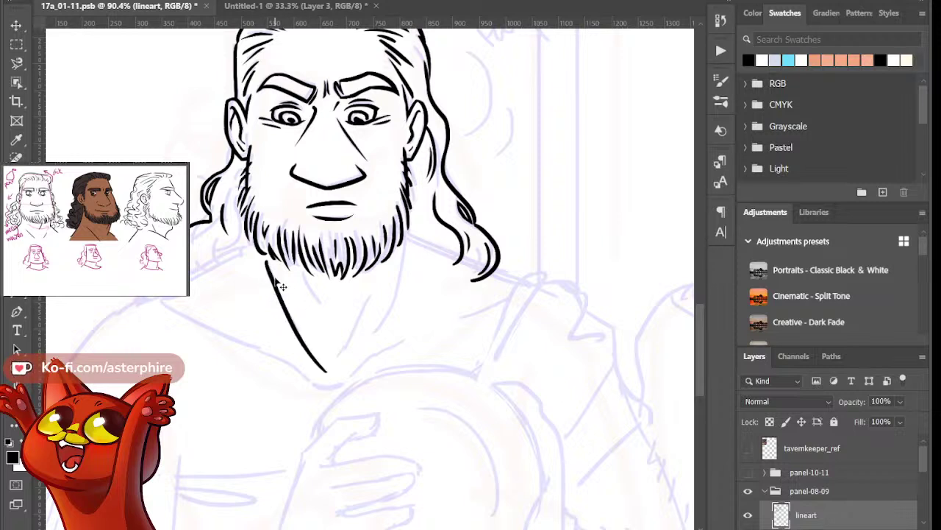
pyautogui.hotkey('ctrl', 'z')
pyautogui.moveTo(262, 259); pyautogui.dragTo(310, 356)
pyautogui.hotkey('ctrl', 'z')
pyautogui.moveTo(265, 262); pyautogui.dragTo(307, 345)
pyautogui.moveTo(305, 283); pyautogui.dragTo(328, 312)
pyautogui.hotkey('ctrl', 'z')
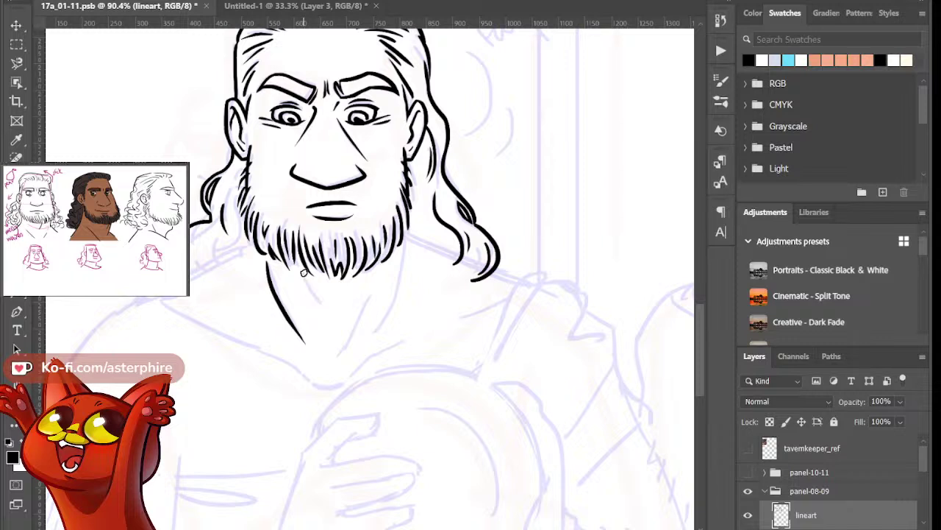
pyautogui.moveTo(303, 276); pyautogui.dragTo(327, 305)
# Ink the slanted throat line and the neck contour on the right-hand side below the beard
pyautogui.moveTo(377, 289); pyautogui.dragTo(339, 352)
pyautogui.hotkey('ctrl', 'z')
pyautogui.moveTo(379, 286); pyautogui.dragTo(340, 351)
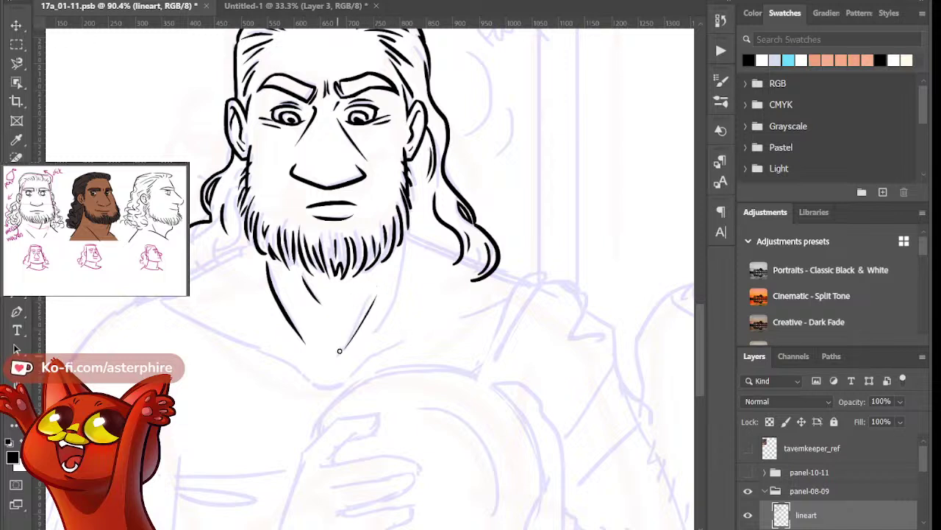
pyautogui.moveTo(377, 292); pyautogui.dragTo(340, 352)
pyautogui.moveTo(410, 242); pyautogui.dragTo(385, 349)
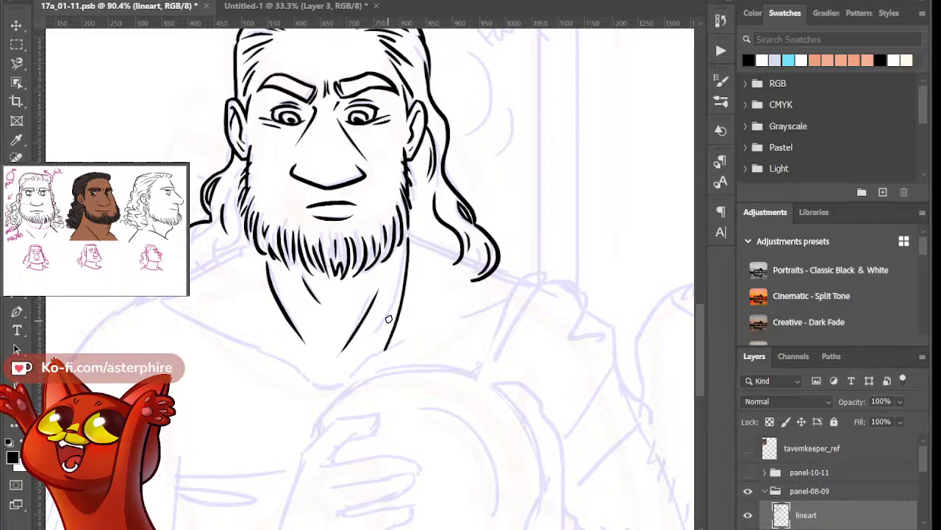
pyautogui.hotkey('ctrl', 'z')
pyautogui.moveTo(409, 236); pyautogui.dragTo(379, 336)
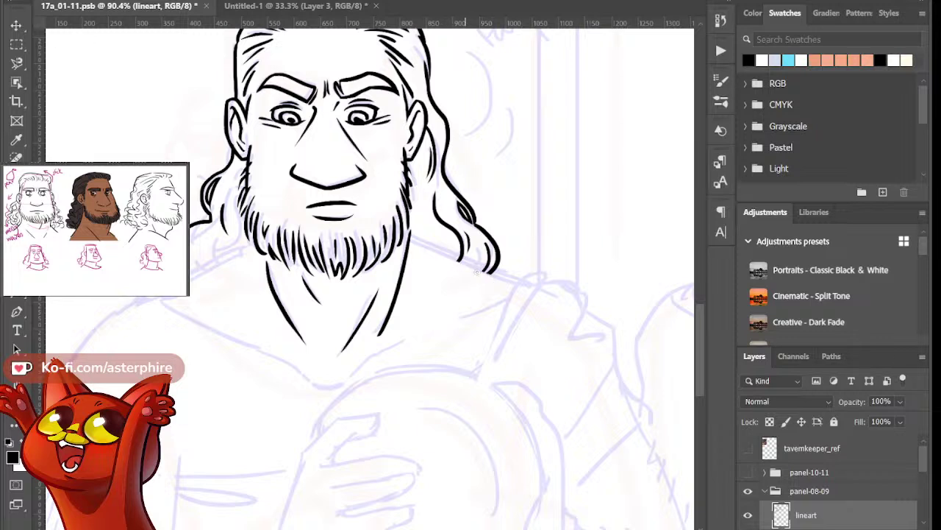
# Ink the sloping shoulder lines from both sides of the neck outwards behind the long hair
pyautogui.moveTo(410, 240); pyautogui.dragTo(535, 293)
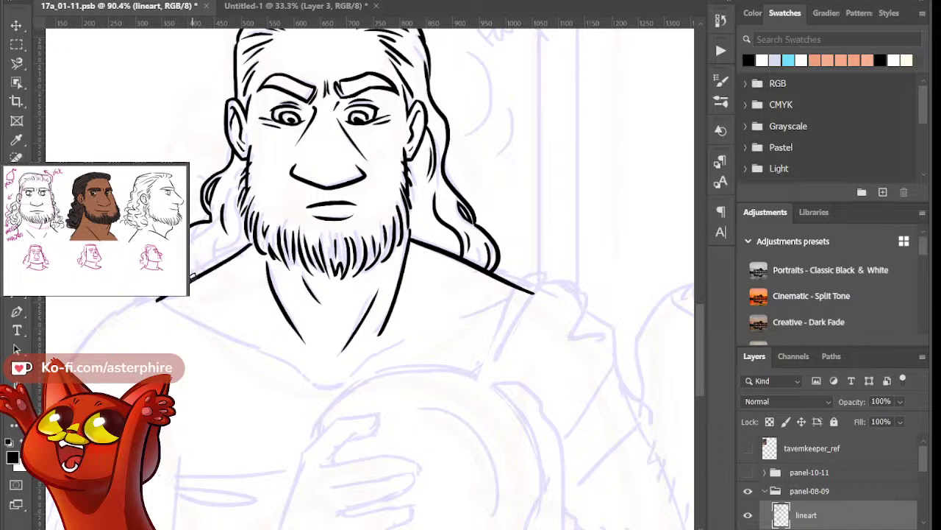
pyautogui.moveTo(250, 243); pyautogui.dragTo(150, 297)
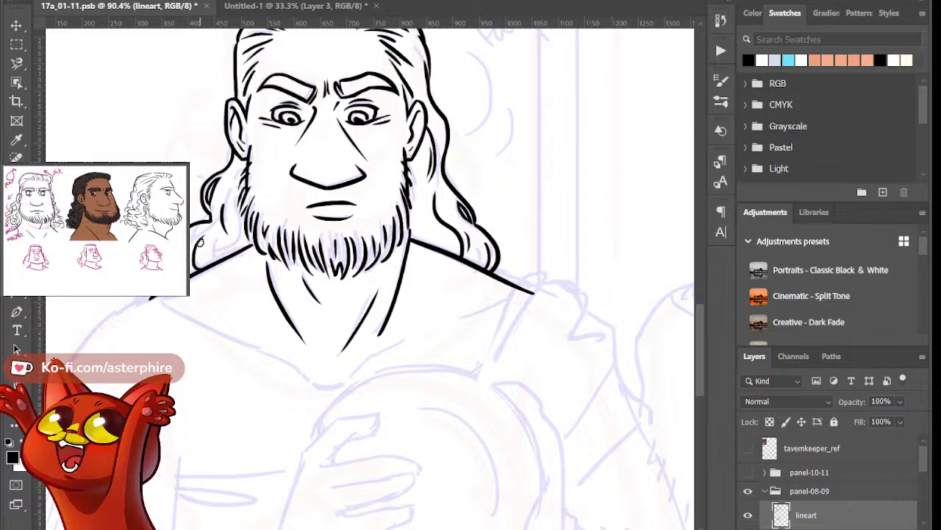
pyautogui.hotkey('ctrl', 'z')
# Ink the left-hand side of the V-shaped neckline from the shoulder towards the middle of the chest
pyautogui.hotkey('ctrl', '-')
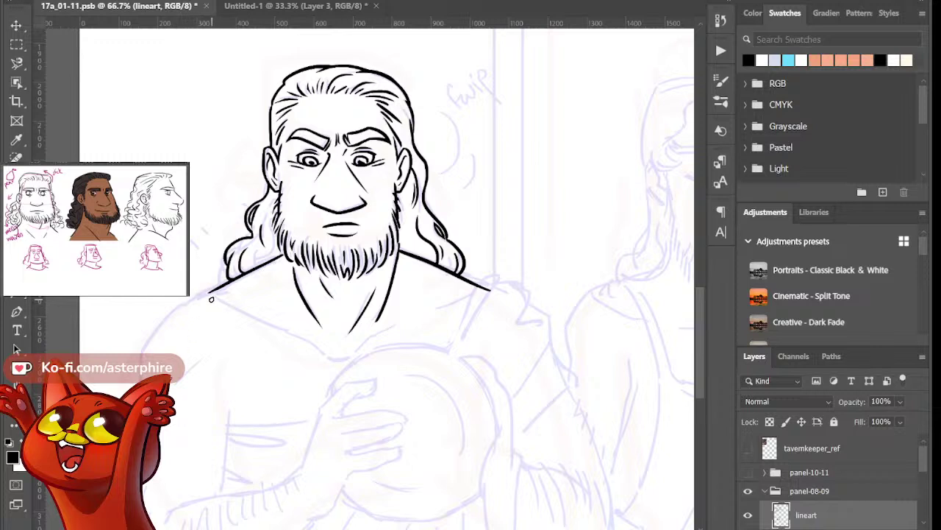
pyautogui.moveTo(210, 297); pyautogui.dragTo(270, 328)
pyautogui.moveTo(279, 330); pyautogui.dragTo(325, 349)
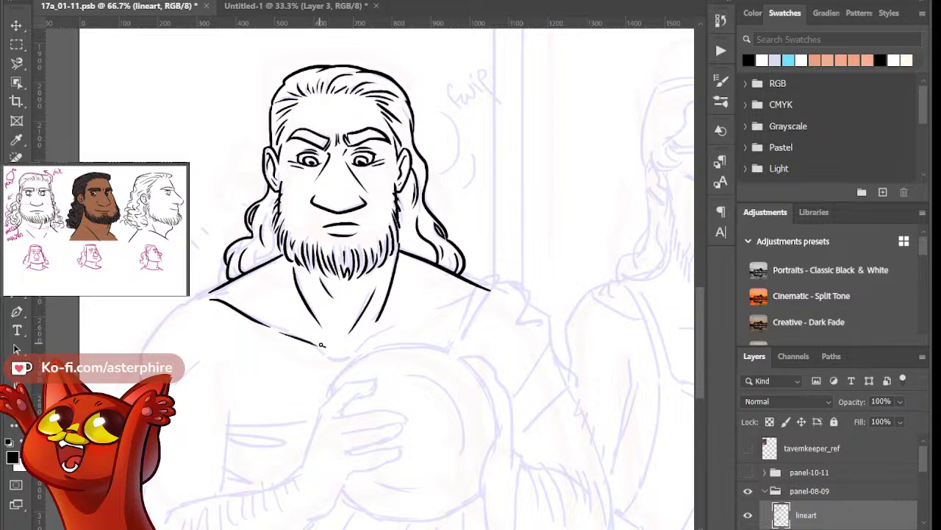
# Ink the rounded dip of the neckline at the middle of the chest, redrawing the curve to follow the sketch
pyautogui.hotkey('ctrl', '+')
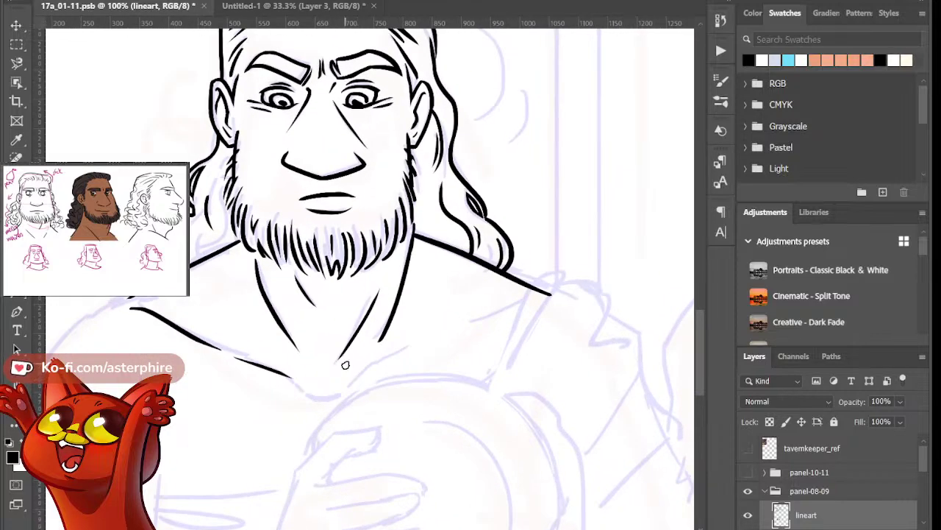
pyautogui.moveTo(286, 373); pyautogui.dragTo(313, 411)
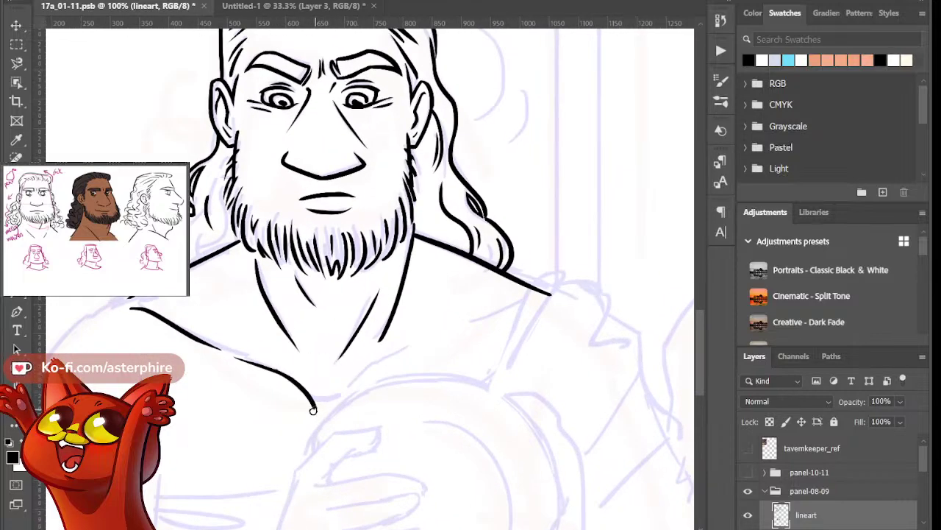
pyautogui.hotkey('ctrl', 'z')
pyautogui.moveTo(274, 370); pyautogui.dragTo(314, 406)
pyautogui.hotkey('ctrl', 'z')
pyautogui.moveTo(273, 371)
pyautogui.mouseDown()
pyautogui.moveTo(296, 381)
pyautogui.moveTo(310, 402)
pyautogui.mouseUp()
pyautogui.hotkey('ctrl', 'z')
pyautogui.moveTo(297, 381); pyautogui.dragTo(353, 393)
pyautogui.hotkey('ctrl', 'z')
pyautogui.hotkey('ctrl', 'z')
pyautogui.moveTo(296, 383); pyautogui.dragTo(354, 397)
pyautogui.hotkey('ctrl', 'z')
pyautogui.moveTo(295, 382); pyautogui.dragTo(345, 390)
pyautogui.hotkey('ctrl', 'z')
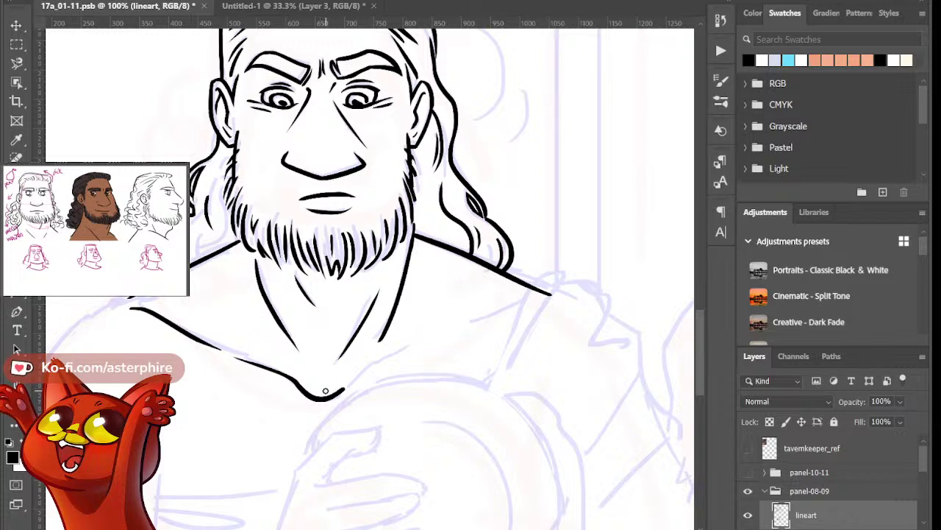
pyautogui.moveTo(325, 390); pyautogui.dragTo(343, 387)
# Ink the right-hand side of the neckline, curving from the central dip up towards the shoulder
pyautogui.moveTo(352, 382); pyautogui.dragTo(482, 318)
pyautogui.hotkey('ctrl', 'z')
pyautogui.moveTo(354, 385)
pyautogui.mouseDown()
pyautogui.moveTo(464, 321)
pyautogui.moveTo(471, 331)
pyautogui.mouseUp()
pyautogui.hotkey('ctrl', 'z')
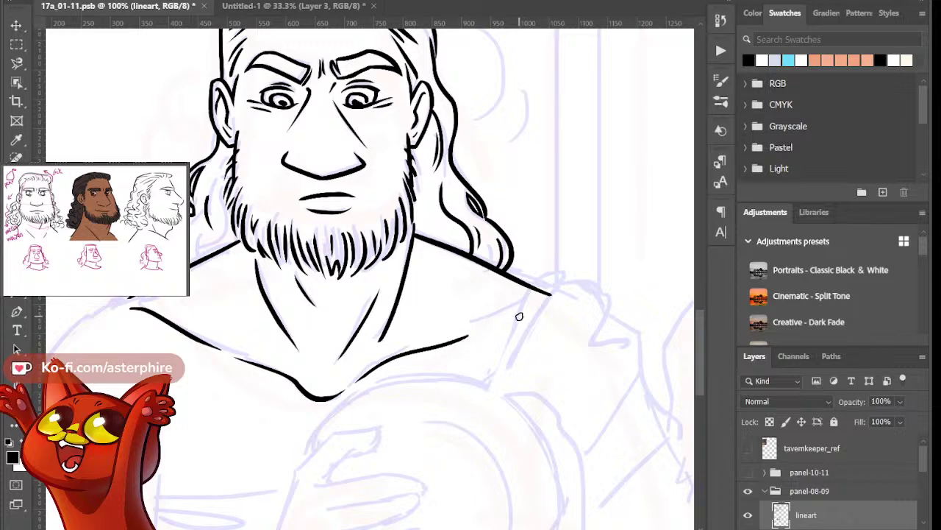
# Ink curved motion lines beside the right-hand side of the head, below the sketched sound effect
pyautogui.hotkey('ctrl', '-')
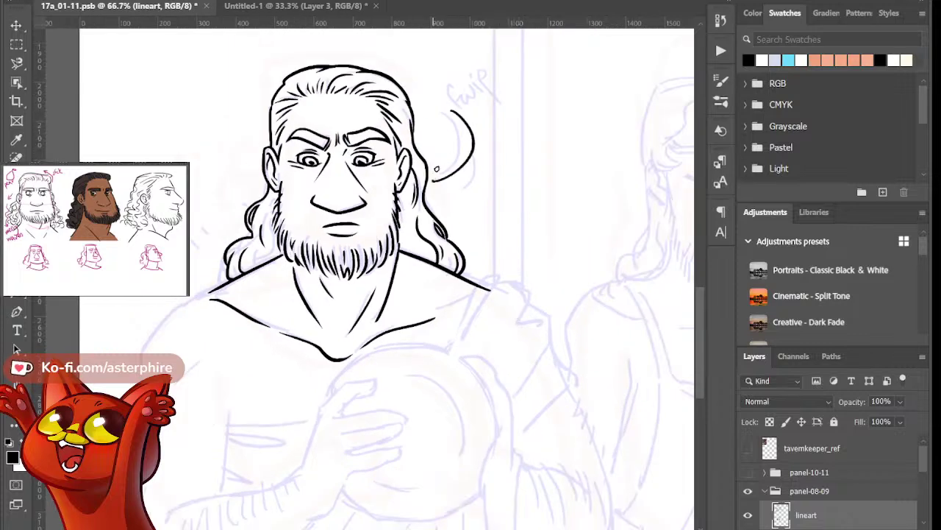
pyautogui.moveTo(451, 114); pyautogui.dragTo(433, 175)
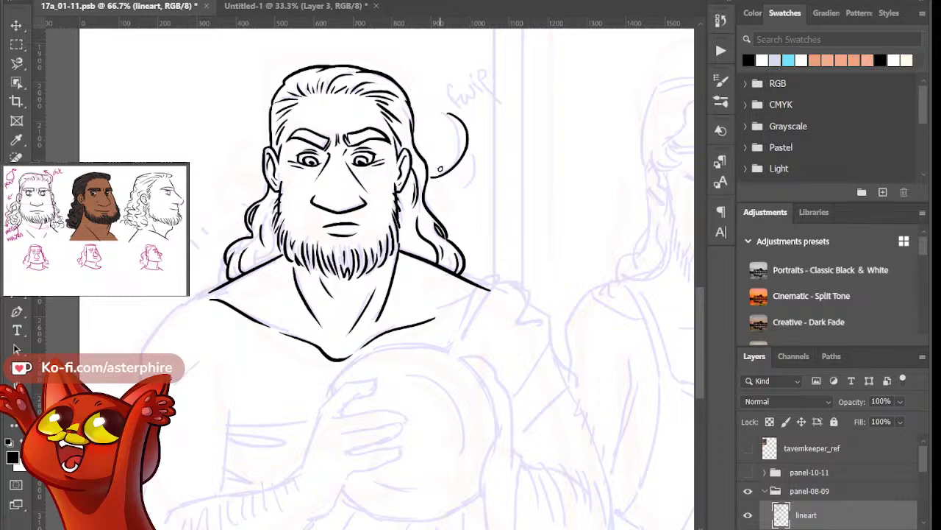
pyautogui.hotkey('ctrl', 'z')
pyautogui.moveTo(448, 116); pyautogui.dragTo(439, 177)
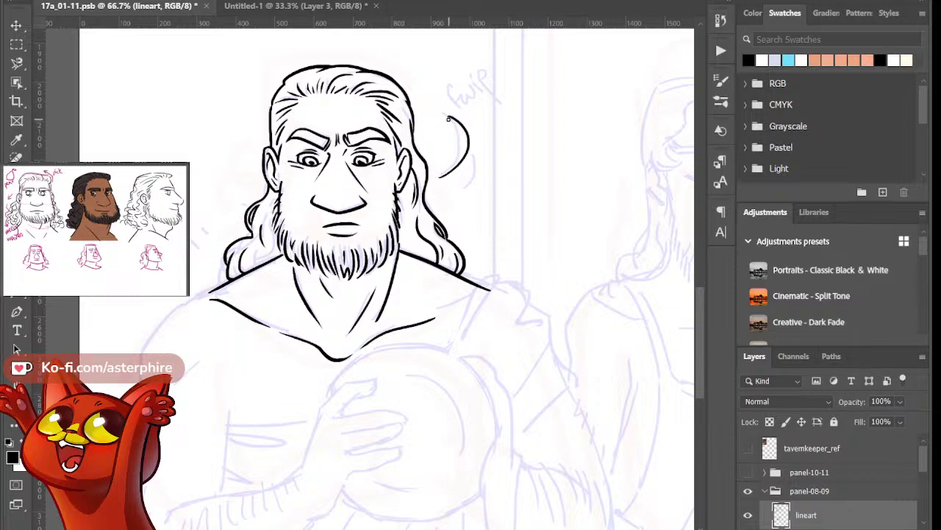
pyautogui.moveTo(474, 140); pyautogui.dragTo(454, 197)
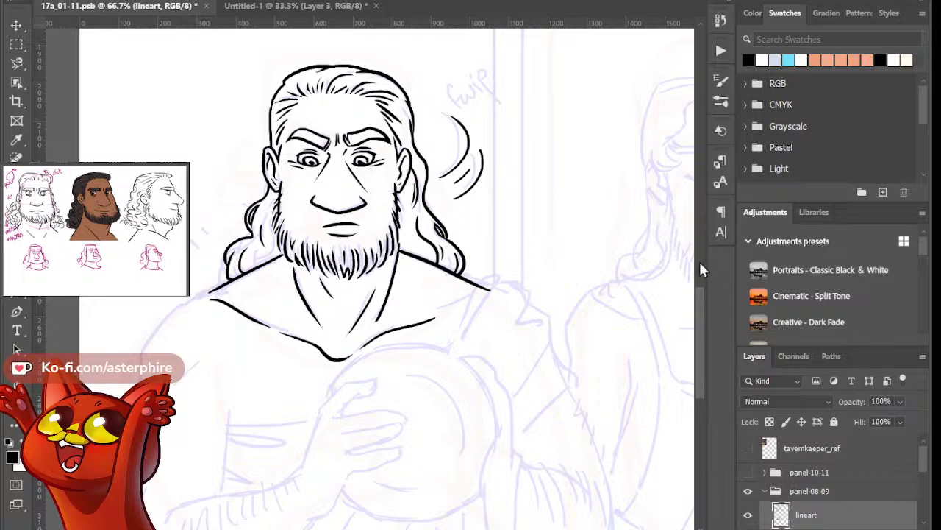
# Extend the left-hand shoulder line with a rounded curve down towards the upper arm
pyautogui.moveTo(702, 318); pyautogui.dragTo(707, 344)
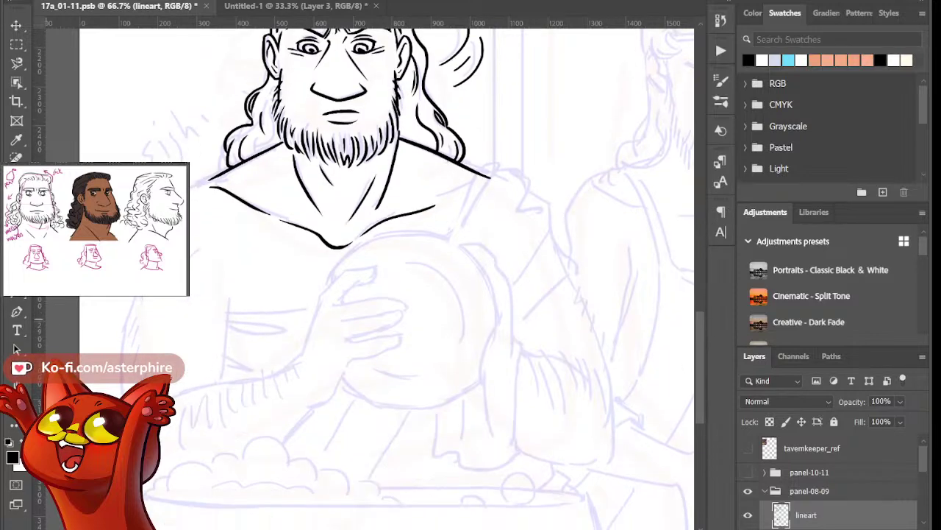
pyautogui.scroll(1, 120, 278)
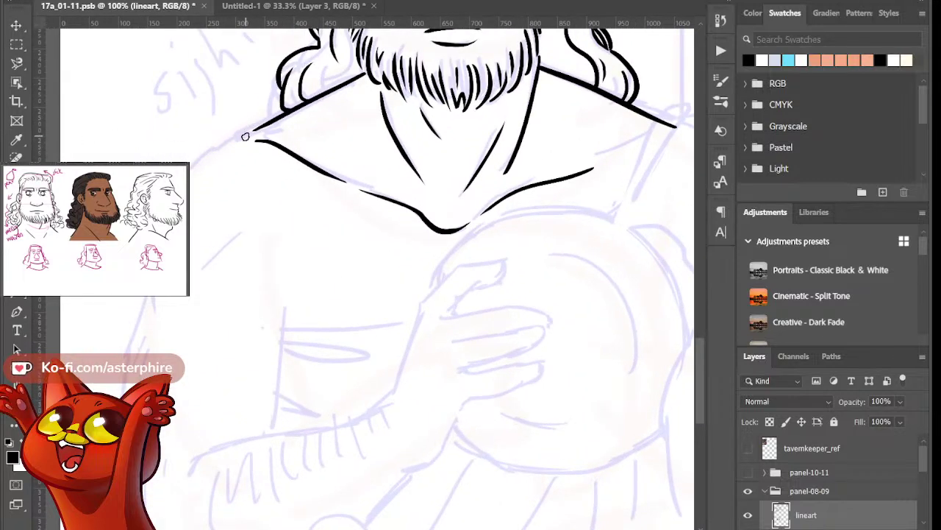
pyautogui.moveTo(248, 133); pyautogui.dragTo(193, 166)
pyautogui.hotkey('ctrl', 'z')
pyautogui.moveTo(250, 134); pyautogui.dragTo(191, 164)
pyautogui.hotkey('ctrl', 'z')
pyautogui.moveTo(250, 133); pyautogui.dragTo(156, 305)
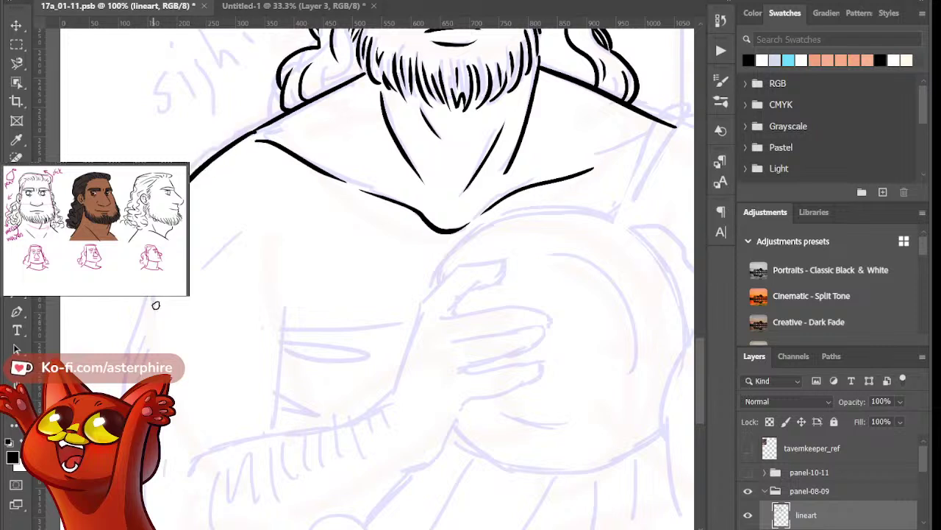
pyautogui.hotkey('ctrl', 'z')
pyautogui.moveTo(251, 133); pyautogui.dragTo(221, 147)
pyautogui.hotkey('ctrl', 'shift', 'z')
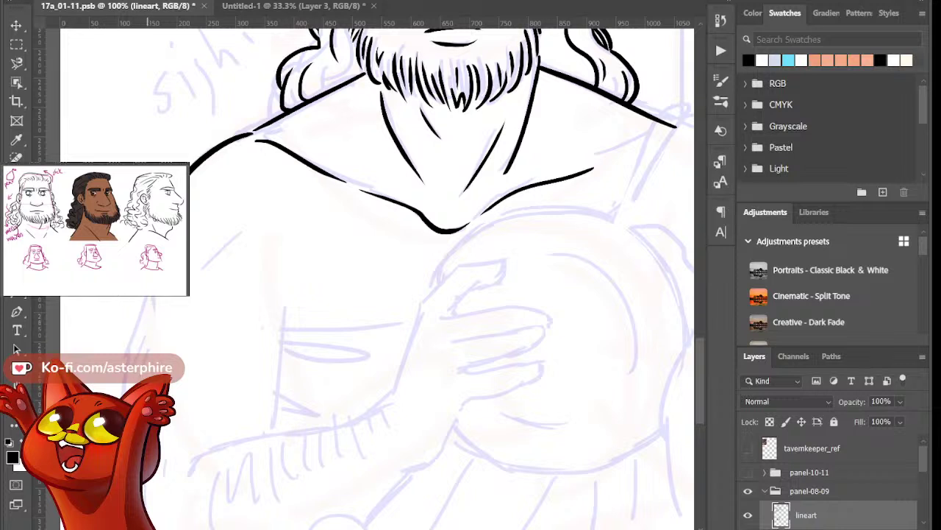
# Extend the left-hand shoulder line down into the upper arm and trim its lower end to a tapered point
pyautogui.moveTo(147, 295); pyautogui.dragTo(175, 341)
pyautogui.hotkey('ctrl', 'z')
pyautogui.moveTo(149, 293); pyautogui.dragTo(174, 355)
pyautogui.press('e')
pyautogui.moveTo(162, 302); pyautogui.dragTo(164, 361)
pyautogui.moveTo(154, 307); pyautogui.dragTo(161, 361)
pyautogui.hotkey('ctrl', 'z')
# Ink a short diagonal crease between the left-hand shoulder and chest, and thin it with the eraser
pyautogui.moveTo(213, 289)
pyautogui.mouseDown()
pyautogui.moveTo(263, 256)
pyautogui.moveTo(213, 292)
pyautogui.mouseUp()
pyautogui.press('e')
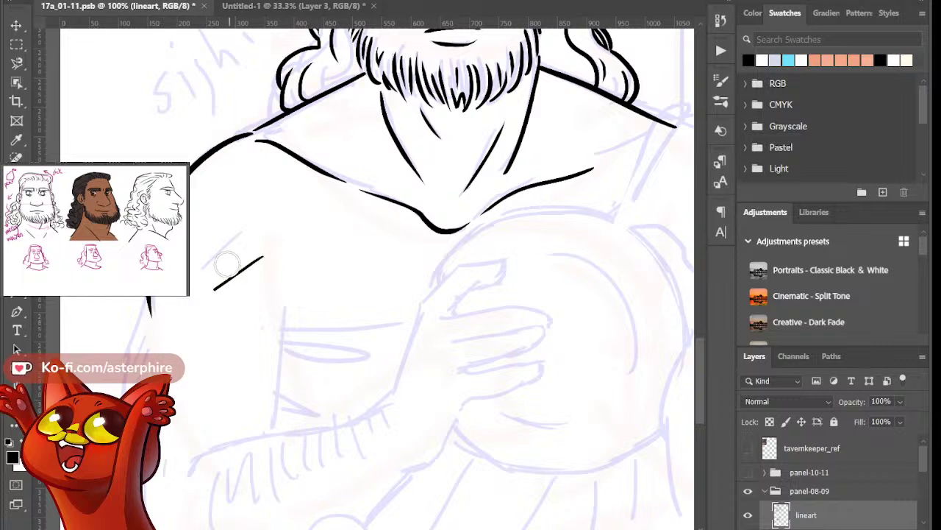
pyautogui.moveTo(277, 248); pyautogui.dragTo(241, 286)
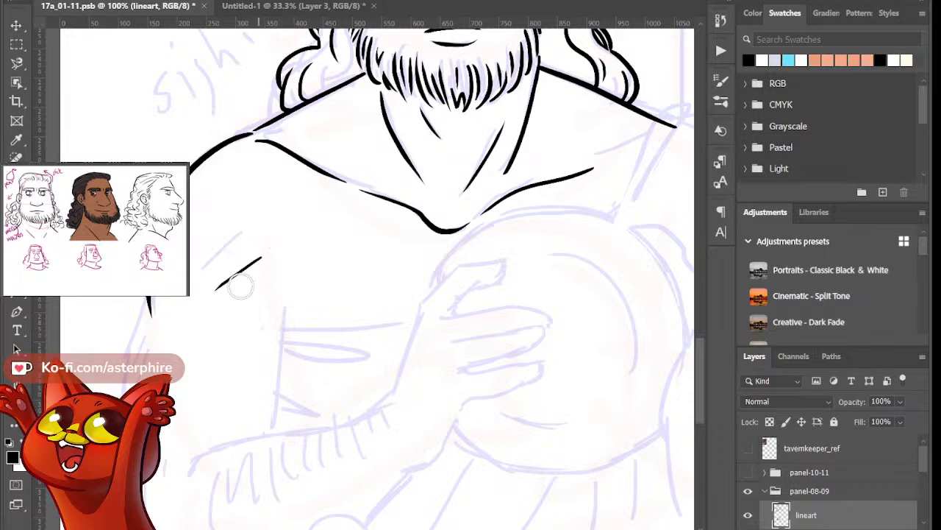
pyautogui.press('b')
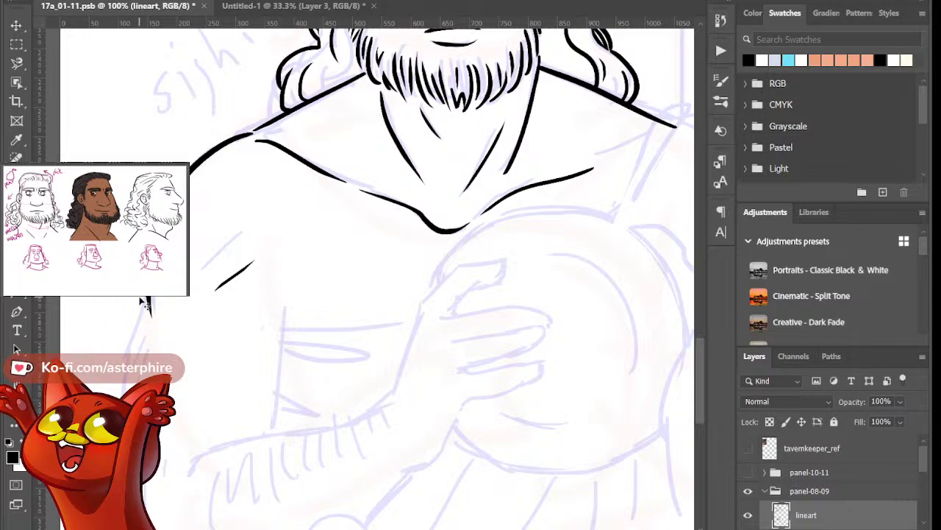
# Ink the outer contour of the left-hand arm, bulging out below the shoulder and curving in towards the elbow
pyautogui.hotkey('ctrl', '-')
pyautogui.moveTo(699, 331); pyautogui.dragTo(699, 352)
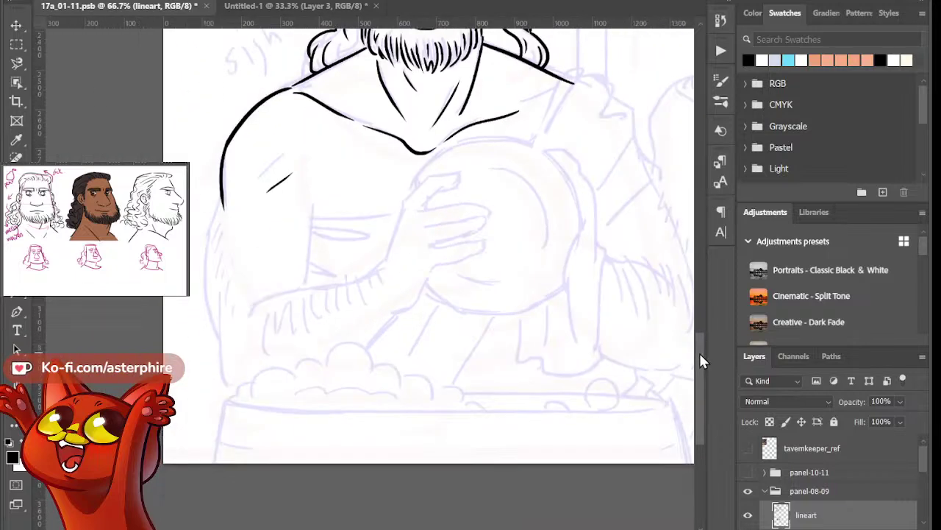
pyautogui.moveTo(221, 193); pyautogui.dragTo(209, 310)
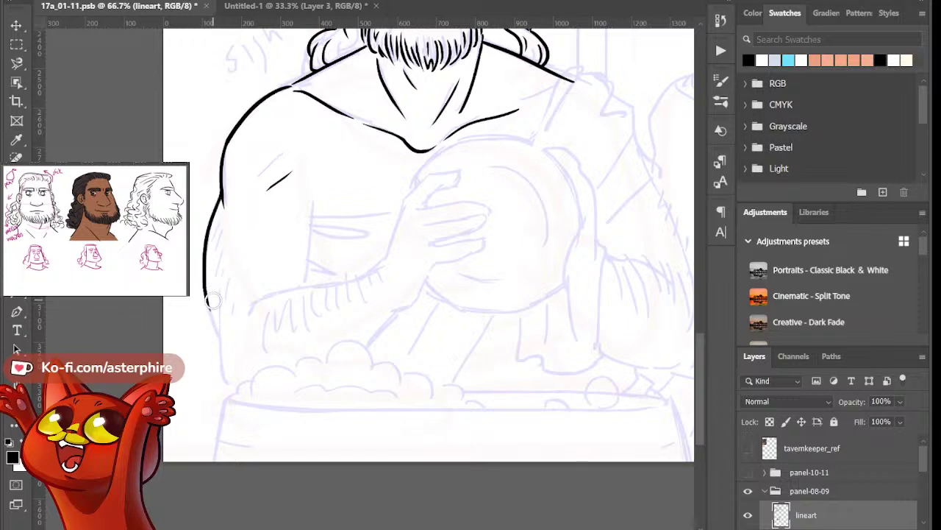
pyautogui.moveTo(208, 294); pyautogui.dragTo(230, 374)
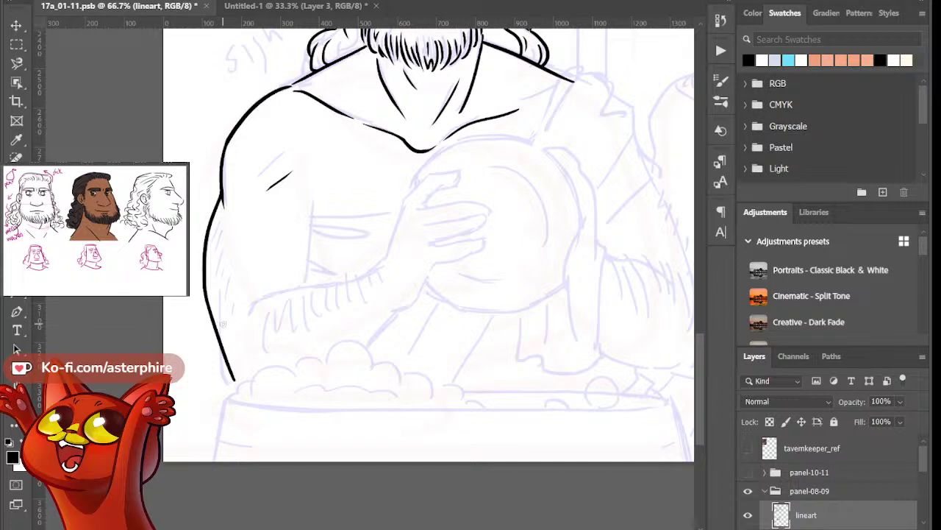
pyautogui.hotkey('ctrl', 'z')
pyautogui.moveTo(206, 289); pyautogui.dragTo(231, 372)
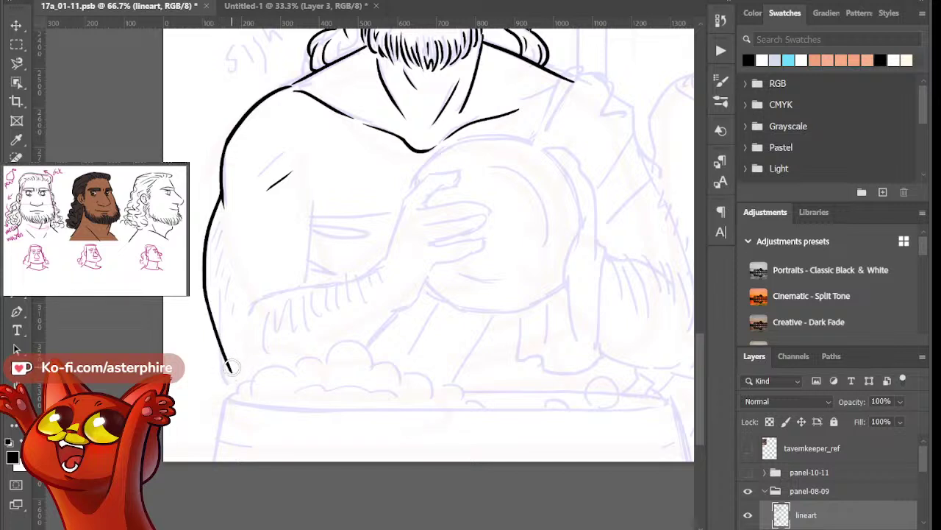
pyautogui.hotkey('ctrl', 'z')
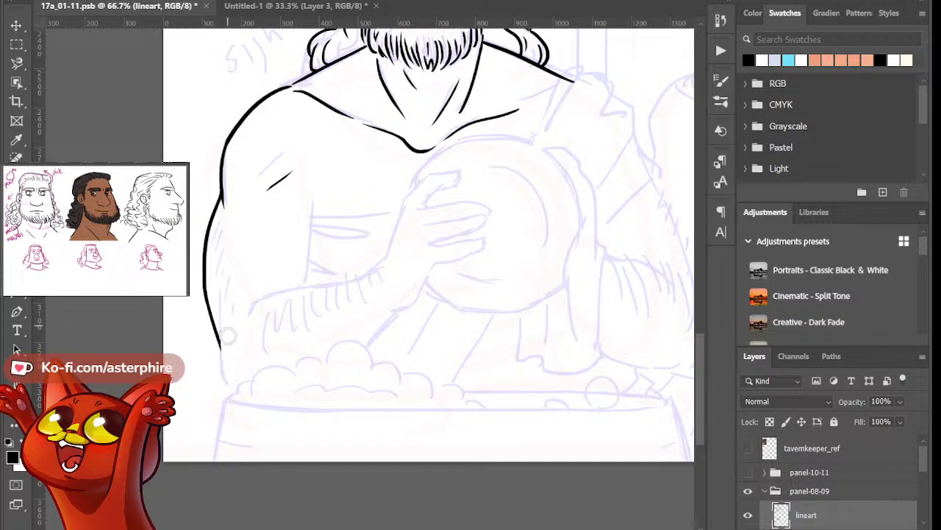
# Ink the lowest section of the left-hand arm's outer contour down to the rim of the tub, redrawing it until it fits
pyautogui.moveTo(221, 324); pyautogui.dragTo(243, 410)
pyautogui.hotkey('ctrl', 'z')
pyautogui.moveTo(220, 321); pyautogui.dragTo(243, 409)
pyautogui.hotkey('ctrl', 'z')
pyautogui.moveTo(222, 327); pyautogui.dragTo(244, 411)
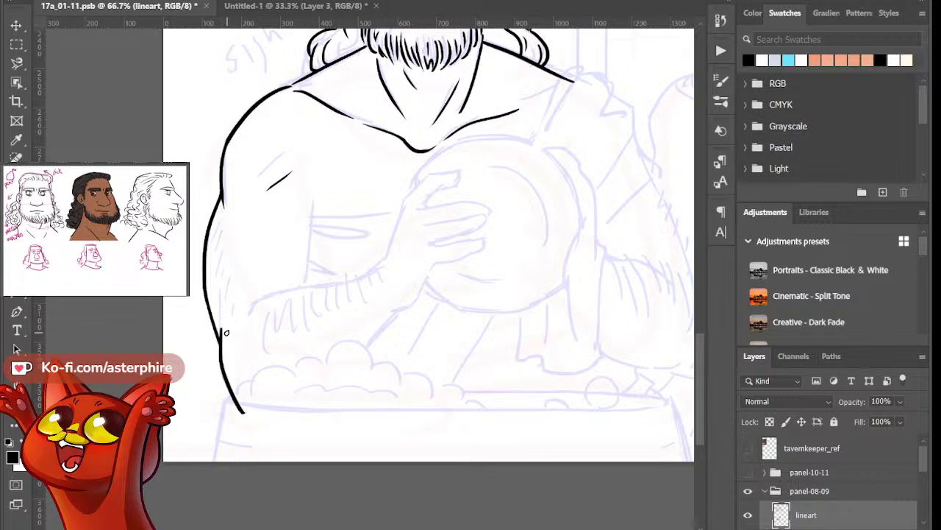
# Erase the overlaps and the overshoot at the tub rim on the outer arm contour, and add short hair strokes inside it
pyautogui.press('e')
pyautogui.moveTo(226, 328); pyautogui.dragTo(229, 342)
pyautogui.press('b')
pyautogui.press('e')
pyautogui.moveTo(220, 400)
pyautogui.mouseDown()
pyautogui.moveTo(257, 417)
pyautogui.moveTo(241, 399)
pyautogui.mouseUp()
pyautogui.press('b')
pyautogui.moveTo(224, 229); pyautogui.dragTo(222, 278)
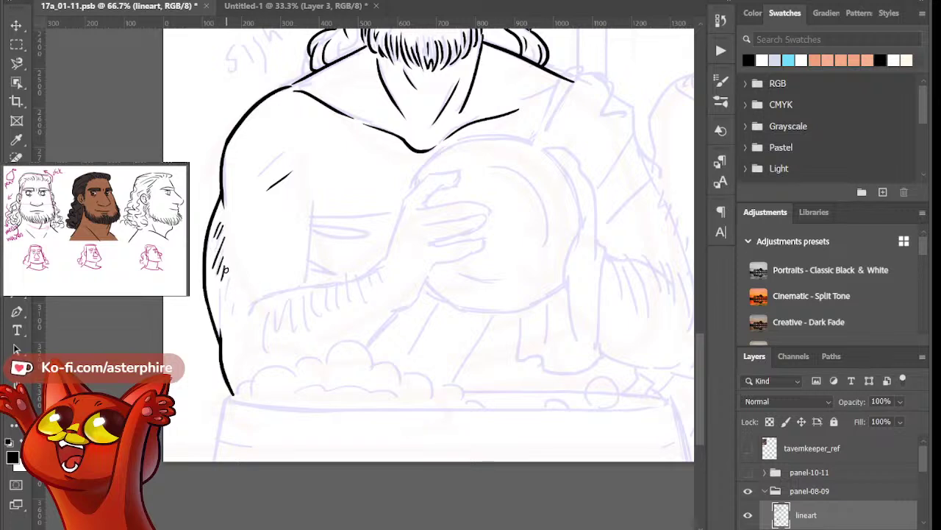
# Ink the inner contour of the left-hand upper arm from the armpit to the forearm and add a short crease at the elbow
pyautogui.press('e')
pyautogui.moveTo(314, 232)
pyautogui.mouseDown()
pyautogui.moveTo(306, 303)
pyautogui.moveTo(311, 290)
pyautogui.mouseUp()
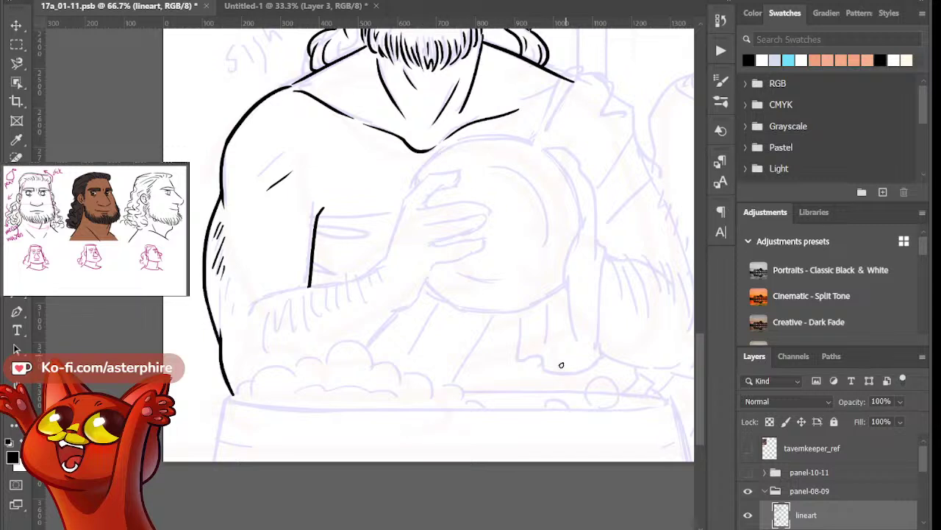
pyautogui.moveTo(436, 528); pyautogui.dragTo(450, 528)
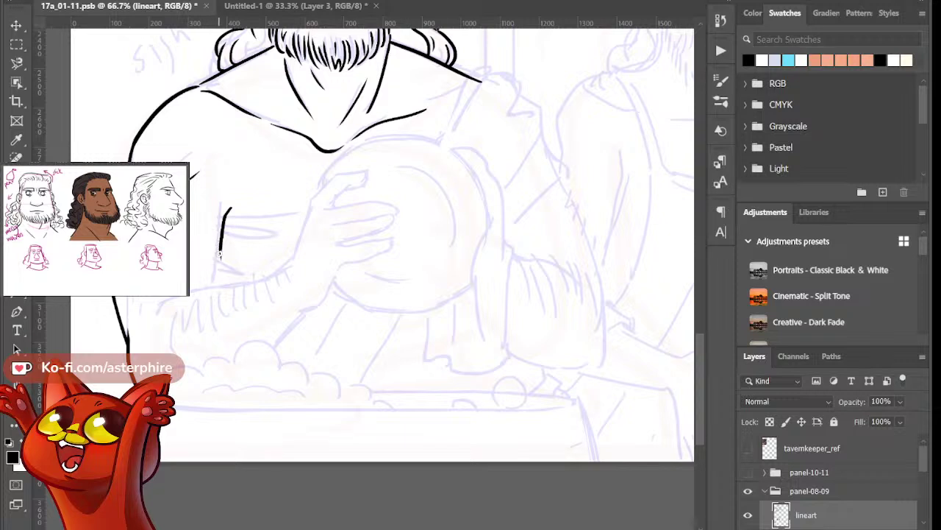
pyautogui.moveTo(223, 243); pyautogui.dragTo(214, 303)
pyautogui.hotkey('ctrl', 'z')
pyautogui.moveTo(222, 242); pyautogui.dragTo(215, 307)
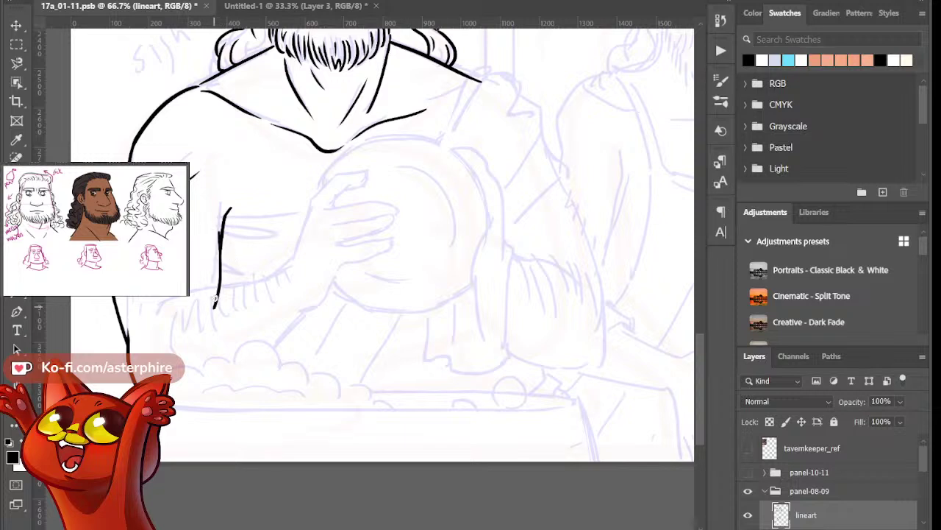
pyautogui.hotkey('ctrl', 'z')
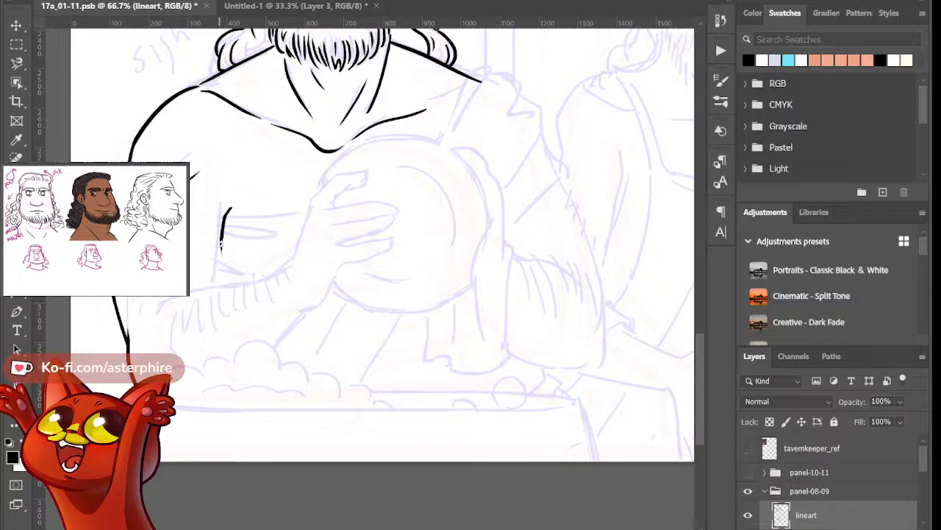
pyautogui.moveTo(223, 228); pyautogui.dragTo(211, 311)
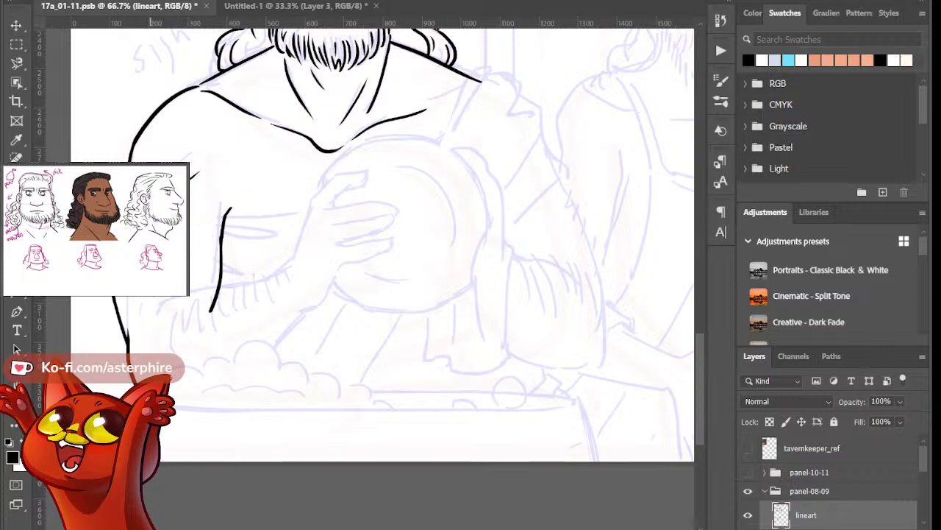
pyautogui.moveTo(147, 275); pyautogui.dragTo(153, 305)
pyautogui.moveTo(217, 312); pyautogui.dragTo(220, 302)
# Ink the upper edge of the bent forearm from the elbow crease across the inner arm line towards the wrist
pyautogui.press('b')
pyautogui.moveTo(155, 317); pyautogui.dragTo(219, 294)
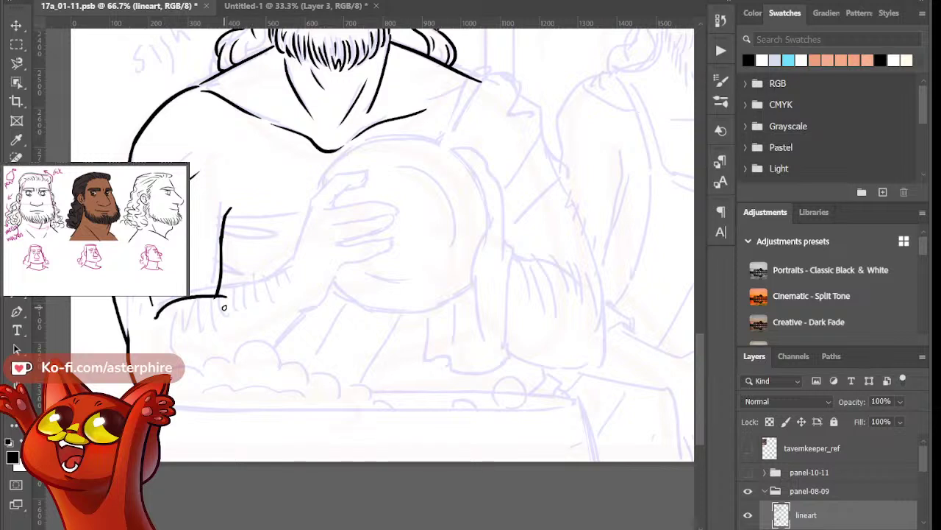
pyautogui.moveTo(170, 311); pyautogui.dragTo(241, 296)
pyautogui.moveTo(189, 295); pyautogui.dragTo(284, 273)
pyautogui.hotkey('ctrl', 'z')
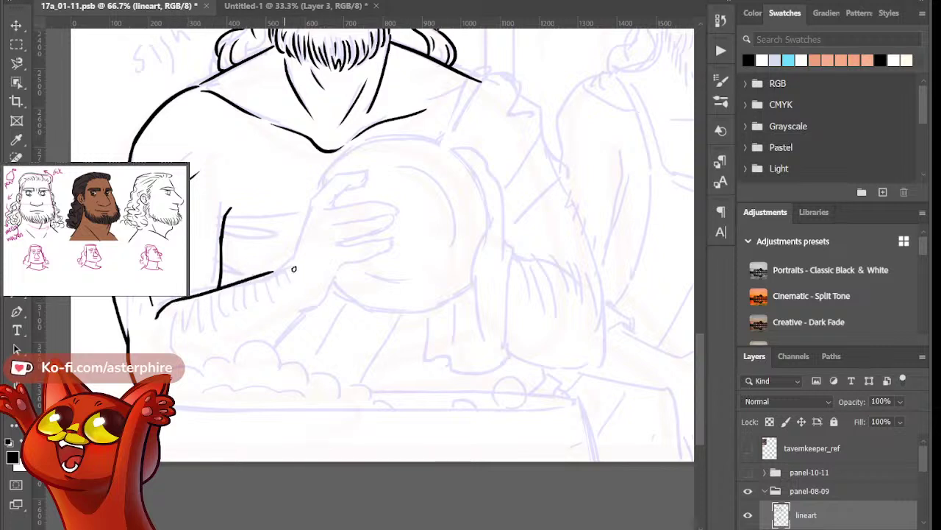
pyautogui.moveTo(168, 303); pyautogui.dragTo(286, 270)
pyautogui.hotkey('ctrl', 'z')
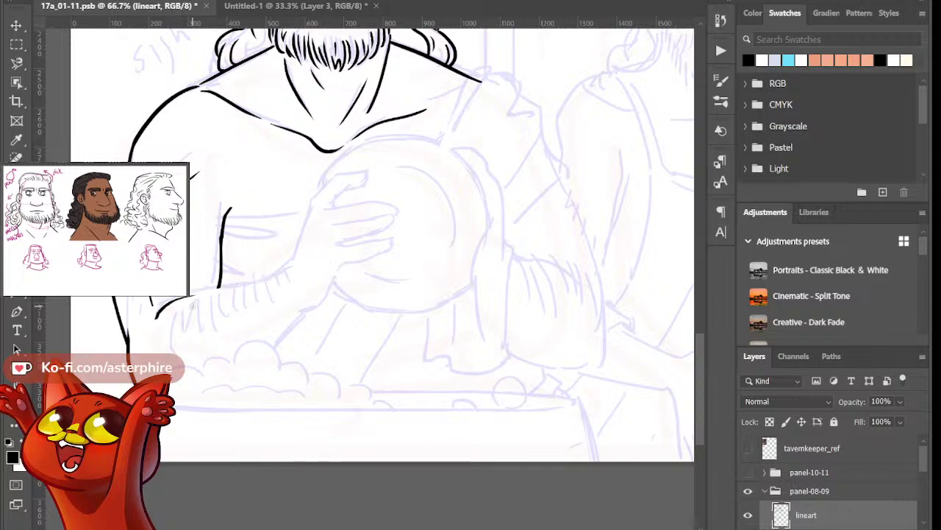
pyautogui.hotkey('ctrl', 'shift', 'z')
pyautogui.hotkey('ctrl', 'z')
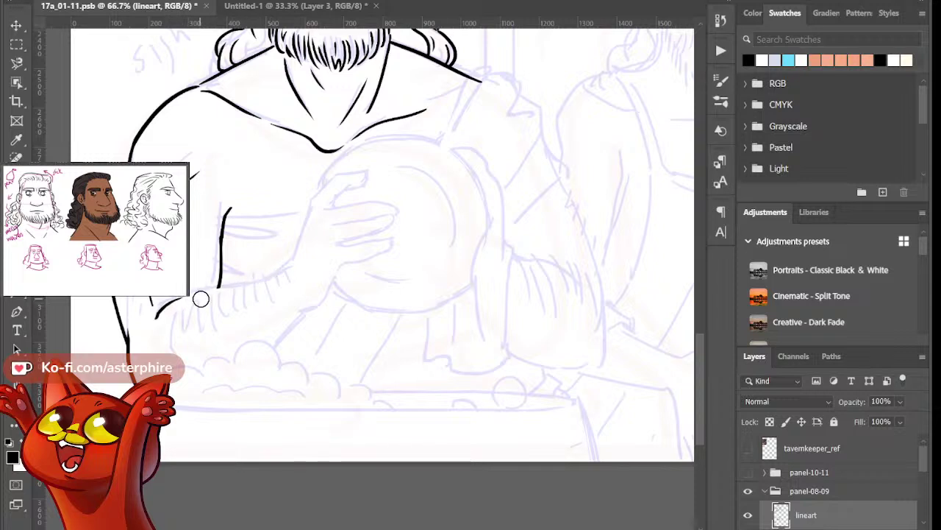
pyautogui.keyDown('shift'); pyautogui.click(303, 270); pyautogui.keyUp('shift')
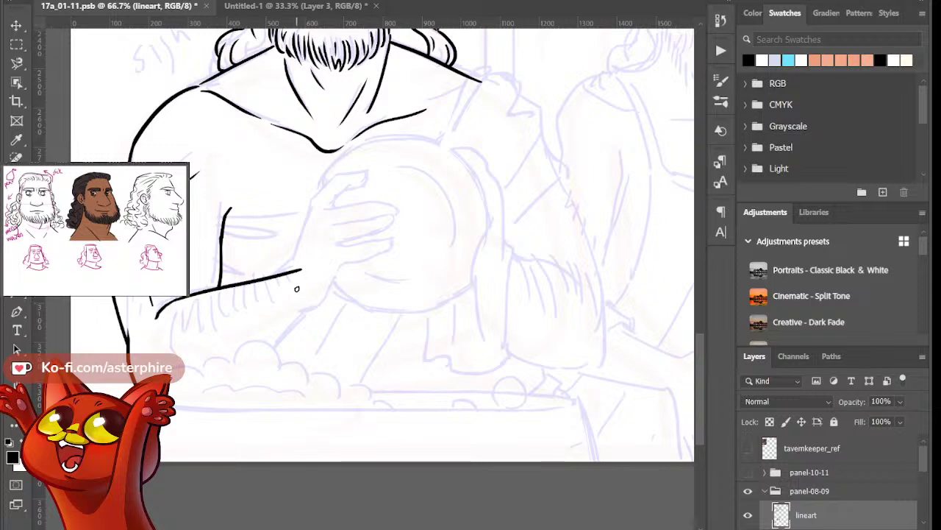
# Replace the far end of the forearm's upper edge with a curve bending up towards the wrist
pyautogui.press('e')
pyautogui.moveTo(298, 271)
pyautogui.mouseDown()
pyautogui.moveTo(259, 290)
pyautogui.moveTo(278, 279)
pyautogui.moveTo(266, 285)
pyautogui.moveTo(296, 252)
pyautogui.mouseUp()
pyautogui.press('b')
pyautogui.hotkey('ctrl', 'z')
pyautogui.moveTo(262, 279); pyautogui.dragTo(305, 251)
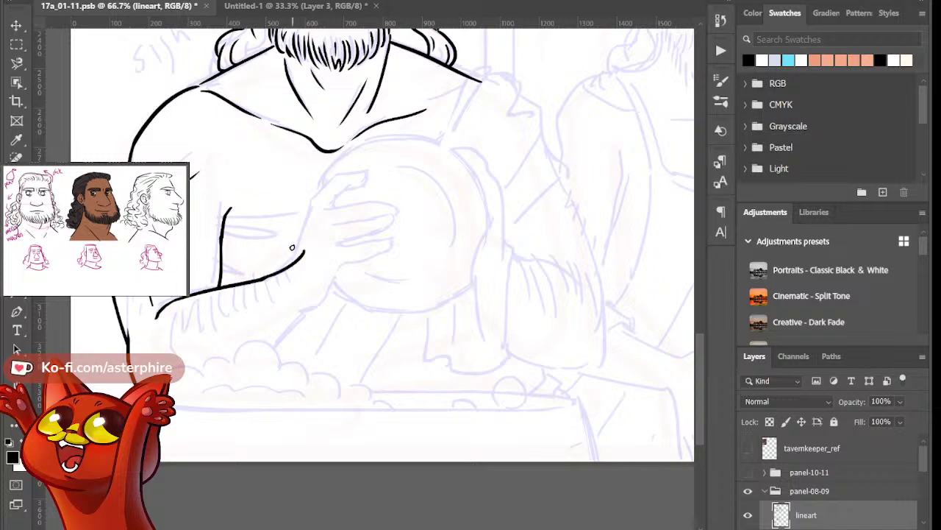
pyautogui.hotkey('ctrl', 'z')
pyautogui.moveTo(261, 279); pyautogui.dragTo(295, 247)
pyautogui.hotkey('ctrl', 'z')
pyautogui.moveTo(264, 278); pyautogui.dragTo(300, 247)
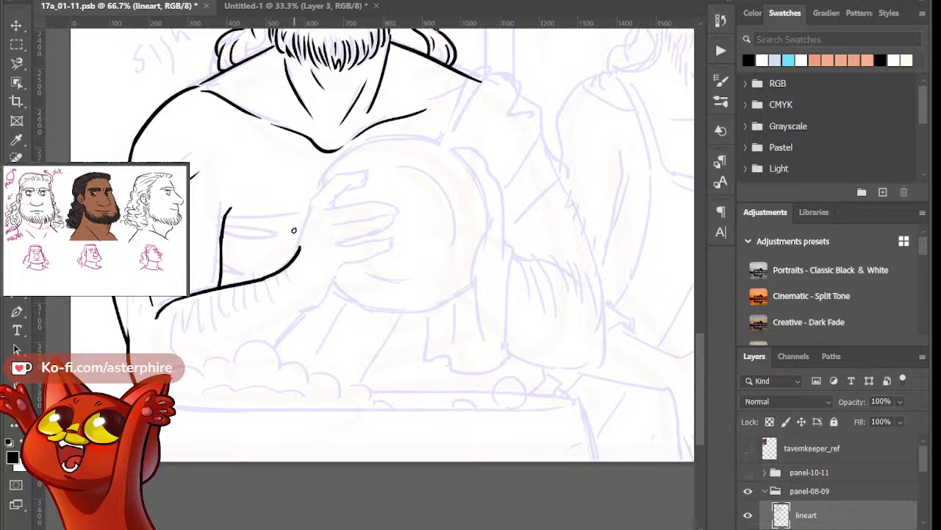
pyautogui.hotkey('ctrl', 'z')
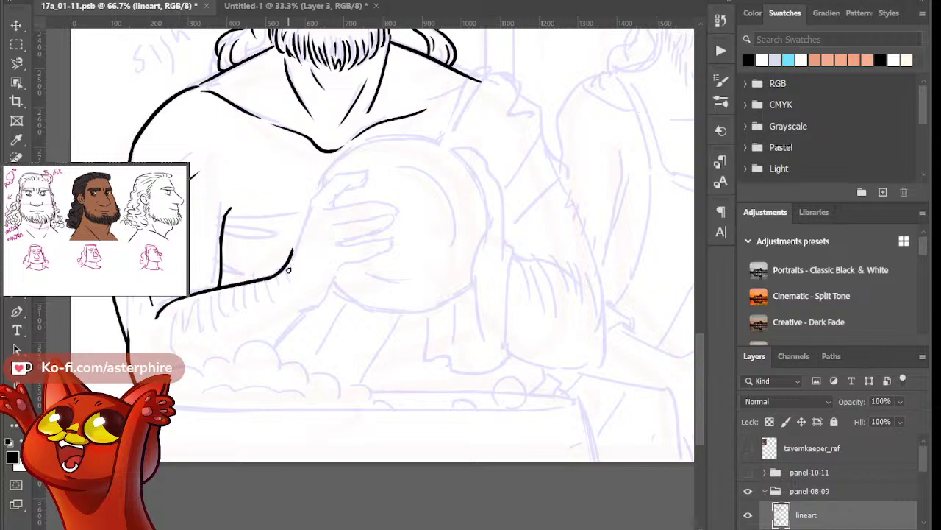
pyautogui.hotkey('ctrl', 'z')
pyautogui.moveTo(261, 279); pyautogui.dragTo(295, 244)
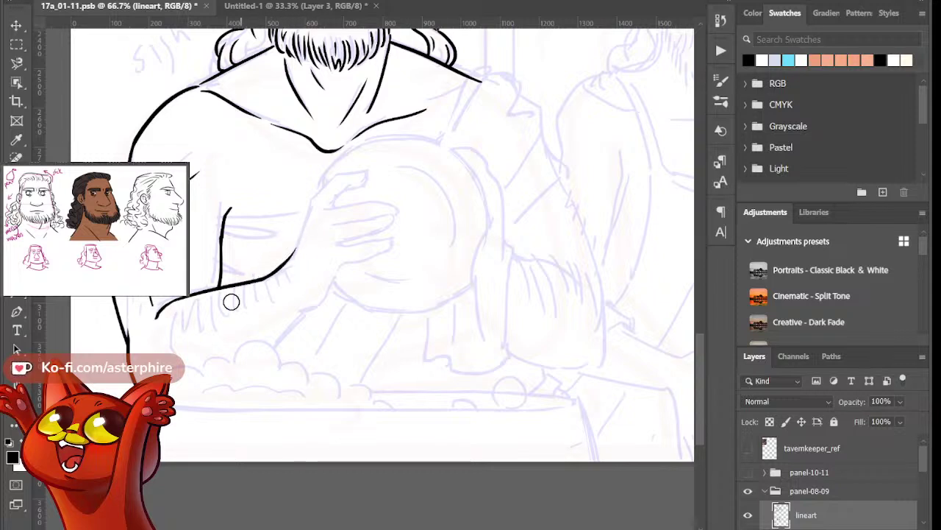
# Add short slanted hair strokes along the forearm's upper edge from the elbow towards the wrist, redoing the misplaced ones
pyautogui.moveTo(183, 300); pyautogui.dragTo(178, 332)
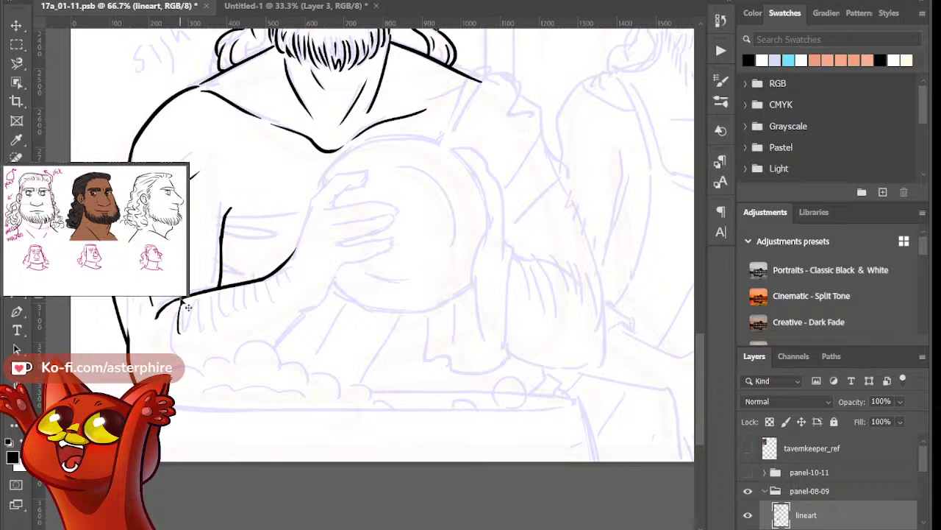
pyautogui.hotkey('ctrl', 'z')
pyautogui.moveTo(183, 299); pyautogui.dragTo(172, 329)
pyautogui.moveTo(196, 296); pyautogui.dragTo(191, 323)
pyautogui.hotkey('ctrl', 'z')
pyautogui.moveTo(203, 307)
pyautogui.mouseDown()
pyautogui.moveTo(213, 305)
pyautogui.moveTo(187, 324)
pyautogui.mouseUp()
pyautogui.hotkey('ctrl', 'z')
pyautogui.hotkey('ctrl', 'z')
pyautogui.hotkey('ctrl', 'z')
pyautogui.hotkey('ctrl', 'z')
pyautogui.moveTo(199, 291); pyautogui.dragTo(188, 326)
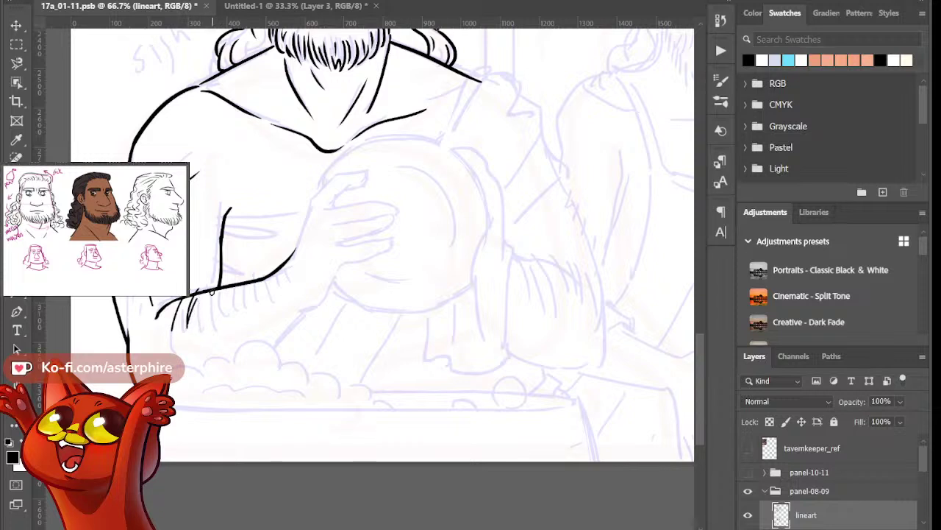
pyautogui.moveTo(211, 283); pyautogui.dragTo(214, 334)
pyautogui.hotkey('ctrl', 'z')
pyautogui.moveTo(207, 293); pyautogui.dragTo(206, 325)
pyautogui.hotkey('ctrl', 'z')
pyautogui.moveTo(211, 286); pyautogui.dragTo(207, 305)
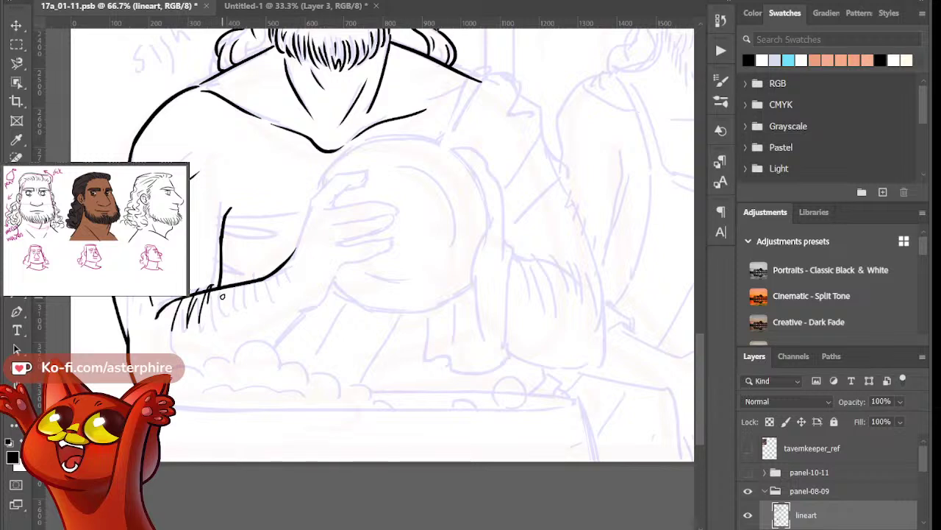
pyautogui.moveTo(251, 277); pyautogui.dragTo(257, 299)
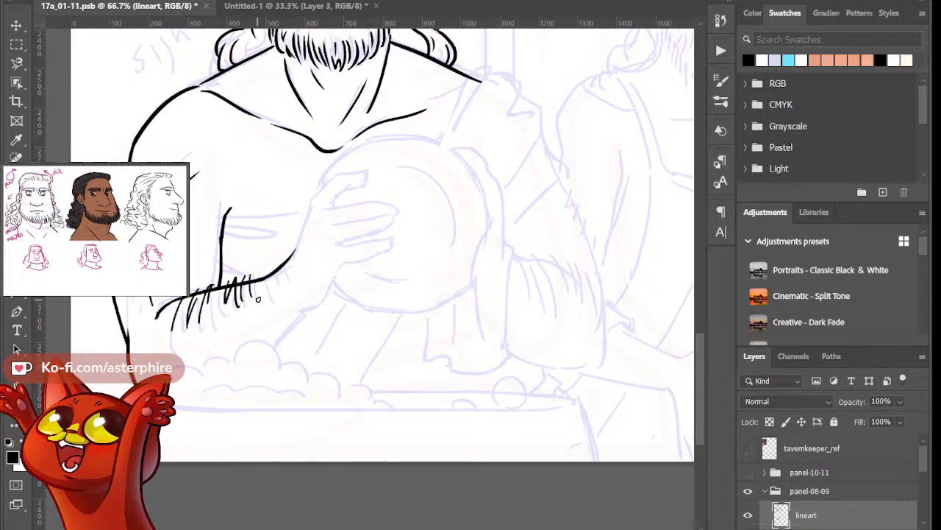
# Ink the line from the wrist up the back of the hand and outline the uppermost finger resting on the round object
pyautogui.moveTo(290, 259); pyautogui.dragTo(306, 218)
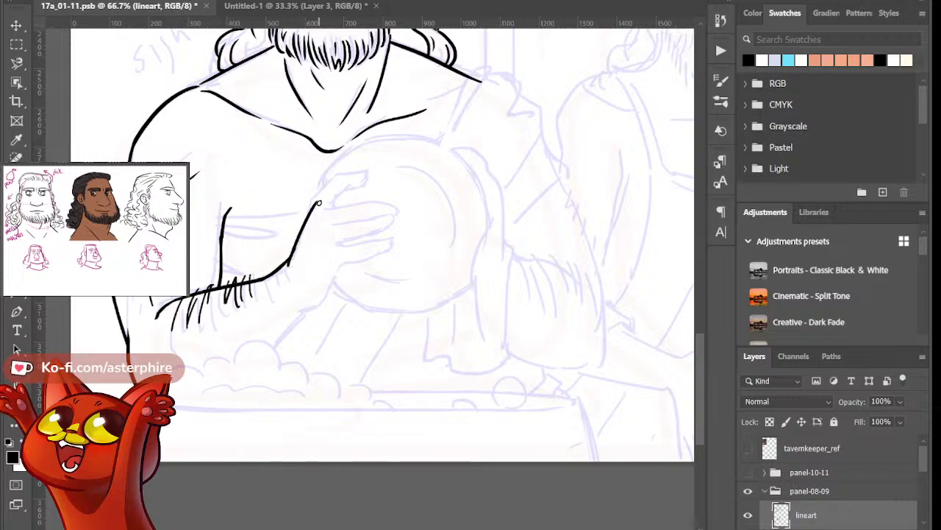
pyautogui.press('b')
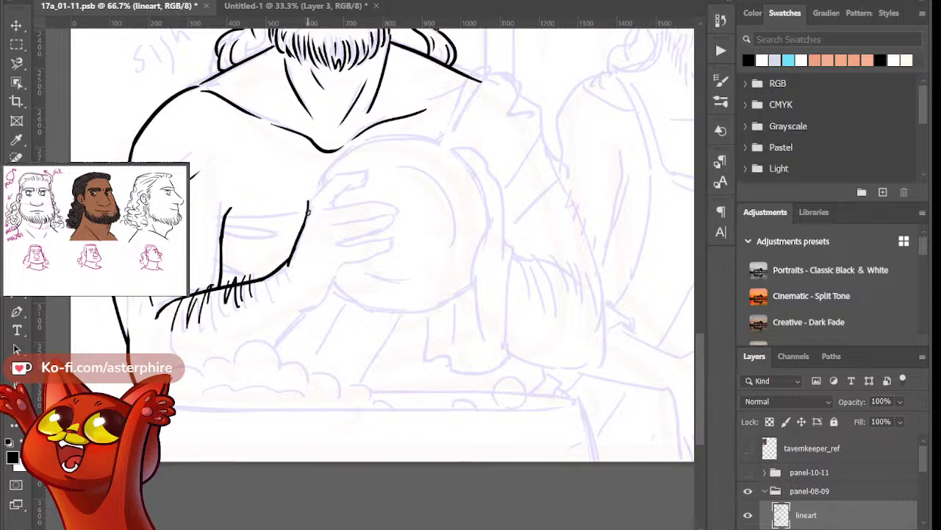
pyautogui.moveTo(307, 203)
pyautogui.mouseDown()
pyautogui.moveTo(347, 169)
pyautogui.moveTo(380, 173)
pyautogui.moveTo(351, 190)
pyautogui.mouseUp()
pyautogui.press('e')
pyautogui.press('b')
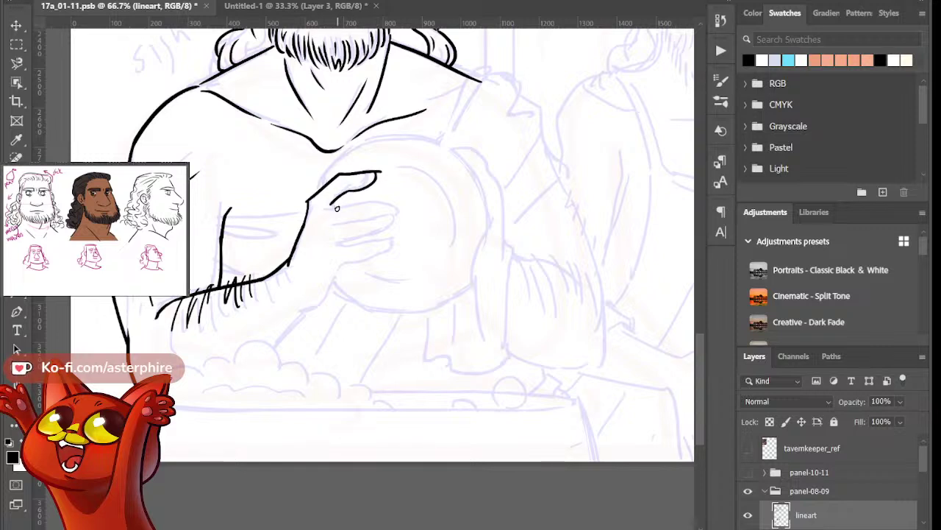
# Clean up the tip of the uppermost finger with the eraser and add short hair strokes along the wrist
pyautogui.press('e')
pyautogui.moveTo(382, 165); pyautogui.dragTo(385, 171)
pyautogui.press('b')
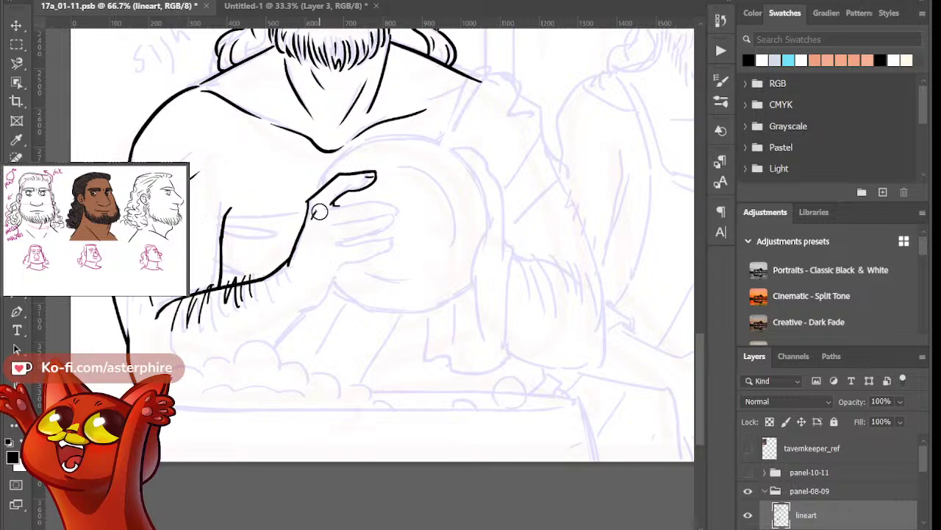
pyautogui.moveTo(320, 220)
pyautogui.mouseDown()
pyautogui.moveTo(322, 212)
pyautogui.moveTo(295, 261)
pyautogui.mouseUp()
pyautogui.press('b')
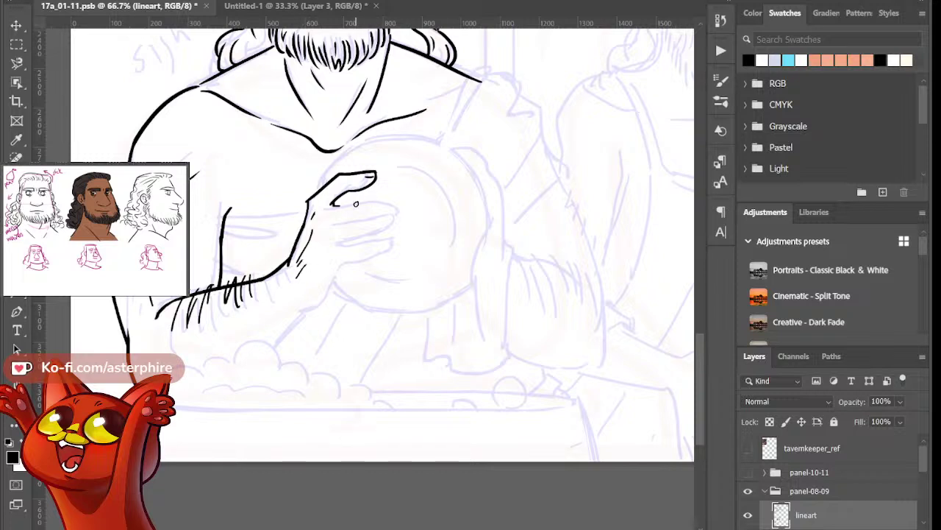
# Ink the top edge and rounded tip of the second finger, redrawing the stroke to follow the sketch
pyautogui.moveTo(330, 206)
pyautogui.mouseDown()
pyautogui.moveTo(368, 195)
pyautogui.moveTo(406, 209)
pyautogui.moveTo(403, 217)
pyautogui.moveTo(411, 210)
pyautogui.mouseUp()
pyautogui.hotkey('ctrl', 'z')
pyautogui.hotkey('ctrl', 'z')
pyautogui.press('e')
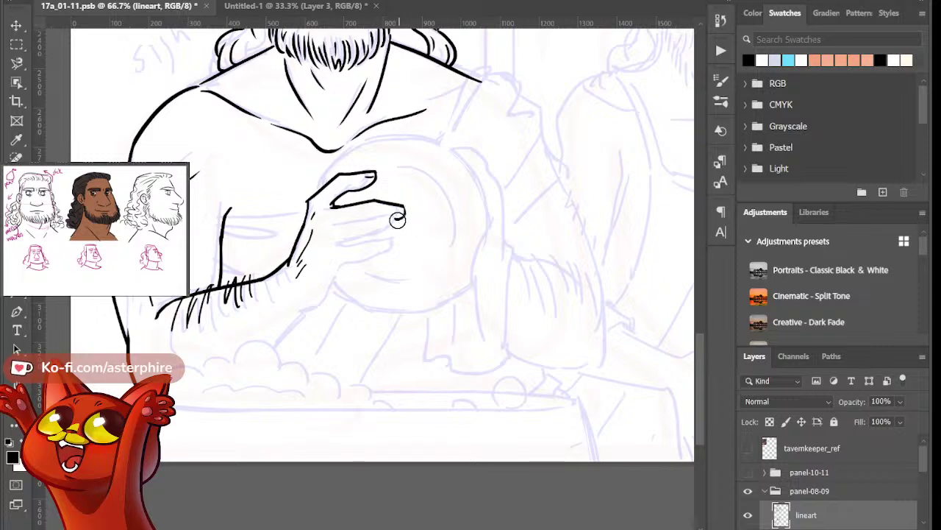
pyautogui.press('b')
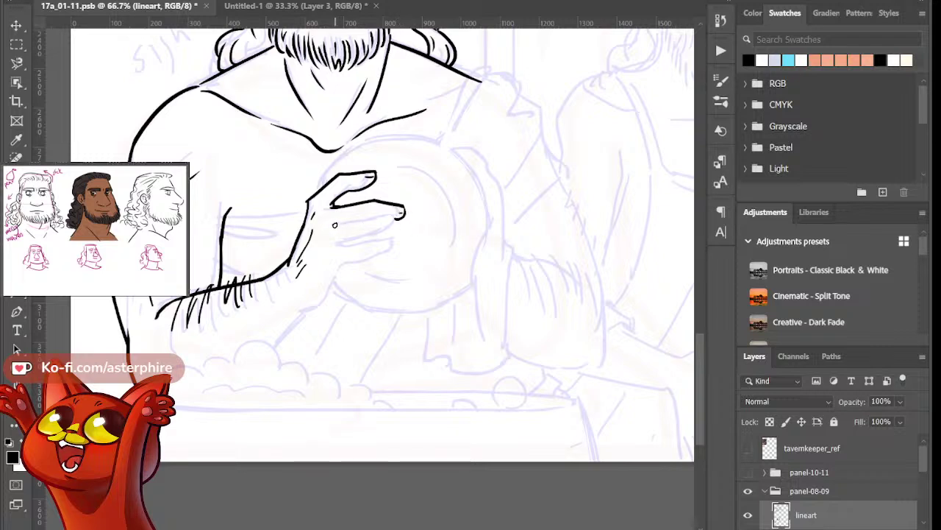
# Ink the second finger's lower edge and the rounded tip of the third finger, redoing the strokes that miss the sketch
pyautogui.moveTo(335, 225); pyautogui.dragTo(412, 226)
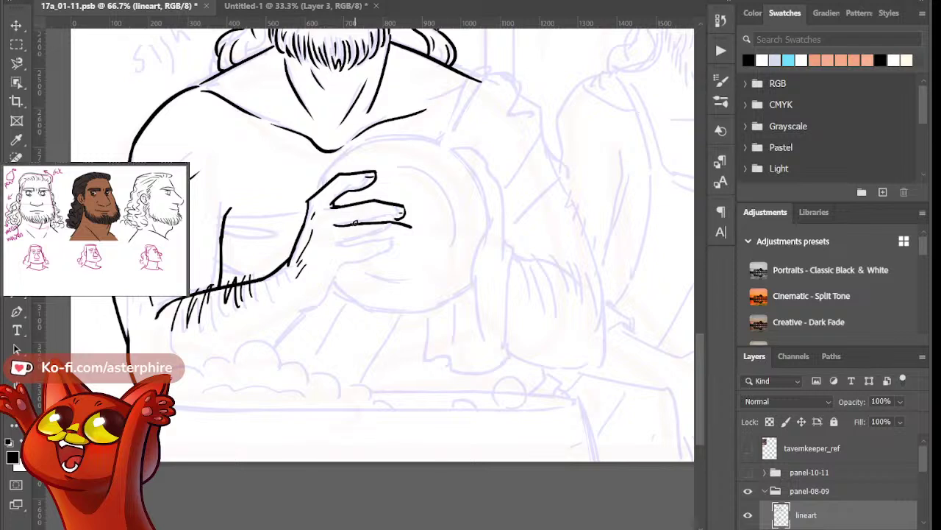
pyautogui.hotkey('ctrl', 'z')
pyautogui.hotkey('ctrl', 'z')
pyautogui.moveTo(373, 220)
pyautogui.mouseDown()
pyautogui.moveTo(401, 219)
pyautogui.moveTo(394, 222)
pyautogui.mouseUp()
pyautogui.hotkey('ctrl', 'z')
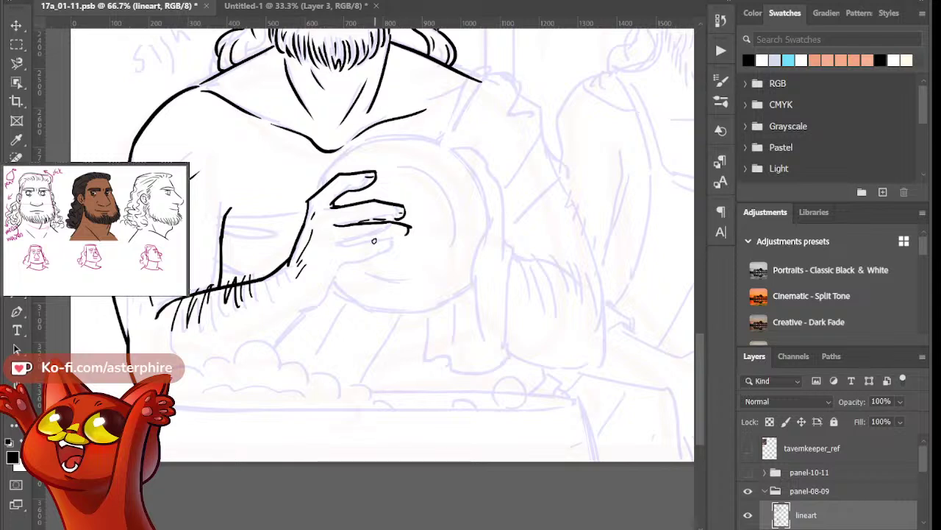
# Ink the third finger's underside and outline the little finger below it, redrawing the lower stroke
pyautogui.moveTo(346, 245); pyautogui.dragTo(415, 235)
pyautogui.press('e')
pyautogui.press('b')
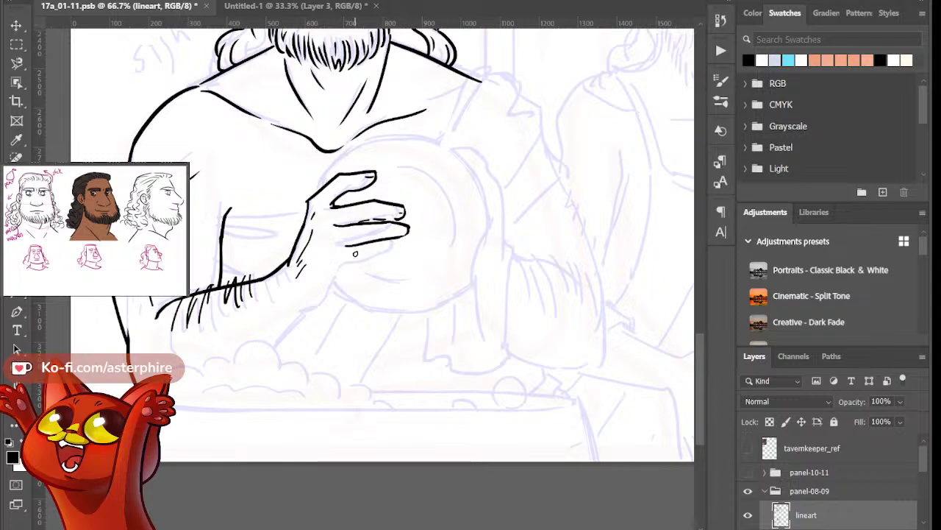
pyautogui.moveTo(349, 247); pyautogui.dragTo(401, 242)
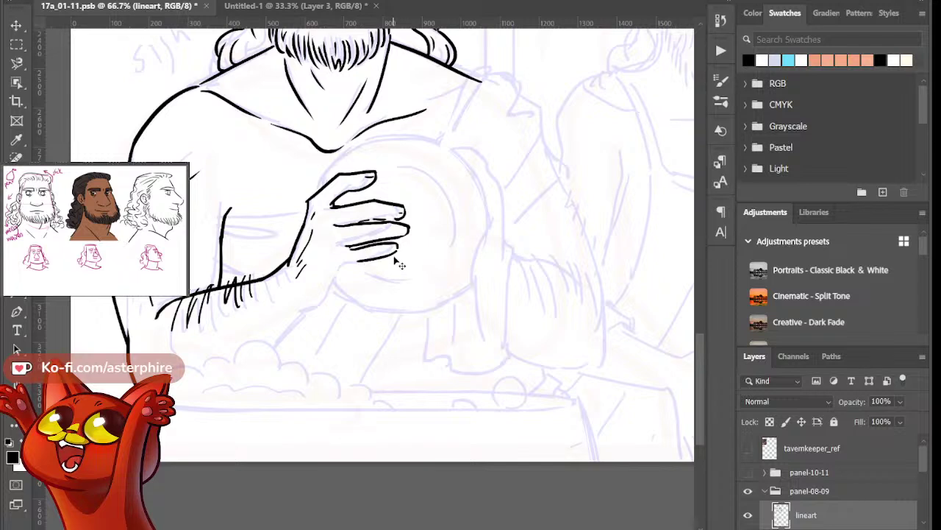
pyautogui.hotkey('ctrl', 'z')
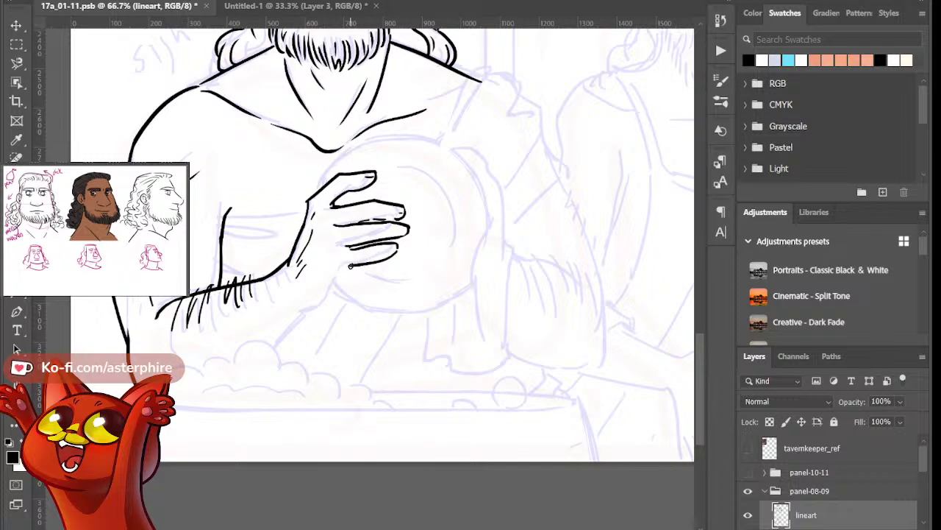
# Ink the heel of the hand and lower edge of the forearm, and add the chest and stomach lines framed by the arm
pyautogui.moveTo(337, 277); pyautogui.dragTo(264, 369)
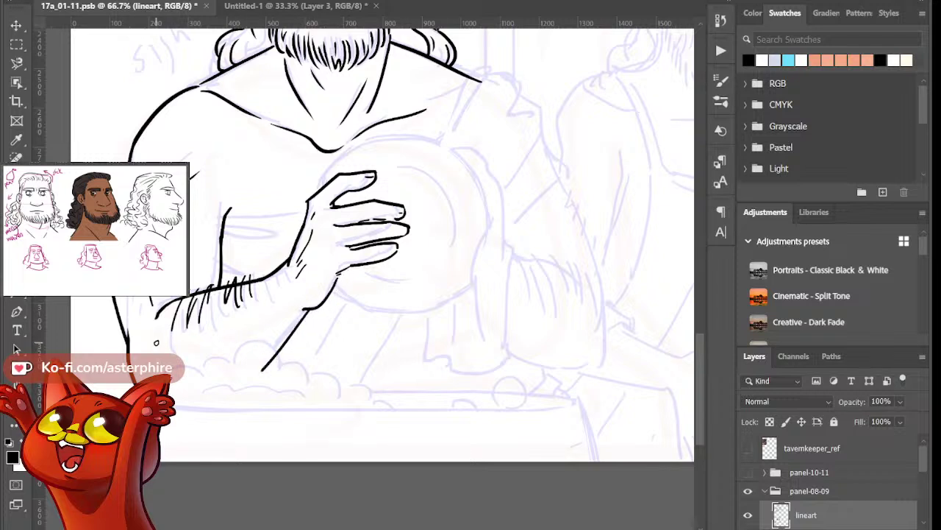
pyautogui.moveTo(168, 338); pyautogui.dragTo(171, 367)
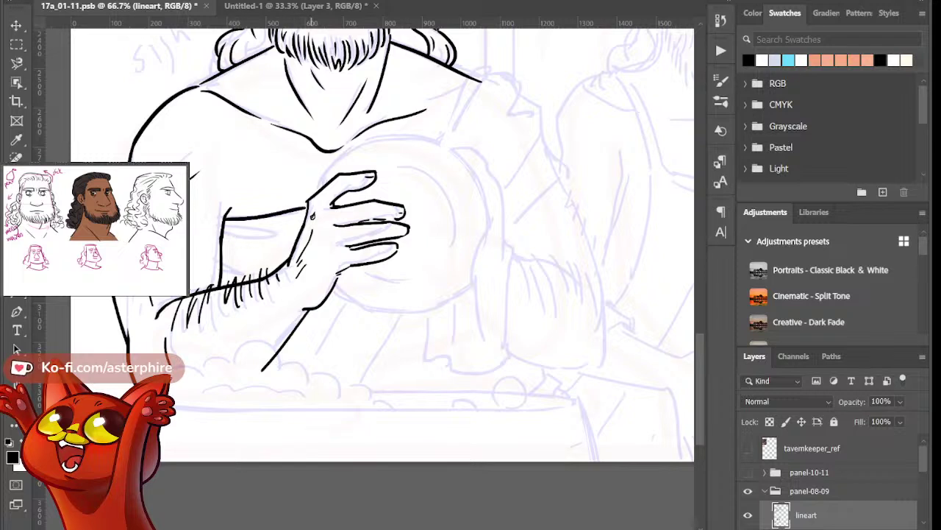
pyautogui.moveTo(227, 220); pyautogui.dragTo(309, 218)
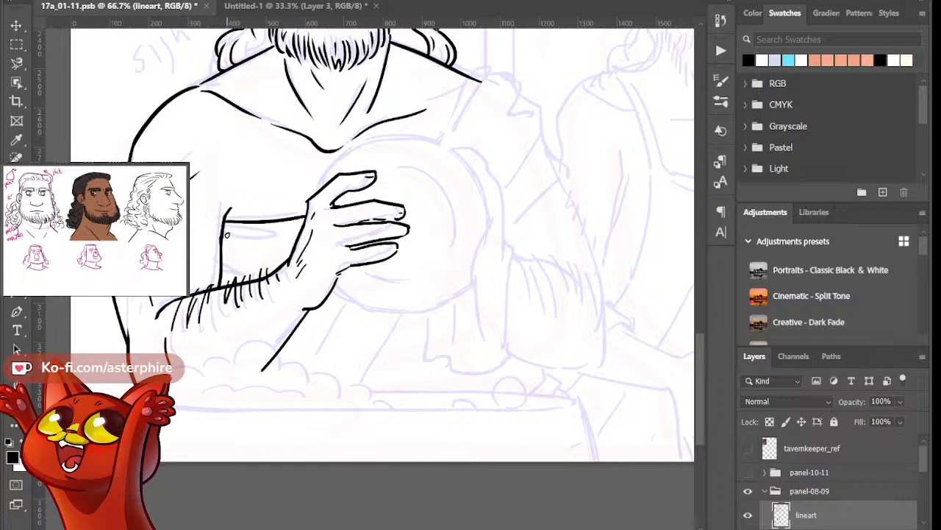
pyautogui.moveTo(257, 239); pyautogui.dragTo(278, 238)
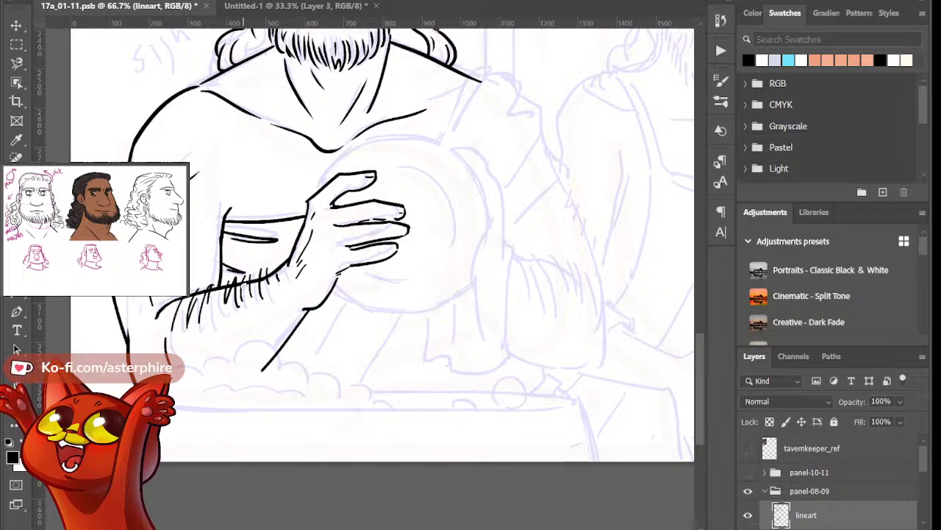
pyautogui.hotkey('ctrl', '-')
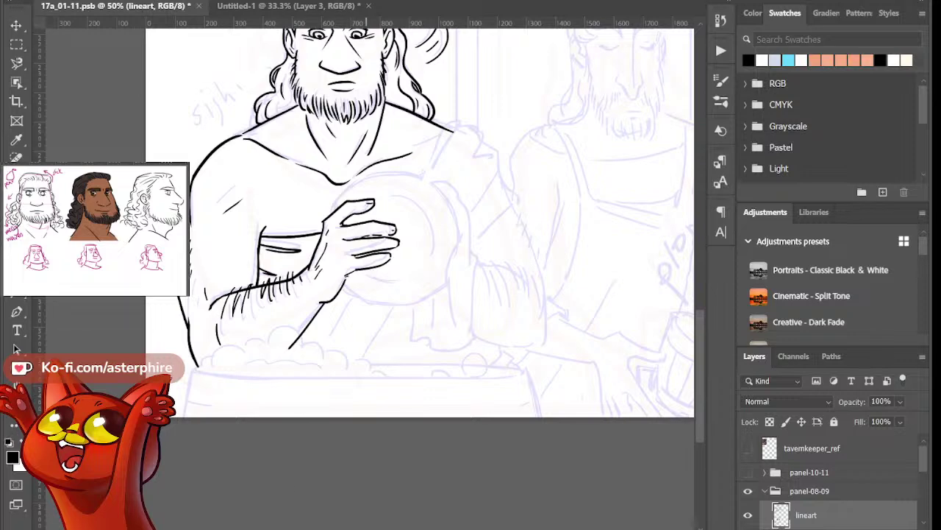
pyautogui.moveTo(366, 258); pyautogui.dragTo(290, 265)
pyautogui.hotkey('ctrl', '+')
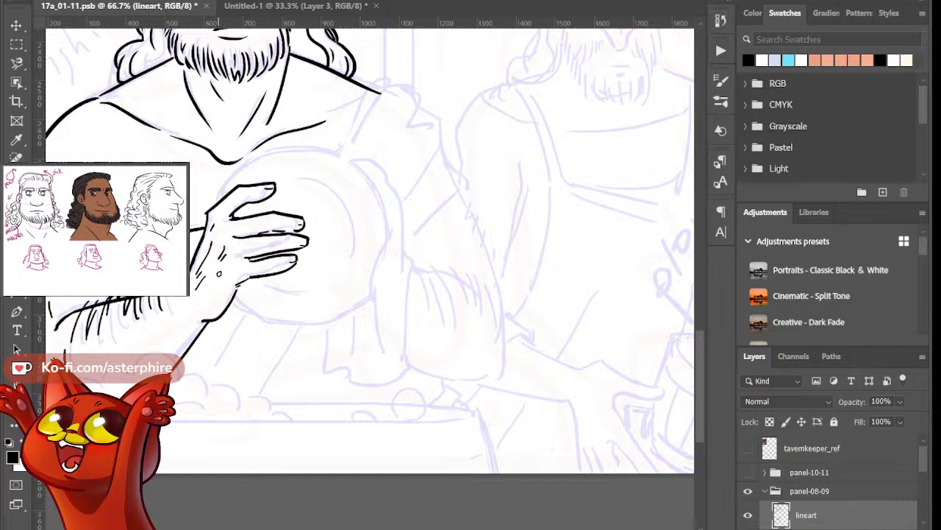
pyautogui.press('e')
pyautogui.press('[')
pyautogui.press('[')
pyautogui.press('[')
pyautogui.moveTo(225, 187); pyautogui.dragTo(361, 184)
pyautogui.hotkey('ctrl', 'z')
pyautogui.moveTo(220, 192)
pyautogui.mouseDown()
pyautogui.moveTo(287, 146)
pyautogui.moveTo(343, 156)
pyautogui.moveTo(326, 157)
pyautogui.moveTo(330, 166)
pyautogui.mouseUp()
pyautogui.hotkey('ctrl', 'z')
pyautogui.hotkey('ctrl', 'z')
pyautogui.moveTo(217, 201); pyautogui.dragTo(331, 172)
pyautogui.hotkey('ctrl', 'z')
# Draw a black-outlined circle with the Ellipse tool for the round object and move it onto the sketched outline
pyautogui.moveTo(197, 157); pyautogui.dragTo(388, 348)
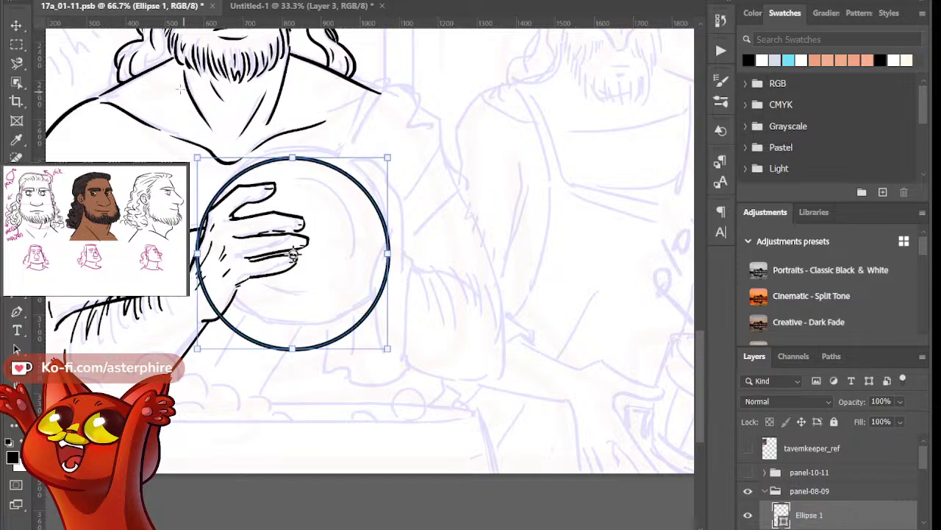
pyautogui.press('v')
pyautogui.moveTo(387, 268); pyautogui.dragTo(393, 259)
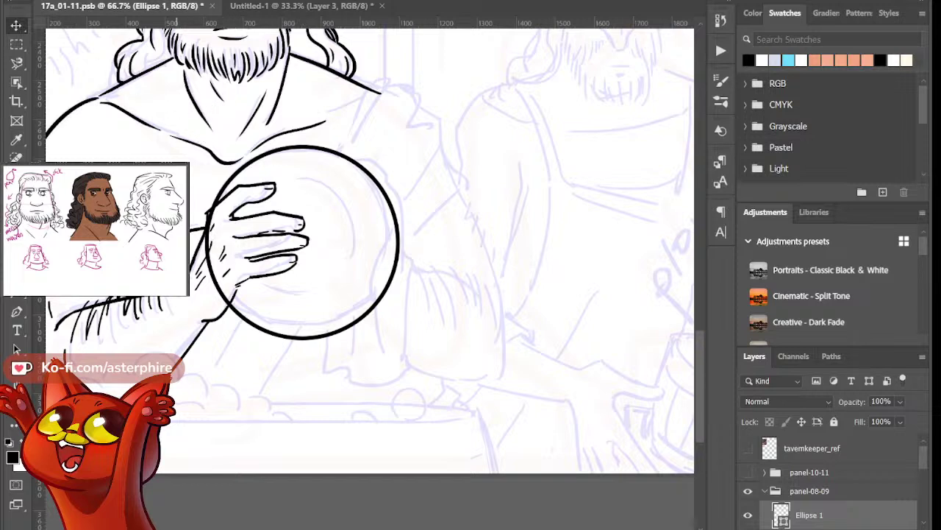
# Scale the circle down slightly so it fits the sketched round object between the hands
pyautogui.hotkey('ctrl', 't')
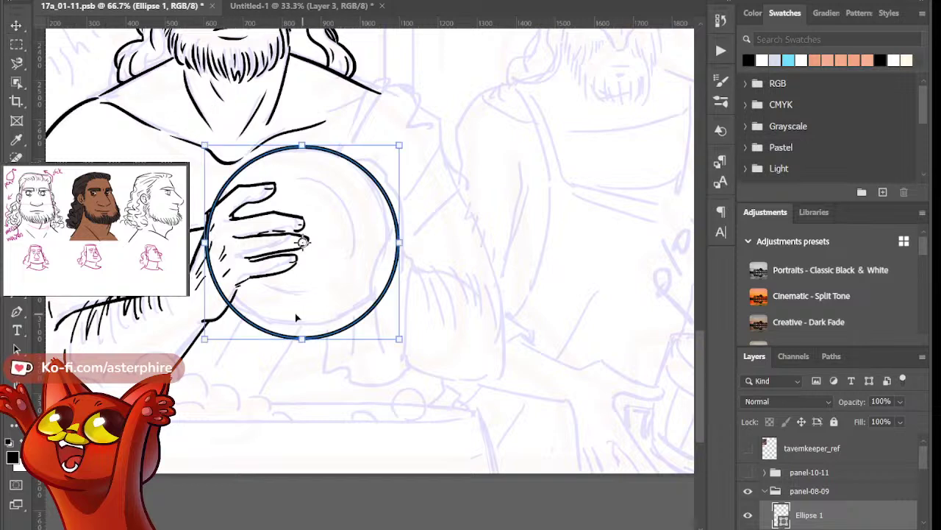
pyautogui.moveTo(403, 342); pyautogui.dragTo(397, 335)
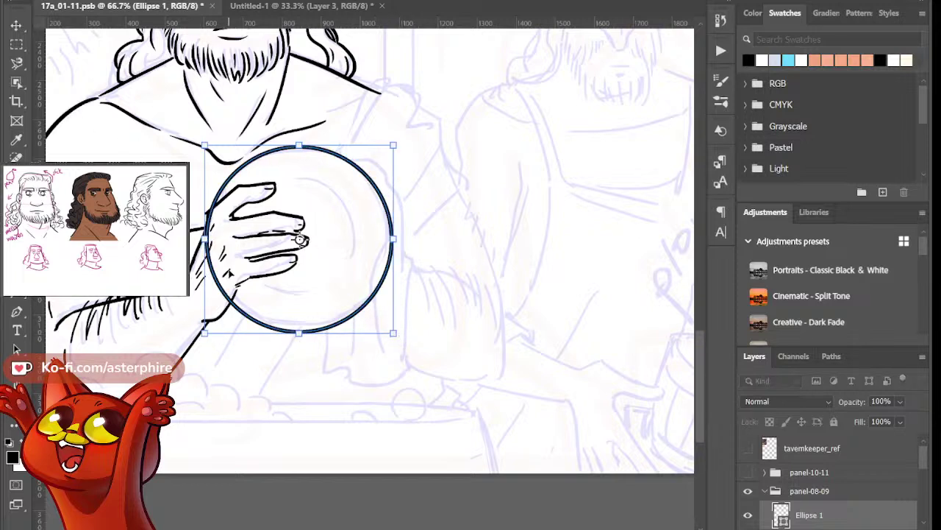
pyautogui.moveTo(204, 145)
pyautogui.mouseDown()
pyautogui.moveTo(211, 150)
pyautogui.moveTo(205, 145)
pyautogui.mouseUp()
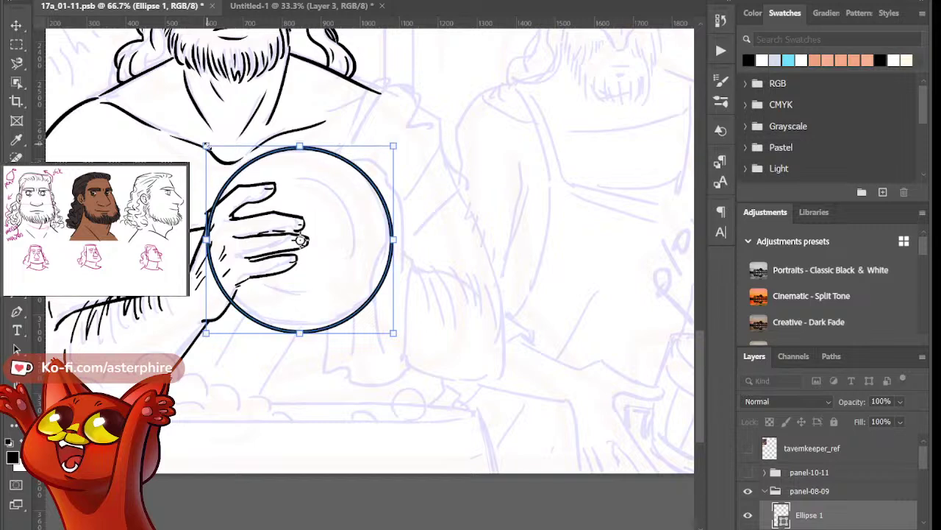
pyautogui.moveTo(399, 338); pyautogui.dragTo(394, 332)
pyautogui.press('v')
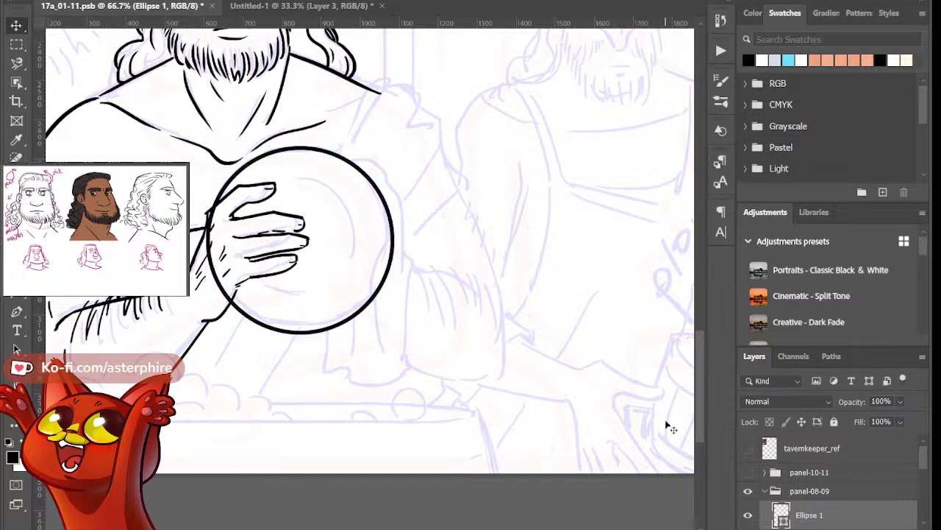
# Rasterize the circle and erase its outline where it crosses the inked hand and where the other hand grips it
pyautogui.click(427, 197)
pyautogui.moveTo(208, 229)
pyautogui.mouseDown()
pyautogui.moveTo(223, 210)
pyautogui.moveTo(211, 231)
pyautogui.moveTo(216, 250)
pyautogui.moveTo(206, 224)
pyautogui.moveTo(205, 233)
pyautogui.moveTo(228, 285)
pyautogui.mouseUp()
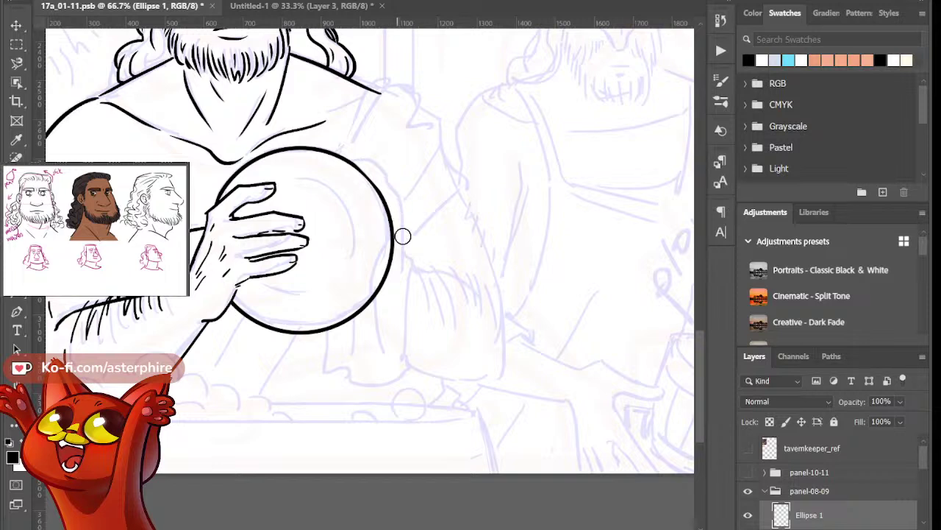
pyautogui.moveTo(395, 232); pyautogui.dragTo(389, 261)
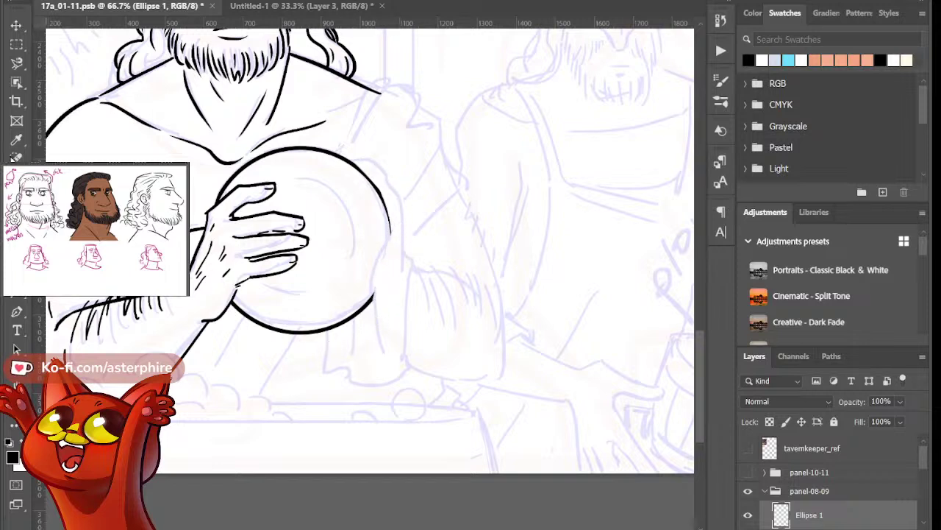
# Ink the curved inner lines on the round object and add small bubbles near its lower rim
pyautogui.moveTo(303, 177)
pyautogui.mouseDown()
pyautogui.moveTo(356, 200)
pyautogui.moveTo(368, 244)
pyautogui.mouseUp()
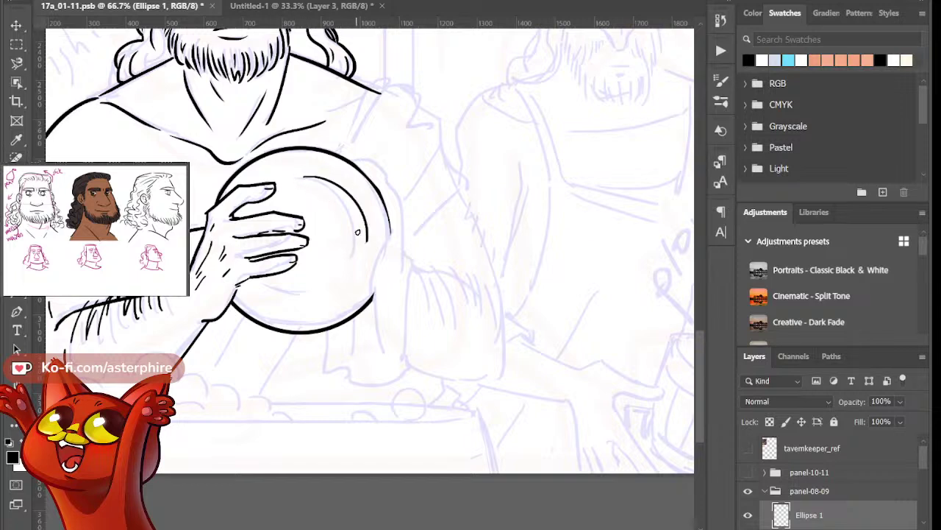
pyautogui.hotkey('ctrl', 'z')
pyautogui.moveTo(307, 178); pyautogui.dragTo(354, 234)
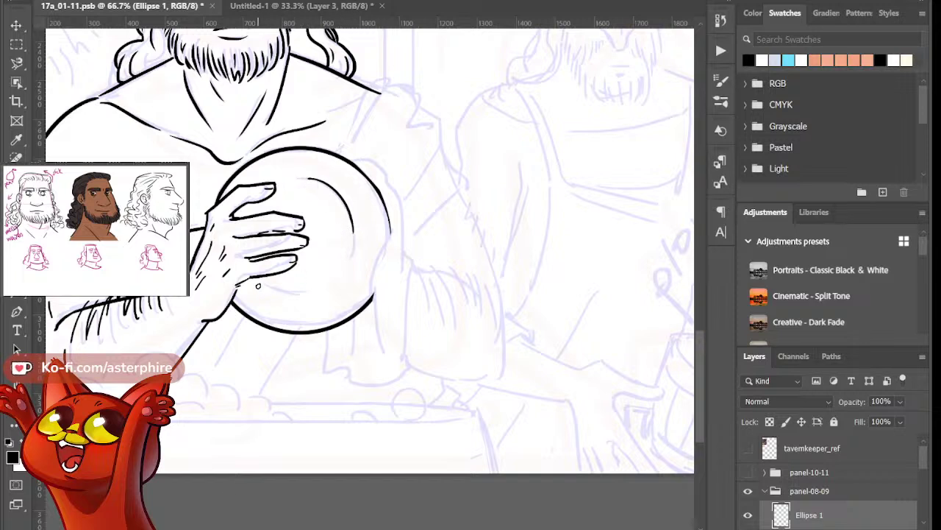
pyautogui.moveTo(259, 286); pyautogui.dragTo(308, 297)
pyautogui.hotkey('ctrl', 'z')
pyautogui.moveTo(350, 258); pyautogui.dragTo(332, 287)
# Ink short drips and a small droplet below the round object, redoing the overly long strokes
pyautogui.moveTo(297, 339); pyautogui.dragTo(302, 386)
pyautogui.hotkey('ctrl', 'z')
pyautogui.moveTo(306, 338); pyautogui.dragTo(303, 385)
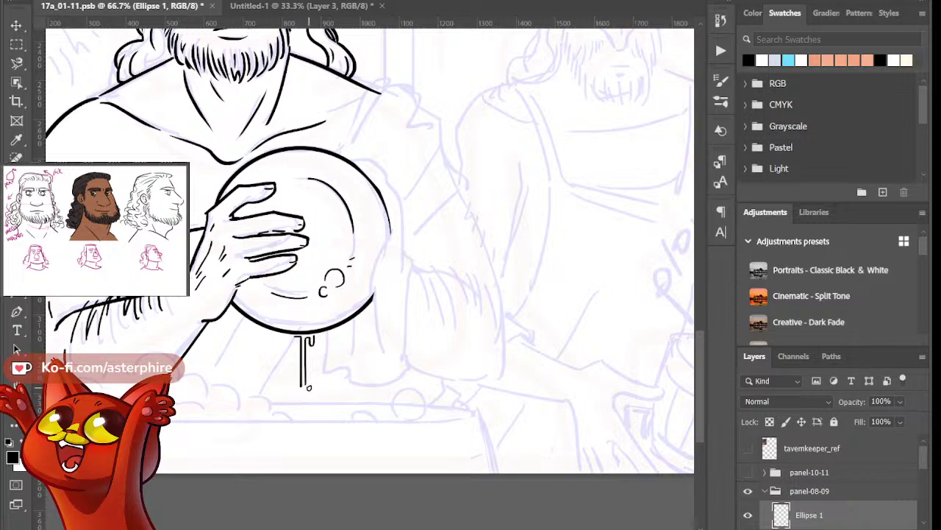
pyautogui.hotkey('ctrl', 'z')
pyautogui.hotkey('ctrl', 'z')
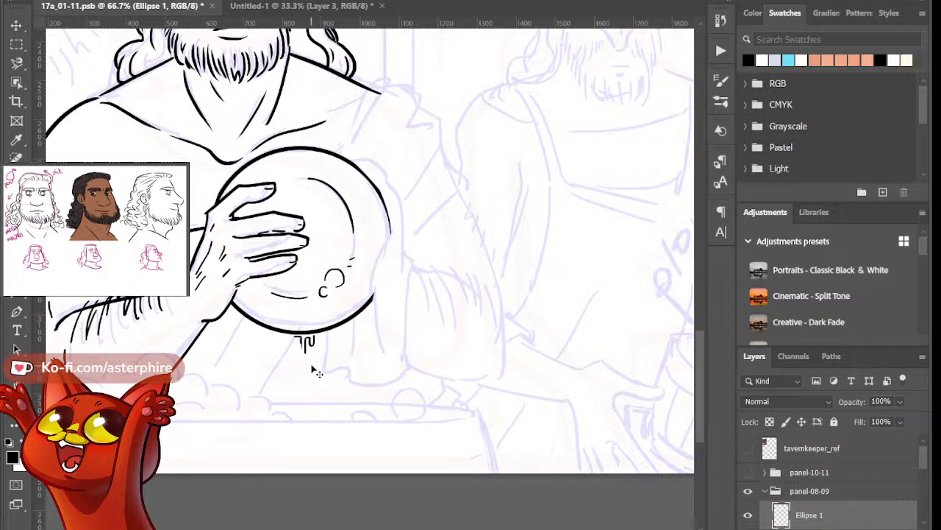
pyautogui.hotkey('ctrl', 'z')
# Ink the other hand's fingertips over the round object's rim and the back of the hand down to the wrist
pyautogui.moveTo(353, 161); pyautogui.dragTo(402, 210)
pyautogui.hotkey('ctrl', 'z')
pyautogui.moveTo(353, 160); pyautogui.dragTo(389, 170)
pyautogui.hotkey('ctrl', 'z')
pyautogui.moveTo(369, 158)
pyautogui.mouseDown()
pyautogui.moveTo(395, 181)
pyautogui.moveTo(412, 221)
pyautogui.mouseUp()
pyautogui.hotkey('ctrl', 'z')
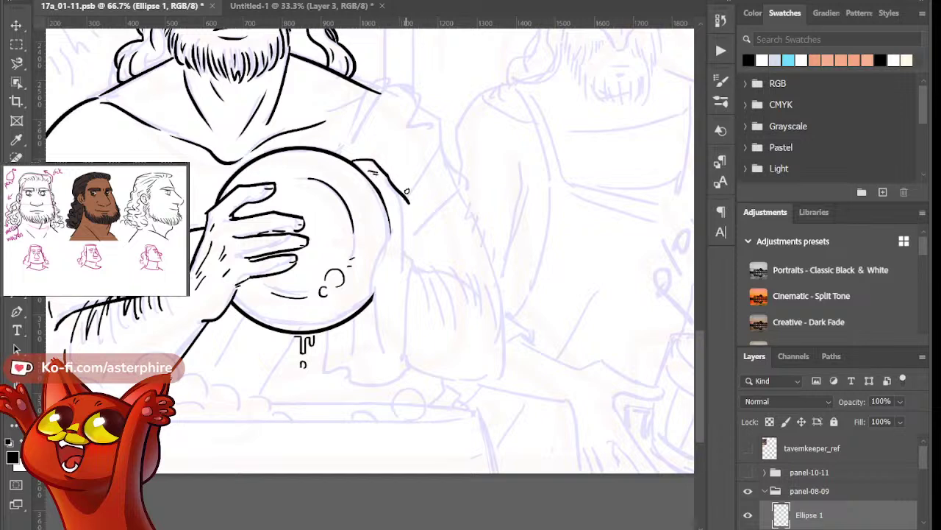
pyautogui.moveTo(408, 204); pyautogui.dragTo(409, 274)
pyautogui.press('b')
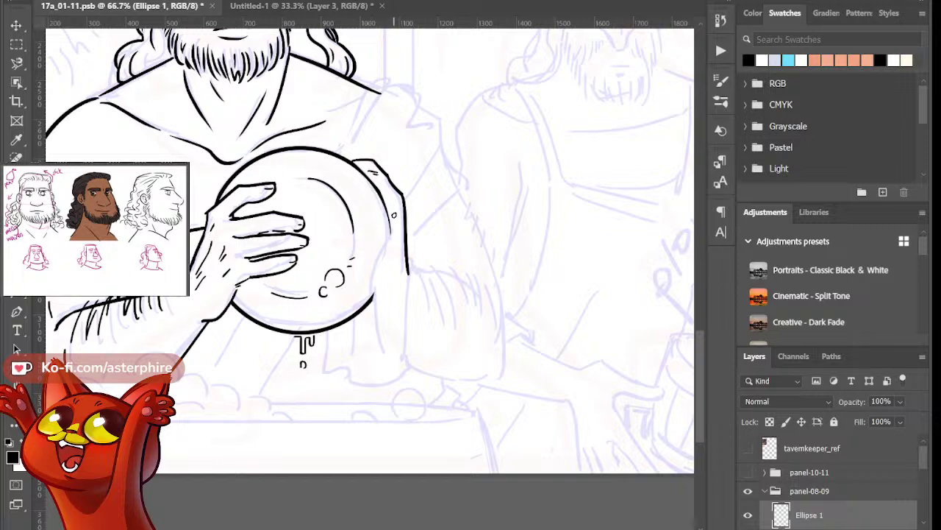
# Ink the second hand's inner edge along the round object, and start the outer edge of the cloth at the wrist
pyautogui.press('e')
pyautogui.moveTo(390, 231)
pyautogui.mouseDown()
pyautogui.moveTo(369, 284)
pyautogui.moveTo(368, 351)
pyautogui.mouseUp()
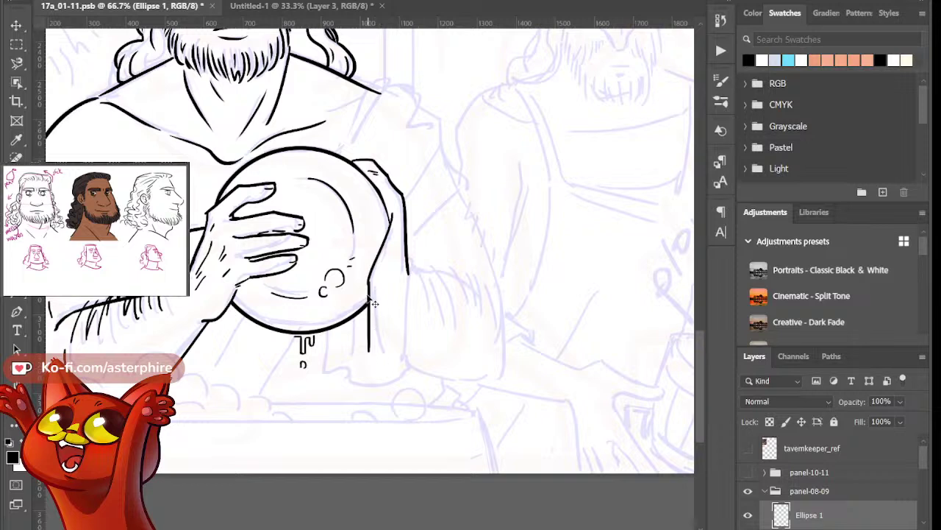
pyautogui.hotkey('ctrl', 'z')
pyautogui.moveTo(369, 280); pyautogui.dragTo(389, 366)
pyautogui.hotkey('ctrl', 'z')
pyautogui.moveTo(369, 280)
pyautogui.mouseDown()
pyautogui.moveTo(379, 316)
pyautogui.moveTo(379, 294)
pyautogui.moveTo(383, 309)
pyautogui.moveTo(376, 292)
pyautogui.moveTo(379, 358)
pyautogui.mouseUp()
pyautogui.press('e')
pyautogui.press('b')
pyautogui.press('e')
pyautogui.moveTo(383, 291); pyautogui.dragTo(376, 371)
pyautogui.moveTo(414, 262); pyautogui.dragTo(414, 334)
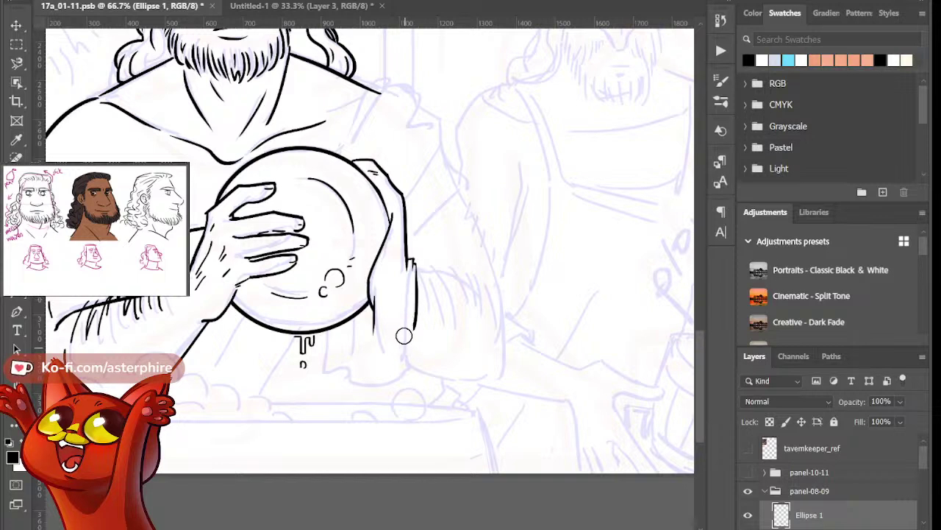
# Ink the hanging cloth's jagged inner edge and fold below the round object, redrawing the strokes to follow the sketch
pyautogui.moveTo(326, 333); pyautogui.dragTo(321, 388)
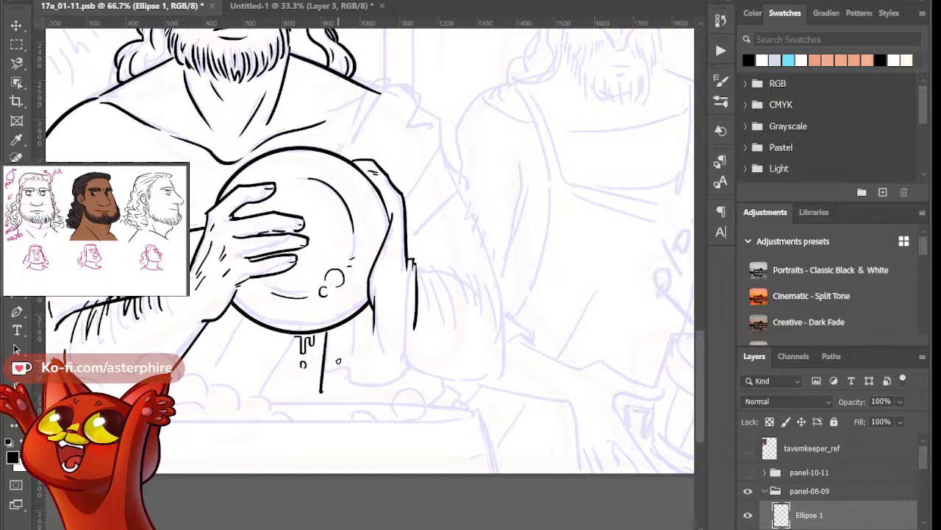
pyautogui.hotkey('ctrl', 'z')
pyautogui.moveTo(327, 334); pyautogui.dragTo(321, 373)
pyautogui.hotkey('ctrl', 'z')
pyautogui.moveTo(331, 331); pyautogui.dragTo(353, 364)
pyautogui.hotkey('ctrl', 'z')
pyautogui.moveTo(329, 334)
pyautogui.mouseDown()
pyautogui.moveTo(355, 362)
pyautogui.moveTo(351, 335)
pyautogui.moveTo(359, 382)
pyautogui.mouseUp()
pyautogui.hotkey('ctrl', 'z')
pyautogui.hotkey('ctrl', 'z')
pyautogui.moveTo(331, 330); pyautogui.dragTo(322, 375)
pyautogui.hotkey('ctrl', 'z')
pyautogui.moveTo(332, 328)
pyautogui.mouseDown()
pyautogui.moveTo(321, 367)
pyautogui.moveTo(343, 370)
pyautogui.moveTo(347, 348)
pyautogui.moveTo(359, 382)
pyautogui.mouseUp()
pyautogui.hotkey('ctrl', 'z')
pyautogui.hotkey('ctrl', 'z')
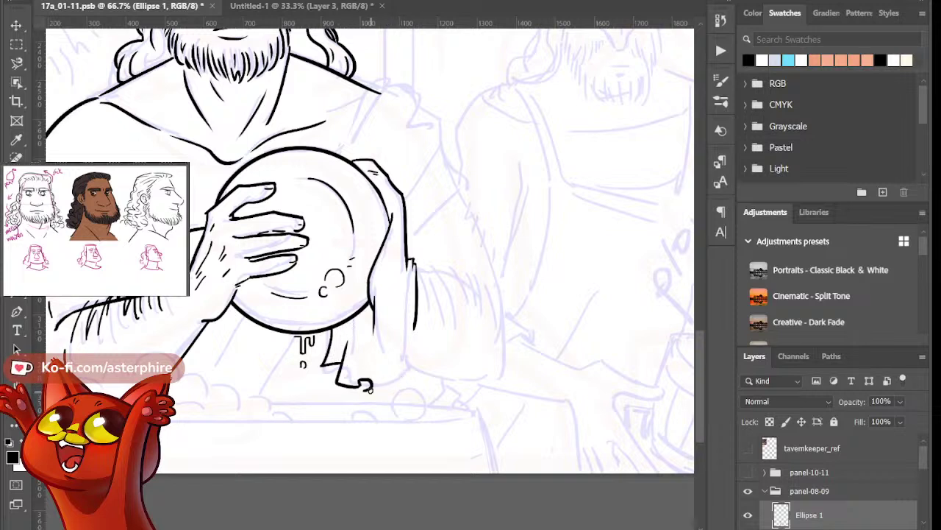
# Ink the cloth's lower hem up to its outer edge and add a trimmed fold line inside it
pyautogui.hotkey('ctrl', 'z')
pyautogui.press('e')
pyautogui.press('b')
pyautogui.moveTo(359, 387)
pyautogui.mouseDown()
pyautogui.moveTo(360, 372)
pyautogui.moveTo(383, 391)
pyautogui.moveTo(407, 385)
pyautogui.moveTo(418, 322)
pyautogui.moveTo(383, 391)
pyautogui.mouseUp()
pyautogui.hotkey('ctrl', 'z')
pyautogui.hotkey('ctrl', 'z')
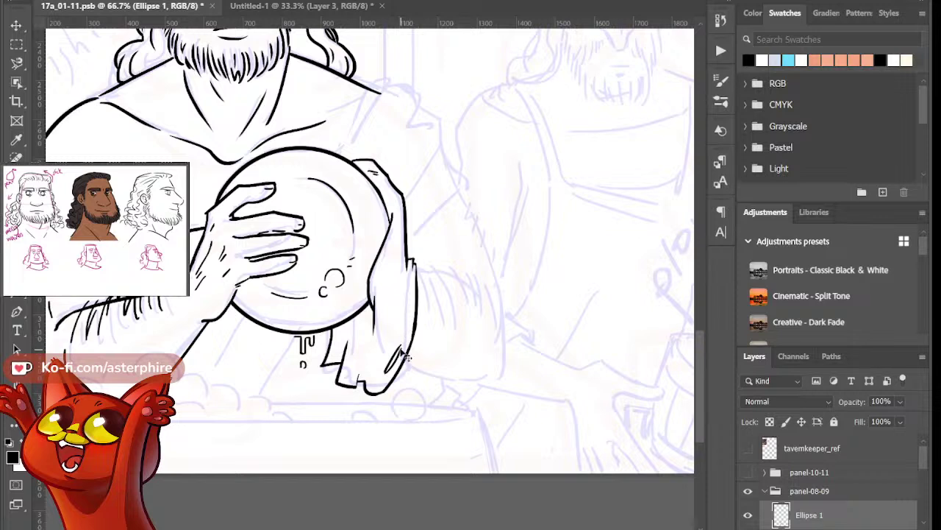
pyautogui.hotkey('ctrl', 'z')
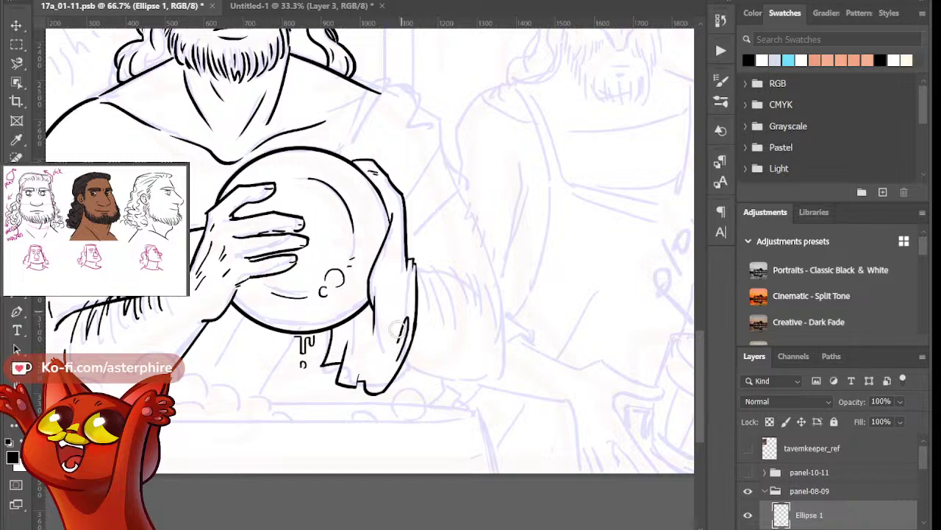
pyautogui.moveTo(398, 329); pyautogui.dragTo(395, 338)
# Ink the second forearm's curved upper edge from the cloth towards the elbow, redrawing the first stroke
pyautogui.press('b')
pyautogui.moveTo(416, 272)
pyautogui.mouseDown()
pyautogui.moveTo(476, 277)
pyautogui.moveTo(483, 316)
pyautogui.mouseUp()
pyautogui.hotkey('ctrl', 'z')
pyautogui.moveTo(417, 272)
pyautogui.mouseDown()
pyautogui.moveTo(480, 295)
pyautogui.moveTo(498, 338)
pyautogui.mouseUp()
pyautogui.press('e')
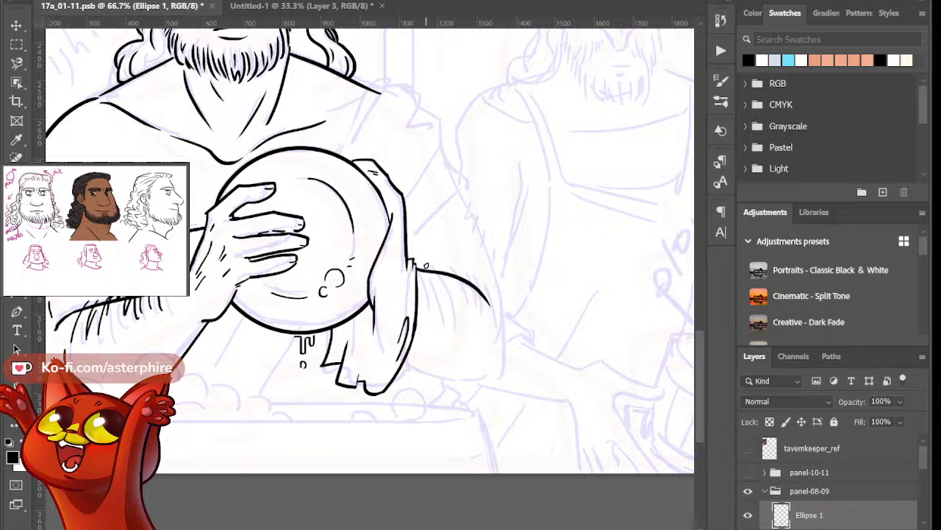
# Add short slanted hair strokes along the second forearm's upper edge, redoing the misplaced ones
pyautogui.moveTo(434, 266); pyautogui.dragTo(453, 305)
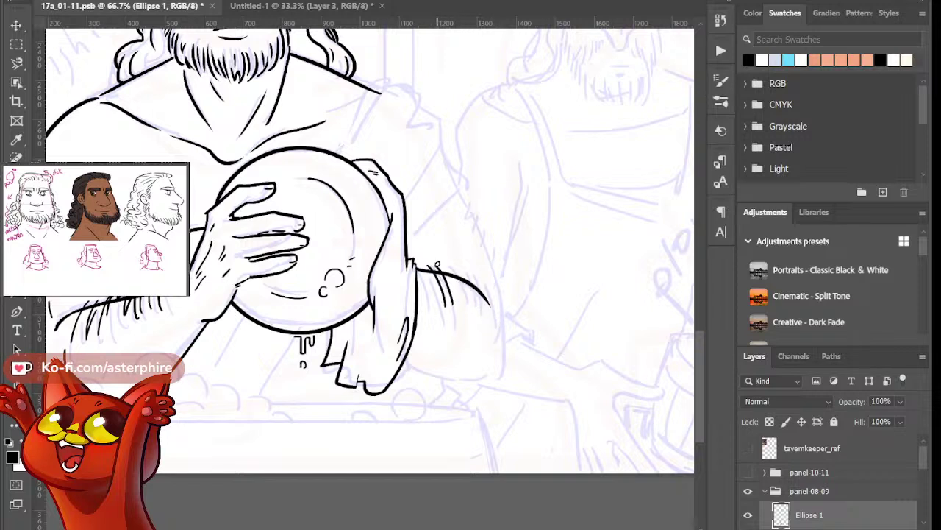
pyautogui.press('e')
pyautogui.hotkey('ctrl', 'z')
pyautogui.moveTo(444, 268); pyautogui.dragTo(459, 309)
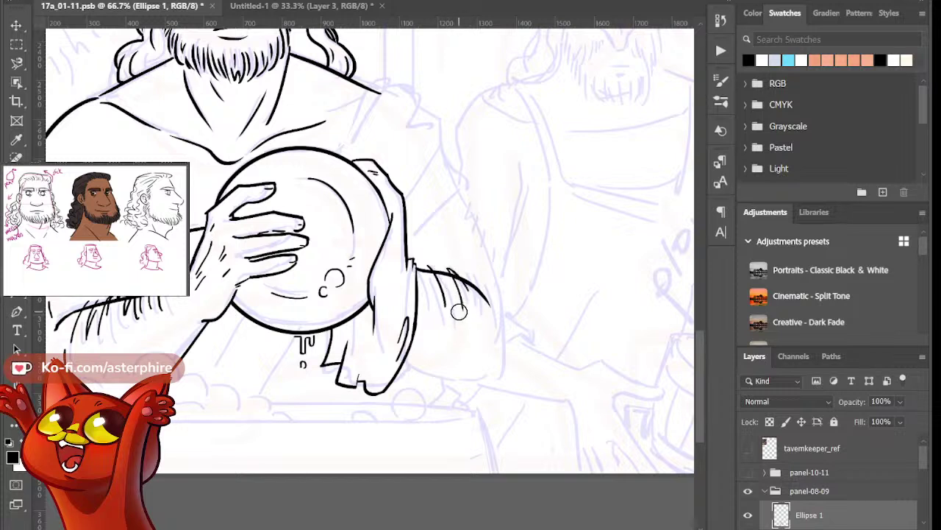
pyautogui.hotkey('ctrl', 'z')
pyautogui.moveTo(473, 276); pyautogui.dragTo(478, 313)
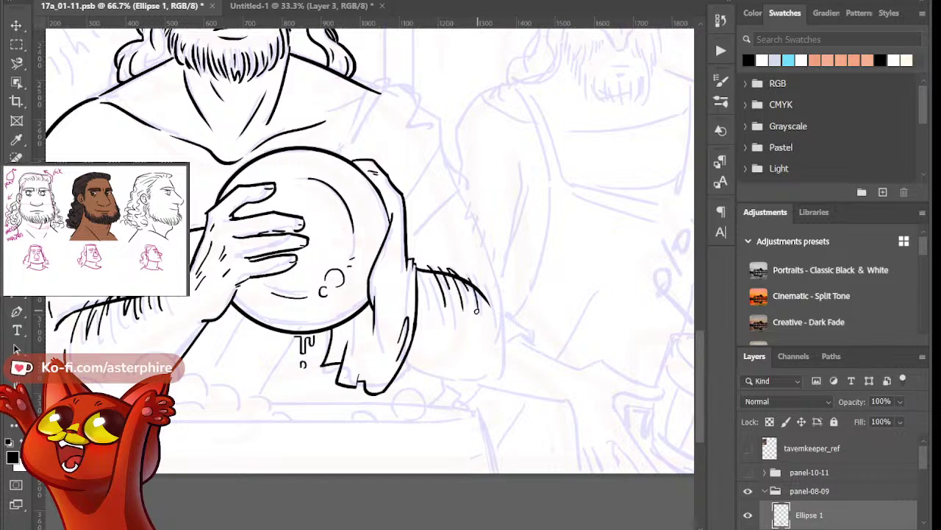
# Merge the Ellipse 1 layer into the lineart layer of the panel-08-09 group
pyautogui.press('e')
pyautogui.hotkey('ctrl', '-')
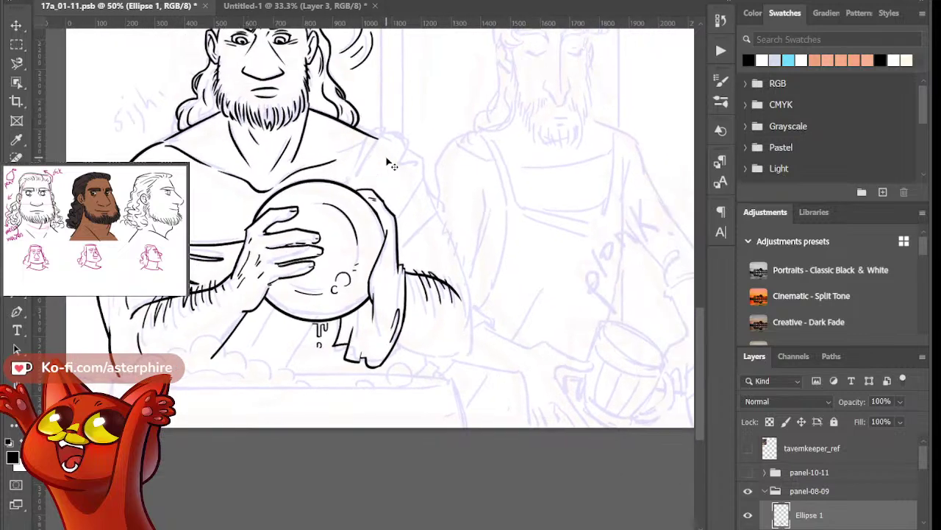
pyautogui.hotkey('ctrl', '+')
pyautogui.hotkey('ctrl', '-')
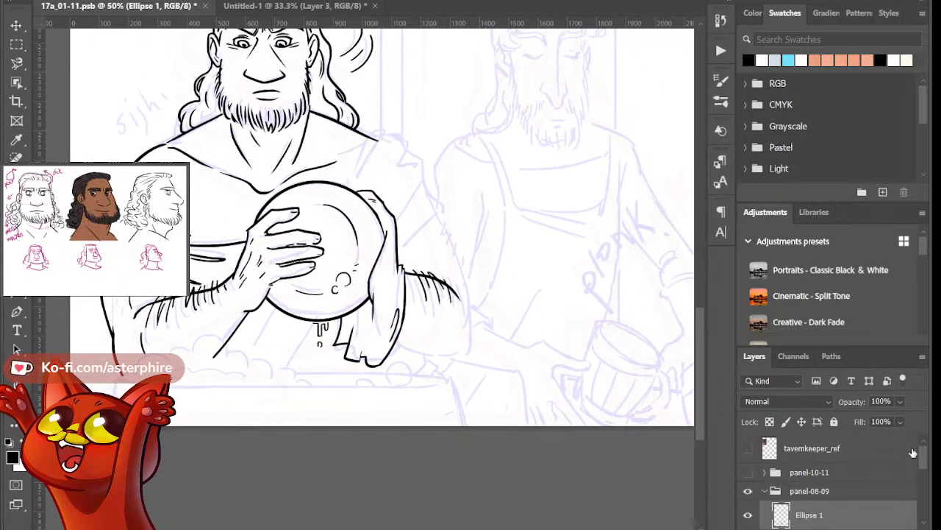
pyautogui.scroll(-2, 909, 466)
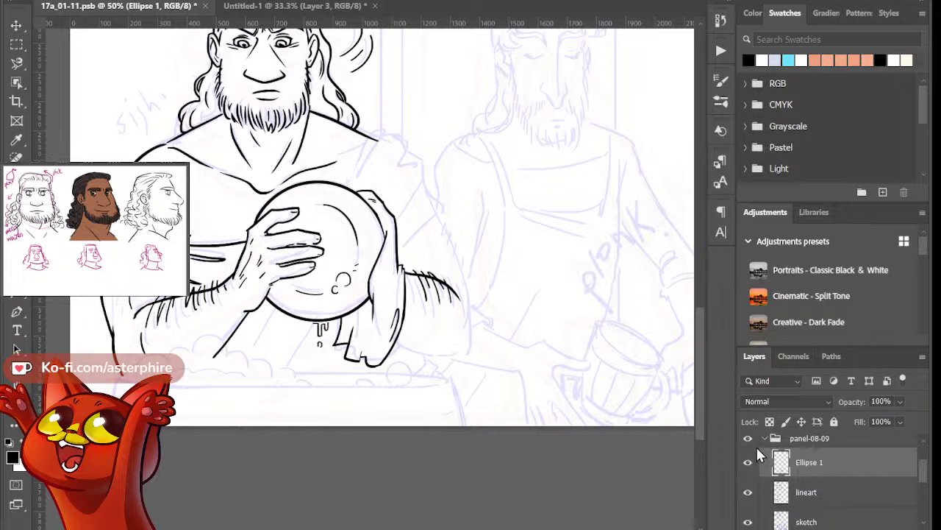
pyautogui.press('Delete')
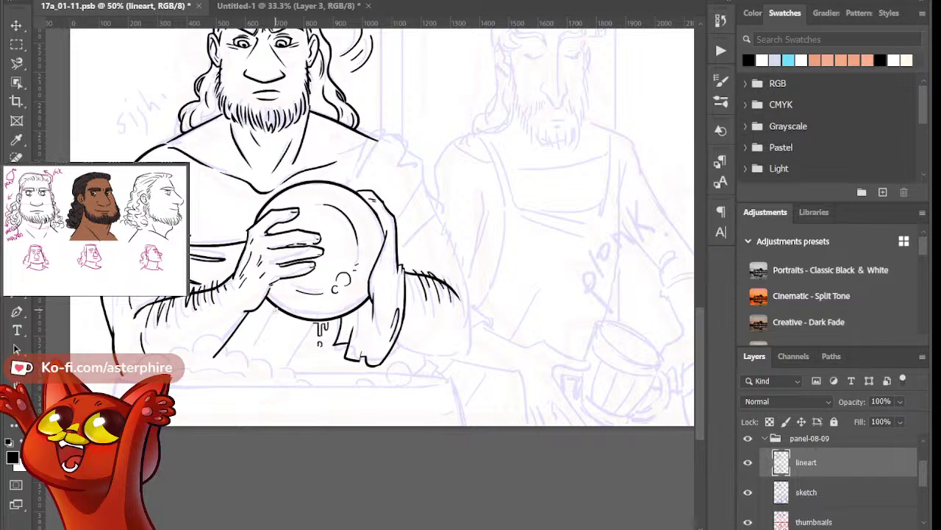
# Ink the sash's inner edge above and below the round object, plus the curled fold over the shoulder
pyautogui.moveTo(277, 312); pyautogui.dragTo(232, 369)
pyautogui.moveTo(347, 184); pyautogui.dragTo(390, 136)
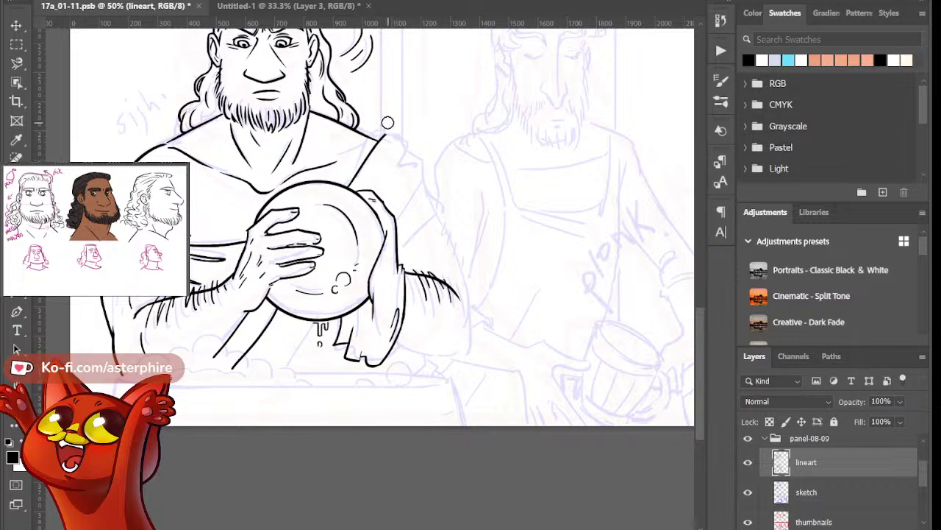
pyautogui.moveTo(387, 140); pyautogui.dragTo(379, 155)
pyautogui.moveTo(372, 138); pyautogui.dragTo(404, 148)
pyautogui.hotkey('ctrl', 'z')
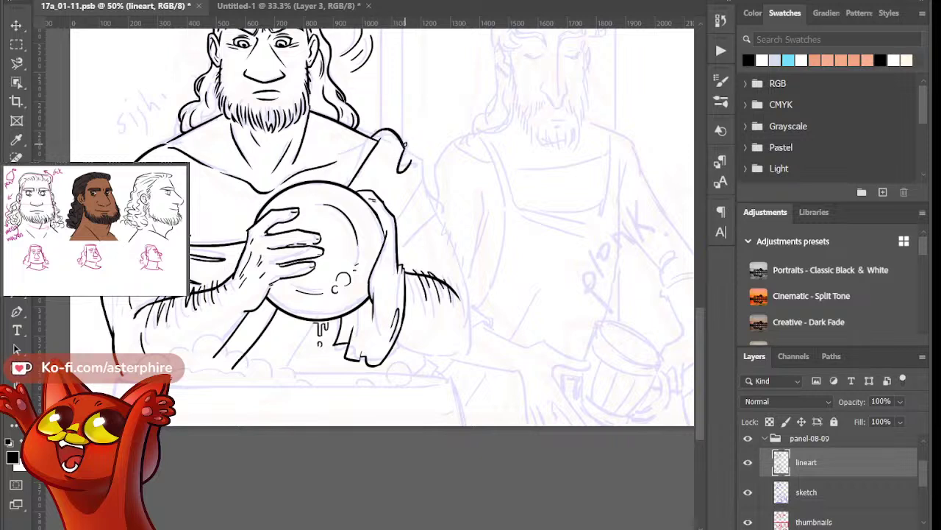
pyautogui.moveTo(412, 152)
pyautogui.mouseDown()
pyautogui.moveTo(425, 171)
pyautogui.moveTo(422, 196)
pyautogui.moveTo(423, 162)
pyautogui.moveTo(401, 221)
pyautogui.mouseUp()
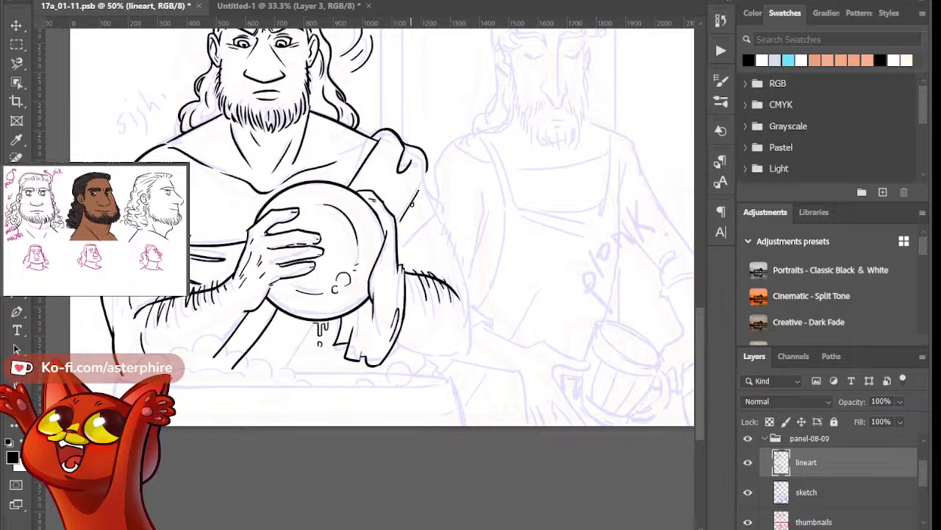
# Ink the sash's outer edge around the shoulder and its lower edge towards the cloth-covered hand, redoing misplaced strokes
pyautogui.moveTo(427, 168); pyautogui.dragTo(443, 218)
pyautogui.hotkey('ctrl', 'z')
pyautogui.moveTo(426, 168); pyautogui.dragTo(446, 200)
pyautogui.hotkey('ctrl', 'z')
pyautogui.moveTo(425, 163)
pyautogui.mouseDown()
pyautogui.moveTo(444, 198)
pyautogui.moveTo(435, 218)
pyautogui.mouseUp()
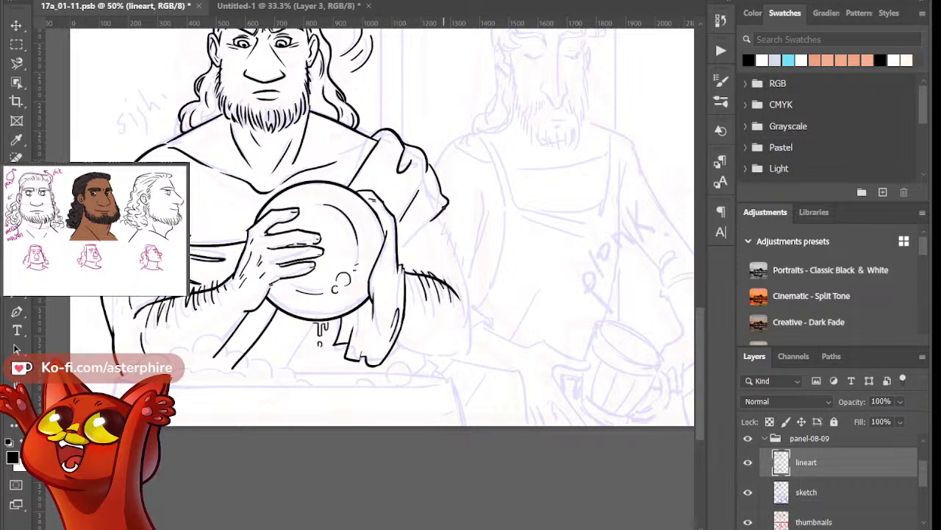
pyautogui.moveTo(429, 217)
pyautogui.mouseDown()
pyautogui.moveTo(402, 243)
pyautogui.moveTo(427, 210)
pyautogui.moveTo(465, 351)
pyautogui.mouseUp()
pyautogui.hotkey('ctrl', 'z')
pyautogui.hotkey('ctrl', 'z')
pyautogui.hotkey('ctrl', 'z')
pyautogui.hotkey('ctrl', 'z')
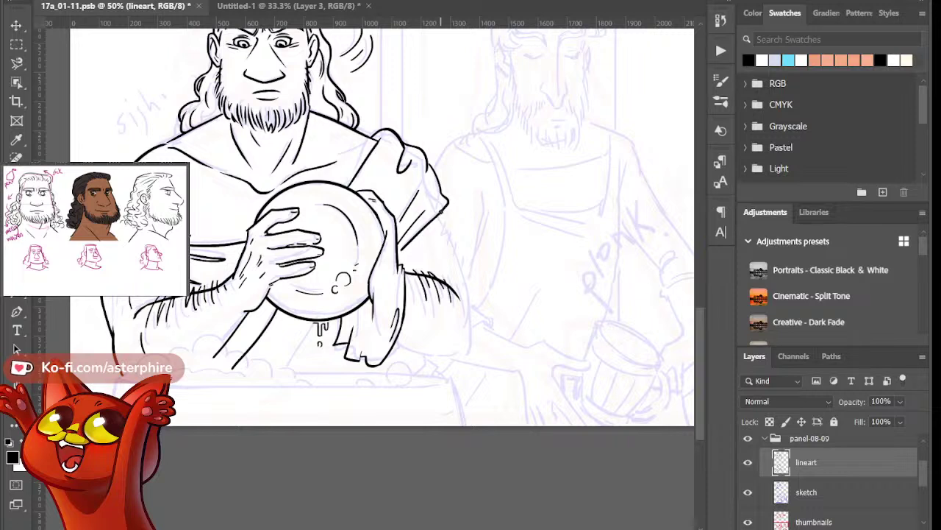
# Ink the outer edge of the arm from the sash to the elbow and add short hair strokes along it
pyautogui.moveTo(442, 216); pyautogui.dragTo(478, 355)
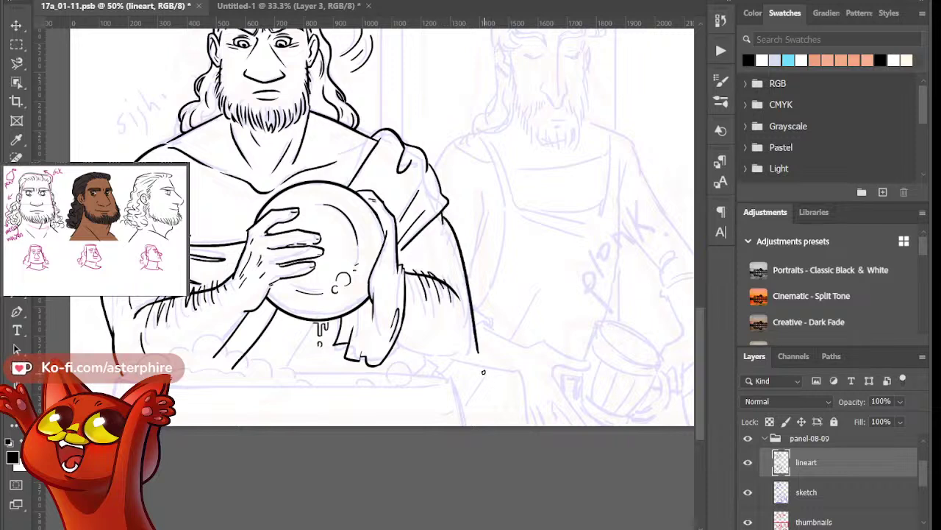
pyautogui.hotkey('ctrl', 'z')
pyautogui.moveTo(443, 216); pyautogui.dragTo(463, 374)
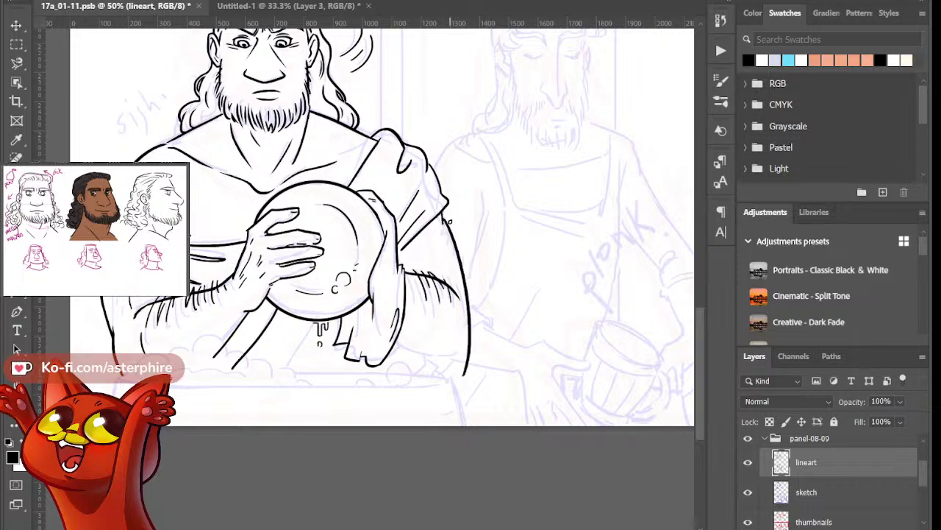
pyautogui.moveTo(453, 224); pyautogui.dragTo(447, 255)
pyautogui.moveTo(443, 249); pyautogui.dragTo(453, 259)
# Ink the garment line below the hanging cloth and the round foam bubbles beside it, redoing the oversized bubble
pyautogui.moveTo(394, 343); pyautogui.dragTo(411, 361)
pyautogui.moveTo(403, 365)
pyautogui.mouseDown()
pyautogui.moveTo(423, 352)
pyautogui.moveTo(421, 389)
pyautogui.moveTo(424, 380)
pyautogui.mouseUp()
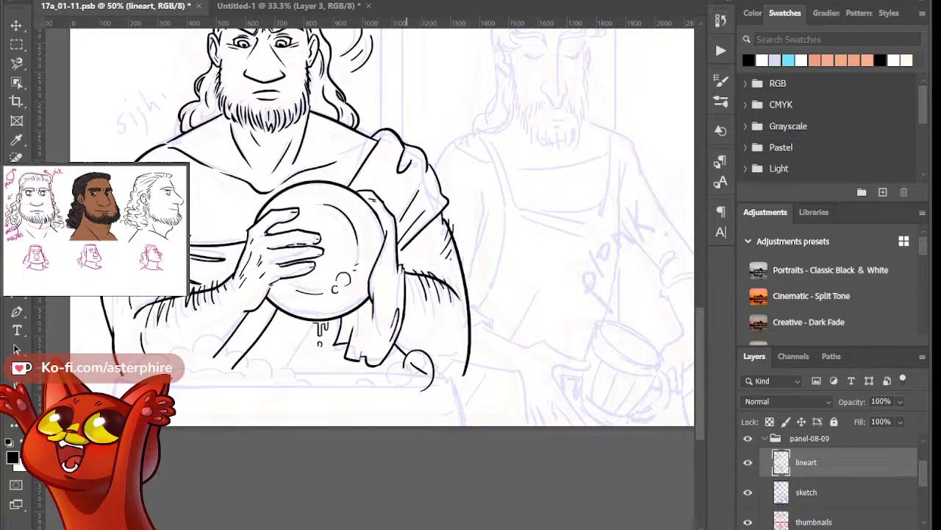
pyautogui.hotkey('ctrl', 'z')
pyautogui.moveTo(393, 375)
pyautogui.mouseDown()
pyautogui.moveTo(404, 386)
pyautogui.moveTo(403, 370)
pyautogui.moveTo(442, 374)
pyautogui.mouseUp()
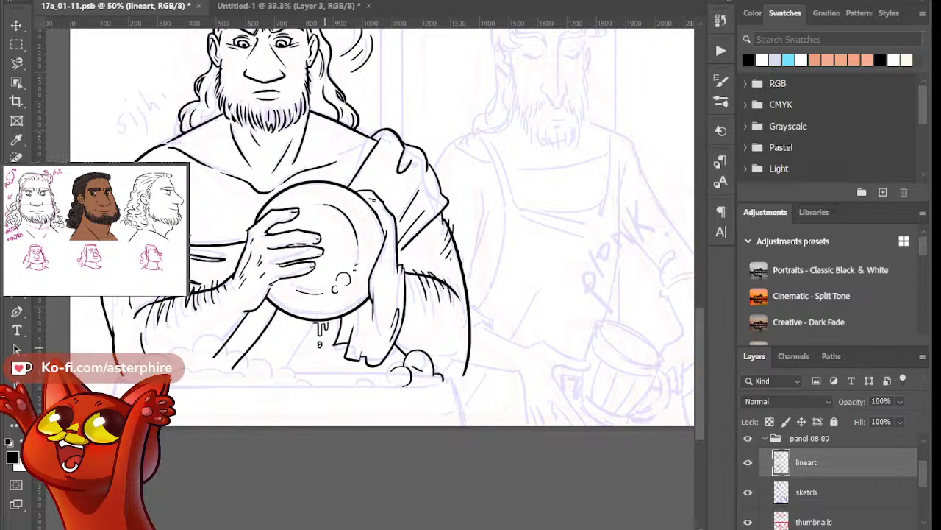
# Ink the large rounded foam bubbles piled below the first forearm
pyautogui.press('e')
pyautogui.moveTo(209, 358)
pyautogui.mouseDown()
pyautogui.moveTo(227, 373)
pyautogui.moveTo(230, 362)
pyautogui.moveTo(240, 370)
pyautogui.moveTo(217, 356)
pyautogui.moveTo(194, 351)
pyautogui.moveTo(227, 369)
pyautogui.moveTo(192, 354)
pyautogui.mouseUp()
pyautogui.press('e')
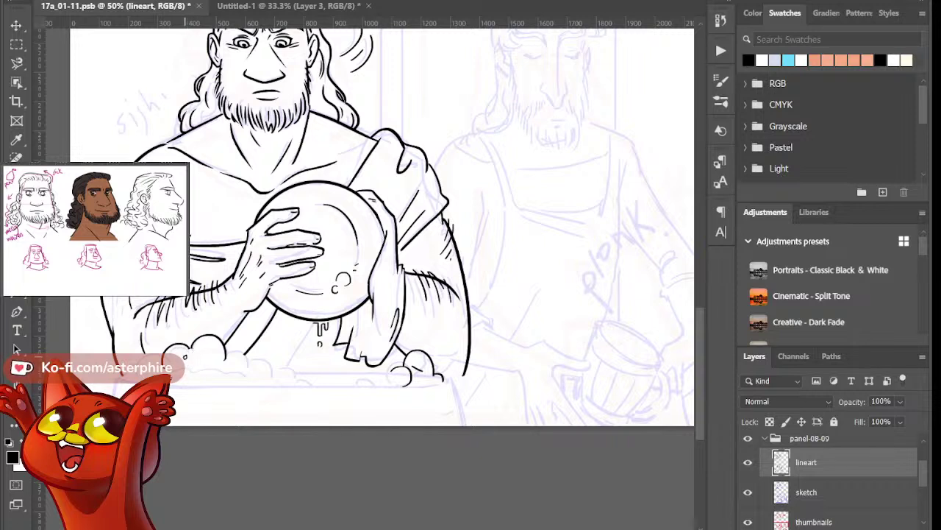
pyautogui.press('[')
pyautogui.press('[')
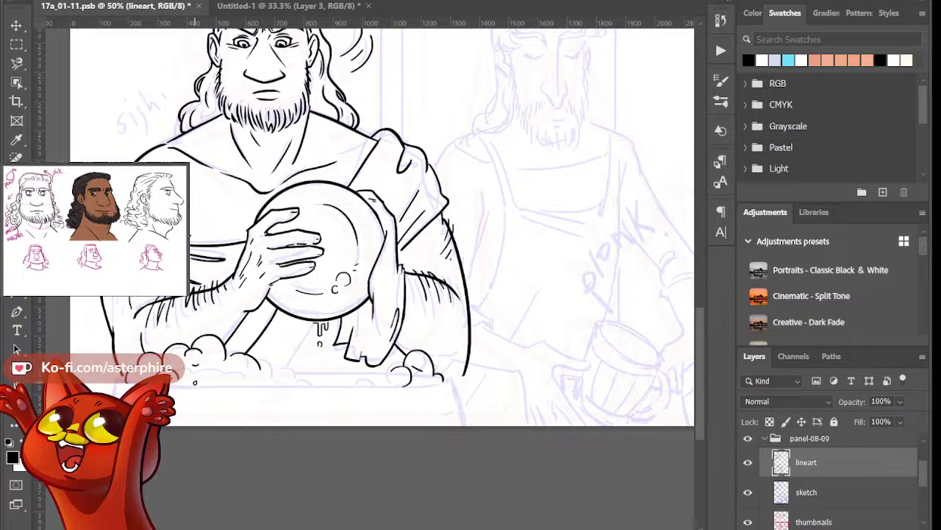
# Ink the small scalloped lower foam and two straight water lines between the foam piles
pyautogui.moveTo(194, 382); pyautogui.dragTo(240, 384)
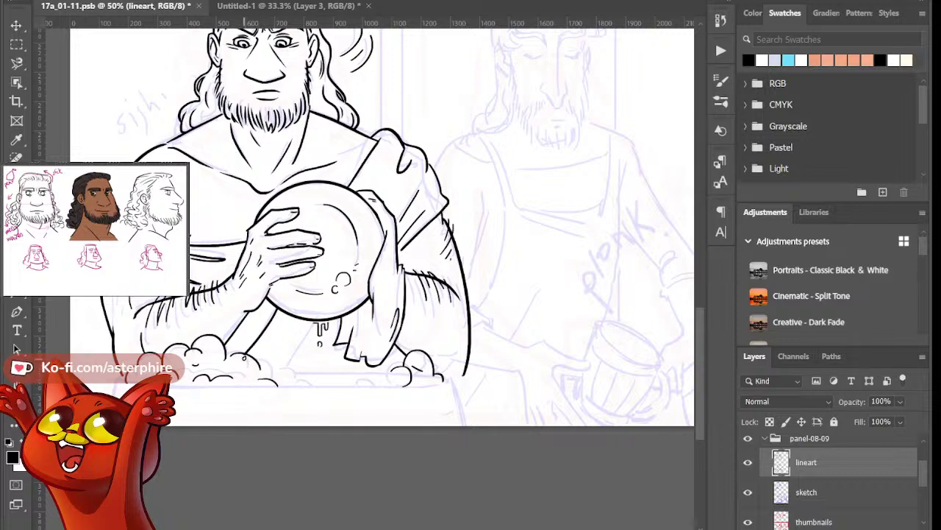
pyautogui.moveTo(272, 377); pyautogui.dragTo(304, 383)
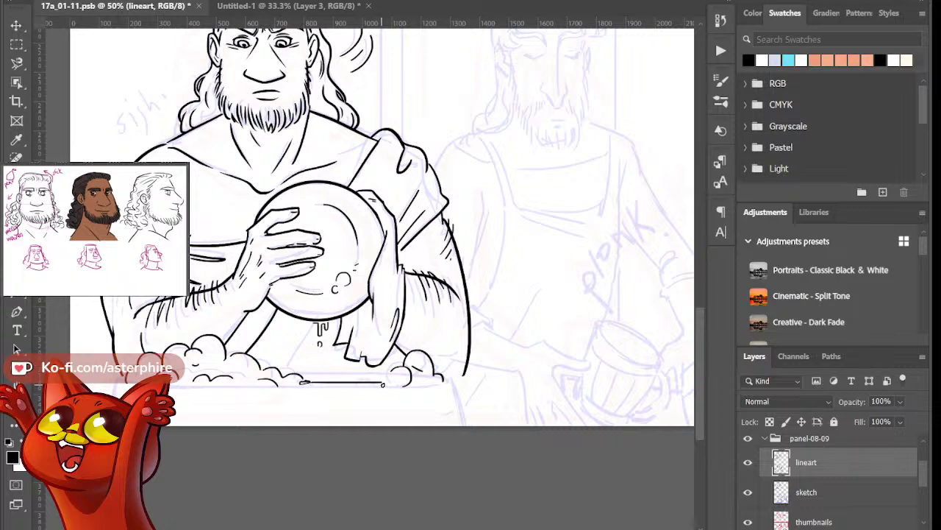
pyautogui.moveTo(309, 382); pyautogui.dragTo(386, 382)
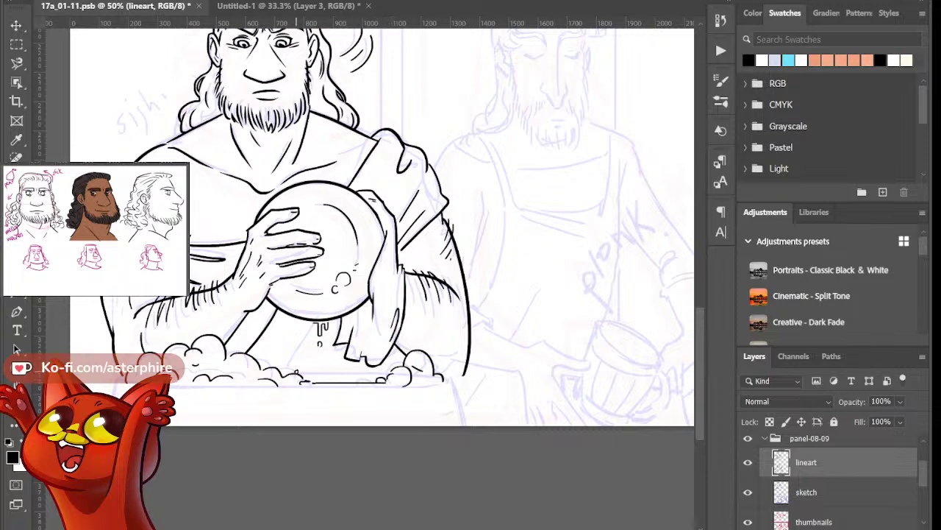
pyautogui.moveTo(299, 375); pyautogui.dragTo(393, 373)
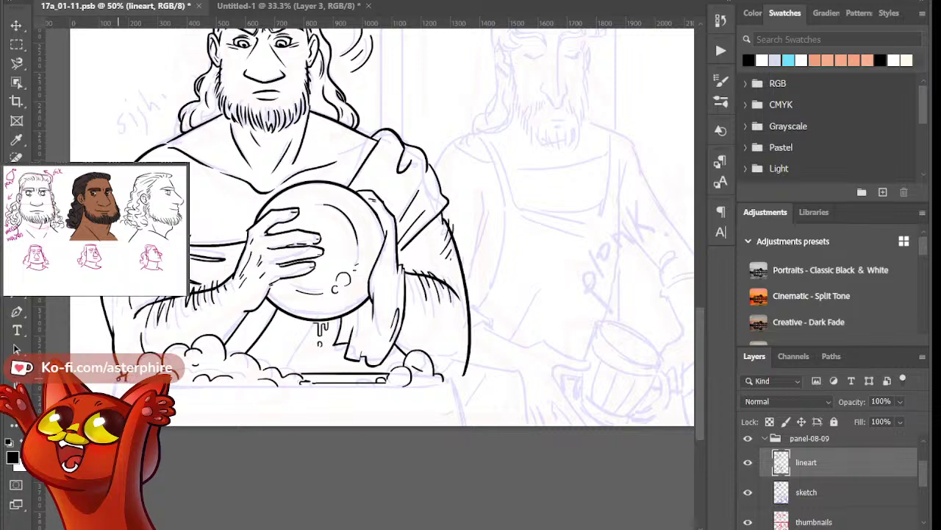
# Ink the tub's front rim across its full width beneath the foam, redrawing the end strokes to follow the sketch
pyautogui.moveTo(202, 393)
pyautogui.mouseDown()
pyautogui.moveTo(182, 385)
pyautogui.moveTo(424, 388)
pyautogui.mouseUp()
pyautogui.hotkey('ctrl', 'z')
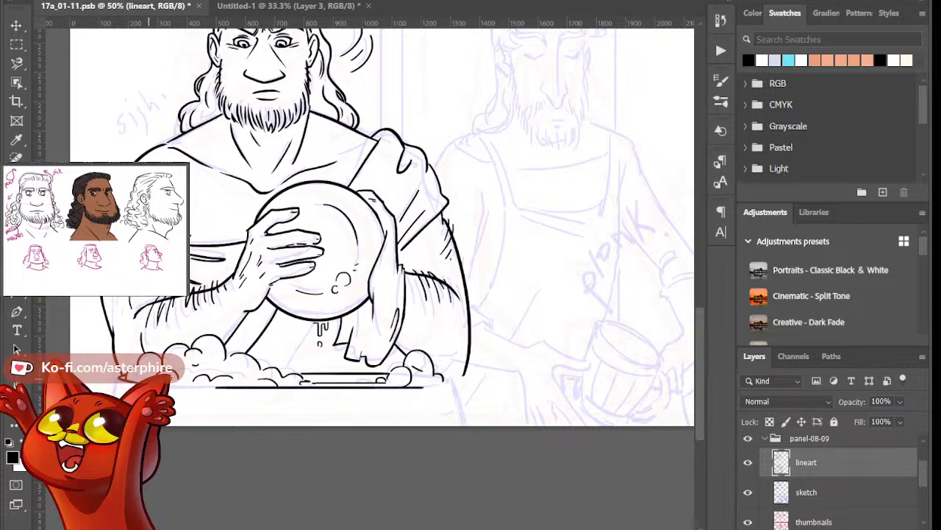
pyautogui.moveTo(231, 390)
pyautogui.mouseDown()
pyautogui.moveTo(172, 387)
pyautogui.moveTo(229, 387)
pyautogui.mouseUp()
pyautogui.hotkey('ctrl', 'z')
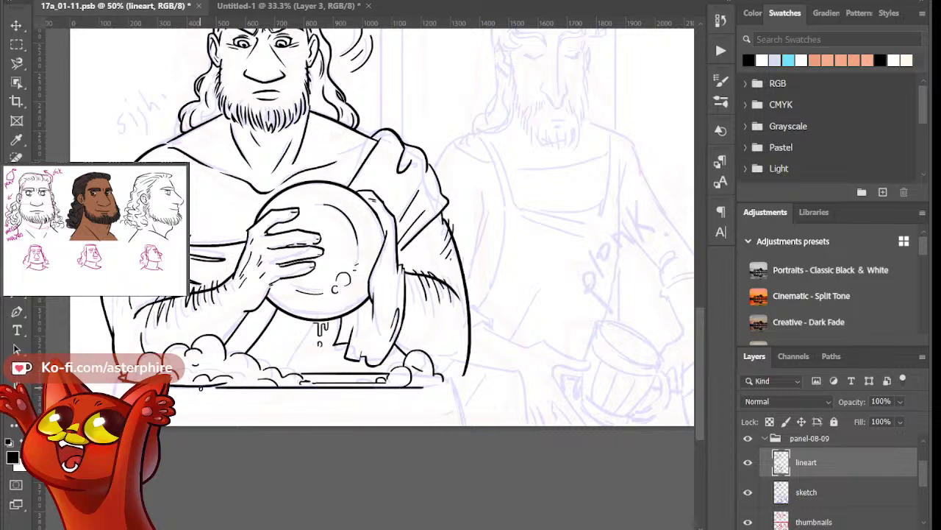
pyautogui.hotkey('ctrl', 'z')
pyautogui.moveTo(128, 381); pyautogui.dragTo(222, 387)
pyautogui.moveTo(423, 386); pyautogui.dragTo(450, 379)
pyautogui.hotkey('ctrl', 'z')
pyautogui.hotkey('ctrl', 'z')
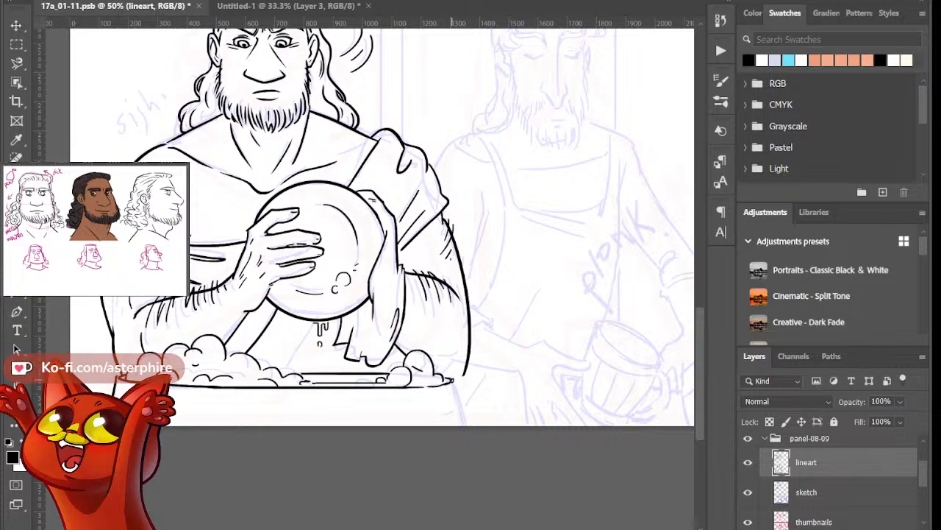
# Ink the tub's outer side edge down to the panel border and a diagonal garment fold below the round object
pyautogui.moveTo(451, 379); pyautogui.dragTo(476, 447)
pyautogui.hotkey('ctrl', 'z')
pyautogui.moveTo(450, 378); pyautogui.dragTo(470, 446)
pyautogui.moveTo(309, 334); pyautogui.dragTo(287, 362)
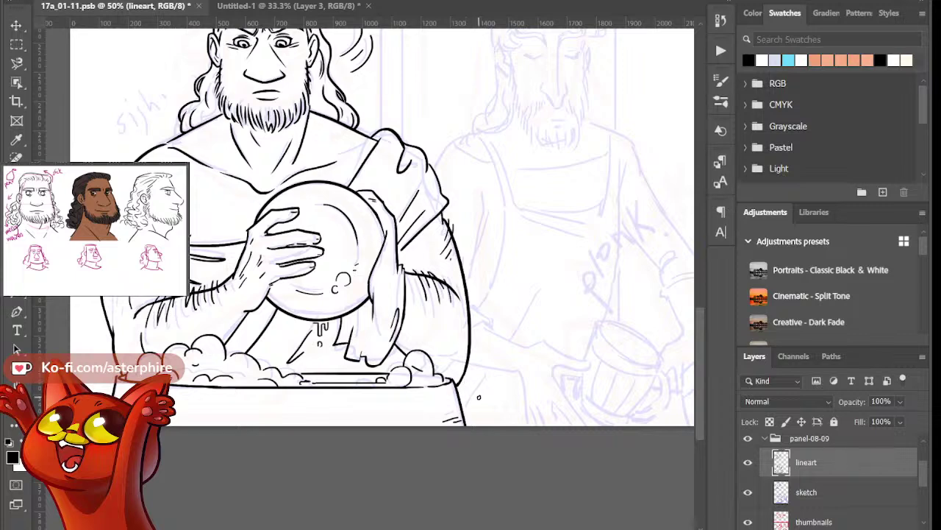
# Check the lineart with the sketch hidden, and ink the elbow's lower edge to the tub rim plus forearm hair strokes
pyautogui.click(748, 492)
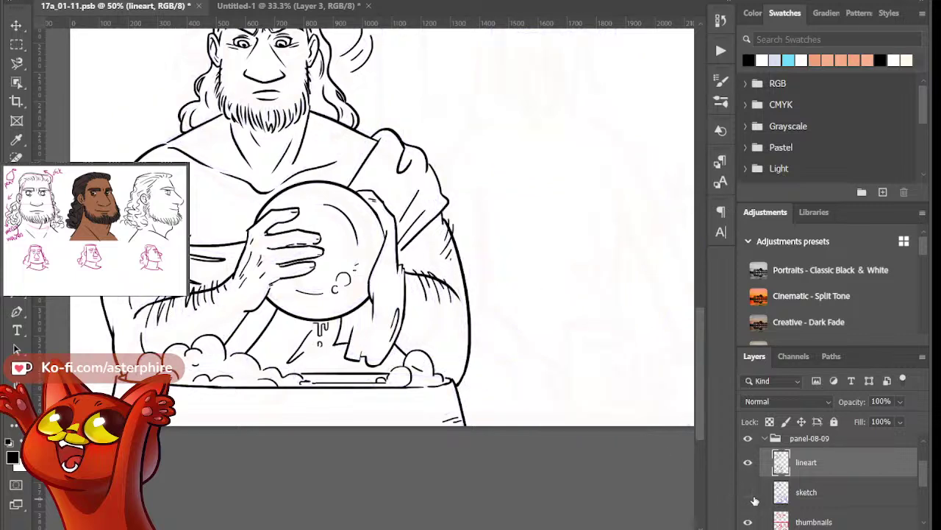
pyautogui.click(749, 493)
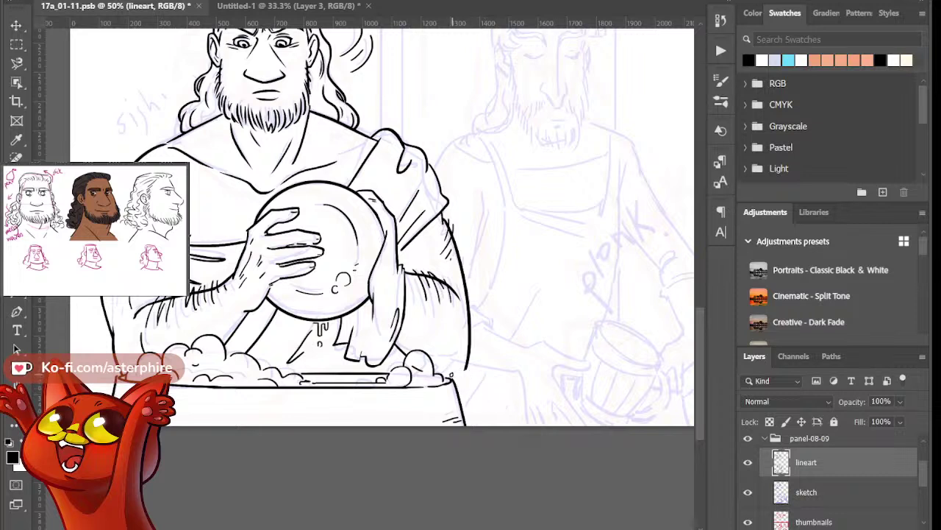
pyautogui.moveTo(443, 377); pyautogui.dragTo(472, 364)
pyautogui.moveTo(439, 311); pyautogui.dragTo(444, 332)
# Review the whole figure with the sketch hidden, and redraw the arm's outer edge wider around the elbow
pyautogui.hotkey('ctrl', '-')
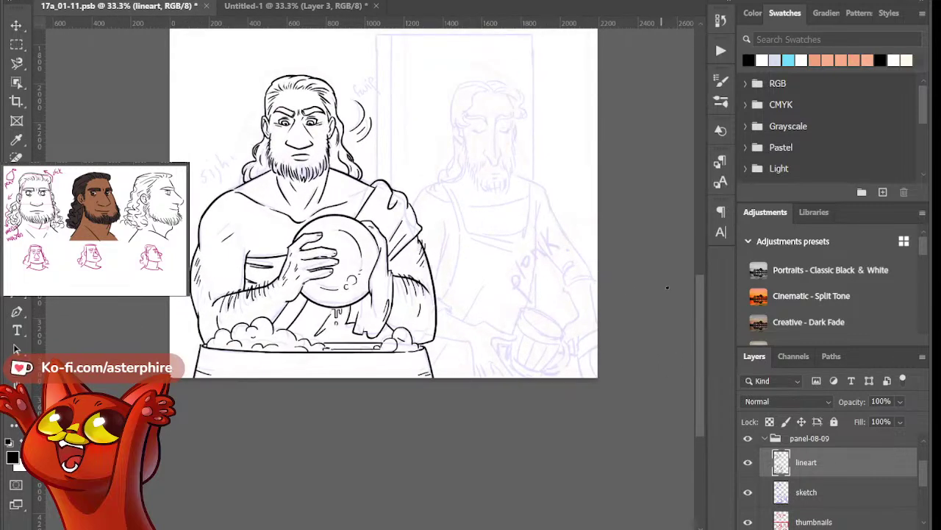
pyautogui.moveTo(702, 333)
pyautogui.mouseDown()
pyautogui.moveTo(703, 287)
pyautogui.moveTo(703, 306)
pyautogui.mouseUp()
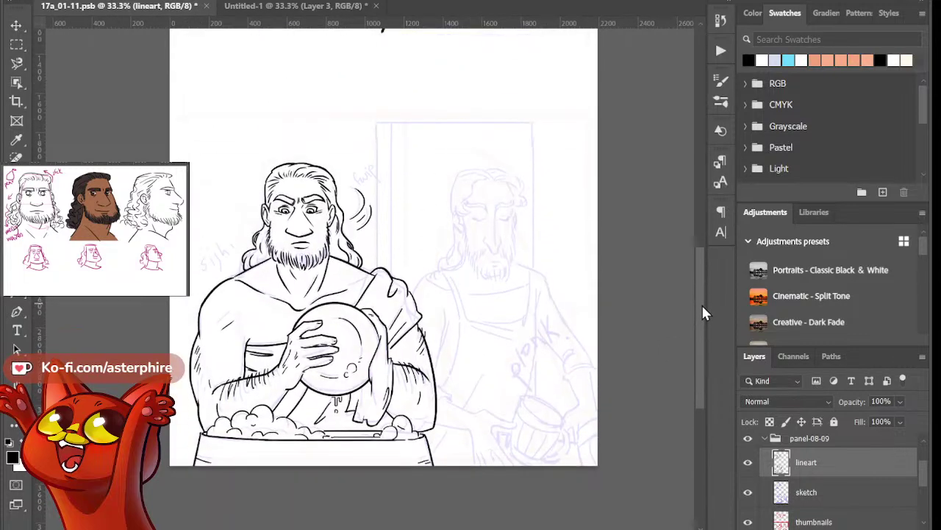
pyautogui.click(748, 493)
pyautogui.click(749, 492)
pyautogui.scroll(1, 453, 338)
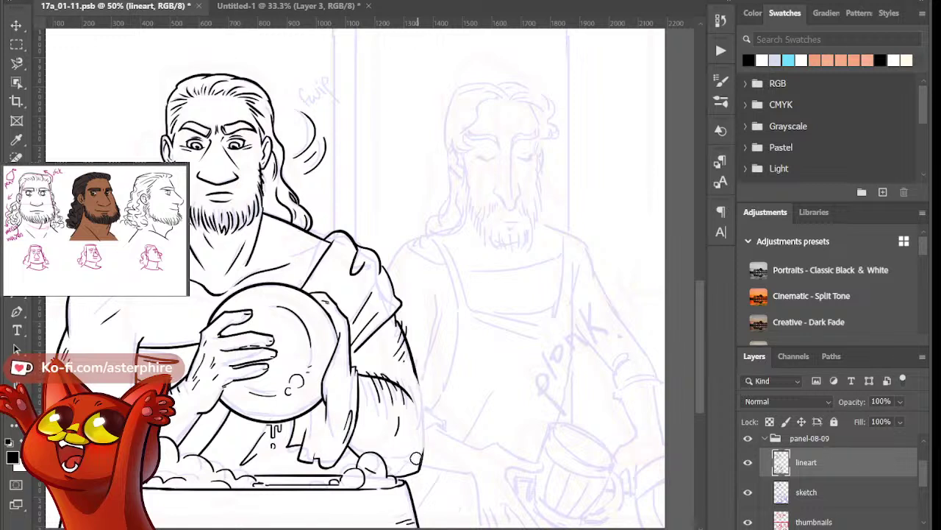
pyautogui.moveTo(414, 363)
pyautogui.mouseDown()
pyautogui.moveTo(422, 468)
pyautogui.moveTo(427, 438)
pyautogui.mouseUp()
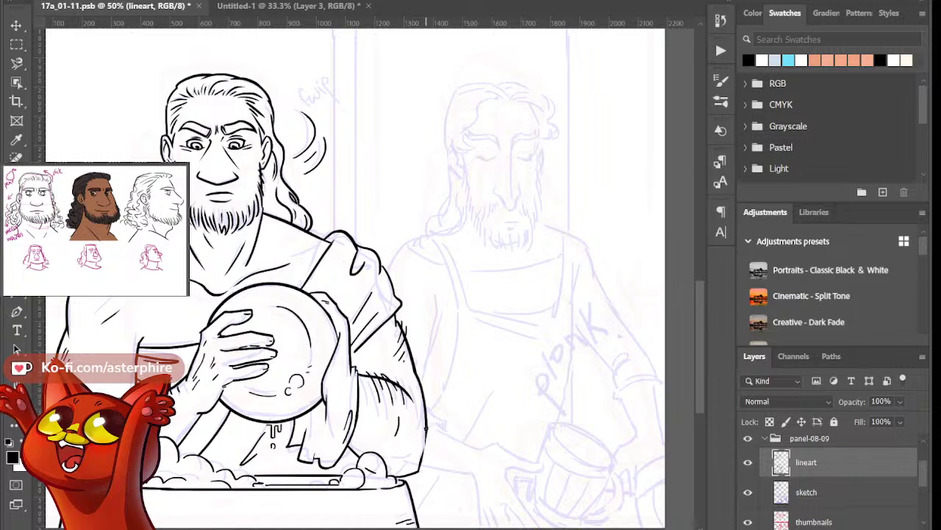
pyautogui.moveTo(425, 427); pyautogui.dragTo(423, 467)
# Ink the ragged outer end of the first eyebrow on the second man's face, using a larger brush
pyautogui.moveTo(418, 528); pyautogui.dragTo(485, 528)
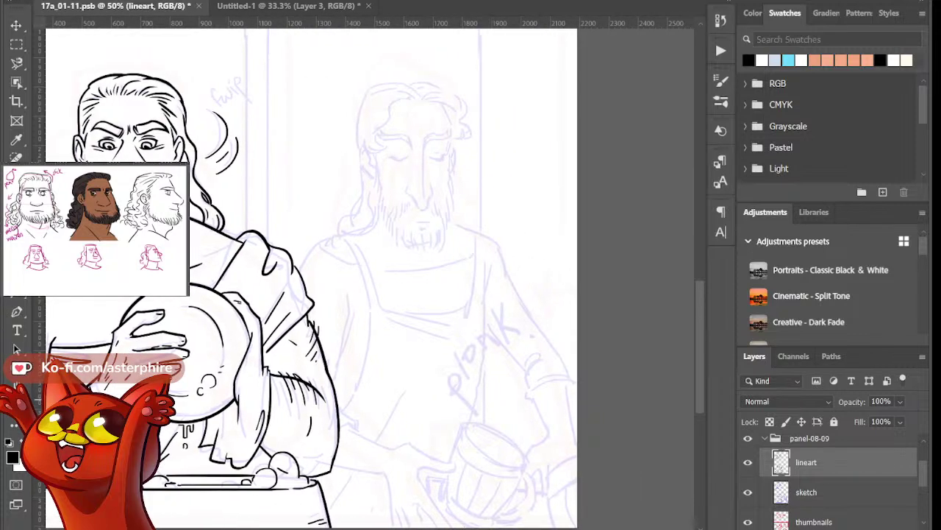
pyautogui.click(485, 168)
pyautogui.click(424, 194)
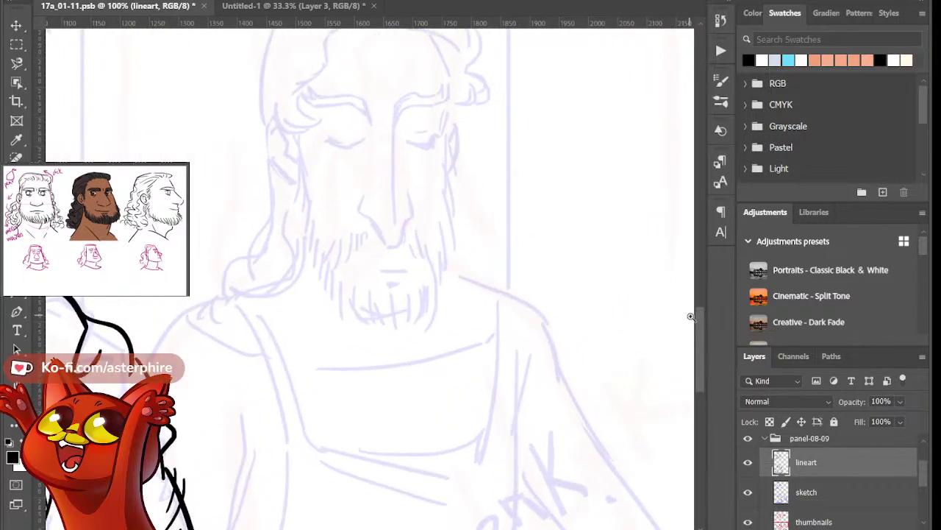
pyautogui.scroll(3, 695, 323)
pyautogui.scroll(1, 695, 324)
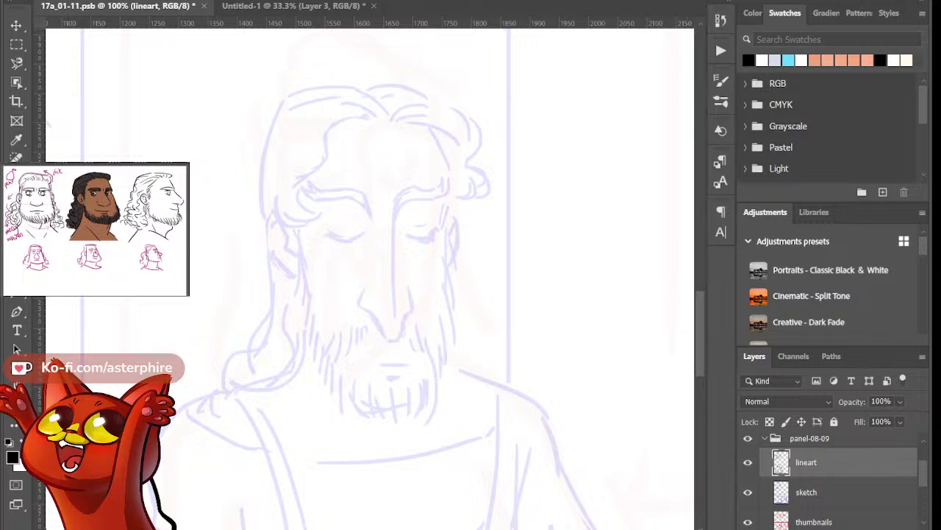
pyautogui.moveTo(299, 188); pyautogui.dragTo(318, 202)
pyautogui.press('e')
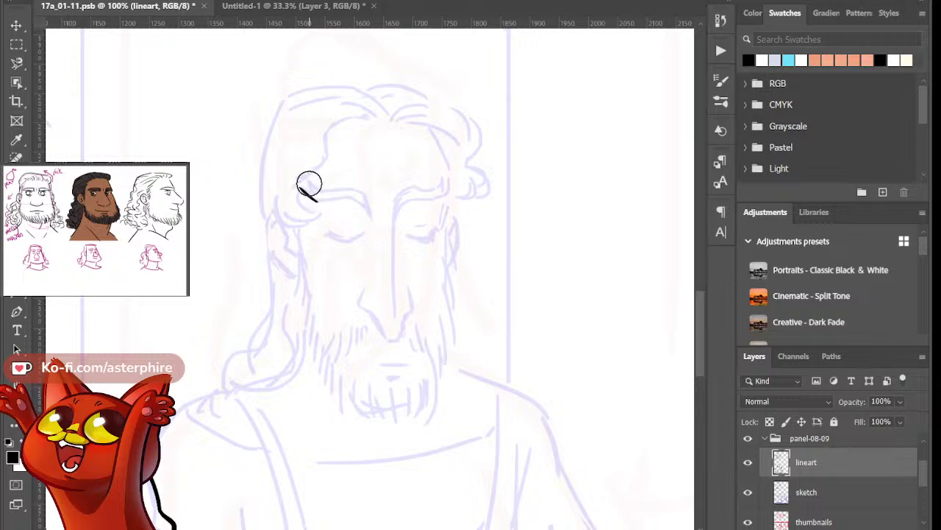
pyautogui.press('b')
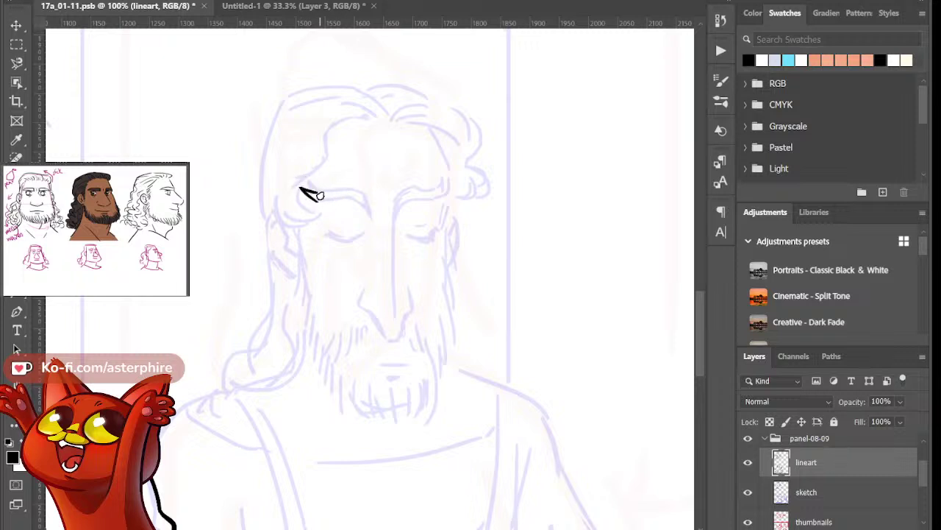
pyautogui.press(']')
pyautogui.press(']')
pyautogui.press(']')
pyautogui.press('b')
pyautogui.moveTo(308, 180); pyautogui.dragTo(320, 198)
# Ink the eyebrow's upper edge from its ragged end to the nose bridge, redrawing the strokes to follow the sketch
pyautogui.press(']')
pyautogui.press(']')
pyautogui.press(']')
pyautogui.hotkey('ctrl', 'z')
pyautogui.moveTo(303, 182); pyautogui.dragTo(347, 190)
pyautogui.hotkey('ctrl', 'z')
pyautogui.press('e')
pyautogui.moveTo(315, 187)
pyautogui.mouseDown()
pyautogui.moveTo(367, 190)
pyautogui.moveTo(358, 195)
pyautogui.moveTo(373, 221)
pyautogui.mouseUp()
pyautogui.hotkey('ctrl', 'z')
pyautogui.hotkey('ctrl', 'z')
pyautogui.moveTo(350, 190)
pyautogui.mouseDown()
pyautogui.moveTo(368, 221)
pyautogui.moveTo(372, 207)
pyautogui.moveTo(374, 237)
pyautogui.mouseUp()
pyautogui.hotkey('ctrl', 'z')
pyautogui.hotkey('ctrl', 'z')
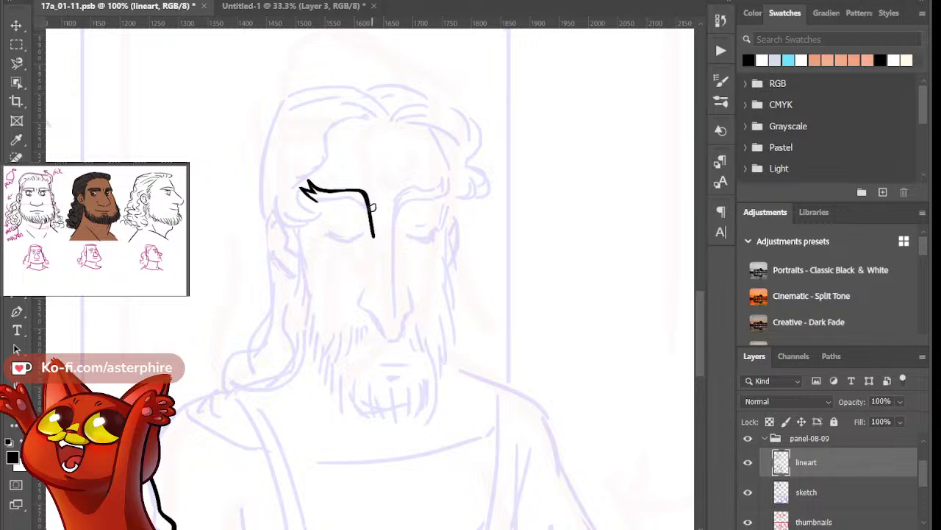
# Ink the first eyebrow's lower edge from the nose bridge back to its ragged outer end, closing the shape
pyautogui.moveTo(368, 196); pyautogui.dragTo(378, 239)
pyautogui.moveTo(317, 201)
pyautogui.mouseDown()
pyautogui.moveTo(357, 199)
pyautogui.moveTo(374, 220)
pyautogui.mouseUp()
pyautogui.hotkey('ctrl', 'z')
pyautogui.hotkey('ctrl', 'z')
# Ink the closed eye beneath the first eyebrow as a curved lid line with a short lash stroke, redrawing strokes that miss the sketch
pyautogui.moveTo(323, 235); pyautogui.dragTo(351, 236)
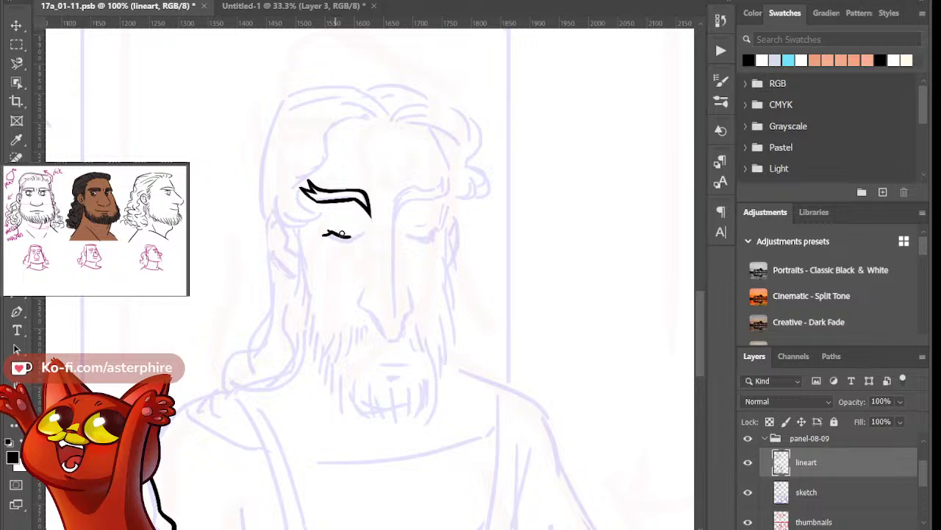
pyautogui.hotkey('ctrl', 'z')
pyautogui.moveTo(325, 235)
pyautogui.mouseDown()
pyautogui.moveTo(379, 232)
pyautogui.moveTo(328, 234)
pyautogui.moveTo(368, 230)
pyautogui.moveTo(335, 236)
pyautogui.moveTo(350, 243)
pyautogui.moveTo(370, 231)
pyautogui.mouseUp()
pyautogui.hotkey('ctrl', 'z')
pyautogui.hotkey('ctrl', 'z')
pyautogui.hotkey('ctrl', 'z')
pyautogui.moveTo(369, 234)
pyautogui.mouseDown()
pyautogui.moveTo(359, 238)
pyautogui.moveTo(368, 235)
pyautogui.mouseUp()
pyautogui.moveTo(359, 238); pyautogui.dragTo(367, 235)
# Ink the long nose bridge line from the second eyebrow's inner end down to the nose tip, redrawing it until it is nearly straight
pyautogui.moveTo(401, 196); pyautogui.dragTo(394, 291)
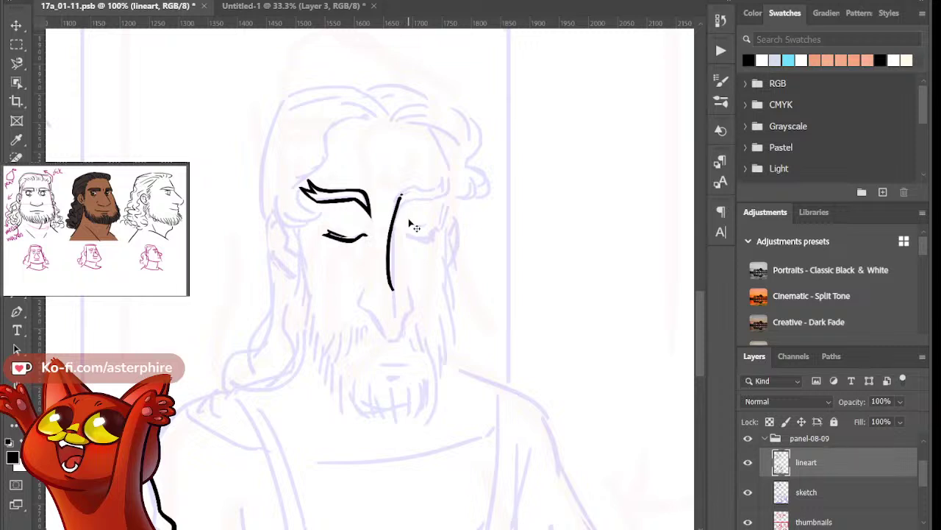
pyautogui.hotkey('ctrl', 'z')
pyautogui.moveTo(394, 198)
pyautogui.mouseDown()
pyautogui.moveTo(405, 326)
pyautogui.moveTo(392, 345)
pyautogui.mouseUp()
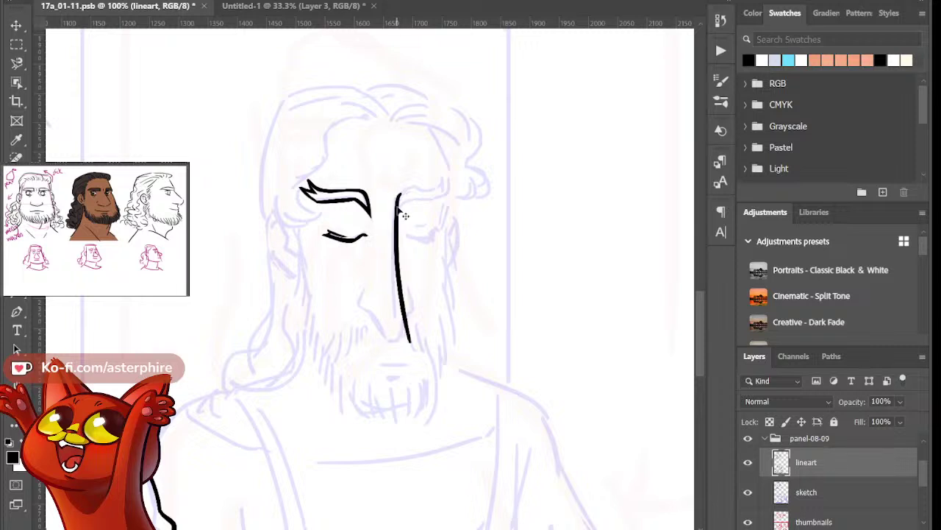
pyautogui.hotkey('ctrl', 'z')
pyautogui.moveTo(396, 197); pyautogui.dragTo(393, 351)
pyautogui.hotkey('ctrl', 'z')
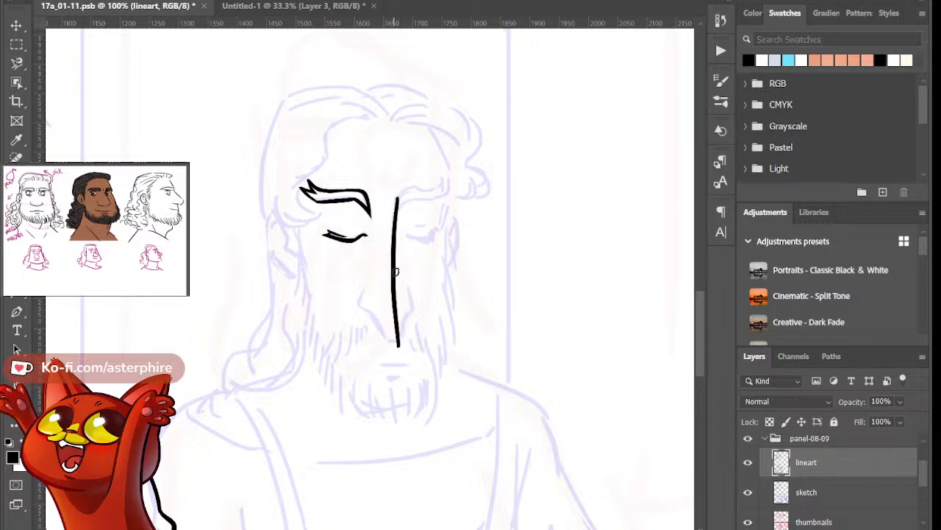
pyautogui.hotkey('ctrl', 'z')
pyautogui.moveTo(396, 202); pyautogui.dragTo(399, 350)
# Ink the nostril wing on the first eye's side and continue its edge down toward the nose tip
pyautogui.moveTo(367, 288); pyautogui.dragTo(358, 316)
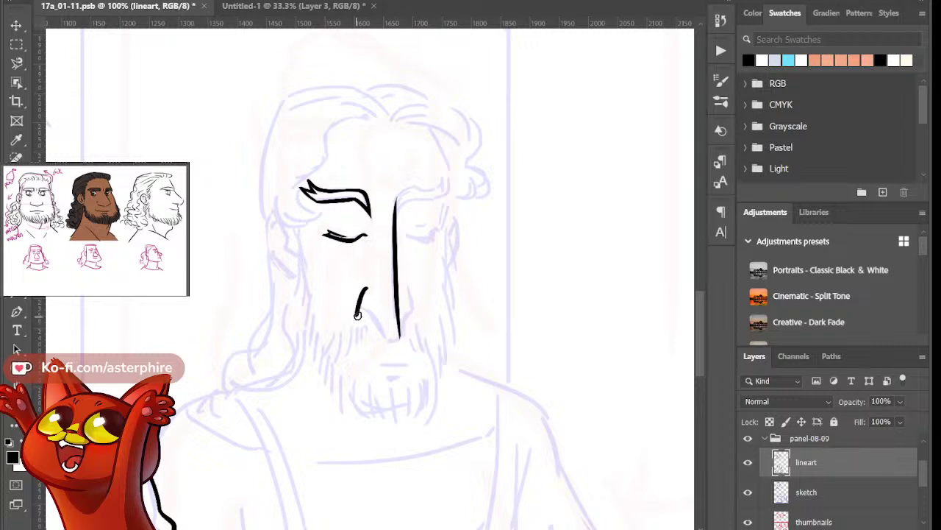
pyautogui.moveTo(370, 283)
pyautogui.mouseDown()
pyautogui.moveTo(360, 317)
pyautogui.moveTo(348, 311)
pyautogui.mouseUp()
pyautogui.moveTo(358, 304); pyautogui.dragTo(387, 321)
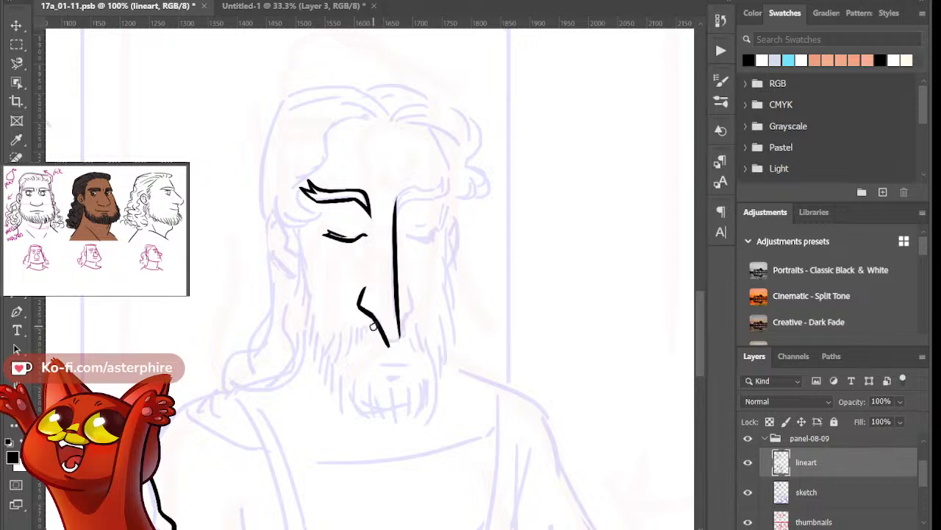
pyautogui.moveTo(370, 314); pyautogui.dragTo(390, 344)
pyautogui.hotkey('ctrl', 'z')
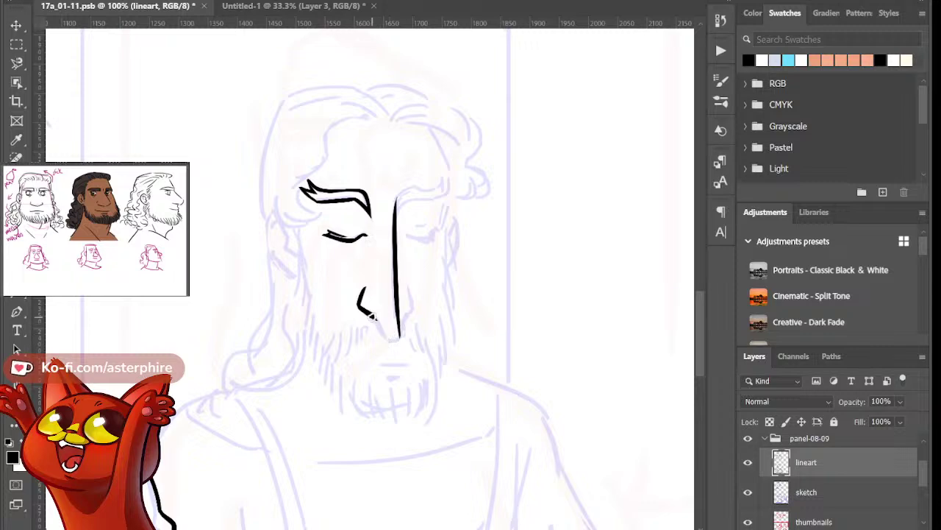
pyautogui.moveTo(369, 313); pyautogui.dragTo(391, 343)
# Check the face within the whole panel, and redraw the nose's underside as a curve wrapping around the tip
pyautogui.hotkey('ctrl', '-')
pyautogui.hotkey('ctrl', '-')
pyautogui.hotkey('ctrl', '-')
pyautogui.hotkey('ctrl', '+')
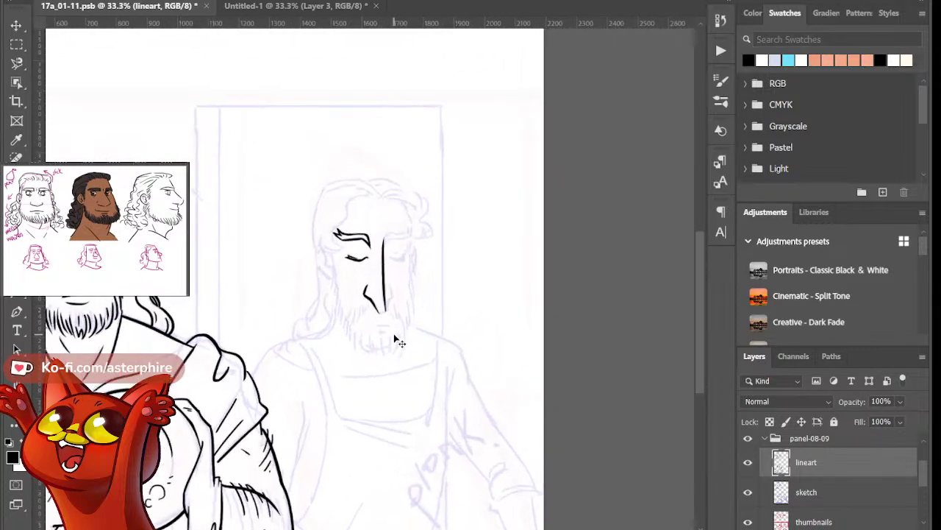
pyautogui.hotkey('ctrl', '+')
pyautogui.hotkey('ctrl', '+')
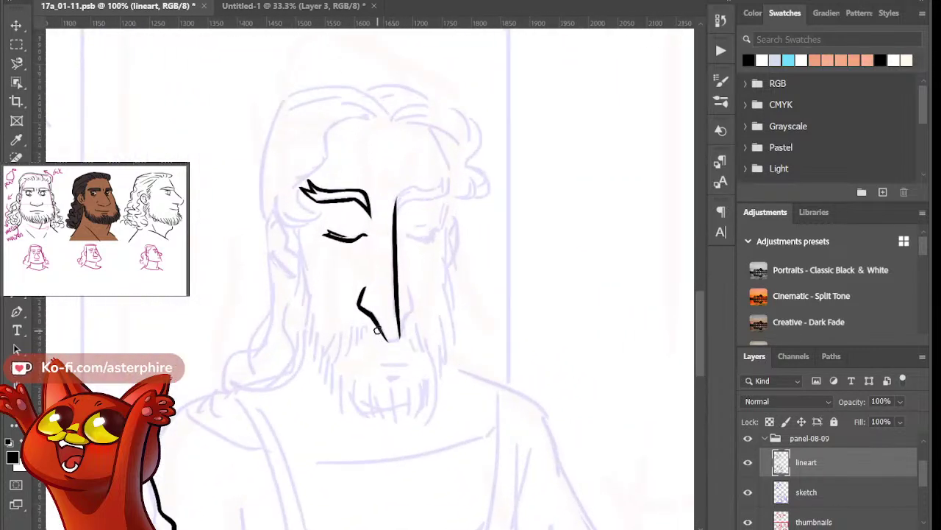
pyautogui.hotkey('ctrl', 'z')
pyautogui.moveTo(367, 312); pyautogui.dragTo(406, 344)
pyautogui.hotkey('ctrl', 'z')
pyautogui.moveTo(368, 312); pyautogui.dragTo(404, 344)
# Ink the far nostril wing and join it to the underside of the nose tip
pyautogui.moveTo(409, 284); pyautogui.dragTo(414, 321)
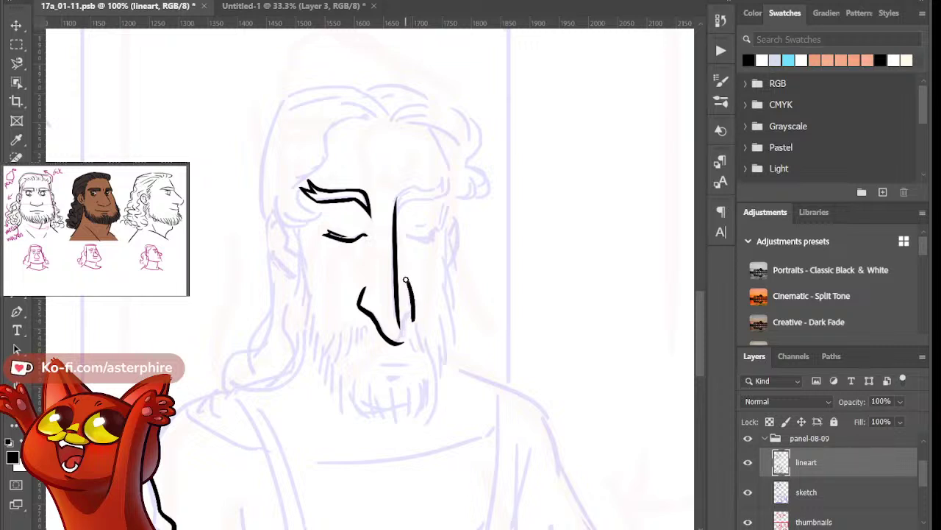
pyautogui.moveTo(405, 279)
pyautogui.mouseDown()
pyautogui.moveTo(413, 324)
pyautogui.moveTo(417, 300)
pyautogui.mouseUp()
pyautogui.moveTo(412, 314); pyautogui.dragTo(403, 325)
pyautogui.moveTo(408, 323)
pyautogui.mouseDown()
pyautogui.moveTo(408, 343)
pyautogui.moveTo(396, 345)
pyautogui.moveTo(409, 336)
pyautogui.mouseUp()
pyautogui.hotkey('ctrl', 'z')
pyautogui.moveTo(411, 287); pyautogui.dragTo(414, 312)
pyautogui.hotkey('ctrl', 'z')
# Ink the second closed eye beside the nose bridge, and check the face with the sketch hidden
pyautogui.moveTo(406, 236); pyautogui.dragTo(436, 228)
pyautogui.press('e')
pyautogui.press('b')
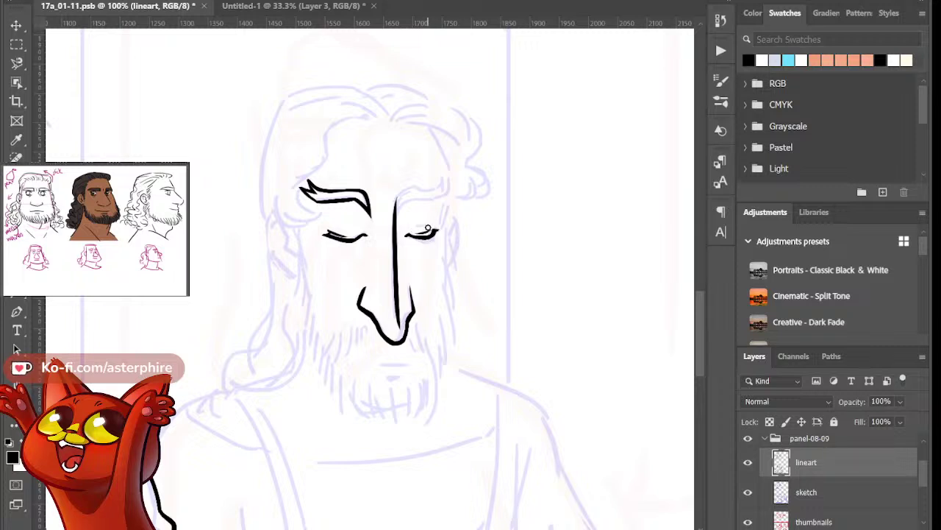
pyautogui.click(748, 490)
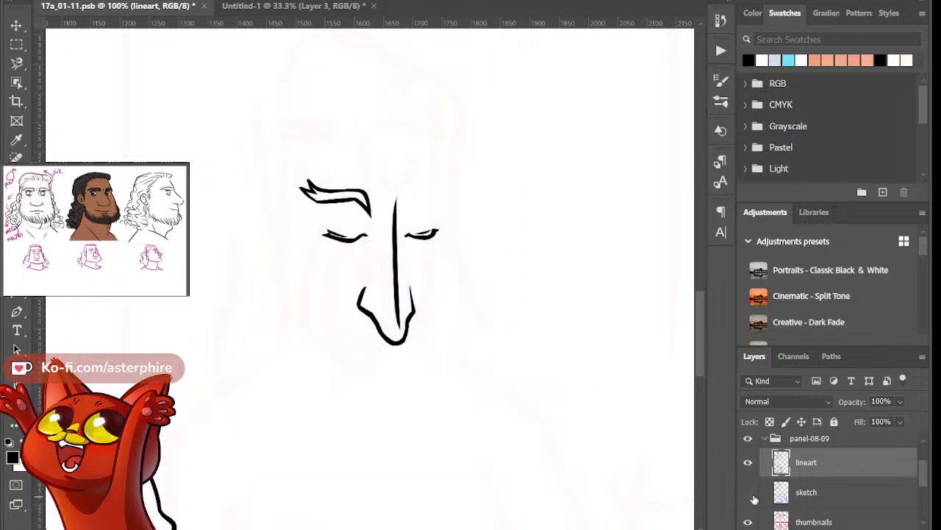
pyautogui.click(748, 487)
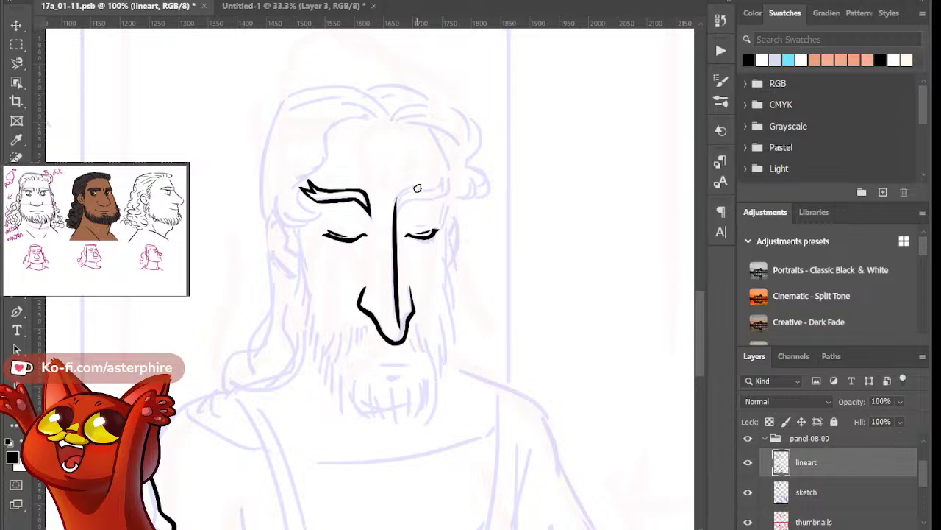
# Ink the second eyebrow from the nose bridge to its ragged outer end, including its lower edge
pyautogui.moveTo(398, 200); pyautogui.dragTo(434, 188)
pyautogui.moveTo(421, 190); pyautogui.dragTo(443, 178)
pyautogui.moveTo(449, 176); pyautogui.dragTo(443, 199)
pyautogui.hotkey('ctrl', 'z')
pyautogui.hotkey('ctrl', 'z')
pyautogui.moveTo(439, 179)
pyautogui.mouseDown()
pyautogui.moveTo(442, 189)
pyautogui.moveTo(449, 177)
pyautogui.mouseUp()
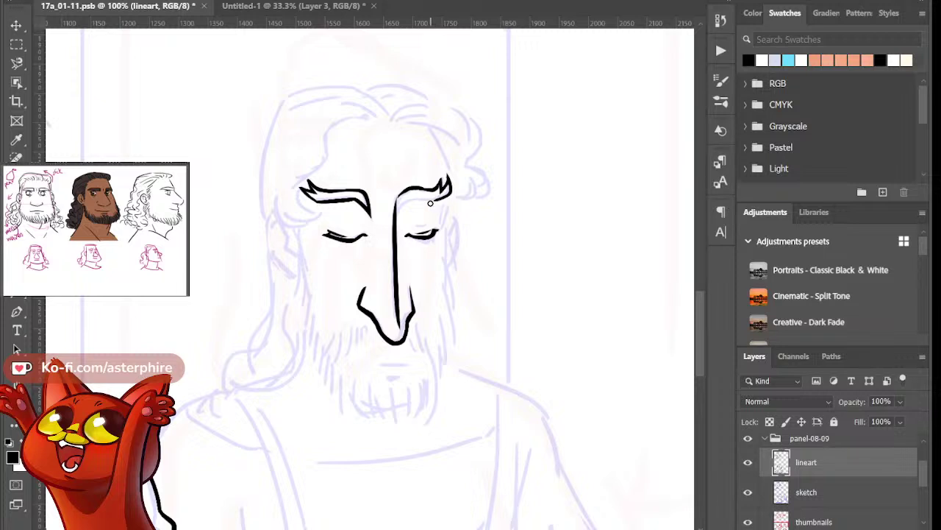
pyautogui.moveTo(397, 218); pyautogui.dragTo(428, 200)
pyautogui.hotkey('ctrl', 'z')
pyautogui.moveTo(409, 198); pyautogui.dragTo(436, 192)
# Ink the hair strands sweeping up from the center parting over the first eyebrow's side of the head, redrawing the outer contour
pyautogui.moveTo(341, 106); pyautogui.dragTo(382, 118)
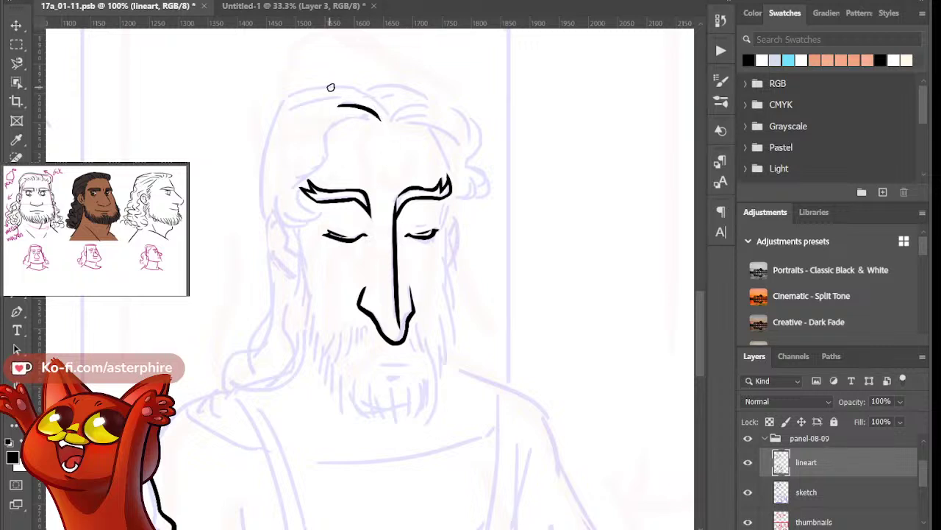
pyautogui.moveTo(297, 94)
pyautogui.mouseDown()
pyautogui.moveTo(391, 107)
pyautogui.moveTo(401, 117)
pyautogui.mouseUp()
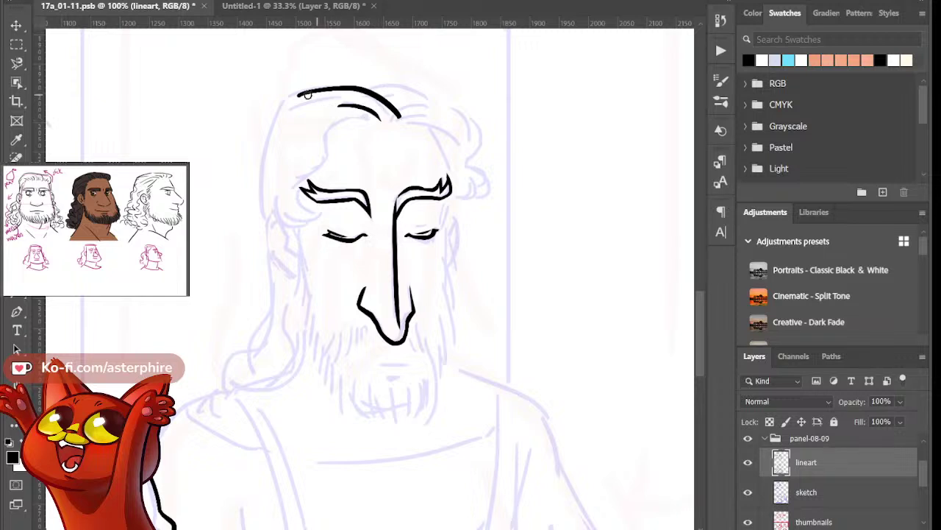
pyautogui.hotkey('ctrl', 'z')
pyautogui.moveTo(294, 98); pyautogui.dragTo(387, 115)
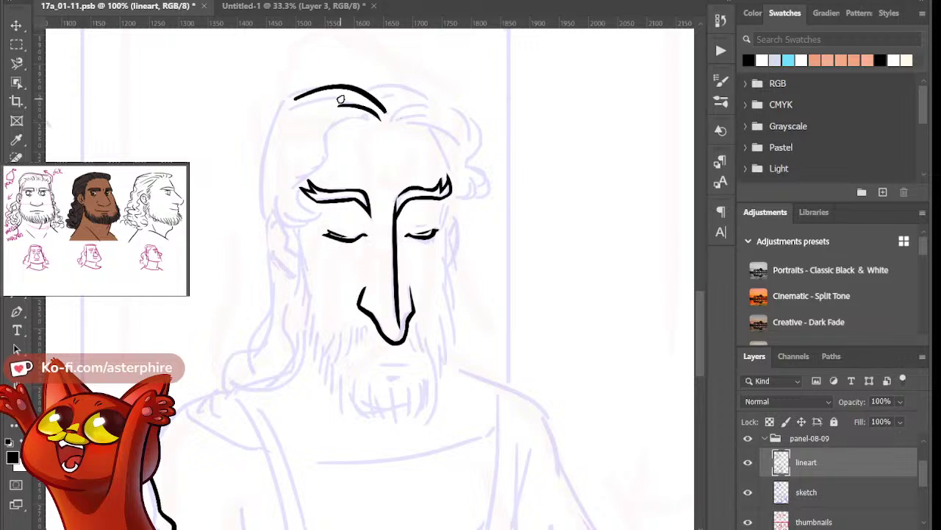
pyautogui.hotkey('ctrl', 'z')
pyautogui.moveTo(298, 91); pyautogui.dragTo(395, 115)
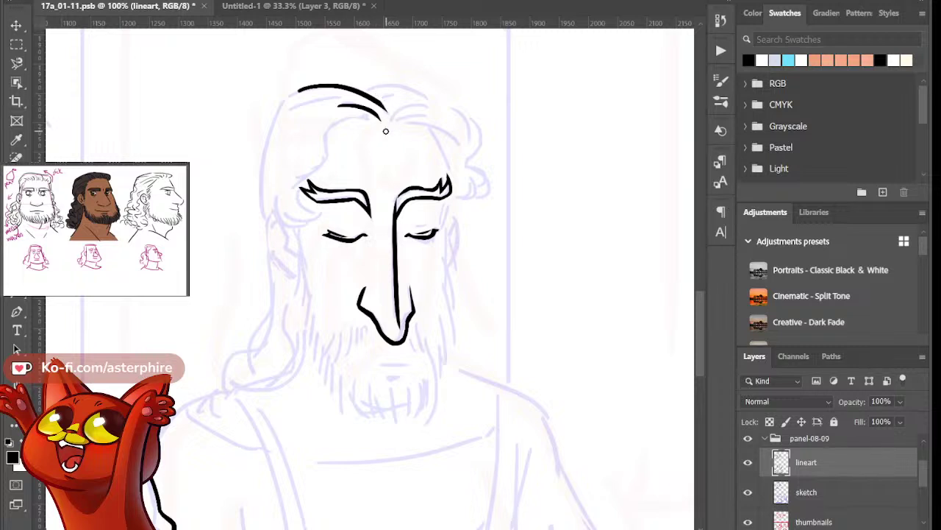
pyautogui.moveTo(379, 109); pyautogui.dragTo(390, 123)
# Ink the hairline from the parting down to the temple above the first eyebrow, and try out a curl around the eyebrow's end
pyautogui.moveTo(372, 120); pyautogui.dragTo(316, 145)
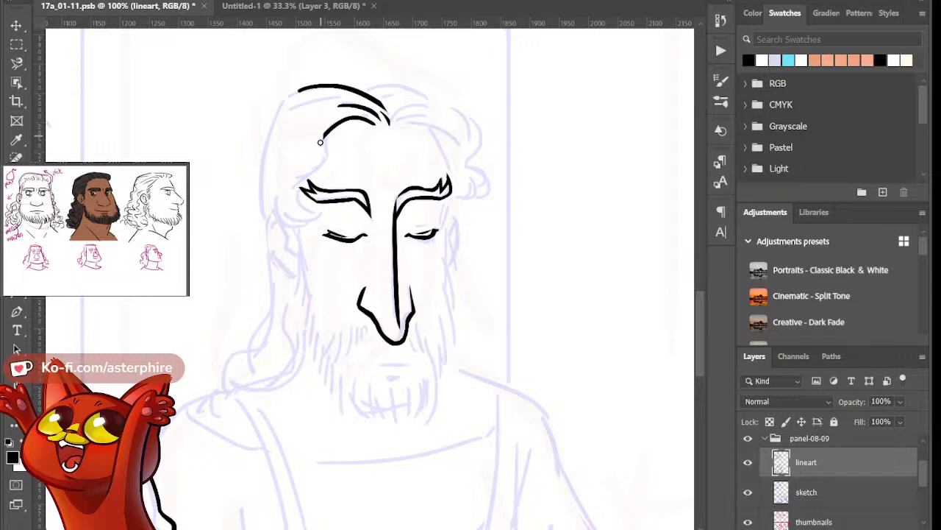
pyautogui.moveTo(331, 125); pyautogui.dragTo(295, 176)
pyautogui.moveTo(324, 161)
pyautogui.mouseDown()
pyautogui.moveTo(282, 229)
pyautogui.moveTo(307, 230)
pyautogui.mouseUp()
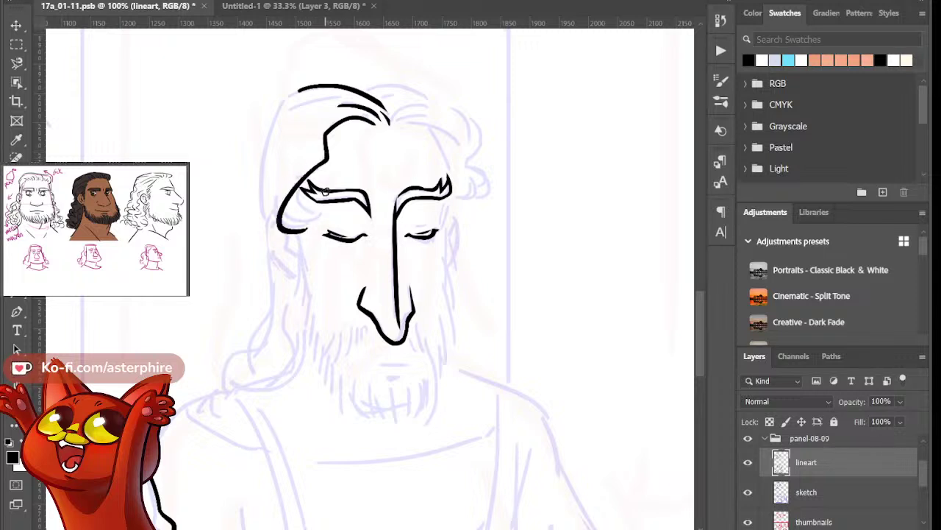
pyautogui.hotkey('ctrl', 'z')
pyautogui.moveTo(325, 158); pyautogui.dragTo(312, 208)
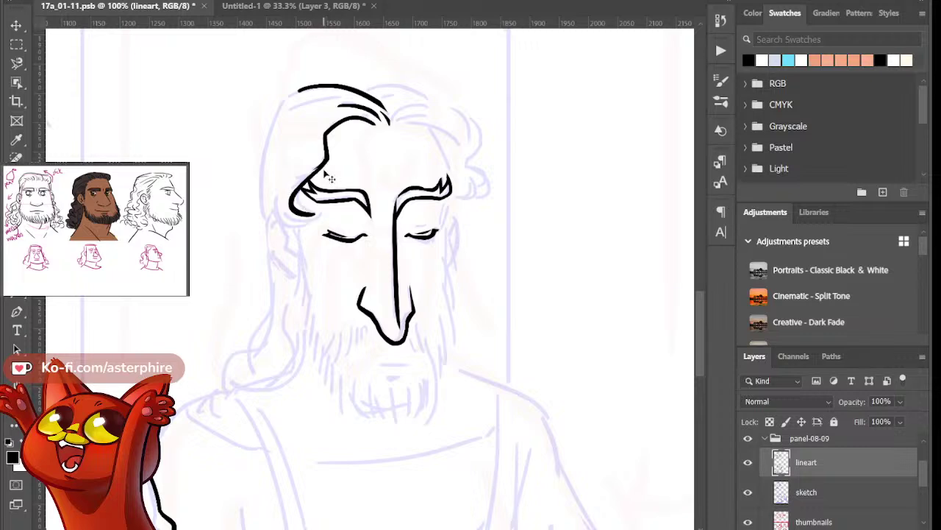
pyautogui.hotkey('ctrl', 'z')
# Ink the temple hair curling around the first eyebrow's outer end, with a second larger curl beside it
pyautogui.press('r')
pyautogui.moveTo(311, 245)
pyautogui.mouseDown()
pyautogui.moveTo(294, 243)
pyautogui.moveTo(311, 184)
pyautogui.mouseUp()
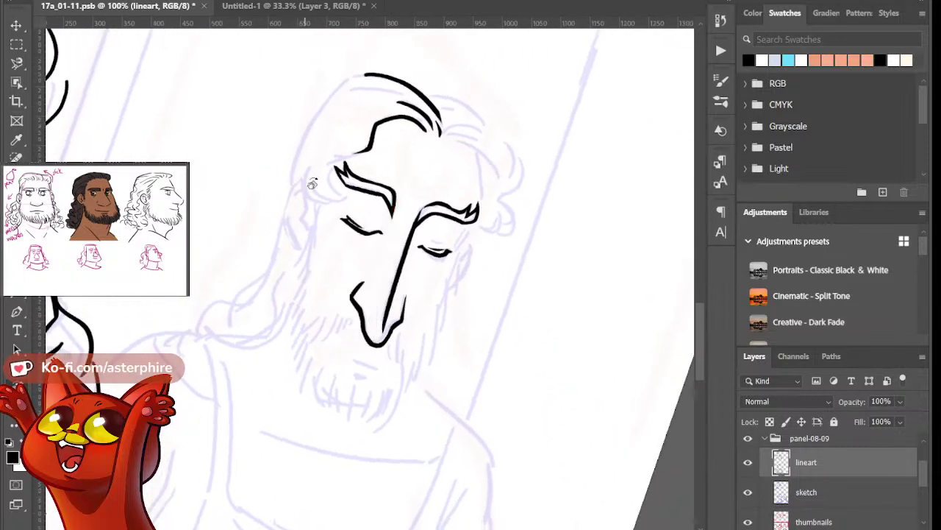
pyautogui.moveTo(360, 151); pyautogui.dragTo(349, 188)
pyautogui.hotkey('ctrl', 'z')
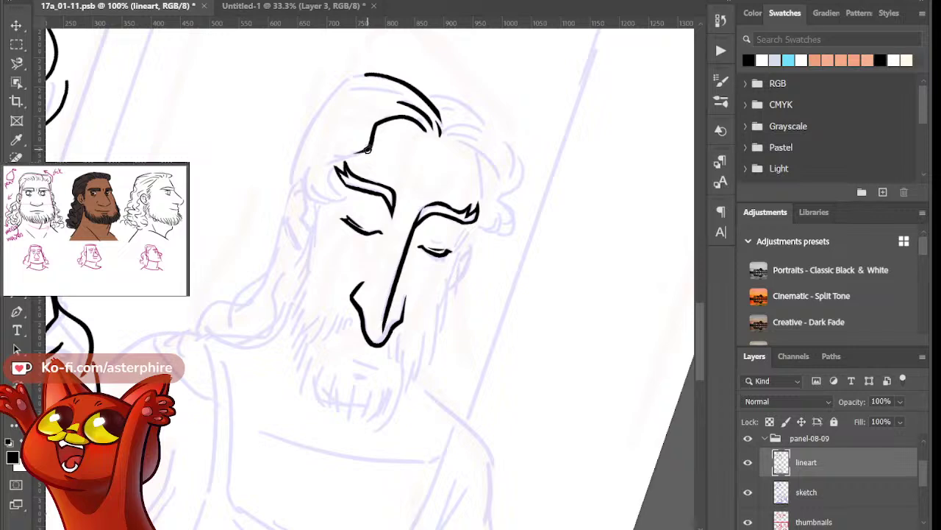
pyautogui.moveTo(368, 150); pyautogui.dragTo(345, 198)
pyautogui.press('r')
pyautogui.moveTo(311, 240); pyautogui.dragTo(307, 284)
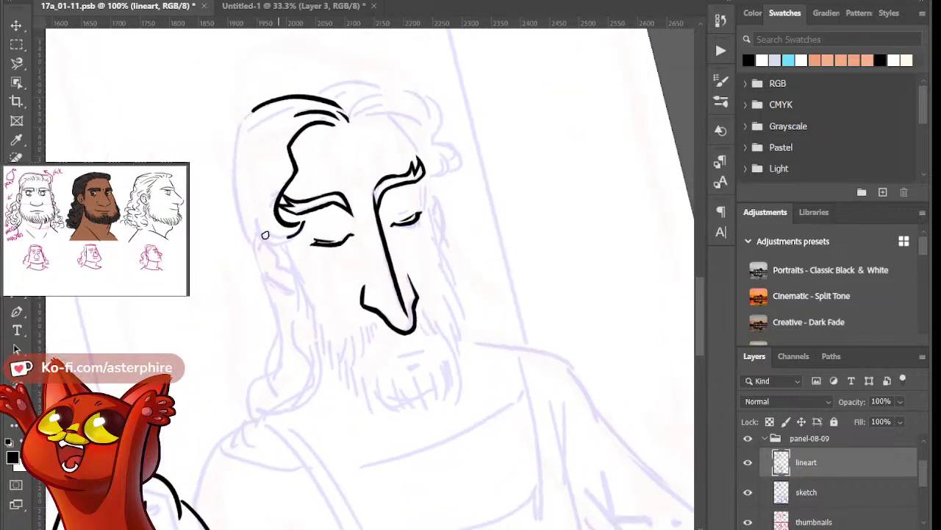
pyautogui.moveTo(305, 217)
pyautogui.mouseDown()
pyautogui.moveTo(264, 235)
pyautogui.moveTo(245, 216)
pyautogui.mouseUp()
# Ink the hair's top contour on the far side of the parting and an overlapping strand sweeping down from it
pyautogui.moveTo(305, 94); pyautogui.dragTo(413, 105)
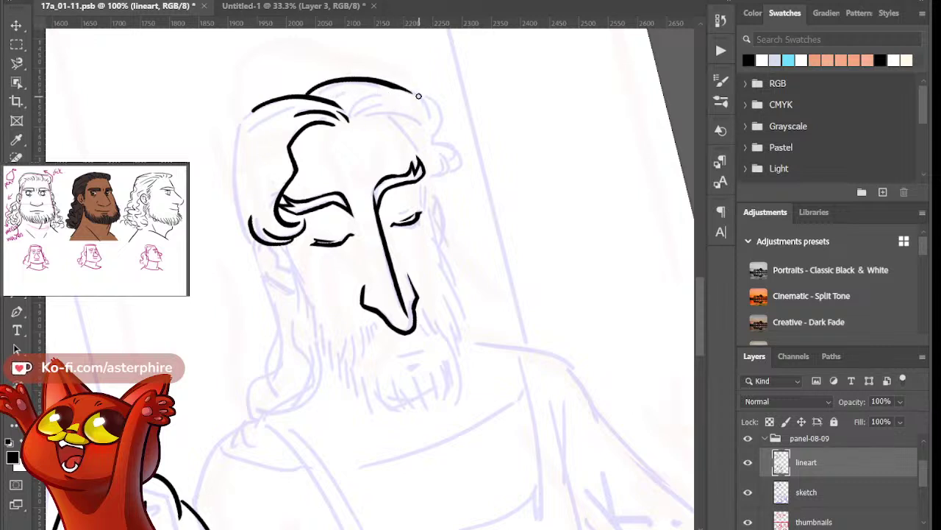
pyautogui.moveTo(379, 83); pyautogui.dragTo(434, 107)
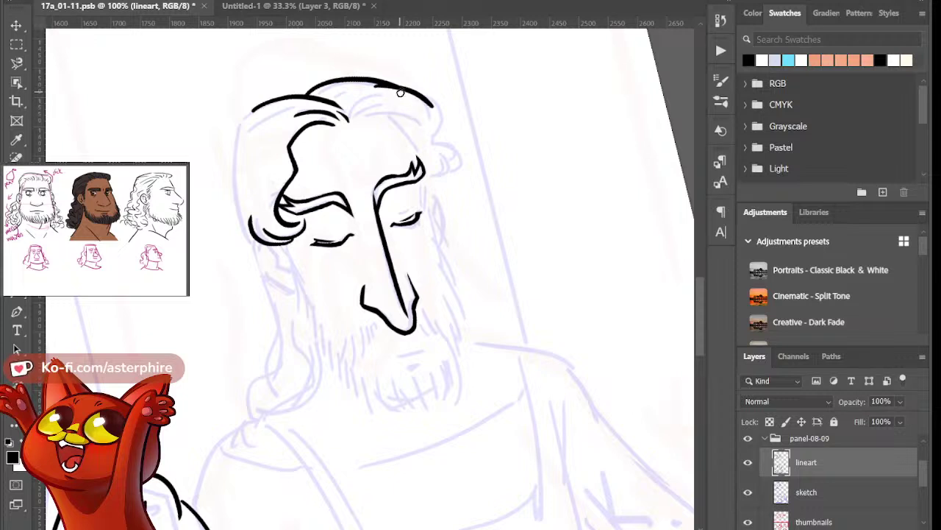
pyautogui.hotkey('ctrl', 'z')
pyautogui.moveTo(357, 94); pyautogui.dragTo(433, 108)
pyautogui.hotkey('ctrl', 'z')
pyautogui.moveTo(357, 94); pyautogui.dragTo(431, 111)
# Ink the rounded outer lock of hair curving down the far side of the head, redrawing it closer to the sketch
pyautogui.moveTo(416, 92); pyautogui.dragTo(426, 145)
pyautogui.hotkey('ctrl', 'z')
pyautogui.moveTo(416, 90); pyautogui.dragTo(422, 148)
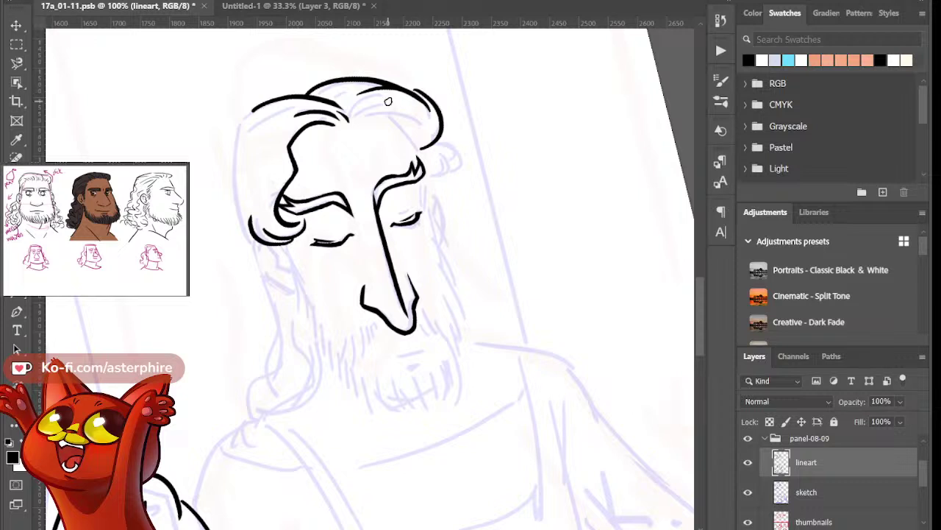
pyautogui.hotkey('ctrl', 'z')
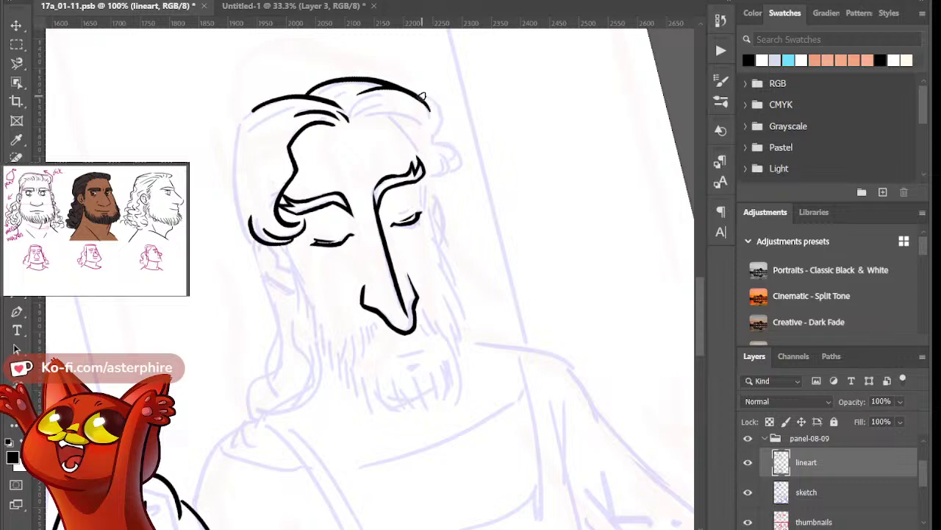
pyautogui.moveTo(422, 97); pyautogui.dragTo(435, 136)
pyautogui.moveTo(424, 94); pyautogui.dragTo(432, 126)
pyautogui.hotkey('ctrl', 'z')
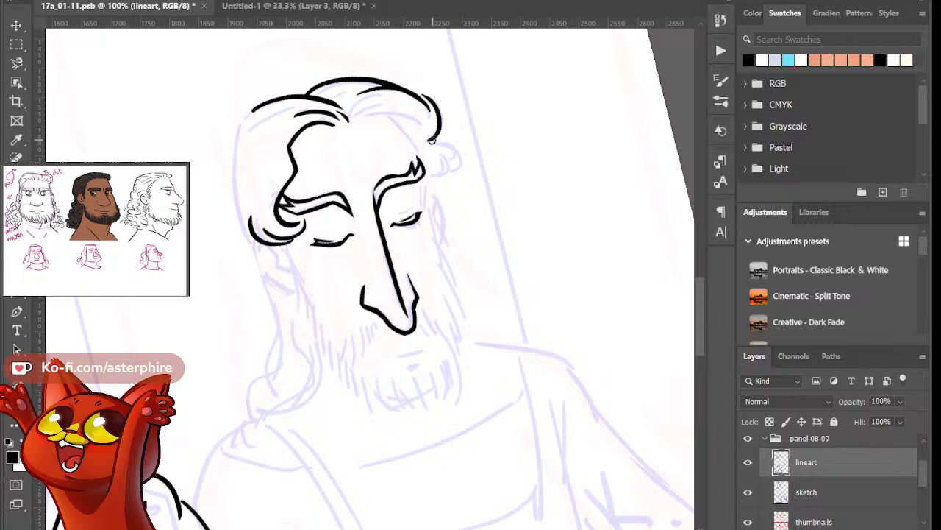
# Ink the small curl below the outer lock, beyond the second eyebrow, with a short inner stroke
pyautogui.moveTo(432, 140)
pyautogui.mouseDown()
pyautogui.moveTo(466, 172)
pyautogui.moveTo(458, 175)
pyautogui.mouseUp()
pyautogui.hotkey('ctrl', 'z')
pyautogui.moveTo(432, 140); pyautogui.dragTo(454, 164)
pyautogui.moveTo(441, 169); pyautogui.dragTo(461, 158)
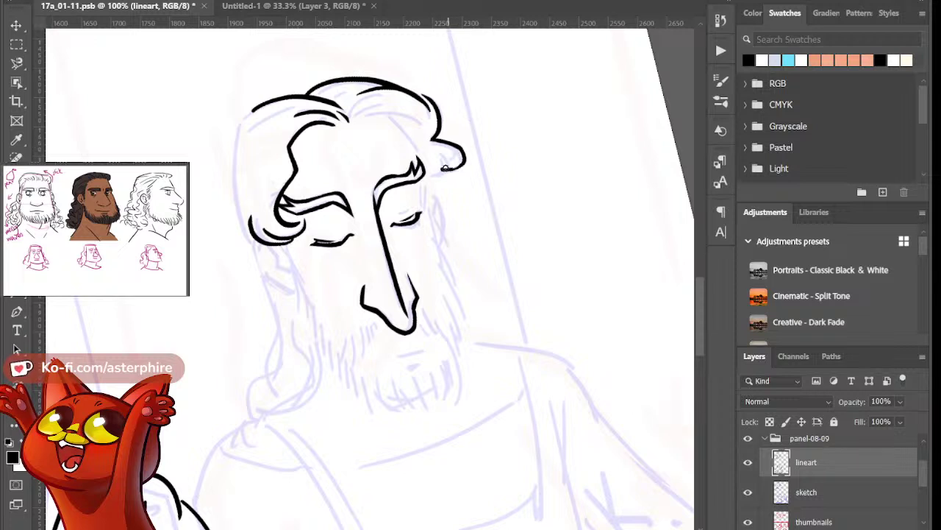
pyautogui.moveTo(447, 158); pyautogui.dragTo(439, 163)
# Ink the inner strands fanning from the parting toward the far side, plus a short stroke at the top of the parting
pyautogui.moveTo(354, 118); pyautogui.dragTo(409, 111)
pyautogui.hotkey('ctrl', 'z')
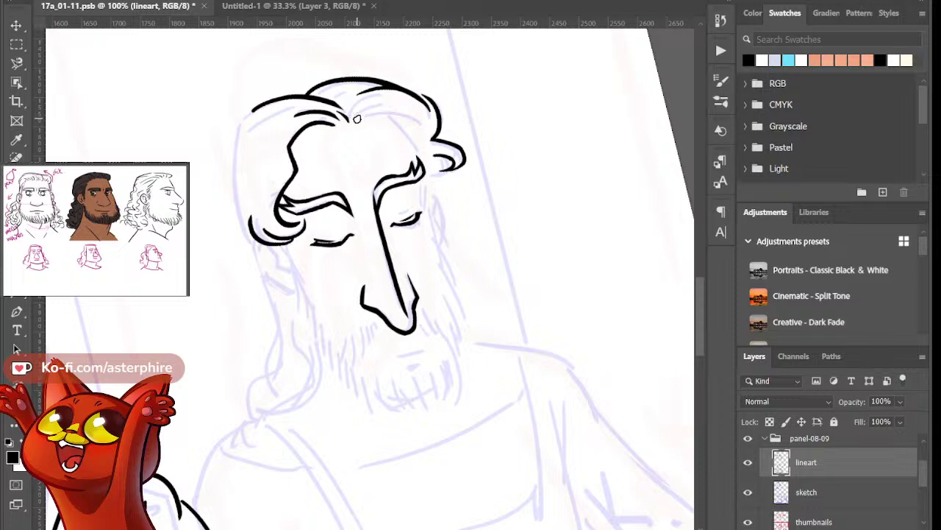
pyautogui.moveTo(354, 119); pyautogui.dragTo(406, 110)
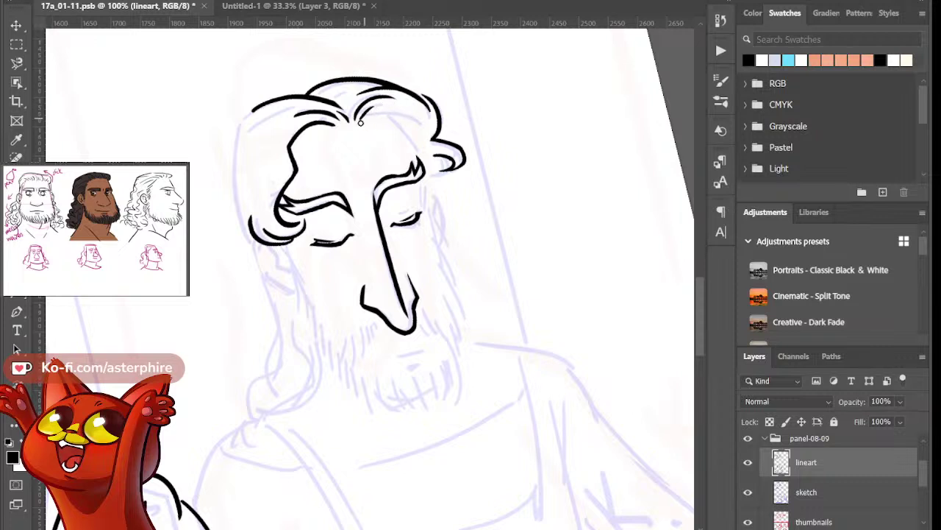
pyautogui.moveTo(360, 122)
pyautogui.mouseDown()
pyautogui.moveTo(392, 114)
pyautogui.moveTo(425, 123)
pyautogui.mouseUp()
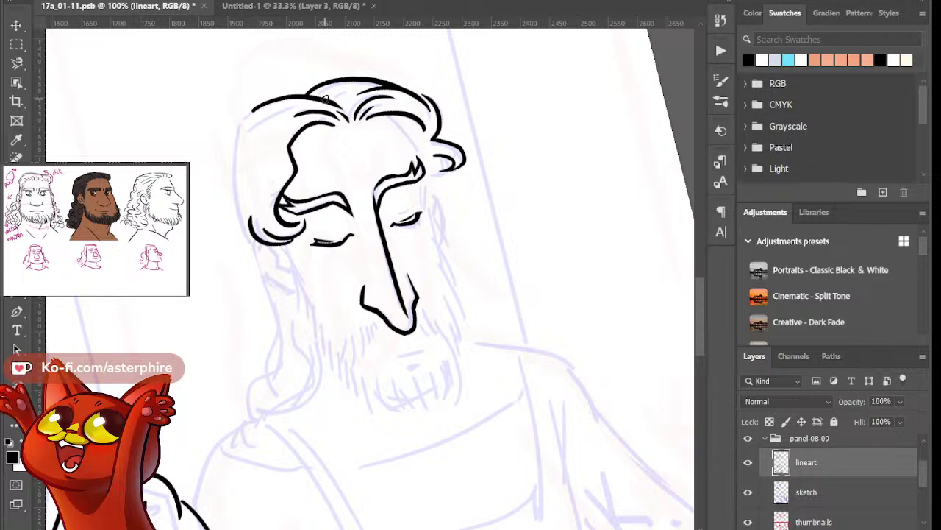
pyautogui.moveTo(326, 99); pyautogui.dragTo(338, 89)
# Ink the far hairline from the strands beside the parting down to the second eyebrow's outer end, redrawing it more curved
pyautogui.moveTo(380, 114); pyautogui.dragTo(432, 172)
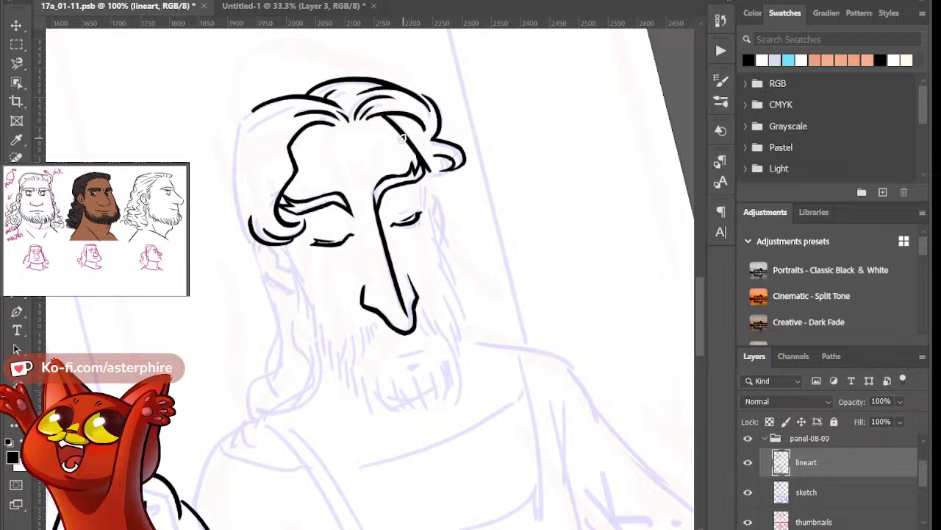
pyautogui.hotkey('ctrl', 'z')
pyautogui.moveTo(385, 116); pyautogui.dragTo(432, 172)
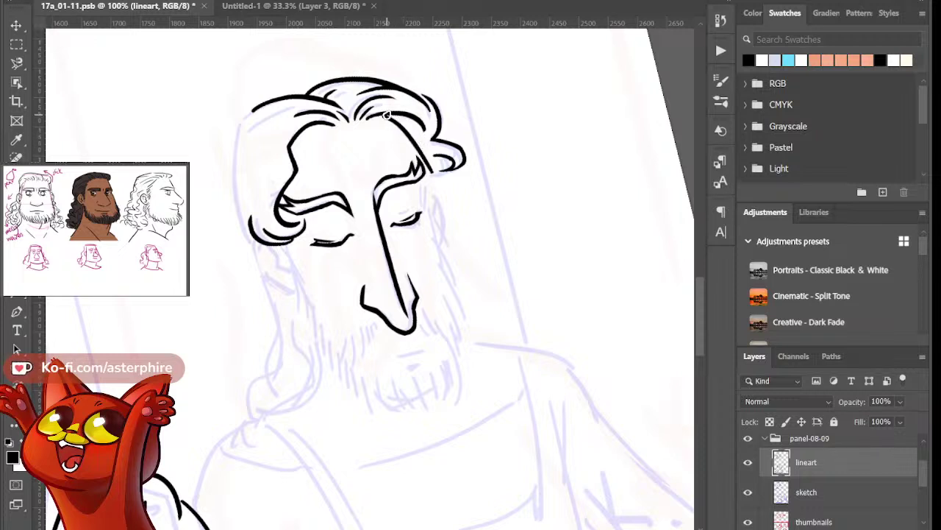
# Redraw the far hairline as a curved stroke from the parting strands down to the second eyebrow's outer end
pyautogui.hotkey('ctrl', 'z')
pyautogui.moveTo(380, 114); pyautogui.dragTo(426, 164)
pyautogui.hotkey('ctrl', 'z')
pyautogui.moveTo(380, 113); pyautogui.dragTo(424, 158)
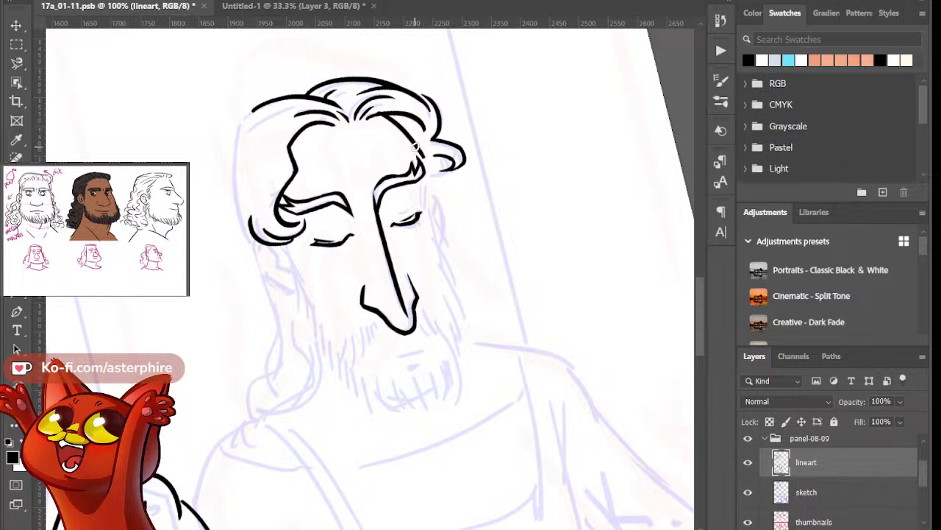
pyautogui.hotkey('ctrl', 'z')
pyautogui.moveTo(379, 114); pyautogui.dragTo(434, 171)
pyautogui.moveTo(409, 135); pyautogui.dragTo(433, 174)
# Ink a short vertical temple line just beyond the far eye, redrawing it shorter
pyautogui.moveTo(450, 169); pyautogui.dragTo(426, 222)
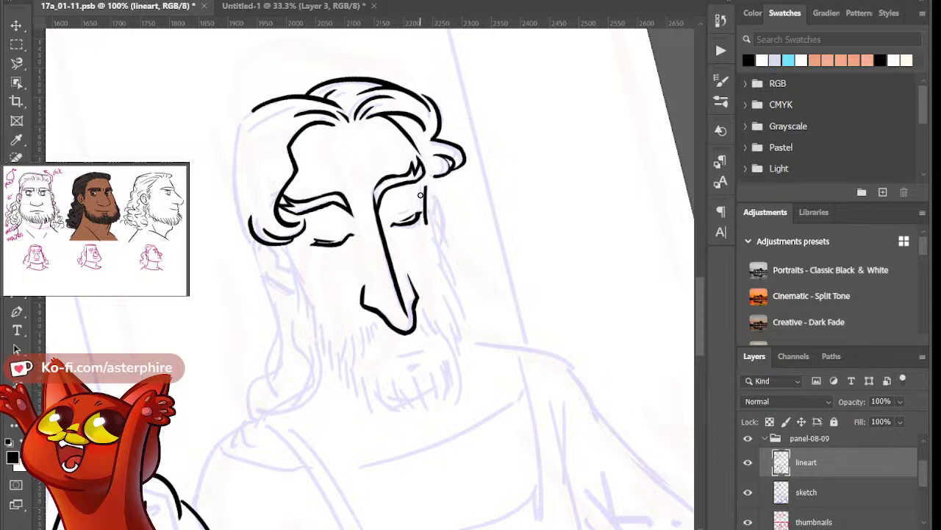
pyautogui.hotkey('ctrl', 'z')
pyautogui.moveTo(424, 186); pyautogui.dragTo(425, 213)
# Ink the far cheek contour from the temple line down to the beard, redrawing it as one smooth tapering stroke
pyautogui.moveTo(425, 211); pyautogui.dragTo(445, 258)
pyautogui.moveTo(434, 229); pyautogui.dragTo(458, 322)
pyautogui.hotkey('ctrl', 'z')
pyautogui.moveTo(434, 231)
pyautogui.mouseDown()
pyautogui.moveTo(460, 337)
pyautogui.moveTo(459, 327)
pyautogui.mouseUp()
pyautogui.hotkey('ctrl', 'z')
pyautogui.hotkey('ctrl', 'z')
pyautogui.hotkey('ctrl', 'z')
pyautogui.moveTo(436, 236)
pyautogui.mouseDown()
pyautogui.moveTo(460, 323)
pyautogui.moveTo(447, 248)
pyautogui.moveTo(459, 328)
pyautogui.mouseUp()
pyautogui.hotkey('ctrl', '-')
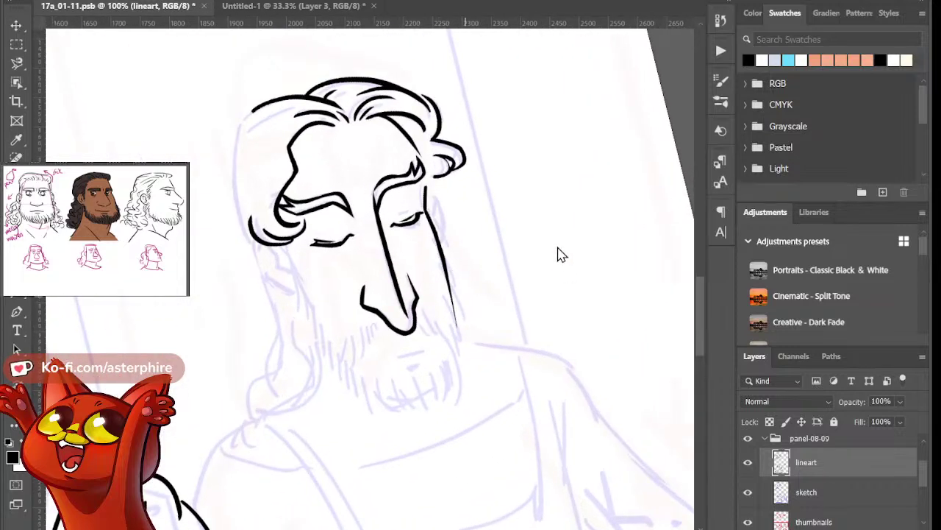
# Erase the lower tip of the far cheek line where the beard begins
pyautogui.press('e')
pyautogui.moveTo(454, 330); pyautogui.dragTo(456, 291)
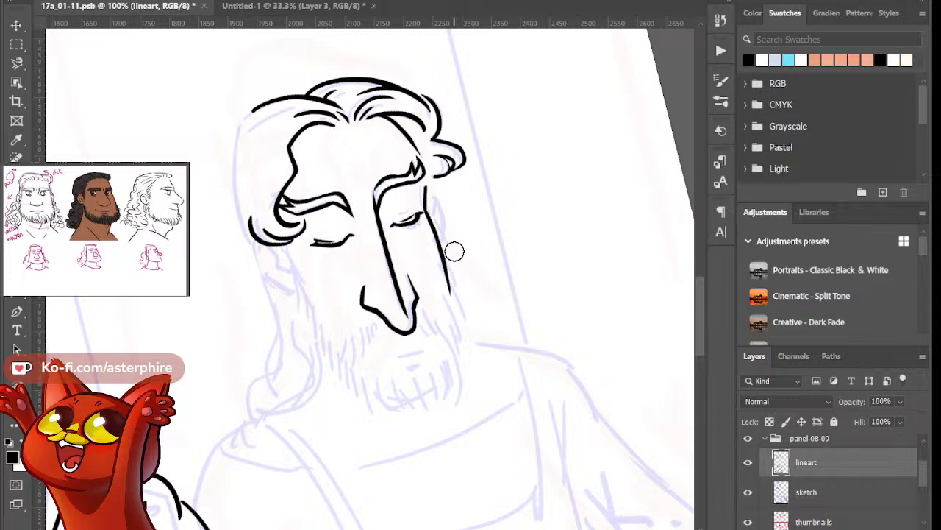
pyautogui.moveTo(454, 252); pyautogui.dragTo(454, 297)
# Ink the ear's outer edge below the near side curl and erase the overlong lower end of the stroke
pyautogui.moveTo(267, 275); pyautogui.dragTo(307, 316)
pyautogui.hotkey('ctrl', 'z')
pyautogui.moveTo(256, 242); pyautogui.dragTo(302, 304)
pyautogui.press('e')
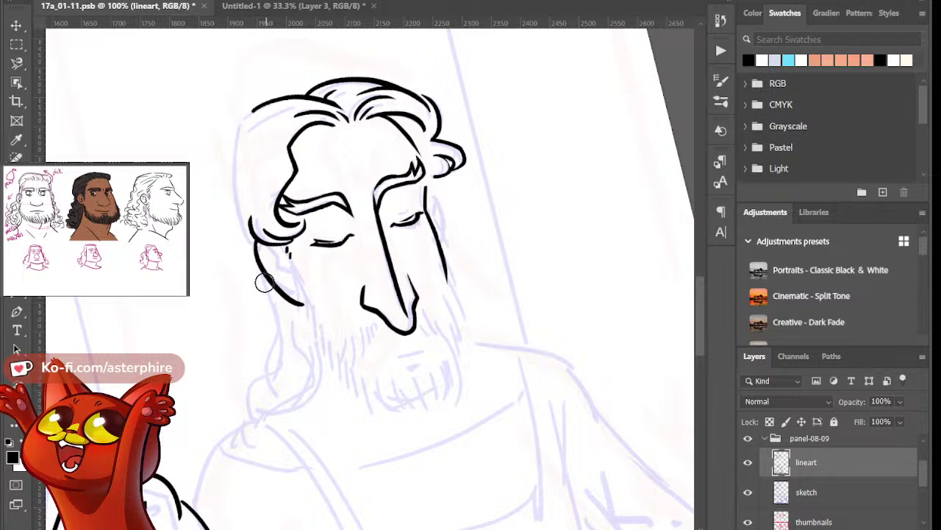
pyautogui.moveTo(252, 267); pyautogui.dragTo(303, 302)
pyautogui.moveTo(260, 279)
pyautogui.mouseDown()
pyautogui.moveTo(274, 295)
pyautogui.moveTo(306, 300)
pyautogui.mouseUp()
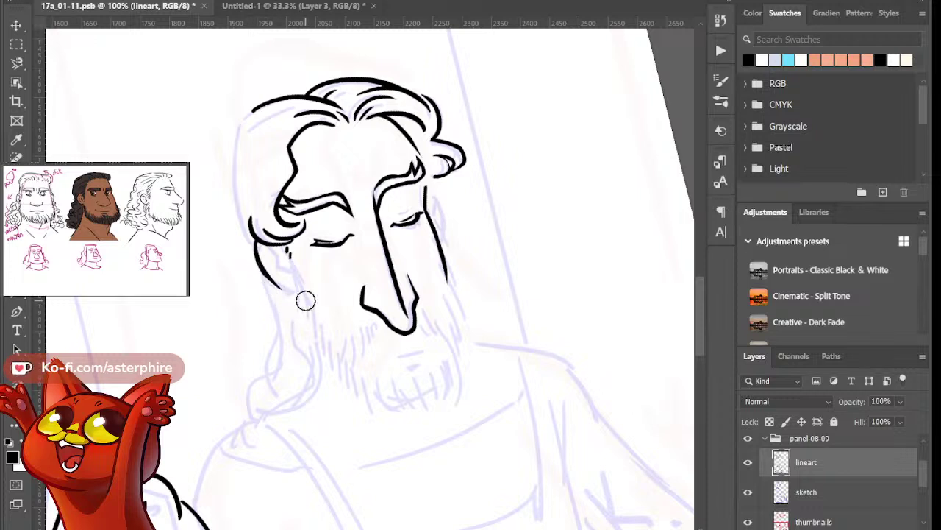
# Redraw the lower curve of the ear so it rounds inward into the lobe
pyautogui.press('b')
pyautogui.moveTo(265, 272); pyautogui.dragTo(307, 296)
pyautogui.hotkey('ctrl', 'z')
pyautogui.hotkey('ctrl', 'z')
pyautogui.hotkey('ctrl', 'z')
pyautogui.moveTo(260, 267); pyautogui.dragTo(293, 288)
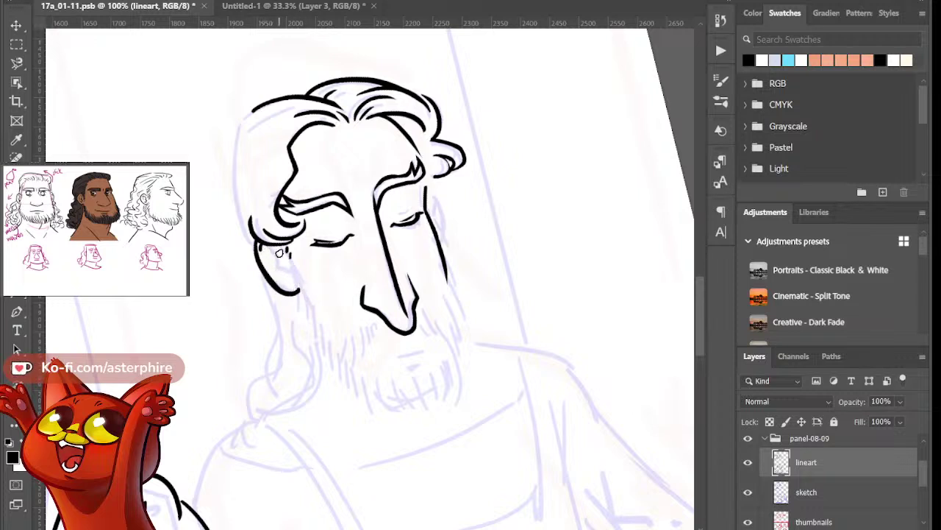
# Ink the inner detail of the closed-eyed man's ear on the lineart layer
pyautogui.moveTo(278, 257); pyautogui.dragTo(294, 275)
pyautogui.press('Escape')
pyautogui.hotkey('ctrl', '-')
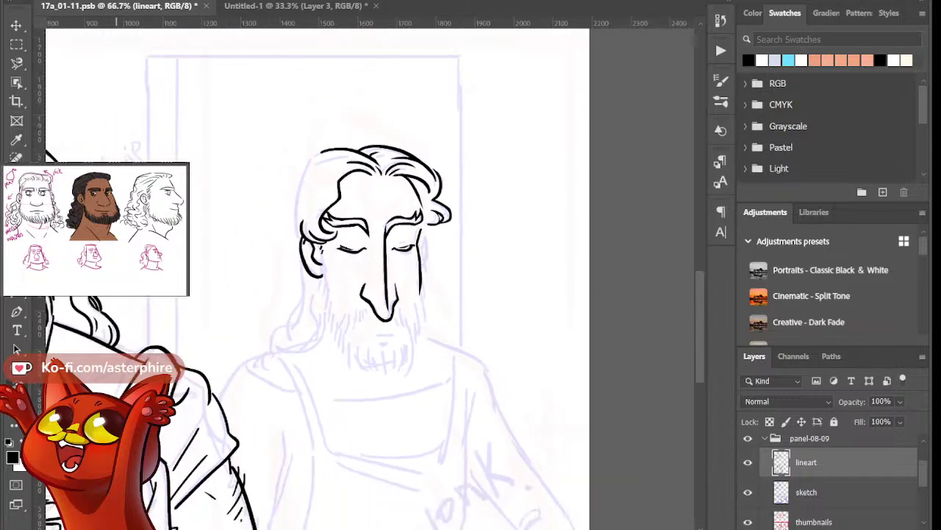
pyautogui.hscroll(-5, 369, 279)
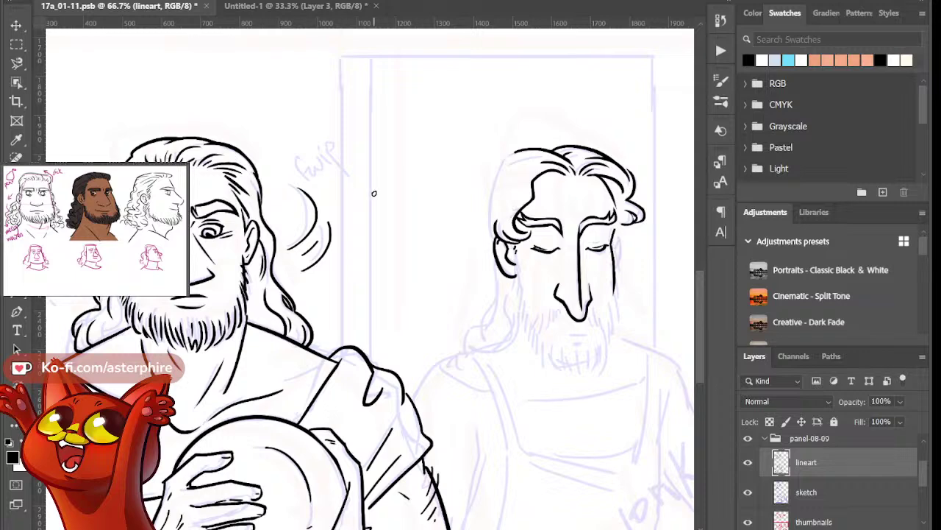
pyautogui.moveTo(403, 153); pyautogui.dragTo(319, 179)
pyautogui.moveTo(339, 146); pyautogui.dragTo(334, 189)
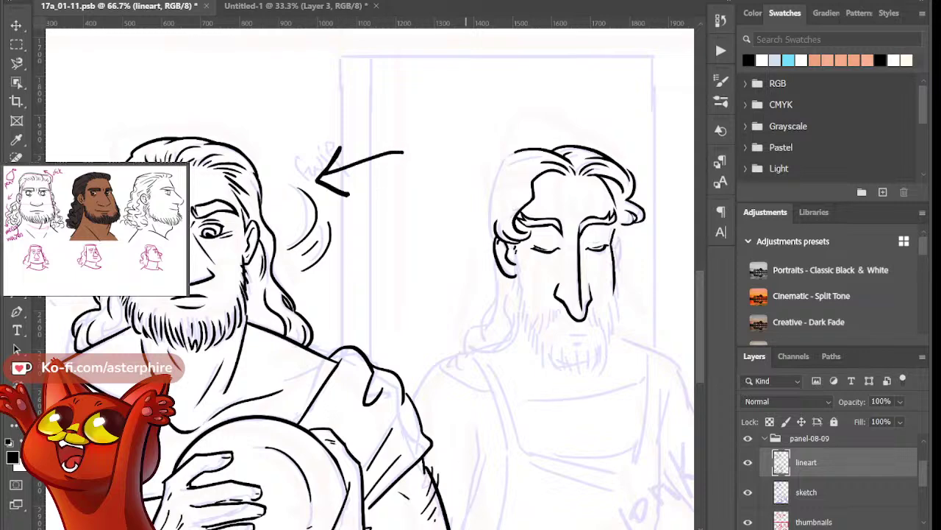
pyautogui.hscroll(3, 367, 272)
pyautogui.hotkey('ctrl', 'z')
pyautogui.hotkey('ctrl', 'z')
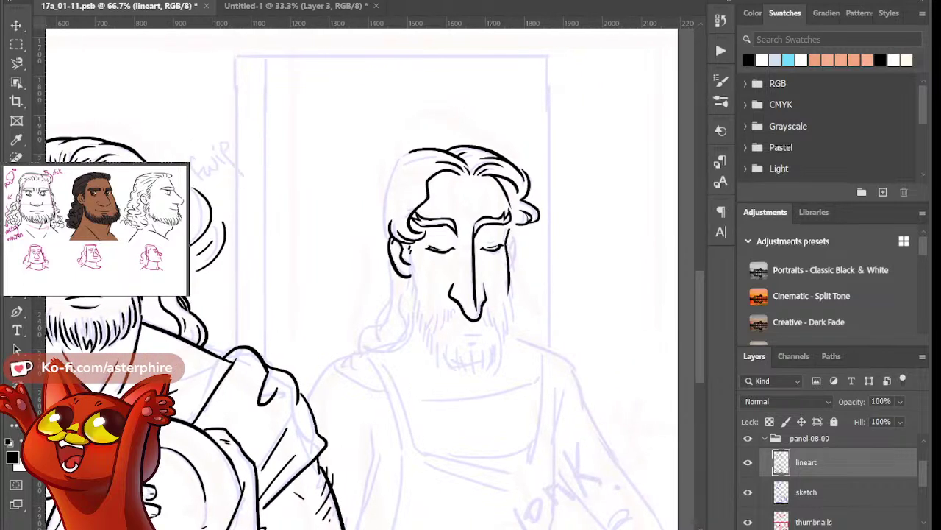
# Ink short black beard hairs down the jaw, starting just below the fully drawn ear
pyautogui.click(477, 353)
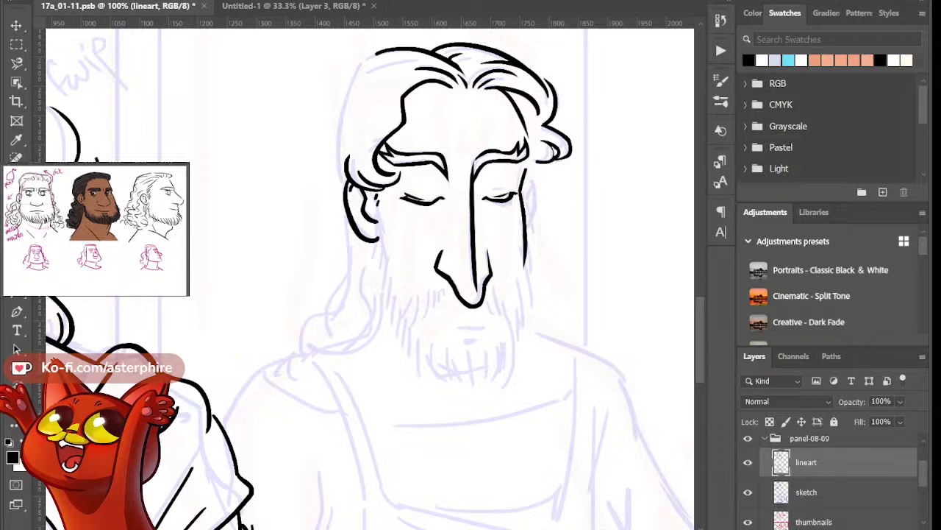
pyautogui.moveTo(383, 235); pyautogui.dragTo(379, 238)
pyautogui.press('b')
pyautogui.press(']')
pyautogui.press(']')
pyautogui.press(']')
pyautogui.moveTo(384, 262)
pyautogui.mouseDown()
pyautogui.moveTo(386, 310)
pyautogui.moveTo(389, 293)
pyautogui.moveTo(379, 308)
pyautogui.moveTo(374, 294)
pyautogui.moveTo(383, 312)
pyautogui.moveTo(375, 297)
pyautogui.moveTo(406, 311)
pyautogui.moveTo(395, 282)
pyautogui.moveTo(388, 311)
pyautogui.moveTo(395, 287)
pyautogui.moveTo(397, 317)
pyautogui.mouseUp()
pyautogui.hotkey('ctrl', 'z')
pyautogui.hotkey('ctrl', 'z')
pyautogui.press(']')
pyautogui.press(']')
pyautogui.press('b')
pyautogui.press('e')
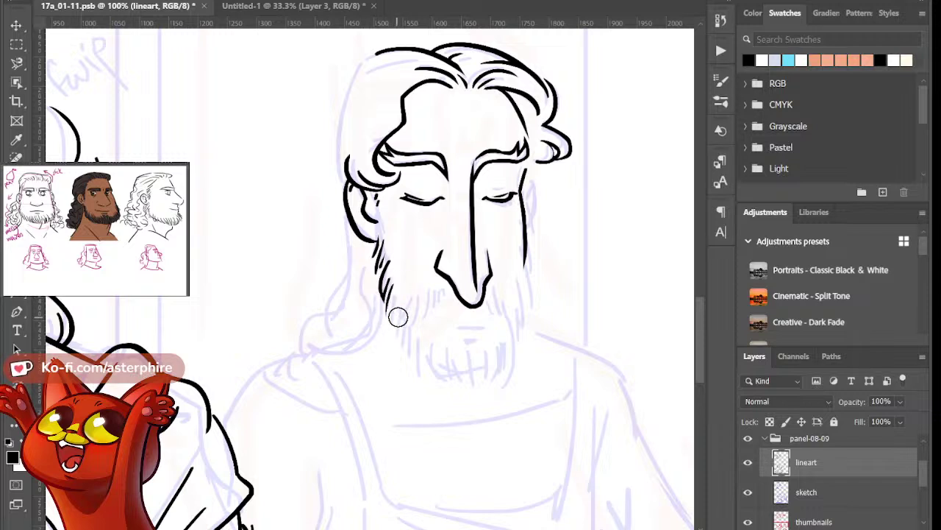
# Extend the beard's edge further down the jaw and ink hairs across the cheek up to the near nostril
pyautogui.press('b')
pyautogui.press(']')
pyautogui.press(']')
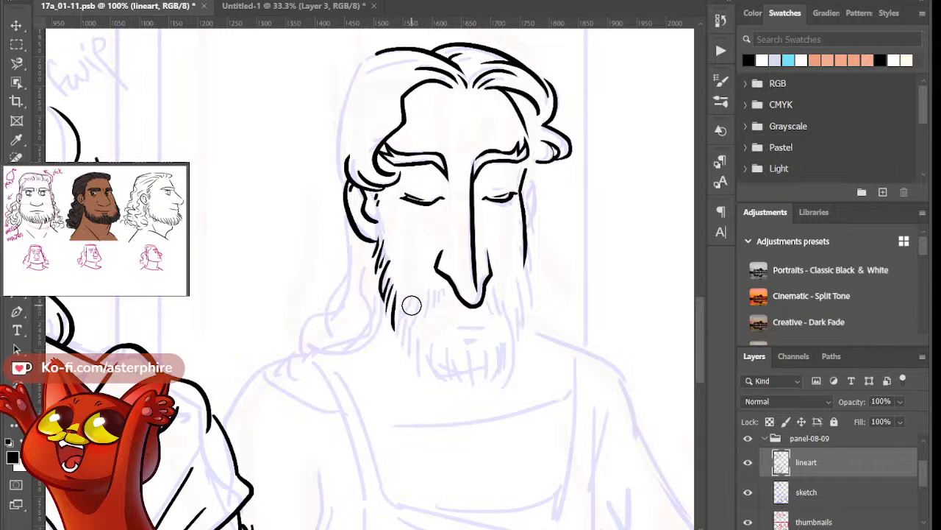
pyautogui.moveTo(395, 298); pyautogui.dragTo(409, 351)
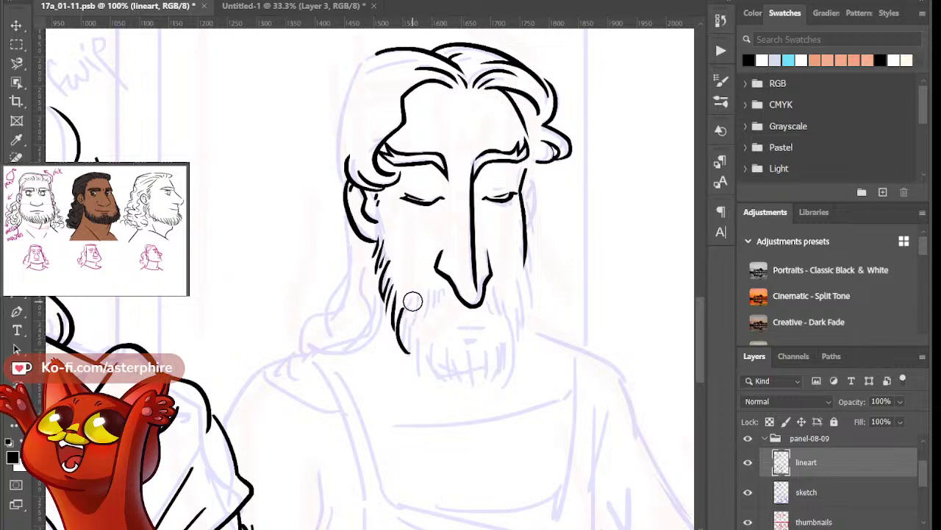
pyautogui.hotkey('ctrl', 'z')
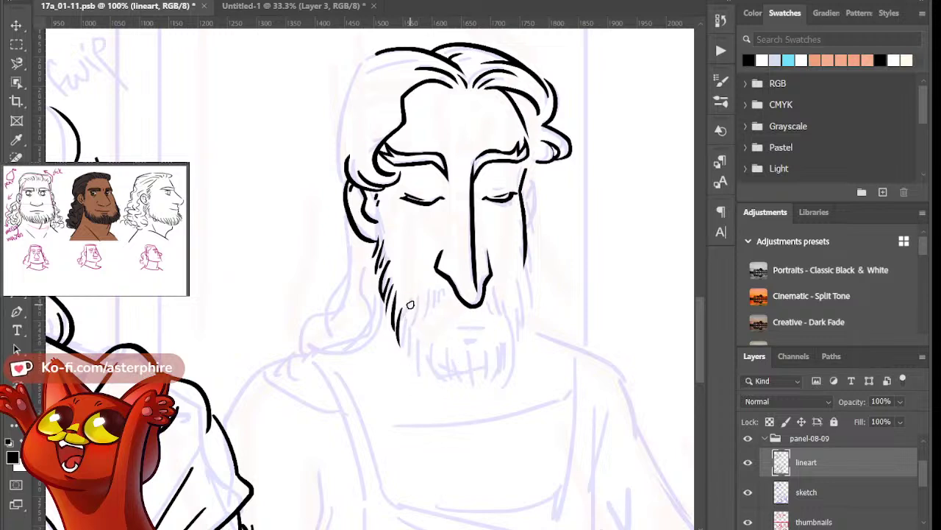
pyautogui.moveTo(414, 295); pyautogui.dragTo(408, 315)
pyautogui.moveTo(415, 297); pyautogui.dragTo(415, 323)
pyautogui.press('e')
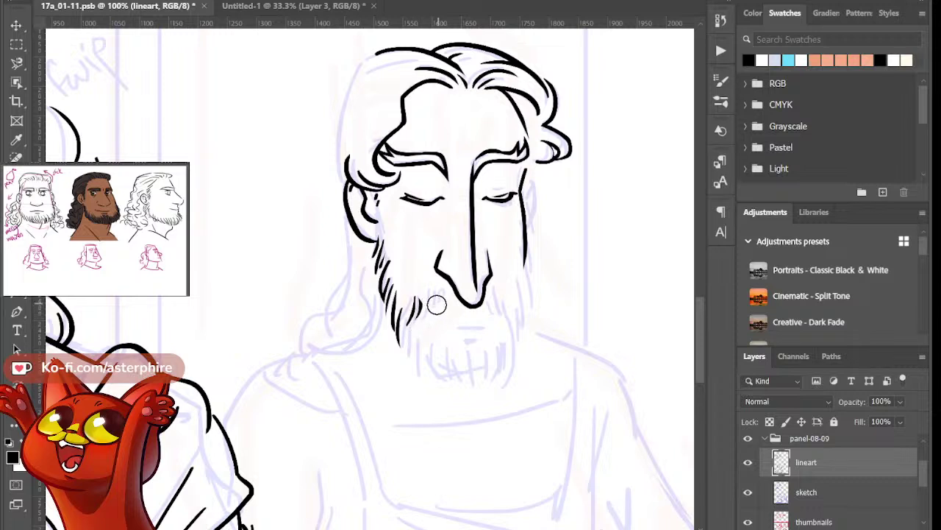
pyautogui.moveTo(432, 294)
pyautogui.mouseDown()
pyautogui.moveTo(422, 314)
pyautogui.moveTo(436, 302)
pyautogui.moveTo(445, 311)
pyautogui.mouseUp()
pyautogui.press('b')
pyautogui.press('e')
pyautogui.press('b')
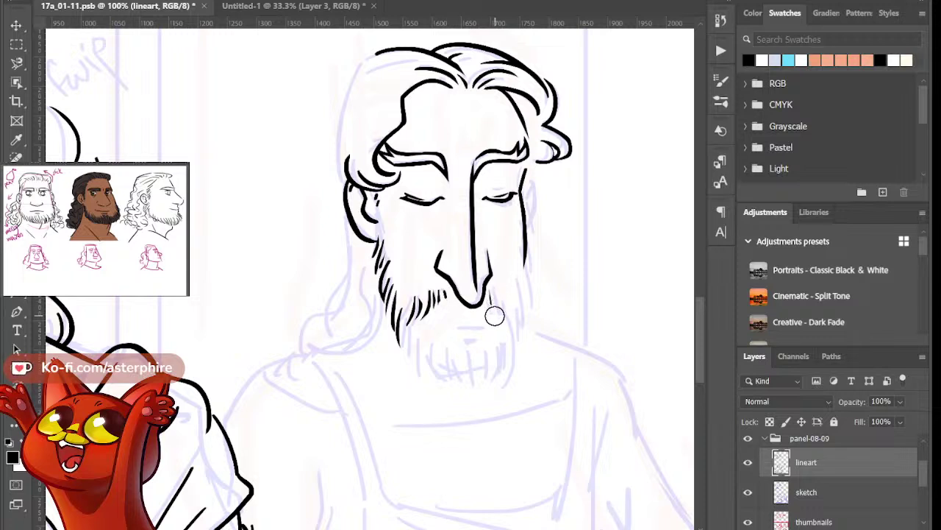
# Ink the beard hairs on the far side of the nose tip and the outline of the far ear
pyautogui.moveTo(502, 293); pyautogui.dragTo(500, 301)
pyautogui.press('b')
pyautogui.moveTo(503, 295); pyautogui.dragTo(511, 326)
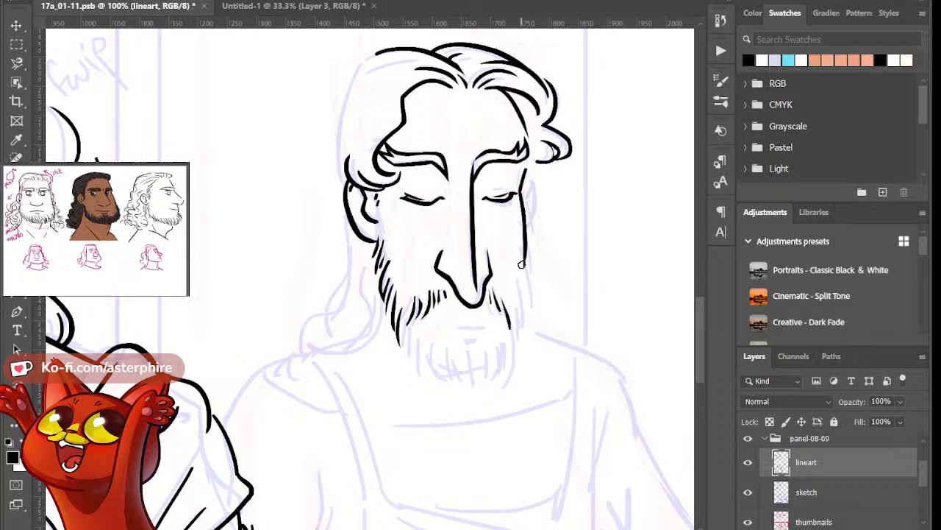
pyautogui.moveTo(531, 182); pyautogui.dragTo(528, 234)
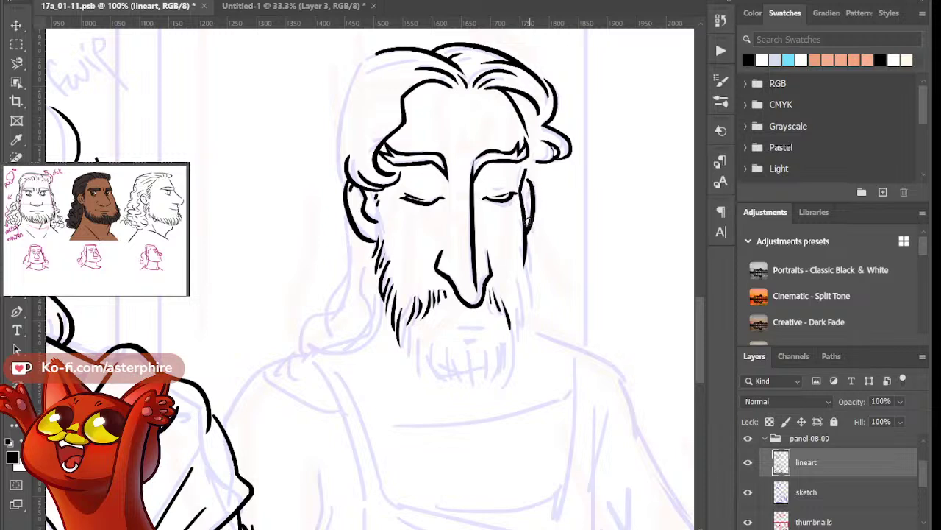
# Ink the hair's outer contour from the crown down to the near ear and add a strand line inside it
pyautogui.moveTo(375, 53); pyautogui.dragTo(339, 140)
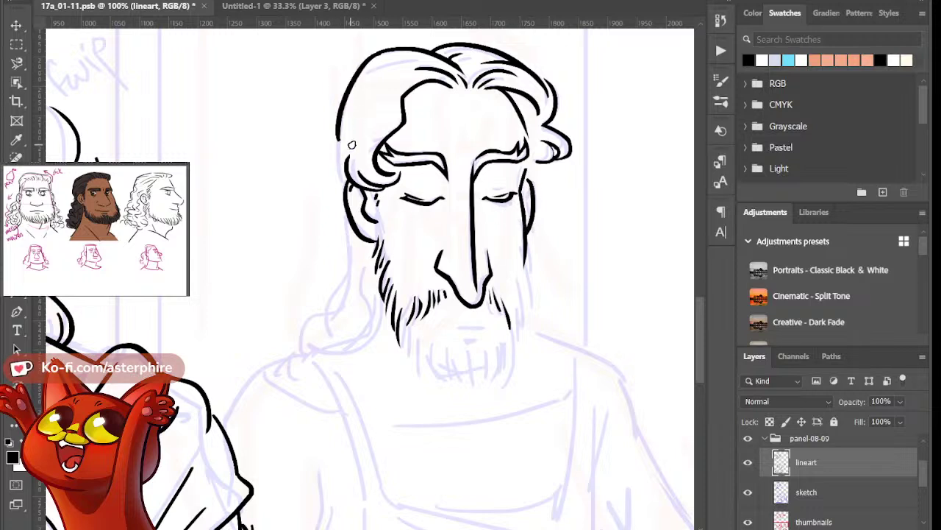
pyautogui.hotkey('ctrl', 'z')
pyautogui.moveTo(374, 52); pyautogui.dragTo(341, 153)
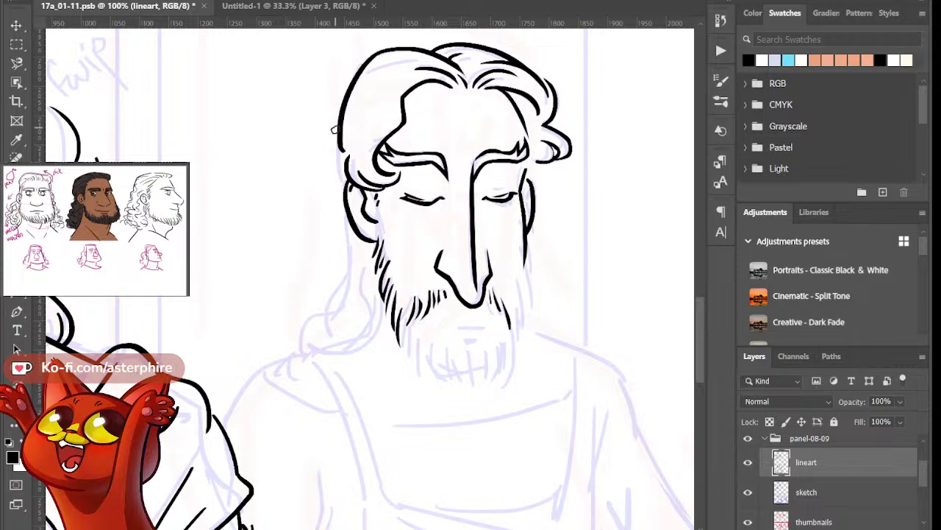
pyautogui.press('e')
pyautogui.moveTo(366, 76); pyautogui.dragTo(336, 161)
pyautogui.moveTo(373, 71); pyautogui.dragTo(337, 158)
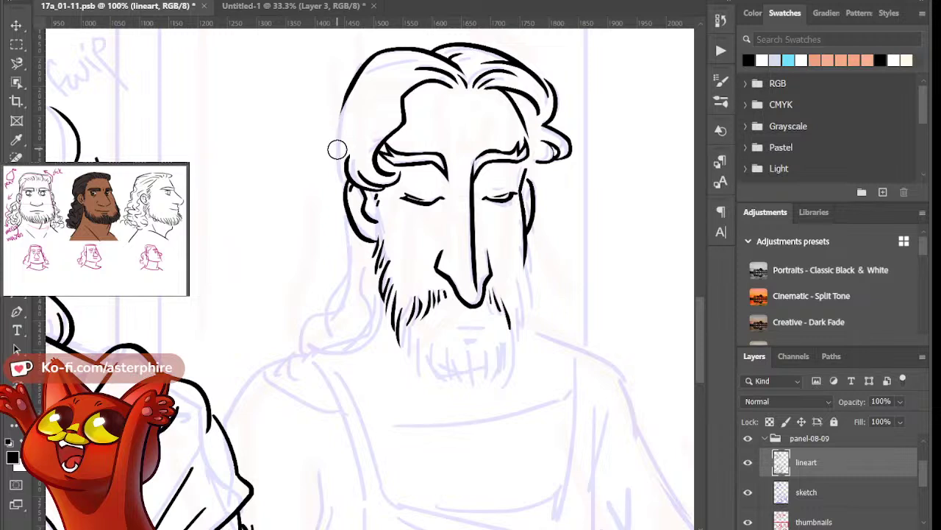
pyautogui.moveTo(350, 85)
pyautogui.mouseDown()
pyautogui.moveTo(336, 147)
pyautogui.moveTo(341, 189)
pyautogui.mouseUp()
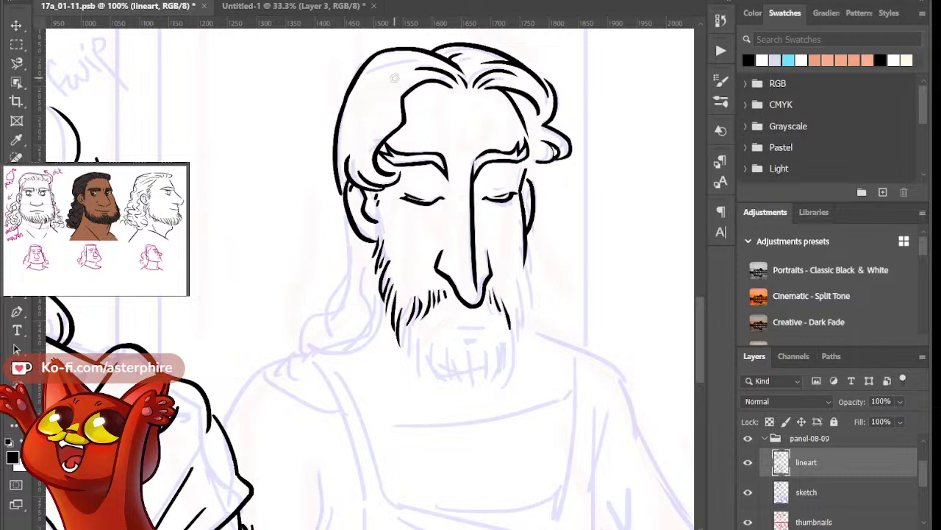
pyautogui.moveTo(354, 110)
pyautogui.mouseDown()
pyautogui.moveTo(391, 62)
pyautogui.moveTo(366, 107)
pyautogui.mouseUp()
pyautogui.press('e')
pyautogui.press('b')
# Ink the outer edge of the long hair falling from behind the near ear to a curl on the shoulder
pyautogui.moveTo(346, 215); pyautogui.dragTo(303, 322)
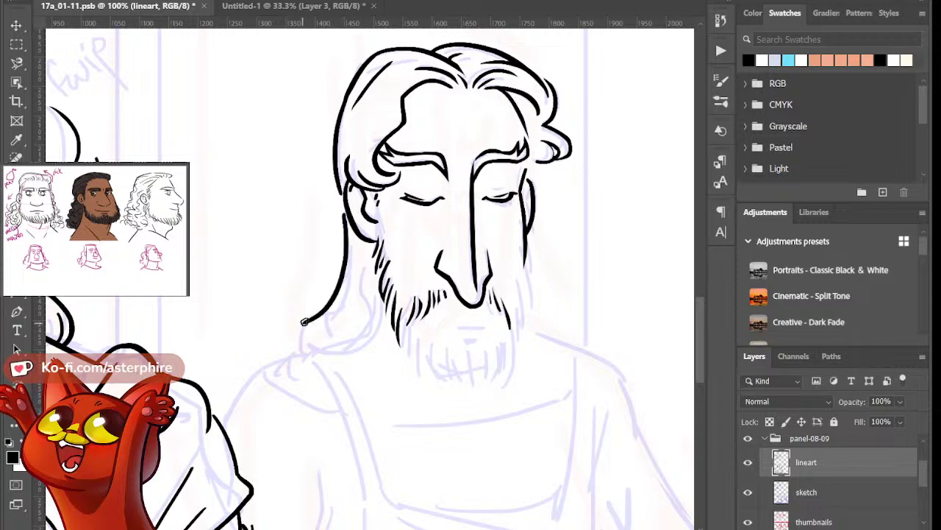
pyautogui.hotkey('ctrl', 'z')
pyautogui.moveTo(343, 213)
pyautogui.mouseDown()
pyautogui.moveTo(333, 294)
pyautogui.moveTo(296, 338)
pyautogui.moveTo(290, 366)
pyautogui.moveTo(285, 359)
pyautogui.mouseUp()
pyautogui.hotkey('ctrl', 'z')
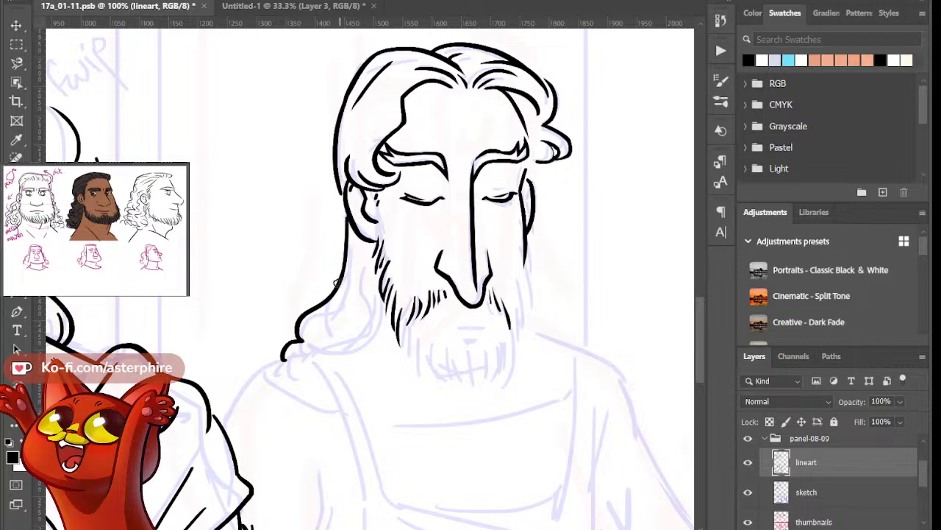
pyautogui.hotkey('ctrl', 'z')
pyautogui.moveTo(345, 219); pyautogui.dragTo(337, 284)
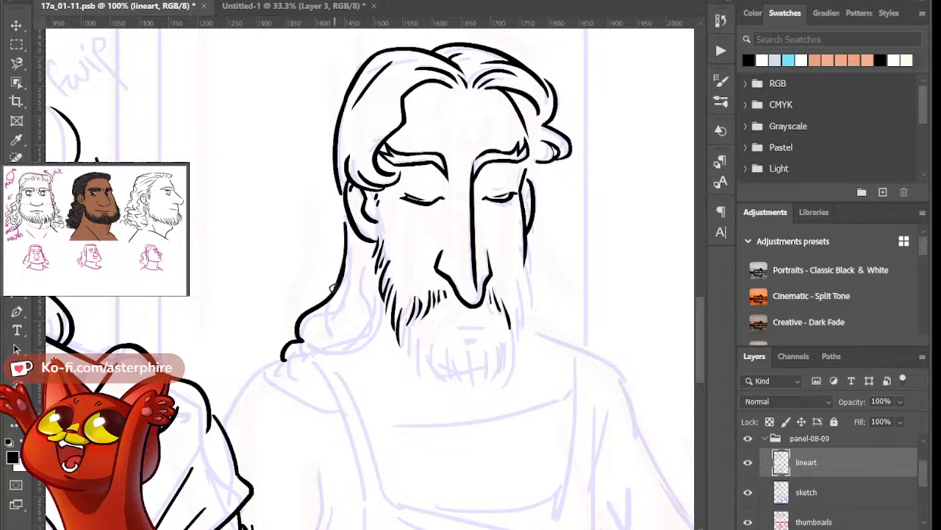
pyautogui.hotkey('ctrl', 'z')
pyautogui.moveTo(345, 223); pyautogui.dragTo(338, 281)
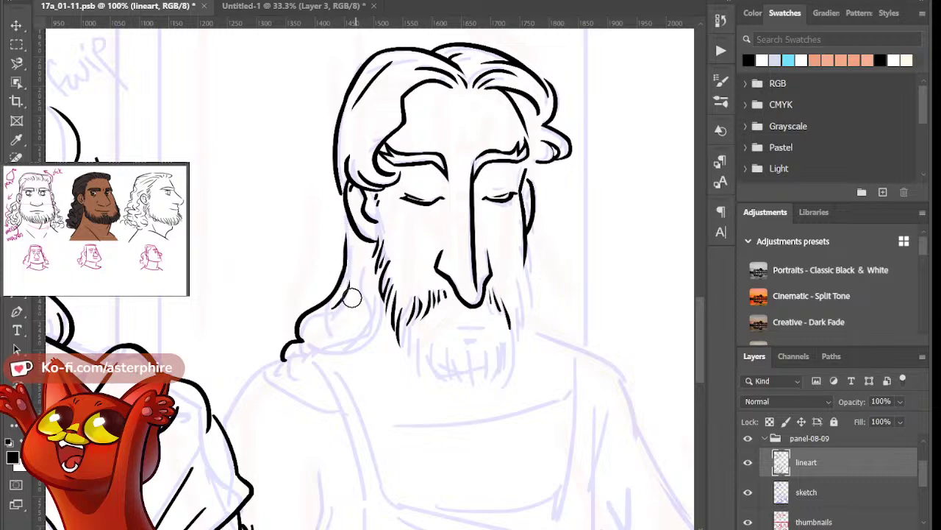
# Ink the inner strands of the shoulder-length hair and the curved underside of its lock beside the beard
pyautogui.moveTo(365, 291); pyautogui.dragTo(322, 353)
pyautogui.press('e')
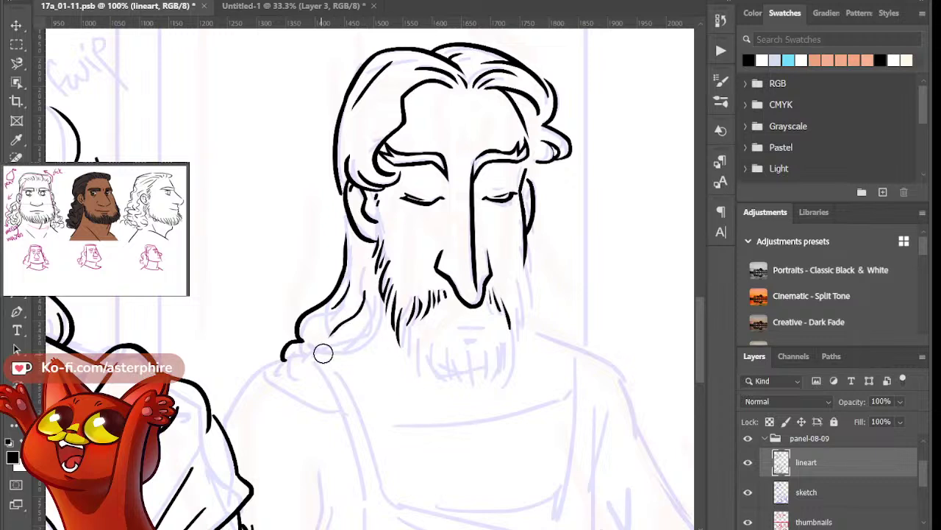
pyautogui.press('b')
pyautogui.moveTo(355, 317); pyautogui.dragTo(316, 347)
pyautogui.hotkey('ctrl', 'z')
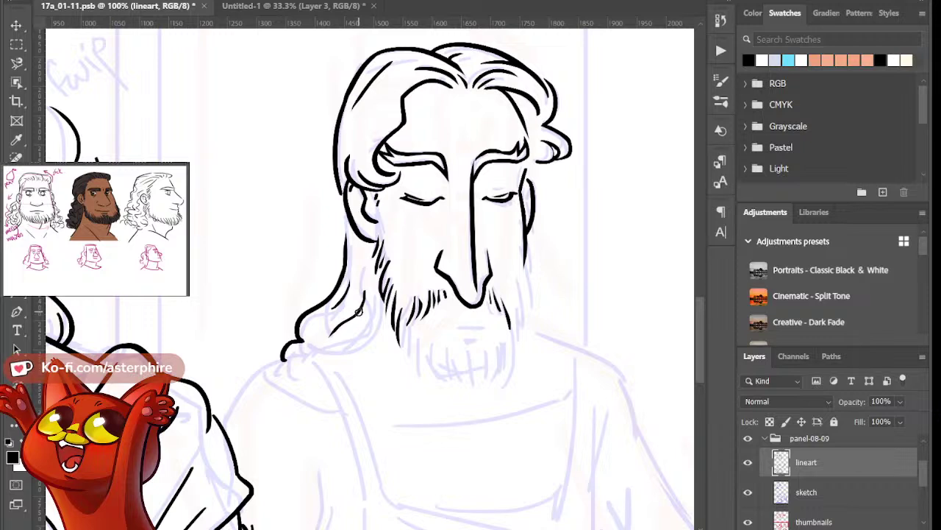
pyautogui.moveTo(362, 311); pyautogui.dragTo(319, 338)
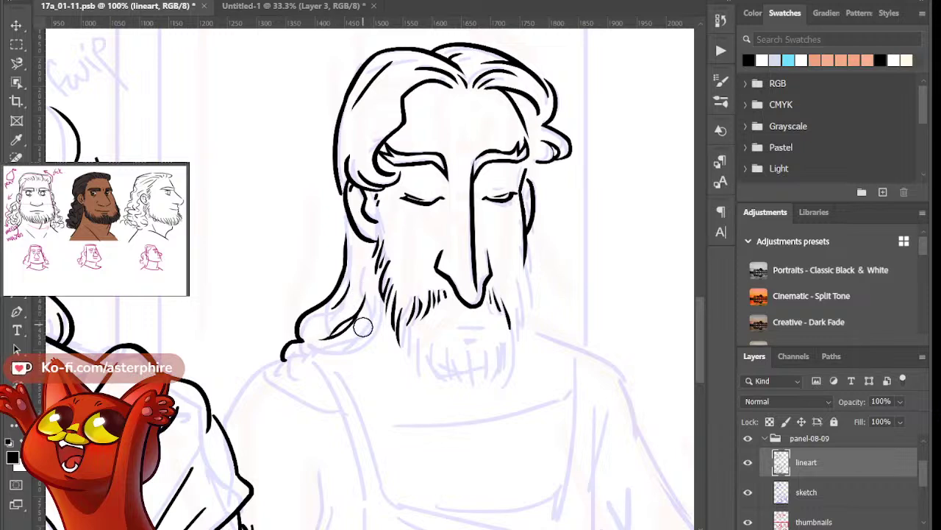
pyautogui.press('e')
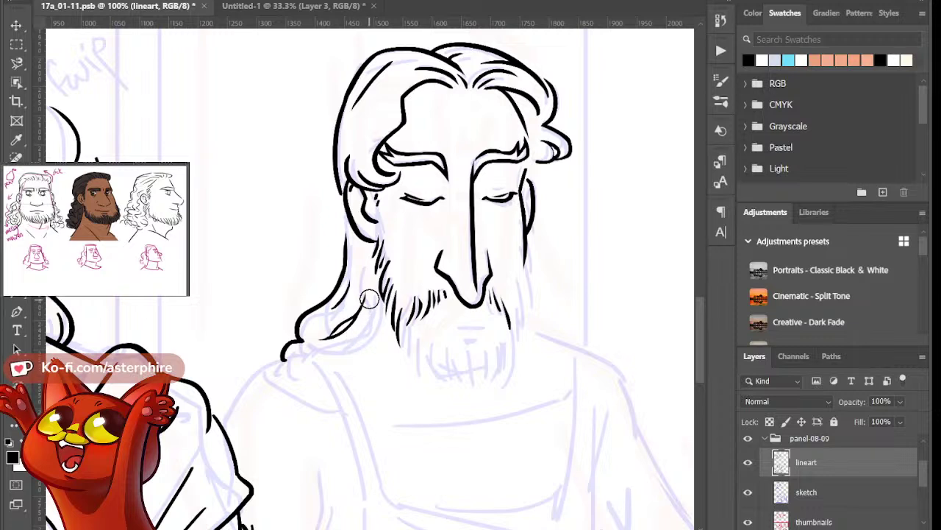
pyautogui.moveTo(370, 299)
pyautogui.mouseDown()
pyautogui.moveTo(362, 345)
pyautogui.moveTo(378, 294)
pyautogui.moveTo(339, 359)
pyautogui.moveTo(314, 361)
pyautogui.mouseUp()
# Ink the top of the shoulder line running outward from beneath the long hair
pyautogui.press('[')
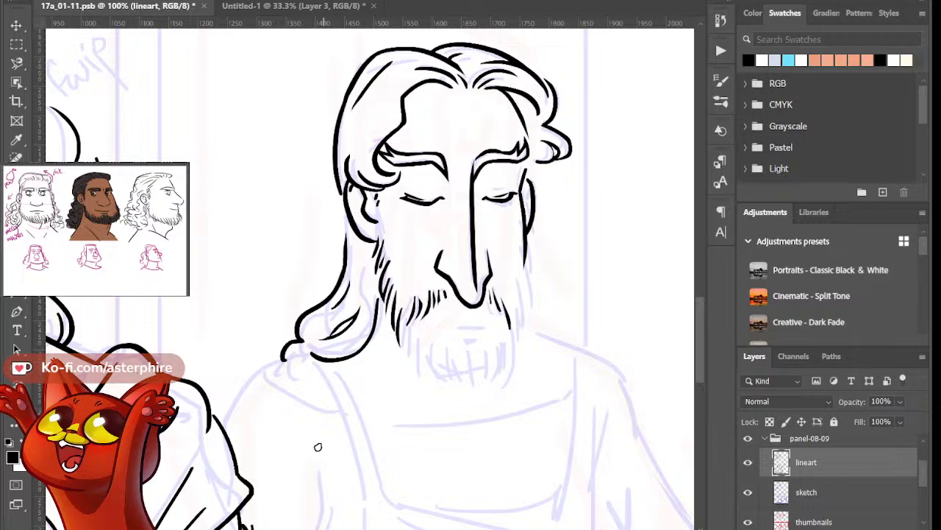
pyautogui.moveTo(311, 354); pyautogui.dragTo(240, 380)
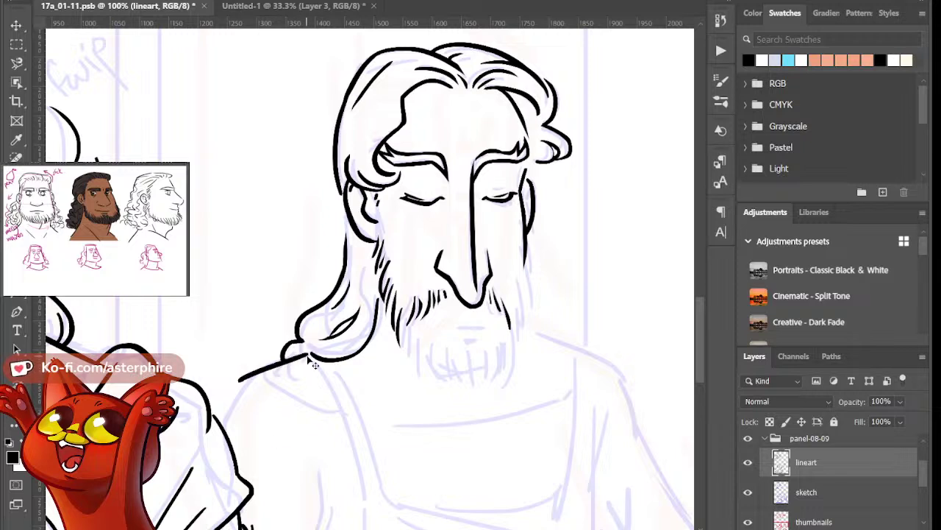
pyautogui.hotkey('ctrl', 'z')
pyautogui.moveTo(311, 354); pyautogui.dragTo(251, 383)
pyautogui.hotkey('ctrl', 'z')
pyautogui.moveTo(306, 357)
pyautogui.mouseDown()
pyautogui.moveTo(238, 380)
pyautogui.moveTo(250, 366)
pyautogui.mouseUp()
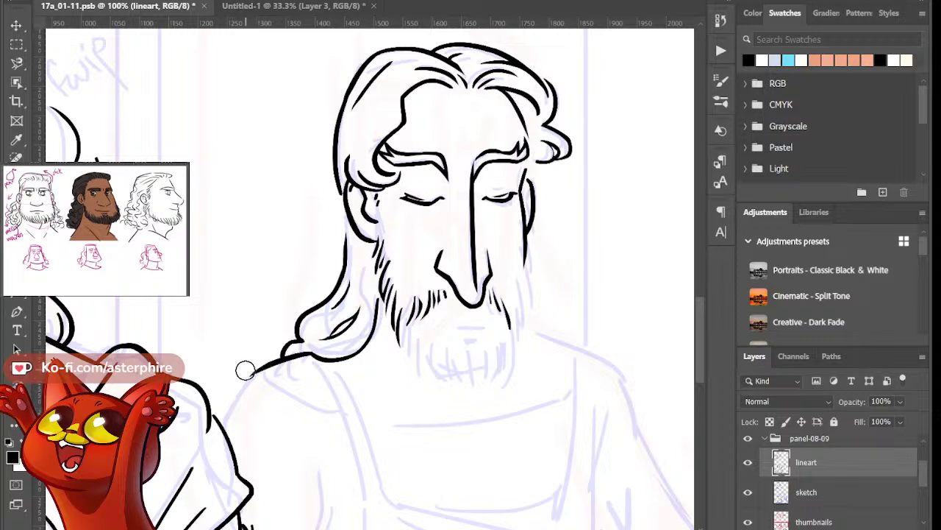
pyautogui.press('b')
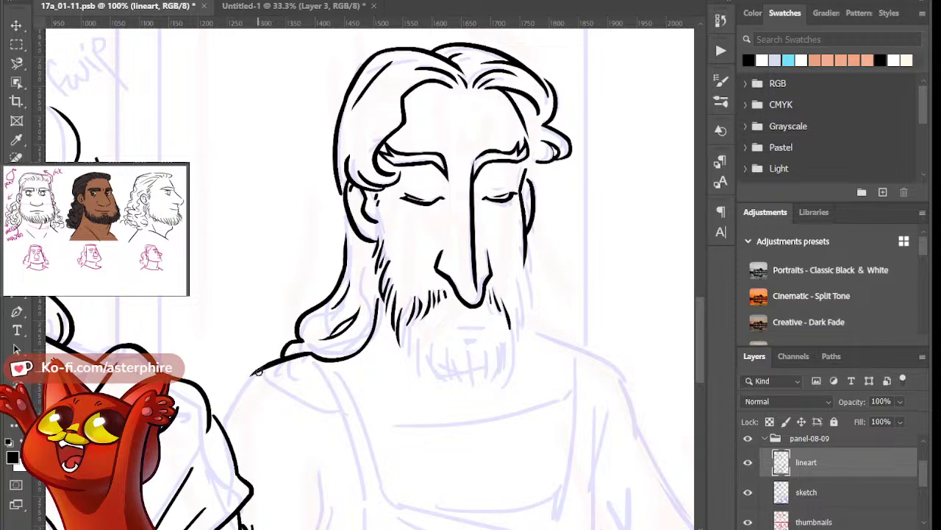
# Continue the shoulder outline in a curve down to the neighbouring figure's sleeve
pyautogui.moveTo(263, 366); pyautogui.dragTo(218, 425)
pyautogui.hotkey('ctrl', 'z')
pyautogui.moveTo(266, 366)
pyautogui.mouseDown()
pyautogui.moveTo(215, 401)
pyautogui.moveTo(216, 434)
pyautogui.mouseUp()
pyautogui.hotkey('ctrl', 'z')
pyautogui.moveTo(242, 385); pyautogui.dragTo(220, 434)
pyautogui.hotkey('ctrl', 'z')
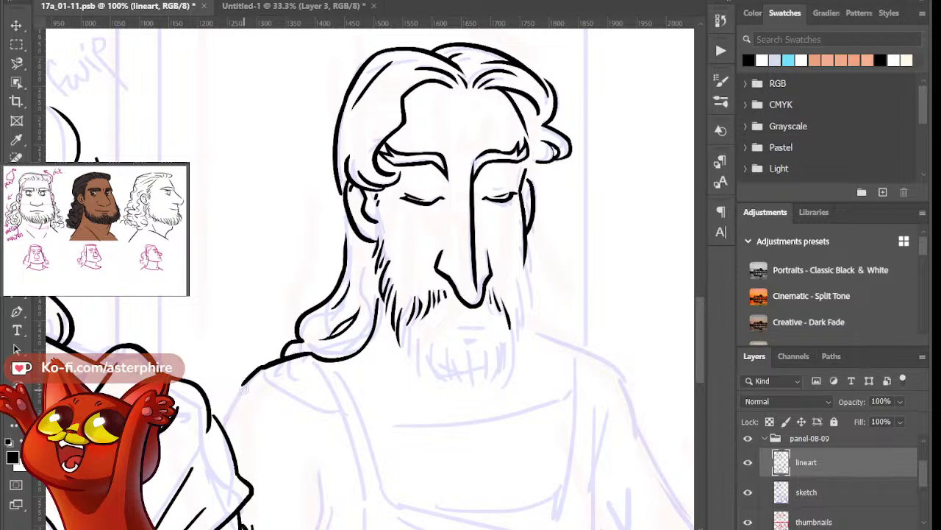
pyautogui.moveTo(247, 379); pyautogui.dragTo(221, 434)
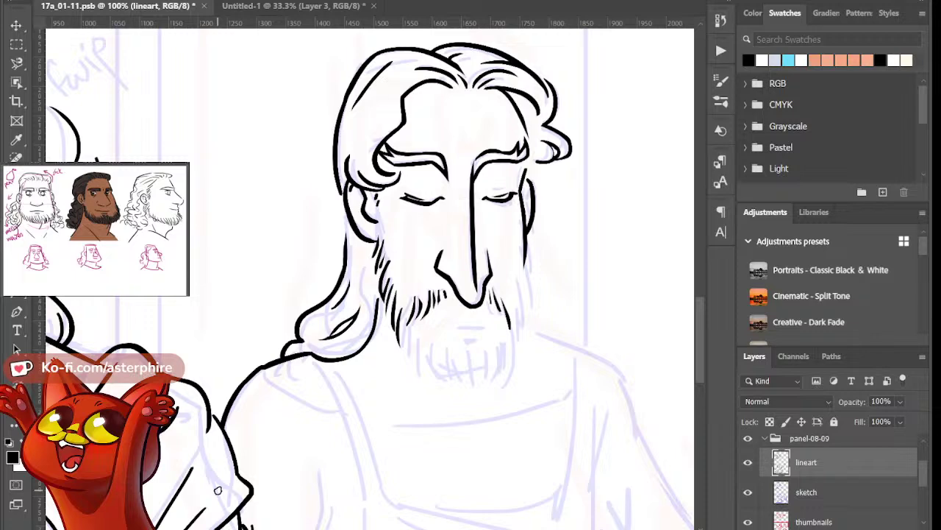
# Ink the mouth line below the nose and a short lower-lip mark beneath it
pyautogui.hotkey('ctrl', '-')
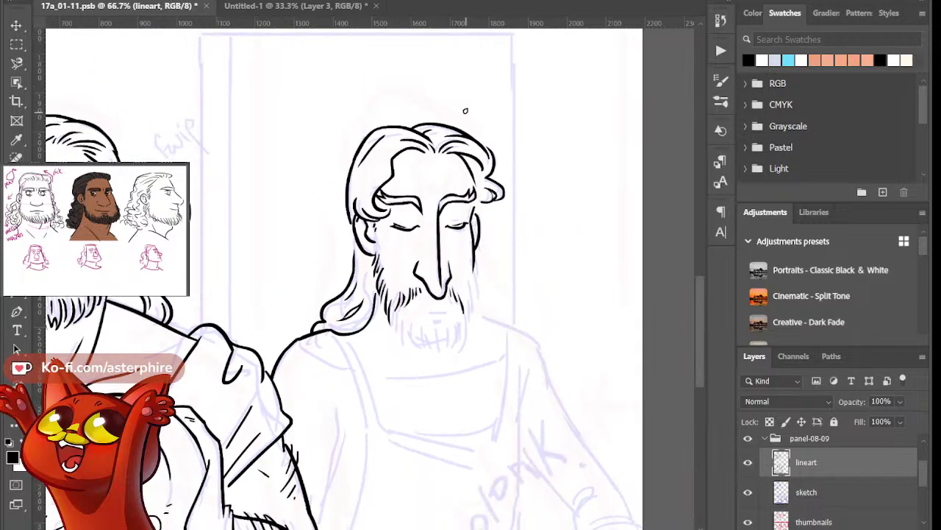
pyautogui.hscroll(3, 425, 295)
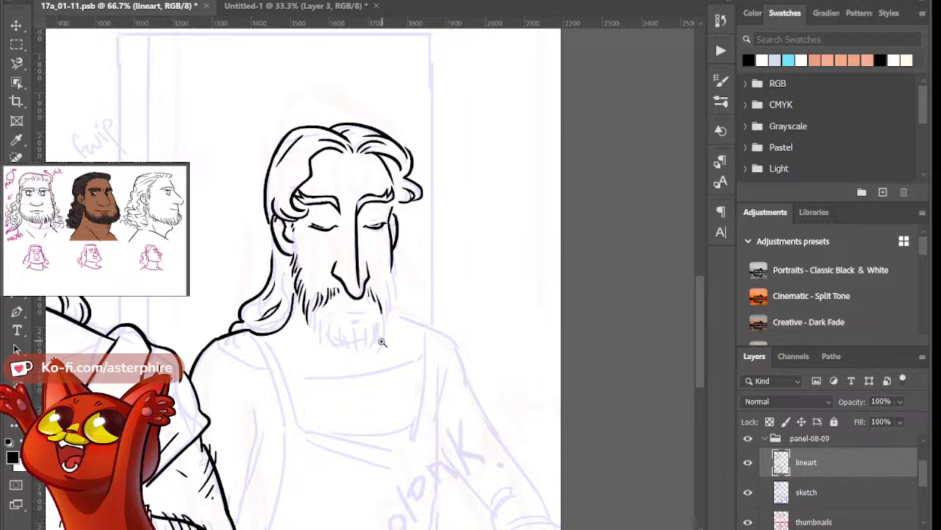
pyautogui.hotkey('ctrl', '+')
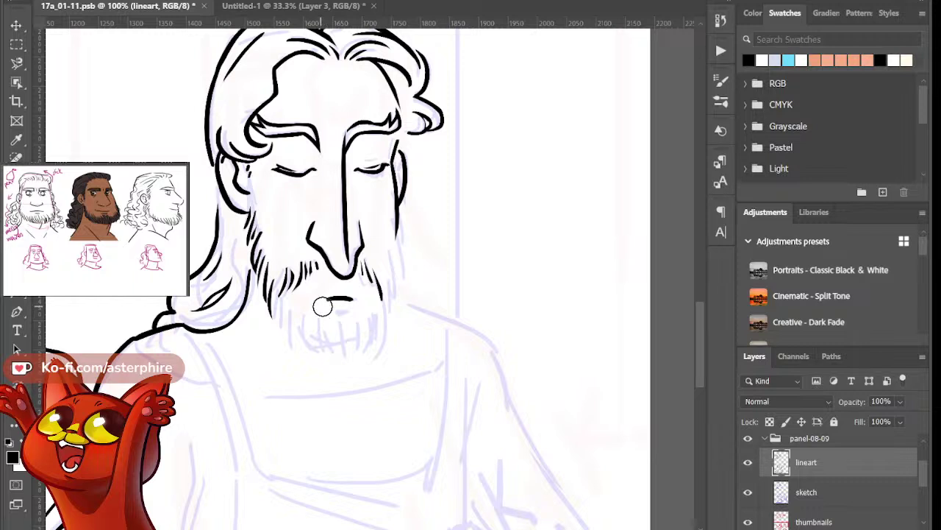
pyautogui.moveTo(322, 306)
pyautogui.mouseDown()
pyautogui.moveTo(363, 308)
pyautogui.moveTo(355, 299)
pyautogui.mouseUp()
pyautogui.press('b')
pyautogui.press(']')
pyautogui.press(']')
pyautogui.moveTo(335, 313); pyautogui.dragTo(349, 312)
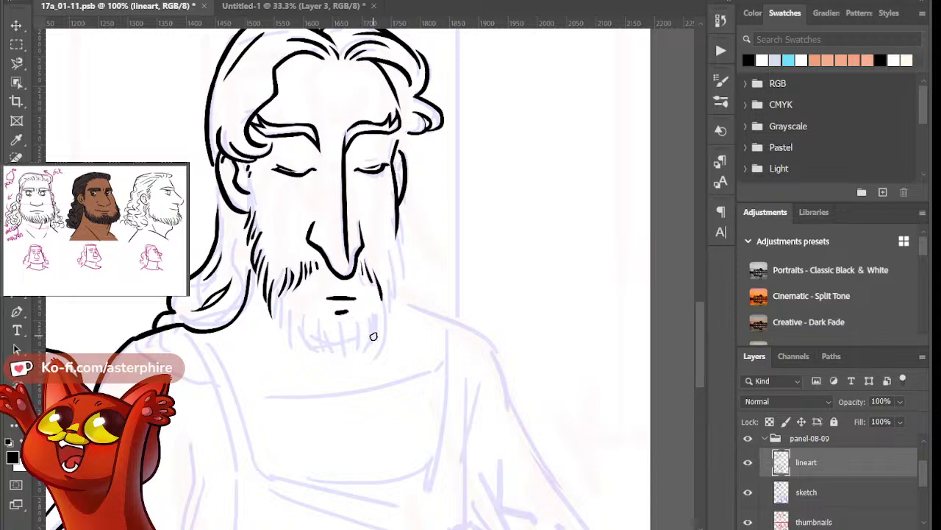
# Ink beard strokes down both sides of the jaw, ending in the curved outer edges of the chin
pyautogui.press('[')
pyautogui.press('[')
pyautogui.moveTo(383, 269); pyautogui.dragTo(388, 303)
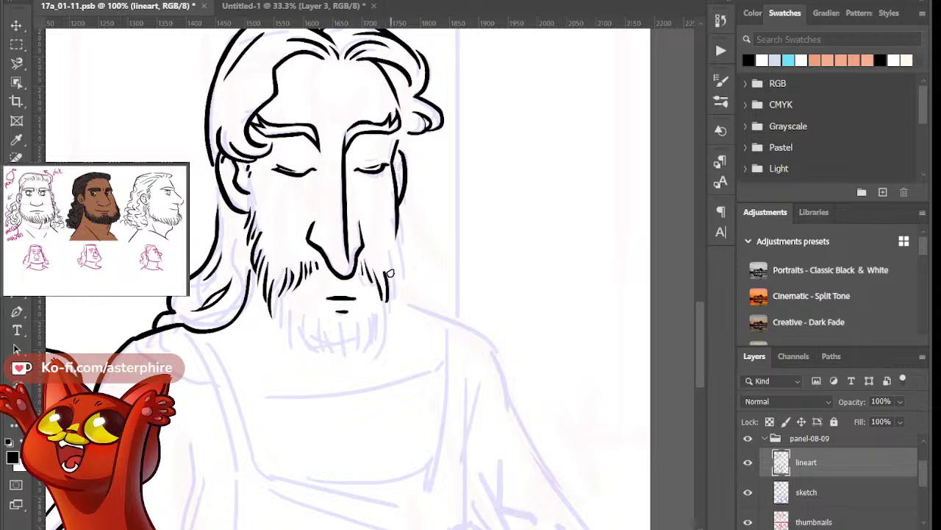
pyautogui.press(']')
pyautogui.press(']')
pyautogui.moveTo(394, 254)
pyautogui.mouseDown()
pyautogui.moveTo(396, 276)
pyautogui.moveTo(399, 257)
pyautogui.mouseUp()
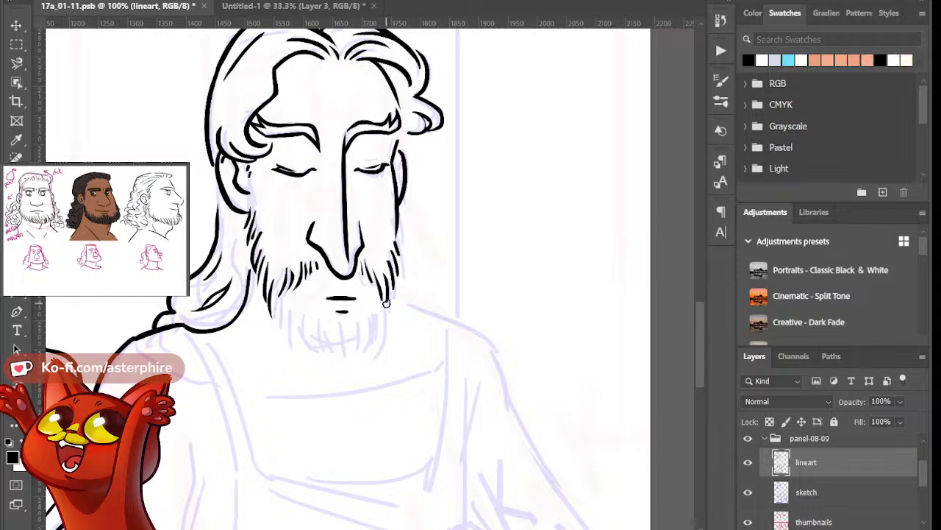
pyautogui.moveTo(386, 303); pyautogui.dragTo(373, 346)
pyautogui.moveTo(284, 308); pyautogui.dragTo(281, 335)
pyautogui.hotkey('ctrl', 'z')
pyautogui.moveTo(286, 300); pyautogui.dragTo(283, 332)
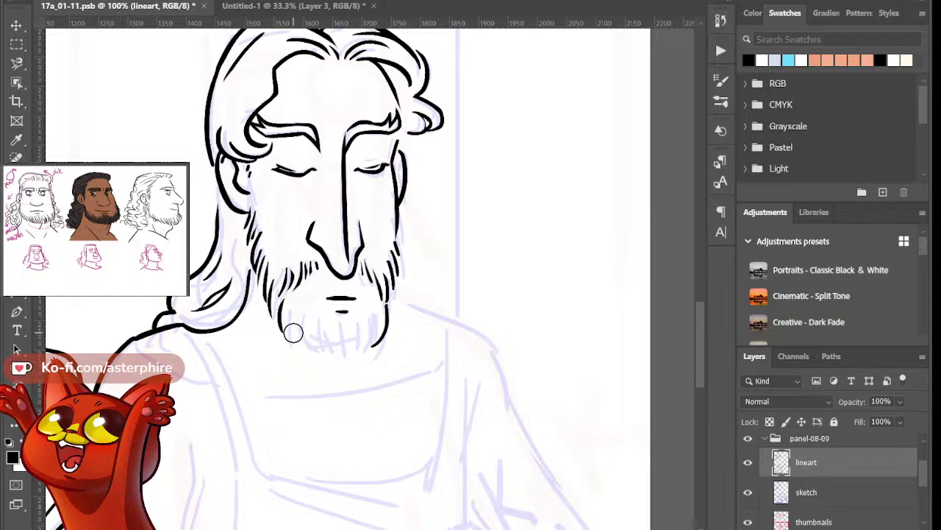
# Move the tavernkeeper_ref image down beside the closed-eyed man's head and hide its layer
pyautogui.moveTo(925, 477); pyautogui.dragTo(928, 458)
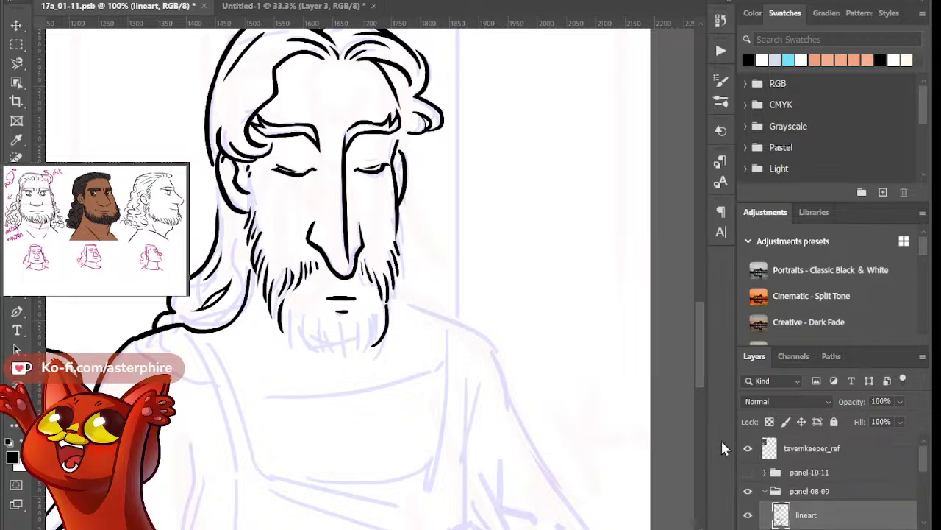
pyautogui.hotkey('ctrl', '-')
pyautogui.hotkey('ctrl', '-')
pyautogui.hotkey('ctrl', '-')
pyautogui.hotkey('ctrl', '-')
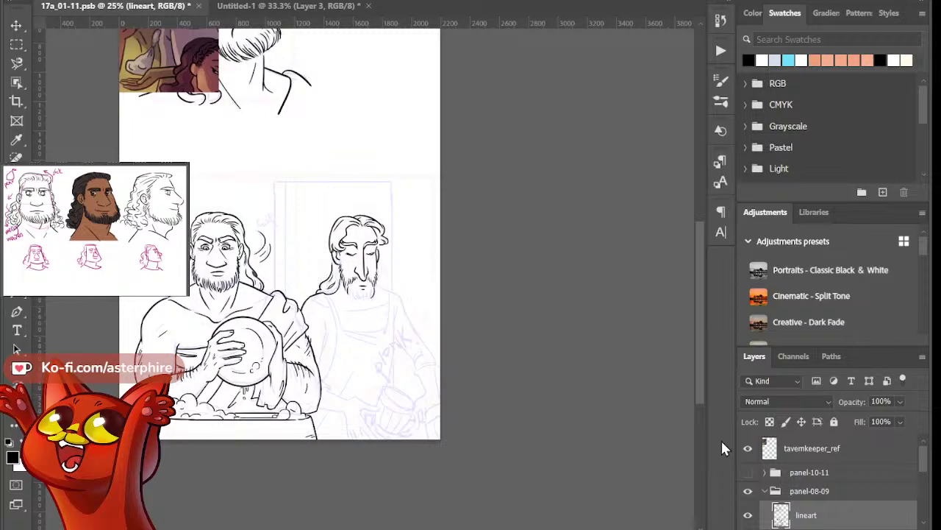
pyautogui.moveTo(184, 53); pyautogui.dragTo(210, 111)
pyautogui.hotkey('ctrl', 'z')
pyautogui.click(793, 454)
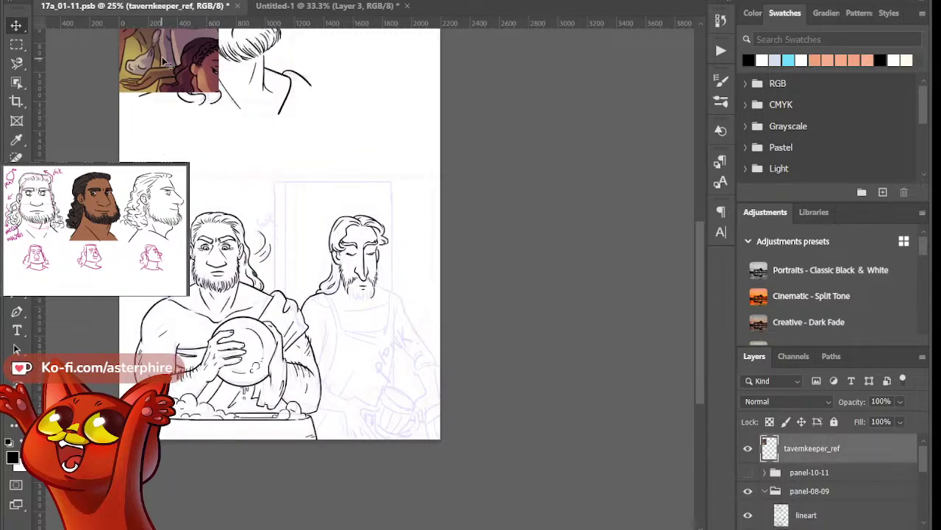
pyautogui.moveTo(162, 61); pyautogui.dragTo(405, 189)
pyautogui.click(748, 448)
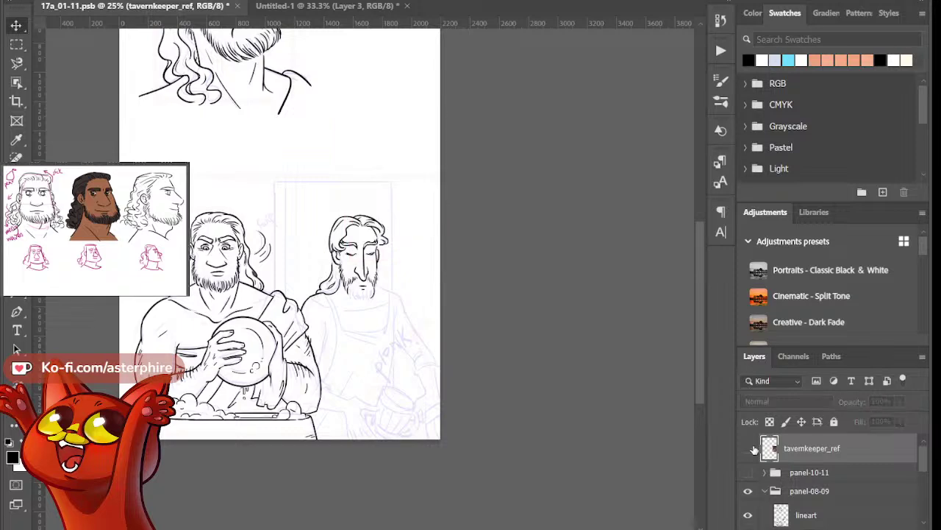
# On the lineart layer of panel-08-09, ink the start of the shirt neckline below the long hair
pyautogui.click(349, 344)
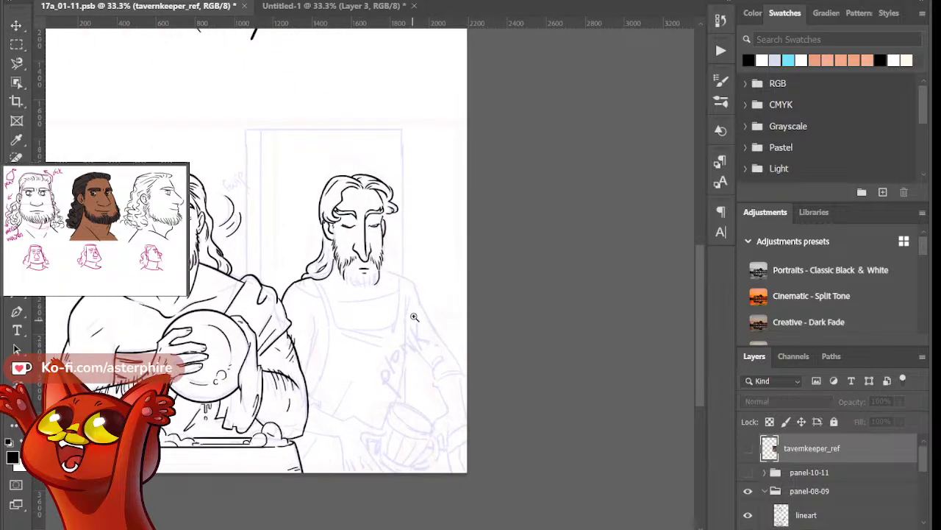
pyautogui.click(414, 317)
pyautogui.click(361, 302)
pyautogui.click(273, 342)
pyautogui.click(272, 342)
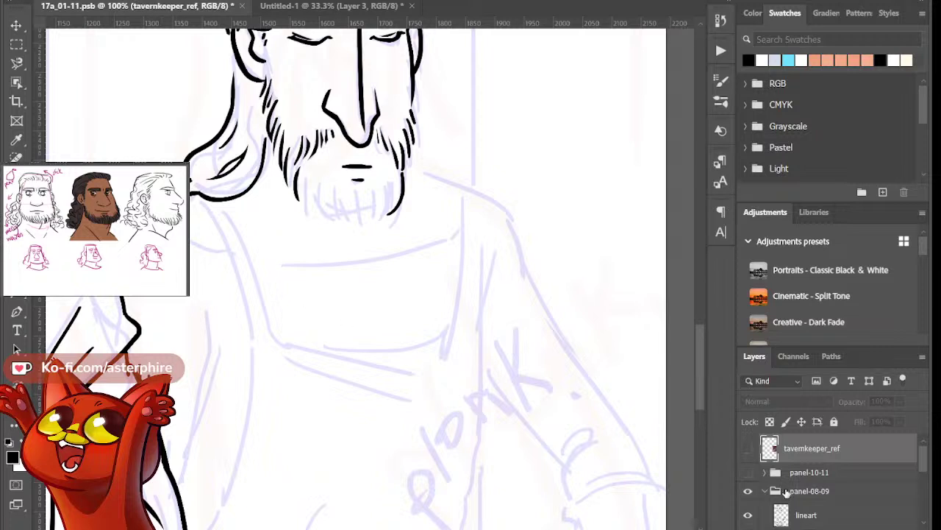
pyautogui.click(816, 514)
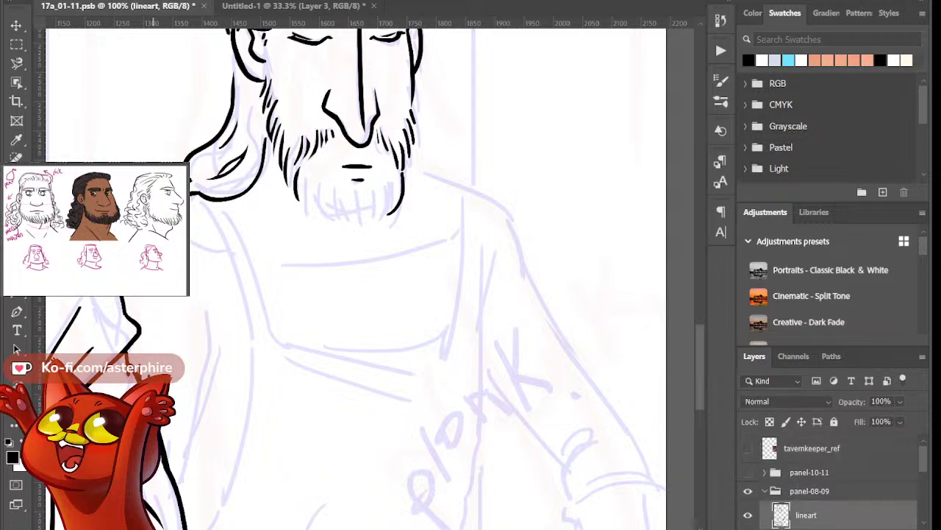
pyautogui.moveTo(155, 230); pyautogui.dragTo(272, 254)
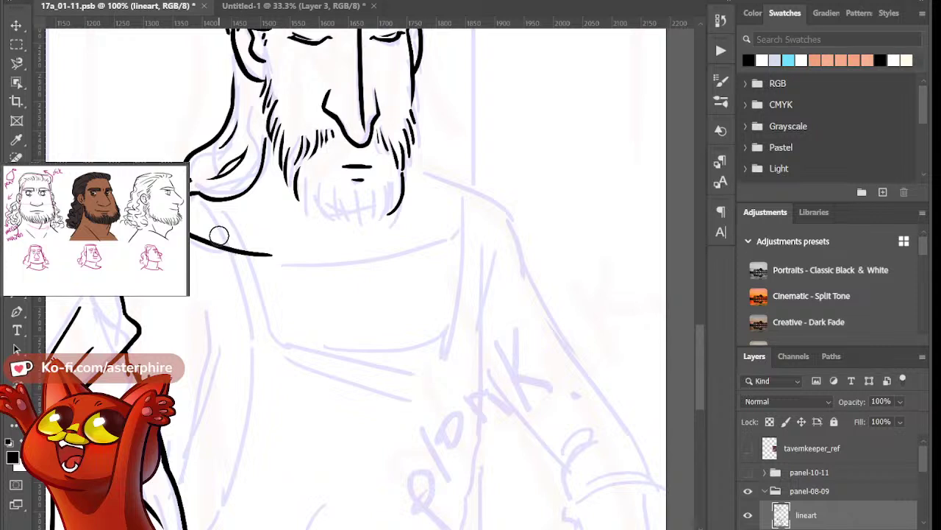
pyautogui.click(239, 252)
pyautogui.press('b')
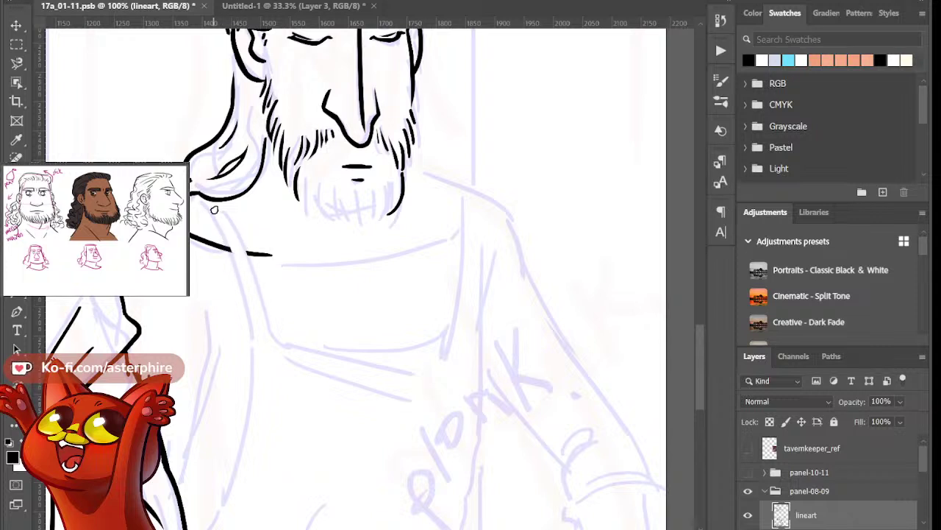
# Ink the outer edge of the apron strap from beneath the long hair down the side of the chest
pyautogui.moveTo(211, 212); pyautogui.dragTo(269, 406)
pyautogui.hotkey('ctrl', 'z')
pyautogui.moveTo(214, 212)
pyautogui.mouseDown()
pyautogui.moveTo(276, 428)
pyautogui.moveTo(236, 266)
pyautogui.moveTo(261, 405)
pyautogui.mouseUp()
pyautogui.hotkey('ctrl', 'z')
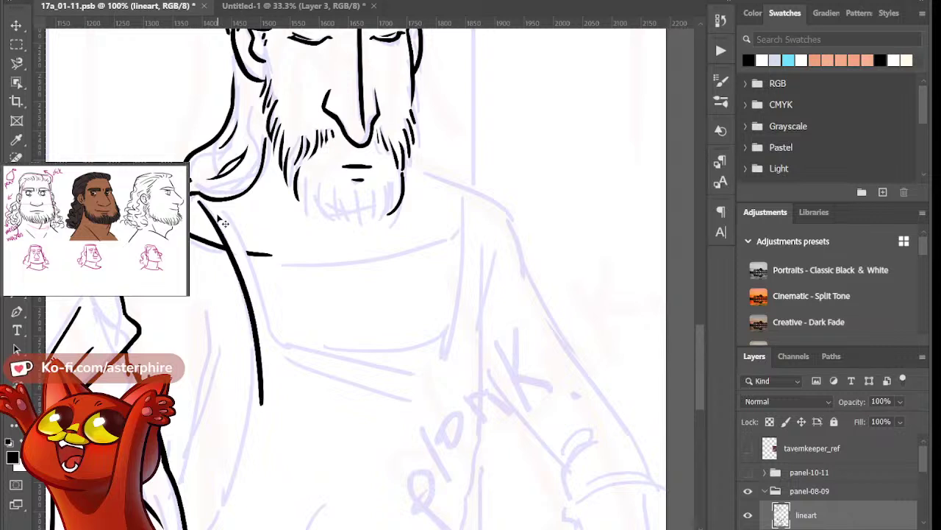
pyautogui.hotkey('ctrl', 'z')
pyautogui.moveTo(204, 202); pyautogui.dragTo(256, 368)
pyautogui.moveTo(240, 298); pyautogui.dragTo(259, 404)
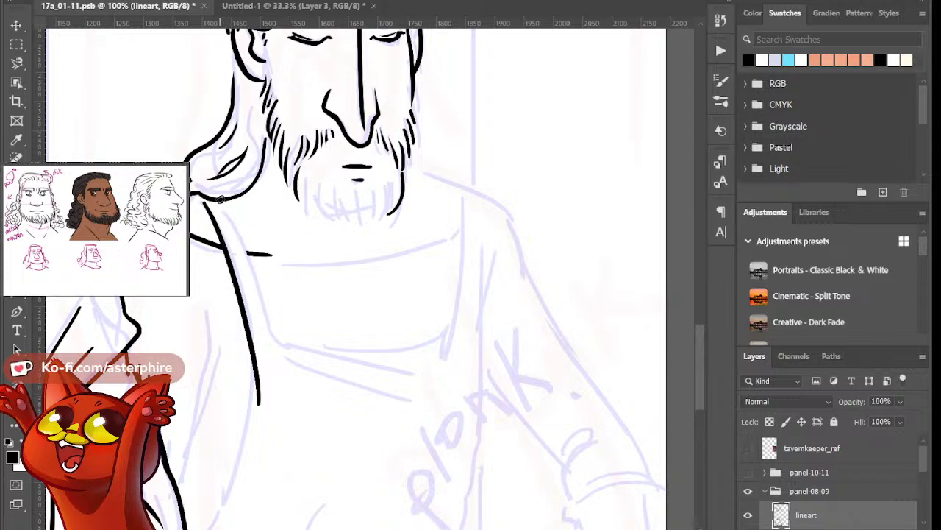
# Ink the inner edge of the same apron strap and trim its lower end
pyautogui.moveTo(215, 195); pyautogui.dragTo(282, 373)
pyautogui.press('e')
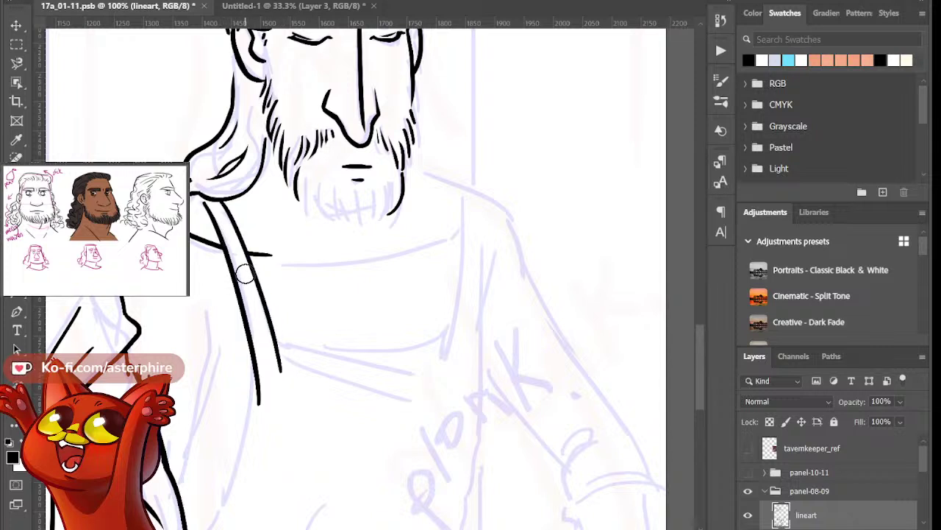
pyautogui.moveTo(265, 303); pyautogui.dragTo(287, 372)
# Ink a tapering curve from the strap's inner edge across the bib, with a diagonal fold line below it
pyautogui.press('b')
pyautogui.moveTo(270, 318); pyautogui.dragTo(395, 393)
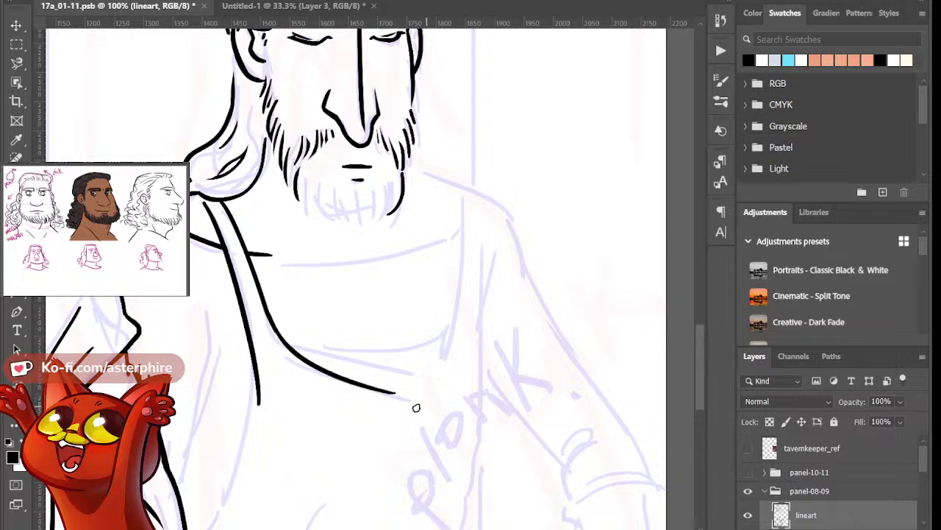
pyautogui.hotkey('ctrl', 'z')
pyautogui.moveTo(272, 324)
pyautogui.mouseDown()
pyautogui.moveTo(382, 382)
pyautogui.moveTo(434, 393)
pyautogui.mouseUp()
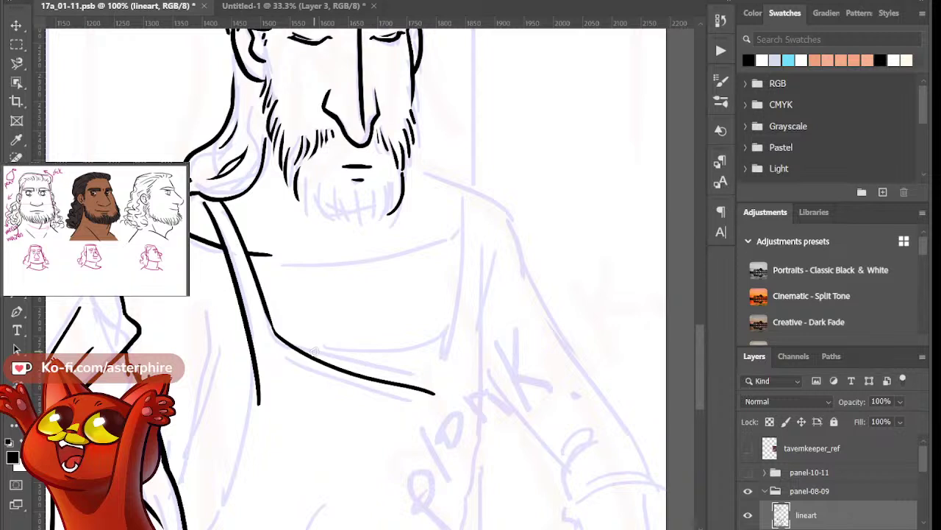
pyautogui.press('e')
pyautogui.moveTo(332, 377)
pyautogui.mouseDown()
pyautogui.moveTo(431, 397)
pyautogui.moveTo(418, 387)
pyautogui.mouseUp()
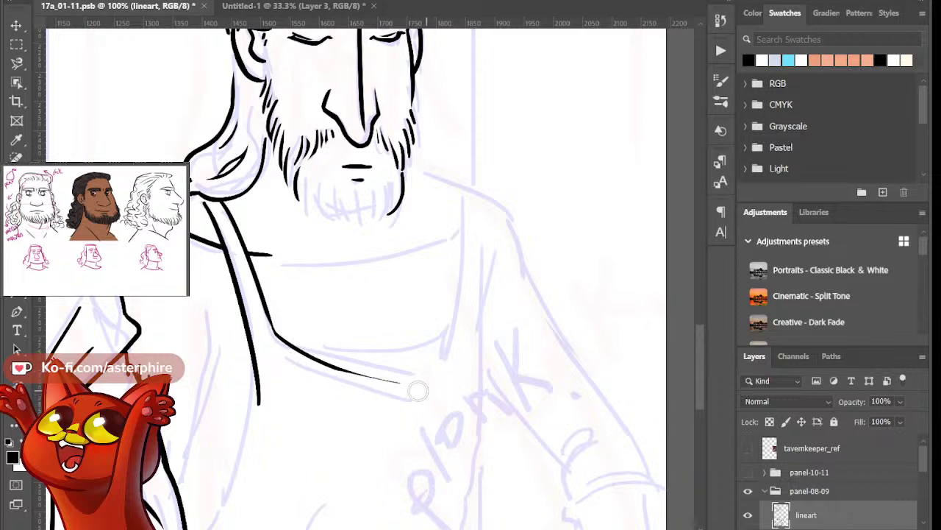
pyautogui.press('b')
pyautogui.moveTo(295, 384); pyautogui.dragTo(414, 469)
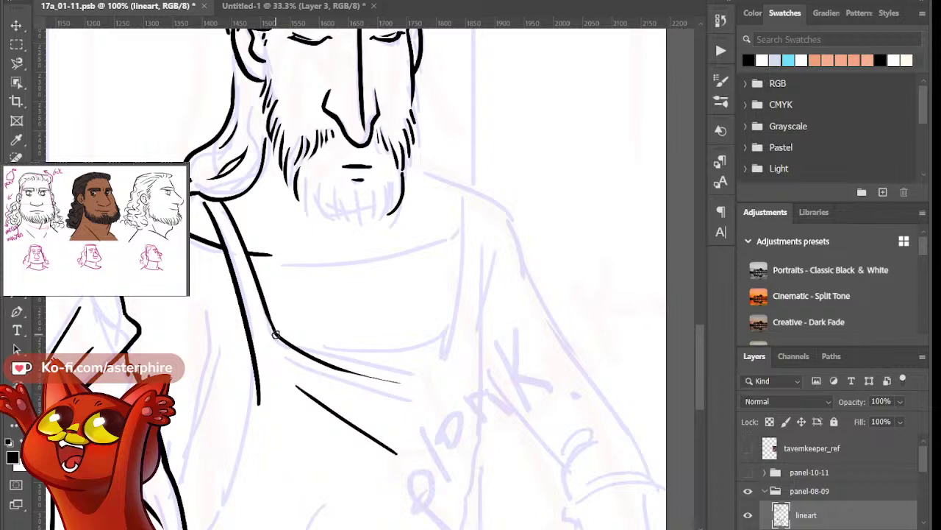
pyautogui.moveTo(265, 314); pyautogui.dragTo(281, 339)
# Extend the neckline from the strap to a fold beneath the beard and ink another stroke at the chin's edge
pyautogui.moveTo(261, 254); pyautogui.dragTo(435, 261)
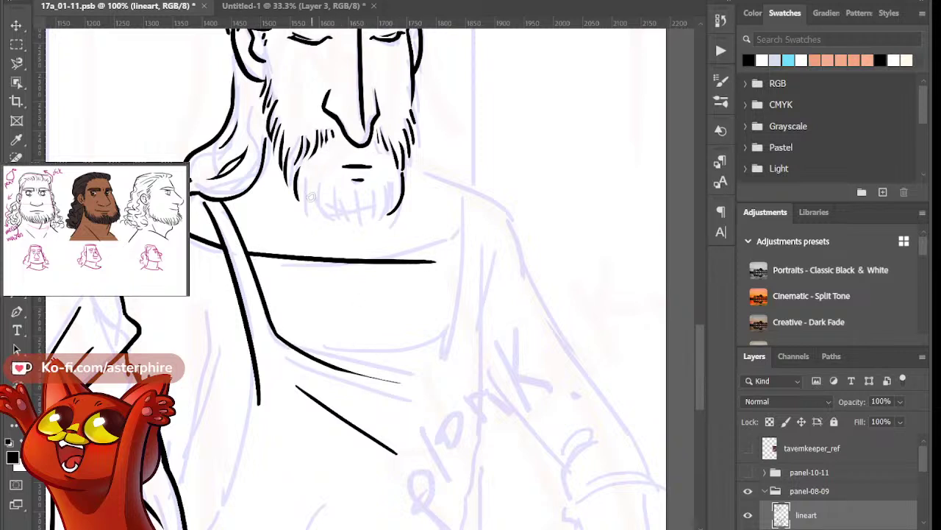
pyautogui.moveTo(302, 177); pyautogui.dragTo(313, 214)
pyautogui.press('e')
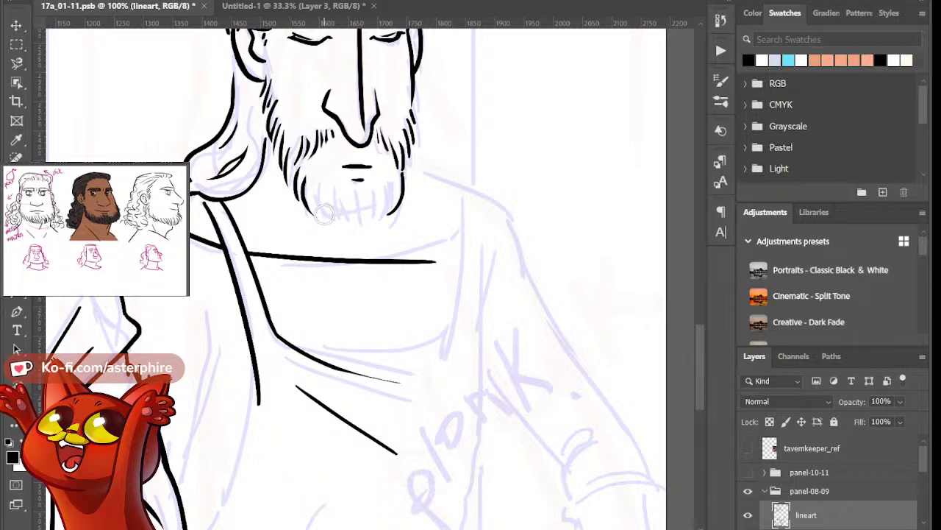
pyautogui.moveTo(291, 257)
pyautogui.mouseDown()
pyautogui.moveTo(360, 256)
pyautogui.moveTo(280, 242)
pyautogui.moveTo(254, 250)
pyautogui.moveTo(342, 277)
pyautogui.mouseUp()
pyautogui.press('b')
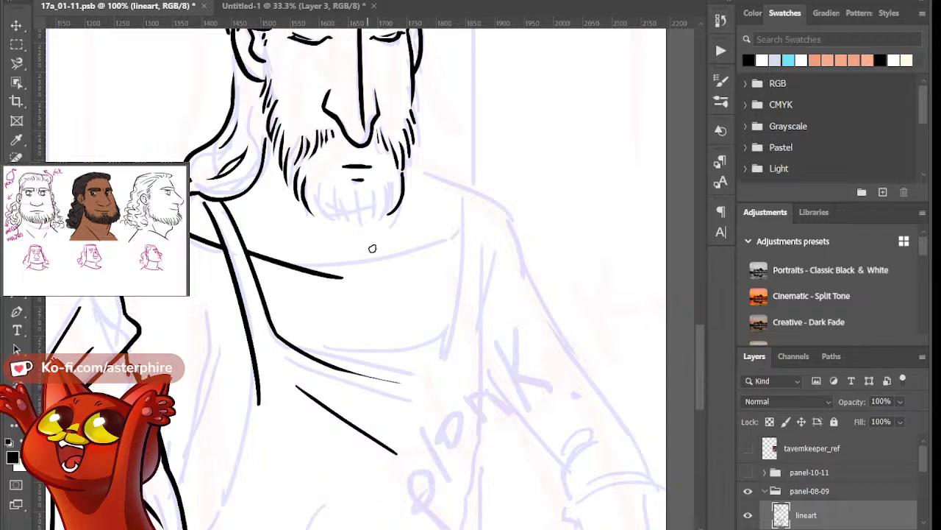
# Fill the bottom of the beard with short, thin hair strokes across the chin
pyautogui.moveTo(317, 179)
pyautogui.mouseDown()
pyautogui.moveTo(326, 214)
pyautogui.moveTo(330, 205)
pyautogui.moveTo(354, 223)
pyautogui.moveTo(341, 201)
pyautogui.moveTo(351, 224)
pyautogui.mouseUp()
pyautogui.press('b')
pyautogui.press('e')
pyautogui.press('b')
pyautogui.press('e')
pyautogui.press('[')
pyautogui.press('[')
pyautogui.press('[')
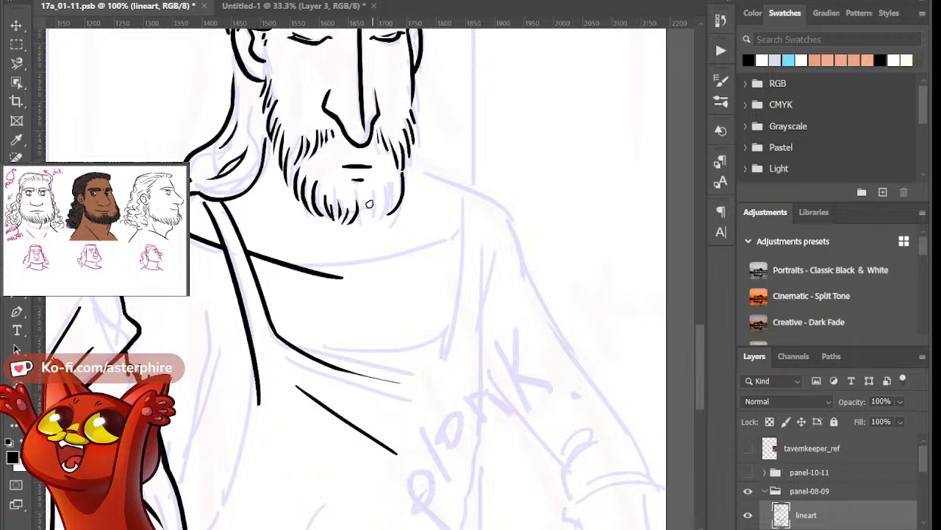
pyautogui.moveTo(390, 187); pyautogui.dragTo(374, 216)
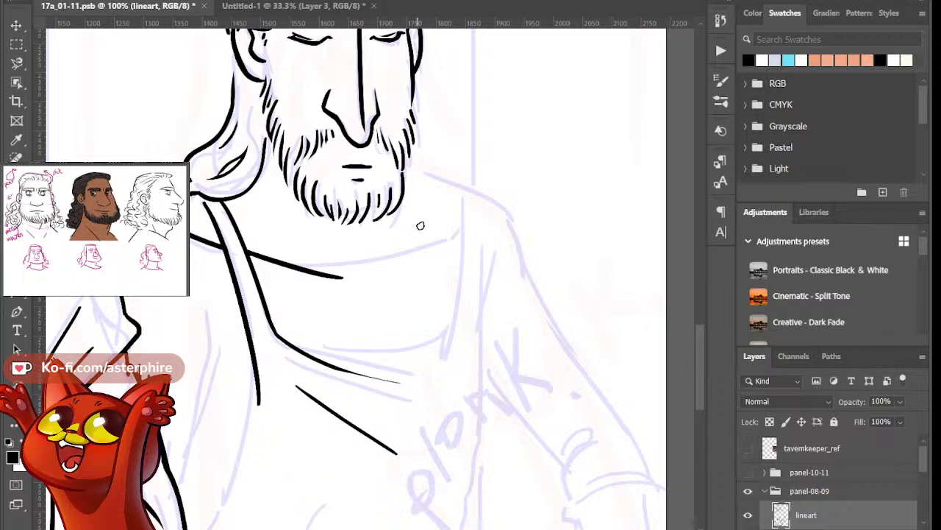
# Ink the rest of the shirt neckline as a curve from beneath the beard up to the opposite strap
pyautogui.hotkey('ctrl', '-')
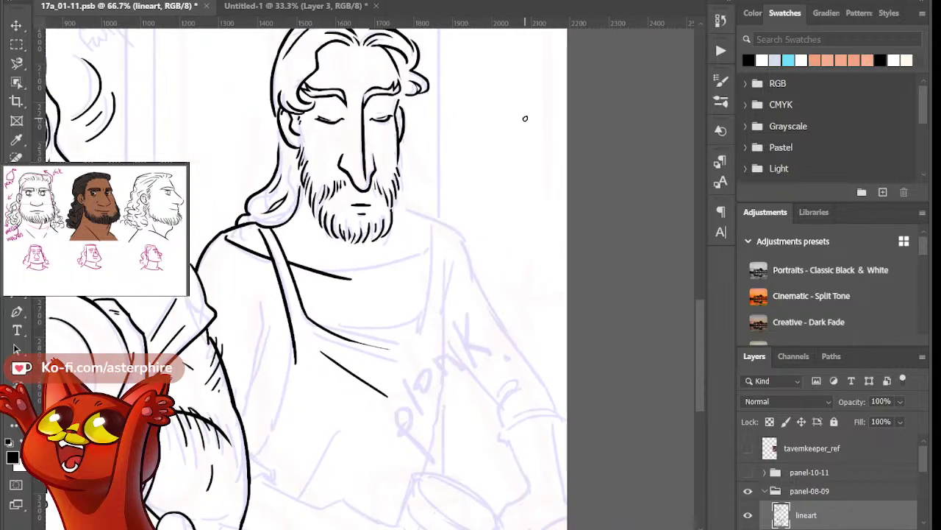
pyautogui.press('e')
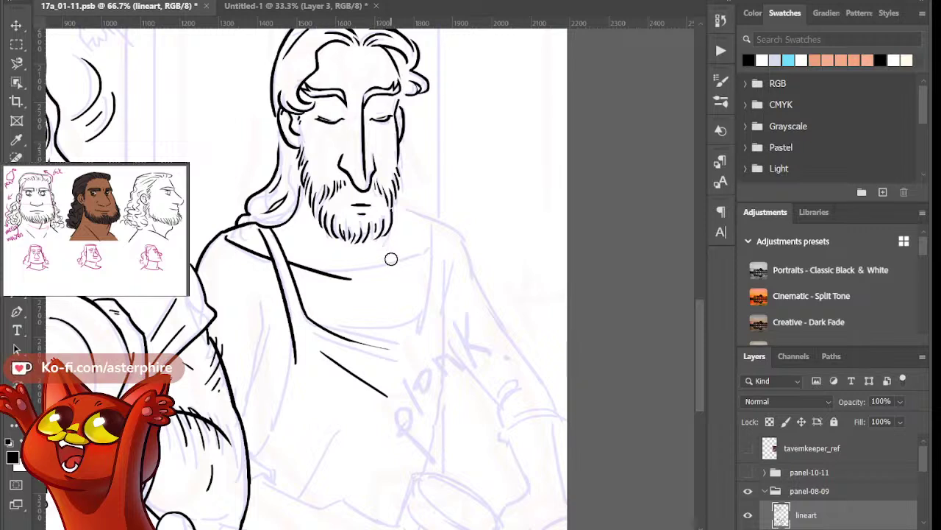
pyautogui.press('b')
pyautogui.moveTo(321, 275); pyautogui.dragTo(430, 247)
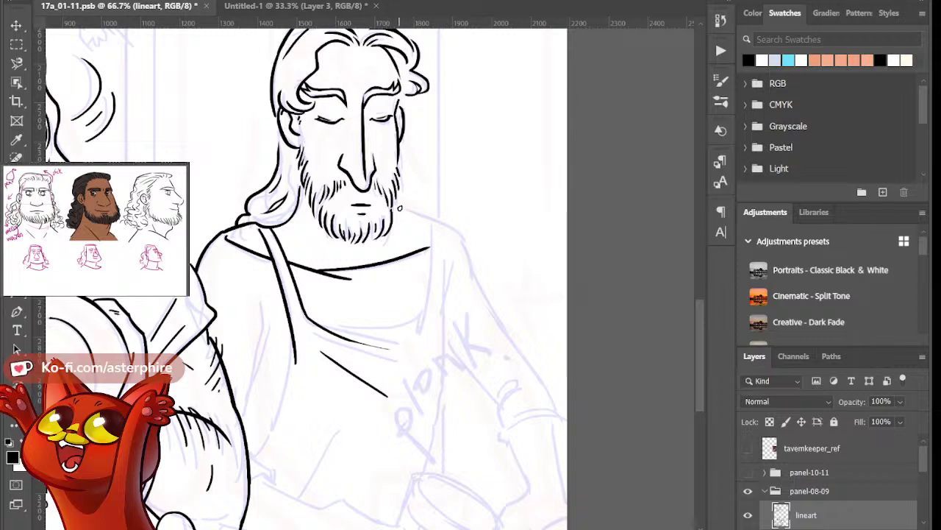
# Ink the opposite shoulder line beside the beard and both edges of the apron strap hanging from it
pyautogui.moveTo(395, 208); pyautogui.dragTo(462, 232)
pyautogui.moveTo(432, 218); pyautogui.dragTo(401, 340)
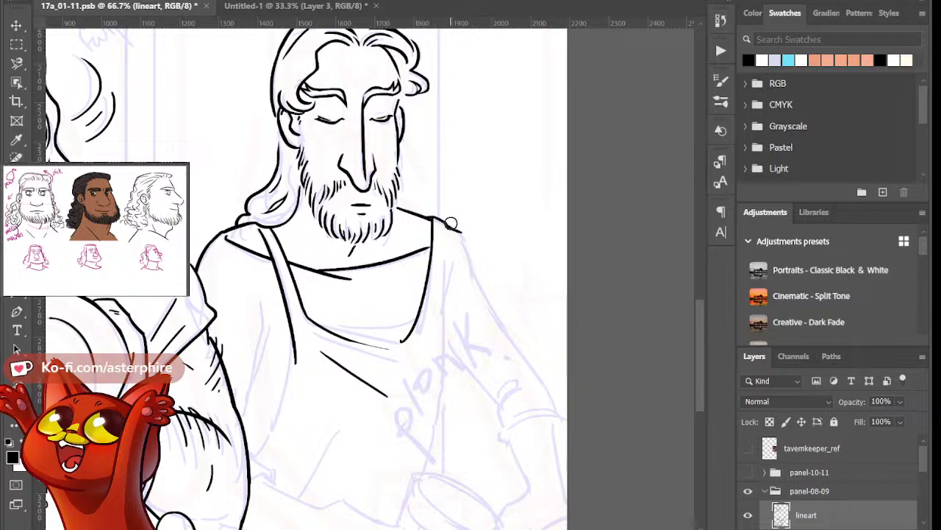
pyautogui.moveTo(446, 223); pyautogui.dragTo(435, 351)
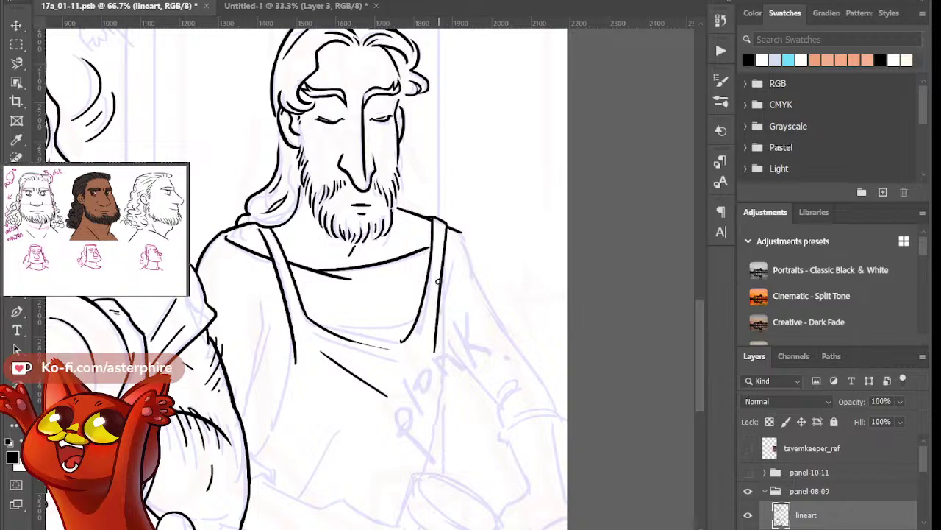
# Ink the bib's top edge between the two straps and taper the lower end of the second strap
pyautogui.moveTo(328, 331)
pyautogui.mouseDown()
pyautogui.moveTo(413, 331)
pyautogui.moveTo(400, 338)
pyautogui.moveTo(425, 326)
pyautogui.mouseUp()
pyautogui.press('e')
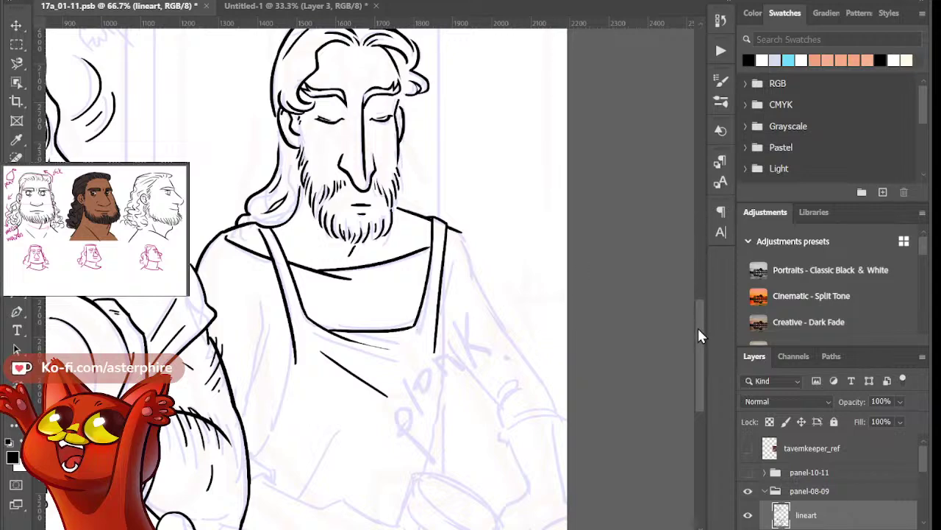
pyautogui.moveTo(698, 328); pyautogui.dragTo(703, 354)
pyautogui.moveTo(433, 177); pyautogui.dragTo(435, 287)
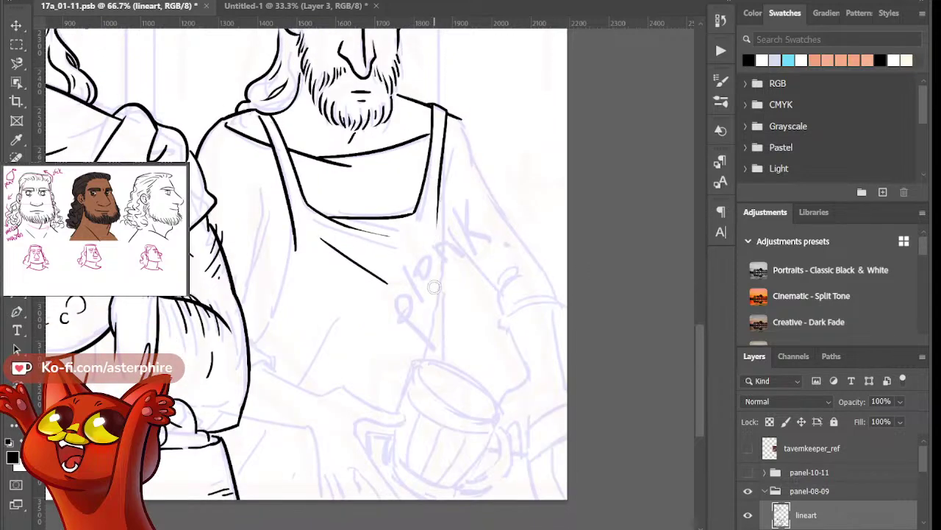
# Ink the apron's long side edge from the second strap to the mug, plus a slanted fold beside it
pyautogui.press('b')
pyautogui.moveTo(441, 170); pyautogui.dragTo(447, 420)
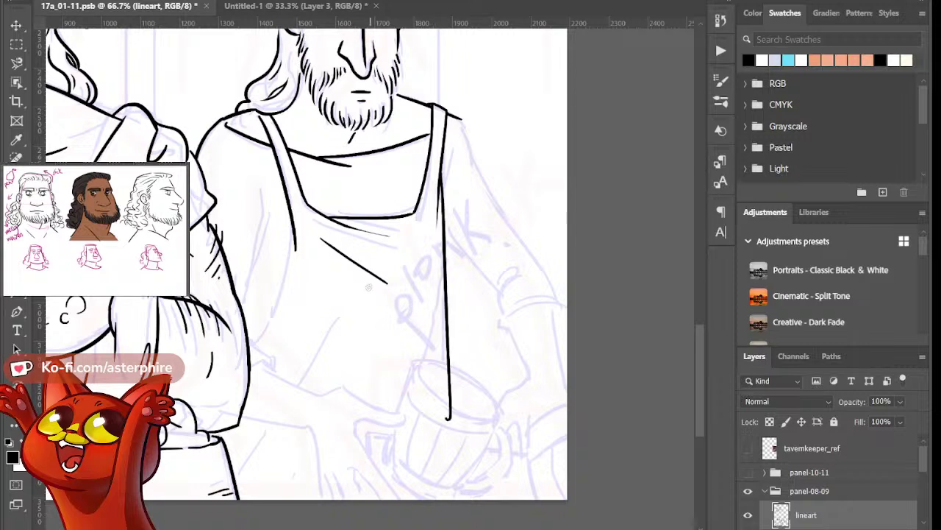
pyautogui.moveTo(425, 322); pyautogui.dragTo(391, 435)
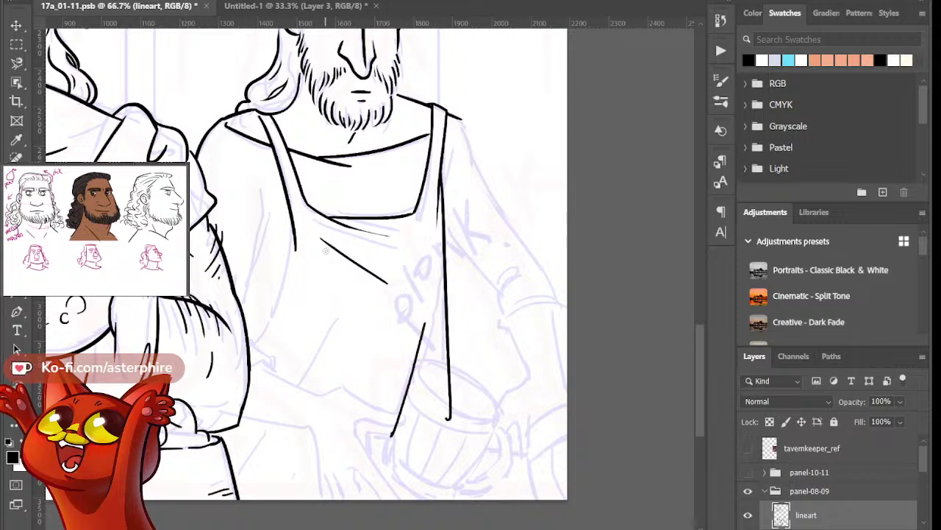
# Ink the apron's remaining diagonal fold, side edge and waist creases, with the small detail beside the neighbouring figure's arm
pyautogui.moveTo(344, 273); pyautogui.dragTo(393, 316)
pyautogui.hotkey('ctrl', 'z')
pyautogui.moveTo(335, 259); pyautogui.dragTo(402, 311)
pyautogui.moveTo(295, 229)
pyautogui.mouseDown()
pyautogui.moveTo(258, 357)
pyautogui.moveTo(335, 367)
pyautogui.moveTo(324, 355)
pyautogui.moveTo(331, 383)
pyautogui.mouseUp()
pyautogui.hotkey('ctrl', 'z')
pyautogui.hotkey('ctrl', 'z')
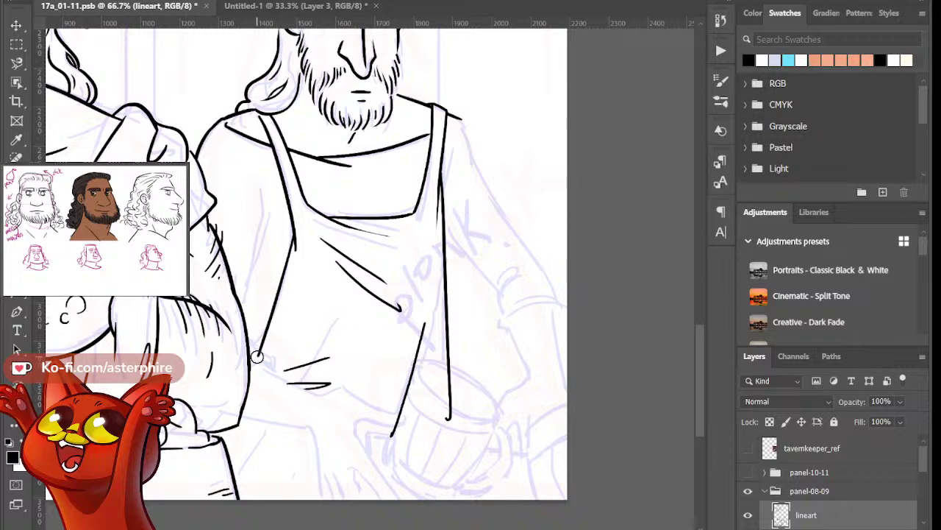
pyautogui.moveTo(258, 349); pyautogui.dragTo(274, 354)
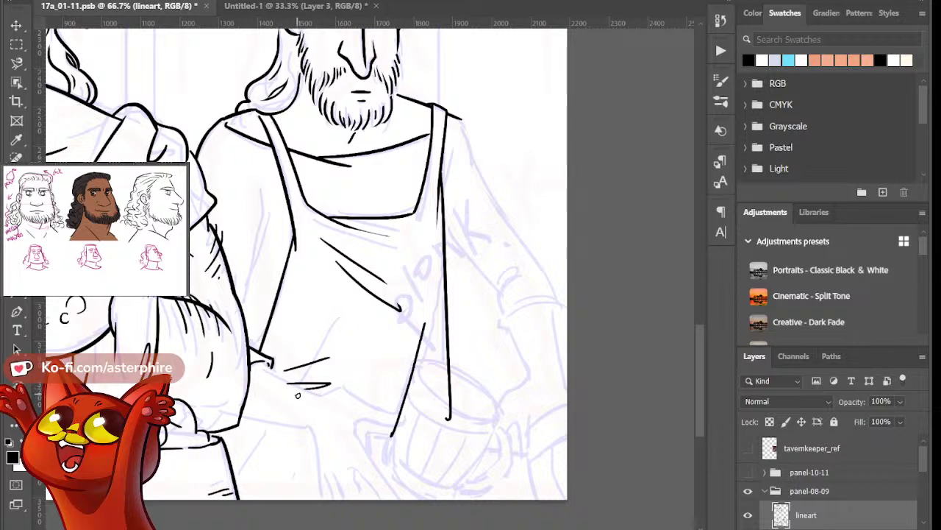
# Ink the upper edge of the outstretched forearm, running diagonally from the neighbouring figure's arm across the apron's waist
pyautogui.moveTo(283, 383); pyautogui.dragTo(292, 387)
pyautogui.press('b')
pyautogui.moveTo(256, 360); pyautogui.dragTo(341, 404)
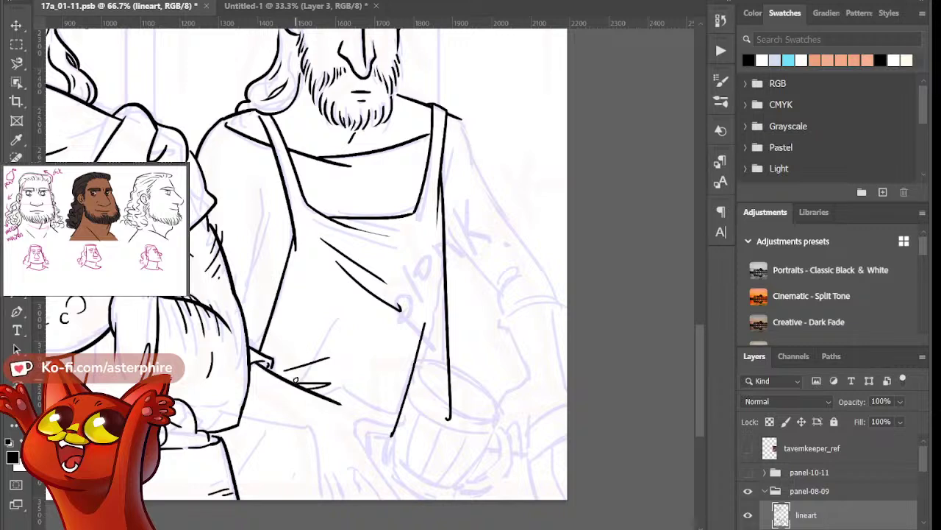
pyautogui.hotkey('ctrl', 'z')
pyautogui.moveTo(257, 360); pyautogui.dragTo(351, 415)
pyautogui.hotkey('ctrl', 'z')
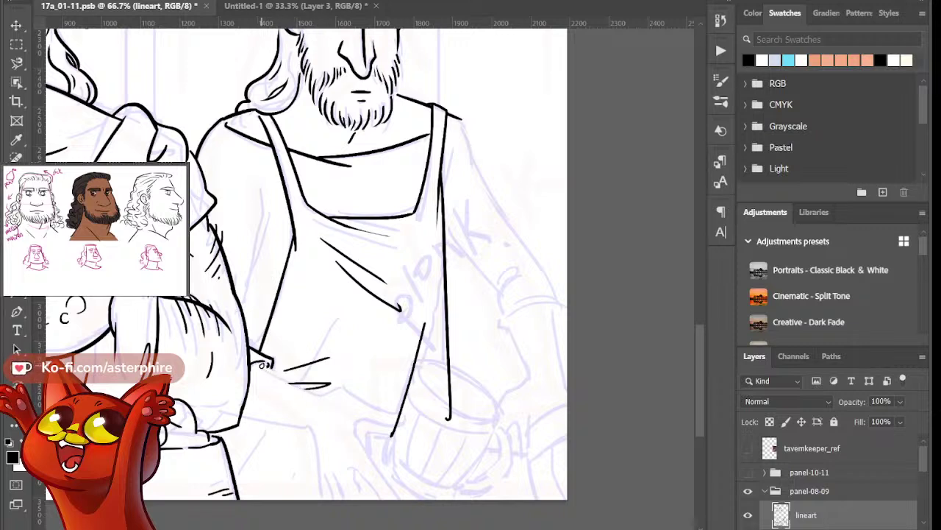
pyautogui.moveTo(256, 361); pyautogui.dragTo(354, 416)
pyautogui.hotkey('ctrl', 'z')
pyautogui.moveTo(259, 362); pyautogui.dragTo(362, 417)
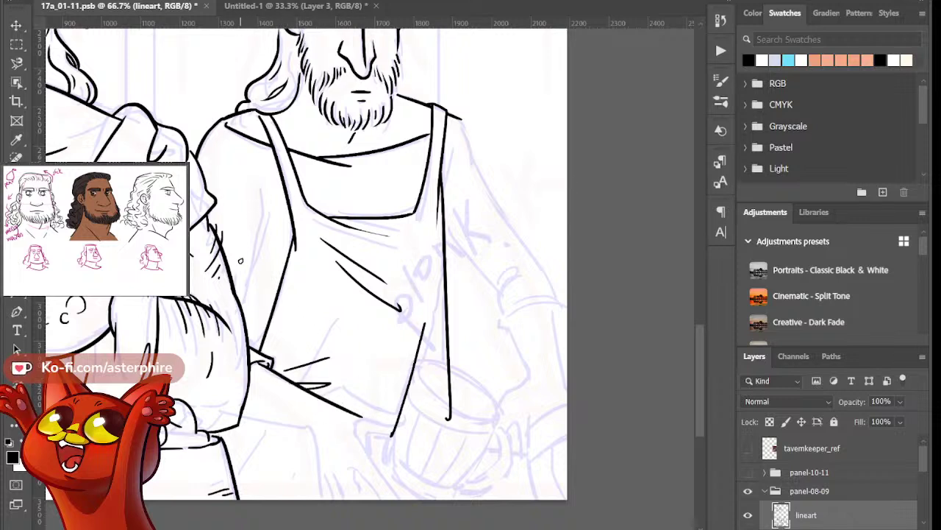
# Ink the inner line, armpit fold and lower edge of the sleeve between the neighbouring figure and the apron
pyautogui.moveTo(239, 295)
pyautogui.mouseDown()
pyautogui.moveTo(262, 215)
pyautogui.moveTo(259, 172)
pyautogui.mouseUp()
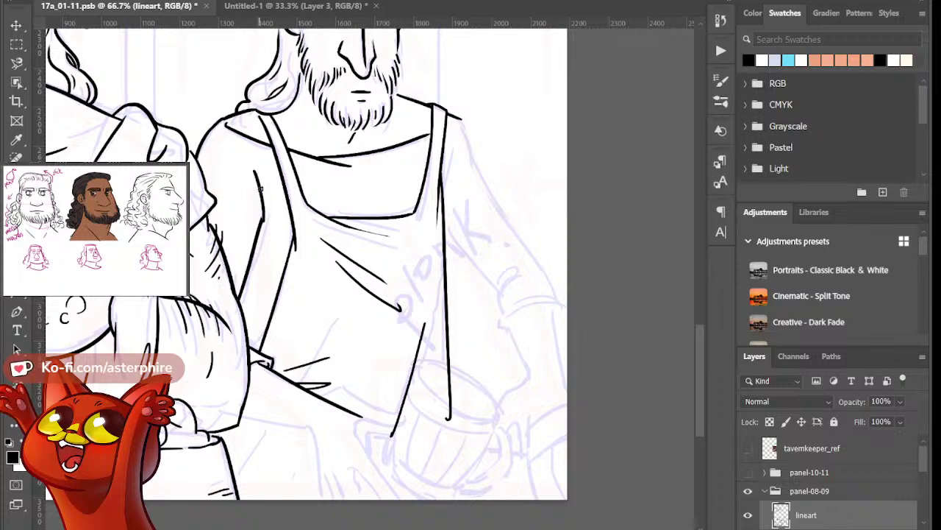
pyautogui.hotkey('ctrl', 'z')
pyautogui.moveTo(262, 220); pyautogui.dragTo(262, 181)
pyautogui.moveTo(272, 199); pyautogui.dragTo(260, 234)
pyautogui.hotkey('ctrl', 'z')
pyautogui.moveTo(271, 192); pyautogui.dragTo(263, 233)
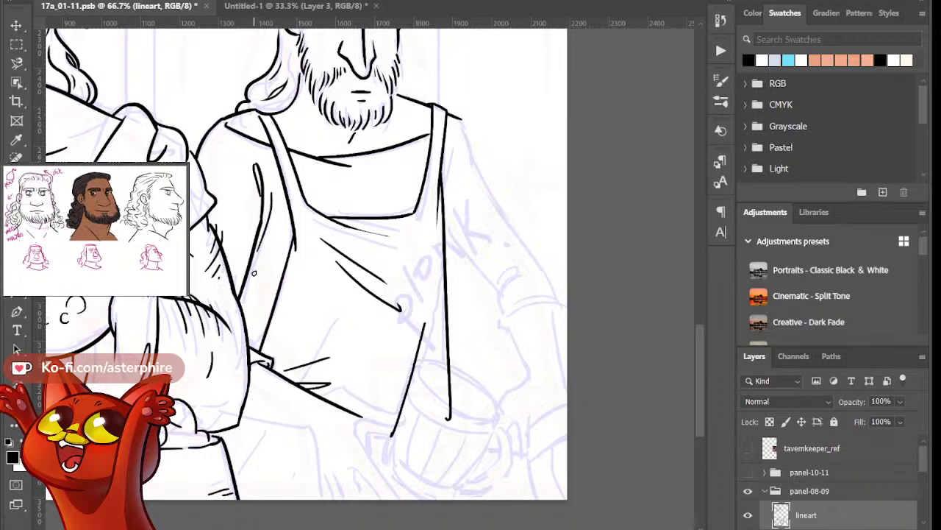
pyautogui.moveTo(246, 280); pyautogui.dragTo(256, 325)
pyautogui.hotkey('ctrl', 'z')
pyautogui.moveTo(242, 286); pyautogui.dragTo(260, 342)
# Ink the opposite shoulder's cap and the long outer sleeve edge descending from it, with the short fold beside the strap
pyautogui.moveTo(448, 170)
pyautogui.mouseDown()
pyautogui.moveTo(461, 144)
pyautogui.moveTo(449, 176)
pyautogui.mouseUp()
pyautogui.hotkey('ctrl', 'z')
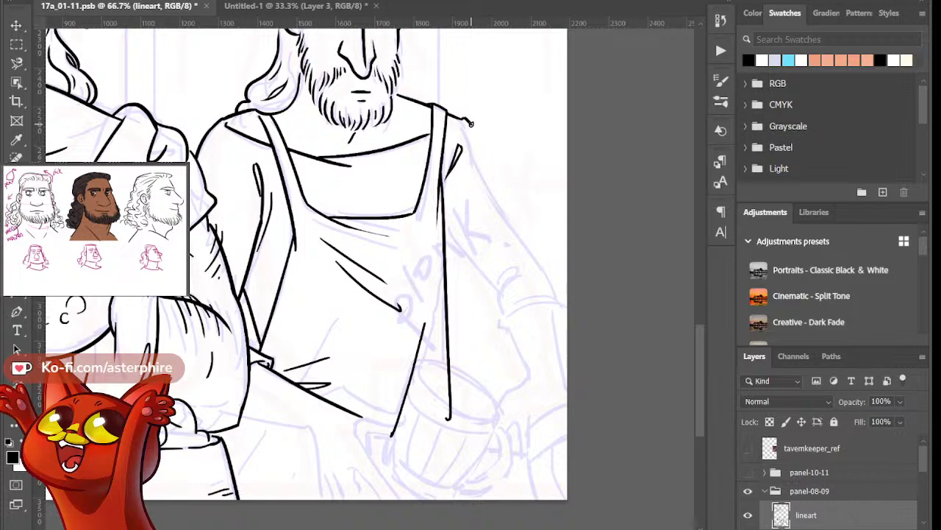
pyautogui.moveTo(471, 124); pyautogui.dragTo(471, 144)
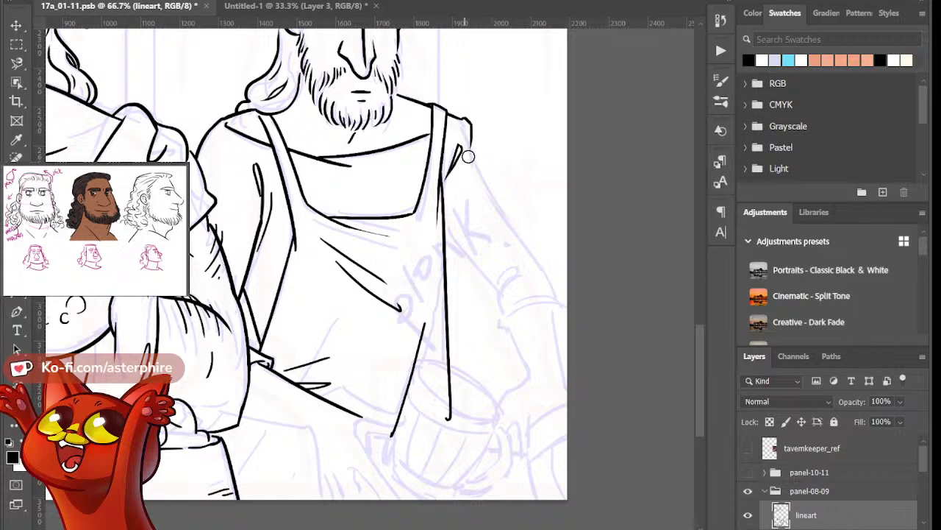
pyautogui.moveTo(472, 135); pyautogui.dragTo(505, 216)
pyautogui.hotkey('ctrl', 'z')
pyautogui.moveTo(472, 133); pyautogui.dragTo(488, 198)
pyautogui.hotkey('ctrl', 'z')
pyautogui.moveTo(472, 132)
pyautogui.mouseDown()
pyautogui.moveTo(480, 175)
pyautogui.moveTo(532, 251)
pyautogui.mouseUp()
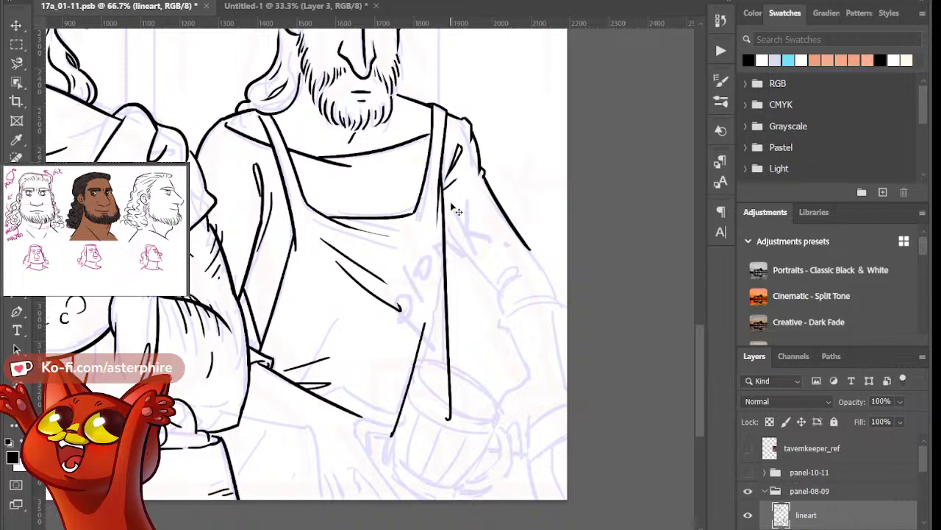
# Ink that sleeve's armpit fold and inner edge down to the elbow, plus the near side of the rolled cuff
pyautogui.moveTo(444, 214); pyautogui.dragTo(457, 182)
pyautogui.moveTo(449, 236); pyautogui.dragTo(494, 290)
pyautogui.hotkey('ctrl', 'z')
pyautogui.moveTo(448, 229); pyautogui.dragTo(497, 288)
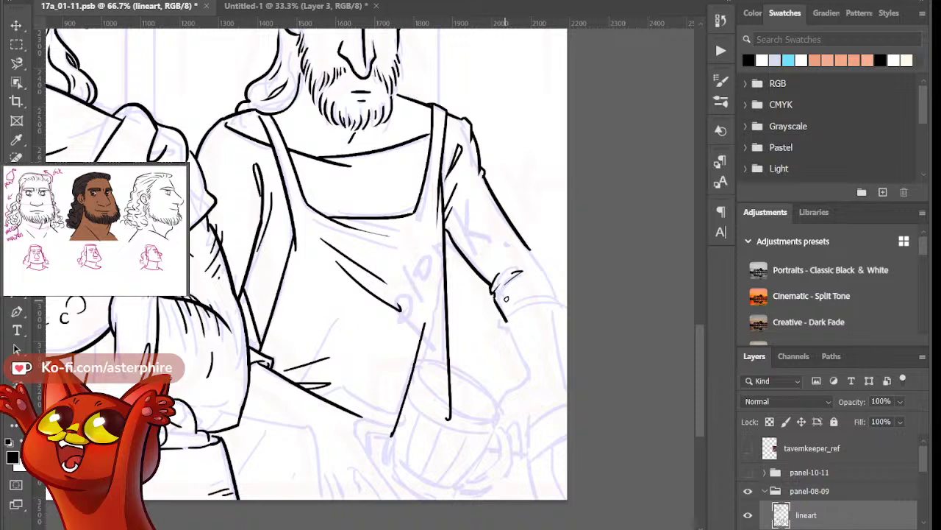
pyautogui.hotkey('ctrl', 'z')
pyautogui.moveTo(492, 292); pyautogui.dragTo(499, 322)
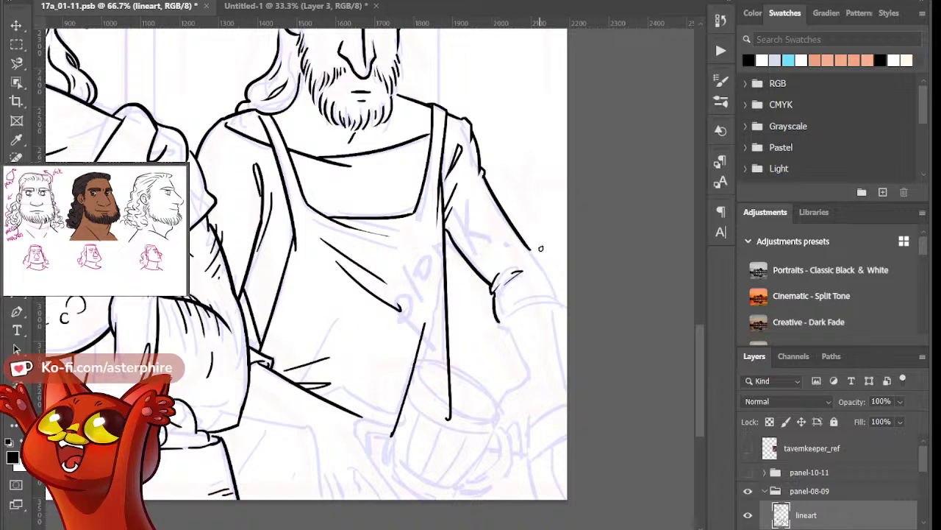
# Complete the sleeve's outer edge to the elbow and ink the rolled cuff's folds and curved lower hem
pyautogui.moveTo(529, 249); pyautogui.dragTo(558, 311)
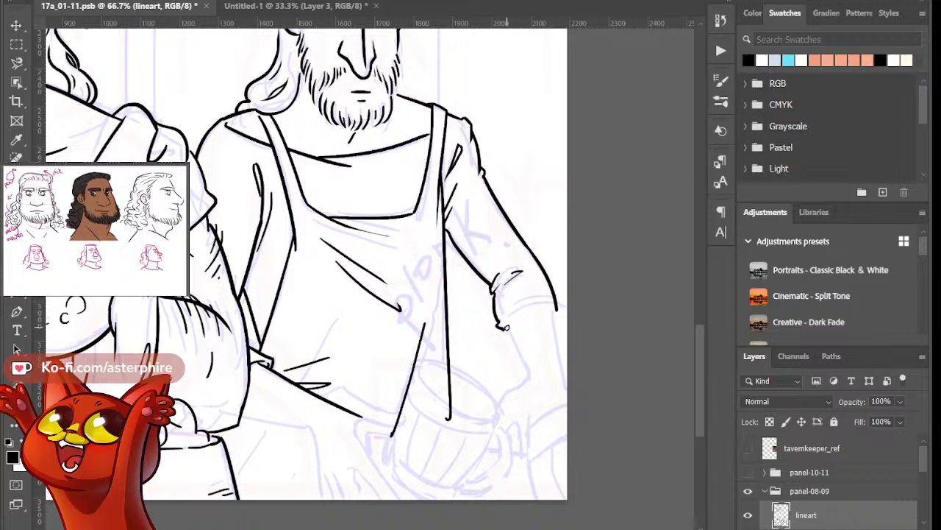
pyautogui.moveTo(503, 330)
pyautogui.mouseDown()
pyautogui.moveTo(552, 311)
pyautogui.moveTo(541, 291)
pyautogui.moveTo(562, 309)
pyautogui.mouseUp()
pyautogui.hotkey('ctrl', 'z')
pyautogui.press('e')
pyautogui.press('b')
pyautogui.moveTo(505, 301); pyautogui.dragTo(537, 287)
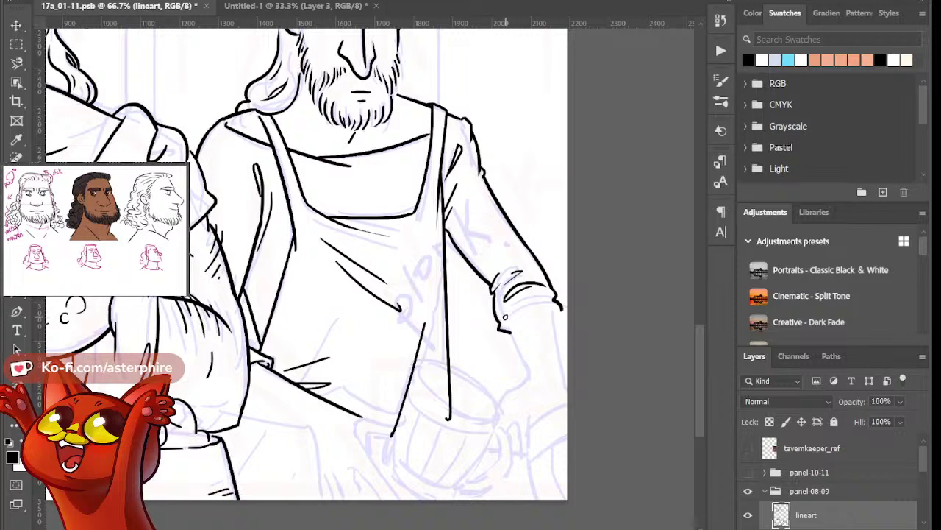
pyautogui.moveTo(505, 317); pyautogui.dragTo(550, 296)
pyautogui.hotkey('ctrl', 'z')
pyautogui.moveTo(506, 327)
pyautogui.mouseDown()
pyautogui.moveTo(528, 301)
pyautogui.moveTo(553, 303)
pyautogui.moveTo(556, 320)
pyautogui.mouseUp()
pyautogui.hotkey('ctrl', 'z')
pyautogui.hotkey('ctrl', 'z')
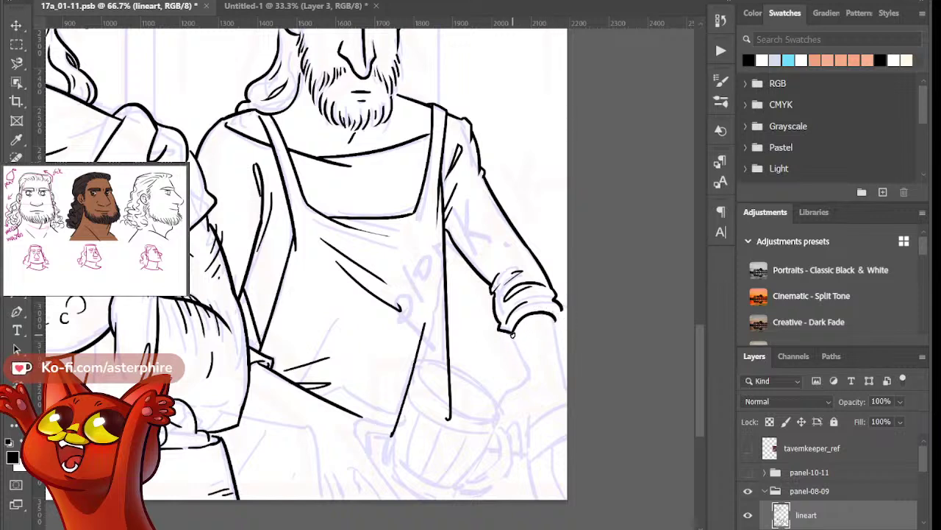
# Close the cuff's outer end and ink both edges of the bare forearm emerging from it
pyautogui.moveTo(512, 334); pyautogui.dragTo(531, 384)
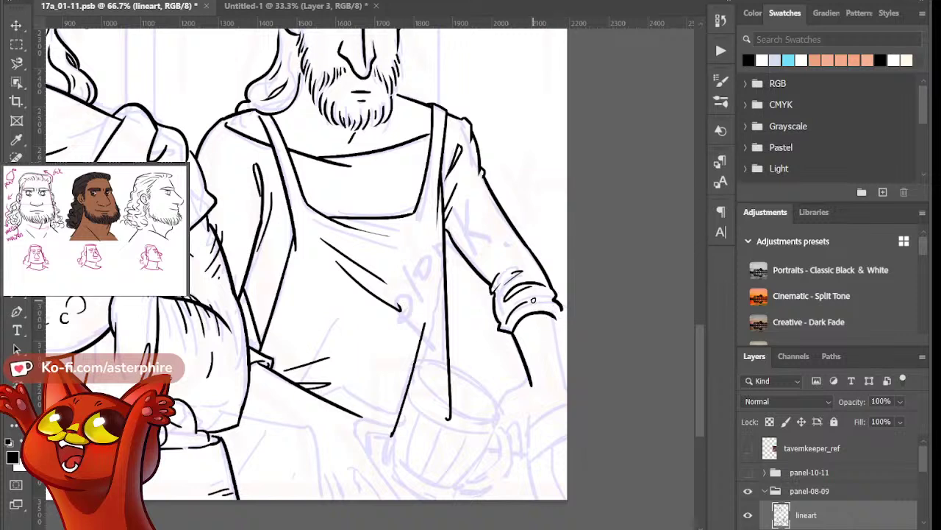
pyautogui.moveTo(535, 297); pyautogui.dragTo(551, 300)
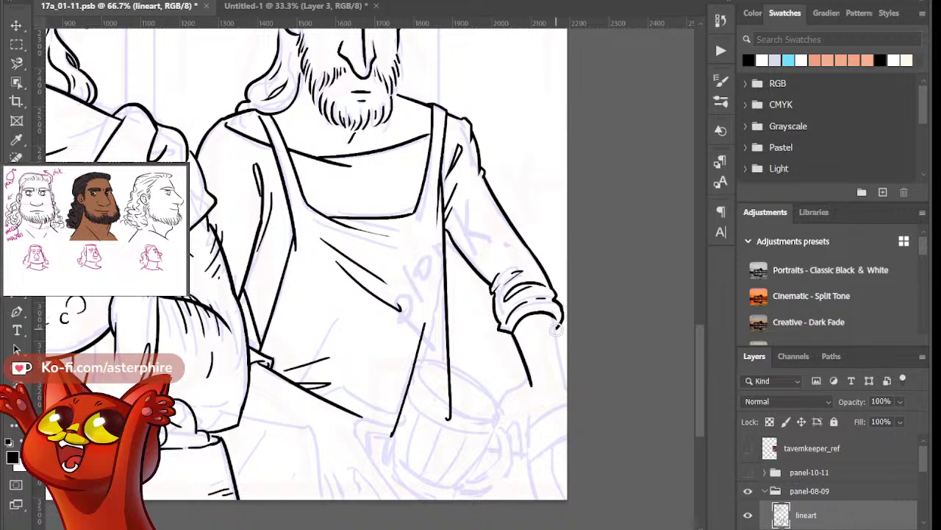
pyautogui.moveTo(553, 324); pyautogui.dragTo(566, 371)
pyautogui.hotkey('ctrl', 'z')
pyautogui.moveTo(556, 317); pyautogui.dragTo(572, 381)
# Ink the lower edge of the outstretched forearm to the wrist and the hand's outer side down to the page edge
pyautogui.hotkey('ctrl', '-')
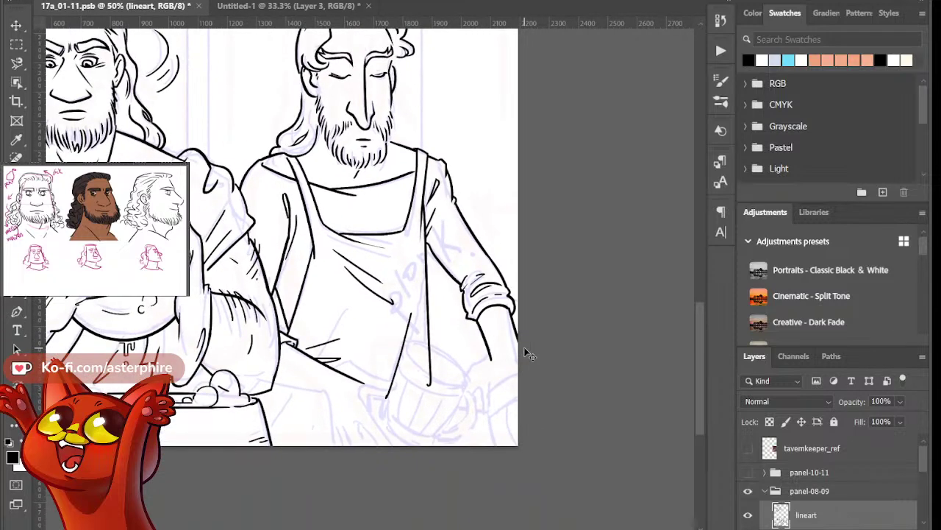
pyautogui.hotkey('ctrl', '-')
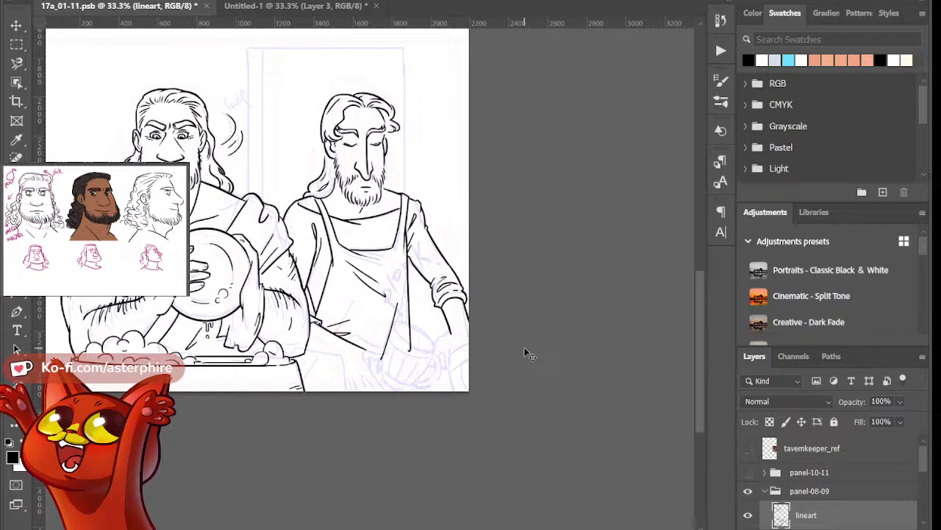
pyautogui.hotkey('ctrl', '+')
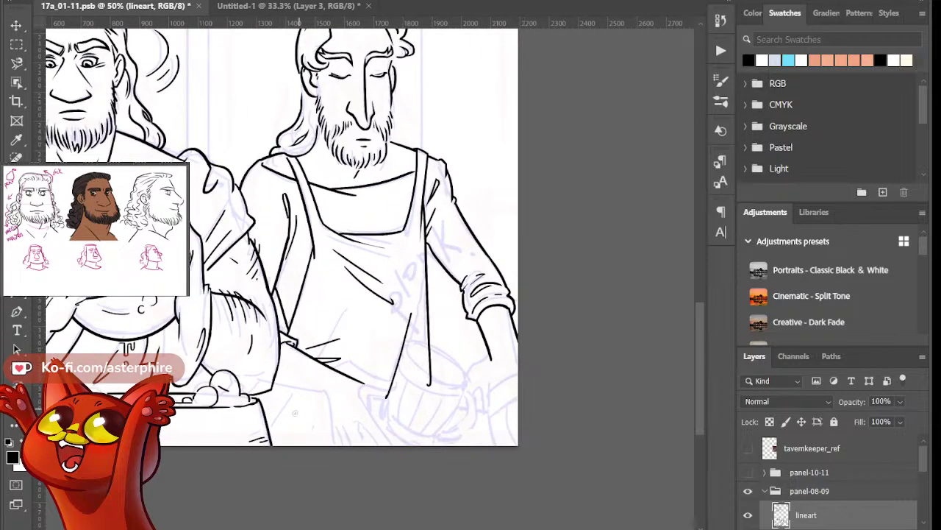
pyautogui.moveTo(274, 385); pyautogui.dragTo(336, 400)
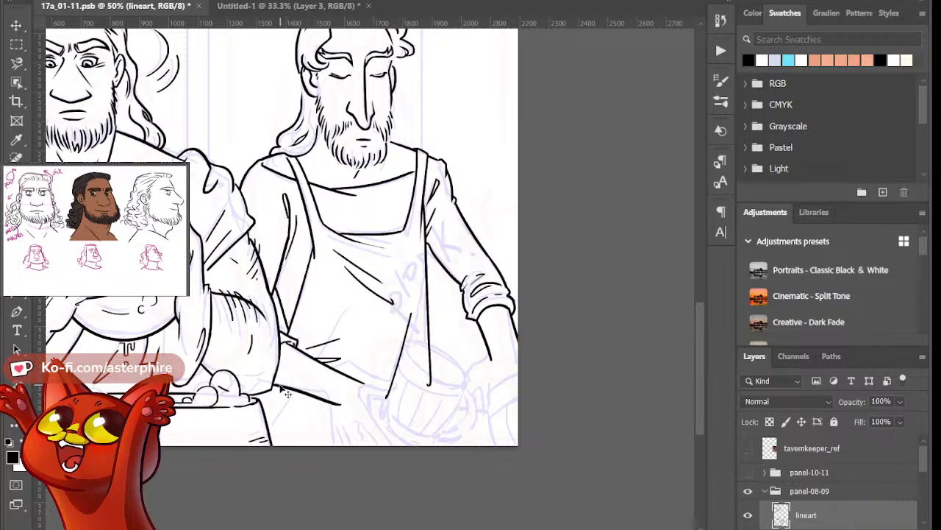
pyautogui.hotkey('ctrl', 'z')
pyautogui.moveTo(274, 382); pyautogui.dragTo(333, 396)
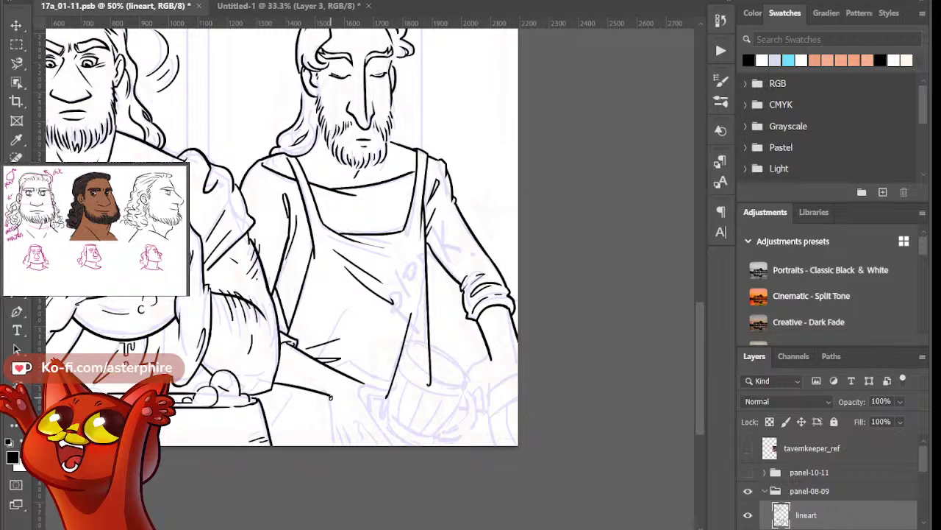
pyautogui.scroll(-3, 699, 364)
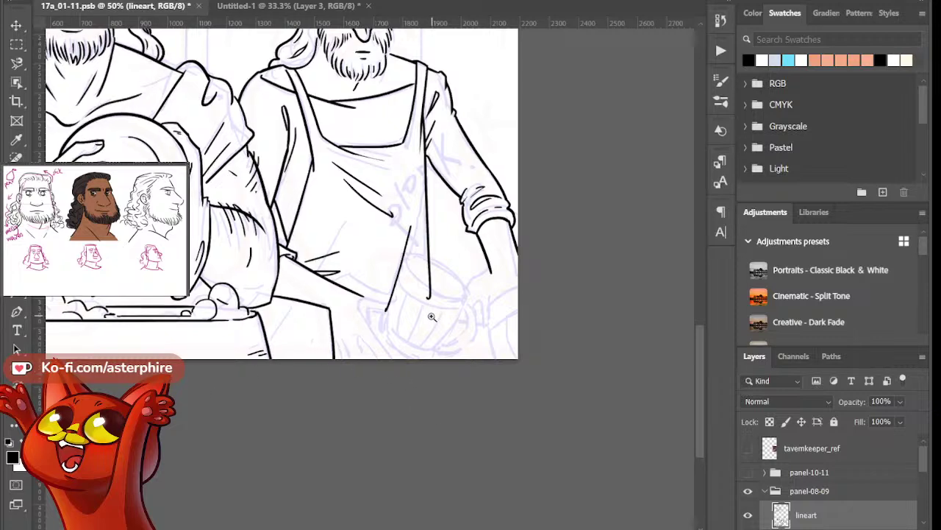
# Ink the short lines separating the fingers of the open hand at the page's lower edge
pyautogui.scroll(1, 435, 315)
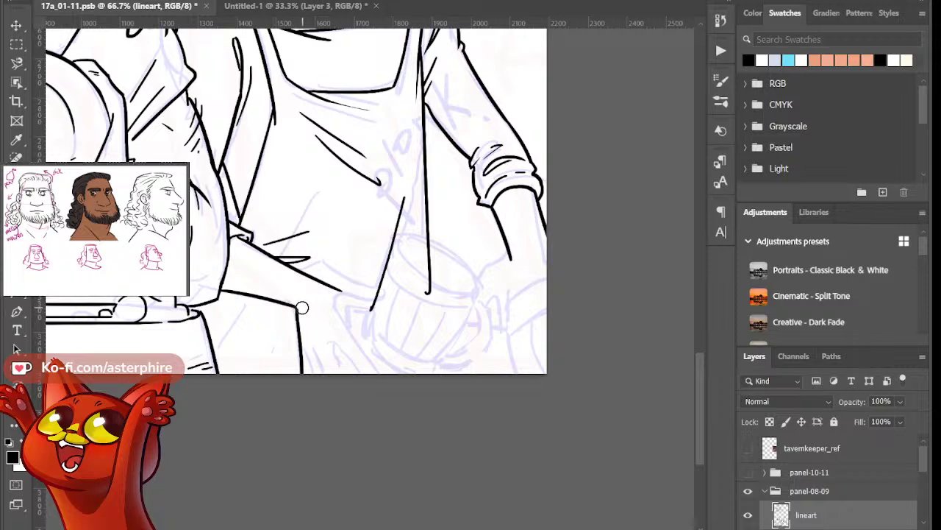
pyautogui.moveTo(303, 349); pyautogui.dragTo(312, 374)
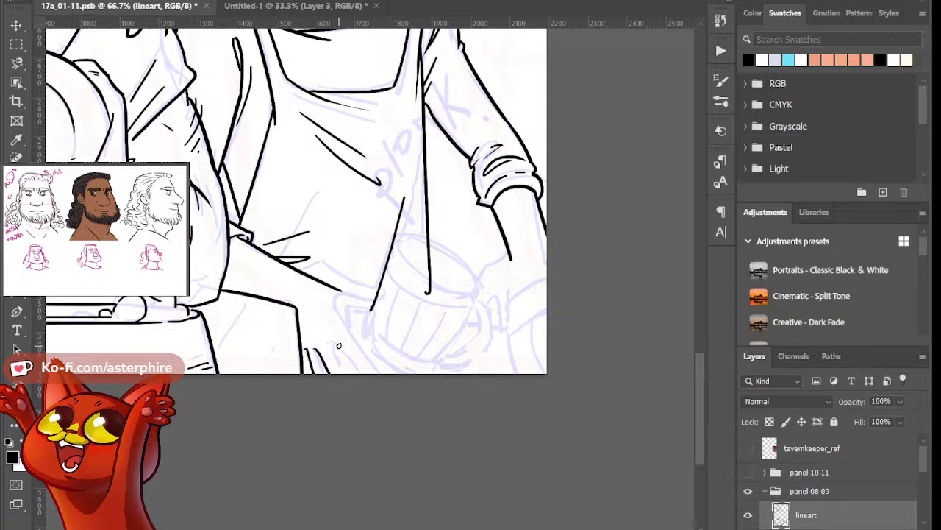
pyautogui.moveTo(339, 345); pyautogui.dragTo(339, 359)
pyautogui.moveTo(339, 353)
pyautogui.mouseDown()
pyautogui.moveTo(348, 373)
pyautogui.moveTo(360, 371)
pyautogui.mouseUp()
pyautogui.hotkey('ctrl', 'z')
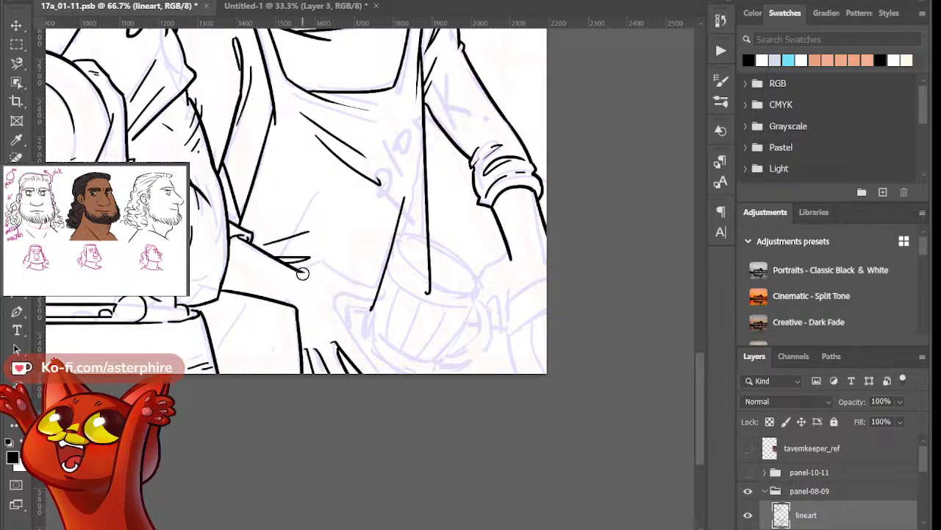
# Ink the wrist and back of the open hand, and outline the extended thumb over the apron's side fold
pyautogui.moveTo(297, 271); pyautogui.dragTo(341, 268)
pyautogui.hotkey('ctrl', 'z')
pyautogui.moveTo(295, 270); pyautogui.dragTo(333, 266)
pyautogui.moveTo(332, 268); pyautogui.dragTo(372, 290)
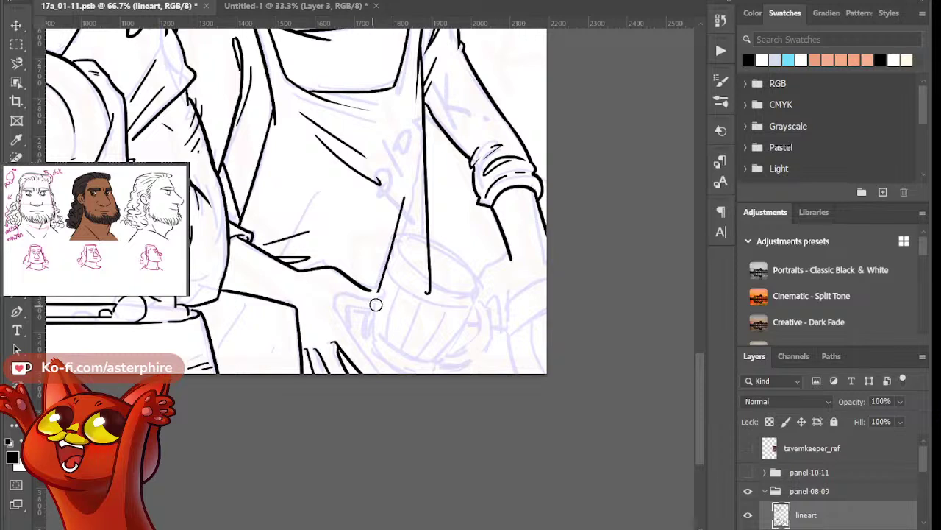
pyautogui.moveTo(366, 287)
pyautogui.mouseDown()
pyautogui.moveTo(392, 301)
pyautogui.moveTo(346, 297)
pyautogui.moveTo(348, 308)
pyautogui.moveTo(353, 299)
pyautogui.moveTo(331, 306)
pyautogui.mouseUp()
pyautogui.hotkey('ctrl', 'z')
pyautogui.hotkey('ctrl', 'z')
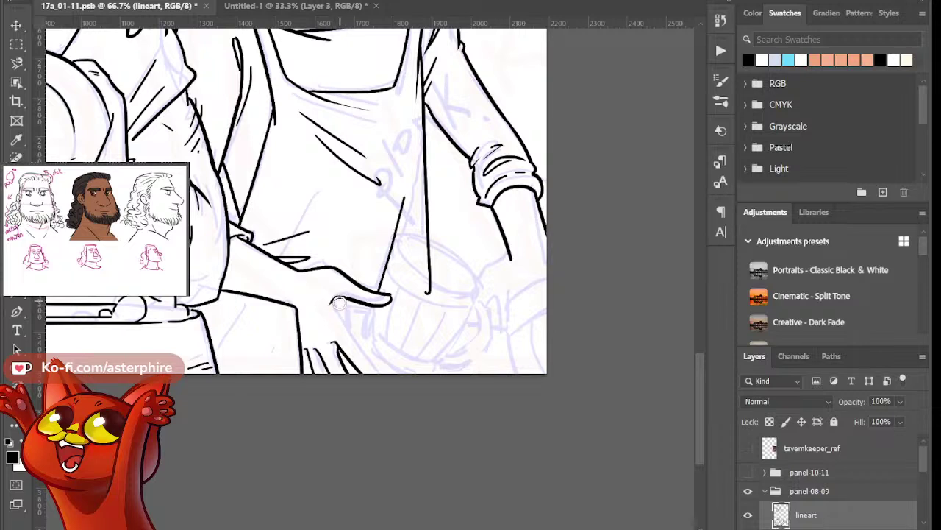
pyautogui.hotkey('ctrl', 'z')
# Ink the index finger's outer edge from the base of the thumb down to the page edge
pyautogui.moveTo(338, 302); pyautogui.dragTo(382, 368)
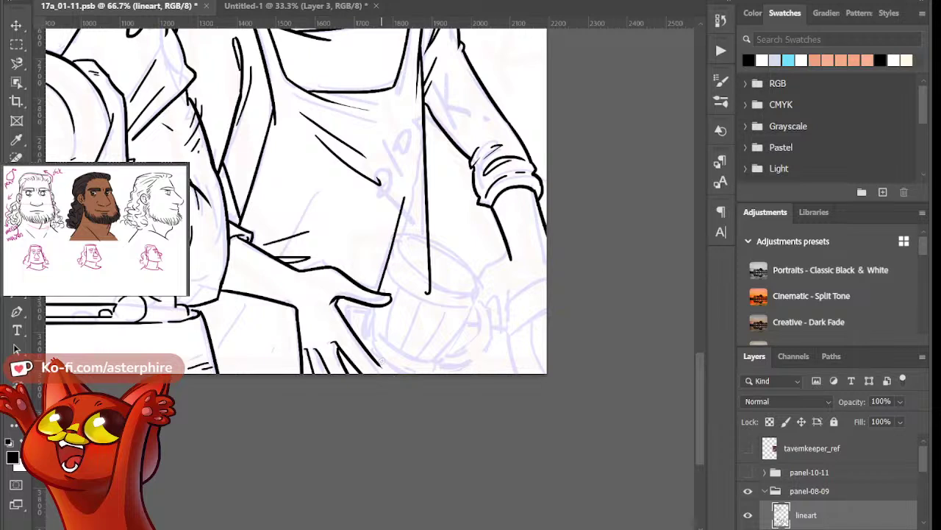
pyautogui.hotkey('ctrl', 'z')
pyautogui.moveTo(338, 309); pyautogui.dragTo(354, 347)
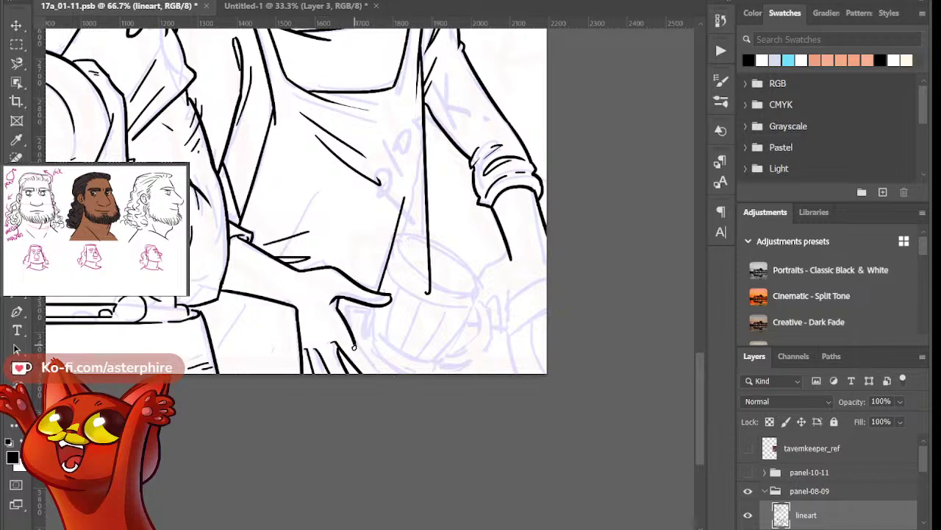
pyautogui.hotkey('ctrl', 'z')
pyautogui.moveTo(340, 307); pyautogui.dragTo(365, 354)
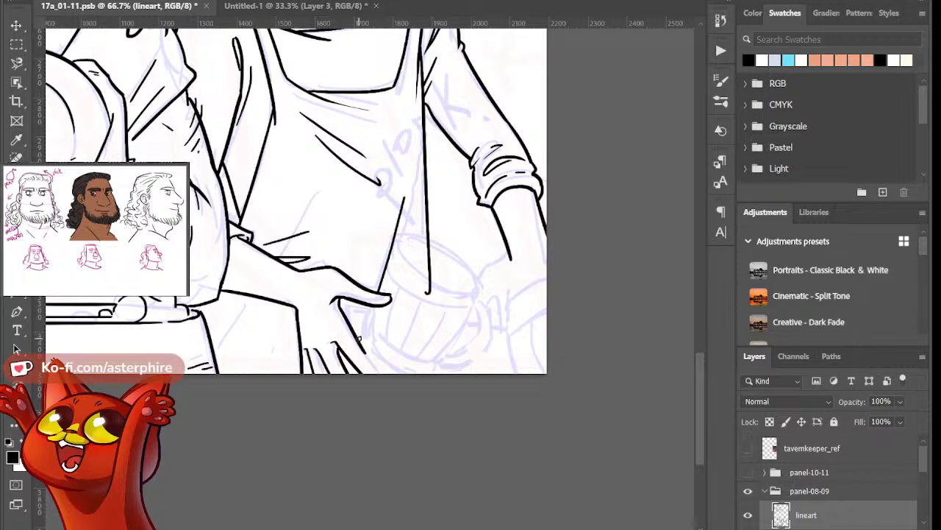
pyautogui.hotkey('ctrl', 'z')
pyautogui.moveTo(358, 343); pyautogui.dragTo(381, 373)
pyautogui.hotkey('ctrl', 'z')
pyautogui.moveTo(358, 344); pyautogui.dragTo(376, 368)
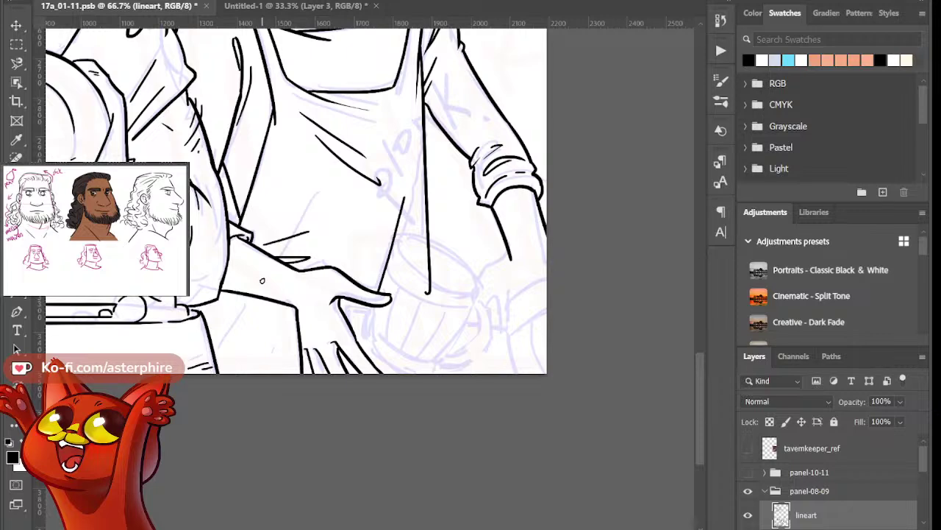
# Ink the two slanted lines beneath the outstretched forearm, beside the wash basin
pyautogui.hotkey('ctrl', '-')
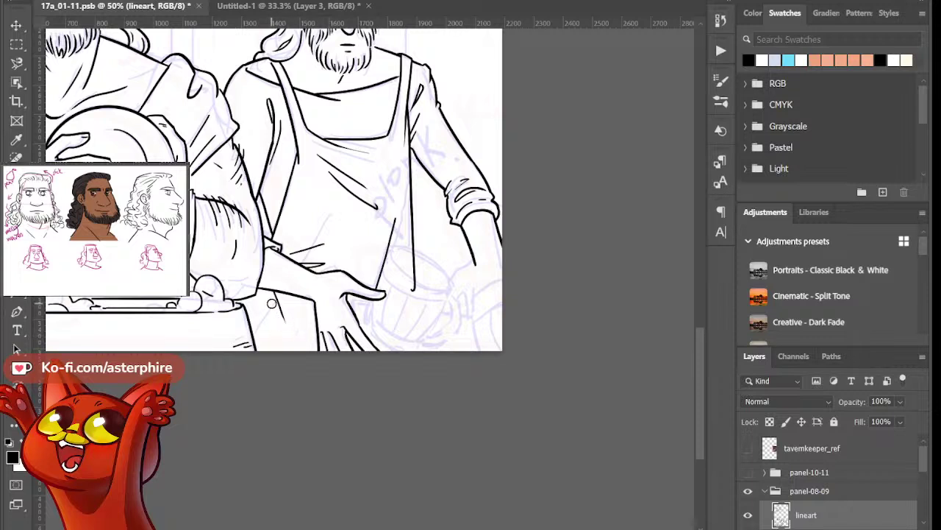
pyautogui.moveTo(275, 350)
pyautogui.mouseDown()
pyautogui.moveTo(265, 298)
pyautogui.moveTo(255, 351)
pyautogui.mouseUp()
pyautogui.hotkey('ctrl', 'z')
pyautogui.moveTo(264, 290); pyautogui.dragTo(254, 329)
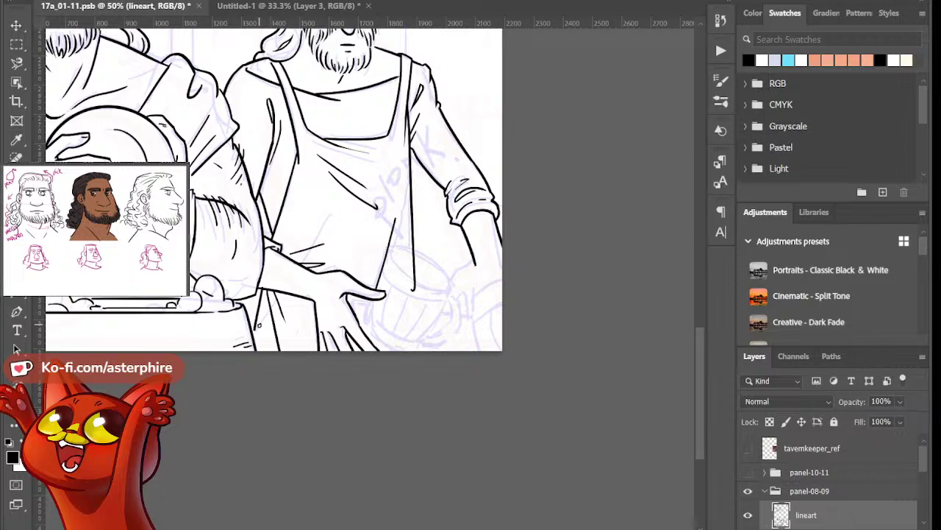
pyautogui.hotkey('ctrl', 'z')
pyautogui.moveTo(263, 289); pyautogui.dragTo(254, 324)
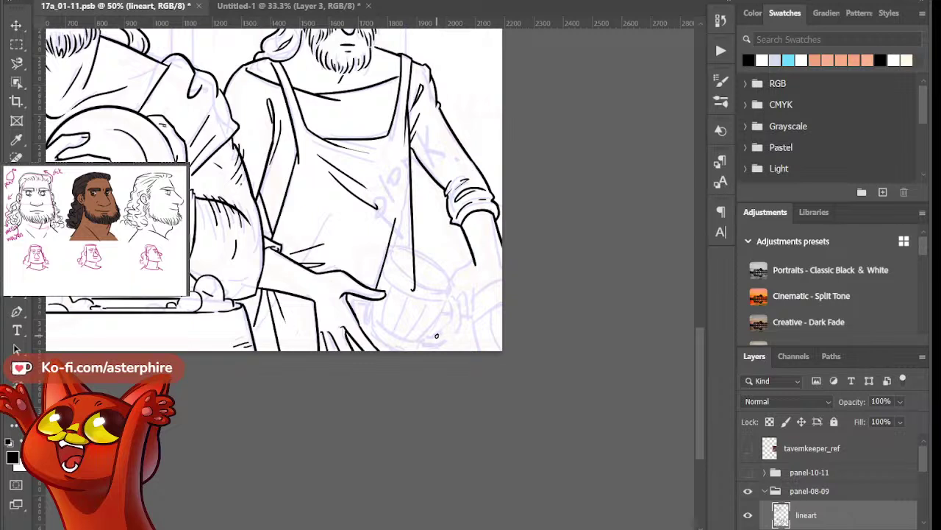
# Ink a straight, slightly sloping line from the open hand across the mug sketch to the page's side edge
pyautogui.moveTo(453, 528); pyautogui.dragTo(472, 528)
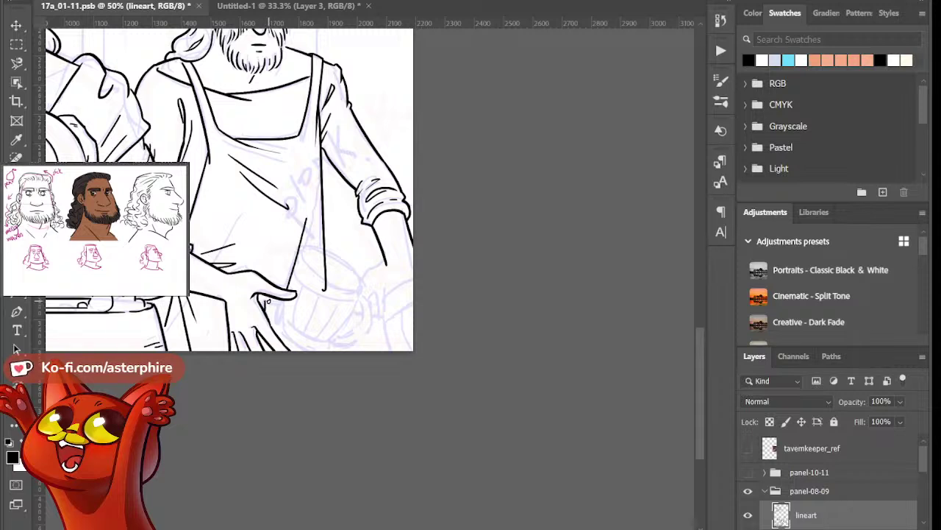
pyautogui.keyDown('shift'); pyautogui.click(419, 323); pyautogui.keyUp('shift')
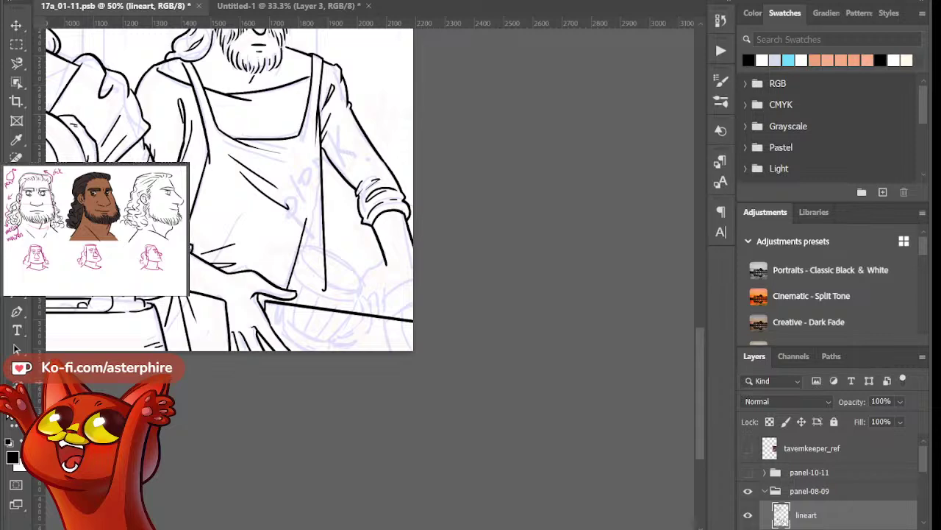
# Erase the apron line where it crosses the mug sketch, and ink the mug's oval opening and the lower edge of its rim
pyautogui.hotkey('ctrl', '+')
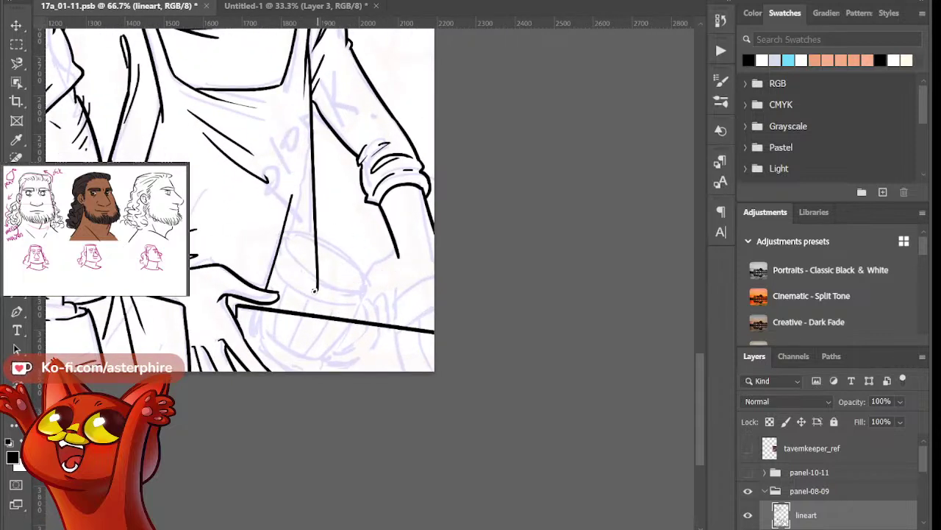
pyautogui.press('e')
pyautogui.moveTo(304, 283)
pyautogui.mouseDown()
pyautogui.moveTo(333, 286)
pyautogui.moveTo(314, 264)
pyautogui.mouseUp()
pyautogui.press('e')
pyautogui.moveTo(311, 257)
pyautogui.mouseDown()
pyautogui.moveTo(320, 251)
pyautogui.moveTo(351, 270)
pyautogui.moveTo(343, 275)
pyautogui.mouseUp()
pyautogui.moveTo(297, 241)
pyautogui.mouseDown()
pyautogui.moveTo(298, 275)
pyautogui.moveTo(326, 267)
pyautogui.moveTo(335, 292)
pyautogui.mouseUp()
pyautogui.hotkey('ctrl', 'z')
pyautogui.hotkey('ctrl', 'z')
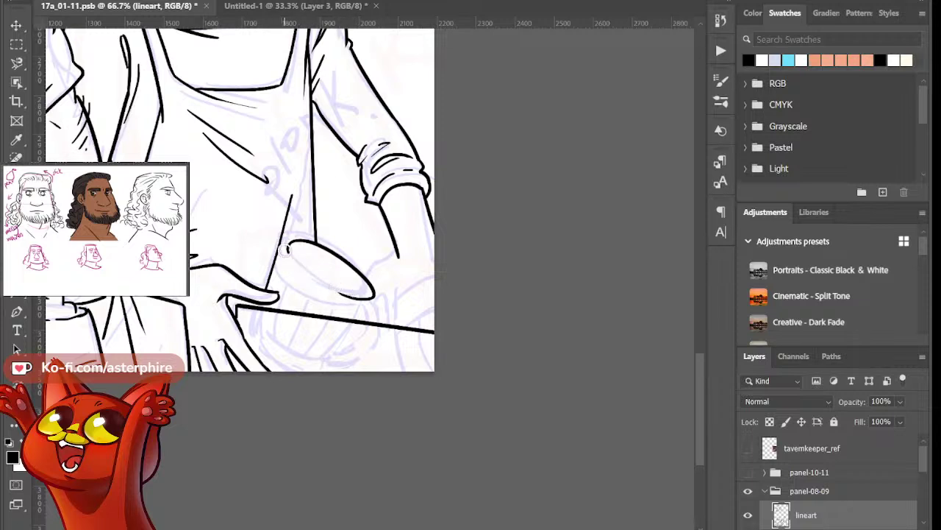
pyautogui.moveTo(288, 247); pyautogui.dragTo(343, 288)
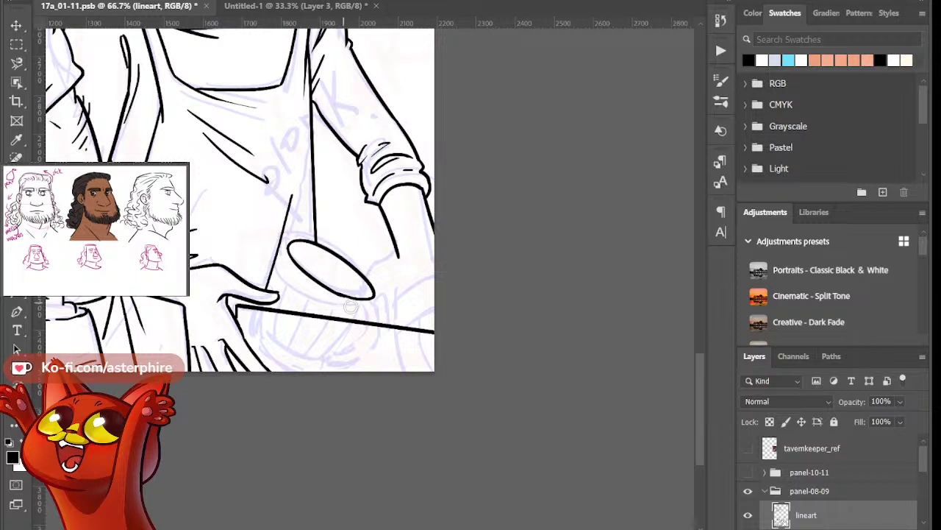
pyautogui.moveTo(281, 270)
pyautogui.mouseDown()
pyautogui.moveTo(362, 322)
pyautogui.moveTo(360, 314)
pyautogui.moveTo(293, 306)
pyautogui.moveTo(330, 321)
pyautogui.moveTo(303, 312)
pyautogui.moveTo(363, 311)
pyautogui.mouseUp()
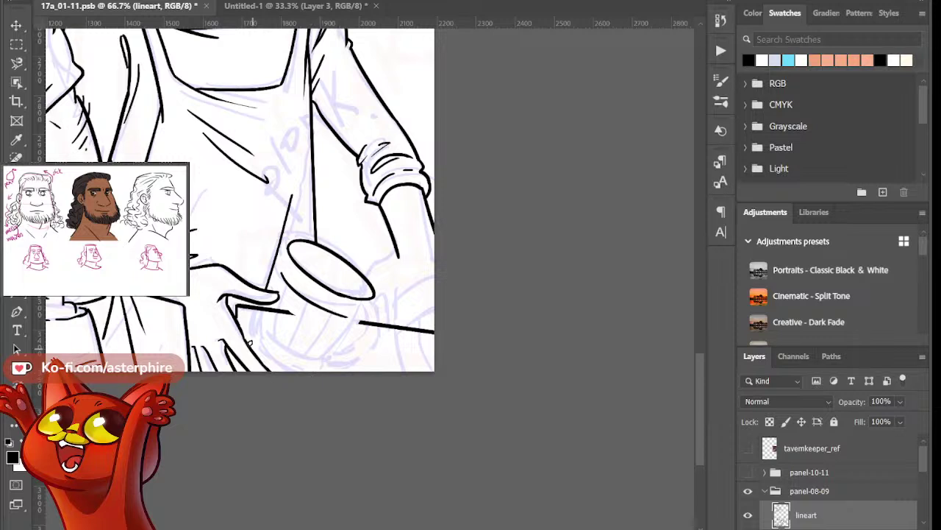
# Erase the table line between the thumb and the mug, and ink the mug's hand-side edge from rim to page edge
pyautogui.press('e')
pyautogui.moveTo(302, 311); pyautogui.dragTo(270, 312)
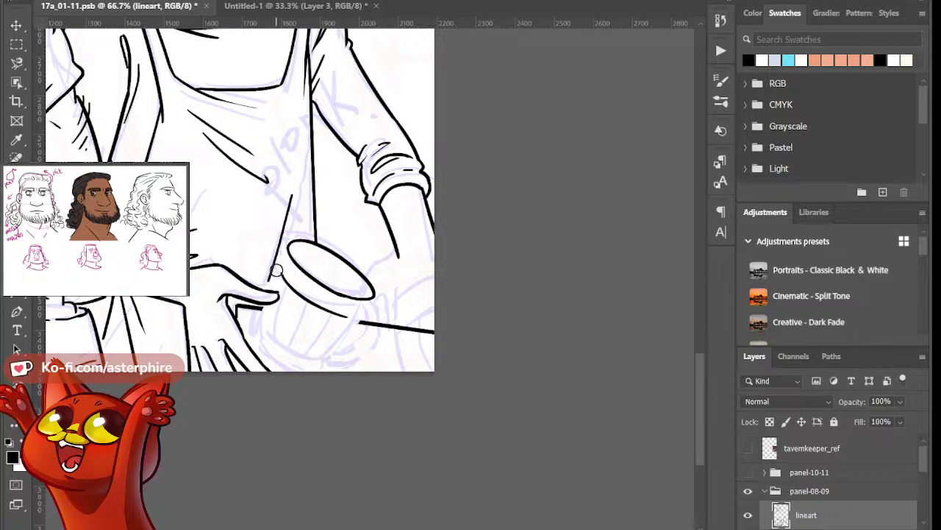
pyautogui.moveTo(290, 244)
pyautogui.mouseDown()
pyautogui.moveTo(268, 285)
pyautogui.moveTo(258, 356)
pyautogui.mouseUp()
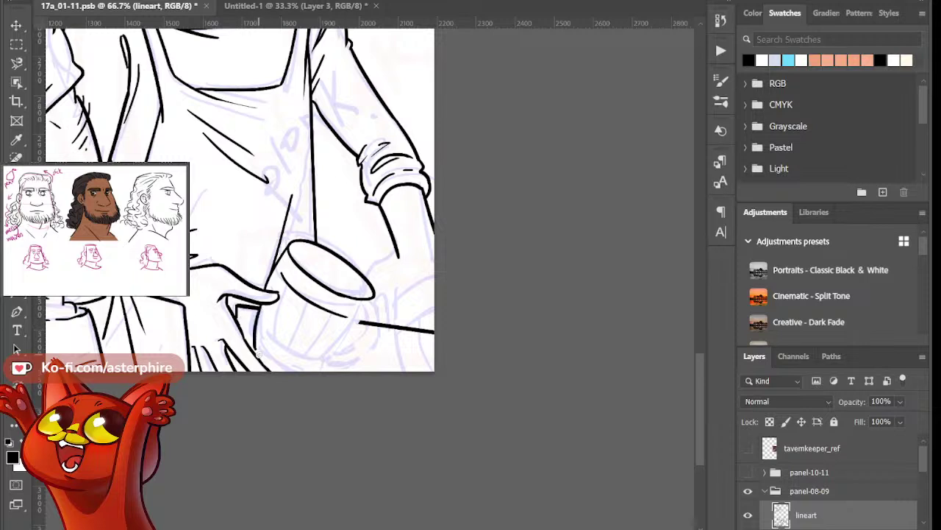
pyautogui.hotkey('ctrl', 'z')
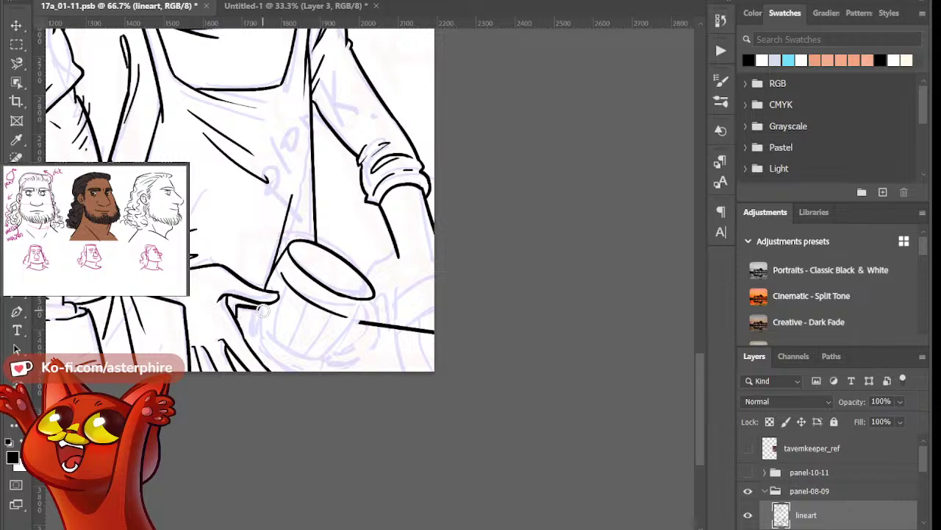
pyautogui.moveTo(258, 308); pyautogui.dragTo(254, 345)
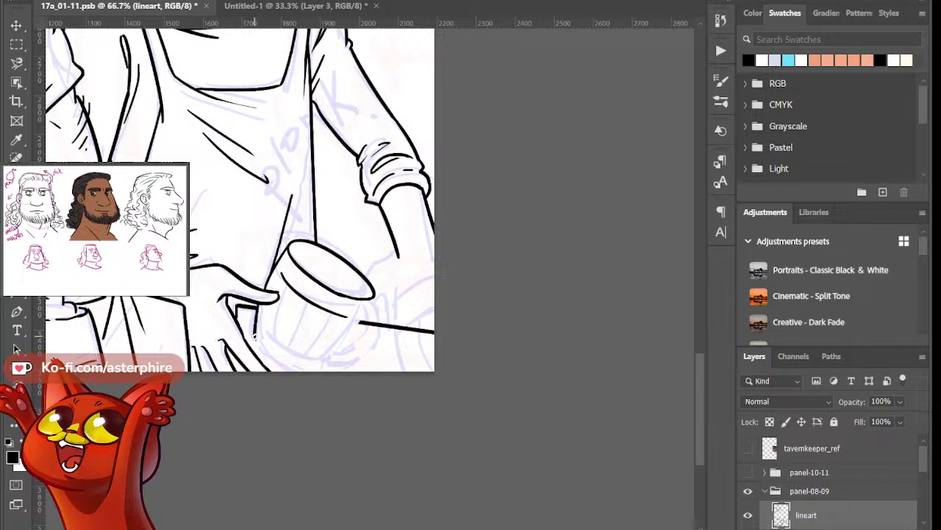
pyautogui.moveTo(256, 336); pyautogui.dragTo(288, 372)
# Ink the outer curve of the mug's handle from beneath the rim down to the page edge
pyautogui.moveTo(351, 310)
pyautogui.mouseDown()
pyautogui.moveTo(373, 310)
pyautogui.moveTo(373, 295)
pyautogui.moveTo(370, 320)
pyautogui.moveTo(357, 318)
pyautogui.moveTo(362, 325)
pyautogui.moveTo(367, 310)
pyautogui.moveTo(359, 364)
pyautogui.mouseUp()
pyautogui.hotkey('ctrl', 'z')
pyautogui.moveTo(370, 308); pyautogui.dragTo(336, 385)
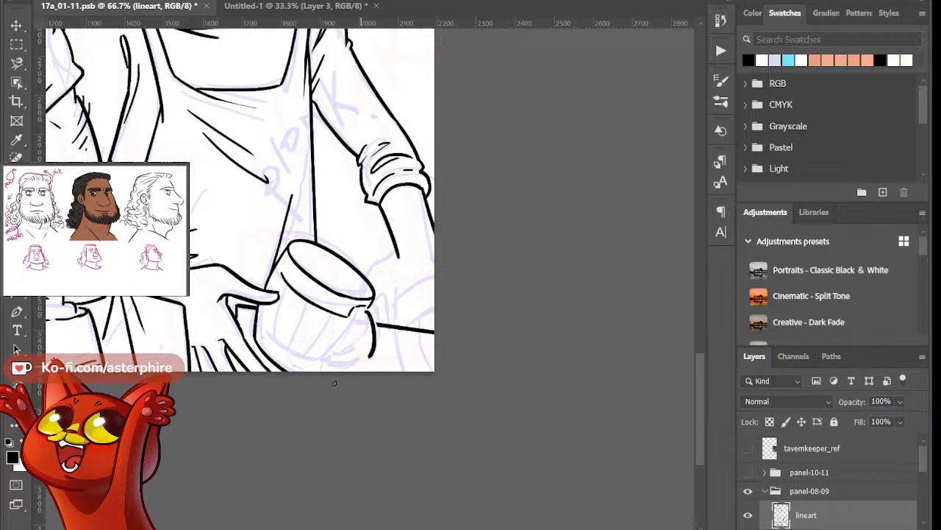
pyautogui.hotkey('ctrl', 'z')
pyautogui.moveTo(373, 313); pyautogui.dragTo(352, 373)
pyautogui.hotkey('ctrl', 'z')
pyautogui.moveTo(373, 319); pyautogui.dragTo(353, 368)
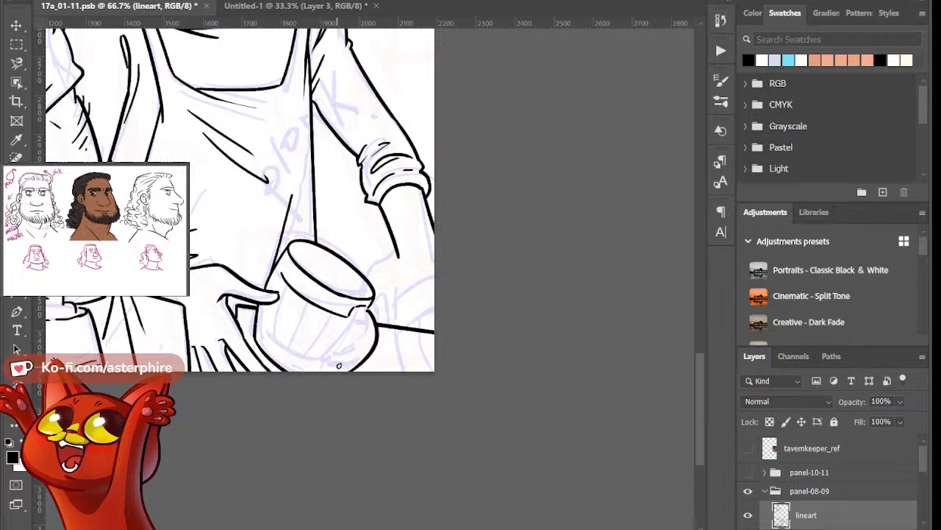
# Ink a curved contour just inside the outer edge of the mug's handle
pyautogui.moveTo(358, 315)
pyautogui.mouseDown()
pyautogui.moveTo(326, 369)
pyautogui.moveTo(331, 364)
pyautogui.mouseUp()
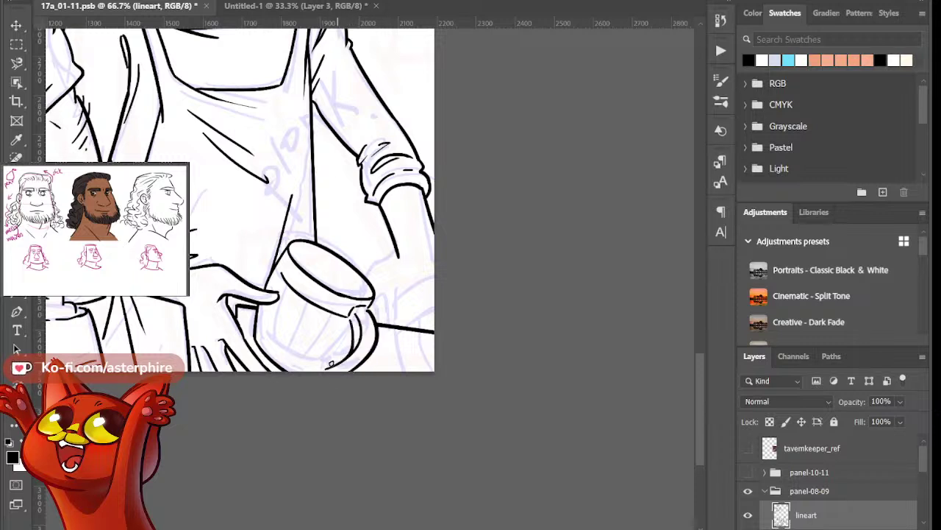
pyautogui.hotkey('ctrl', 'z')
pyautogui.hotkey('ctrl', 'z')
pyautogui.moveTo(367, 324); pyautogui.dragTo(335, 364)
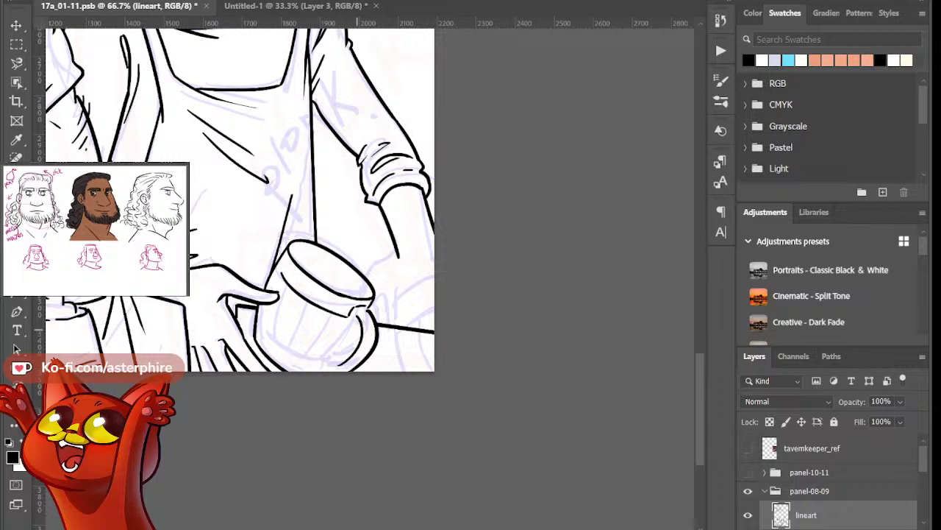
# Try to ink the inner edge of the mug's handle as a curve that loops around at its lower end
pyautogui.moveTo(353, 320); pyautogui.dragTo(333, 366)
pyautogui.hotkey('ctrl', 'z')
pyautogui.moveTo(352, 320); pyautogui.dragTo(331, 367)
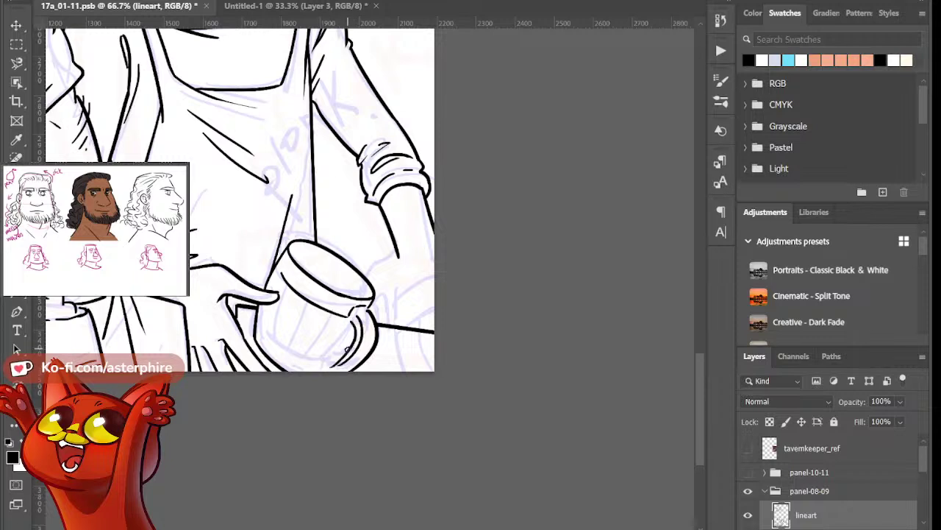
pyautogui.hotkey('ctrl', 'z')
pyautogui.moveTo(354, 321); pyautogui.dragTo(326, 368)
pyautogui.hotkey('ctrl', 'z')
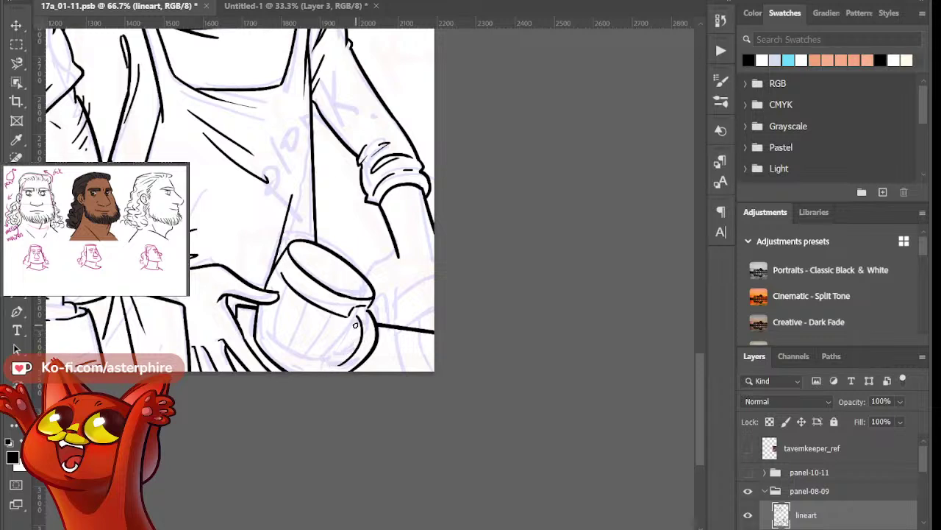
pyautogui.moveTo(356, 322); pyautogui.dragTo(335, 357)
pyautogui.hotkey('ctrl', 'z')
pyautogui.moveTo(355, 320); pyautogui.dragTo(336, 356)
pyautogui.moveTo(331, 358); pyautogui.dragTo(343, 355)
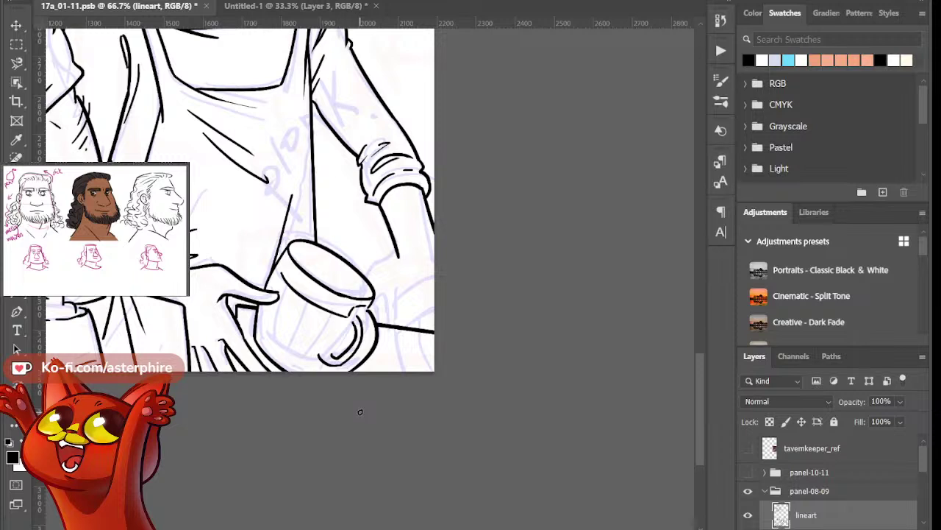
# Undo the looped handle strokes and ink the handle's inner edge sweeping down to the mug's base
pyautogui.hotkey('ctrl', 'z')
pyautogui.hotkey('ctrl', 'z')
pyautogui.hotkey('ctrl', 'z')
pyautogui.moveTo(321, 361)
pyautogui.mouseDown()
pyautogui.moveTo(351, 363)
pyautogui.moveTo(352, 343)
pyautogui.moveTo(330, 361)
pyautogui.mouseUp()
pyautogui.hotkey('ctrl', 'z')
pyautogui.hotkey('ctrl', 'z')
pyautogui.moveTo(354, 330); pyautogui.dragTo(333, 359)
pyautogui.hotkey('ctrl', 'z')
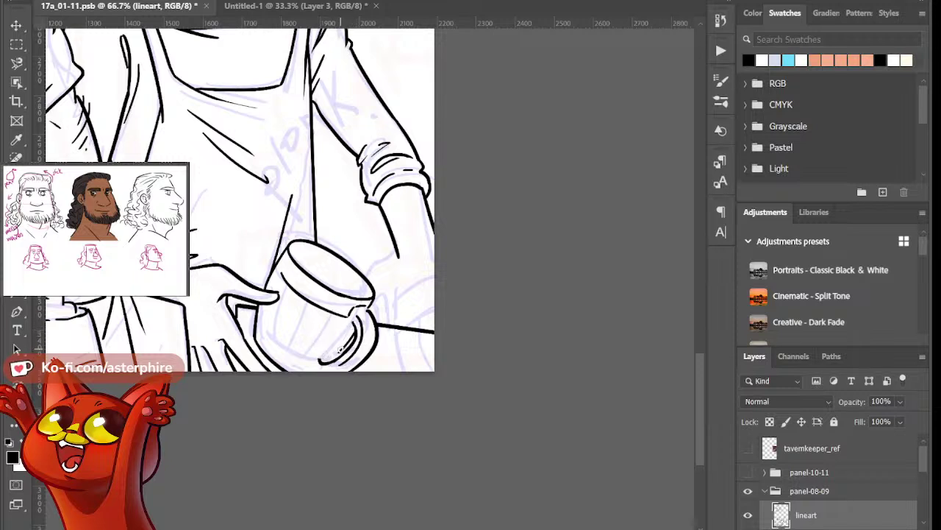
pyautogui.moveTo(320, 364); pyautogui.dragTo(311, 372)
# Ink the curved line around the mug's lower body and the slanted stave lines between it and the rim
pyautogui.moveTo(269, 329); pyautogui.dragTo(312, 359)
pyautogui.hotkey('ctrl', 'z')
pyautogui.hotkey('ctrl', 'z')
pyautogui.moveTo(263, 324); pyautogui.dragTo(311, 358)
pyautogui.moveTo(284, 303); pyautogui.dragTo(272, 330)
pyautogui.hotkey('ctrl', 'z')
pyautogui.moveTo(289, 293)
pyautogui.mouseDown()
pyautogui.moveTo(275, 326)
pyautogui.moveTo(316, 342)
pyautogui.mouseUp()
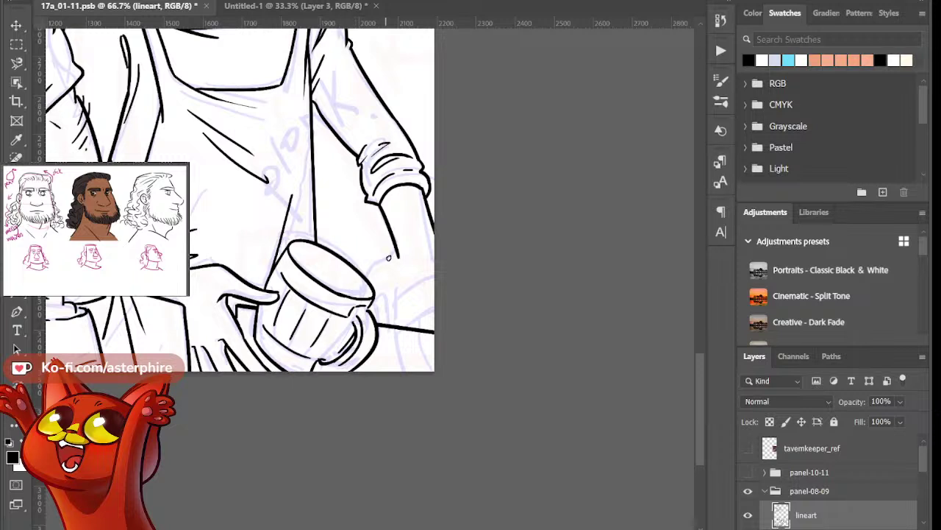
# Erase the table line over the rounded vessel at the page's side edge and ink the vessel's outer contour
pyautogui.press('e')
pyautogui.moveTo(403, 323)
pyautogui.mouseDown()
pyautogui.moveTo(419, 351)
pyautogui.moveTo(435, 326)
pyautogui.mouseUp()
pyautogui.press('b')
pyautogui.moveTo(397, 296); pyautogui.dragTo(403, 372)
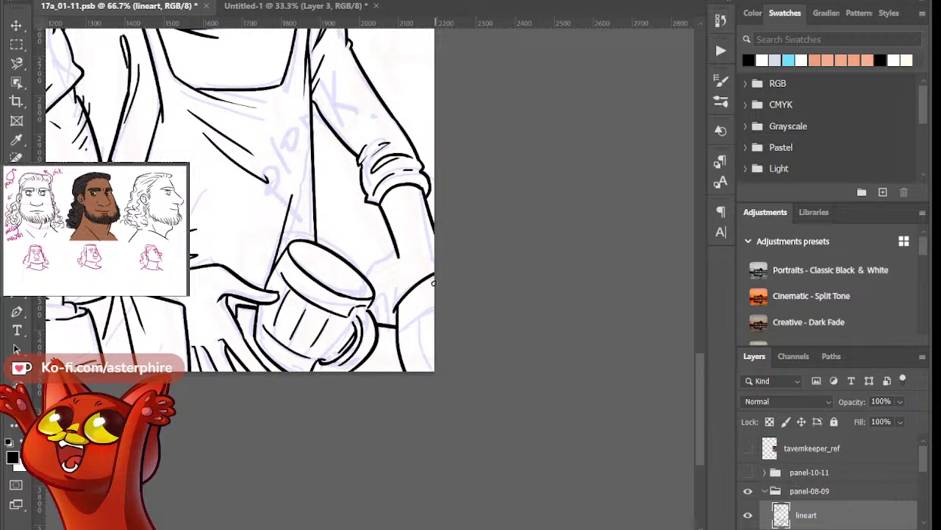
pyautogui.moveTo(395, 315); pyautogui.dragTo(434, 277)
pyautogui.hotkey('ctrl', 'z')
pyautogui.moveTo(398, 312); pyautogui.dragTo(446, 279)
# Clean up around the side vessel's outline with a smaller eraser, and ink its inner contour and stave lines
pyautogui.press('e')
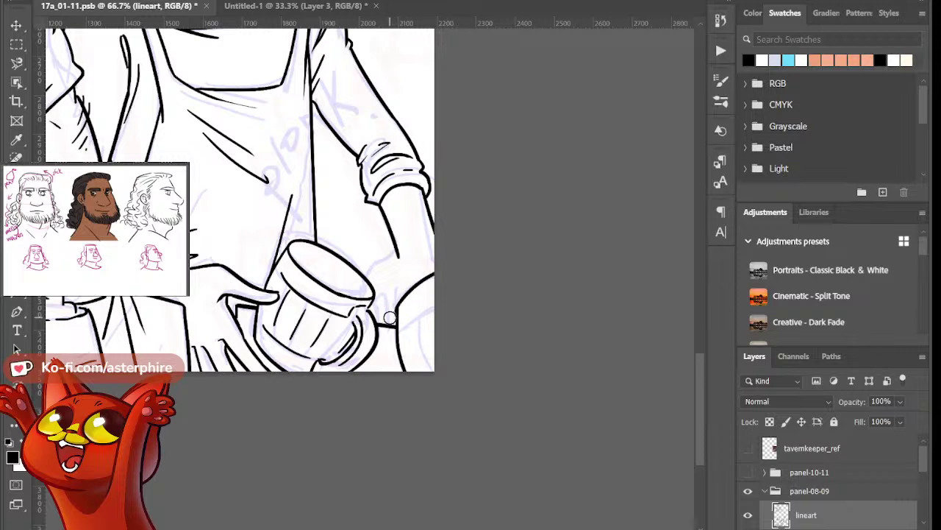
pyautogui.press('[')
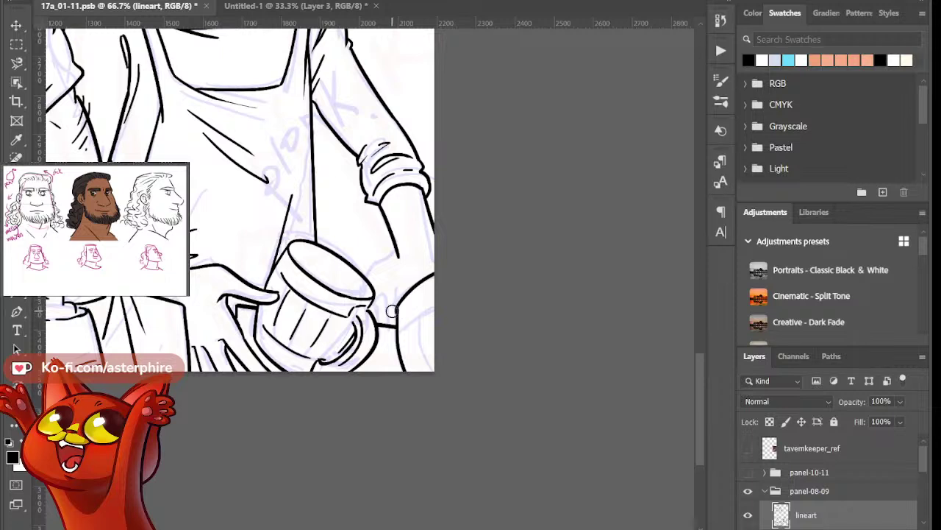
pyautogui.moveTo(392, 314)
pyautogui.mouseDown()
pyautogui.moveTo(428, 318)
pyautogui.moveTo(406, 328)
pyautogui.moveTo(417, 321)
pyautogui.moveTo(425, 369)
pyautogui.mouseUp()
pyautogui.press('b')
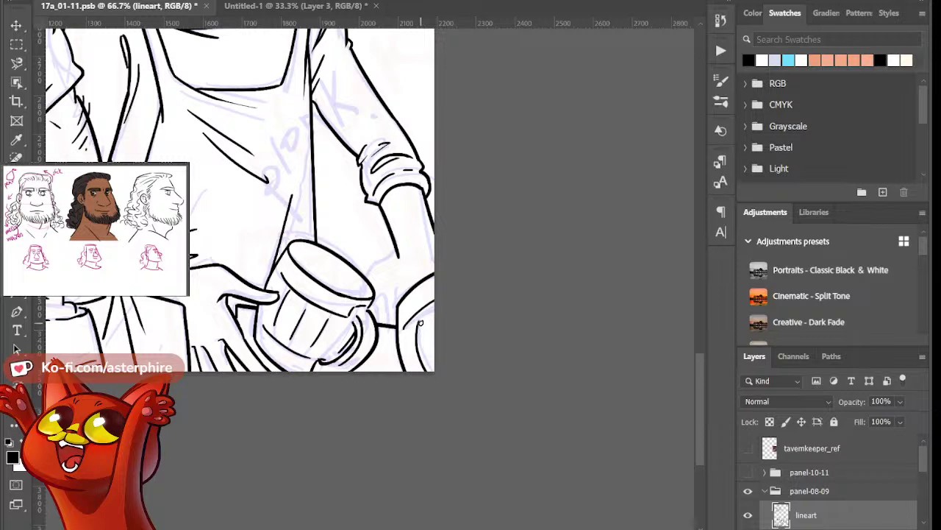
pyautogui.hotkey('ctrl', 'z')
pyautogui.moveTo(421, 322); pyautogui.dragTo(431, 379)
pyautogui.moveTo(432, 313); pyautogui.dragTo(436, 339)
# Ink the hand's edge from the end of the forearm to the mug's rim, plus the short lines beside the handle
pyautogui.moveTo(395, 254); pyautogui.dragTo(369, 284)
pyautogui.hotkey('ctrl', 'z')
pyautogui.hotkey('ctrl', 'z')
pyautogui.hotkey('ctrl', 'z')
pyautogui.moveTo(371, 312)
pyautogui.mouseDown()
pyautogui.moveTo(388, 286)
pyautogui.moveTo(389, 322)
pyautogui.mouseUp()
pyautogui.hotkey('ctrl', 'z')
pyautogui.hotkey('ctrl', 'z')
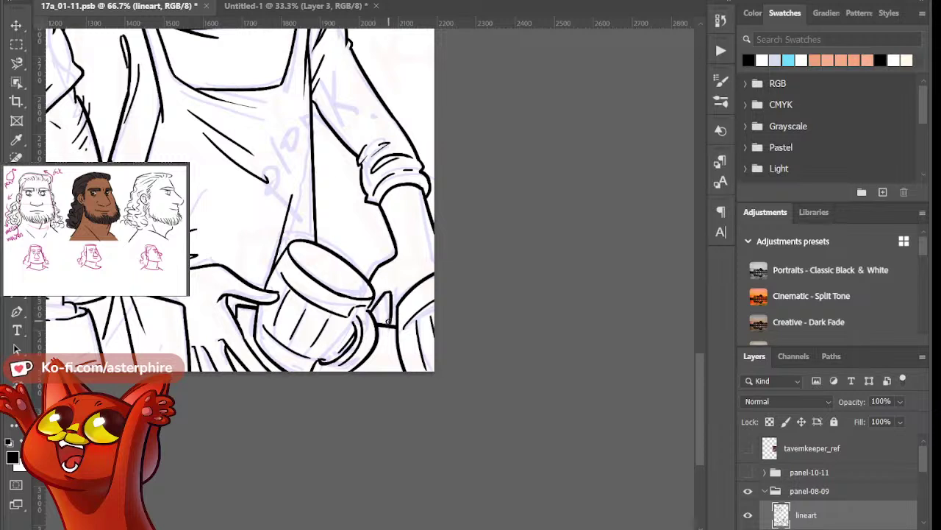
# Review the panel with the sketch layer hidden, show that layer again, and set its opacity to 11%
pyautogui.hotkey('ctrl', '-')
pyautogui.hotkey('ctrl', '-')
pyautogui.hotkey('ctrl', '-')
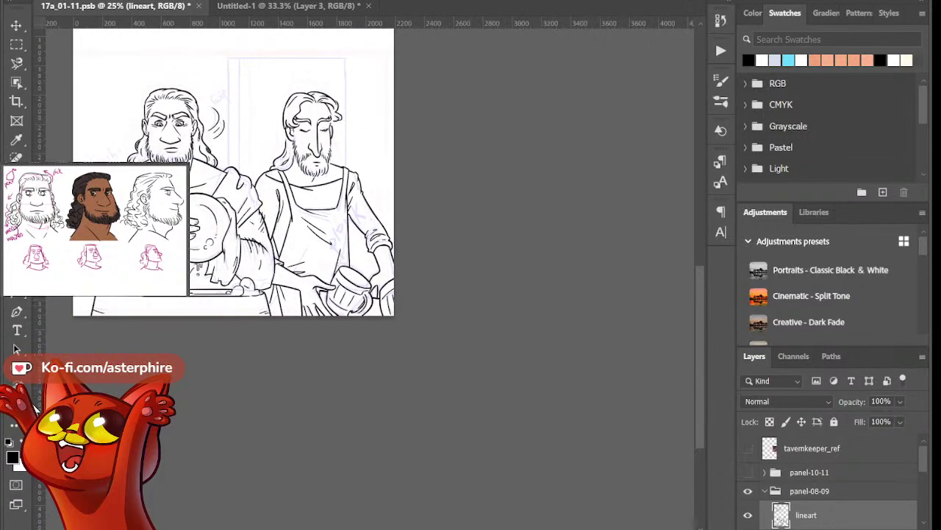
pyautogui.hotkey('ctrl', '+')
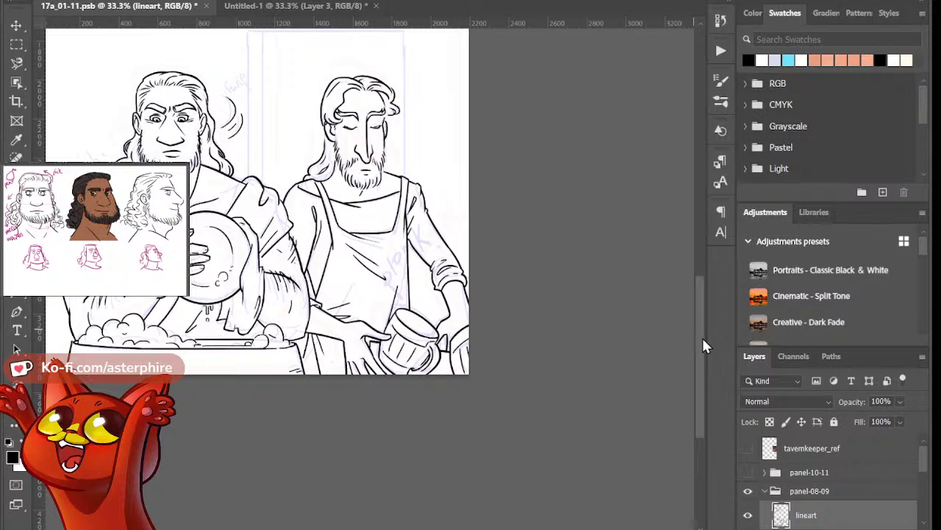
pyautogui.scroll(3, 704, 345)
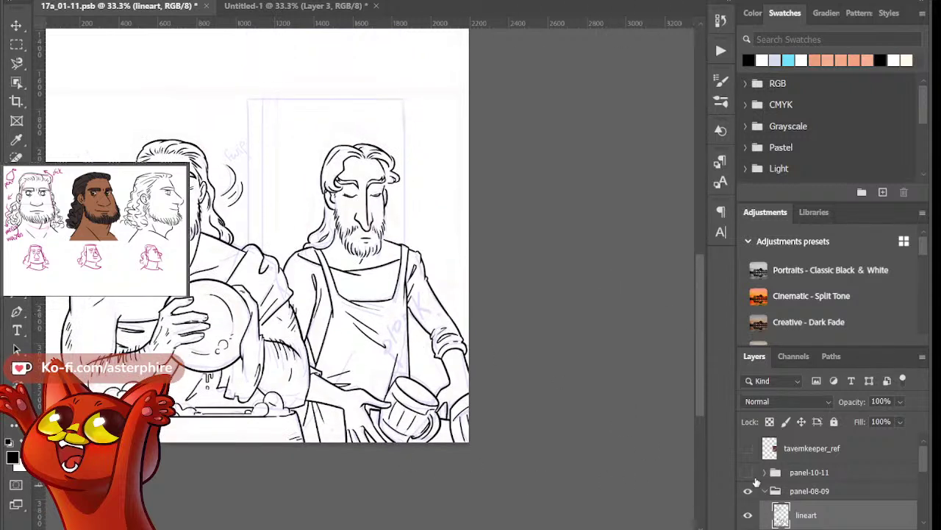
pyautogui.scroll(-2, 896, 481)
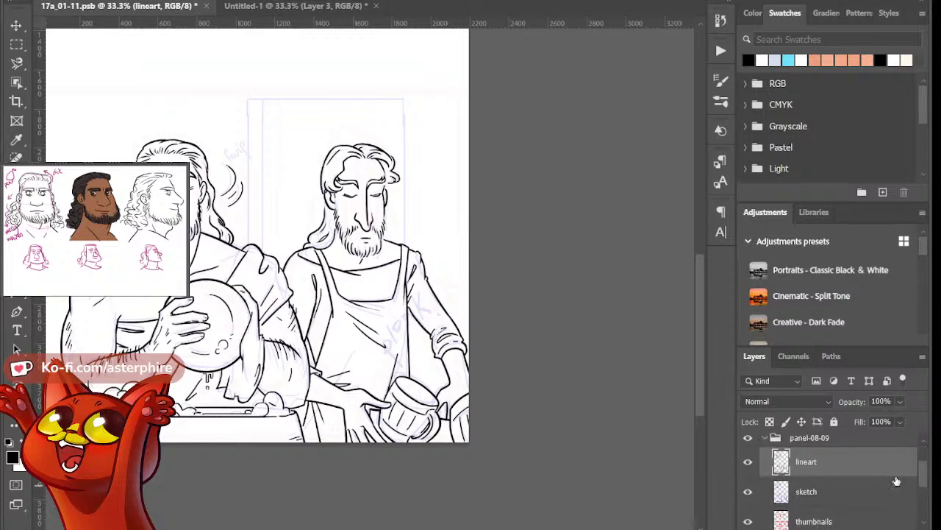
pyautogui.click(748, 497)
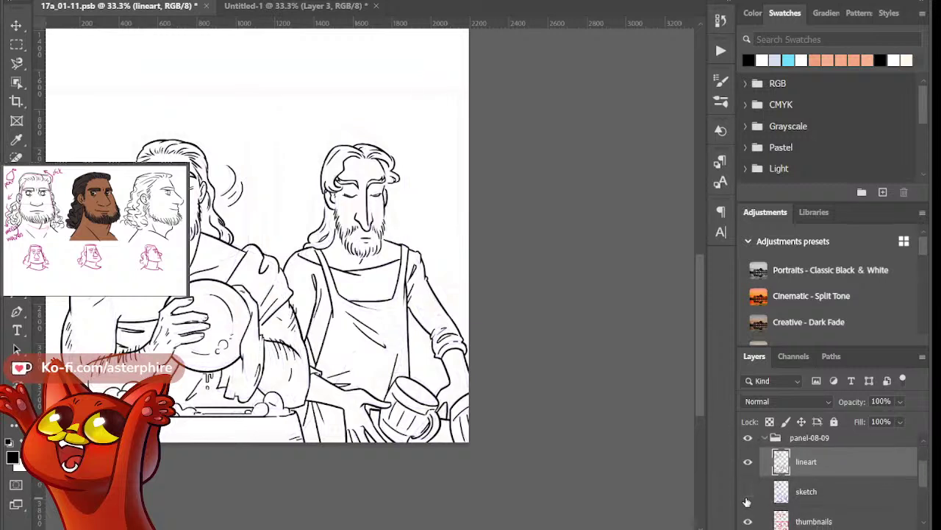
pyautogui.click(748, 492)
pyautogui.click(808, 497)
pyautogui.press('1')
pyautogui.press('1')
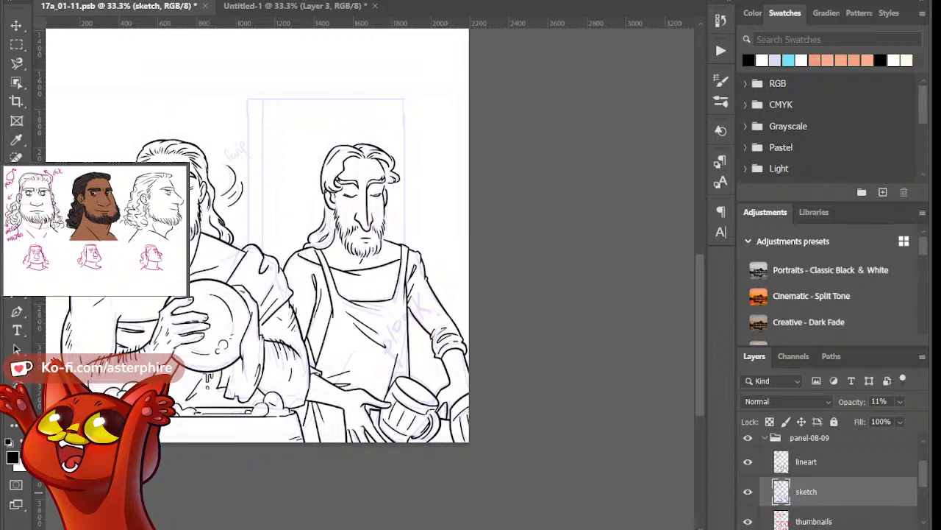
# Add a new layer directly above the sketch layer and name it lineart-back
pyautogui.click(886, 527)
pyautogui.doubleClick(814, 498)
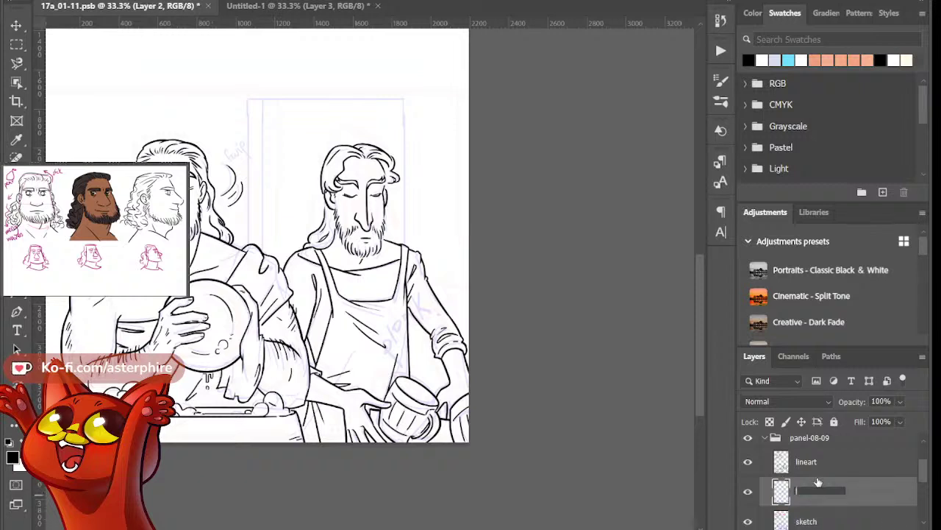
pyautogui.write('lineart-back')
pyautogui.press('Return')
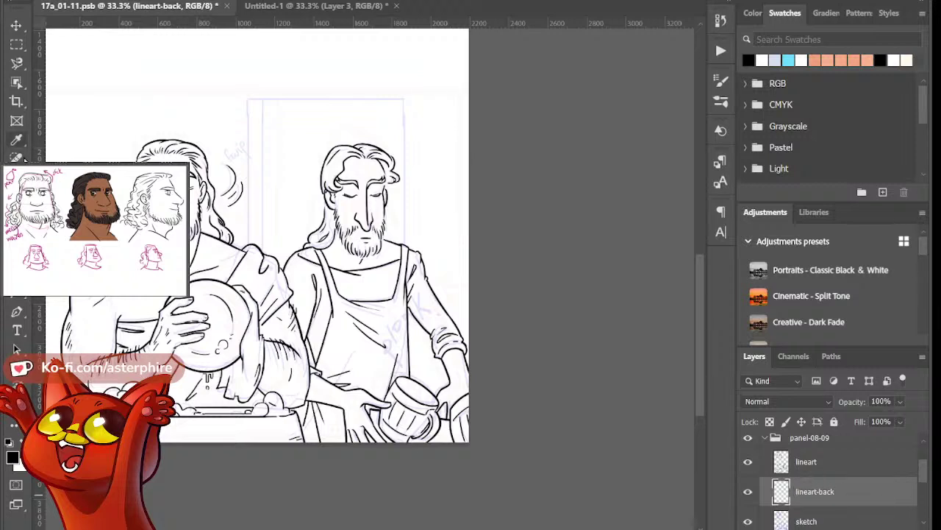
# Ink the straight top and both vertical sides of the doorway behind the closed-eyed man on the lineart-back layer
pyautogui.moveTo(247, 100); pyautogui.dragTo(403, 116)
pyautogui.hotkey('ctrl', 'z')
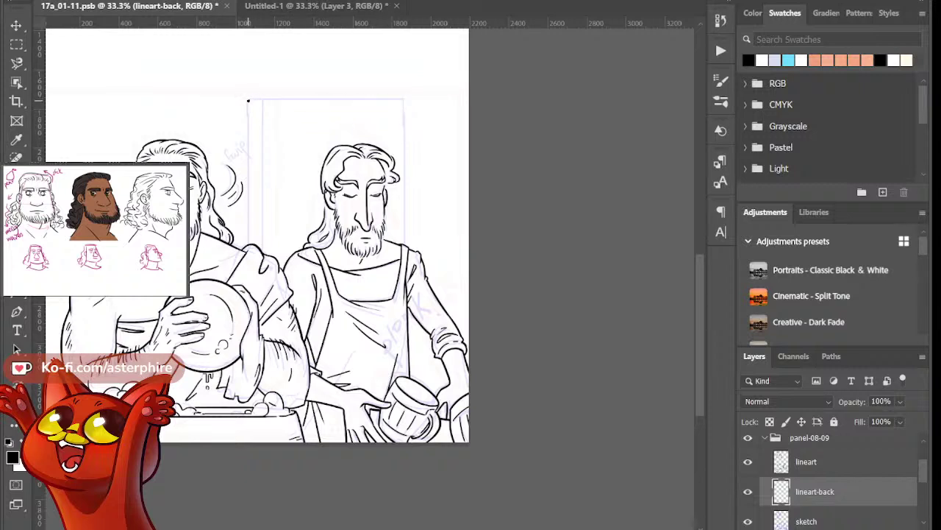
pyautogui.moveTo(248, 99)
pyautogui.mouseDown()
pyautogui.moveTo(400, 112)
pyautogui.moveTo(406, 100)
pyautogui.moveTo(404, 223)
pyautogui.mouseUp()
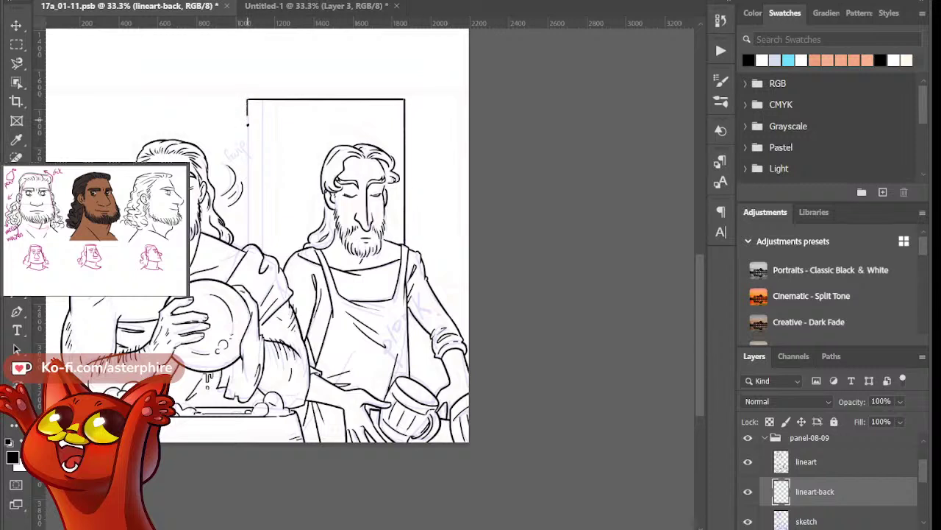
pyautogui.moveTo(247, 124); pyautogui.dragTo(248, 241)
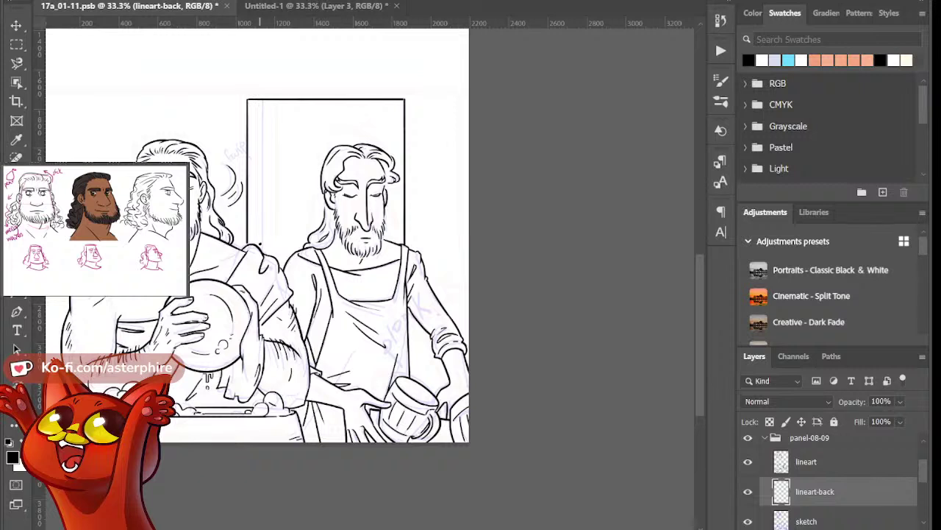
# Ink a straight vertical line inside the doorway, parallel to the side nearest the other man, down to the shoulder
pyautogui.moveTo(263, 99); pyautogui.dragTo(265, 188)
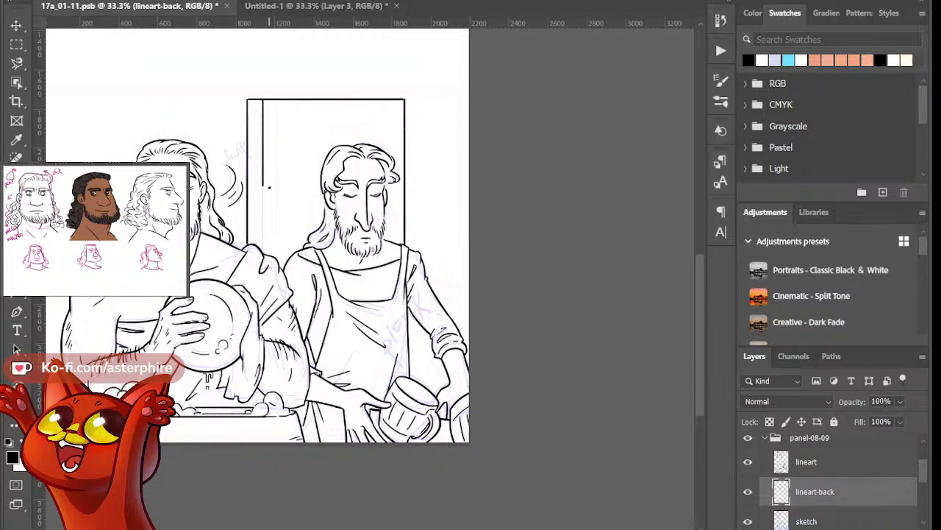
pyautogui.hotkey('ctrl', 'z')
pyautogui.moveTo(266, 100); pyautogui.dragTo(269, 244)
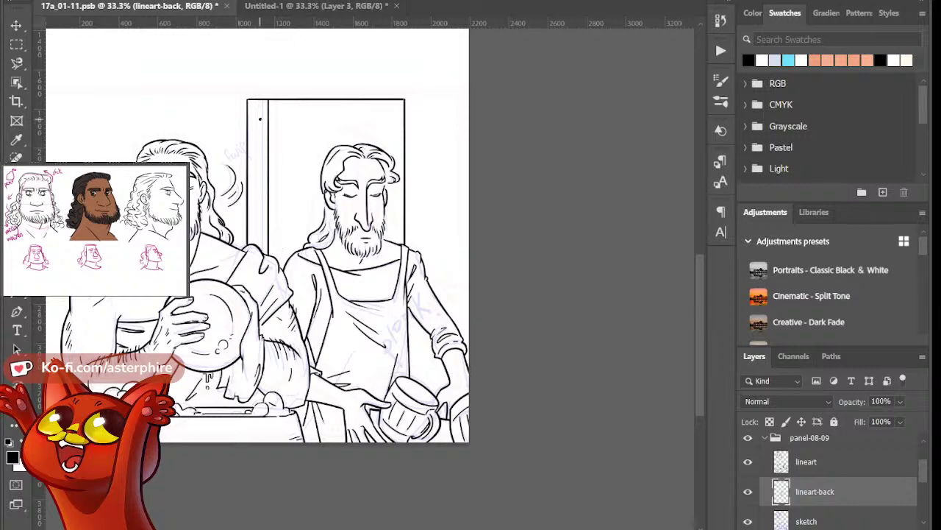
# Re-ink the doorway's inner vertical line closer to the frame edge and its far side slightly wider, and save the document
pyautogui.hotkey('ctrl', 'z')
pyautogui.moveTo(259, 100); pyautogui.dragTo(260, 235)
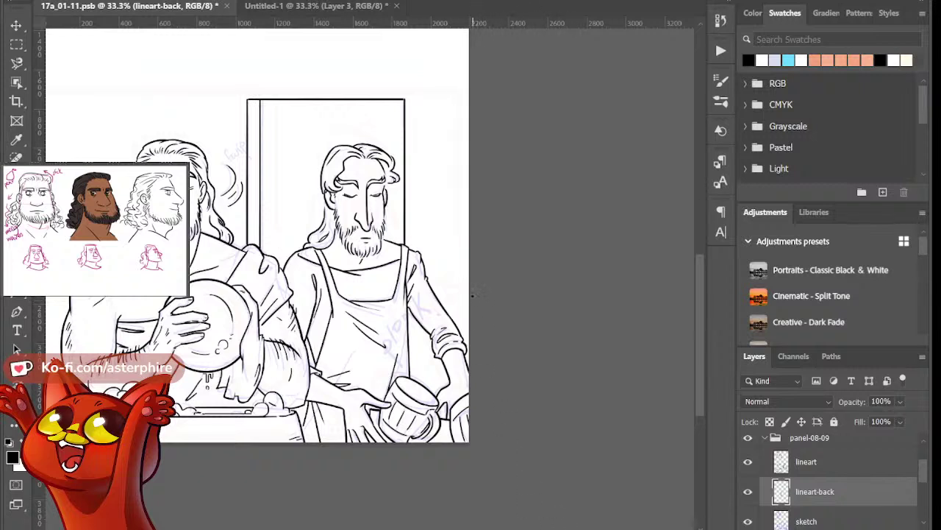
pyautogui.moveTo(403, 102); pyautogui.dragTo(404, 221)
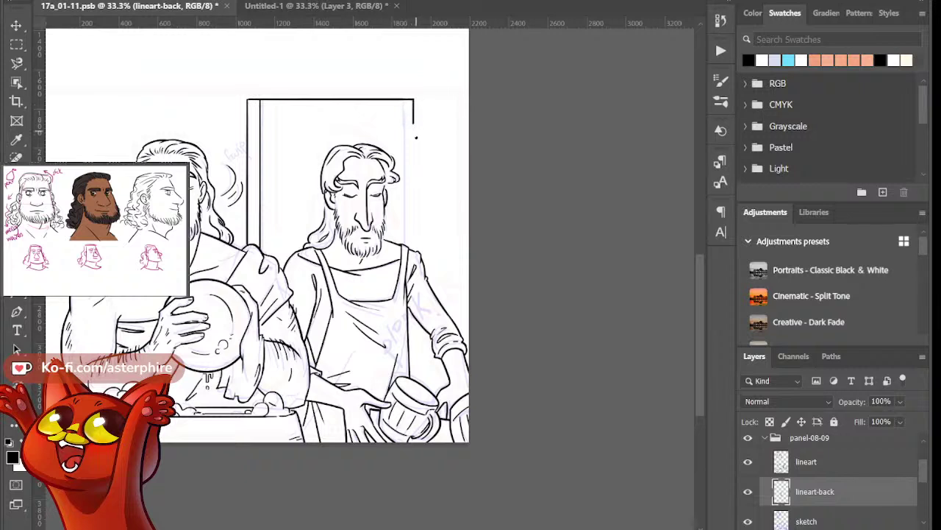
pyautogui.moveTo(416, 124)
pyautogui.mouseDown()
pyautogui.moveTo(414, 364)
pyautogui.moveTo(445, 379)
pyautogui.mouseUp()
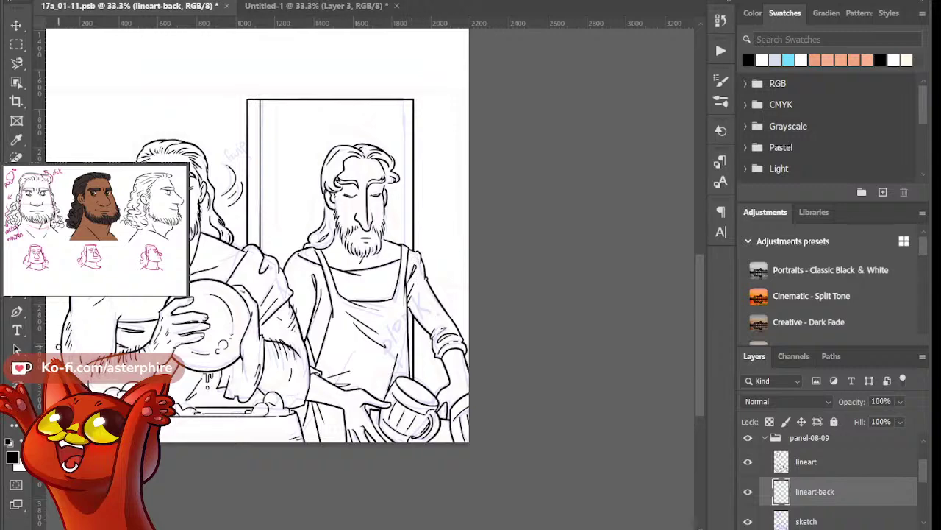
pyautogui.click(457, 1)
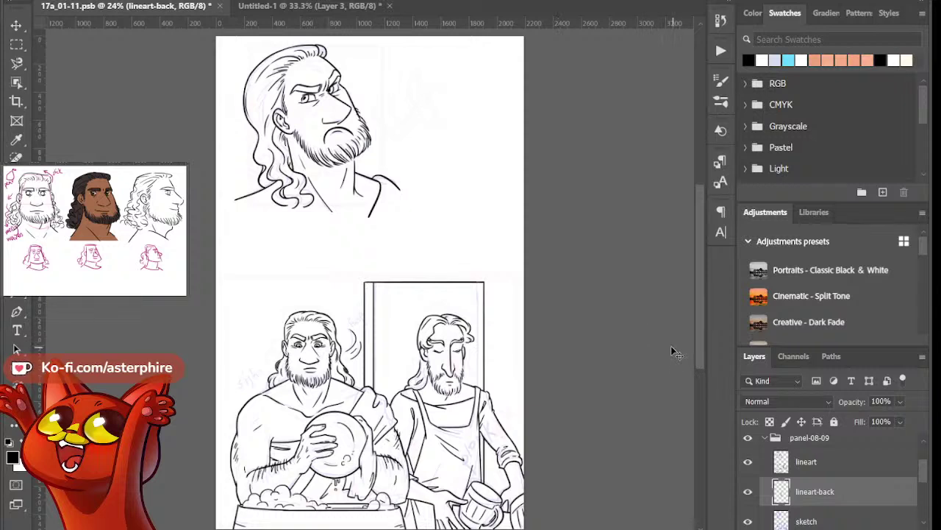
pyautogui.hotkey('ctrl', 's')
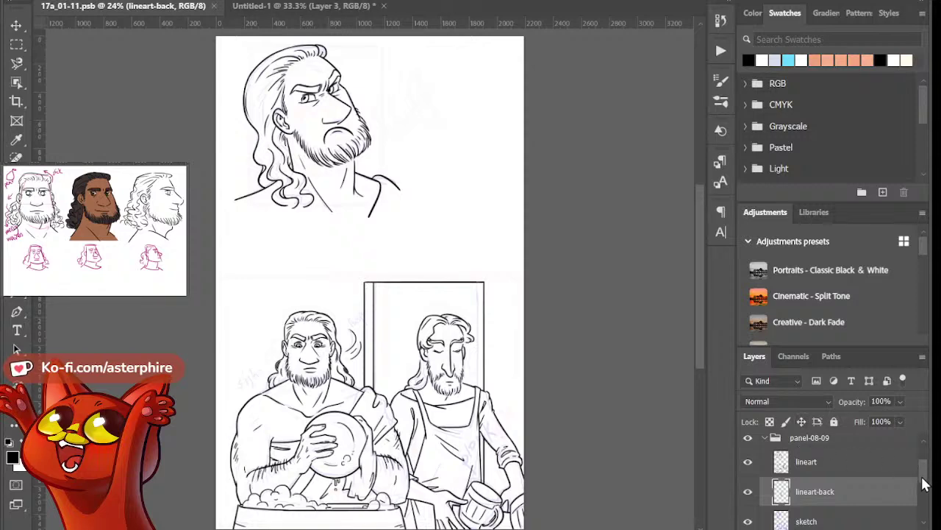
# Preview the panel-10-11 group with panel-08-09 hidden, then return to showing only panel-08-09
pyautogui.moveTo(925, 484); pyautogui.dragTo(923, 466)
pyautogui.click(764, 491)
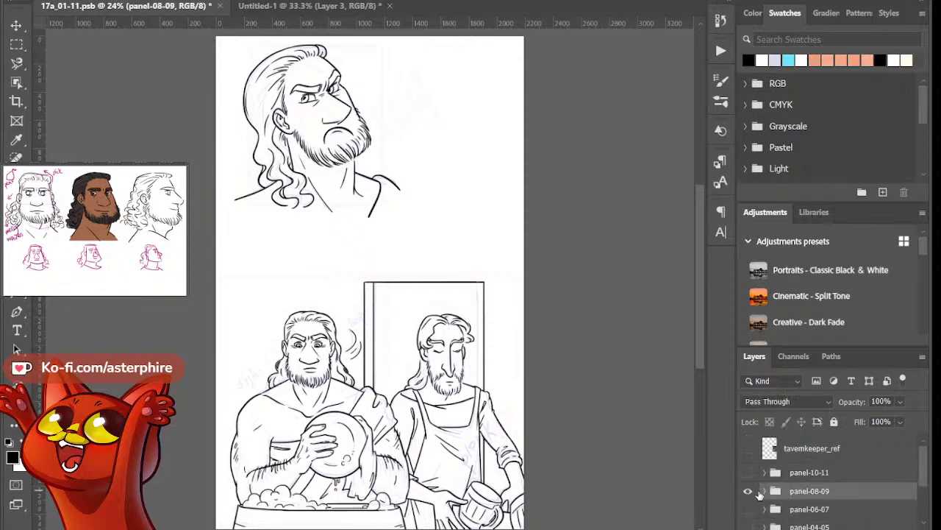
pyautogui.click(748, 491)
pyautogui.click(748, 473)
pyautogui.click(765, 473)
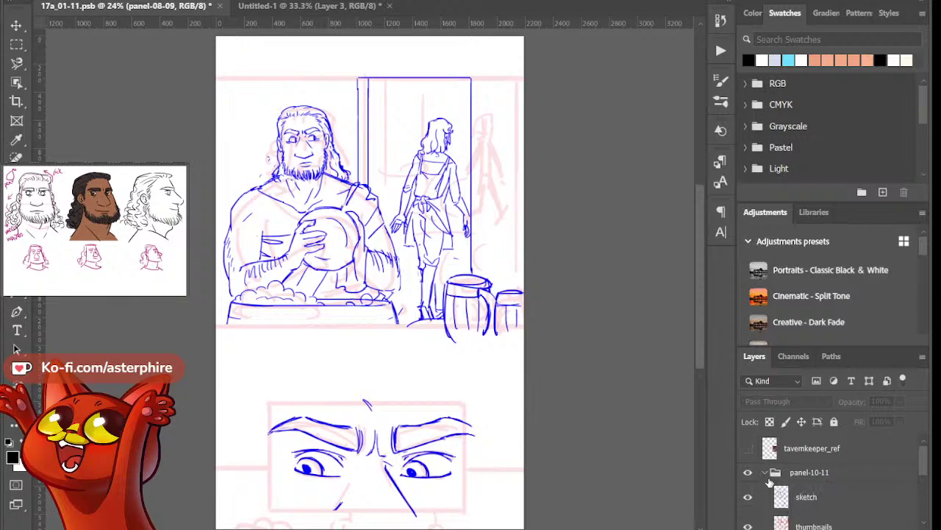
pyautogui.click(765, 474)
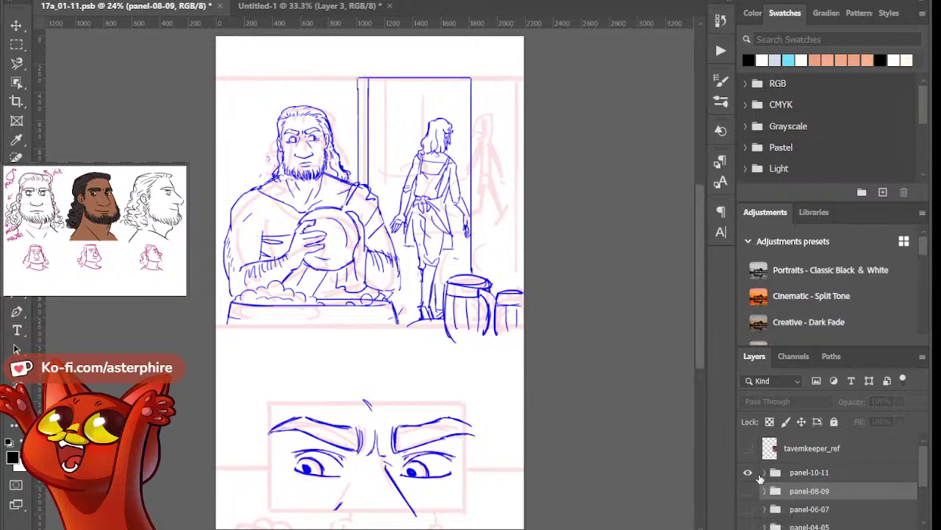
pyautogui.click(748, 473)
pyautogui.click(748, 491)
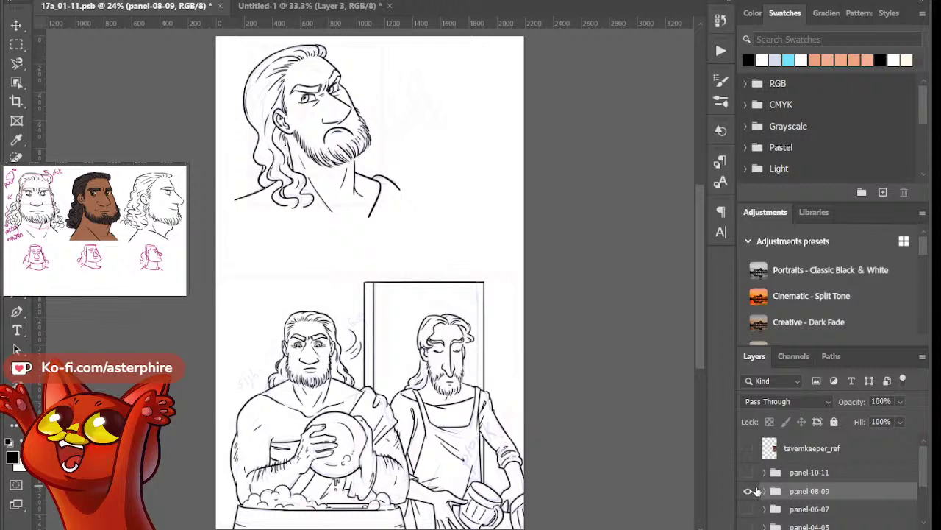
# Copy a rectangular area around the man washing the dish from the lineart layer of panel-08-09
pyautogui.click(764, 491)
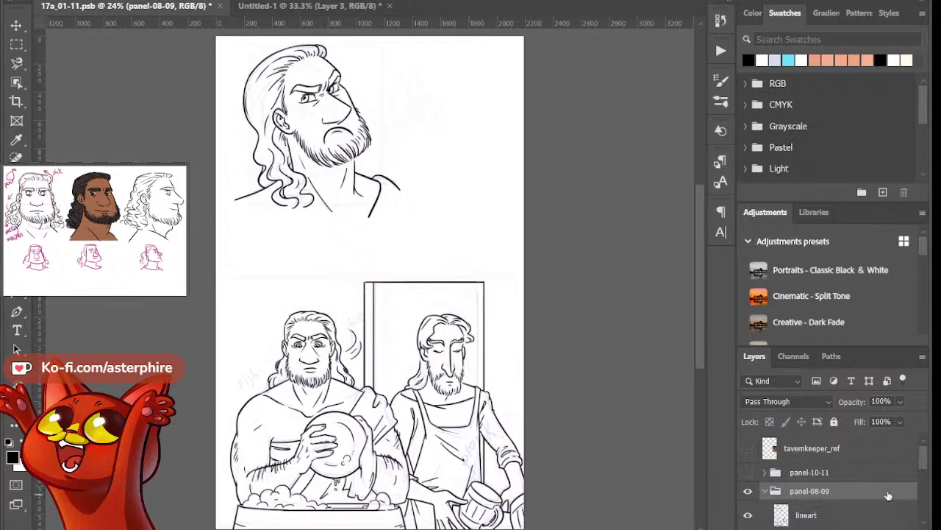
pyautogui.click(812, 516)
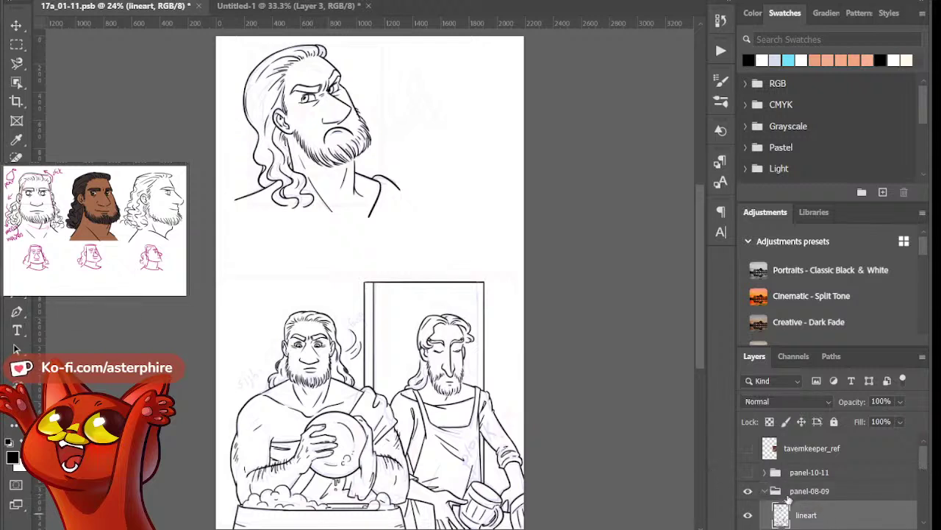
pyautogui.click(17, 45)
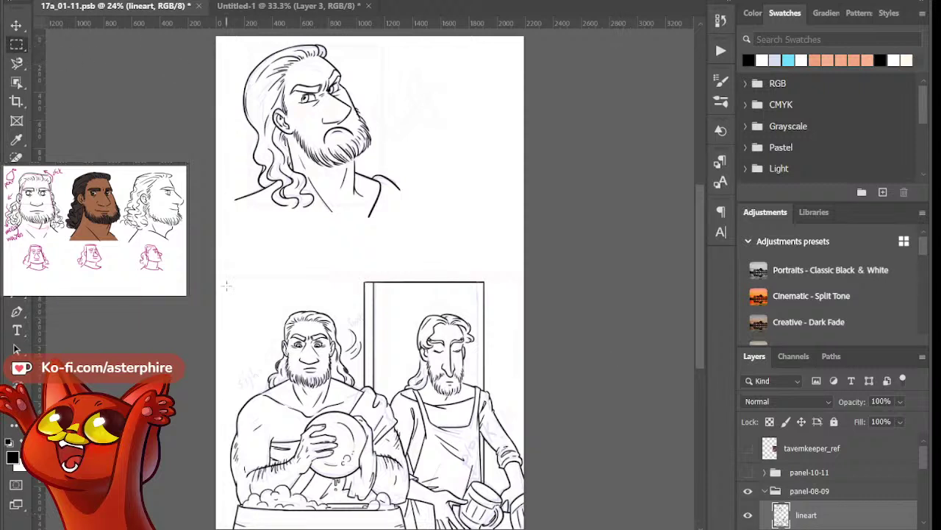
pyautogui.moveTo(210, 243); pyautogui.dragTo(268, 350)
# Hide the panel-08-09 group, and show and expand the panel-10-11 group
pyautogui.click(764, 491)
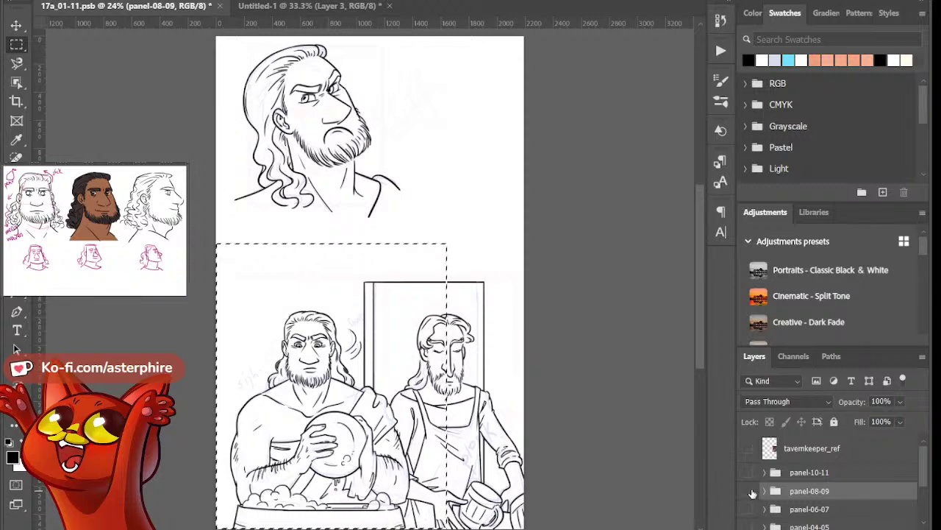
pyautogui.click(749, 491)
pyautogui.click(748, 473)
pyautogui.click(765, 473)
# Fade the panel-10-11 sketch layer to 12% opacity and its thumbnails layer to 2%
pyautogui.click(836, 500)
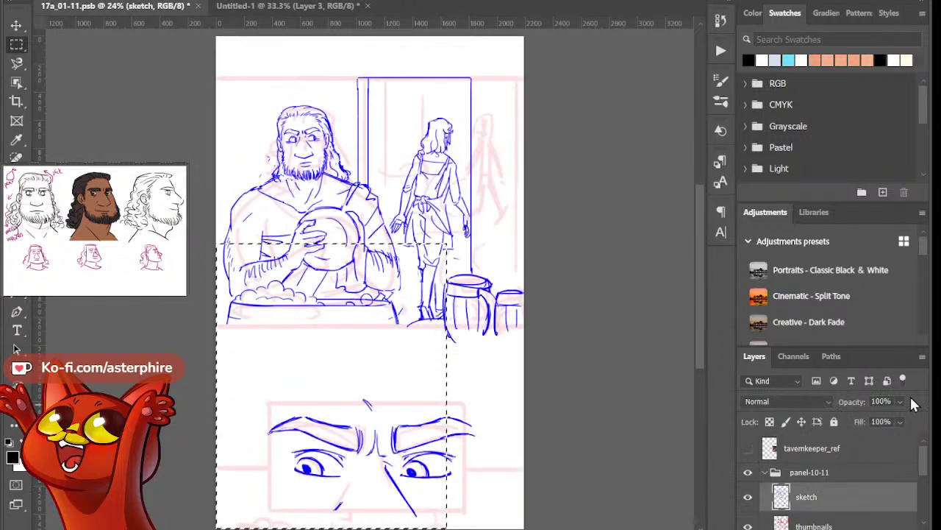
pyautogui.press('1')
pyautogui.press('1')
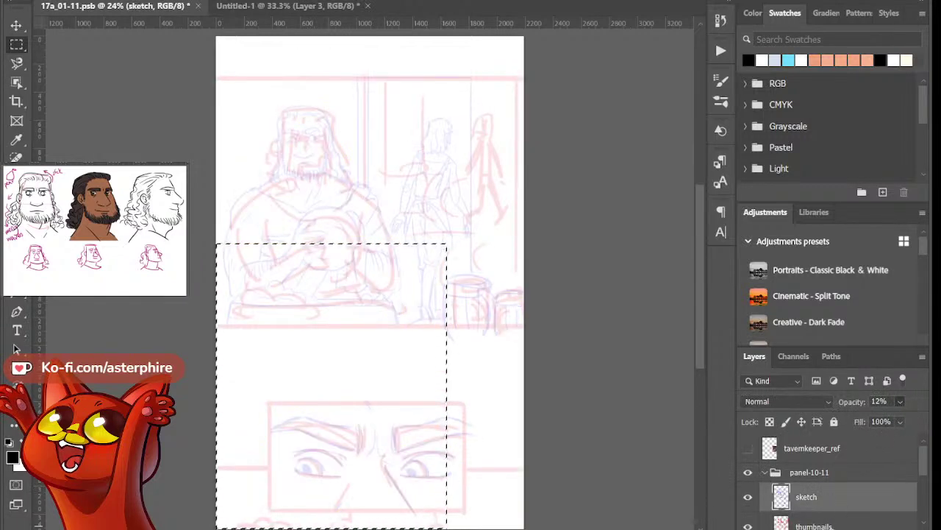
pyautogui.hotkey('alt', '[')
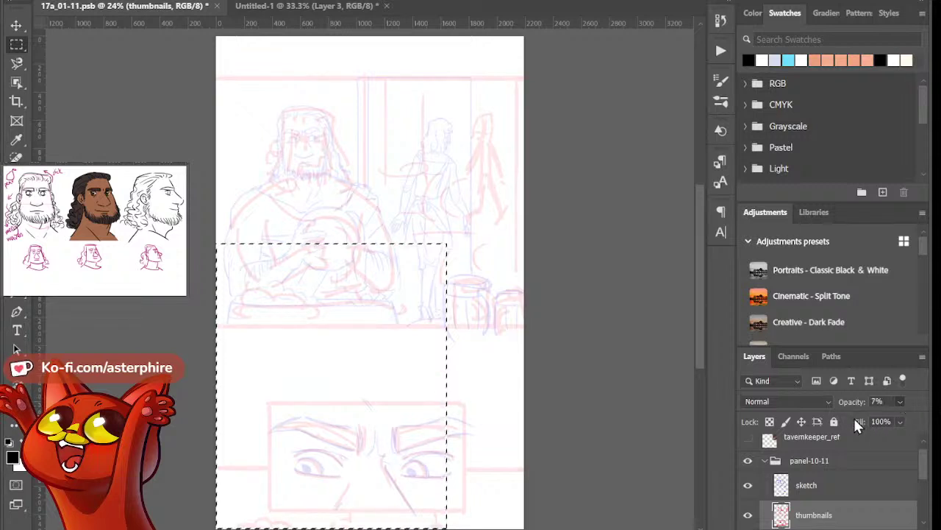
pyautogui.press('0')
pyautogui.press('2')
# Add a new layer directly above the panel-10-11 sketch layer and name it lineart
pyautogui.click(825, 480)
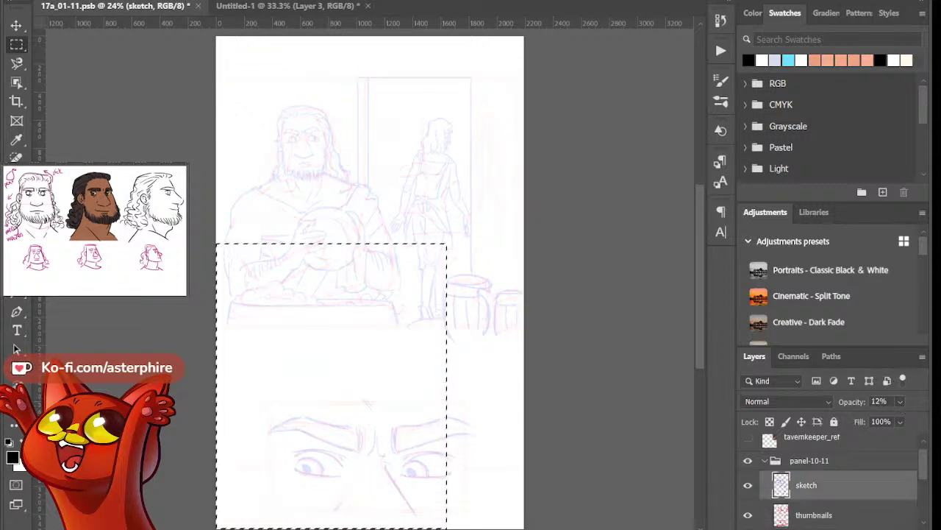
pyautogui.hotkey('ctrl', 'shift', 'alt', 'n')
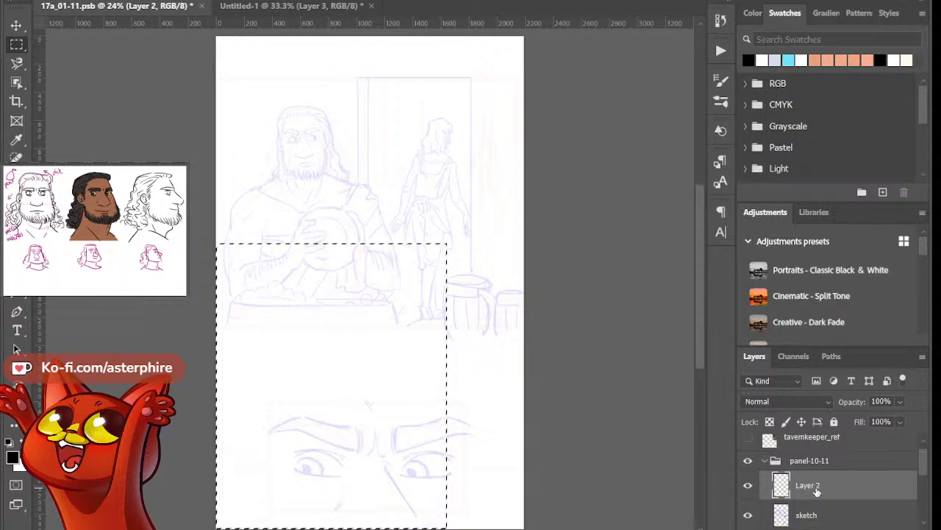
pyautogui.doubleClick(809, 485)
pyautogui.press('Return')
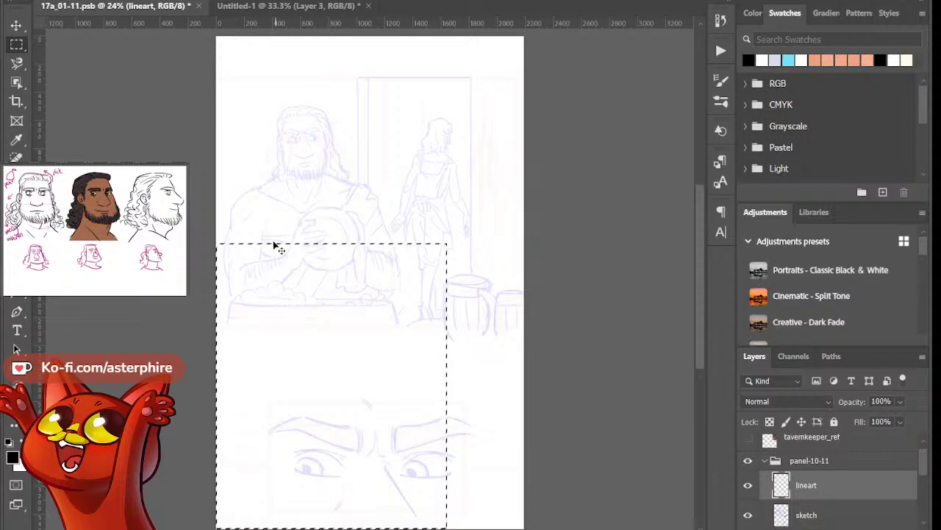
# Paste the copied man onto the new lineart layer and move him up to align with the sketched man washing the dish
pyautogui.hotkey('ctrl', 'v')
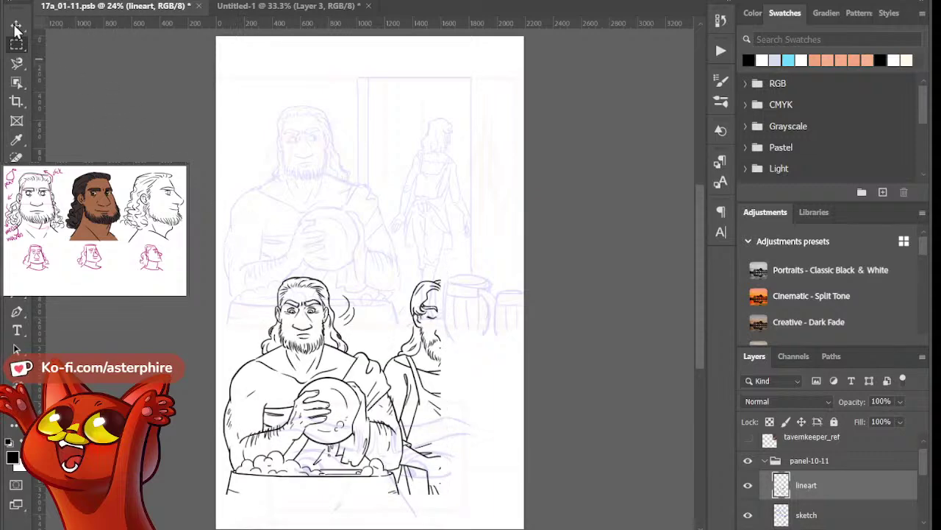
pyautogui.click(16, 25)
pyautogui.moveTo(331, 387); pyautogui.dragTo(329, 219)
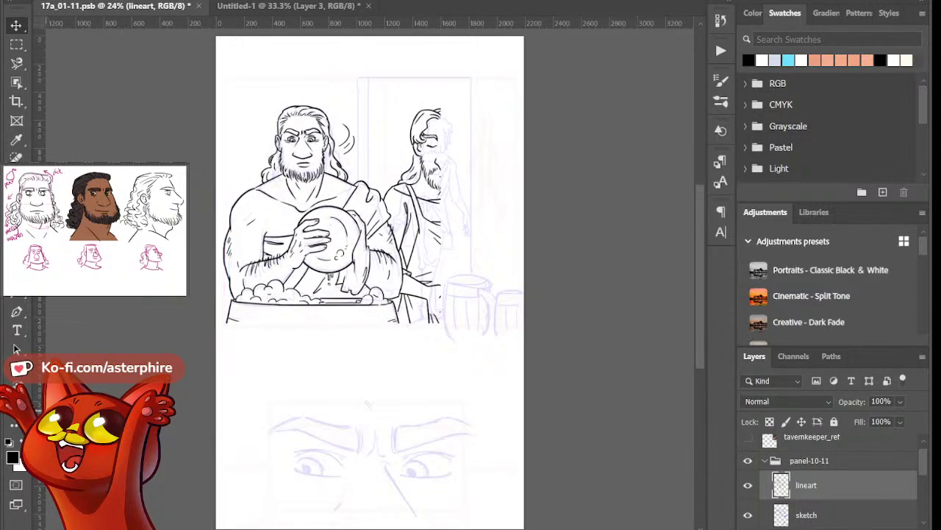
# Compare the pasted man with the sketch beneath by toggling the lineart layer's visibility
pyautogui.press('z')
pyautogui.click(324, 147)
pyautogui.click(322, 140)
pyautogui.click(322, 125)
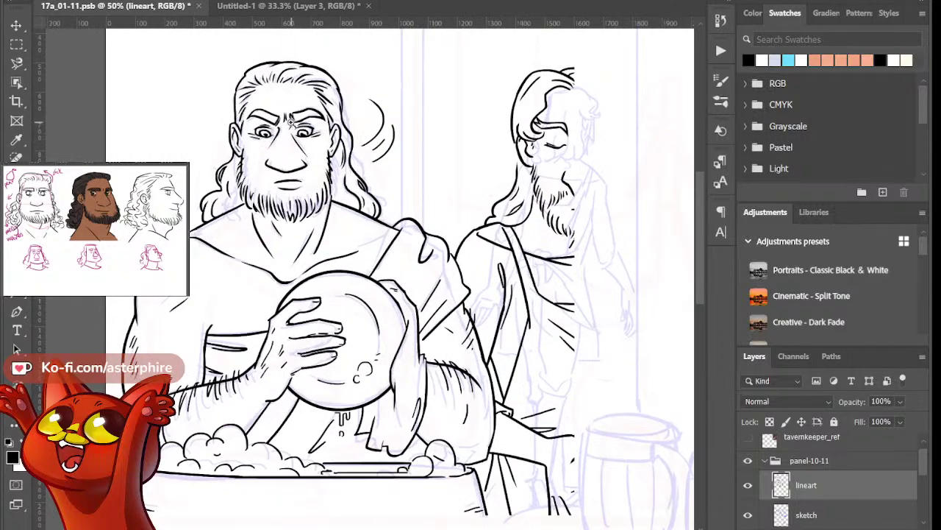
pyautogui.click(748, 485)
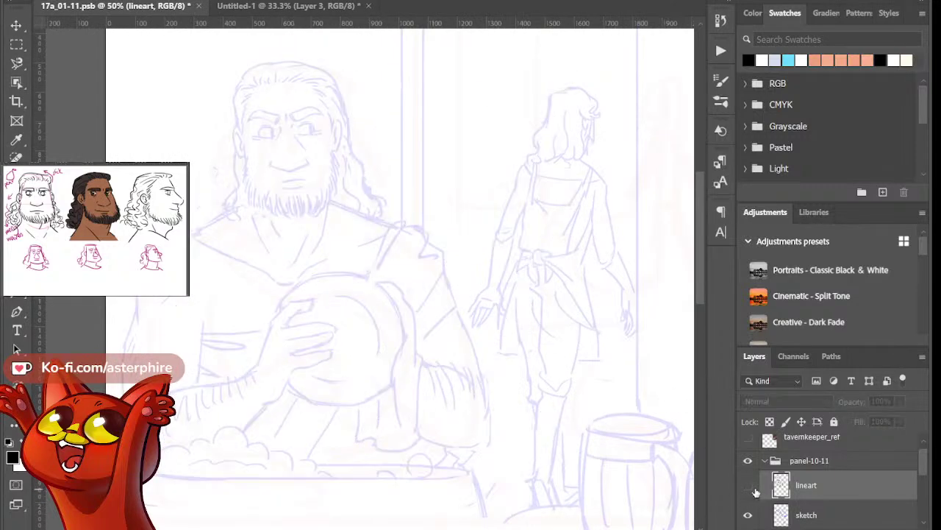
pyautogui.click(754, 488)
pyautogui.click(754, 488)
pyautogui.click(754, 489)
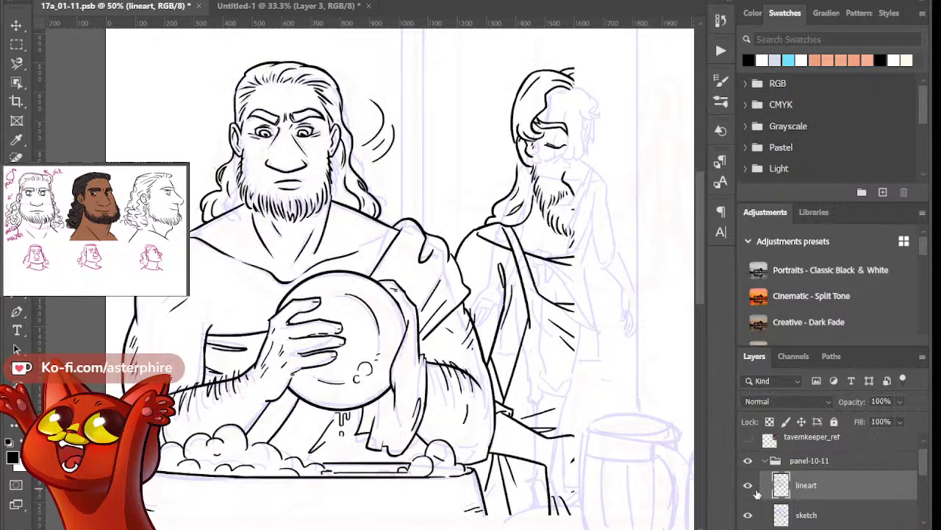
# Erase the head, beard and upper chest of the partially copied closed-eyed man from the lineart layer
pyautogui.hscroll(5, 386, 279)
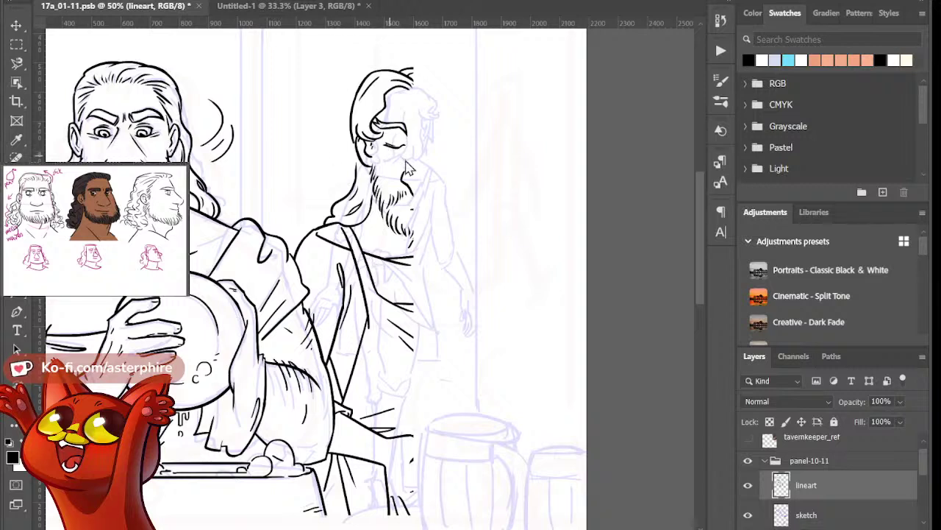
pyautogui.moveTo(396, 106)
pyautogui.mouseDown()
pyautogui.moveTo(379, 81)
pyautogui.moveTo(361, 88)
pyautogui.moveTo(345, 117)
pyautogui.mouseUp()
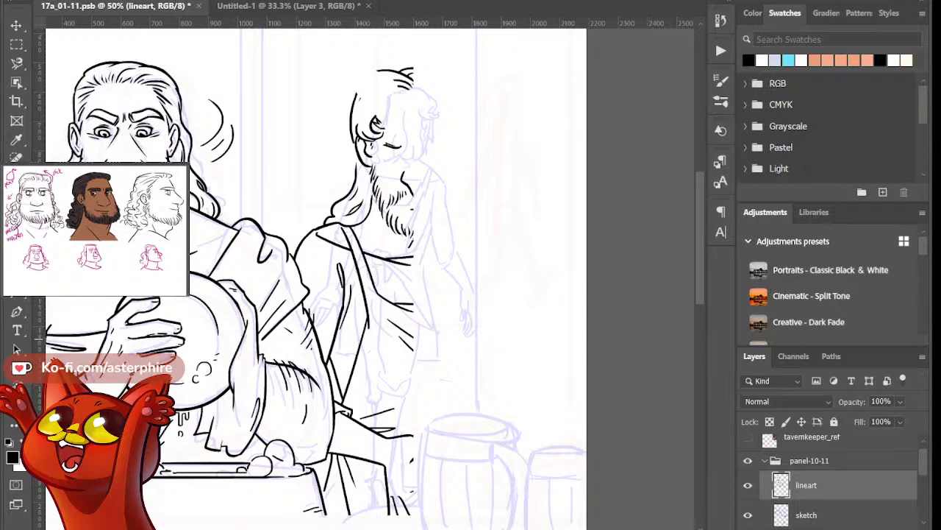
pyautogui.moveTo(381, 72); pyautogui.dragTo(402, 74)
pyautogui.moveTo(432, 128); pyautogui.dragTo(367, 118)
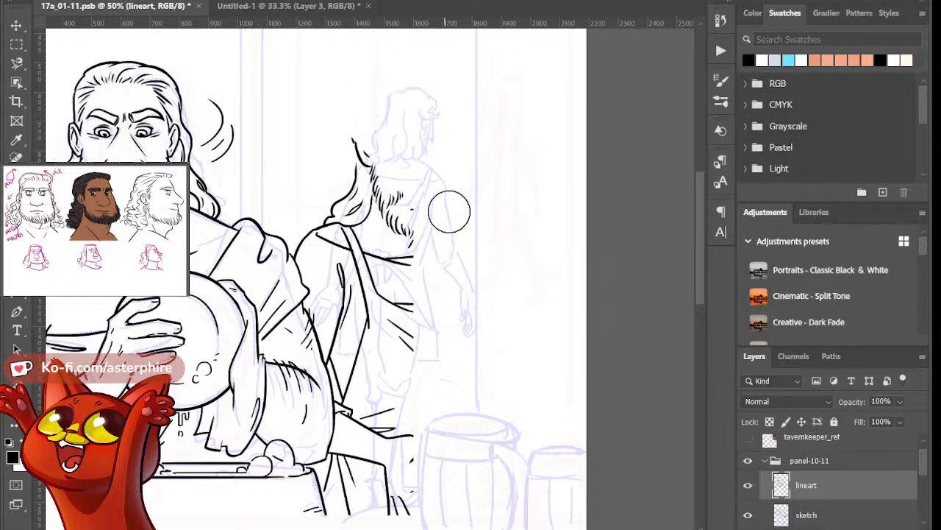
pyautogui.moveTo(442, 200)
pyautogui.mouseDown()
pyautogui.moveTo(389, 185)
pyautogui.moveTo(392, 204)
pyautogui.moveTo(327, 172)
pyautogui.moveTo(320, 190)
pyautogui.moveTo(376, 295)
pyautogui.mouseUp()
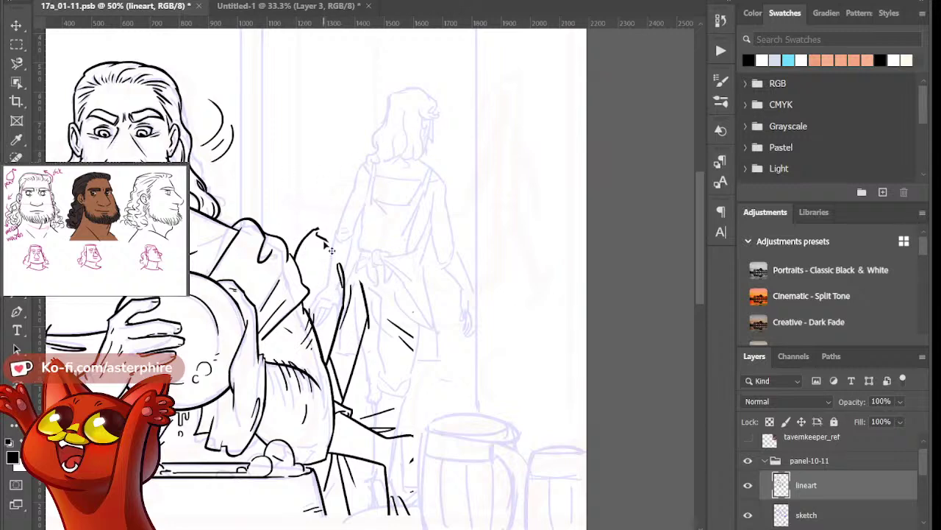
# Erase the closed-eyed man's remaining shoulder, arm, torso and apron lines beside the dish-washing man
pyautogui.hotkey('ctrl', '-')
pyautogui.hotkey('ctrl', '+')
pyautogui.moveTo(316, 233)
pyautogui.mouseDown()
pyautogui.moveTo(374, 256)
pyautogui.moveTo(347, 303)
pyautogui.moveTo(393, 313)
pyautogui.moveTo(423, 342)
pyautogui.mouseUp()
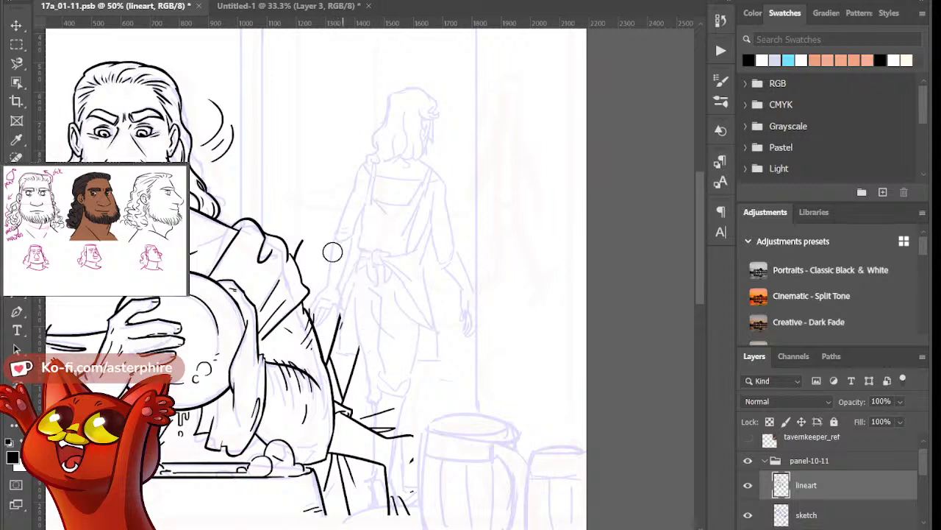
pyautogui.moveTo(331, 250)
pyautogui.mouseDown()
pyautogui.moveTo(345, 342)
pyautogui.moveTo(394, 405)
pyautogui.moveTo(369, 422)
pyautogui.moveTo(334, 343)
pyautogui.moveTo(347, 384)
pyautogui.moveTo(341, 370)
pyautogui.moveTo(367, 411)
pyautogui.moveTo(411, 436)
pyautogui.moveTo(402, 504)
pyautogui.moveTo(390, 510)
pyautogui.moveTo(383, 459)
pyautogui.moveTo(374, 517)
pyautogui.mouseUp()
pyautogui.scroll(1, 369, 496)
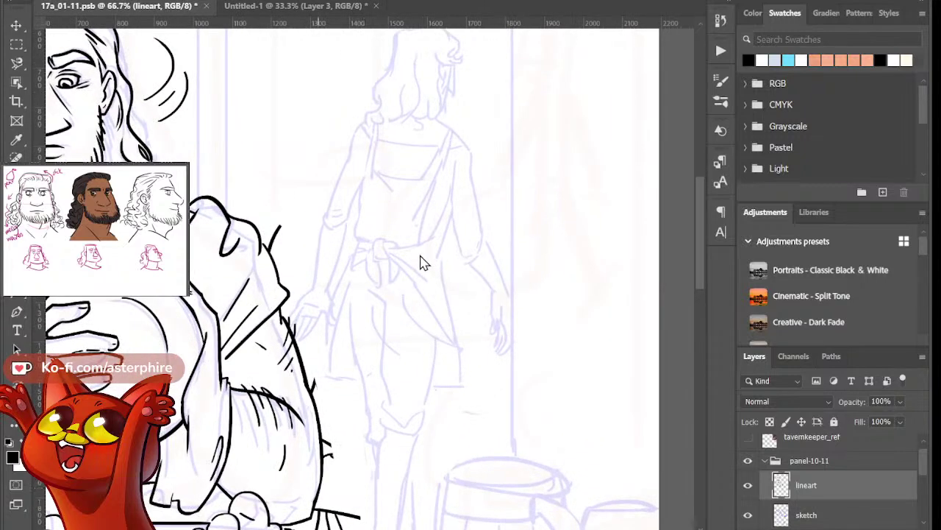
# Remove the leftover stray strokes near the dish-washing man's shoulder and beside the washtub
pyautogui.moveTo(280, 232); pyautogui.dragTo(272, 245)
pyautogui.moveTo(702, 239); pyautogui.dragTo(701, 280)
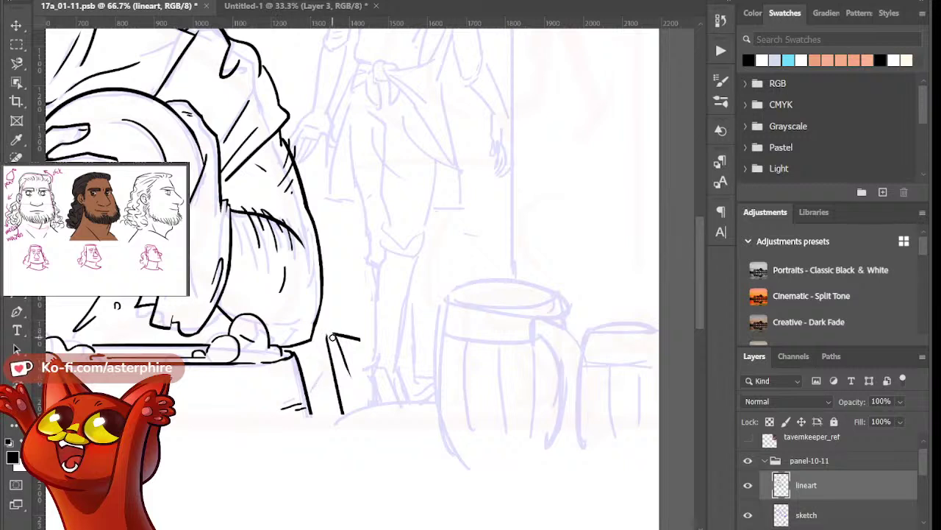
pyautogui.hotkey('ctrl', 'z')
pyautogui.hotkey('ctrl', 'z')
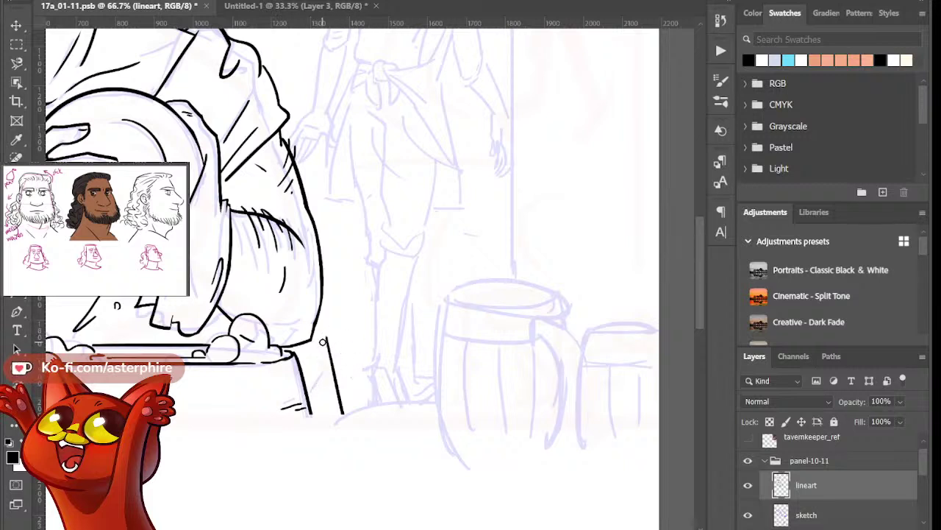
pyautogui.hotkey('ctrl', 'z')
pyautogui.hotkey('ctrl', 'z')
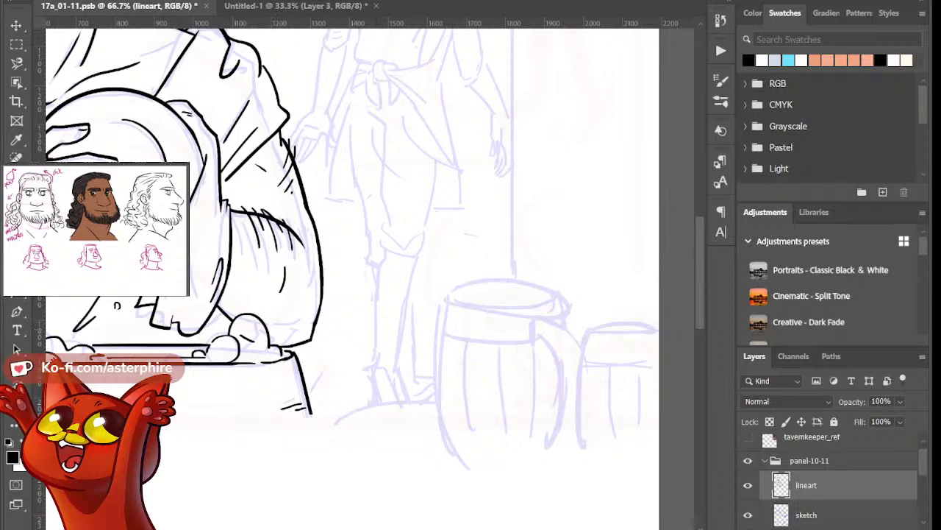
pyautogui.hscroll(-5, 442, 528)
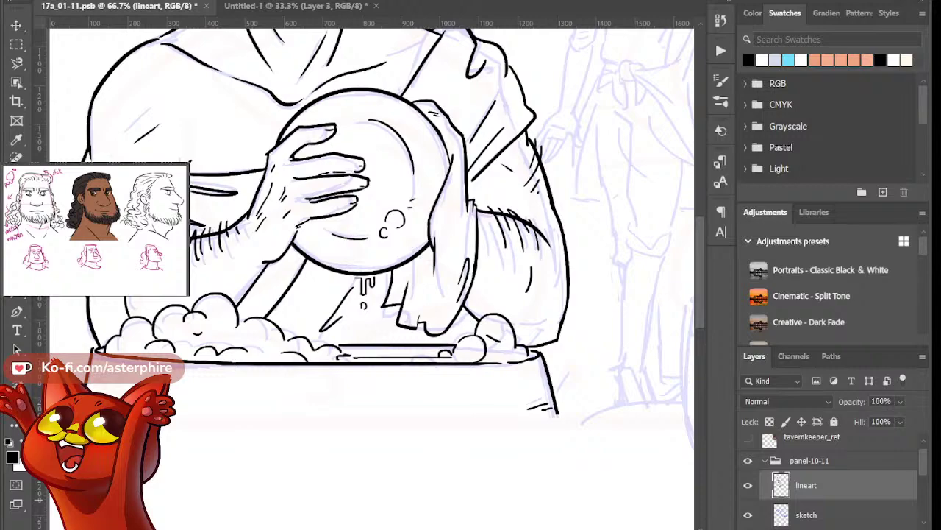
pyautogui.moveTo(699, 298); pyautogui.dragTo(692, 227)
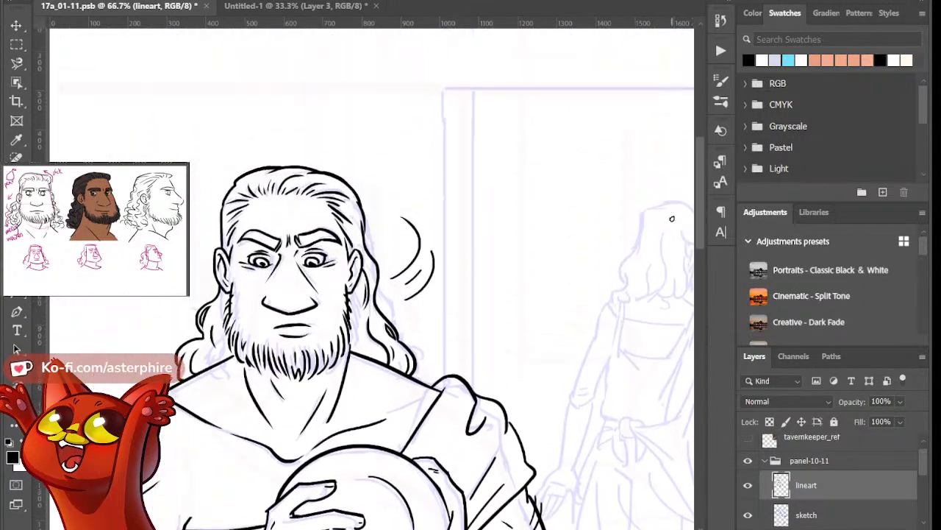
# Compare the inked dish-washing man with the panel 10-11 sketch by toggling the lineart layer's visibility
pyautogui.hotkey('ctrl', '-')
pyautogui.scroll(-3, 570, 155)
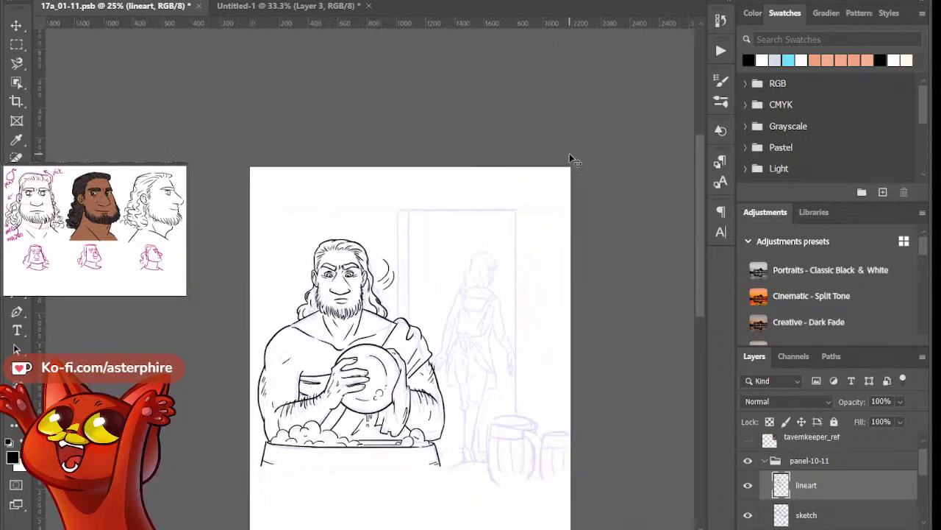
pyautogui.scroll(1, 570, 154)
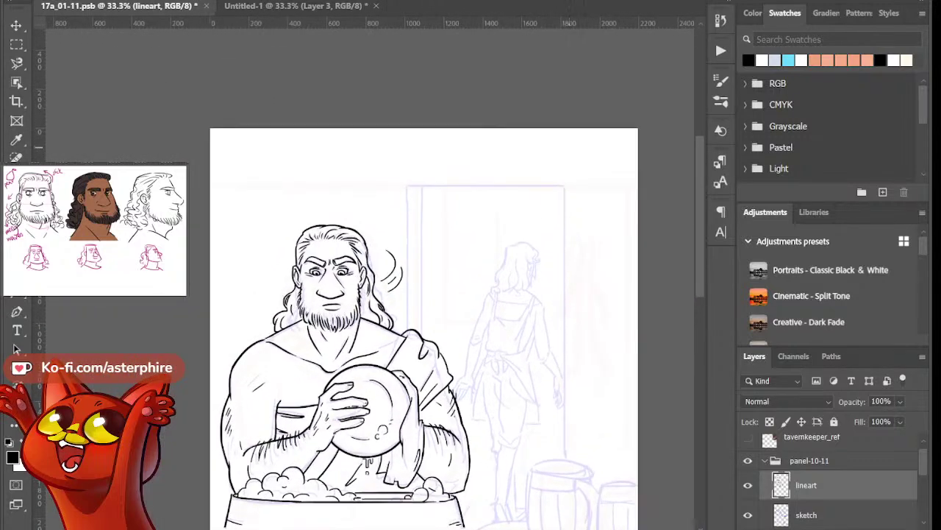
pyautogui.click(748, 485)
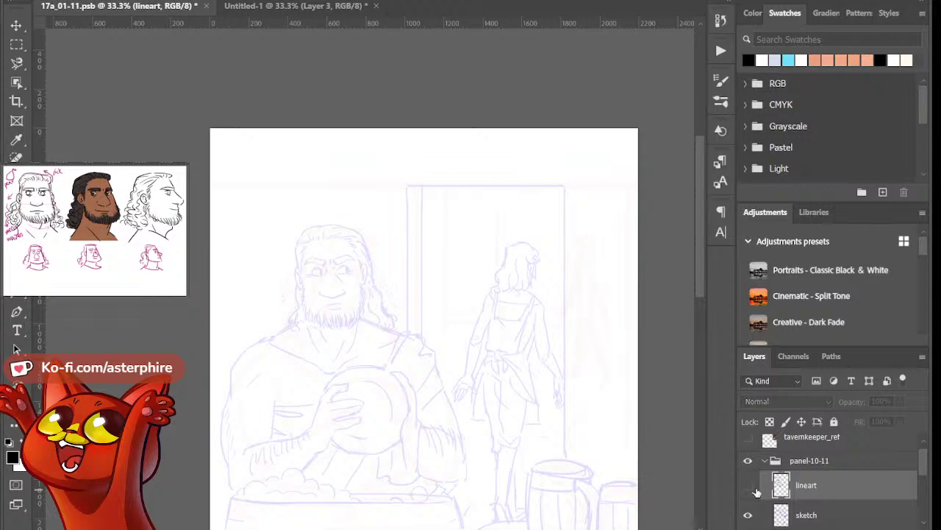
pyautogui.click(748, 485)
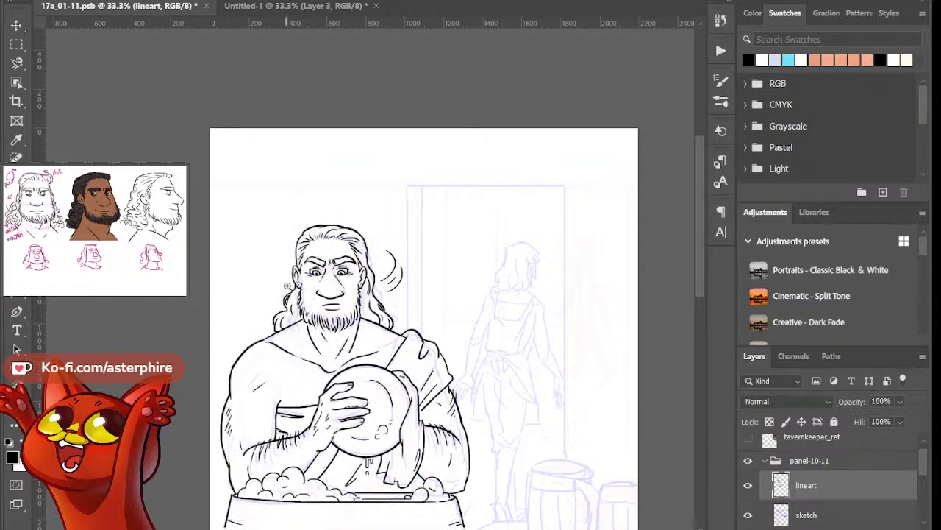
# Erase both of the dish-washing man's inked eyes from the lineart layer, keeping the eyebrows
pyautogui.scroll(2, 288, 286)
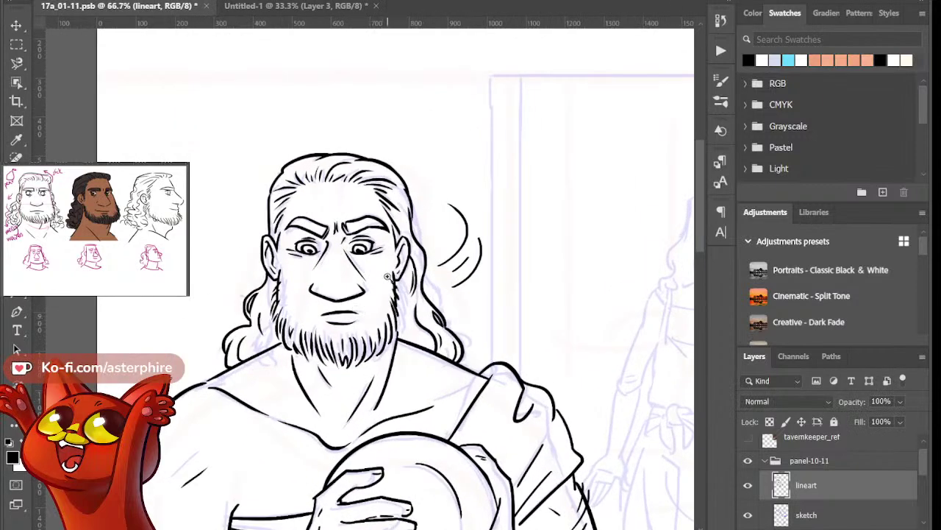
pyautogui.scroll(1, 373, 269)
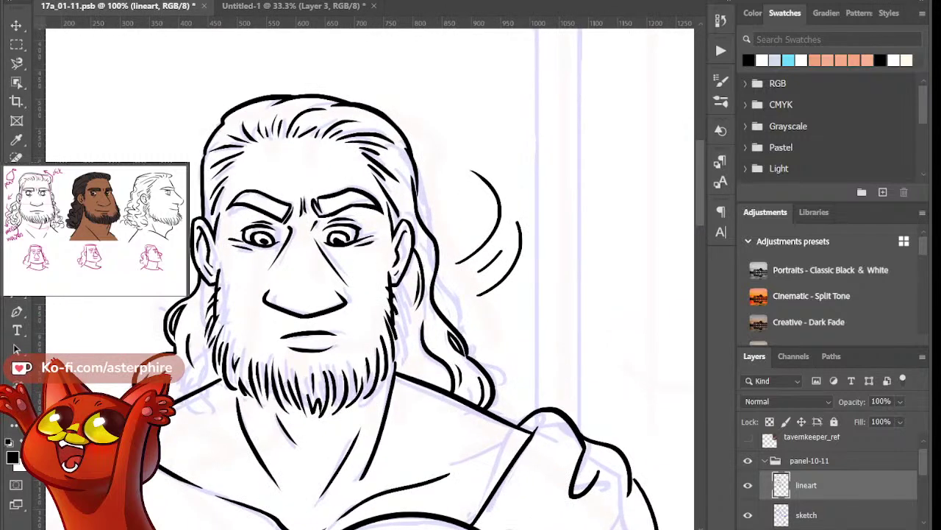
pyautogui.moveTo(245, 237); pyautogui.dragTo(261, 243)
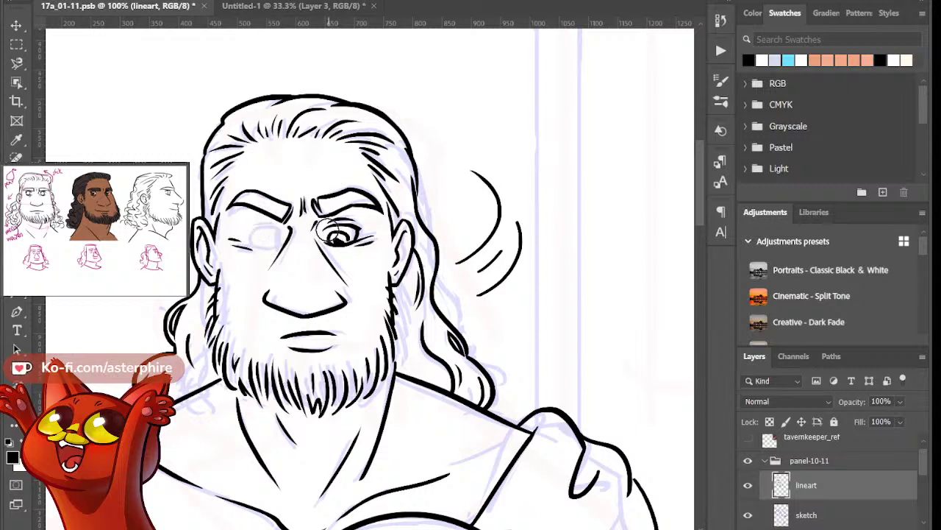
pyautogui.moveTo(326, 230)
pyautogui.mouseDown()
pyautogui.moveTo(358, 220)
pyautogui.moveTo(358, 232)
pyautogui.moveTo(331, 234)
pyautogui.moveTo(354, 231)
pyautogui.moveTo(351, 242)
pyautogui.moveTo(353, 231)
pyautogui.moveTo(368, 233)
pyautogui.moveTo(366, 250)
pyautogui.moveTo(345, 247)
pyautogui.mouseUp()
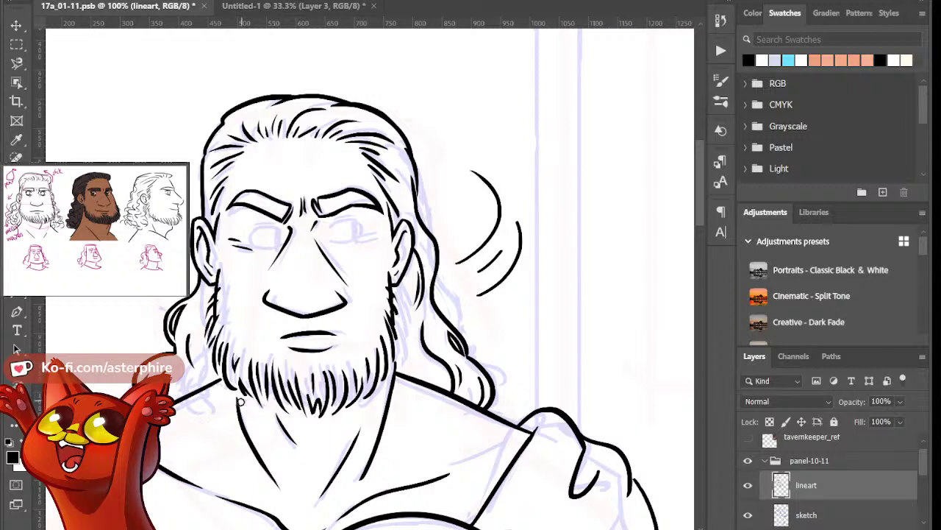
# Select the man's head down to the beard tips and rotate it slightly counterclockwise around a pivot in the beard, then deselect
pyautogui.press('m')
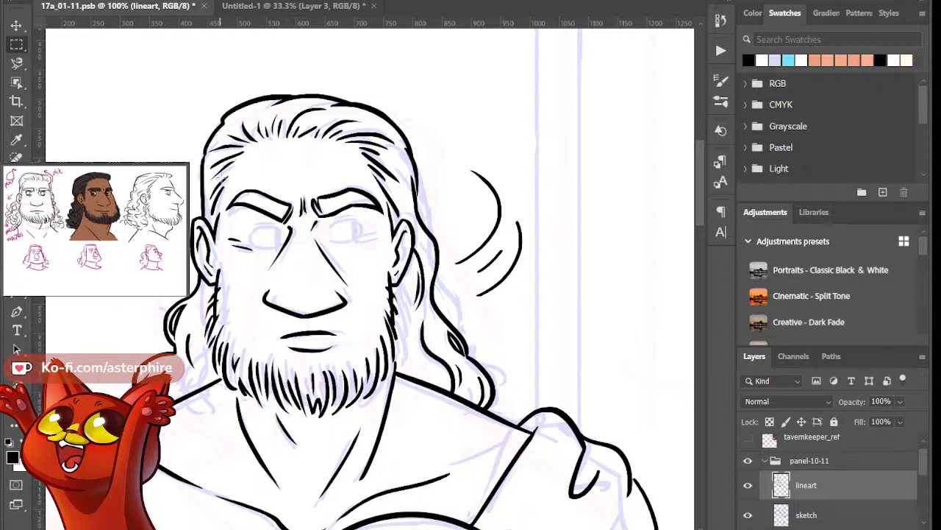
pyautogui.moveTo(173, 89); pyautogui.dragTo(443, 324)
pyautogui.moveTo(200, 316); pyautogui.dragTo(249, 377)
pyautogui.moveTo(259, 319); pyautogui.dragTo(365, 365)
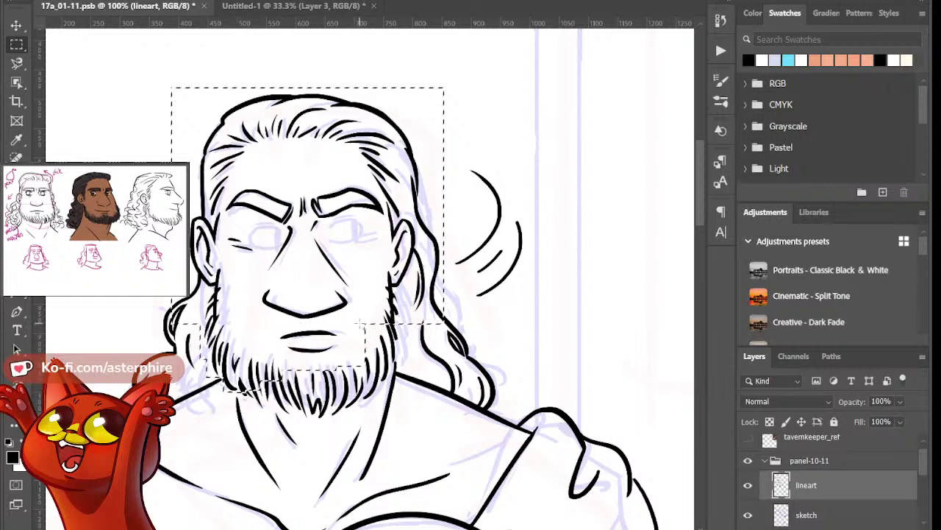
pyautogui.moveTo(406, 343); pyautogui.dragTo(407, 340)
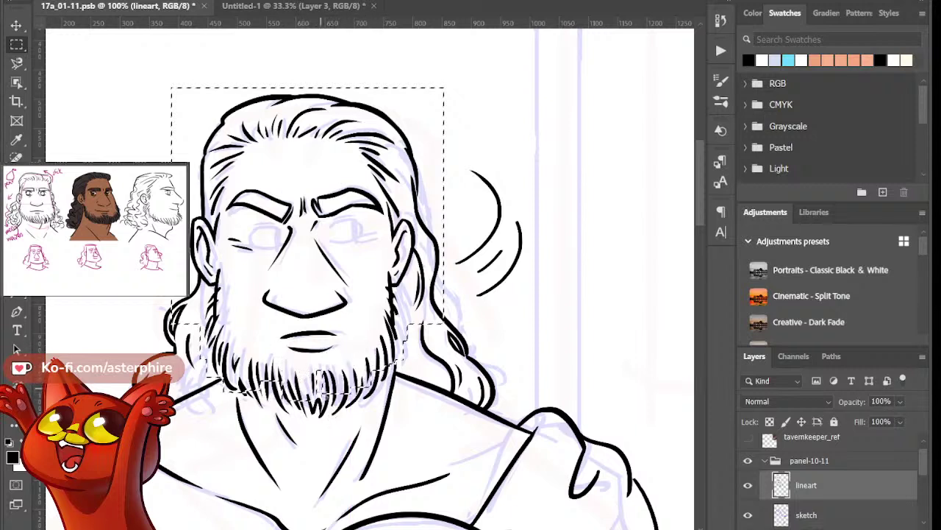
pyautogui.moveTo(336, 403); pyautogui.dragTo(330, 426)
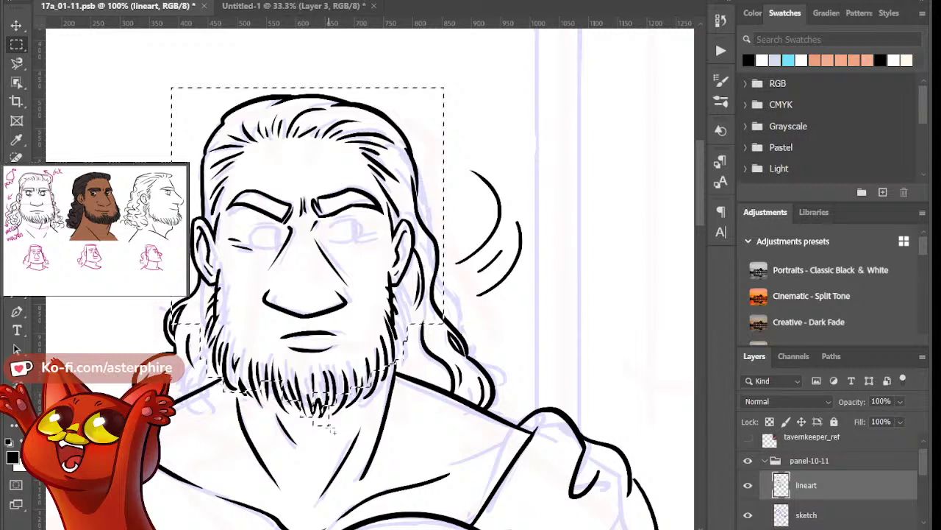
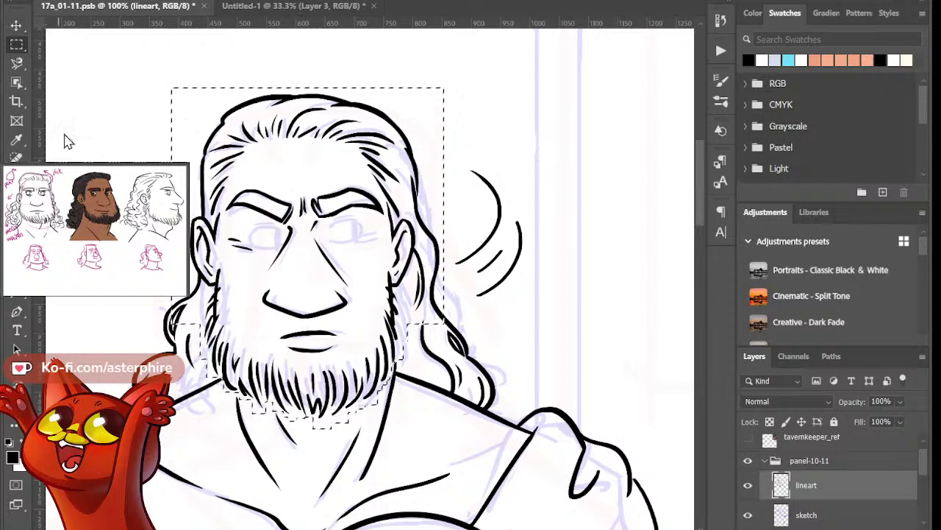
pyautogui.hotkey('ctrl', 't')
pyautogui.moveTo(308, 259); pyautogui.dragTo(307, 386)
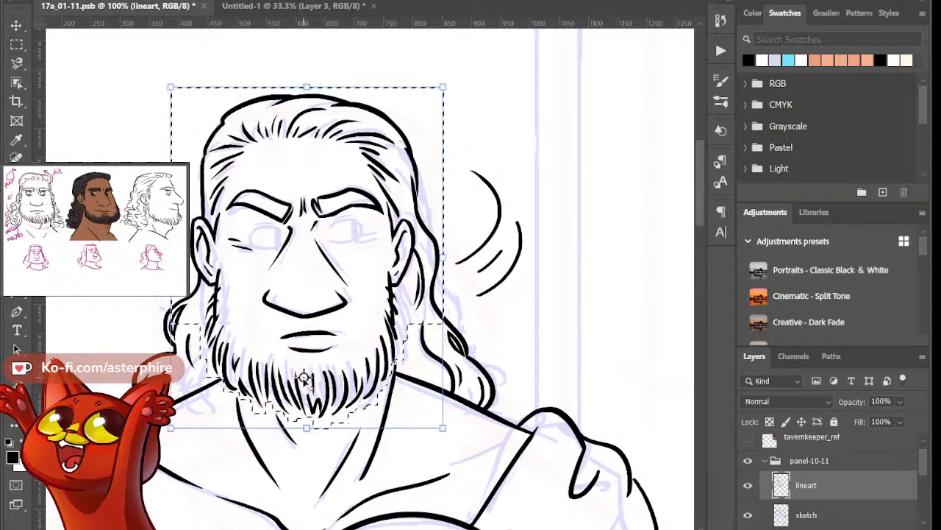
pyautogui.moveTo(447, 140); pyautogui.dragTo(459, 64)
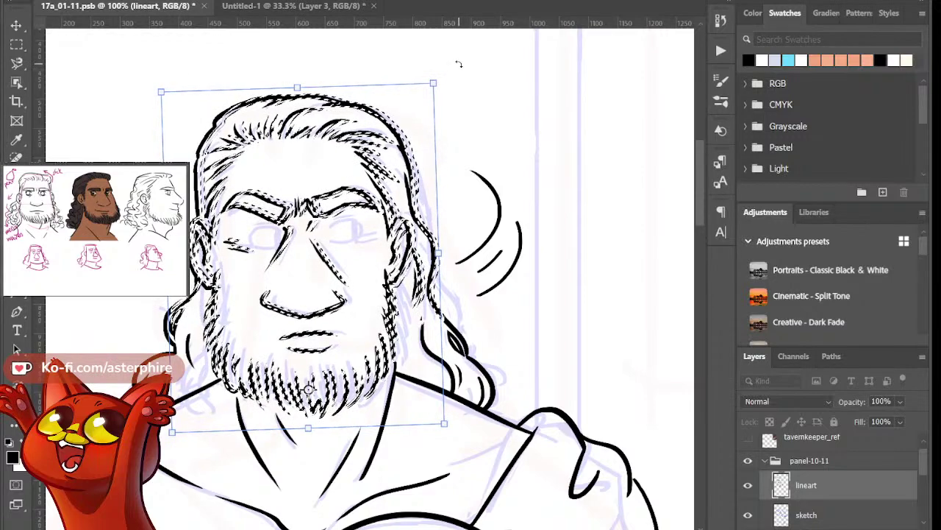
pyautogui.click(18, 27)
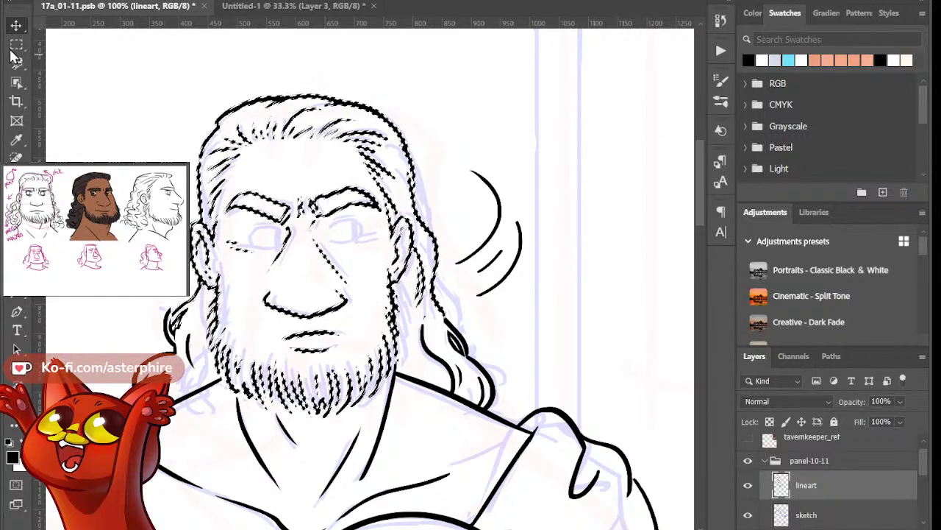
pyautogui.click(16, 45)
pyautogui.click(68, 49)
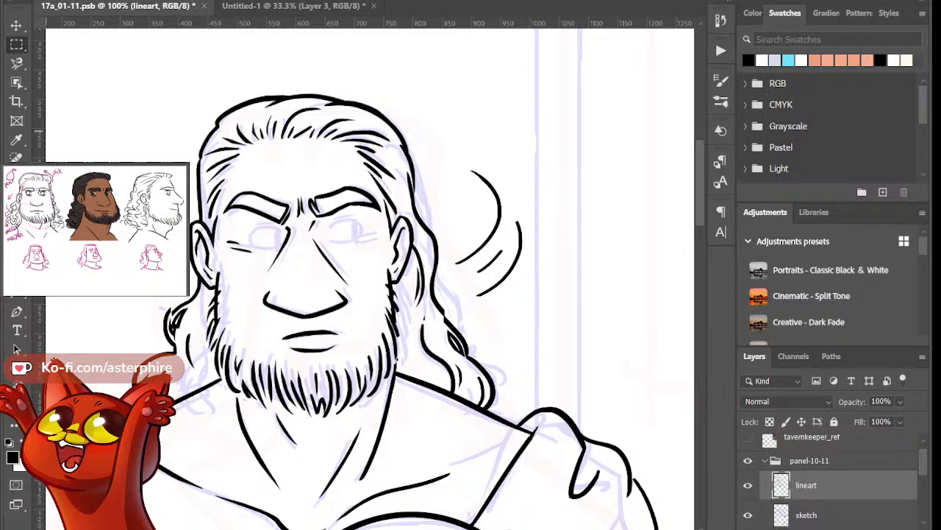
# Erase the wavy hair lock beside the beard on one side and the outer hair edge on the other
pyautogui.press('b')
pyautogui.press('e')
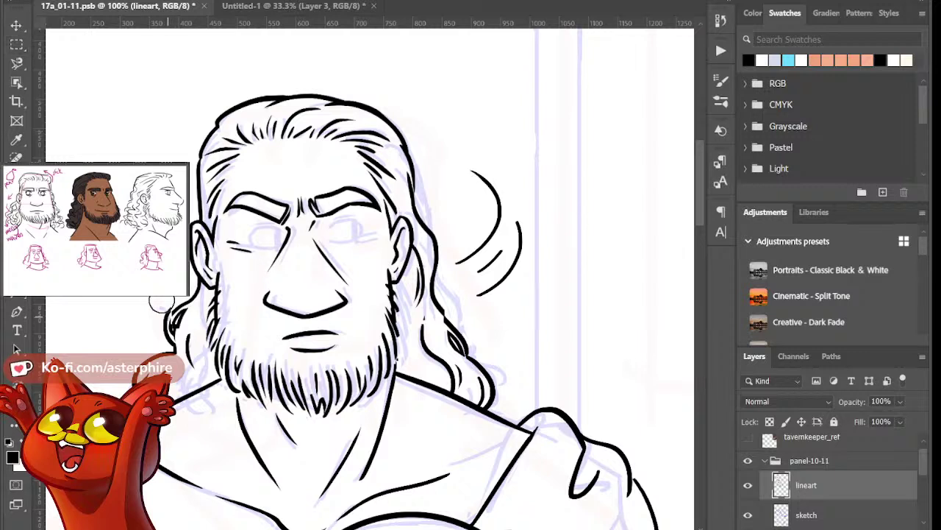
pyautogui.moveTo(158, 309); pyautogui.dragTo(167, 330)
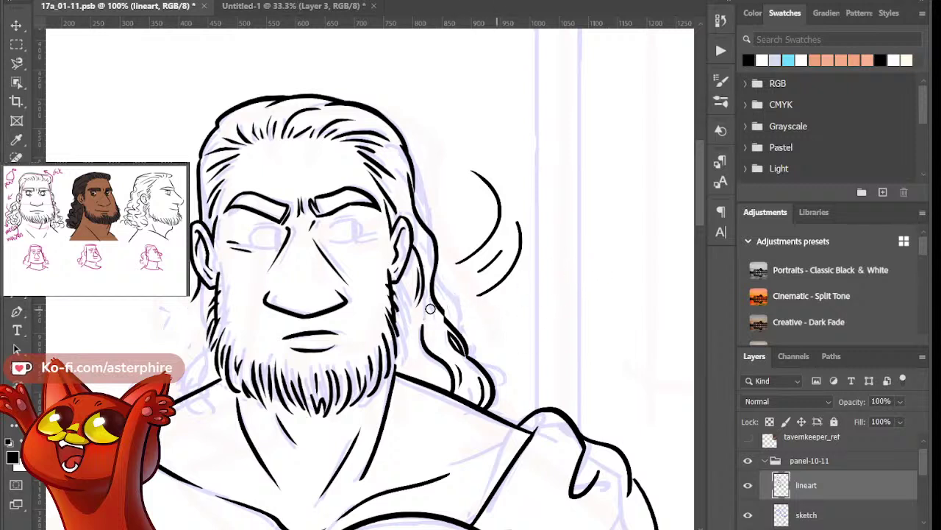
pyautogui.moveTo(456, 319)
pyautogui.mouseDown()
pyautogui.moveTo(435, 311)
pyautogui.moveTo(466, 326)
pyautogui.moveTo(435, 315)
pyautogui.moveTo(466, 339)
pyautogui.moveTo(446, 326)
pyautogui.moveTo(478, 353)
pyautogui.mouseUp()
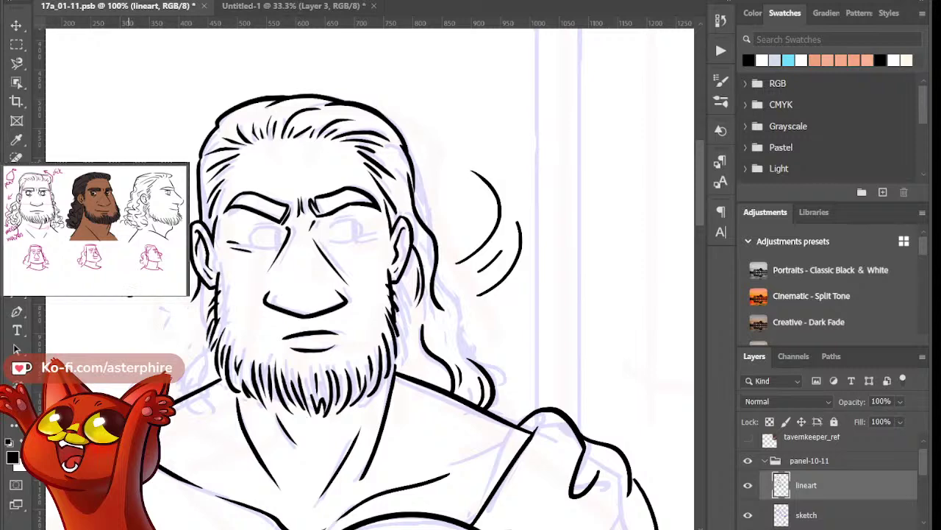
# Ink the eye on the viewer's left over the sketch, with upper lid, crease, lower lid and a sideways-looking iris and pupil
pyautogui.click(332, 233)
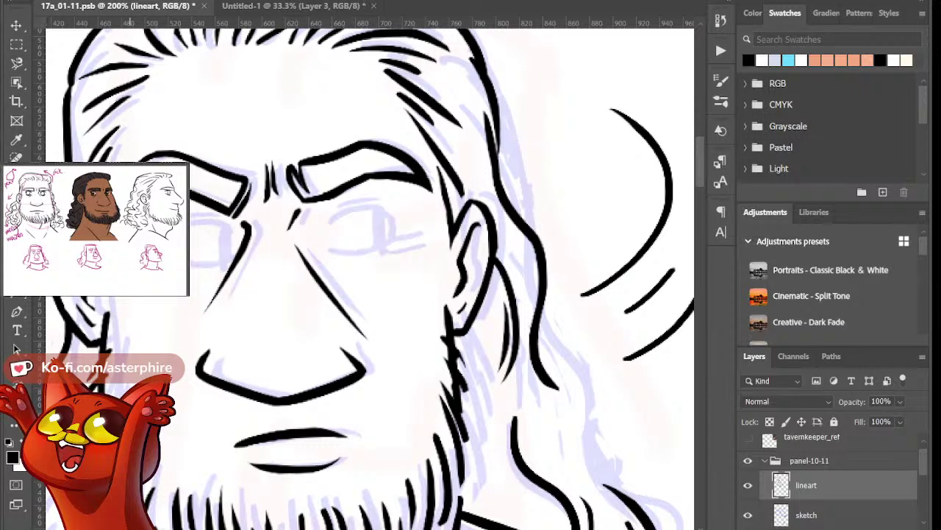
pyautogui.moveTo(176, 225); pyautogui.dragTo(219, 224)
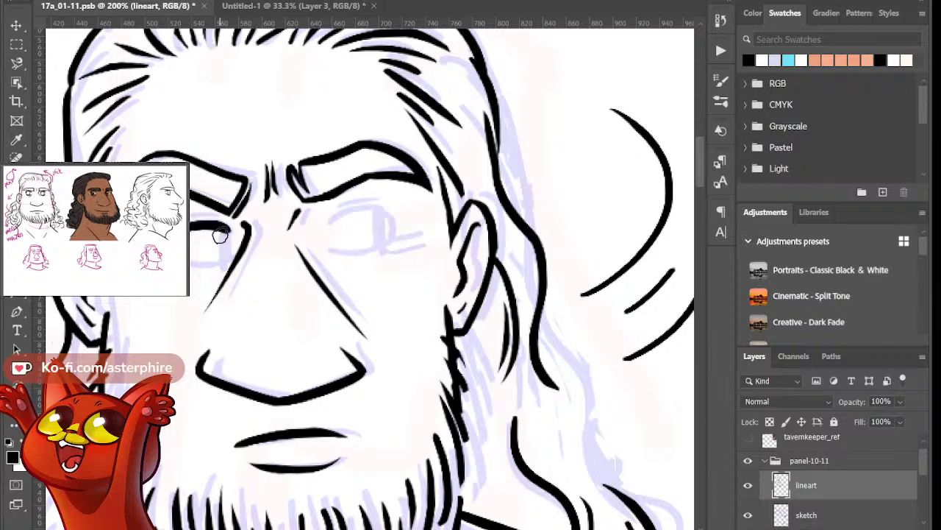
pyautogui.hotkey('ctrl', 'z')
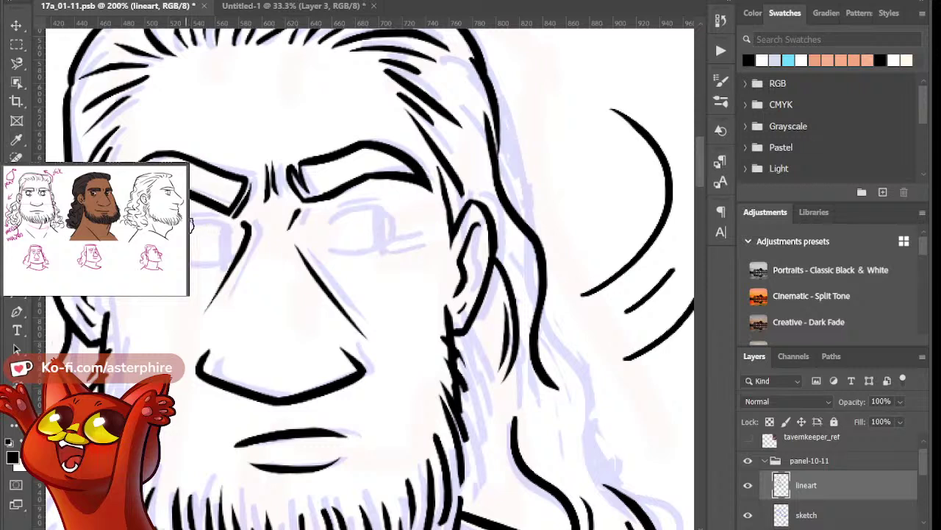
pyautogui.moveTo(192, 221); pyautogui.dragTo(233, 227)
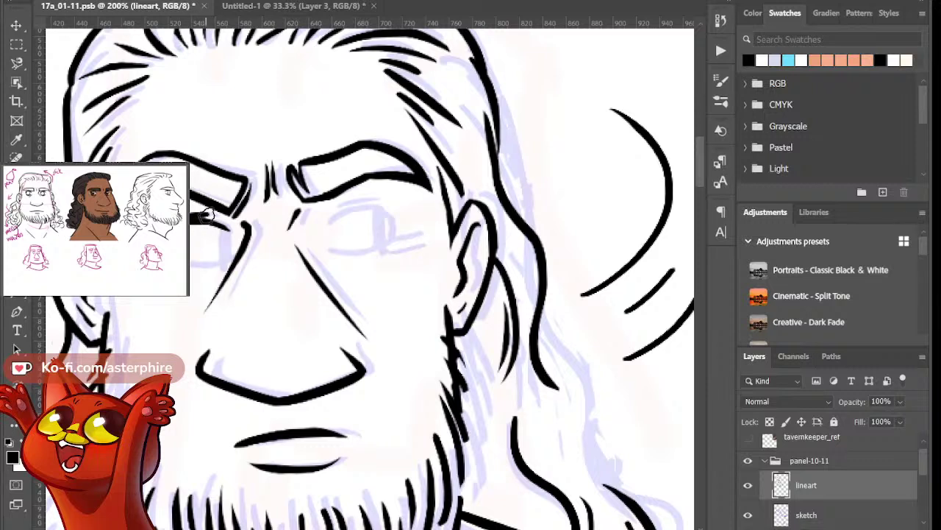
pyautogui.moveTo(190, 218); pyautogui.dragTo(216, 217)
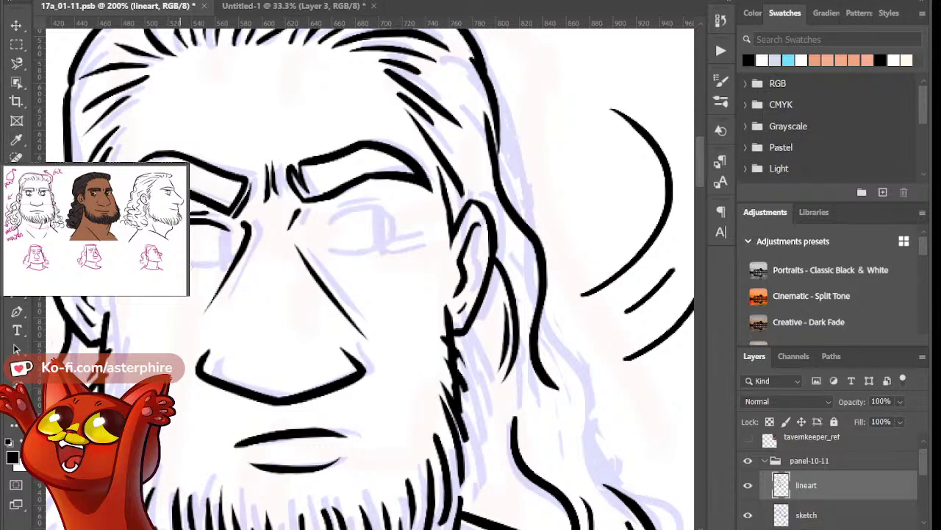
pyautogui.moveTo(193, 264); pyautogui.dragTo(220, 267)
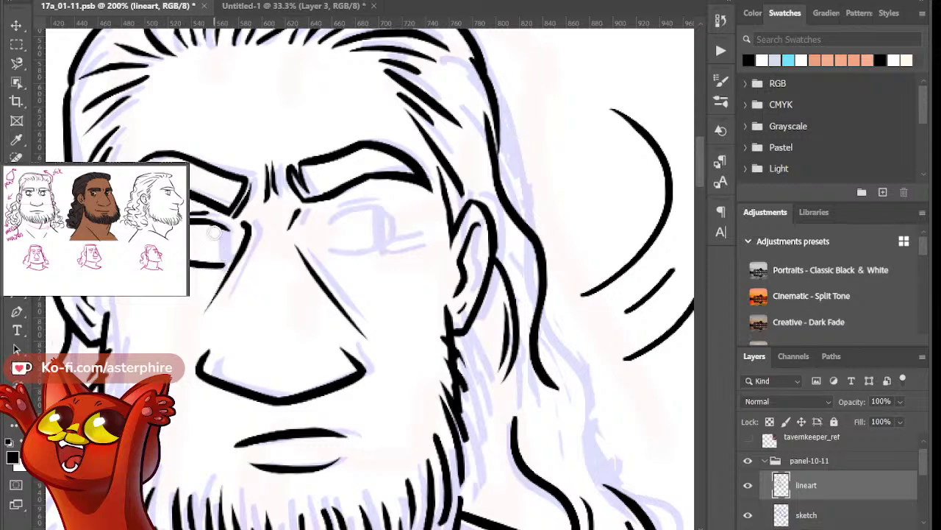
pyautogui.moveTo(220, 225)
pyautogui.mouseDown()
pyautogui.moveTo(223, 265)
pyautogui.moveTo(226, 243)
pyautogui.moveTo(228, 252)
pyautogui.mouseUp()
pyautogui.hotkey('ctrl', 'z')
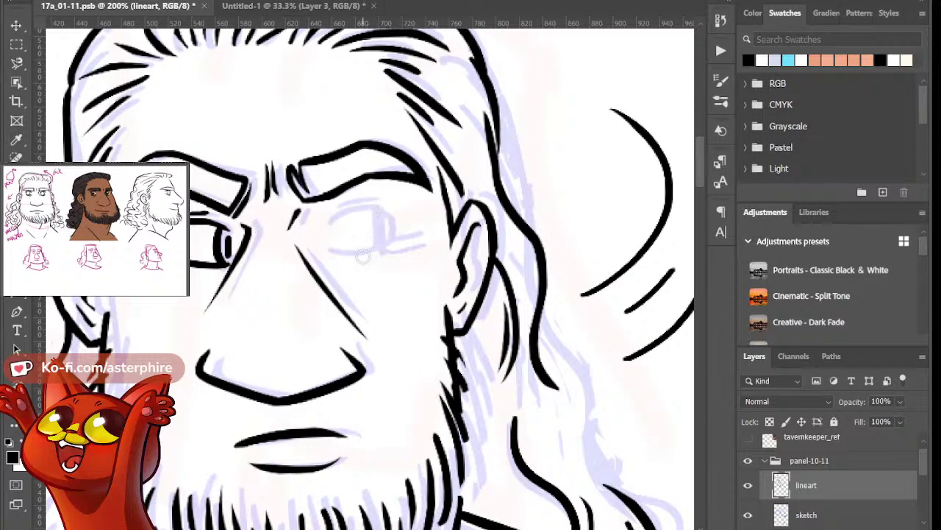
# Select the base of the nose with its right-hand bridge line and nudge it slightly to the right, then deselect
pyautogui.press('m')
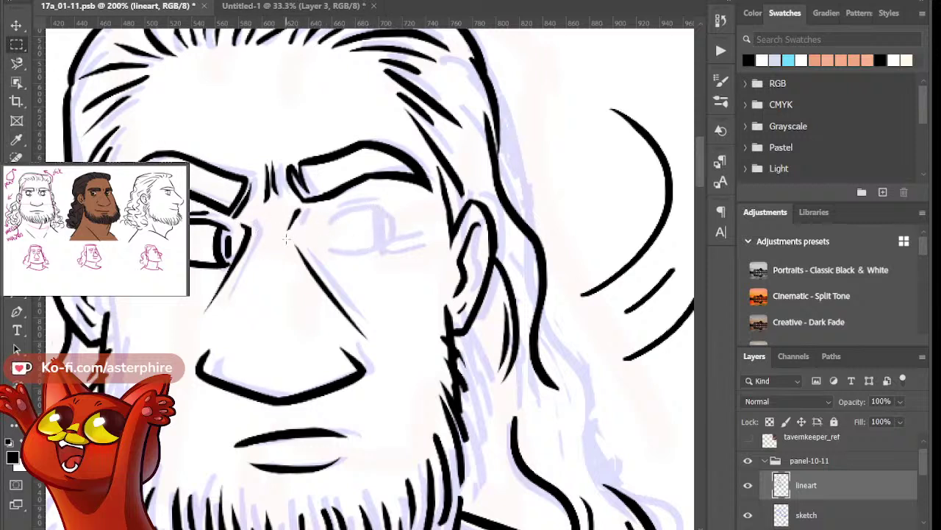
pyautogui.moveTo(285, 235); pyautogui.dragTo(394, 342)
pyautogui.moveTo(189, 340); pyautogui.dragTo(382, 416)
pyautogui.click(17, 24)
pyautogui.press('Right')
pyautogui.press('Right')
pyautogui.press('Down')
pyautogui.press('Down')
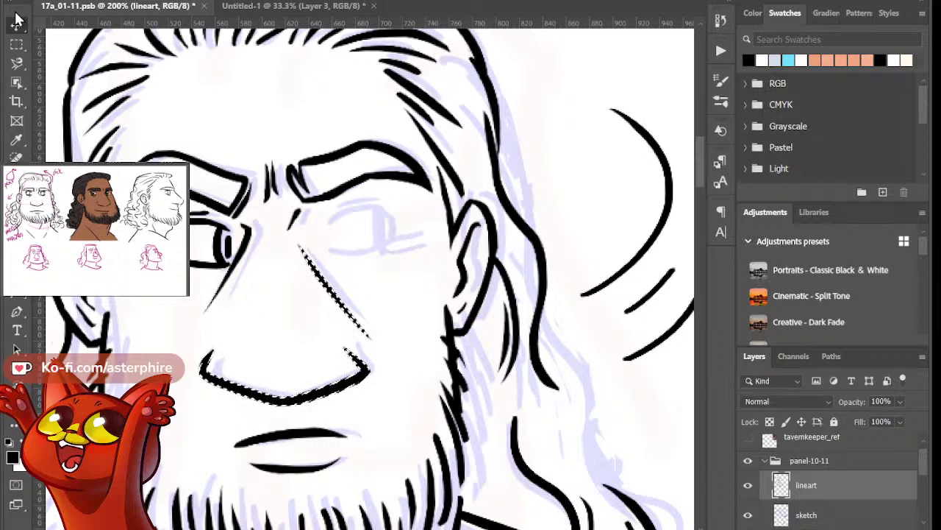
pyautogui.click(19, 44)
pyautogui.click(92, 77)
# Ink the upper lid and crease of the eye on the viewer's right, tapering the lid's outer corner
pyautogui.press('b')
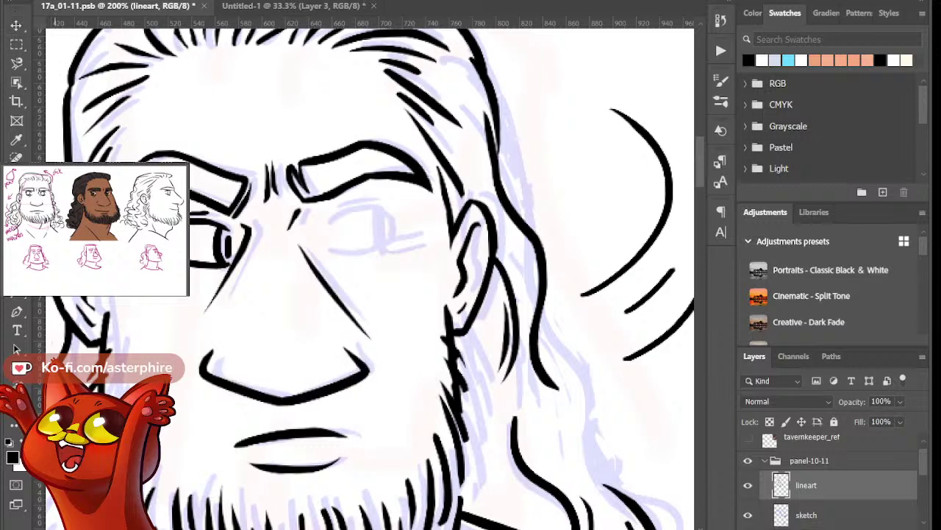
pyautogui.moveTo(329, 225); pyautogui.dragTo(402, 217)
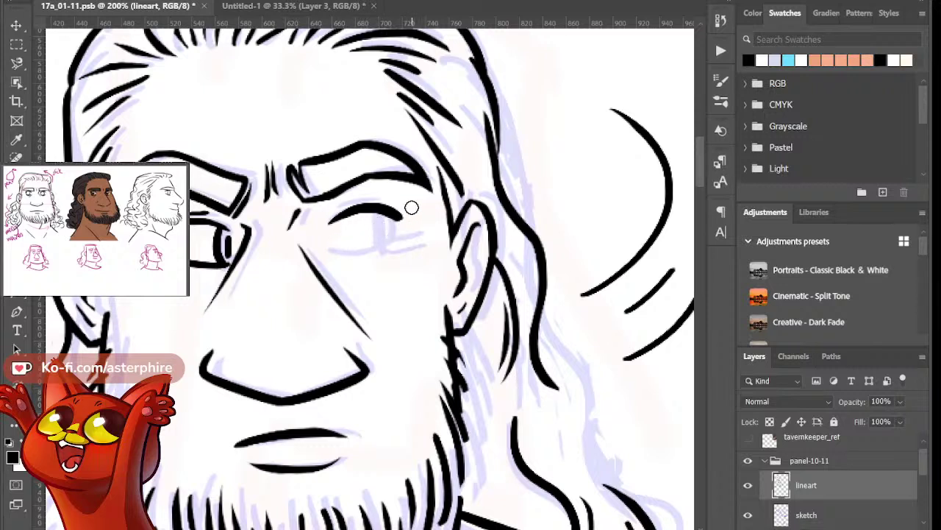
pyautogui.moveTo(402, 218); pyautogui.dragTo(405, 209)
pyautogui.press('b')
pyautogui.moveTo(336, 206); pyautogui.dragTo(369, 195)
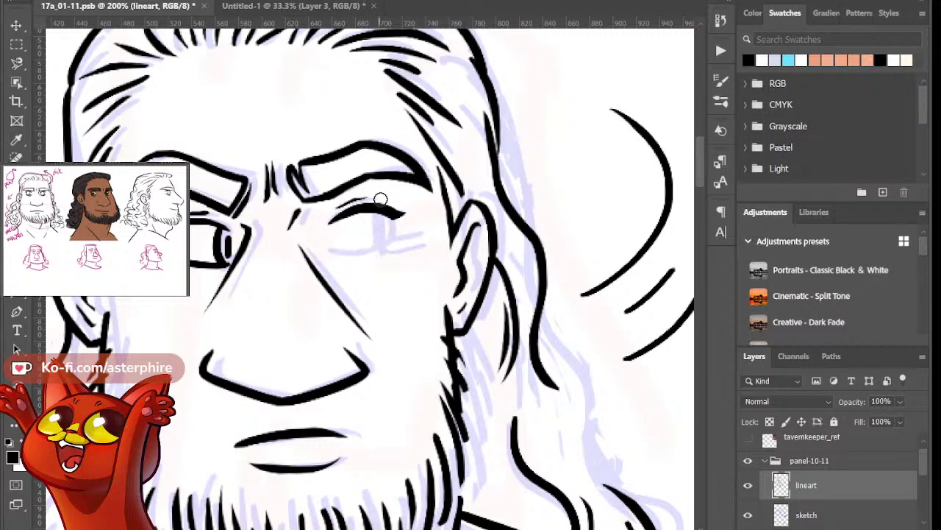
# Ink and thin the lower lid of the eye on the viewer's right, and add its sideways-looking iris and pupil
pyautogui.moveTo(328, 254); pyautogui.dragTo(392, 245)
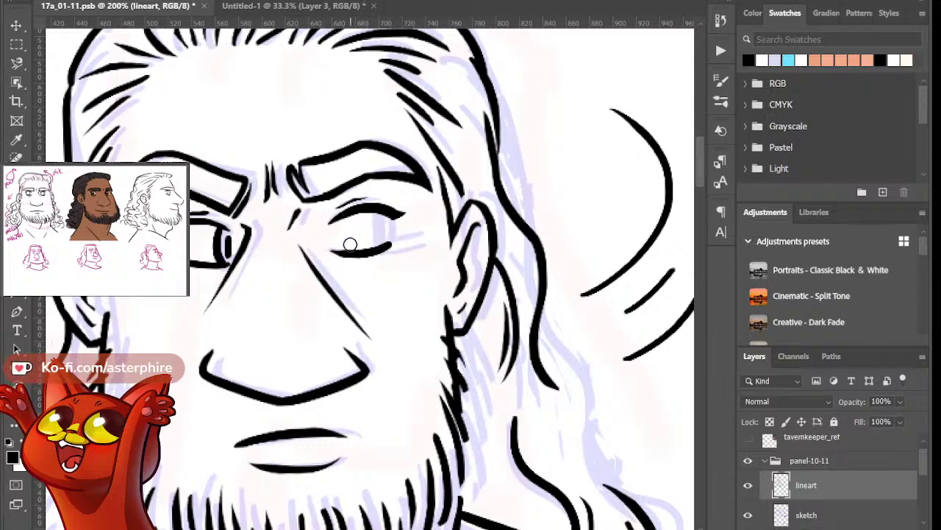
pyautogui.moveTo(337, 246); pyautogui.dragTo(381, 237)
pyautogui.moveTo(331, 254); pyautogui.dragTo(390, 250)
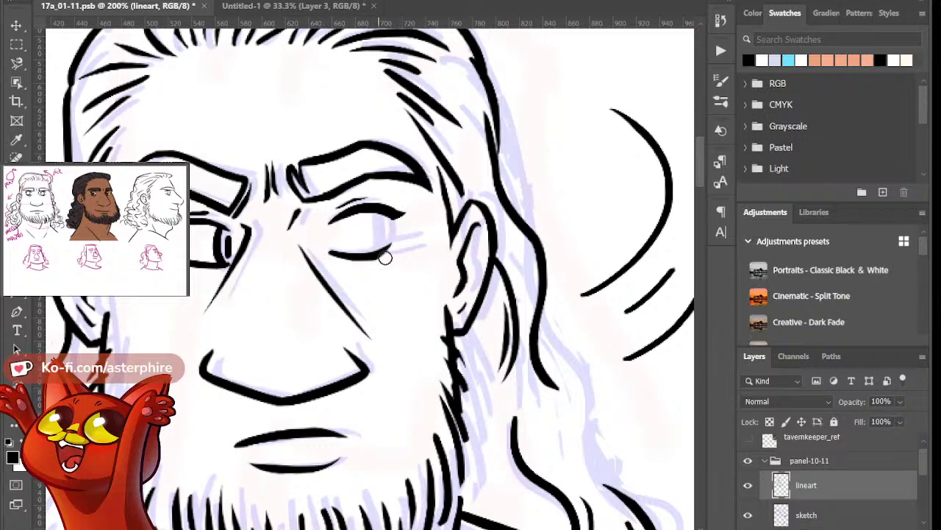
pyautogui.moveTo(374, 210); pyautogui.dragTo(383, 248)
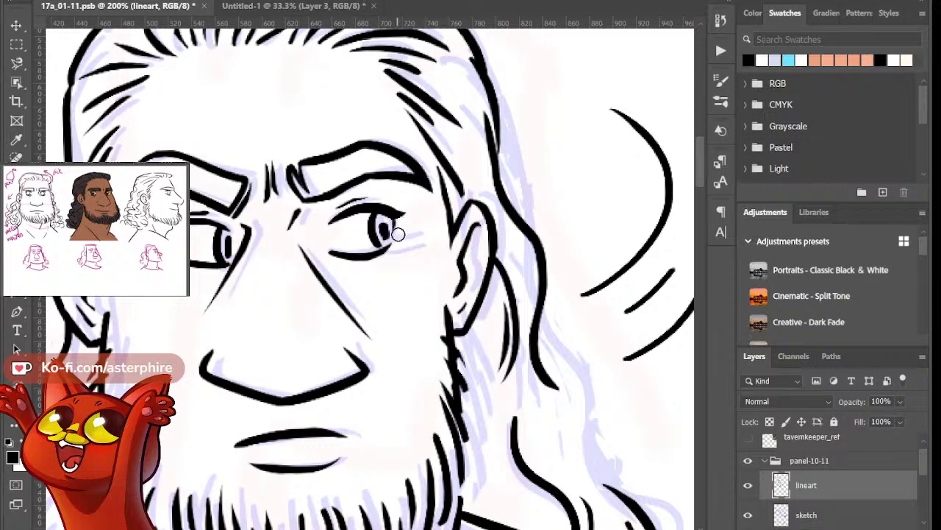
# Add a crease under the eye on the viewer's right and re-ink the eye on the viewer's left with lids, iris and pupil
pyautogui.moveTo(384, 263); pyautogui.dragTo(429, 242)
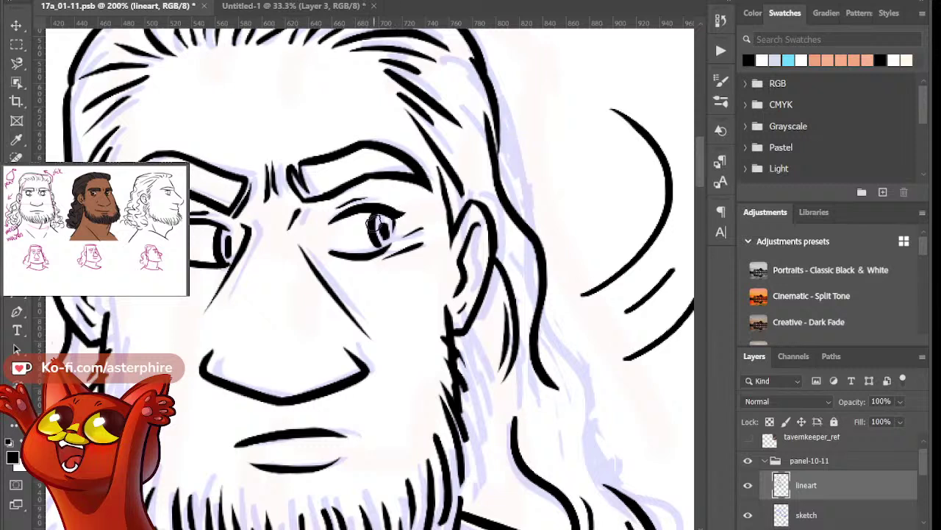
pyautogui.moveTo(185, 267); pyautogui.dragTo(226, 256)
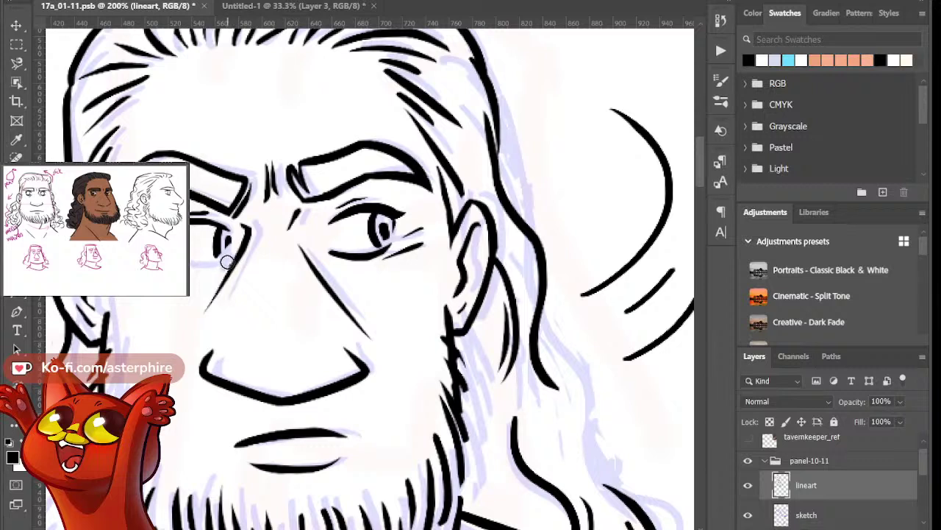
pyautogui.moveTo(218, 260)
pyautogui.mouseDown()
pyautogui.moveTo(214, 233)
pyautogui.moveTo(194, 241)
pyautogui.moveTo(207, 236)
pyautogui.moveTo(191, 227)
pyautogui.moveTo(225, 236)
pyautogui.mouseUp()
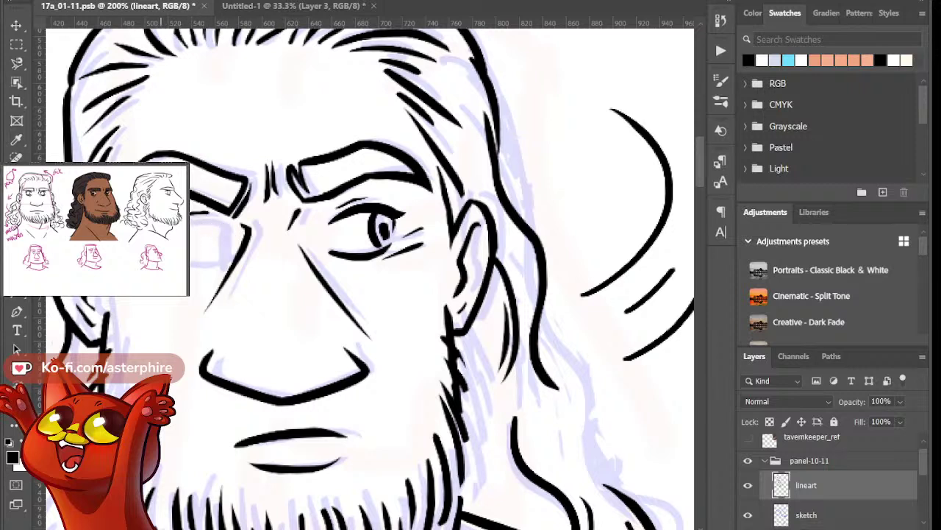
pyautogui.moveTo(174, 225)
pyautogui.mouseDown()
pyautogui.moveTo(227, 233)
pyautogui.moveTo(222, 240)
pyautogui.mouseUp()
pyautogui.moveTo(220, 223)
pyautogui.mouseDown()
pyautogui.moveTo(211, 252)
pyautogui.moveTo(223, 267)
pyautogui.moveTo(222, 237)
pyautogui.moveTo(225, 272)
pyautogui.moveTo(207, 278)
pyautogui.moveTo(219, 265)
pyautogui.moveTo(190, 265)
pyautogui.mouseUp()
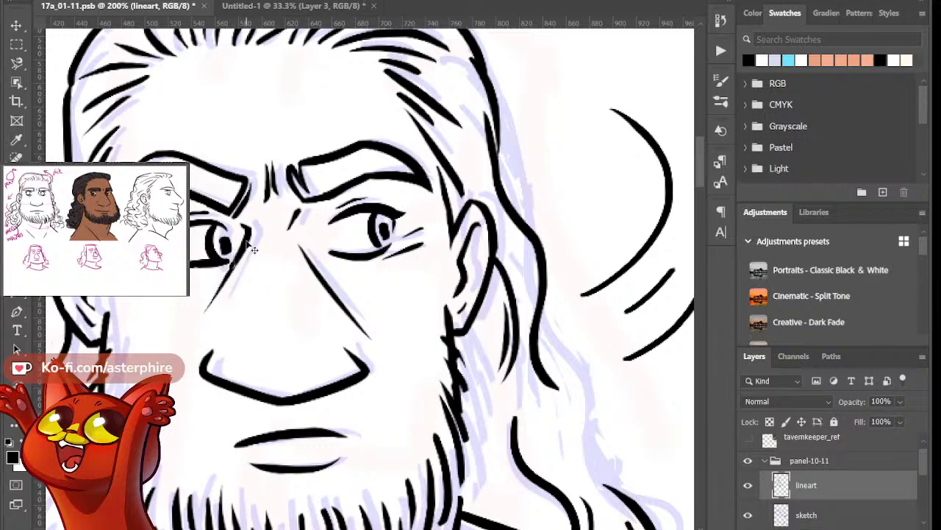
# Redraw the nose's bridge line on the viewer's left slightly further right, hooked at the eye corner and tapering downward
pyautogui.hotkey('ctrl', 'z')
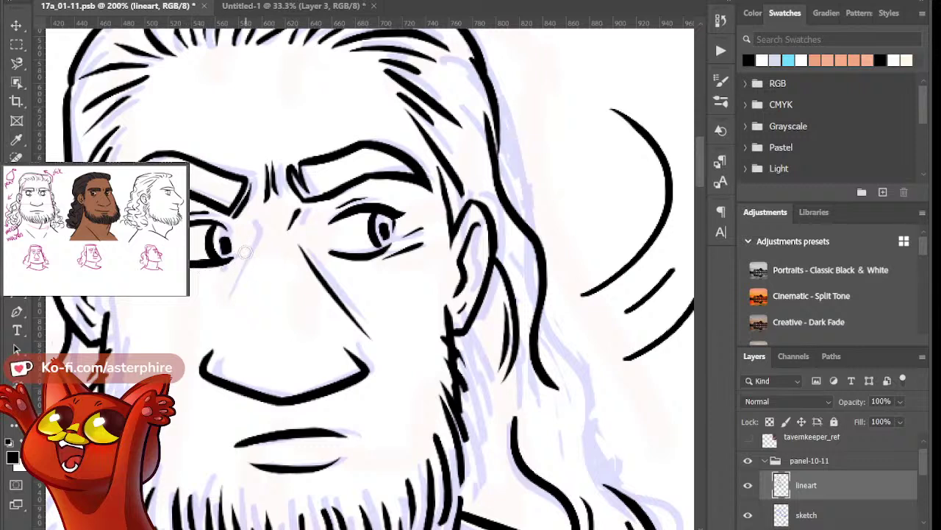
pyautogui.moveTo(250, 221); pyautogui.dragTo(219, 307)
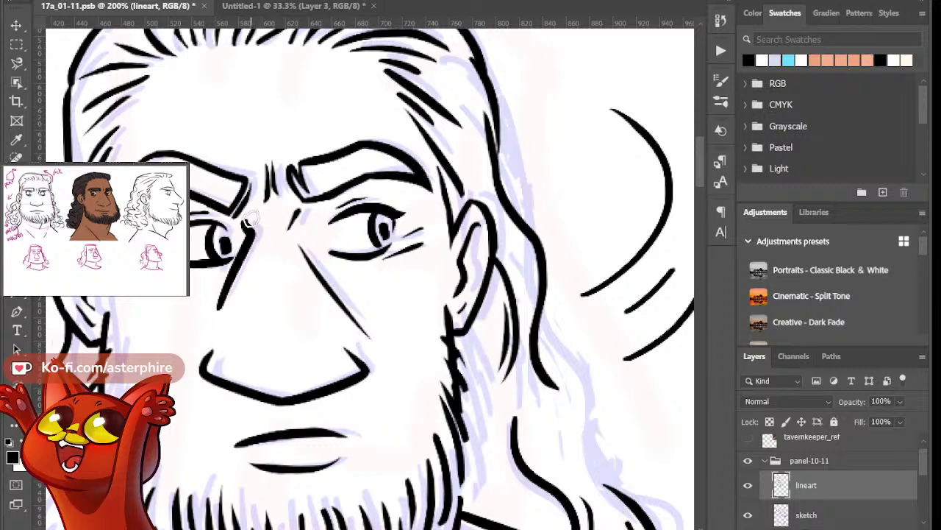
pyautogui.hotkey('ctrl', 'z')
pyautogui.moveTo(256, 226)
pyautogui.mouseDown()
pyautogui.moveTo(211, 318)
pyautogui.moveTo(246, 246)
pyautogui.moveTo(248, 218)
pyautogui.moveTo(266, 227)
pyautogui.moveTo(262, 255)
pyautogui.moveTo(214, 311)
pyautogui.moveTo(270, 237)
pyautogui.moveTo(250, 268)
pyautogui.mouseUp()
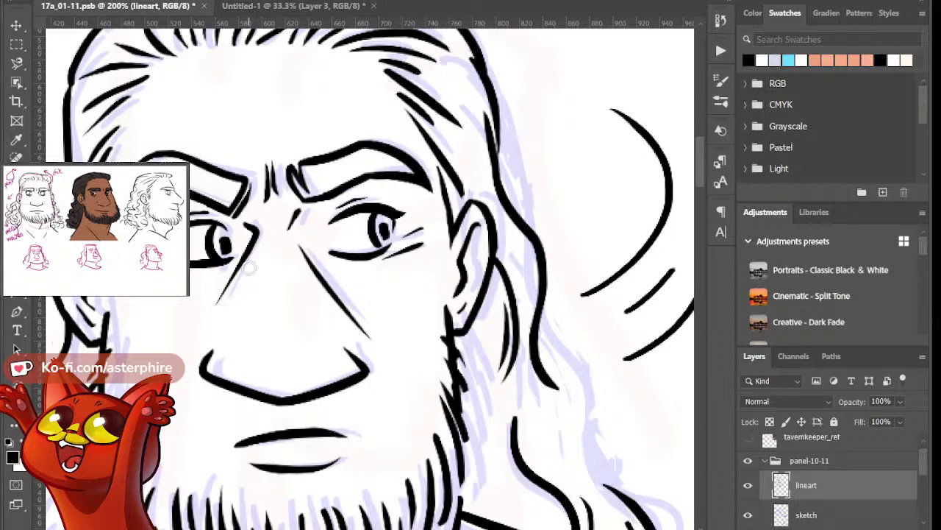
pyautogui.hotkey('ctrl', '-')
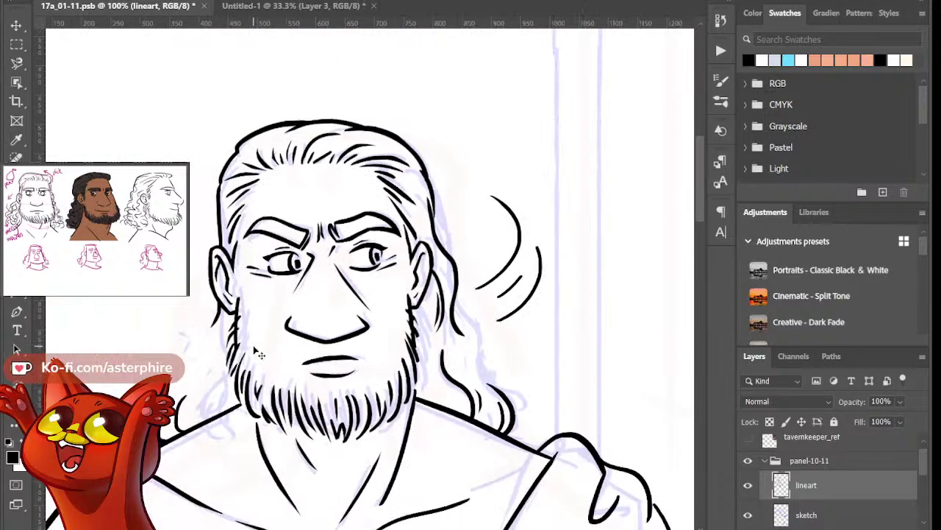
pyautogui.hotkey('ctrl', '+')
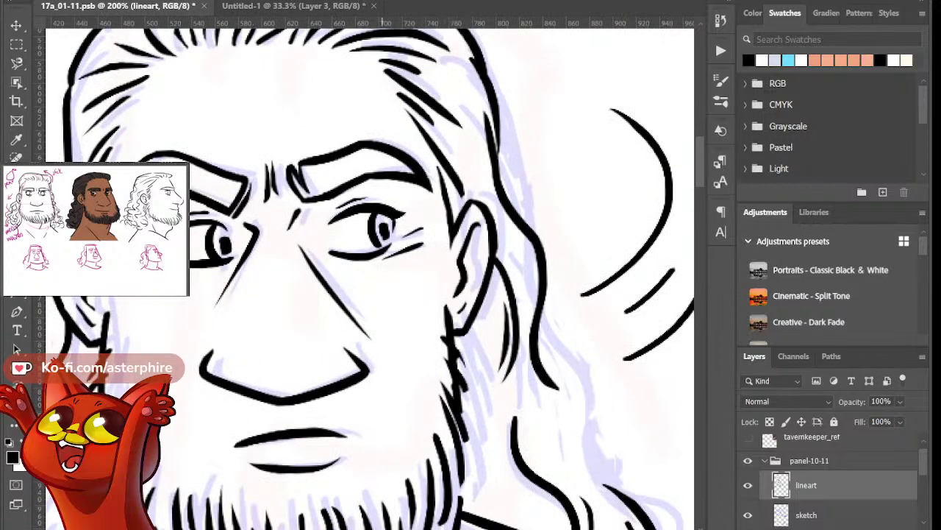
pyautogui.moveTo(381, 294); pyautogui.dragTo(523, 297)
pyautogui.hotkey('ctrl', '-')
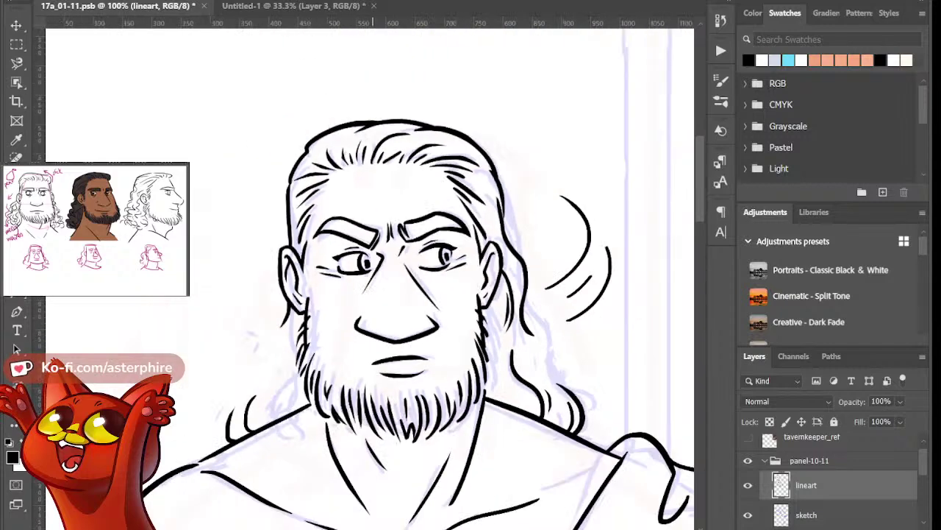
# Ink the wavy outer hair contour on the viewer's left, from below the ear down to the shoulder curl
pyautogui.scroll(3, 207, 427)
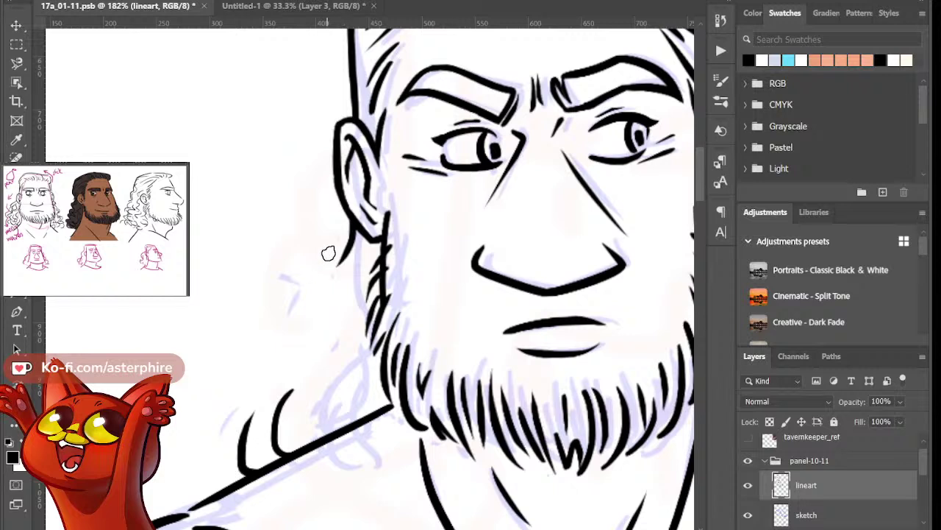
pyautogui.moveTo(353, 235)
pyautogui.mouseDown()
pyautogui.moveTo(309, 299)
pyautogui.moveTo(324, 348)
pyautogui.mouseUp()
pyautogui.moveTo(335, 286)
pyautogui.mouseDown()
pyautogui.moveTo(316, 316)
pyautogui.moveTo(324, 337)
pyautogui.mouseUp()
pyautogui.moveTo(335, 287)
pyautogui.mouseDown()
pyautogui.moveTo(329, 326)
pyautogui.moveTo(345, 279)
pyautogui.moveTo(330, 351)
pyautogui.moveTo(265, 424)
pyautogui.mouseUp()
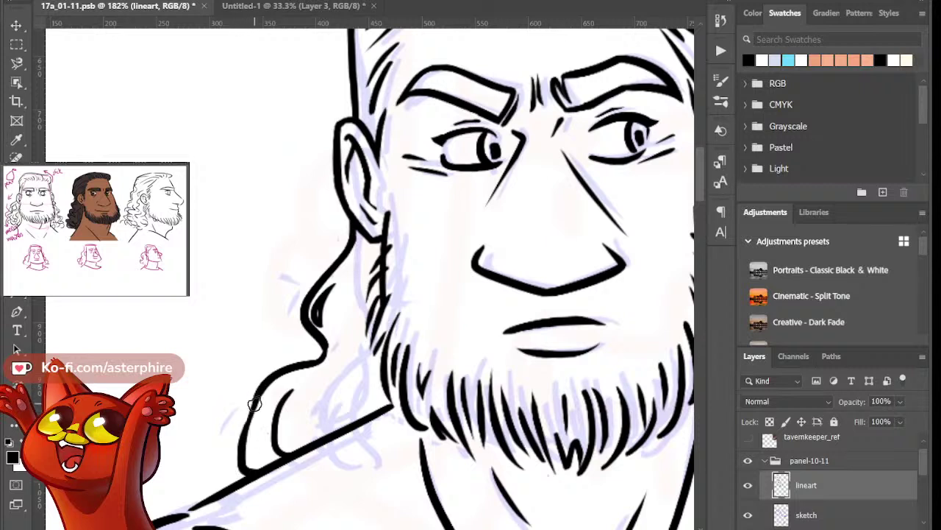
# Add inner strand lines to the shoulder curl on the viewer's left and a short curved lock beside the beard
pyautogui.moveTo(266, 404); pyautogui.dragTo(268, 456)
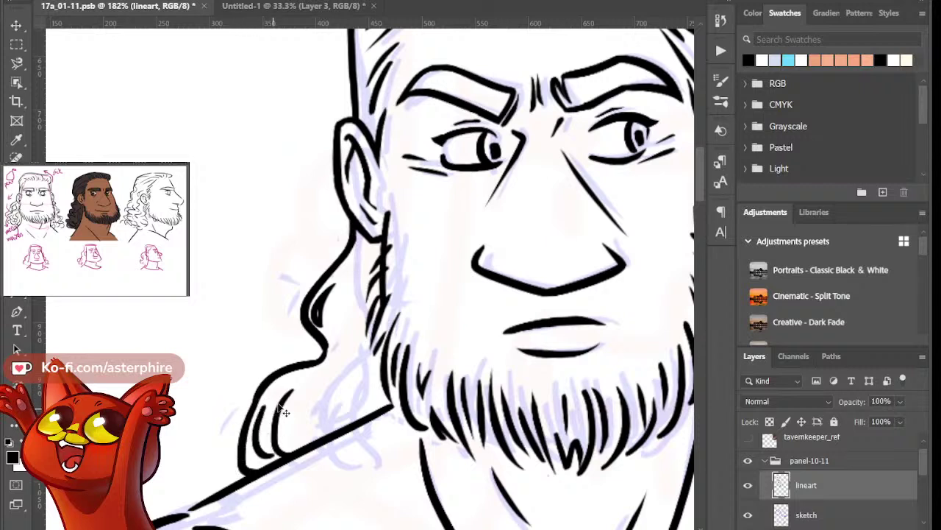
pyautogui.hotkey('ctrl', 'z')
pyautogui.moveTo(290, 391); pyautogui.dragTo(251, 447)
pyautogui.hotkey('ctrl', 'z')
pyautogui.hotkey('ctrl', 'z')
pyautogui.moveTo(289, 391)
pyautogui.mouseDown()
pyautogui.moveTo(269, 409)
pyautogui.moveTo(275, 457)
pyautogui.mouseUp()
pyautogui.moveTo(283, 401)
pyautogui.mouseDown()
pyautogui.moveTo(275, 438)
pyautogui.moveTo(287, 451)
pyautogui.mouseUp()
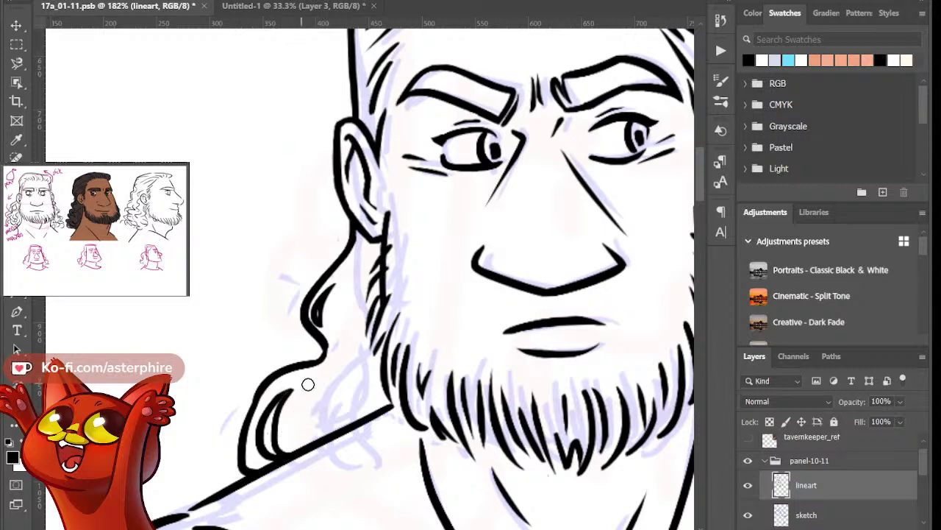
pyautogui.moveTo(353, 372)
pyautogui.mouseDown()
pyautogui.moveTo(332, 399)
pyautogui.moveTo(334, 431)
pyautogui.mouseUp()
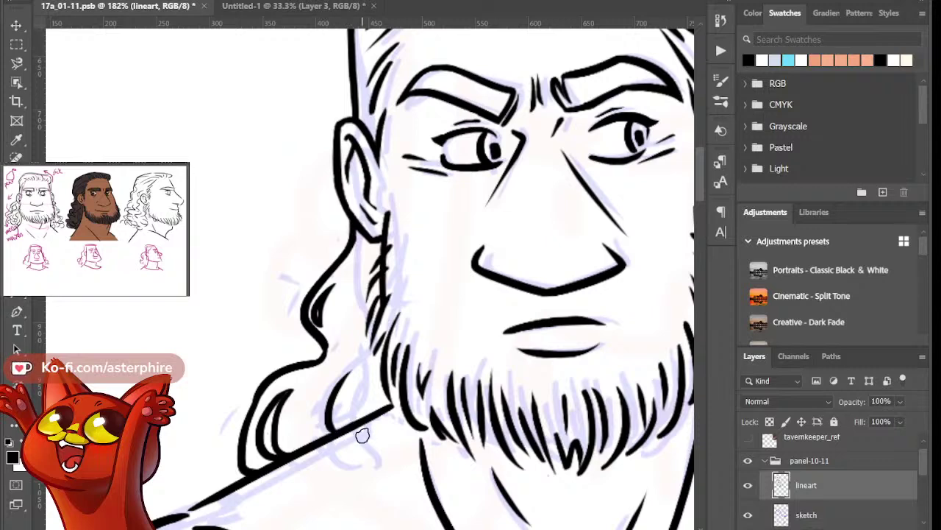
pyautogui.hotkey('ctrl', '1')
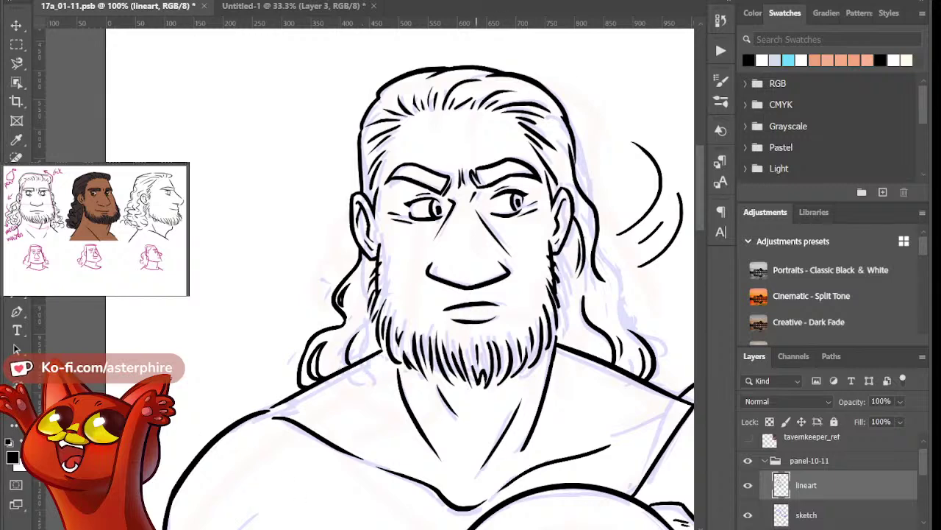
# Ink two flipped-out curls along the outer hair contour on the viewer's right, with inner strand lines joining them to the existing locks
pyautogui.moveTo(591, 511); pyautogui.dragTo(433, 511)
pyautogui.keyDown('ctrl'); pyautogui.click(494, 331); pyautogui.keyUp('ctrl')
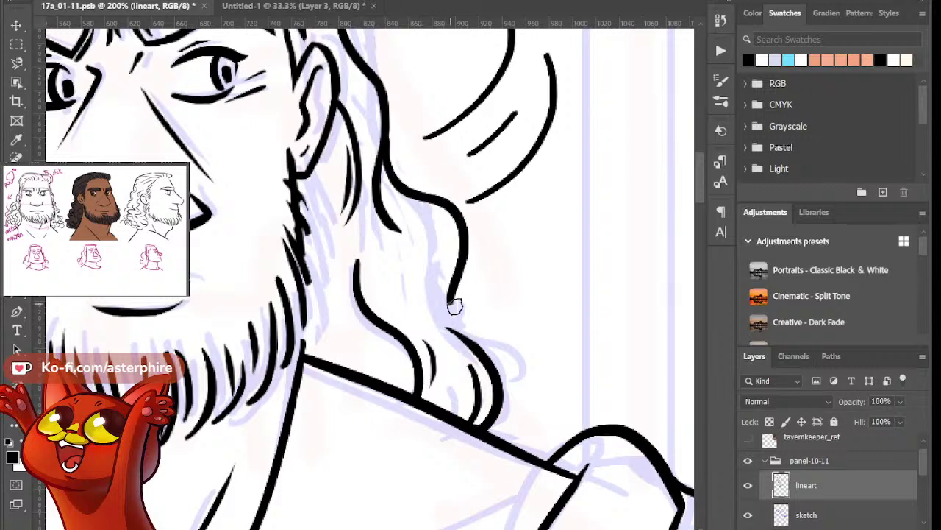
pyautogui.moveTo(384, 153); pyautogui.dragTo(441, 267)
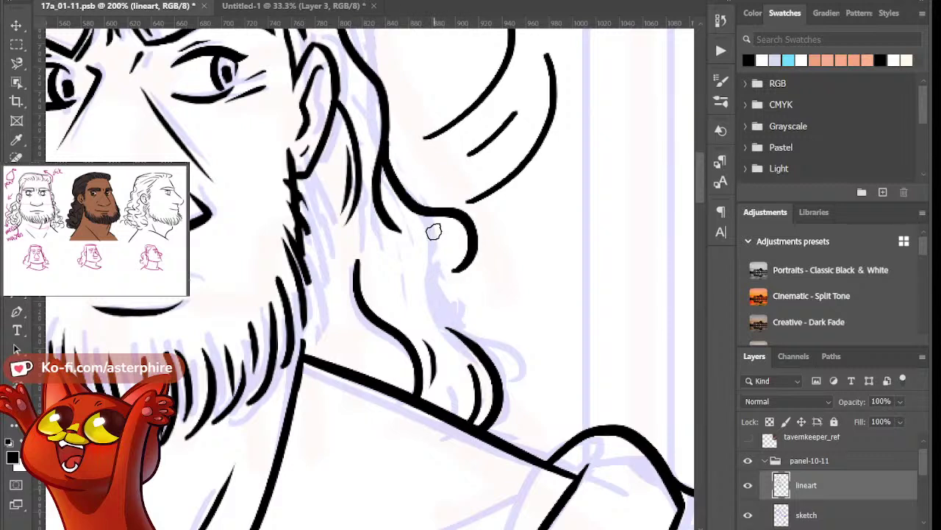
pyautogui.moveTo(431, 230); pyautogui.dragTo(448, 248)
pyautogui.hotkey('ctrl', 'z')
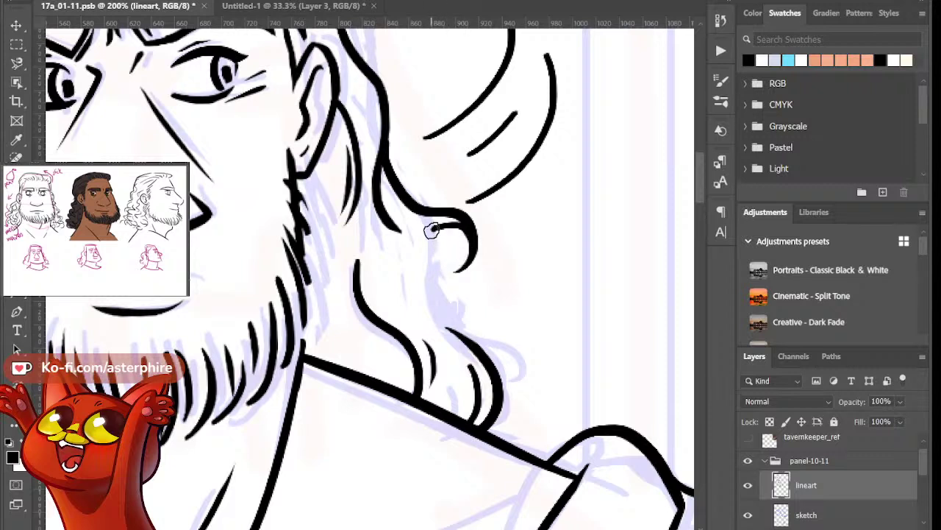
pyautogui.moveTo(434, 226)
pyautogui.mouseDown()
pyautogui.moveTo(432, 281)
pyautogui.moveTo(506, 364)
pyautogui.mouseUp()
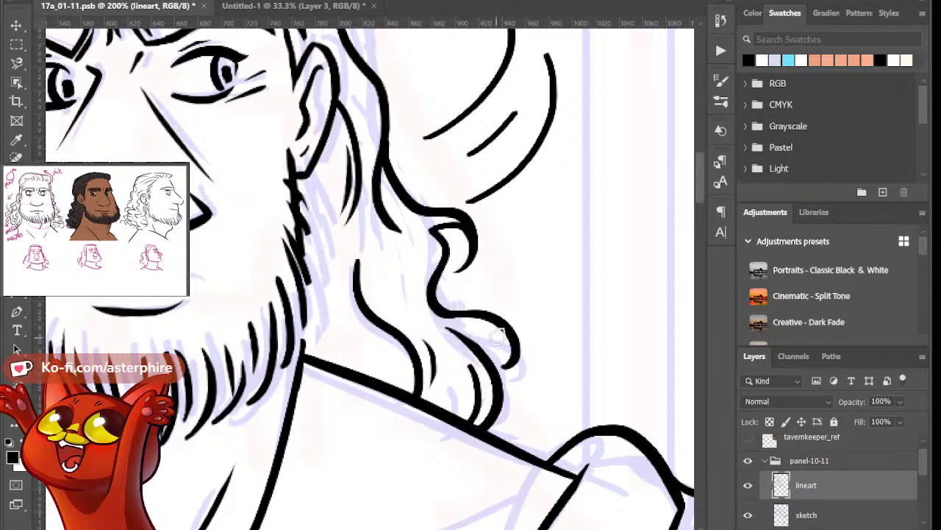
pyautogui.moveTo(449, 330); pyautogui.dragTo(517, 354)
pyautogui.hotkey('ctrl', 'z')
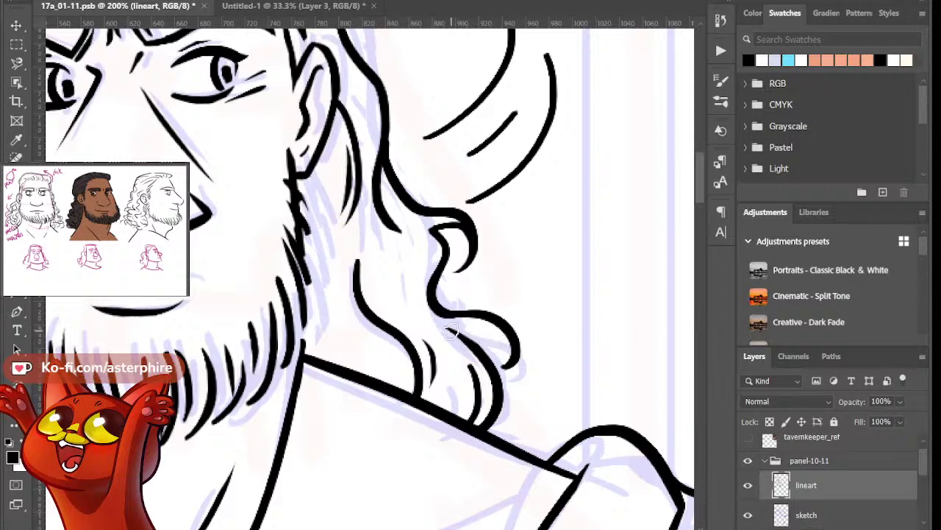
pyautogui.moveTo(451, 330)
pyautogui.mouseDown()
pyautogui.moveTo(492, 363)
pyautogui.moveTo(509, 349)
pyautogui.moveTo(512, 370)
pyautogui.moveTo(523, 357)
pyautogui.moveTo(486, 332)
pyautogui.moveTo(504, 366)
pyautogui.mouseUp()
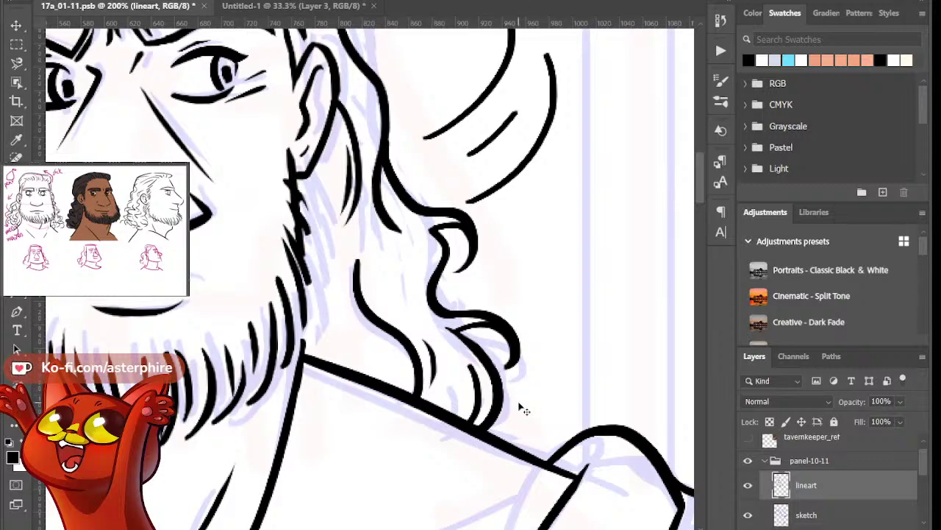
# Erase the curved motion lines beside the man's head on the lineart layer
pyautogui.hotkey('ctrl', '-')
pyautogui.hotkey('ctrl', '-')
pyautogui.hotkey('ctrl', '-')
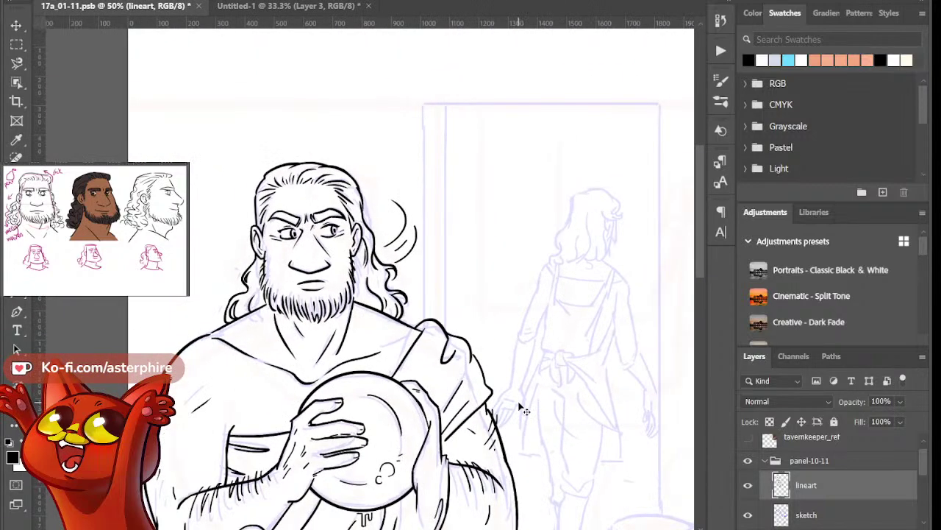
pyautogui.hotkey('ctrl', '+')
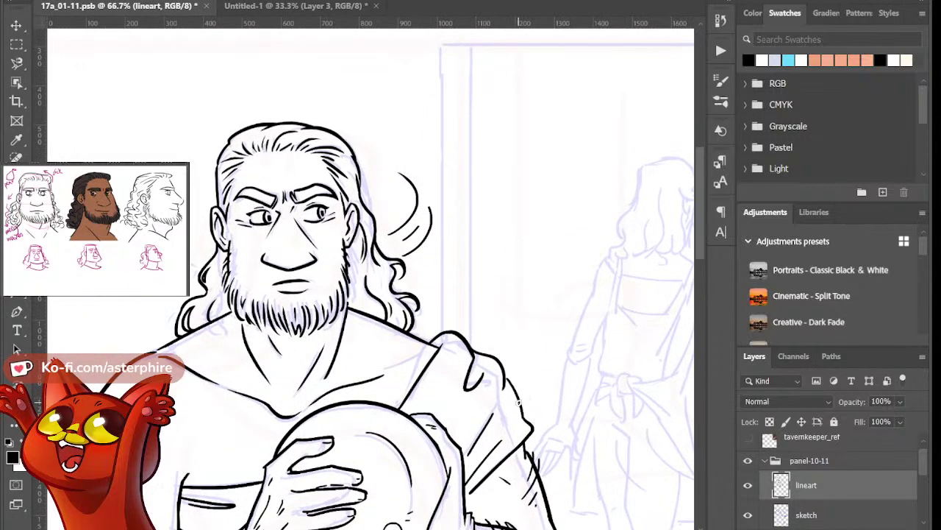
pyautogui.click(749, 496)
pyautogui.click(750, 485)
pyautogui.press('e')
pyautogui.moveTo(400, 169)
pyautogui.mouseDown()
pyautogui.moveTo(410, 209)
pyautogui.moveTo(392, 235)
pyautogui.moveTo(407, 234)
pyautogui.moveTo(431, 208)
pyautogui.moveTo(422, 242)
pyautogui.moveTo(405, 255)
pyautogui.moveTo(429, 230)
pyautogui.mouseUp()
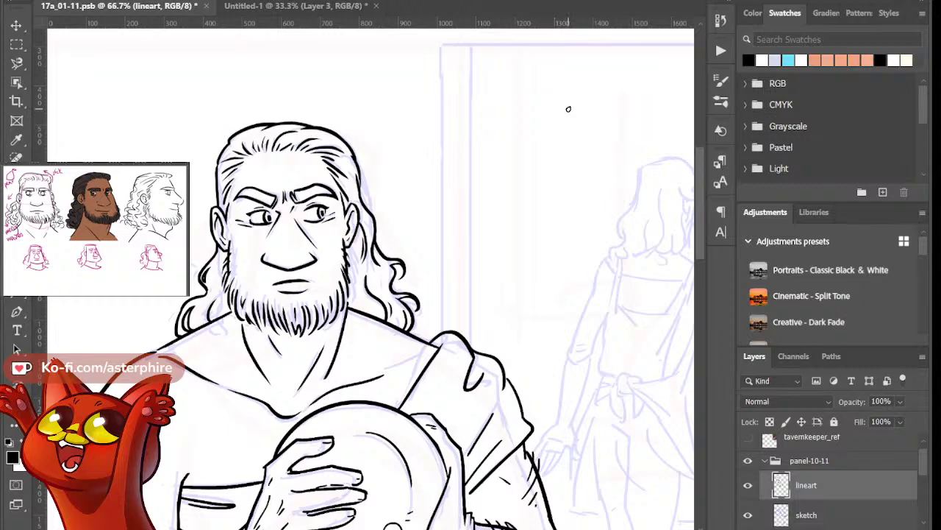
# Duplicate the lineart-back layer of the panel-08-09 group and move the copy into panel-10-11, directly below its lineart layer
pyautogui.moveTo(704, 236)
pyautogui.mouseDown()
pyautogui.moveTo(695, 302)
pyautogui.moveTo(697, 252)
pyautogui.mouseUp()
pyautogui.moveTo(439, 528); pyautogui.dragTo(493, 528)
pyautogui.moveTo(698, 274)
pyautogui.mouseDown()
pyautogui.moveTo(704, 232)
pyautogui.moveTo(704, 312)
pyautogui.moveTo(702, 241)
pyautogui.moveTo(687, 246)
pyautogui.mouseUp()
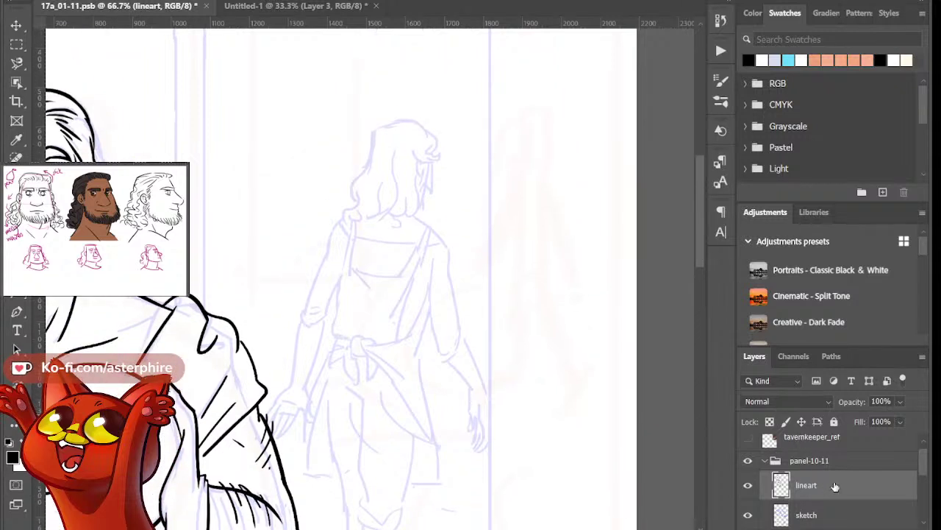
pyautogui.moveTo(923, 469); pyautogui.dragTo(917, 491)
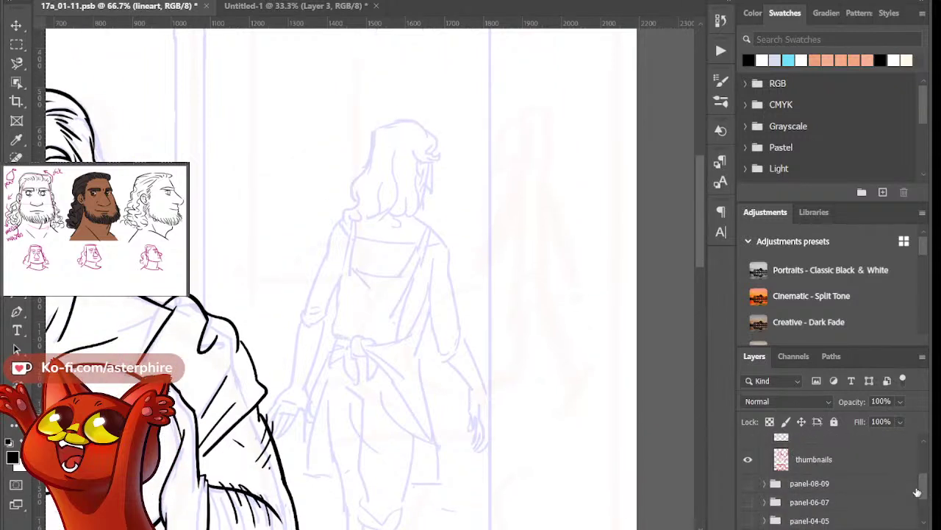
pyautogui.click(748, 483)
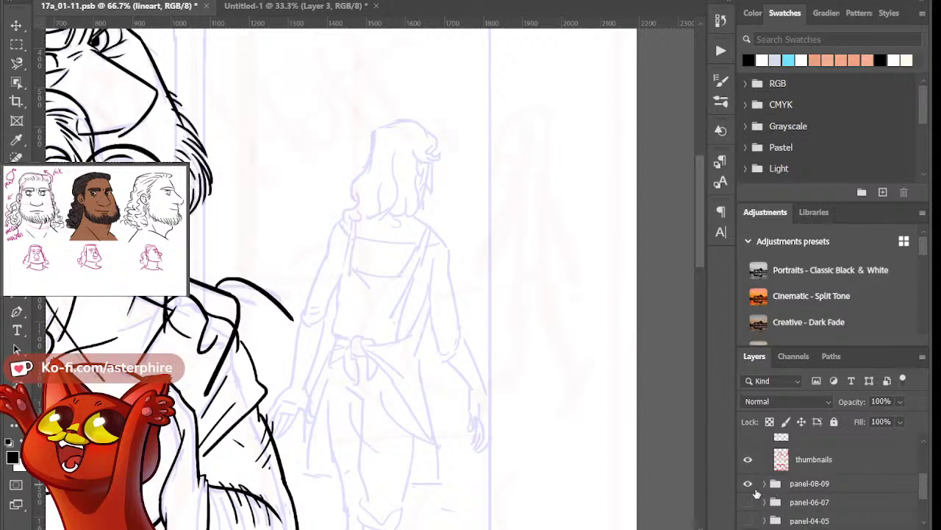
pyautogui.click(765, 484)
pyautogui.click(924, 487)
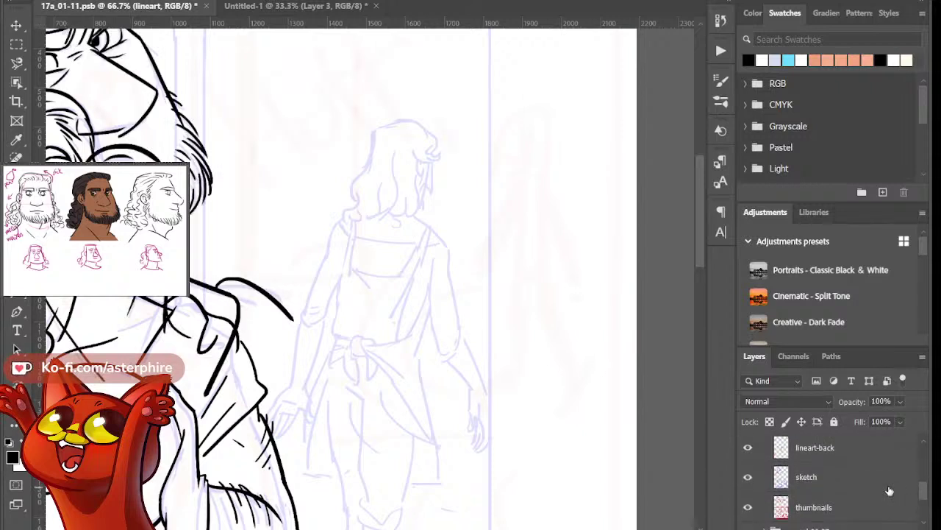
pyautogui.click(879, 458)
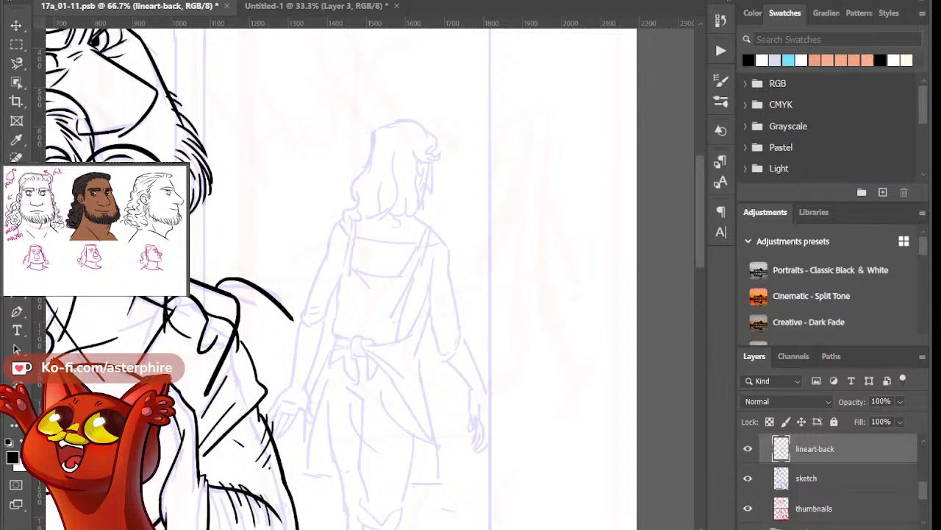
pyautogui.hotkey('ctrl', 'j')
pyautogui.moveTo(925, 491); pyautogui.dragTo(926, 478)
pyautogui.moveTo(862, 525)
pyautogui.mouseDown()
pyautogui.moveTo(865, 424)
pyautogui.moveTo(855, 465)
pyautogui.mouseUp()
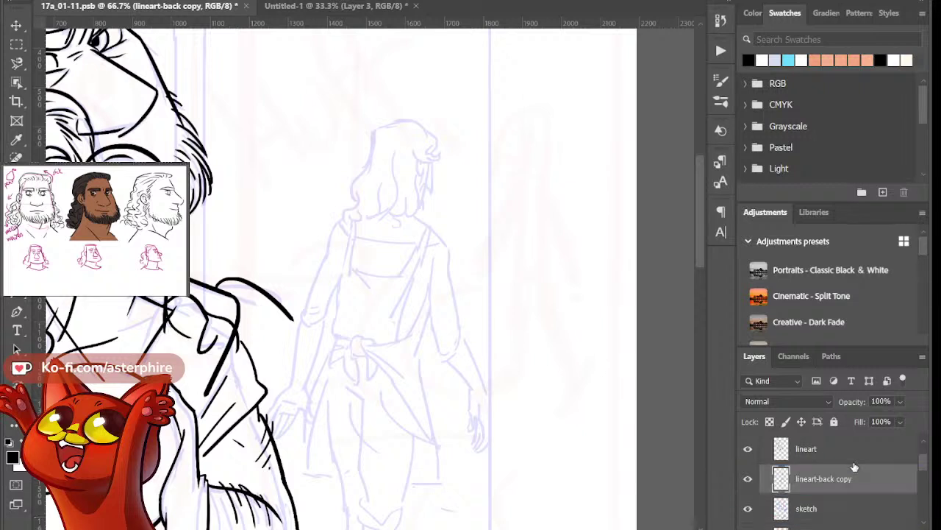
# Collapse and hide the panel-08-09 group, and return to the lineart-back copy layer with the whole panel in view
pyautogui.moveTo(924, 469); pyautogui.dragTo(926, 504)
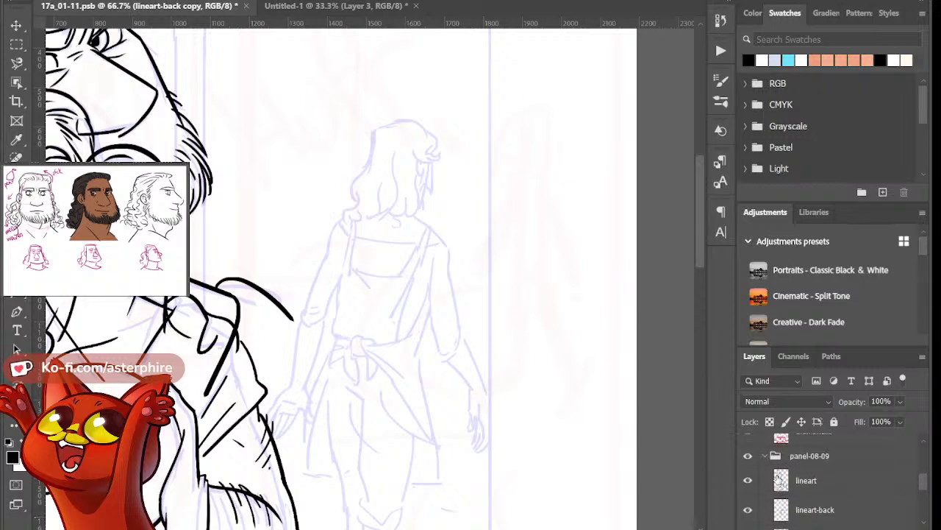
pyautogui.click(765, 456)
pyautogui.click(750, 459)
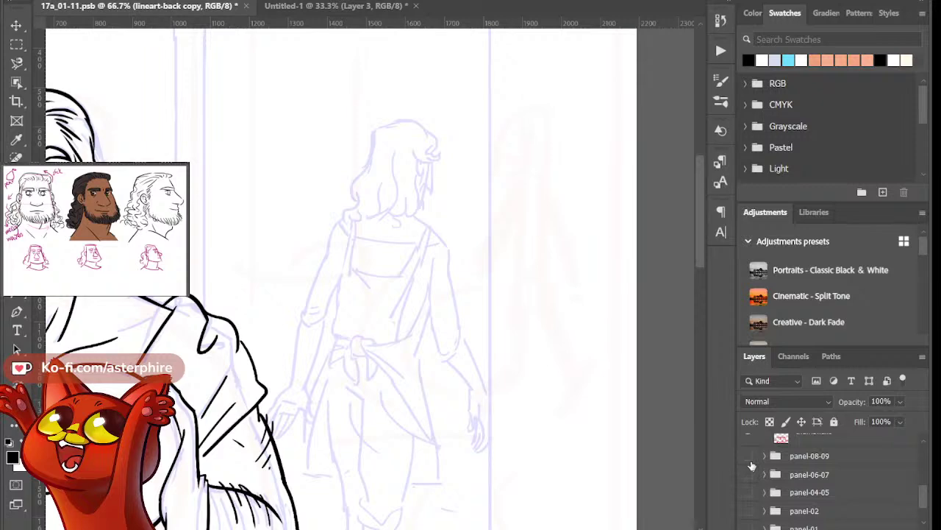
pyautogui.scroll(5, 890, 474)
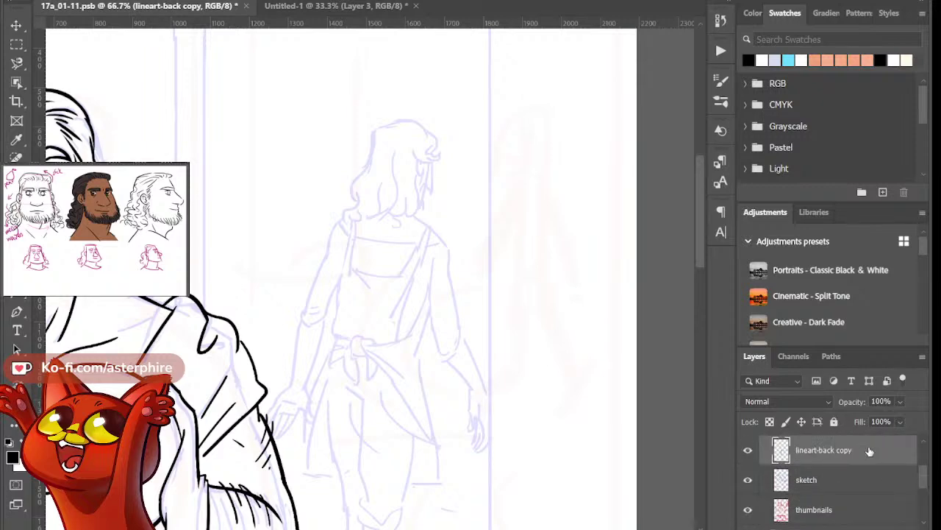
pyautogui.hotkey('ctrl', '-')
pyautogui.hotkey('ctrl', '-')
pyautogui.hotkey('ctrl', '-')
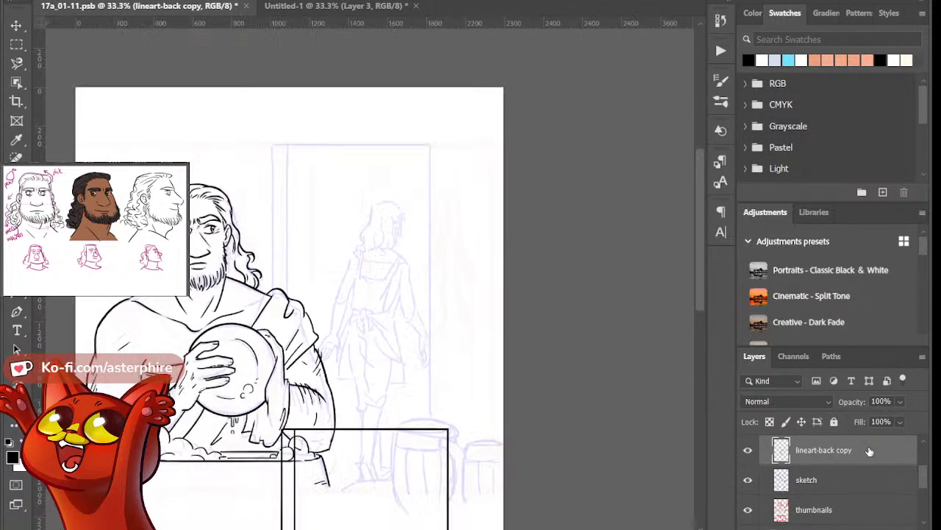
# Move the copied doorway frame lineart up so its top edge sits on the sketched doorway of panel 10-11
pyautogui.click(14, 28)
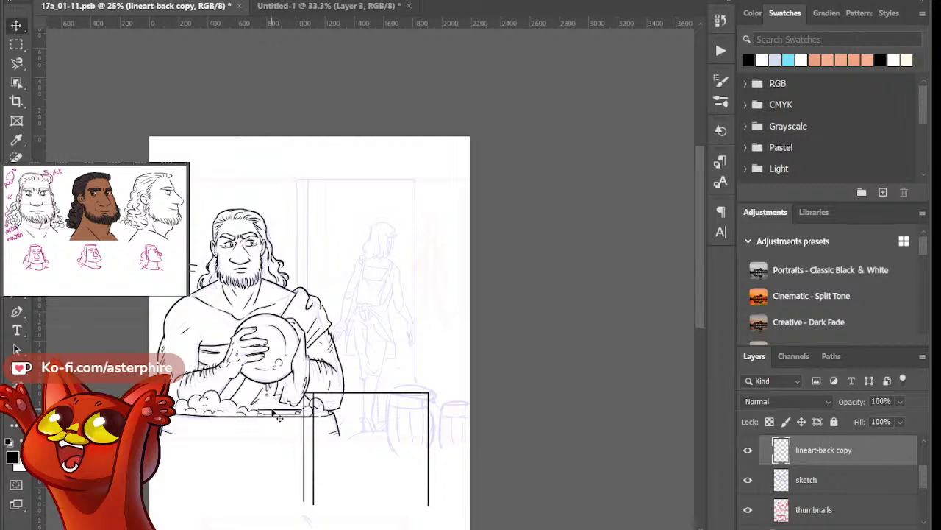
pyautogui.moveTo(318, 351); pyautogui.dragTo(328, 340)
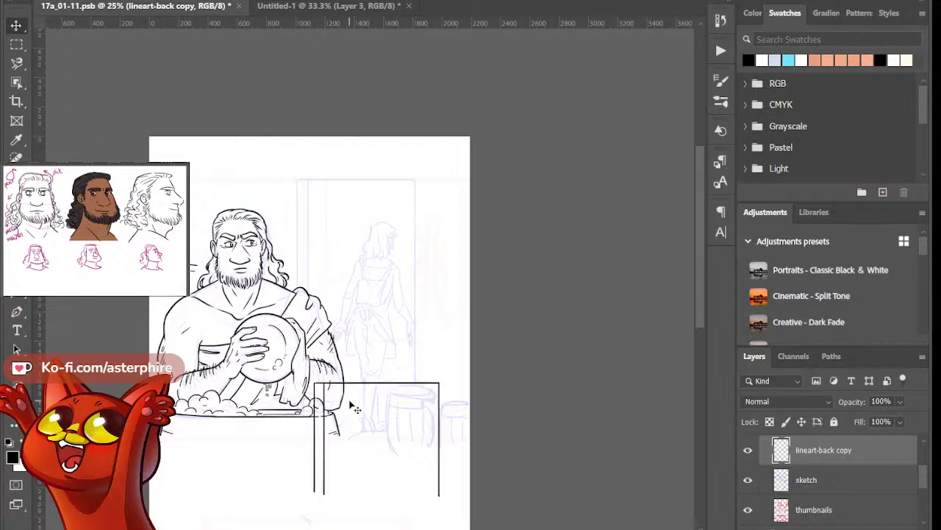
pyautogui.hotkey('ctrl', 'z')
pyautogui.moveTo(316, 431); pyautogui.dragTo(309, 225)
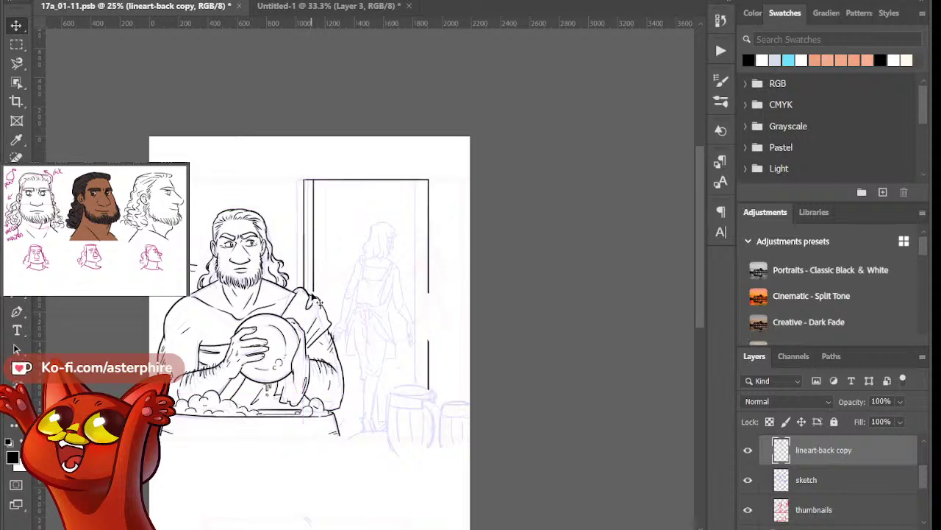
# Nudge the doorway frame lineart left and slightly up to match the sketched doorway's left and top edges
pyautogui.hotkey('ctrl', '+')
pyautogui.hotkey('ctrl', '+')
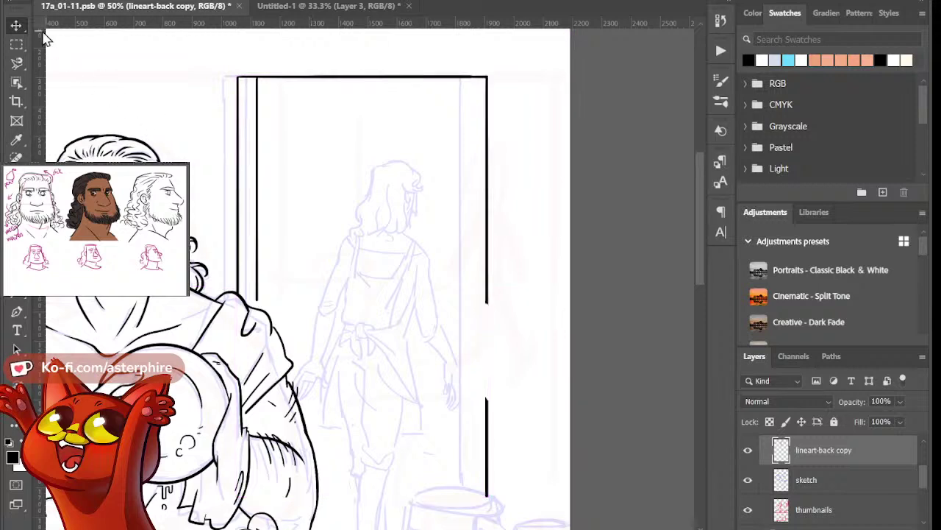
pyautogui.press('Left')
pyautogui.press('Left')
pyautogui.press('Left')
pyautogui.press('Left')
pyautogui.press('Left')
pyautogui.press('Left')
pyautogui.press('Left')
pyautogui.press('Left')
pyautogui.press('Left')
pyautogui.press('Left')
pyautogui.press('Left')
pyautogui.press('Left')
pyautogui.press('Left')
pyautogui.press('Left')
pyautogui.press('Left')
pyautogui.press('Left')
pyautogui.press('Left')
pyautogui.press('Left')
pyautogui.press('Left')
pyautogui.press('Left')
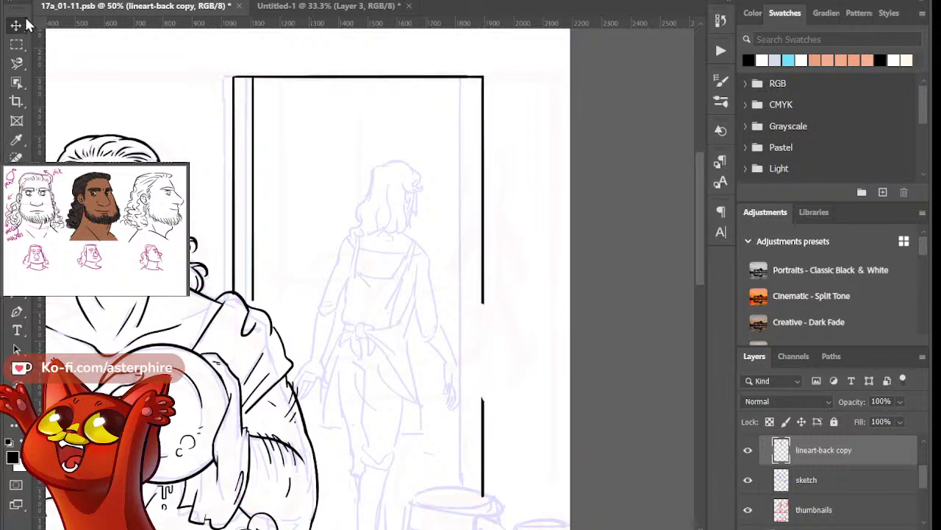
pyautogui.press('Left')
pyautogui.press('Left')
pyautogui.press('Left')
pyautogui.press('Left')
pyautogui.press('Left')
pyautogui.press('Left')
pyautogui.press('Left')
pyautogui.press('Left')
pyautogui.press('Left')
pyautogui.press('Left')
pyautogui.press('Left')
pyautogui.press('Left')
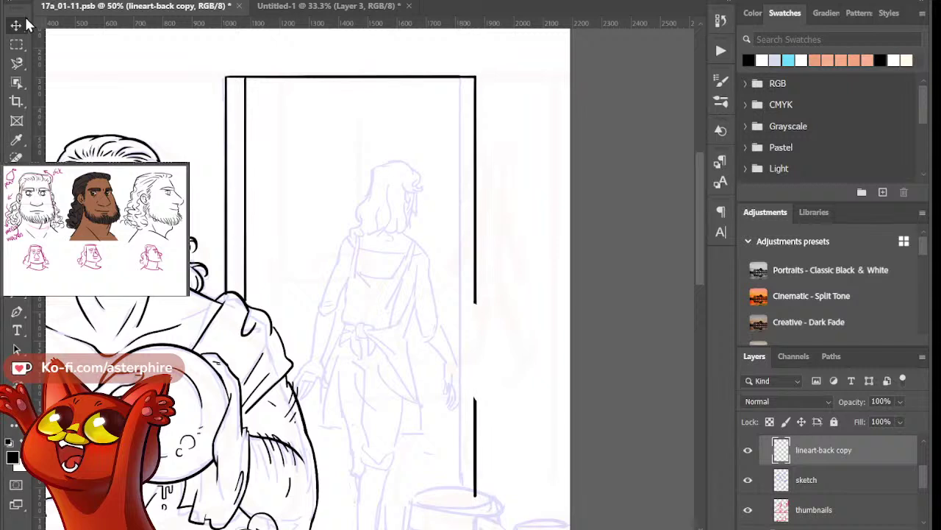
pyautogui.press('Up')
pyautogui.press('Up')
pyautogui.press('Left')
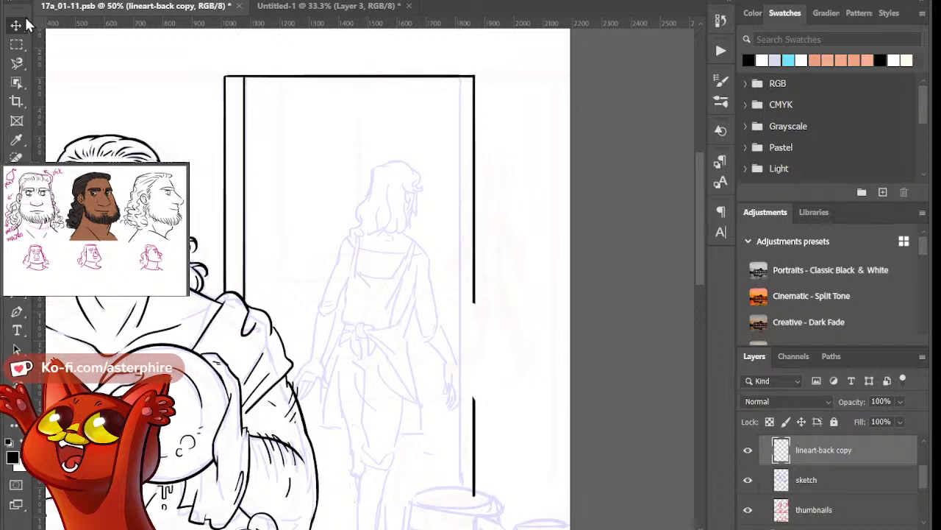
pyautogui.press('Down')
pyautogui.press('Up')
# Erase the detached lower piece of the doorway's right edge and redraw it as one continuous line down to the barrel
pyautogui.press('e')
pyautogui.moveTo(475, 390); pyautogui.dragTo(469, 466)
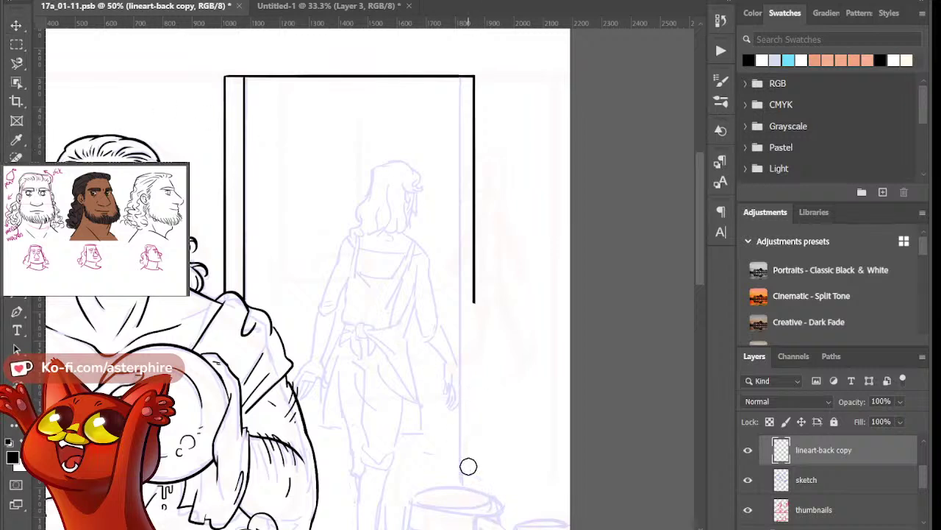
pyautogui.press('b')
pyautogui.moveTo(474, 298); pyautogui.dragTo(474, 478)
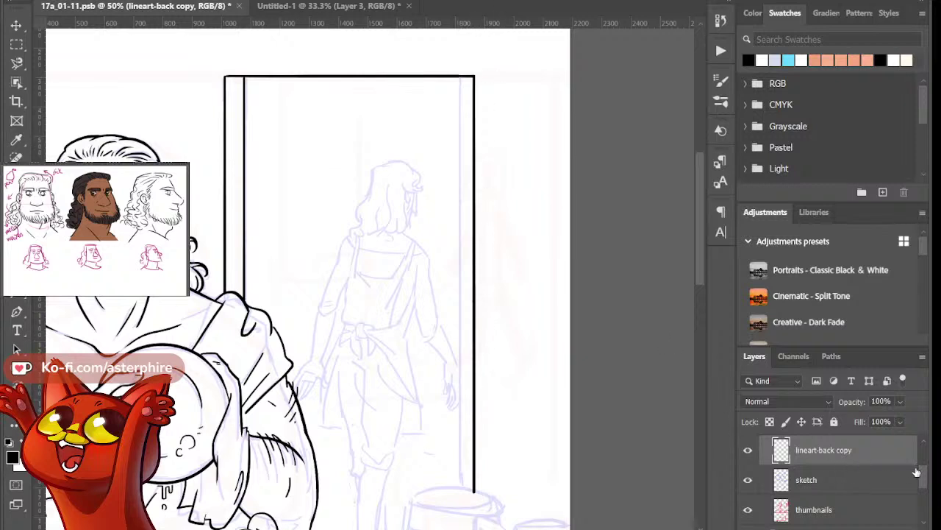
# Rename the lineart-back copy layer in the panel-10-11 group to lineart-back
pyautogui.scroll(2, 920, 472)
pyautogui.doubleClick(840, 493)
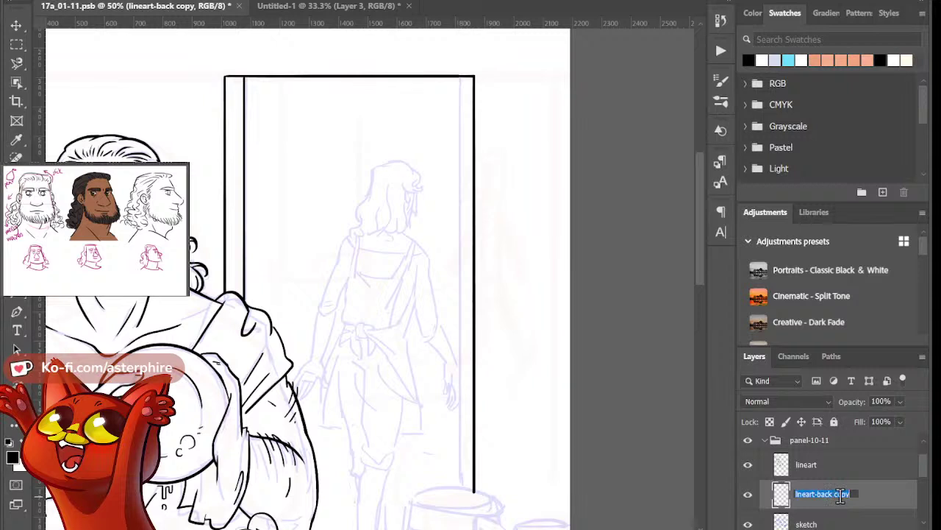
pyautogui.doubleClick(853, 493)
pyautogui.press('BackSpace')
pyautogui.press('BackSpace')
pyautogui.press('Return')
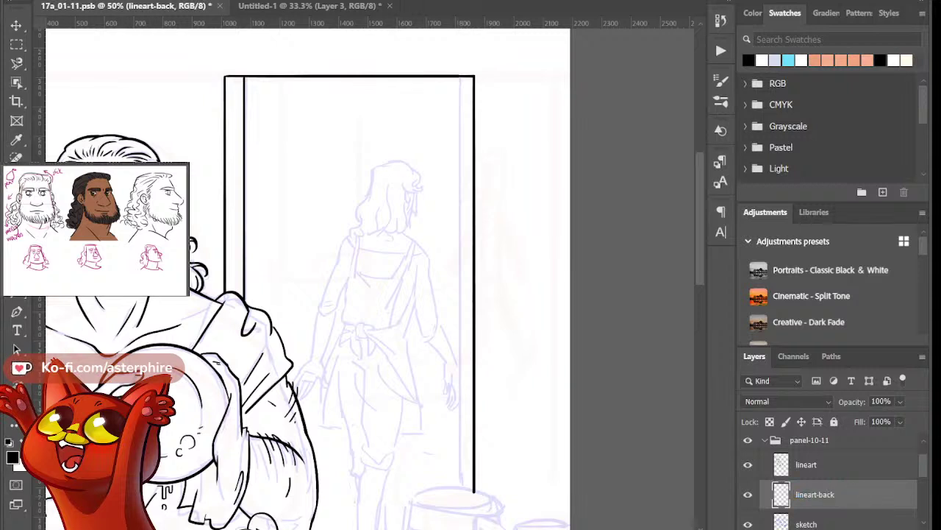
# Ink the rear part of the background figure's crown, rising from the back corner of the hair to the top of the head
pyautogui.moveTo(421, 208); pyautogui.dragTo(449, 206)
pyautogui.click(422, 181)
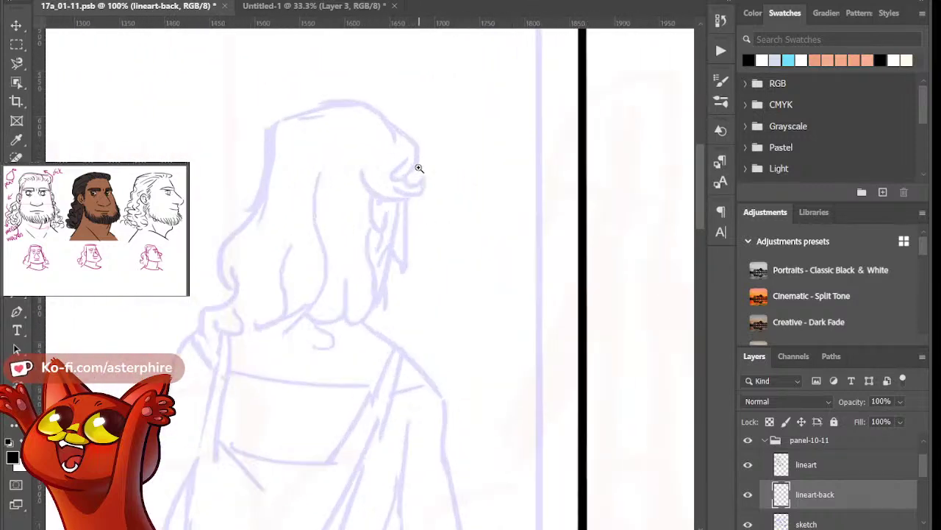
pyautogui.click(422, 181)
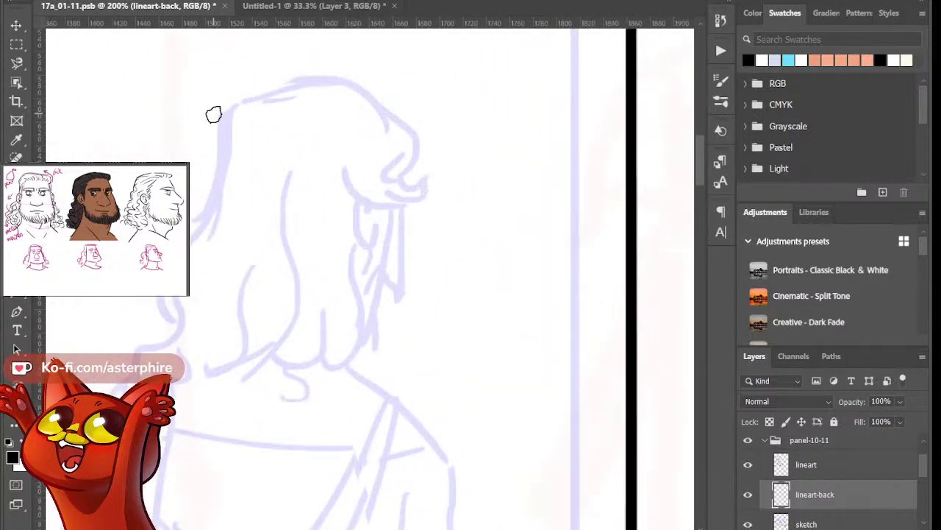
pyautogui.moveTo(214, 113); pyautogui.dragTo(354, 90)
pyautogui.hotkey('ctrl', 'z')
pyautogui.moveTo(385, 124); pyautogui.dragTo(204, 123)
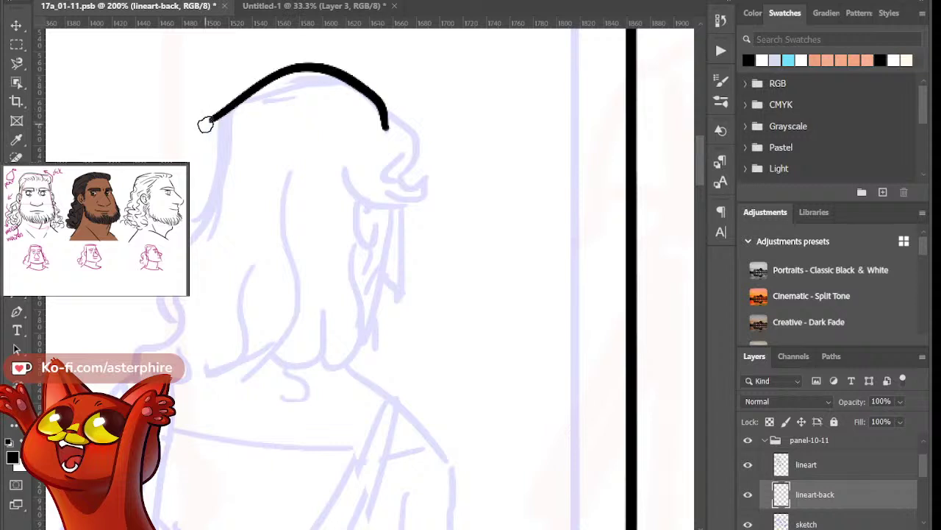
pyautogui.hotkey('ctrl', 'z')
pyautogui.click(223, 108)
pyautogui.moveTo(257, 100)
pyautogui.mouseDown()
pyautogui.moveTo(307, 53)
pyautogui.moveTo(360, 60)
pyautogui.mouseUp()
pyautogui.press('e')
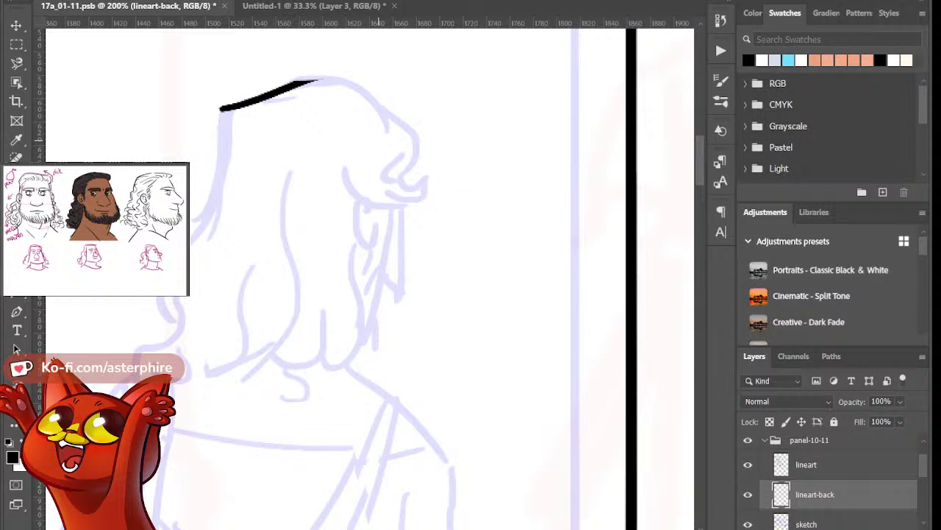
# Ink the rounded front of the background figure's crown, curving from the top of the head down toward the forelock
pyautogui.moveTo(316, 80)
pyautogui.mouseDown()
pyautogui.moveTo(389, 100)
pyautogui.moveTo(390, 123)
pyautogui.mouseUp()
pyautogui.press('e')
pyautogui.hotkey('ctrl', 'z')
pyautogui.hotkey('ctrl', 'z')
pyautogui.moveTo(357, 88)
pyautogui.mouseDown()
pyautogui.moveTo(386, 131)
pyautogui.moveTo(375, 131)
pyautogui.mouseUp()
pyautogui.press('e')
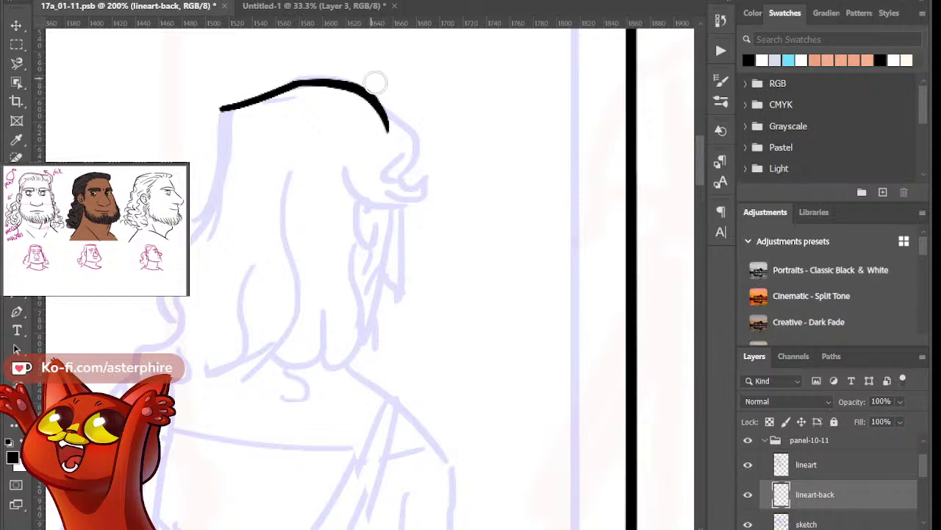
pyautogui.moveTo(377, 105)
pyautogui.mouseDown()
pyautogui.moveTo(419, 156)
pyautogui.moveTo(424, 183)
pyautogui.moveTo(403, 173)
pyautogui.moveTo(410, 187)
pyautogui.moveTo(434, 176)
pyautogui.moveTo(428, 184)
pyautogui.moveTo(387, 199)
pyautogui.moveTo(389, 209)
pyautogui.moveTo(346, 173)
pyautogui.moveTo(344, 140)
pyautogui.moveTo(375, 159)
pyautogui.moveTo(361, 125)
pyautogui.mouseUp()
pyautogui.hotkey('ctrl', 'z')
pyautogui.hotkey('ctrl', 'z')
pyautogui.hotkey('ctrl', 'z')
pyautogui.hotkey('ctrl', 'z')
# Ink the background figure's curled forelock with its inner strand lines, plus the small hooked ear line beneath it
pyautogui.press('b')
pyautogui.moveTo(382, 172); pyautogui.dragTo(377, 149)
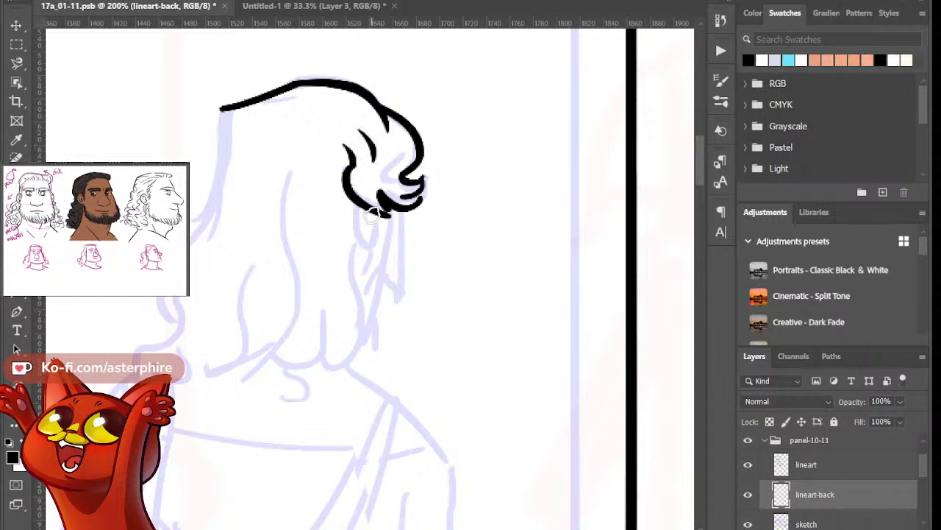
pyautogui.moveTo(361, 211); pyautogui.dragTo(366, 253)
pyautogui.moveTo(373, 210); pyautogui.dragTo(370, 253)
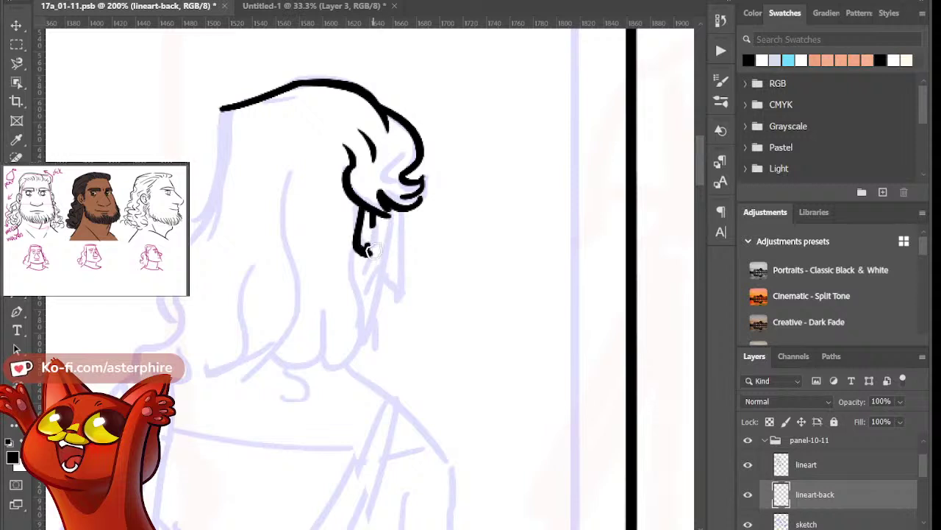
pyautogui.hotkey('ctrl', 'z')
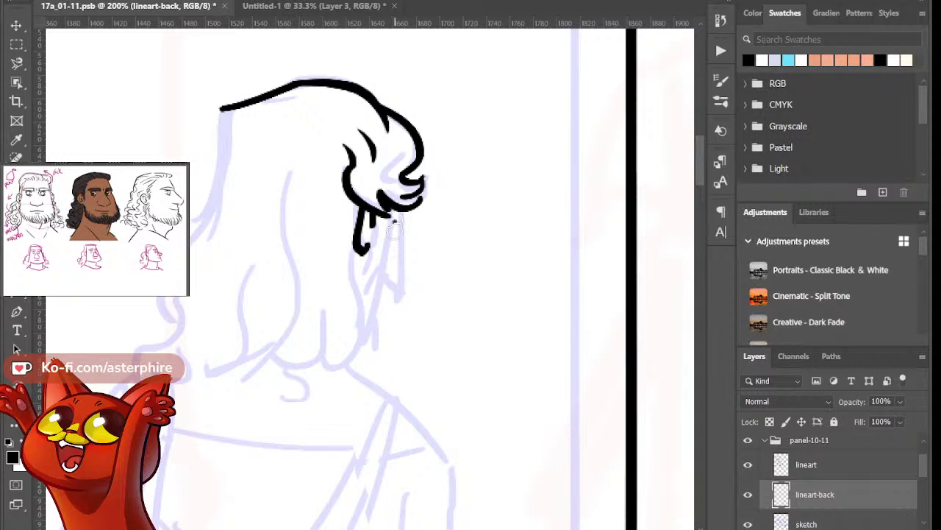
# Ink a long line slanting down from beneath the forelock, with short hatch strokes between it and the ear
pyautogui.moveTo(396, 223); pyautogui.dragTo(362, 318)
pyautogui.hotkey('ctrl', 'z')
pyautogui.moveTo(395, 221); pyautogui.dragTo(365, 347)
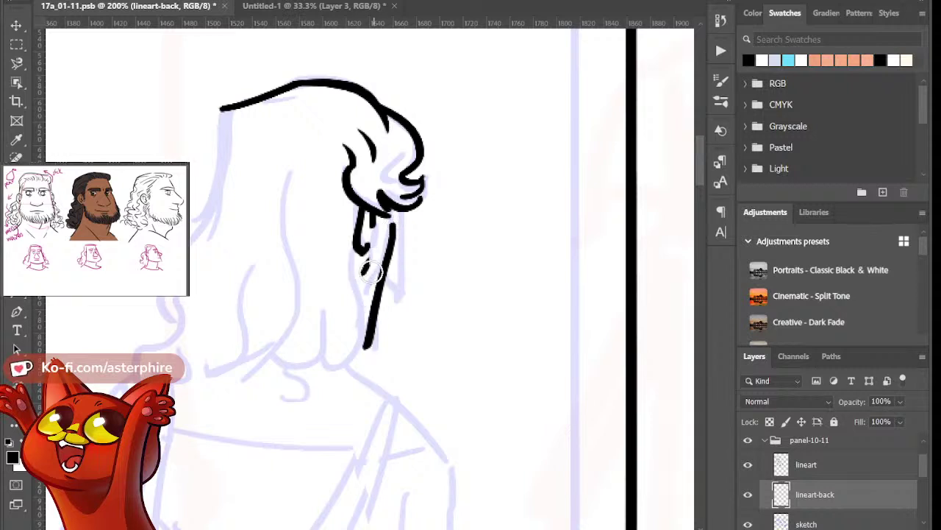
pyautogui.moveTo(369, 287); pyautogui.dragTo(362, 300)
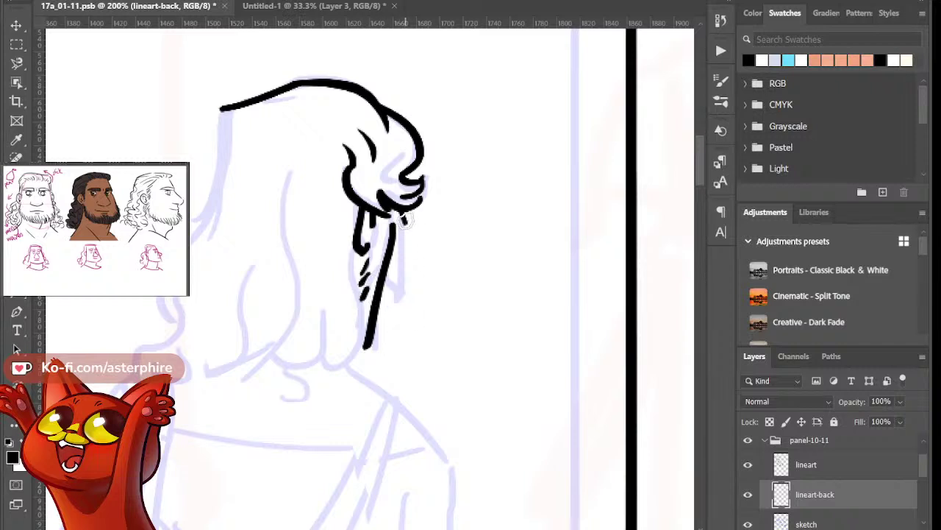
# Ink a vertical line down from the forelock's front and close it to the long slanted line with a pointed tip
pyautogui.moveTo(402, 214); pyautogui.dragTo(400, 312)
pyautogui.hotkey('ctrl', 'z')
pyautogui.moveTo(400, 213); pyautogui.dragTo(402, 302)
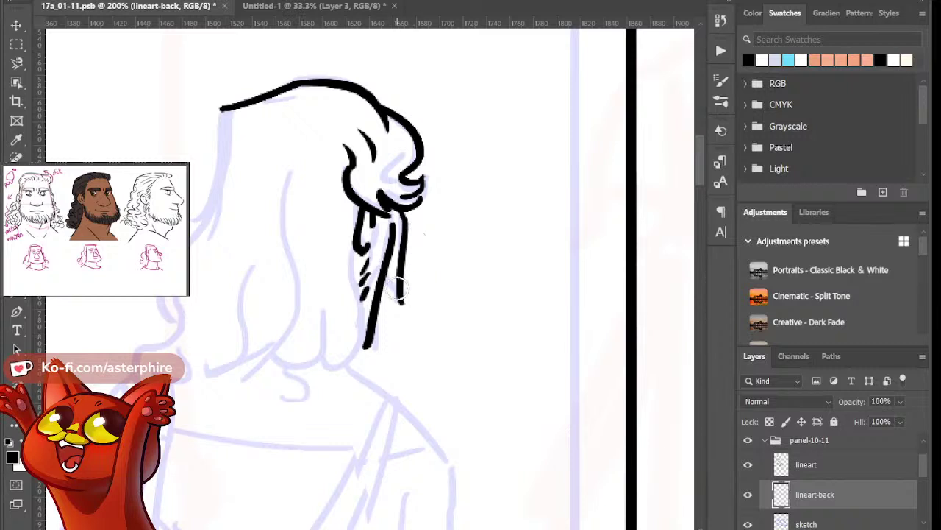
pyautogui.hotkey('ctrl', 'z')
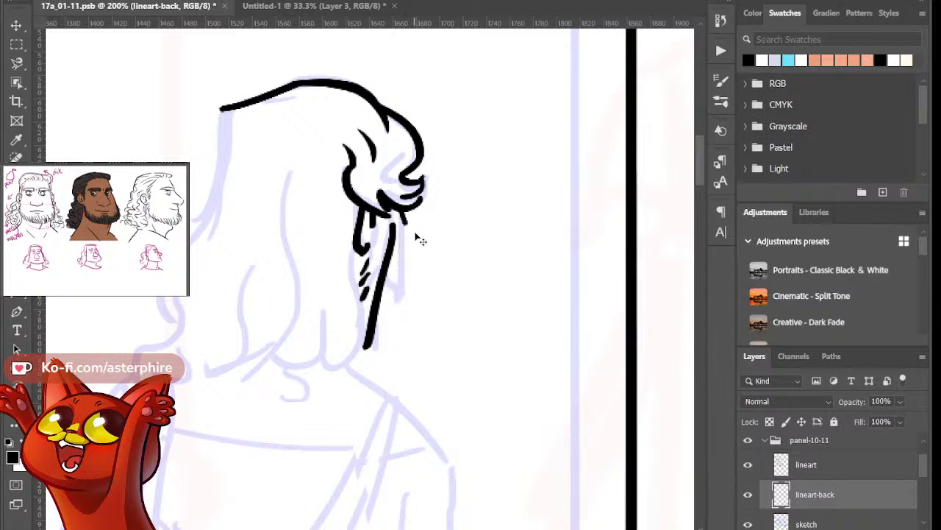
pyautogui.moveTo(403, 215); pyautogui.dragTo(404, 307)
pyautogui.moveTo(384, 275); pyautogui.dragTo(405, 297)
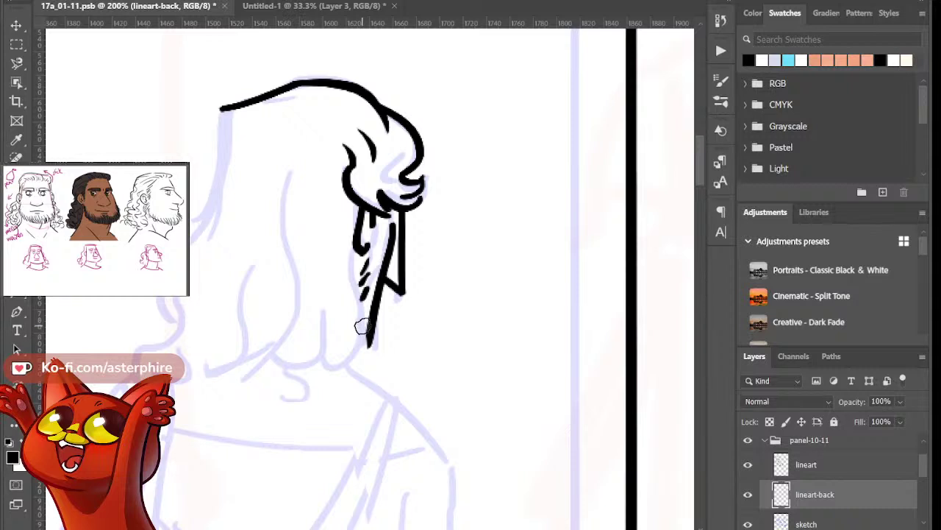
# Refine the lower end of the long slanted line and add a short parallel stroke beside it
pyautogui.moveTo(366, 337)
pyautogui.mouseDown()
pyautogui.moveTo(355, 353)
pyautogui.moveTo(361, 316)
pyautogui.moveTo(372, 351)
pyautogui.moveTo(361, 350)
pyautogui.mouseUp()
pyautogui.press('e')
pyautogui.hotkey('ctrl', 'z')
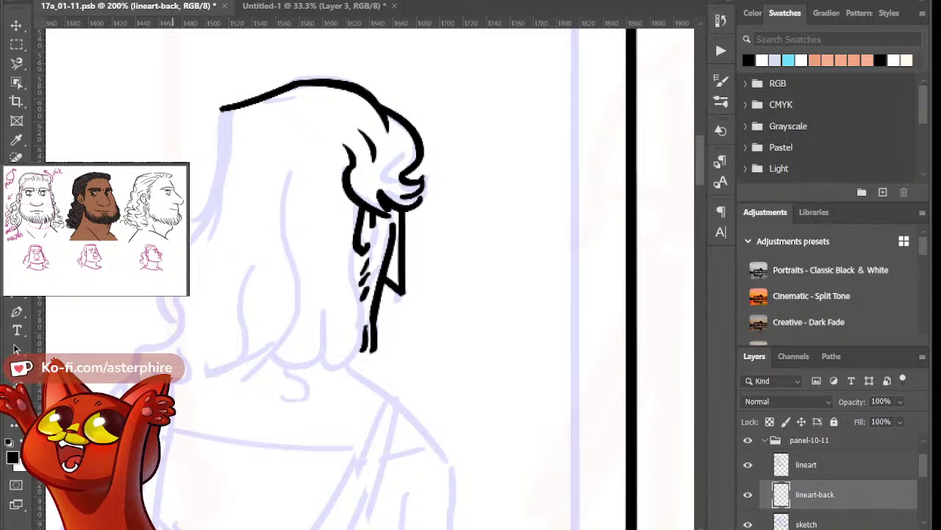
# Ink the back contour of the background figure's hair from the crown corner down to the flipped curls at the shoulder
pyautogui.moveTo(221, 109); pyautogui.dragTo(201, 252)
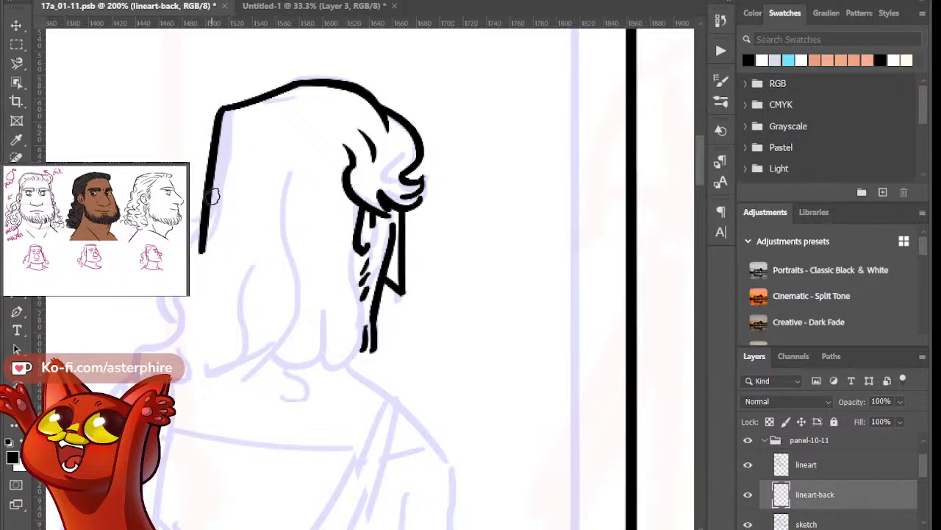
pyautogui.hotkey('ctrl', 'z')
pyautogui.moveTo(222, 108); pyautogui.dragTo(192, 263)
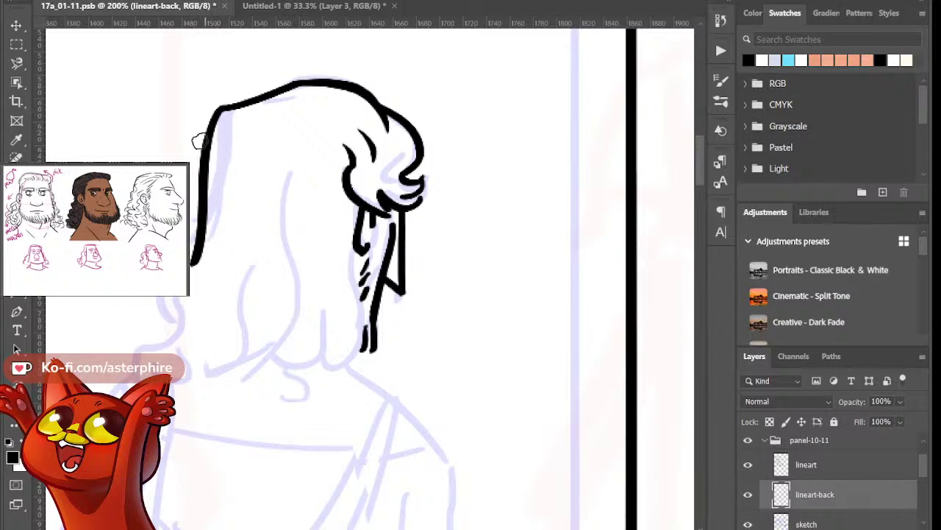
pyautogui.hotkey('ctrl', 'z')
pyautogui.moveTo(225, 105); pyautogui.dragTo(190, 258)
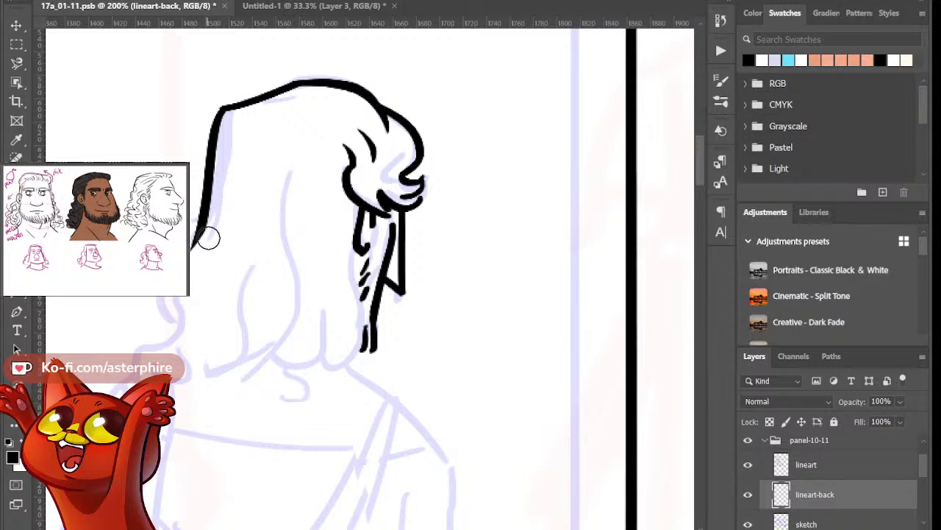
pyautogui.moveTo(192, 239)
pyautogui.mouseDown()
pyautogui.moveTo(180, 300)
pyautogui.moveTo(127, 355)
pyautogui.mouseUp()
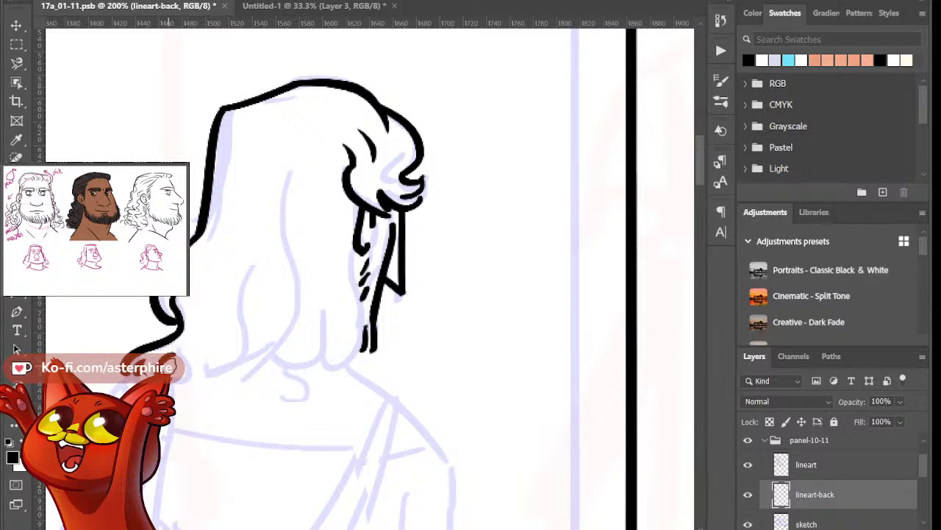
# Ink the wavy inner lock lines through the back of the hair, with a small curved strand at the central lock's tip
pyautogui.moveTo(258, 268)
pyautogui.mouseDown()
pyautogui.moveTo(215, 371)
pyautogui.moveTo(190, 375)
pyautogui.mouseUp()
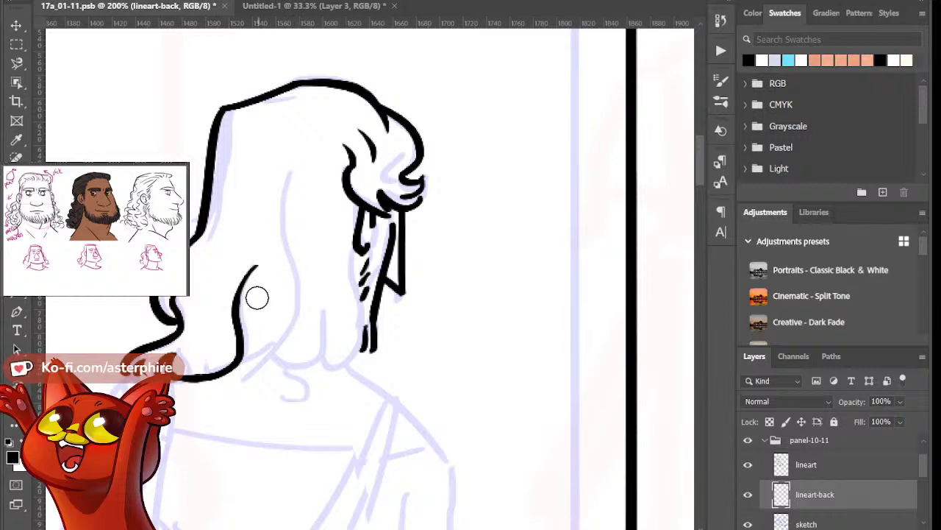
pyautogui.moveTo(295, 172); pyautogui.dragTo(275, 344)
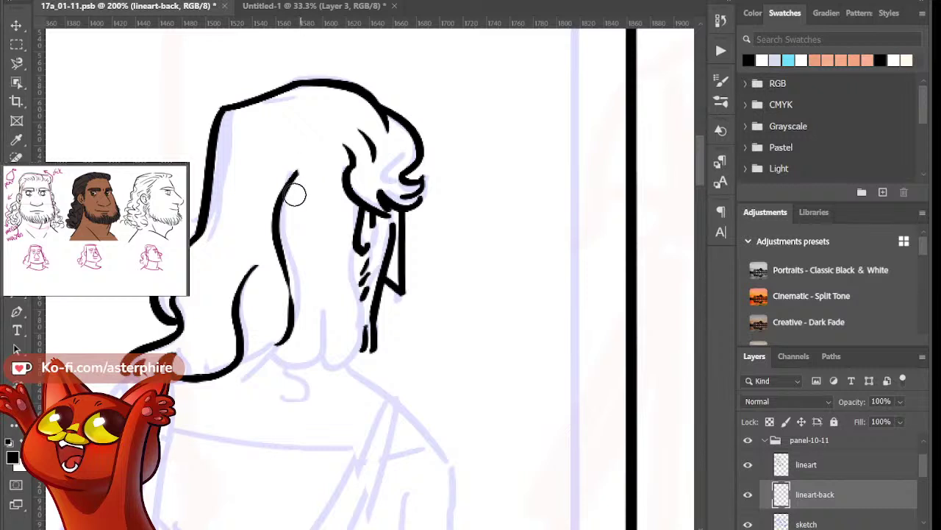
pyautogui.moveTo(284, 306); pyautogui.dragTo(249, 344)
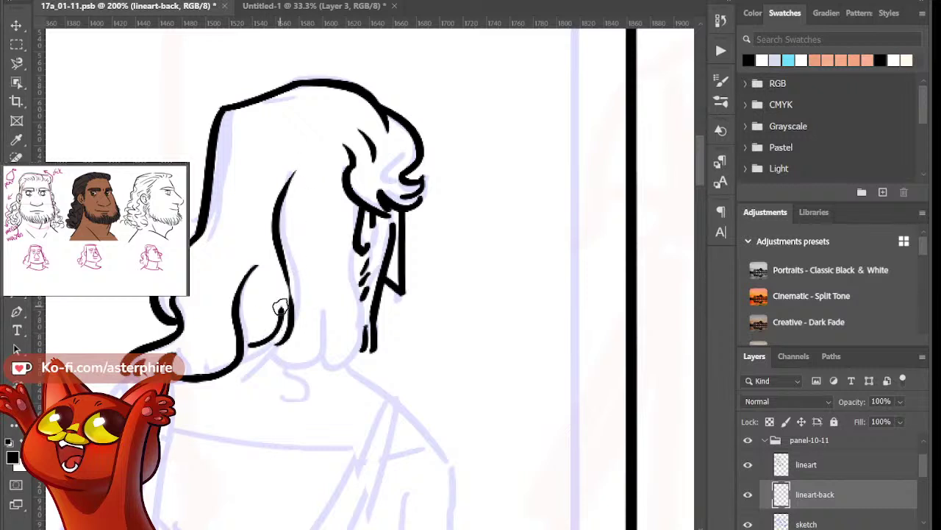
pyautogui.moveTo(278, 301)
pyautogui.mouseDown()
pyautogui.moveTo(262, 325)
pyautogui.moveTo(273, 306)
pyautogui.mouseUp()
pyautogui.press('b')
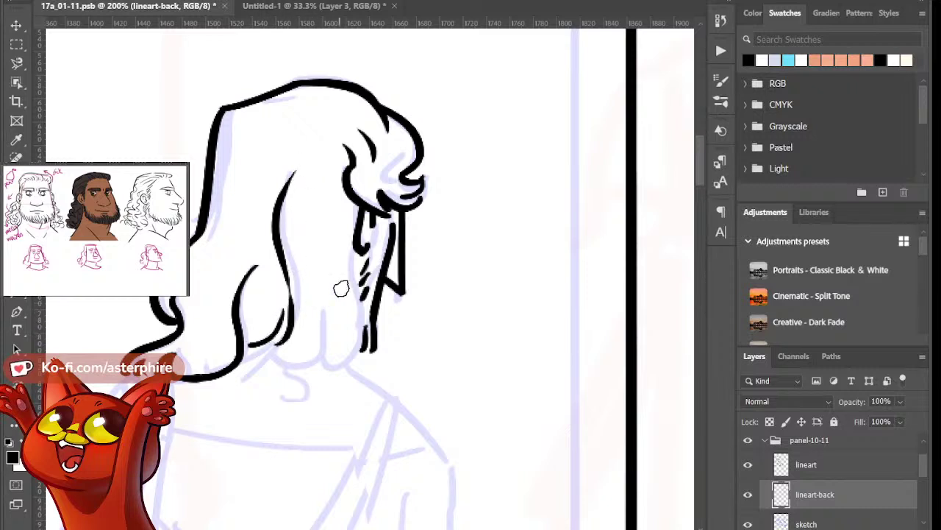
# Ink the curved front edge of the hair down to the neck, with short hatching strokes above it beside the ear
pyautogui.moveTo(351, 237); pyautogui.dragTo(317, 373)
pyautogui.hotkey('ctrl', 'z')
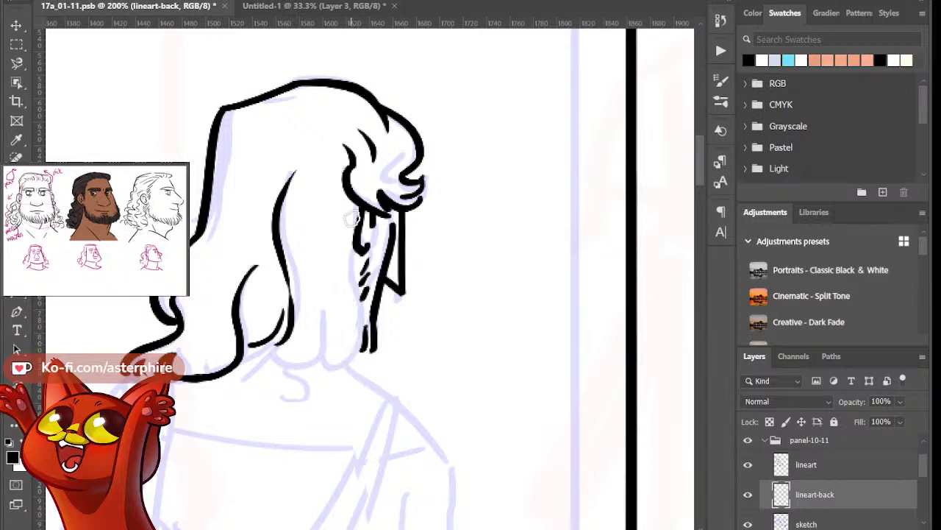
pyautogui.moveTo(350, 226); pyautogui.dragTo(337, 242)
pyautogui.hotkey('ctrl', 'z')
pyautogui.moveTo(349, 236)
pyautogui.mouseDown()
pyautogui.moveTo(352, 331)
pyautogui.moveTo(317, 372)
pyautogui.mouseUp()
pyautogui.hotkey('ctrl', 'z')
pyautogui.moveTo(347, 250)
pyautogui.mouseDown()
pyautogui.moveTo(340, 374)
pyautogui.moveTo(376, 390)
pyautogui.moveTo(375, 381)
pyautogui.mouseUp()
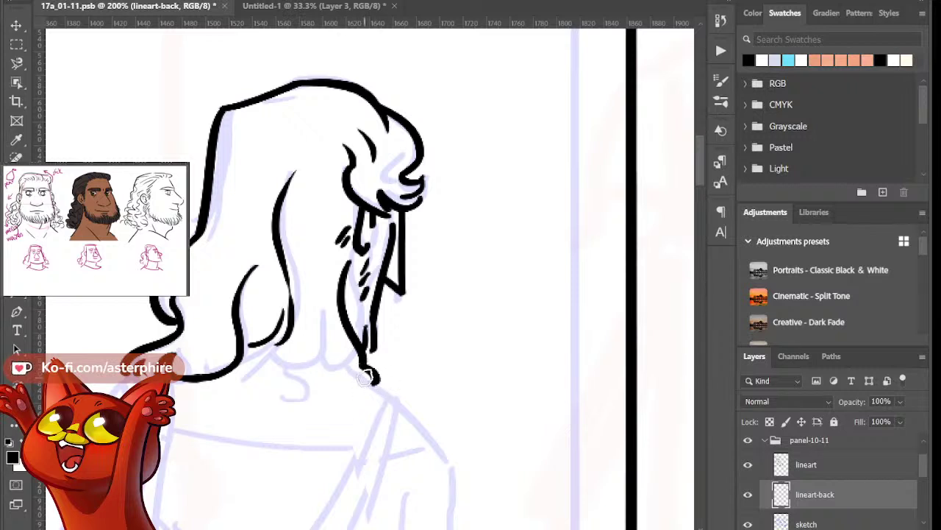
# Ink the scalloped lower ends of the hair across the nape, from the central lock to the front lock's tip
pyautogui.moveTo(237, 358); pyautogui.dragTo(303, 354)
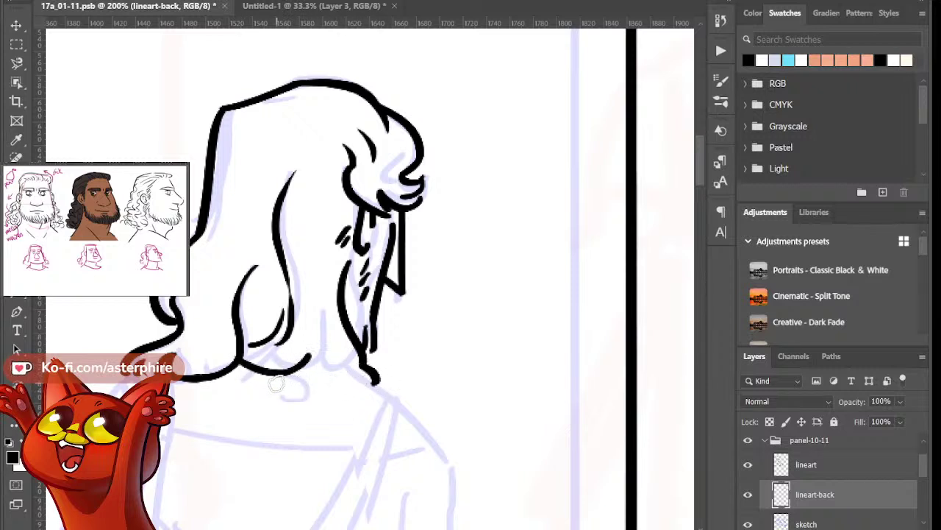
pyautogui.moveTo(262, 379)
pyautogui.mouseDown()
pyautogui.moveTo(331, 358)
pyautogui.moveTo(374, 379)
pyautogui.mouseUp()
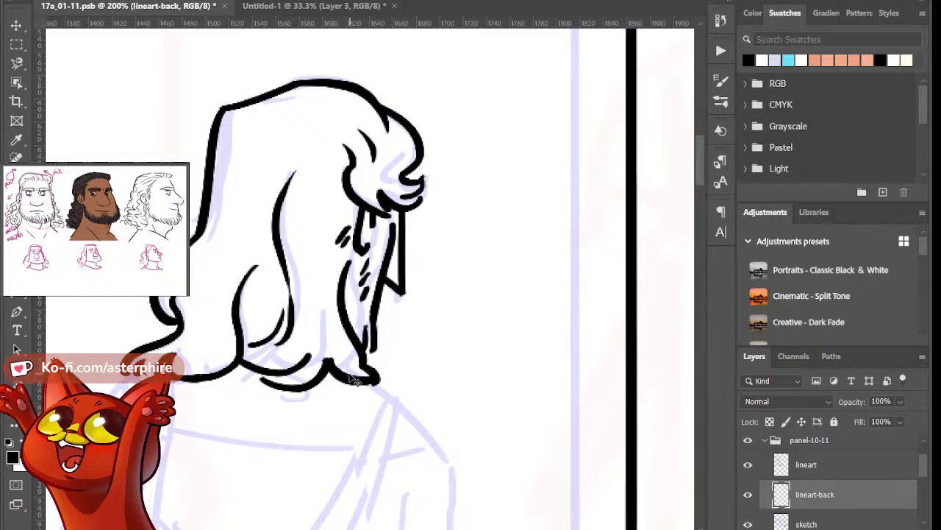
pyautogui.hotkey('ctrl', 'z')
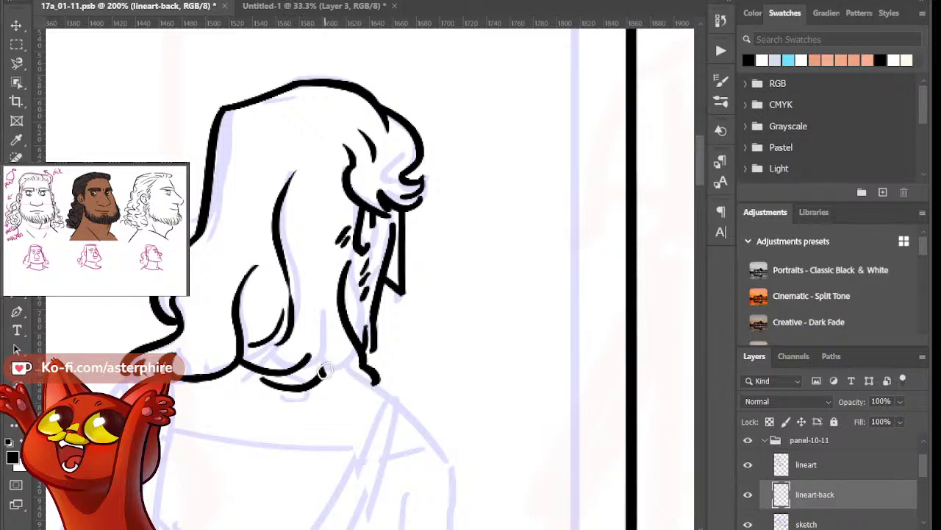
pyautogui.moveTo(324, 368); pyautogui.dragTo(373, 381)
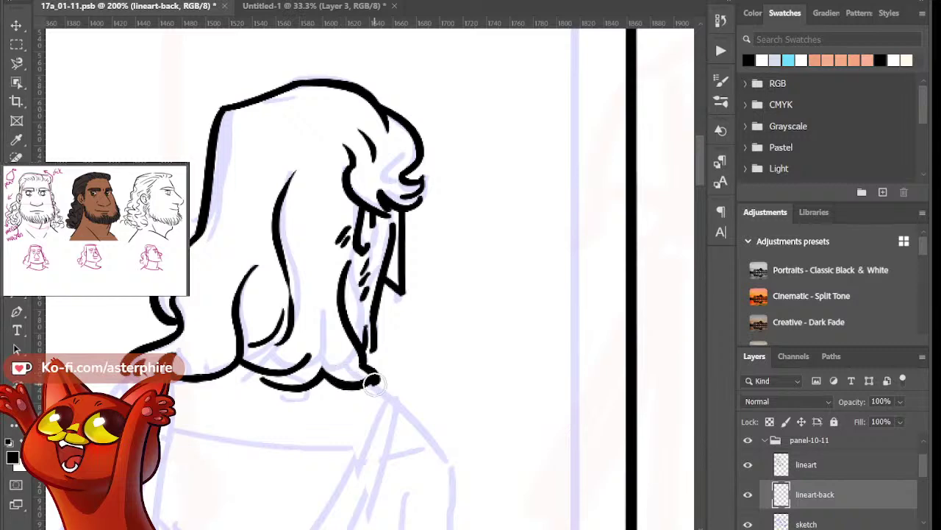
# Add a small beard stroke at the jaw and ink the slope of the right shoulder down from the hair's tip
pyautogui.moveTo(373, 383); pyautogui.dragTo(403, 415)
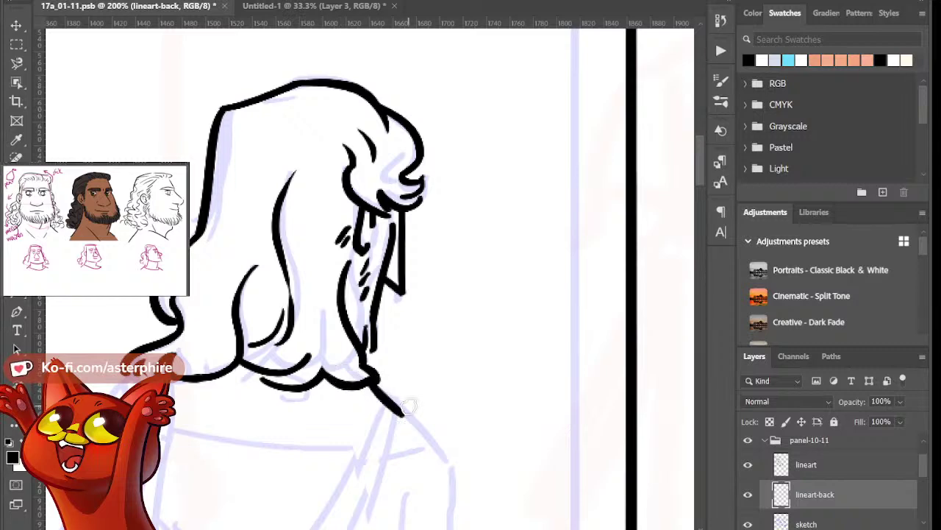
pyautogui.hotkey('ctrl', 'z')
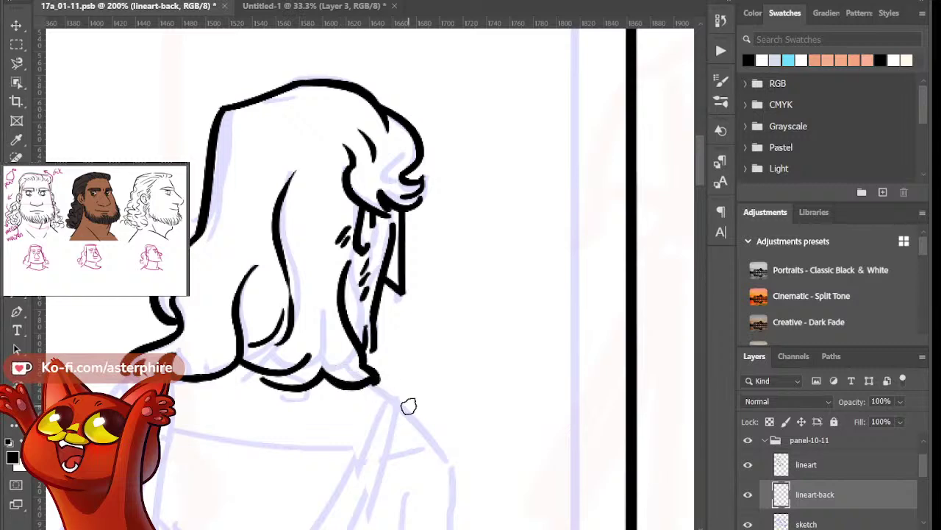
pyautogui.hotkey('ctrl', '-')
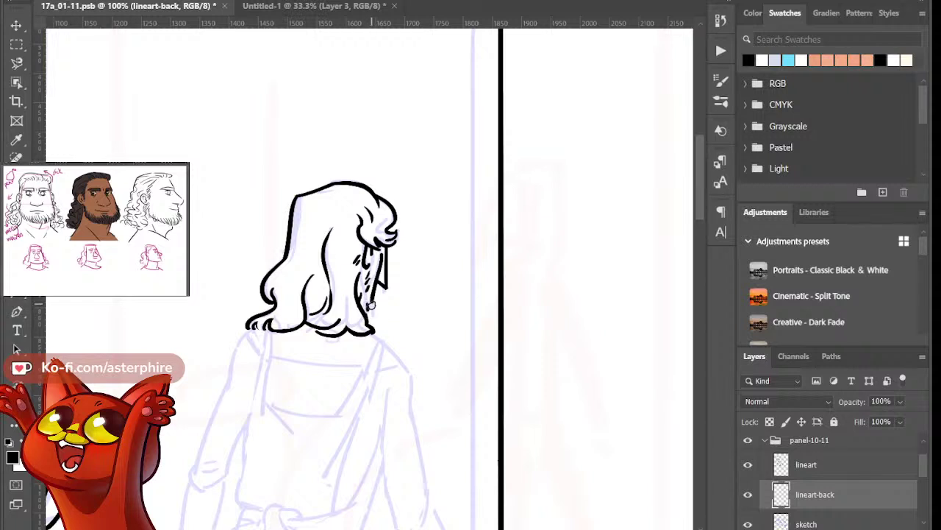
pyautogui.moveTo(372, 304); pyautogui.dragTo(370, 311)
pyautogui.moveTo(368, 332); pyautogui.dragTo(401, 359)
# Ink the outer contour of the left arm from the shoulder under the hair down to the elbow
pyautogui.moveTo(238, 353); pyautogui.dragTo(225, 397)
pyautogui.hotkey('ctrl', 'z')
pyautogui.moveTo(239, 345); pyautogui.dragTo(230, 397)
pyautogui.hotkey('ctrl', 'z')
pyautogui.moveTo(701, 213)
pyautogui.mouseDown()
pyautogui.moveTo(702, 234)
pyautogui.moveTo(702, 225)
pyautogui.mouseUp()
pyautogui.moveTo(226, 208); pyautogui.dragTo(195, 306)
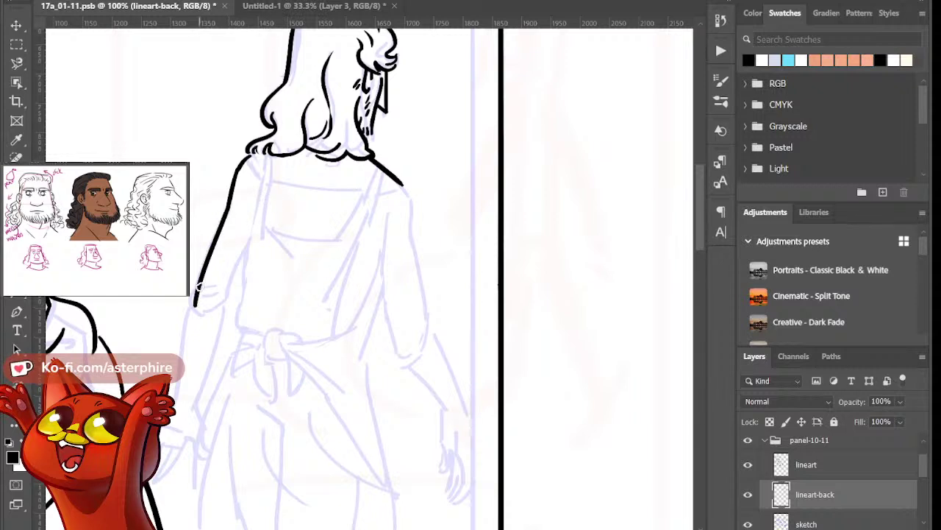
pyautogui.hotkey('ctrl', 'z')
# Ink the left sleeve's rolled cuff at the elbow, the inner arm line and the diagonal sleeve fold
pyautogui.moveTo(192, 294); pyautogui.dragTo(220, 312)
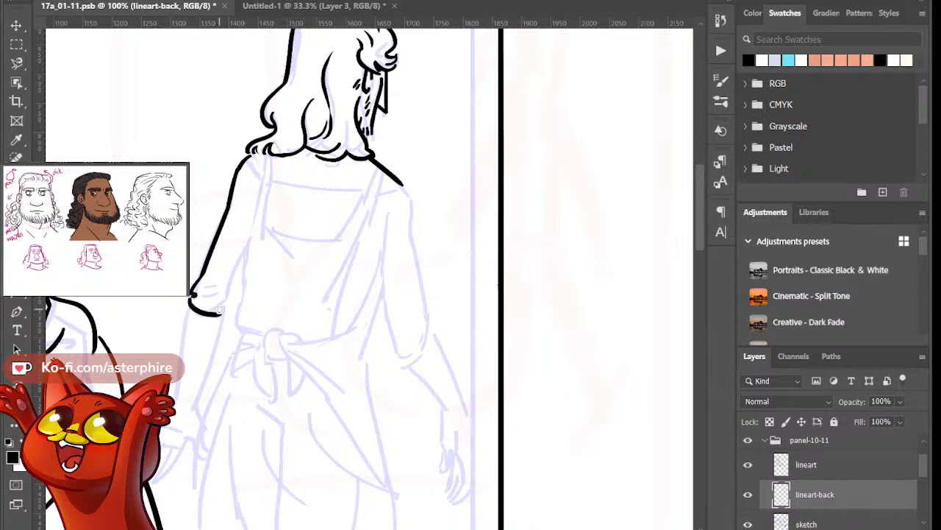
pyautogui.moveTo(247, 262); pyautogui.dragTo(224, 300)
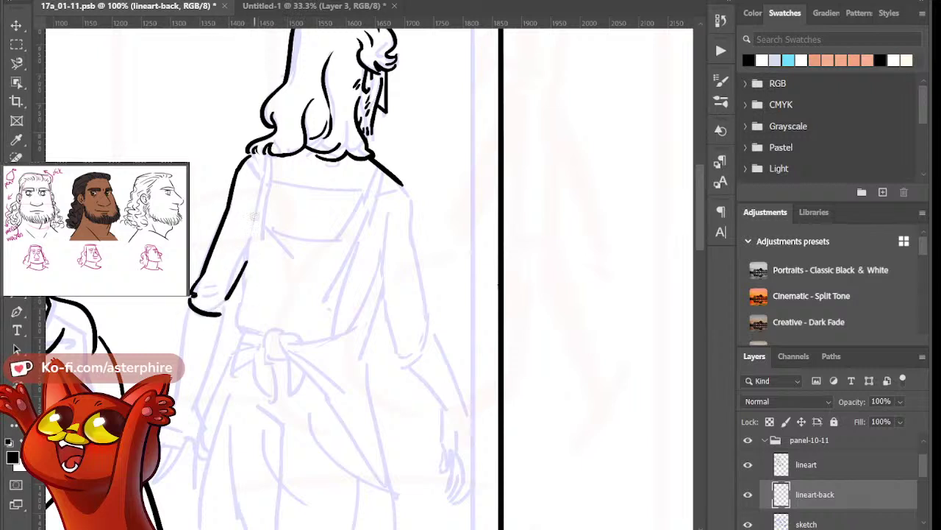
pyautogui.hotkey('ctrl', 'z')
pyautogui.moveTo(200, 282); pyautogui.dragTo(246, 240)
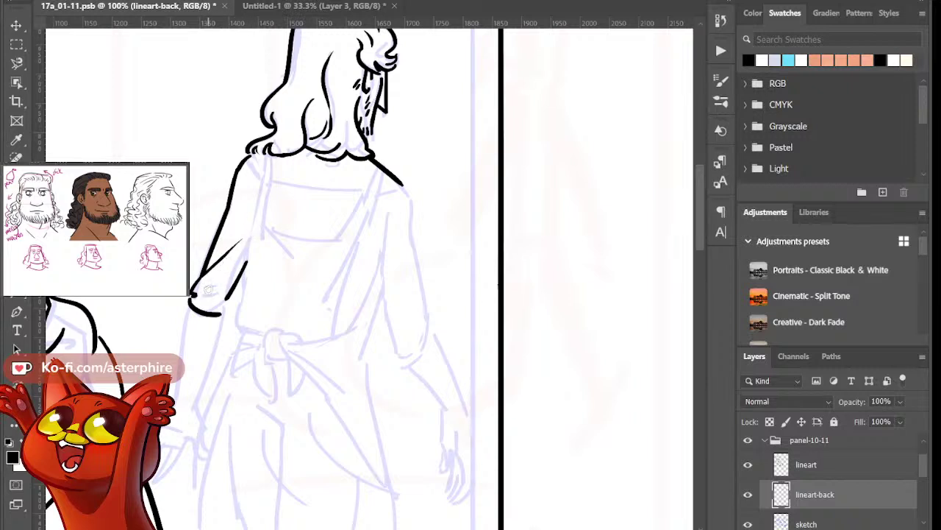
pyautogui.moveTo(202, 287)
pyautogui.mouseDown()
pyautogui.moveTo(224, 299)
pyautogui.moveTo(219, 312)
pyautogui.mouseUp()
# Ink the left side of the torso as one long line from under the hair down to the waist
pyautogui.moveTo(252, 152)
pyautogui.mouseDown()
pyautogui.moveTo(262, 177)
pyautogui.moveTo(259, 278)
pyautogui.mouseUp()
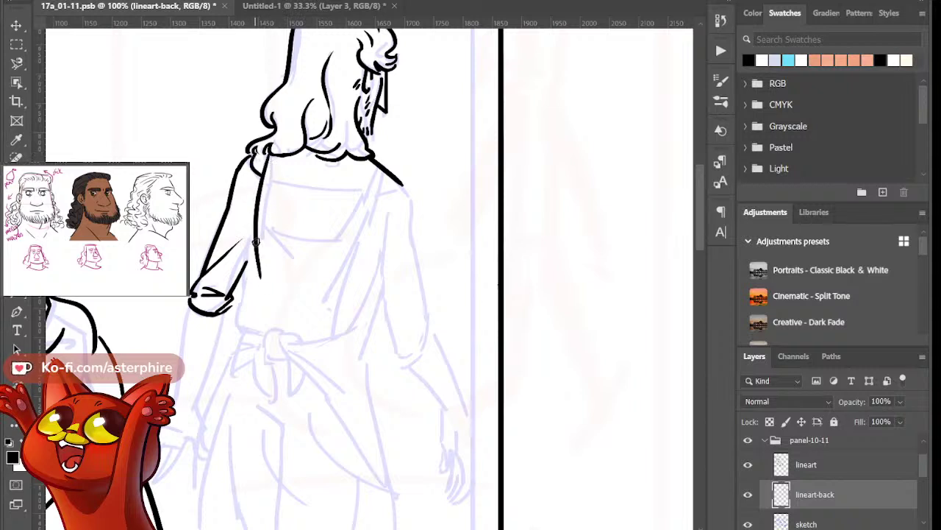
pyautogui.press('e')
pyautogui.moveTo(262, 208); pyautogui.dragTo(260, 284)
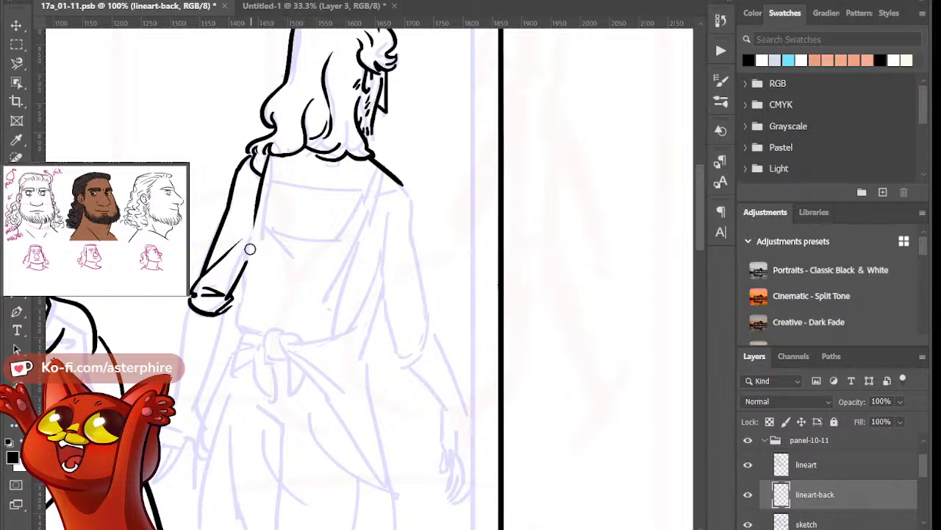
pyautogui.moveTo(258, 193); pyautogui.dragTo(245, 320)
pyautogui.hotkey('ctrl', 'z')
pyautogui.moveTo(259, 202); pyautogui.dragTo(243, 332)
pyautogui.hotkey('ctrl', 'z')
pyautogui.moveTo(259, 189)
pyautogui.mouseDown()
pyautogui.moveTo(252, 277)
pyautogui.moveTo(261, 230)
pyautogui.moveTo(232, 338)
pyautogui.mouseUp()
pyautogui.hotkey('ctrl', 'z')
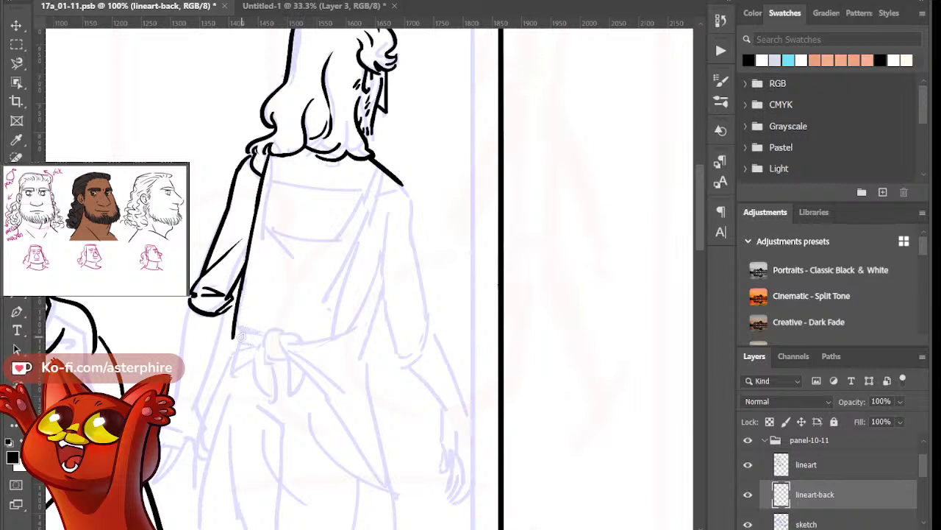
pyautogui.hotkey('ctrl', 'z')
# Ink the waist tie's short band lines from the left side and outline the rounded knot at the back
pyautogui.moveTo(236, 314); pyautogui.dragTo(252, 349)
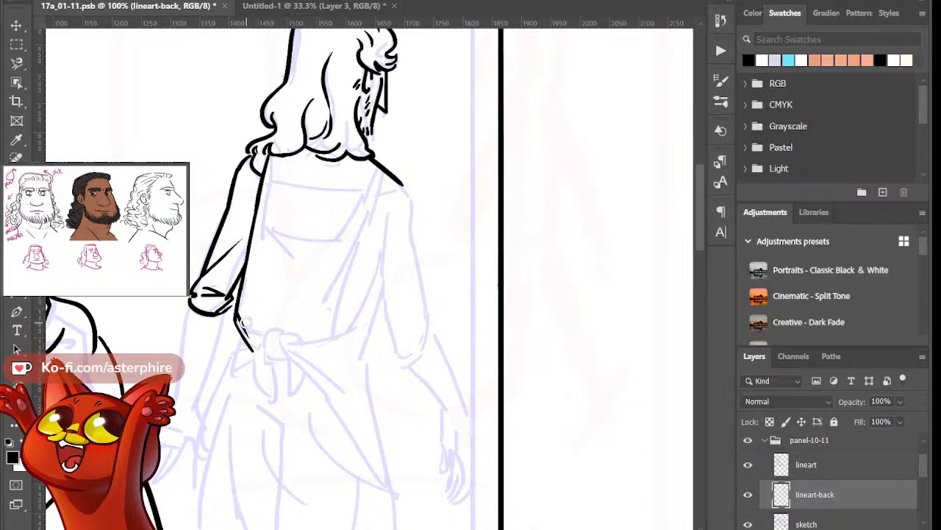
pyautogui.moveTo(253, 343)
pyautogui.mouseDown()
pyautogui.moveTo(239, 314)
pyautogui.moveTo(270, 342)
pyautogui.mouseUp()
pyautogui.hotkey('ctrl', 'z')
pyautogui.hotkey('ctrl', 'z')
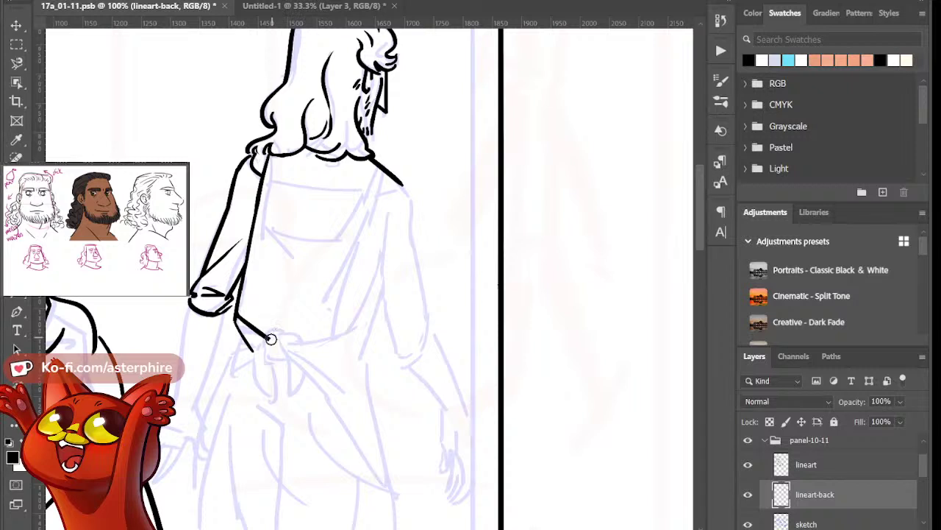
pyautogui.moveTo(286, 335); pyautogui.dragTo(293, 355)
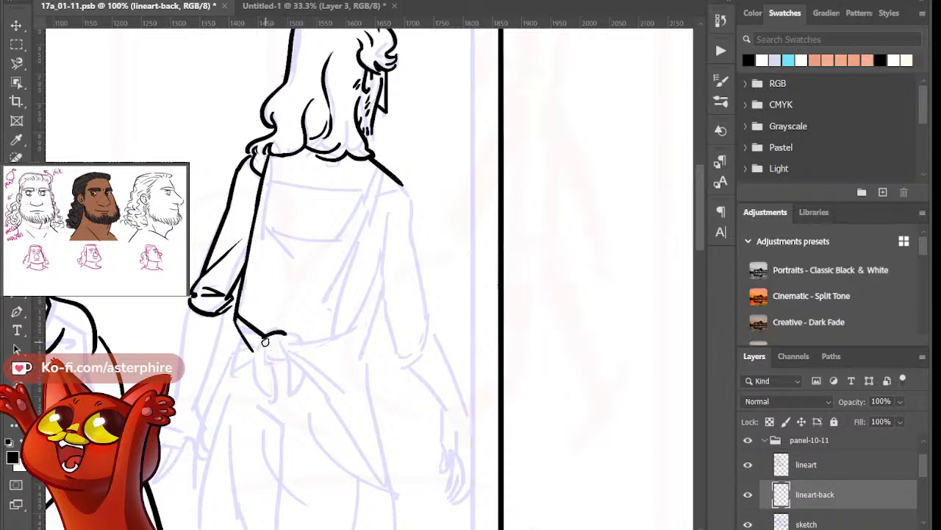
pyautogui.moveTo(263, 342); pyautogui.dragTo(282, 358)
# Ink the waist line from the knot toward the right side, a short fold below it and the long diagonal cloth edge
pyautogui.moveTo(282, 342); pyautogui.dragTo(355, 328)
pyautogui.hotkey('ctrl', 'z')
pyautogui.moveTo(283, 344); pyautogui.dragTo(355, 329)
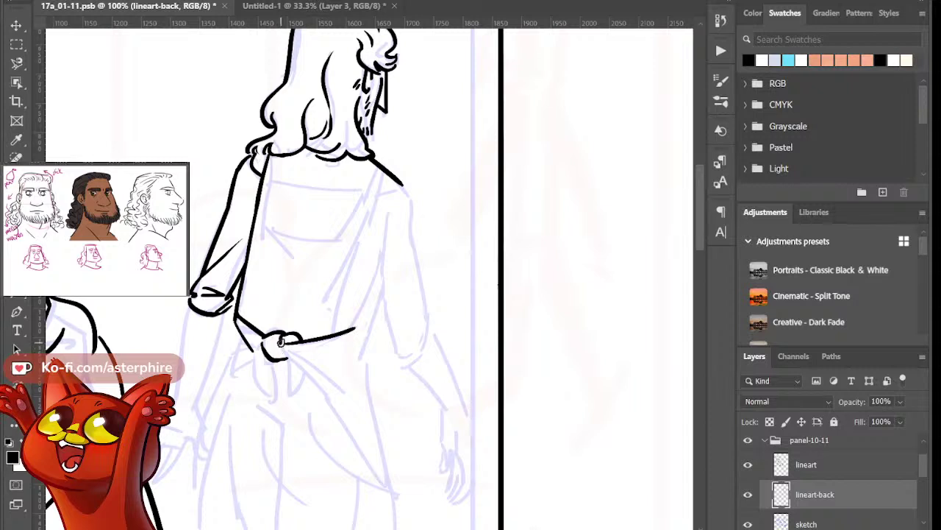
pyautogui.moveTo(284, 343)
pyautogui.mouseDown()
pyautogui.moveTo(288, 359)
pyautogui.moveTo(341, 381)
pyautogui.mouseUp()
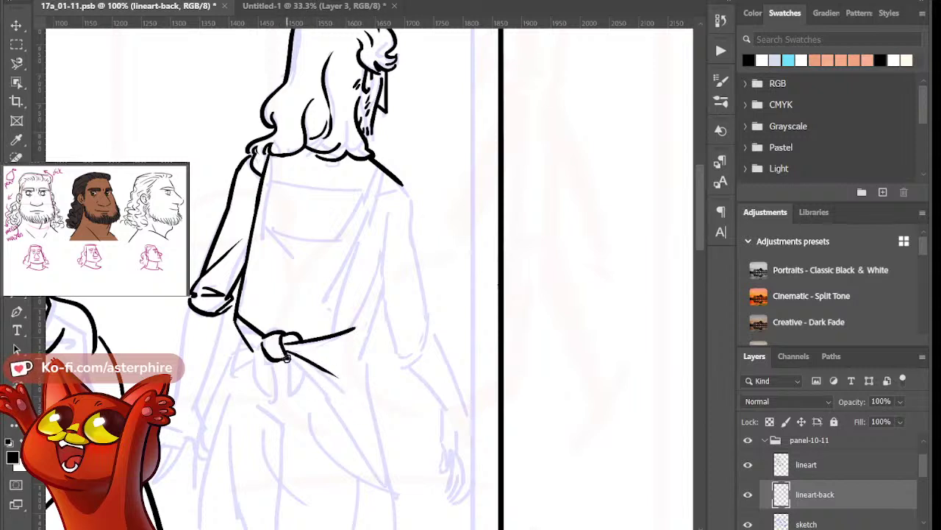
pyautogui.moveTo(286, 358); pyautogui.dragTo(365, 456)
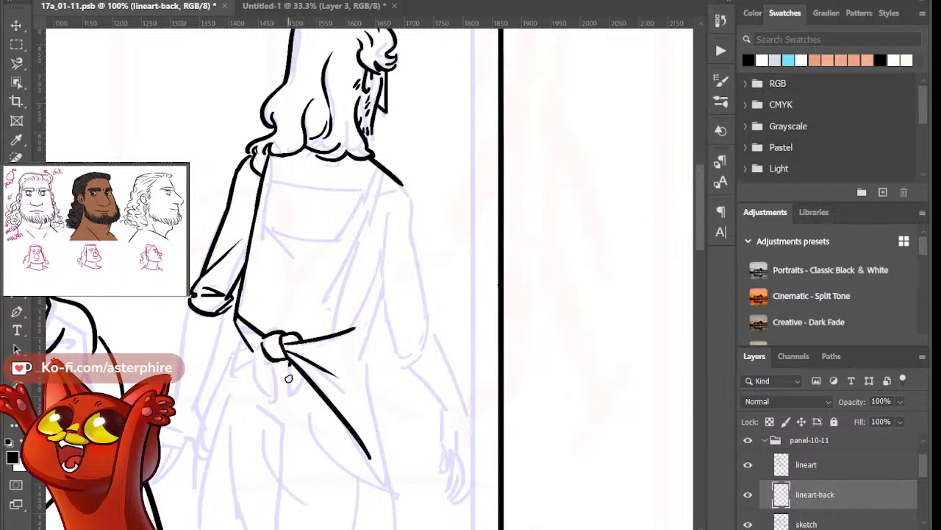
# Ink the two narrow hanging loops of the waist tie below the knot
pyautogui.moveTo(288, 366)
pyautogui.mouseDown()
pyautogui.moveTo(300, 374)
pyautogui.moveTo(296, 396)
pyautogui.mouseUp()
pyautogui.hotkey('ctrl', 'z')
pyautogui.moveTo(273, 354); pyautogui.dragTo(273, 400)
pyautogui.moveTo(259, 350); pyautogui.dragTo(276, 390)
pyautogui.moveTo(279, 393); pyautogui.dragTo(267, 404)
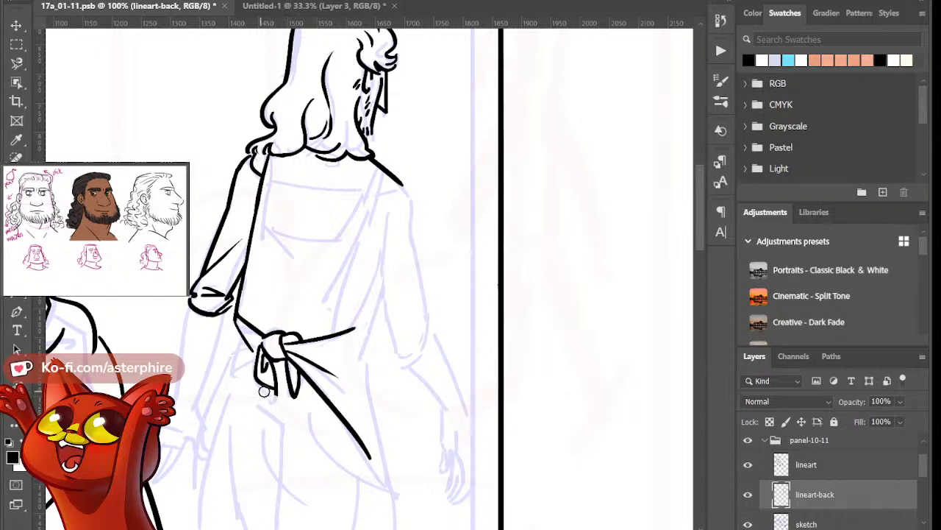
pyautogui.hotkey('ctrl', 'z')
pyautogui.hotkey('ctrl', 'z')
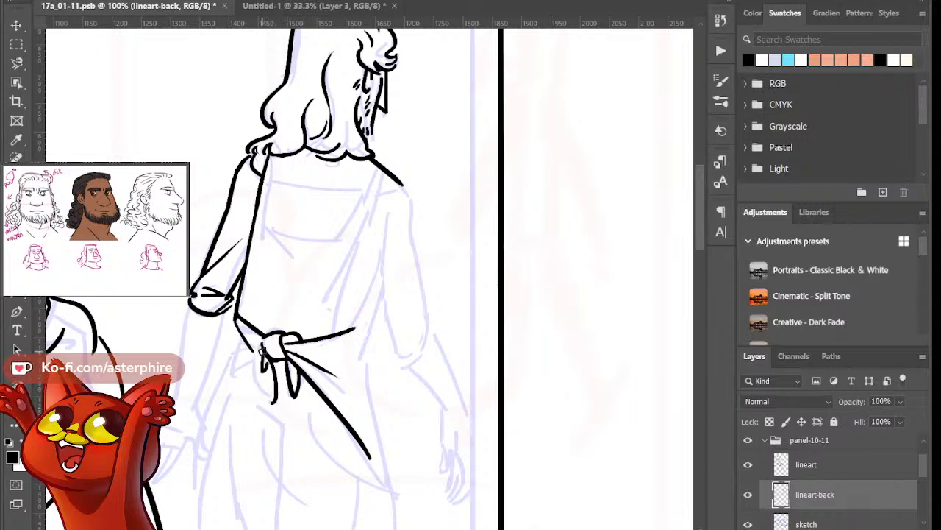
pyautogui.moveTo(263, 350)
pyautogui.mouseDown()
pyautogui.moveTo(252, 372)
pyautogui.moveTo(264, 379)
pyautogui.moveTo(263, 344)
pyautogui.moveTo(276, 409)
pyautogui.moveTo(257, 396)
pyautogui.moveTo(284, 400)
pyautogui.mouseUp()
pyautogui.hotkey('ctrl', 'z')
# Ink the left hip contour below the waist tie and the curved cloth edge running from the knot to meet it
pyautogui.press('e')
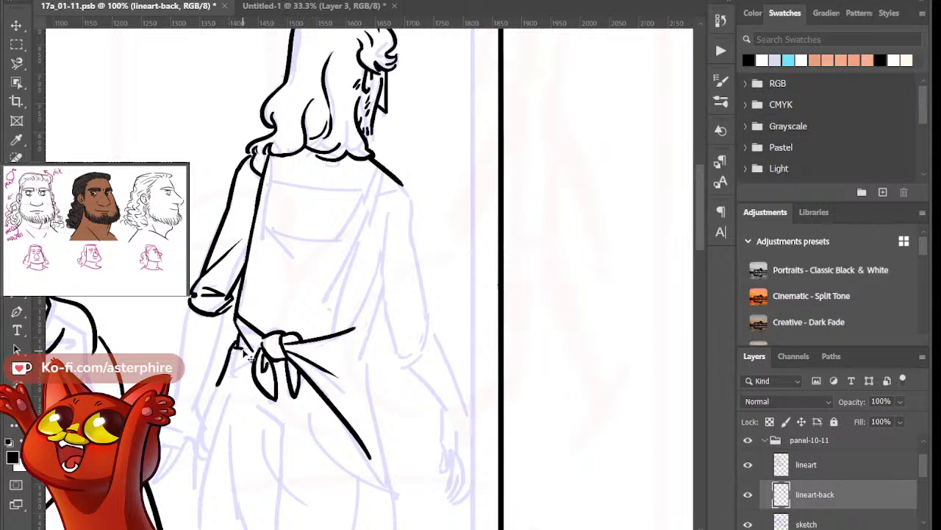
pyautogui.moveTo(234, 342); pyautogui.dragTo(219, 387)
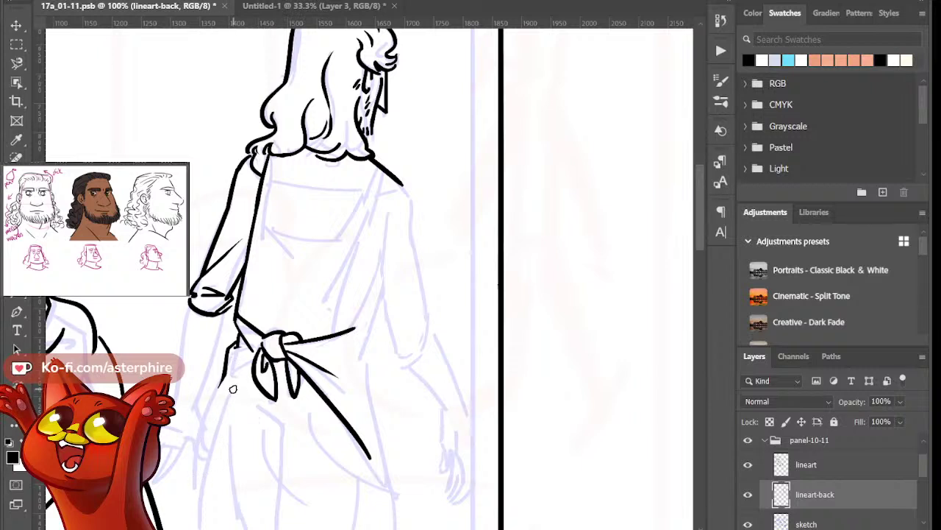
pyautogui.moveTo(223, 378); pyautogui.dragTo(216, 474)
pyautogui.hotkey('ctrl', 'z')
pyautogui.moveTo(228, 372); pyautogui.dragTo(215, 460)
pyautogui.moveTo(253, 358)
pyautogui.mouseDown()
pyautogui.moveTo(238, 379)
pyautogui.moveTo(220, 461)
pyautogui.mouseUp()
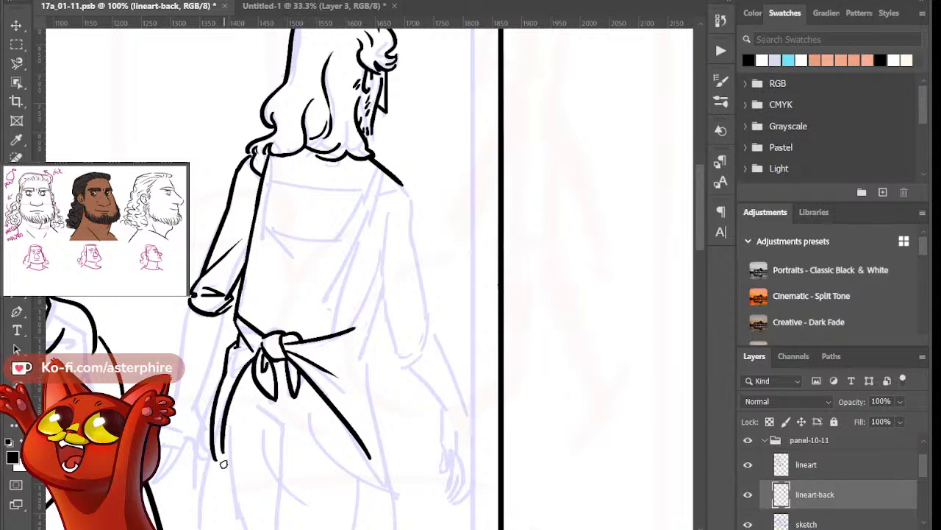
pyautogui.hotkey('ctrl', 'z')
pyautogui.moveTo(253, 358); pyautogui.dragTo(216, 419)
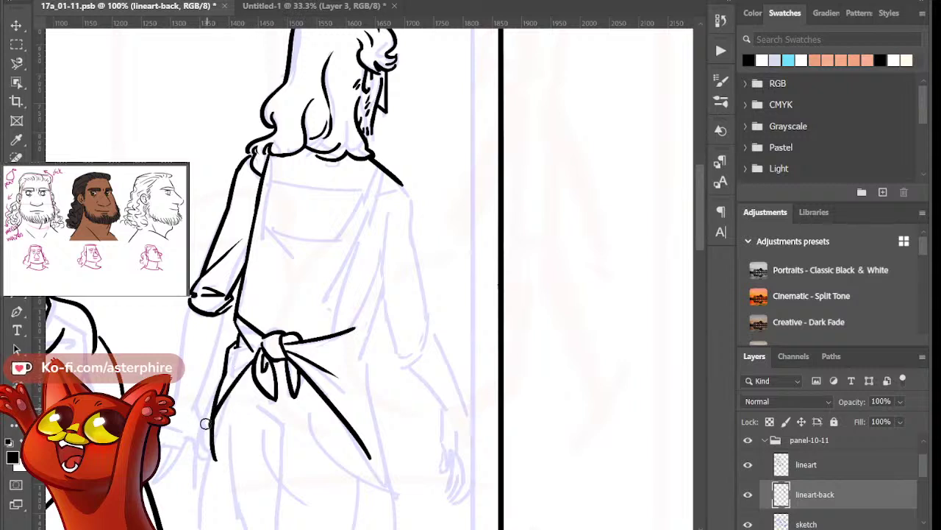
# Ink the back opening's left strap, lower edge and right strap, with two diagonal folds below the left corner
pyautogui.moveTo(699, 206); pyautogui.dragTo(699, 214)
pyautogui.moveTo(272, 93)
pyautogui.mouseDown()
pyautogui.moveTo(266, 161)
pyautogui.moveTo(291, 195)
pyautogui.moveTo(278, 159)
pyautogui.moveTo(269, 184)
pyautogui.moveTo(304, 236)
pyautogui.mouseUp()
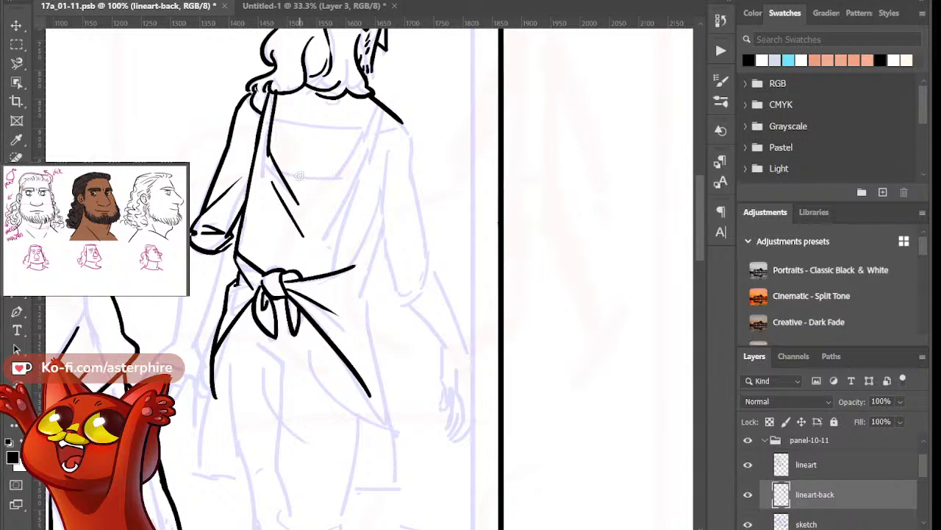
pyautogui.moveTo(279, 174); pyautogui.dragTo(342, 178)
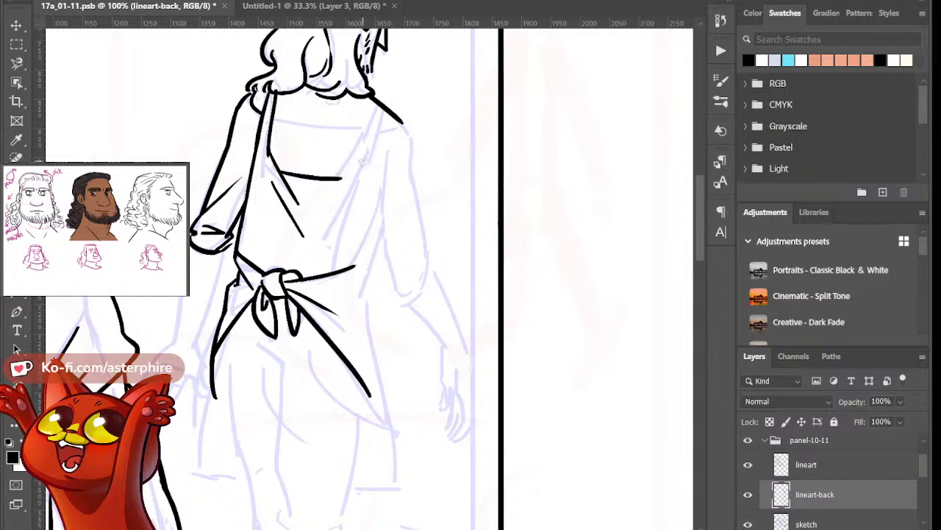
pyautogui.moveTo(381, 104); pyautogui.dragTo(340, 177)
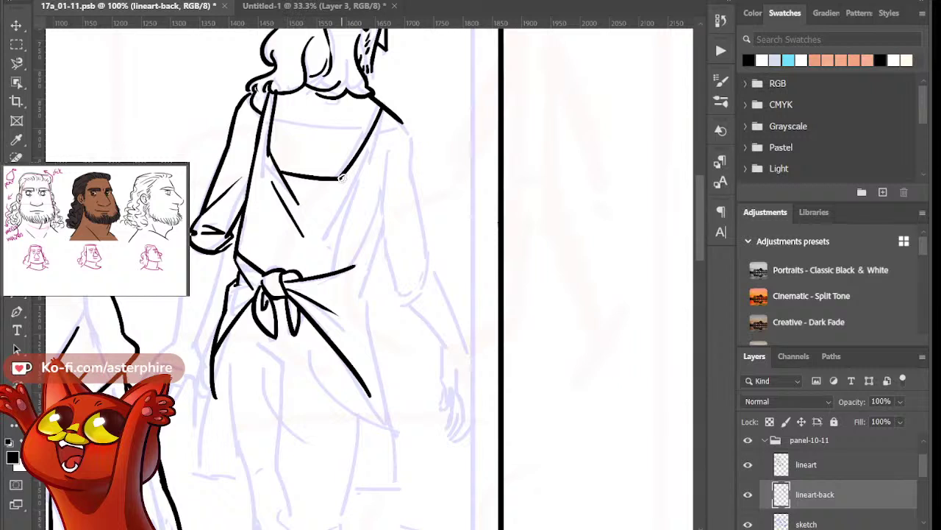
# Ink the right torso line from the shoulder down to the waist tie and add a short diagonal fold beside it
pyautogui.moveTo(389, 114); pyautogui.dragTo(344, 241)
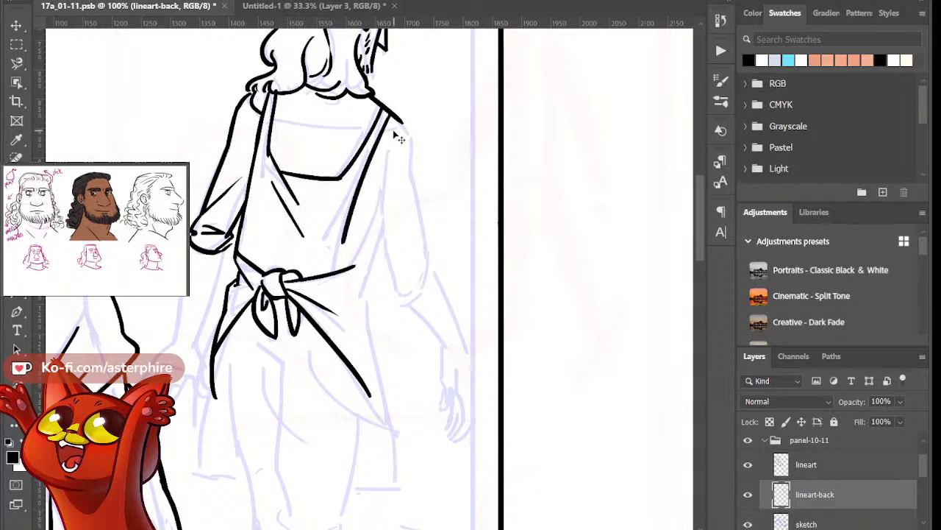
pyautogui.hotkey('ctrl', 'z')
pyautogui.moveTo(386, 112); pyautogui.dragTo(340, 254)
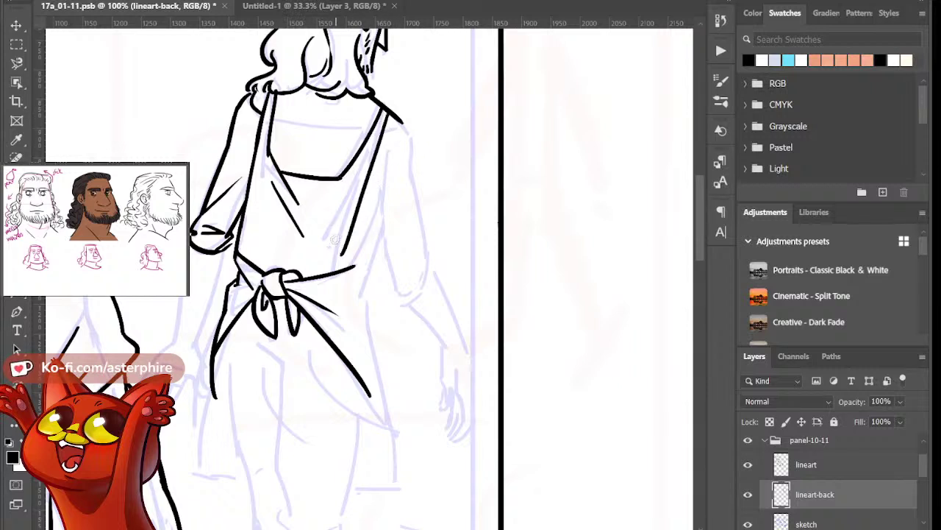
pyautogui.hotkey('ctrl', 'z')
pyautogui.moveTo(385, 112); pyautogui.dragTo(336, 271)
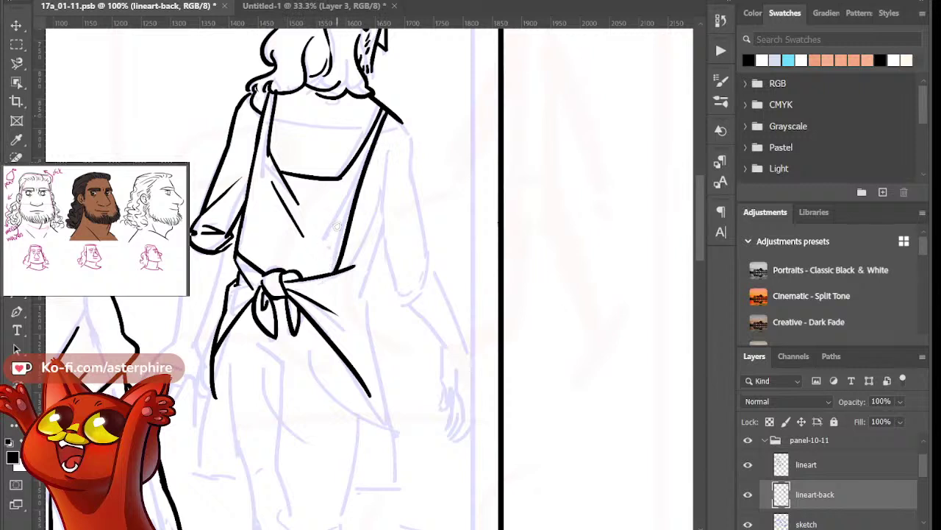
pyautogui.moveTo(337, 228); pyautogui.dragTo(314, 264)
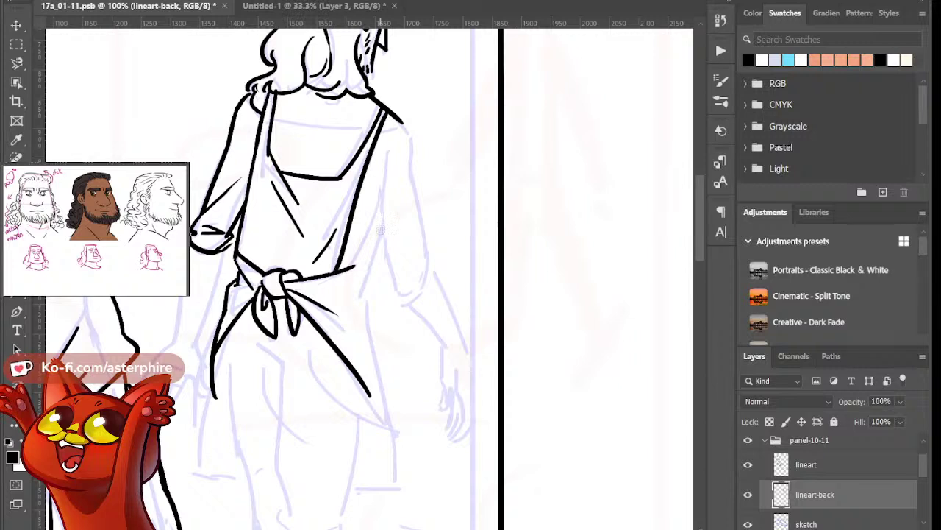
# Ink the waist tie's right end curving up the torso side and the short contour running down to the hip
pyautogui.moveTo(383, 222); pyautogui.dragTo(347, 273)
pyautogui.moveTo(388, 224); pyautogui.dragTo(356, 294)
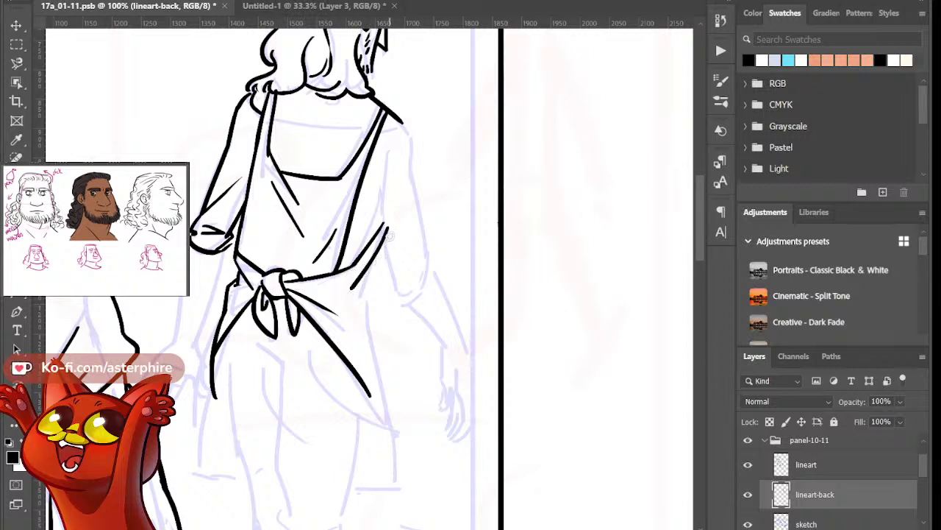
pyautogui.hotkey('ctrl', 'z')
pyautogui.moveTo(386, 224); pyautogui.dragTo(355, 314)
pyautogui.hotkey('ctrl', 'z')
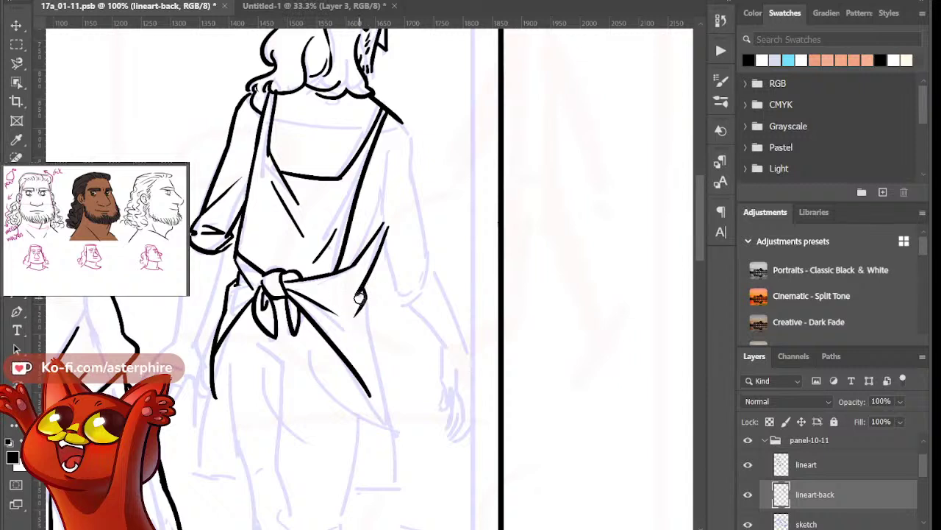
# Ink the apron's right edge as one long slanted line from the hip down to the hem corner
pyautogui.moveTo(364, 310); pyautogui.dragTo(390, 434)
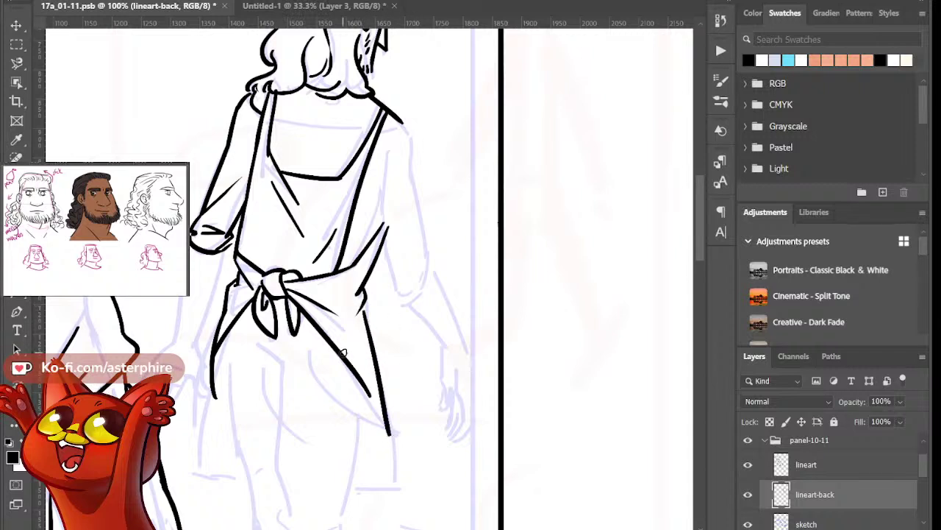
pyautogui.hotkey('ctrl', 'z')
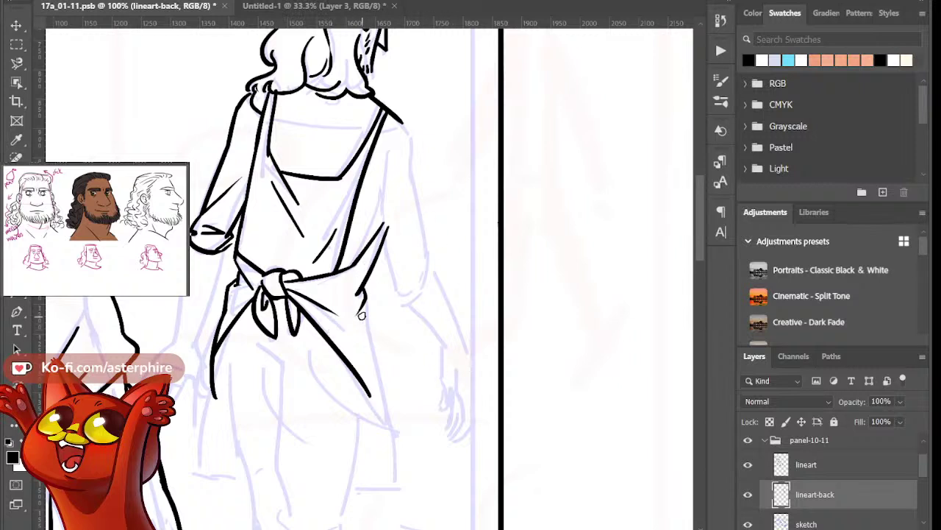
pyautogui.moveTo(360, 298); pyautogui.dragTo(404, 499)
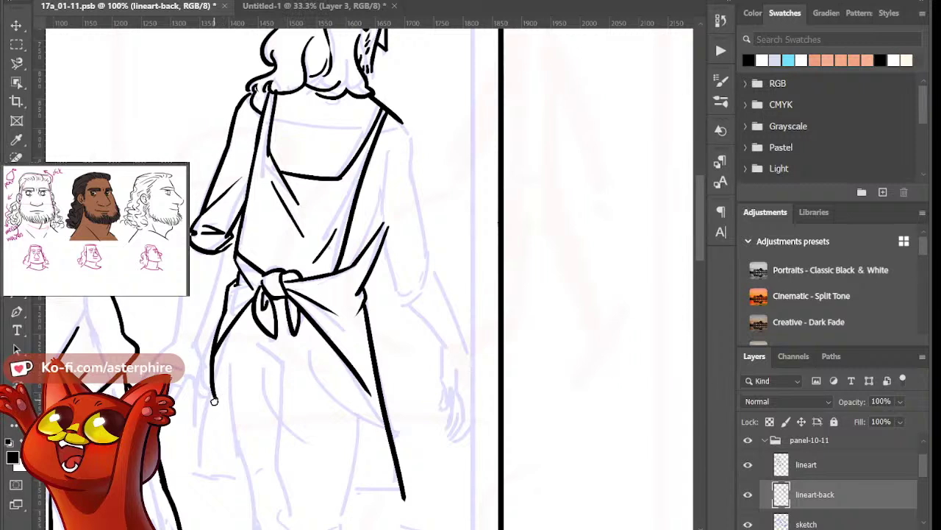
# Ink the apron's left edge from the hip contour down to the hem corner
pyautogui.moveTo(214, 397); pyautogui.dragTo(216, 481)
pyautogui.hotkey('ctrl', 'z')
pyautogui.moveTo(214, 397); pyautogui.dragTo(238, 506)
pyautogui.hotkey('ctrl', 'z')
pyautogui.moveTo(213, 398); pyautogui.dragTo(233, 489)
# Ink the apron's bottom hem from the left corner across to the right corner
pyautogui.hotkey('ctrl', '-')
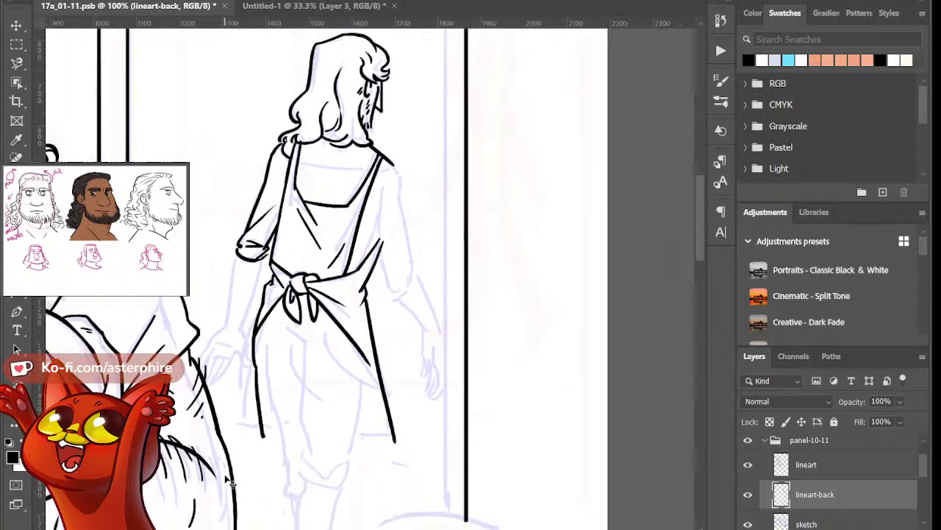
pyautogui.hotkey('ctrl', '-')
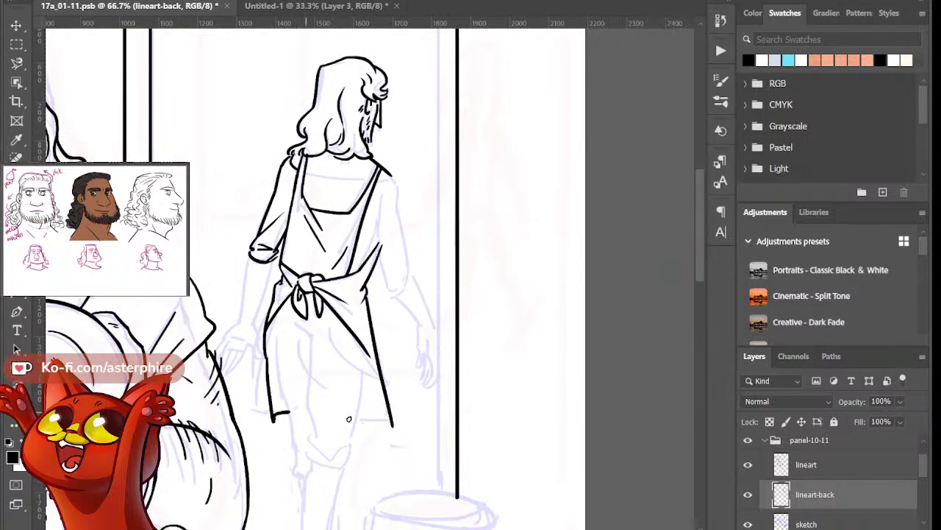
pyautogui.moveTo(288, 416); pyautogui.dragTo(364, 421)
pyautogui.moveTo(362, 419); pyautogui.dragTo(416, 428)
pyautogui.hotkey('ctrl', 'z')
pyautogui.moveTo(360, 421)
pyautogui.mouseDown()
pyautogui.moveTo(416, 425)
pyautogui.moveTo(407, 425)
pyautogui.mouseUp()
pyautogui.hotkey('ctrl', 'z')
# Ink the left forearm's outer and inner contours from the rolled sleeve down to the wrist
pyautogui.moveTo(250, 255); pyautogui.dragTo(248, 311)
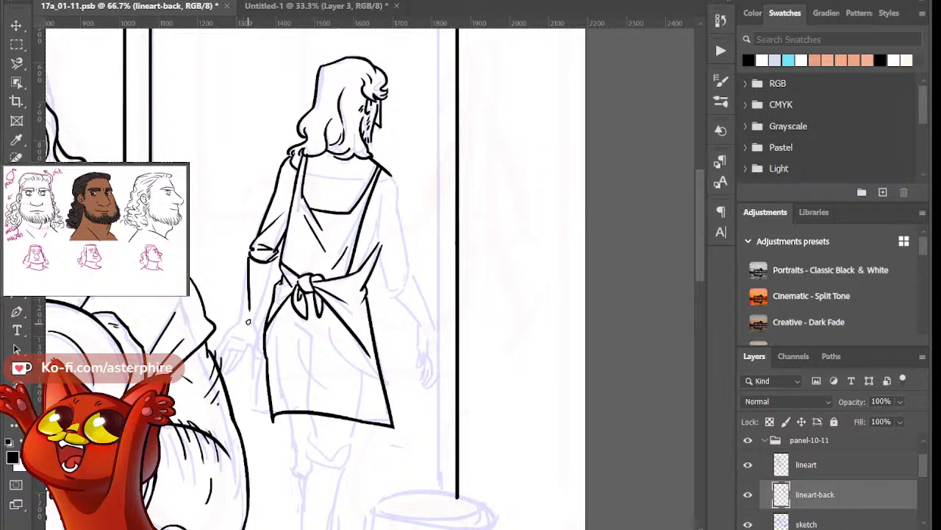
pyautogui.hotkey('ctrl', 'z')
pyautogui.moveTo(251, 255); pyautogui.dragTo(241, 325)
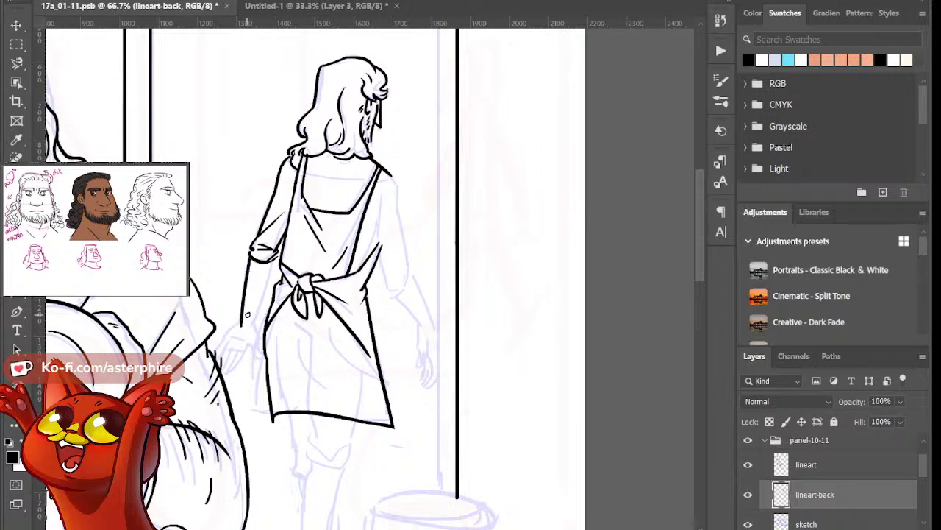
pyautogui.moveTo(272, 262); pyautogui.dragTo(257, 324)
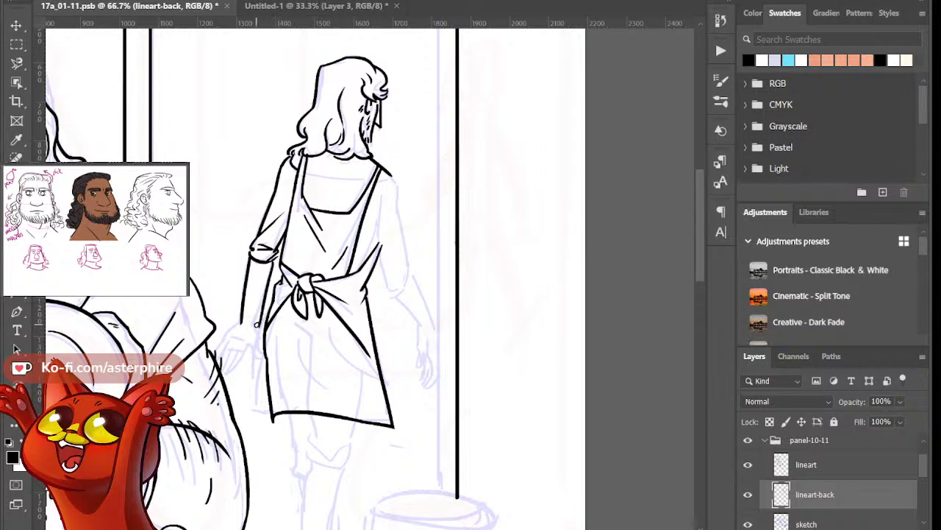
pyautogui.hotkey('ctrl', 'z')
pyautogui.moveTo(273, 261); pyautogui.dragTo(247, 331)
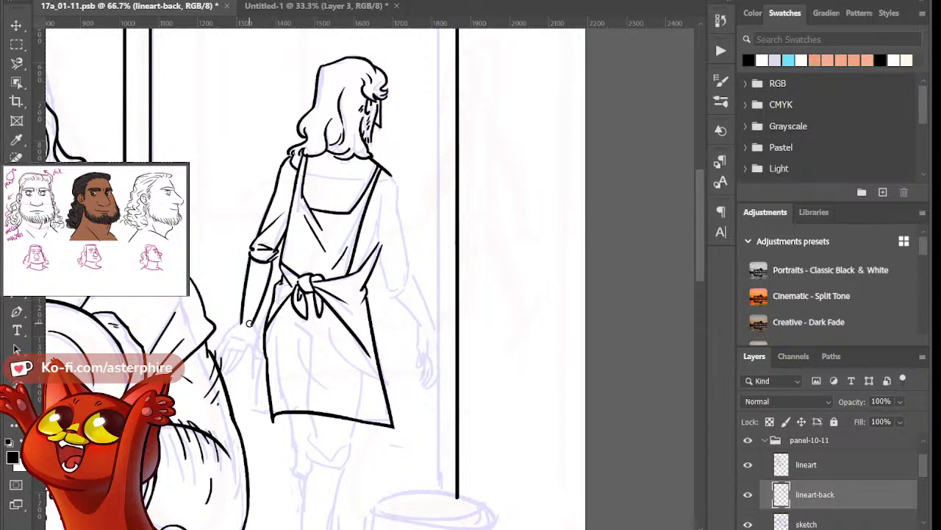
# Ink the left hand below the wrist with its thumb, palm line and fingers
pyautogui.moveTo(253, 323)
pyautogui.mouseDown()
pyautogui.moveTo(260, 354)
pyautogui.moveTo(251, 353)
pyautogui.moveTo(248, 346)
pyautogui.moveTo(269, 370)
pyautogui.moveTo(252, 343)
pyautogui.moveTo(265, 372)
pyautogui.moveTo(261, 351)
pyautogui.mouseUp()
pyautogui.moveTo(234, 341)
pyautogui.mouseDown()
pyautogui.moveTo(250, 343)
pyautogui.moveTo(223, 353)
pyautogui.mouseUp()
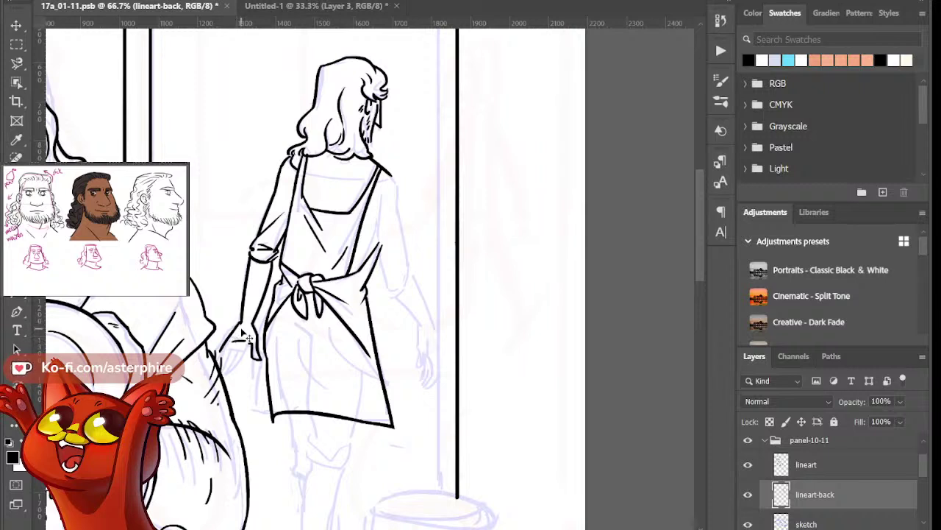
pyautogui.hotkey('ctrl', 'z')
pyautogui.moveTo(241, 319)
pyautogui.mouseDown()
pyautogui.moveTo(214, 368)
pyautogui.moveTo(243, 361)
pyautogui.moveTo(220, 360)
pyautogui.moveTo(236, 370)
pyautogui.moveTo(245, 349)
pyautogui.mouseUp()
pyautogui.hotkey('ctrl', 'z')
pyautogui.hotkey('ctrl', 'z')
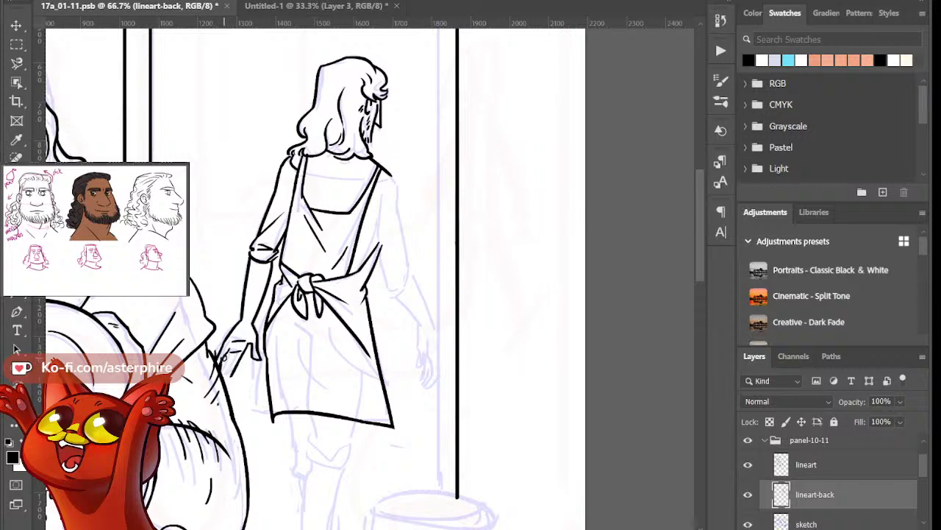
pyautogui.moveTo(232, 356); pyautogui.dragTo(229, 375)
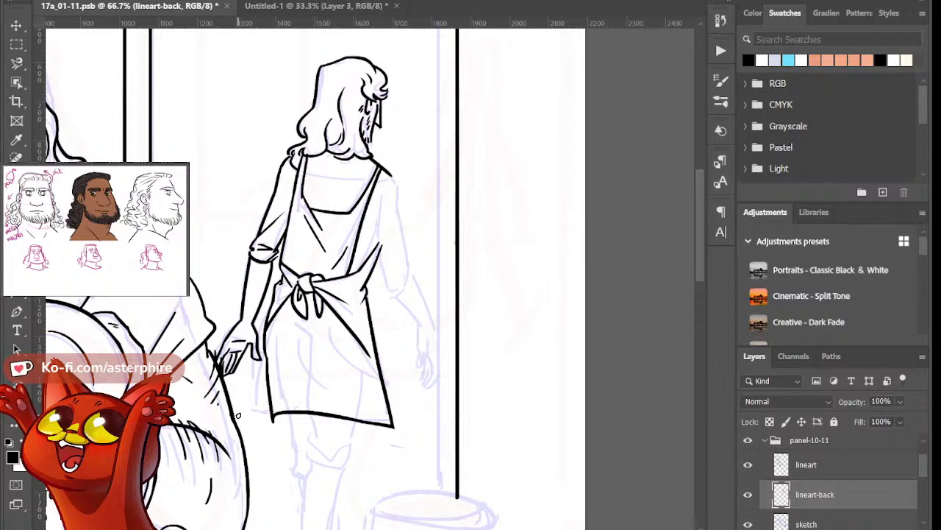
# Check what the lineart-back layer contains by hiding it and showing it again, keeping it as the active layer
pyautogui.click(802, 466)
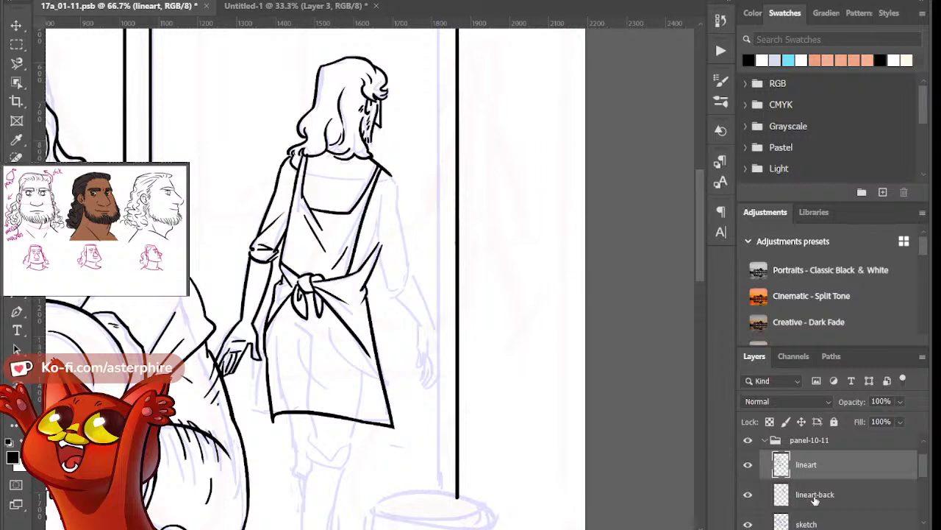
pyautogui.click(815, 498)
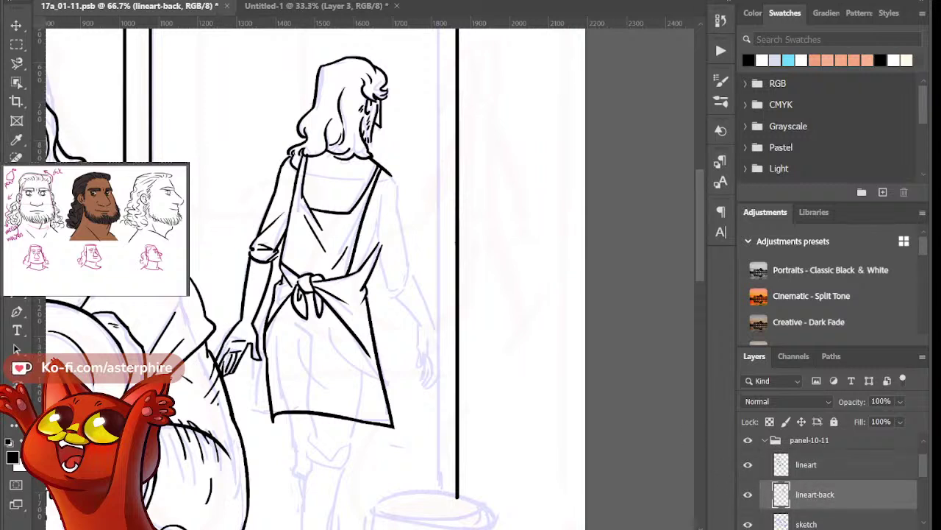
pyautogui.click(748, 494)
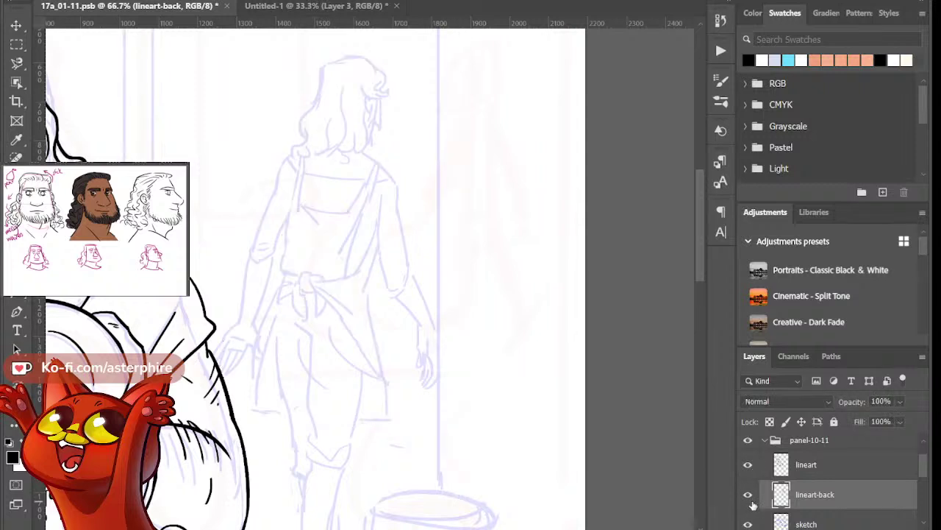
pyautogui.click(748, 495)
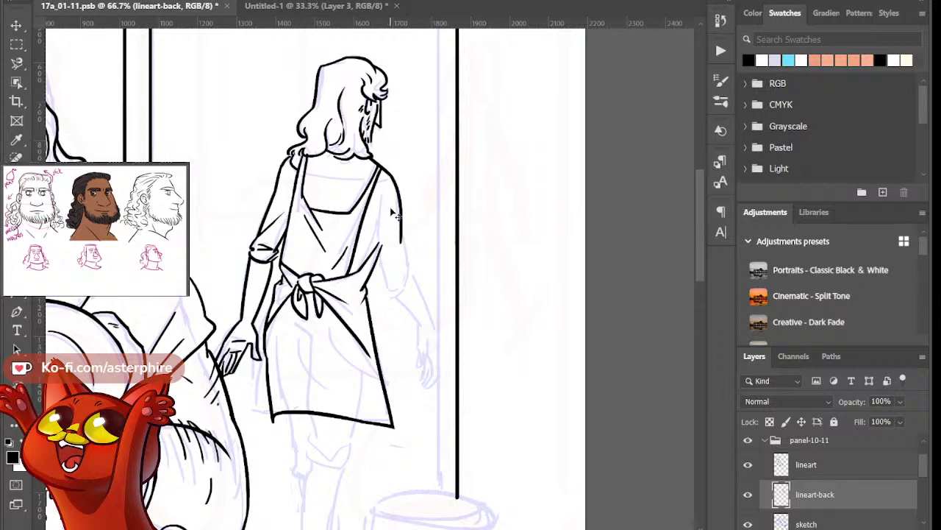
# Ink the shirt line across the upper back and the right upper arm's outer and inner contours
pyautogui.moveTo(308, 172); pyautogui.dragTo(364, 176)
pyautogui.hotkey('ctrl', 'z')
pyautogui.moveTo(390, 172); pyautogui.dragTo(415, 294)
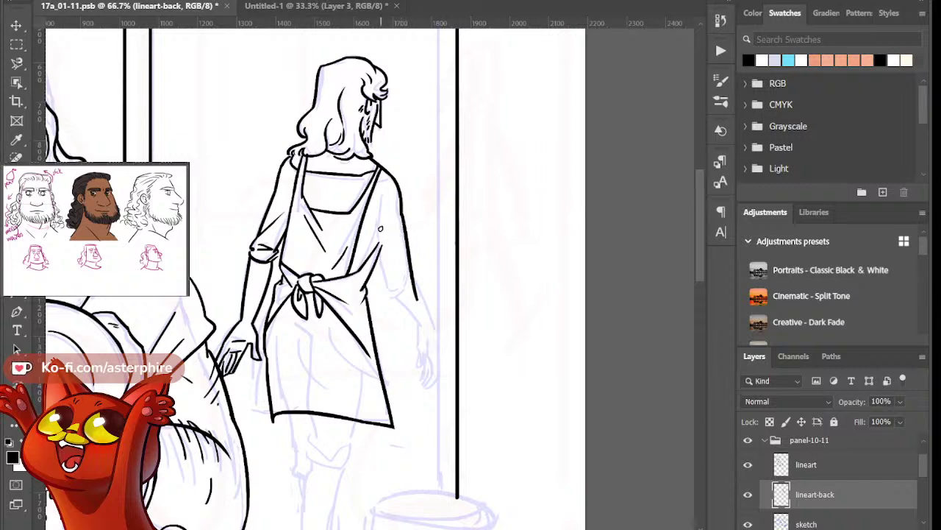
pyautogui.hotkey('ctrl', 'z')
pyautogui.moveTo(377, 203); pyautogui.dragTo(390, 280)
pyautogui.hotkey('ctrl', 'z')
pyautogui.moveTo(376, 194); pyautogui.dragTo(395, 297)
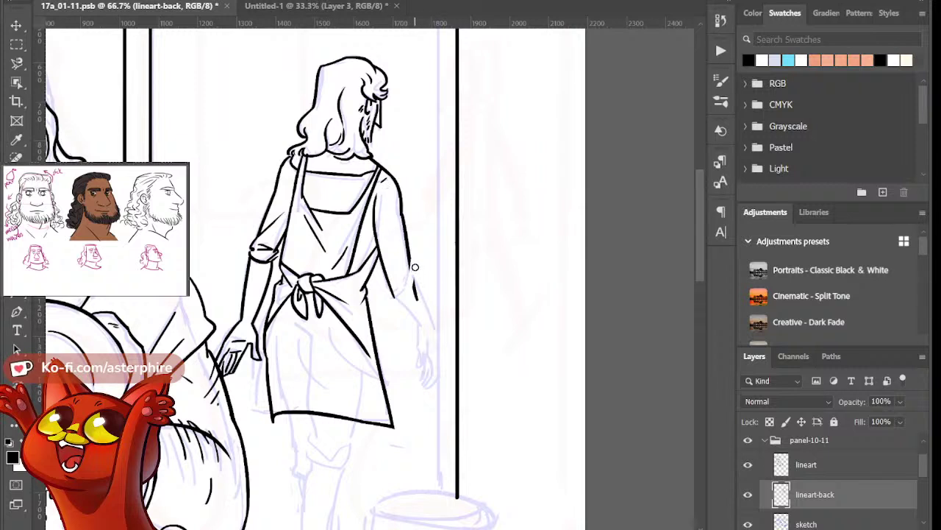
# Ink the right arm's rolled sleeve cuff and both forearm contours down to the wrist
pyautogui.moveTo(411, 259); pyautogui.dragTo(399, 296)
pyautogui.moveTo(385, 276)
pyautogui.mouseDown()
pyautogui.moveTo(399, 303)
pyautogui.moveTo(415, 292)
pyautogui.moveTo(396, 302)
pyautogui.moveTo(408, 297)
pyautogui.moveTo(412, 278)
pyautogui.moveTo(441, 338)
pyautogui.mouseUp()
pyautogui.moveTo(394, 295); pyautogui.dragTo(438, 343)
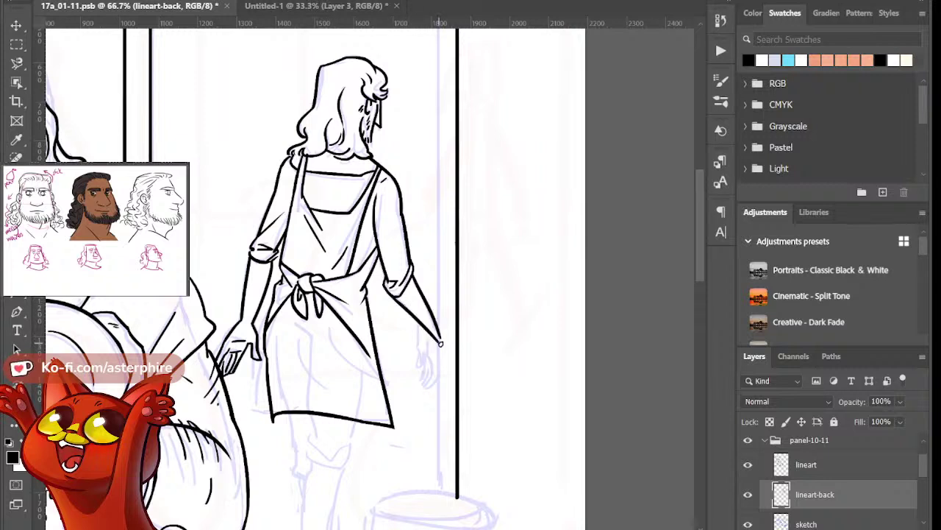
pyautogui.hotkey('ctrl', 'z')
pyautogui.moveTo(394, 296); pyautogui.dragTo(432, 344)
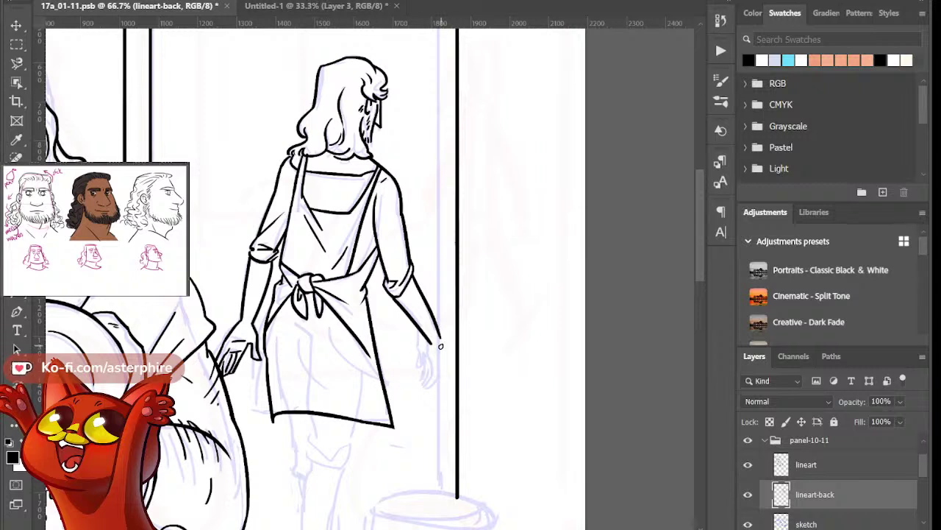
# Ink the right hand with its curved outer edge, thumb and fingers
pyautogui.moveTo(442, 341); pyautogui.dragTo(430, 380)
pyautogui.hotkey('ctrl', 'z')
pyautogui.moveTo(440, 335); pyautogui.dragTo(429, 383)
pyautogui.hotkey('ctrl', 'z')
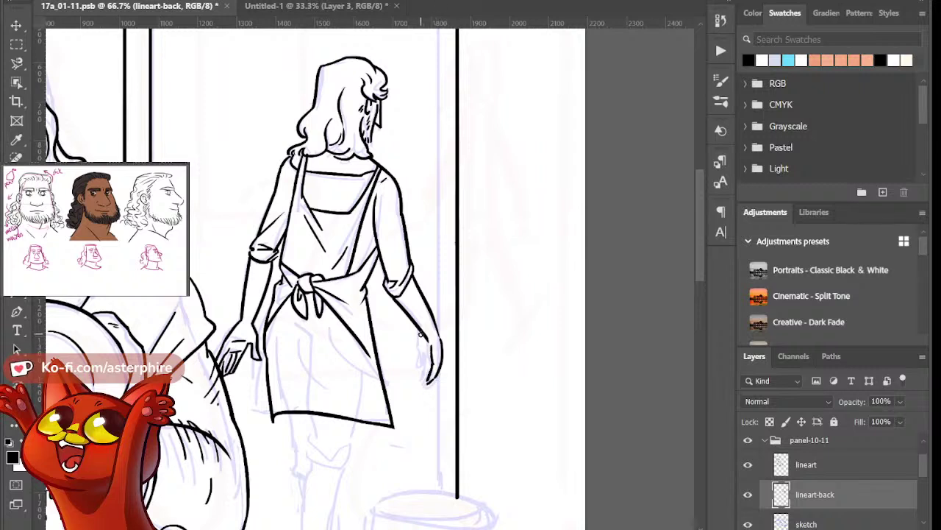
pyautogui.moveTo(419, 340); pyautogui.dragTo(418, 380)
pyautogui.hotkey('ctrl', 'z')
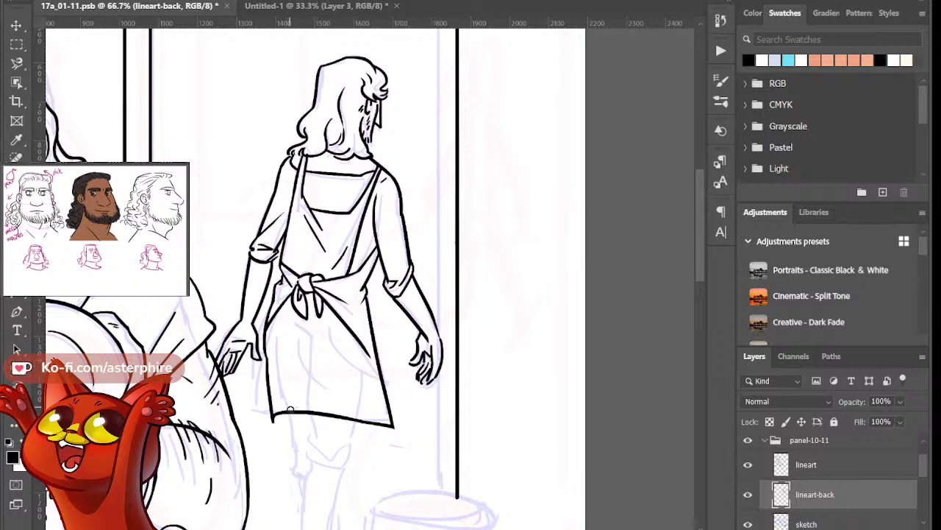
# Erase the middle section of the apron hem where the legs pass in front of it
pyautogui.moveTo(315, 414)
pyautogui.mouseDown()
pyautogui.moveTo(331, 428)
pyautogui.moveTo(343, 415)
pyautogui.moveTo(359, 418)
pyautogui.mouseUp()
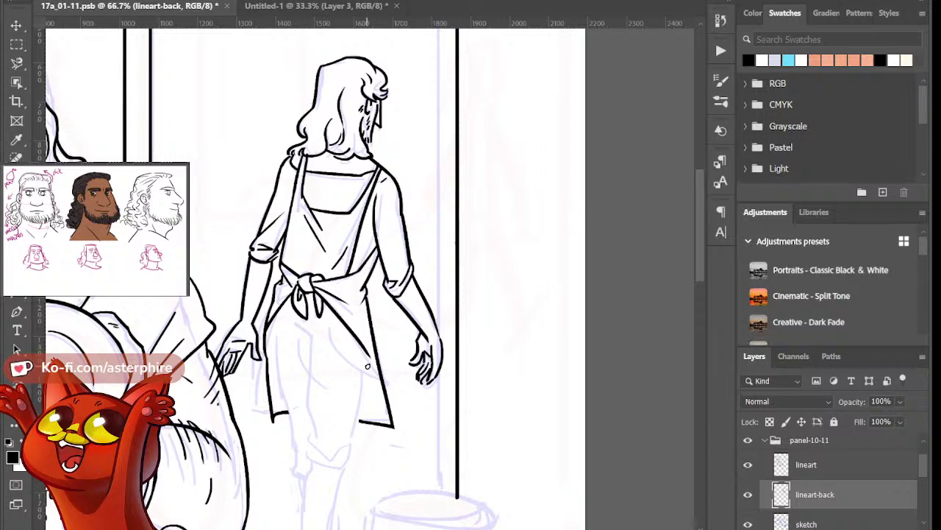
pyautogui.moveTo(364, 371); pyautogui.dragTo(335, 482)
pyautogui.hotkey('ctrl', 'z')
pyautogui.hotkey('ctrl', 'z')
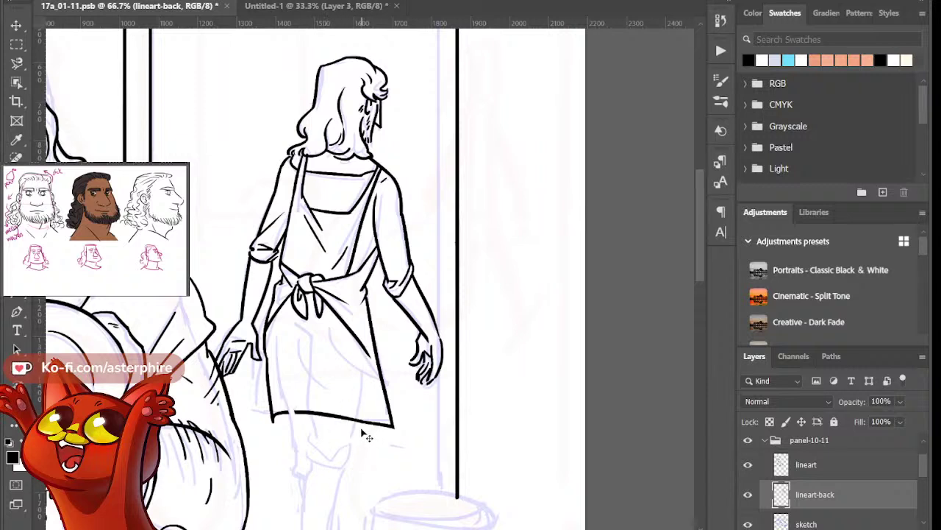
pyautogui.moveTo(292, 409)
pyautogui.mouseDown()
pyautogui.moveTo(309, 419)
pyautogui.moveTo(342, 416)
pyautogui.moveTo(348, 428)
pyautogui.mouseUp()
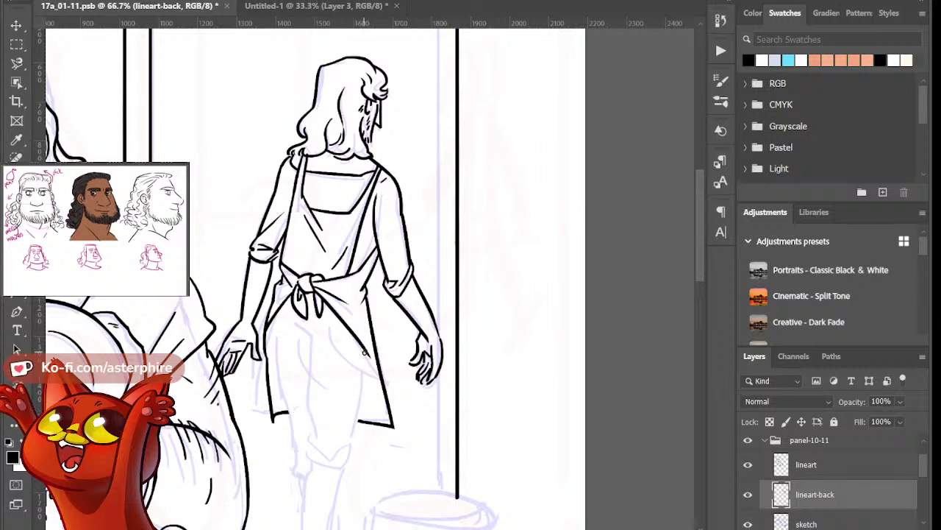
# Ink the right trouser leg with its outer line, seat fold, inner line and rolled cuff below the knee
pyautogui.moveTo(365, 351); pyautogui.dragTo(347, 468)
pyautogui.moveTo(289, 332); pyautogui.dragTo(328, 365)
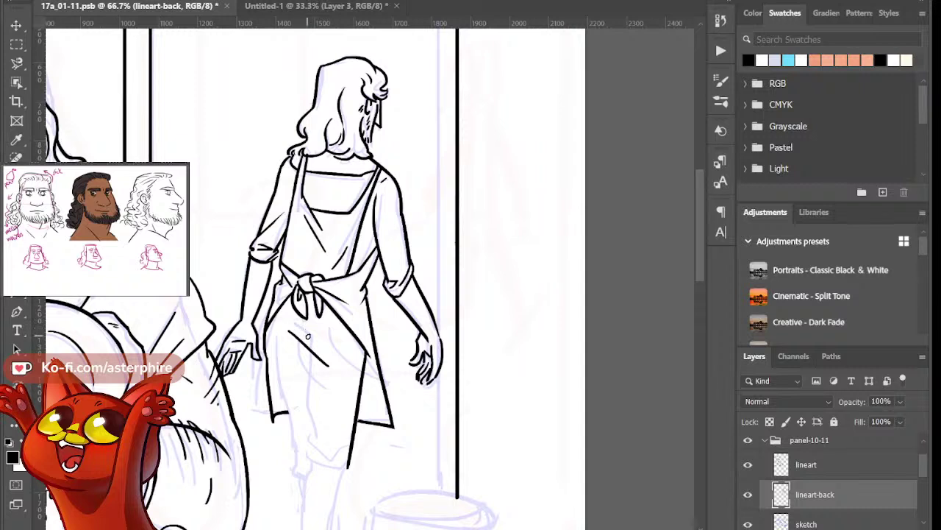
pyautogui.hotkey('ctrl', 'z')
pyautogui.moveTo(287, 326)
pyautogui.mouseDown()
pyautogui.moveTo(320, 352)
pyautogui.moveTo(303, 348)
pyautogui.moveTo(323, 346)
pyautogui.moveTo(311, 353)
pyautogui.moveTo(330, 358)
pyautogui.moveTo(309, 351)
pyautogui.moveTo(311, 428)
pyautogui.moveTo(337, 444)
pyautogui.moveTo(311, 442)
pyautogui.moveTo(321, 450)
pyautogui.moveTo(312, 432)
pyautogui.moveTo(309, 452)
pyautogui.moveTo(339, 462)
pyautogui.moveTo(309, 461)
pyautogui.moveTo(350, 467)
pyautogui.mouseUp()
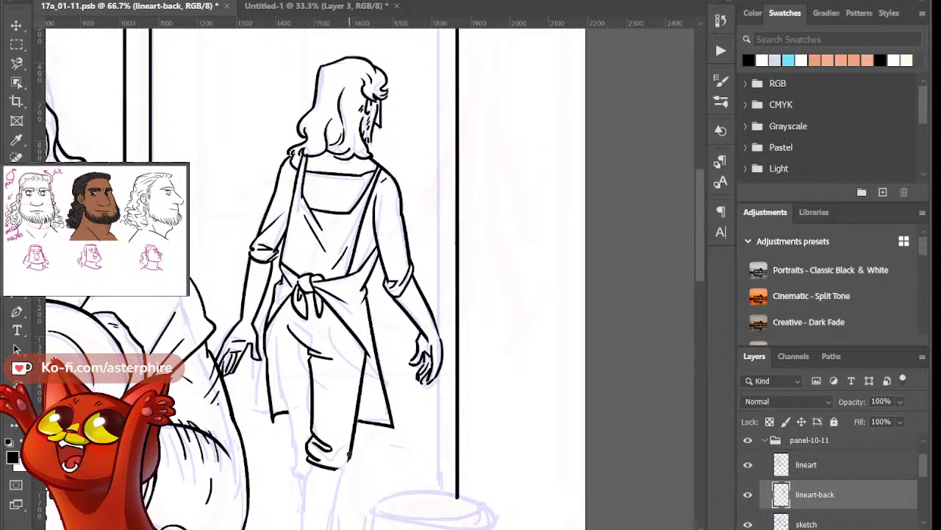
pyautogui.moveTo(353, 445); pyautogui.dragTo(337, 472)
pyautogui.scroll(-3, 696, 284)
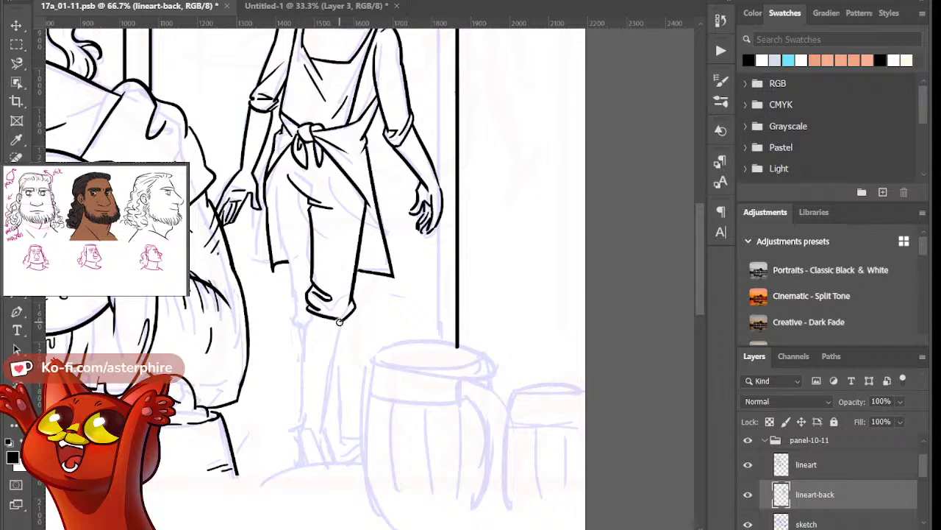
pyautogui.moveTo(336, 322); pyautogui.dragTo(342, 319)
# Ink the right calf's two contours below the rolled cuff and the foot beneath them
pyautogui.moveTo(345, 318); pyautogui.dragTo(319, 451)
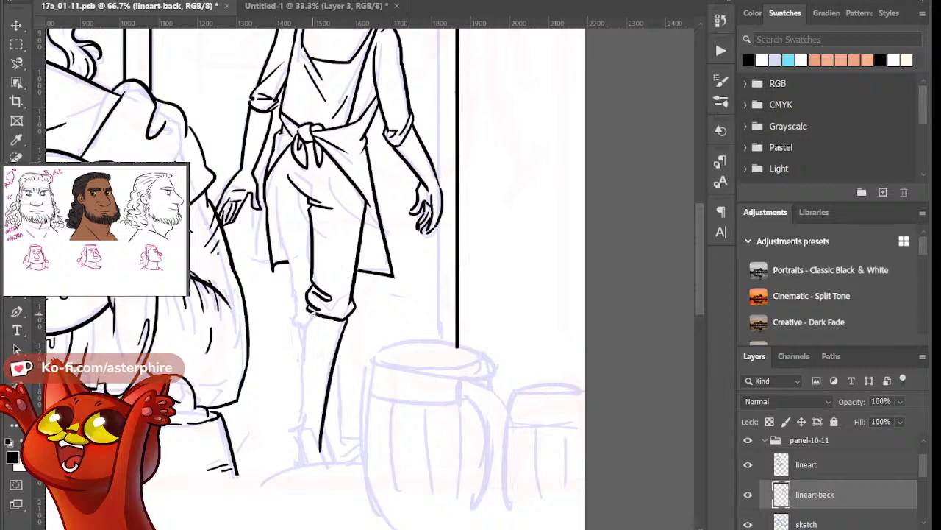
pyautogui.moveTo(309, 316)
pyautogui.mouseDown()
pyautogui.moveTo(302, 414)
pyautogui.moveTo(287, 445)
pyautogui.mouseUp()
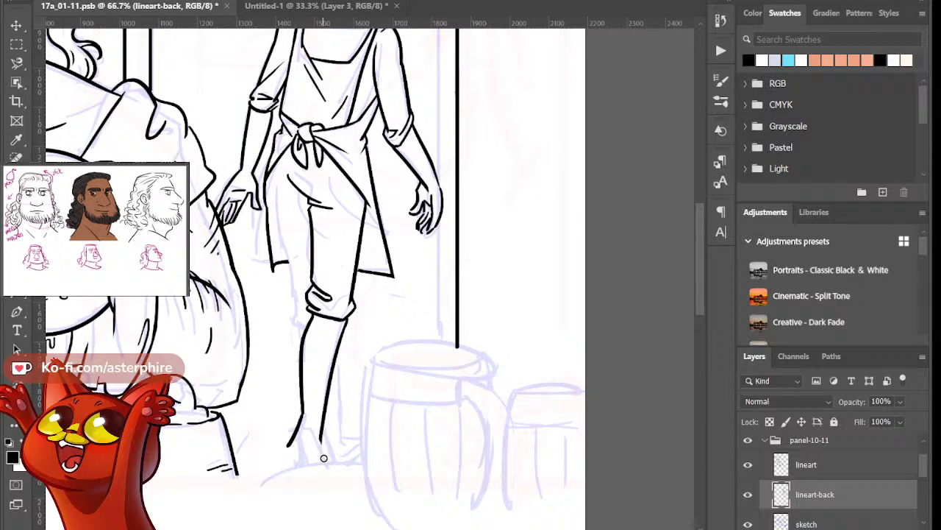
pyautogui.moveTo(322, 427); pyautogui.dragTo(340, 462)
pyautogui.moveTo(293, 442)
pyautogui.mouseDown()
pyautogui.moveTo(303, 425)
pyautogui.moveTo(313, 436)
pyautogui.mouseUp()
pyautogui.moveTo(295, 434); pyautogui.dragTo(315, 476)
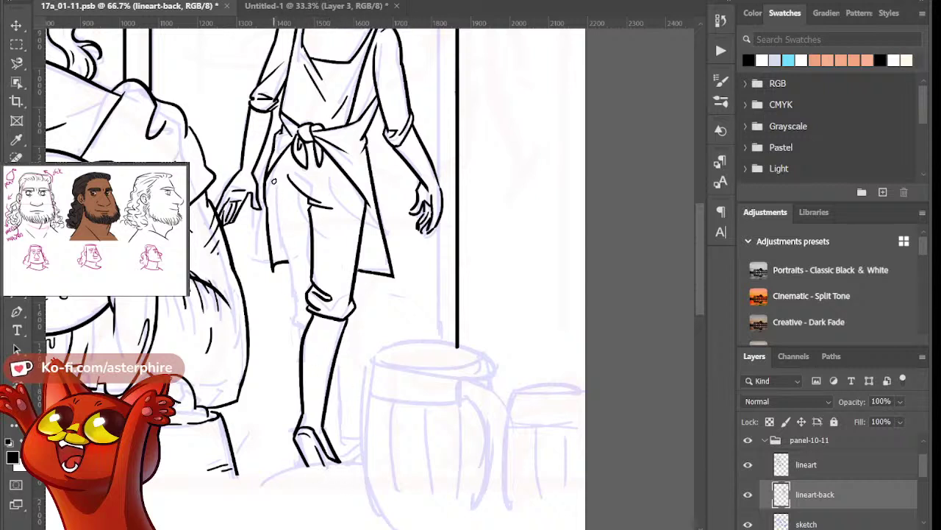
# Ink the left trouser leg's outer contour, inner folds and rolled cuff behind the right leg
pyautogui.moveTo(274, 180); pyautogui.dragTo(303, 315)
pyautogui.hotkey('ctrl', 'z')
pyautogui.moveTo(271, 172); pyautogui.dragTo(285, 228)
pyautogui.hotkey('ctrl', 'z')
pyautogui.moveTo(267, 173); pyautogui.dragTo(301, 303)
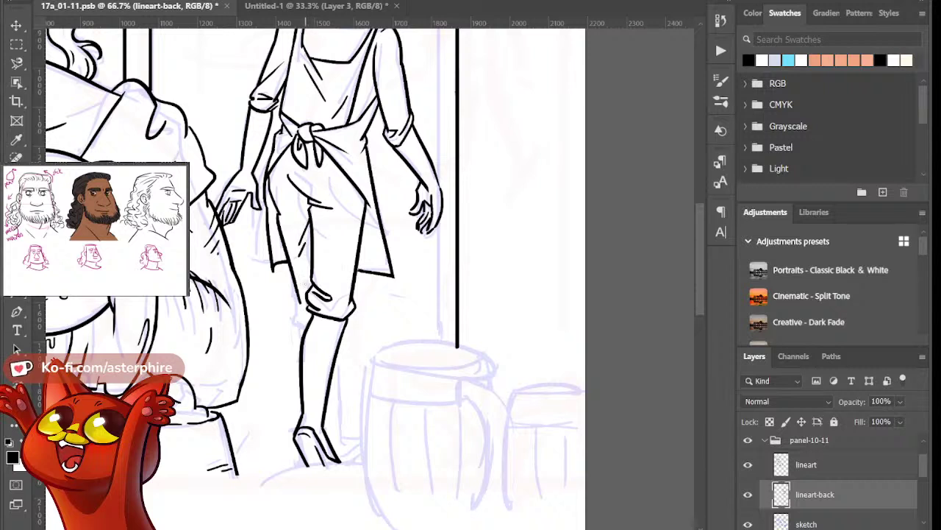
pyautogui.moveTo(294, 290); pyautogui.dragTo(302, 322)
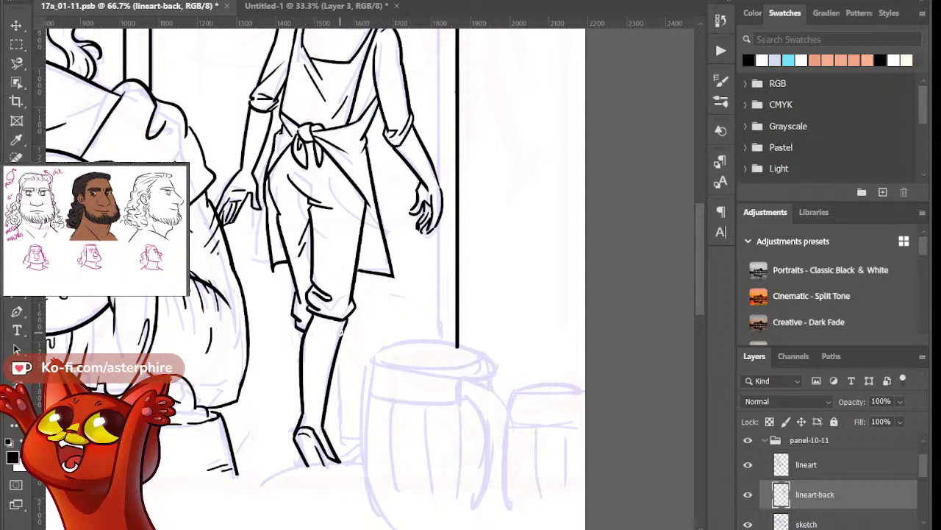
# Ink the standing woman's second lower leg, heel and foot on the lineart-back layer, following the sketch
pyautogui.moveTo(339, 352); pyautogui.dragTo(350, 456)
pyautogui.hotkey('ctrl', 'z')
pyautogui.moveTo(338, 348); pyautogui.dragTo(349, 446)
pyautogui.hotkey('ctrl', 'z')
pyautogui.moveTo(338, 346); pyautogui.dragTo(347, 450)
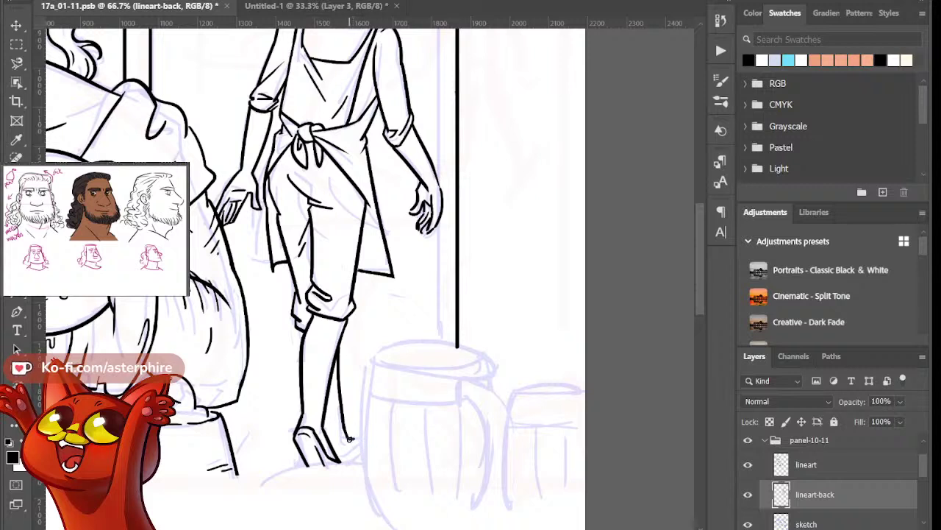
pyautogui.moveTo(350, 439); pyautogui.dragTo(368, 440)
pyautogui.moveTo(366, 452); pyautogui.dragTo(358, 465)
pyautogui.scroll(-2, 390, 349)
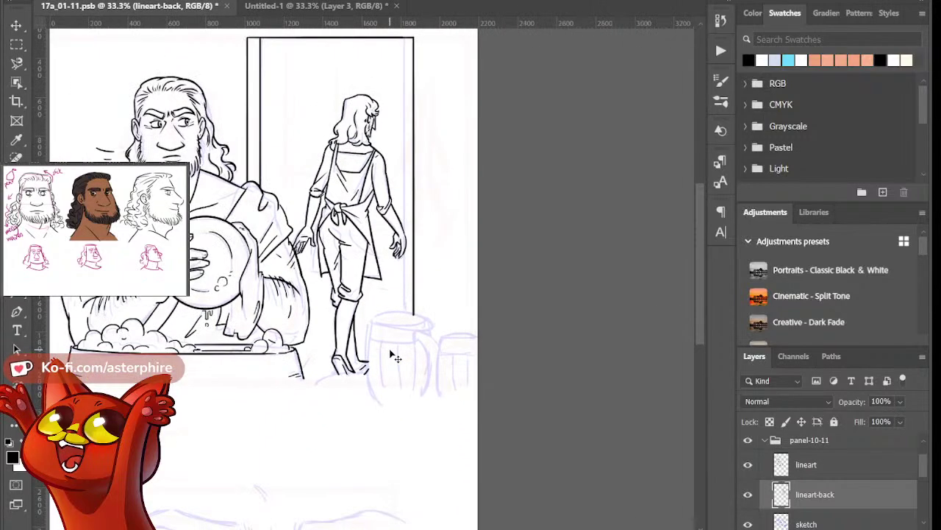
pyautogui.scroll(1, 393, 356)
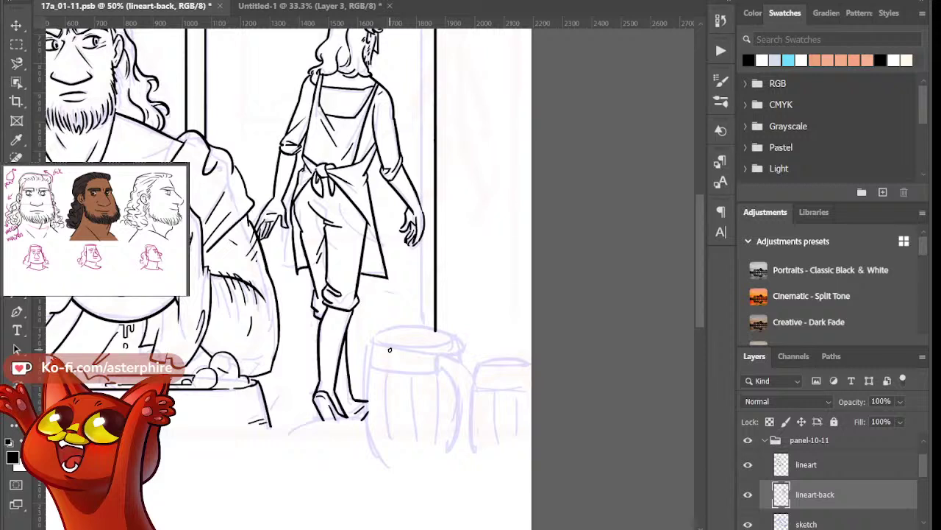
# Draw a short slanted edge line beside the woman's feet on the lineart layer and shift it over to meet the tub's side
pyautogui.click(793, 465)
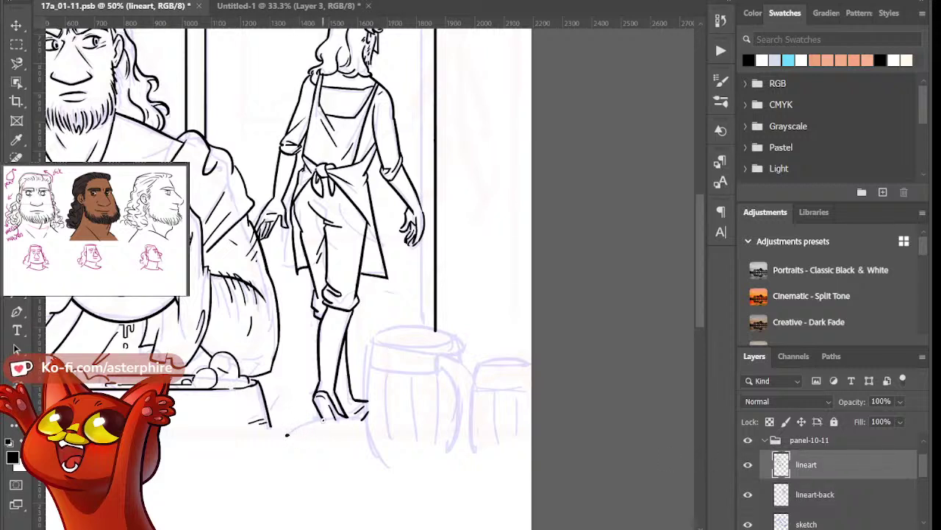
pyautogui.moveTo(286, 434); pyautogui.dragTo(327, 418)
pyautogui.click(16, 45)
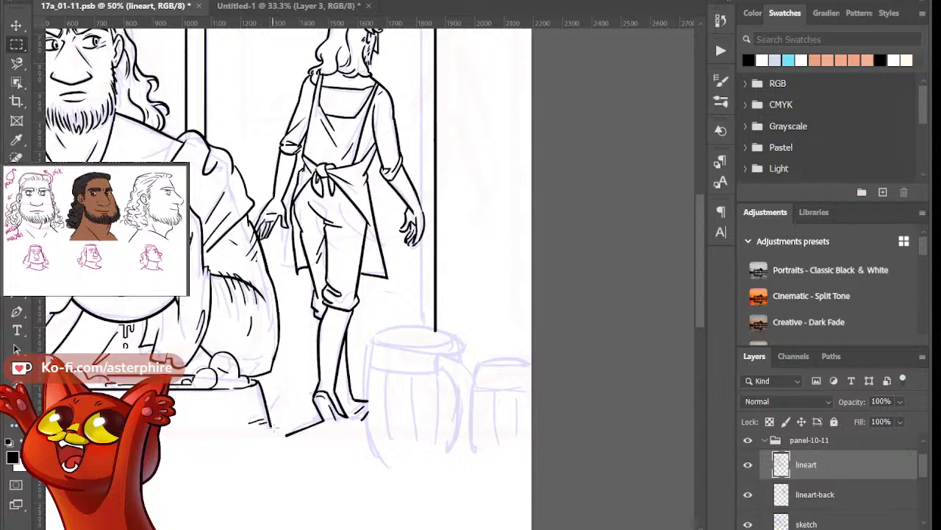
pyautogui.moveTo(284, 415); pyautogui.dragTo(337, 446)
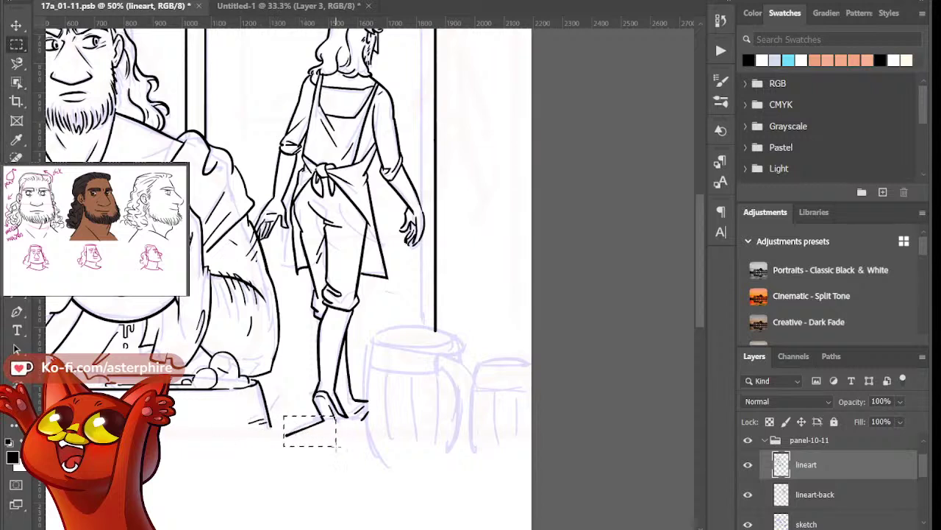
pyautogui.click(16, 28)
pyautogui.hotkey('ctrl', 'd')
pyautogui.hotkey('shift', 'Left')
pyautogui.hotkey('shift', 'Left')
pyautogui.hotkey('shift', 'Left')
pyautogui.hotkey('shift', 'Left')
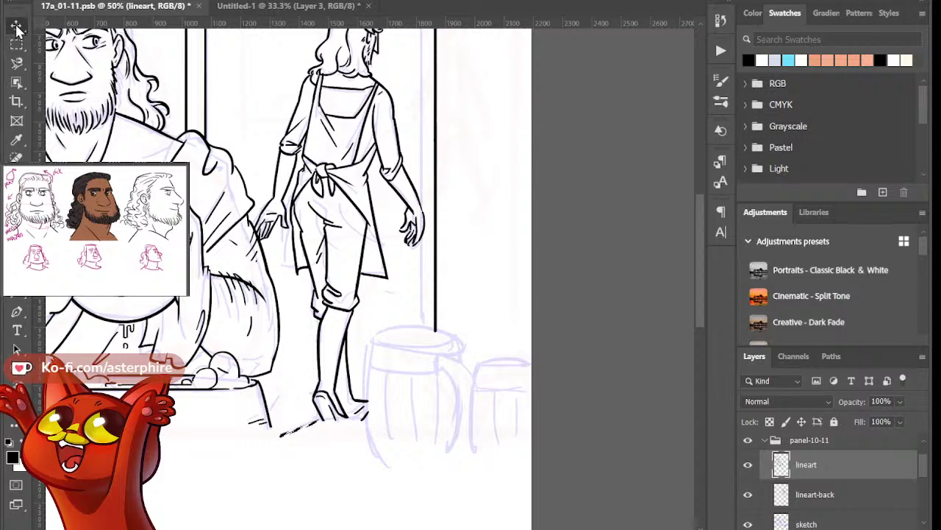
pyautogui.hotkey('shift', 'Left')
# Continue the edge with a straight horizontal line beneath the woman's feet up to the sketched mug
pyautogui.click(16, 44)
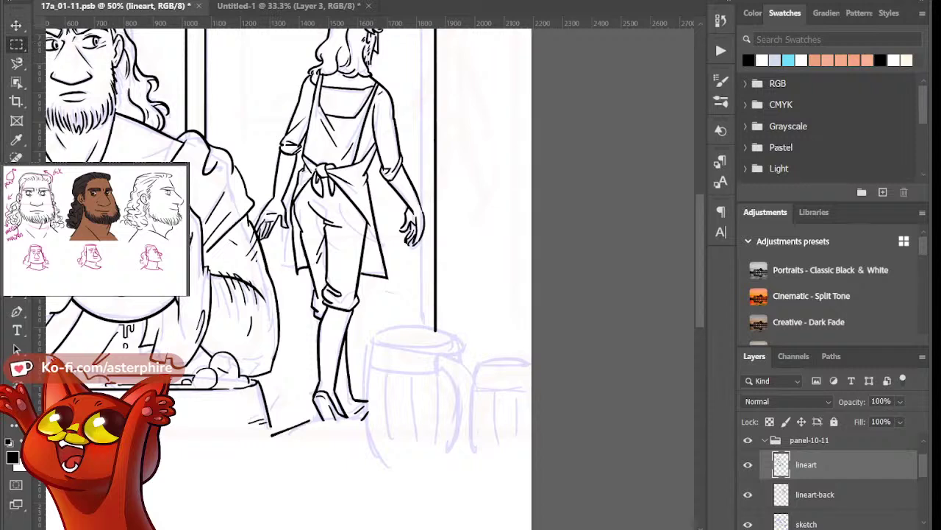
pyautogui.press('b')
pyautogui.moveTo(311, 420); pyautogui.dragTo(371, 425)
pyautogui.press('e')
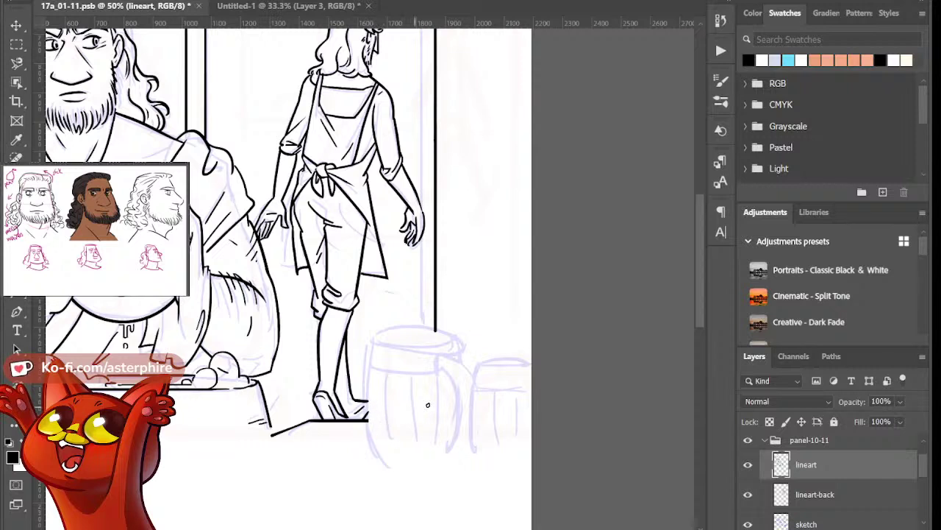
pyautogui.click(806, 496)
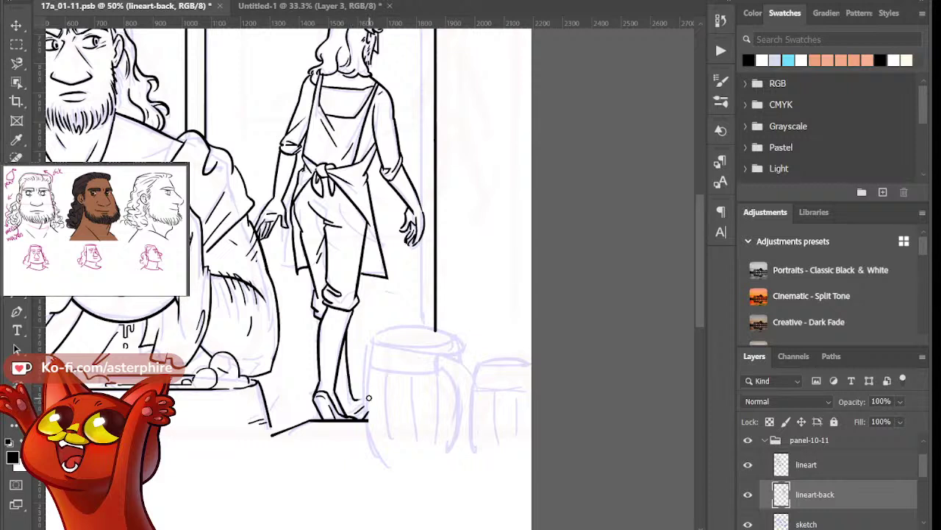
pyautogui.moveTo(362, 397); pyautogui.dragTo(367, 389)
pyautogui.hotkey('ctrl', 'z')
# Ink the curved outer side of the larger mug on the lineart layer and trim the stroke's overlong lower end
pyautogui.click(824, 464)
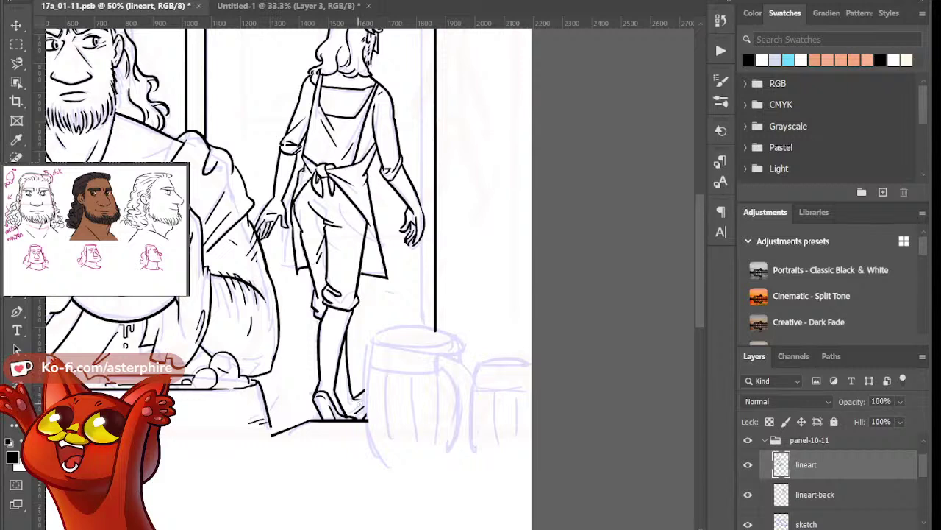
pyautogui.moveTo(375, 337); pyautogui.dragTo(409, 489)
pyautogui.hotkey('ctrl', 'z')
pyautogui.moveTo(372, 345)
pyautogui.mouseDown()
pyautogui.moveTo(367, 415)
pyautogui.moveTo(393, 474)
pyautogui.mouseUp()
pyautogui.hotkey('ctrl', 'z')
pyautogui.moveTo(372, 344); pyautogui.dragTo(396, 485)
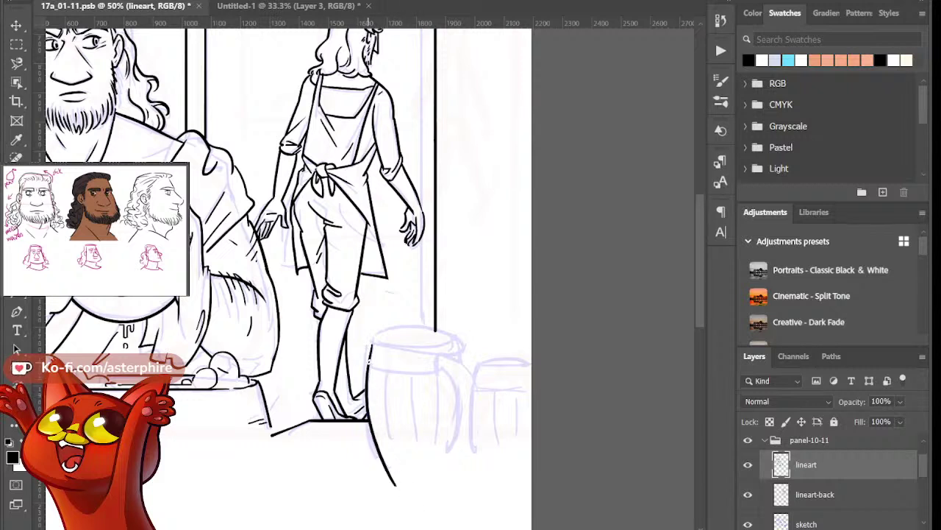
pyautogui.hotkey('ctrl', 'z')
pyautogui.moveTo(367, 343)
pyautogui.mouseDown()
pyautogui.moveTo(368, 397)
pyautogui.moveTo(394, 486)
pyautogui.moveTo(367, 400)
pyautogui.moveTo(399, 500)
pyautogui.mouseUp()
pyautogui.hotkey('ctrl', 'z')
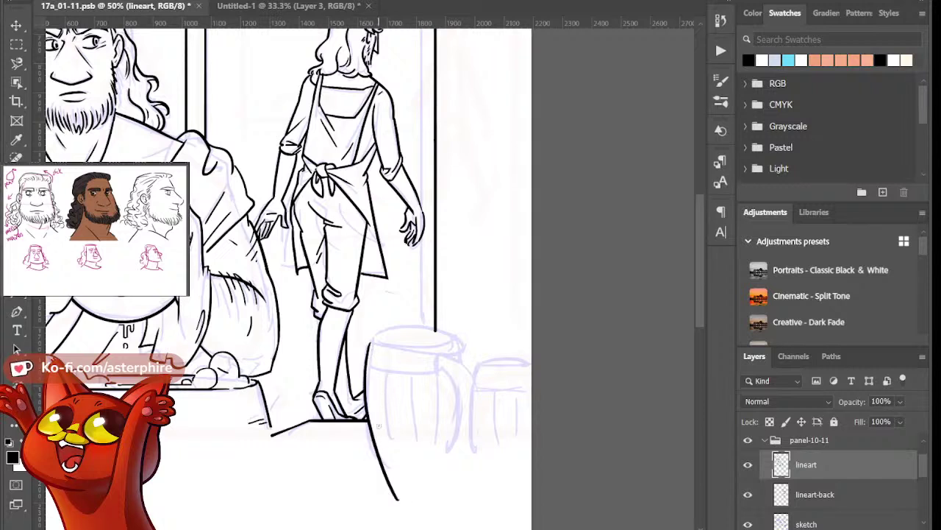
pyautogui.moveTo(374, 446)
pyautogui.mouseDown()
pyautogui.moveTo(374, 419)
pyautogui.moveTo(397, 498)
pyautogui.mouseUp()
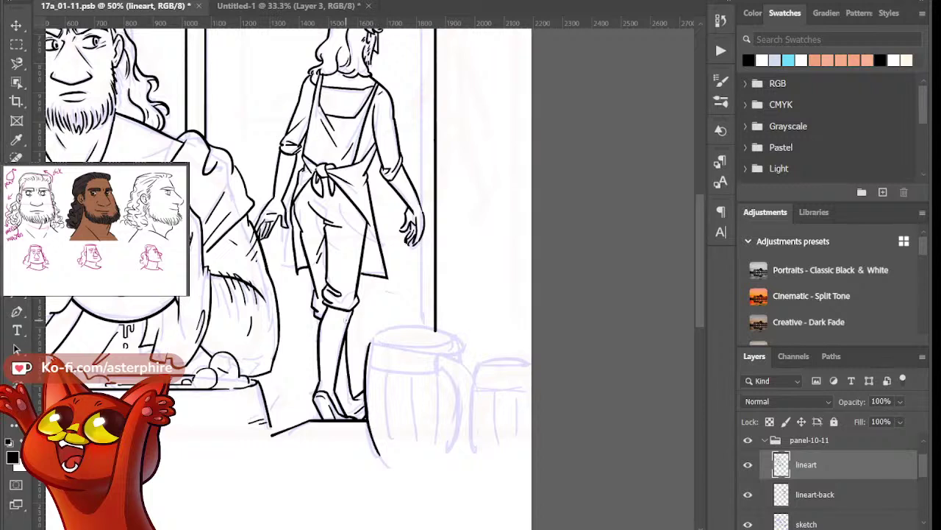
# Ink the larger mug's oval rim, the curved band below it and the short edge on the handle side
pyautogui.moveTo(375, 342); pyautogui.dragTo(481, 339)
pyautogui.moveTo(377, 340); pyautogui.dragTo(441, 346)
pyautogui.hotkey('ctrl', 'z')
pyautogui.moveTo(376, 340); pyautogui.dragTo(462, 349)
pyautogui.hotkey('ctrl', 'z')
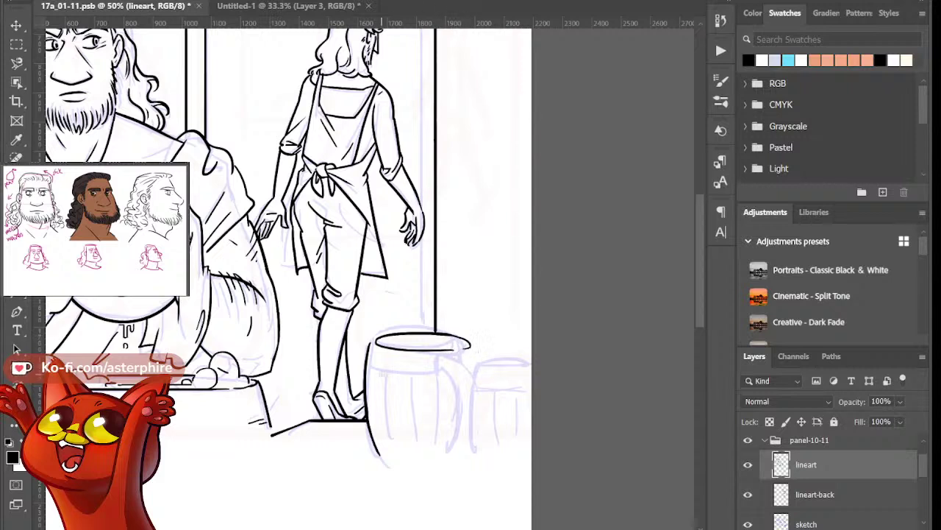
pyautogui.moveTo(370, 368); pyautogui.dragTo(444, 373)
pyautogui.moveTo(471, 344)
pyautogui.mouseDown()
pyautogui.moveTo(464, 387)
pyautogui.moveTo(437, 375)
pyautogui.mouseUp()
pyautogui.hotkey('ctrl', 'z')
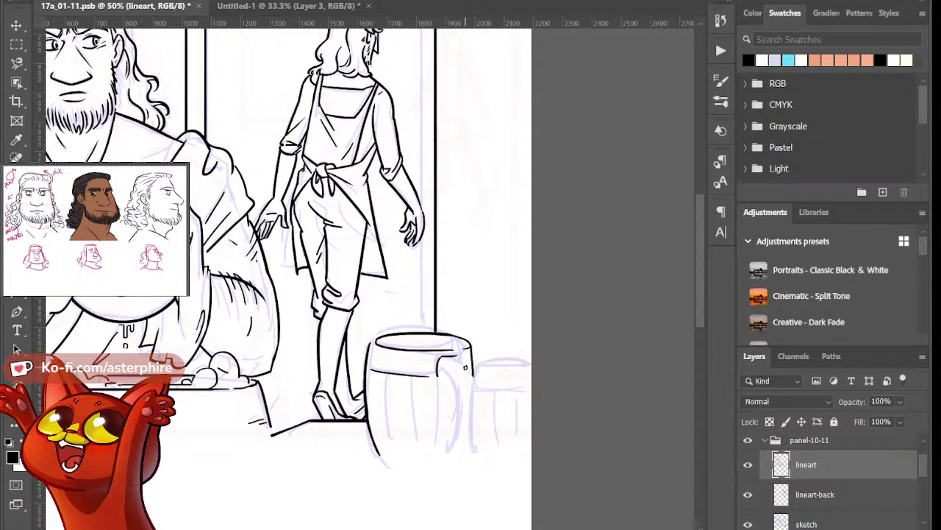
# Ink the larger mug's handle with its outer and inner curves and the mug side behind it
pyautogui.moveTo(459, 358); pyautogui.dragTo(487, 403)
pyautogui.moveTo(440, 361); pyautogui.dragTo(444, 445)
pyautogui.moveTo(438, 373); pyautogui.dragTo(434, 452)
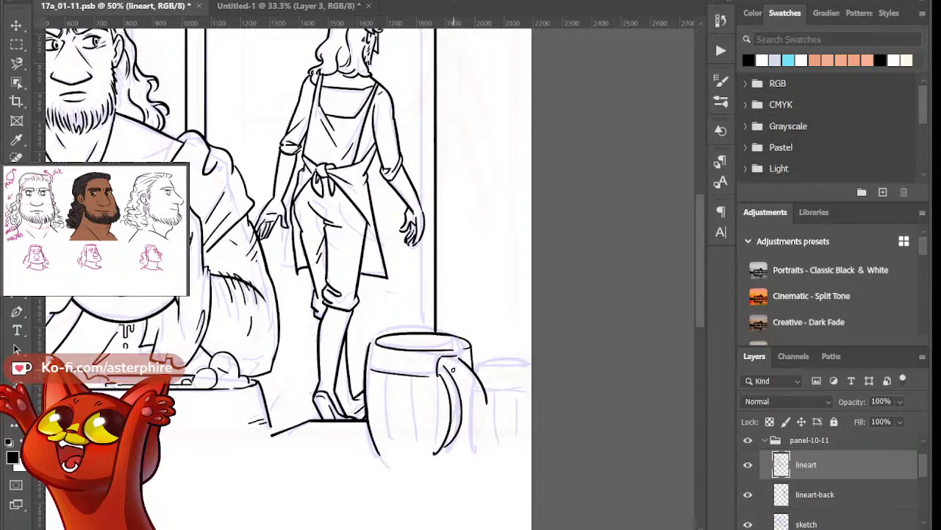
pyautogui.hotkey('ctrl', 'z')
pyautogui.hotkey('ctrl', 'z')
pyautogui.moveTo(454, 372); pyautogui.dragTo(458, 453)
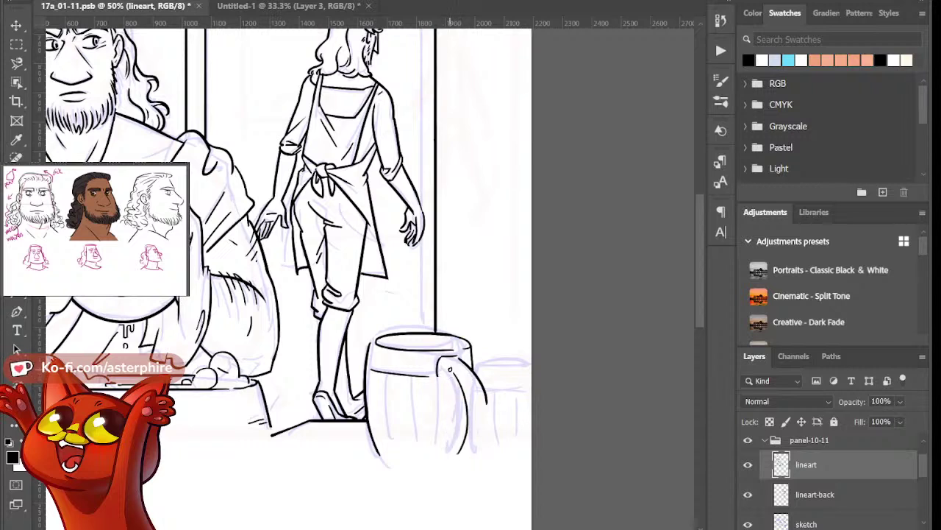
pyautogui.moveTo(439, 373); pyautogui.dragTo(448, 468)
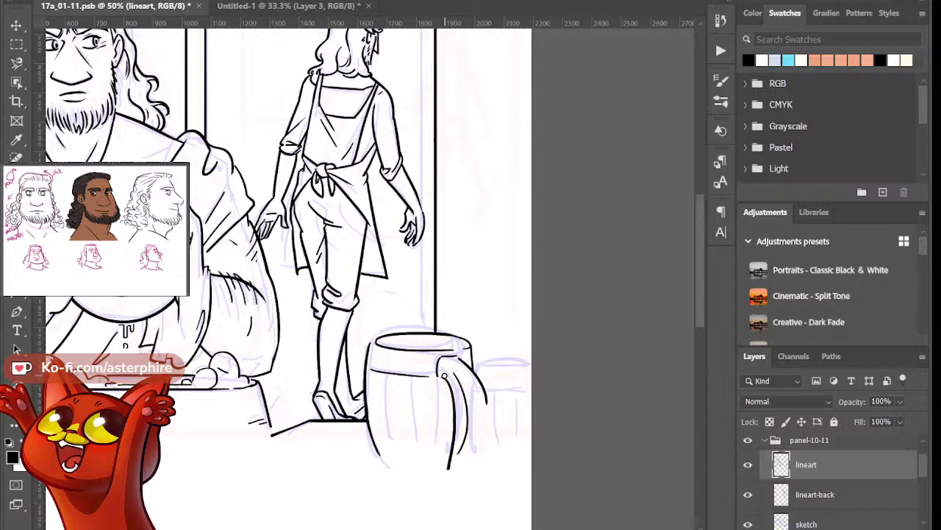
# Add vertical stave lines to the body of the larger mug
pyautogui.moveTo(386, 373); pyautogui.dragTo(395, 441)
pyautogui.moveTo(415, 381); pyautogui.dragTo(415, 444)
pyautogui.hotkey('ctrl', 'z')
pyautogui.moveTo(416, 380)
pyautogui.mouseDown()
pyautogui.moveTo(415, 413)
pyautogui.moveTo(440, 441)
pyautogui.mouseUp()
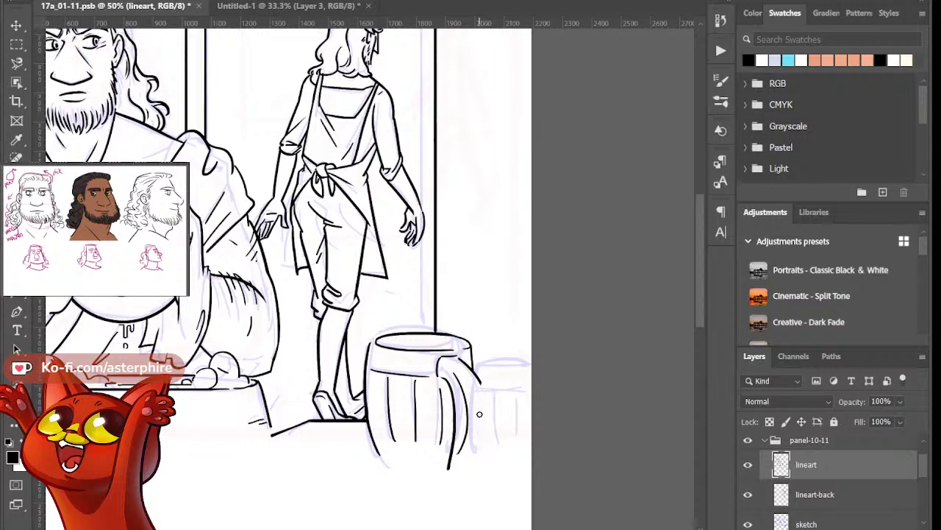
# Ink the curved outer side of the second mug at the page edge
pyautogui.moveTo(491, 360); pyautogui.dragTo(492, 476)
pyautogui.hotkey('ctrl', 'z')
pyautogui.moveTo(491, 361)
pyautogui.mouseDown()
pyautogui.moveTo(479, 453)
pyautogui.moveTo(484, 484)
pyautogui.mouseUp()
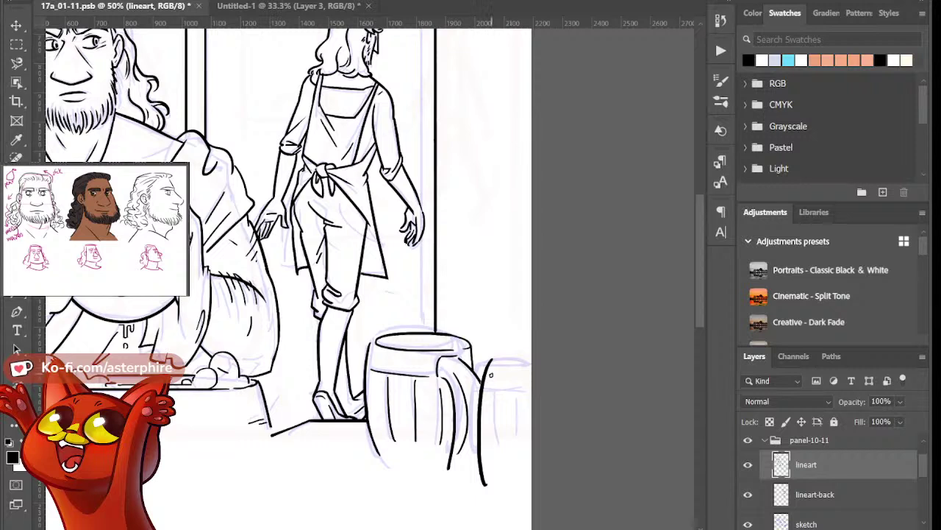
pyautogui.hotkey('ctrl', 'z')
pyautogui.moveTo(493, 352); pyautogui.dragTo(491, 482)
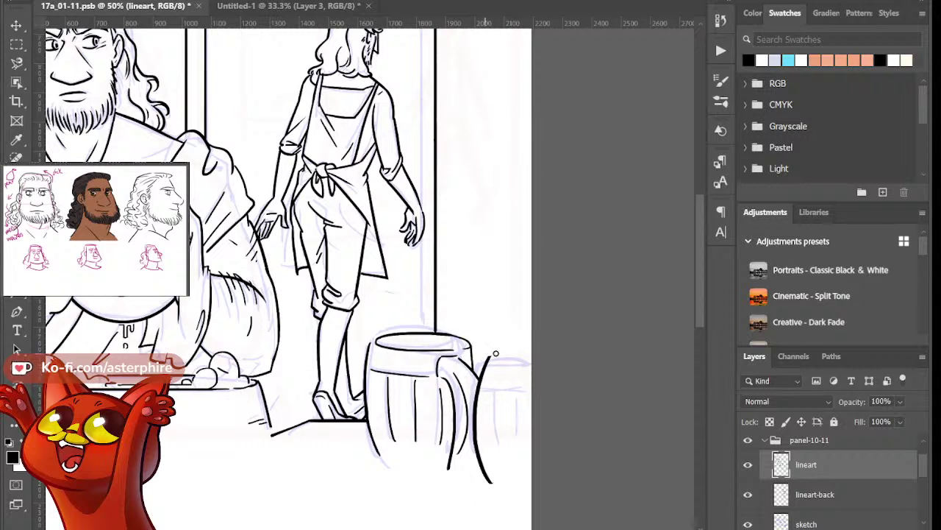
# Ink the upper and lower curves of the second mug's rim, running them off the page edge
pyautogui.moveTo(482, 362)
pyautogui.mouseDown()
pyautogui.moveTo(538, 369)
pyautogui.moveTo(570, 354)
pyautogui.mouseUp()
pyautogui.hotkey('ctrl', 'z')
pyautogui.hotkey('ctrl', 'z')
pyautogui.moveTo(489, 359); pyautogui.dragTo(566, 361)
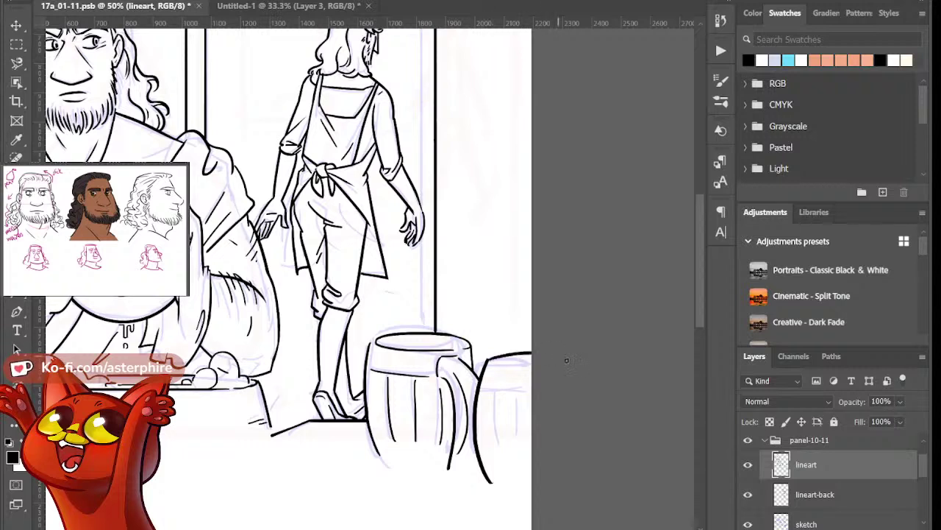
pyautogui.hotkey('ctrl', 'z')
pyautogui.moveTo(481, 363); pyautogui.dragTo(550, 358)
pyautogui.moveTo(489, 360); pyautogui.dragTo(557, 364)
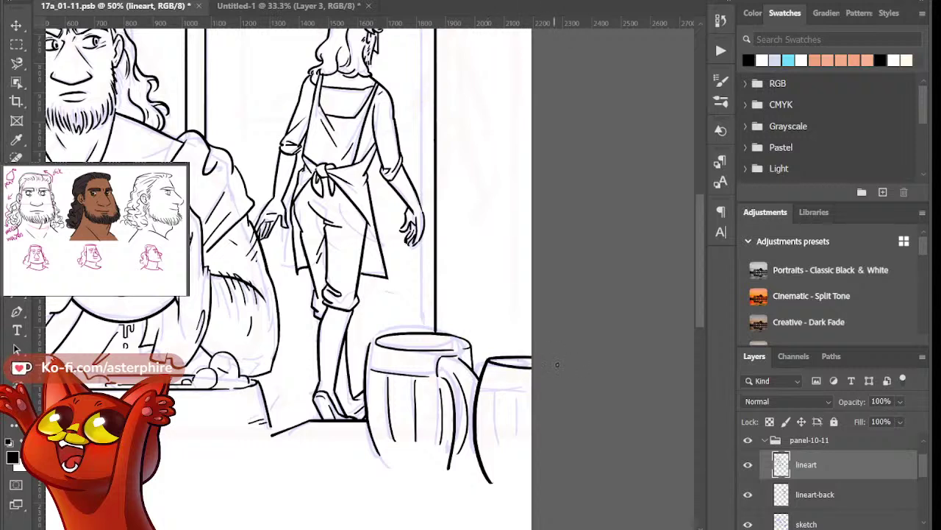
pyautogui.hotkey('ctrl', 'z')
pyautogui.moveTo(490, 361); pyautogui.dragTo(550, 366)
pyautogui.hotkey('ctrl', 'z')
pyautogui.moveTo(490, 360); pyautogui.dragTo(551, 367)
# Add the curved band and a vertical stave line to the second mug
pyautogui.moveTo(482, 391); pyautogui.dragTo(565, 393)
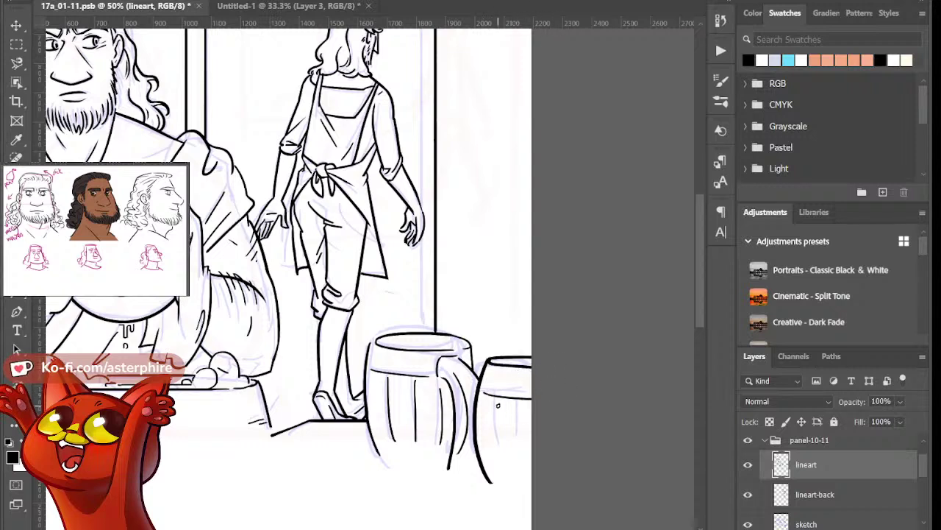
pyautogui.moveTo(502, 402); pyautogui.dragTo(509, 454)
pyautogui.hotkey('ctrl', 'z')
pyautogui.moveTo(505, 407); pyautogui.dragTo(507, 443)
# Delete the mug line art that extends below the panel's bottom edge and clear the selection
pyautogui.hotkey('ctrl', '-')
pyautogui.hotkey('ctrl', '-')
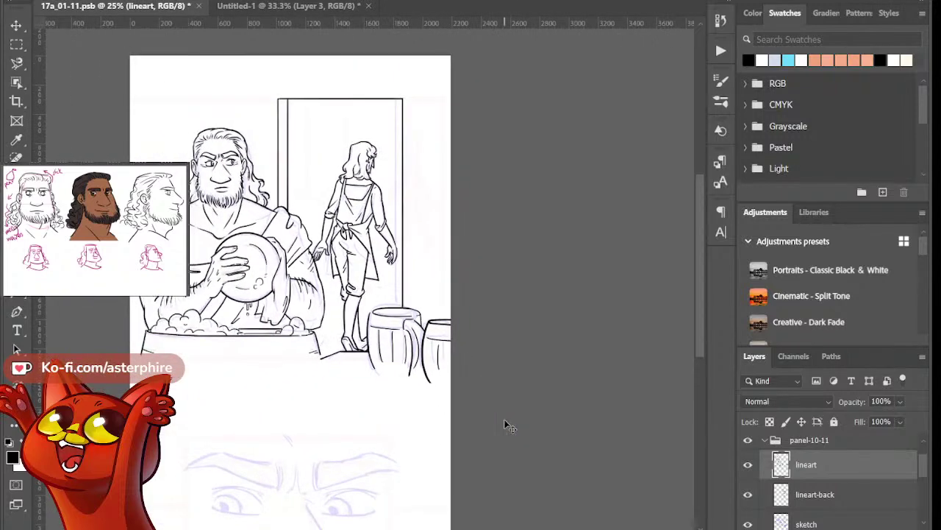
pyautogui.click(16, 45)
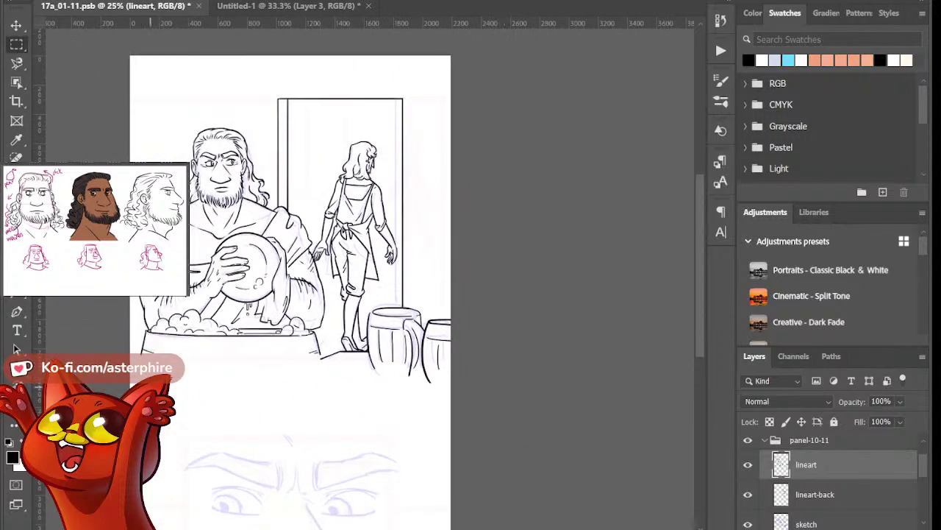
pyautogui.moveTo(131, 361)
pyautogui.mouseDown()
pyautogui.moveTo(484, 457)
pyautogui.moveTo(490, 446)
pyautogui.mouseUp()
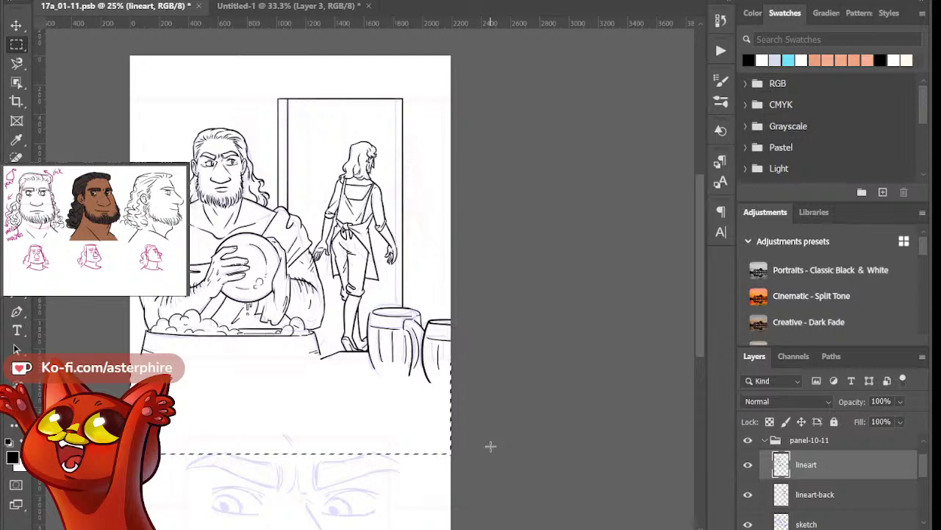
pyautogui.press('Delete')
pyautogui.hotkey('ctrl', 'd')
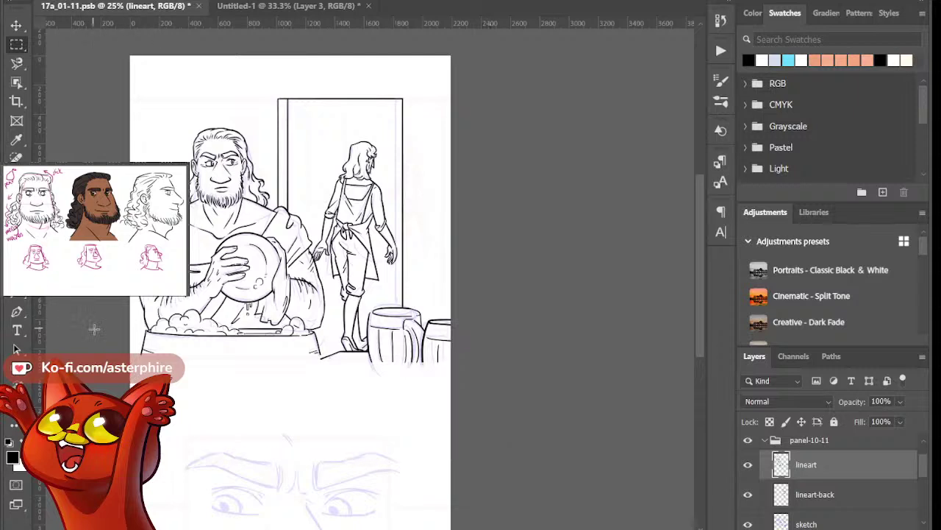
pyautogui.moveTo(131, 359); pyautogui.dragTo(514, 417)
pyautogui.hotkey('ctrl', 'd')
# Trim the lower ends of the tub and mug lines with a straight full-width deletion along the panel's bottom
pyautogui.press('z')
pyautogui.click(160, 350)
pyautogui.click(159, 349)
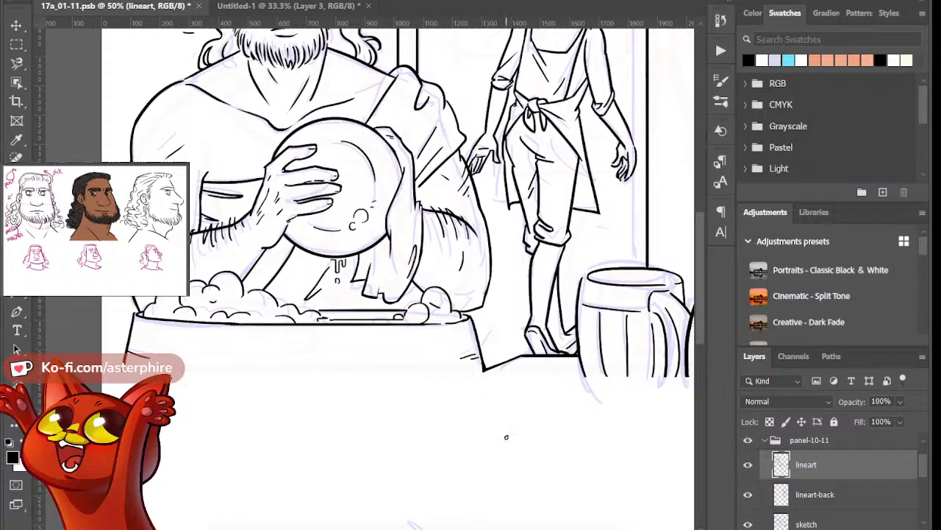
pyautogui.hotkey('ctrl', '-')
pyautogui.hotkey('ctrl', '-')
pyautogui.hotkey('ctrl', '-')
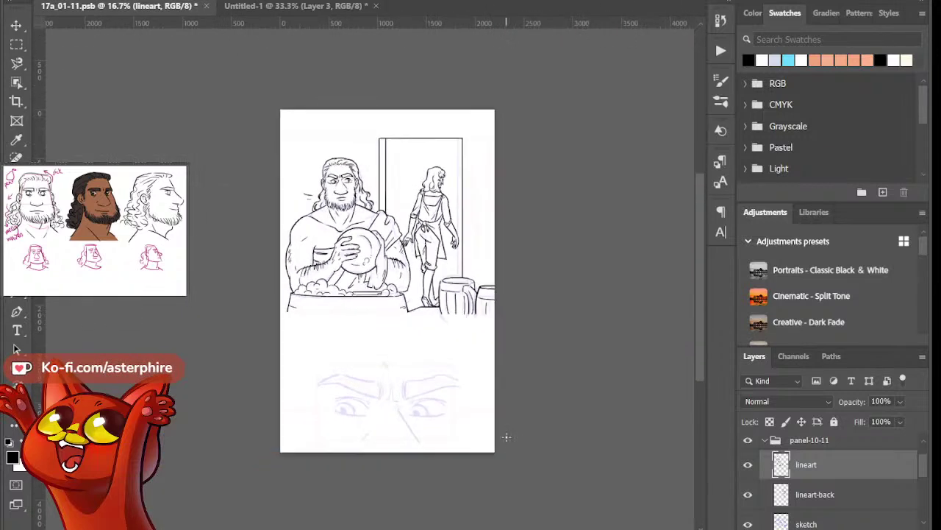
pyautogui.click(16, 44)
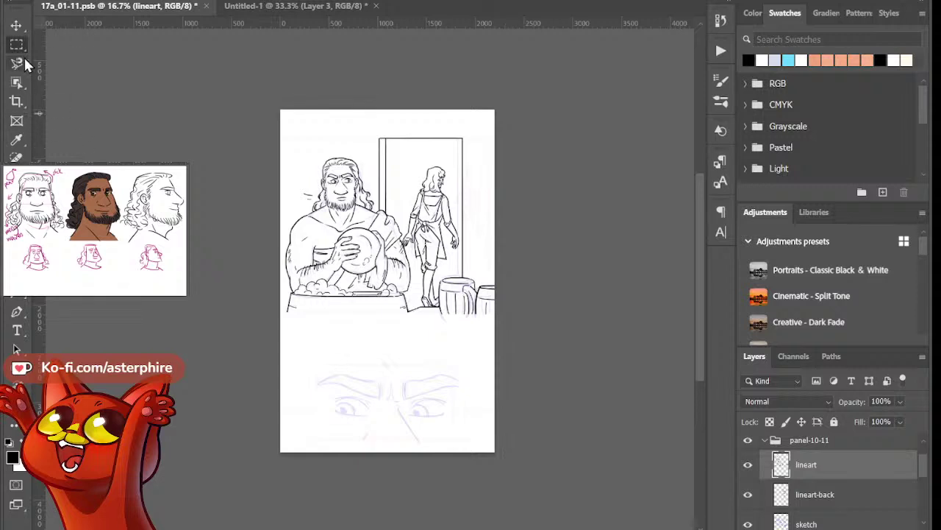
pyautogui.moveTo(280, 311); pyautogui.dragTo(546, 381)
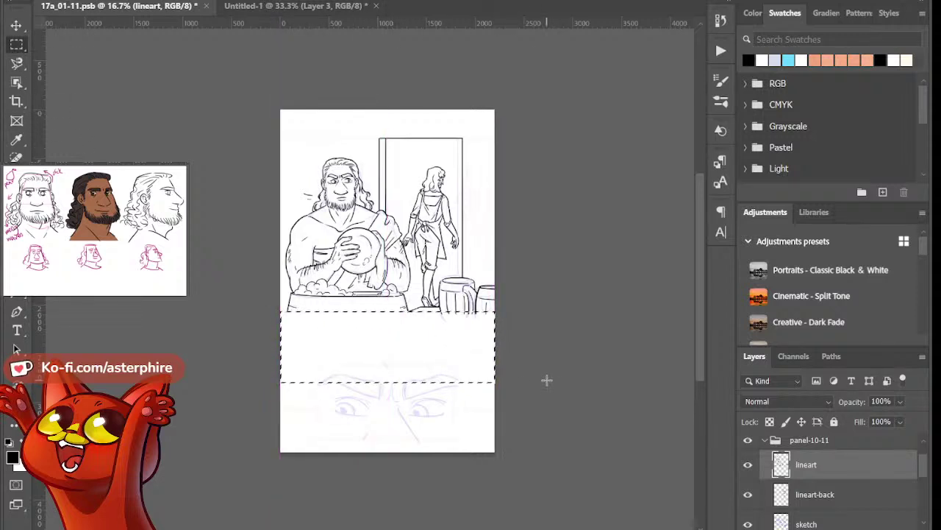
pyautogui.press('Delete')
pyautogui.hotkey('ctrl', 'd')
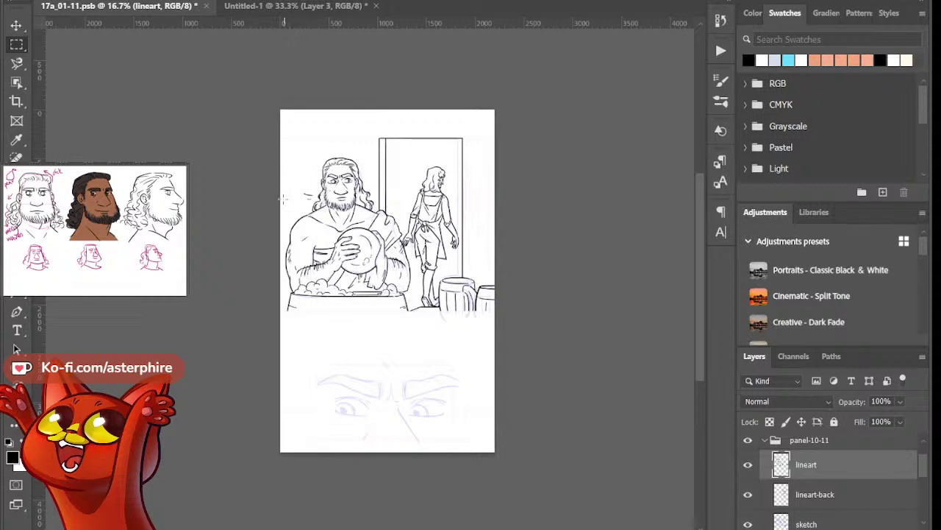
# Ink the left eye's solid black pupil and its curved iris outline over the close-up eyes sketch
pyautogui.press('z')
pyautogui.click(380, 404)
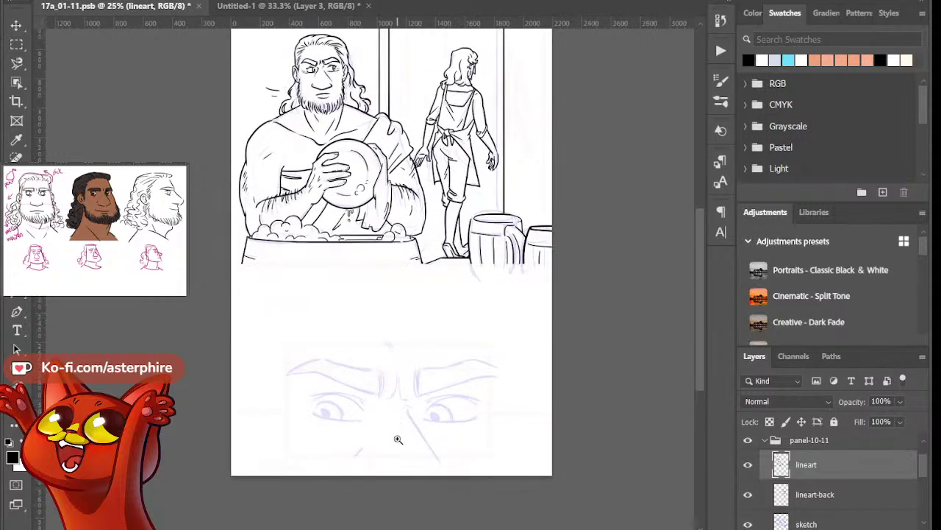
pyautogui.click(387, 409)
pyautogui.click(399, 420)
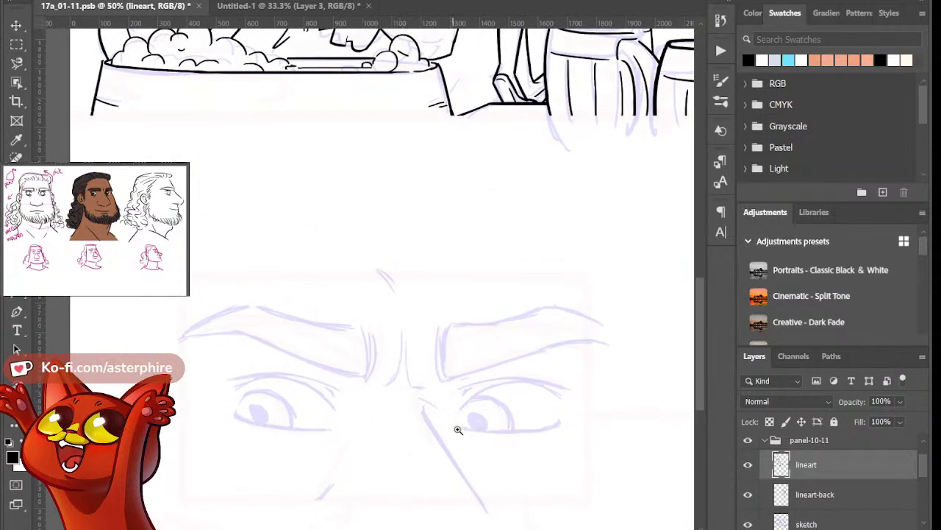
pyautogui.moveTo(700, 319); pyautogui.dragTo(700, 346)
pyautogui.moveTo(561, 239); pyautogui.dragTo(589, 303)
pyautogui.click(587, 303)
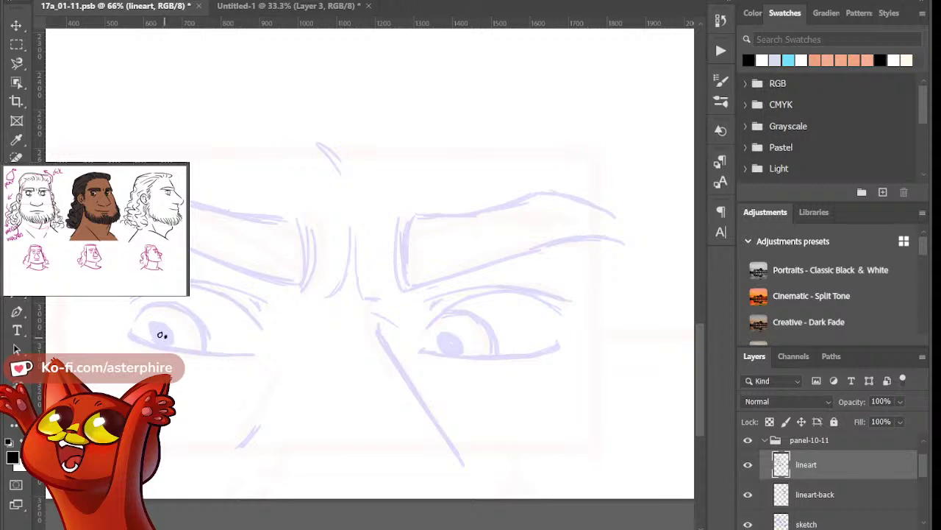
pyautogui.moveTo(161, 335)
pyautogui.mouseDown()
pyautogui.moveTo(176, 345)
pyautogui.moveTo(147, 328)
pyautogui.moveTo(158, 343)
pyautogui.moveTo(199, 336)
pyautogui.moveTo(206, 356)
pyautogui.mouseUp()
pyautogui.hotkey('ctrl', 'z')
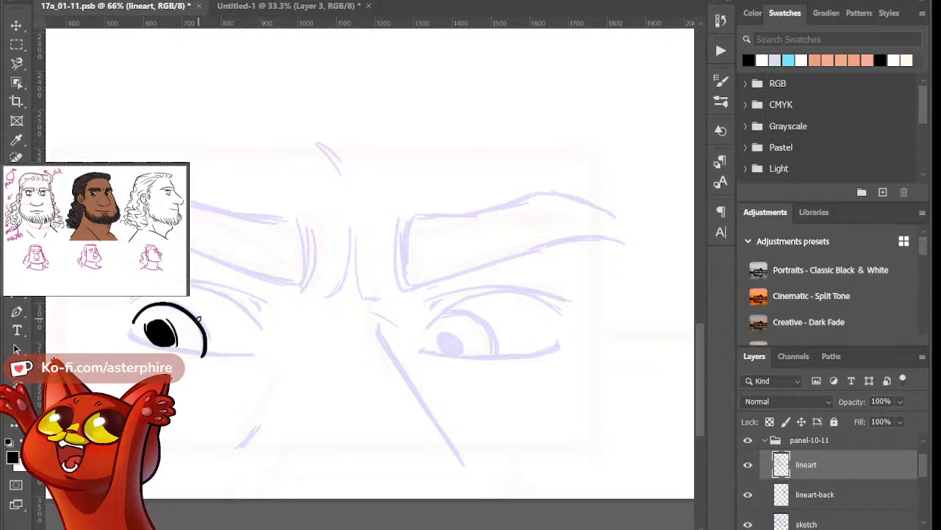
pyautogui.moveTo(198, 319); pyautogui.dragTo(209, 346)
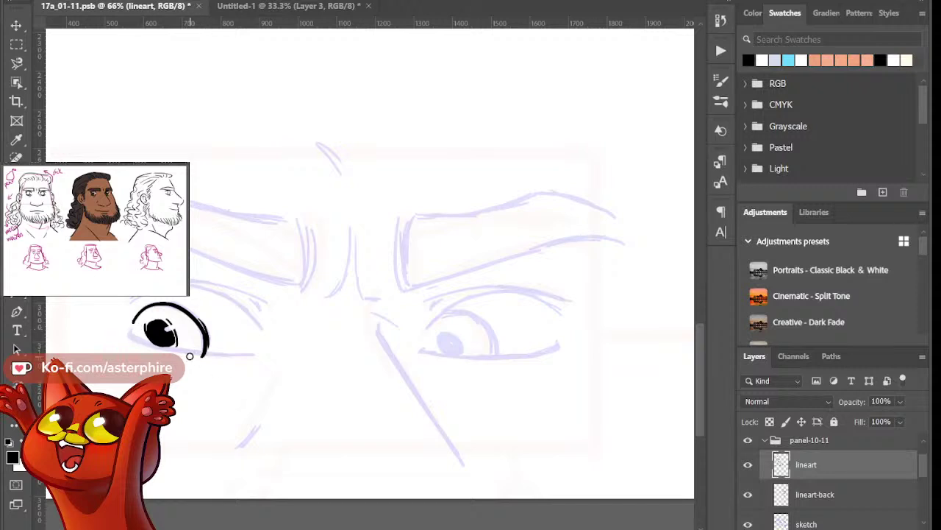
pyautogui.moveTo(126, 334); pyautogui.dragTo(261, 360)
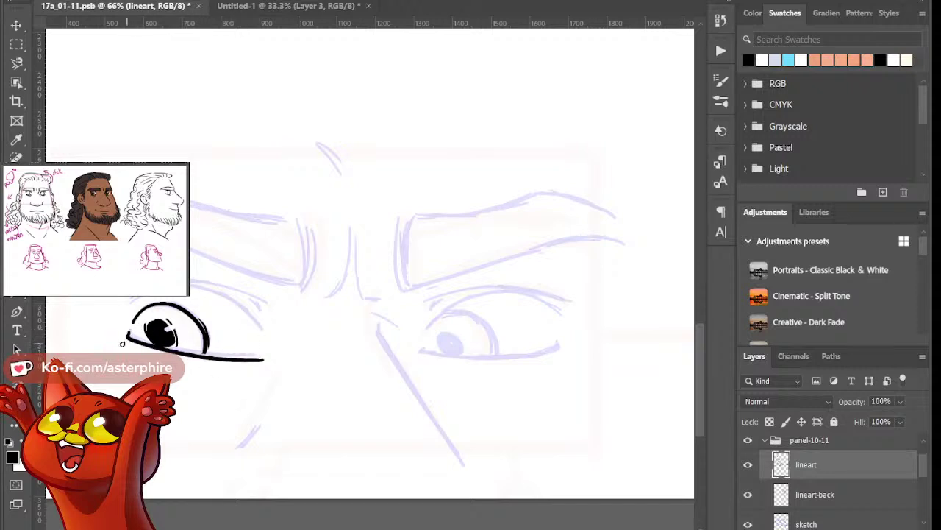
pyautogui.hotkey('ctrl', 'z')
pyautogui.moveTo(129, 329); pyautogui.dragTo(266, 354)
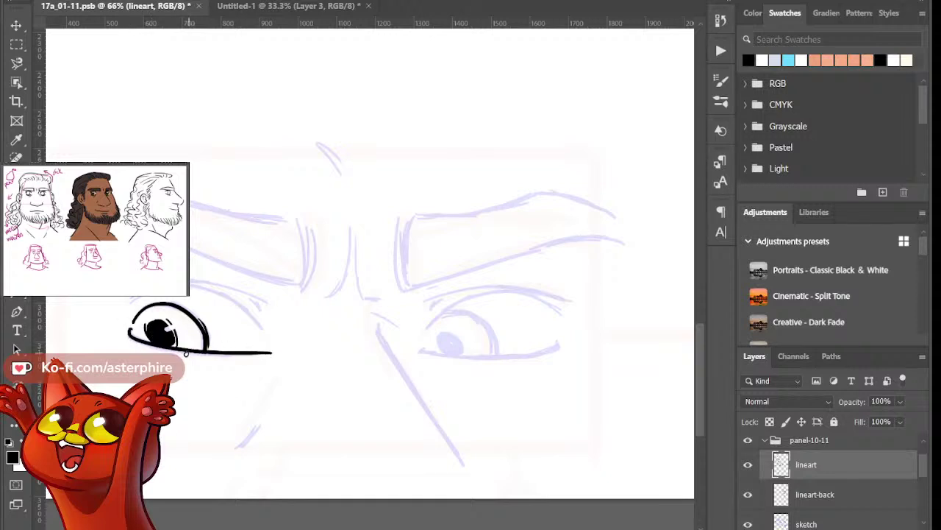
pyautogui.hotkey('ctrl', 'z')
pyautogui.moveTo(129, 330); pyautogui.dragTo(274, 358)
pyautogui.hotkey('ctrl', 'z')
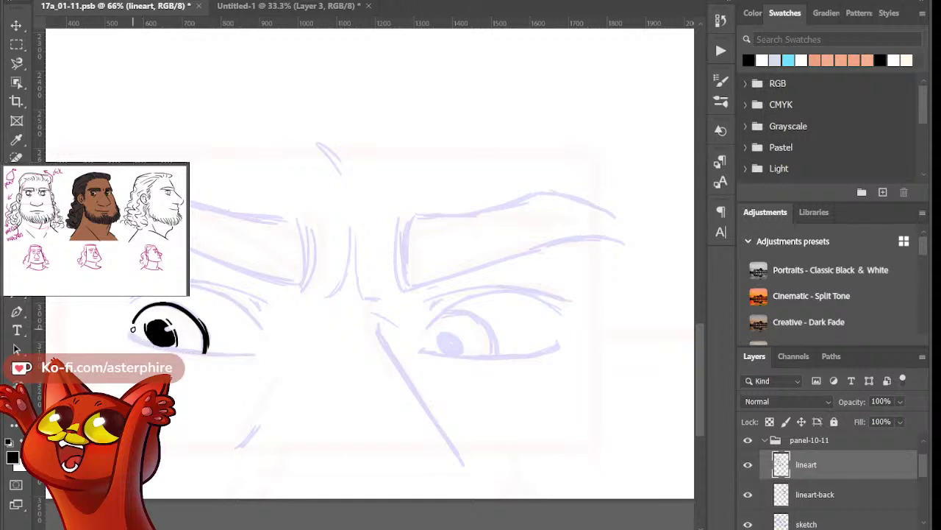
# Ink the left eye's lower lid as a thickened line and add short crease strokes beneath its outer corner
pyautogui.moveTo(131, 329); pyautogui.dragTo(286, 356)
pyautogui.moveTo(194, 354); pyautogui.dragTo(253, 358)
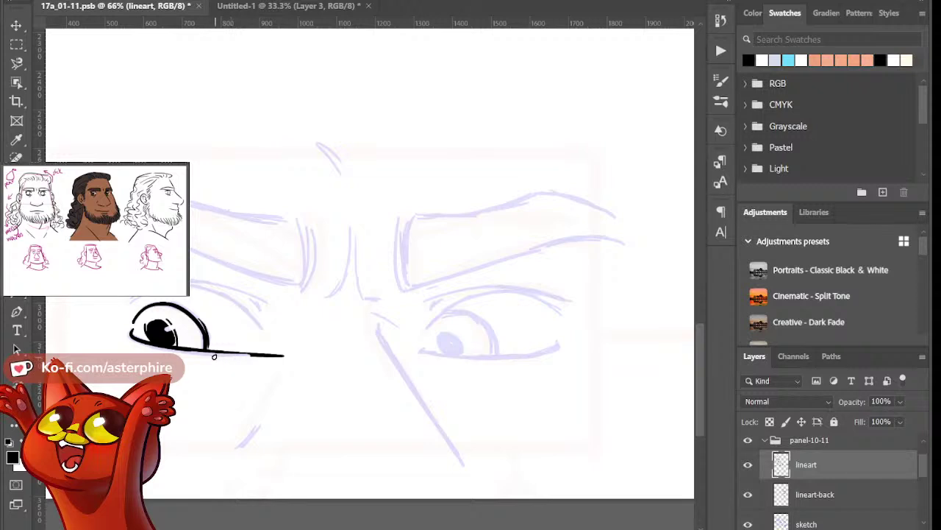
pyautogui.hotkey('ctrl', 'z')
pyautogui.moveTo(129, 334); pyautogui.dragTo(253, 354)
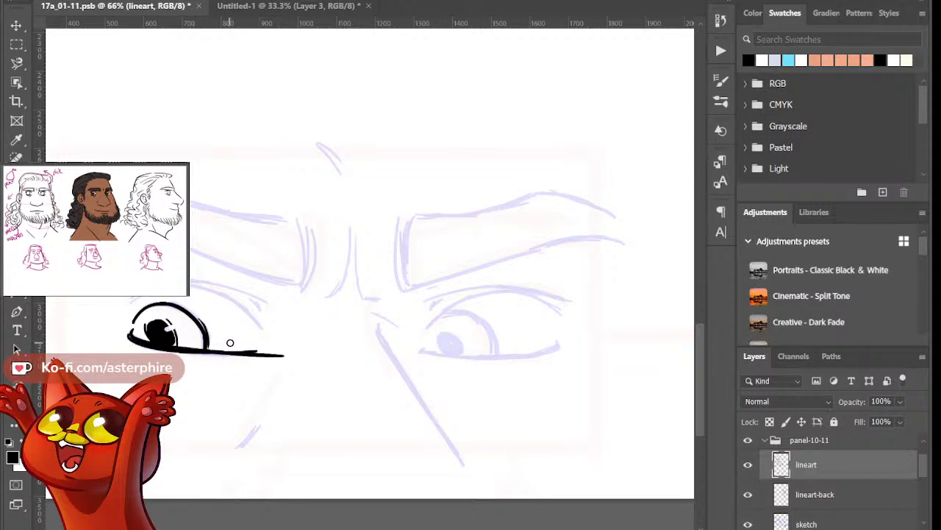
pyautogui.moveTo(224, 361)
pyautogui.mouseDown()
pyautogui.moveTo(300, 355)
pyautogui.moveTo(211, 355)
pyautogui.moveTo(277, 357)
pyautogui.moveTo(237, 357)
pyautogui.moveTo(260, 354)
pyautogui.mouseUp()
pyautogui.hotkey('ctrl', 'z')
pyautogui.moveTo(188, 354); pyautogui.dragTo(262, 354)
pyautogui.moveTo(121, 346); pyautogui.dragTo(179, 356)
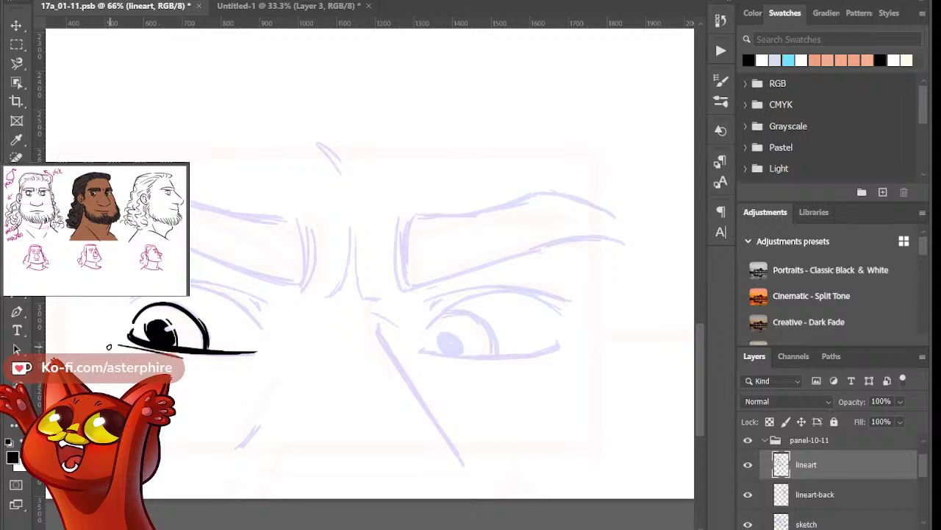
pyautogui.moveTo(108, 347); pyautogui.dragTo(135, 351)
# Ink the left eye's thick upper lid curve, tapering toward the nose, and mark the eye's inner corner
pyautogui.moveTo(131, 297); pyautogui.dragTo(258, 313)
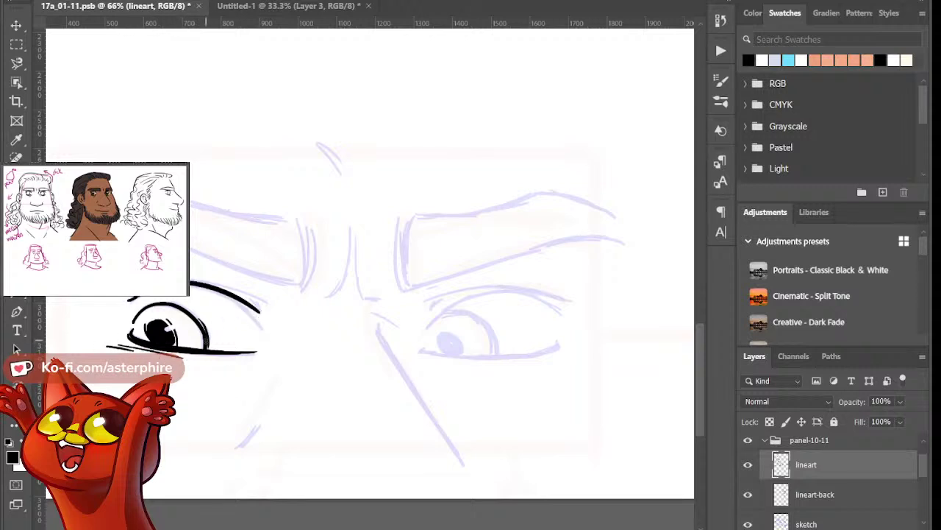
pyautogui.hotkey('ctrl', 'z')
pyautogui.moveTo(126, 300); pyautogui.dragTo(276, 336)
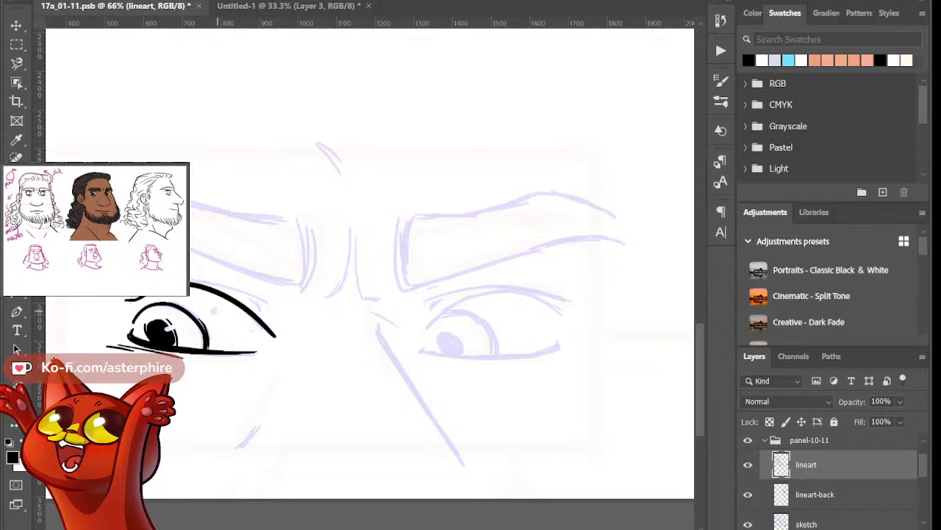
pyautogui.moveTo(249, 298); pyautogui.dragTo(276, 338)
pyautogui.moveTo(248, 301)
pyautogui.mouseDown()
pyautogui.moveTo(273, 339)
pyautogui.moveTo(267, 345)
pyautogui.mouseUp()
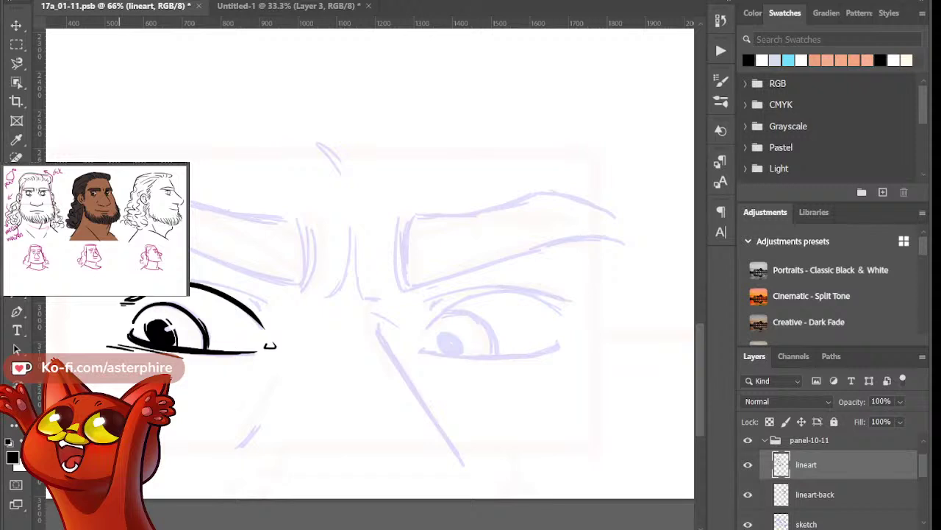
# Add the eyelid crease strokes just above the left eye's upper lid
pyautogui.moveTo(125, 289); pyautogui.dragTo(259, 291)
pyautogui.hotkey('ctrl', 'z')
pyautogui.moveTo(190, 282); pyautogui.dragTo(274, 306)
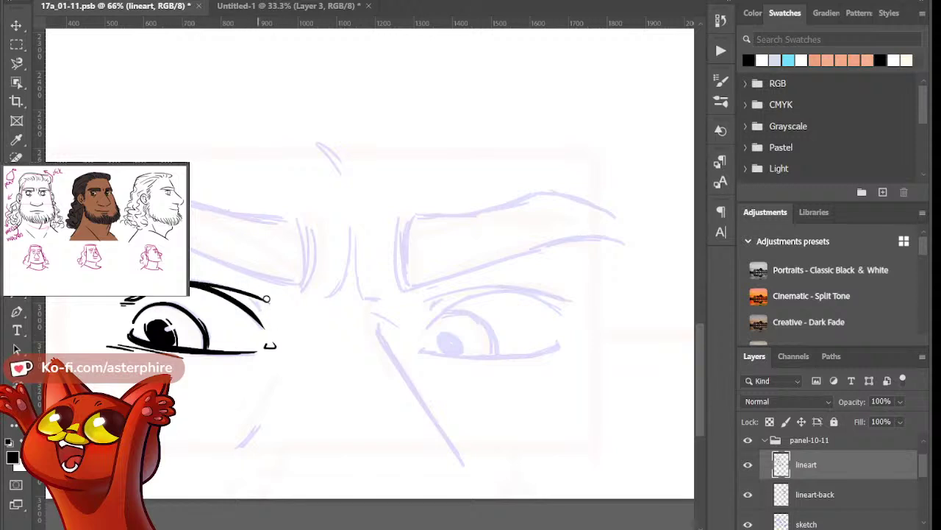
pyautogui.moveTo(245, 295); pyautogui.dragTo(278, 319)
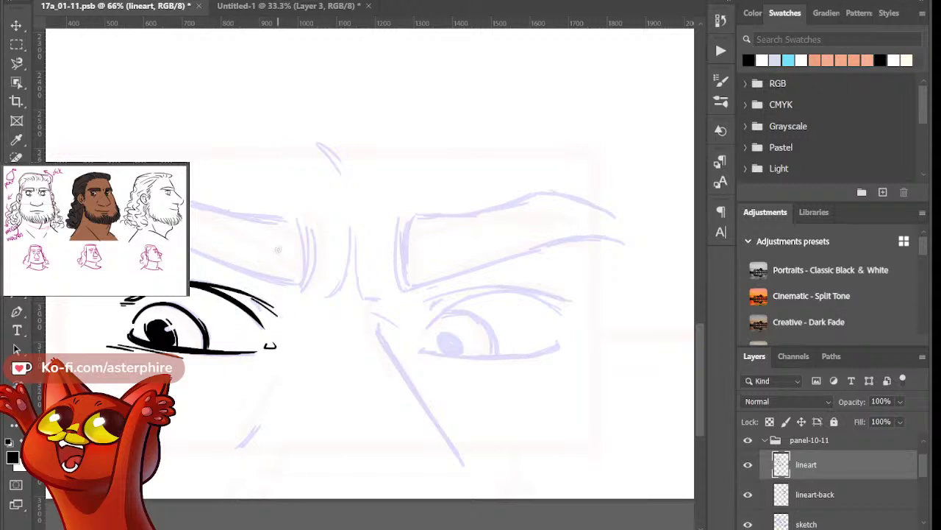
# Ink the inner end of the left eyebrow with two close parallel curves
pyautogui.moveTo(300, 219); pyautogui.dragTo(296, 287)
pyautogui.moveTo(305, 225); pyautogui.dragTo(302, 279)
pyautogui.hotkey('ctrl', 'z')
pyautogui.moveTo(305, 226); pyautogui.dragTo(297, 293)
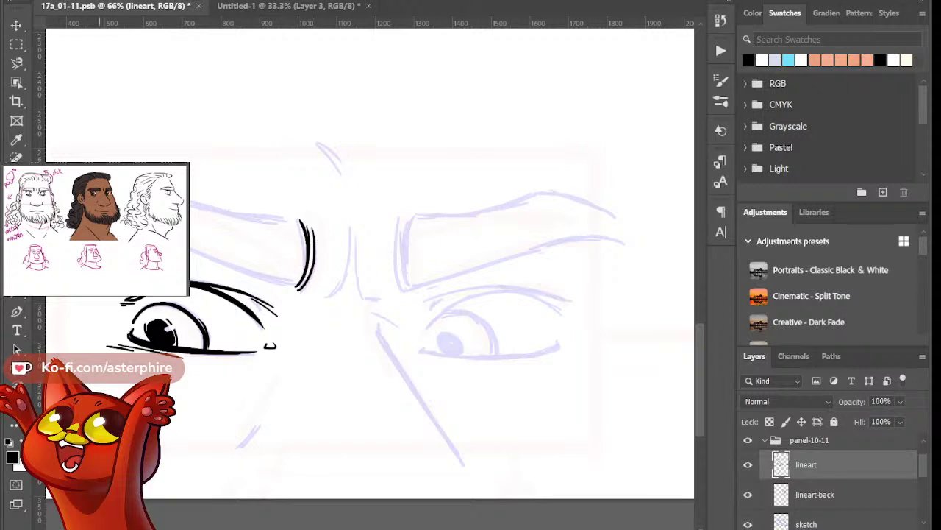
# Ink the lower edge of the left eyebrow, running it into the brow's inner end
pyautogui.moveTo(188, 262)
pyautogui.mouseDown()
pyautogui.moveTo(221, 249)
pyautogui.moveTo(278, 289)
pyautogui.mouseUp()
pyautogui.hotkey('ctrl', 'z')
pyautogui.press('e')
pyautogui.moveTo(207, 257); pyautogui.dragTo(290, 287)
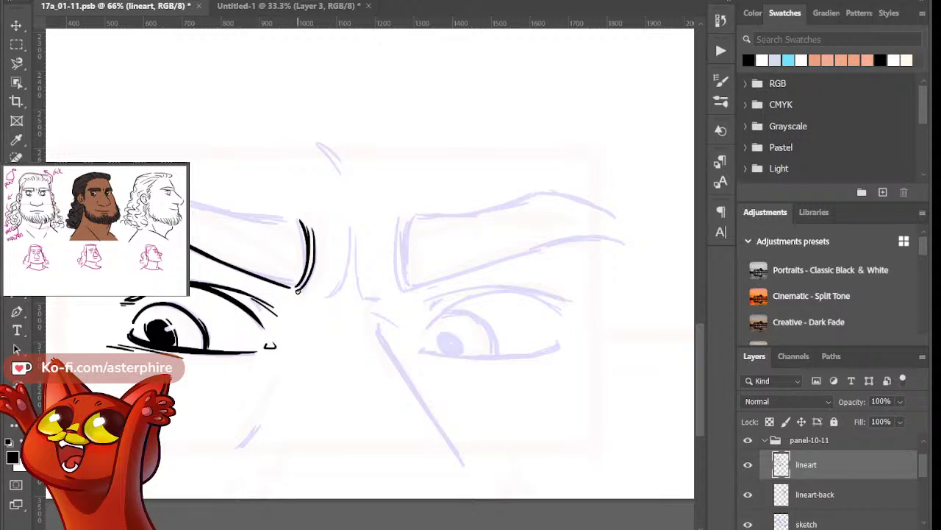
pyautogui.hotkey('ctrl', 'z')
pyautogui.moveTo(211, 257); pyautogui.dragTo(294, 284)
pyautogui.moveTo(216, 260); pyautogui.dragTo(285, 282)
pyautogui.moveTo(225, 264); pyautogui.dragTo(293, 284)
pyautogui.hotkey('ctrl', 'z')
pyautogui.moveTo(222, 263); pyautogui.dragTo(288, 284)
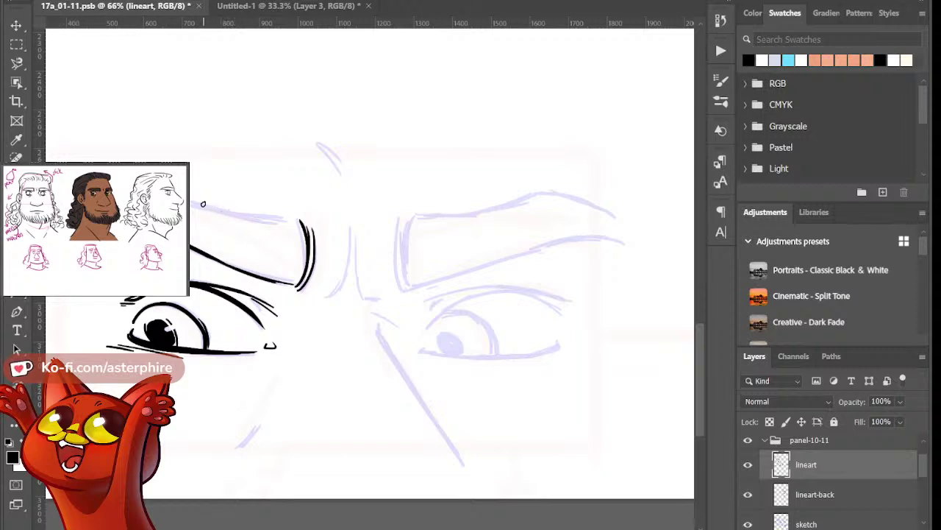
# Ink the upper edge of the left eyebrow toward its inner end, slightly above the sketch line
pyautogui.moveTo(163, 188); pyautogui.dragTo(292, 224)
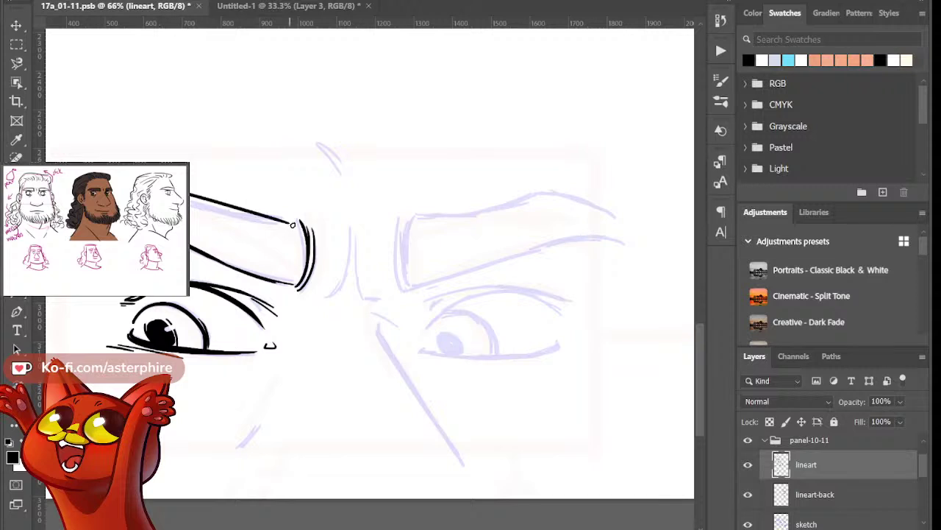
pyautogui.hotkey('ctrl', 'z')
pyautogui.moveTo(182, 193); pyautogui.dragTo(288, 214)
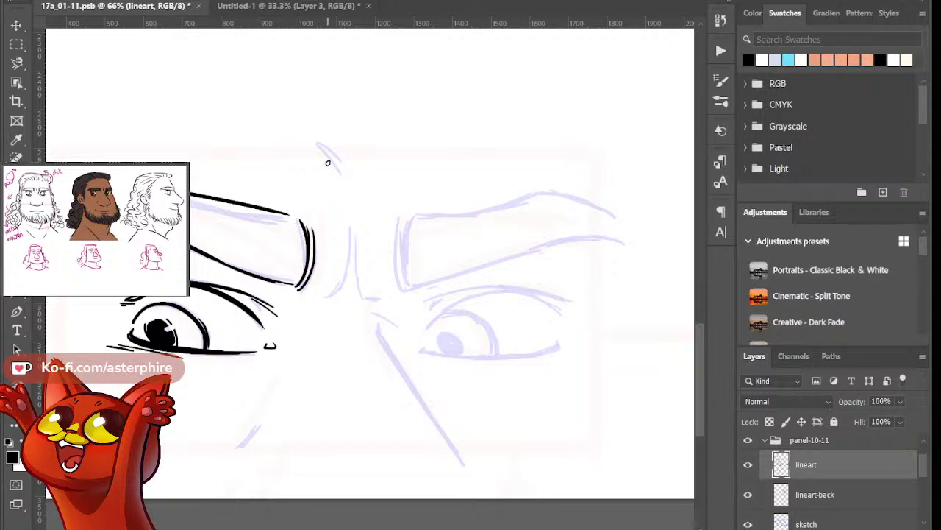
# Ink the short forehead crease and the curved and angled frown lines between the eyebrows
pyautogui.moveTo(301, 140); pyautogui.dragTo(359, 182)
pyautogui.moveTo(350, 229); pyautogui.dragTo(324, 300)
pyautogui.moveTo(358, 241); pyautogui.dragTo(364, 285)
pyautogui.hotkey('ctrl', 'z')
pyautogui.moveTo(358, 253)
pyautogui.mouseDown()
pyautogui.moveTo(366, 298)
pyautogui.moveTo(401, 300)
pyautogui.mouseUp()
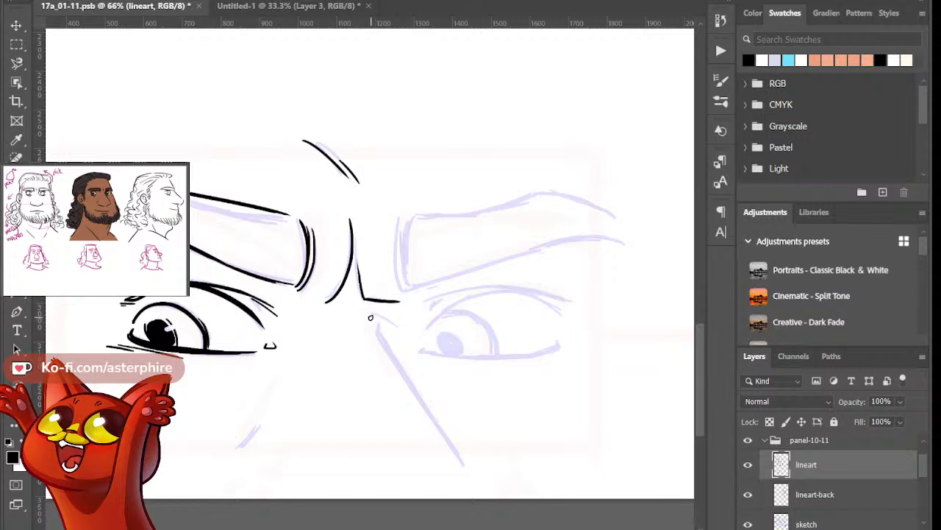
# Ink a short crease at the top of the nose bridge and try the long diagonal nose line
pyautogui.moveTo(368, 316)
pyautogui.mouseDown()
pyautogui.moveTo(393, 319)
pyautogui.moveTo(377, 334)
pyautogui.moveTo(405, 363)
pyautogui.moveTo(398, 354)
pyautogui.moveTo(462, 474)
pyautogui.mouseUp()
pyautogui.hotkey('ctrl', 'z')
pyautogui.hotkey('ctrl', 'z')
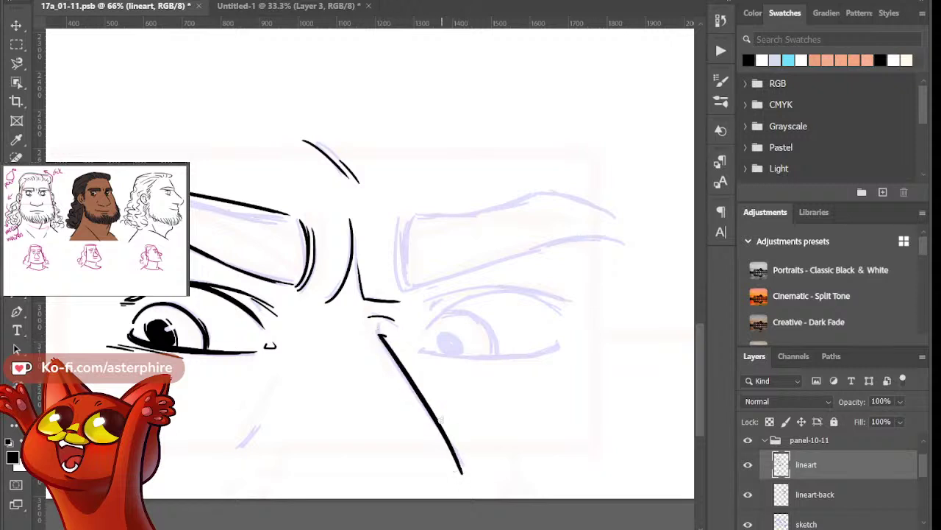
pyautogui.hotkey('ctrl', 'z')
pyautogui.moveTo(381, 335); pyautogui.dragTo(480, 500)
pyautogui.hotkey('ctrl', 'z')
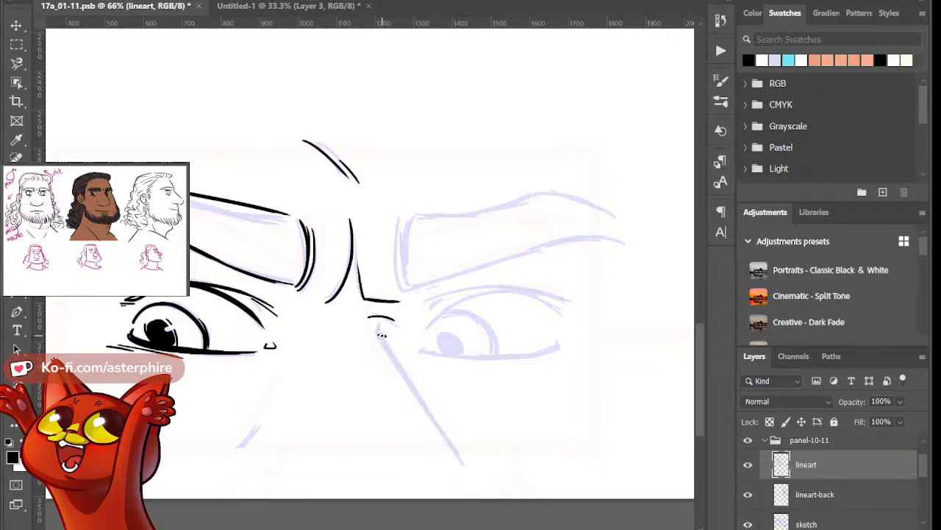
pyautogui.moveTo(378, 333); pyautogui.dragTo(482, 500)
pyautogui.hotkey('ctrl', 'z')
pyautogui.moveTo(378, 334); pyautogui.dragTo(482, 500)
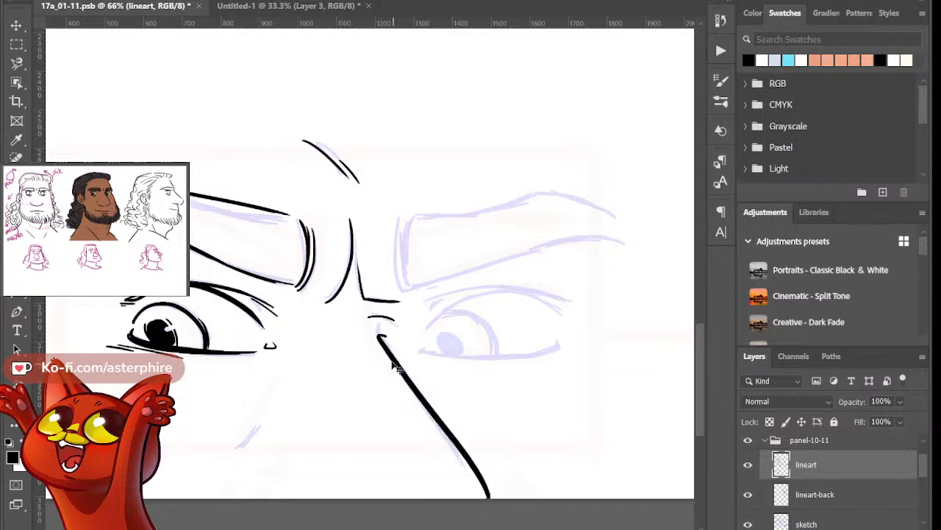
pyautogui.hotkey('ctrl', 'z')
# Ink the long diagonal nose line down to the page's lower edge and add short cheek creases below the left eye
pyautogui.moveTo(377, 334); pyautogui.dragTo(479, 501)
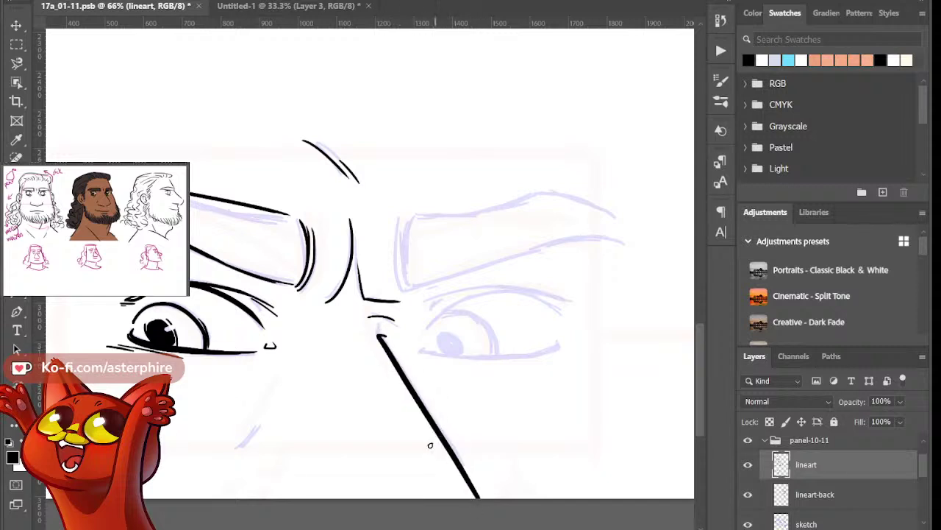
pyautogui.moveTo(231, 450); pyautogui.dragTo(272, 425)
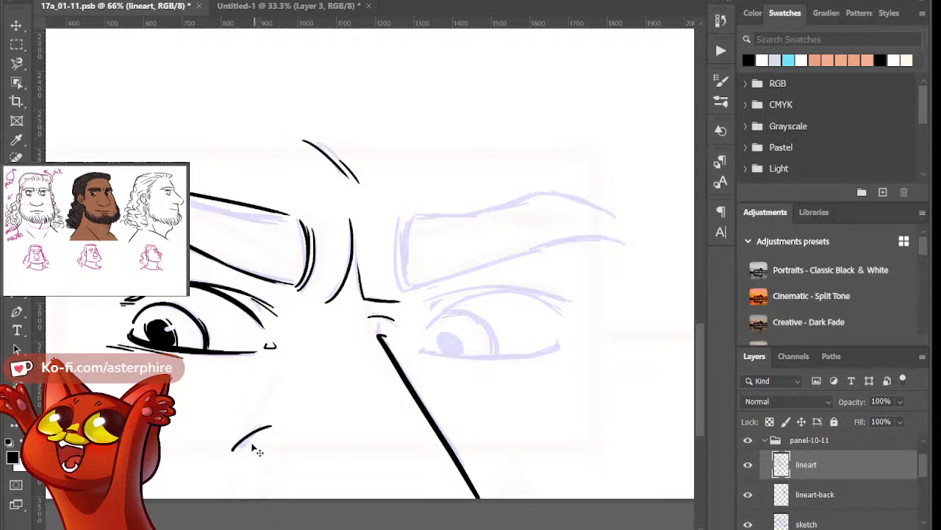
pyautogui.hotkey('ctrl', 'z')
pyautogui.moveTo(232, 449); pyautogui.dragTo(260, 433)
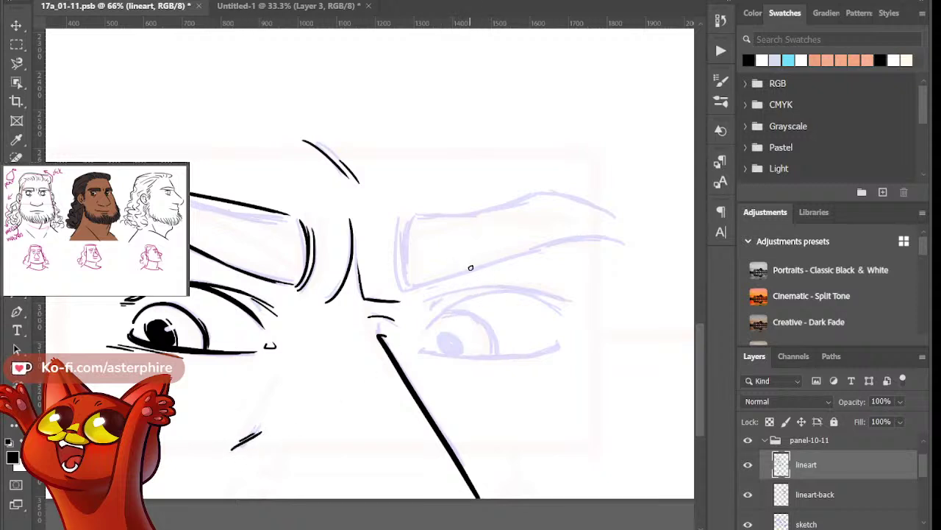
# Ink the right eye's solid black pupil, its inner corner and the start of its lower lid
pyautogui.hscroll(2, 367, 265)
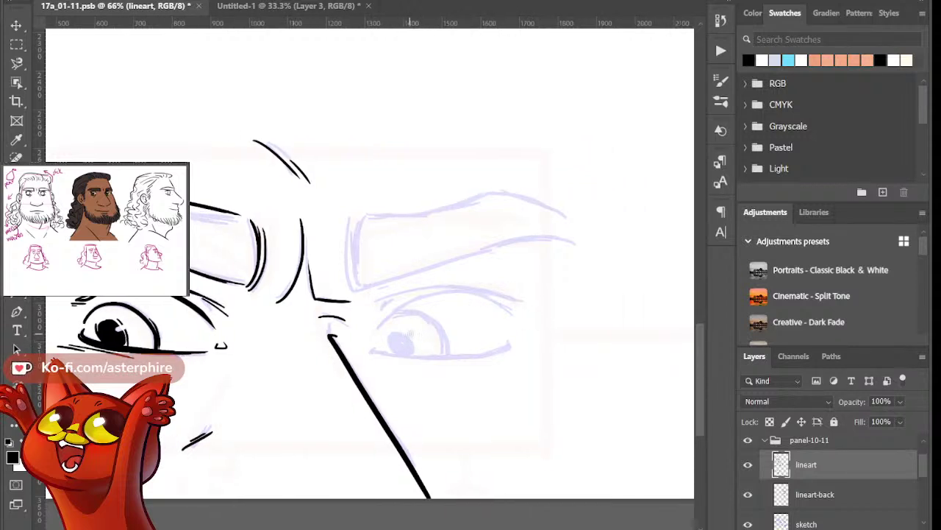
pyautogui.moveTo(394, 337)
pyautogui.mouseDown()
pyautogui.moveTo(395, 347)
pyautogui.moveTo(405, 335)
pyautogui.moveTo(401, 349)
pyautogui.moveTo(390, 340)
pyautogui.moveTo(412, 337)
pyautogui.moveTo(417, 346)
pyautogui.mouseUp()
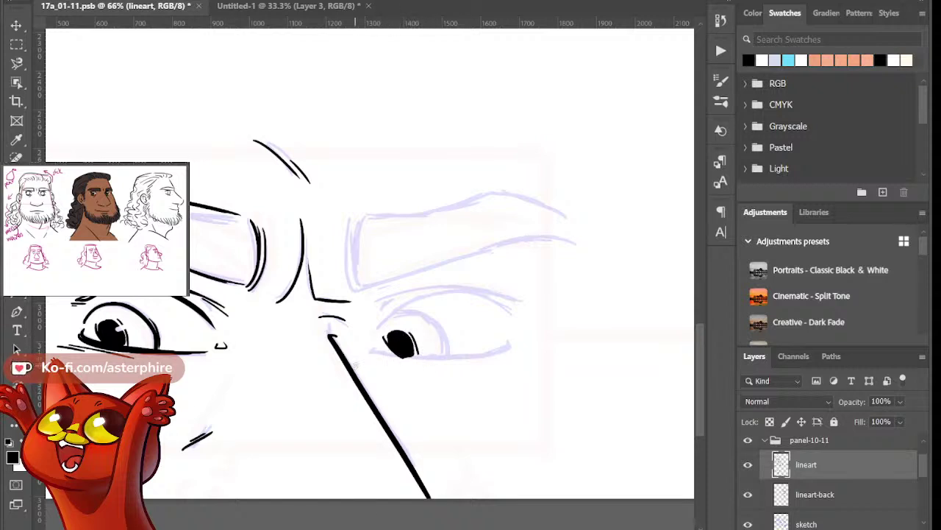
pyautogui.moveTo(371, 342)
pyautogui.mouseDown()
pyautogui.moveTo(375, 352)
pyautogui.moveTo(483, 365)
pyautogui.mouseUp()
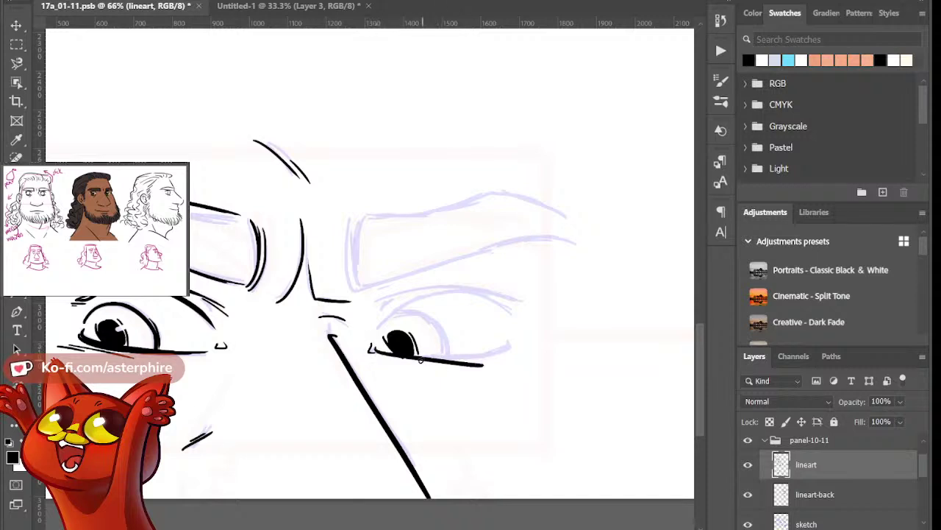
pyautogui.hotkey('ctrl', 'z')
pyautogui.moveTo(406, 356); pyautogui.dragTo(522, 342)
pyautogui.hotkey('ctrl', 'z')
# Ink the right eye's lower lid from the pupil out to the hooked outer corner
pyautogui.press('r')
pyautogui.moveTo(526, 289)
pyautogui.mouseDown()
pyautogui.moveTo(488, 216)
pyautogui.moveTo(450, 220)
pyautogui.mouseUp()
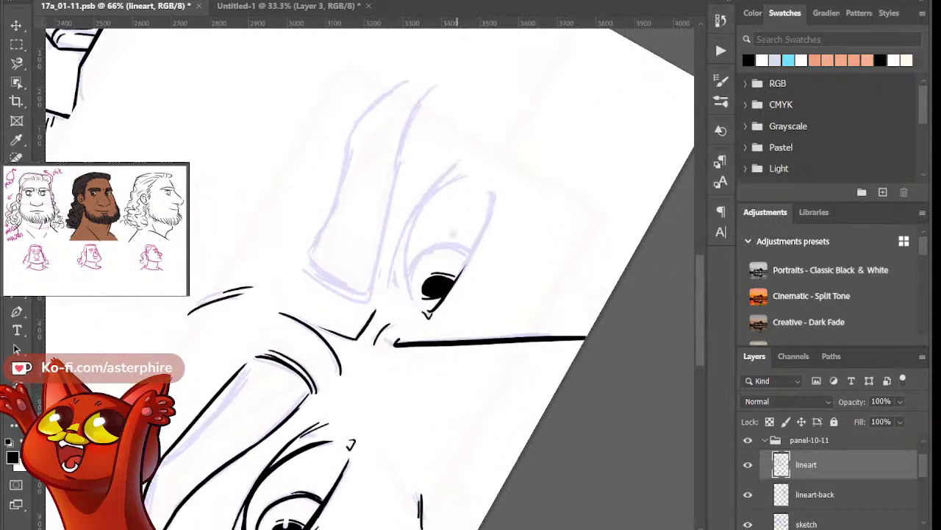
pyautogui.moveTo(485, 192); pyautogui.dragTo(444, 285)
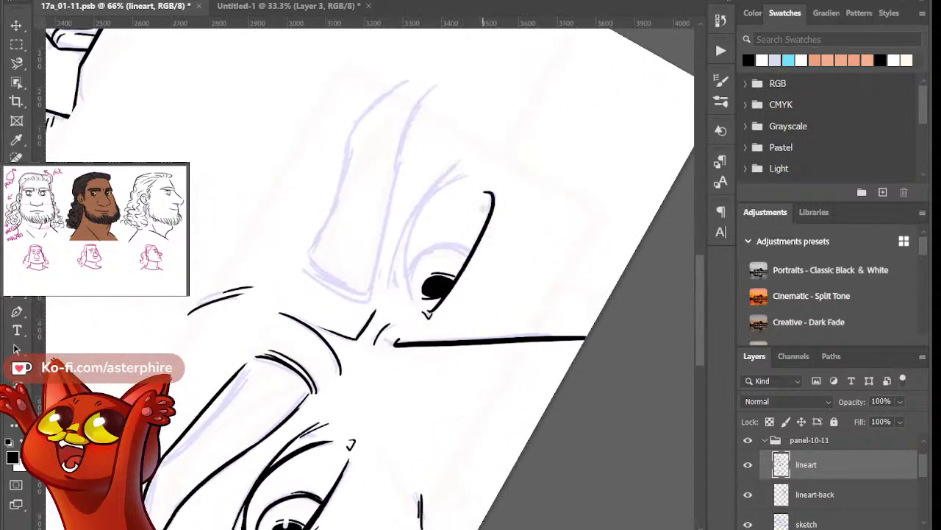
pyautogui.moveTo(485, 193)
pyautogui.mouseDown()
pyautogui.moveTo(483, 216)
pyautogui.moveTo(496, 204)
pyautogui.moveTo(491, 195)
pyautogui.moveTo(461, 260)
pyautogui.mouseUp()
pyautogui.hotkey('ctrl', 'z')
pyautogui.hotkey('ctrl', 'z')
pyautogui.moveTo(492, 196); pyautogui.dragTo(470, 249)
pyautogui.hotkey('ctrl', 'z')
pyautogui.moveTo(492, 197); pyautogui.dragTo(459, 263)
pyautogui.hotkey('ctrl', 'z')
pyautogui.moveTo(492, 195); pyautogui.dragTo(460, 264)
pyautogui.hotkey('ctrl', 'z')
# Thicken the outer part of the right eye's lower lid and add short crease strokes beneath it
pyautogui.moveTo(492, 193); pyautogui.dragTo(465, 254)
pyautogui.moveTo(488, 192)
pyautogui.mouseDown()
pyautogui.moveTo(490, 234)
pyautogui.moveTo(456, 287)
pyautogui.mouseUp()
pyautogui.moveTo(478, 242); pyautogui.dragTo(457, 279)
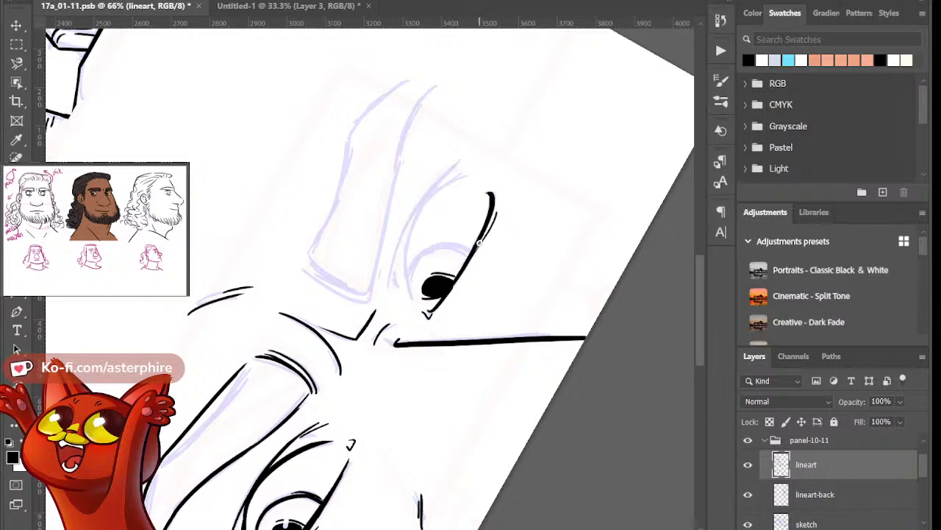
pyautogui.moveTo(479, 243); pyautogui.dragTo(458, 276)
pyautogui.hotkey('ctrl', 'z')
pyautogui.moveTo(514, 192); pyautogui.dragTo(506, 219)
pyautogui.moveTo(512, 297)
pyautogui.mouseDown()
pyautogui.moveTo(508, 271)
pyautogui.moveTo(488, 402)
pyautogui.moveTo(436, 423)
pyautogui.mouseUp()
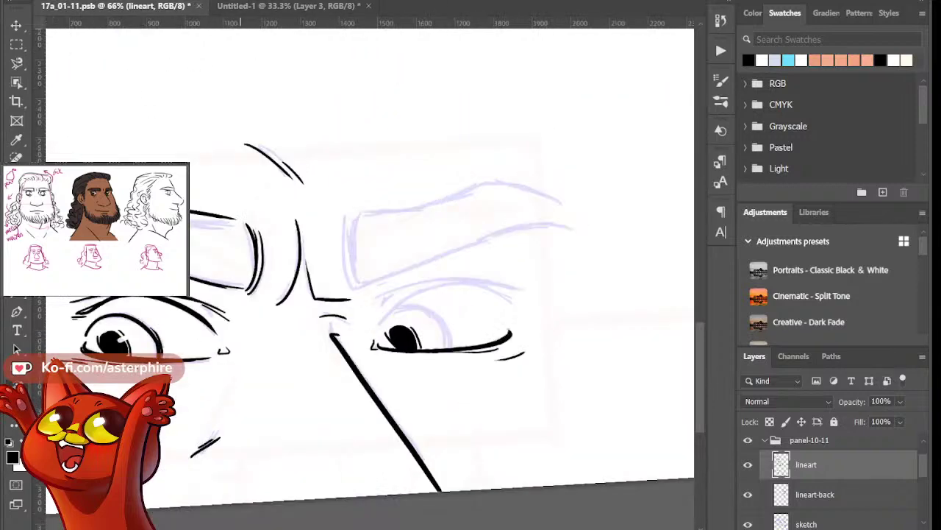
# Ink the curved outline of the right eye's iris, from above the pupil round to the lower lid
pyautogui.press('Escape')
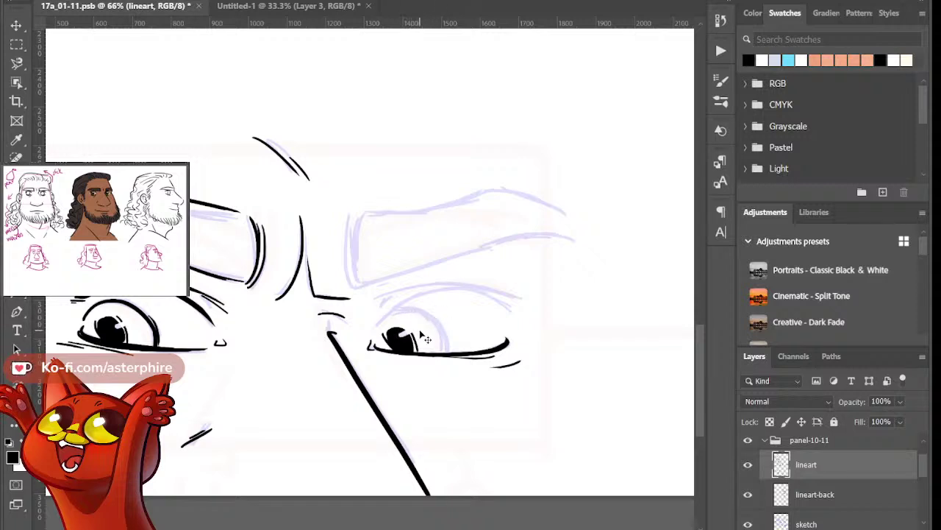
pyautogui.hotkey('ctrl', 'z')
pyautogui.moveTo(413, 330); pyautogui.dragTo(404, 336)
pyautogui.moveTo(395, 312); pyautogui.dragTo(464, 360)
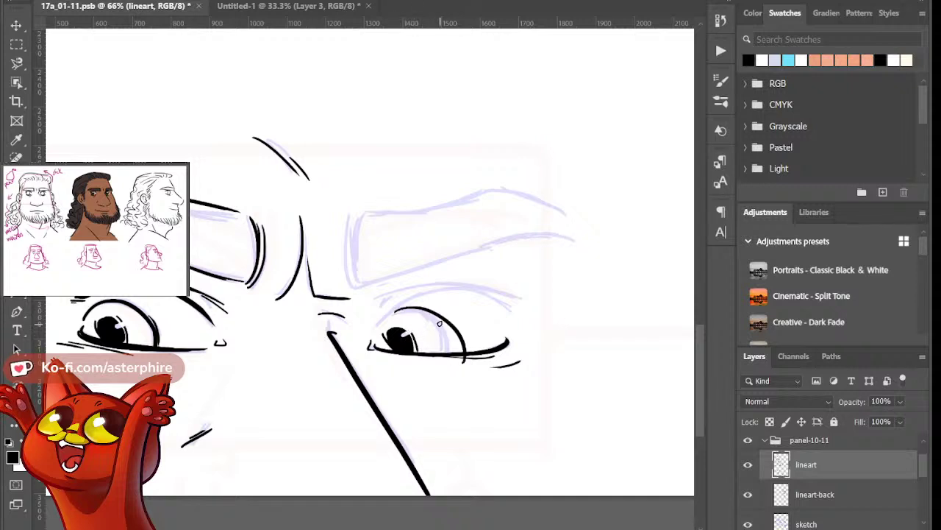
pyautogui.hotkey('ctrl', 'z')
pyautogui.moveTo(394, 311); pyautogui.dragTo(447, 352)
pyautogui.hotkey('ctrl', 'z')
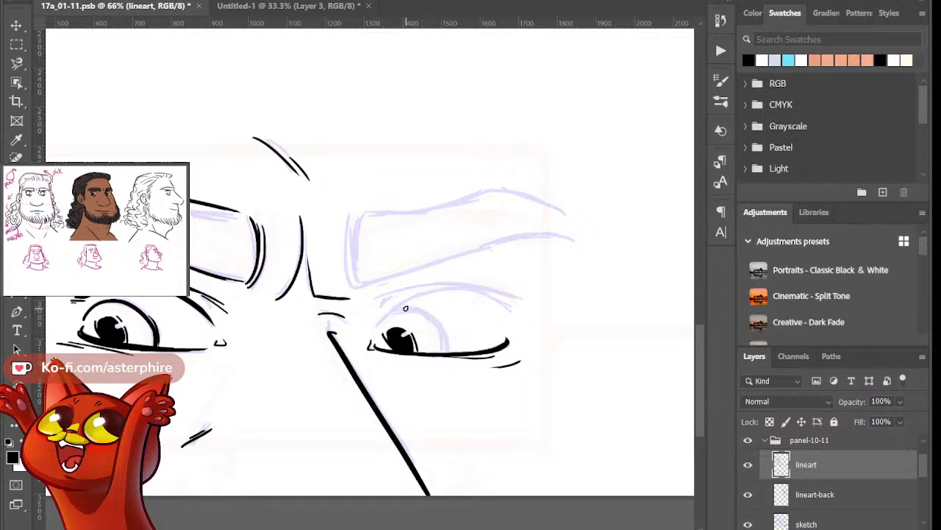
pyautogui.moveTo(392, 315); pyautogui.dragTo(452, 353)
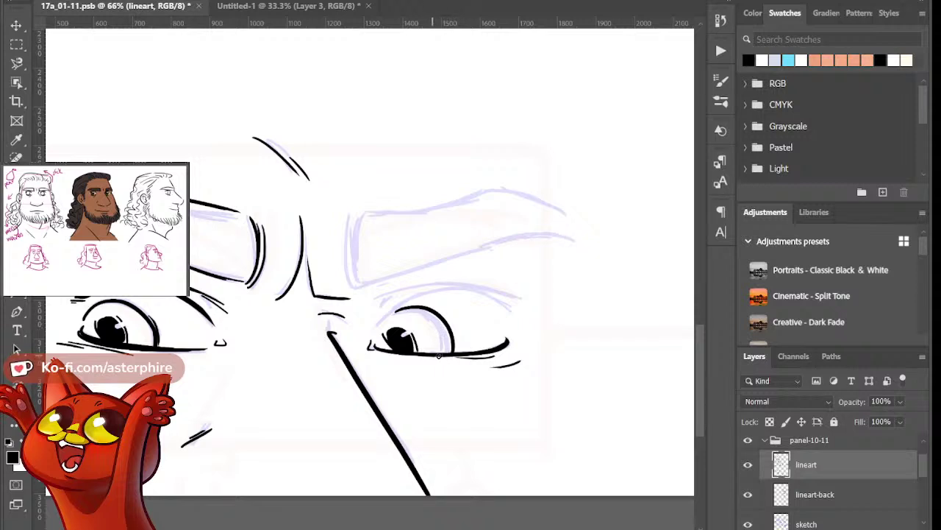
pyautogui.moveTo(420, 312); pyautogui.dragTo(444, 333)
pyautogui.hotkey('ctrl', 'z')
pyautogui.hotkey('ctrl', 'z')
pyautogui.moveTo(386, 318); pyautogui.dragTo(436, 336)
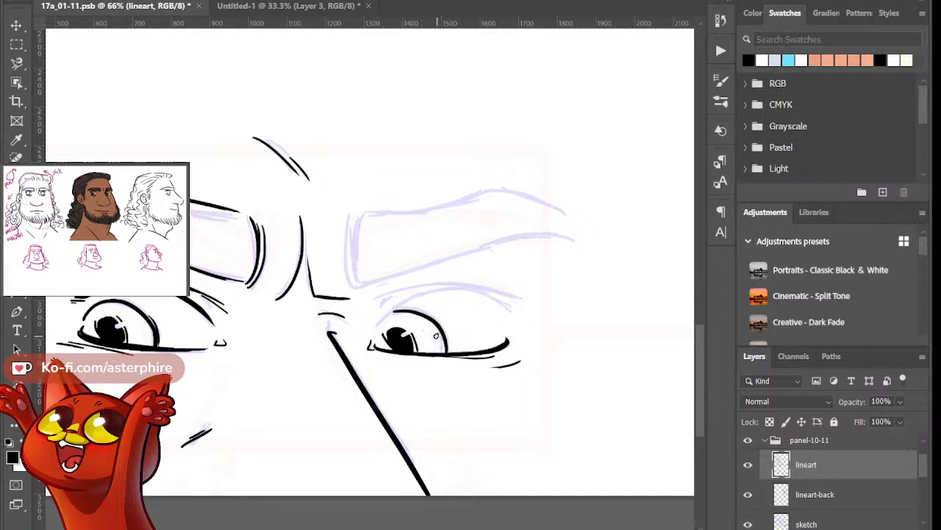
pyautogui.hotkey('ctrl', 'z')
pyautogui.moveTo(394, 311); pyautogui.dragTo(446, 351)
pyautogui.hotkey('ctrl', 'z')
pyautogui.moveTo(394, 310)
pyautogui.mouseDown()
pyautogui.moveTo(440, 356)
pyautogui.moveTo(420, 310)
pyautogui.moveTo(440, 353)
pyautogui.moveTo(443, 330)
pyautogui.moveTo(446, 353)
pyautogui.mouseUp()
pyautogui.hotkey('ctrl', 'z')
pyautogui.hotkey('ctrl', 'z')
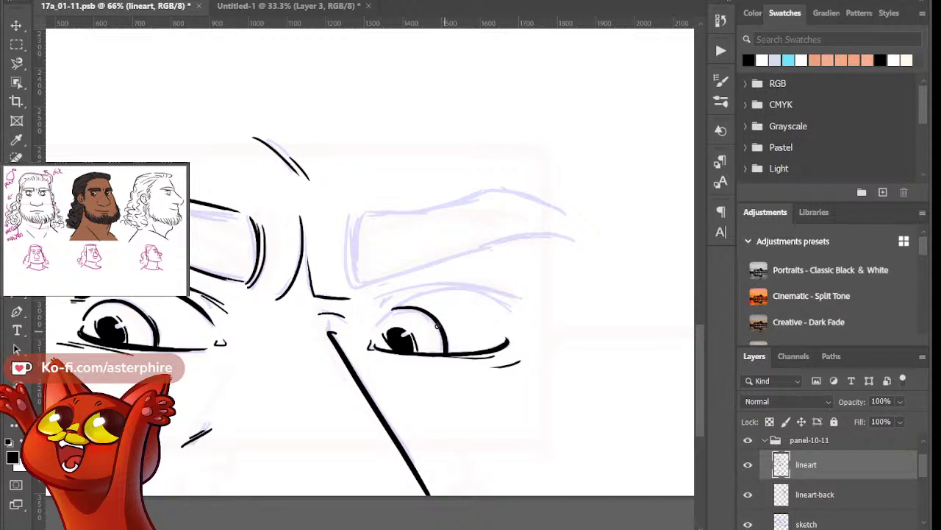
# Ink the right eye's arched upper lid from the inner corner outwards and thicken its outer end
pyautogui.moveTo(392, 313)
pyautogui.mouseDown()
pyautogui.moveTo(485, 301)
pyautogui.moveTo(510, 348)
pyautogui.moveTo(485, 342)
pyautogui.mouseUp()
pyautogui.hotkey('ctrl', 'z')
pyautogui.press('r')
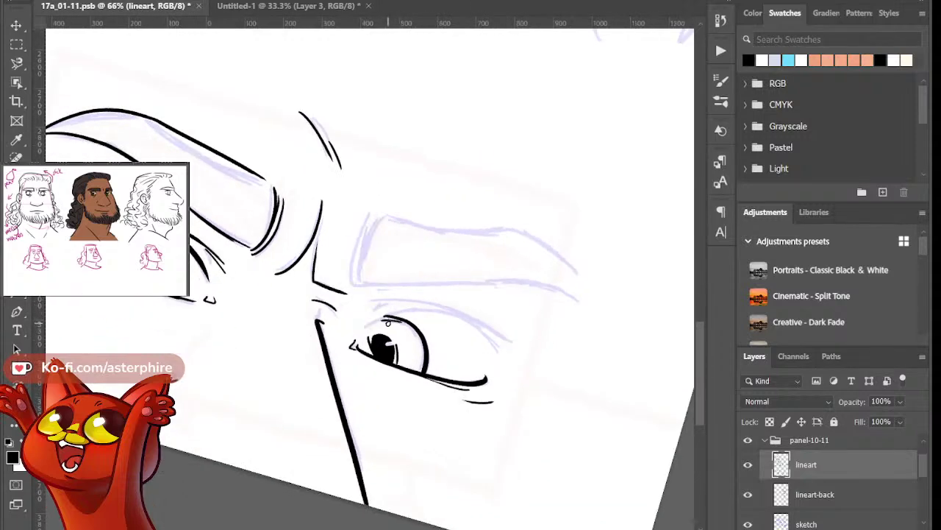
pyautogui.moveTo(367, 324); pyautogui.dragTo(459, 319)
pyautogui.hotkey('ctrl', 'z')
pyautogui.moveTo(368, 329); pyautogui.dragTo(498, 342)
pyautogui.hotkey('ctrl', 'z')
pyautogui.moveTo(364, 328); pyautogui.dragTo(501, 344)
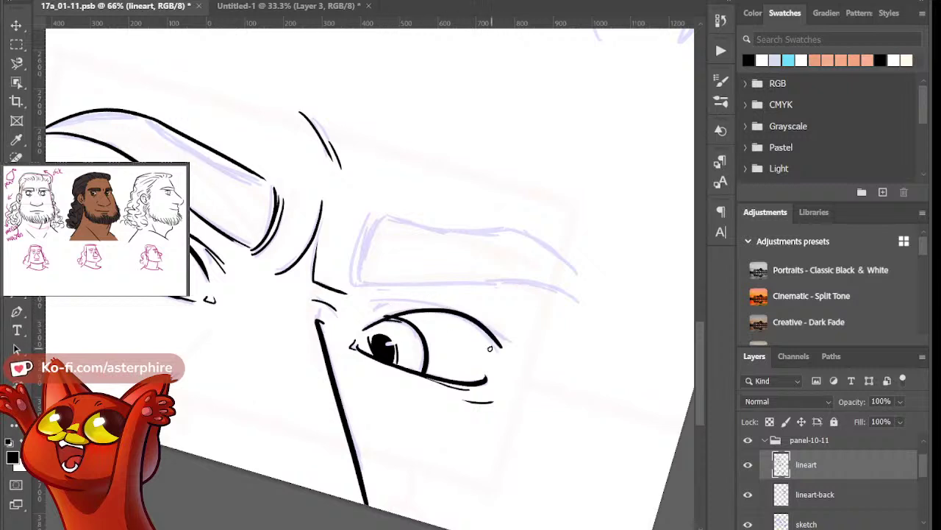
pyautogui.hotkey('ctrl', 'z')
pyautogui.moveTo(366, 328)
pyautogui.mouseDown()
pyautogui.moveTo(435, 302)
pyautogui.moveTo(465, 330)
pyautogui.moveTo(361, 328)
pyautogui.moveTo(487, 345)
pyautogui.mouseUp()
pyautogui.hotkey('ctrl', 'z')
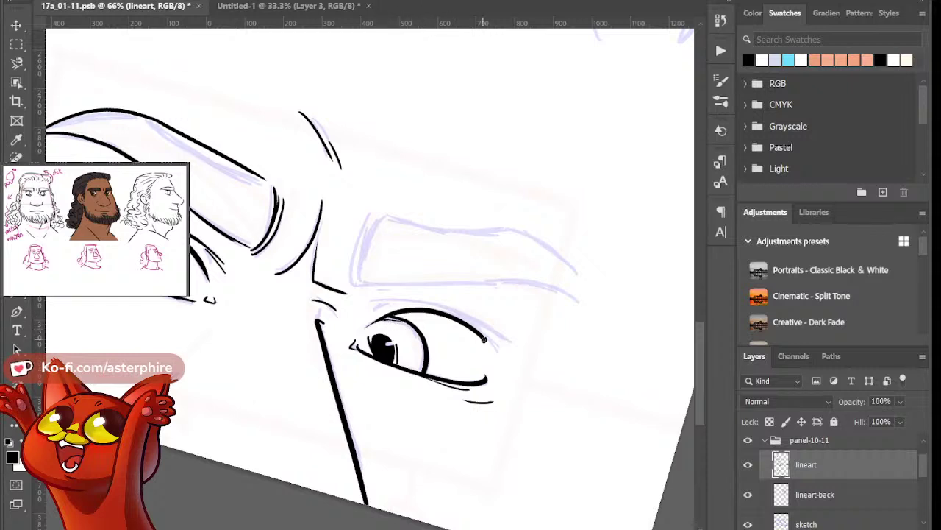
pyautogui.moveTo(463, 323)
pyautogui.mouseDown()
pyautogui.moveTo(505, 358)
pyautogui.moveTo(498, 354)
pyautogui.mouseUp()
pyautogui.moveTo(495, 354); pyautogui.dragTo(504, 358)
# Ink the crease line above the right eye's upper lid and add short crease strokes beside the inner corner
pyautogui.press('r')
pyautogui.moveTo(534, 372); pyautogui.dragTo(512, 321)
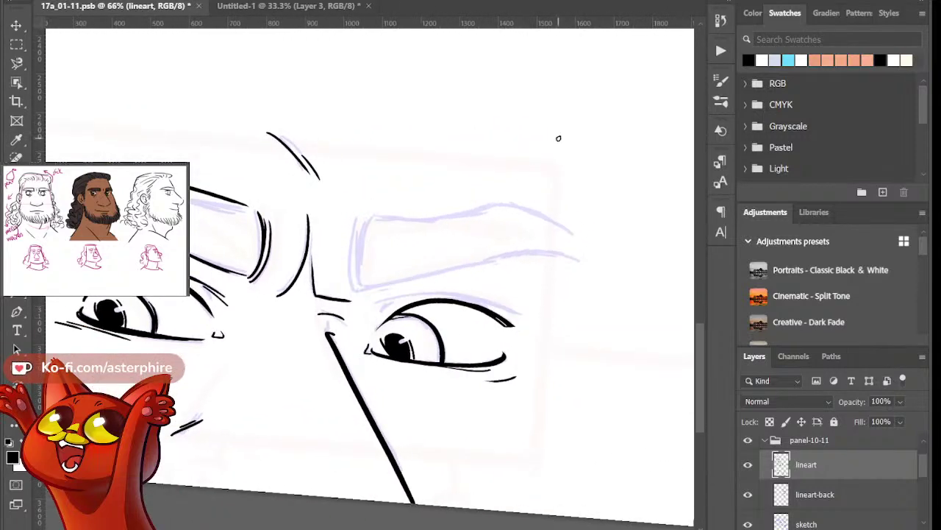
pyautogui.moveTo(378, 304); pyautogui.dragTo(538, 316)
pyautogui.press('e')
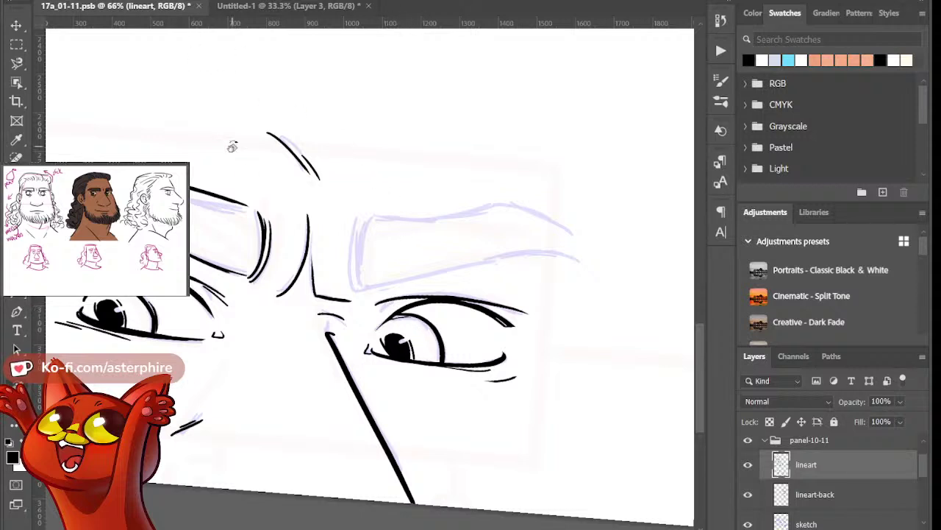
pyautogui.press('Escape')
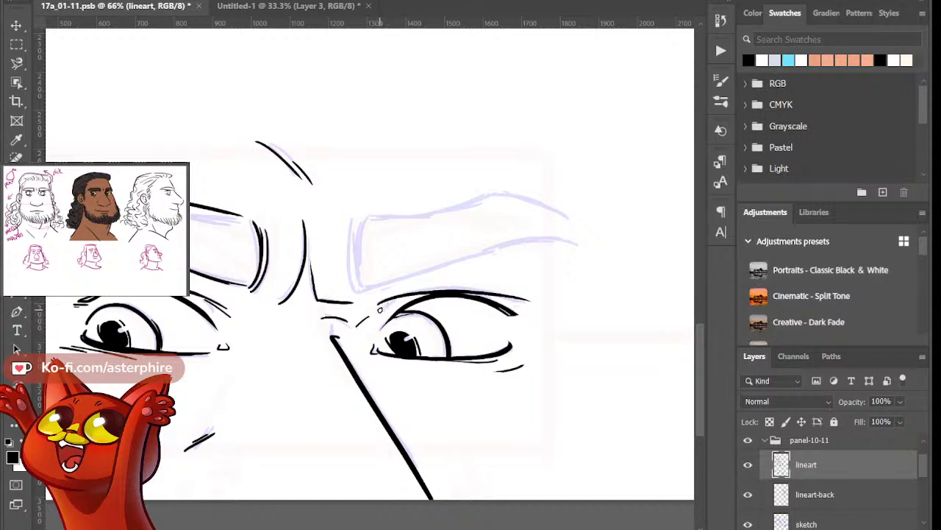
pyautogui.moveTo(381, 310); pyautogui.dragTo(365, 325)
# Ink the right eyebrow's inner end as closely spaced, slightly curved vertical strokes
pyautogui.moveTo(358, 216); pyautogui.dragTo(378, 317)
pyautogui.hotkey('ctrl', 'z')
pyautogui.moveTo(356, 220)
pyautogui.mouseDown()
pyautogui.moveTo(358, 288)
pyautogui.moveTo(364, 261)
pyautogui.moveTo(354, 221)
pyautogui.moveTo(367, 276)
pyautogui.moveTo(360, 219)
pyautogui.moveTo(362, 289)
pyautogui.mouseUp()
pyautogui.hotkey('ctrl', 'z')
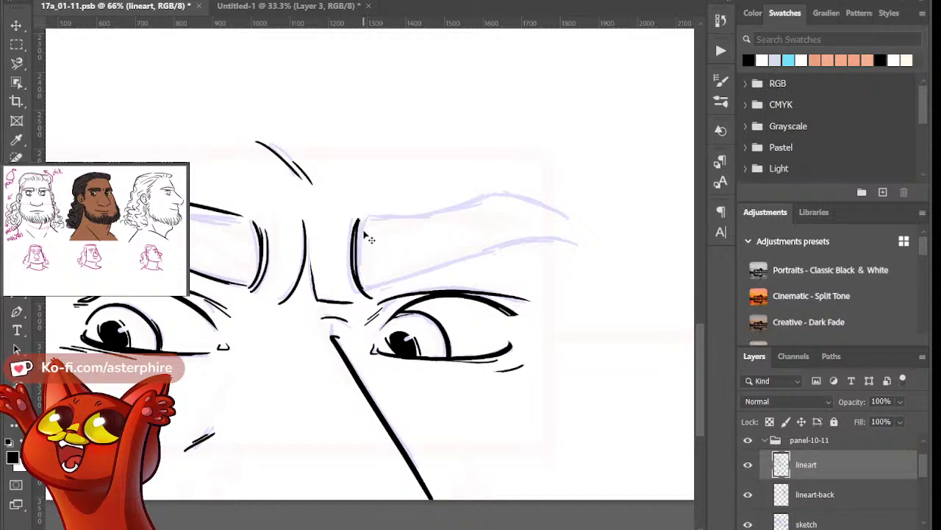
pyautogui.hotkey('ctrl', 'z')
pyautogui.moveTo(358, 219); pyautogui.dragTo(356, 261)
pyautogui.hotkey('ctrl', 'z')
pyautogui.moveTo(359, 218); pyautogui.dragTo(356, 276)
pyautogui.hotkey('ctrl', 'z')
pyautogui.moveTo(359, 219)
pyautogui.mouseDown()
pyautogui.moveTo(361, 279)
pyautogui.moveTo(364, 272)
pyautogui.mouseUp()
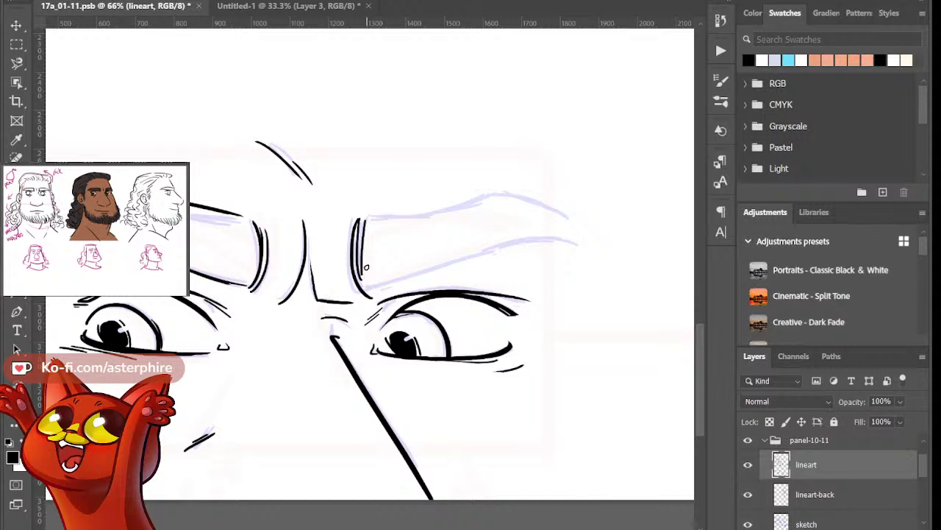
pyautogui.hotkey('ctrl', 'z')
pyautogui.moveTo(368, 217); pyautogui.dragTo(359, 258)
# Ink the right eyebrow's upper edge as one arched line from the inner end to the drooping outer tail
pyautogui.moveTo(366, 217); pyautogui.dragTo(525, 213)
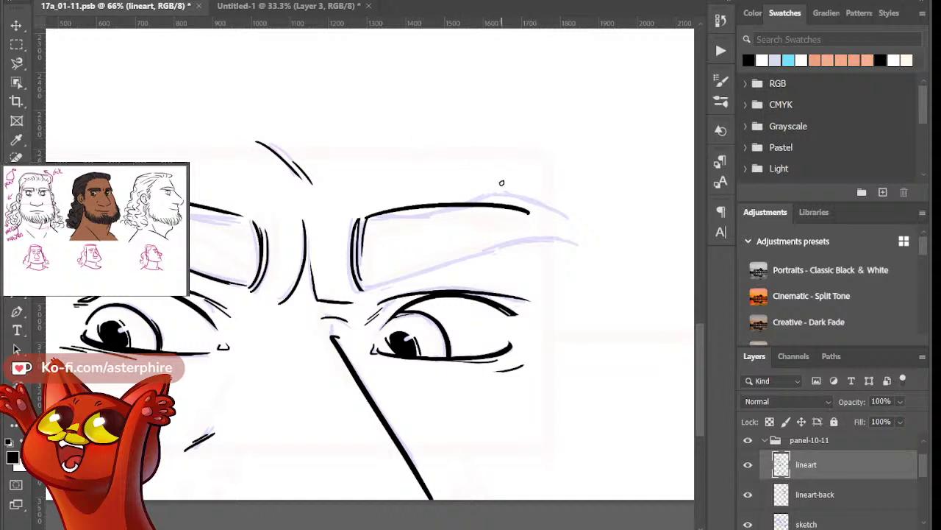
pyautogui.hotkey('ctrl', 'z')
pyautogui.moveTo(367, 218)
pyautogui.mouseDown()
pyautogui.moveTo(521, 199)
pyautogui.moveTo(587, 233)
pyautogui.mouseUp()
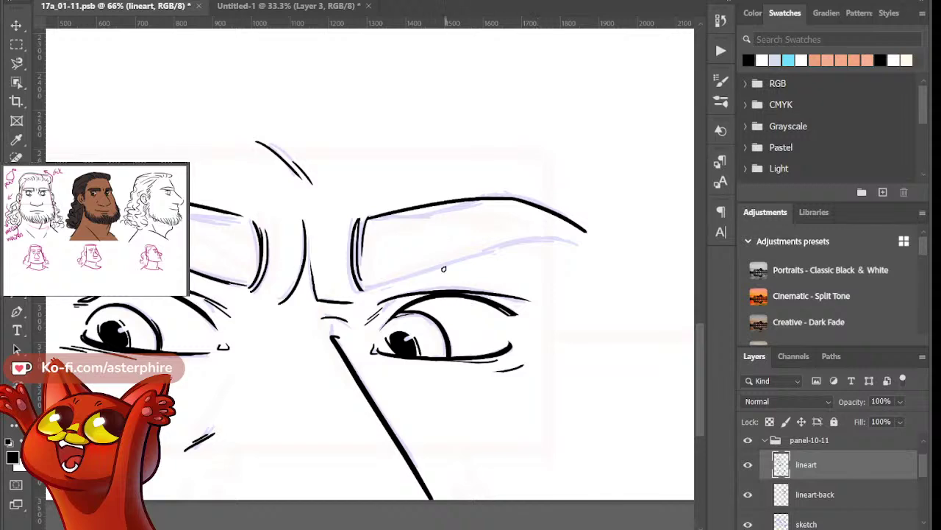
# Ink the inner part of the right eyebrow's lower edge, starting from the bottom of its inner end
pyautogui.moveTo(366, 292); pyautogui.dragTo(518, 252)
pyautogui.hotkey('ctrl', 'z')
pyautogui.press('r')
pyautogui.moveTo(453, 302)
pyautogui.mouseDown()
pyautogui.moveTo(389, 325)
pyautogui.moveTo(404, 320)
pyautogui.mouseUp()
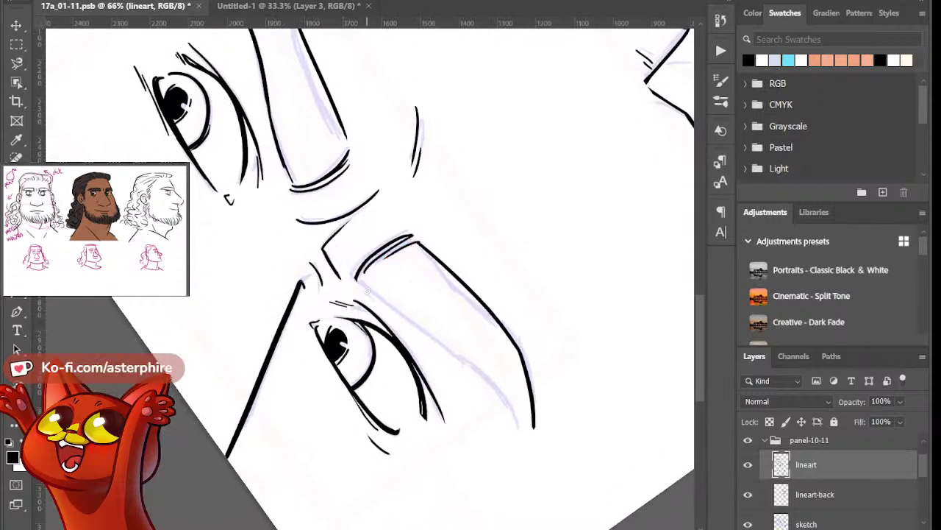
pyautogui.moveTo(368, 293); pyautogui.dragTo(495, 370)
pyautogui.hotkey('ctrl', 'z')
pyautogui.moveTo(356, 279); pyautogui.dragTo(497, 397)
pyautogui.hotkey('ctrl', 'z')
pyautogui.moveTo(355, 279); pyautogui.dragTo(519, 398)
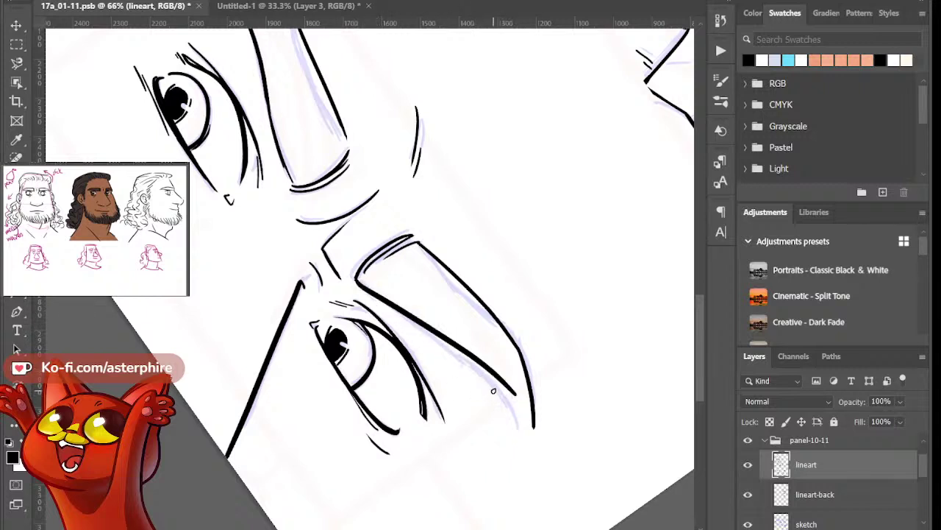
pyautogui.hotkey('ctrl', 'z')
pyautogui.moveTo(356, 278); pyautogui.dragTo(501, 372)
pyautogui.hotkey('ctrl', 'z')
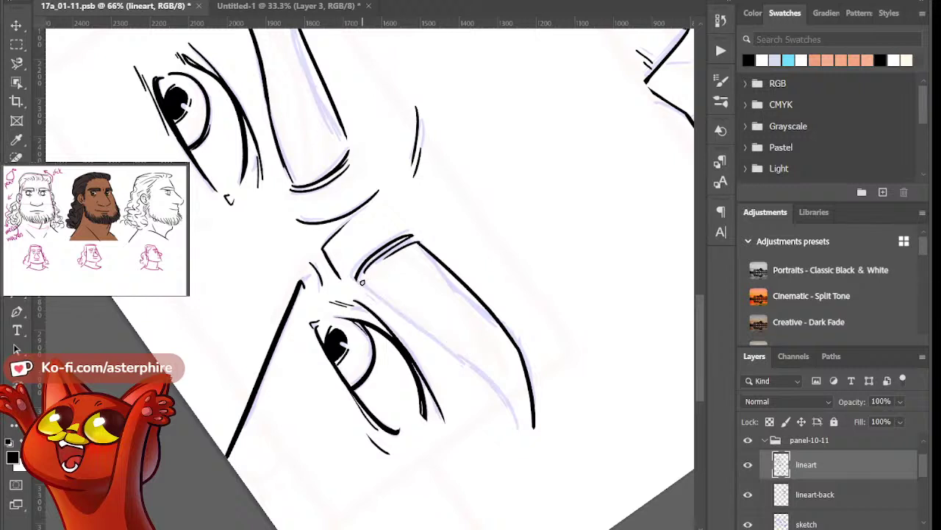
pyautogui.moveTo(355, 278); pyautogui.dragTo(503, 373)
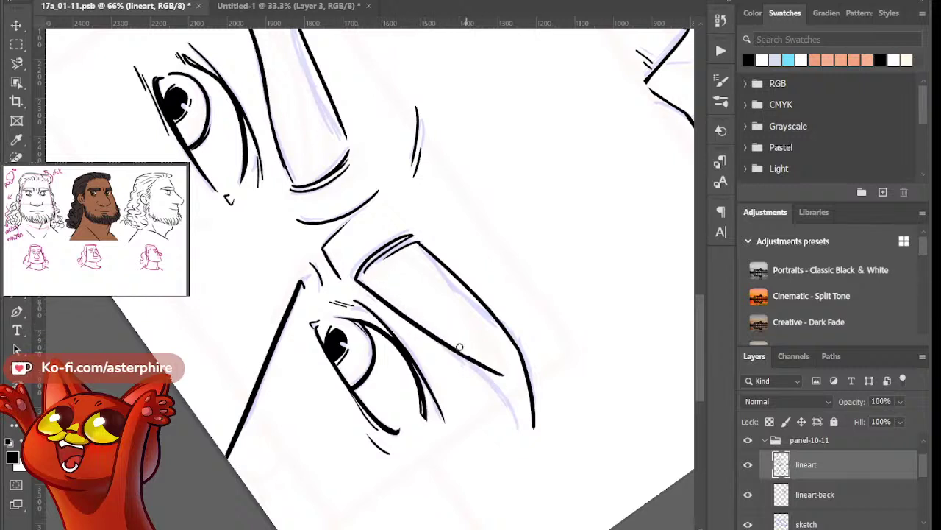
# Extend the right eyebrow's lower edge in a smooth curve out past the end of its upper edge
pyautogui.moveTo(399, 306); pyautogui.dragTo(500, 373)
pyautogui.moveTo(427, 335); pyautogui.dragTo(484, 372)
pyautogui.hotkey('ctrl', 'z')
pyautogui.moveTo(430, 337); pyautogui.dragTo(485, 375)
pyautogui.hotkey('ctrl', 'z')
pyautogui.moveTo(446, 345); pyautogui.dragTo(546, 436)
pyautogui.hotkey('ctrl', 'z')
pyautogui.moveTo(453, 348); pyautogui.dragTo(533, 460)
pyautogui.hotkey('ctrl', 'z')
pyautogui.moveTo(452, 350); pyautogui.dragTo(539, 461)
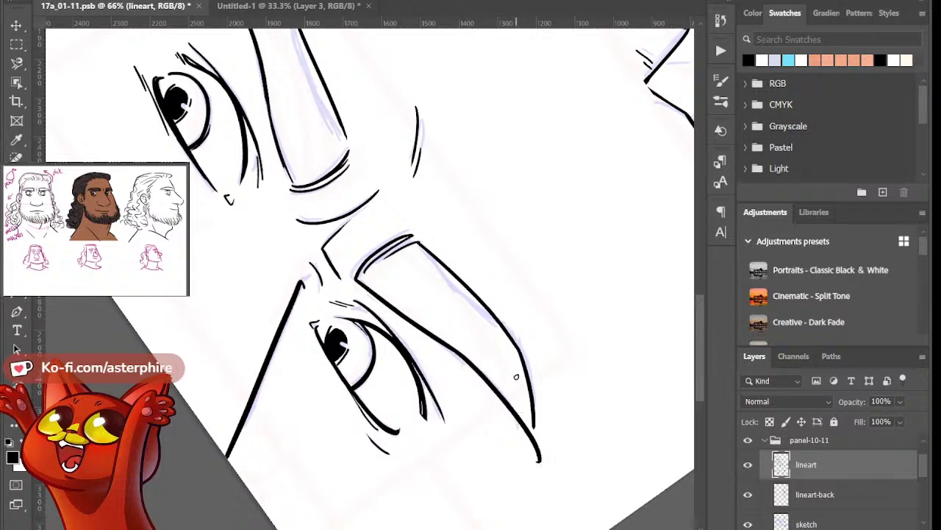
# Add short strokes under the right eyebrow's tail and trim its outer lines straight at the panel border
pyautogui.press('r')
pyautogui.moveTo(531, 337); pyautogui.dragTo(481, 206)
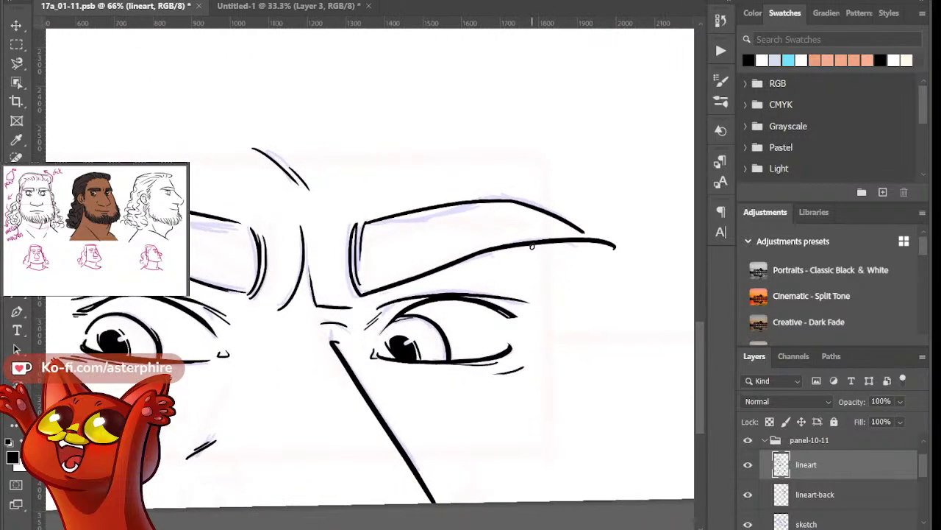
pyautogui.moveTo(511, 250)
pyautogui.mouseDown()
pyautogui.moveTo(575, 253)
pyautogui.moveTo(541, 235)
pyautogui.moveTo(513, 242)
pyautogui.moveTo(565, 240)
pyautogui.moveTo(527, 234)
pyautogui.moveTo(568, 237)
pyautogui.moveTo(528, 232)
pyautogui.moveTo(559, 228)
pyautogui.moveTo(552, 205)
pyautogui.moveTo(569, 260)
pyautogui.moveTo(581, 212)
pyautogui.moveTo(587, 235)
pyautogui.moveTo(603, 229)
pyautogui.moveTo(611, 258)
pyautogui.mouseUp()
pyautogui.hotkey('ctrl', 'z')
pyautogui.hotkey('ctrl', 'z')
pyautogui.hotkey('ctrl', 'z')
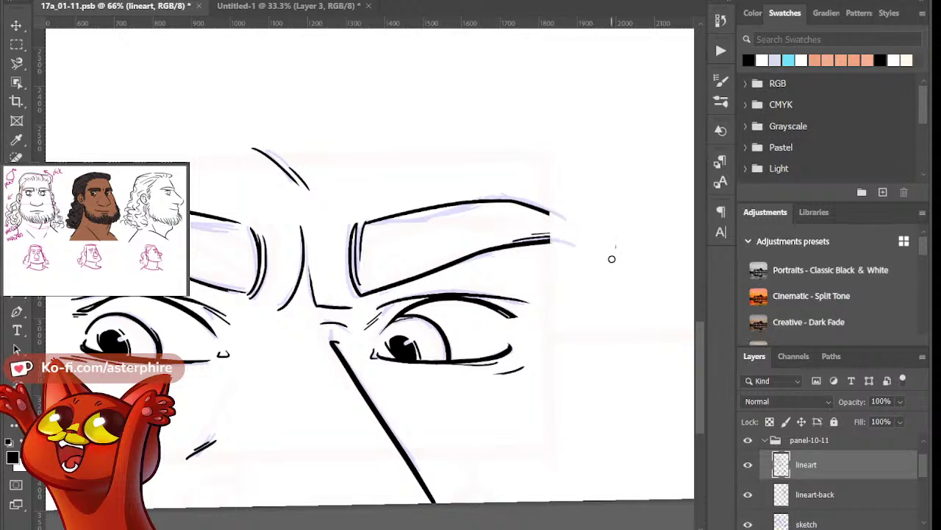
# Replace the long nose bridge line with a short curved stroke and check the line art with the sketch layer hidden
pyautogui.scroll(-3, 639, 308)
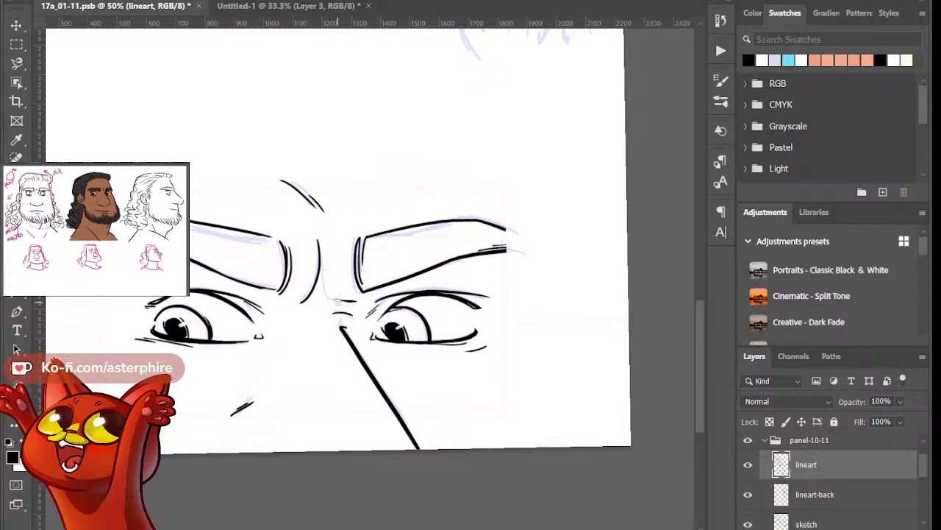
pyautogui.moveTo(332, 289); pyautogui.dragTo(338, 301)
pyautogui.click(750, 524)
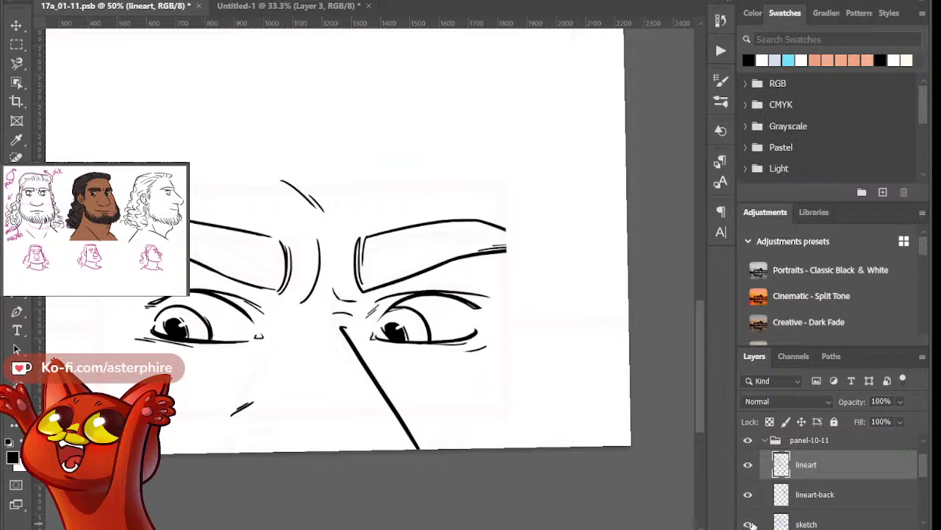
pyautogui.click(749, 525)
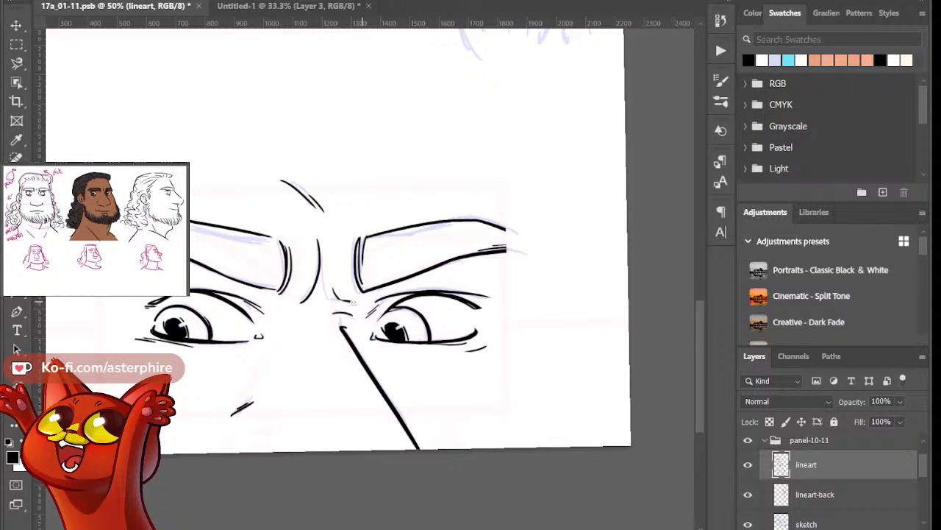
# Select the curved frown line between the eyebrows and nudge it slightly right, towards the nose bridge
pyautogui.click(17, 45)
pyautogui.press('r')
pyautogui.press('m')
pyautogui.press('b')
pyautogui.press('Escape')
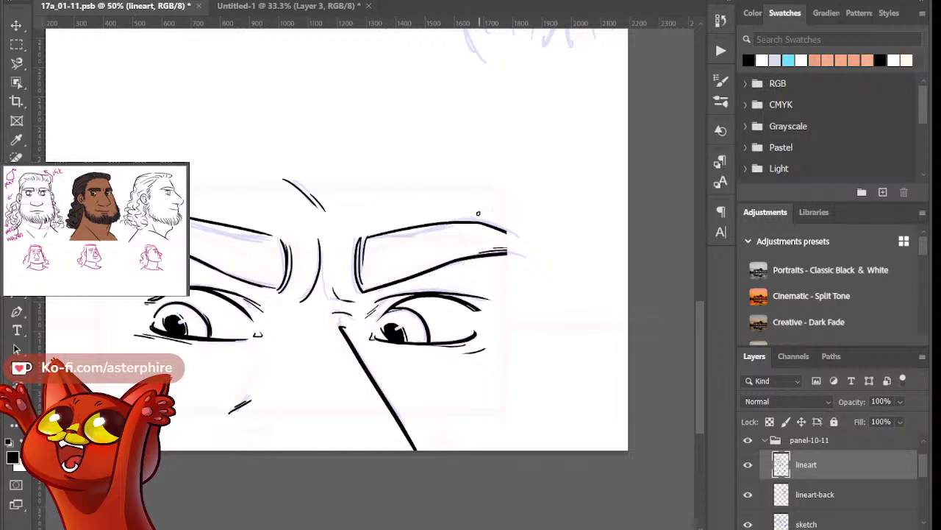
pyautogui.click(16, 44)
pyautogui.moveTo(311, 234); pyautogui.dragTo(318, 316)
pyautogui.click(16, 25)
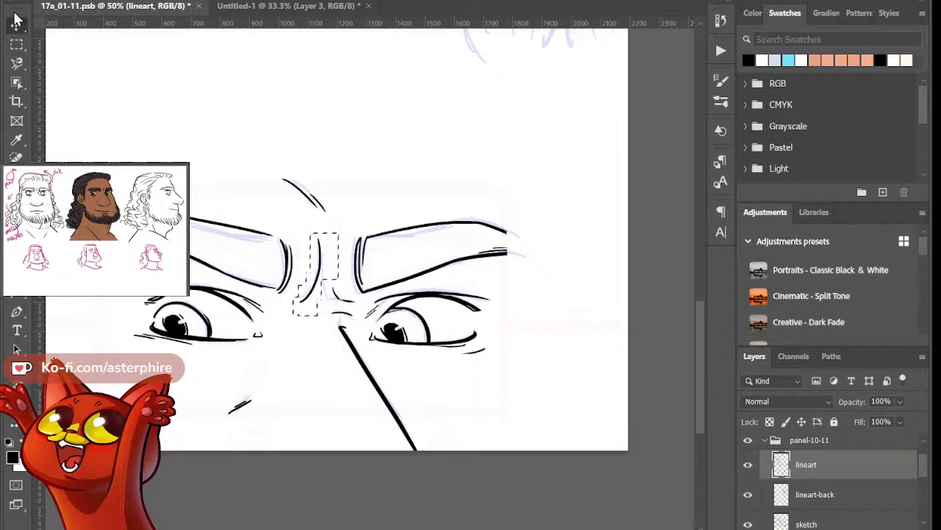
pyautogui.hotkey('shift', 'Right')
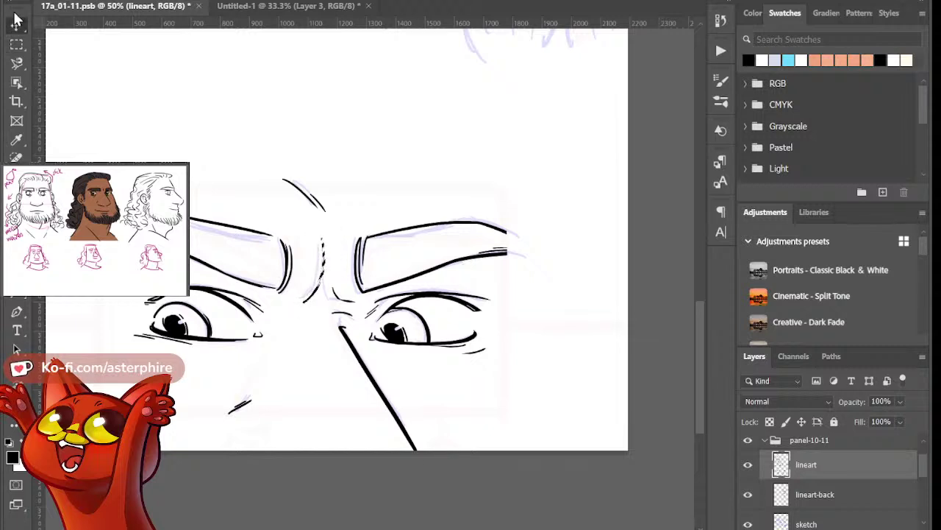
pyautogui.click(16, 44)
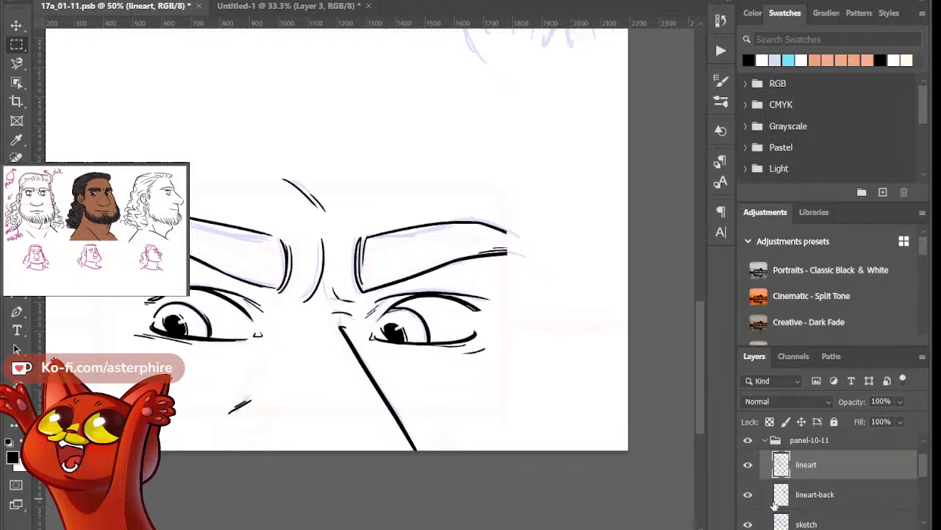
# Hide the sketch layer, show the whole page, and bring the tavernkeeper_ref layer into view in the layer list
pyautogui.click(748, 524)
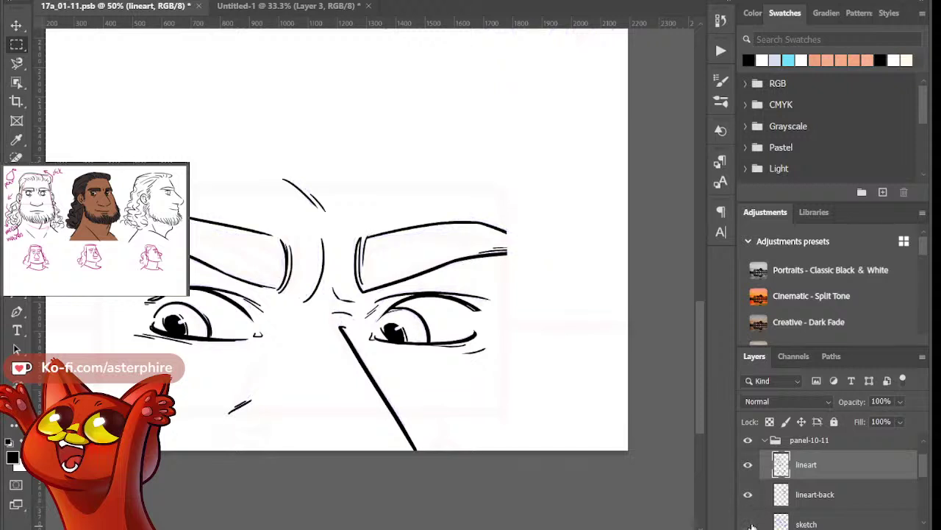
pyautogui.click(748, 524)
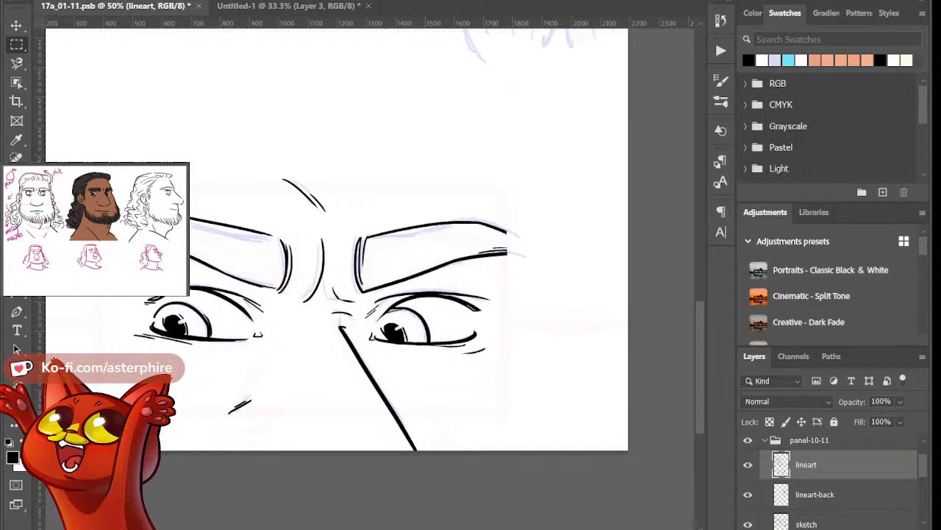
pyautogui.press('b')
pyautogui.click(749, 525)
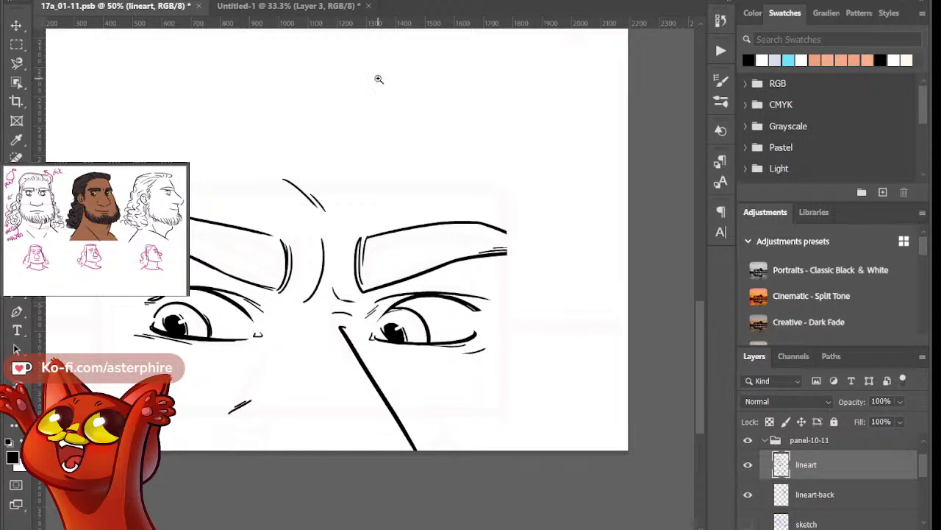
pyautogui.click(447, 1)
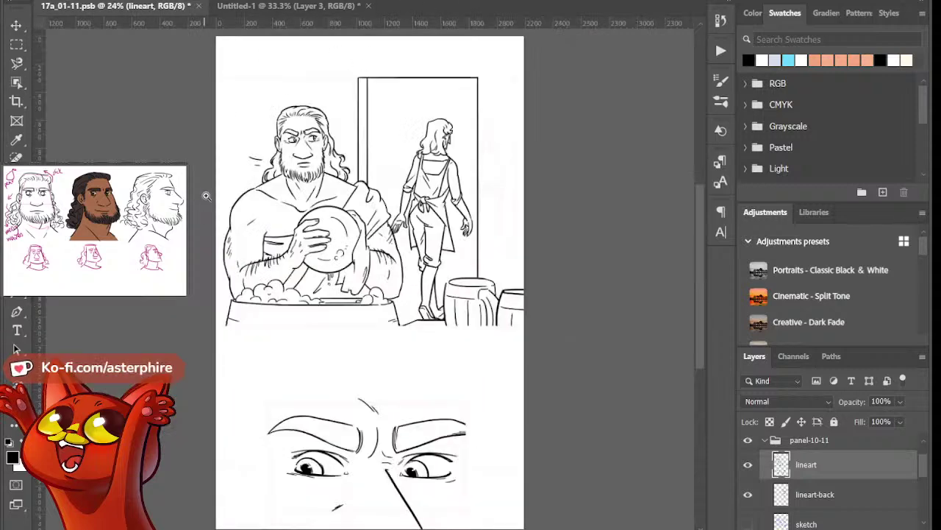
pyautogui.moveTo(928, 475); pyautogui.dragTo(929, 455)
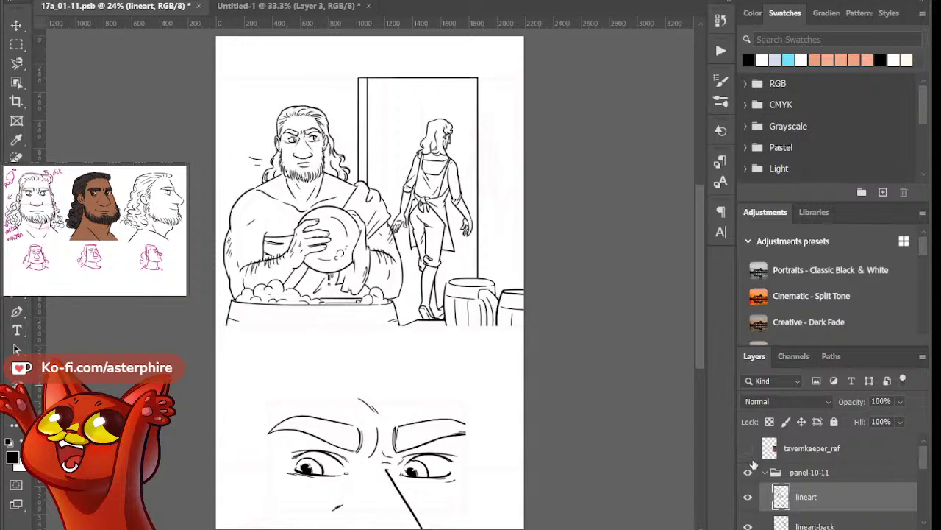
# Save the page file, collapse the panel-10-11 group and show the panel-08-09 group in its place
pyautogui.hotkey('ctrl', 's')
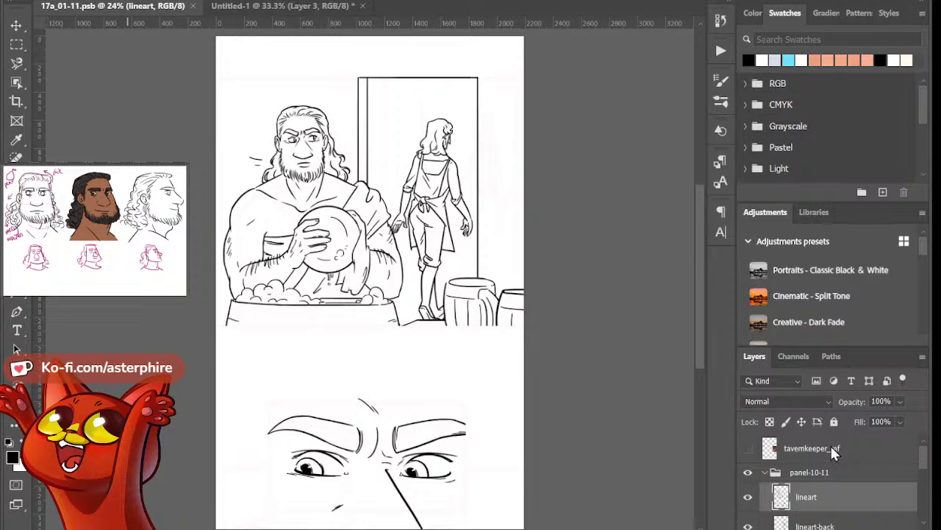
pyautogui.click(785, 482)
pyautogui.click(765, 475)
pyautogui.click(748, 473)
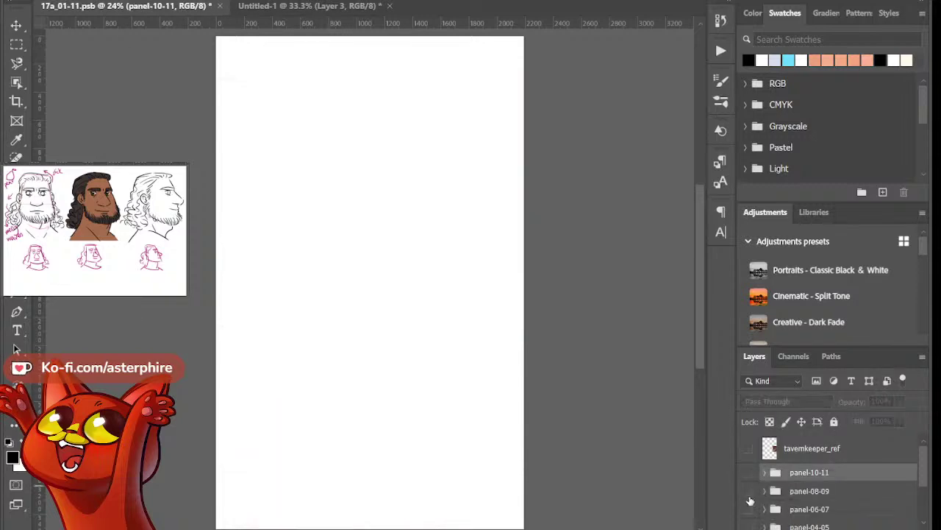
pyautogui.click(748, 492)
pyautogui.click(748, 492)
pyautogui.click(748, 480)
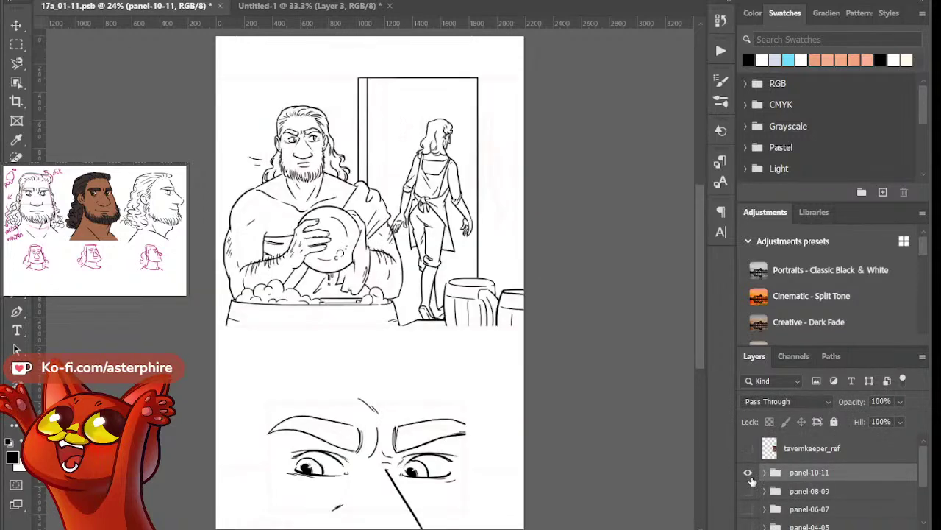
pyautogui.click(749, 483)
pyautogui.click(748, 490)
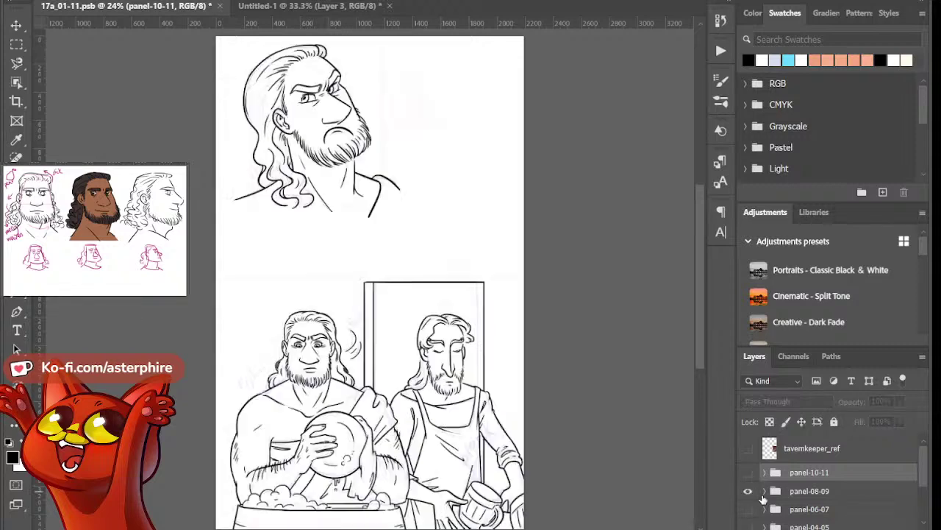
# Hide the sketch layer inside the panel-08-09 group so only its line art shows
pyautogui.click(765, 491)
pyautogui.moveTo(924, 468); pyautogui.dragTo(927, 494)
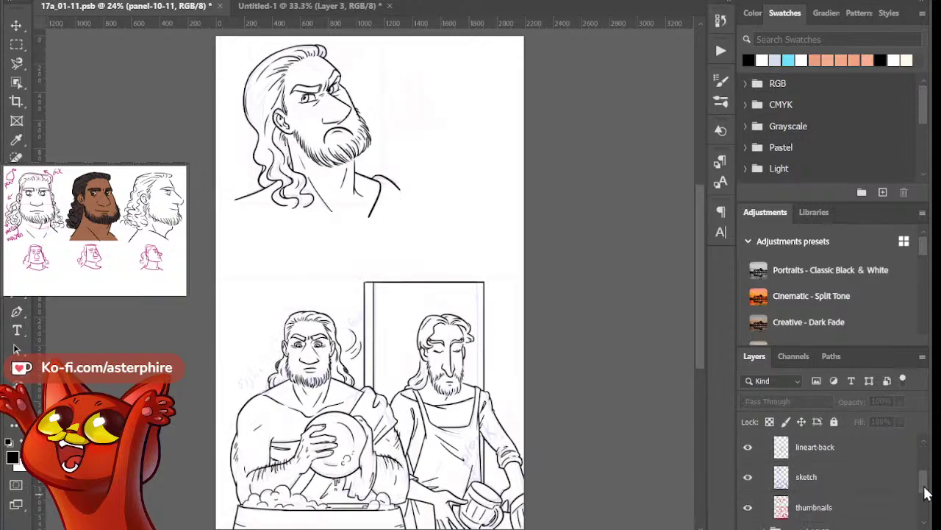
pyautogui.click(748, 476)
pyautogui.scroll(3, 916, 480)
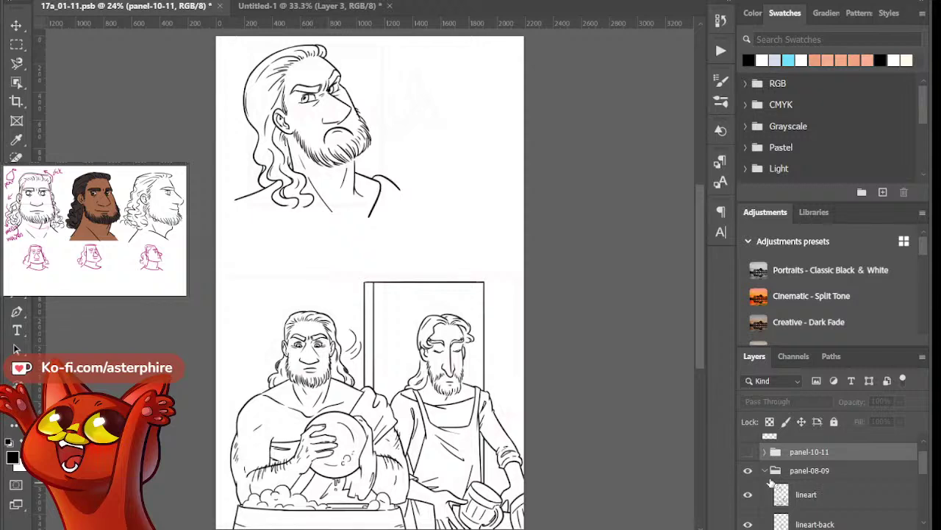
# Collapse and hide the panel-08-09 group, view panel-06-07 on its own, and show panel-04-05 instead
pyautogui.click(765, 471)
pyautogui.click(748, 472)
pyautogui.click(749, 488)
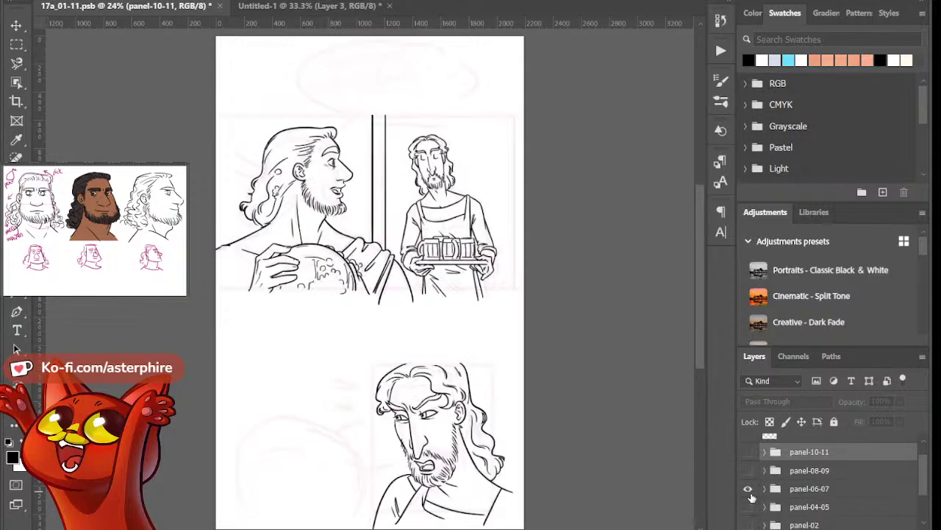
pyautogui.click(748, 489)
pyautogui.click(749, 507)
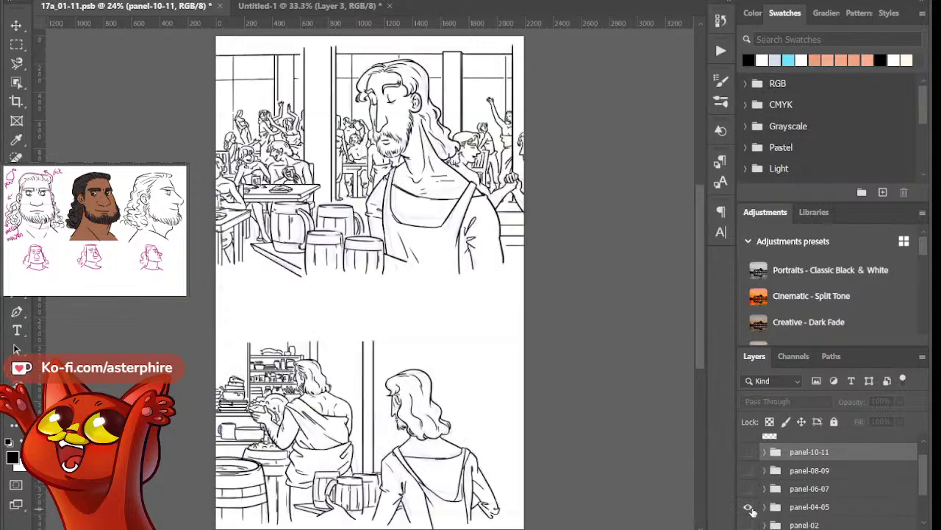
# Hide the sketch layer inside the panel-04-05 group and collapse the group
pyautogui.click(765, 507)
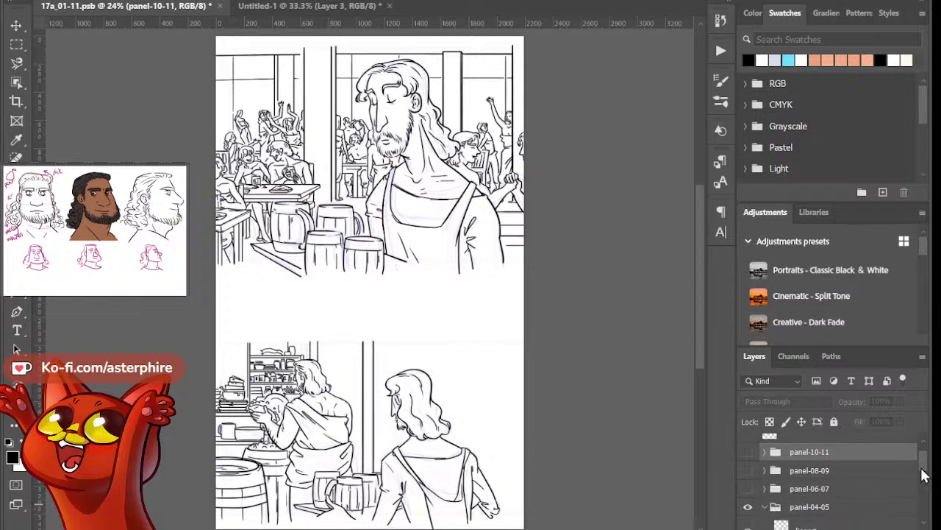
pyautogui.moveTo(924, 468)
pyautogui.mouseDown()
pyautogui.moveTo(929, 504)
pyautogui.moveTo(924, 476)
pyautogui.mouseUp()
pyautogui.click(748, 489)
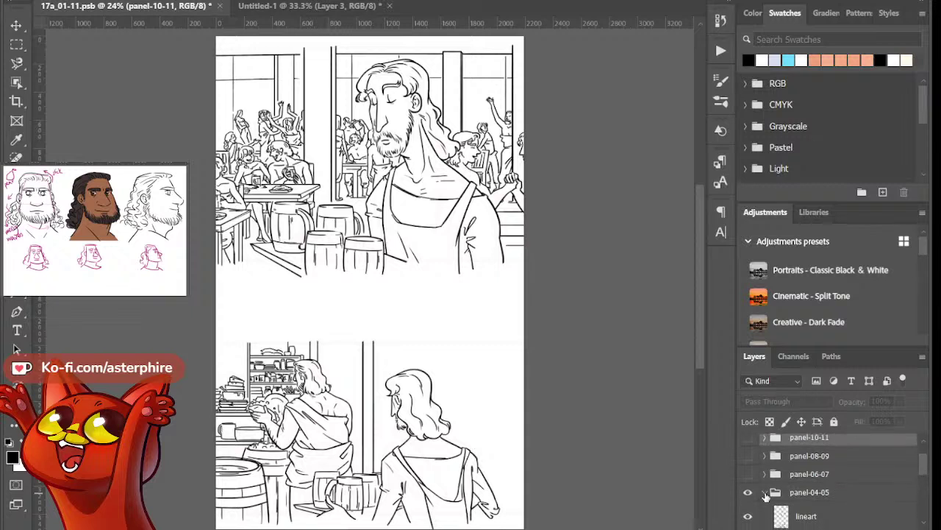
pyautogui.click(765, 492)
# Hide panel-04-05, check the panel-02 and panel-01 groups in turn, then show panel-10-11 again and save the file
pyautogui.click(748, 492)
pyautogui.click(748, 509)
pyautogui.click(748, 509)
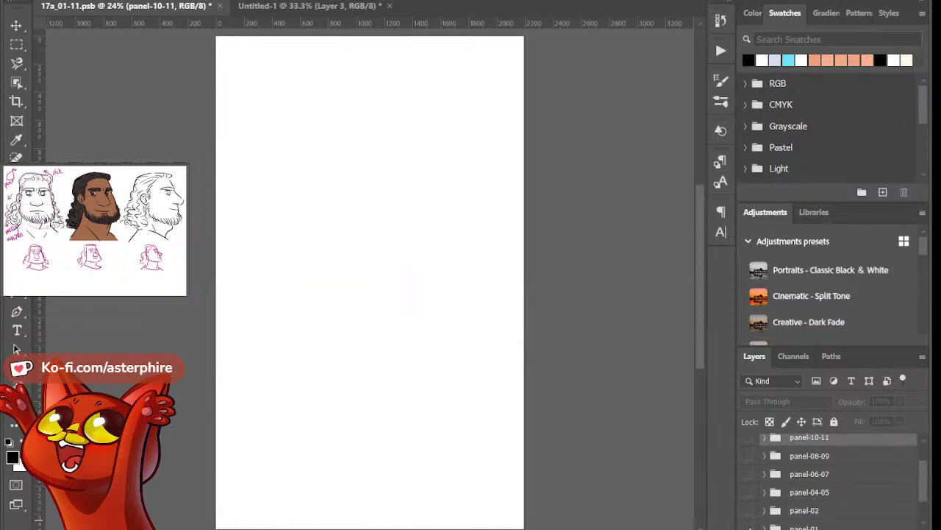
pyautogui.click(750, 527)
pyautogui.click(750, 527)
pyautogui.click(748, 437)
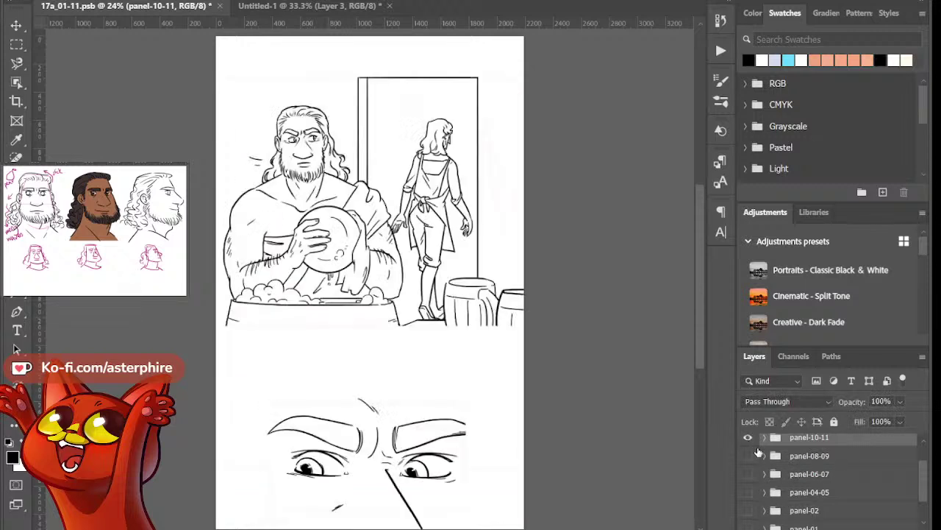
pyautogui.hotkey('ctrl', 's')
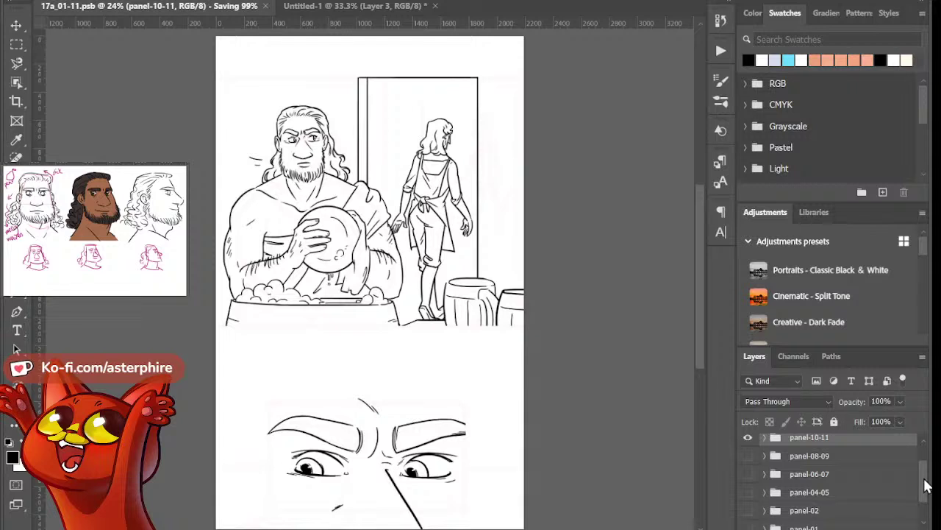
pyautogui.scroll(2, 923, 487)
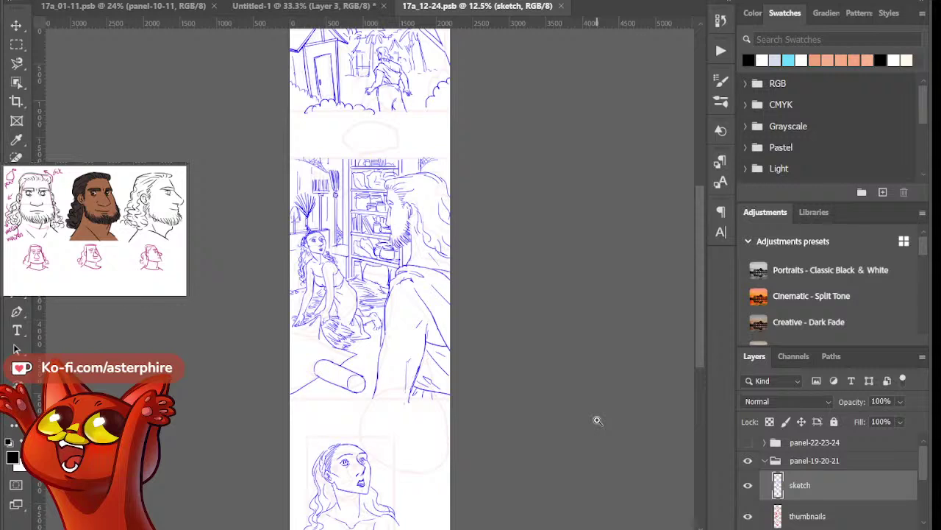
# In 17a_12-24.psb, hide the panel-19-20-21 group, glance at panel-22-23-24, and leave only the panel-12-13-14 group showing
pyautogui.click(766, 462)
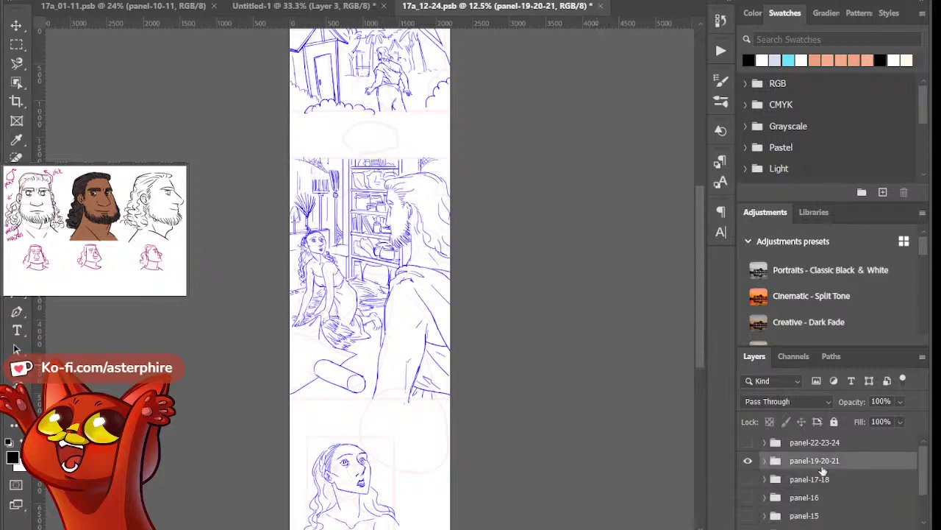
pyautogui.click(747, 461)
pyautogui.click(748, 444)
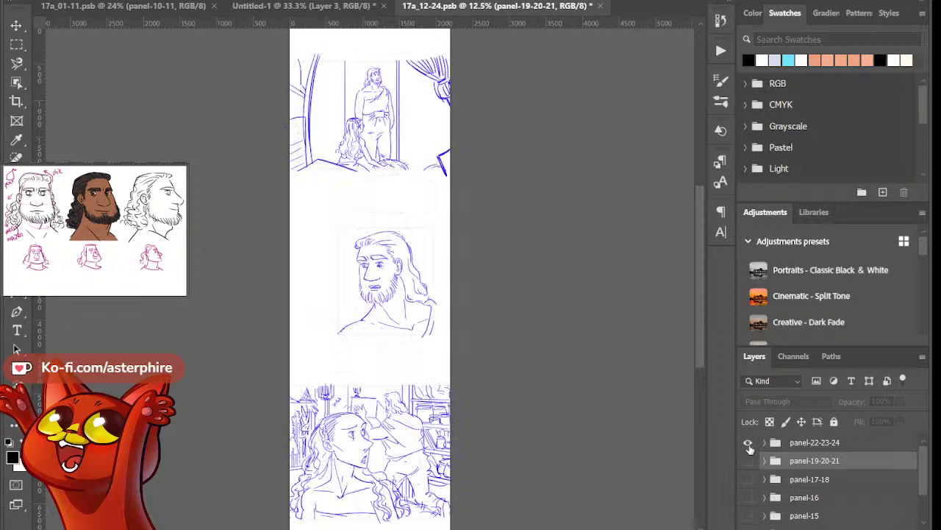
pyautogui.click(748, 444)
pyautogui.moveTo(919, 471); pyautogui.dragTo(927, 515)
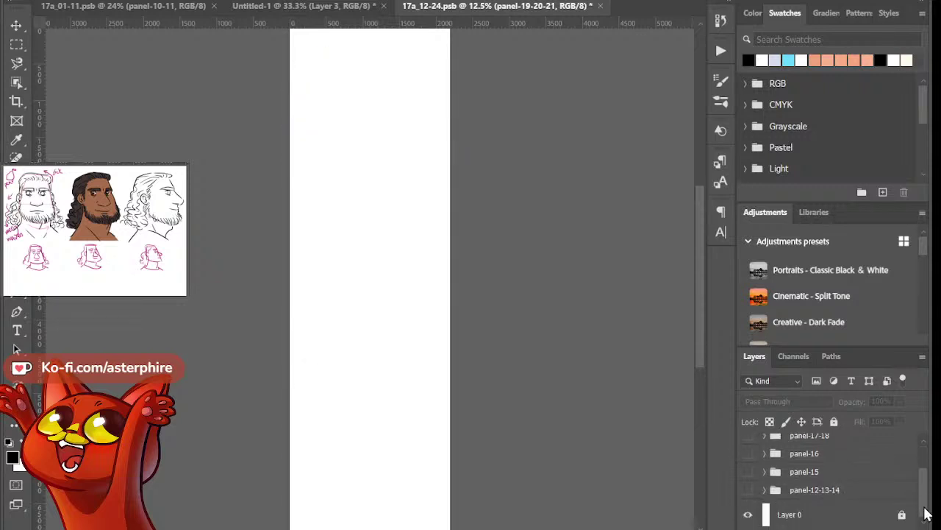
pyautogui.click(748, 490)
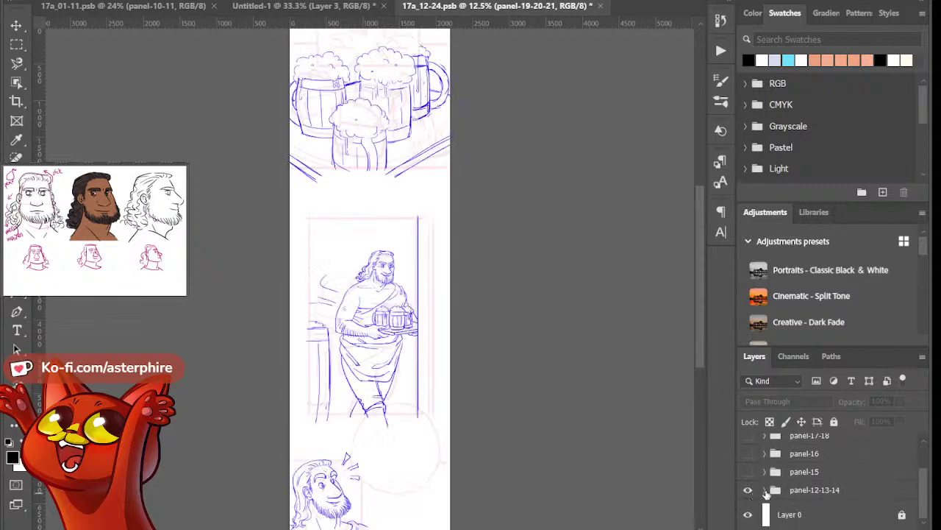
# Expand the panel-12-13-14 group and set its thumbnails layer's opacity to 3%
pyautogui.click(766, 491)
pyautogui.moveTo(700, 351)
pyautogui.mouseDown()
pyautogui.moveTo(702, 329)
pyautogui.moveTo(698, 369)
pyautogui.mouseUp()
pyautogui.moveTo(919, 485); pyautogui.dragTo(920, 506)
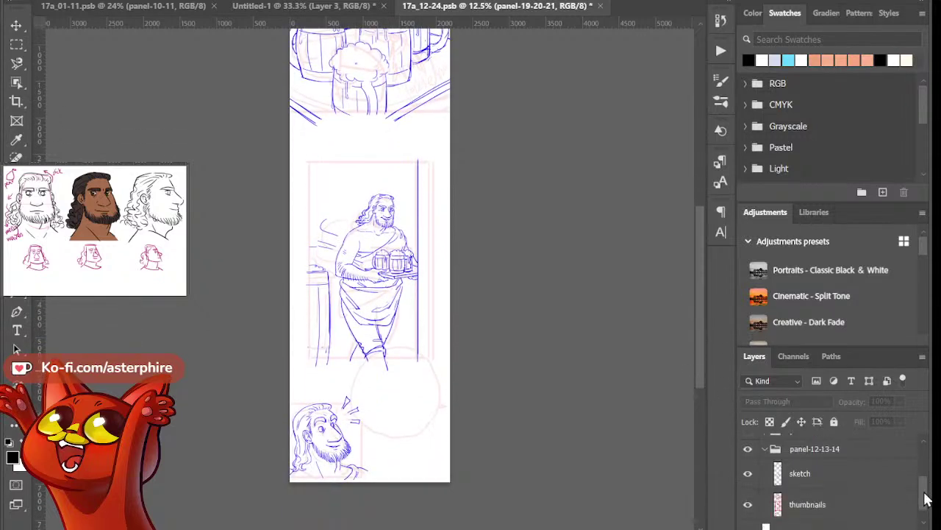
pyautogui.click(835, 504)
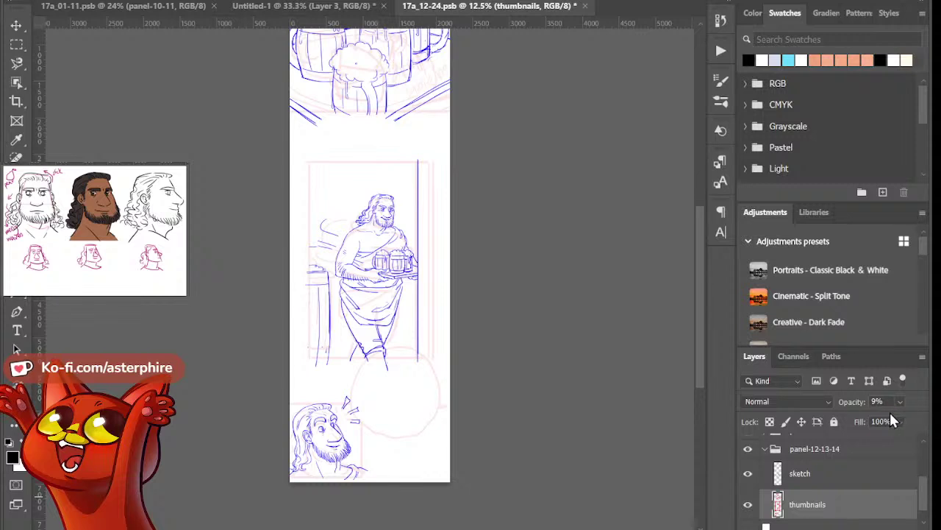
pyautogui.press('0')
pyautogui.press('3')
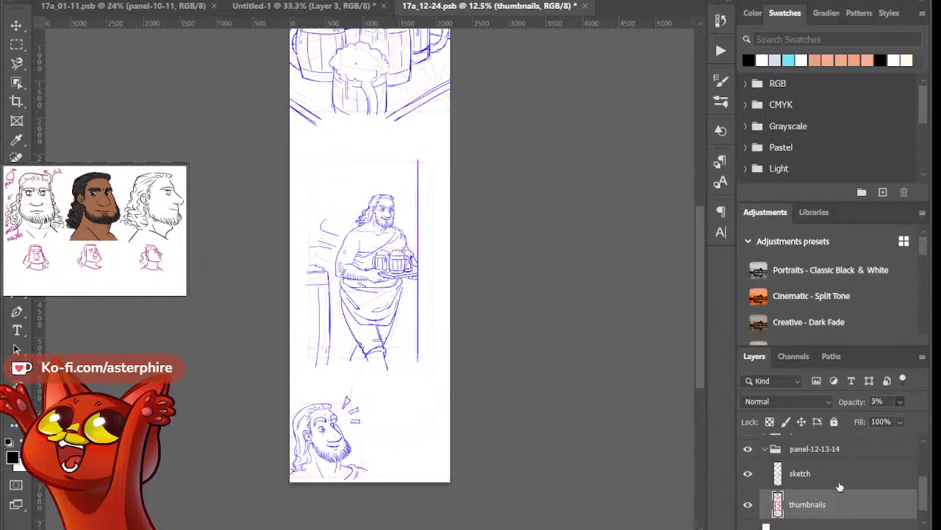
# Fade the sketch layer of the panel-12-13-14 group to 8% opacity
pyautogui.click(839, 483)
pyautogui.press('1')
pyautogui.press('3')
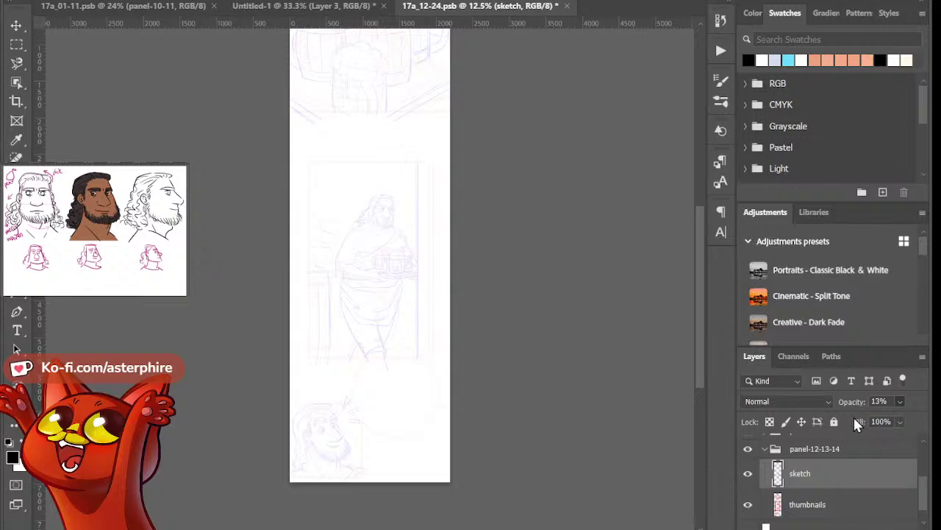
pyautogui.press('0')
pyautogui.press('8')
pyautogui.press('0')
pyautogui.press('8')
# Add a new layer above the sketch layer and name it lineart
pyautogui.hotkey('ctrl', 'shift', 'alt', 'n')
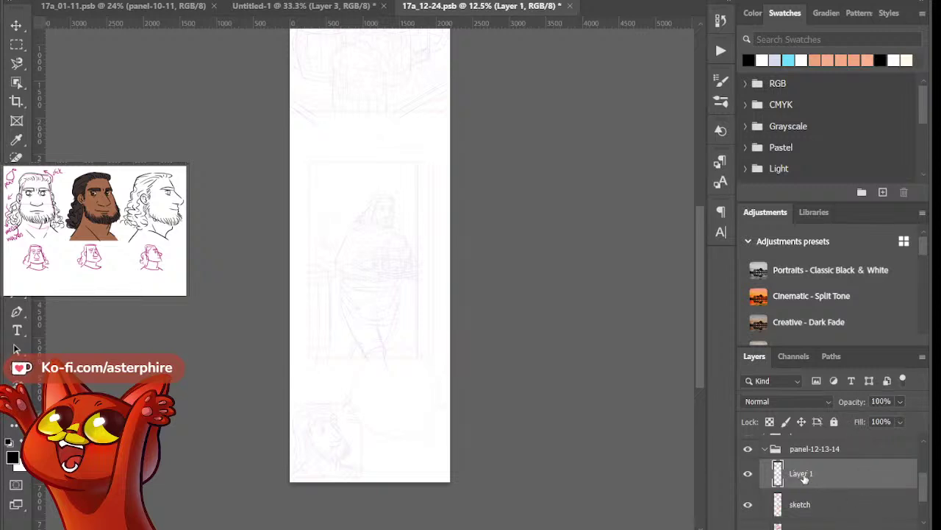
pyautogui.doubleClick(804, 474)
pyautogui.press('BackSpace')
pyautogui.write('lineart')
pyautogui.press('Return')
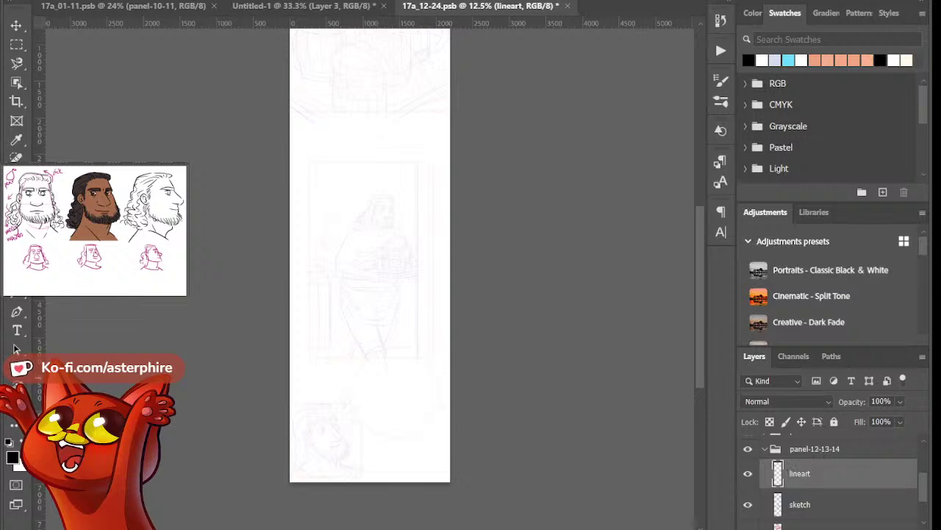
# Inspect the beer mug panel up close, lower the thumbnails layer's opacity to 2%, and make the lineart layer active again
pyautogui.scroll(2, 698, 268)
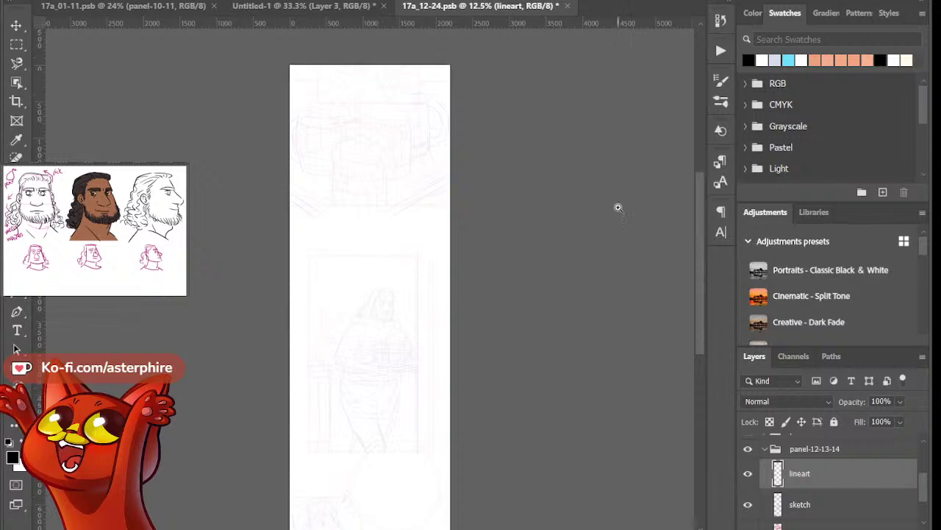
pyautogui.click(357, 125)
pyautogui.click(349, 103)
pyautogui.click(343, 98)
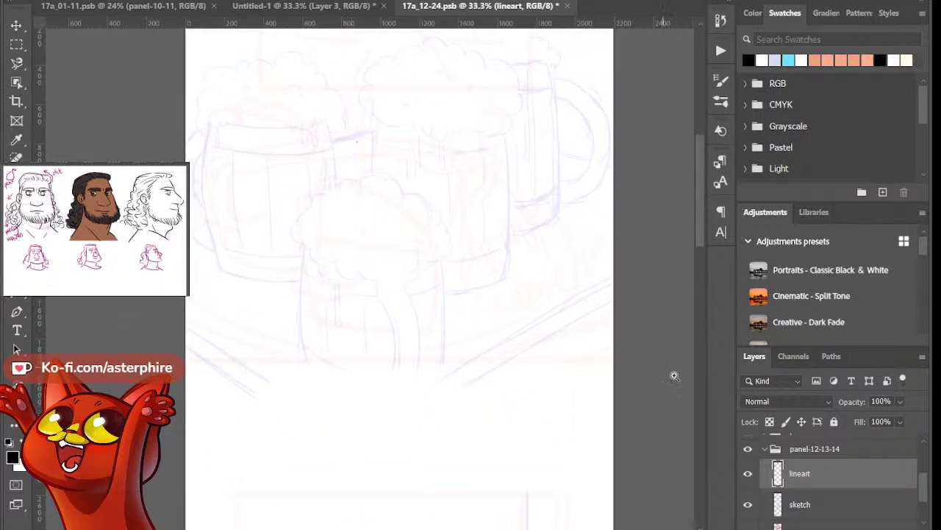
pyautogui.scroll(-2, 926, 514)
pyautogui.scroll(1, 925, 507)
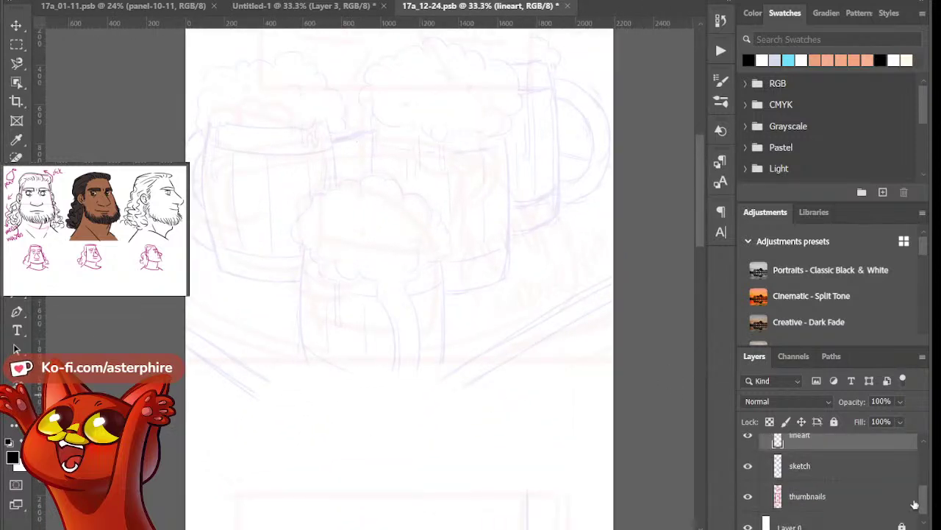
pyautogui.click(868, 496)
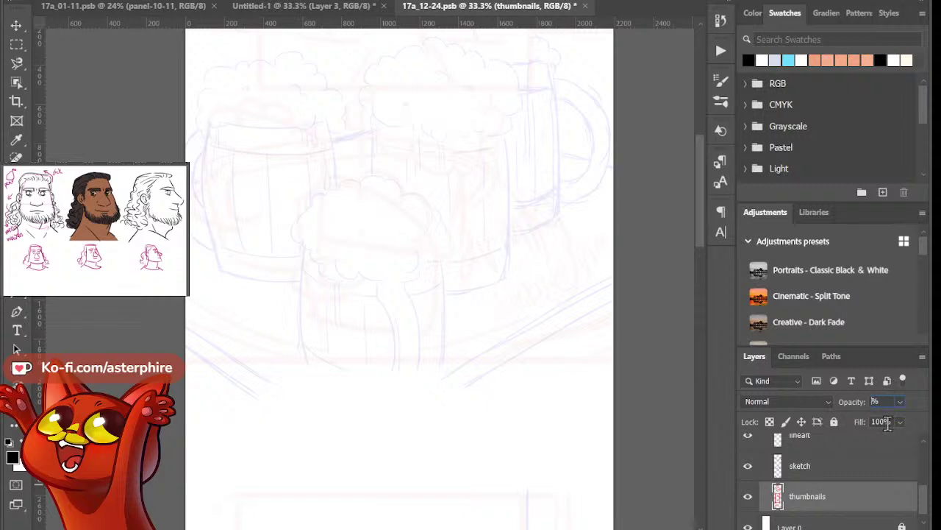
pyautogui.write('2')
pyautogui.click(839, 443)
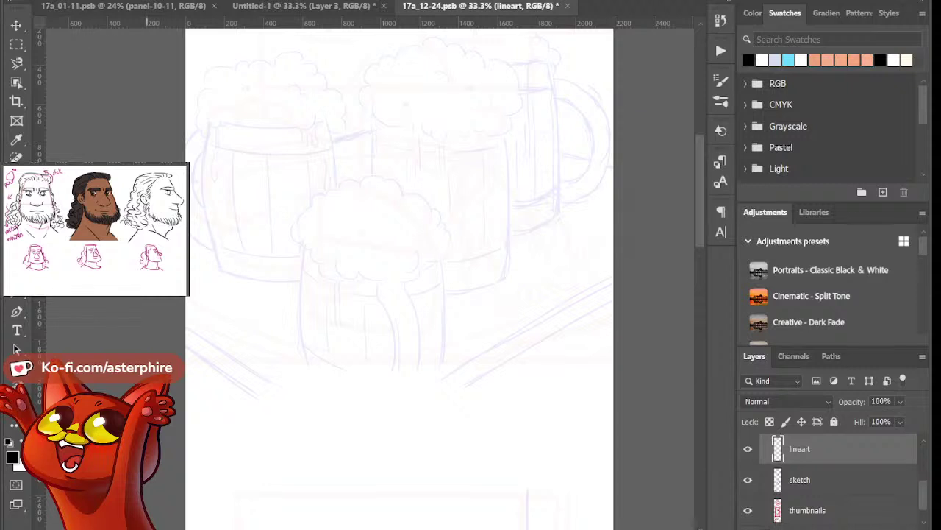
pyautogui.scroll(2, 704, 198)
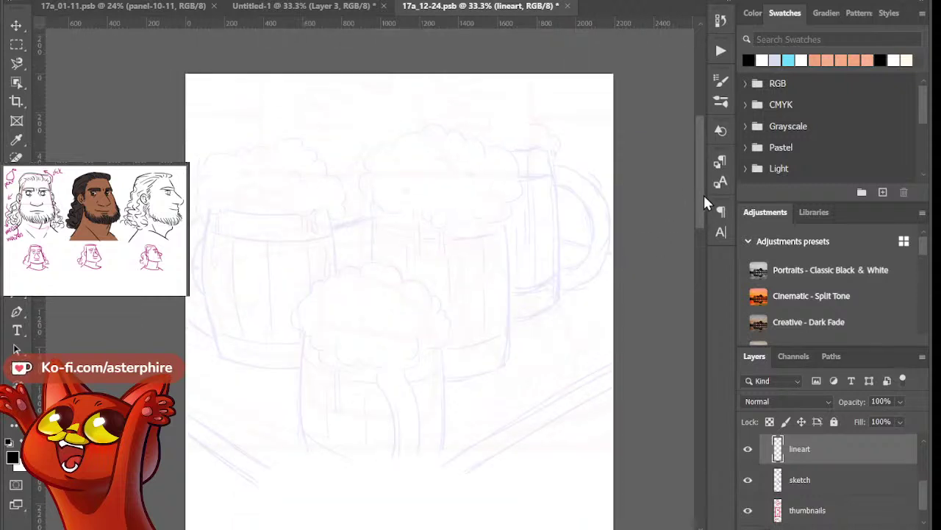
pyautogui.scroll(1, 270, 305)
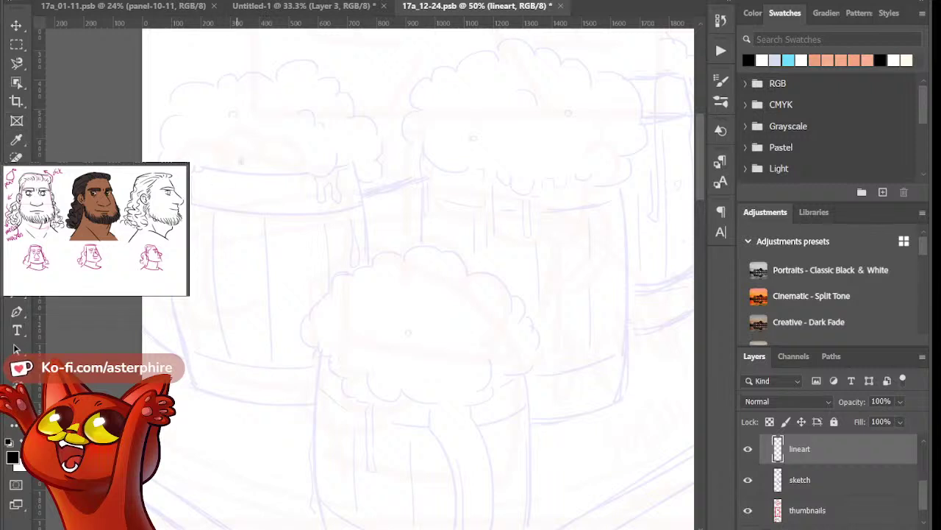
pyautogui.moveTo(179, 296); pyautogui.dragTo(225, 317)
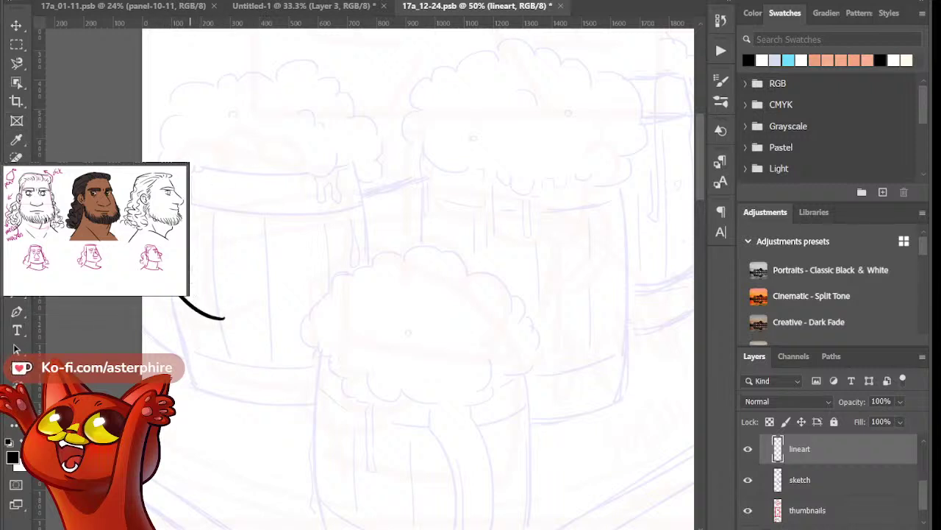
pyautogui.hotkey('ctrl', 'z')
pyautogui.moveTo(176, 297)
pyautogui.mouseDown()
pyautogui.moveTo(216, 322)
pyautogui.moveTo(168, 332)
pyautogui.mouseUp()
pyautogui.hotkey('ctrl', 'z')
pyautogui.hotkey('ctrl', 'z')
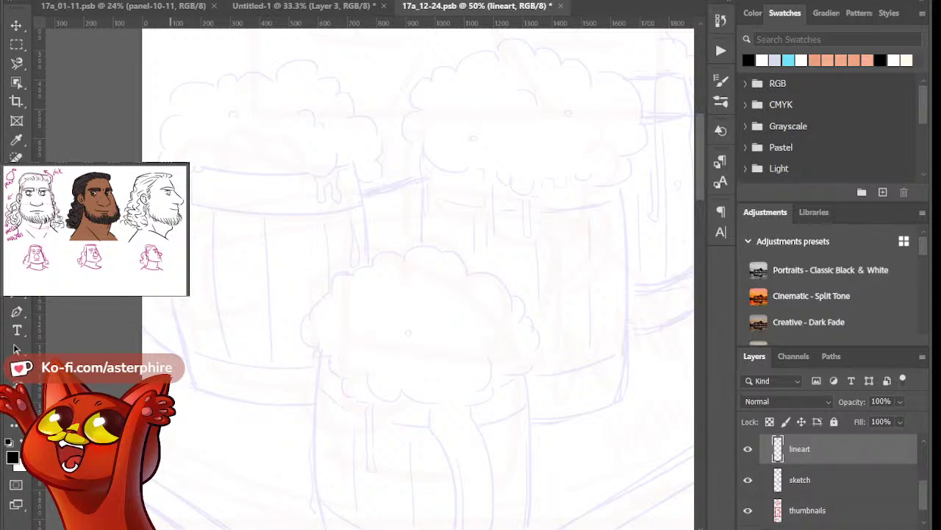
pyautogui.moveTo(167, 297); pyautogui.dragTo(199, 310)
pyautogui.hotkey('ctrl', 'z')
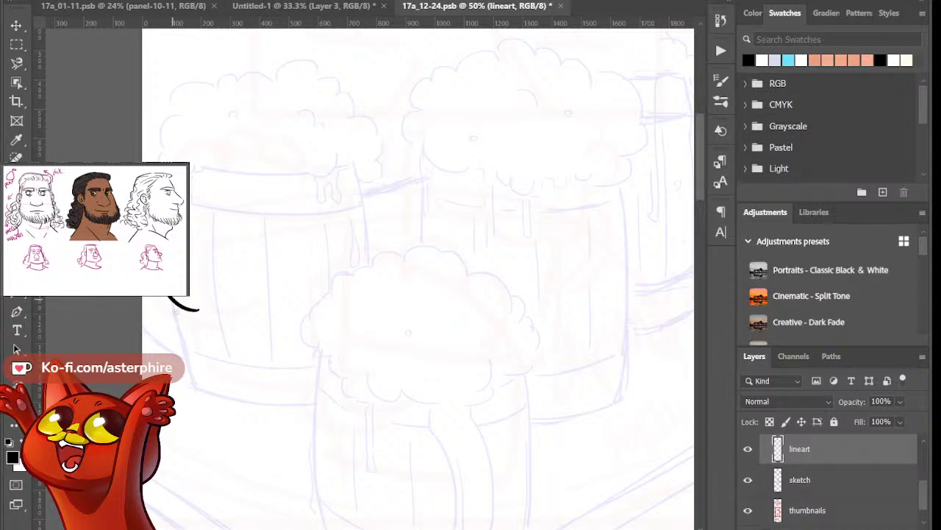
pyautogui.hotkey('ctrl', 'z')
# Ink the lower curve of the handle on the left beer mug, ending it at the mug's side
pyautogui.moveTo(133, 317); pyautogui.dragTo(216, 362)
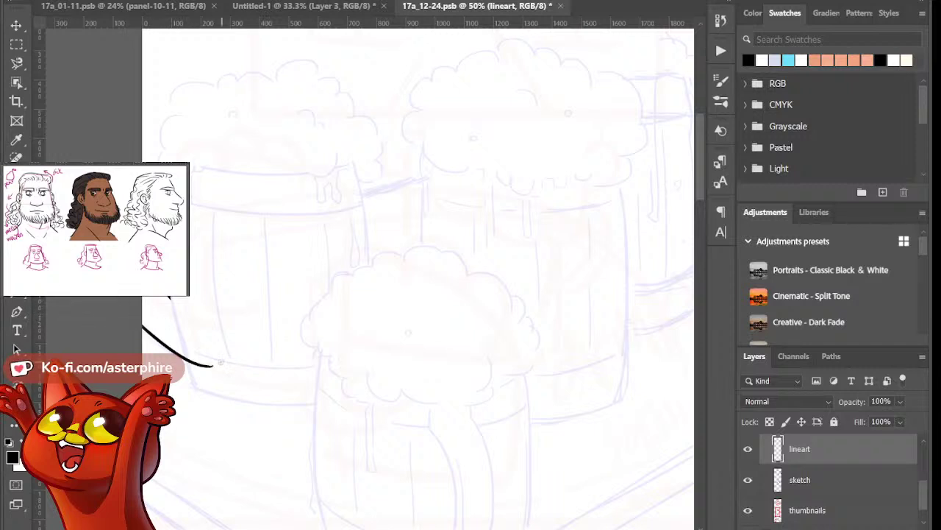
pyautogui.hotkey('ctrl', 'z')
pyautogui.moveTo(135, 319); pyautogui.dragTo(213, 360)
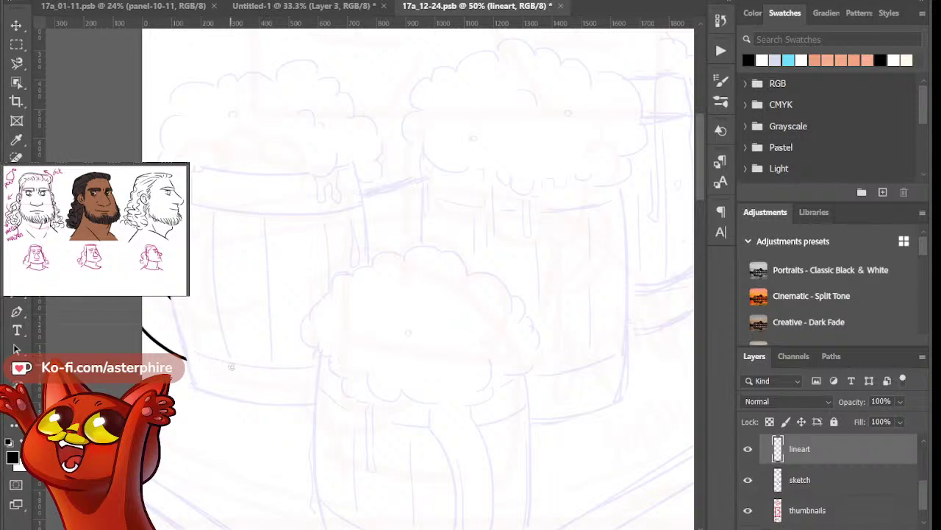
# Ink the lower-left edge of the left mug's foam and the small drip marks beneath it
pyautogui.moveTo(172, 161); pyautogui.dragTo(208, 170)
pyautogui.moveTo(192, 175); pyautogui.dragTo(190, 207)
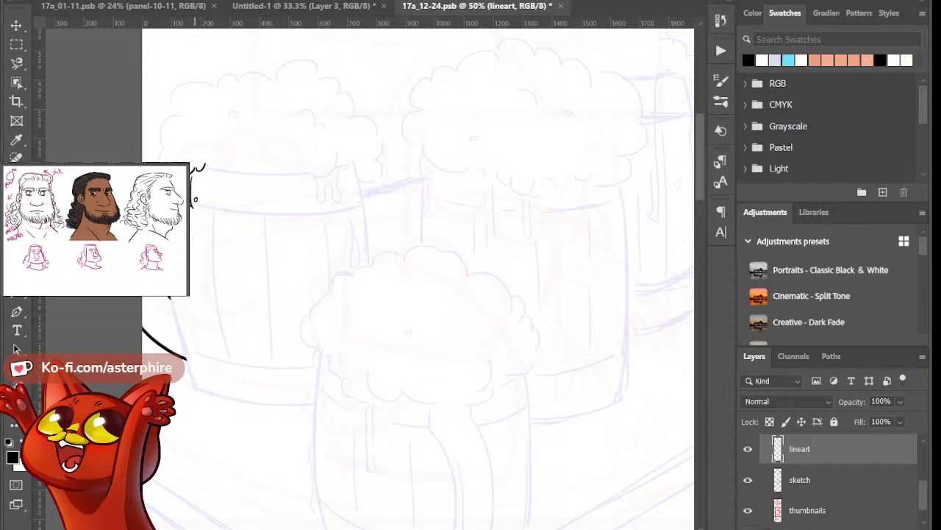
pyautogui.hotkey('ctrl', 'z')
# Ink the curved lower line of the upper hoop across the left mug, following the sketch
pyautogui.moveTo(181, 199); pyautogui.dragTo(347, 205)
pyautogui.hotkey('ctrl', 'z')
pyautogui.moveTo(182, 199); pyautogui.dragTo(358, 207)
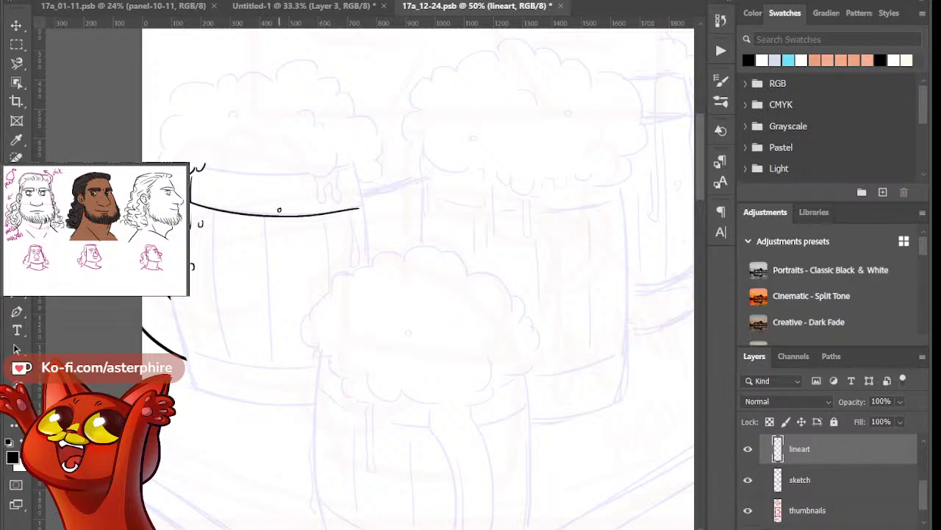
pyautogui.hotkey('ctrl', 'z')
pyautogui.moveTo(182, 202); pyautogui.dragTo(345, 206)
pyautogui.press('e')
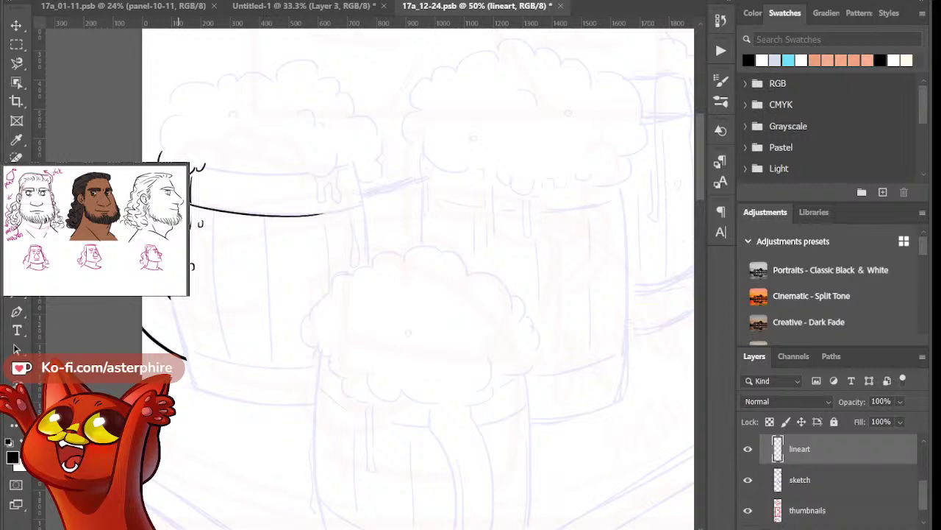
# Ink the left mug's outer left side as one thick tapering line running past its sketched base
pyautogui.moveTo(174, 298); pyautogui.dragTo(191, 358)
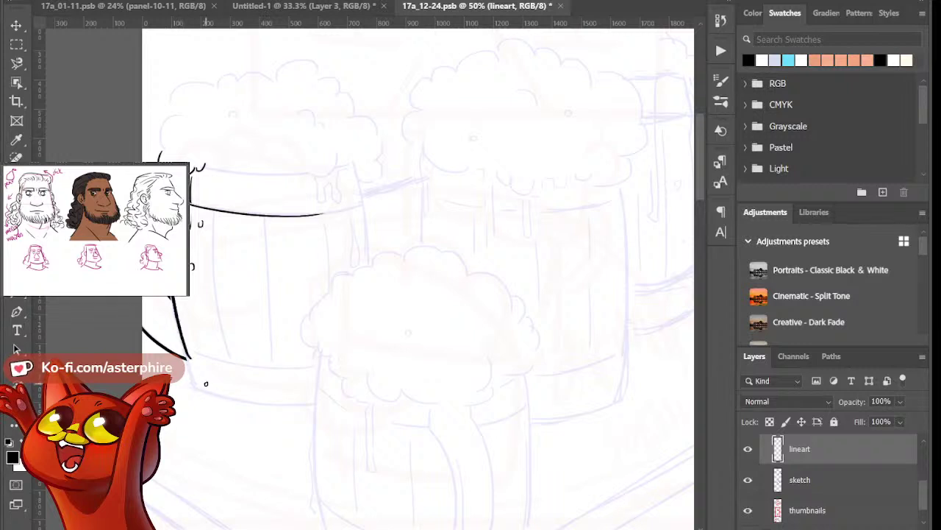
pyautogui.hotkey('ctrl', 'z')
pyautogui.moveTo(174, 297); pyautogui.dragTo(207, 384)
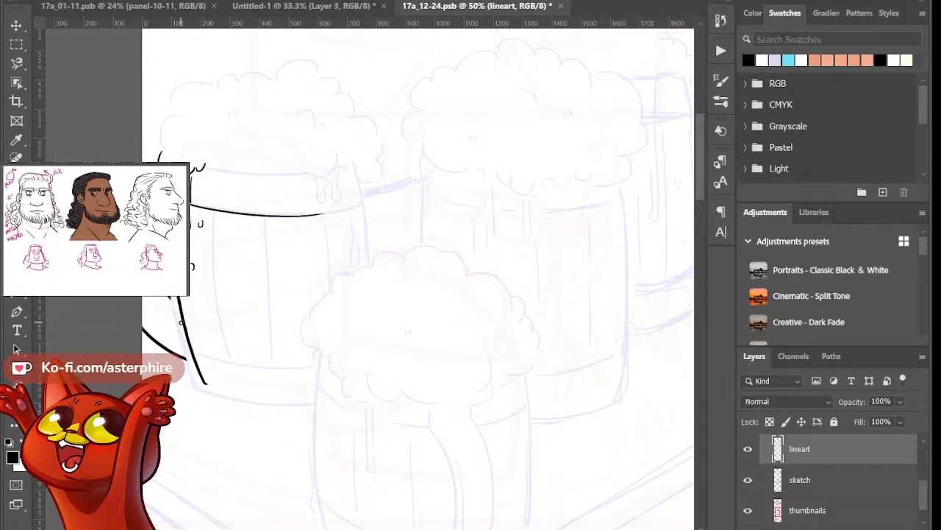
pyautogui.hotkey('ctrl', 'z')
pyautogui.moveTo(171, 297); pyautogui.dragTo(223, 420)
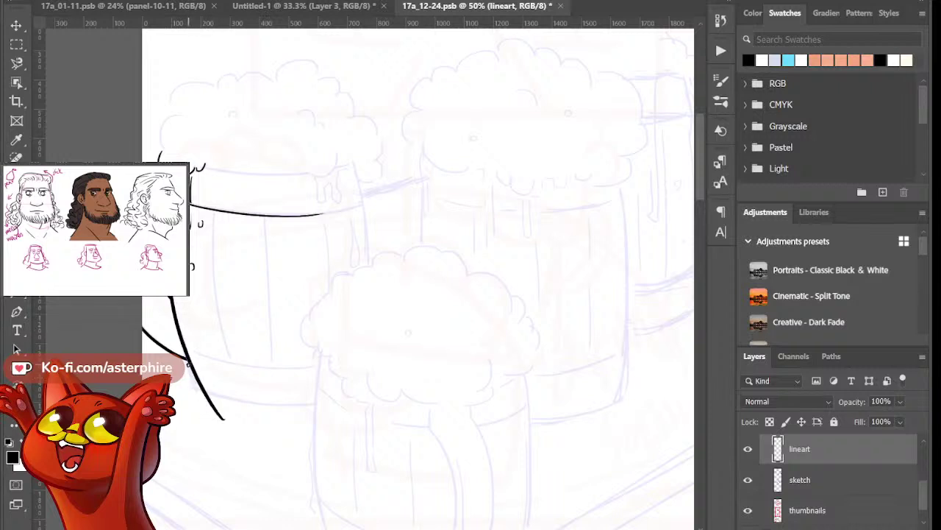
pyautogui.moveTo(188, 347)
pyautogui.mouseDown()
pyautogui.moveTo(197, 384)
pyautogui.moveTo(203, 373)
pyautogui.moveTo(230, 428)
pyautogui.mouseUp()
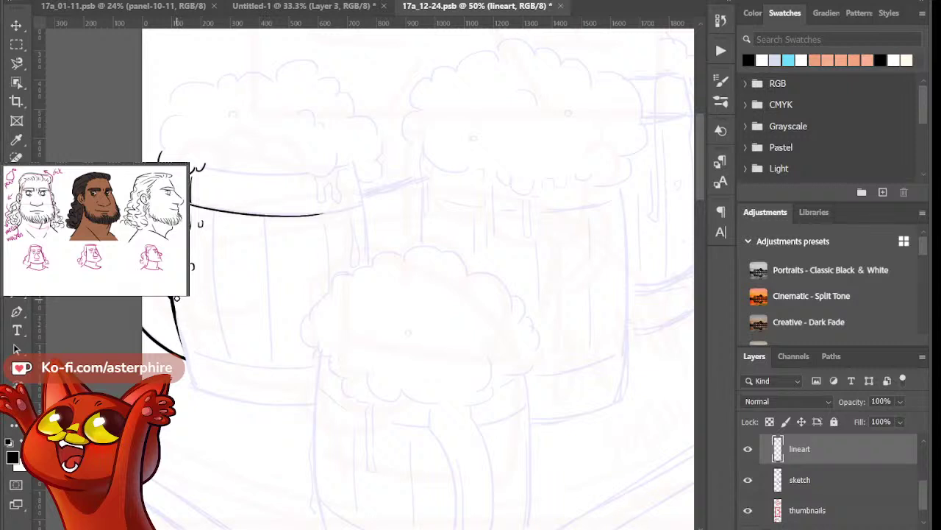
pyautogui.moveTo(173, 309); pyautogui.dragTo(222, 440)
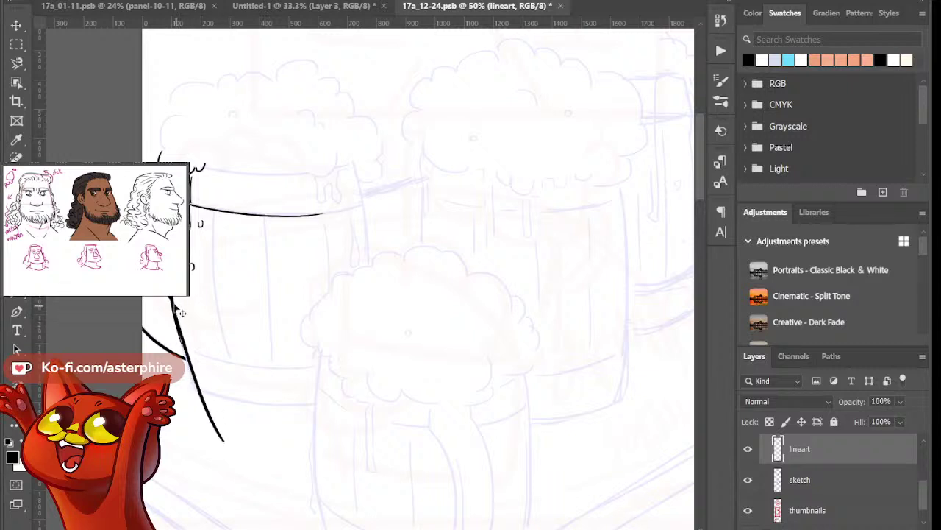
pyautogui.hotkey('ctrl', 'z')
pyautogui.moveTo(172, 296)
pyautogui.mouseDown()
pyautogui.moveTo(184, 356)
pyautogui.moveTo(212, 438)
pyautogui.mouseUp()
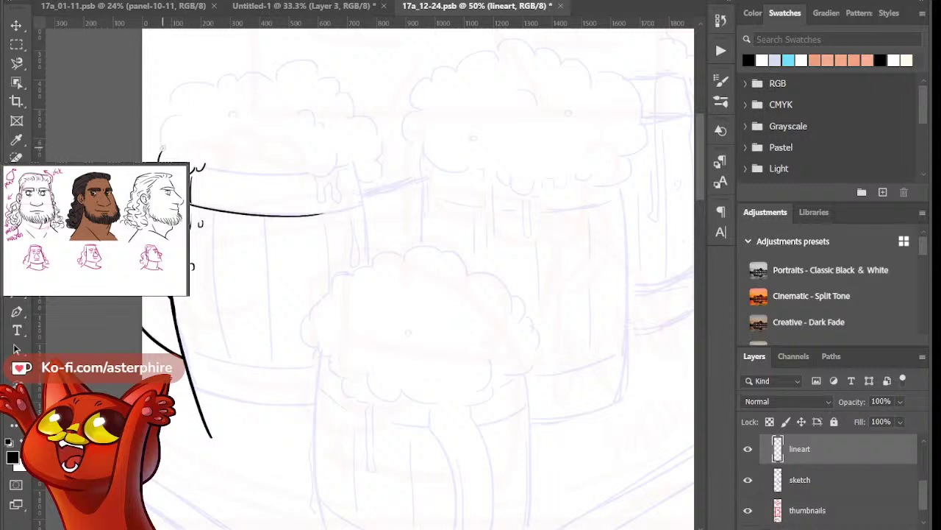
# Ink the rounded bumps along the left side of the left mug's foam
pyautogui.moveTo(159, 152); pyautogui.dragTo(191, 118)
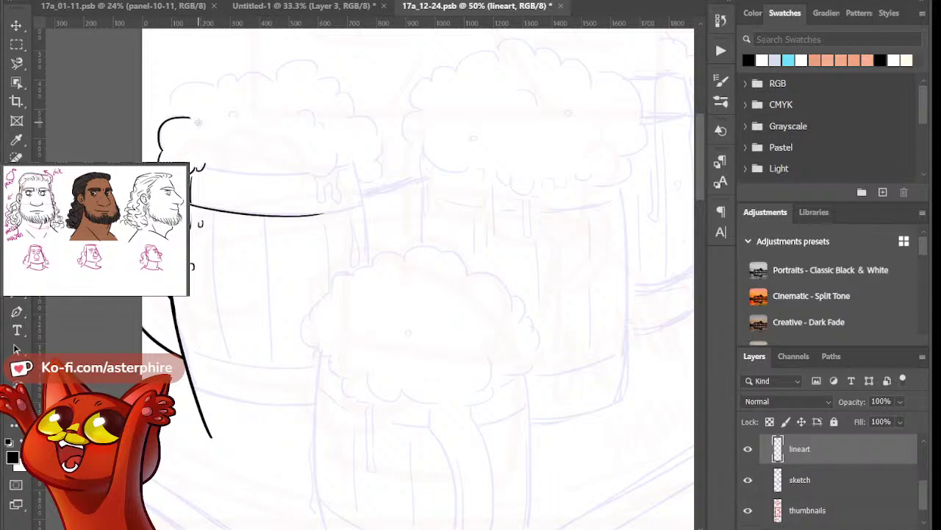
pyautogui.moveTo(175, 116); pyautogui.dragTo(234, 101)
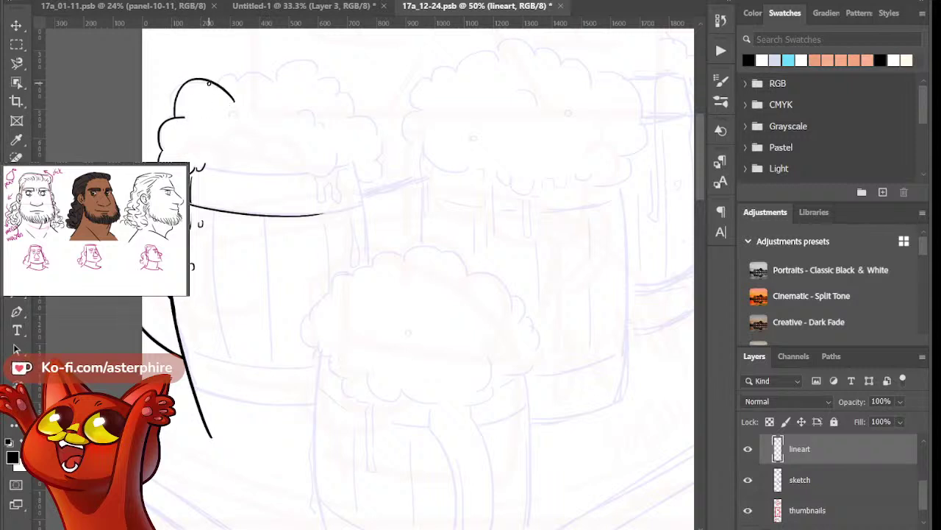
pyautogui.hotkey('ctrl', 'z')
pyautogui.moveTo(171, 117); pyautogui.dragTo(222, 101)
pyautogui.hotkey('ctrl', 'z')
pyautogui.moveTo(169, 116)
pyautogui.mouseDown()
pyautogui.moveTo(172, 93)
pyautogui.moveTo(229, 97)
pyautogui.mouseUp()
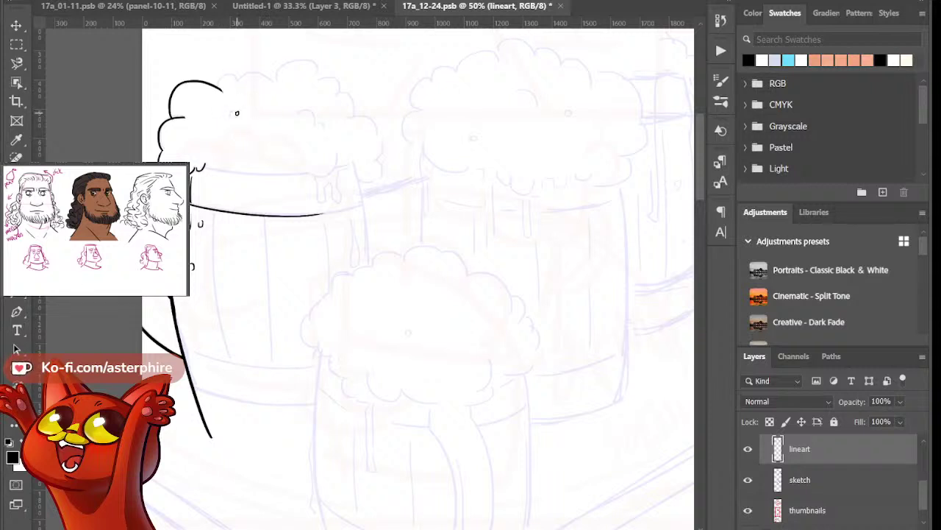
# Ink the foam outline over the top and down the right side of the left mug, adding small inner curls
pyautogui.moveTo(232, 110)
pyautogui.mouseDown()
pyautogui.moveTo(221, 81)
pyautogui.moveTo(242, 76)
pyautogui.moveTo(278, 88)
pyautogui.mouseUp()
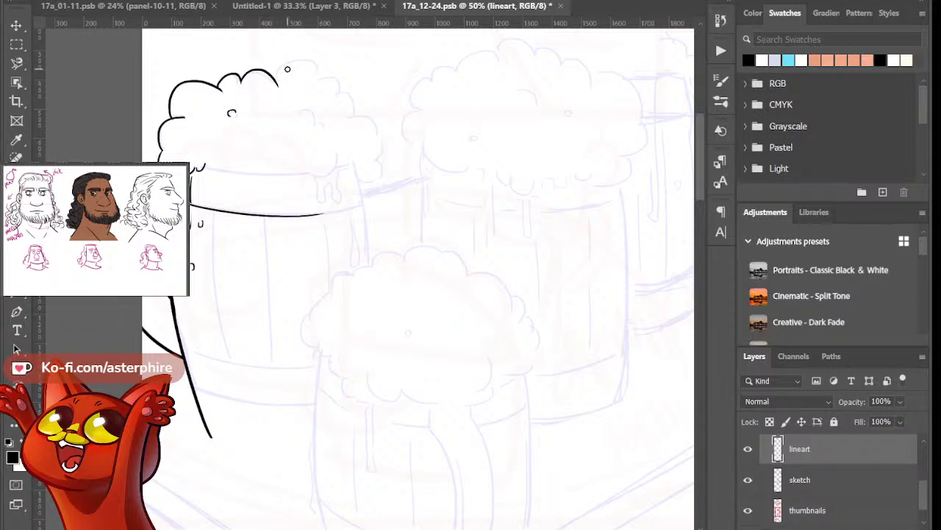
pyautogui.moveTo(278, 87)
pyautogui.mouseDown()
pyautogui.moveTo(339, 78)
pyautogui.moveTo(334, 104)
pyautogui.mouseUp()
pyautogui.hotkey('ctrl', 'z')
pyautogui.moveTo(333, 96)
pyautogui.mouseDown()
pyautogui.moveTo(356, 114)
pyautogui.moveTo(347, 97)
pyautogui.moveTo(357, 129)
pyautogui.moveTo(361, 112)
pyautogui.moveTo(302, 109)
pyautogui.moveTo(333, 128)
pyautogui.mouseUp()
pyautogui.hotkey('ctrl', 'z')
pyautogui.hotkey('ctrl', 'z')
pyautogui.hotkey('ctrl', 'z')
pyautogui.hotkey('ctrl', 'z')
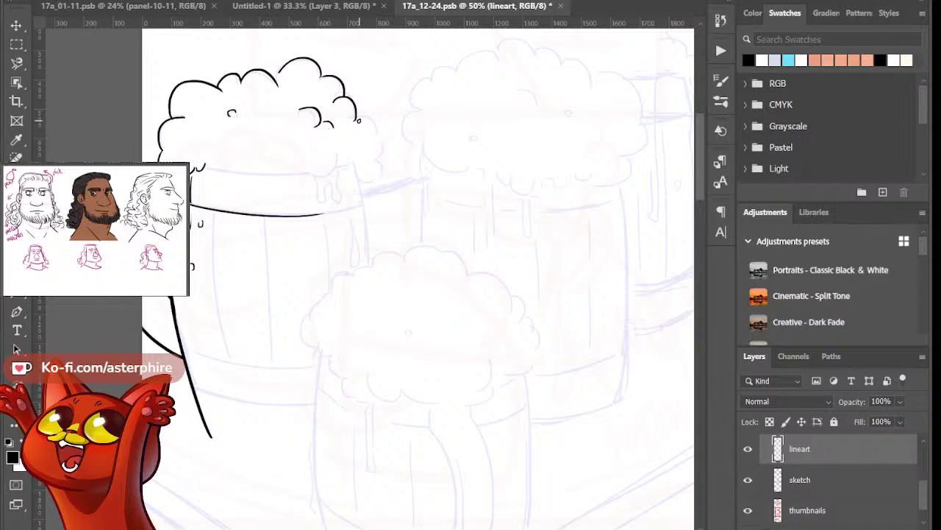
pyautogui.moveTo(361, 120)
pyautogui.mouseDown()
pyautogui.moveTo(361, 194)
pyautogui.moveTo(378, 167)
pyautogui.moveTo(356, 179)
pyautogui.mouseUp()
pyautogui.hotkey('ctrl', 'z')
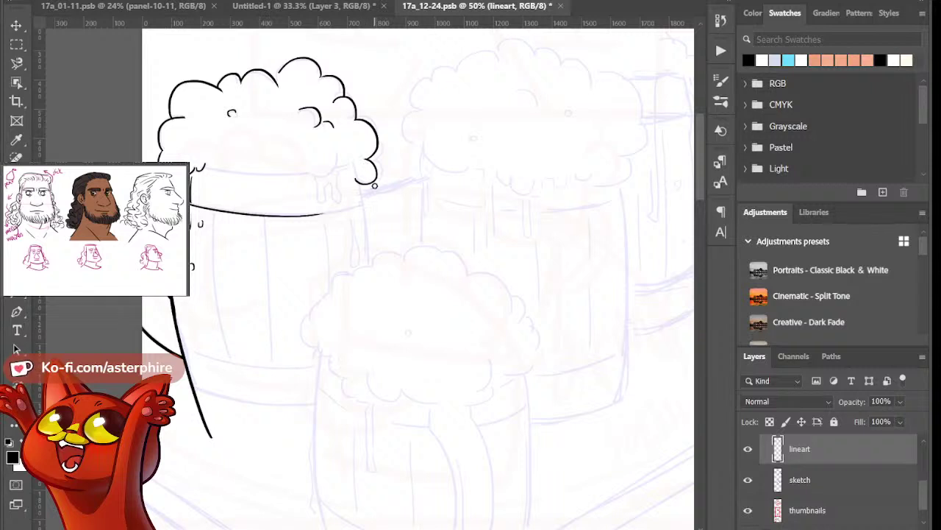
# Ink the left mug's rim line beneath the foam and the foam drips hanging over the upper hoop
pyautogui.moveTo(339, 159)
pyautogui.mouseDown()
pyautogui.moveTo(304, 150)
pyautogui.moveTo(357, 178)
pyautogui.moveTo(302, 172)
pyautogui.mouseUp()
pyautogui.hotkey('ctrl', 'z')
pyautogui.moveTo(200, 168); pyautogui.dragTo(311, 175)
pyautogui.hotkey('ctrl', 'z')
pyautogui.moveTo(203, 168); pyautogui.dragTo(284, 172)
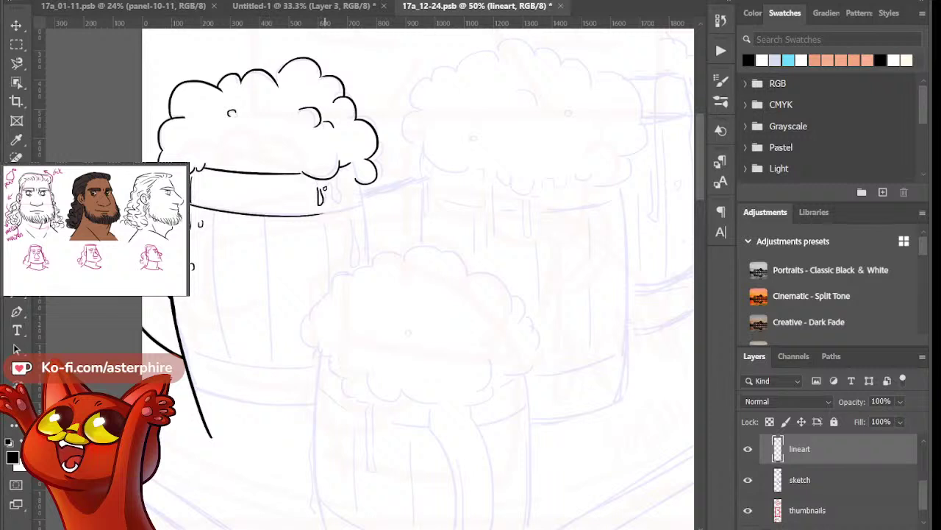
pyautogui.moveTo(320, 207)
pyautogui.mouseDown()
pyautogui.moveTo(332, 186)
pyautogui.moveTo(337, 225)
pyautogui.mouseUp()
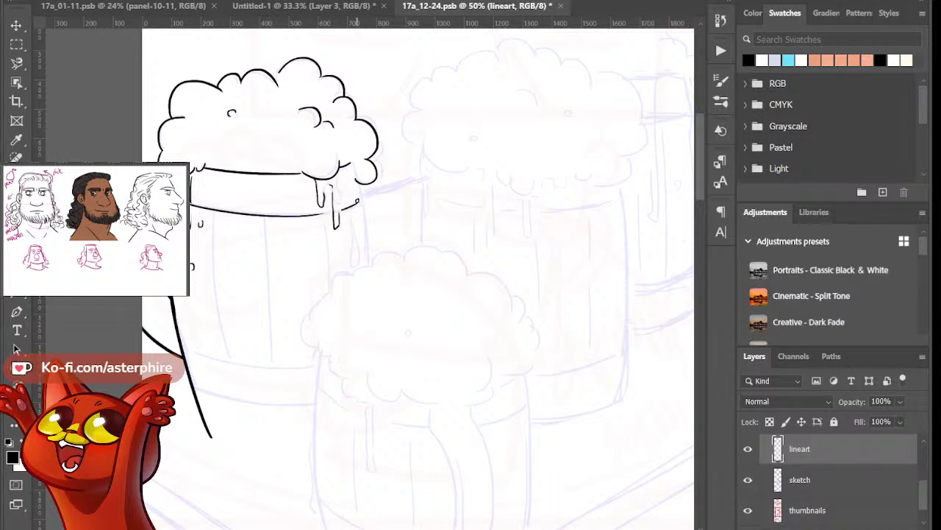
# Ink the left mug's right side in a thick line and trim it where the front mug's foam begins
pyautogui.moveTo(354, 162); pyautogui.dragTo(370, 286)
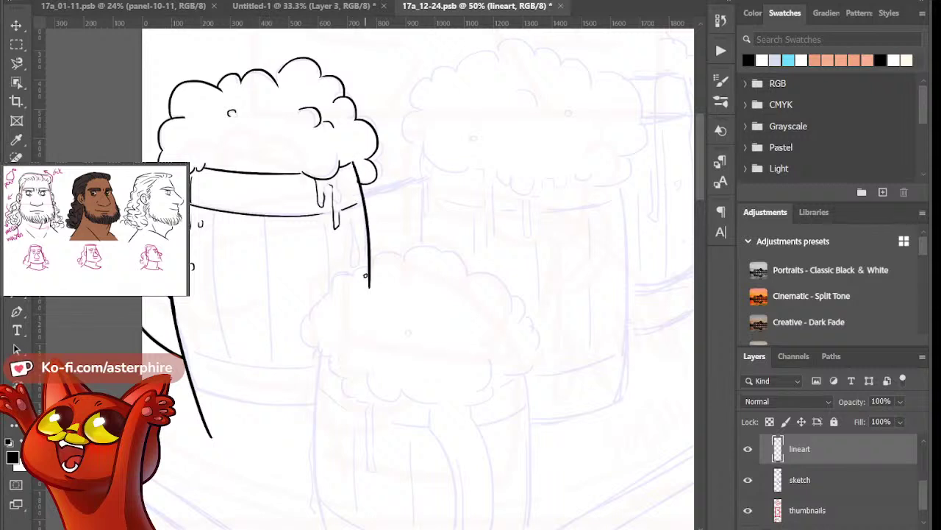
pyautogui.hotkey('ctrl', 'z')
pyautogui.moveTo(353, 162); pyautogui.dragTo(371, 328)
pyautogui.hotkey('ctrl', 'z')
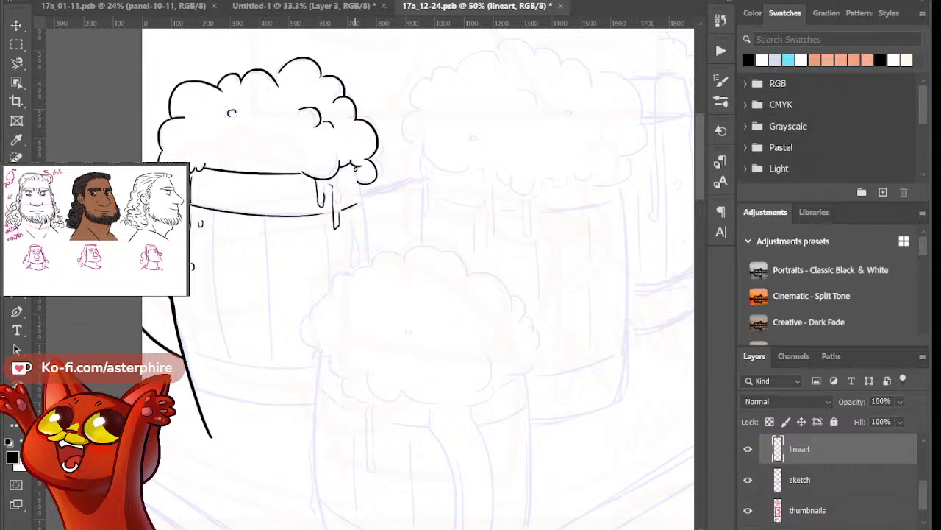
pyautogui.moveTo(354, 166); pyautogui.dragTo(368, 309)
pyautogui.hotkey('ctrl', 'z')
pyautogui.moveTo(356, 166); pyautogui.dragTo(364, 332)
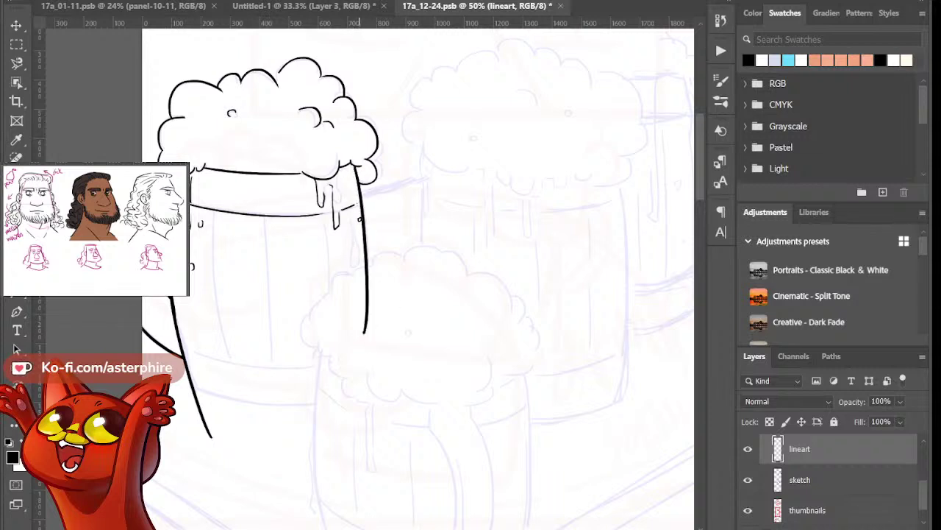
pyautogui.moveTo(363, 336); pyautogui.dragTo(368, 324)
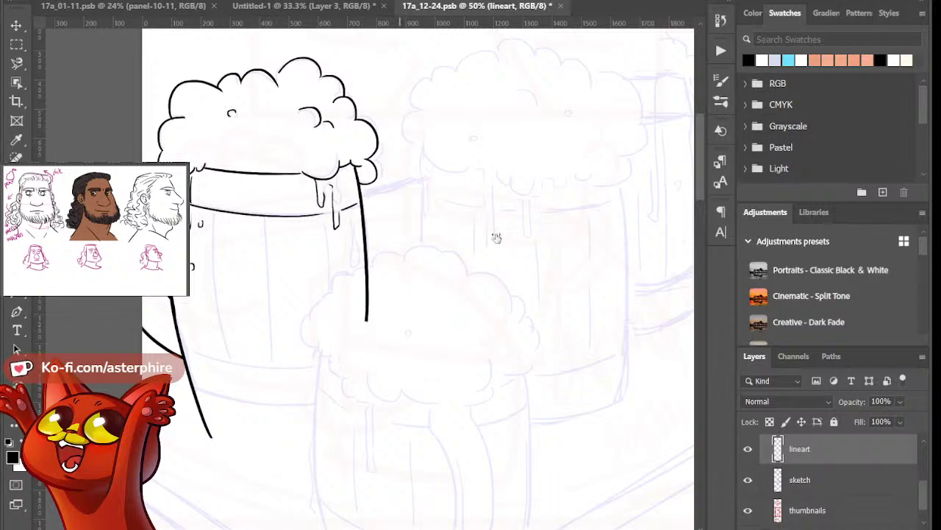
pyautogui.moveTo(368, 315); pyautogui.dragTo(366, 272)
# Ink the remaining foam drips beside the left mug's right edge
pyautogui.moveTo(341, 175)
pyautogui.mouseDown()
pyautogui.moveTo(356, 263)
pyautogui.moveTo(353, 239)
pyautogui.moveTo(353, 255)
pyautogui.moveTo(355, 242)
pyautogui.moveTo(365, 256)
pyautogui.moveTo(358, 260)
pyautogui.moveTo(359, 232)
pyautogui.moveTo(326, 312)
pyautogui.mouseUp()
pyautogui.hotkey('ctrl', 'z')
pyautogui.hotkey('ctrl', 'z')
pyautogui.hotkey('ctrl', 'z')
# Ink the rightmost stave line of the left mug and erase its excess ends
pyautogui.moveTo(325, 223); pyautogui.dragTo(323, 329)
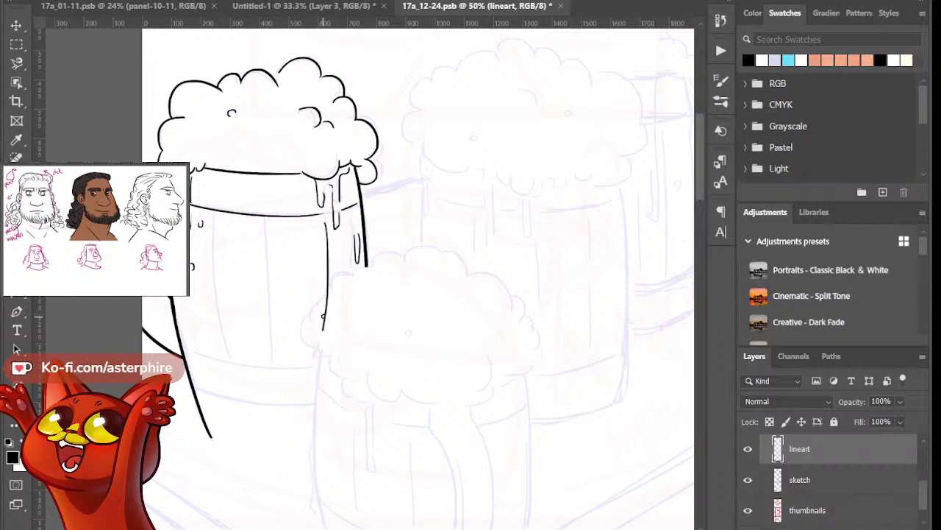
pyautogui.hotkey('ctrl', 'z')
pyautogui.moveTo(324, 235); pyautogui.dragTo(328, 343)
pyautogui.press('e')
pyautogui.click(321, 228)
pyautogui.press('b')
pyautogui.press('e')
pyautogui.press('b')
# Ink the middle stave line of the left mug from below the upper hoop towards the base
pyautogui.moveTo(264, 224); pyautogui.dragTo(268, 374)
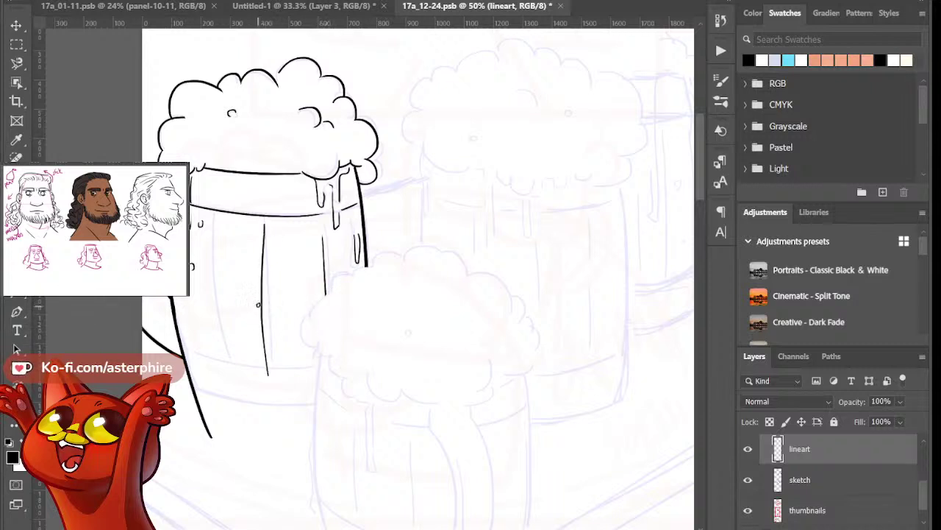
pyautogui.moveTo(203, 241); pyautogui.dragTo(219, 377)
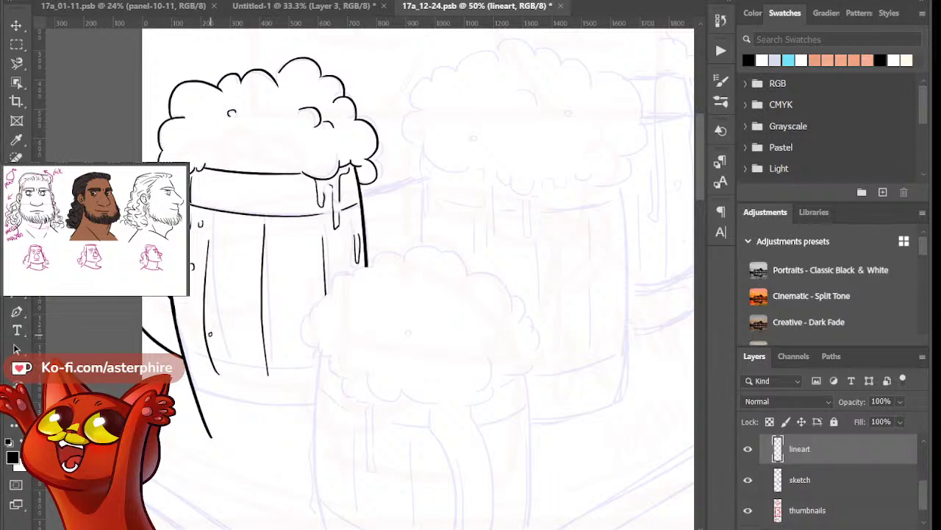
pyautogui.hotkey('ctrl', 'z')
pyautogui.moveTo(208, 294); pyautogui.dragTo(230, 388)
pyautogui.hotkey('ctrl', 'z')
pyautogui.hotkey('ctrl', 'z')
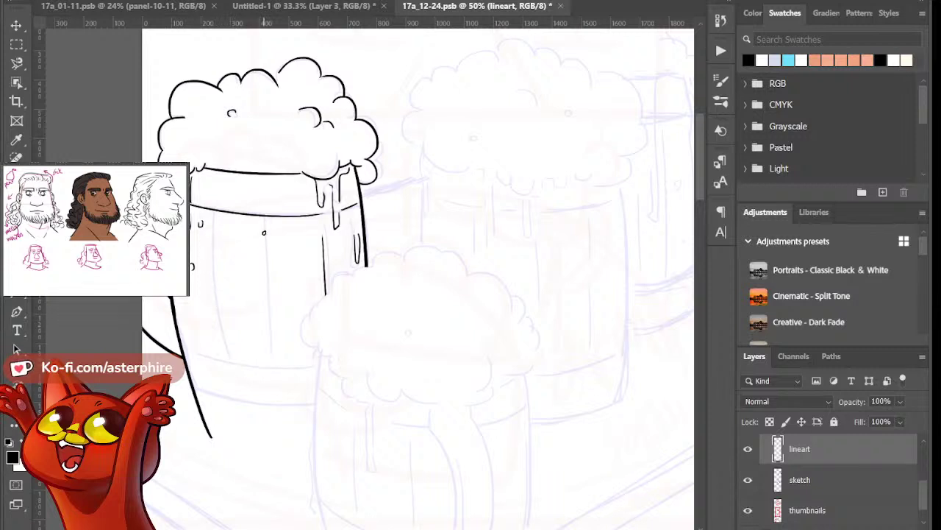
pyautogui.moveTo(262, 246); pyautogui.dragTo(268, 384)
pyautogui.hotkey('ctrl', 'z')
pyautogui.moveTo(261, 233); pyautogui.dragTo(268, 386)
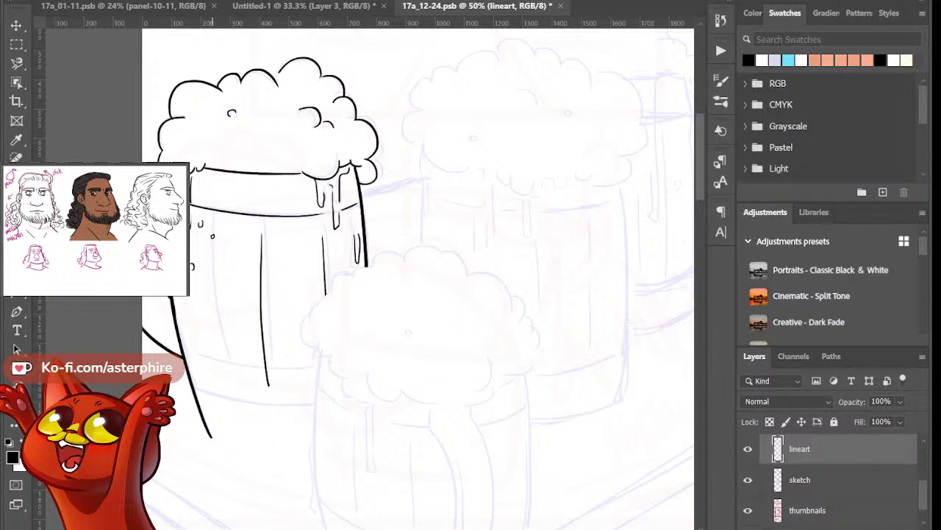
# Ink the left stave line of the left mug and erase the overshooting lower ends of the stave and side lines
pyautogui.moveTo(211, 245); pyautogui.dragTo(230, 391)
pyautogui.hotkey('ctrl', 'z')
pyautogui.hotkey('ctrl', 'z')
pyautogui.moveTo(214, 215); pyautogui.dragTo(229, 385)
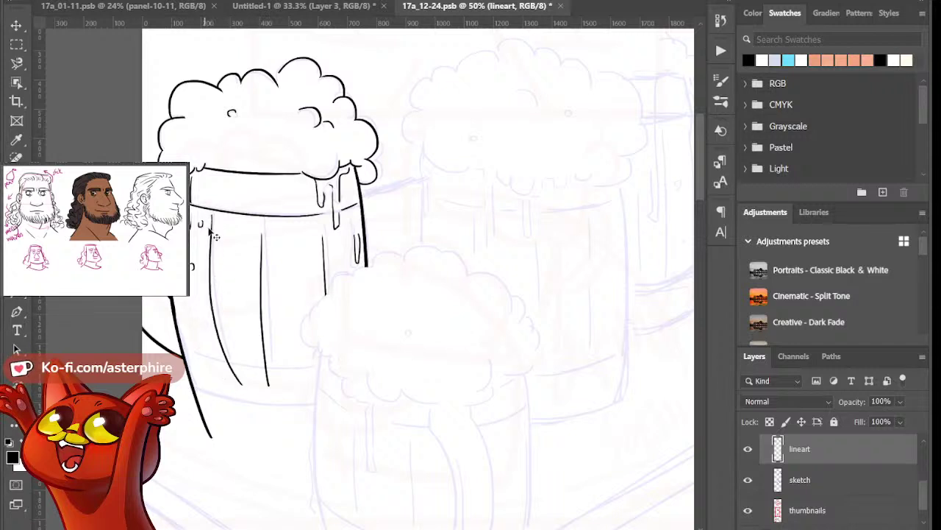
pyautogui.hotkey('ctrl', 'z')
pyautogui.moveTo(212, 213)
pyautogui.mouseDown()
pyautogui.moveTo(208, 293)
pyautogui.moveTo(228, 391)
pyautogui.mouseUp()
pyautogui.hotkey('ctrl', 'z')
pyautogui.moveTo(210, 233); pyautogui.dragTo(237, 390)
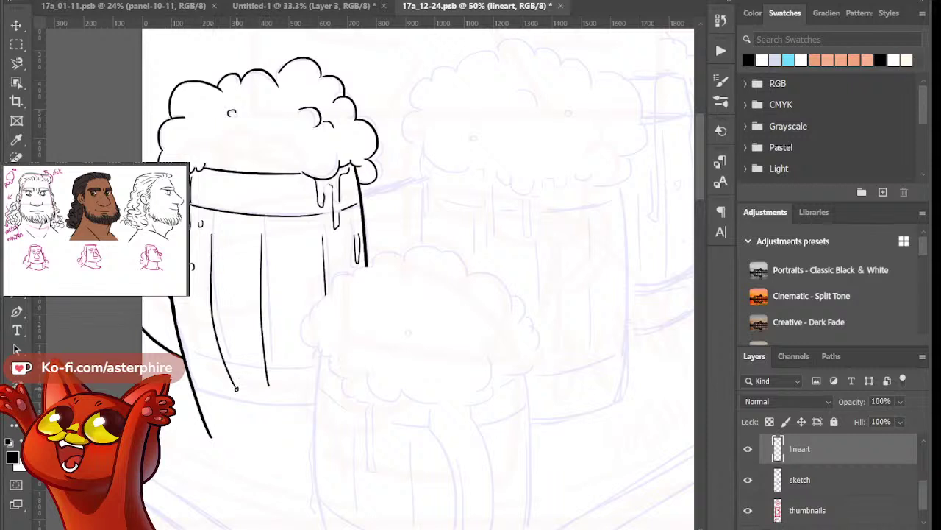
pyautogui.hotkey('ctrl', 'z')
pyautogui.moveTo(211, 254); pyautogui.dragTo(225, 372)
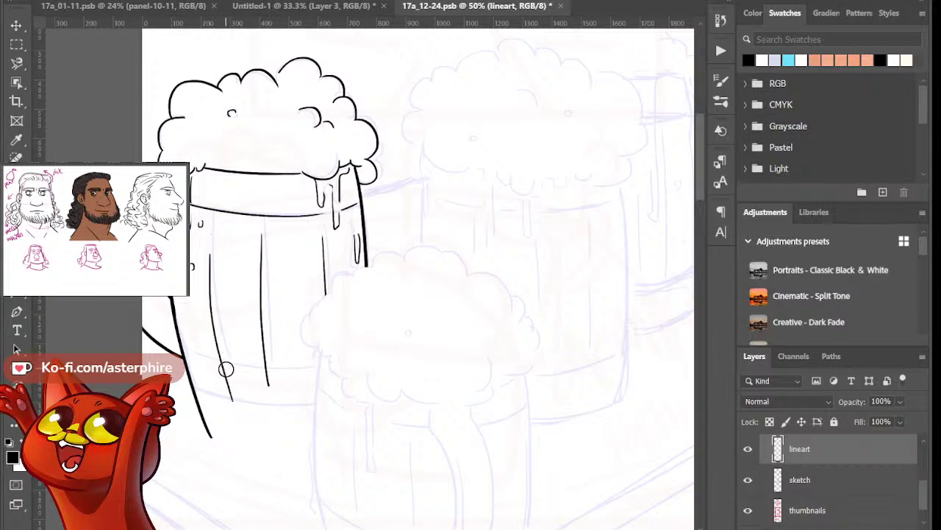
pyautogui.moveTo(215, 435); pyautogui.dragTo(195, 410)
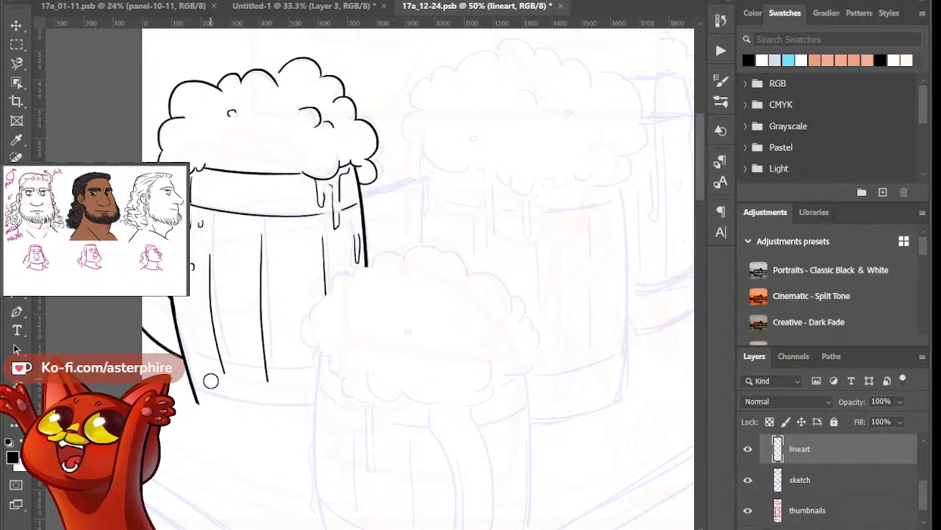
# Ink the left mug's curved base edge and the lower hoop line across its stave ends
pyautogui.press('b')
pyautogui.moveTo(208, 407)
pyautogui.mouseDown()
pyautogui.moveTo(201, 401)
pyautogui.moveTo(343, 419)
pyautogui.mouseUp()
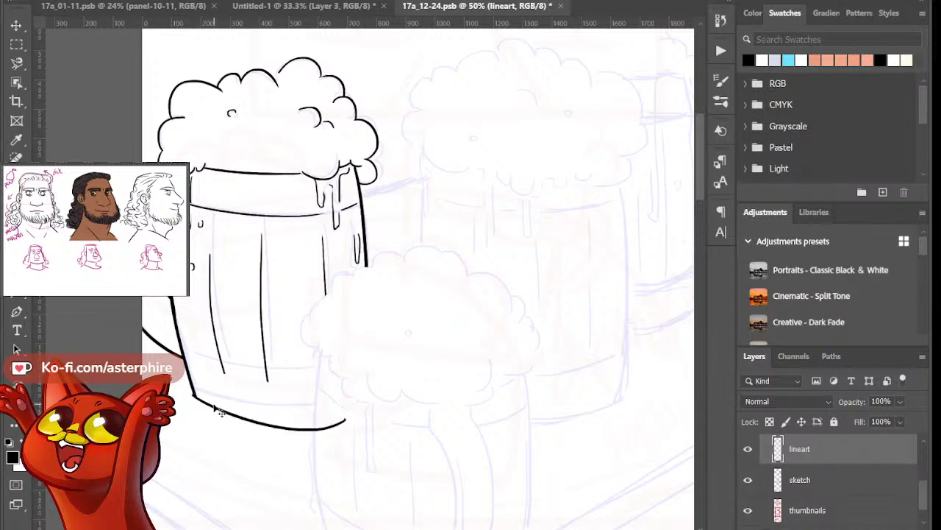
pyautogui.hotkey('ctrl', 'z')
pyautogui.moveTo(194, 395); pyautogui.dragTo(334, 412)
pyautogui.hotkey('ctrl', 'z')
pyautogui.moveTo(195, 397); pyautogui.dragTo(335, 420)
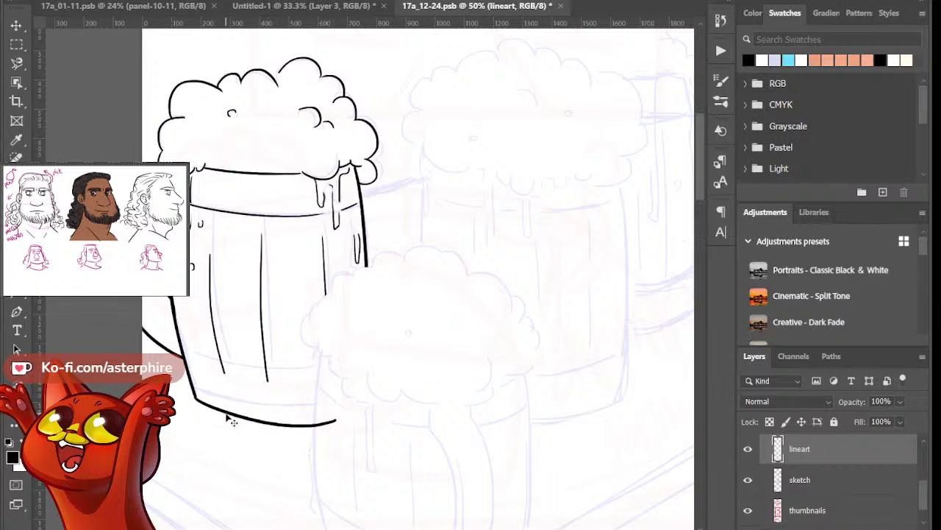
pyautogui.hotkey('ctrl', 'z')
pyautogui.moveTo(190, 395); pyautogui.dragTo(331, 415)
pyautogui.hotkey('ctrl', 'z')
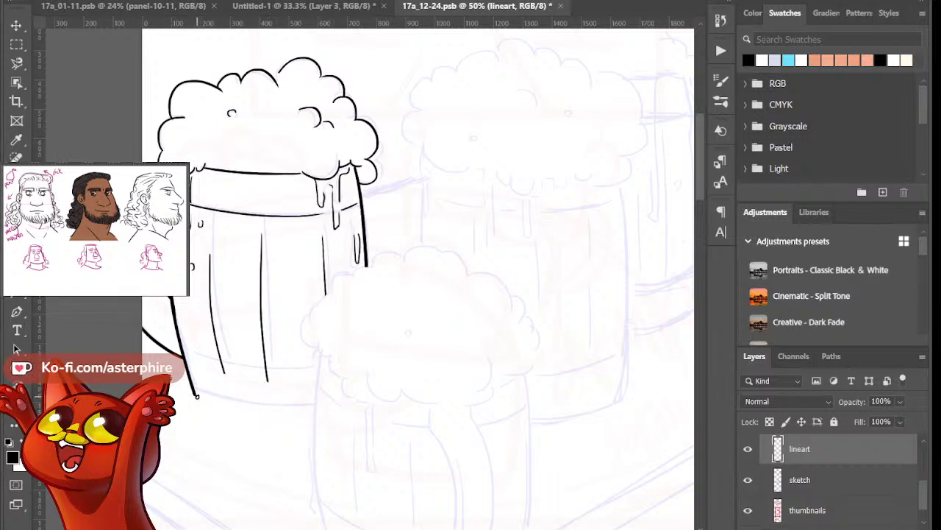
pyautogui.moveTo(194, 396); pyautogui.dragTo(340, 419)
pyautogui.hotkey('ctrl', 'z')
pyautogui.moveTo(194, 397); pyautogui.dragTo(326, 404)
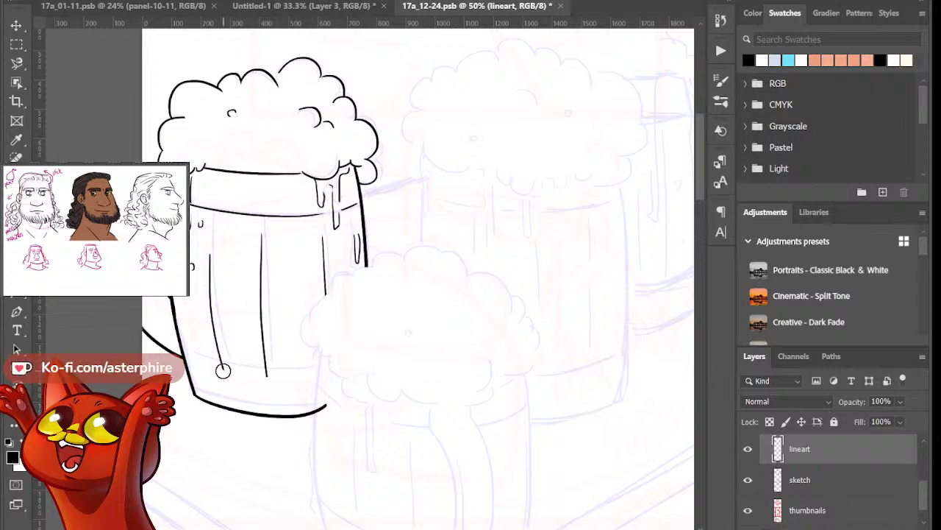
pyautogui.moveTo(213, 367); pyautogui.dragTo(288, 376)
# Ink the left side line of the front mug from below the foam down past the sketch's end
pyautogui.moveTo(695, 193)
pyautogui.mouseDown()
pyautogui.moveTo(699, 228)
pyautogui.moveTo(697, 206)
pyautogui.mouseUp()
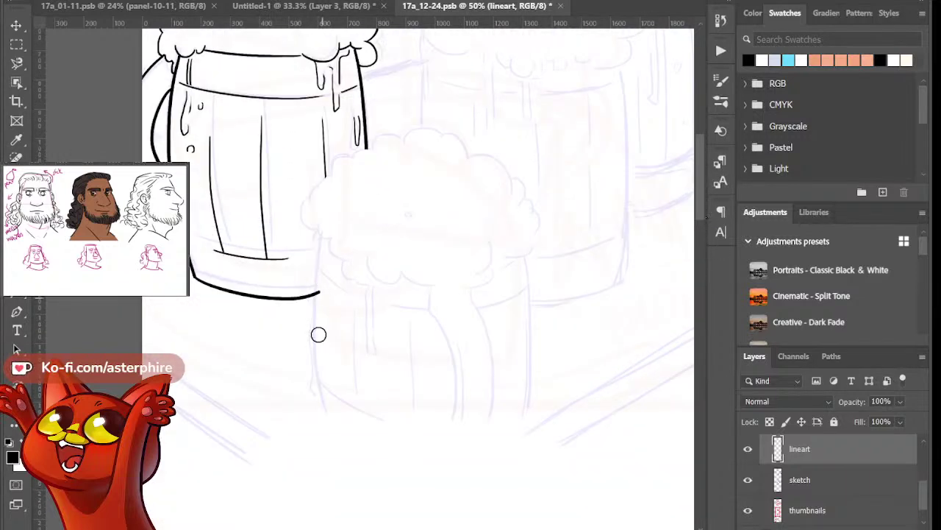
pyautogui.moveTo(320, 241); pyautogui.dragTo(304, 483)
pyautogui.hotkey('ctrl', 'z')
pyautogui.moveTo(320, 241); pyautogui.dragTo(289, 473)
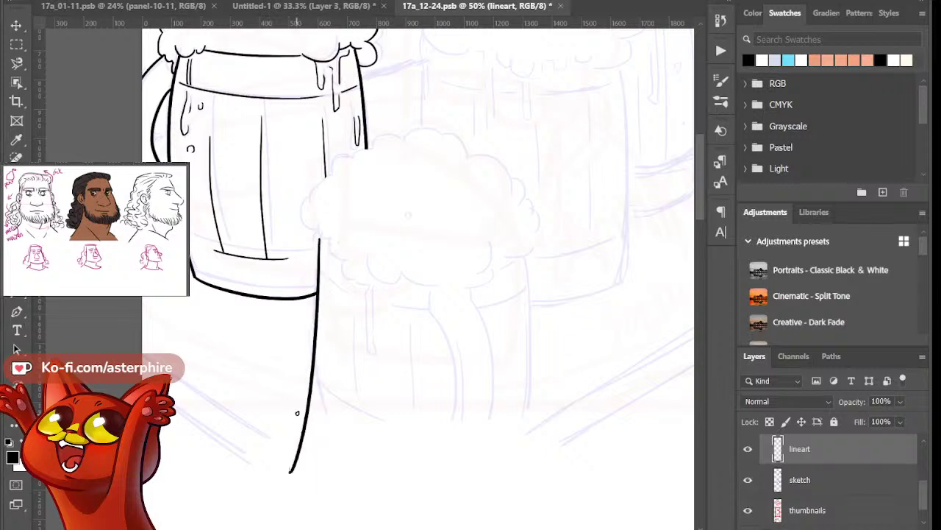
# Ink the right side line of the front mug, flaring outward towards its base
pyautogui.moveTo(519, 250); pyautogui.dragTo(559, 451)
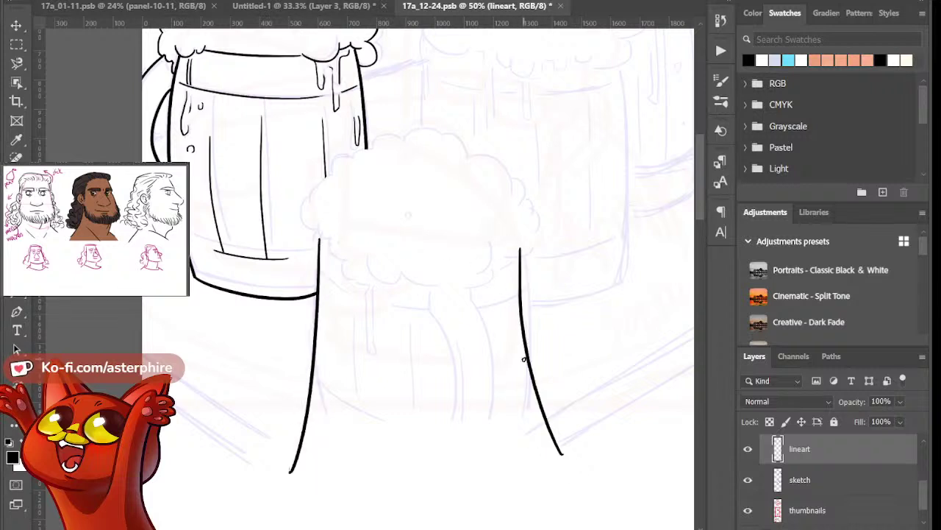
pyautogui.hotkey('ctrl', 'z')
pyautogui.moveTo(520, 252); pyautogui.dragTo(545, 445)
pyautogui.hotkey('ctrl', 'z')
pyautogui.moveTo(519, 250); pyautogui.dragTo(553, 444)
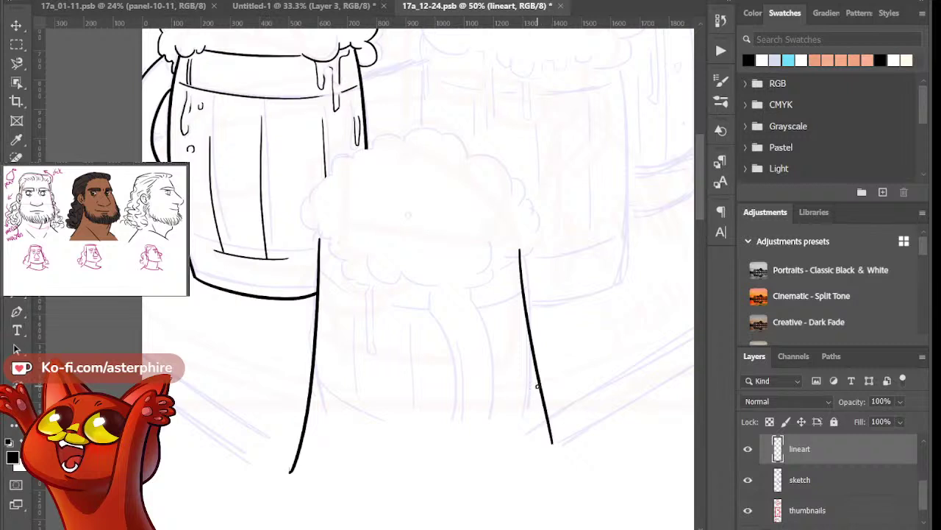
pyautogui.hotkey('ctrl', 'z')
pyautogui.moveTo(520, 248); pyautogui.dragTo(551, 442)
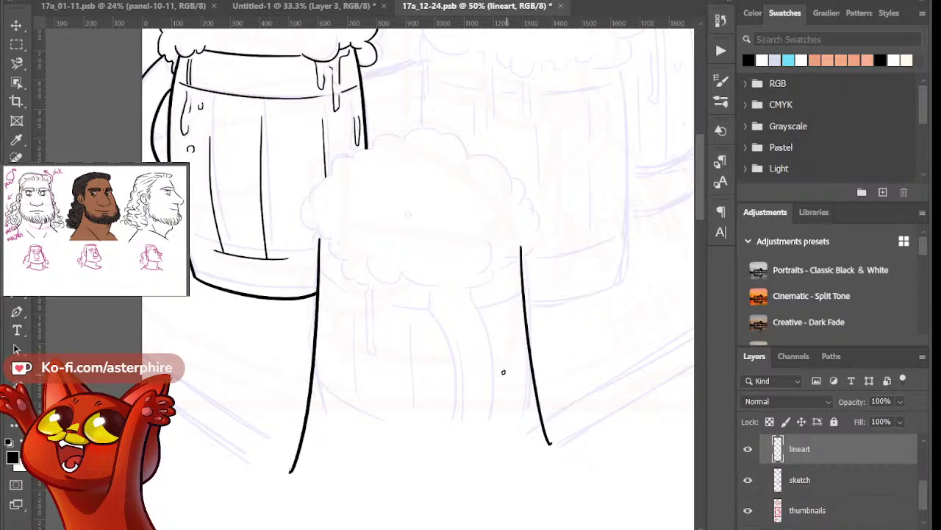
# Ink the front mug's left foam bulge, the scalloped lower-left foam edge and the long drip hanging from it
pyautogui.moveTo(310, 195)
pyautogui.mouseDown()
pyautogui.moveTo(298, 222)
pyautogui.moveTo(315, 237)
pyautogui.mouseUp()
pyautogui.moveTo(319, 240)
pyautogui.mouseDown()
pyautogui.moveTo(338, 262)
pyautogui.moveTo(326, 245)
pyautogui.moveTo(356, 259)
pyautogui.mouseUp()
pyautogui.hotkey('ctrl', 'z')
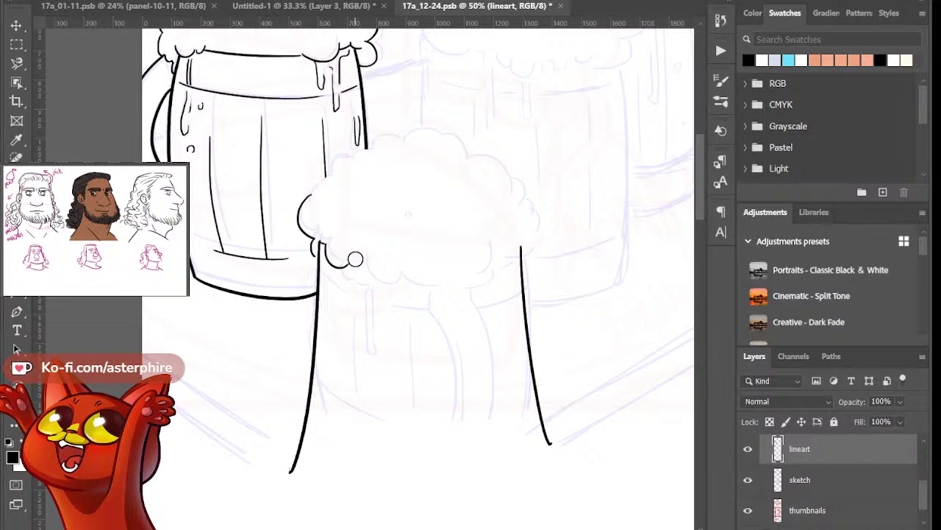
pyautogui.hotkey('ctrl', 'z')
pyautogui.moveTo(346, 269)
pyautogui.mouseDown()
pyautogui.moveTo(359, 276)
pyautogui.moveTo(374, 323)
pyautogui.moveTo(371, 284)
pyautogui.moveTo(360, 309)
pyautogui.moveTo(371, 284)
pyautogui.moveTo(376, 337)
pyautogui.moveTo(375, 288)
pyautogui.mouseUp()
pyautogui.hotkey('ctrl', 'z')
pyautogui.hotkey('ctrl', 'z')
pyautogui.hotkey('ctrl', 'z')
pyautogui.hotkey('ctrl', 'z')
pyautogui.hotkey('ctrl', 'z')
pyautogui.hotkey('ctrl', 'z')
# Ink the rounded bumps along the upper-left and top of the front mug's foam
pyautogui.moveTo(314, 195)
pyautogui.mouseDown()
pyautogui.moveTo(364, 179)
pyautogui.moveTo(339, 177)
pyautogui.moveTo(317, 190)
pyautogui.moveTo(355, 181)
pyautogui.moveTo(351, 172)
pyautogui.moveTo(319, 194)
pyautogui.moveTo(350, 189)
pyautogui.moveTo(344, 172)
pyautogui.moveTo(334, 174)
pyautogui.moveTo(374, 170)
pyautogui.moveTo(354, 161)
pyautogui.moveTo(333, 174)
pyautogui.moveTo(362, 158)
pyautogui.mouseUp()
pyautogui.hotkey('ctrl', 'z')
pyautogui.hotkey('ctrl', 'z')
pyautogui.hotkey('ctrl', 'z')
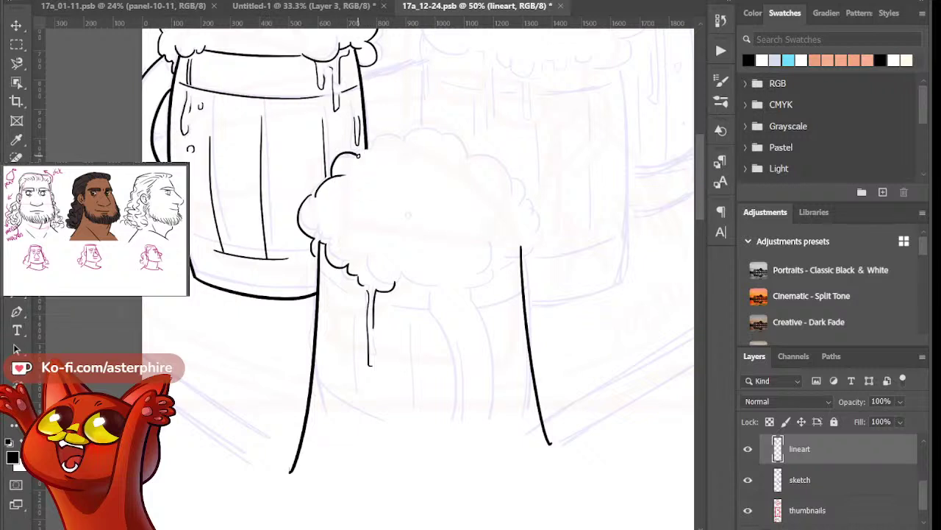
pyautogui.moveTo(359, 156)
pyautogui.mouseDown()
pyautogui.moveTo(389, 140)
pyautogui.moveTo(372, 155)
pyautogui.moveTo(391, 171)
pyautogui.moveTo(388, 134)
pyautogui.mouseUp()
pyautogui.moveTo(425, 142); pyautogui.dragTo(474, 168)
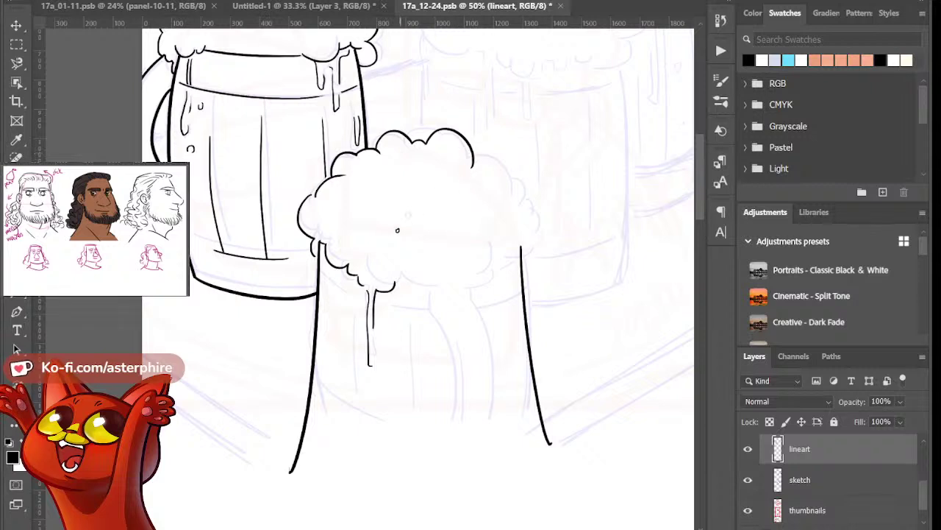
# Ink the small bubble marks inside the front mug's foam and the rounded bumps down its right side
pyautogui.moveTo(405, 217); pyautogui.dragTo(411, 214)
pyautogui.moveTo(473, 153); pyautogui.dragTo(509, 195)
pyautogui.moveTo(521, 197)
pyautogui.mouseDown()
pyautogui.moveTo(527, 223)
pyautogui.moveTo(525, 202)
pyautogui.moveTo(523, 240)
pyautogui.mouseUp()
pyautogui.hotkey('ctrl', 'z')
pyautogui.hotkey('ctrl', 'z')
pyautogui.moveTo(524, 201); pyautogui.dragTo(525, 241)
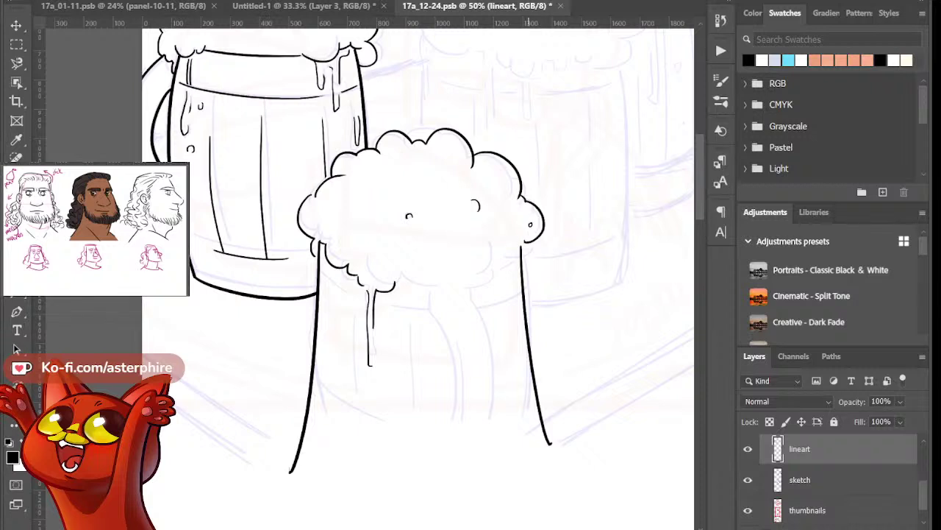
# Clean up the right foam bump where it meets the front mug's side and ink the lower-right foam edge
pyautogui.press('e')
pyautogui.click(523, 238)
pyautogui.press('b')
pyautogui.hotkey('ctrl', 'z')
pyautogui.moveTo(502, 258); pyautogui.dragTo(504, 294)
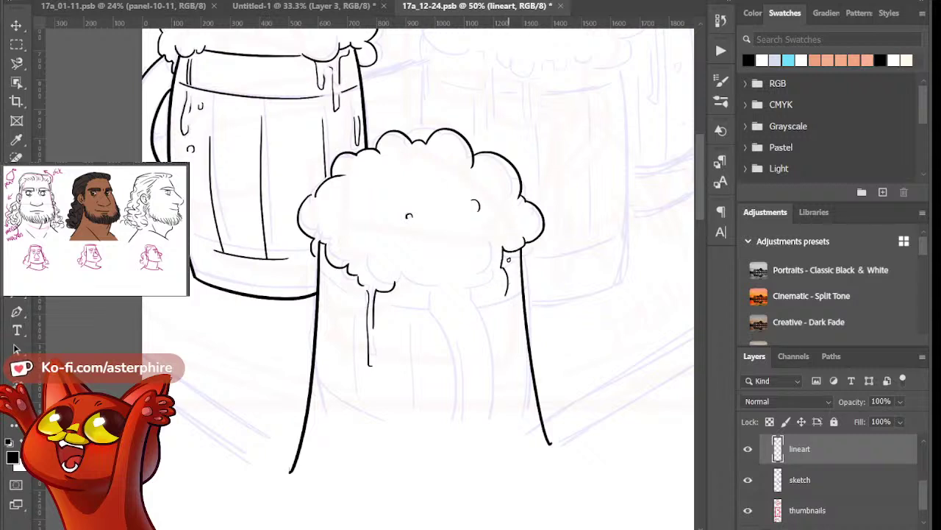
pyautogui.hotkey('ctrl', 'z')
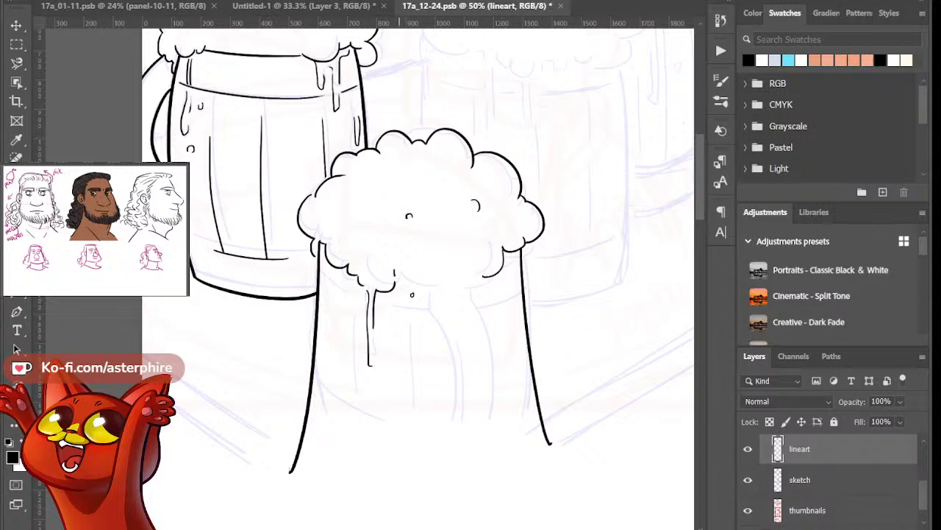
# Ink the wide curved lower edge of the foam above the front mug's handle
pyautogui.moveTo(395, 278); pyautogui.dragTo(455, 283)
pyautogui.hotkey('ctrl', 'z')
pyautogui.moveTo(385, 257); pyautogui.dragTo(476, 262)
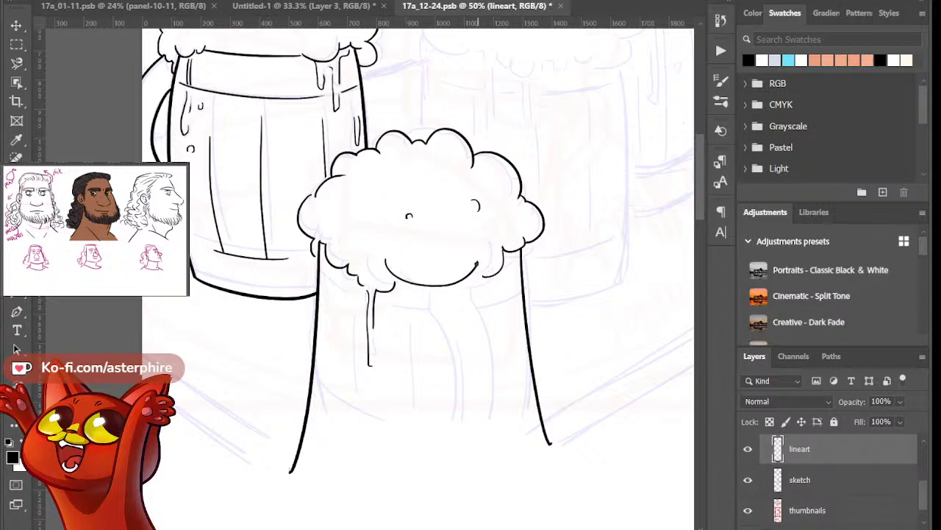
pyautogui.hotkey('ctrl', 'z')
pyautogui.moveTo(402, 285); pyautogui.dragTo(472, 266)
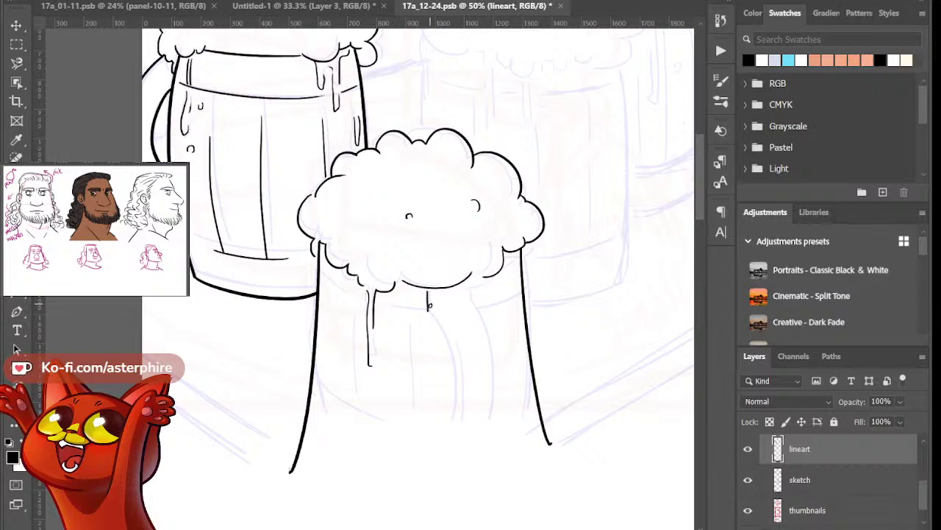
# Ink the front mug's handle with its top edge, both curved sides and an inner thickness line along the left side
pyautogui.moveTo(427, 292)
pyautogui.mouseDown()
pyautogui.moveTo(438, 433)
pyautogui.moveTo(445, 412)
pyautogui.mouseUp()
pyautogui.press('e')
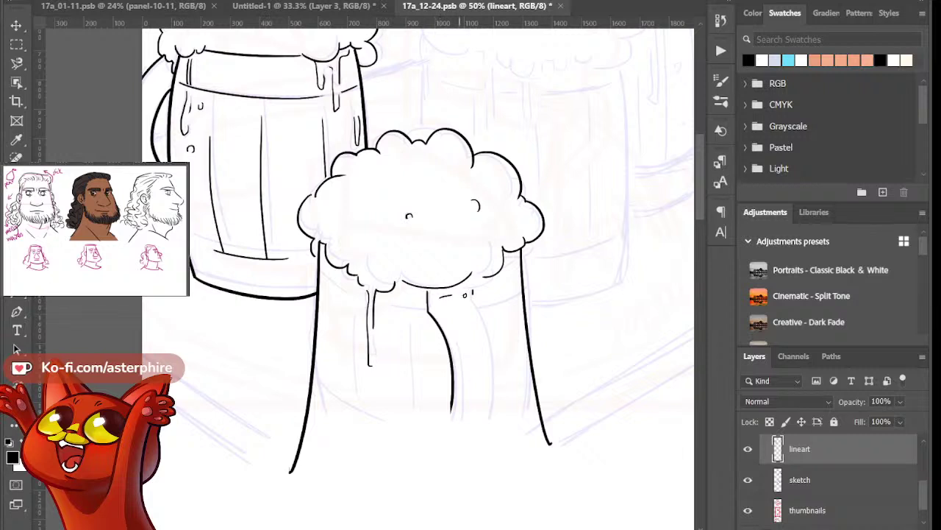
pyautogui.moveTo(451, 296)
pyautogui.mouseDown()
pyautogui.moveTo(485, 317)
pyautogui.moveTo(472, 295)
pyautogui.moveTo(490, 456)
pyautogui.mouseUp()
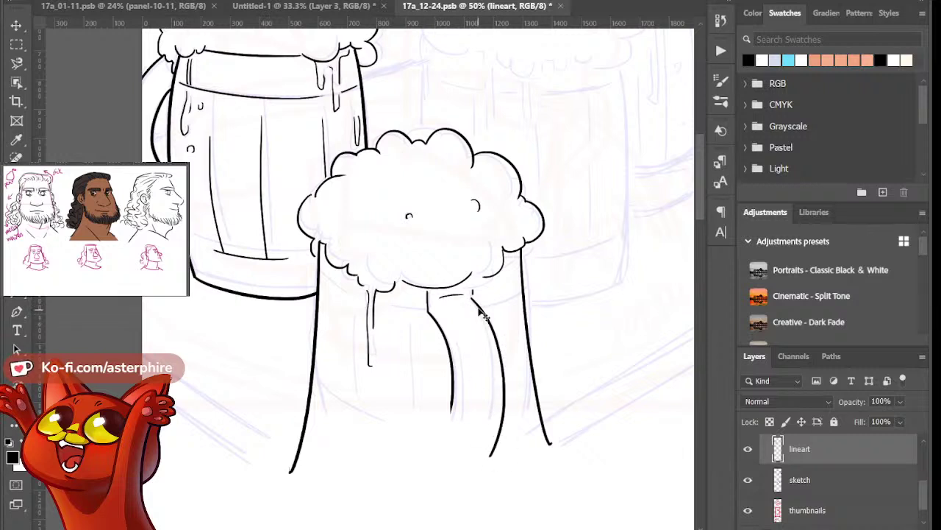
pyautogui.hotkey('ctrl', 'z')
pyautogui.moveTo(473, 293); pyautogui.dragTo(491, 462)
pyautogui.hotkey('ctrl', 'z')
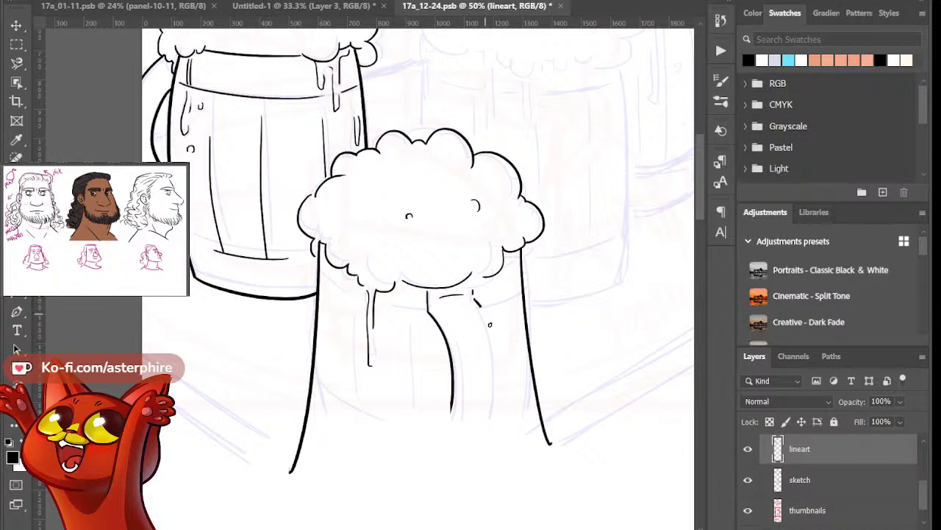
pyautogui.moveTo(473, 296); pyautogui.dragTo(489, 478)
pyautogui.hotkey('ctrl', 'z')
pyautogui.moveTo(473, 298); pyautogui.dragTo(488, 478)
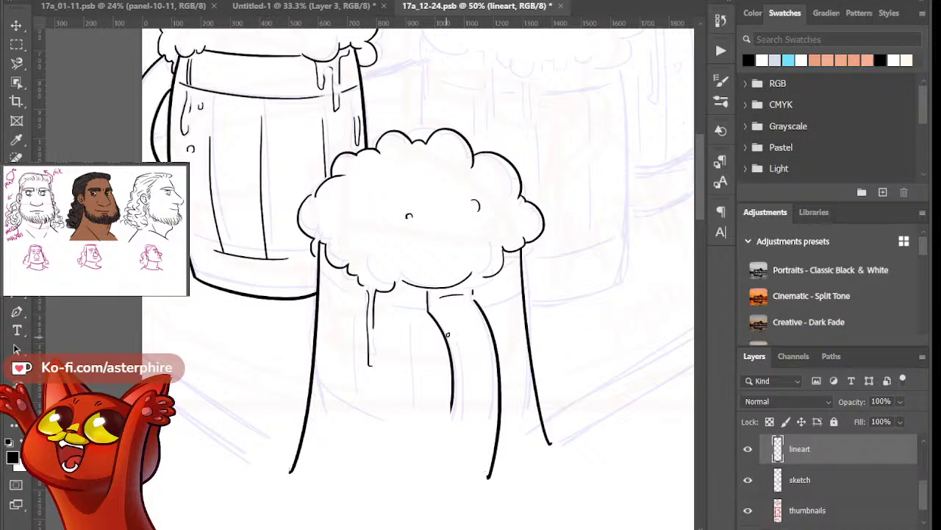
pyautogui.moveTo(432, 310); pyautogui.dragTo(453, 441)
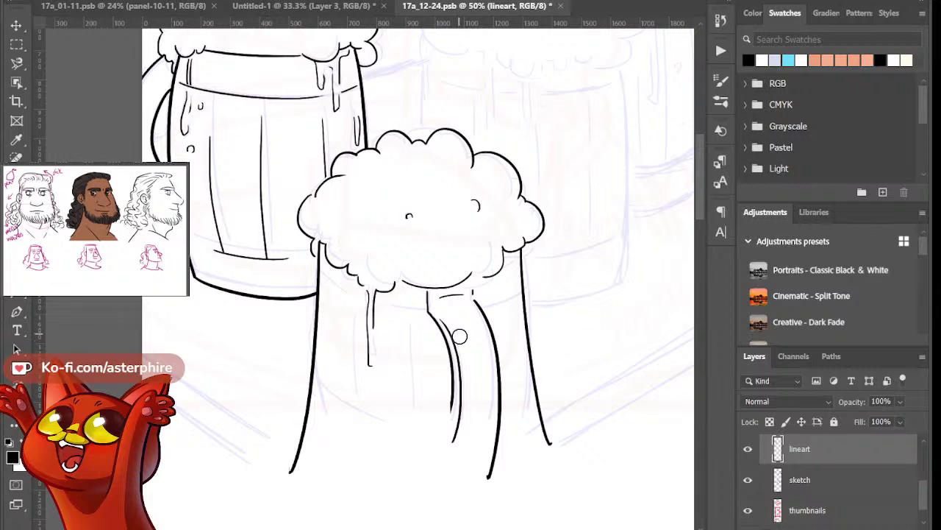
# Ink the upper hoop line of the front mug in segments on both sides of the drip and handle
pyautogui.moveTo(321, 280); pyautogui.dragTo(368, 302)
pyautogui.hotkey('ctrl', 'z')
pyautogui.moveTo(322, 280); pyautogui.dragTo(429, 315)
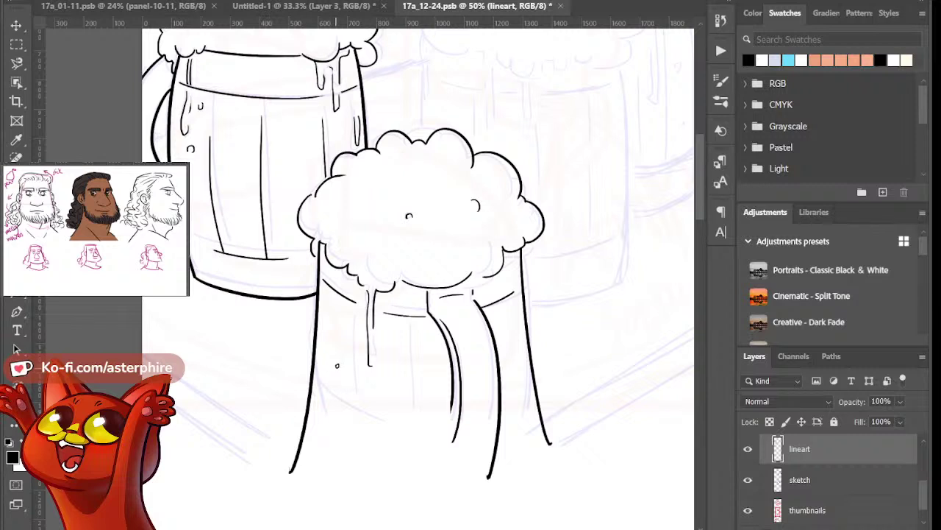
# Ink the left stave line of the front mug with a shorter line close beside it
pyautogui.moveTo(342, 403); pyautogui.dragTo(329, 473)
pyautogui.hotkey('ctrl', 'z')
pyautogui.moveTo(341, 355); pyautogui.dragTo(329, 464)
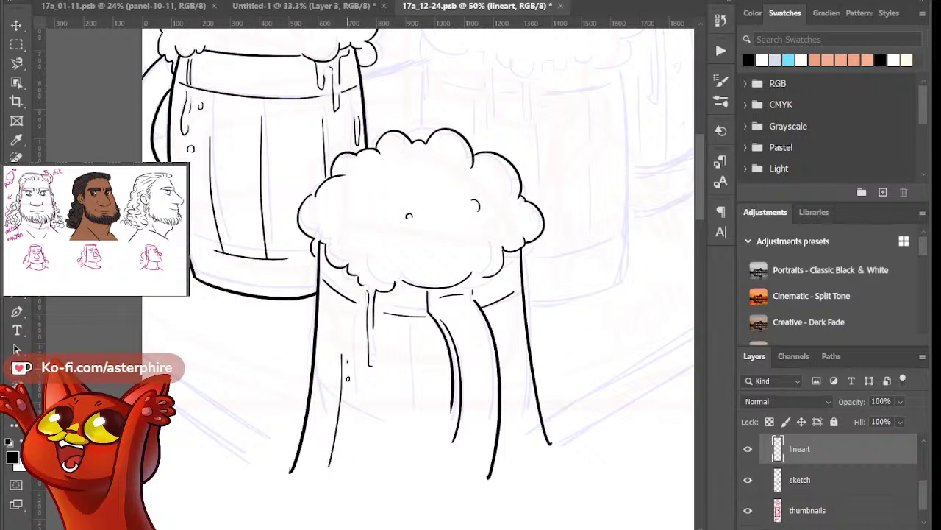
pyautogui.moveTo(348, 379); pyautogui.dragTo(344, 416)
pyautogui.hotkey('ctrl', 'z')
pyautogui.hotkey('ctrl', 'z')
pyautogui.moveTo(339, 372); pyautogui.dragTo(330, 424)
pyautogui.hotkey('ctrl', 'z')
# Select the strip below the panel's lower border and delete the front mug's overshooting lines there
pyautogui.hotkey('ctrl', '-')
pyautogui.hotkey('ctrl', '-')
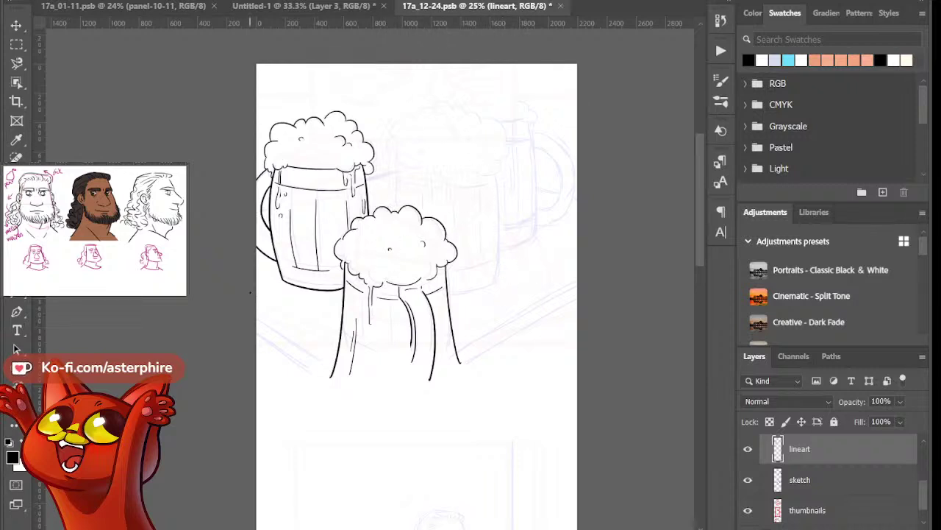
pyautogui.press('m')
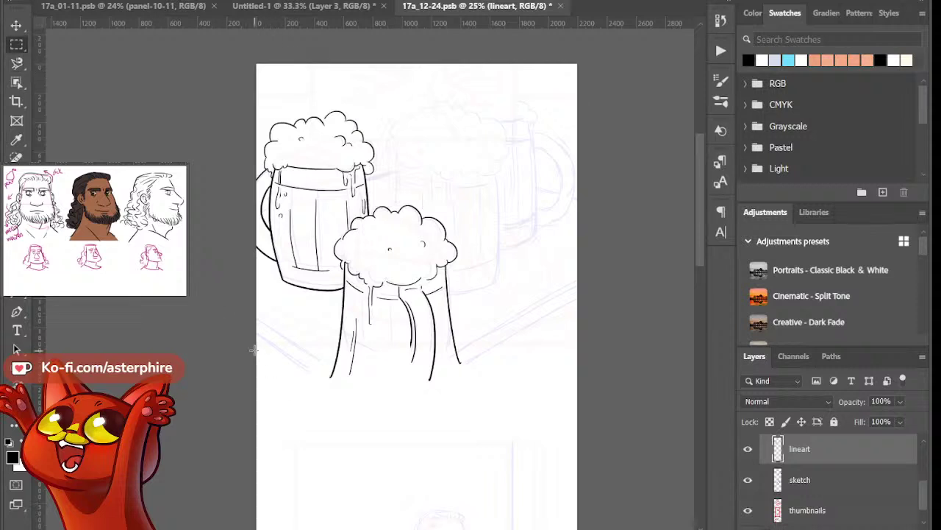
pyautogui.moveTo(253, 350); pyautogui.dragTo(606, 431)
pyautogui.press('Delete')
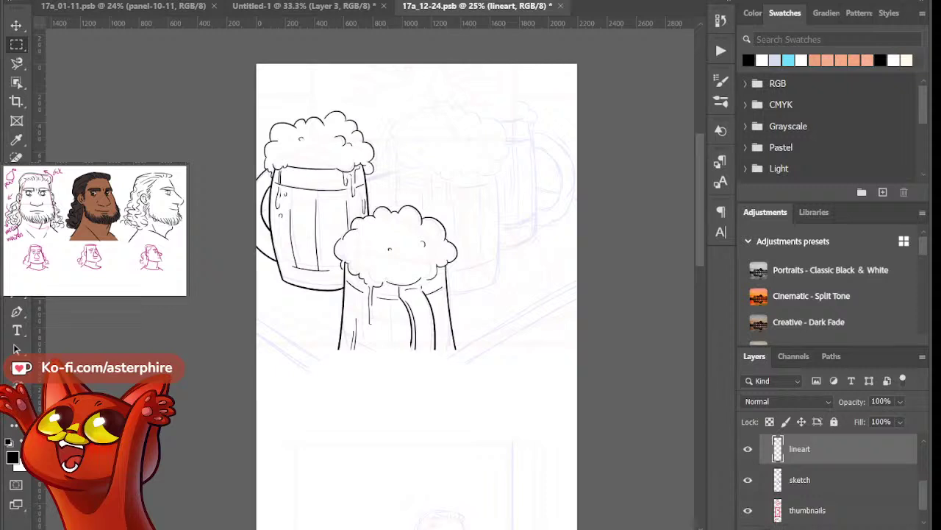
# Ink the two straight diagonal table edge lines running from the panel's left border to below the mugs
pyautogui.press('z')
pyautogui.click(278, 321)
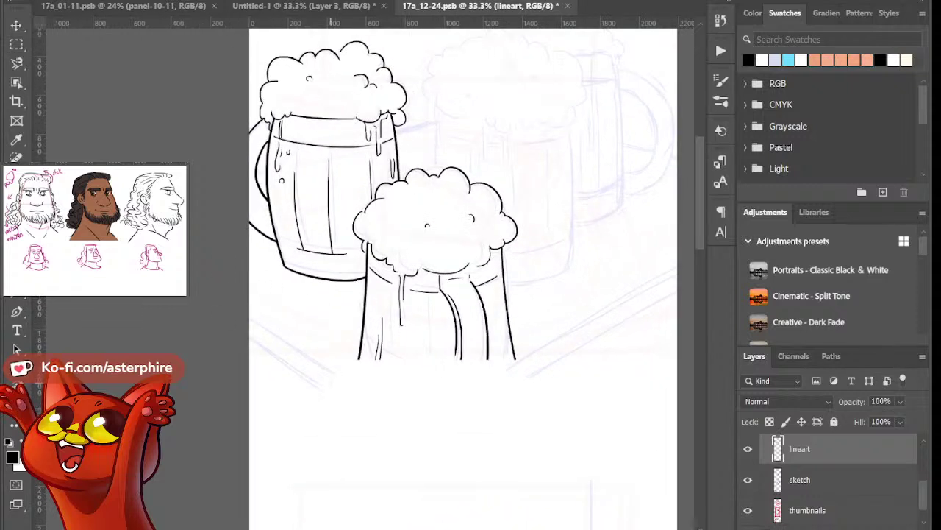
pyautogui.moveTo(332, 383); pyautogui.dragTo(249, 314)
pyautogui.moveTo(332, 382); pyautogui.dragTo(248, 314)
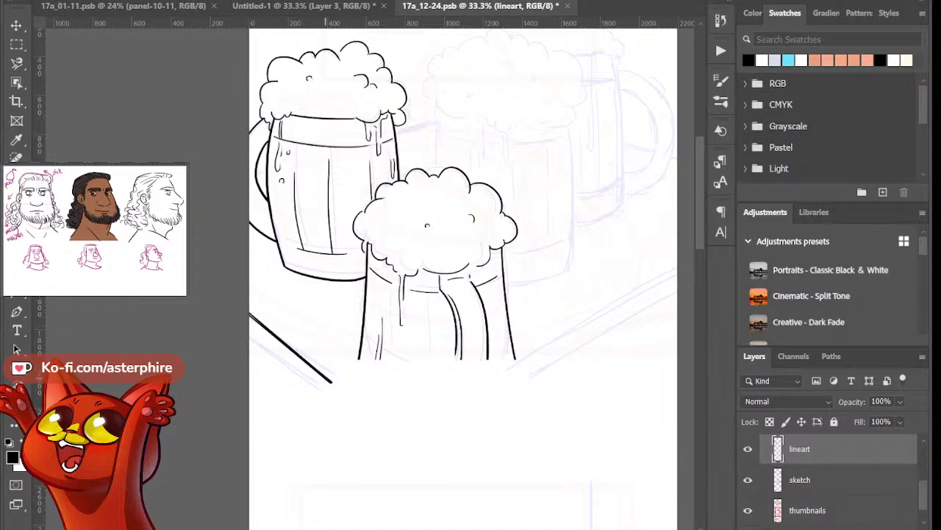
pyautogui.moveTo(301, 395); pyautogui.dragTo(250, 342)
pyautogui.hotkey('ctrl', 'z')
pyautogui.moveTo(301, 395); pyautogui.dragTo(248, 344)
pyautogui.moveTo(301, 394); pyautogui.dragTo(249, 344)
# Ink the two straight diagonal table edge lines running from the panel's right border towards the front mug
pyautogui.hscroll(3, 485, 280)
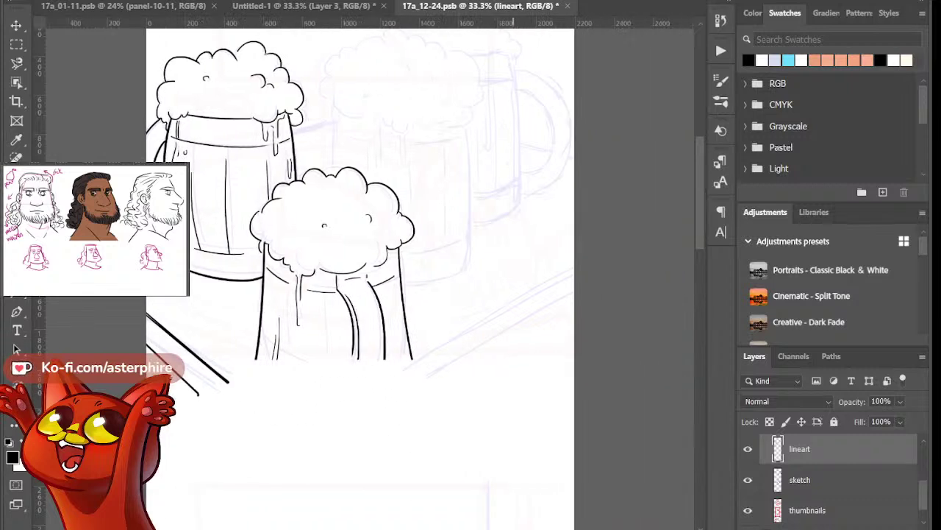
pyautogui.click(572, 268)
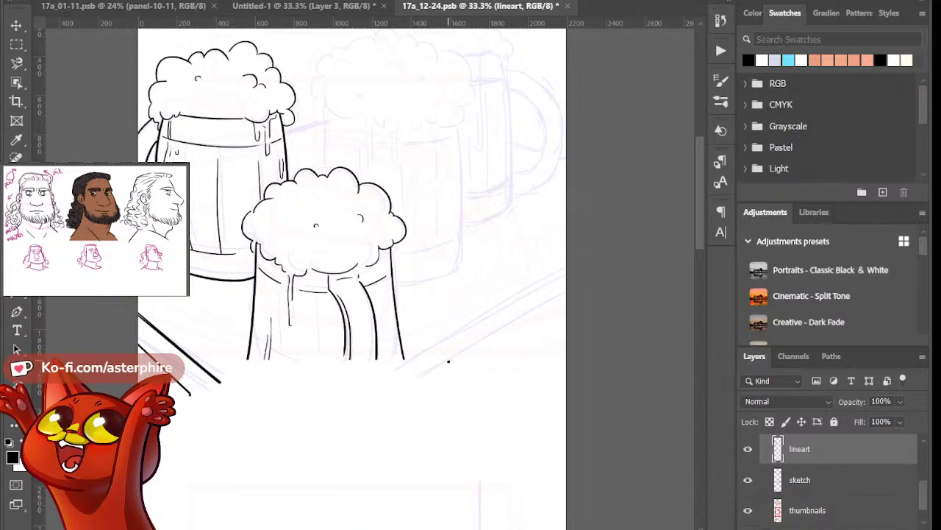
pyautogui.keyDown('shift'); pyautogui.click(416, 405); pyautogui.keyUp('shift')
pyautogui.keyDown('shift'); pyautogui.click(567, 273); pyautogui.keyUp('shift')
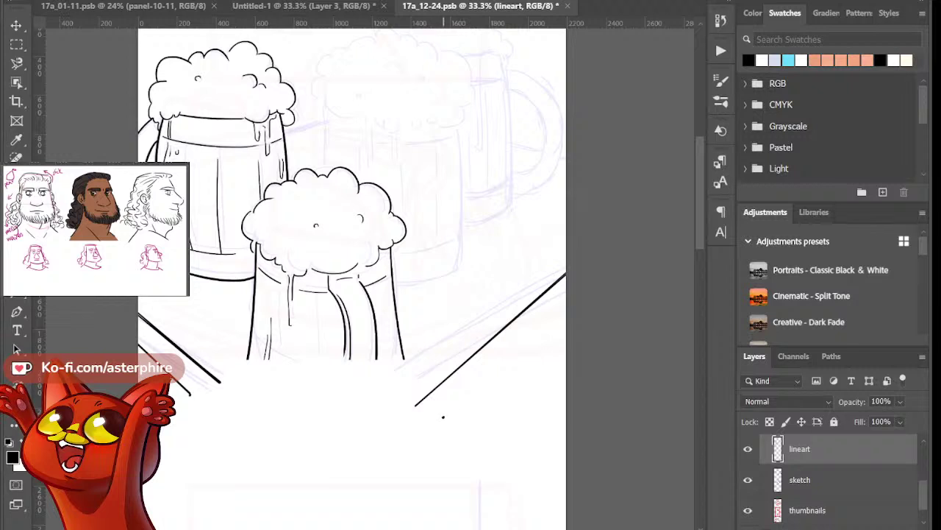
pyautogui.keyDown('shift'); pyautogui.click(435, 427); pyautogui.keyUp('shift')
pyautogui.hotkey('ctrl', 'z')
pyautogui.keyDown('shift'); pyautogui.click(434, 421); pyautogui.keyUp('shift')
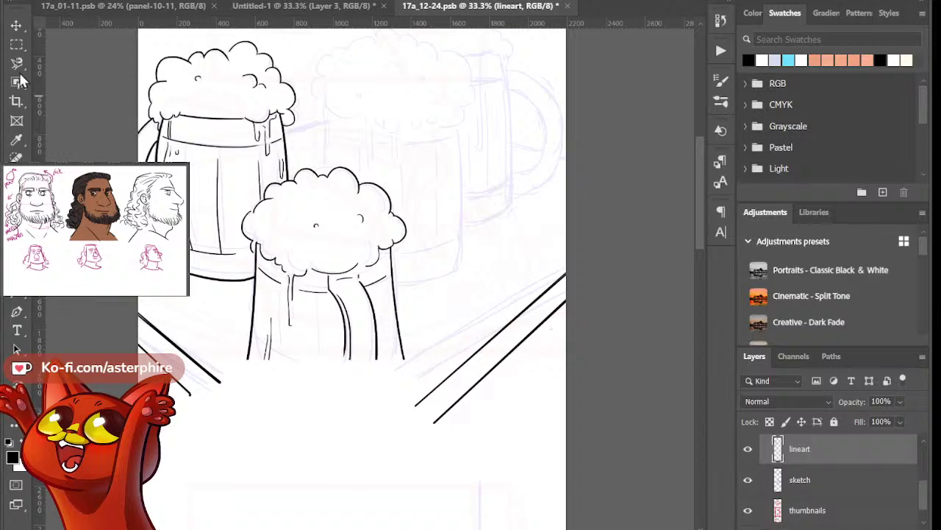
# Select the area below the panel's lower border, delete the overshooting table edge lines and deselect
pyautogui.click(16, 45)
pyautogui.moveTo(122, 351); pyautogui.dragTo(597, 479)
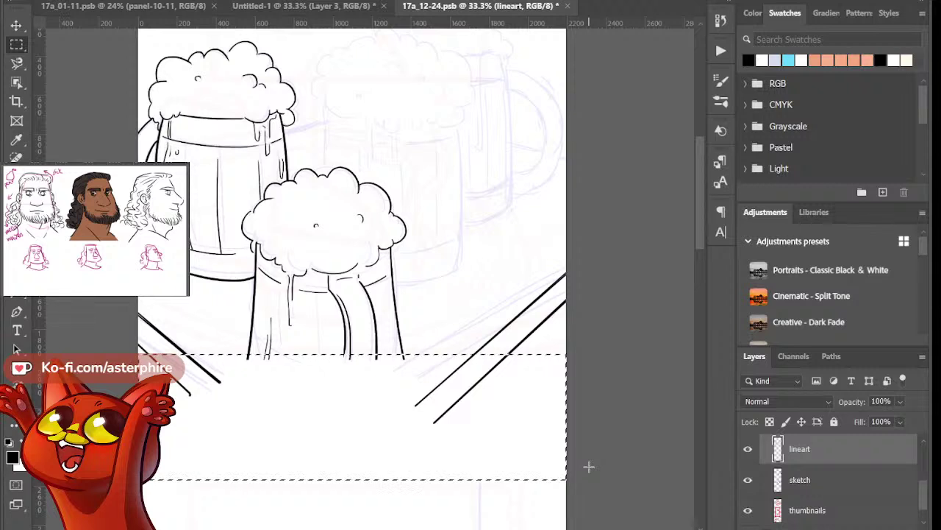
pyautogui.hotkey('shift', 'Down')
pyautogui.hotkey('shift', 'Down')
pyautogui.hotkey('shift', 'Down')
pyautogui.press('Delete')
pyautogui.hotkey('ctrl', 'd')
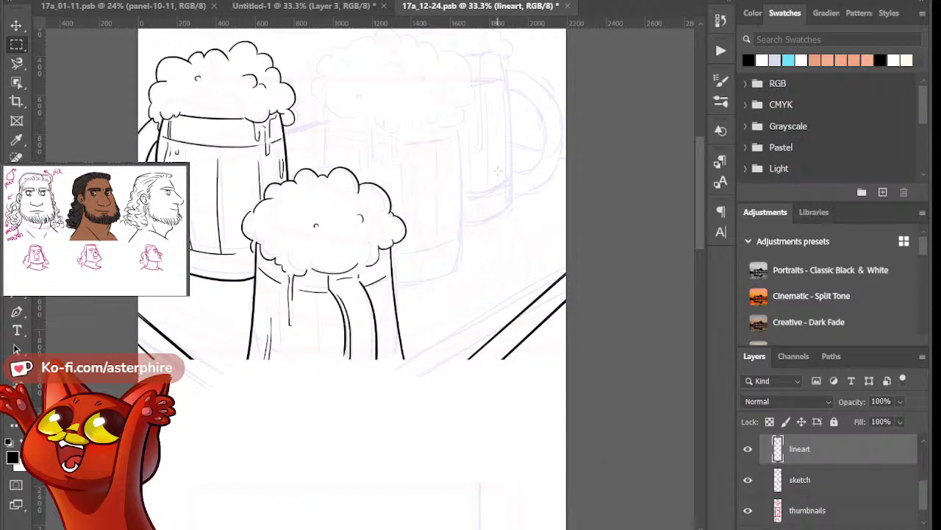
pyautogui.moveTo(704, 230); pyautogui.dragTo(704, 202)
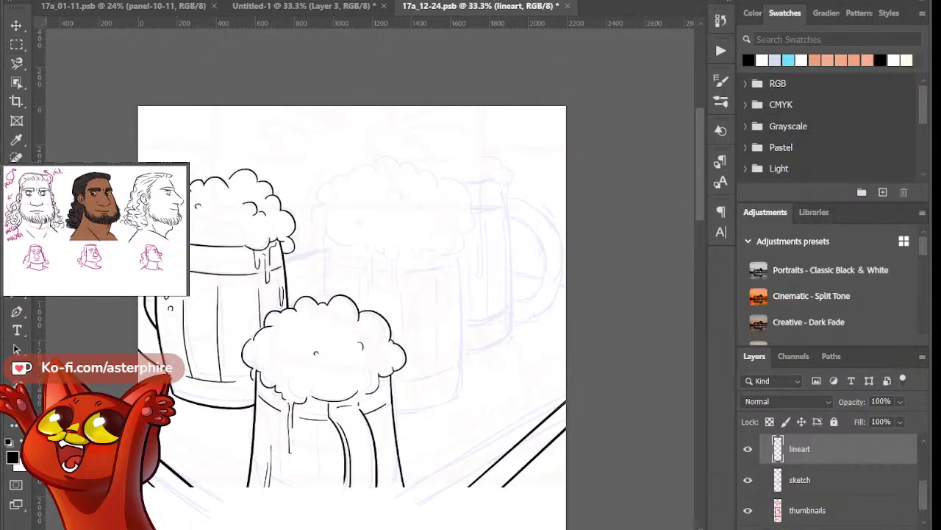
pyautogui.click(888, 525)
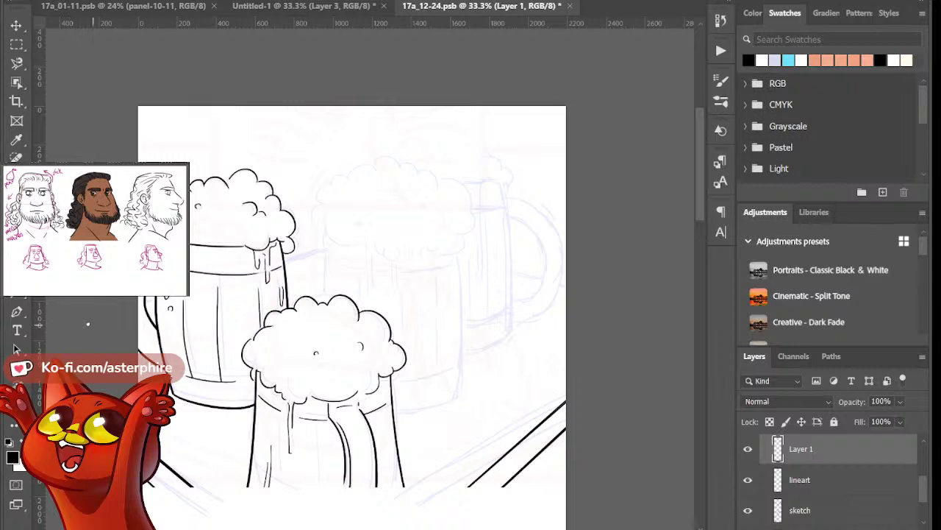
pyautogui.keyDown('shift'); pyautogui.click(400, 228); pyautogui.keyUp('shift')
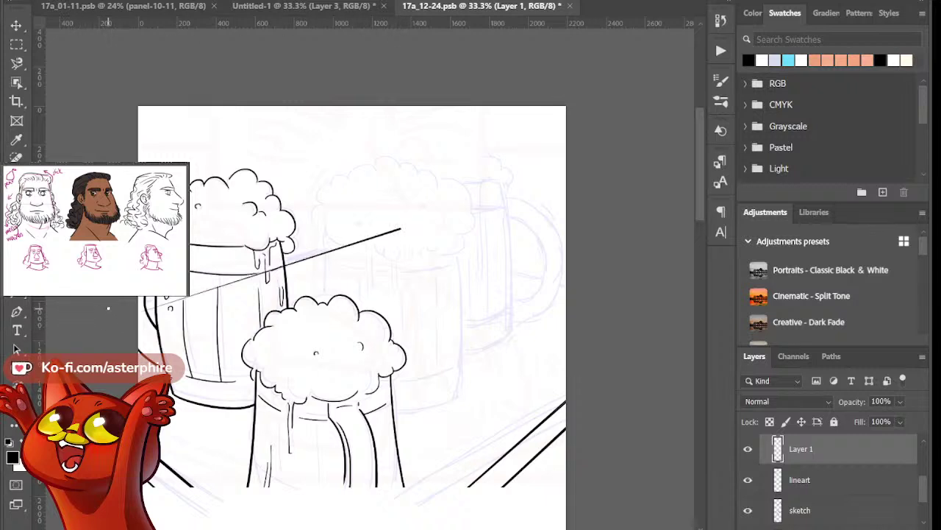
pyautogui.keyDown('shift'); pyautogui.click(124, 318); pyautogui.keyUp('shift')
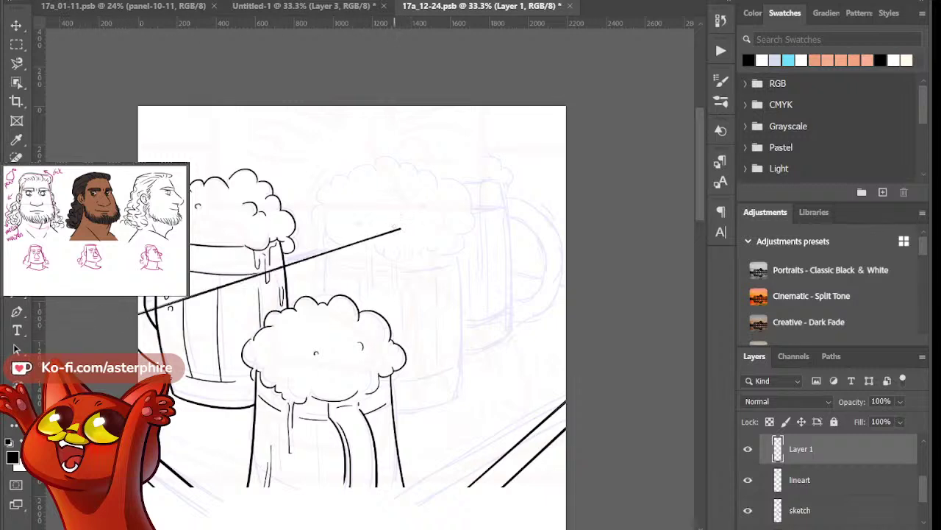
pyautogui.hotkey('ctrl', 'z')
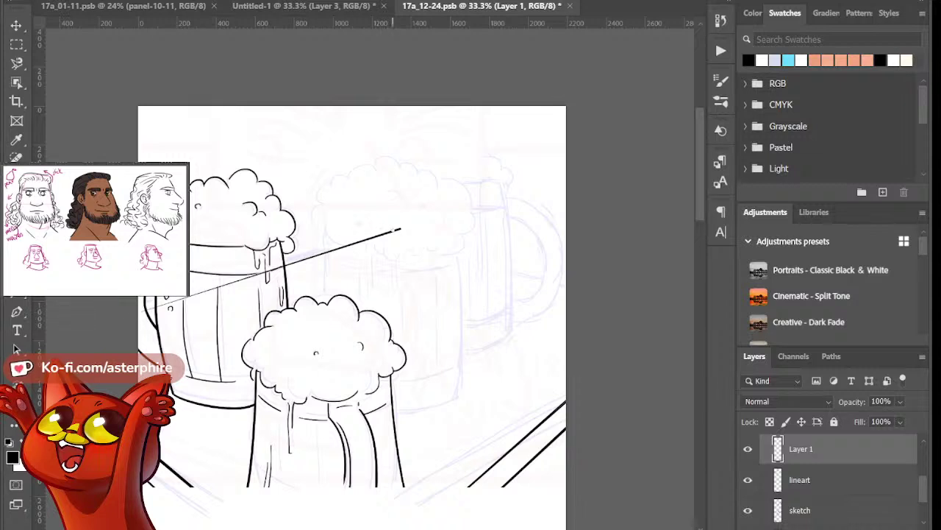
pyautogui.hotkey('ctrl', 'z')
pyautogui.moveTo(399, 229); pyautogui.dragTo(139, 312)
pyautogui.keyDown('shift'); pyautogui.click(135, 312); pyautogui.keyUp('shift')
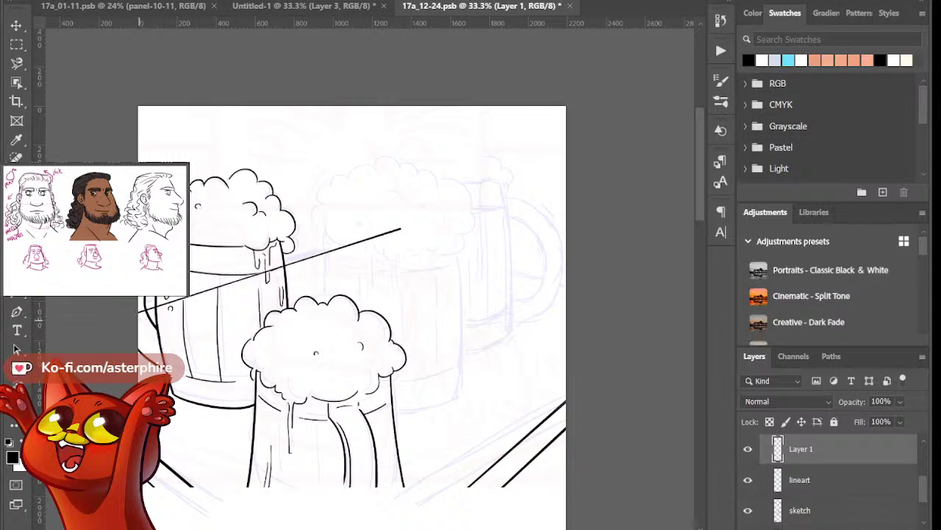
pyautogui.keyDown('shift'); pyautogui.click(399, 229); pyautogui.keyUp('shift')
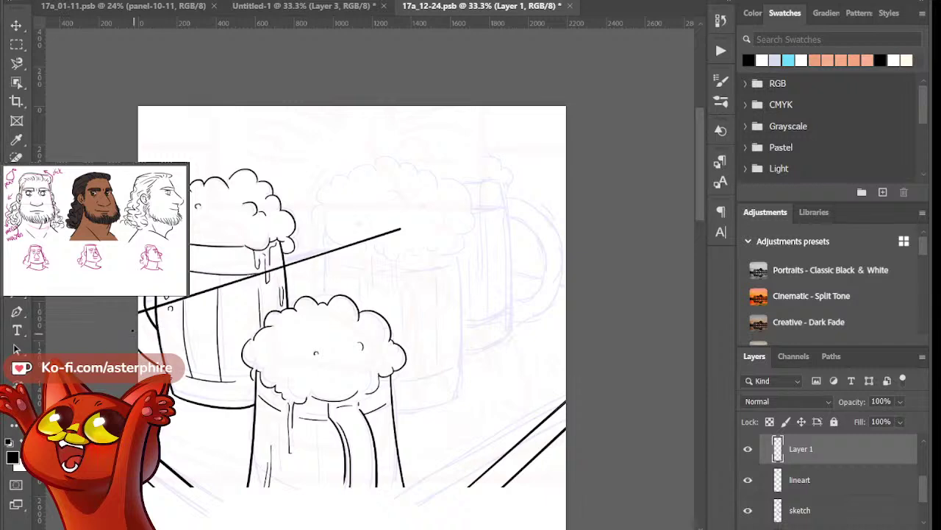
pyautogui.moveTo(140, 315); pyautogui.dragTo(161, 314)
pyautogui.moveTo(163, 304)
pyautogui.mouseDown()
pyautogui.moveTo(227, 271)
pyautogui.moveTo(235, 302)
pyautogui.moveTo(255, 266)
pyautogui.moveTo(262, 285)
pyautogui.moveTo(275, 257)
pyautogui.mouseUp()
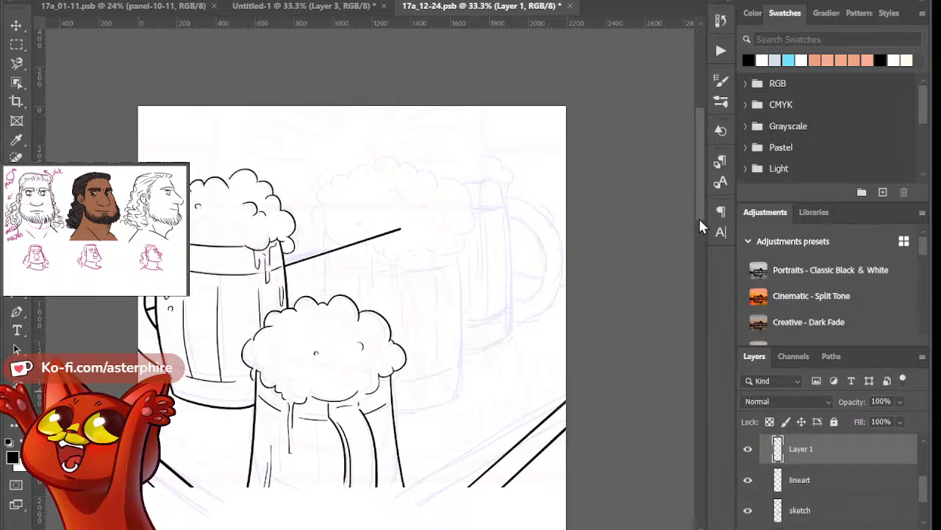
pyautogui.moveTo(699, 217)
pyautogui.mouseDown()
pyautogui.moveTo(699, 230)
pyautogui.moveTo(704, 212)
pyautogui.mouseUp()
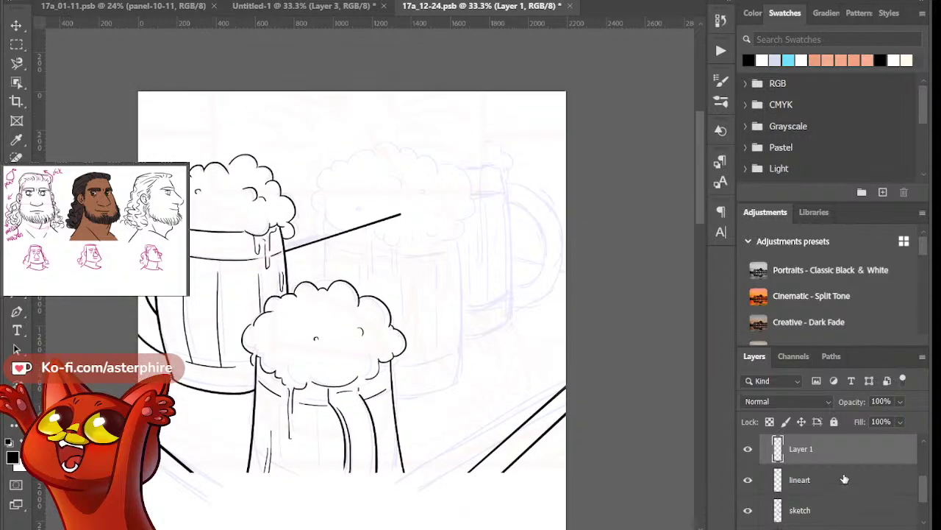
pyautogui.press('Delete')
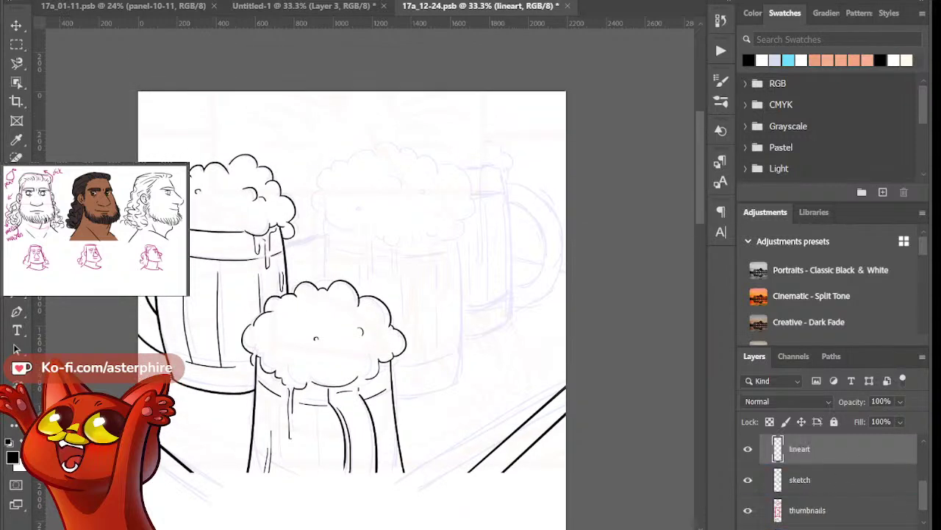
# On a new layer above the lineart, draw the straight back table edge across the left mug and rotate the line slightly clockwise
pyautogui.hotkey('ctrl', 'shift', 'alt', 'n')
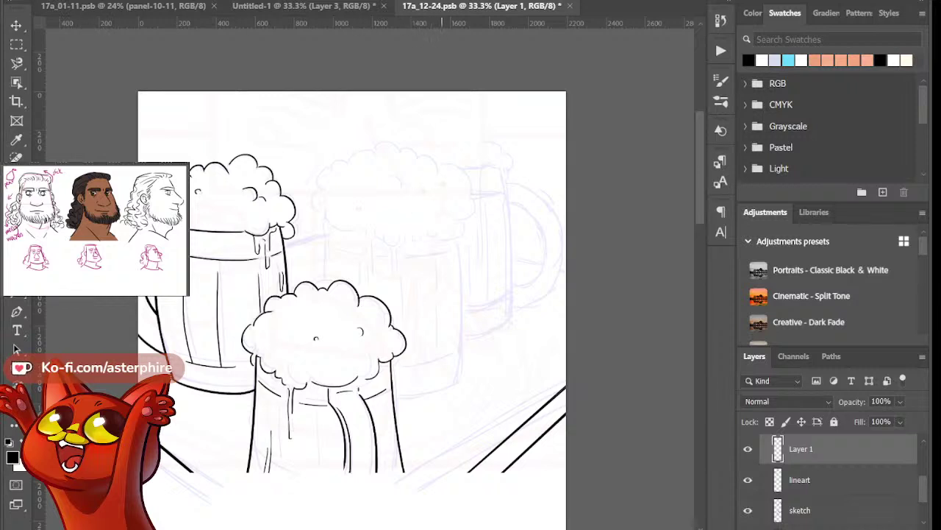
pyautogui.keyDown('shift'); pyautogui.click(446, 183); pyautogui.keyUp('shift')
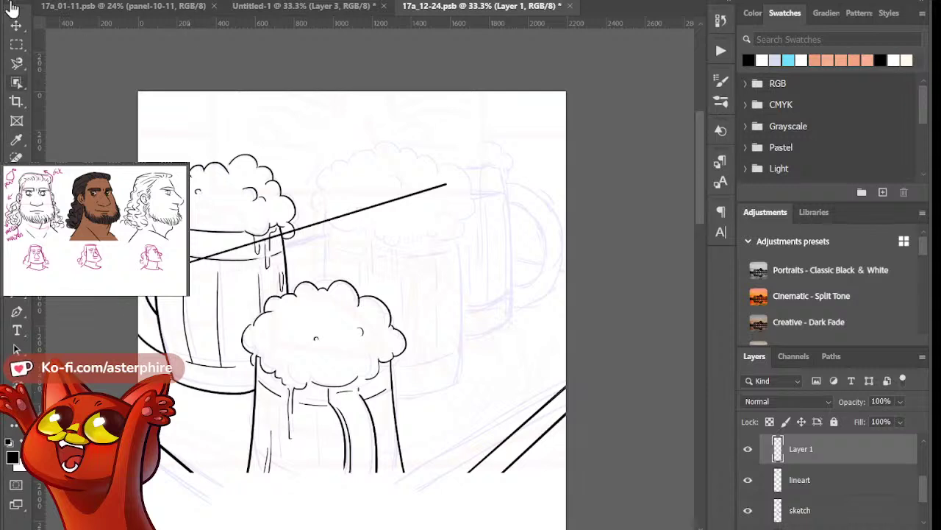
pyautogui.hotkey('ctrl', 't')
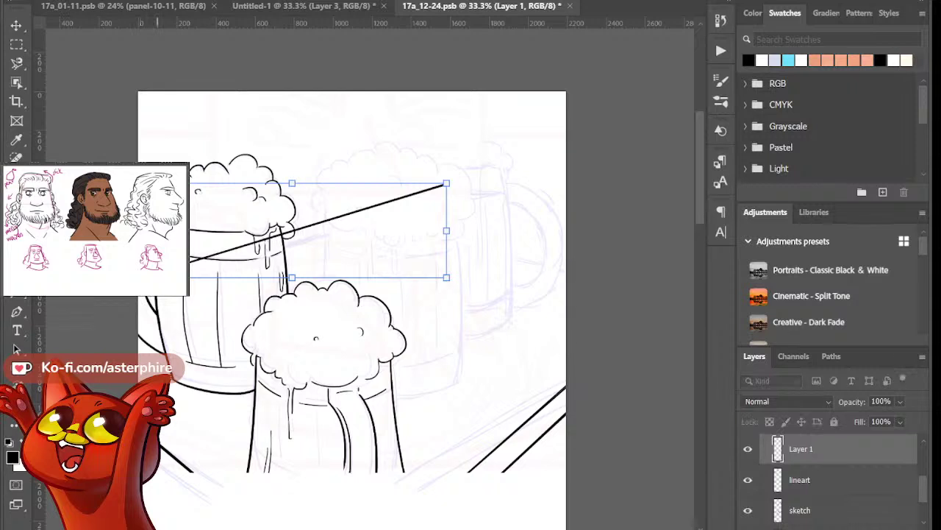
pyautogui.moveTo(456, 157); pyautogui.dragTo(473, 173)
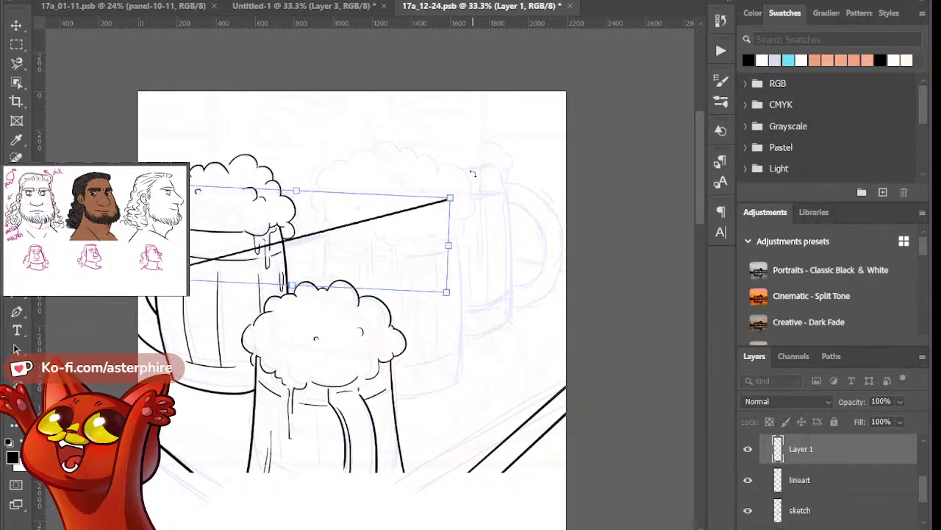
pyautogui.click(16, 27)
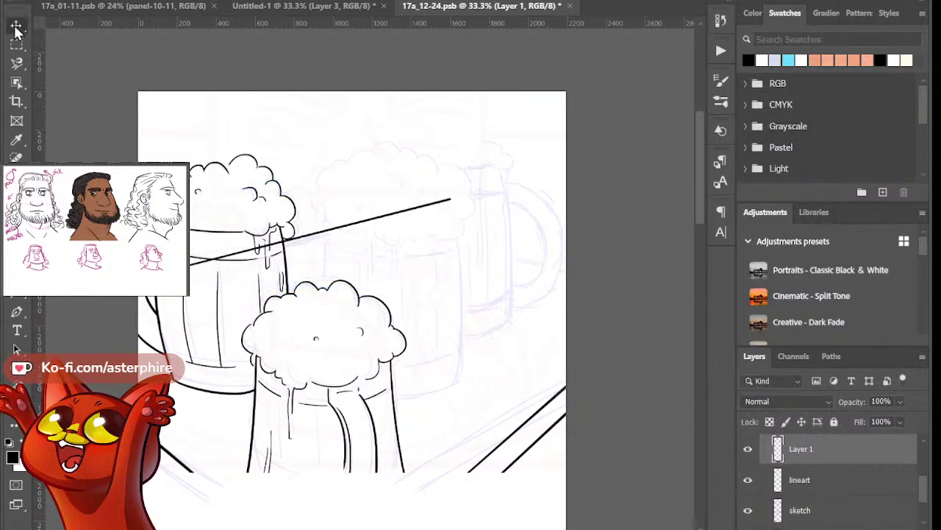
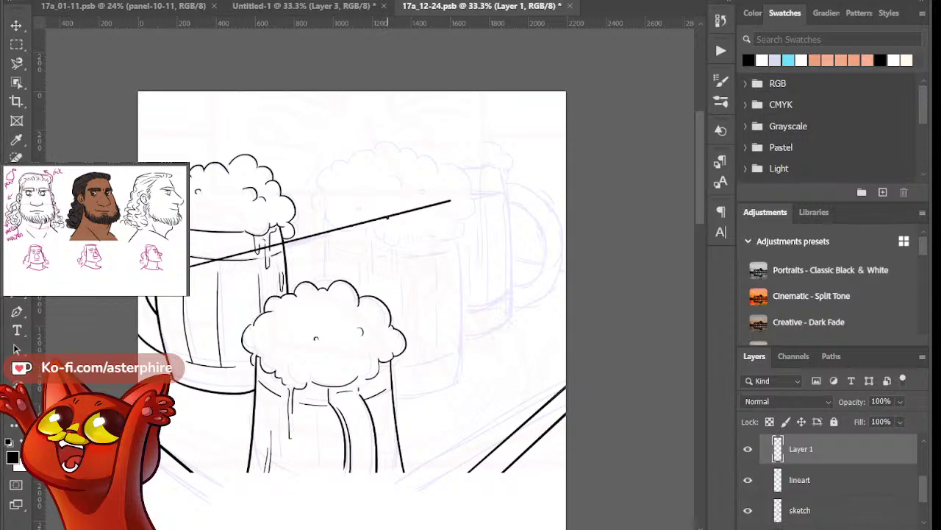
# Ink the back table edge's other line to the panel's right border and erase the parts overlapping the corner and left mug
pyautogui.keyDown('shift'); pyautogui.click(601, 251); pyautogui.keyUp('shift')
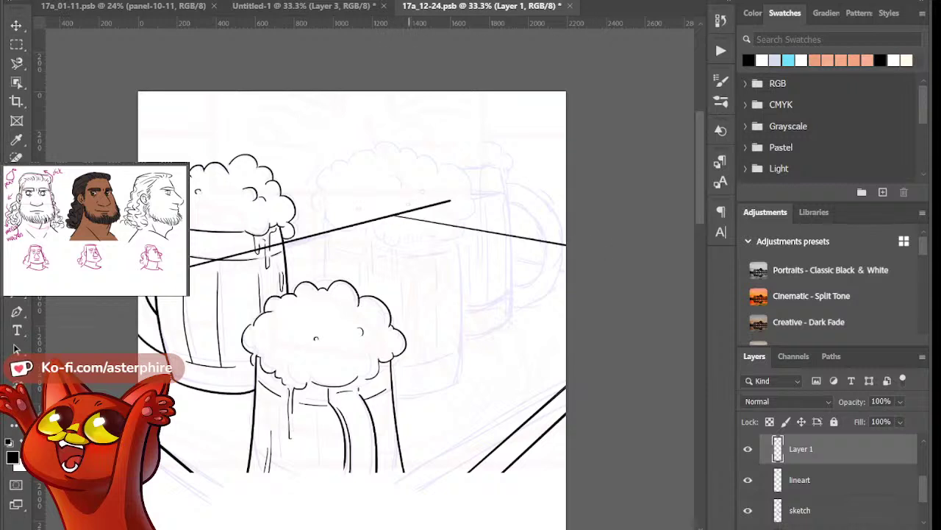
pyautogui.keyDown('shift'); pyautogui.click(396, 216); pyautogui.keyUp('shift')
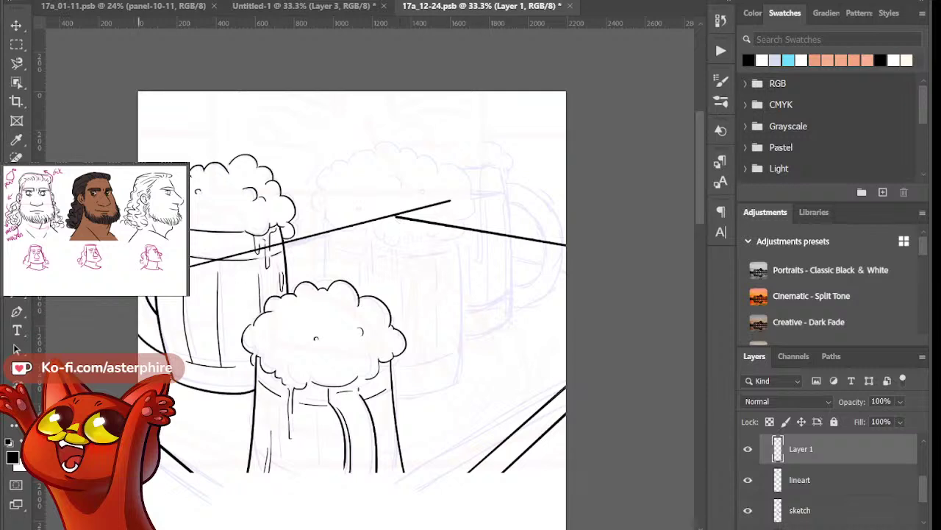
pyautogui.moveTo(426, 207)
pyautogui.mouseDown()
pyautogui.moveTo(455, 200)
pyautogui.moveTo(388, 218)
pyautogui.mouseUp()
pyautogui.moveTo(196, 262)
pyautogui.mouseDown()
pyautogui.moveTo(281, 245)
pyautogui.moveTo(280, 258)
pyautogui.mouseUp()
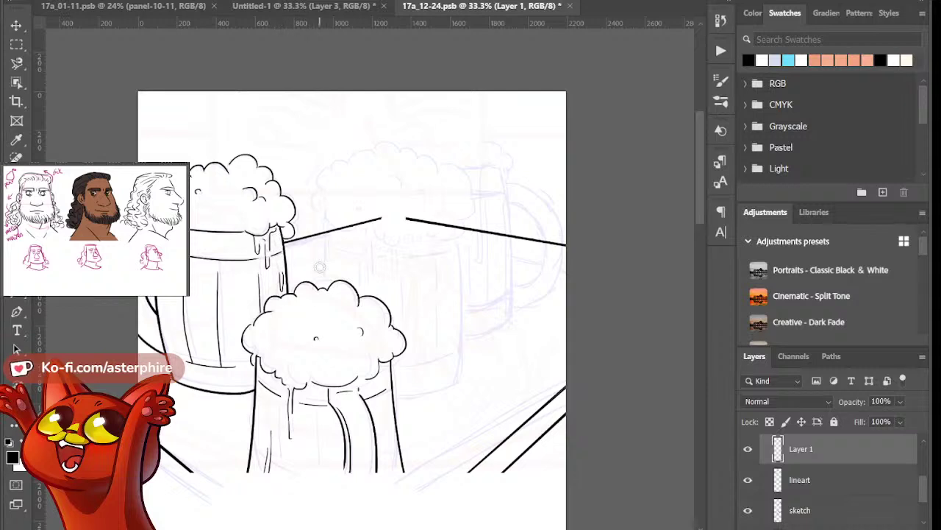
# Hide the table edge layer and, on the lineart layer, ink the left and lower-left foam bumps of the back mug
pyautogui.click(748, 448)
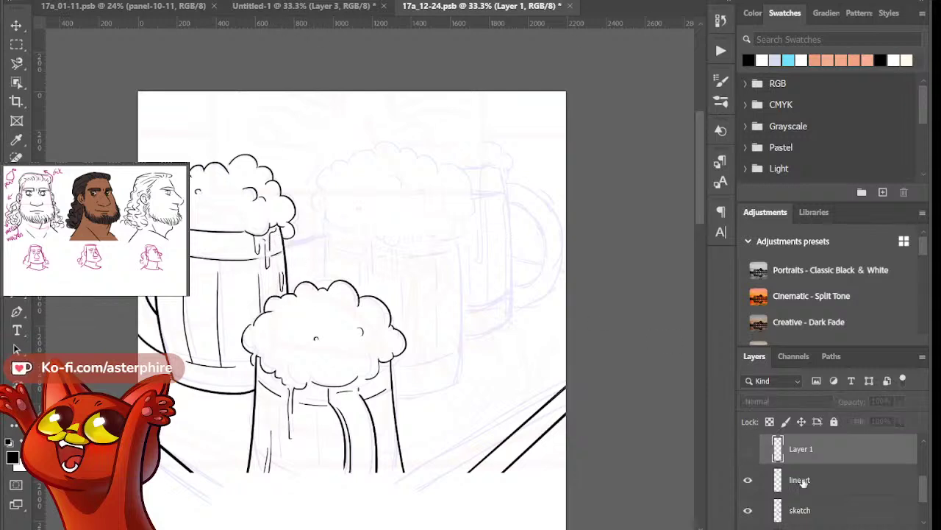
pyautogui.click(799, 481)
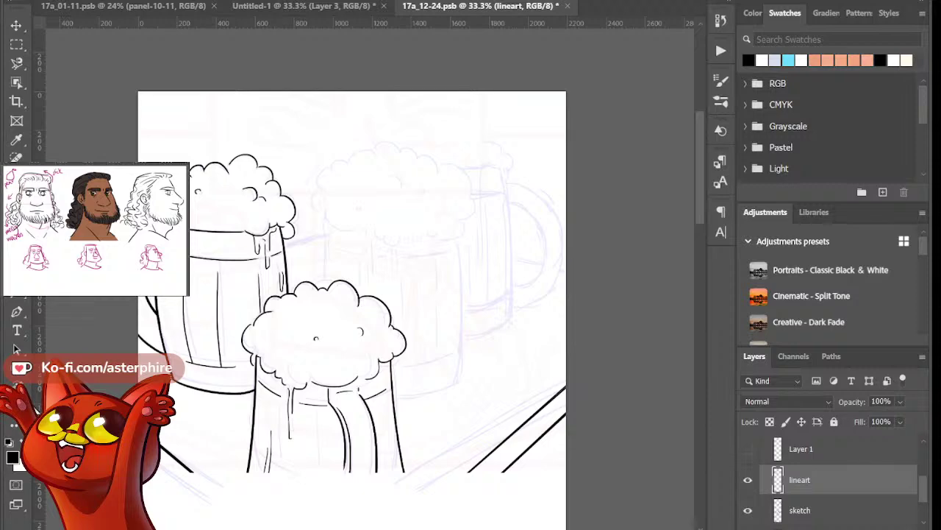
pyautogui.scroll(1, 392, 247)
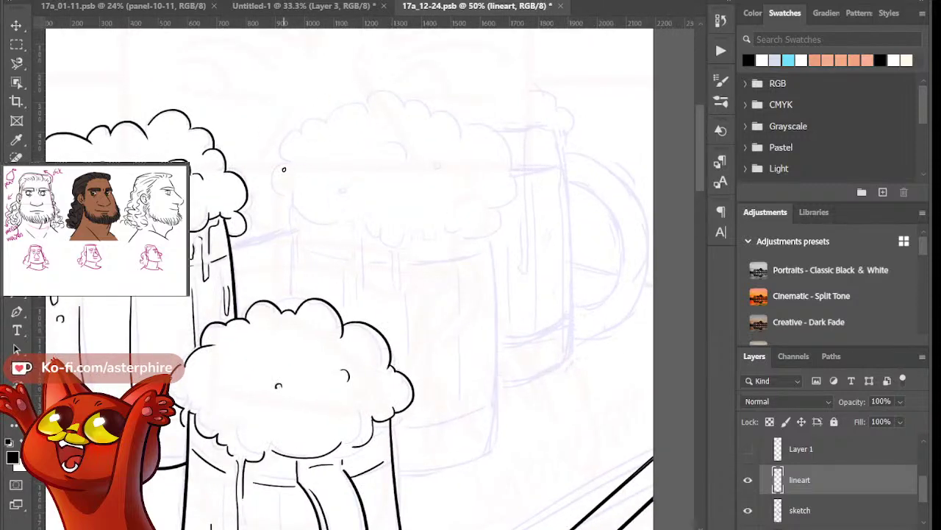
pyautogui.moveTo(272, 184)
pyautogui.mouseDown()
pyautogui.moveTo(303, 194)
pyautogui.moveTo(299, 201)
pyautogui.moveTo(348, 207)
pyautogui.mouseUp()
pyautogui.press('e')
pyautogui.press('b')
pyautogui.hotkey('ctrl', 'z')
pyautogui.hotkey('ctrl', 'shift', 'z')
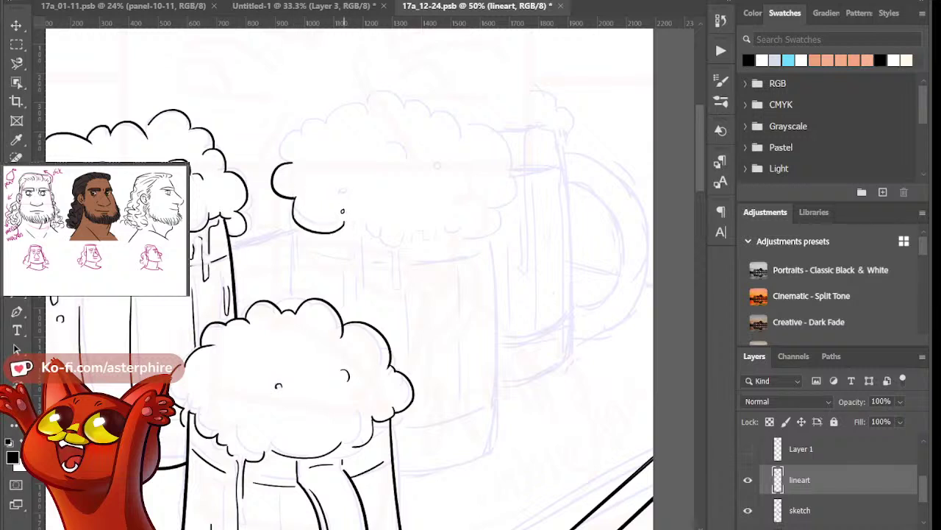
pyautogui.hotkey('ctrl', 'z')
# Ink the back mug's left side as two near-parallel lines from the foam down to the front mug's foam
pyautogui.moveTo(294, 195)
pyautogui.mouseDown()
pyautogui.moveTo(340, 218)
pyautogui.moveTo(297, 278)
pyautogui.mouseUp()
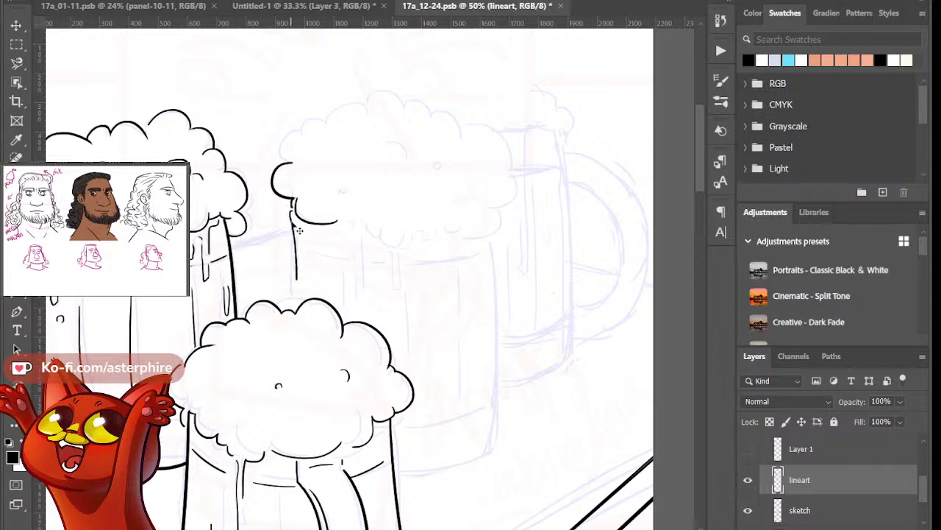
pyautogui.hotkey('ctrl', 'z')
pyautogui.moveTo(293, 213); pyautogui.dragTo(293, 301)
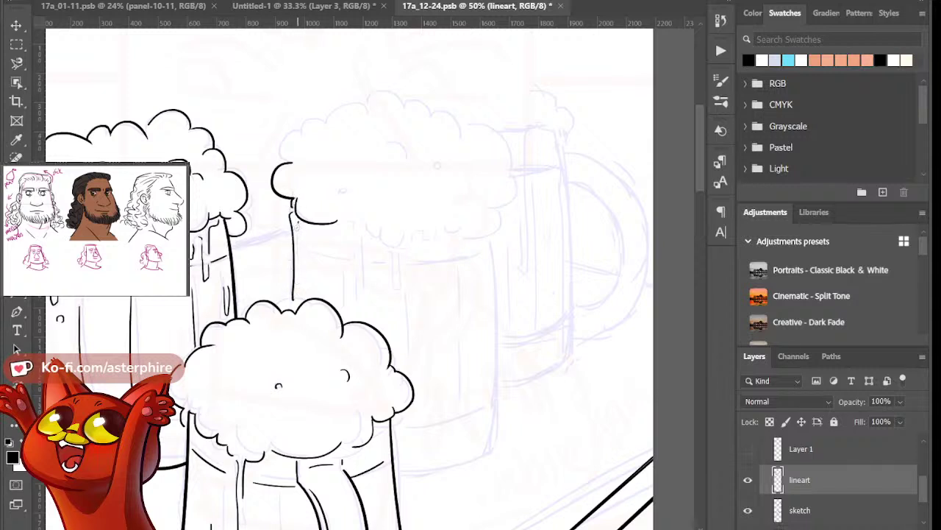
pyautogui.moveTo(297, 226); pyautogui.dragTo(299, 288)
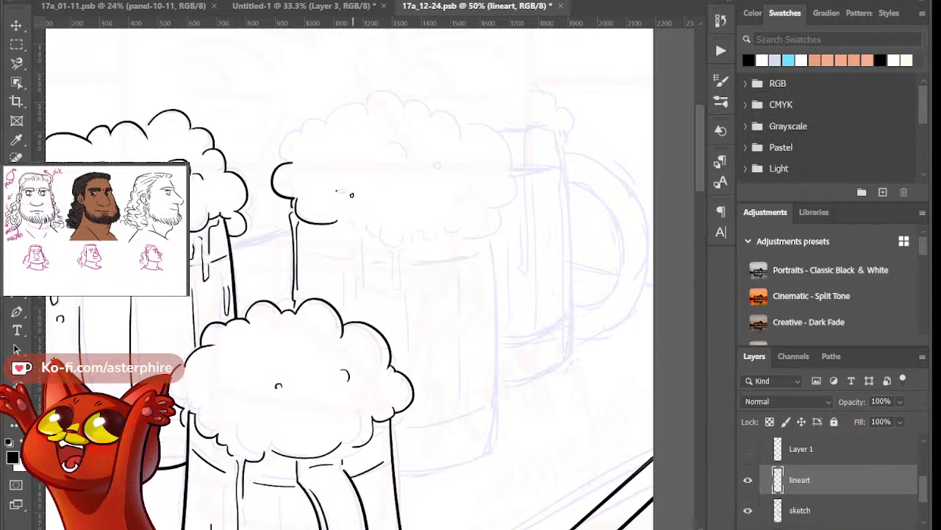
# Ink the scalloped top outline of the back mug's foam with a small bubble and inner fold curves
pyautogui.moveTo(335, 170)
pyautogui.mouseDown()
pyautogui.moveTo(338, 160)
pyautogui.moveTo(347, 168)
pyautogui.mouseUp()
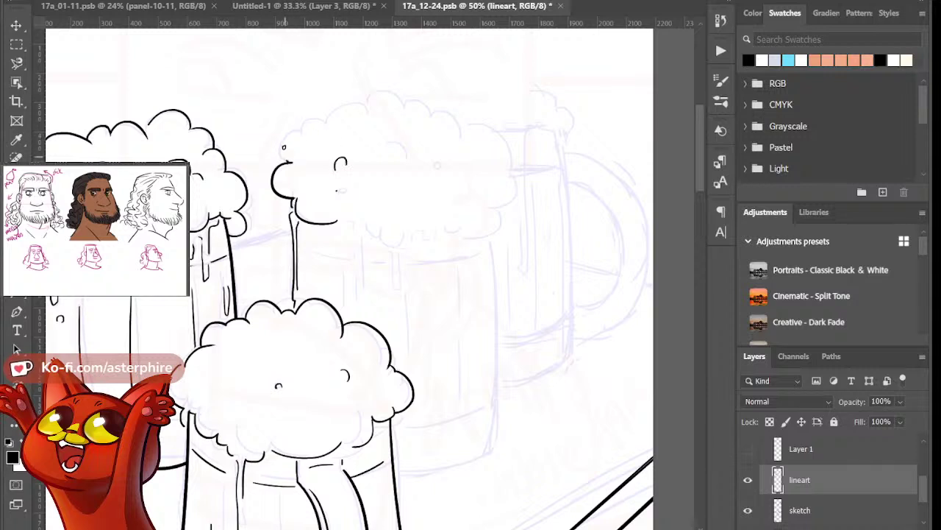
pyautogui.moveTo(283, 147); pyautogui.dragTo(309, 134)
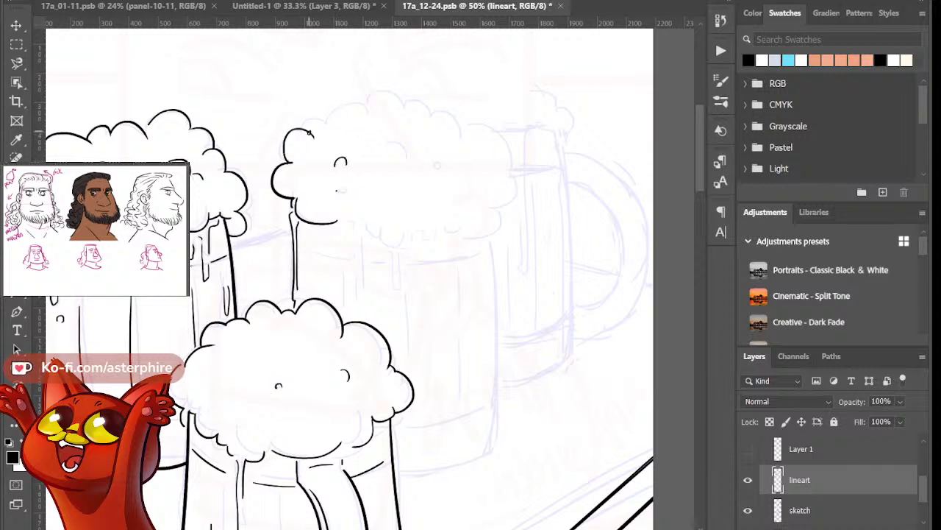
pyautogui.moveTo(314, 132)
pyautogui.mouseDown()
pyautogui.moveTo(368, 112)
pyautogui.moveTo(432, 126)
pyautogui.mouseUp()
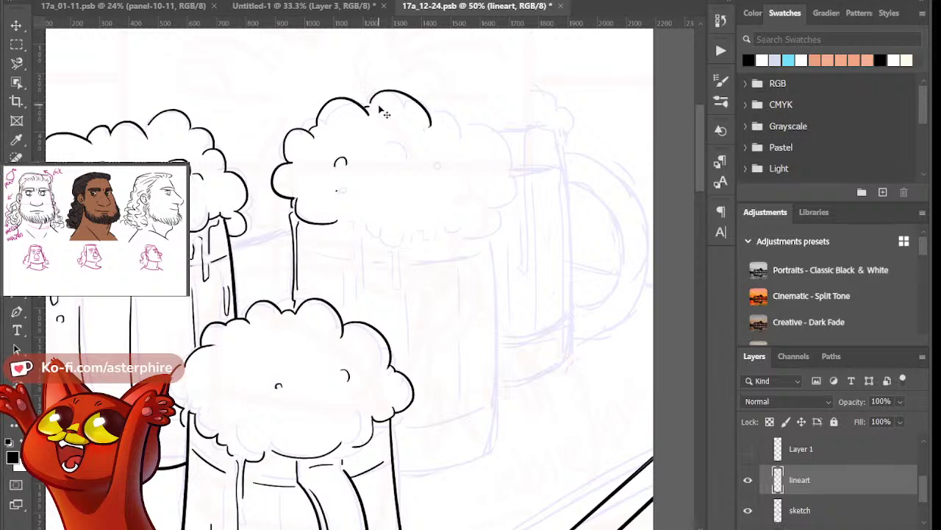
pyautogui.hotkey('ctrl', 'z')
pyautogui.moveTo(368, 112)
pyautogui.mouseDown()
pyautogui.moveTo(435, 126)
pyautogui.moveTo(411, 106)
pyautogui.moveTo(437, 108)
pyautogui.moveTo(413, 107)
pyautogui.moveTo(425, 103)
pyautogui.moveTo(455, 127)
pyautogui.moveTo(458, 115)
pyautogui.moveTo(500, 155)
pyautogui.mouseUp()
pyautogui.hotkey('ctrl', 'z')
pyautogui.hotkey('ctrl', 'z')
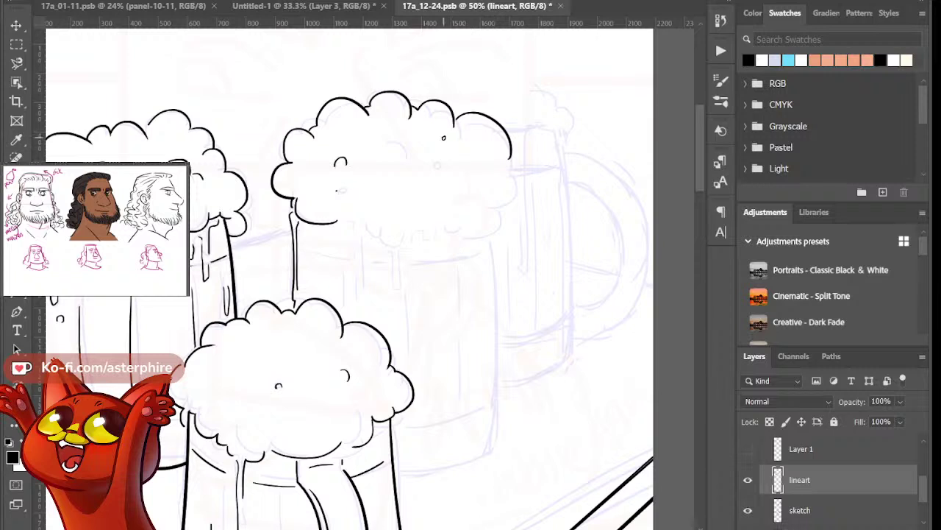
pyautogui.moveTo(433, 130); pyautogui.dragTo(470, 137)
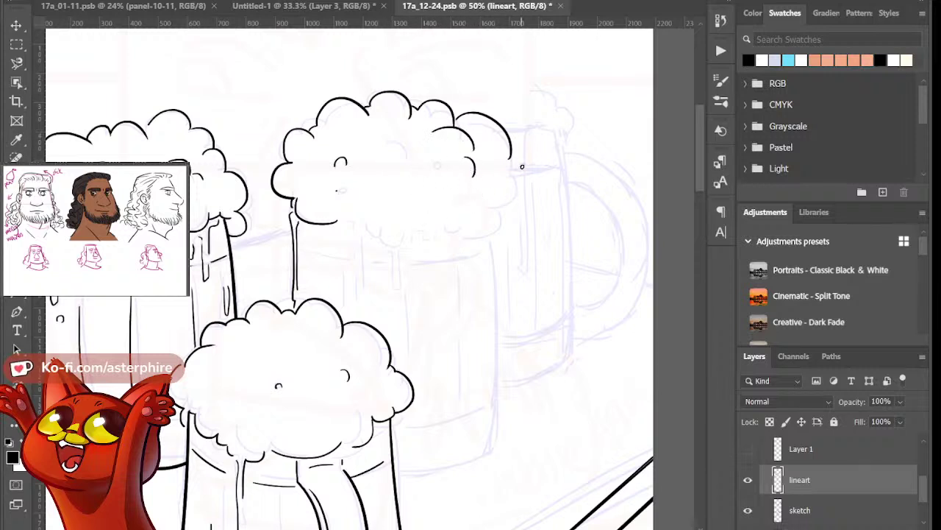
# Ink the right and lower edges of the back mug's foam, adding bubbles and drips running down the mug
pyautogui.moveTo(513, 158)
pyautogui.mouseDown()
pyautogui.moveTo(523, 192)
pyautogui.moveTo(490, 213)
pyautogui.mouseUp()
pyautogui.hotkey('ctrl', 'z')
pyautogui.moveTo(512, 157)
pyautogui.mouseDown()
pyautogui.moveTo(505, 208)
pyautogui.moveTo(474, 229)
pyautogui.moveTo(439, 226)
pyautogui.moveTo(462, 231)
pyautogui.moveTo(452, 216)
pyautogui.moveTo(423, 221)
pyautogui.mouseUp()
pyautogui.hotkey('ctrl', 'z')
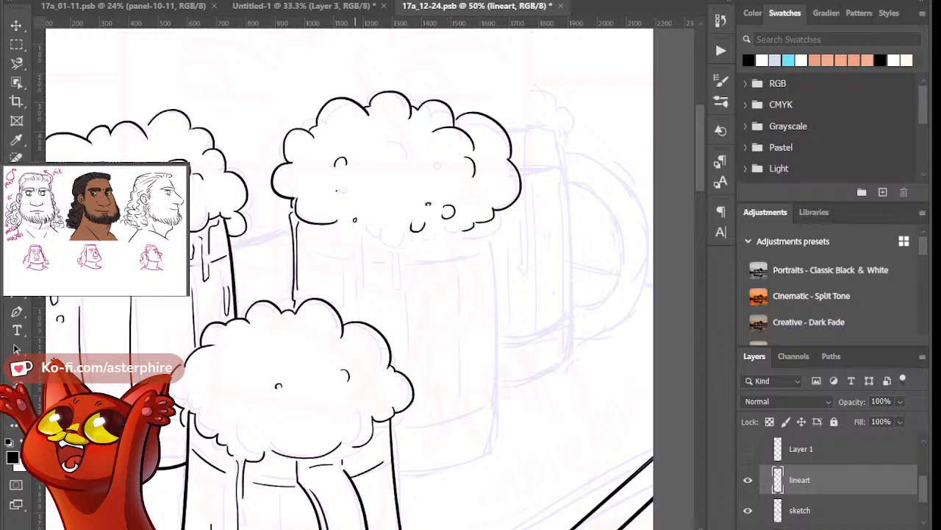
pyautogui.moveTo(354, 219)
pyautogui.mouseDown()
pyautogui.moveTo(396, 245)
pyautogui.moveTo(397, 307)
pyautogui.moveTo(397, 258)
pyautogui.moveTo(424, 240)
pyautogui.moveTo(414, 257)
pyautogui.mouseUp()
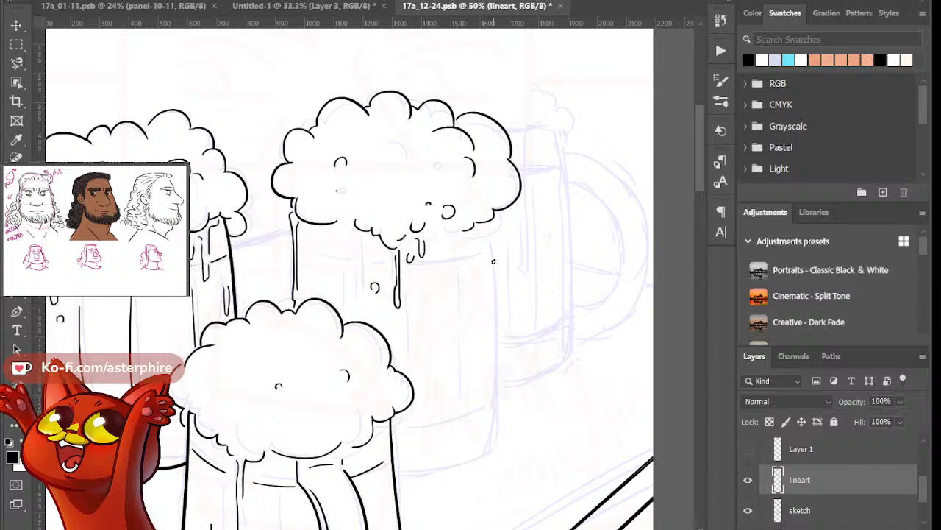
# Ink the back mug's right side as one long, slightly curved line from the foam down to its base
pyautogui.moveTo(491, 231); pyautogui.dragTo(534, 457)
pyautogui.hotkey('ctrl', 'z')
pyautogui.moveTo(492, 229); pyautogui.dragTo(538, 467)
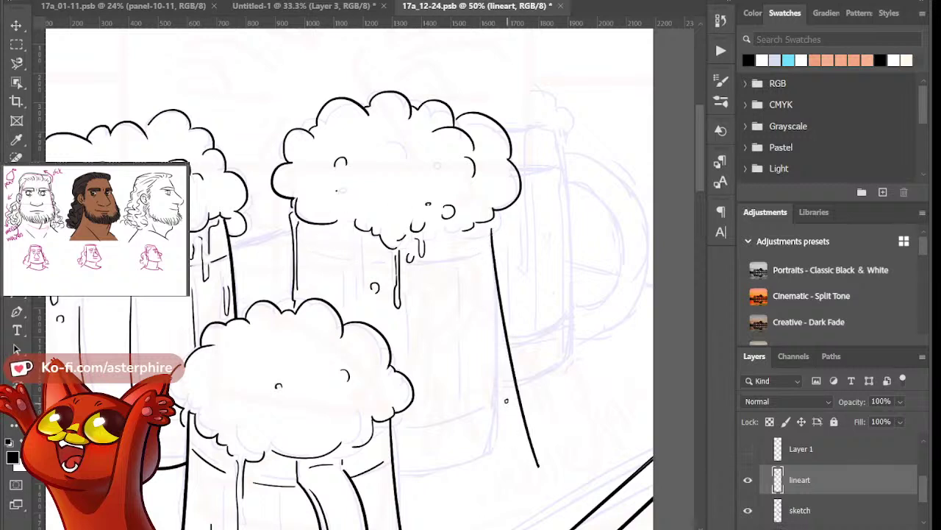
pyautogui.hotkey('ctrl', 'z')
pyautogui.moveTo(494, 230); pyautogui.dragTo(523, 446)
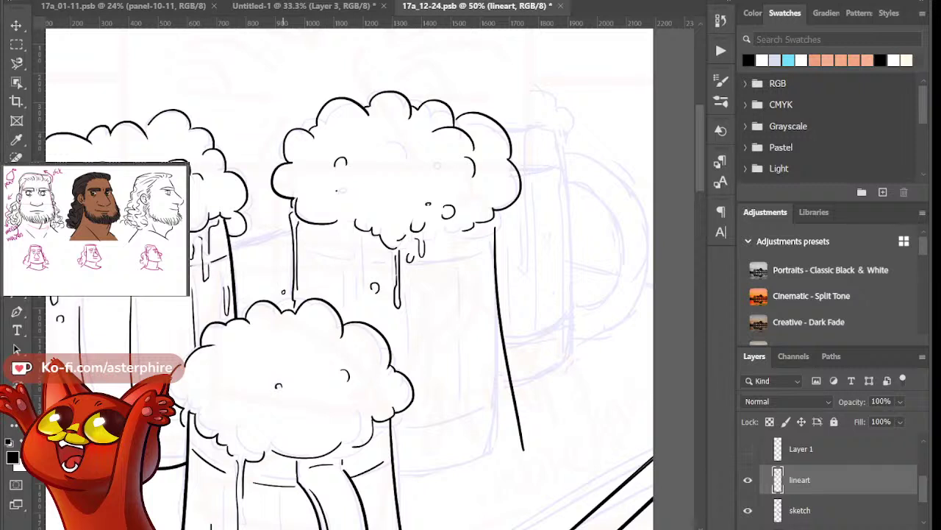
# Redo the back mug's right side as one long line from the foam, flaring outward at the base
pyautogui.hotkey('ctrl', 'z')
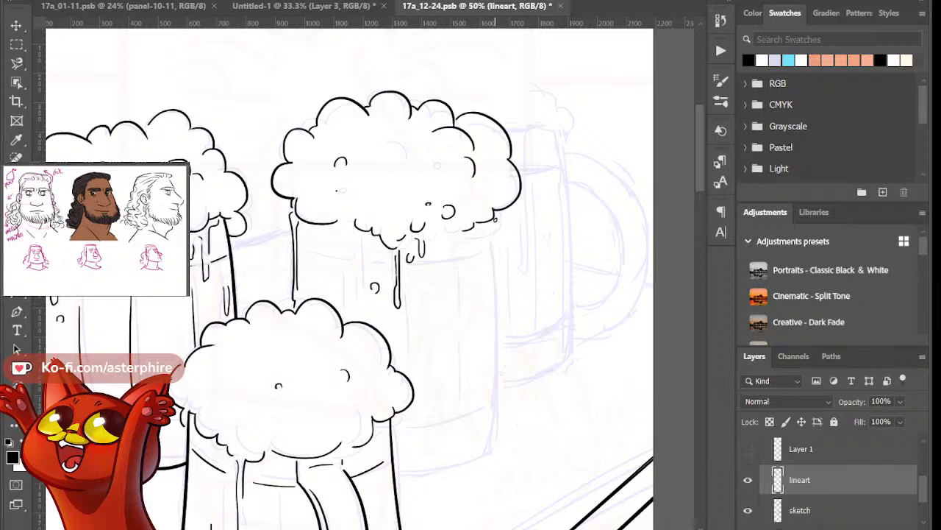
pyautogui.moveTo(495, 222)
pyautogui.mouseDown()
pyautogui.moveTo(517, 372)
pyautogui.moveTo(543, 447)
pyautogui.mouseUp()
pyautogui.hotkey('ctrl', 'z')
pyautogui.moveTo(497, 225); pyautogui.dragTo(530, 452)
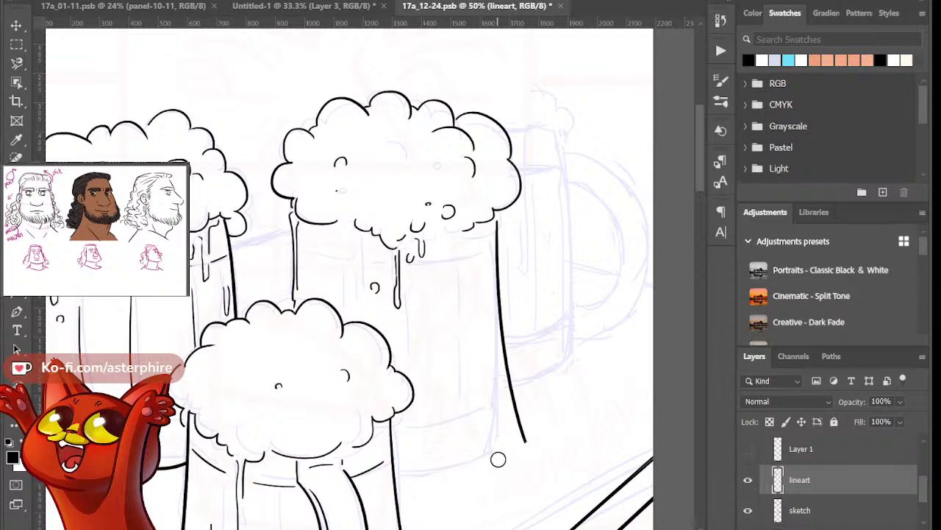
# Ink the back mug's bottom edge as an upward curve from the front mug's side to its lower right corner
pyautogui.moveTo(525, 440); pyautogui.dragTo(417, 486)
pyautogui.hotkey('ctrl', 'z')
pyautogui.moveTo(525, 440)
pyautogui.mouseDown()
pyautogui.moveTo(397, 486)
pyautogui.moveTo(523, 430)
pyautogui.mouseUp()
pyautogui.hotkey('ctrl', 'z')
pyautogui.hotkey('ctrl', 'z')
pyautogui.moveTo(396, 473); pyautogui.dragTo(546, 425)
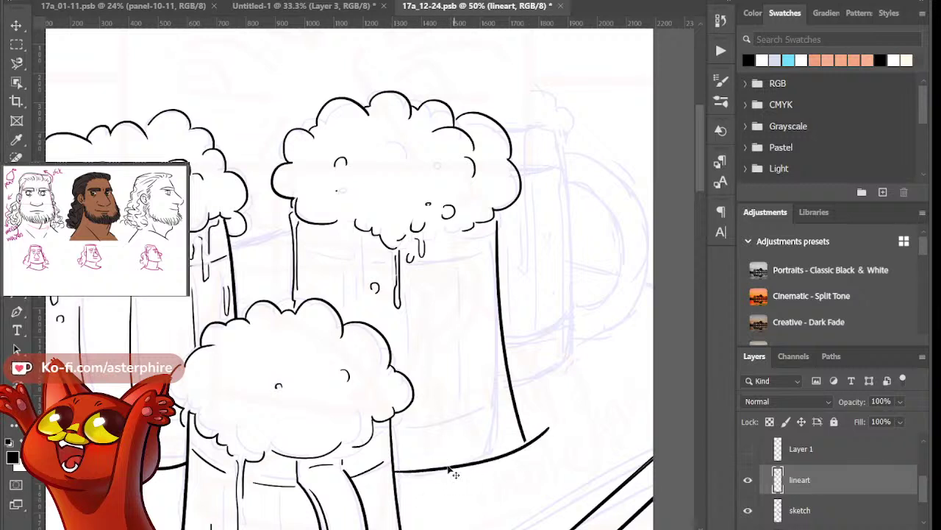
pyautogui.hotkey('ctrl', 'z')
pyautogui.moveTo(396, 475); pyautogui.dragTo(534, 420)
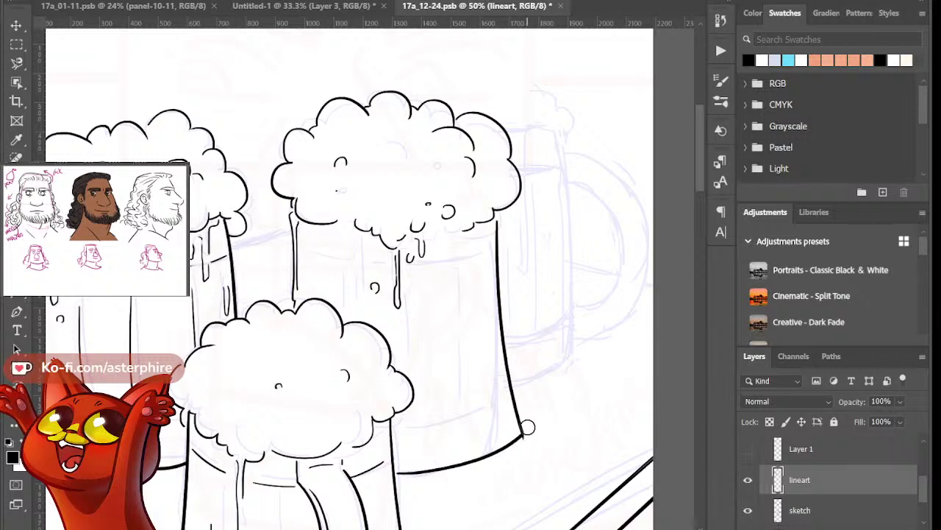
# Ink a thin curved band line just above the back mug's base, stopping short of its right side
pyautogui.moveTo(494, 387)
pyautogui.mouseDown()
pyautogui.moveTo(427, 418)
pyautogui.moveTo(499, 394)
pyautogui.mouseUp()
pyautogui.hotkey('ctrl', 'z')
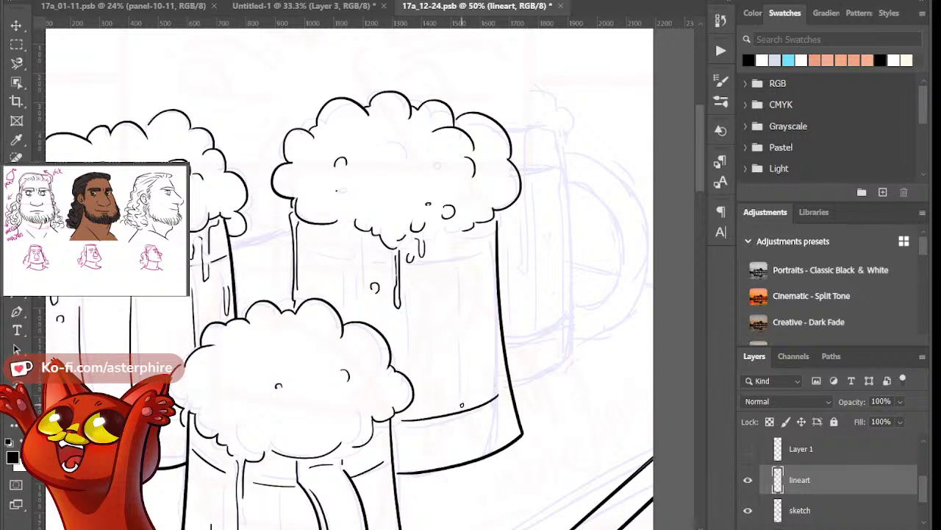
pyautogui.hotkey('ctrl', 'z')
pyautogui.moveTo(406, 425); pyautogui.dragTo(498, 403)
pyautogui.hotkey('ctrl', 'z')
pyautogui.moveTo(410, 423); pyautogui.dragTo(492, 403)
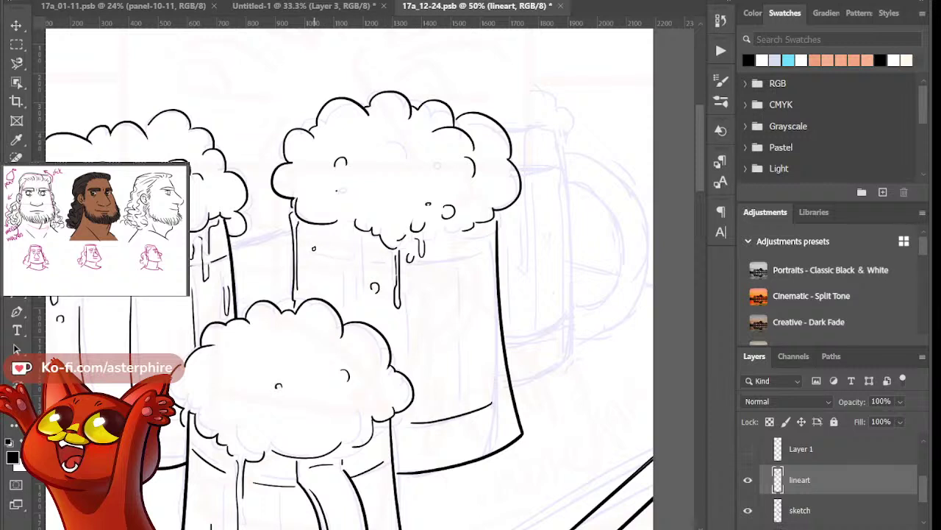
# Ink the curved rim lines beneath the back mug's foam on both sides of the long drip, adding short accent strokes
pyautogui.moveTo(312, 252)
pyautogui.mouseDown()
pyautogui.moveTo(381, 261)
pyautogui.moveTo(482, 247)
pyautogui.mouseUp()
pyautogui.hotkey('ctrl', 'z')
pyautogui.moveTo(421, 263); pyautogui.dragTo(484, 248)
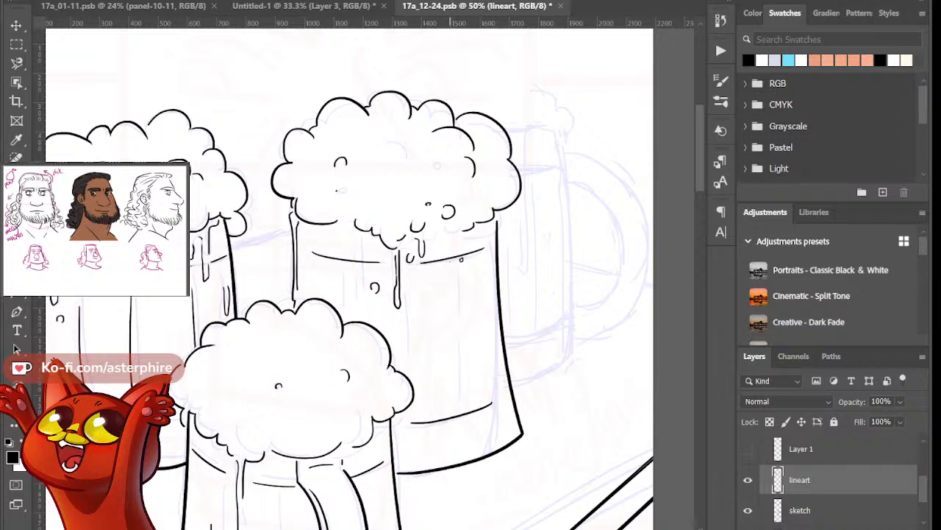
pyautogui.hotkey('ctrl', 'z')
pyautogui.moveTo(433, 262); pyautogui.dragTo(486, 250)
pyautogui.hotkey('ctrl', 'z')
pyautogui.moveTo(432, 261); pyautogui.dragTo(485, 250)
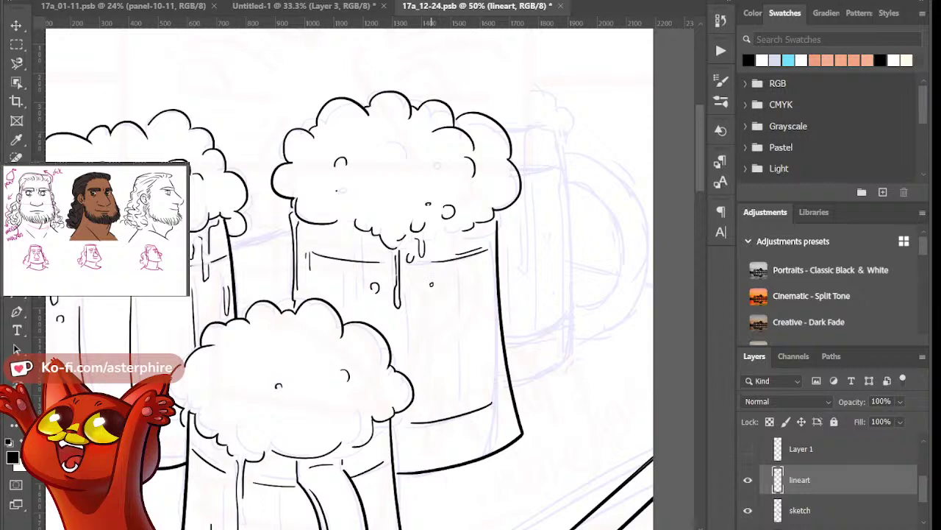
# Add a small bubble to the back mug's glass and a few small bubbles inside its foam
pyautogui.moveTo(431, 279); pyautogui.dragTo(431, 287)
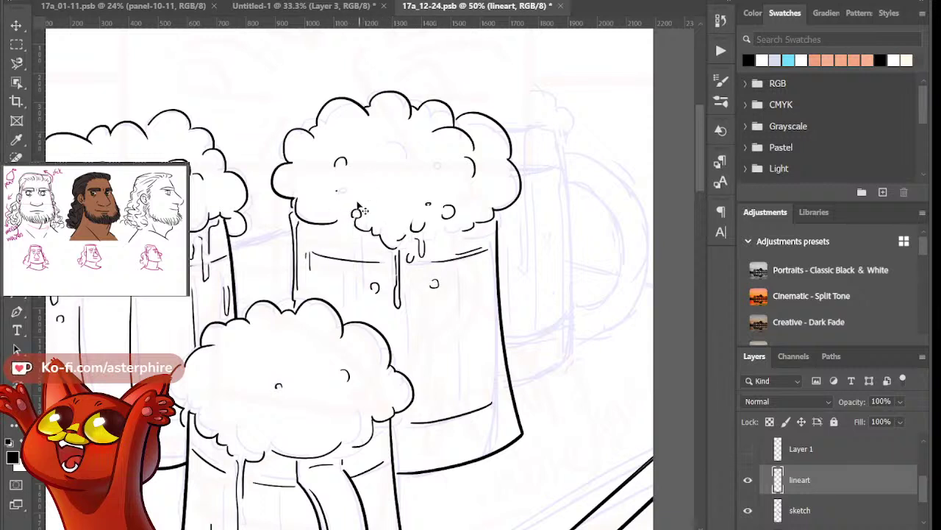
pyautogui.moveTo(356, 208); pyautogui.dragTo(354, 218)
pyautogui.moveTo(368, 188); pyautogui.dragTo(372, 183)
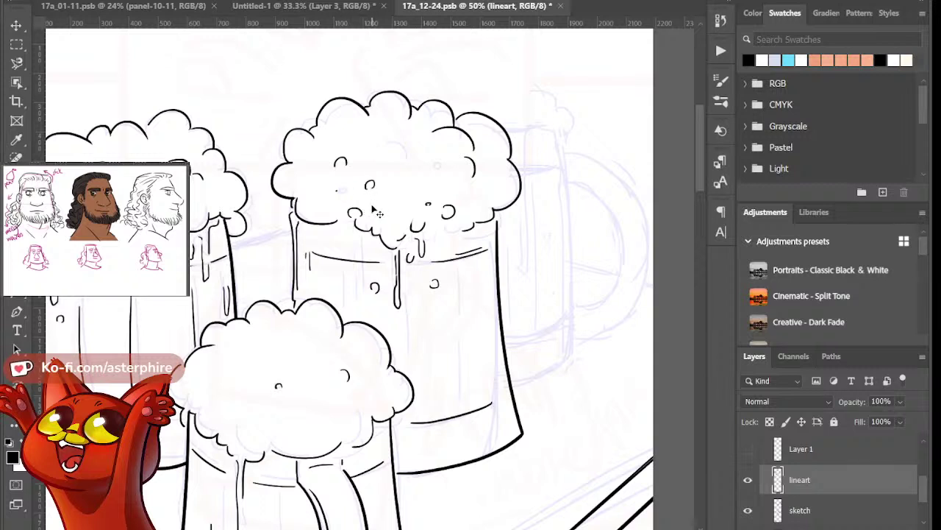
pyautogui.hotkey('ctrl', 'z')
pyautogui.hotkey('ctrl', 'z')
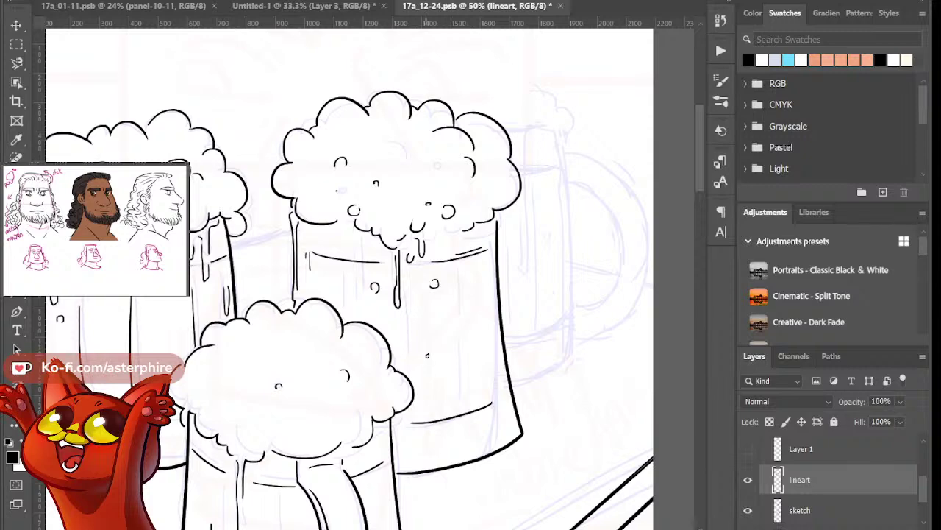
# Ink the scalloped foam of the rearmost mug where it shows on both sides behind the back mug's foam
pyautogui.hscroll(-4, 481, 390)
pyautogui.hscroll(7, 496, 390)
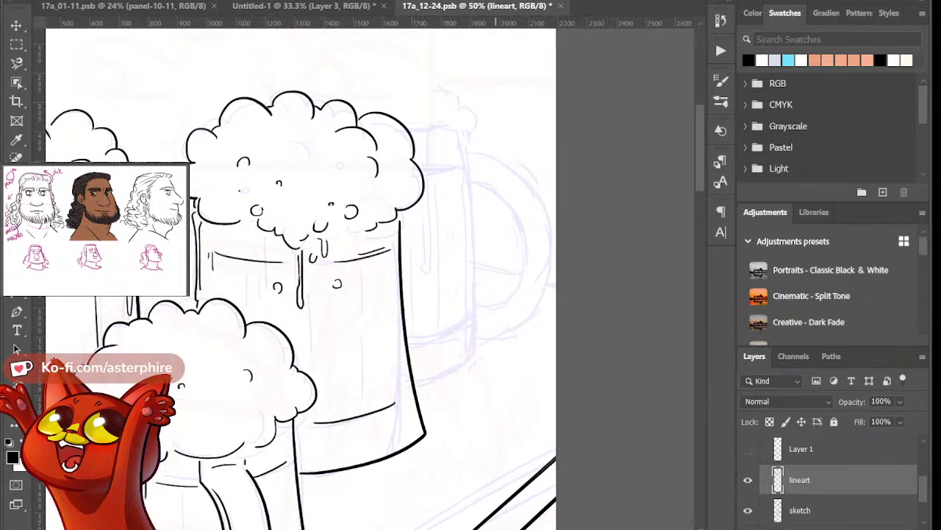
pyautogui.hscroll(-4, 495, 317)
pyautogui.hscroll(3, 493, 316)
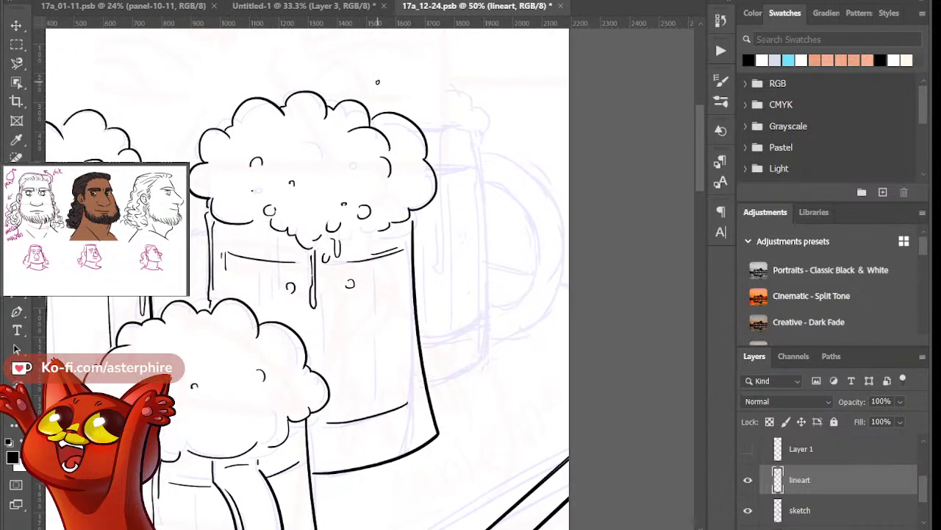
pyautogui.moveTo(431, 72); pyautogui.dragTo(452, 91)
pyautogui.moveTo(267, 101)
pyautogui.mouseDown()
pyautogui.moveTo(295, 70)
pyautogui.moveTo(313, 69)
pyautogui.mouseUp()
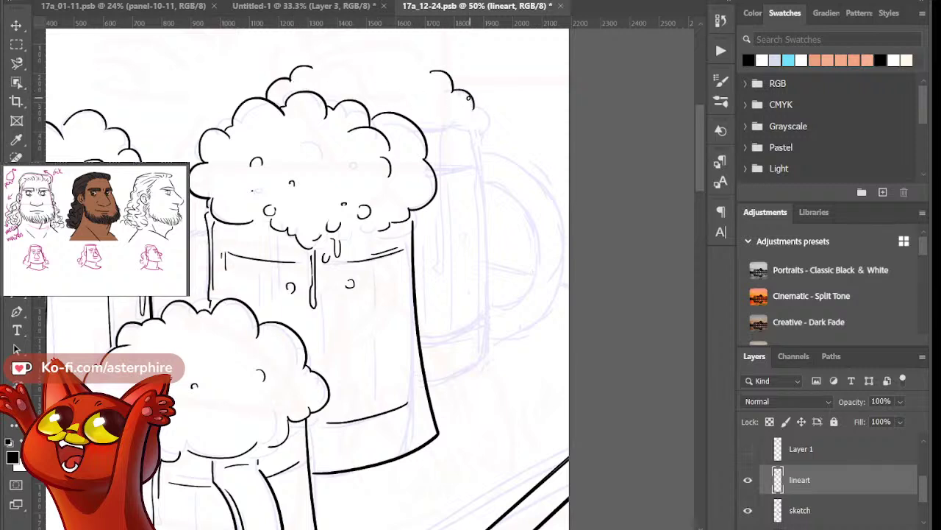
pyautogui.moveTo(454, 91); pyautogui.dragTo(468, 123)
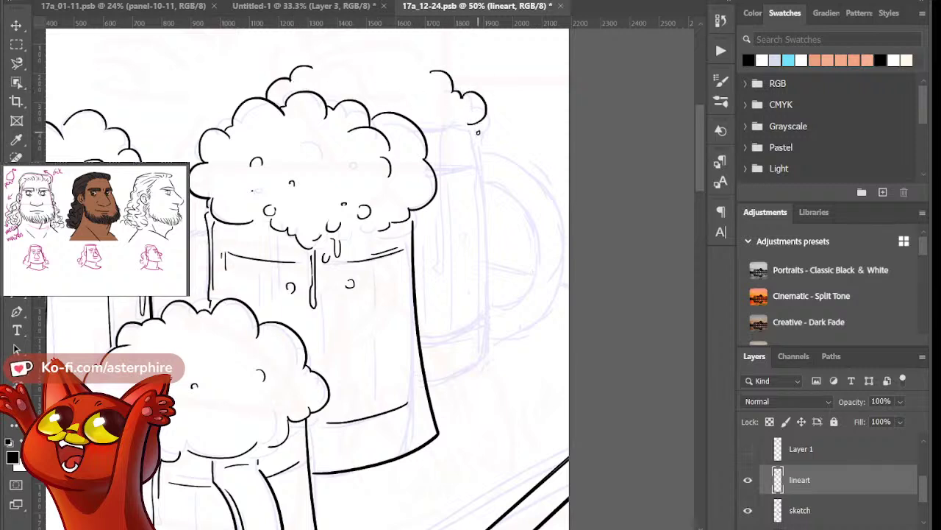
pyautogui.press('e')
pyautogui.click(467, 121)
pyautogui.press('b')
pyautogui.hotkey('ctrl', 'z')
pyautogui.moveTo(450, 125); pyautogui.dragTo(465, 138)
# Ink the rearmost mug's upper inner edge beneath the foam, with thin drips and a droplet running down the glass
pyautogui.moveTo(440, 133); pyautogui.dragTo(443, 173)
pyautogui.moveTo(442, 136); pyautogui.dragTo(452, 261)
pyautogui.hotkey('ctrl', 'z')
pyautogui.moveTo(446, 177); pyautogui.dragTo(451, 249)
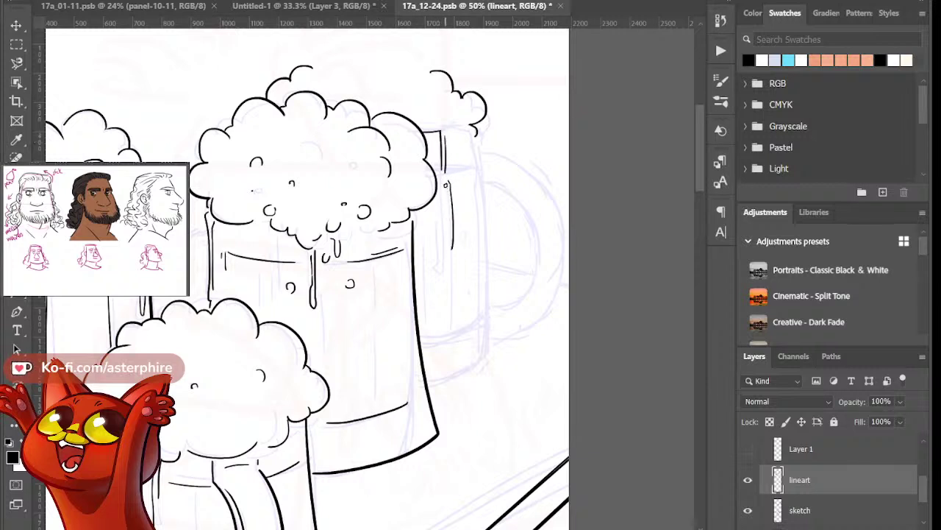
pyautogui.hotkey('ctrl', 'z')
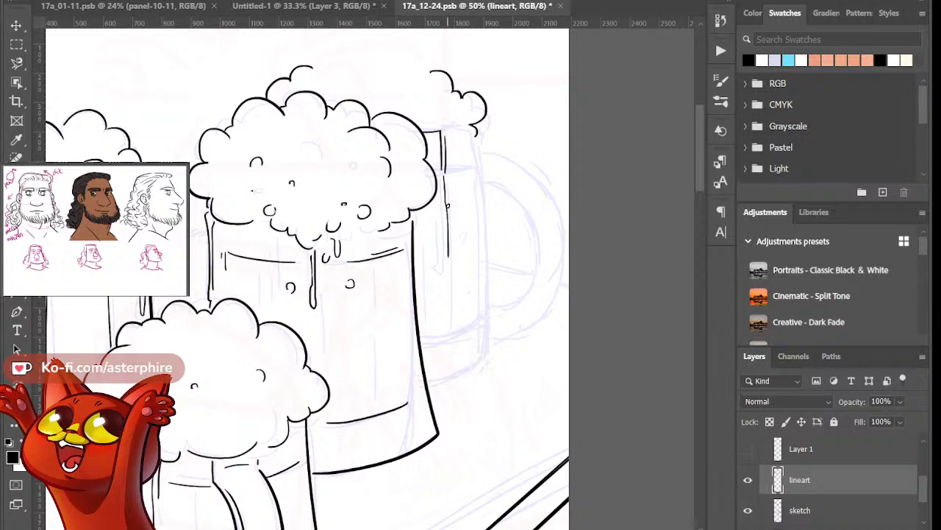
pyautogui.moveTo(451, 207); pyautogui.dragTo(452, 253)
pyautogui.hotkey('ctrl', 'z')
pyautogui.moveTo(446, 178); pyautogui.dragTo(449, 199)
pyautogui.moveTo(472, 145); pyautogui.dragTo(478, 209)
pyautogui.hotkey('ctrl', 'z')
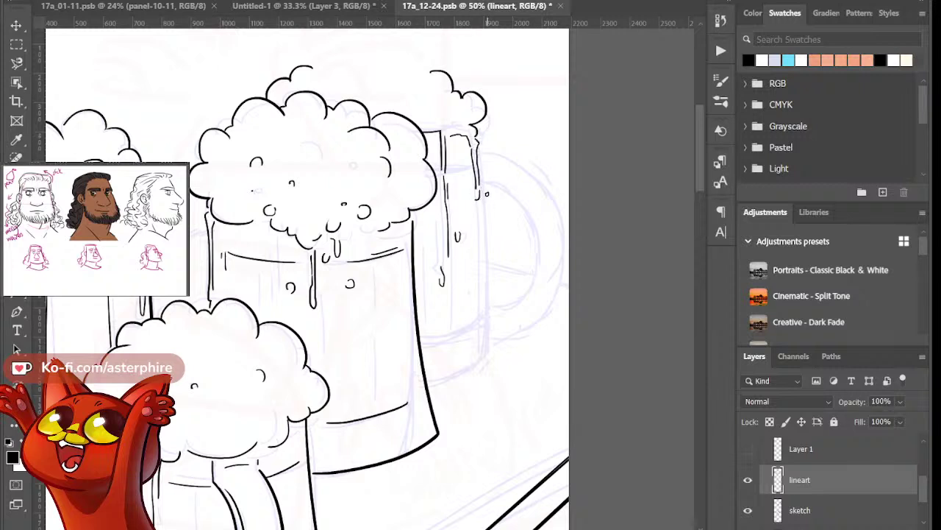
# Ink the rearmost mug's right side as one long, slightly curved line from the foam down towards the base
pyautogui.moveTo(479, 151); pyautogui.dragTo(493, 332)
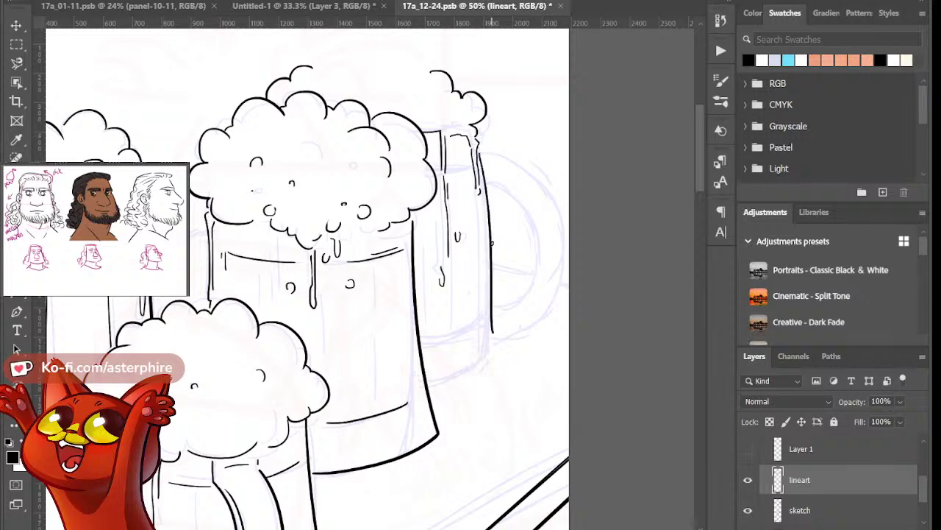
pyautogui.hotkey('ctrl', 'z')
pyautogui.moveTo(478, 147); pyautogui.dragTo(492, 359)
pyautogui.hotkey('ctrl', 'z')
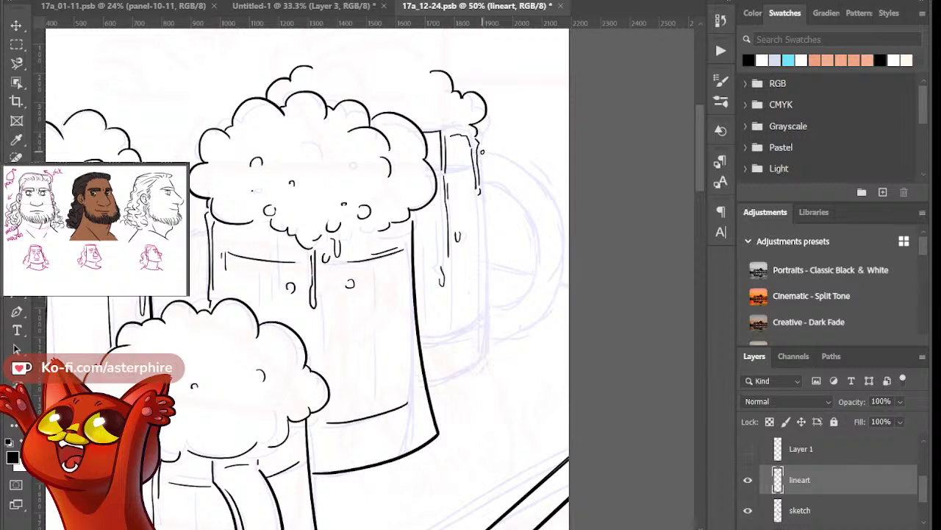
pyautogui.moveTo(479, 146); pyautogui.dragTo(483, 386)
pyautogui.hotkey('ctrl', 'z')
pyautogui.moveTo(479, 145); pyautogui.dragTo(484, 350)
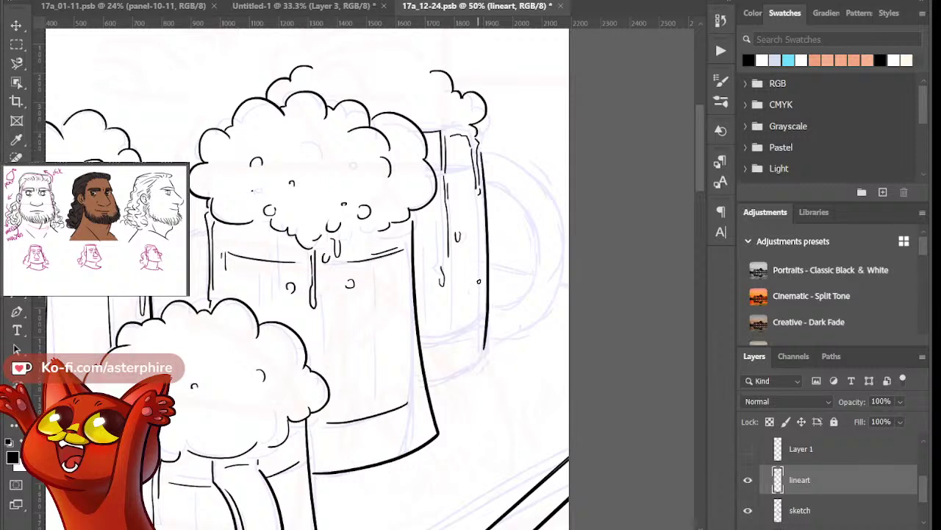
# Refine and extend the lower end of the rearmost mug's right side and ink its curved bottom edge
pyautogui.press('e')
pyautogui.moveTo(480, 275); pyautogui.dragTo(479, 336)
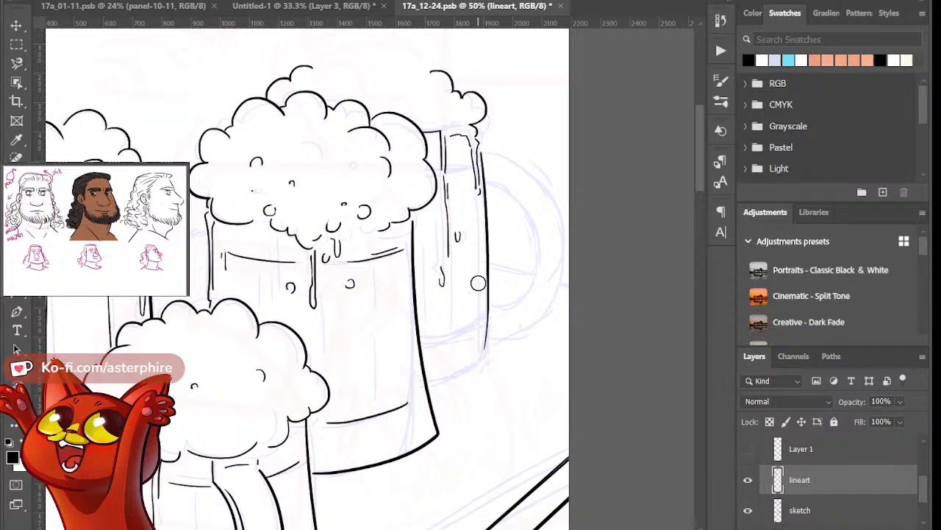
pyautogui.moveTo(479, 282); pyautogui.dragTo(482, 342)
pyautogui.moveTo(491, 307); pyautogui.dragTo(490, 384)
pyautogui.hotkey('ctrl', 'z')
pyautogui.moveTo(489, 271)
pyautogui.mouseDown()
pyautogui.moveTo(491, 375)
pyautogui.moveTo(488, 255)
pyautogui.moveTo(483, 385)
pyautogui.mouseUp()
pyautogui.hotkey('ctrl', 'z')
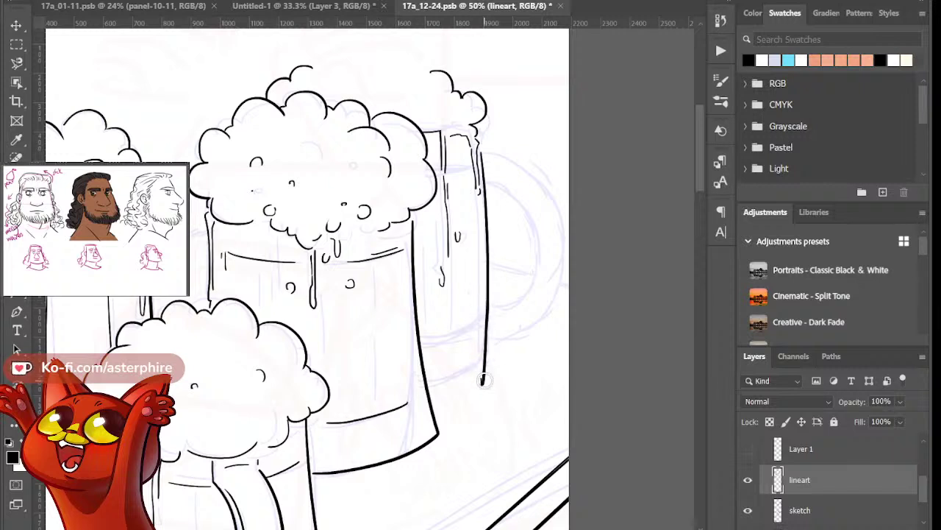
pyautogui.hotkey('ctrl', 'z')
pyautogui.moveTo(481, 360); pyautogui.dragTo(439, 386)
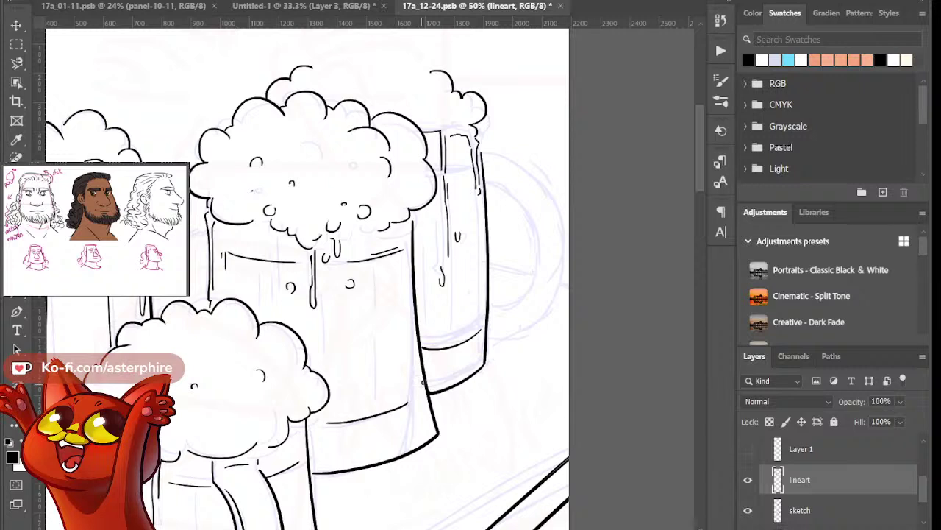
# Ink a thin curved band line above the rearmost mug's base, starting at the back mug's side
pyautogui.hotkey('ctrl', 'z')
pyautogui.moveTo(421, 348); pyautogui.dragTo(480, 334)
pyautogui.hotkey('ctrl', 'z')
pyautogui.moveTo(421, 345); pyautogui.dragTo(480, 322)
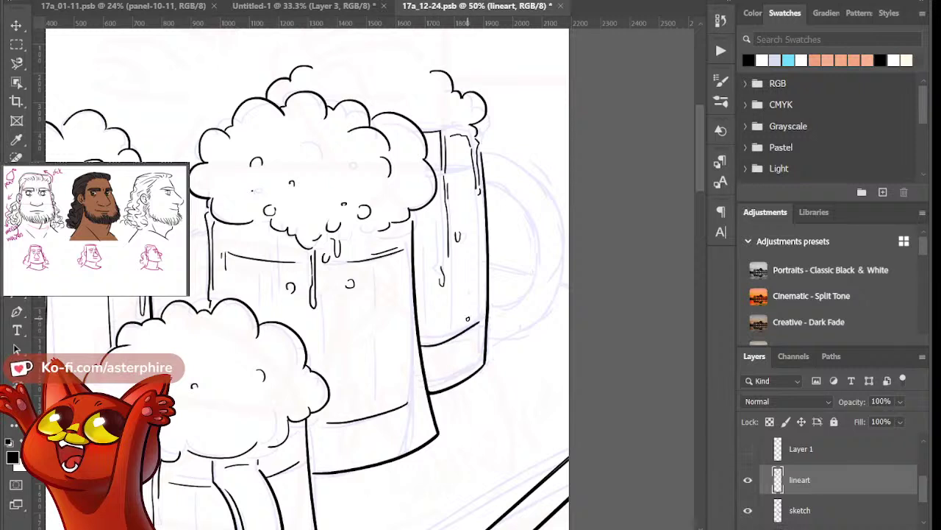
pyautogui.hotkey('ctrl', 'z')
pyautogui.moveTo(421, 346); pyautogui.dragTo(473, 328)
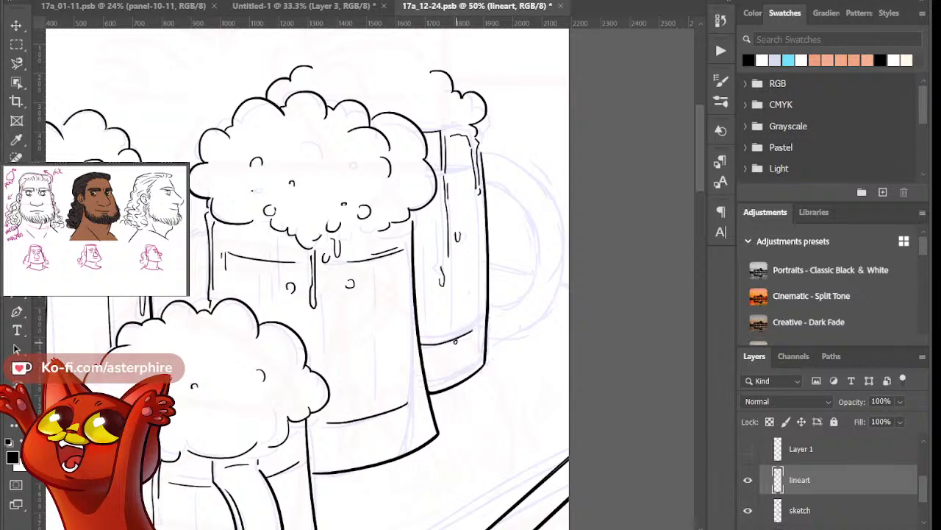
# Ink the rearmost mug's left inner vertical line and the short curved rim line below its foam
pyautogui.moveTo(421, 231)
pyautogui.mouseDown()
pyautogui.moveTo(423, 328)
pyautogui.moveTo(457, 268)
pyautogui.mouseUp()
pyautogui.hotkey('ctrl', 'z')
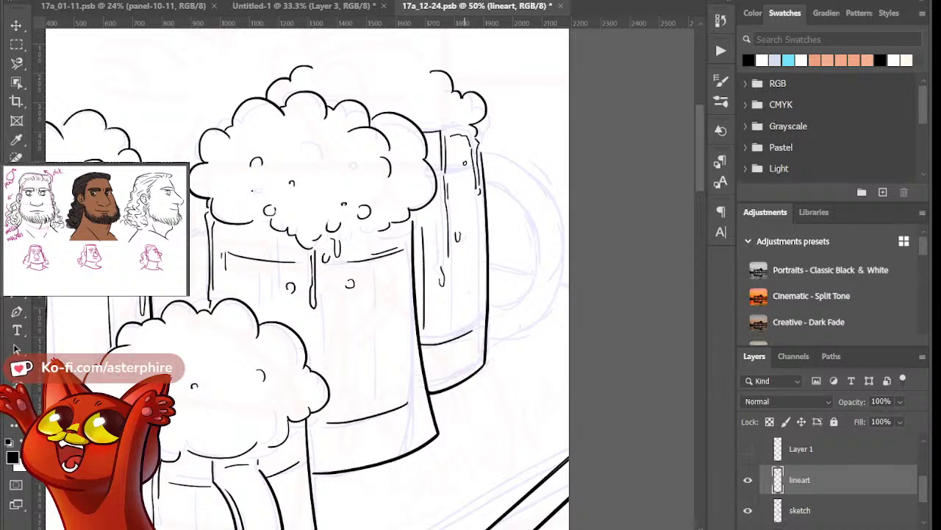
pyautogui.moveTo(452, 168); pyautogui.dragTo(471, 158)
# Ink a broken inner vertical line parallel to the rearmost mug's right side, from the drip down to the band
pyautogui.moveTo(478, 204); pyautogui.dragTo(479, 289)
pyautogui.hotkey('ctrl', 'z')
pyautogui.moveTo(479, 217); pyautogui.dragTo(472, 343)
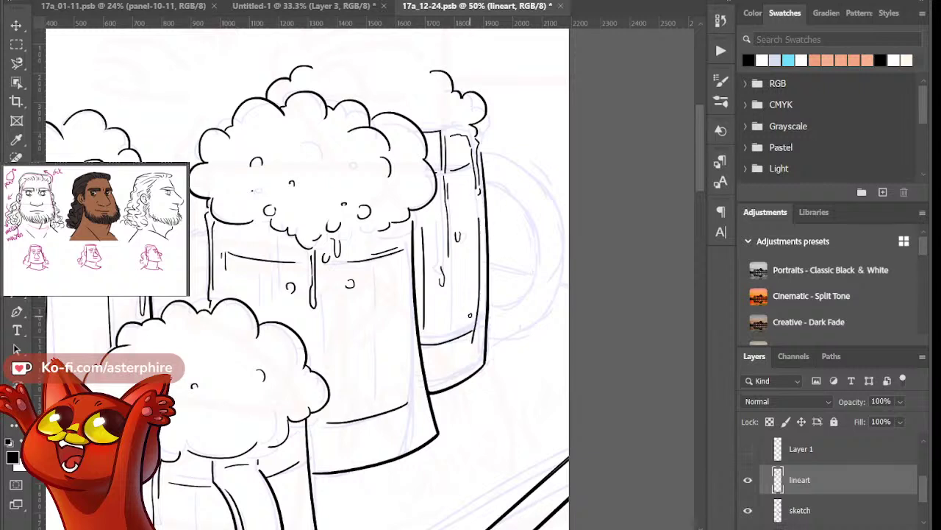
pyautogui.hotkey('ctrl', 'z')
pyautogui.click(477, 205)
pyautogui.moveTo(477, 207); pyautogui.dragTo(479, 331)
pyautogui.hotkey('ctrl', 'z')
pyautogui.hotkey('ctrl', 'z')
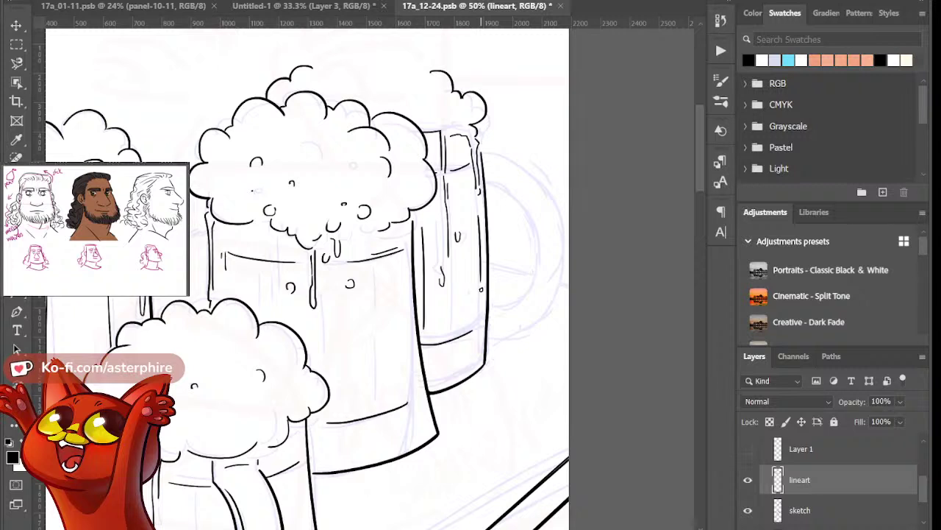
pyautogui.moveTo(481, 295); pyautogui.dragTo(479, 329)
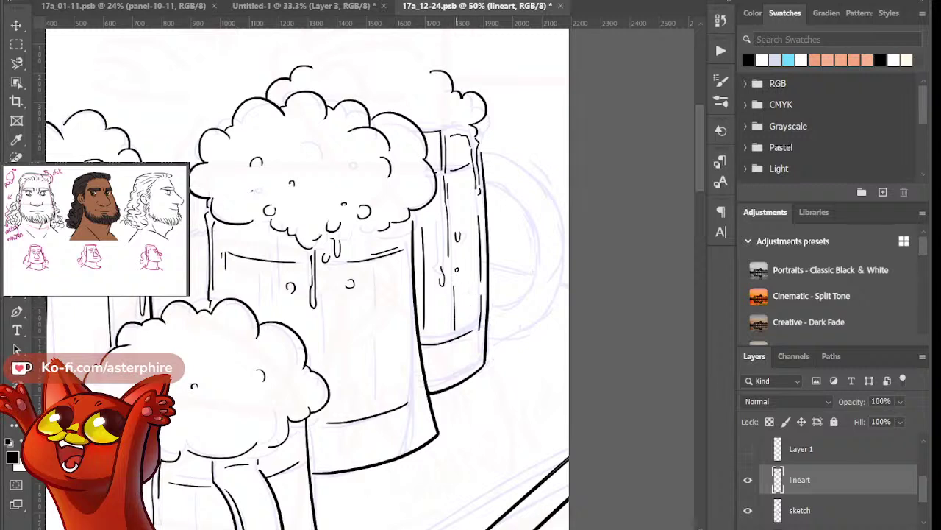
# Ink thin vertical detail lines on the lower middle and left of the rearmost mug's glass
pyautogui.hotkey('ctrl', 'z')
pyautogui.moveTo(454, 279)
pyautogui.mouseDown()
pyautogui.moveTo(453, 337)
pyautogui.moveTo(453, 323)
pyautogui.mouseUp()
pyautogui.hotkey('ctrl', 'z')
pyautogui.hotkey('ctrl', 'z')
pyautogui.hotkey('ctrl', 'z')
pyautogui.moveTo(455, 286); pyautogui.dragTo(450, 339)
pyautogui.hotkey('ctrl', 'z')
pyautogui.hotkey('ctrl', 'z')
pyautogui.hotkey('ctrl', 'z')
pyautogui.moveTo(454, 281)
pyautogui.mouseDown()
pyautogui.moveTo(453, 325)
pyautogui.moveTo(446, 332)
pyautogui.moveTo(428, 310)
pyautogui.moveTo(425, 338)
pyautogui.mouseUp()
pyautogui.hotkey('ctrl', 'z')
pyautogui.hotkey('ctrl', 'z')
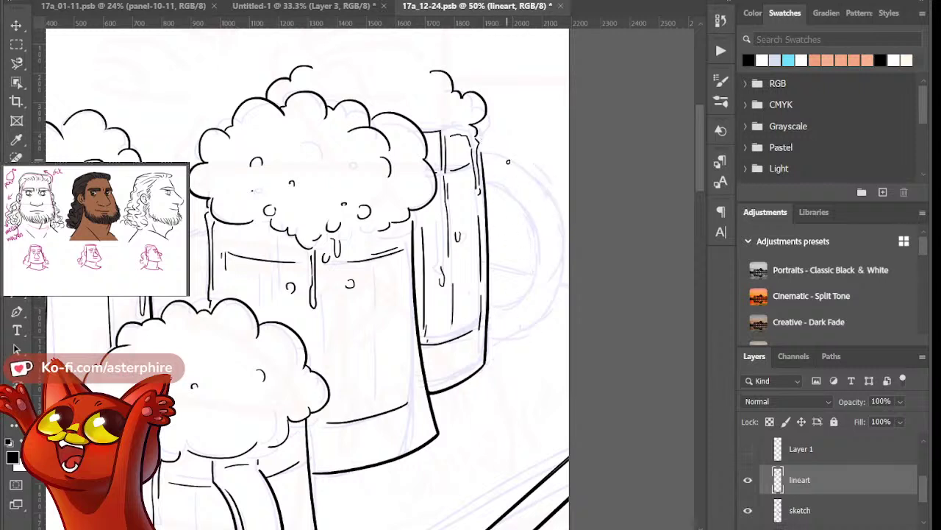
# Try to ink the outer edge of the rearmost mug's handle as one large arc on a new layer
pyautogui.click(884, 528)
pyautogui.moveTo(479, 151)
pyautogui.mouseDown()
pyautogui.moveTo(550, 203)
pyautogui.moveTo(461, 338)
pyautogui.mouseUp()
pyautogui.hotkey('ctrl', 'z')
pyautogui.moveTo(486, 144); pyautogui.dragTo(434, 347)
pyautogui.hotkey('ctrl', 'z')
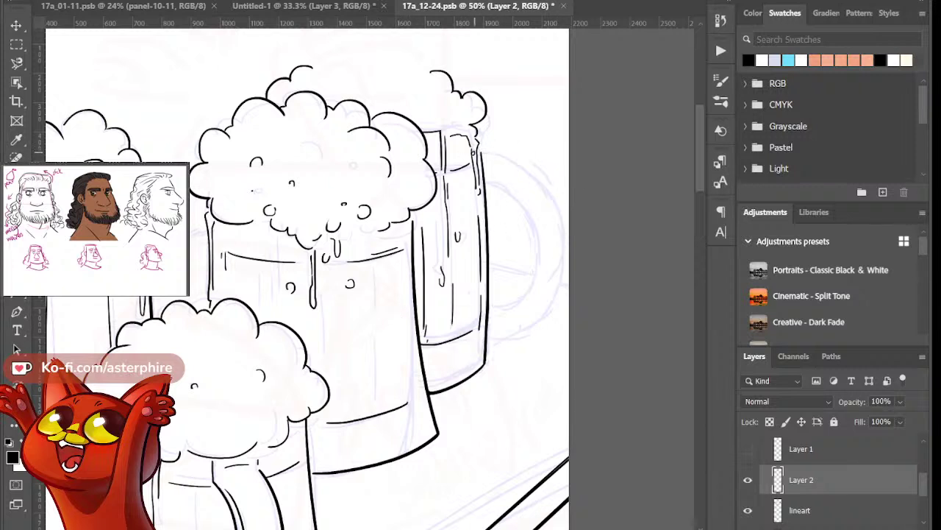
pyautogui.moveTo(488, 145); pyautogui.dragTo(423, 331)
pyautogui.hotkey('ctrl', 'z')
pyautogui.moveTo(488, 141); pyautogui.dragTo(403, 338)
pyautogui.hotkey('ctrl', 'z')
pyautogui.moveTo(487, 147); pyautogui.dragTo(386, 318)
pyautogui.hotkey('ctrl', 'z')
pyautogui.moveTo(460, 139); pyautogui.dragTo(420, 345)
pyautogui.hotkey('ctrl', 'z')
pyautogui.moveTo(449, 140); pyautogui.dragTo(394, 313)
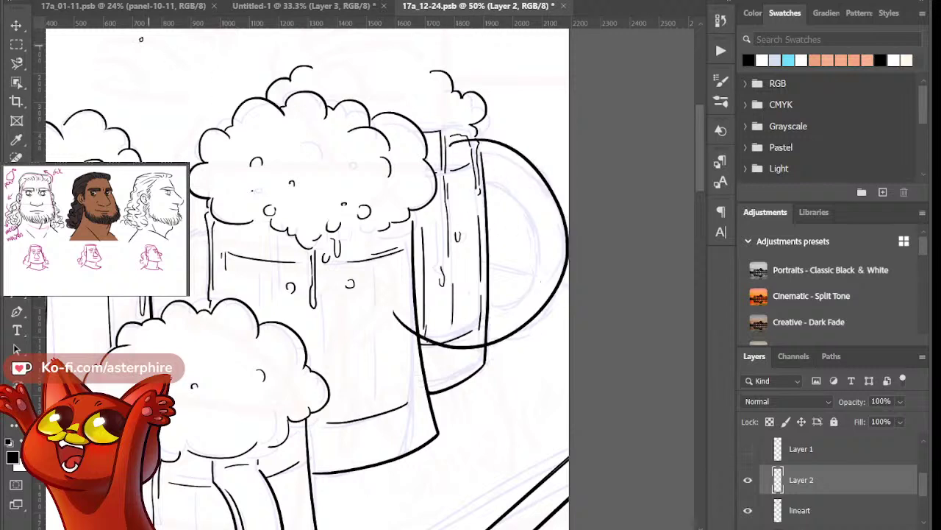
# Try to transform the handle arc to match the sketch, and discard its layer
pyautogui.hotkey('ctrl', 't')
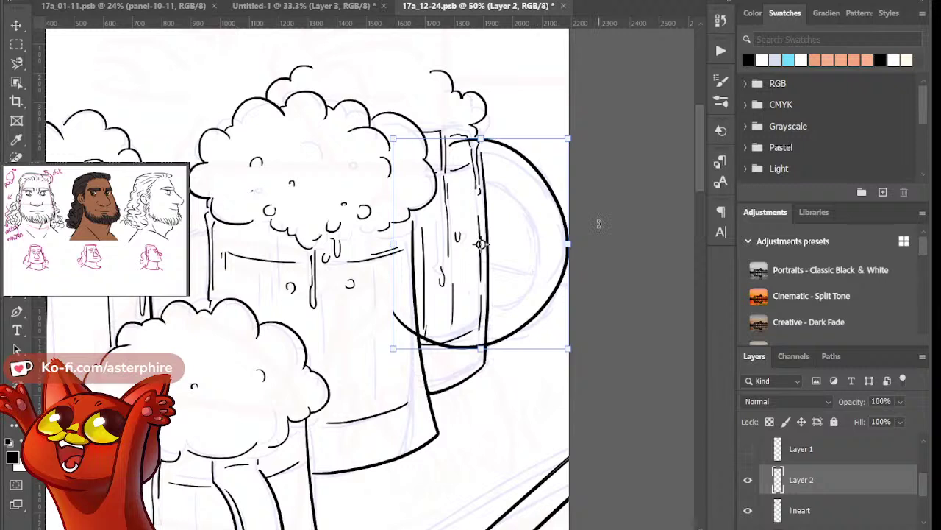
pyautogui.moveTo(570, 244); pyautogui.dragTo(550, 278)
pyautogui.moveTo(560, 130)
pyautogui.mouseDown()
pyautogui.moveTo(544, 114)
pyautogui.moveTo(587, 118)
pyautogui.mouseUp()
pyautogui.moveTo(850, 489); pyautogui.dragTo(904, 529)
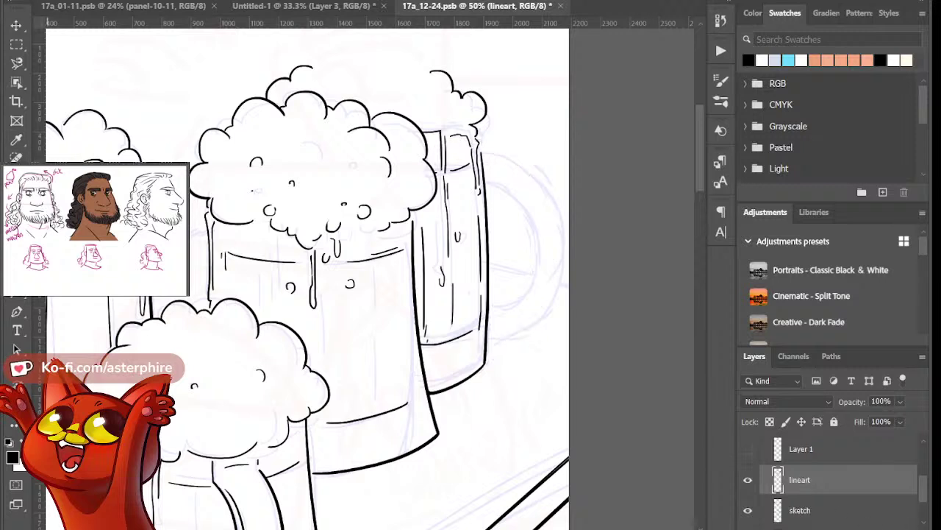
# Restore the discarded layer and ink the upper part of the outer edge of the rearmost mug's handle, starting below the rim
pyautogui.hotkey('ctrl', 'z')
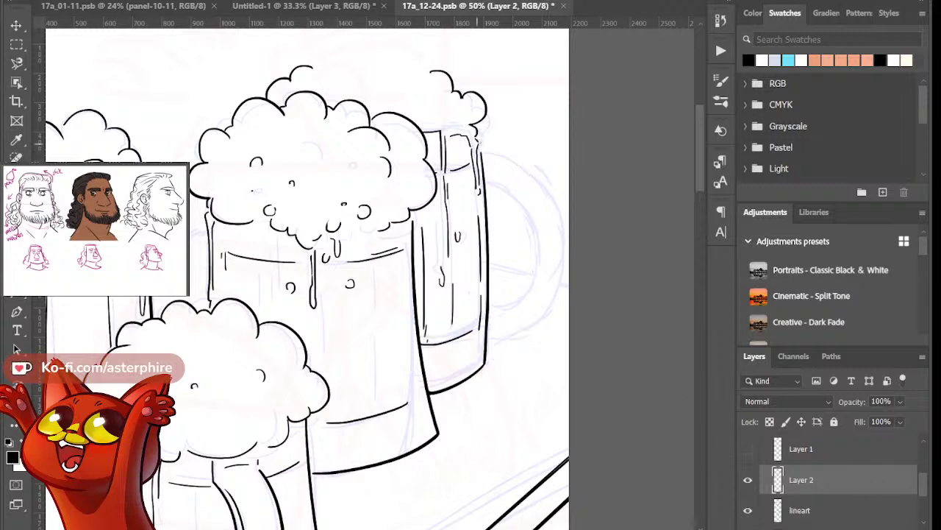
pyautogui.moveTo(475, 150); pyautogui.dragTo(422, 341)
pyautogui.hotkey('ctrl', 'z')
pyautogui.moveTo(466, 138); pyautogui.dragTo(428, 326)
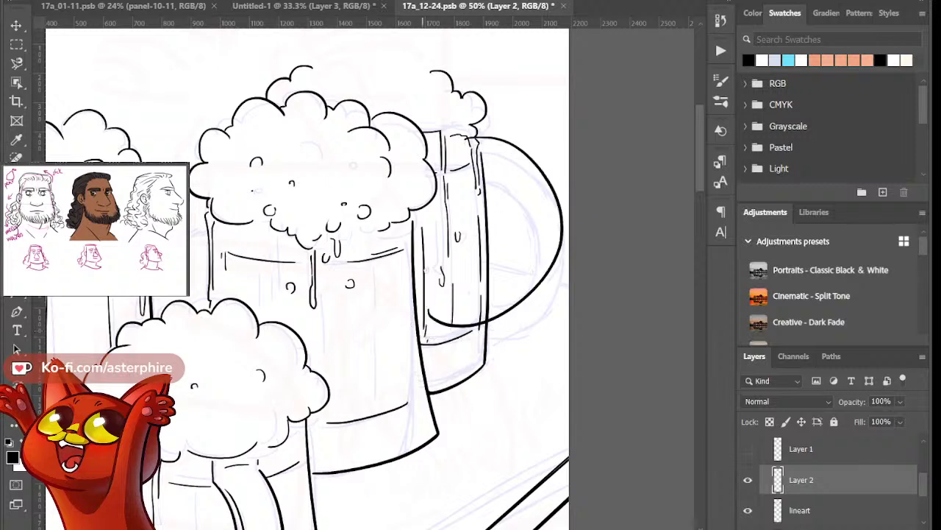
pyautogui.hotkey('ctrl', 'z')
pyautogui.moveTo(469, 138); pyautogui.dragTo(421, 332)
pyautogui.hotkey('ctrl', 'z')
pyautogui.moveTo(475, 144)
pyautogui.mouseDown()
pyautogui.moveTo(532, 296)
pyautogui.moveTo(439, 291)
pyautogui.mouseUp()
pyautogui.hotkey('ctrl', 'z')
pyautogui.moveTo(477, 150)
pyautogui.mouseDown()
pyautogui.moveTo(565, 289)
pyautogui.moveTo(576, 258)
pyautogui.moveTo(556, 312)
pyautogui.mouseUp()
pyautogui.hotkey('ctrl', 'z')
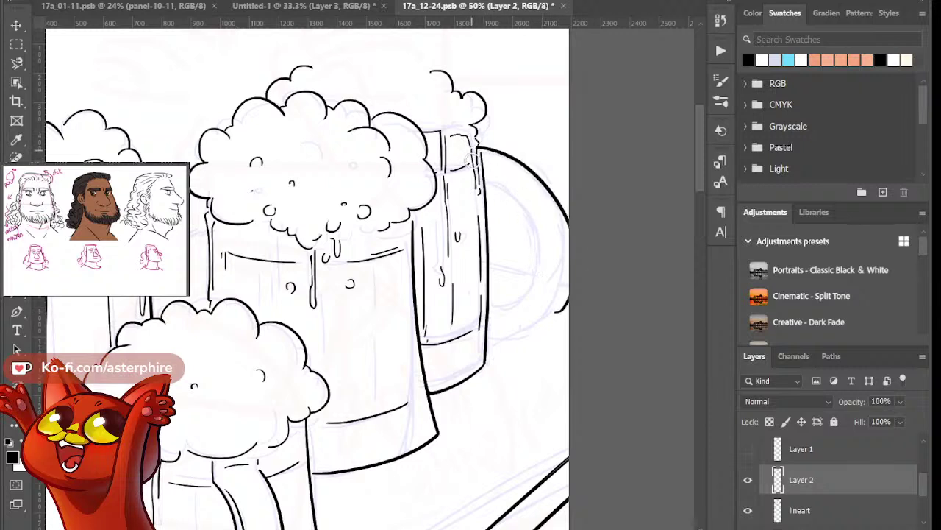
pyautogui.press('b')
pyautogui.moveTo(478, 131); pyautogui.dragTo(481, 149)
pyautogui.press('e')
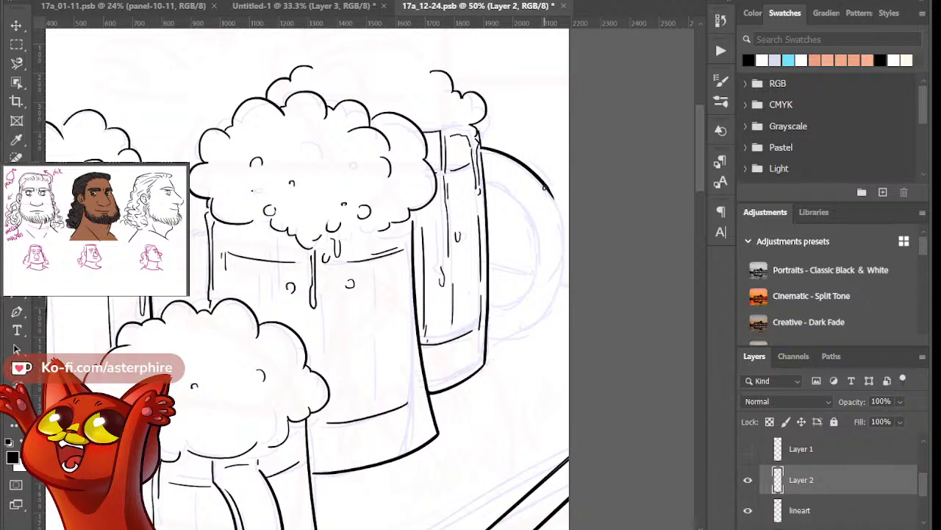
# Ink the far side and lower part of the handle's outer edge, curving back to the rearmost mug's base
pyautogui.moveTo(551, 194); pyautogui.dragTo(483, 338)
pyautogui.hotkey('ctrl', 'z')
pyautogui.press('r')
pyautogui.moveTo(528, 279)
pyautogui.mouseDown()
pyautogui.moveTo(519, 228)
pyautogui.moveTo(488, 358)
pyautogui.moveTo(520, 267)
pyautogui.moveTo(495, 194)
pyautogui.mouseUp()
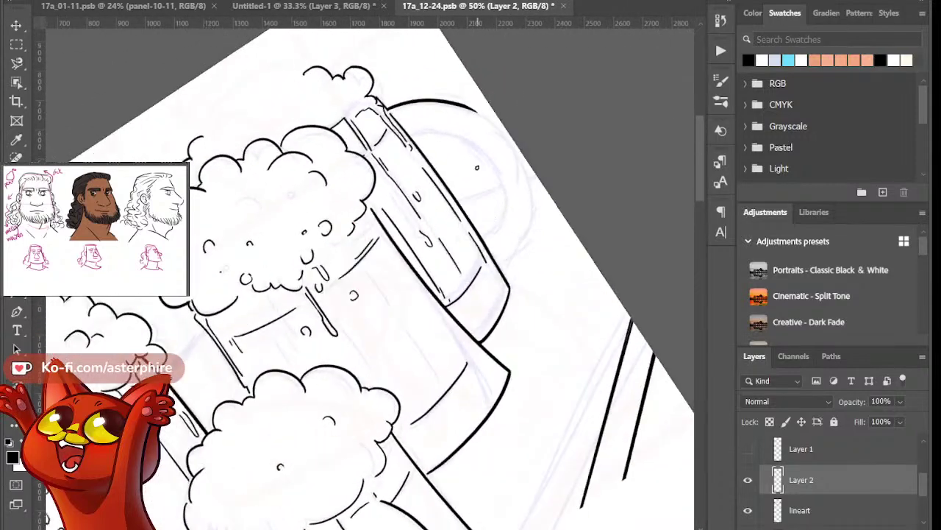
pyautogui.moveTo(521, 149); pyautogui.dragTo(471, 306)
pyautogui.hotkey('ctrl', 'z')
pyautogui.moveTo(502, 134)
pyautogui.mouseDown()
pyautogui.moveTo(479, 305)
pyautogui.moveTo(463, 307)
pyautogui.mouseUp()
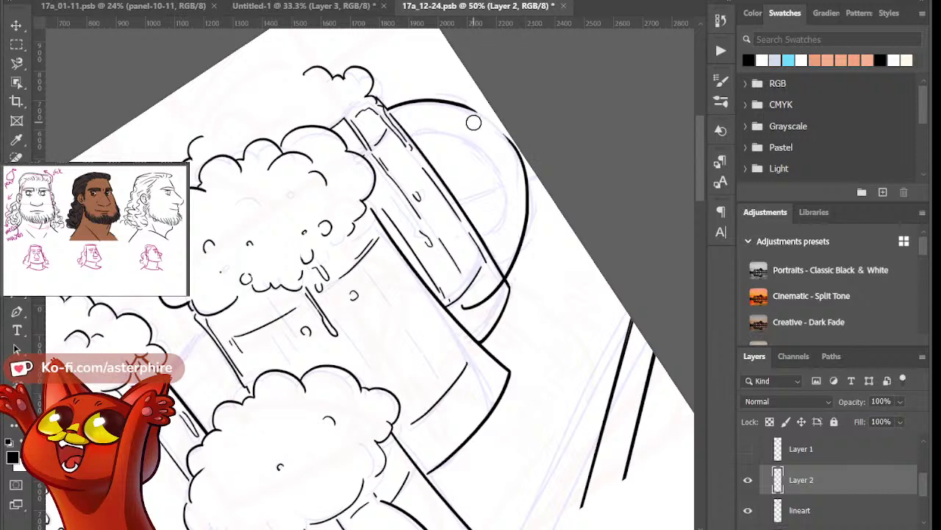
# Ink the inner edge of the rearmost mug's handle as one arc following the sketch
pyautogui.moveTo(420, 130); pyautogui.dragTo(450, 259)
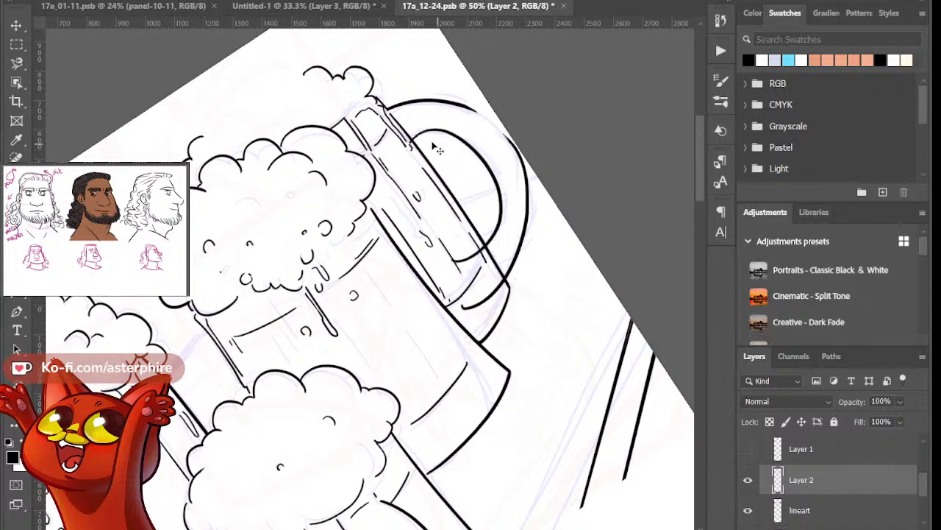
pyautogui.hotkey('ctrl', 'z')
pyautogui.moveTo(409, 135)
pyautogui.mouseDown()
pyautogui.moveTo(429, 141)
pyautogui.moveTo(452, 256)
pyautogui.mouseUp()
pyautogui.hotkey('ctrl', 'z')
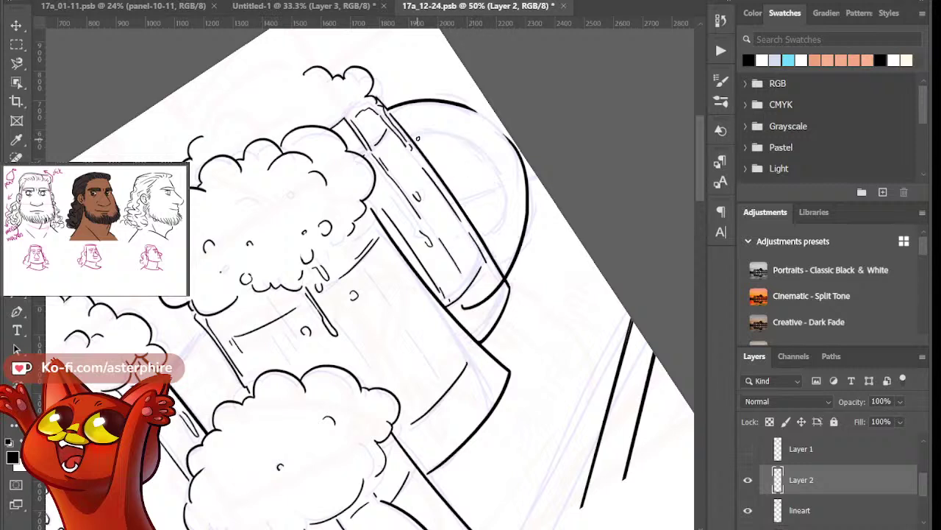
pyautogui.moveTo(410, 136)
pyautogui.mouseDown()
pyautogui.moveTo(485, 150)
pyautogui.moveTo(475, 254)
pyautogui.mouseUp()
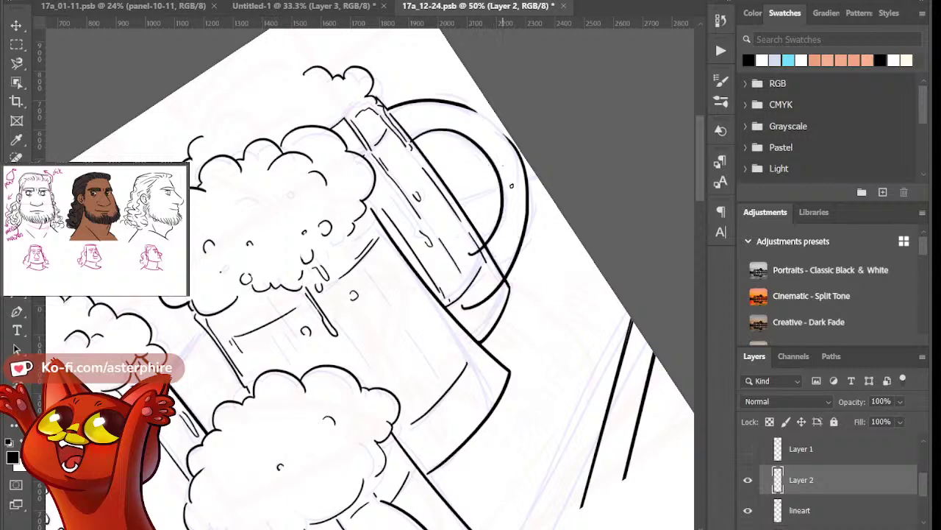
# Ink a thin broken contour line between the handle's inner and outer edges, along its far side and lower curve
pyautogui.moveTo(507, 167); pyautogui.dragTo(499, 256)
pyautogui.hotkey('ctrl', 'z')
pyautogui.moveTo(496, 153); pyautogui.dragTo(511, 203)
pyautogui.moveTo(483, 259); pyautogui.dragTo(507, 211)
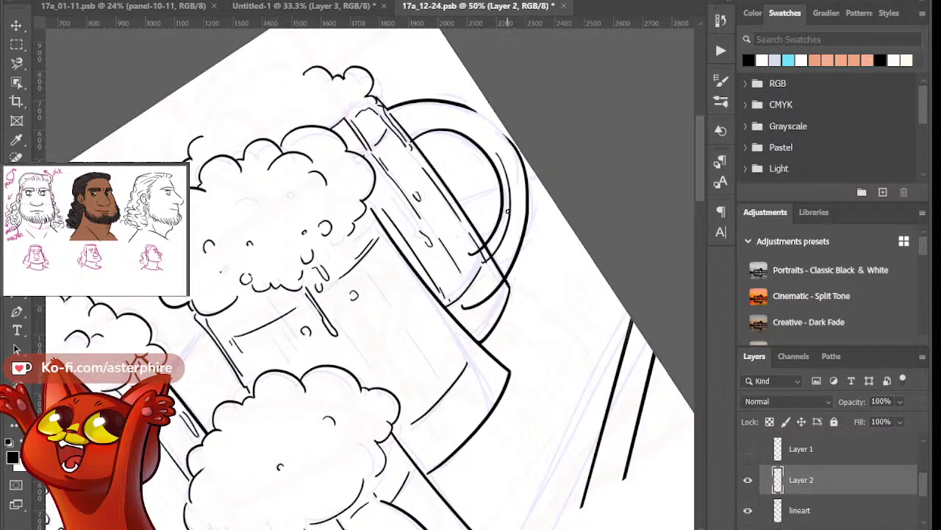
# Erase the handle lines overlapping the rearmost mug's glass, and bridge the gap in the handle's outer edge
pyautogui.moveTo(465, 254)
pyautogui.mouseDown()
pyautogui.moveTo(506, 281)
pyautogui.moveTo(461, 309)
pyautogui.mouseUp()
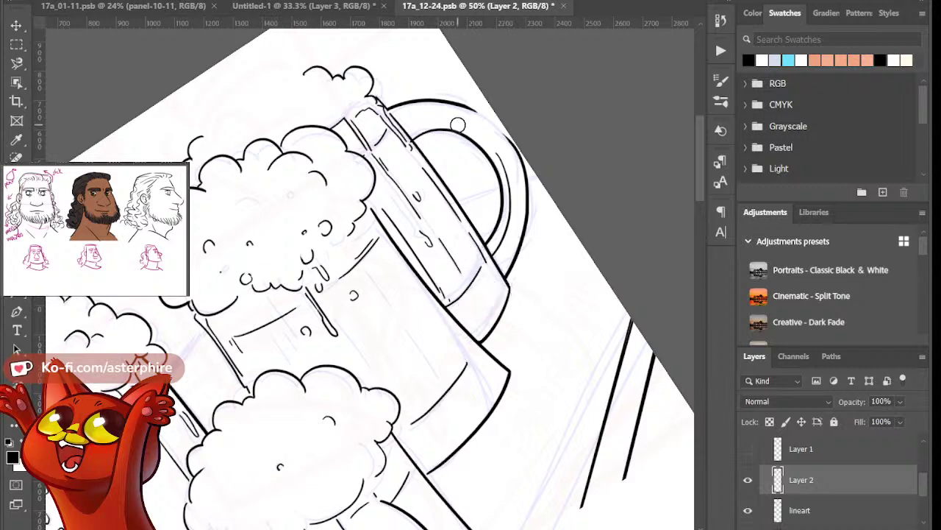
pyautogui.moveTo(415, 151); pyautogui.dragTo(403, 140)
pyautogui.moveTo(465, 108); pyautogui.dragTo(505, 137)
pyautogui.hotkey('ctrl', 'z')
pyautogui.hotkey('ctrl', 'z')
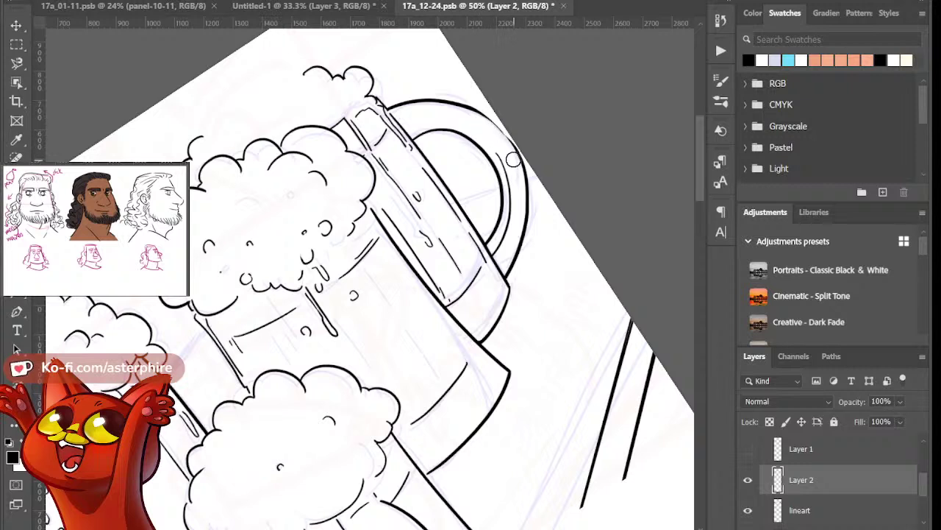
pyautogui.moveTo(485, 114); pyautogui.dragTo(516, 153)
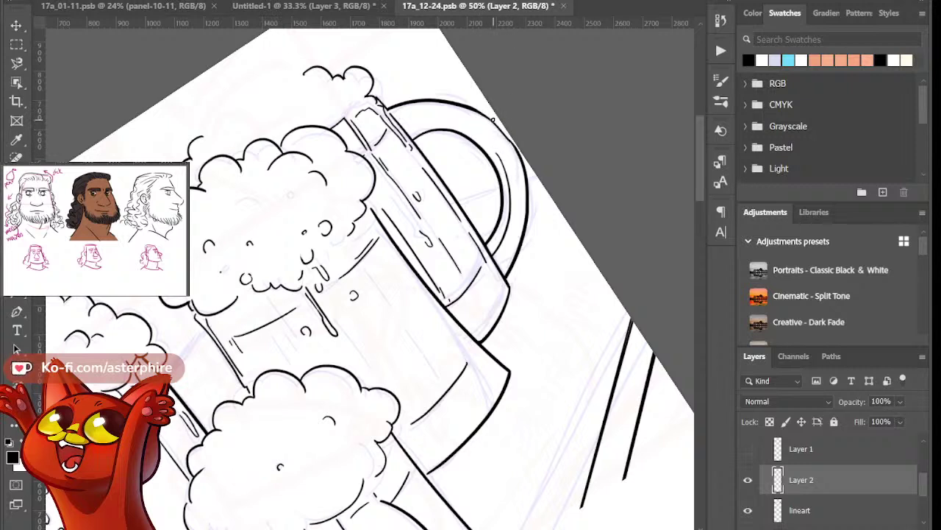
pyautogui.moveTo(481, 113); pyautogui.dragTo(519, 150)
pyautogui.moveTo(480, 111); pyautogui.dragTo(519, 147)
pyautogui.hotkey('ctrl', 'z')
pyautogui.moveTo(483, 114); pyautogui.dragTo(522, 155)
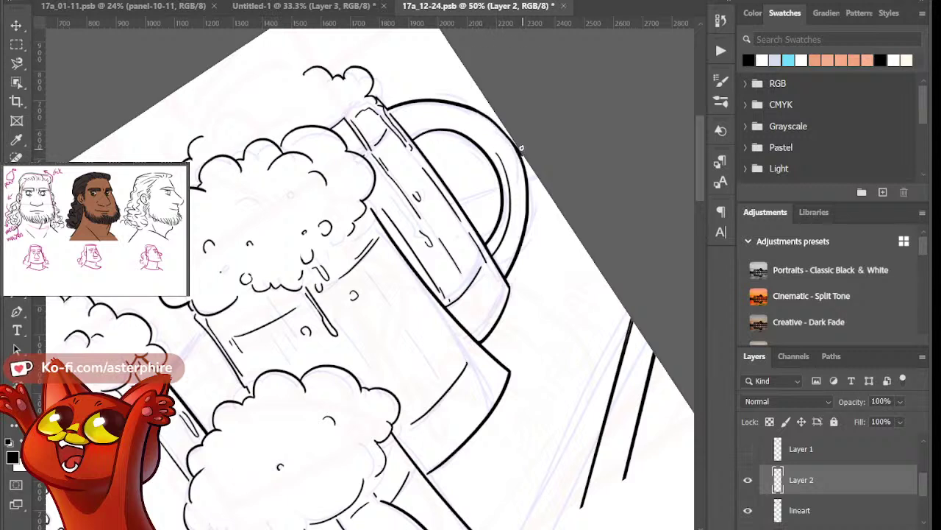
pyautogui.press('e')
pyautogui.press('Escape')
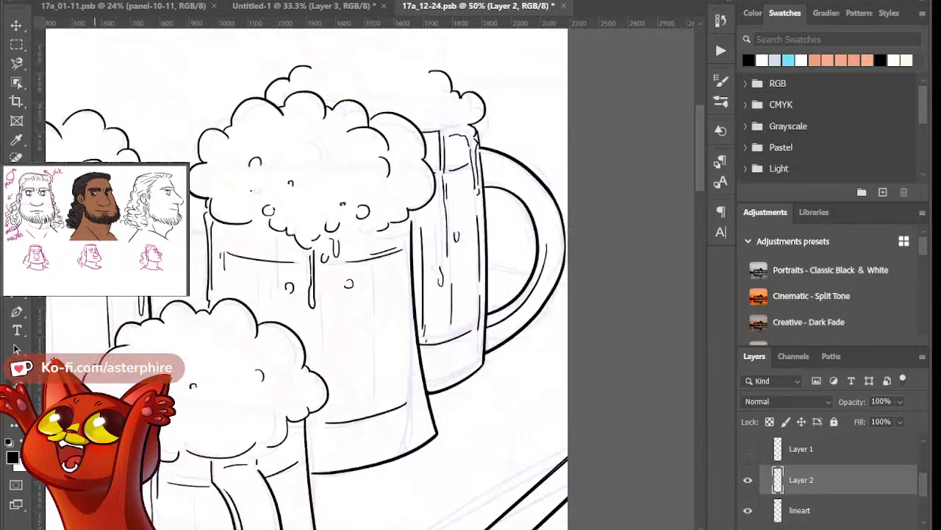
# Rework the upper and lower ends of the handle's outer edge where they meet the rearmost mug's side
pyautogui.hotkey('ctrl', '-')
pyautogui.hotkey('ctrl', '+')
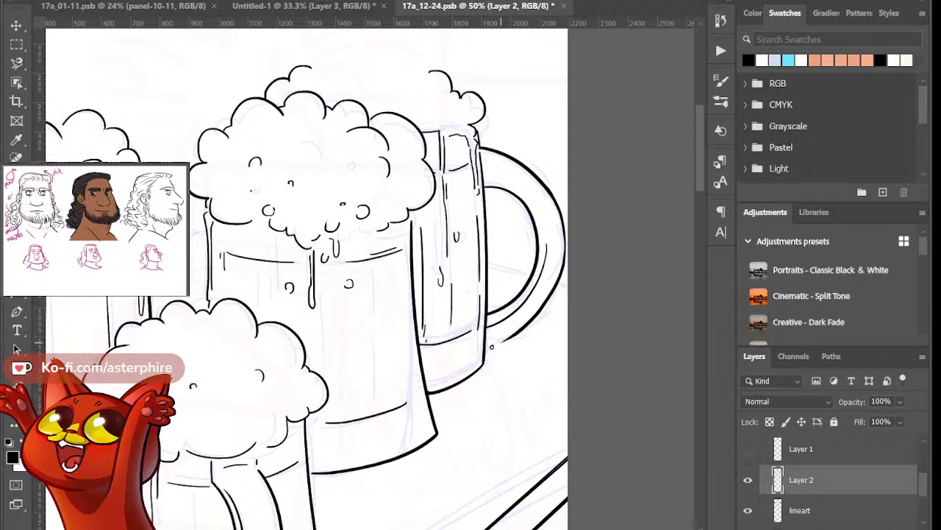
pyautogui.moveTo(513, 334); pyautogui.dragTo(468, 353)
pyautogui.moveTo(505, 151); pyautogui.dragTo(544, 170)
pyautogui.press('b')
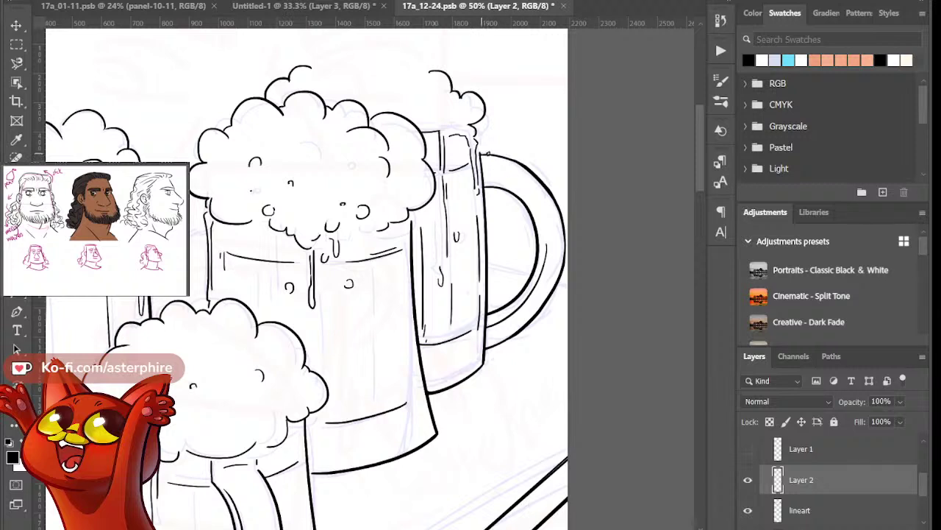
pyautogui.moveTo(487, 154); pyautogui.dragTo(526, 164)
# Nudge the rearmost mug's handle upward and merge Layer 2 into the lineart layer
pyautogui.press('e')
pyautogui.press('Up')
pyautogui.press('Up')
pyautogui.press('Up')
pyautogui.press('Up')
pyautogui.press('Up')
pyautogui.press('Up')
pyautogui.press('Up')
pyautogui.press('Up')
pyautogui.press('Up')
pyautogui.press('Up')
pyautogui.press('Up')
pyautogui.press('Up')
pyautogui.press('Up')
pyautogui.press('Up')
pyautogui.press('Up')
pyautogui.press('Up')
pyautogui.press('Up')
pyautogui.press('Up')
pyautogui.press('Up')
pyautogui.press('Up')
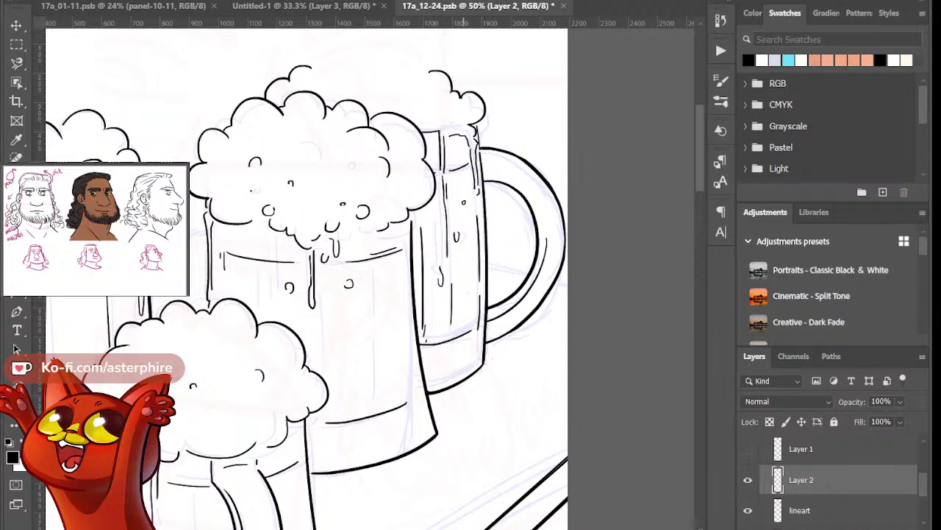
pyautogui.hotkey('ctrl', '-')
pyautogui.hotkey('ctrl', '-')
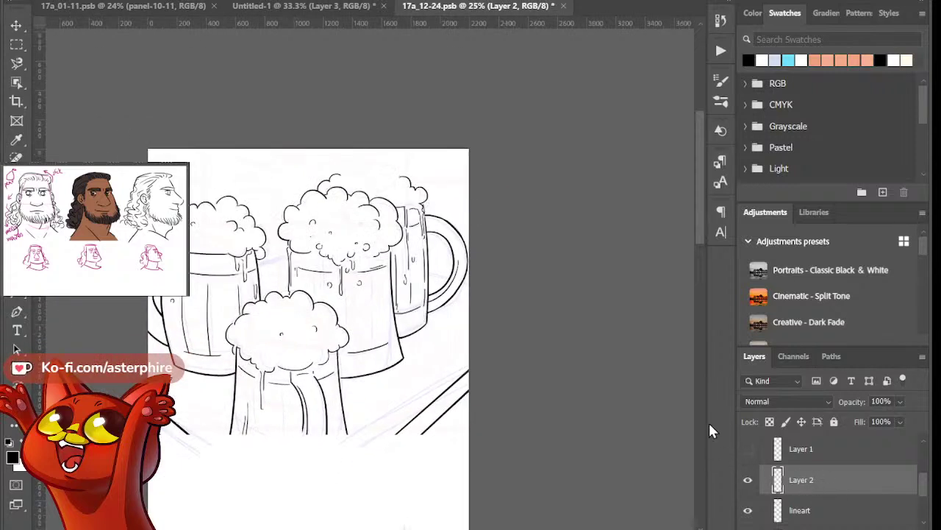
pyautogui.press('Delete')
# Show Layer 1 and erase its straight background line where it crosses the foam, glass and handle, keeping it inside the handle's opening
pyautogui.click(749, 449)
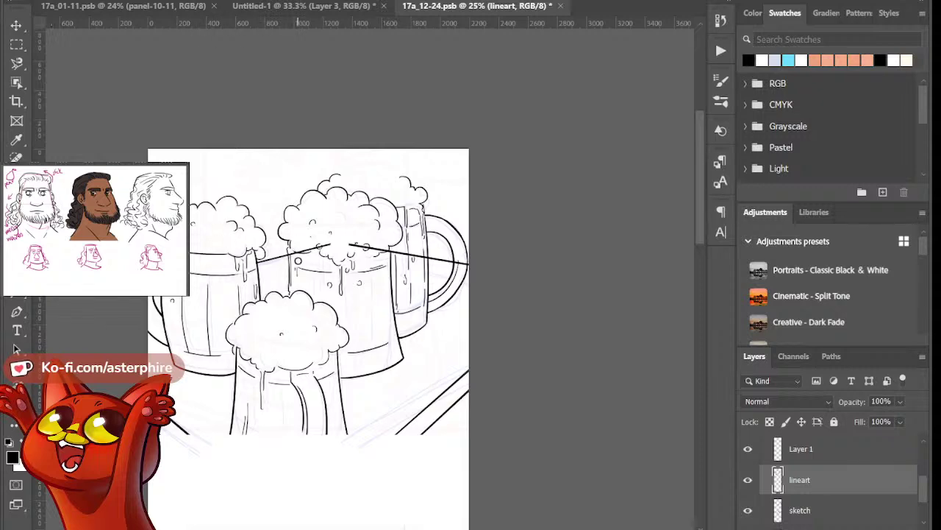
pyautogui.keyDown('alt'); pyautogui.scroll(1, 298, 261); pyautogui.keyUp('alt')
pyautogui.click(806, 446)
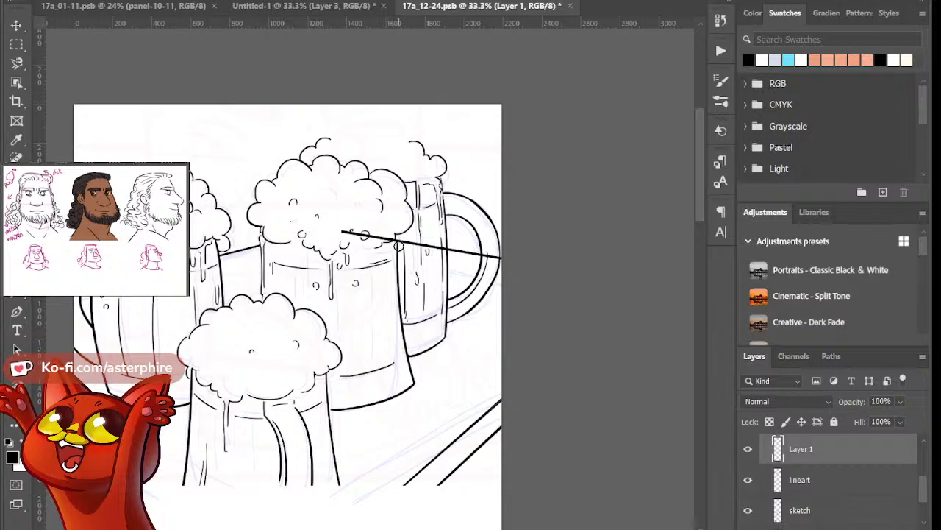
pyautogui.moveTo(343, 233); pyautogui.dragTo(422, 250)
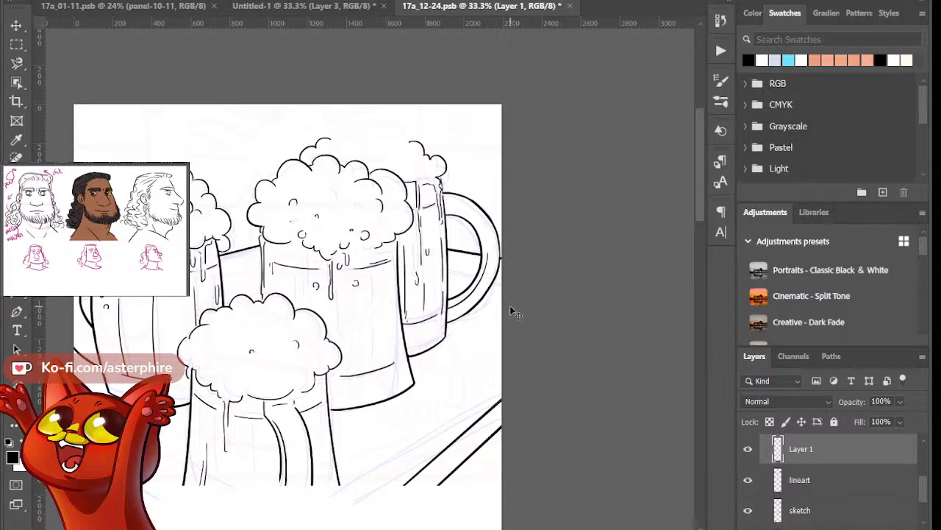
# Merge Layer 1 into the lineart layer and check the inked mugs with the sketch hidden, then show the sketch again
pyautogui.hotkey('ctrl', '=')
pyautogui.hotkey('ctrl', '=')
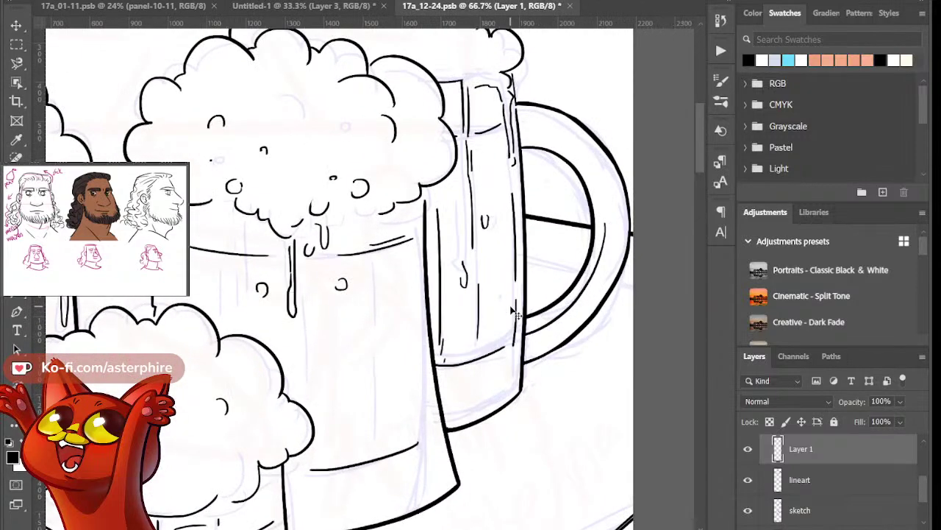
pyautogui.hotkey('ctrl', '-')
pyautogui.hotkey('ctrl', '-')
pyautogui.hotkey('ctrl', '-')
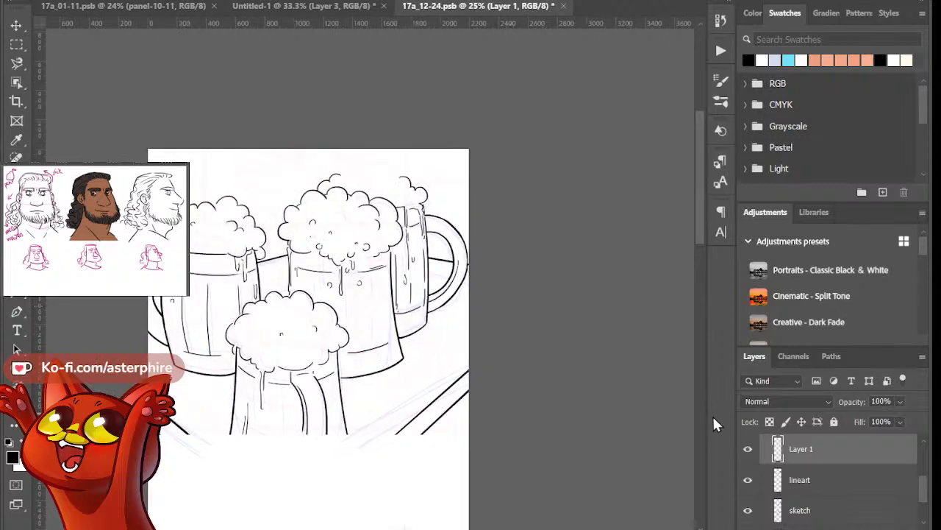
pyautogui.press('Delete')
pyautogui.click(749, 479)
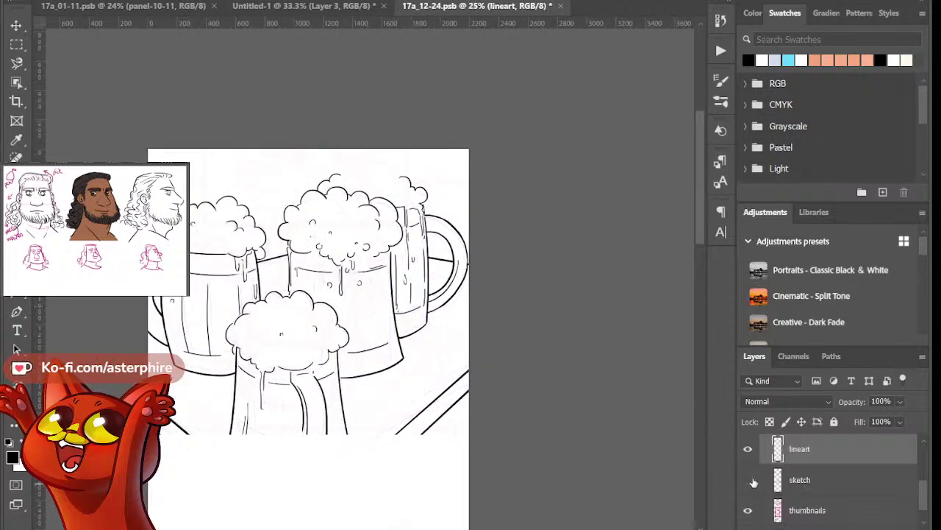
pyautogui.click(750, 479)
# Ink the upper eyelid and iris outline of the bearded man's left-hand eye in the panel with the mug tray
pyautogui.moveTo(704, 219)
pyautogui.mouseDown()
pyautogui.moveTo(684, 334)
pyautogui.moveTo(689, 242)
pyautogui.moveTo(678, 332)
pyautogui.moveTo(689, 261)
pyautogui.moveTo(684, 339)
pyautogui.moveTo(691, 252)
pyautogui.moveTo(684, 332)
pyautogui.moveTo(696, 336)
pyautogui.mouseUp()
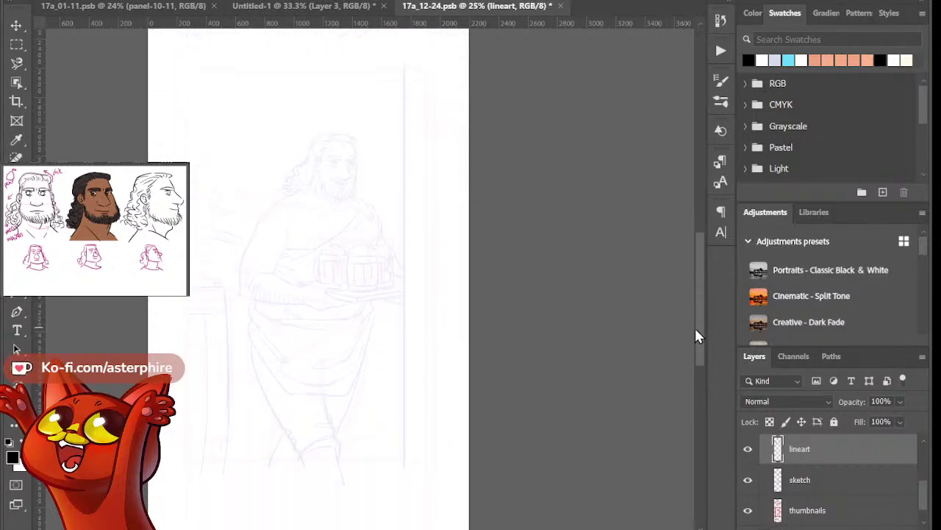
pyautogui.click(348, 193)
pyautogui.click(350, 148)
pyautogui.click(368, 138)
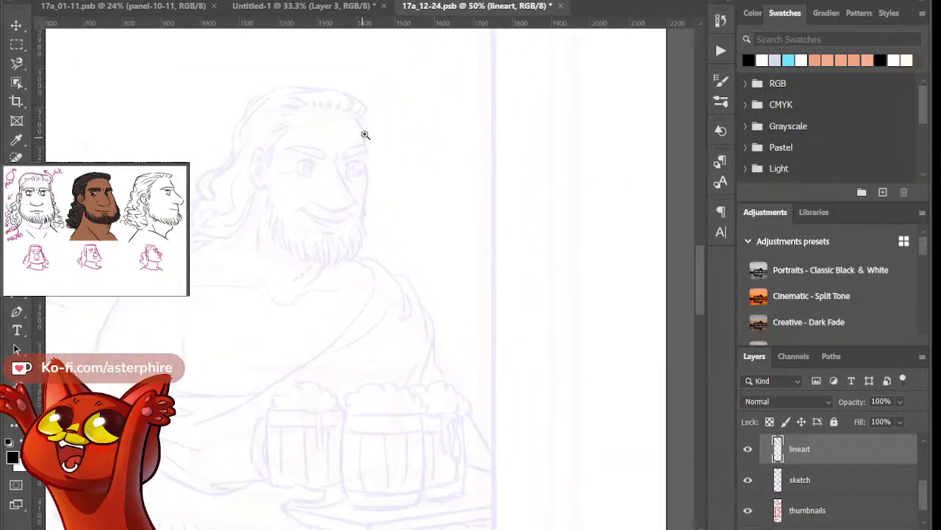
pyautogui.click(348, 130)
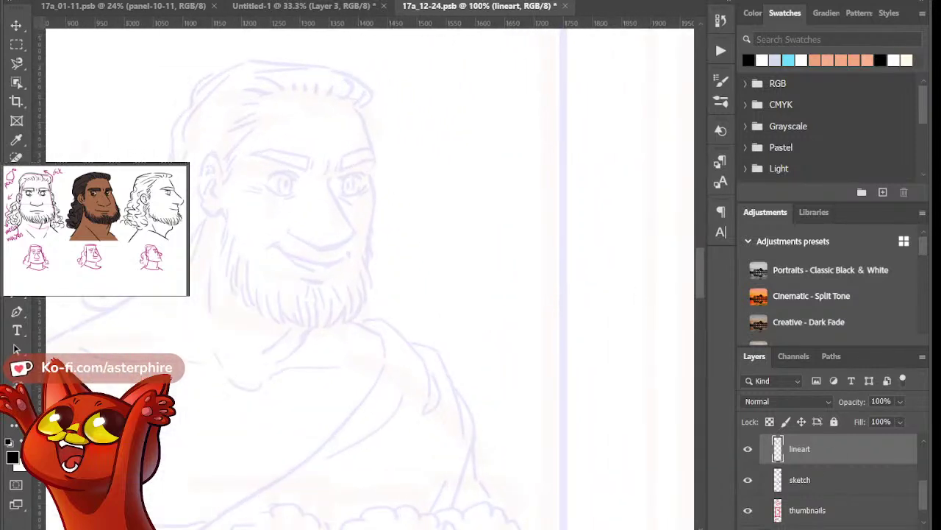
pyautogui.moveTo(304, 201); pyautogui.dragTo(326, 249)
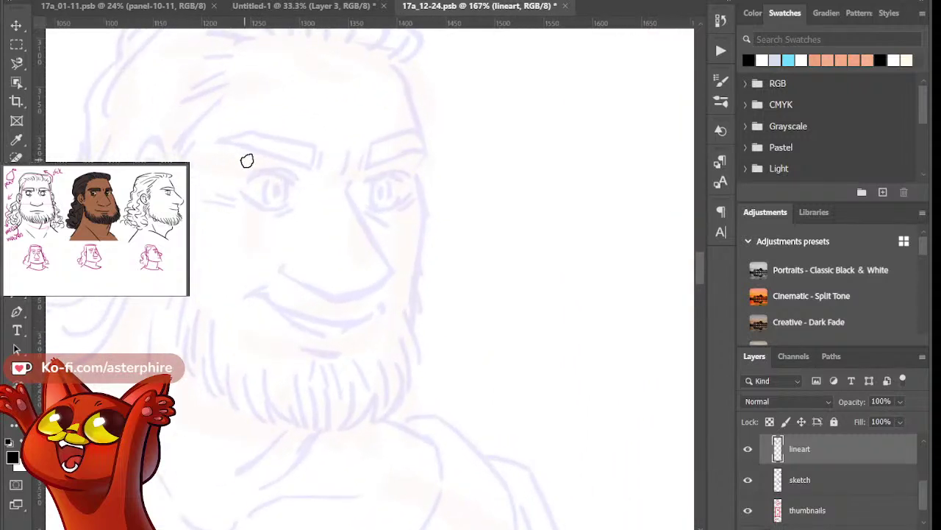
pyautogui.moveTo(244, 182); pyautogui.dragTo(291, 179)
pyautogui.press(']')
pyautogui.press(']')
pyautogui.press(']')
pyautogui.moveTo(282, 175); pyautogui.dragTo(299, 190)
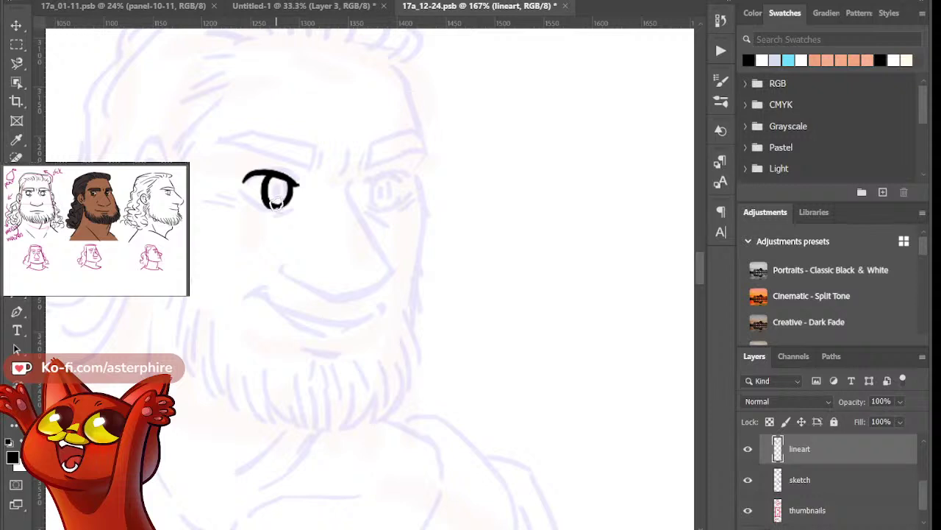
# Clean up the iris outline and fill in the pupil of the bearded man's left-hand eye
pyautogui.press('e')
pyautogui.press('b')
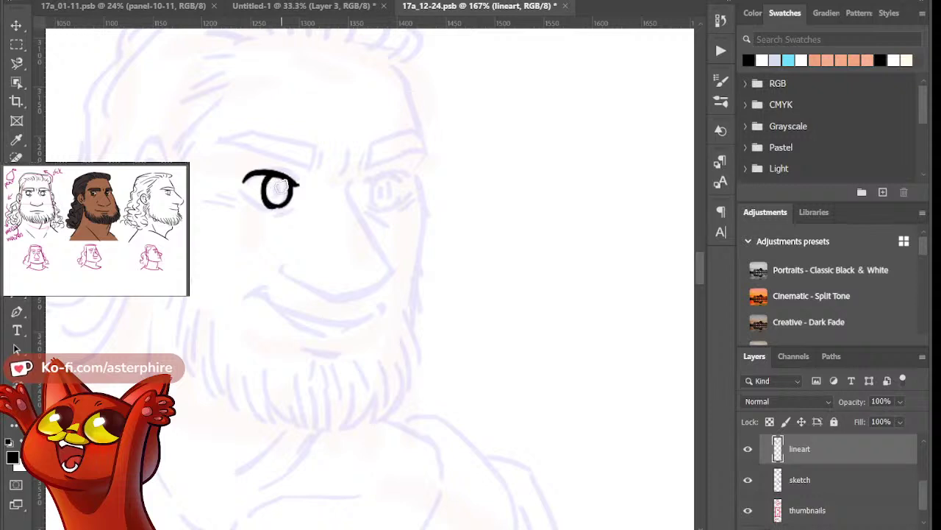
pyautogui.moveTo(277, 184)
pyautogui.mouseDown()
pyautogui.moveTo(254, 210)
pyautogui.moveTo(284, 224)
pyautogui.mouseUp()
pyautogui.press('e')
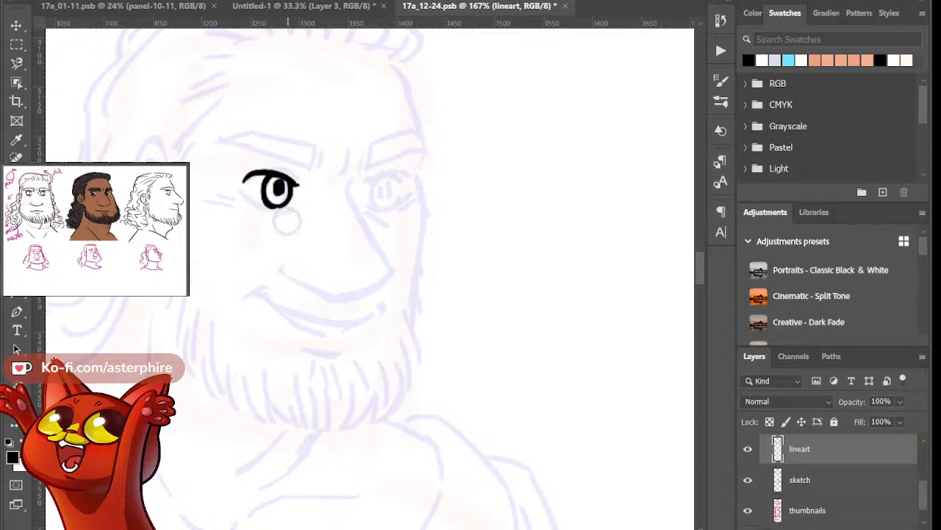
# Ink the lower eyelid of the same eye, plus short crease lines below and above it
pyautogui.press('b')
pyautogui.moveTo(245, 194); pyautogui.dragTo(277, 208)
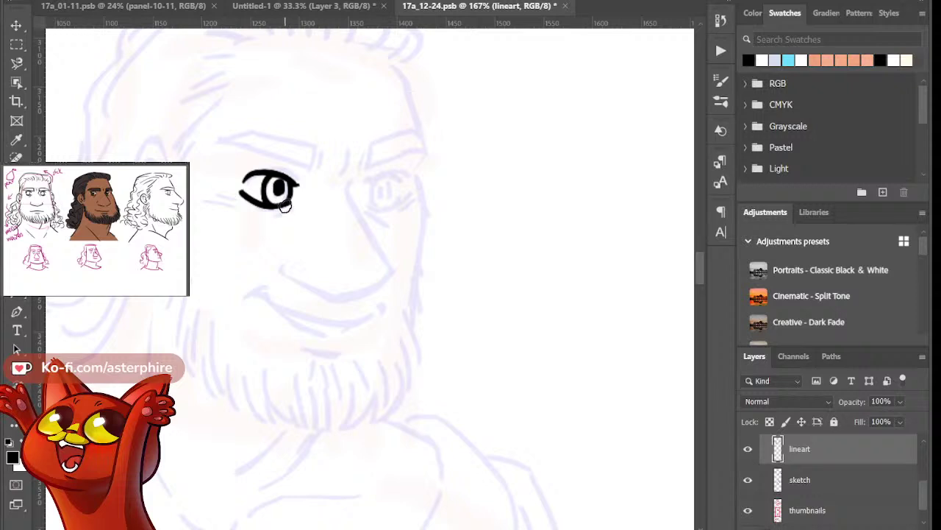
pyautogui.moveTo(272, 212); pyautogui.dragTo(298, 217)
pyautogui.press('e')
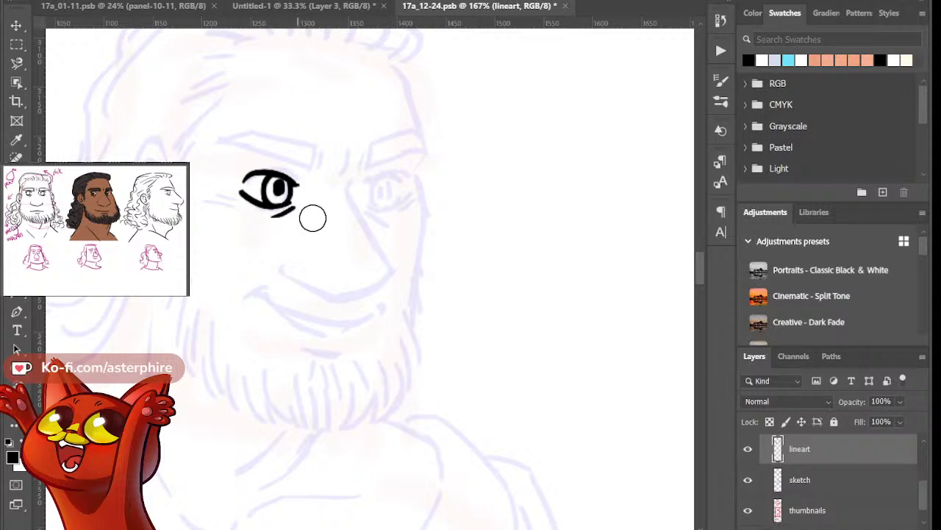
pyautogui.press('b')
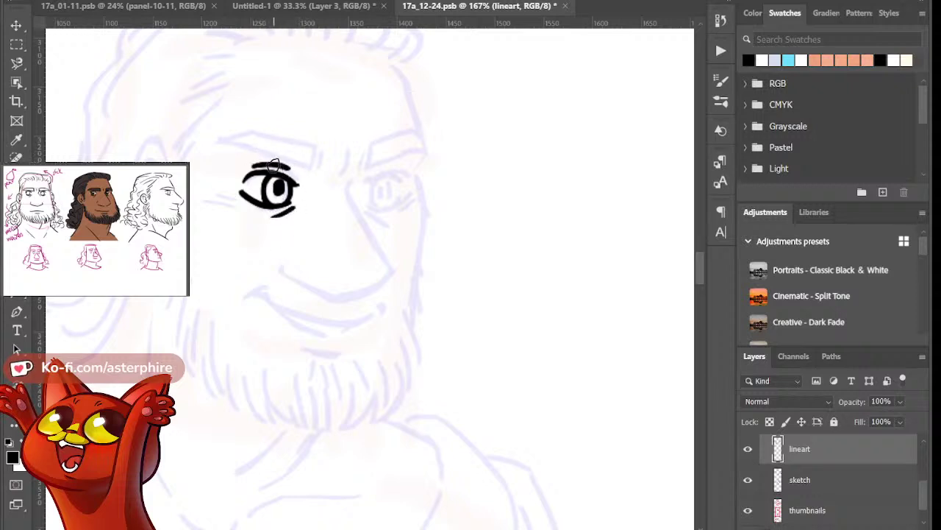
# Ink the upper and lower edges of the bearded man's left-hand eyebrow over the sketch
pyautogui.press(']')
pyautogui.press(']')
pyautogui.press('[')
pyautogui.press('[')
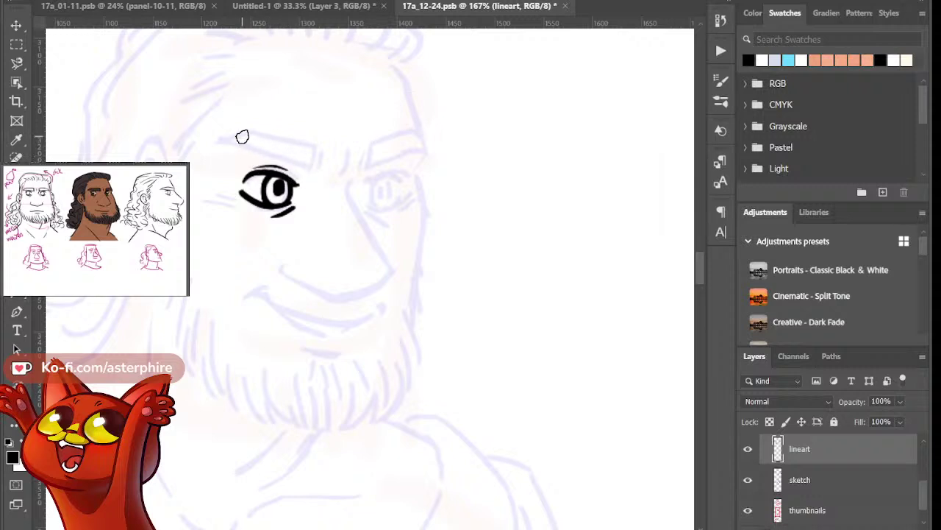
pyautogui.moveTo(208, 143)
pyautogui.mouseDown()
pyautogui.moveTo(266, 134)
pyautogui.moveTo(331, 153)
pyautogui.moveTo(313, 166)
pyautogui.mouseUp()
pyautogui.hotkey('ctrl', 'z')
pyautogui.moveTo(213, 145); pyautogui.dragTo(309, 158)
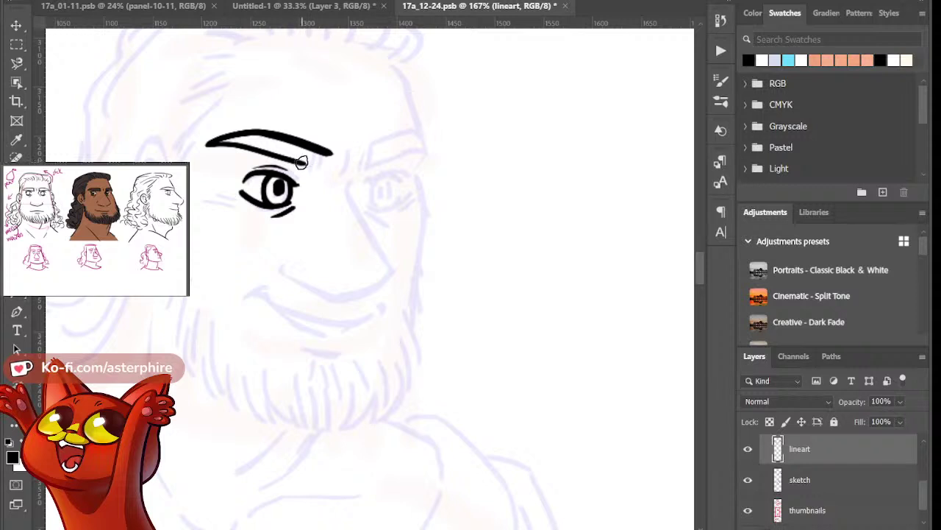
pyautogui.hotkey('ctrl', 'z')
pyautogui.moveTo(224, 145)
pyautogui.mouseDown()
pyautogui.moveTo(203, 143)
pyautogui.moveTo(312, 170)
pyautogui.mouseUp()
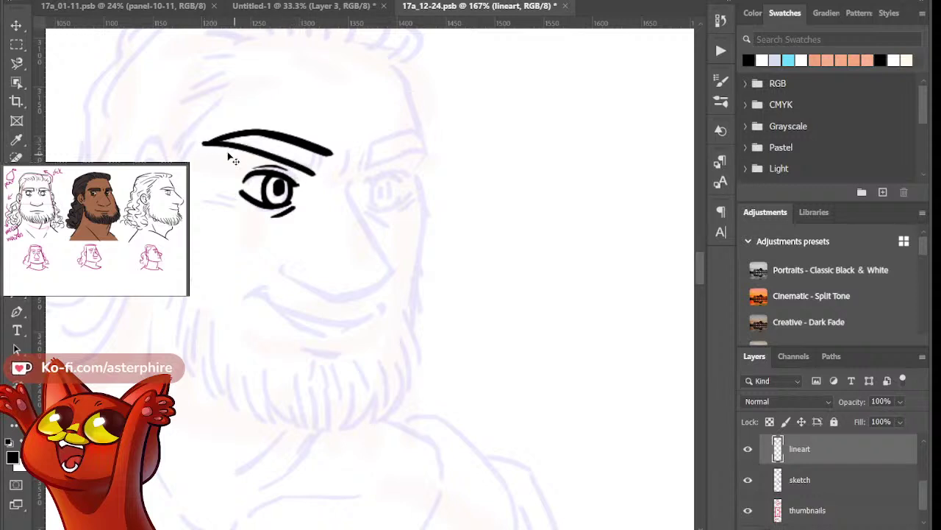
pyautogui.hotkey('ctrl', 'z')
pyautogui.moveTo(206, 143); pyautogui.dragTo(309, 172)
pyautogui.press('e')
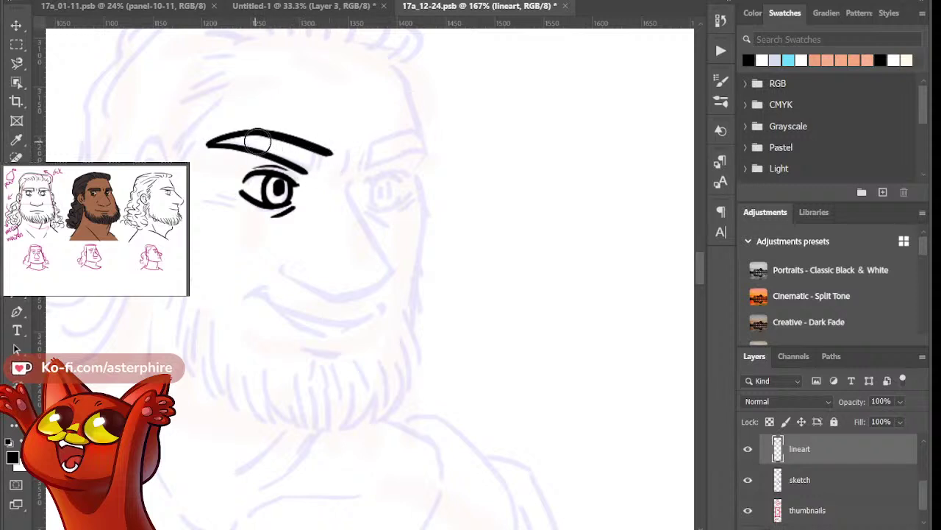
# Trim and close the inner end of the left-hand eyebrow, and ink short frown lines between the brows
pyautogui.moveTo(259, 140); pyautogui.dragTo(326, 163)
pyautogui.press('b')
pyautogui.moveTo(261, 133)
pyautogui.mouseDown()
pyautogui.moveTo(336, 161)
pyautogui.moveTo(330, 156)
pyautogui.moveTo(325, 172)
pyautogui.moveTo(361, 177)
pyautogui.mouseUp()
pyautogui.press('e')
pyautogui.press('b')
pyautogui.hotkey('ctrl', 'z')
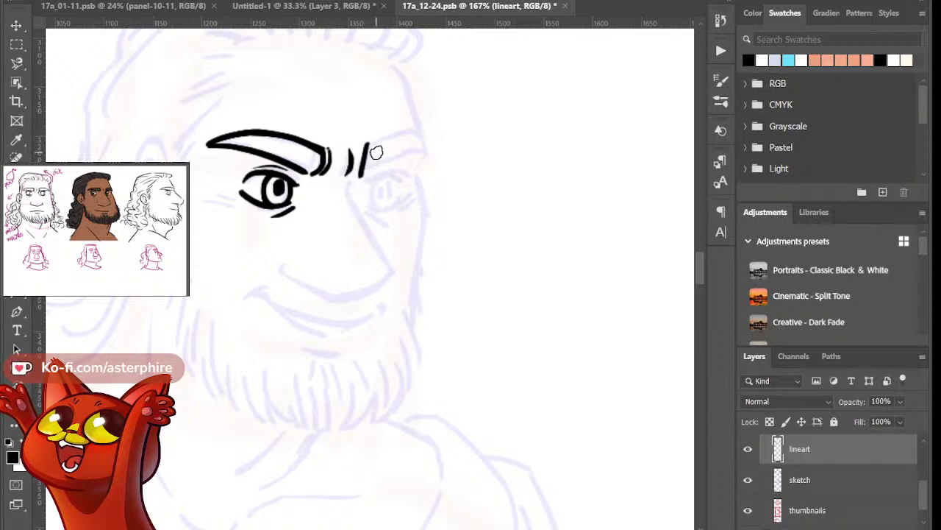
# Ink the arched upper edge of the man's right-hand eyebrow, starting from its inner end
pyautogui.press('e')
pyautogui.press('b')
pyautogui.moveTo(370, 145)
pyautogui.mouseDown()
pyautogui.moveTo(367, 169)
pyautogui.moveTo(381, 137)
pyautogui.moveTo(432, 126)
pyautogui.mouseUp()
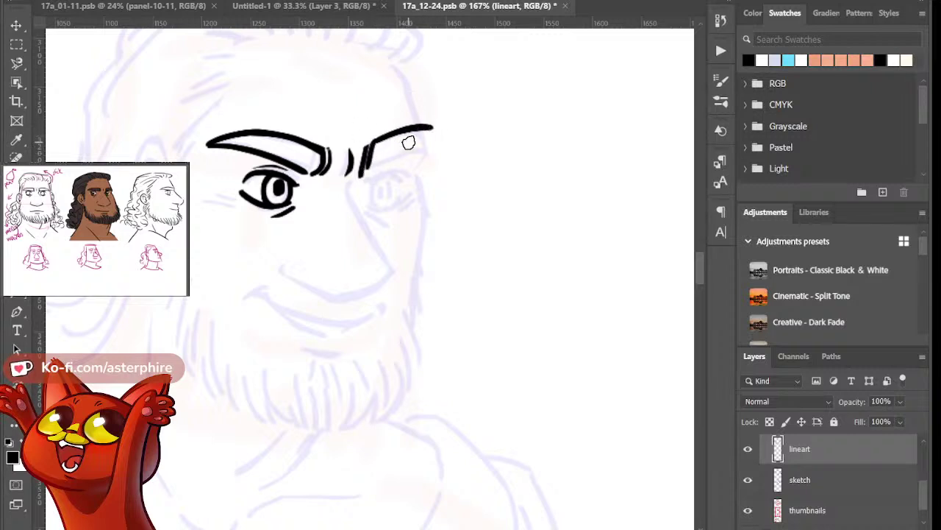
pyautogui.hotkey('ctrl', 'z')
pyautogui.moveTo(372, 143); pyautogui.dragTo(424, 142)
# Ink the lower edge of the right-hand eyebrow as a slight curve, redrawing and cleaning it up
pyautogui.moveTo(363, 173); pyautogui.dragTo(423, 153)
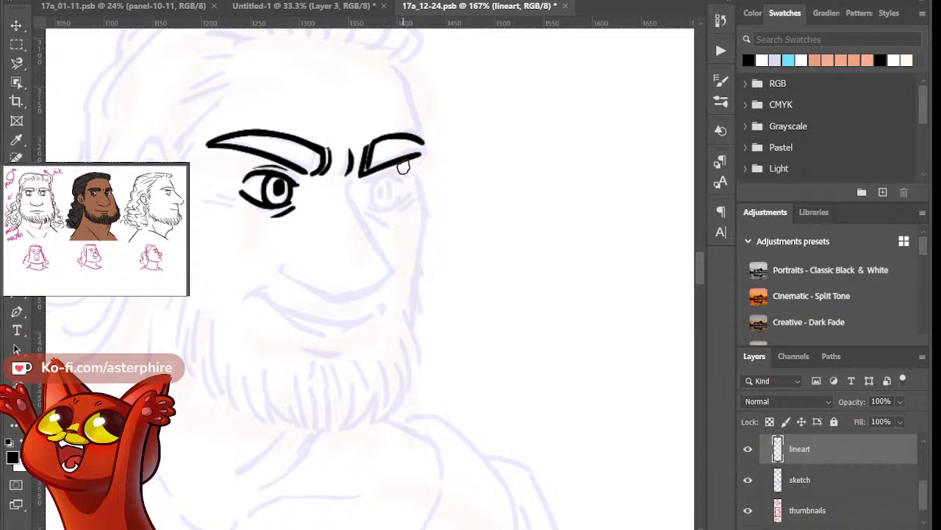
pyautogui.hotkey('ctrl', 'z')
pyautogui.moveTo(363, 175); pyautogui.dragTo(420, 160)
pyautogui.hotkey('ctrl', 'z')
pyautogui.moveTo(362, 175); pyautogui.dragTo(418, 160)
pyautogui.press('e')
pyautogui.moveTo(370, 185); pyautogui.dragTo(422, 178)
pyautogui.press('b')
pyautogui.moveTo(362, 178); pyautogui.dragTo(419, 160)
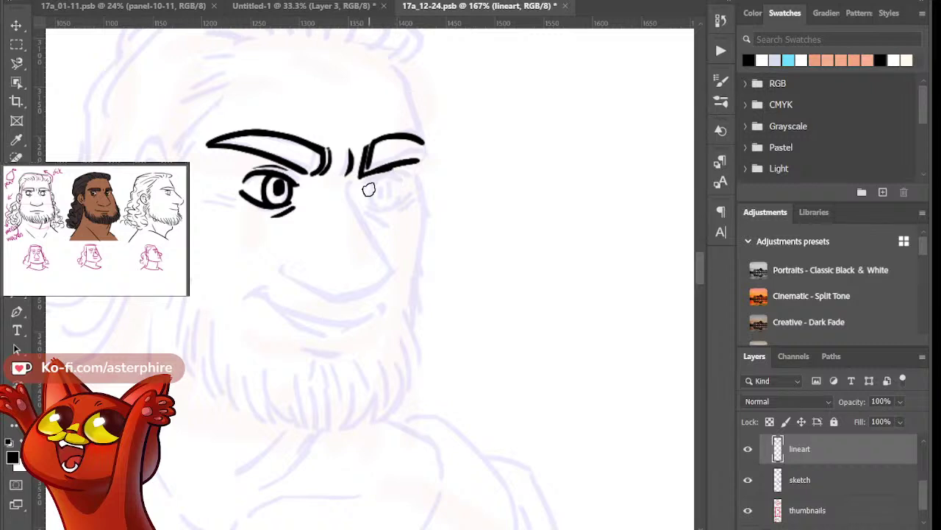
# Thin the lower edge of the right-hand eyebrow and close its outer end with a rounded stroke
pyautogui.press('e')
pyautogui.moveTo(361, 185); pyautogui.dragTo(414, 169)
pyautogui.press('e')
pyautogui.moveTo(357, 186); pyautogui.dragTo(437, 171)
pyautogui.press('b')
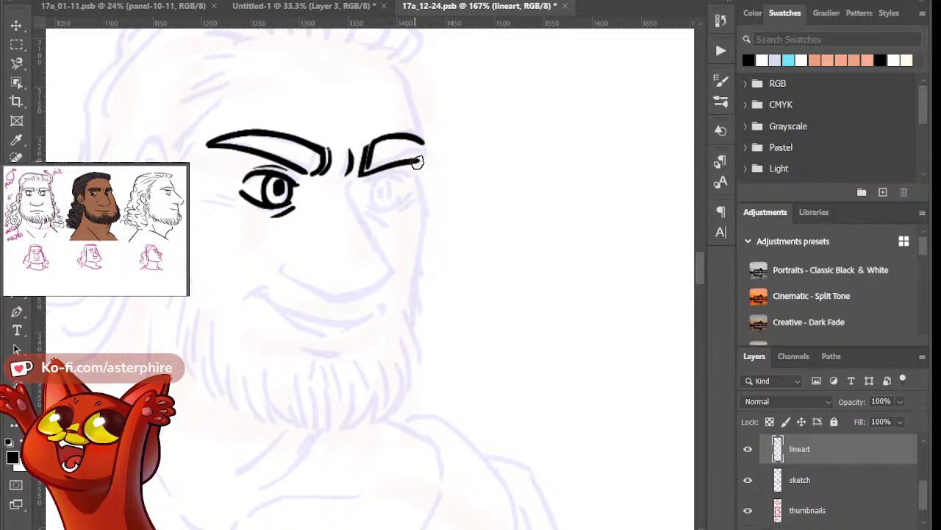
pyautogui.moveTo(421, 138); pyautogui.dragTo(437, 170)
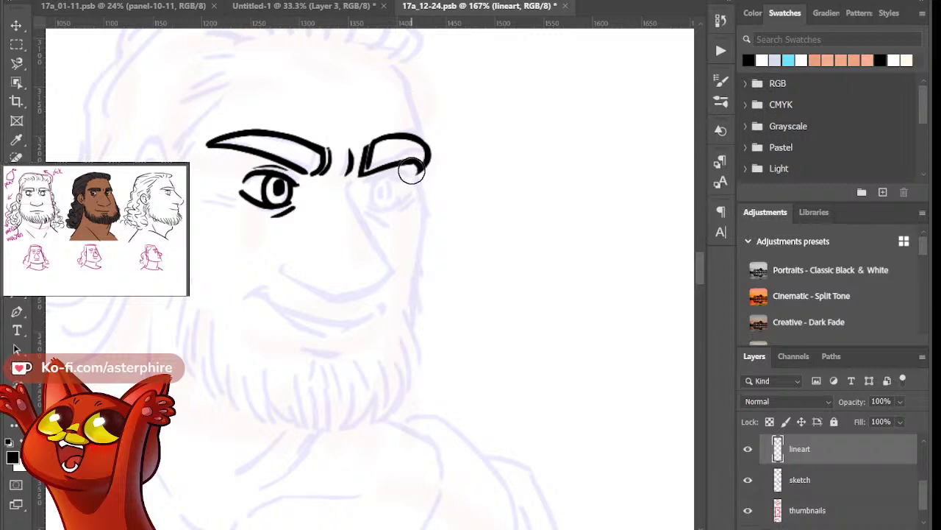
pyautogui.moveTo(412, 170)
pyautogui.mouseDown()
pyautogui.moveTo(410, 184)
pyautogui.moveTo(390, 173)
pyautogui.mouseUp()
pyautogui.press('b')
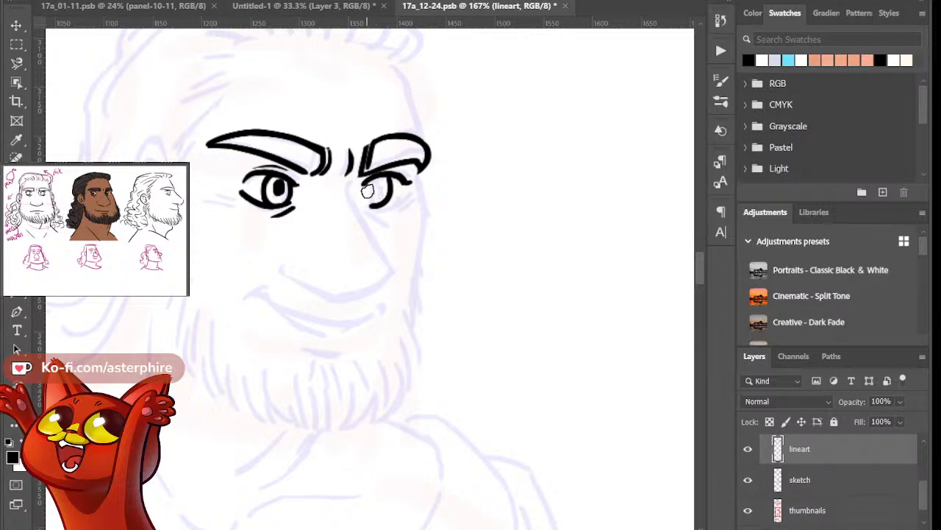
# Ink the iris, pupil and lower eyelid of the man's right-hand eye
pyautogui.hotkey('ctrl', 'z')
pyautogui.moveTo(388, 179); pyautogui.dragTo(385, 203)
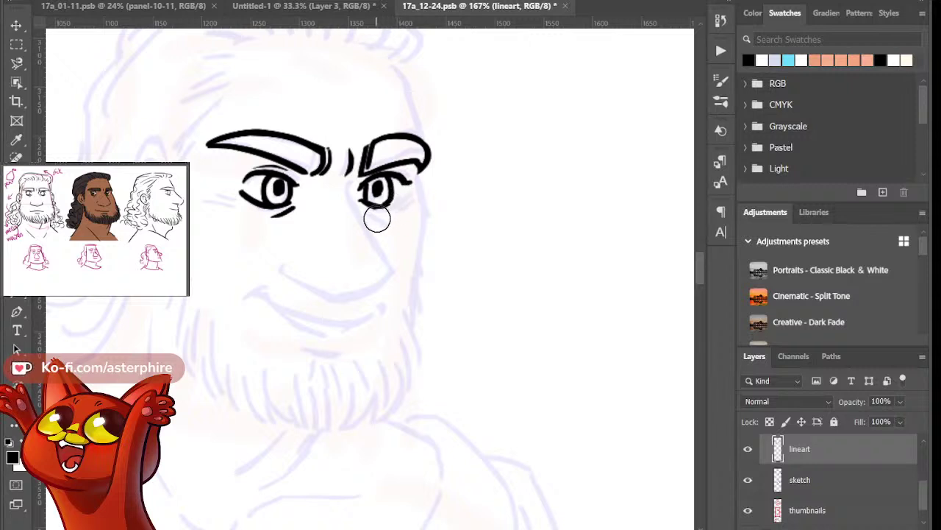
pyautogui.moveTo(365, 206); pyautogui.dragTo(399, 189)
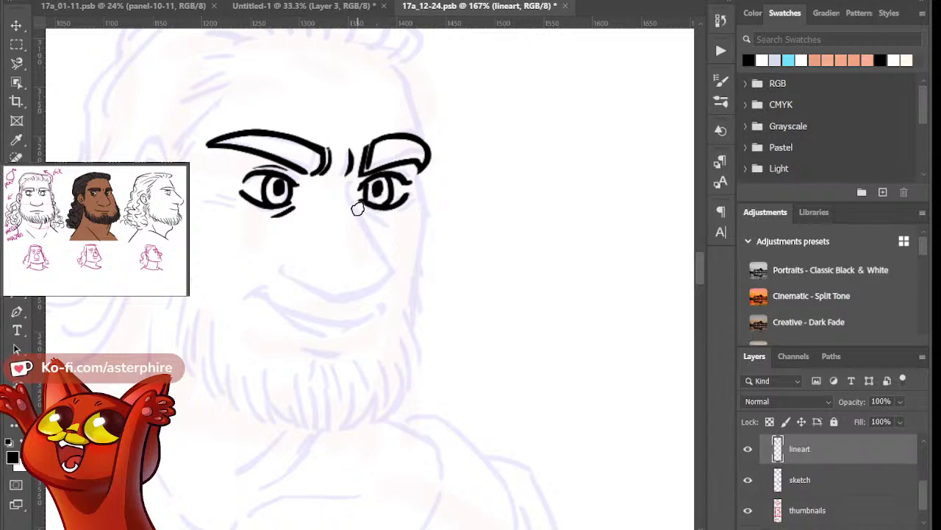
# Ink a short crease under the right-hand eye and the slanted nose bridge, tapering the bridge's lower end
pyautogui.moveTo(358, 209); pyautogui.dragTo(385, 237)
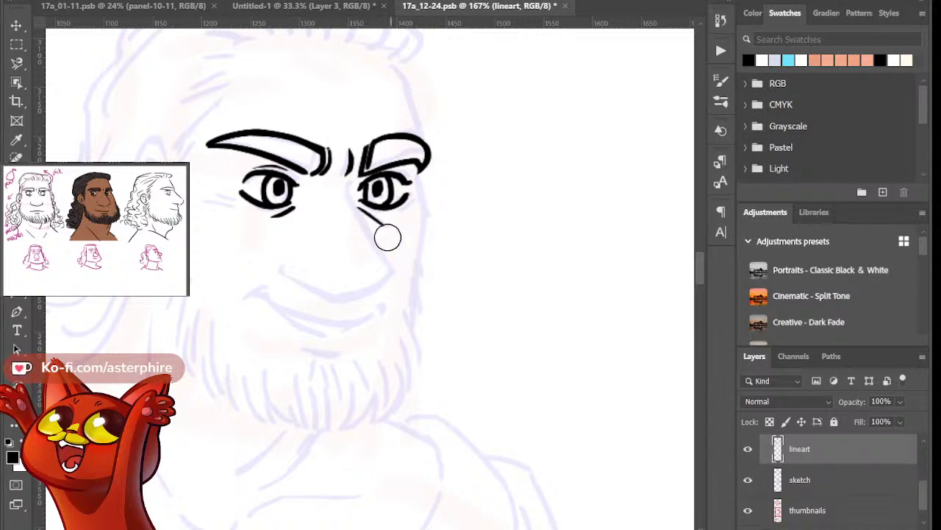
pyautogui.moveTo(354, 183)
pyautogui.mouseDown()
pyautogui.moveTo(348, 189)
pyautogui.moveTo(416, 290)
pyautogui.mouseUp()
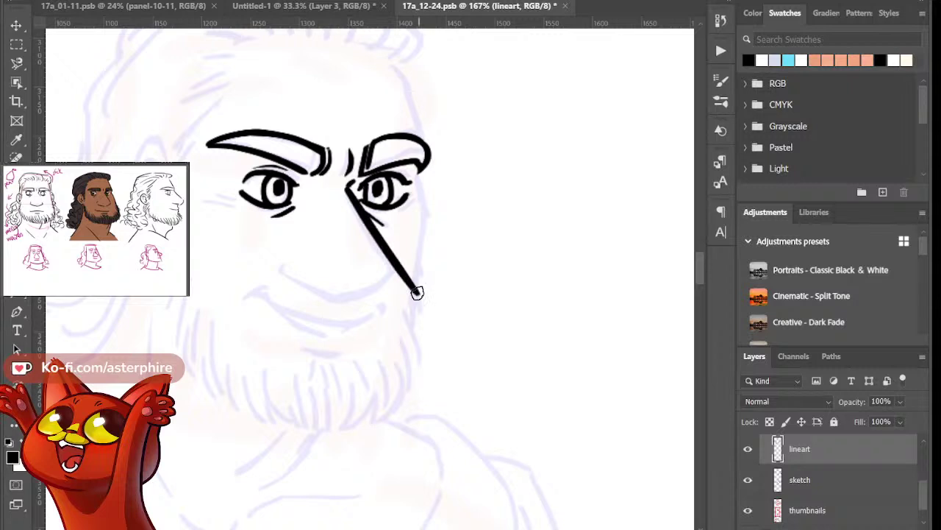
pyautogui.hotkey('ctrl', 'z')
pyautogui.moveTo(347, 187)
pyautogui.mouseDown()
pyautogui.moveTo(403, 285)
pyautogui.moveTo(402, 254)
pyautogui.mouseUp()
pyautogui.press('e')
pyautogui.moveTo(410, 290); pyautogui.dragTo(397, 251)
pyautogui.press('b')
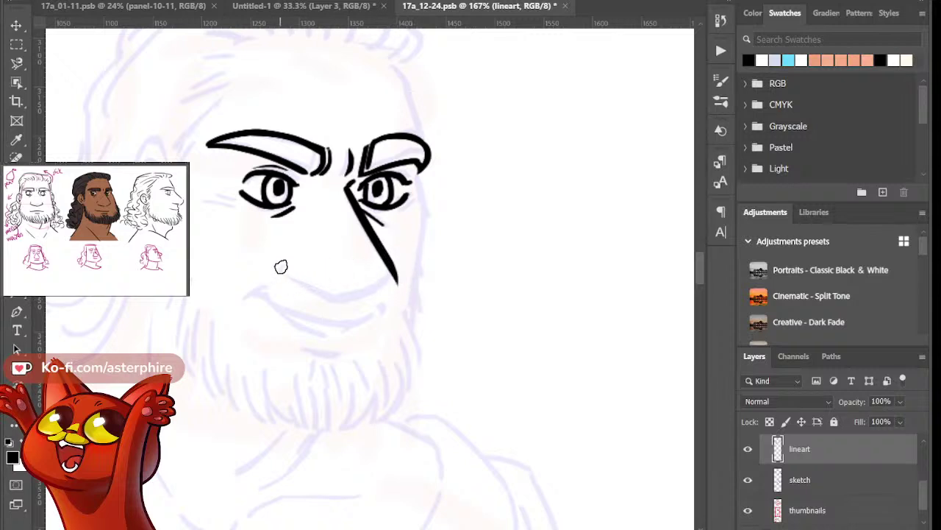
# Ink the underside of the nose from the nostril to the tip, refining the curve that joins the bridge
pyautogui.moveTo(285, 263)
pyautogui.mouseDown()
pyautogui.moveTo(283, 272)
pyautogui.moveTo(353, 301)
pyautogui.moveTo(402, 268)
pyautogui.mouseUp()
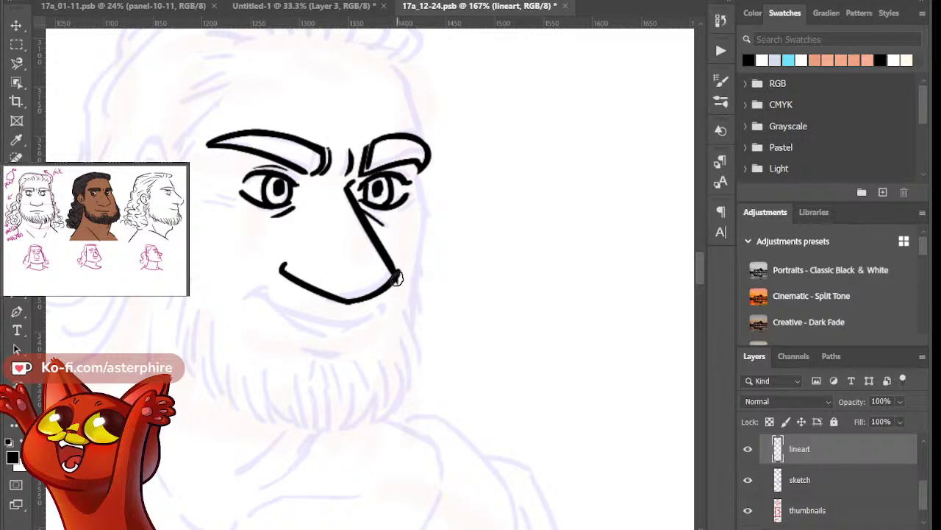
pyautogui.hotkey('ctrl', 'z')
pyautogui.moveTo(344, 301)
pyautogui.mouseDown()
pyautogui.moveTo(402, 270)
pyautogui.moveTo(389, 300)
pyautogui.mouseUp()
pyautogui.press('e')
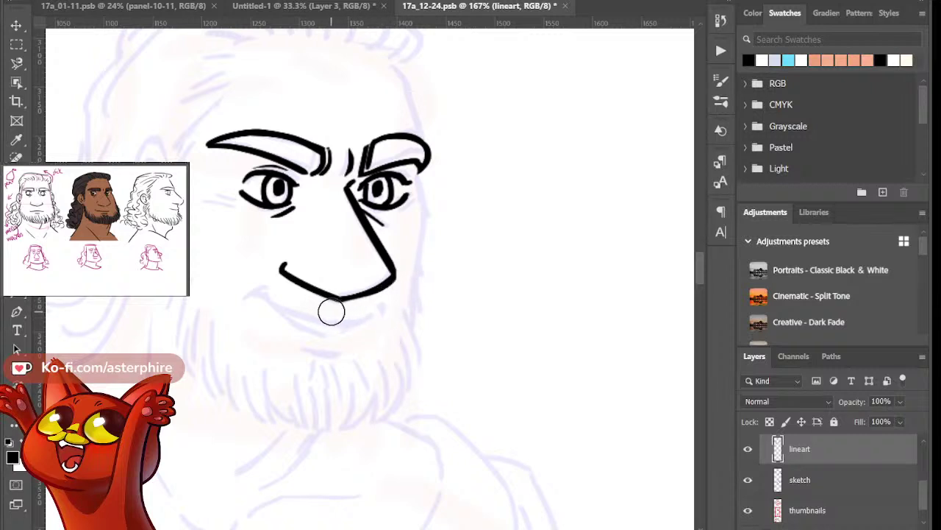
# Ink the smiling mouth line with its hooked left-hand corner and extend it up to the other corner
pyautogui.press('[')
pyautogui.press('[')
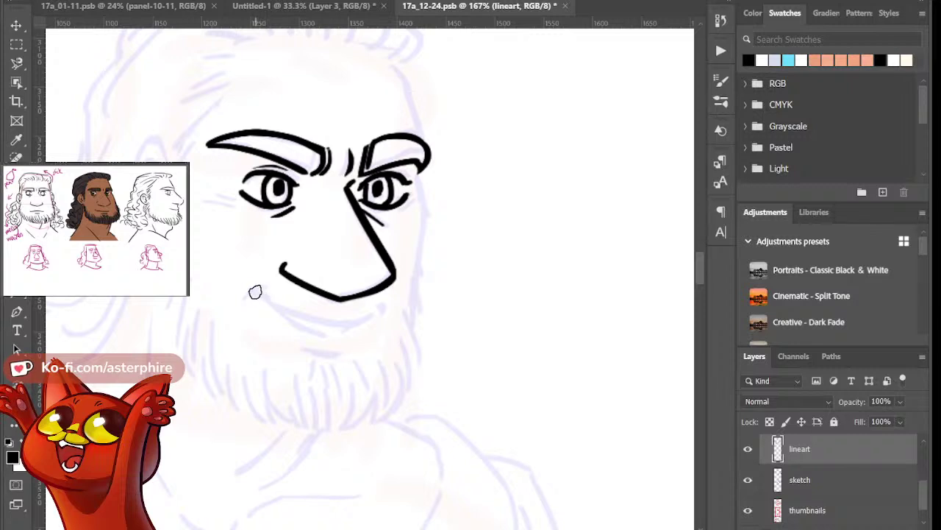
pyautogui.moveTo(250, 291); pyautogui.dragTo(360, 319)
pyautogui.press('e')
pyautogui.moveTo(284, 296); pyautogui.dragTo(368, 311)
pyautogui.moveTo(259, 288)
pyautogui.mouseDown()
pyautogui.moveTo(294, 299)
pyautogui.moveTo(279, 296)
pyautogui.mouseUp()
pyautogui.press('b')
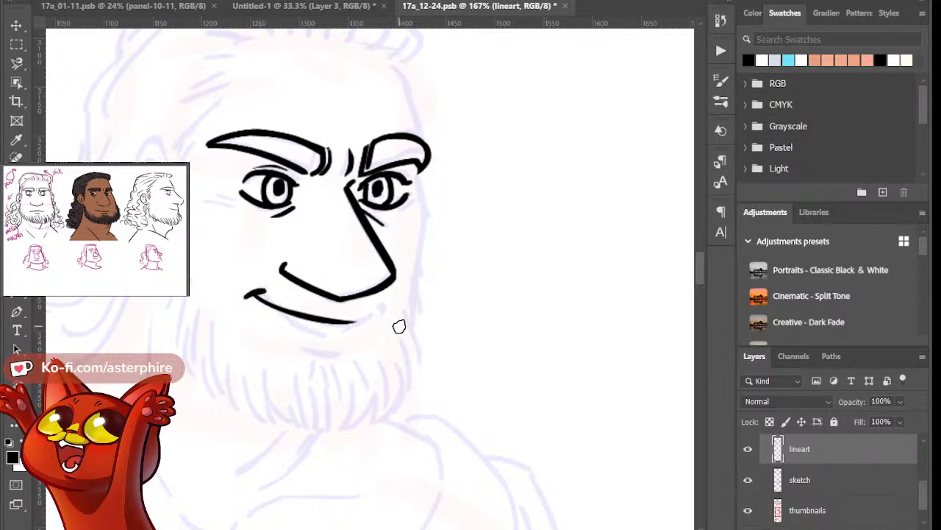
pyautogui.moveTo(351, 319); pyautogui.dragTo(372, 310)
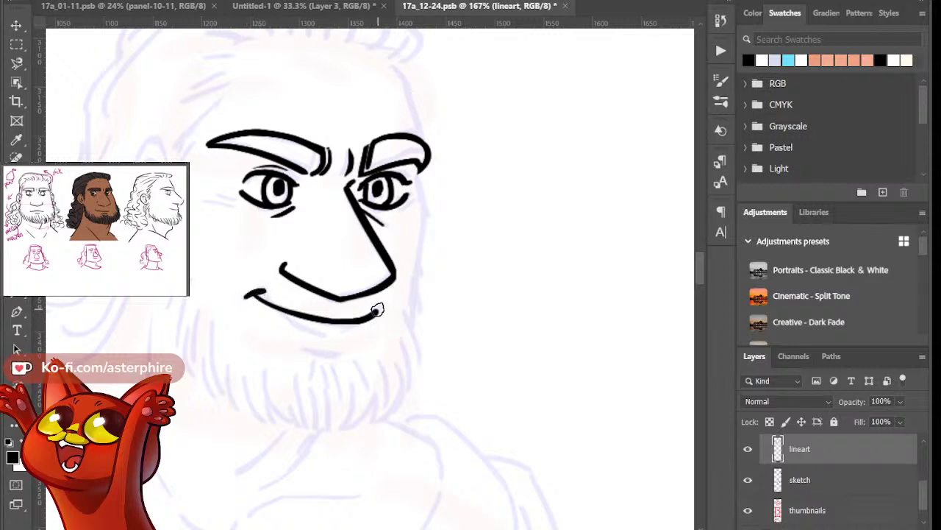
pyautogui.moveTo(247, 295); pyautogui.dragTo(314, 333)
pyautogui.press(']')
pyautogui.press(']')
pyautogui.press('b')
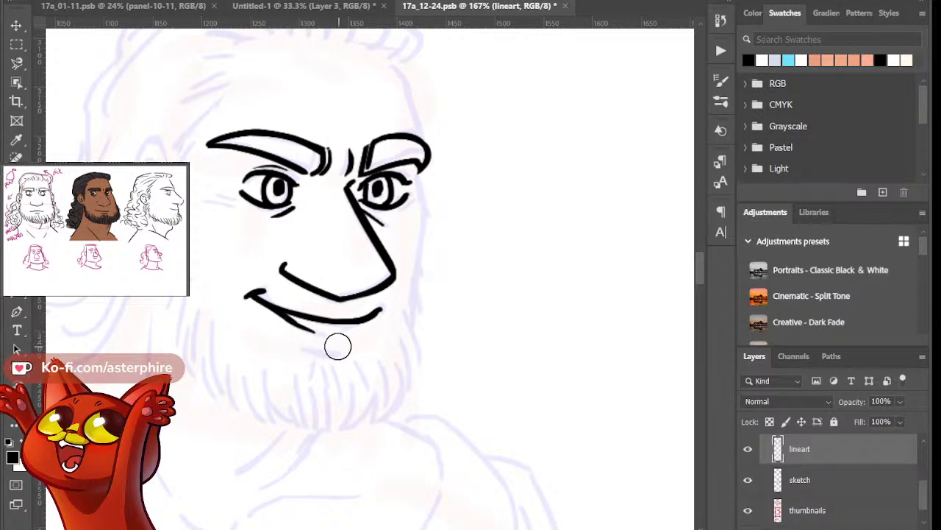
pyautogui.moveTo(302, 328); pyautogui.dragTo(320, 337)
pyautogui.hotkey('ctrl', 'z')
pyautogui.hotkey('ctrl', 'z')
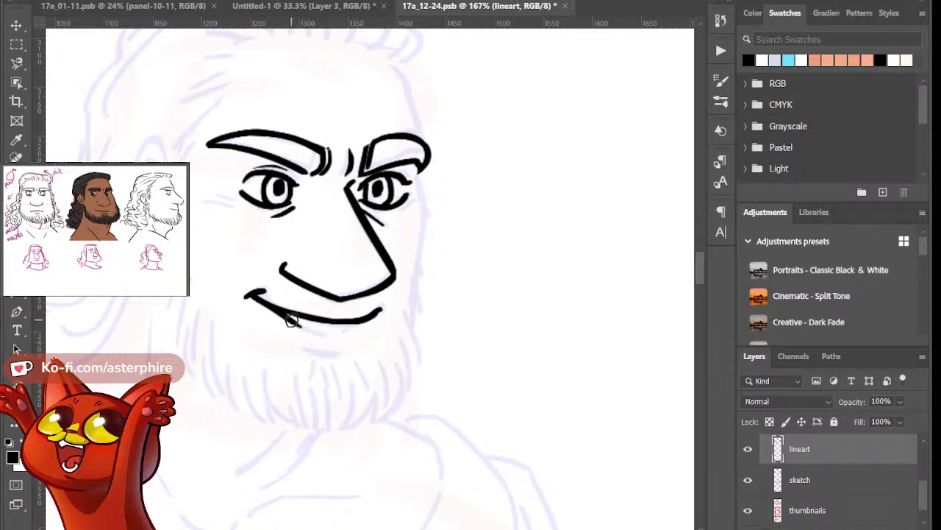
# Ink the lower lip line beneath the smile, redrawing it until it follows the sketch, and leave a small gap
pyautogui.moveTo(276, 310); pyautogui.dragTo(318, 335)
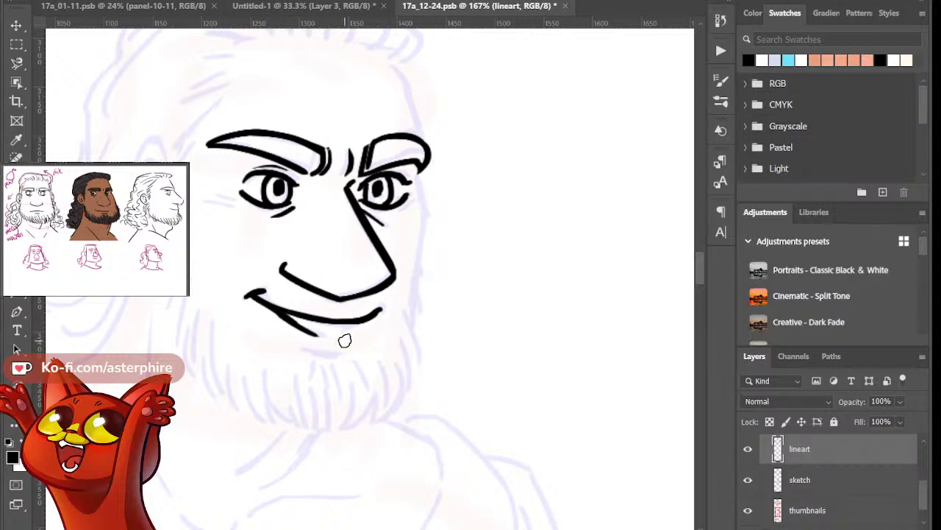
pyautogui.hotkey('ctrl', 'z')
pyautogui.moveTo(271, 306); pyautogui.dragTo(317, 333)
pyautogui.hotkey('ctrl', 'z')
pyautogui.moveTo(276, 309); pyautogui.dragTo(351, 345)
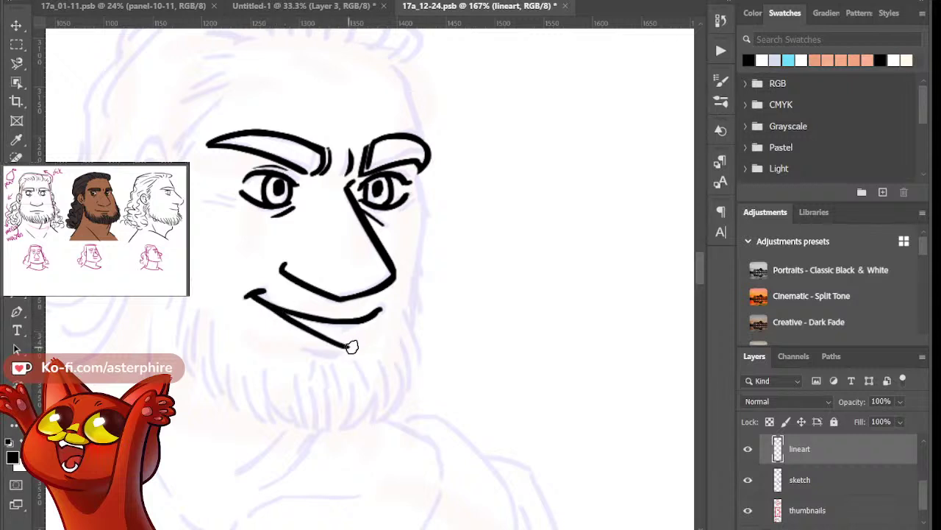
pyautogui.hotkey('ctrl', 'z')
pyautogui.moveTo(279, 315)
pyautogui.mouseDown()
pyautogui.moveTo(346, 341)
pyautogui.moveTo(304, 341)
pyautogui.moveTo(369, 344)
pyautogui.moveTo(324, 343)
pyautogui.moveTo(360, 326)
pyautogui.mouseUp()
pyautogui.press('e')
pyautogui.press('b')
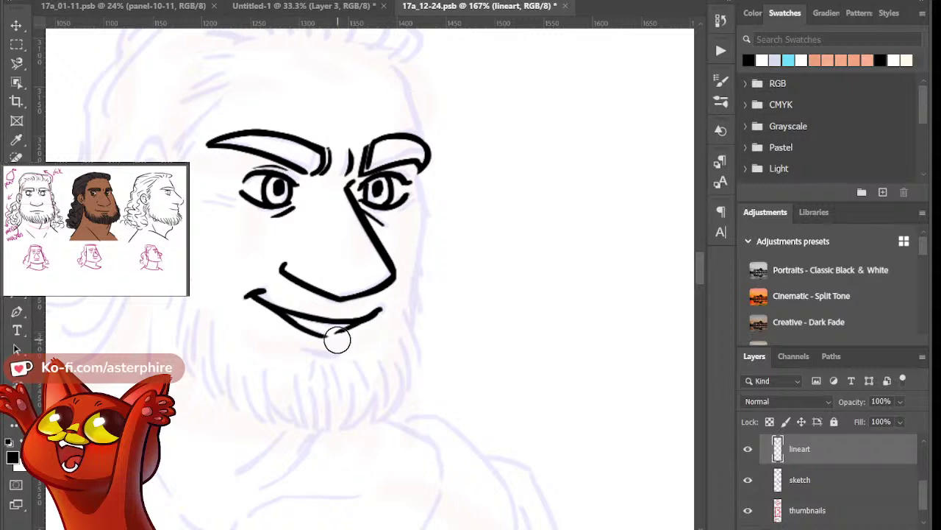
# Ink a small mark at the right-hand mouth corner and a short shadow line under the lower lip
pyautogui.moveTo(388, 302)
pyautogui.mouseDown()
pyautogui.moveTo(379, 314)
pyautogui.moveTo(389, 314)
pyautogui.mouseUp()
pyautogui.press('b')
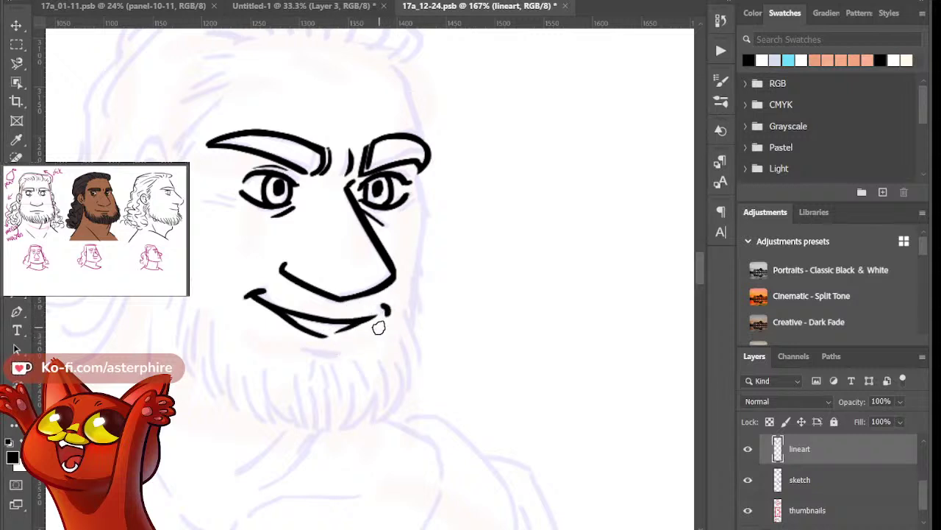
pyautogui.moveTo(299, 351)
pyautogui.mouseDown()
pyautogui.moveTo(354, 350)
pyautogui.moveTo(343, 352)
pyautogui.mouseUp()
pyautogui.hotkey('ctrl', 'z')
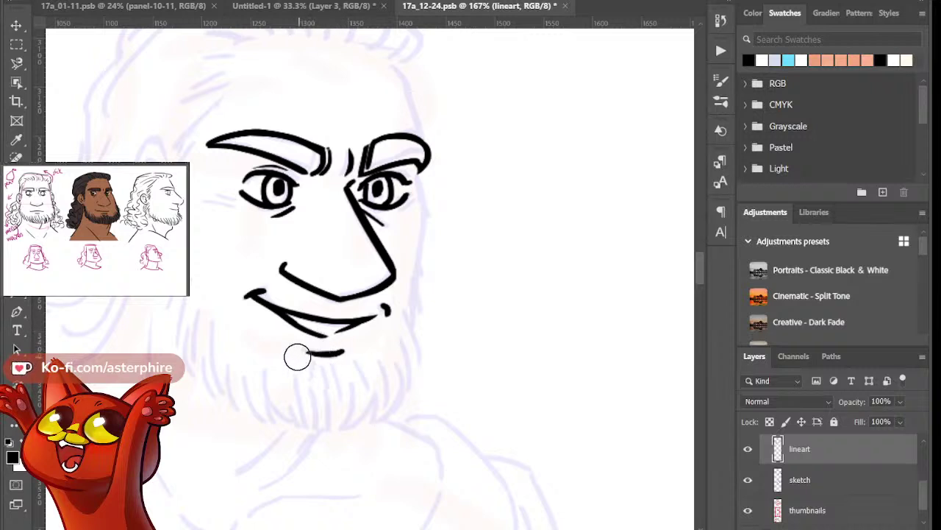
# Select the left-hand eyebrow with the lasso, rotate it slightly so its inner end sits higher, and deselect
pyautogui.click(22, 64)
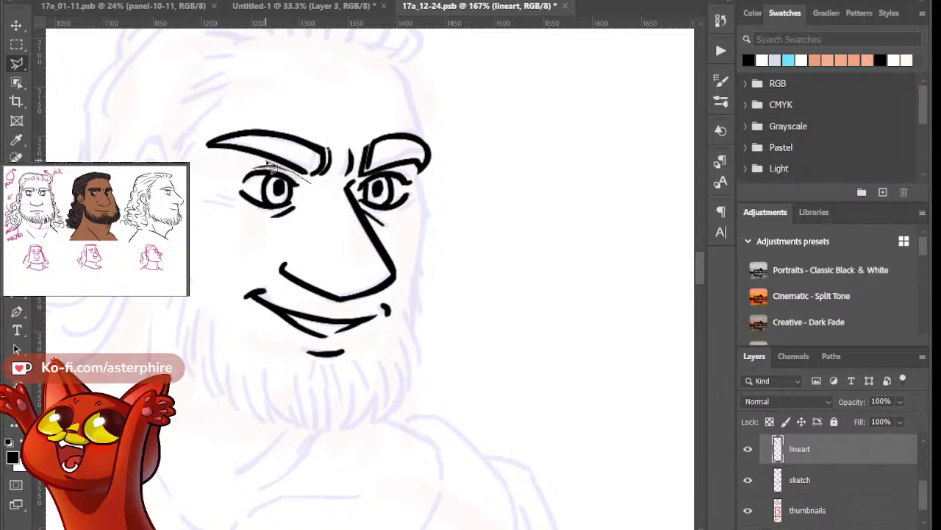
pyautogui.moveTo(277, 167)
pyautogui.mouseDown()
pyautogui.moveTo(189, 149)
pyautogui.moveTo(207, 128)
pyautogui.moveTo(269, 113)
pyautogui.moveTo(335, 127)
pyautogui.moveTo(329, 186)
pyautogui.mouseUp()
pyautogui.hotkey('ctrl', 't')
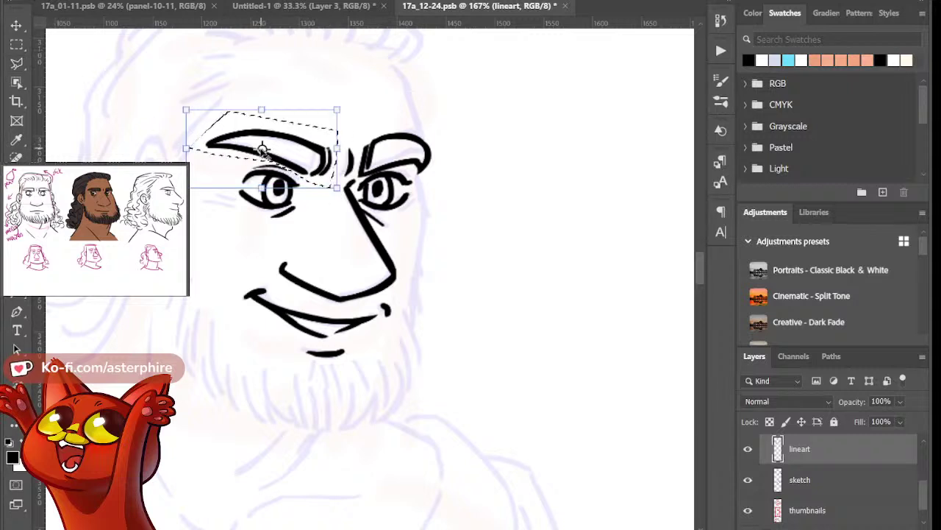
pyautogui.moveTo(352, 103); pyautogui.dragTo(332, 88)
pyautogui.click(17, 46)
pyautogui.click(70, 47)
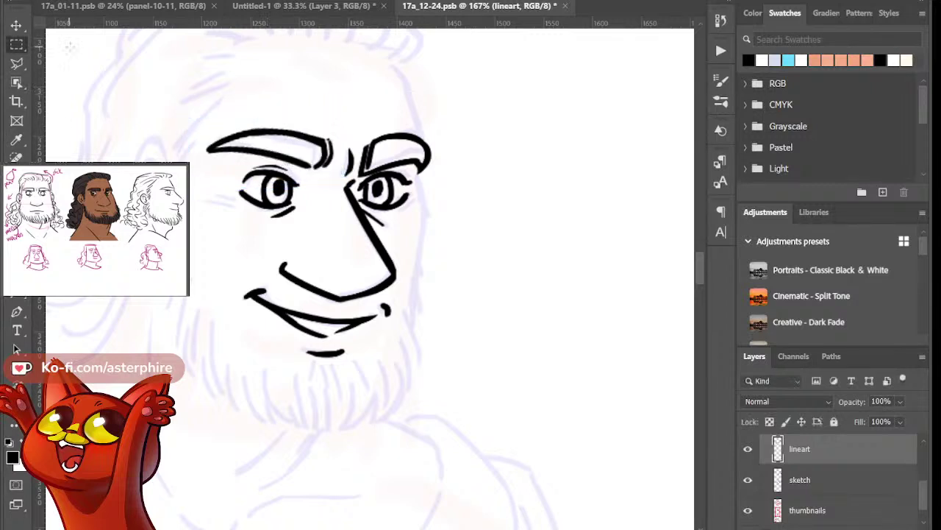
# Ink the face's right-hand contour from the outer eyebrow down the cheek, tapering it above the beard
pyautogui.click(16, 177)
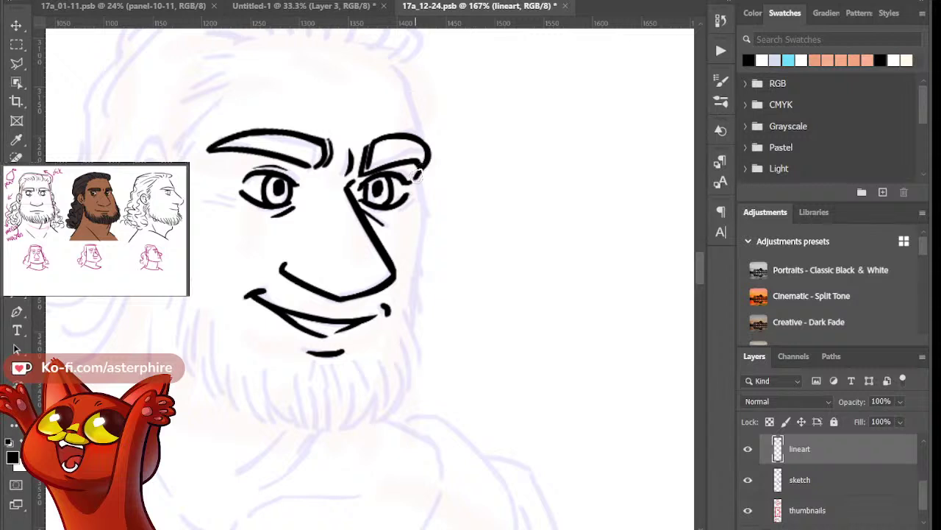
pyautogui.moveTo(415, 179); pyautogui.dragTo(435, 235)
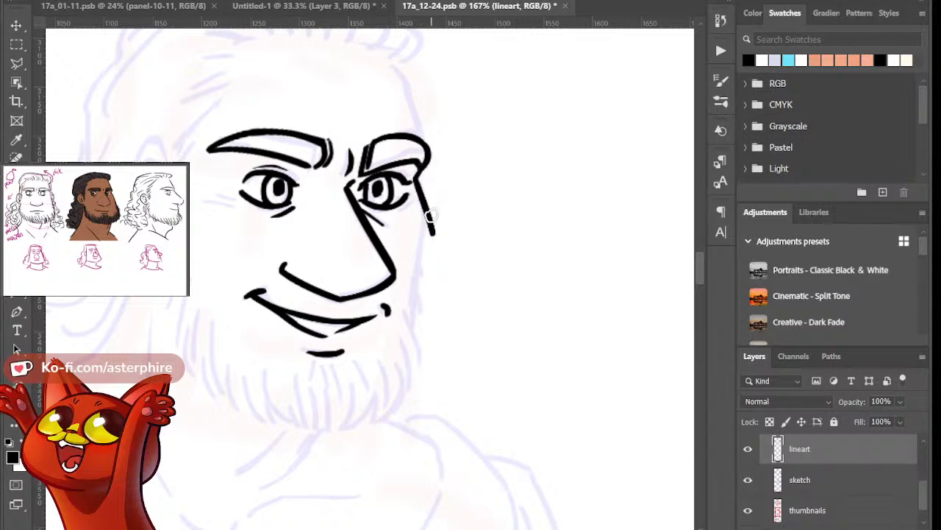
pyautogui.moveTo(422, 181); pyautogui.dragTo(443, 264)
pyautogui.moveTo(425, 185)
pyautogui.mouseDown()
pyautogui.moveTo(426, 231)
pyautogui.moveTo(412, 200)
pyautogui.mouseUp()
pyautogui.moveTo(421, 189); pyautogui.dragTo(405, 348)
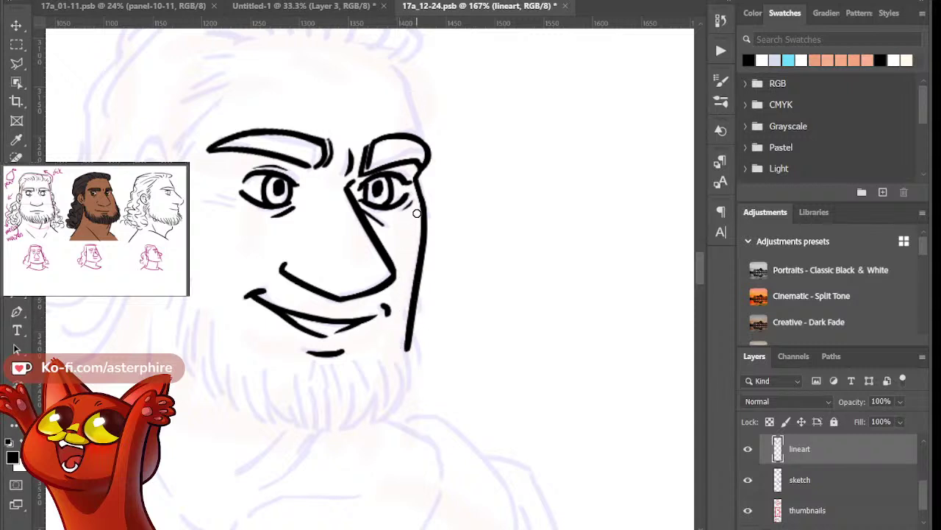
pyautogui.hotkey('ctrl', 'z')
pyautogui.hotkey('ctrl', 'z')
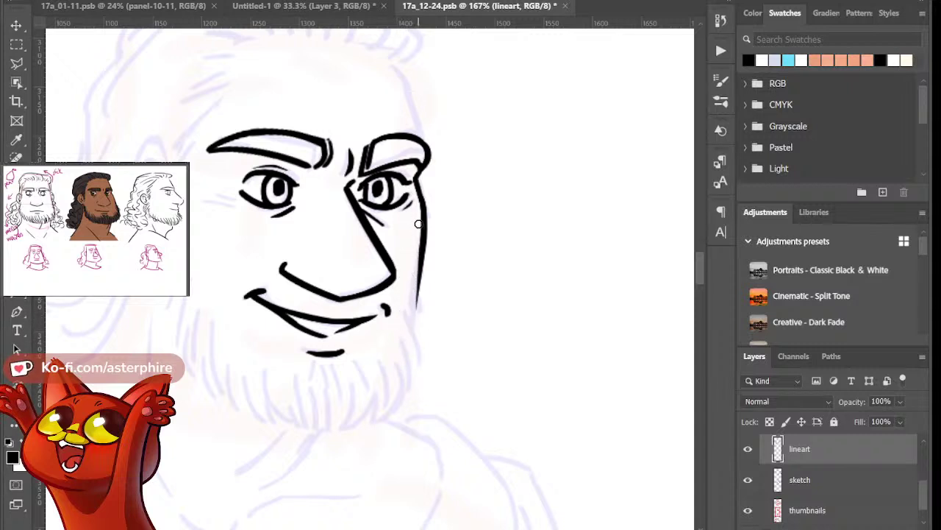
# Ink tapered hair strokes along the beard's right-hand edge and begin the tufts at the chin
pyautogui.moveTo(413, 289)
pyautogui.mouseDown()
pyautogui.moveTo(423, 344)
pyautogui.moveTo(399, 403)
pyautogui.mouseUp()
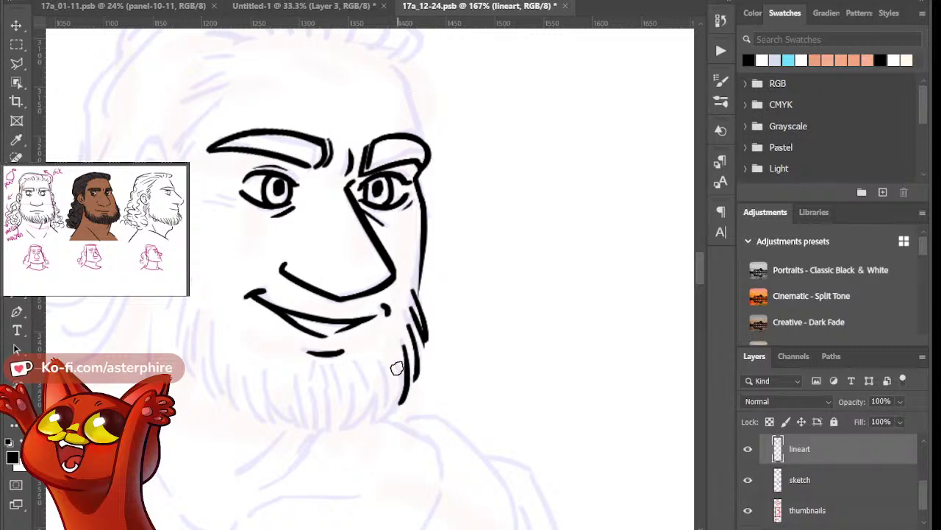
pyautogui.moveTo(394, 348); pyautogui.dragTo(382, 428)
pyautogui.hotkey('ctrl', 'z')
pyautogui.moveTo(388, 341); pyautogui.dragTo(384, 417)
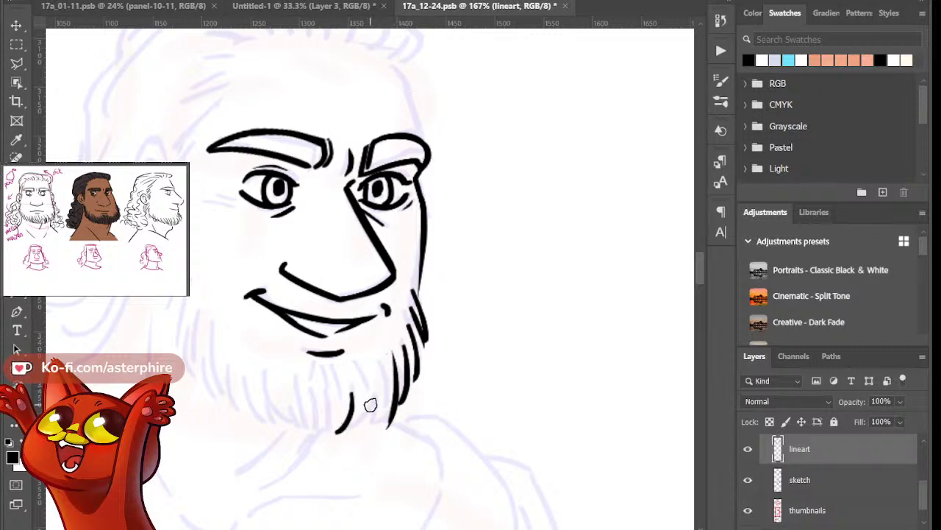
pyautogui.moveTo(380, 392); pyautogui.dragTo(336, 436)
pyautogui.moveTo(374, 403); pyautogui.dragTo(356, 433)
pyautogui.hotkey('ctrl', 'z')
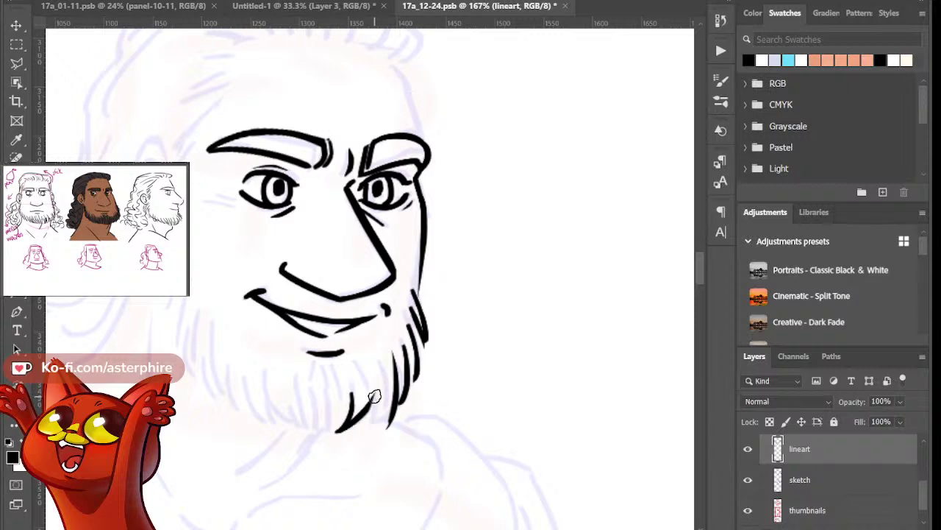
# Ink tapered beard strokes along the chin's bottom edge, from the far jaw to below the lower lip, on the lineart layer
pyautogui.moveTo(383, 379)
pyautogui.mouseDown()
pyautogui.moveTo(372, 419)
pyautogui.moveTo(392, 395)
pyautogui.moveTo(387, 374)
pyautogui.moveTo(358, 424)
pyautogui.mouseUp()
pyautogui.hotkey('ctrl', 'z')
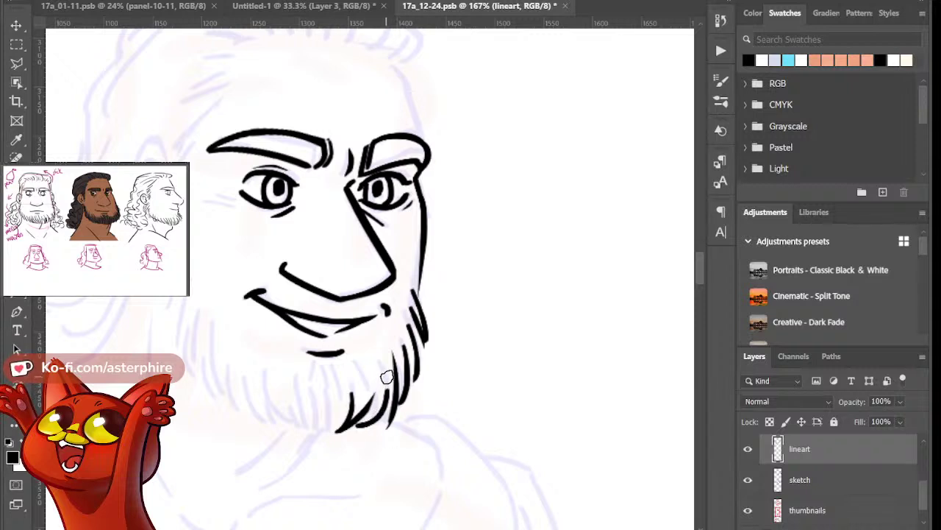
pyautogui.hotkey('ctrl', 'z')
pyautogui.moveTo(385, 378); pyautogui.dragTo(365, 422)
pyautogui.moveTo(361, 372)
pyautogui.mouseDown()
pyautogui.moveTo(361, 395)
pyautogui.moveTo(334, 372)
pyautogui.moveTo(327, 429)
pyautogui.mouseUp()
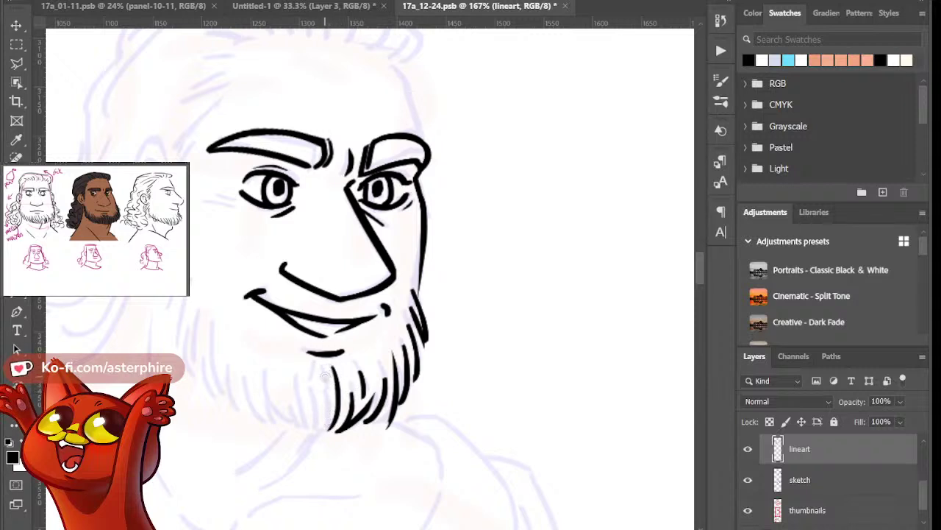
pyautogui.moveTo(326, 368); pyautogui.dragTo(328, 413)
pyautogui.moveTo(324, 370); pyautogui.dragTo(324, 414)
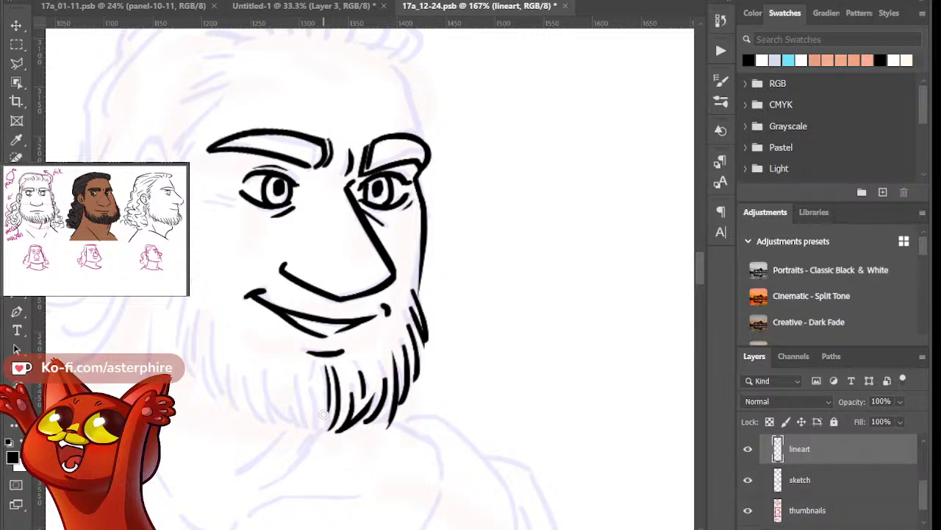
pyautogui.moveTo(312, 374); pyautogui.dragTo(304, 423)
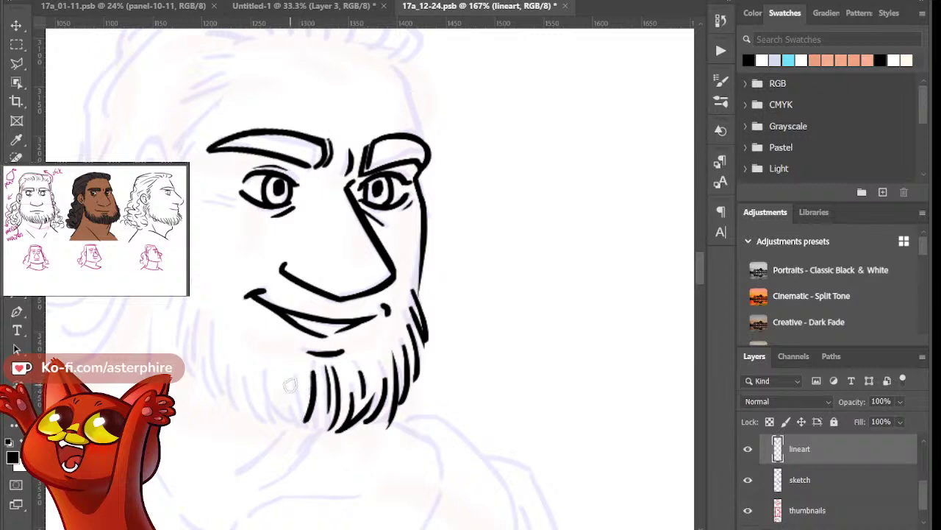
# Extend the beard lineart from the chin's centre toward the ear side with long pointed strokes, redrawing any that miss the sketch
pyautogui.moveTo(295, 368)
pyautogui.mouseDown()
pyautogui.moveTo(289, 419)
pyautogui.moveTo(322, 428)
pyautogui.mouseUp()
pyautogui.hotkey('ctrl', 'z')
pyautogui.moveTo(291, 376); pyautogui.dragTo(292, 430)
pyautogui.hotkey('ctrl', 'z')
pyautogui.moveTo(292, 375); pyautogui.dragTo(293, 433)
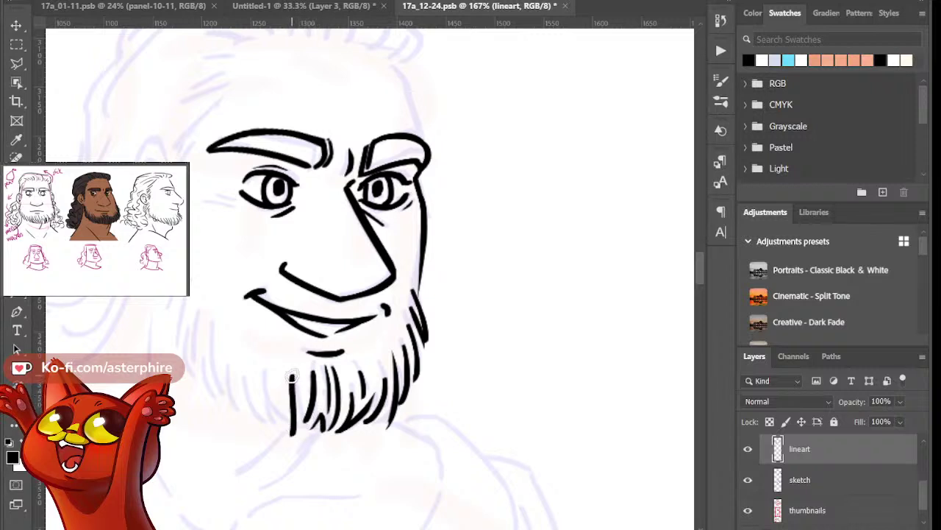
pyautogui.hotkey('ctrl', 'z')
pyautogui.moveTo(293, 375); pyautogui.dragTo(292, 432)
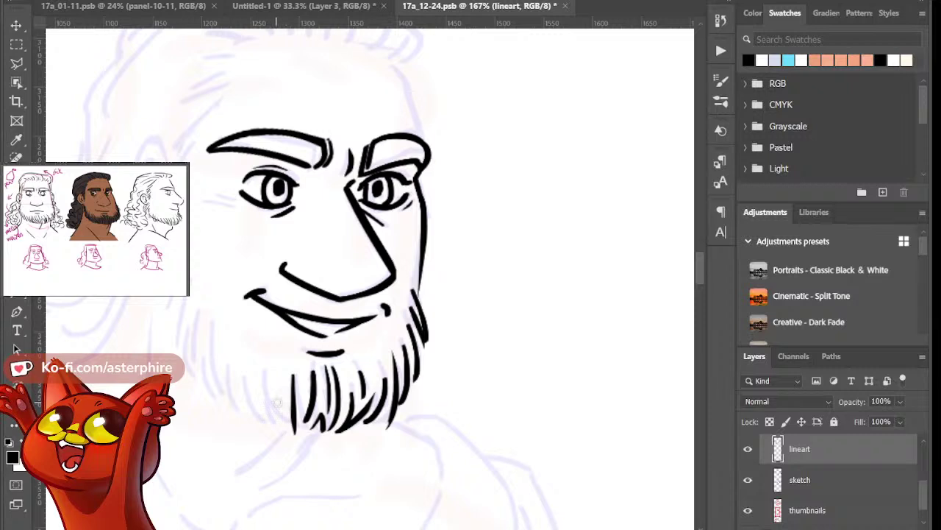
pyautogui.moveTo(290, 398)
pyautogui.mouseDown()
pyautogui.moveTo(286, 424)
pyautogui.moveTo(290, 397)
pyautogui.moveTo(285, 428)
pyautogui.moveTo(265, 377)
pyautogui.mouseUp()
pyautogui.hotkey('ctrl', 'z')
pyautogui.hotkey('ctrl', 'z')
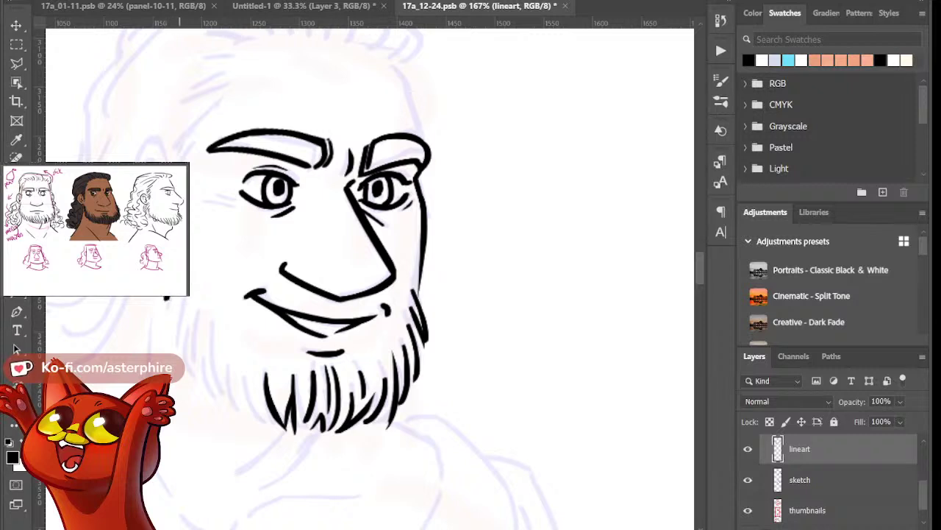
# Ink the sideburn and upper jaw beard strokes on the ear side of the face, following the sketch
pyautogui.moveTo(187, 268); pyautogui.dragTo(178, 345)
pyautogui.press('e')
pyautogui.moveTo(183, 297)
pyautogui.mouseDown()
pyautogui.moveTo(176, 336)
pyautogui.moveTo(168, 336)
pyautogui.mouseUp()
pyautogui.moveTo(172, 324)
pyautogui.mouseDown()
pyautogui.moveTo(165, 336)
pyautogui.moveTo(188, 291)
pyautogui.moveTo(190, 357)
pyautogui.mouseUp()
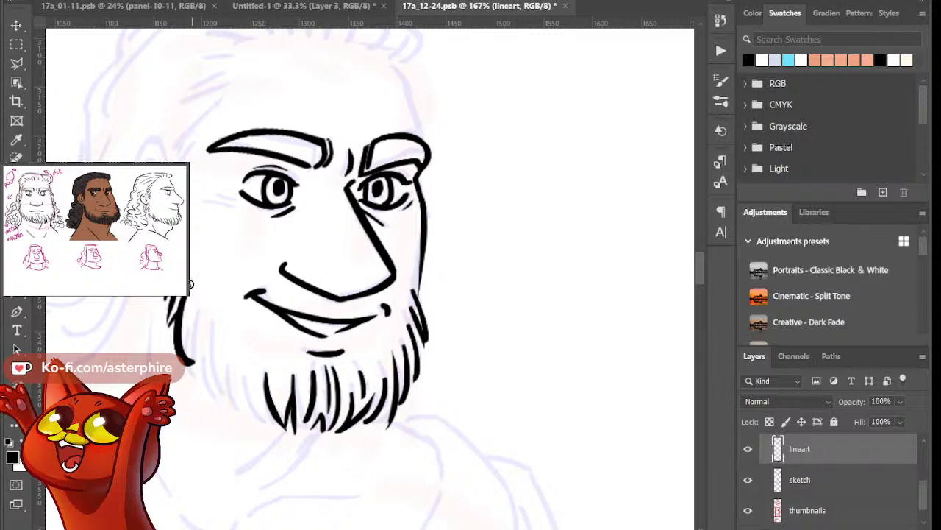
pyautogui.hotkey('ctrl', 'z')
pyautogui.moveTo(196, 292); pyautogui.dragTo(199, 386)
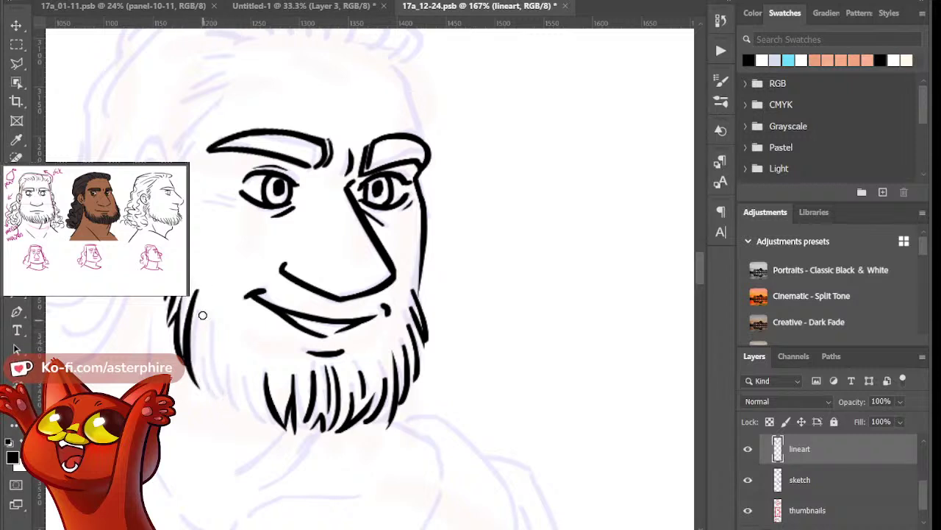
# Fill the gap in the beard between the ear-side jaw and the chin with curved, tapered strokes
pyautogui.moveTo(202, 311)
pyautogui.mouseDown()
pyautogui.moveTo(204, 381)
pyautogui.moveTo(204, 306)
pyautogui.moveTo(208, 369)
pyautogui.moveTo(209, 325)
pyautogui.moveTo(231, 400)
pyautogui.mouseUp()
pyautogui.hotkey('ctrl', 'z')
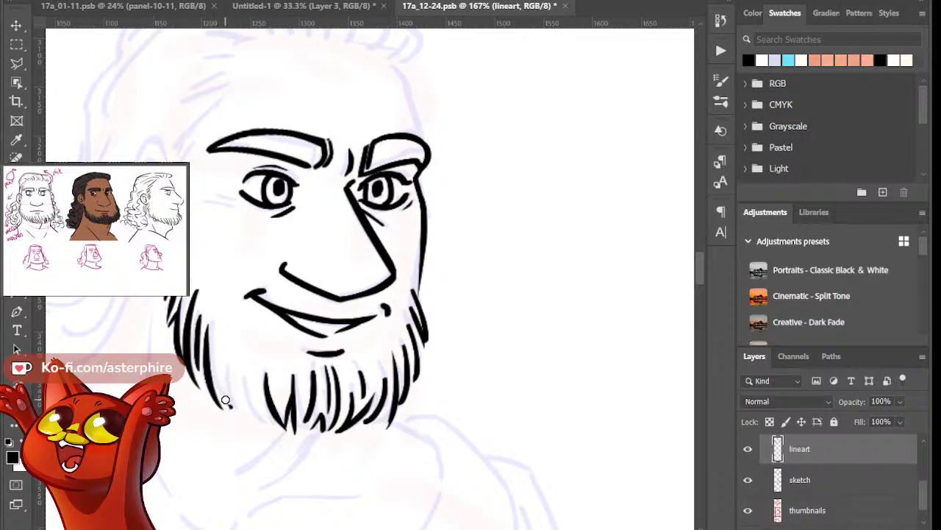
pyautogui.moveTo(218, 349); pyautogui.dragTo(254, 417)
pyautogui.hotkey('ctrl', 'z')
pyautogui.moveTo(219, 349); pyautogui.dragTo(254, 424)
pyautogui.moveTo(232, 366); pyautogui.dragTo(253, 411)
pyautogui.moveTo(232, 373)
pyautogui.mouseDown()
pyautogui.moveTo(247, 408)
pyautogui.moveTo(246, 368)
pyautogui.moveTo(278, 418)
pyautogui.mouseUp()
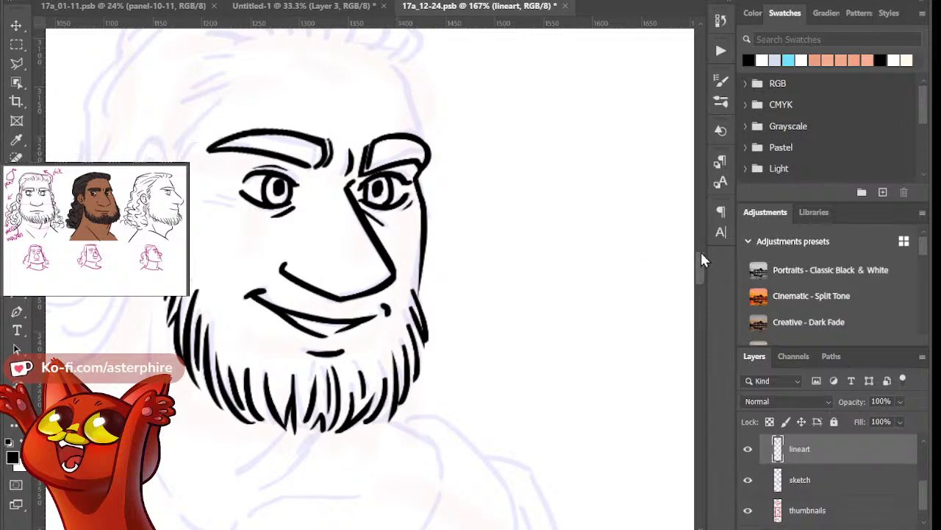
# Ink the forehead's outer contour from the hairline down to the far eyebrow
pyautogui.scroll(5, 701, 259)
pyautogui.moveTo(385, 139); pyautogui.dragTo(424, 216)
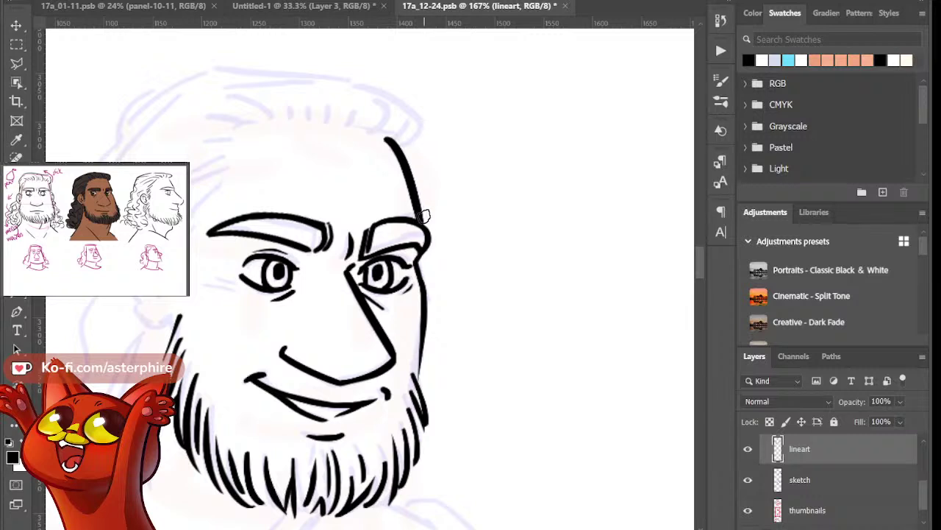
pyautogui.hotkey('ctrl', 'z')
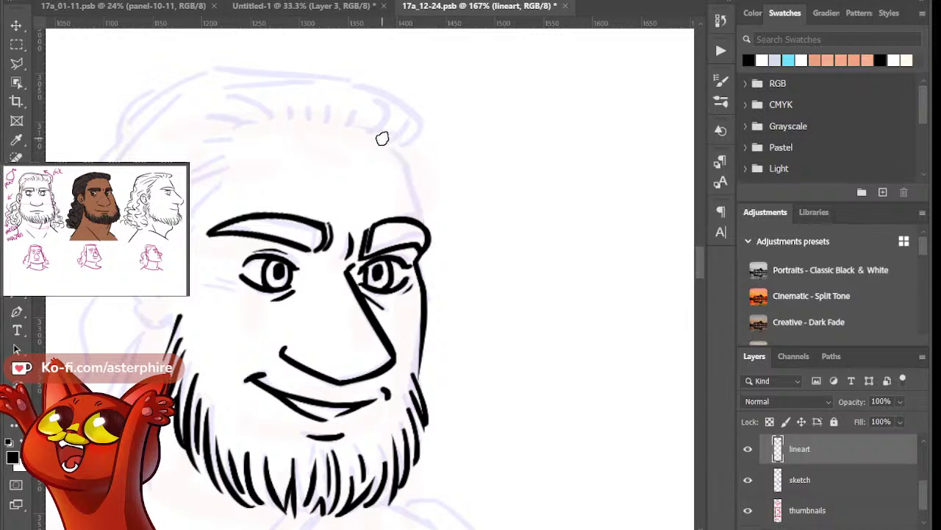
pyautogui.moveTo(381, 138); pyautogui.dragTo(421, 216)
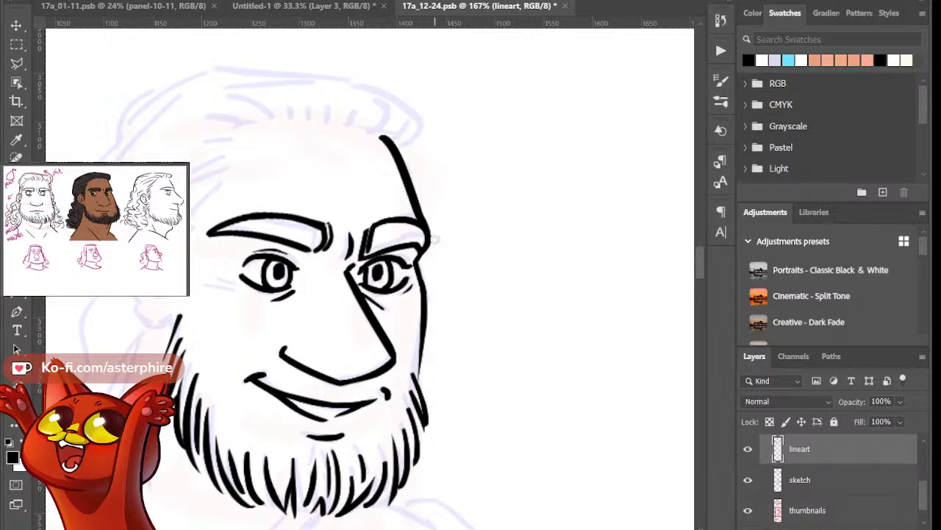
# Ink the thick outline over the top of the hair and the short strand strokes along the front hairline
pyautogui.moveTo(365, 134)
pyautogui.mouseDown()
pyautogui.moveTo(382, 112)
pyautogui.moveTo(398, 119)
pyautogui.moveTo(359, 87)
pyautogui.mouseUp()
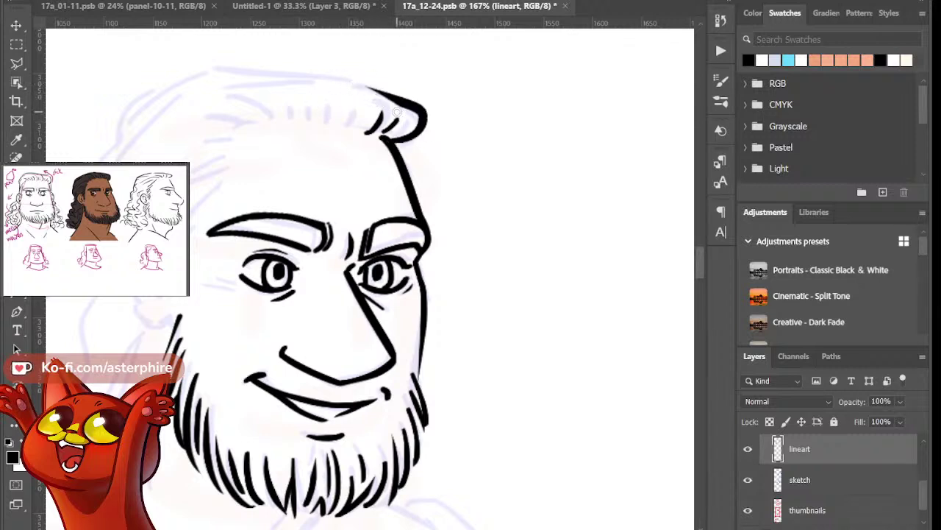
pyautogui.moveTo(196, 75); pyautogui.dragTo(388, 98)
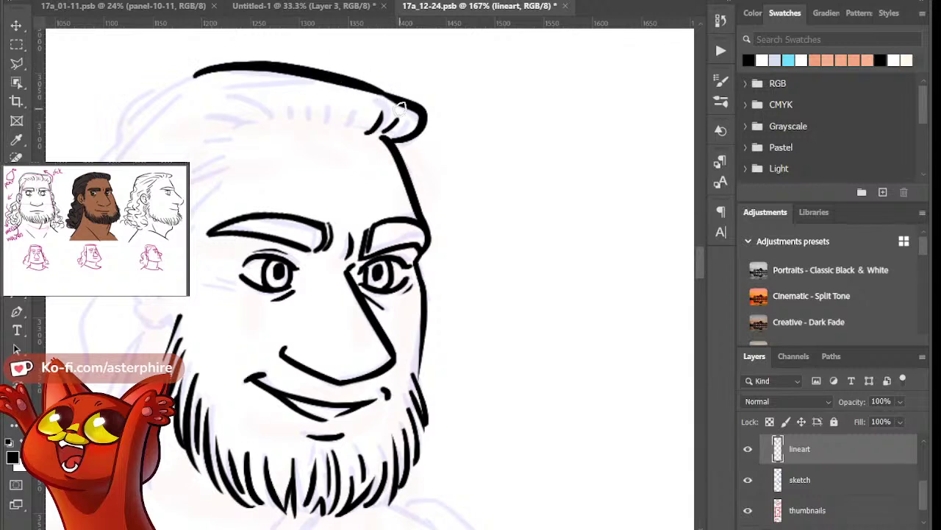
pyautogui.moveTo(182, 117)
pyautogui.mouseDown()
pyautogui.moveTo(261, 108)
pyautogui.moveTo(271, 118)
pyautogui.moveTo(265, 100)
pyautogui.mouseUp()
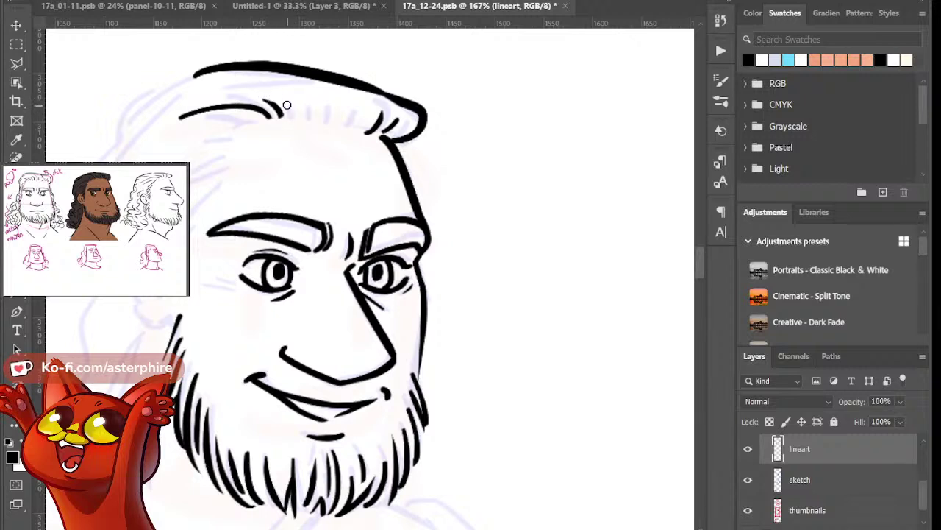
pyautogui.moveTo(317, 118)
pyautogui.mouseDown()
pyautogui.moveTo(298, 95)
pyautogui.moveTo(234, 85)
pyautogui.moveTo(328, 106)
pyautogui.moveTo(330, 122)
pyautogui.moveTo(357, 128)
pyautogui.mouseUp()
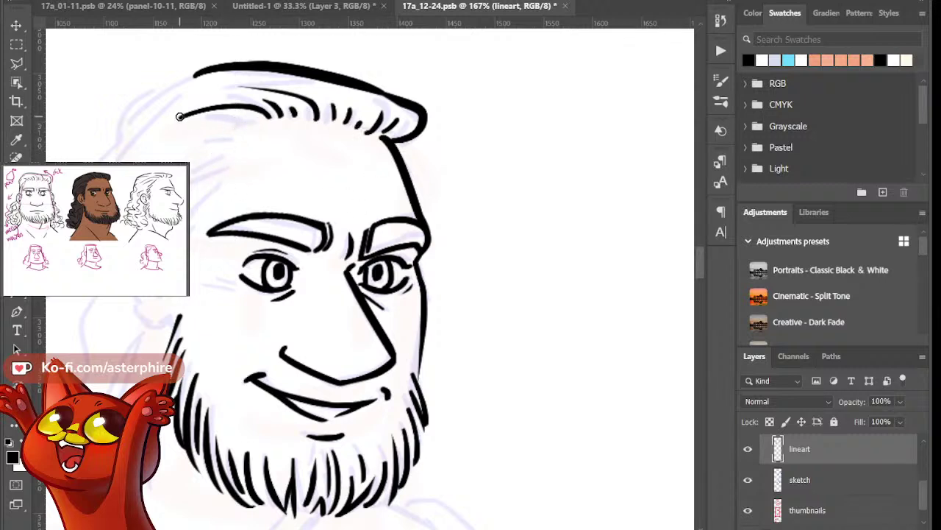
# Ink swept-back hair strands at the temple, running from the hairline toward the ear
pyautogui.moveTo(189, 127); pyautogui.dragTo(245, 124)
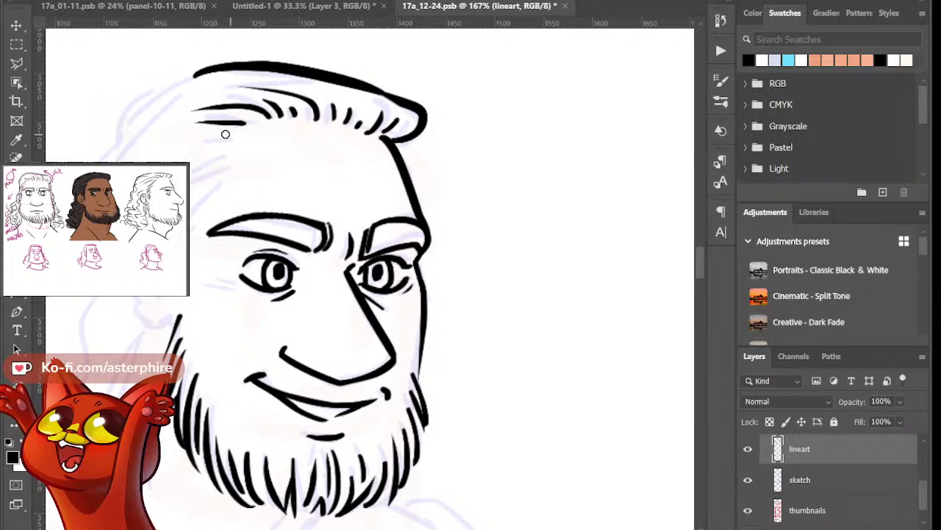
pyautogui.moveTo(245, 137); pyautogui.dragTo(124, 157)
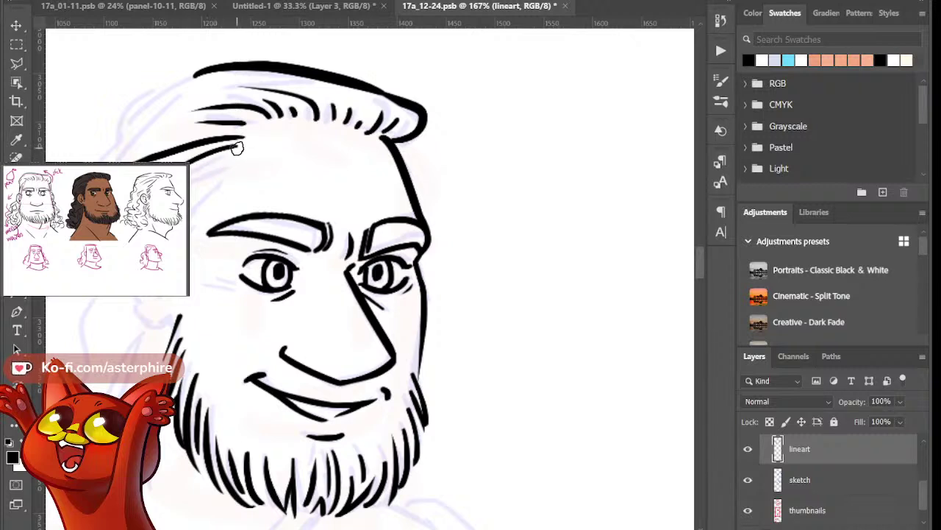
pyautogui.moveTo(233, 158); pyautogui.dragTo(191, 176)
pyautogui.hotkey('ctrl', 'z')
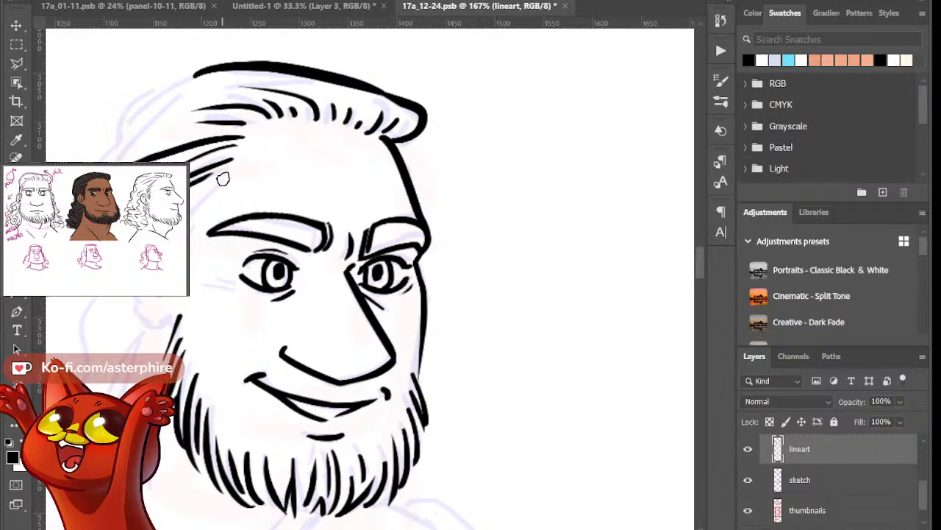
pyautogui.moveTo(226, 178); pyautogui.dragTo(193, 200)
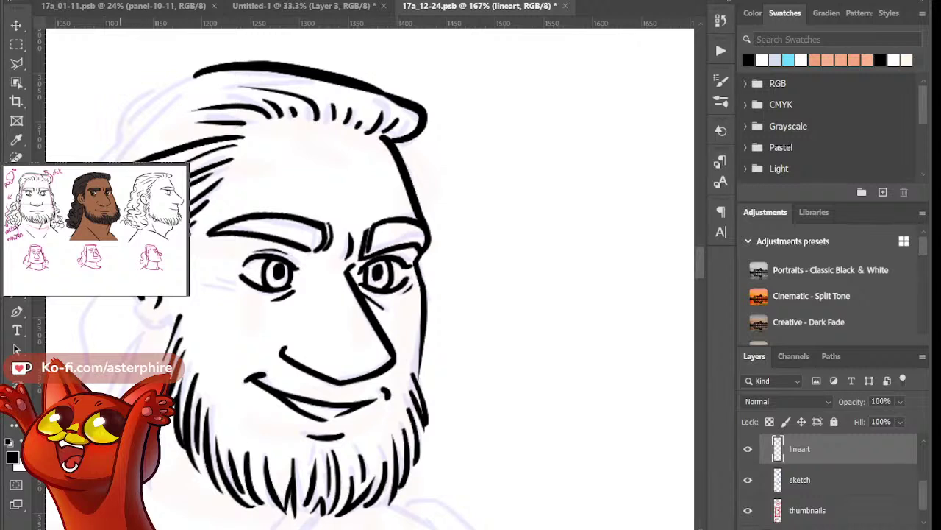
# Ink the ear's lower curve down to the sideburn and add short crease lines beside the near eye
pyautogui.moveTo(125, 295); pyautogui.dragTo(165, 326)
pyautogui.hotkey('ctrl', 'z')
pyautogui.moveTo(126, 296); pyautogui.dragTo(166, 325)
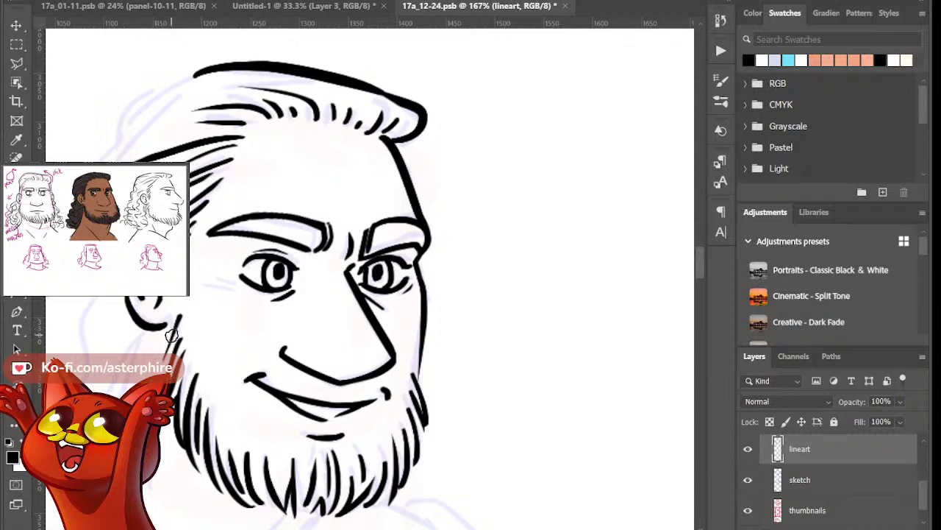
pyautogui.moveTo(178, 317); pyautogui.dragTo(159, 346)
pyautogui.hotkey('ctrl', '-')
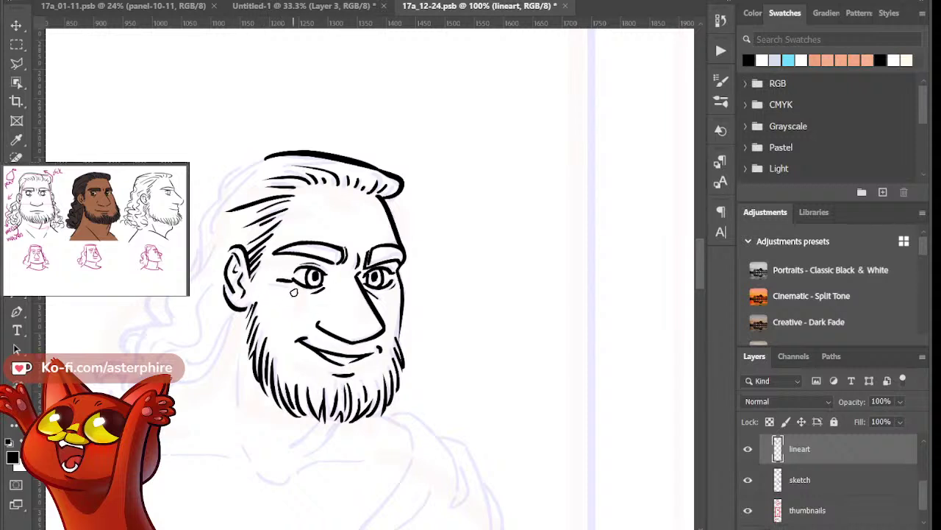
pyautogui.moveTo(276, 279); pyautogui.dragTo(288, 284)
# Ink the lower lock of long hair from behind the ear down to its curled tip above the shoulder
pyautogui.scroll(-3, 700, 280)
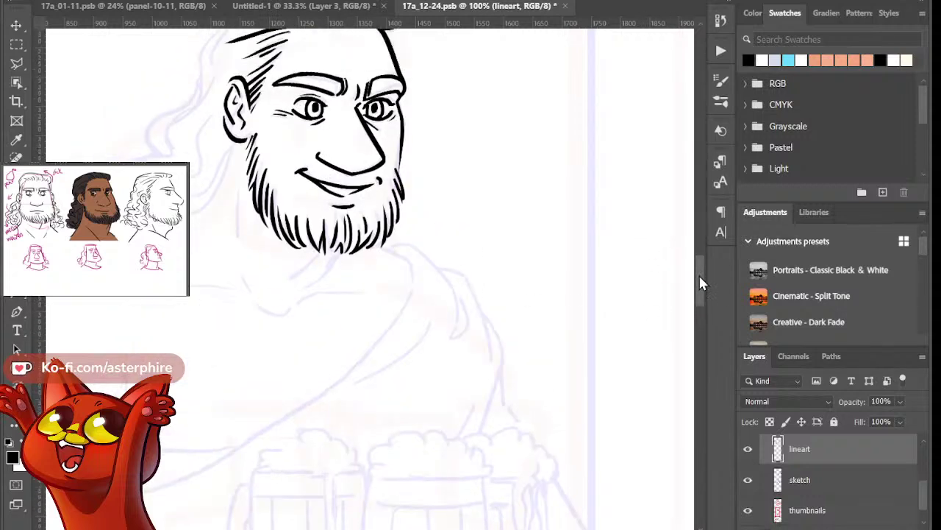
pyautogui.scroll(2, 699, 283)
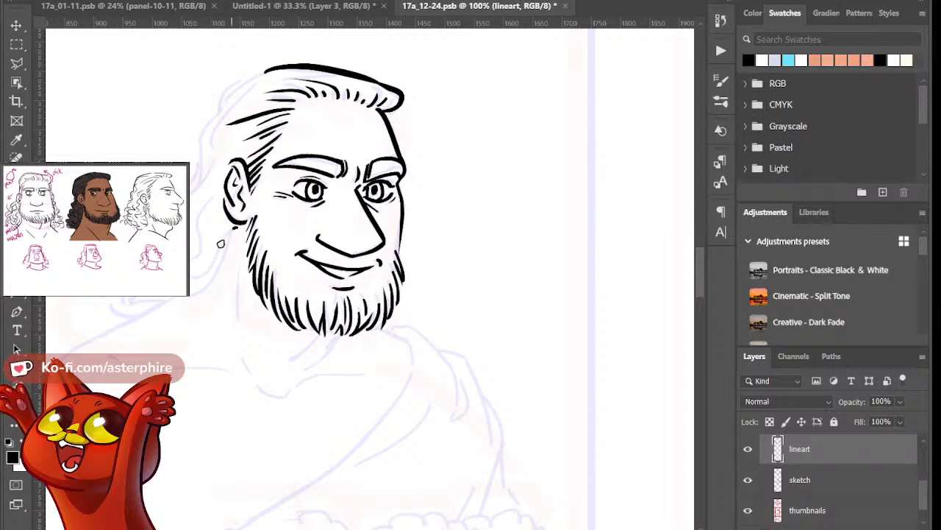
pyautogui.moveTo(234, 228); pyautogui.dragTo(190, 284)
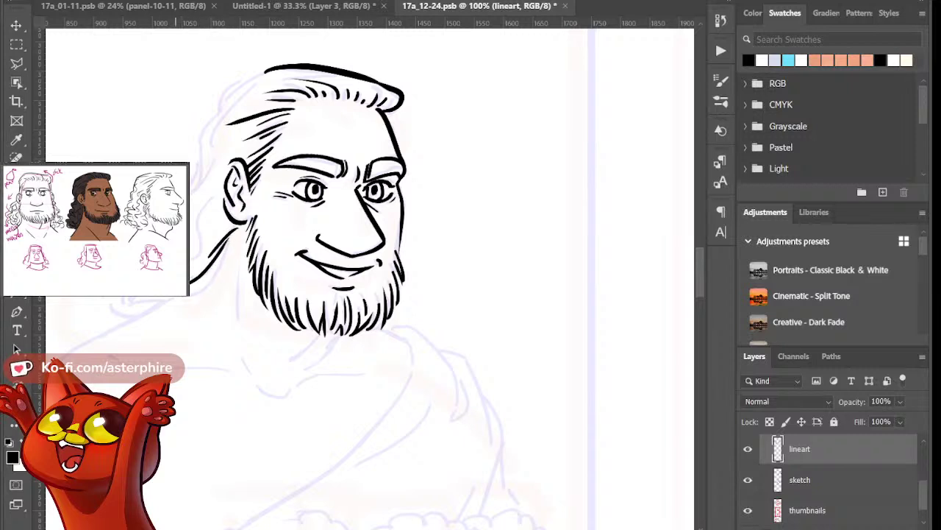
pyautogui.moveTo(228, 250)
pyautogui.mouseDown()
pyautogui.moveTo(158, 300)
pyautogui.moveTo(125, 308)
pyautogui.mouseUp()
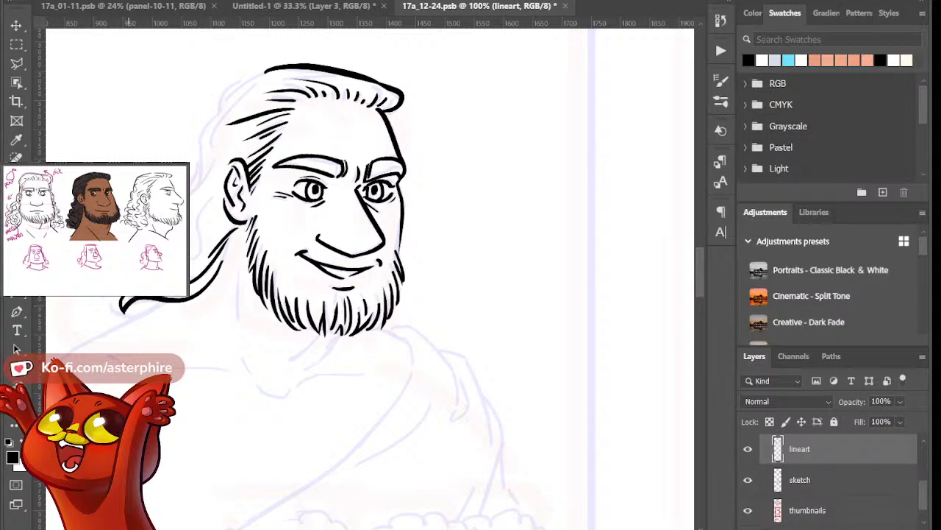
pyautogui.moveTo(126, 312); pyautogui.dragTo(107, 302)
# Ink the outer hair contour up the back of the head to the crown, joining it to the top outline
pyautogui.moveTo(185, 186); pyautogui.dragTo(205, 180)
pyautogui.moveTo(191, 176); pyautogui.dragTo(219, 125)
pyautogui.hotkey('ctrl', 'z')
pyautogui.moveTo(191, 176); pyautogui.dragTo(219, 125)
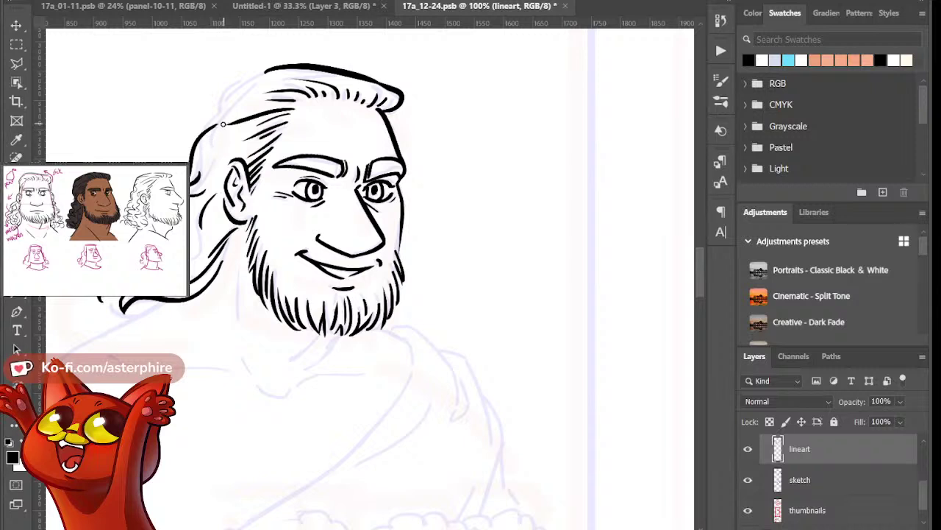
pyautogui.moveTo(200, 137); pyautogui.dragTo(262, 84)
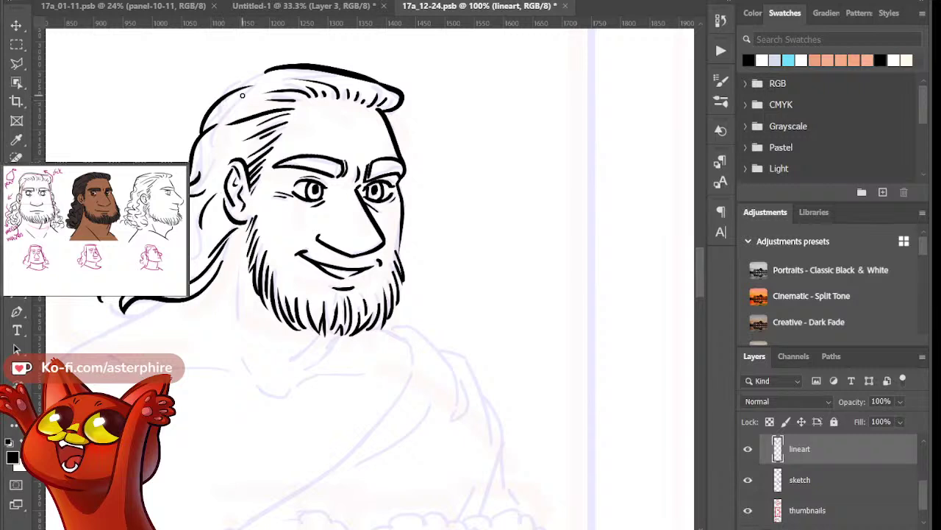
pyautogui.moveTo(226, 93); pyautogui.dragTo(284, 68)
pyautogui.hotkey('ctrl', 'z')
pyautogui.moveTo(228, 94); pyautogui.dragTo(276, 66)
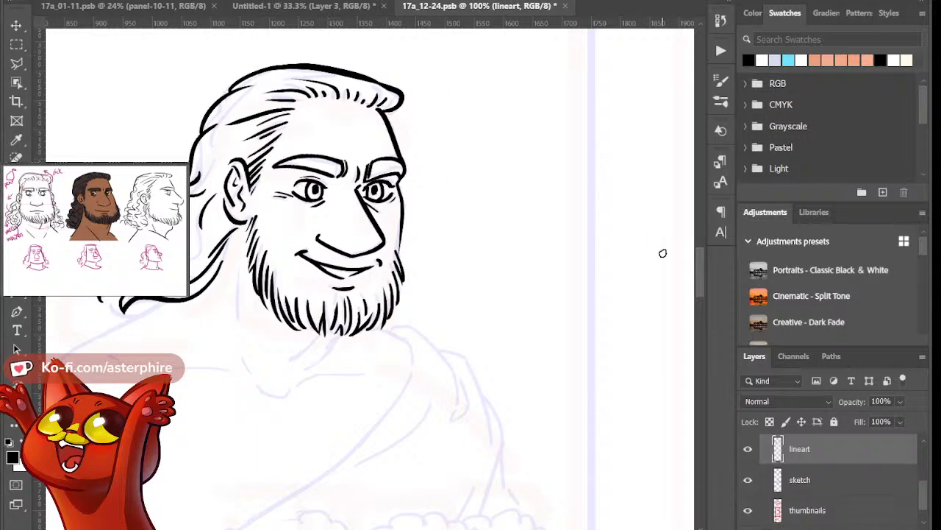
# Ink the near shoulder contour from beneath the hair ends, sloping outward and curving down toward the upper arm
pyautogui.moveTo(699, 264); pyautogui.dragTo(699, 266)
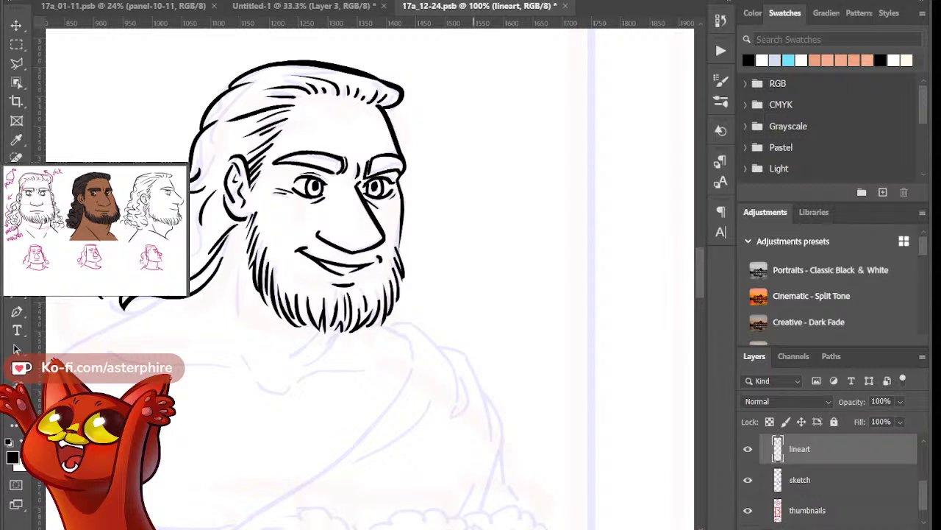
pyautogui.moveTo(474, 529); pyautogui.dragTo(462, 528)
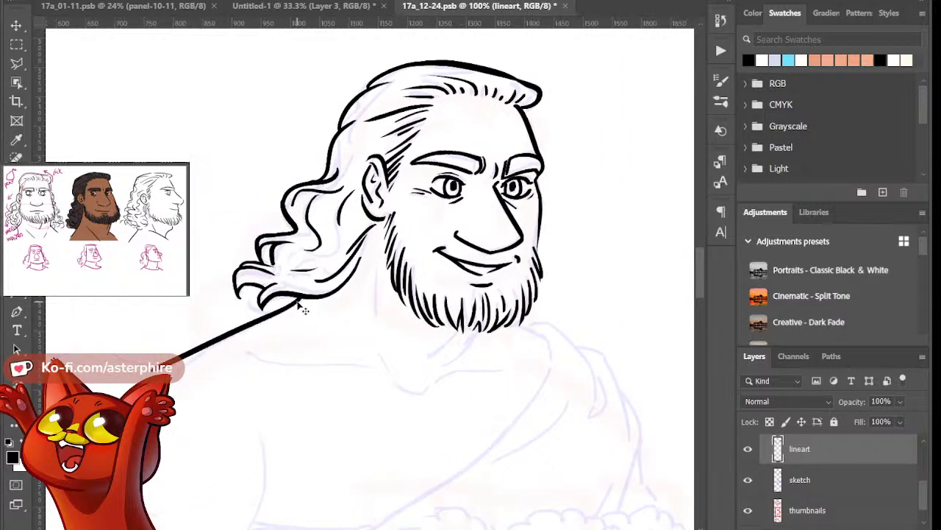
pyautogui.moveTo(301, 296); pyautogui.dragTo(144, 385)
pyautogui.hotkey('ctrl', 'z')
pyautogui.hotkey('ctrl', 'shift', 'z')
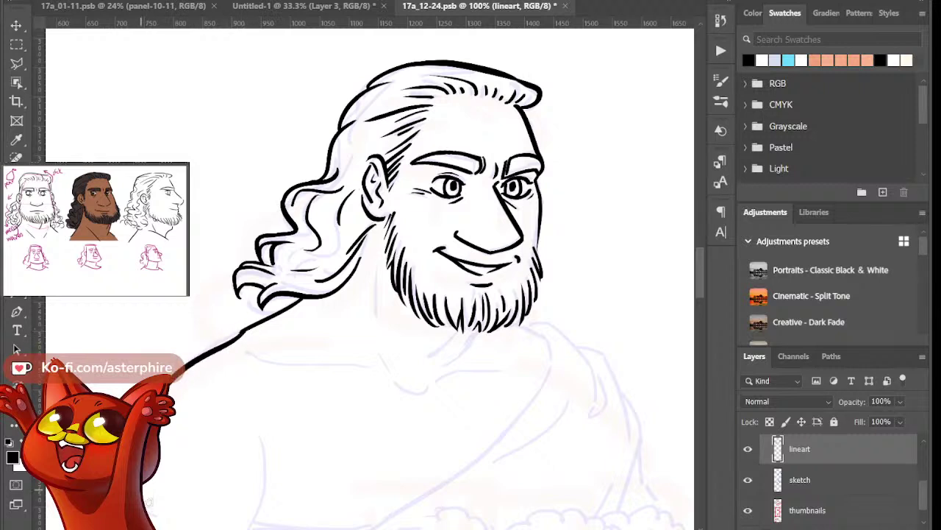
pyautogui.hotkey('ctrl', 'z')
pyautogui.hotkey('ctrl', 'shift', 'z')
pyautogui.hotkey('ctrl', 'z')
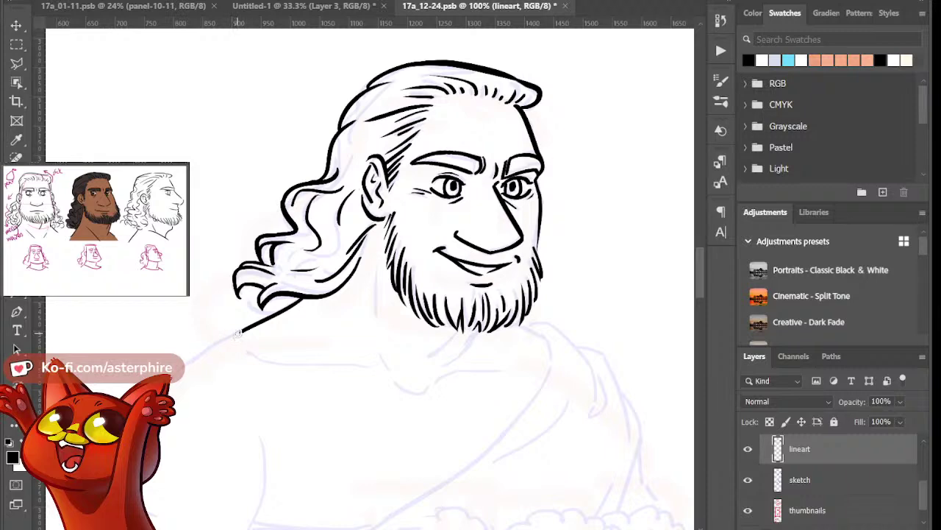
pyautogui.hotkey('ctrl', 'shift', 'z')
pyautogui.scroll(-3, 698, 251)
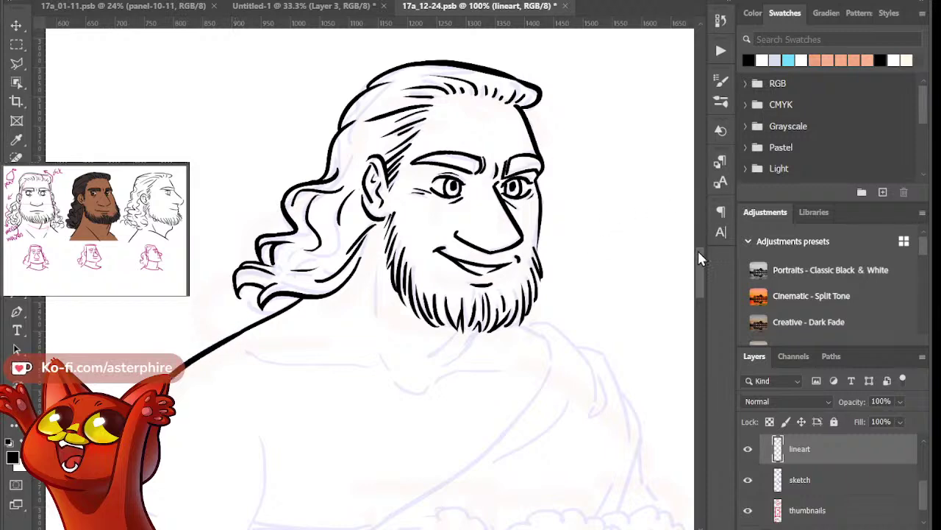
# Ink the near side of the neck and the short throat lines running down from under the beard
pyautogui.moveTo(376, 176); pyautogui.dragTo(386, 253)
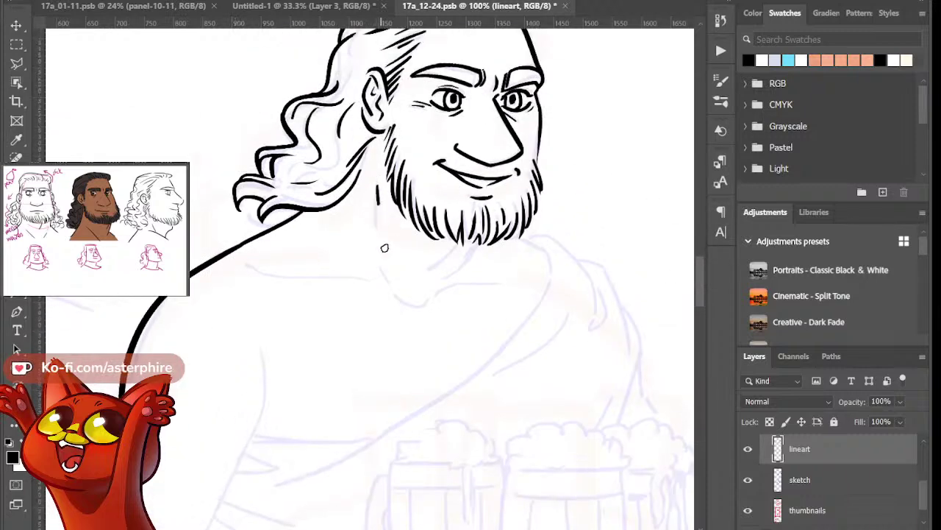
pyautogui.hotkey('ctrl', 'z')
pyautogui.moveTo(377, 177); pyautogui.dragTo(386, 273)
pyautogui.moveTo(457, 250); pyautogui.dragTo(417, 280)
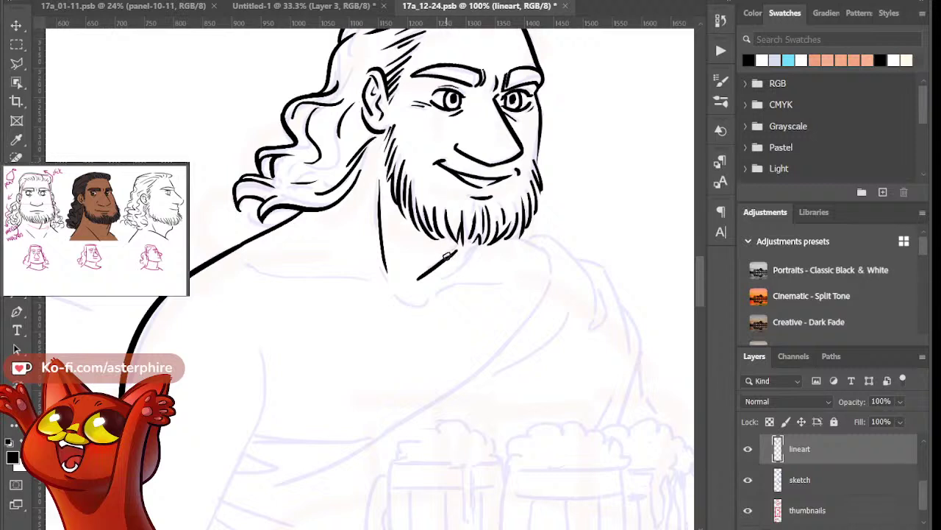
pyautogui.hotkey('ctrl', 'z')
pyautogui.moveTo(453, 250); pyautogui.dragTo(433, 269)
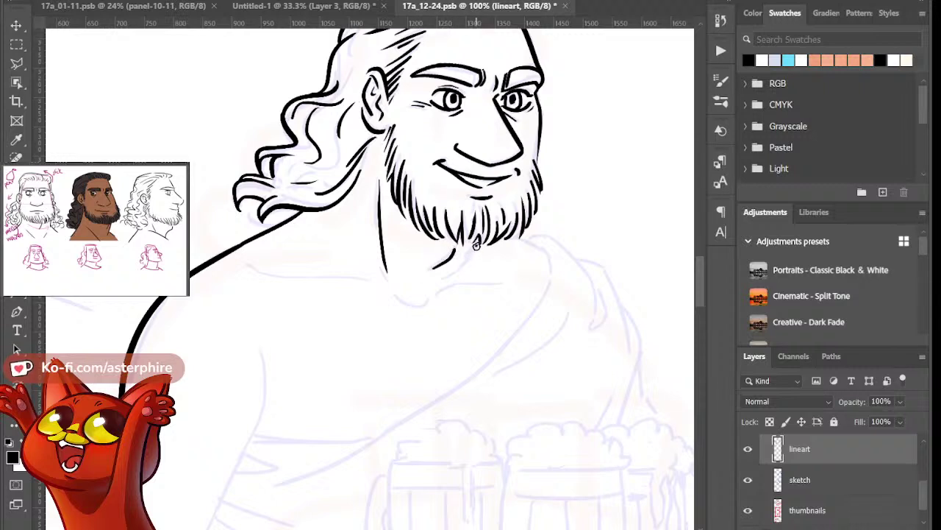
pyautogui.moveTo(476, 246); pyautogui.dragTo(406, 299)
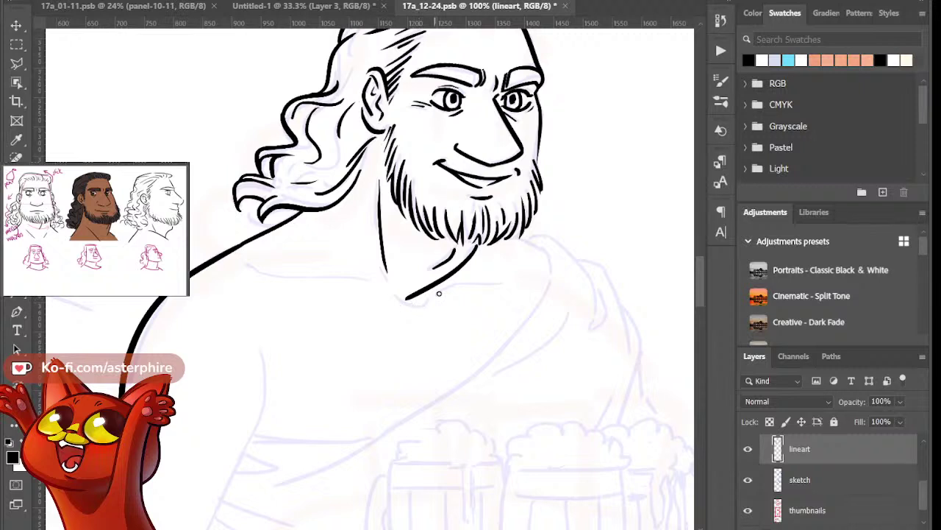
pyautogui.hotkey('ctrl', 'z')
# Ink the curved notch at the base of the throat and both collarbone lines extending from it
pyautogui.moveTo(390, 301); pyautogui.dragTo(426, 308)
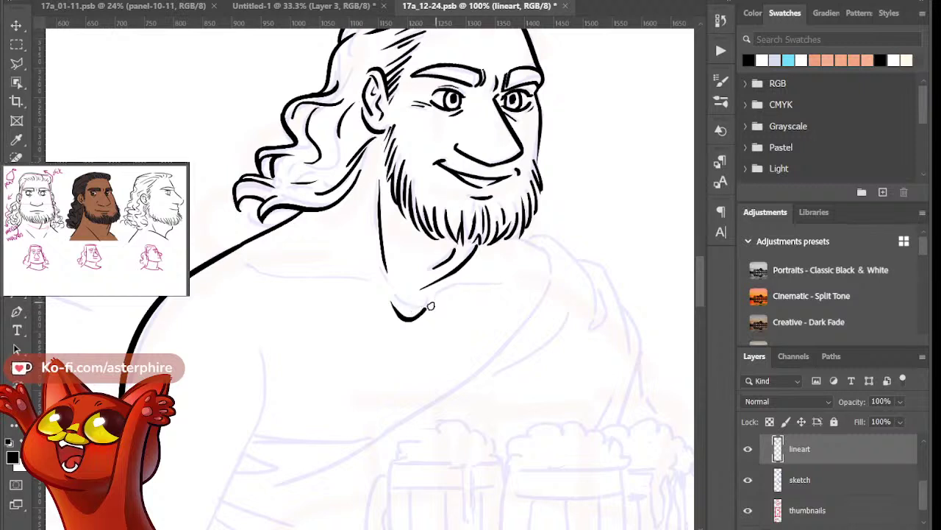
pyautogui.moveTo(431, 306); pyautogui.dragTo(497, 287)
pyautogui.hotkey('ctrl', 'z')
pyautogui.moveTo(426, 306); pyautogui.dragTo(514, 283)
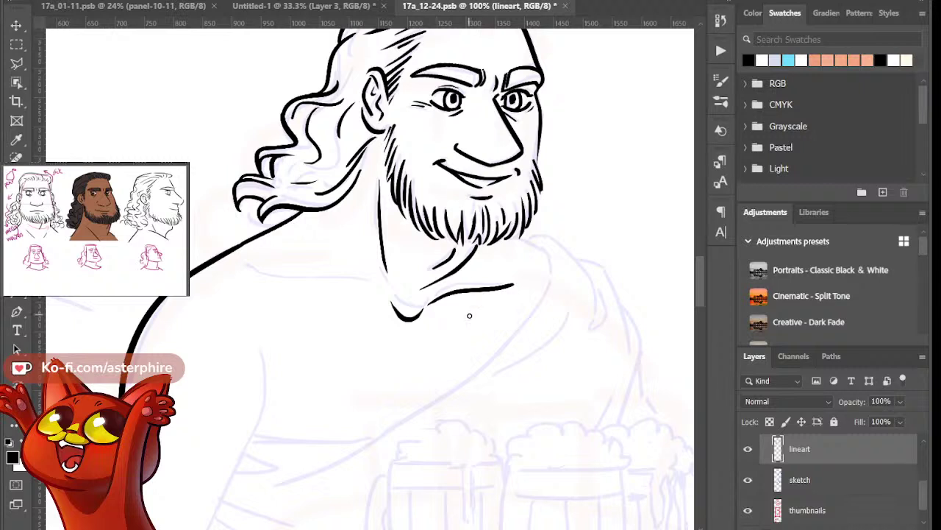
pyautogui.moveTo(232, 262); pyautogui.dragTo(332, 284)
pyautogui.hotkey('ctrl', 'z')
pyautogui.moveTo(251, 273)
pyautogui.mouseDown()
pyautogui.moveTo(330, 285)
pyautogui.moveTo(349, 306)
pyautogui.moveTo(370, 311)
pyautogui.moveTo(368, 293)
pyautogui.moveTo(345, 289)
pyautogui.moveTo(377, 306)
pyautogui.mouseUp()
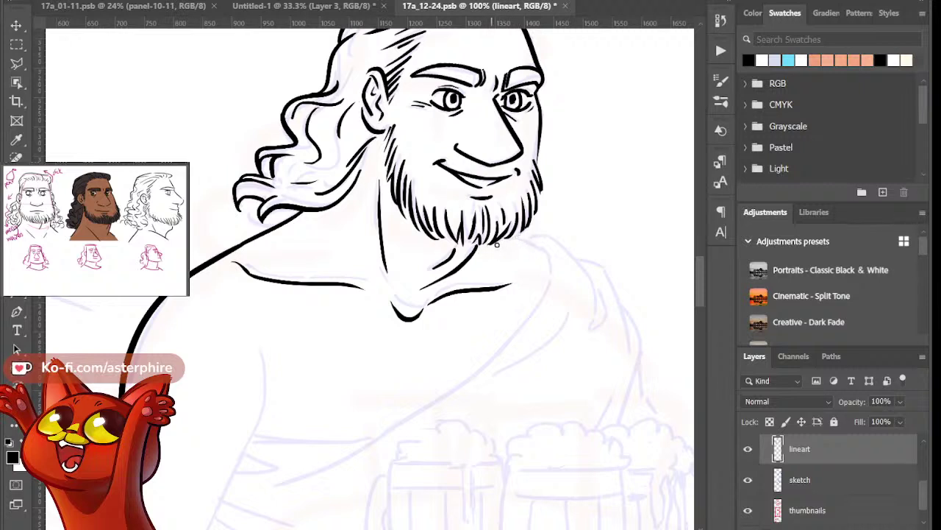
# Ink the slope of the far shoulder from under the beard out to the cloth's edge
pyautogui.moveTo(515, 236); pyautogui.dragTo(560, 264)
pyautogui.hotkey('ctrl', 'z')
pyautogui.moveTo(513, 234); pyautogui.dragTo(566, 275)
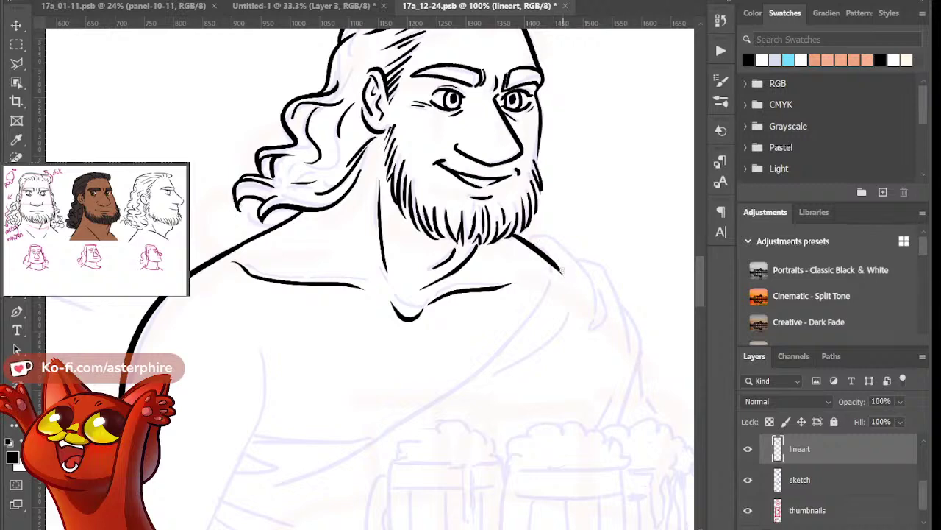
# Ink short crease marks on the near upper arm and its outer contour from the shoulder muscle to the elbow
pyautogui.moveTo(703, 281)
pyautogui.mouseDown()
pyautogui.moveTo(703, 291)
pyautogui.moveTo(701, 281)
pyautogui.mouseUp()
pyautogui.hotkey('ctrl', '-')
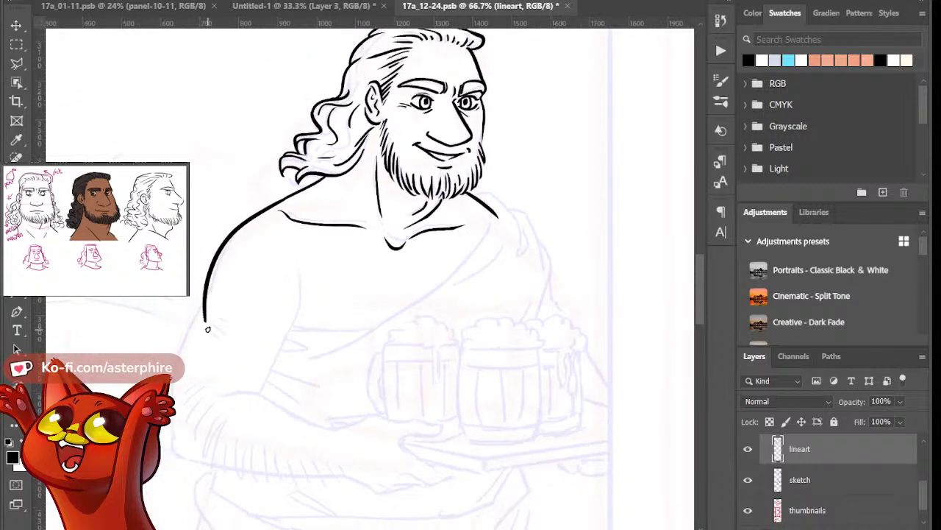
pyautogui.moveTo(211, 334)
pyautogui.mouseDown()
pyautogui.moveTo(226, 357)
pyautogui.moveTo(224, 339)
pyautogui.mouseUp()
pyautogui.hotkey('ctrl', 'z')
pyautogui.hotkey('ctrl', 'z')
pyautogui.moveTo(202, 292)
pyautogui.mouseDown()
pyautogui.moveTo(184, 330)
pyautogui.moveTo(173, 469)
pyautogui.mouseUp()
pyautogui.hotkey('ctrl', 'z')
pyautogui.moveTo(204, 297); pyautogui.dragTo(175, 471)
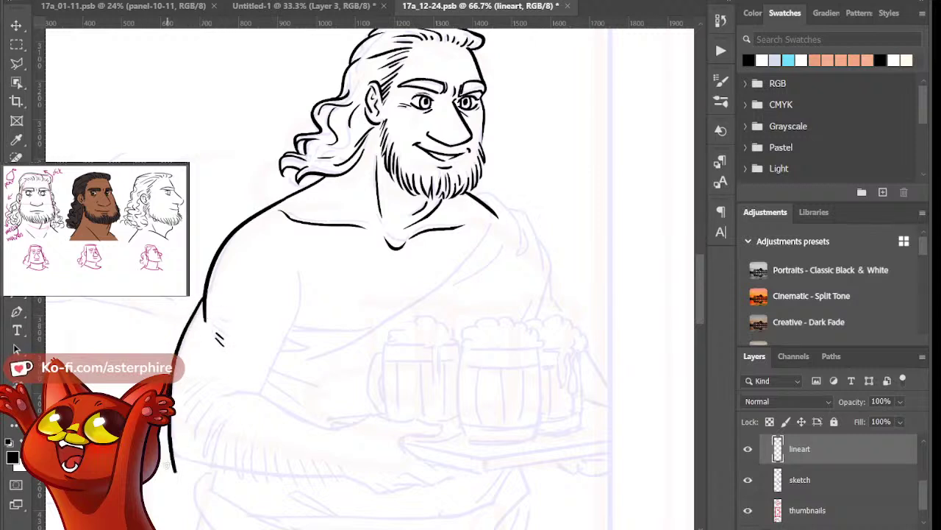
# Ink the inner contour of the near upper arm from the armpit down to the elbow bend
pyautogui.moveTo(300, 281); pyautogui.dragTo(255, 401)
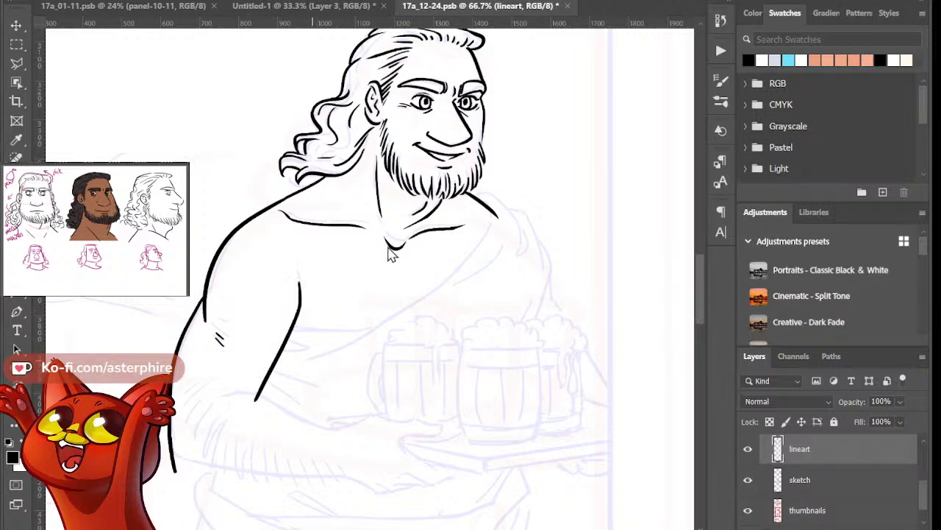
pyautogui.hotkey('ctrl', 'z')
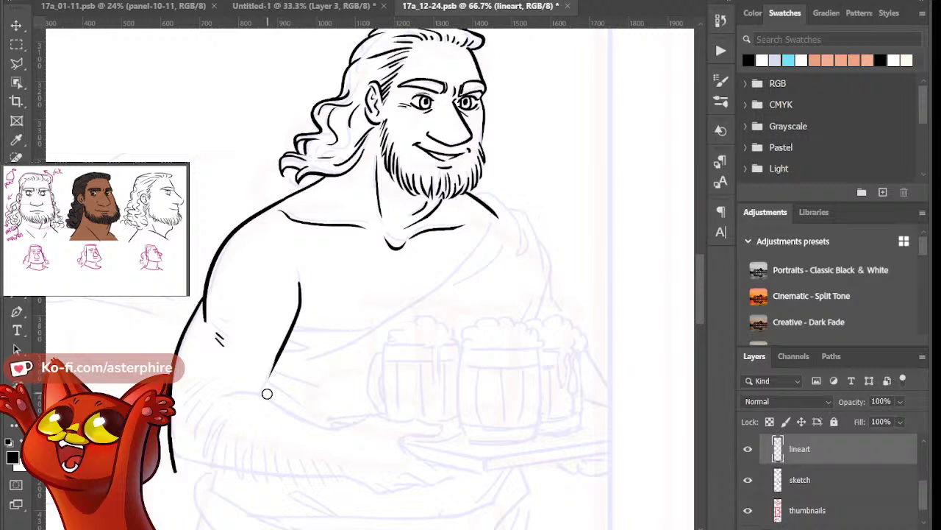
pyautogui.moveTo(278, 359); pyautogui.dragTo(240, 419)
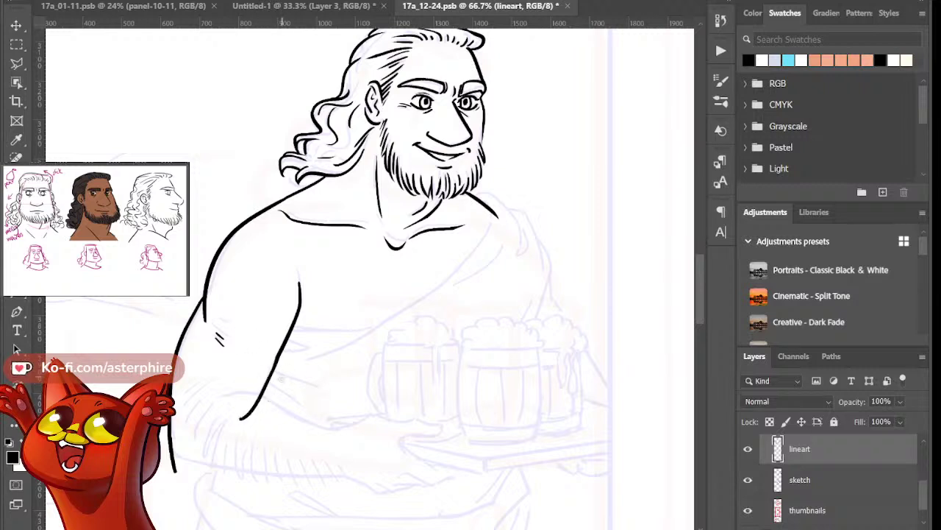
pyautogui.hotkey('ctrl', 'z')
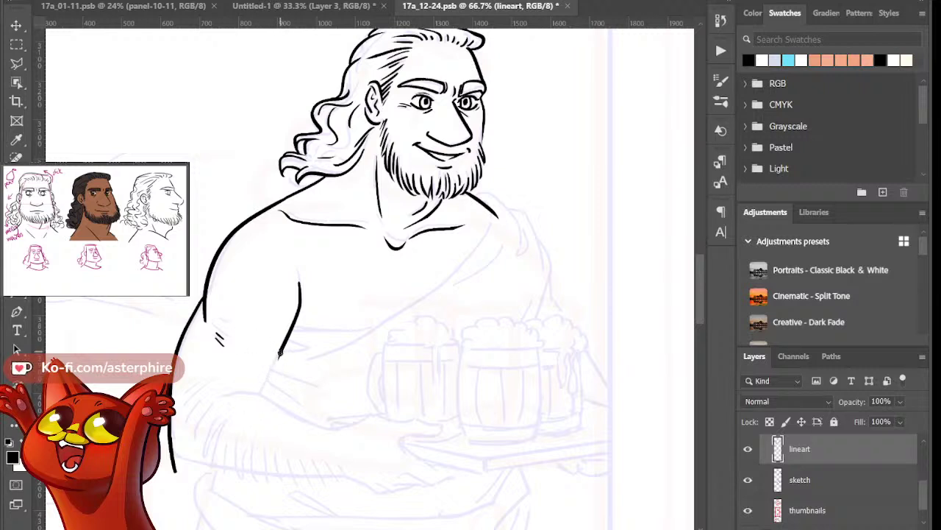
pyautogui.moveTo(280, 352); pyautogui.dragTo(246, 429)
pyautogui.hotkey('ctrl', 'z')
pyautogui.moveTo(281, 349); pyautogui.dragTo(245, 439)
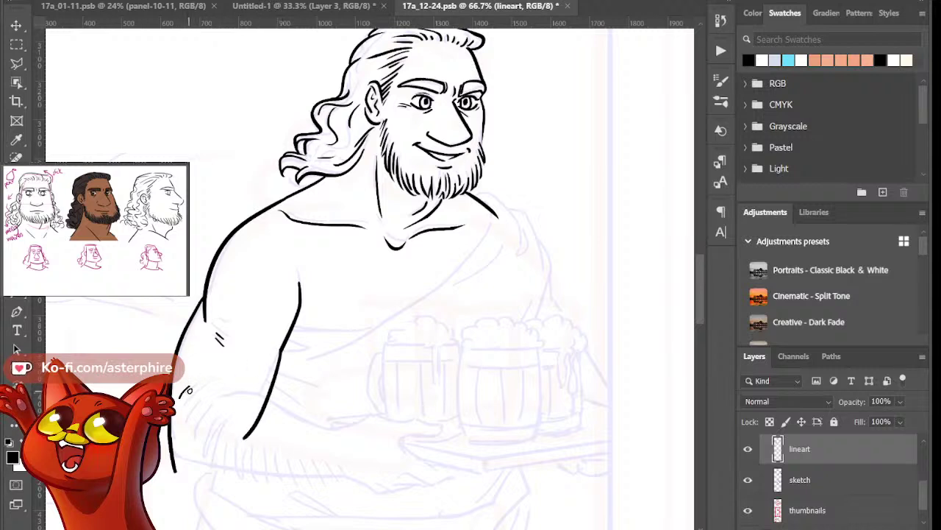
# Ink clusters of short arm-hair strokes across the forearm near the elbow
pyautogui.moveTo(187, 396)
pyautogui.mouseDown()
pyautogui.moveTo(176, 421)
pyautogui.moveTo(181, 456)
pyautogui.mouseUp()
pyautogui.moveTo(192, 427)
pyautogui.mouseDown()
pyautogui.moveTo(189, 463)
pyautogui.moveTo(198, 468)
pyautogui.mouseUp()
pyautogui.moveTo(211, 434)
pyautogui.mouseDown()
pyautogui.moveTo(213, 480)
pyautogui.moveTo(225, 478)
pyautogui.mouseUp()
pyautogui.moveTo(233, 460); pyautogui.dragTo(239, 486)
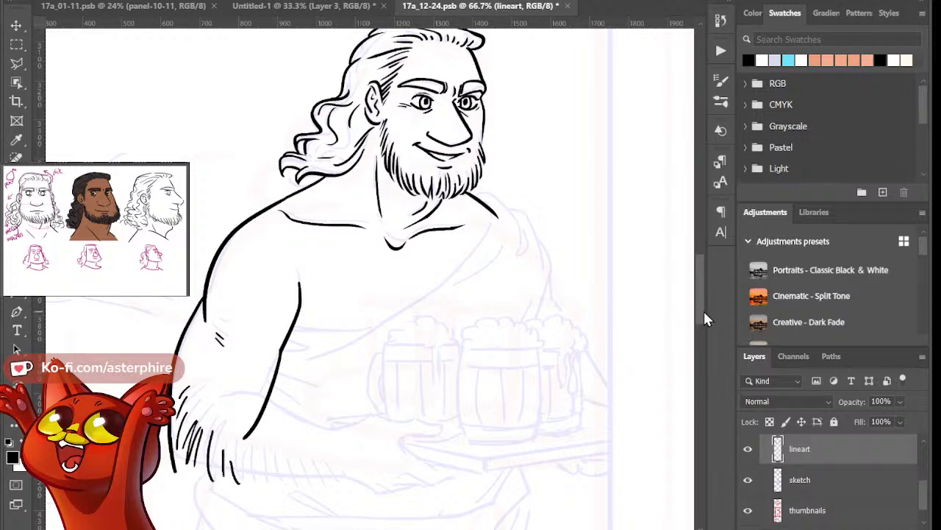
# Trim the inner arm line at the elbow bend and ink the forearm's upper and lower contours plus the elbow corner
pyautogui.scroll(-5, 695, 312)
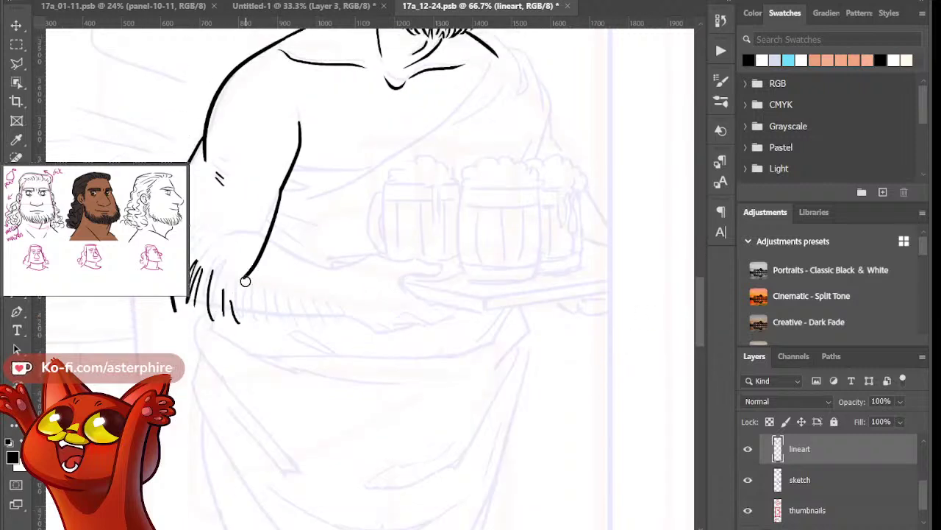
pyautogui.hotkey('ctrl', 'z')
pyautogui.moveTo(230, 262); pyautogui.dragTo(360, 277)
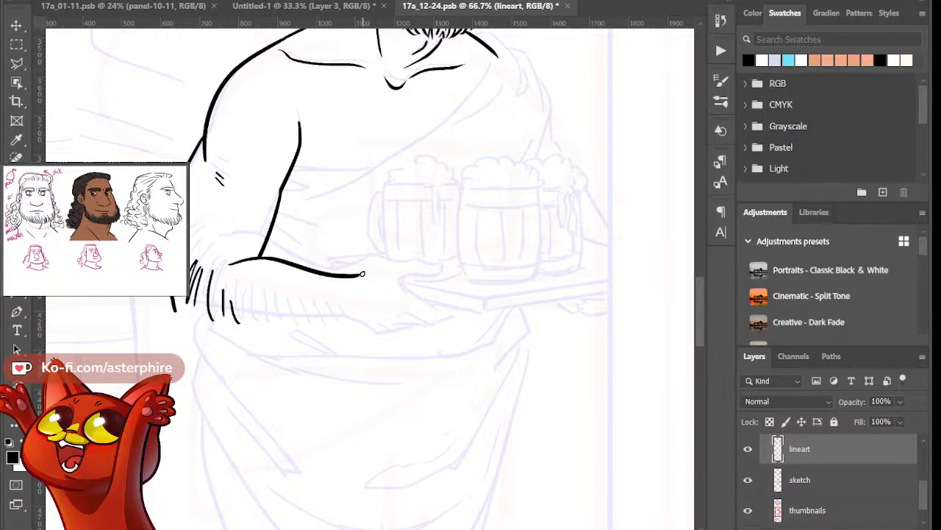
pyautogui.moveTo(359, 275); pyautogui.dragTo(381, 264)
pyautogui.moveTo(184, 324); pyautogui.dragTo(343, 324)
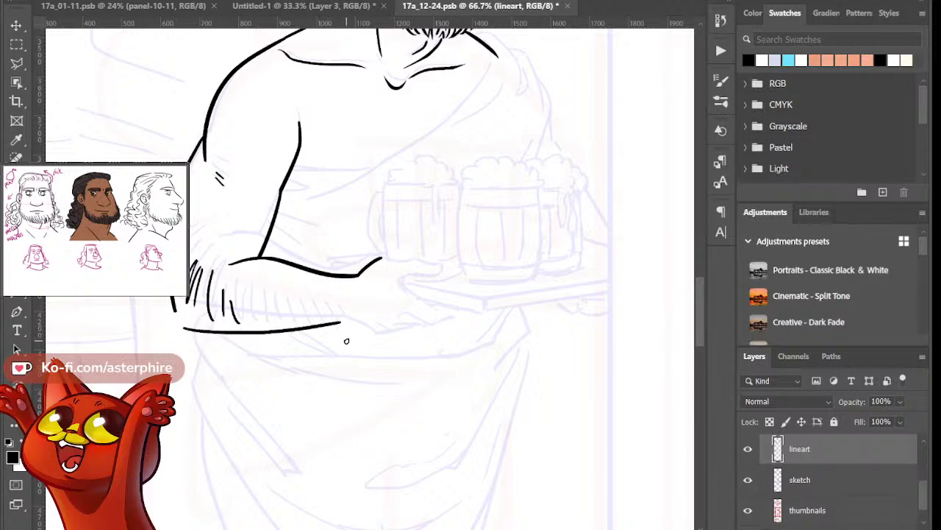
pyautogui.moveTo(173, 300); pyautogui.dragTo(178, 324)
# Ink arm-hair strokes along the forearm's underside and extend the lower contour through the wrist
pyautogui.moveTo(248, 321); pyautogui.dragTo(273, 340)
pyautogui.moveTo(263, 306); pyautogui.dragTo(284, 340)
pyautogui.moveTo(277, 309); pyautogui.dragTo(287, 329)
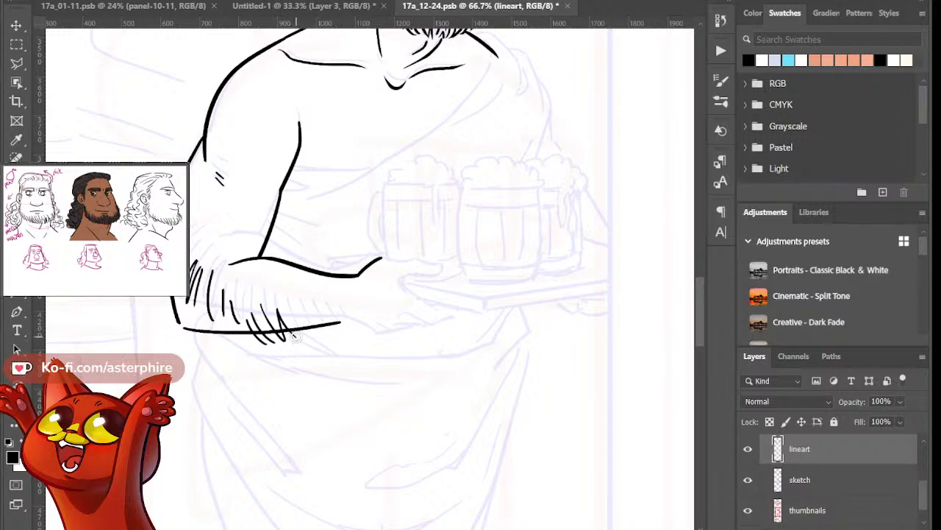
pyautogui.moveTo(294, 312)
pyautogui.mouseDown()
pyautogui.moveTo(307, 332)
pyautogui.moveTo(306, 319)
pyautogui.moveTo(396, 332)
pyautogui.mouseUp()
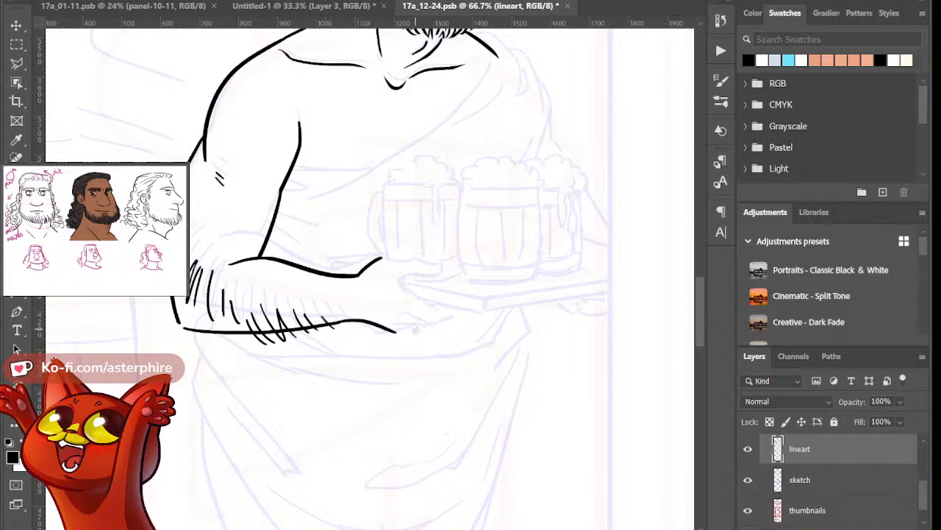
# Ink the back of the hand, the thumb and the curve between thumb and palm
pyautogui.moveTo(383, 257)
pyautogui.mouseDown()
pyautogui.moveTo(422, 261)
pyautogui.moveTo(419, 253)
pyautogui.moveTo(443, 263)
pyautogui.moveTo(410, 267)
pyautogui.moveTo(422, 281)
pyautogui.moveTo(401, 287)
pyautogui.mouseUp()
pyautogui.hotkey('ctrl', 'z')
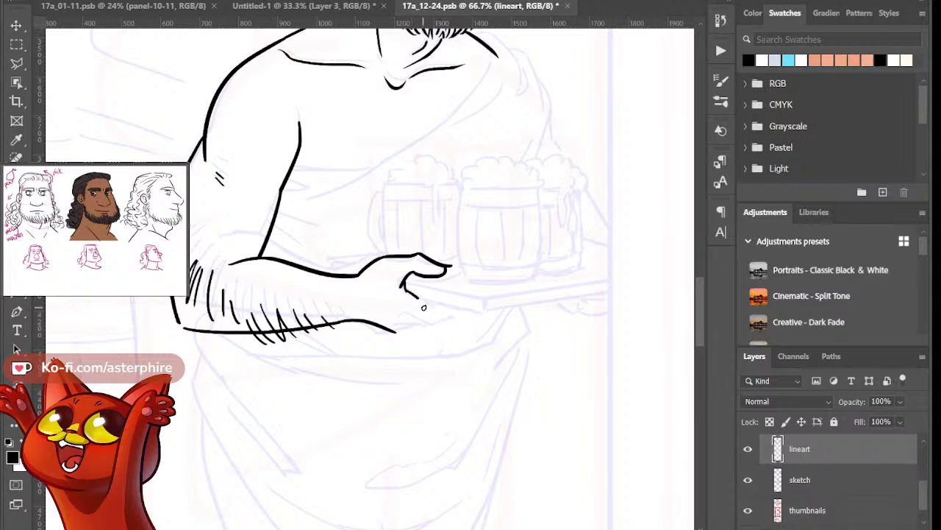
pyautogui.moveTo(405, 292); pyautogui.dragTo(439, 311)
pyautogui.hotkey('ctrl', 'z')
# Ink the outstretched fingers beneath the tray, reworking the strokes from the palm to the fingertips
pyautogui.moveTo(399, 318)
pyautogui.mouseDown()
pyautogui.moveTo(453, 336)
pyautogui.moveTo(463, 310)
pyautogui.moveTo(400, 326)
pyautogui.moveTo(453, 333)
pyautogui.moveTo(400, 331)
pyautogui.moveTo(432, 328)
pyautogui.mouseUp()
pyautogui.press('b')
pyautogui.hotkey('ctrl', 'z')
pyautogui.hotkey('ctrl', 'z')
pyautogui.hotkey('ctrl', 'z')
pyautogui.press('e')
pyautogui.moveTo(410, 328)
pyautogui.mouseDown()
pyautogui.moveTo(462, 325)
pyautogui.moveTo(451, 321)
pyautogui.moveTo(478, 314)
pyautogui.moveTo(433, 322)
pyautogui.moveTo(467, 311)
pyautogui.mouseUp()
pyautogui.hotkey('ctrl', 'z')
pyautogui.hotkey('ctrl', 'z')
pyautogui.moveTo(440, 324); pyautogui.dragTo(472, 310)
pyautogui.hotkey('ctrl', 'z')
pyautogui.moveTo(397, 323); pyautogui.dragTo(436, 325)
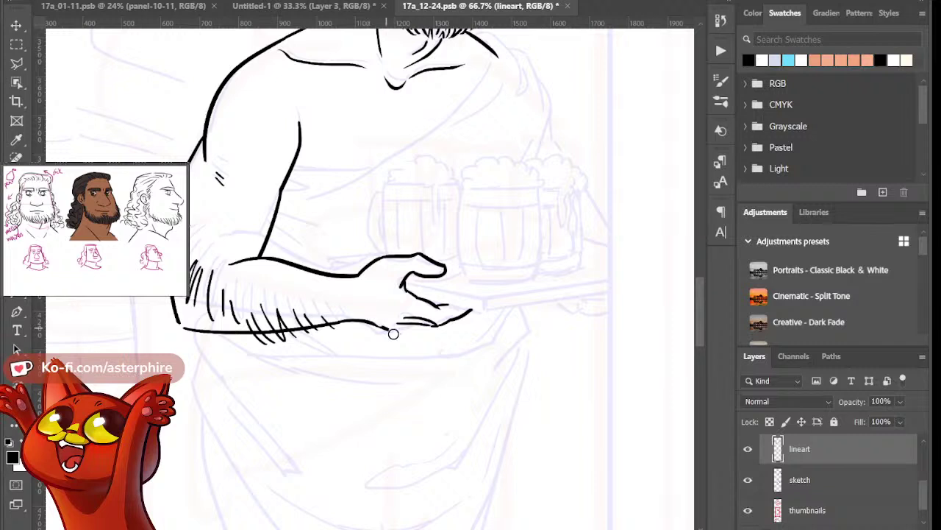
# Refine the lower edge of the hand where the wrist meets the curled fingers
pyautogui.moveTo(371, 323)
pyautogui.mouseDown()
pyautogui.moveTo(394, 335)
pyautogui.moveTo(424, 326)
pyautogui.mouseUp()
pyautogui.hotkey('ctrl', 'z')
pyautogui.hotkey('ctrl', 'z')
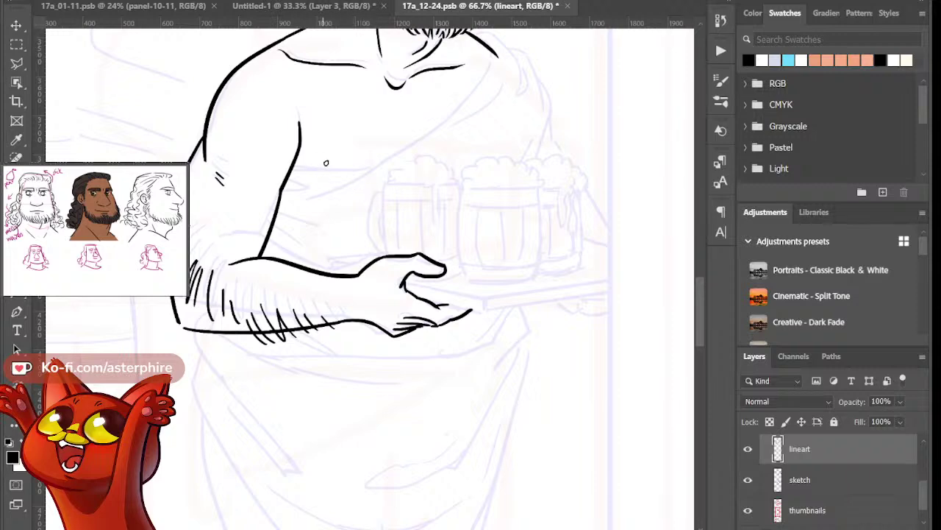
# Ink the cloth draped over the far shoulder with its hanging fold, outer edge and inner crease toward the mugs
pyautogui.scroll(5, 702, 276)
pyautogui.scroll(-2, 701, 278)
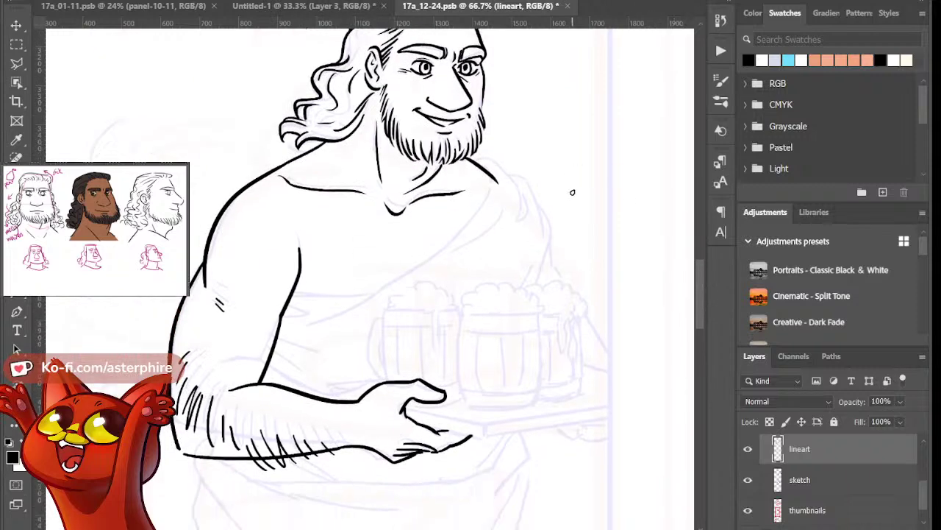
pyautogui.moveTo(477, 161); pyautogui.dragTo(523, 212)
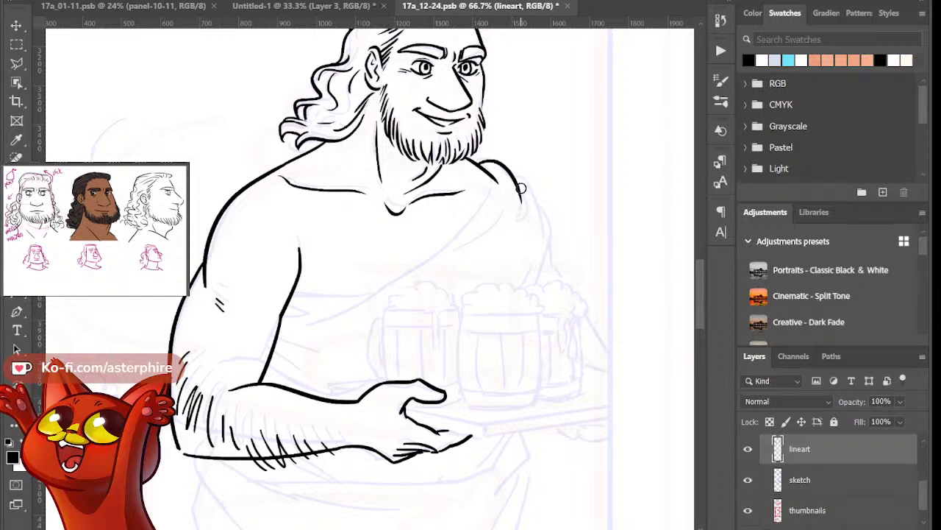
pyautogui.moveTo(519, 223); pyautogui.dragTo(530, 197)
pyautogui.moveTo(514, 177)
pyautogui.mouseDown()
pyautogui.moveTo(539, 231)
pyautogui.moveTo(535, 295)
pyautogui.mouseUp()
pyautogui.hotkey('ctrl', 'z')
pyautogui.moveTo(541, 246); pyautogui.dragTo(497, 314)
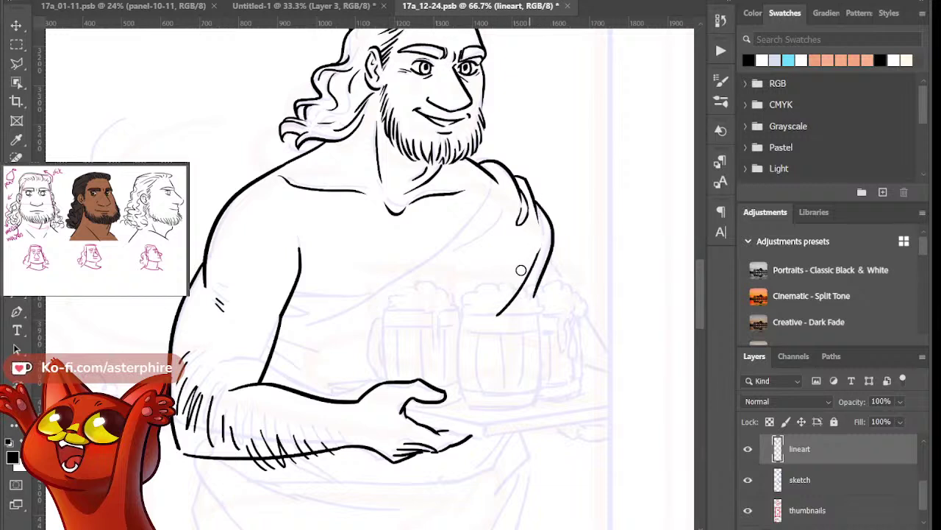
# Ink the garment's diagonal edge from the far shoulder across the chest, with a parallel fold line beneath it
pyautogui.moveTo(494, 180); pyautogui.dragTo(365, 320)
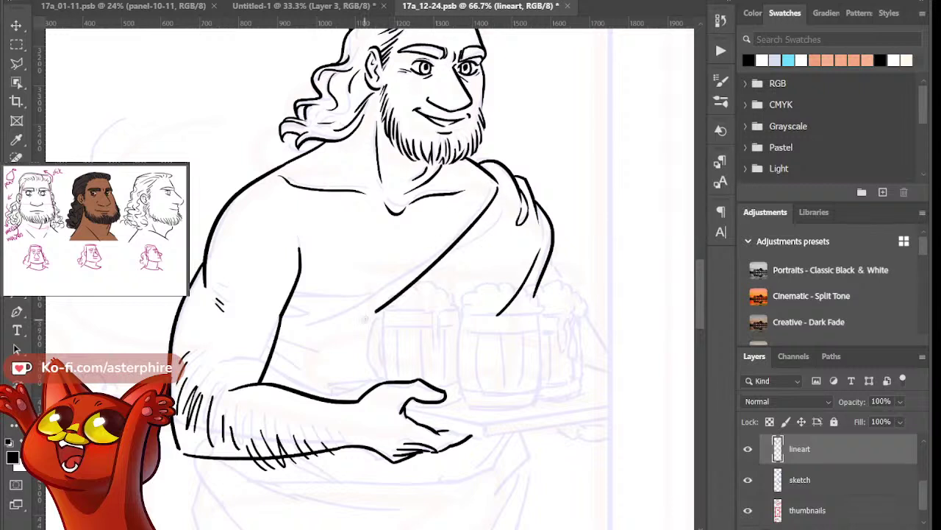
pyautogui.hotkey('ctrl', 'z')
pyautogui.moveTo(498, 188); pyautogui.dragTo(326, 326)
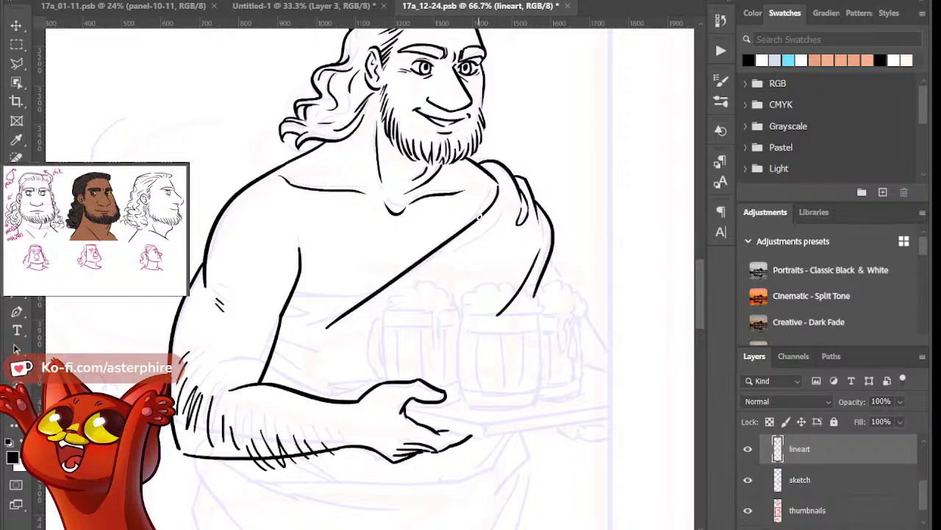
pyautogui.moveTo(504, 206); pyautogui.dragTo(406, 290)
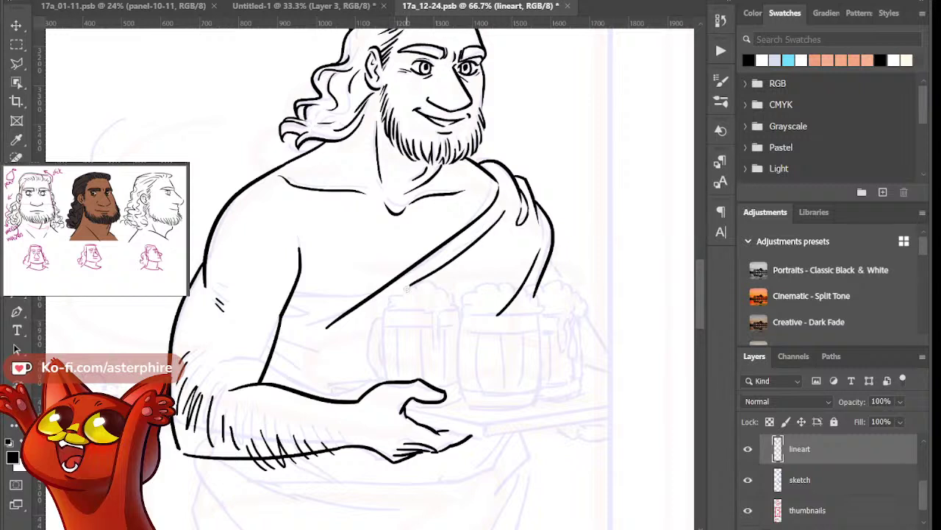
# Rework the parallel fold line beneath the garment's diagonal chest edge as a shorter stroke starting near the far shoulder
pyautogui.hotkey('ctrl', 'z')
pyautogui.moveTo(507, 201); pyautogui.dragTo(443, 252)
pyautogui.hotkey('ctrl', 'z')
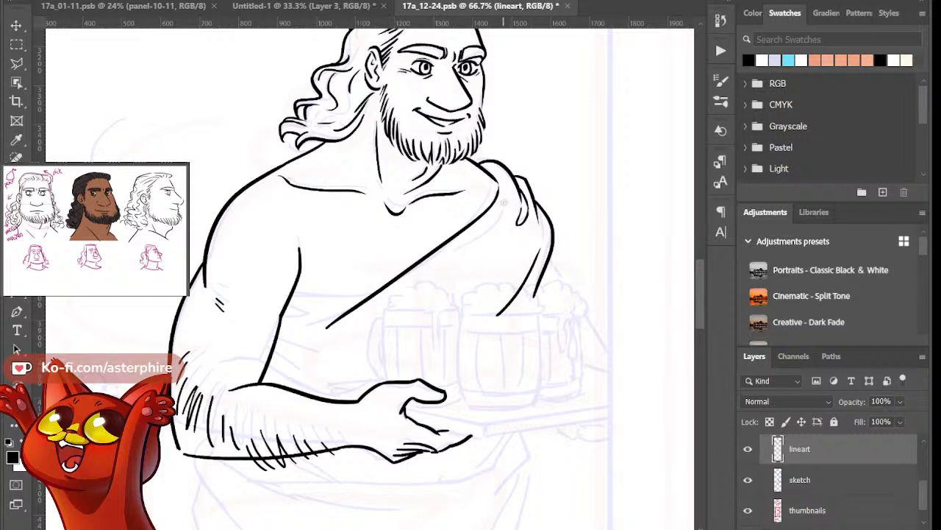
pyautogui.moveTo(507, 201); pyautogui.dragTo(443, 256)
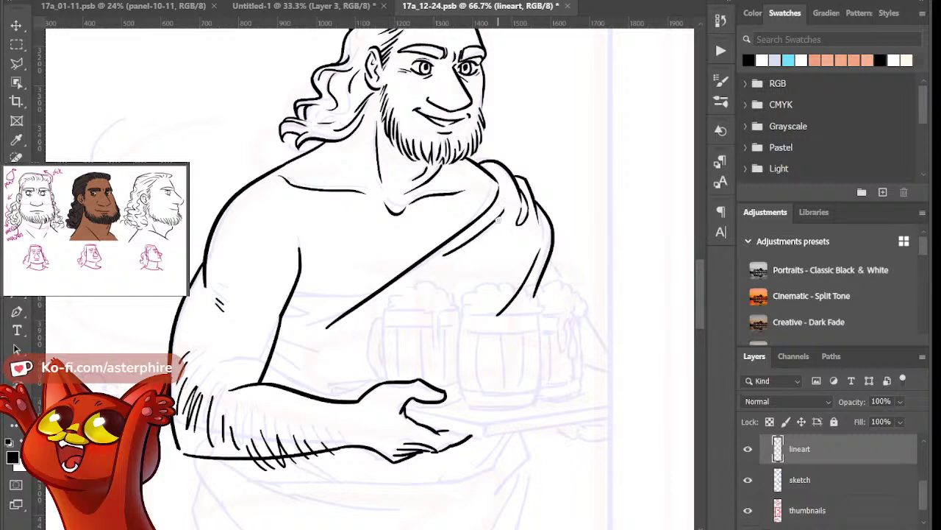
pyautogui.hotkey('ctrl', 'z')
pyautogui.moveTo(508, 204); pyautogui.dragTo(449, 252)
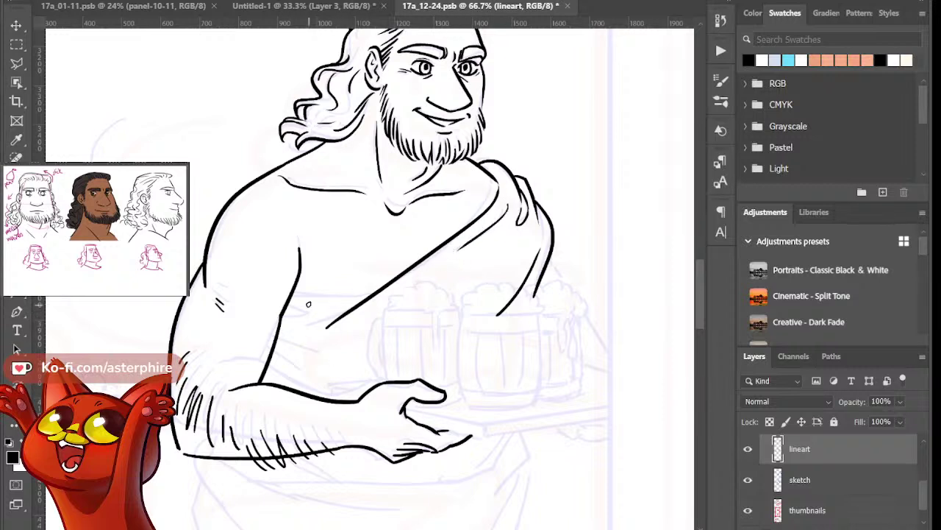
# Ink the garment's upper edge across the chest from the near arm to the diagonal edge, with a small fold beside the arm
pyautogui.moveTo(294, 292); pyautogui.dragTo(373, 293)
pyautogui.hotkey('ctrl', 'z')
pyautogui.hotkey('ctrl', 'z')
pyautogui.hotkey('ctrl', 'z')
pyautogui.moveTo(296, 287); pyautogui.dragTo(374, 294)
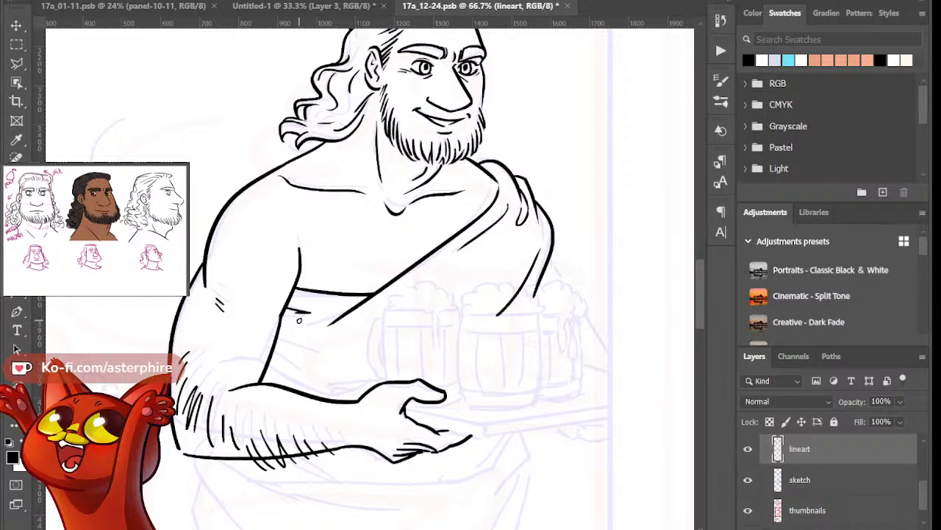
# Ink the waist folds of the garment running from the near arm toward the mugs, with a short crease above the forearm
pyautogui.moveTo(276, 342); pyautogui.dragTo(370, 350)
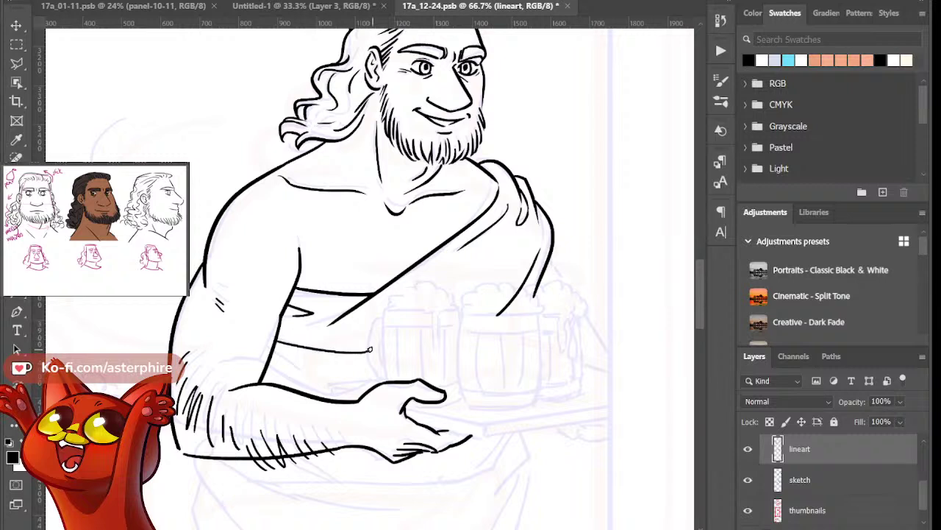
pyautogui.hotkey('ctrl', 'z')
pyautogui.moveTo(276, 342); pyautogui.dragTo(370, 350)
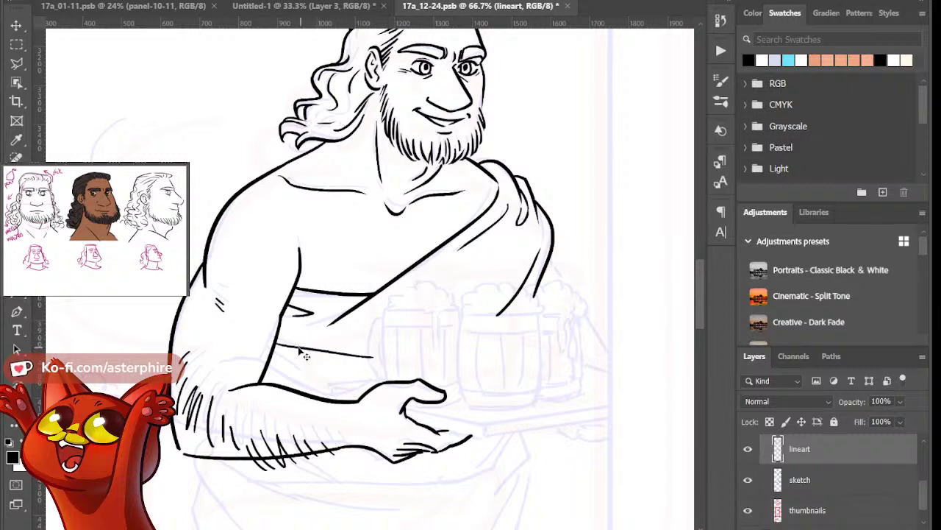
pyautogui.hotkey('ctrl', 'z')
pyautogui.moveTo(275, 342); pyautogui.dragTo(351, 349)
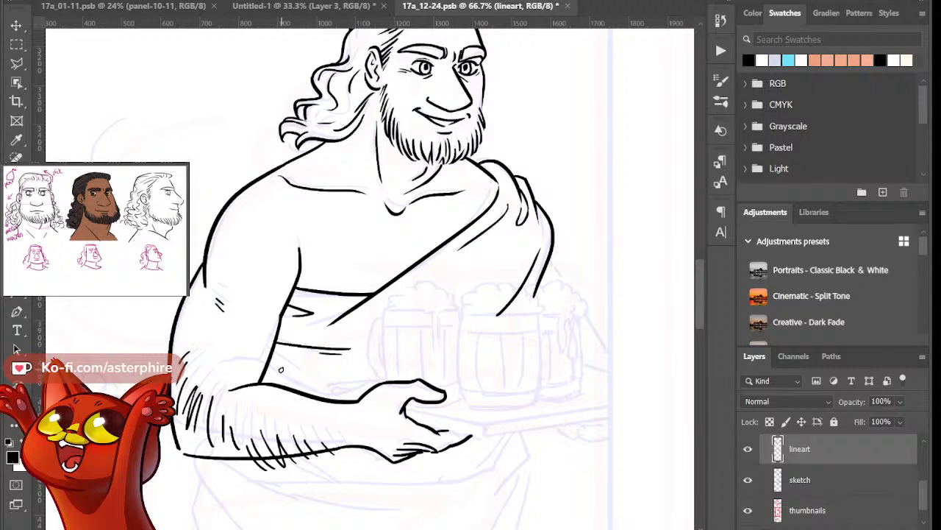
pyautogui.moveTo(271, 356); pyautogui.dragTo(301, 373)
# Ink the tray's near side as two parallel edges from the thumb to the front corner, closed by a short corner line
pyautogui.moveTo(700, 293)
pyautogui.mouseDown()
pyautogui.moveTo(702, 312)
pyautogui.moveTo(702, 304)
pyautogui.mouseUp()
pyautogui.moveTo(493, 529); pyautogui.dragTo(511, 529)
pyautogui.hscroll(2, 407, 366)
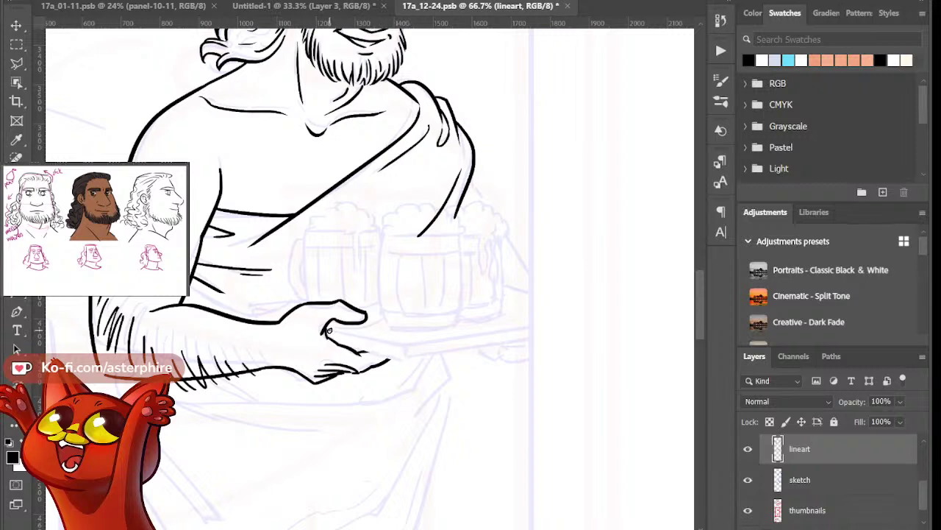
pyautogui.moveTo(436, 356); pyautogui.dragTo(328, 331)
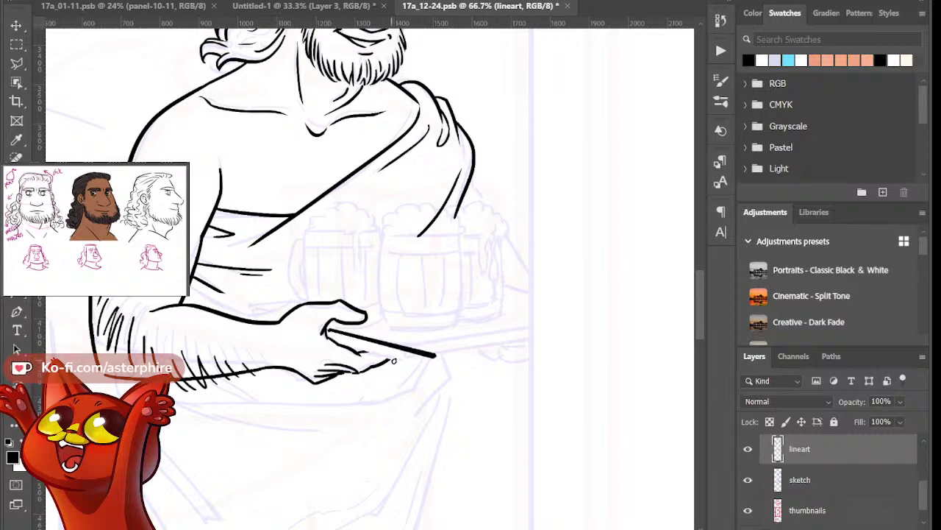
pyautogui.moveTo(353, 347); pyautogui.dragTo(445, 369)
pyautogui.hotkey('ctrl', 'z')
pyautogui.moveTo(343, 344); pyautogui.dragTo(455, 375)
pyautogui.hotkey('ctrl', 'z')
pyautogui.moveTo(342, 348); pyautogui.dragTo(434, 376)
pyautogui.moveTo(348, 346); pyautogui.dragTo(409, 372)
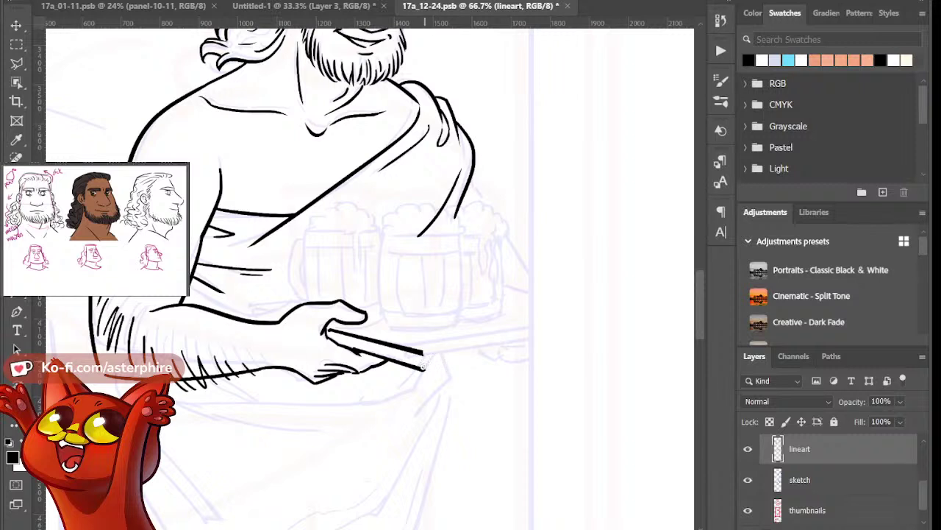
pyautogui.moveTo(426, 352); pyautogui.dragTo(424, 368)
# Ink the tray's far side with two straight parallel edges from the front corner past the panel border
pyautogui.keyDown('shift'); pyautogui.click(544, 339); pyautogui.keyUp('shift')
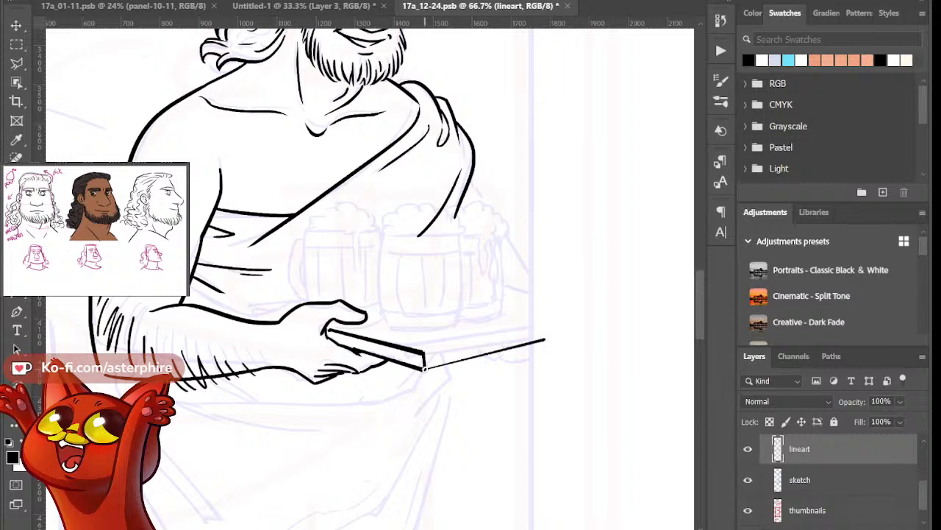
pyautogui.keyDown('shift'); pyautogui.click(425, 369); pyautogui.keyUp('shift')
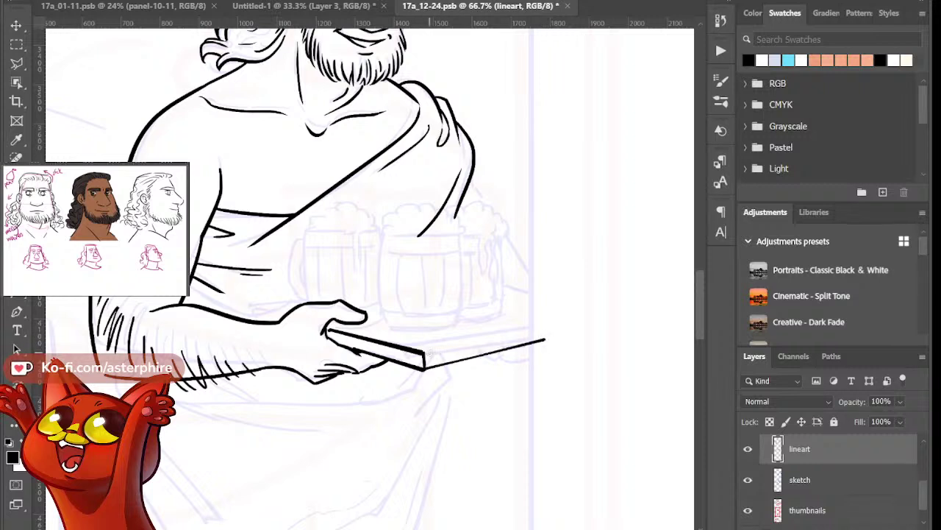
pyautogui.keyDown('shift'); pyautogui.click(545, 330); pyautogui.keyUp('shift')
pyautogui.keyDown('shift'); pyautogui.click(425, 352); pyautogui.keyUp('shift')
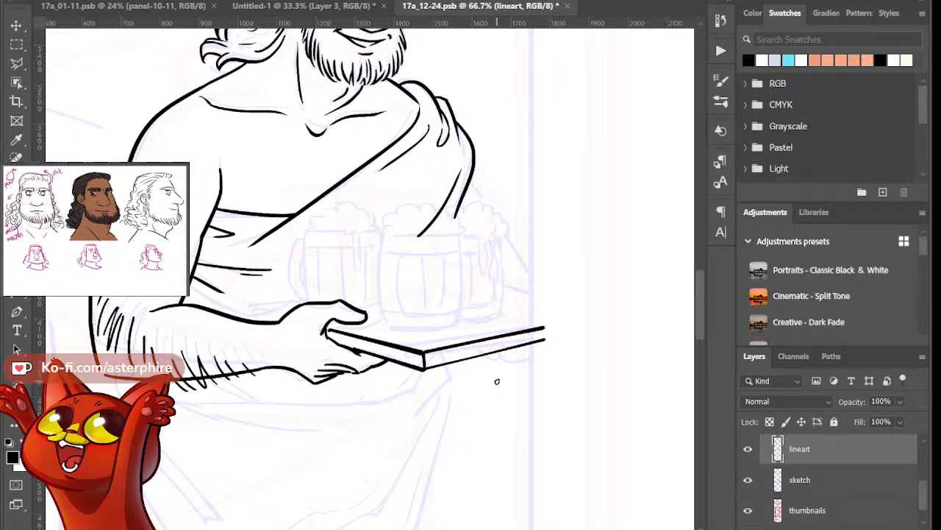
pyautogui.hotkey('ctrl', '-')
pyautogui.hotkey('ctrl', '-')
pyautogui.hotkey('ctrl', '-')
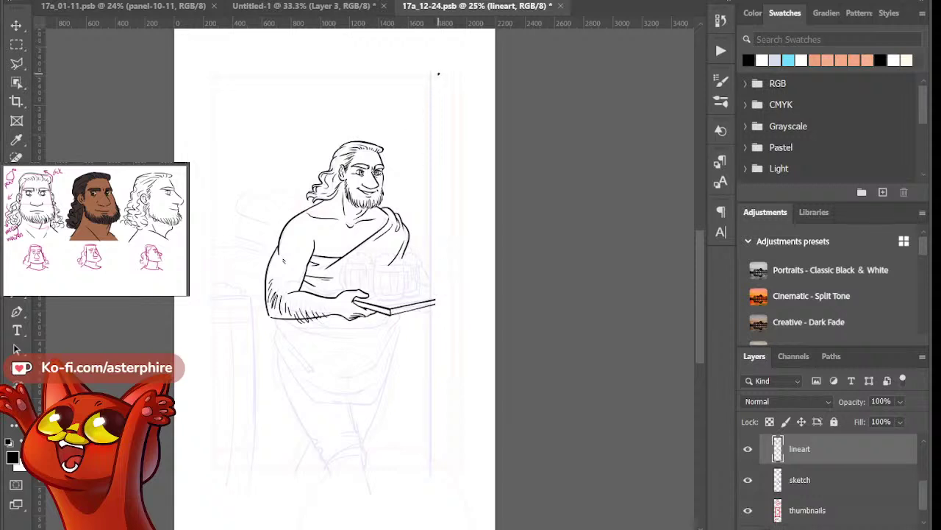
pyautogui.moveTo(438, 74)
pyautogui.mouseDown()
pyautogui.moveTo(458, 382)
pyautogui.moveTo(454, 466)
pyautogui.mouseUp()
pyautogui.hotkey('ctrl', 'z')
pyautogui.scroll(2, 925, 493)
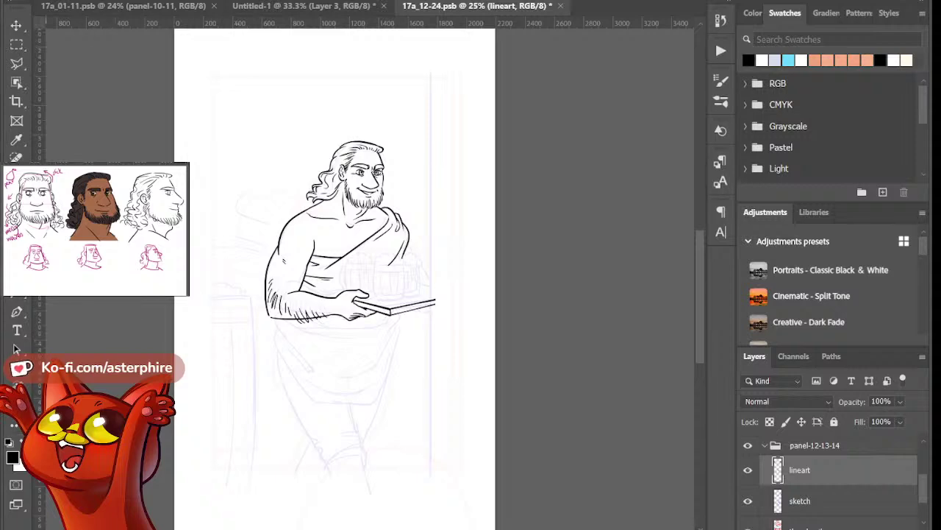
# Ink the outer and inner curves of the handle on the mug nearest the hand
pyautogui.click(373, 266)
pyautogui.click(410, 285)
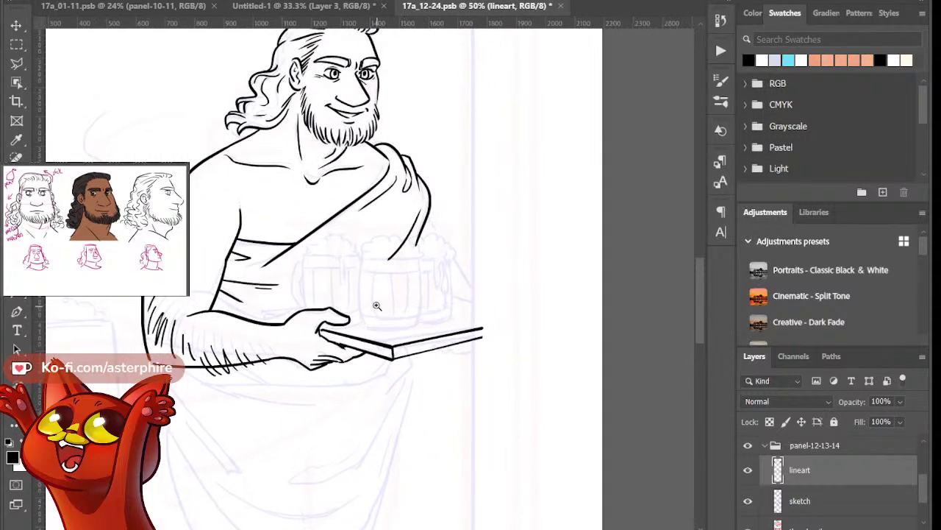
pyautogui.click(377, 288)
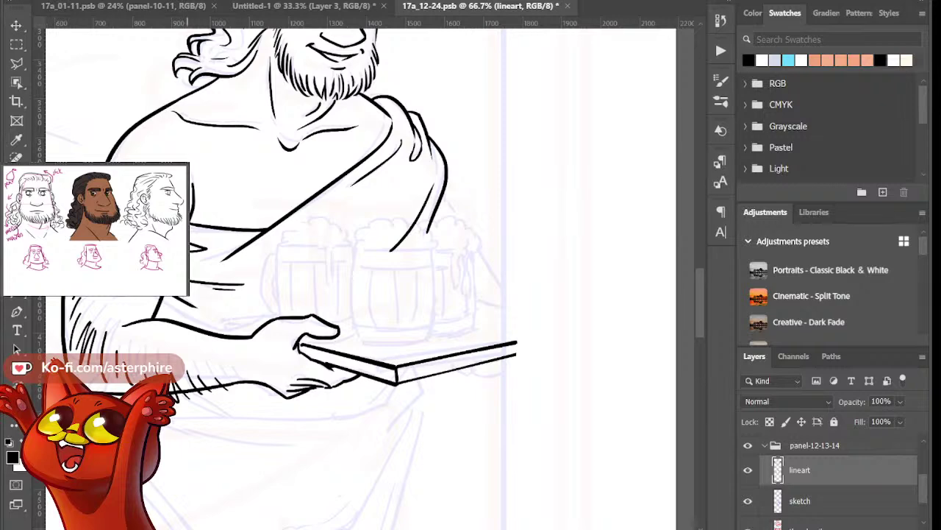
pyautogui.click(370, 277)
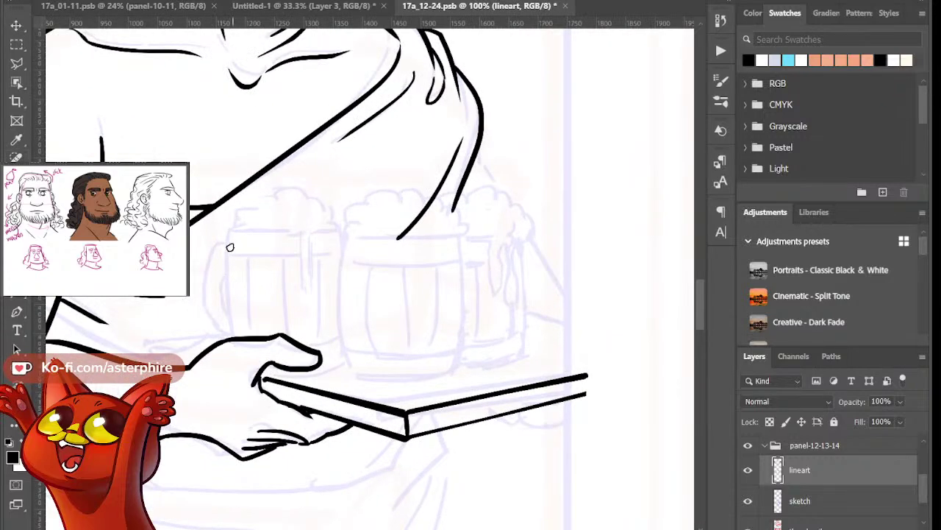
pyautogui.moveTo(230, 240); pyautogui.dragTo(221, 339)
pyautogui.hotkey('ctrl', 'z')
pyautogui.moveTo(230, 240); pyautogui.dragTo(221, 338)
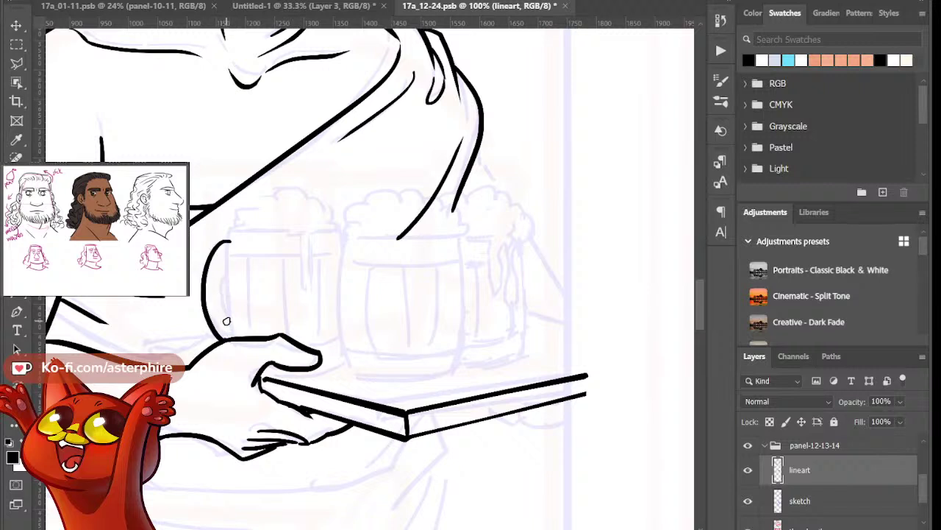
pyautogui.moveTo(233, 268); pyautogui.dragTo(234, 322)
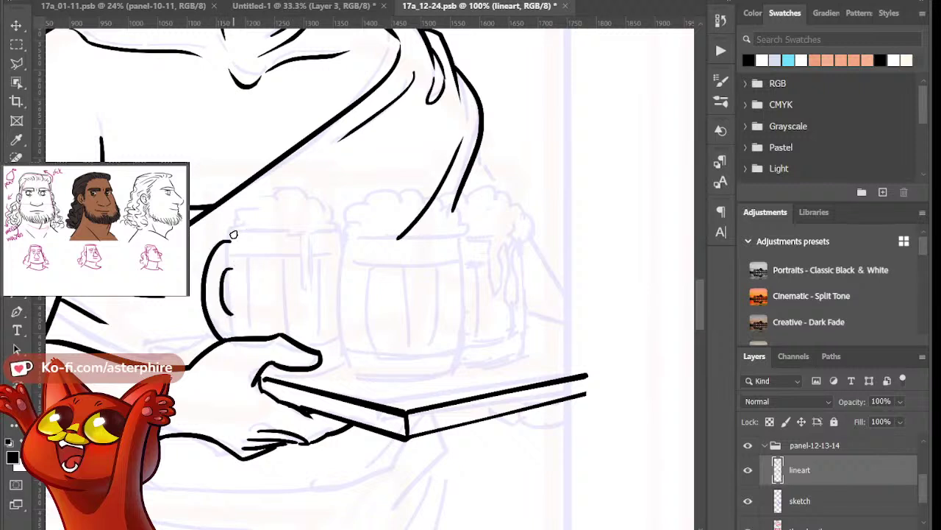
# Ink the first mug's handle-side edge, rim and upper band, plus its puffy foam with drips
pyautogui.moveTo(234, 239); pyautogui.dragTo(233, 339)
pyautogui.moveTo(232, 236)
pyautogui.mouseDown()
pyautogui.moveTo(287, 231)
pyautogui.moveTo(238, 218)
pyautogui.moveTo(267, 207)
pyautogui.moveTo(332, 208)
pyautogui.moveTo(316, 229)
pyautogui.mouseUp()
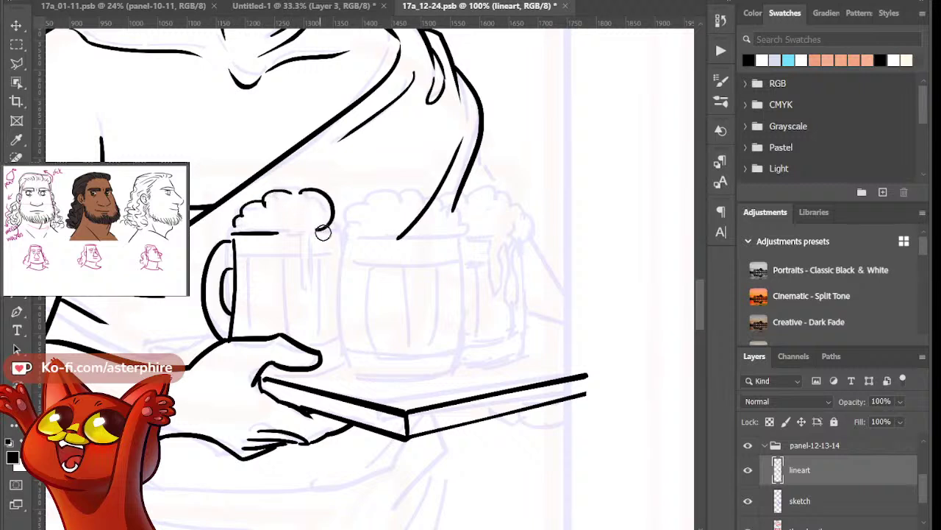
pyautogui.moveTo(303, 190)
pyautogui.mouseDown()
pyautogui.moveTo(302, 233)
pyautogui.moveTo(345, 225)
pyautogui.moveTo(307, 242)
pyautogui.moveTo(307, 270)
pyautogui.mouseUp()
pyautogui.moveTo(312, 237)
pyautogui.mouseDown()
pyautogui.moveTo(312, 259)
pyautogui.moveTo(332, 233)
pyautogui.mouseUp()
pyautogui.moveTo(251, 257); pyautogui.dragTo(303, 257)
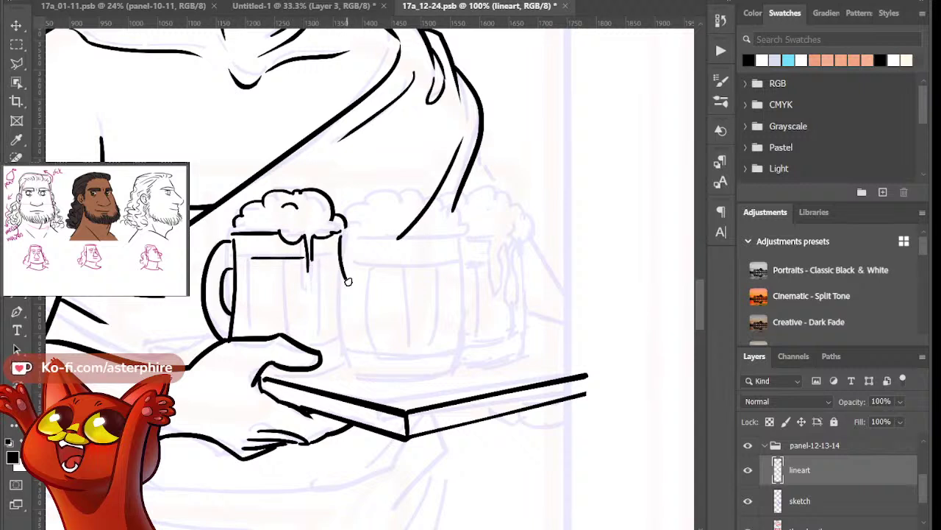
# Ink the first mug's opposite side from the rim down to where the middle mug overlaps it
pyautogui.moveTo(340, 236); pyautogui.dragTo(351, 295)
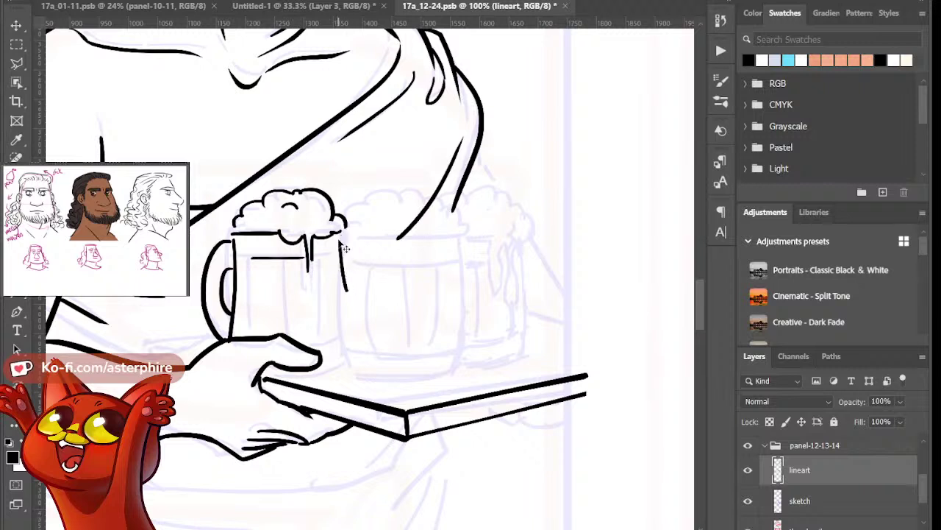
pyautogui.hotkey('ctrl', 'z')
pyautogui.moveTo(340, 235); pyautogui.dragTo(346, 280)
pyautogui.hotkey('ctrl', 'z')
pyautogui.moveTo(340, 234); pyautogui.dragTo(346, 289)
# Ink the first mug's base and lower band between the thumb and the middle mug
pyautogui.moveTo(321, 361)
pyautogui.mouseDown()
pyautogui.moveTo(347, 349)
pyautogui.moveTo(347, 359)
pyautogui.mouseUp()
pyautogui.hotkey('ctrl', 'z')
pyautogui.hotkey('ctrl', 'z')
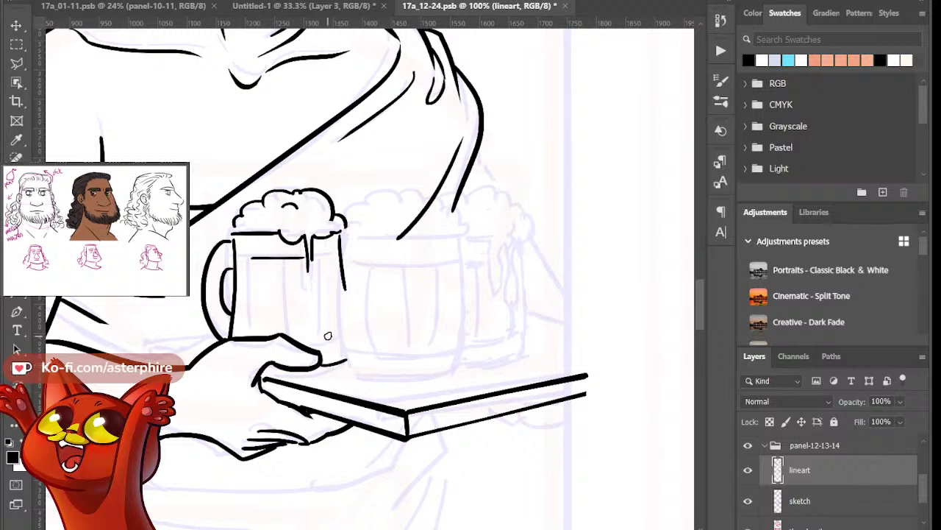
pyautogui.moveTo(300, 340); pyautogui.dragTo(345, 335)
pyautogui.hotkey('ctrl', 'z')
pyautogui.hotkey('ctrl', 'z')
pyautogui.hotkey('ctrl', 'z')
pyautogui.hotkey('ctrl', 'z')
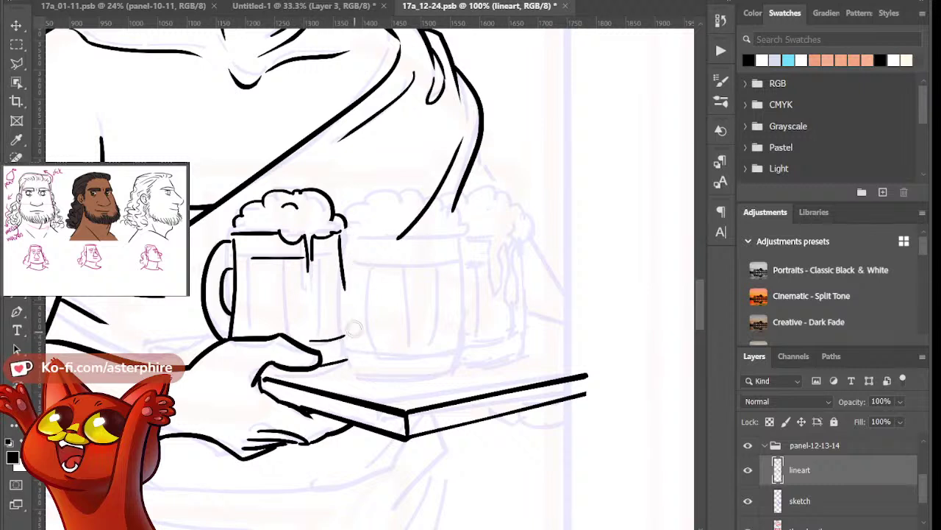
# Ink the middle mug's curved side next to the first mug and its rounded base on the tray
pyautogui.moveTo(352, 234); pyautogui.dragTo(383, 424)
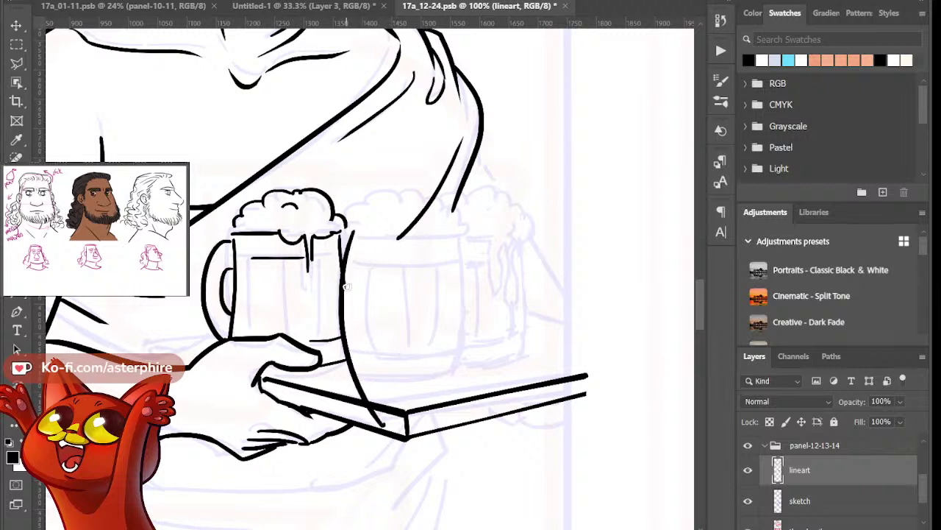
pyautogui.hotkey('ctrl', 'z')
pyautogui.moveTo(353, 231)
pyautogui.mouseDown()
pyautogui.moveTo(384, 396)
pyautogui.moveTo(360, 368)
pyautogui.moveTo(374, 386)
pyautogui.moveTo(357, 388)
pyautogui.moveTo(457, 370)
pyautogui.mouseUp()
pyautogui.hotkey('ctrl', 'z')
pyautogui.hotkey('ctrl', 'z')
pyautogui.press('e')
pyautogui.press('b')
pyautogui.hotkey('ctrl', 'z')
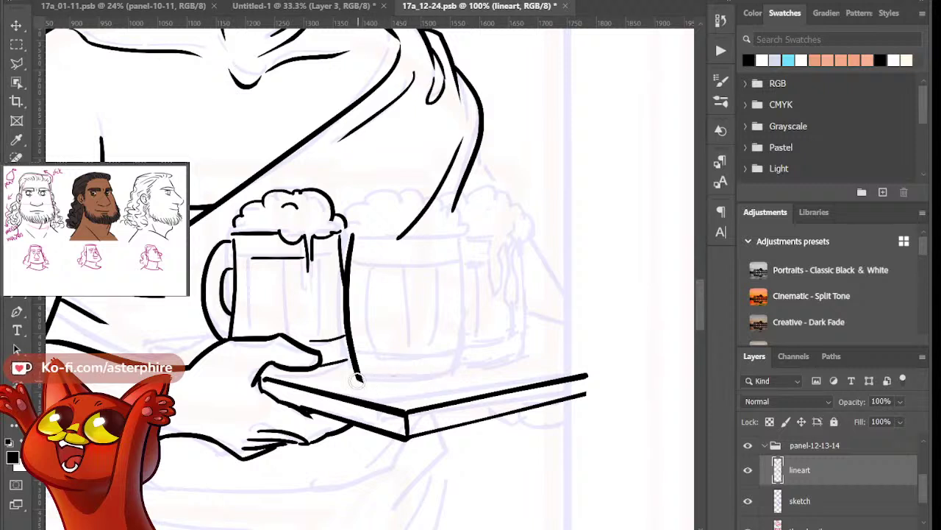
pyautogui.moveTo(359, 378); pyautogui.dragTo(463, 379)
pyautogui.hotkey('ctrl', 'z')
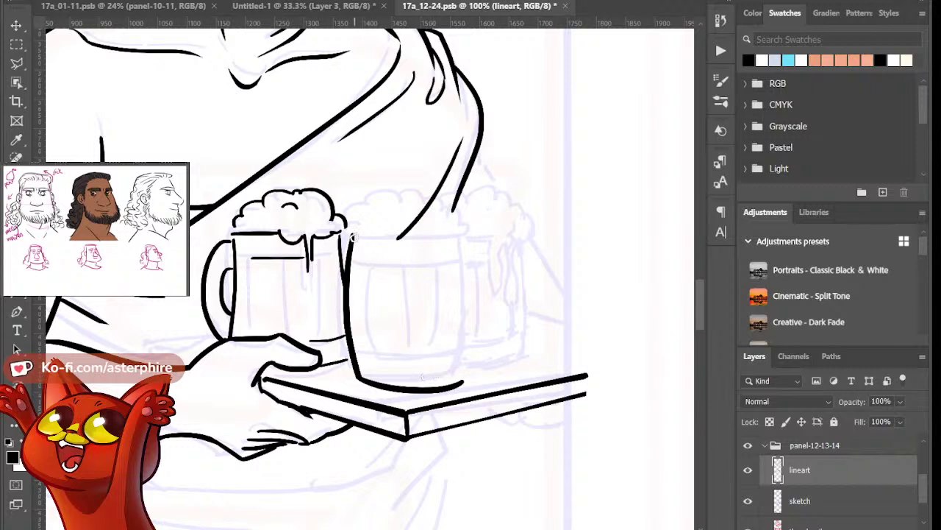
# Trim the shoulder cloth's crease above the middle mug and ink the billowing foam outline on top of it
pyautogui.moveTo(355, 237)
pyautogui.mouseDown()
pyautogui.moveTo(449, 231)
pyautogui.moveTo(404, 229)
pyautogui.moveTo(433, 209)
pyautogui.mouseUp()
pyautogui.hotkey('ctrl', 'z')
pyautogui.press('b')
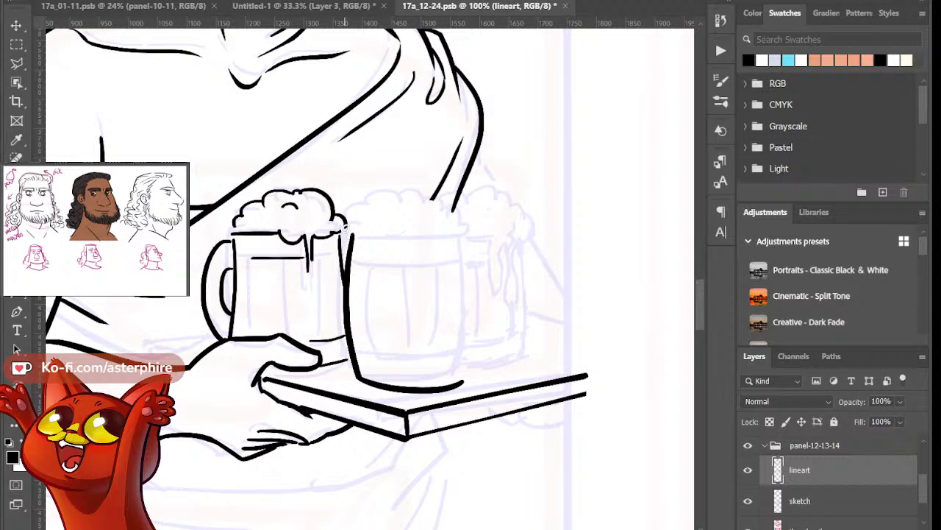
pyautogui.moveTo(347, 221)
pyautogui.mouseDown()
pyautogui.moveTo(385, 197)
pyautogui.moveTo(373, 207)
pyautogui.mouseUp()
pyautogui.hotkey('ctrl', 'z')
pyautogui.hotkey('ctrl', 'z')
pyautogui.moveTo(369, 200)
pyautogui.mouseDown()
pyautogui.moveTo(403, 189)
pyautogui.moveTo(455, 213)
pyautogui.moveTo(460, 232)
pyautogui.mouseUp()
pyautogui.hotkey('ctrl', 'z')
pyautogui.hotkey('ctrl', 'z')
pyautogui.hotkey('ctrl', 'z')
pyautogui.hotkey('ctrl', 'z')
pyautogui.hotkey('ctrl', 'z')
# Ink the scalloped lower edge of the middle mug's foam with small drips beneath it
pyautogui.press('b')
pyautogui.moveTo(362, 235); pyautogui.dragTo(397, 237)
pyautogui.hotkey('ctrl', 'z')
pyautogui.hotkey('ctrl', 'z')
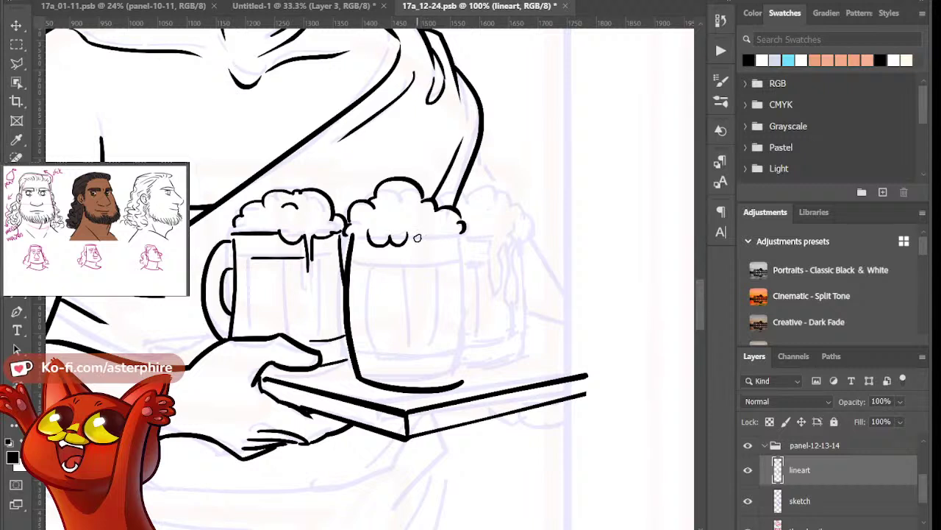
pyautogui.moveTo(417, 239); pyautogui.dragTo(441, 234)
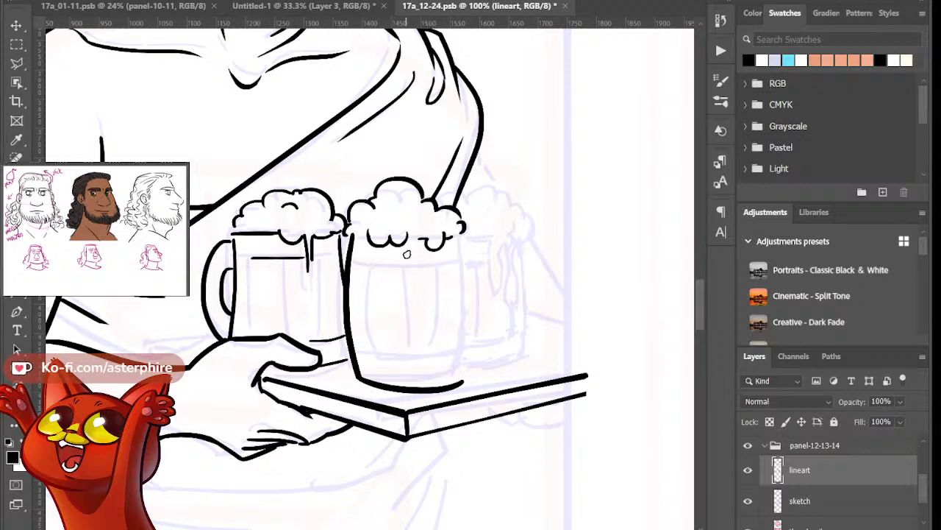
pyautogui.moveTo(417, 243); pyautogui.dragTo(416, 273)
pyautogui.hotkey('ctrl', 'z')
# Ink the middle mug's upper band line beside the drips and its curved lower band above the base
pyautogui.moveTo(354, 264); pyautogui.dragTo(414, 262)
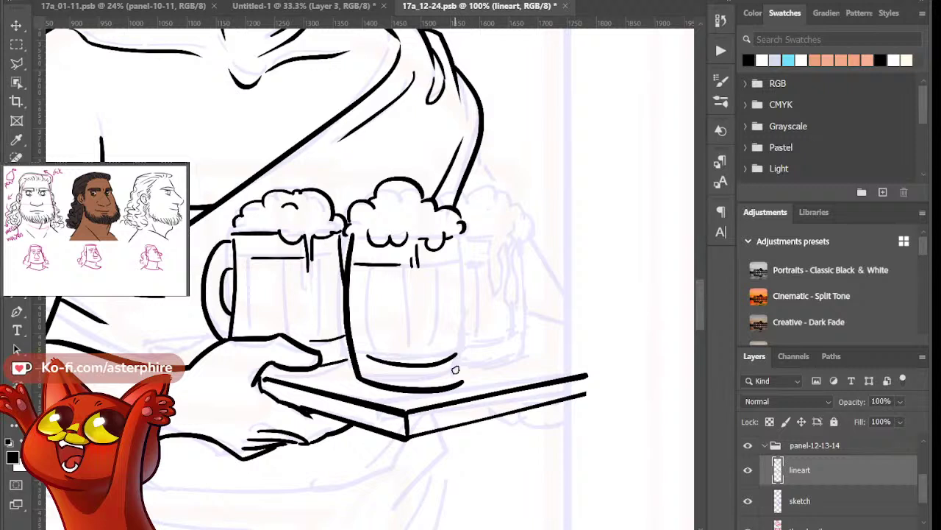
pyautogui.moveTo(363, 355); pyautogui.dragTo(456, 356)
pyautogui.hotkey('ctrl', 'z')
pyautogui.moveTo(358, 354); pyautogui.dragTo(462, 351)
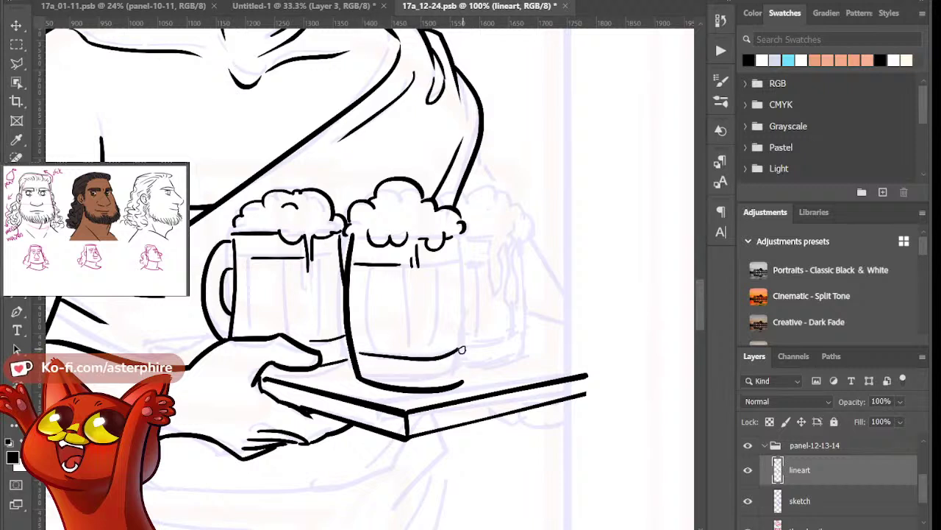
pyautogui.hotkey('ctrl', 'z')
pyautogui.moveTo(359, 355); pyautogui.dragTo(456, 353)
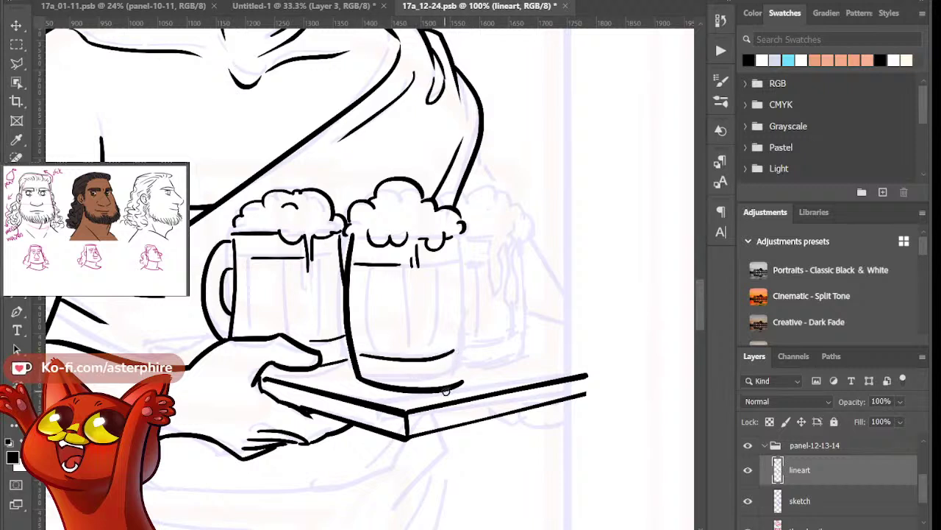
# Ink the middle mug's remaining curved side from the foam down to the base
pyautogui.moveTo(465, 239); pyautogui.dragTo(457, 377)
pyautogui.hotkey('ctrl', 'z')
pyautogui.moveTo(464, 236); pyautogui.dragTo(457, 378)
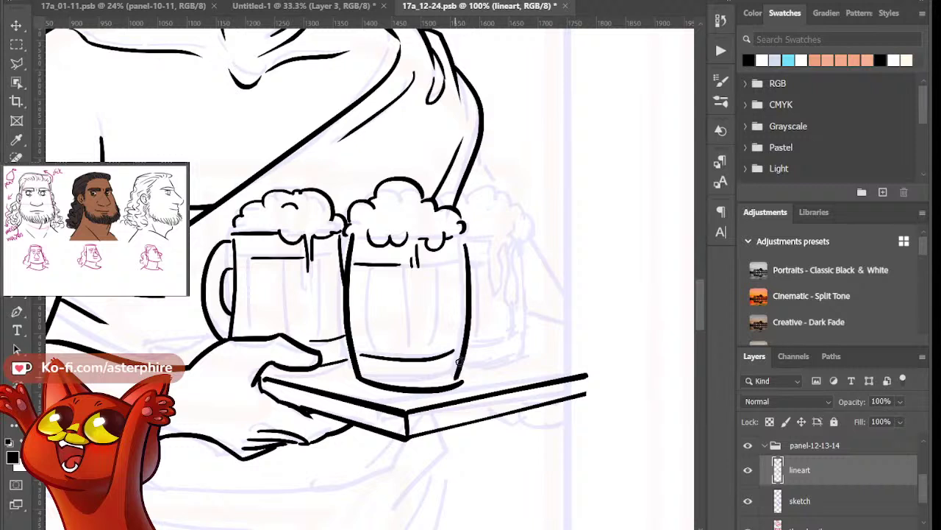
# Redraw the middle mug's outer side as a smooth, slightly bulging curve running from the foam to the base
pyautogui.hotkey('ctrl', 'z')
pyautogui.moveTo(464, 239); pyautogui.dragTo(457, 377)
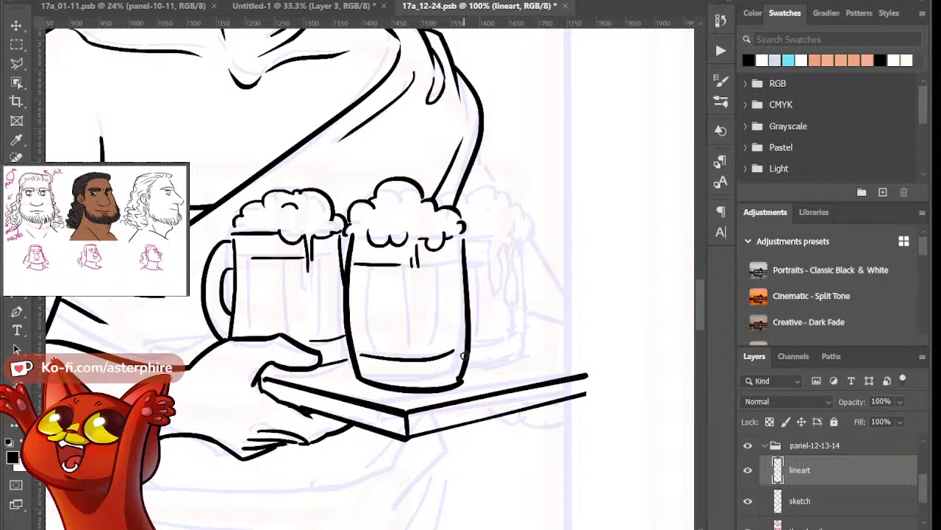
pyautogui.hotkey('ctrl', 'z')
pyautogui.moveTo(464, 237); pyautogui.dragTo(456, 379)
pyautogui.hotkey('ctrl', 'z')
pyautogui.moveTo(463, 238); pyautogui.dragTo(457, 379)
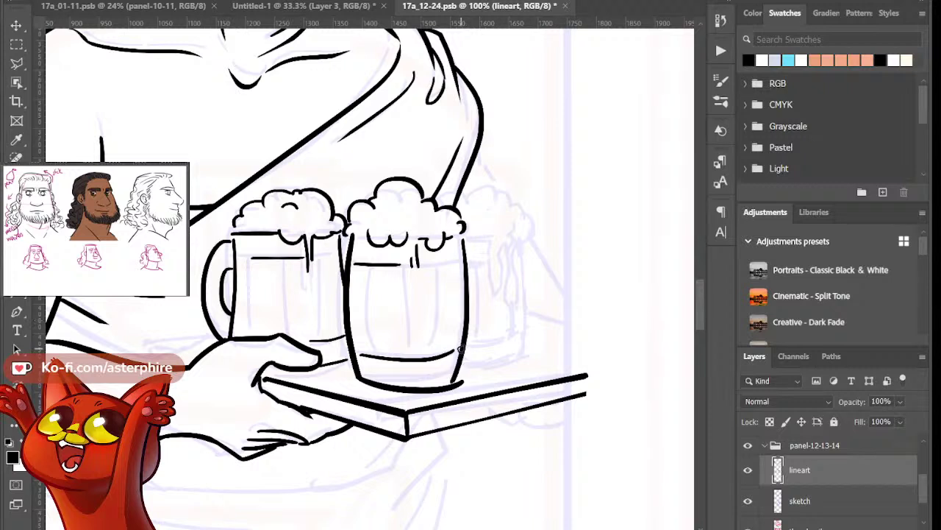
pyautogui.hotkey('ctrl', 'z')
pyautogui.moveTo(464, 238); pyautogui.dragTo(457, 378)
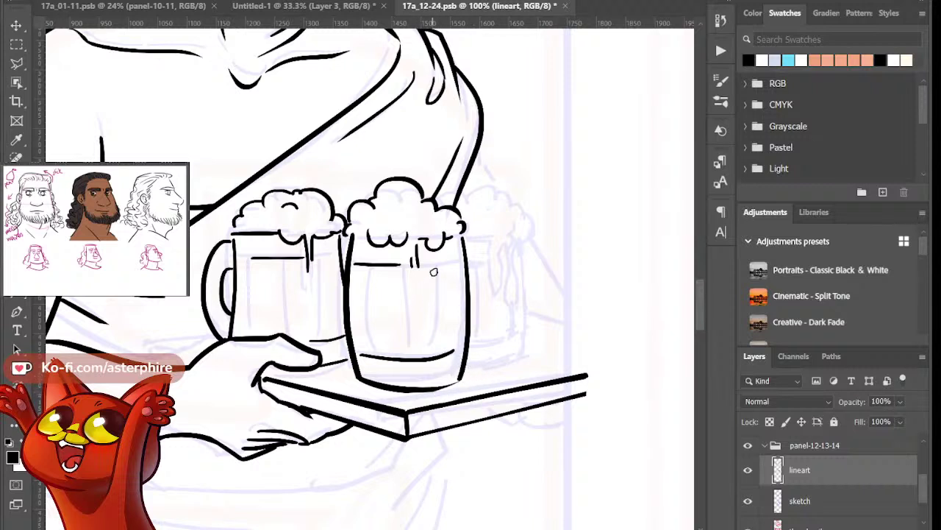
# Complete the middle mug's upper band beyond the drips and ink a tapered vertical groove line beside its handle-side edge
pyautogui.moveTo(425, 262); pyautogui.dragTo(464, 261)
pyautogui.moveTo(372, 271); pyautogui.dragTo(372, 346)
pyautogui.press('e')
pyautogui.moveTo(376, 270); pyautogui.dragTo(376, 334)
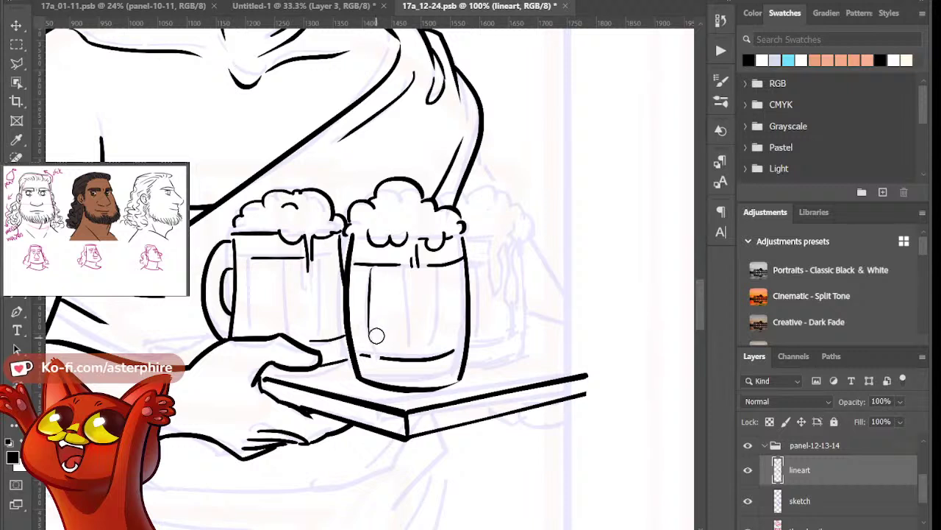
pyautogui.press('b')
pyautogui.moveTo(374, 267); pyautogui.dragTo(372, 346)
pyautogui.press('e')
pyautogui.moveTo(376, 312); pyautogui.dragTo(377, 329)
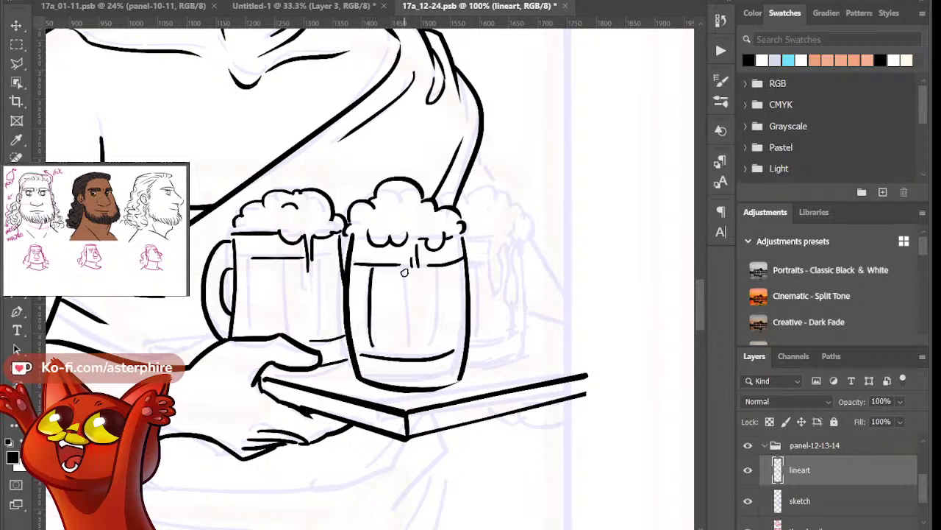
# Ink the two remaining vertical groove lines at the centre and far side of the middle mug's body
pyautogui.moveTo(404, 268); pyautogui.dragTo(404, 345)
pyautogui.moveTo(440, 267); pyautogui.dragTo(440, 346)
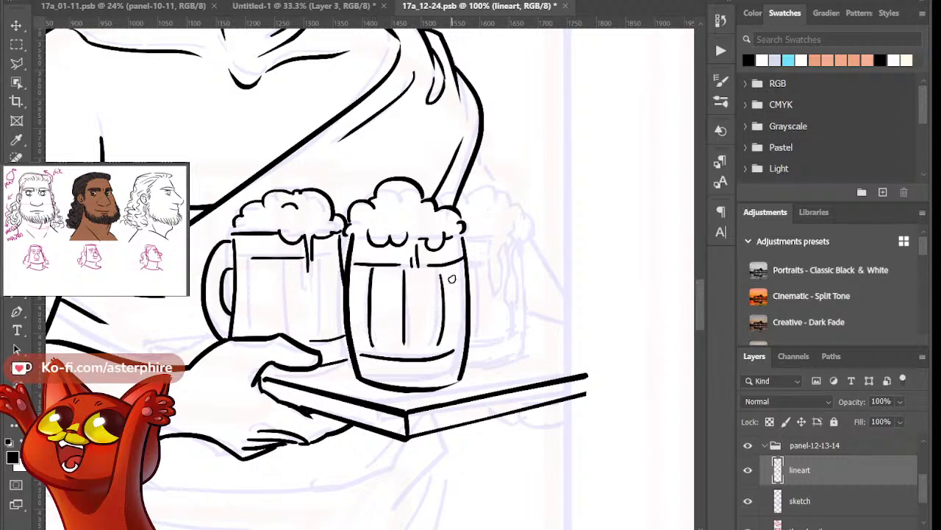
pyautogui.hotkey('ctrl', 'z')
pyautogui.moveTo(442, 268); pyautogui.dragTo(441, 338)
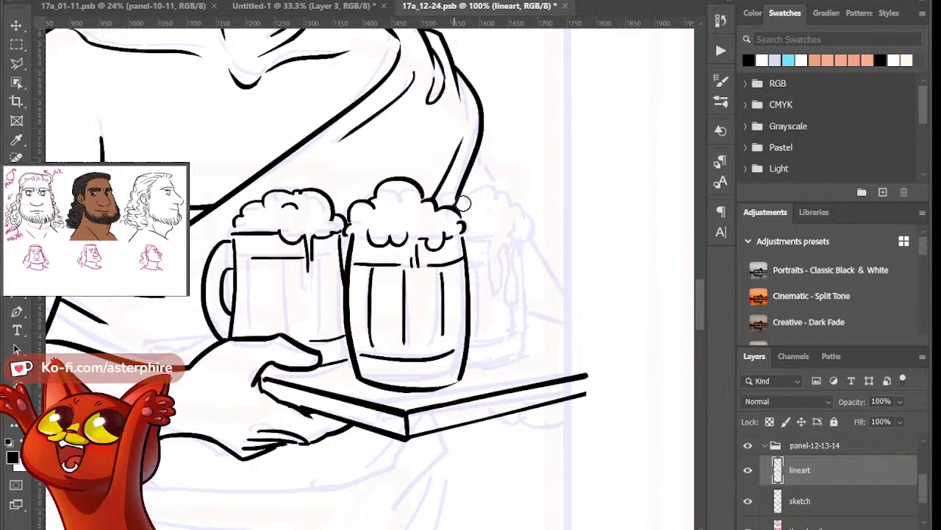
# Ink the third mug's billowing foam outline, its rim and the long drips running down beneath the foam
pyautogui.moveTo(444, 201)
pyautogui.mouseDown()
pyautogui.moveTo(471, 213)
pyautogui.moveTo(504, 194)
pyautogui.moveTo(520, 215)
pyautogui.moveTo(485, 193)
pyautogui.moveTo(524, 213)
pyautogui.moveTo(520, 245)
pyautogui.mouseUp()
pyautogui.hotkey('ctrl', 'z')
pyautogui.hotkey('ctrl', 'z')
pyautogui.hotkey('ctrl', 'z')
pyautogui.moveTo(463, 235)
pyautogui.mouseDown()
pyautogui.moveTo(506, 286)
pyautogui.moveTo(511, 256)
pyautogui.moveTo(517, 280)
pyautogui.moveTo(515, 258)
pyautogui.moveTo(516, 293)
pyautogui.mouseUp()
pyautogui.hotkey('ctrl', 'z')
pyautogui.hotkey('ctrl', 'z')
pyautogui.moveTo(516, 252); pyautogui.dragTo(517, 291)
# Ink the third mug's slanted outer side, its base line and the curved bands across the body
pyautogui.moveTo(517, 254); pyautogui.dragTo(537, 359)
pyautogui.hotkey('ctrl', 'z')
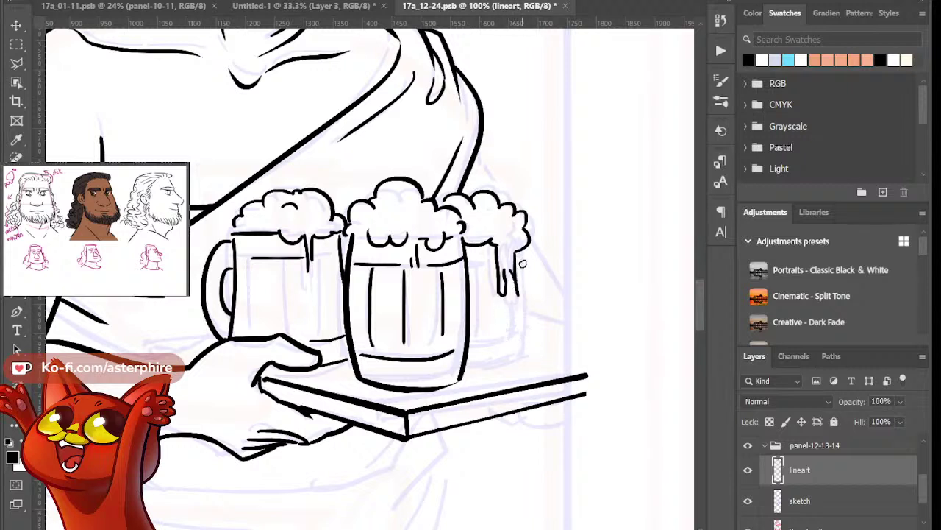
pyautogui.moveTo(518, 254); pyautogui.dragTo(536, 356)
pyautogui.moveTo(471, 364); pyautogui.dragTo(543, 354)
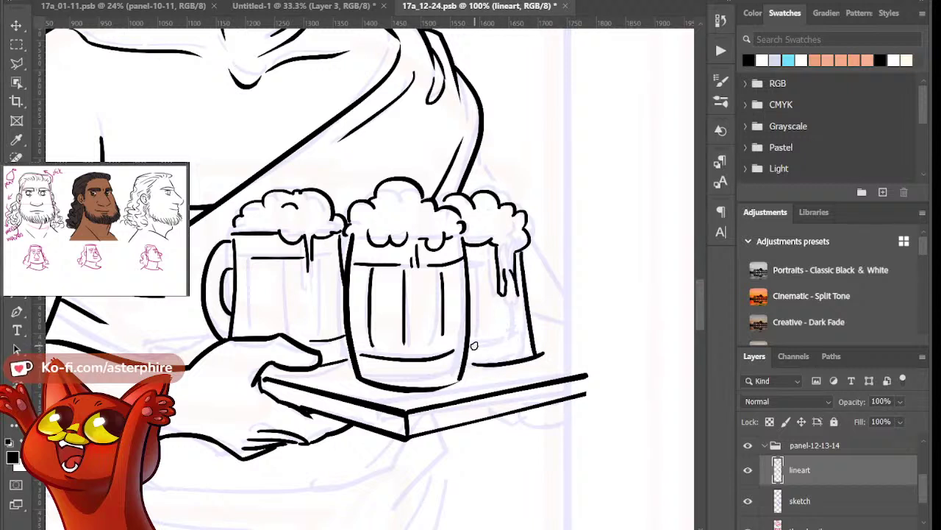
pyautogui.moveTo(474, 345)
pyautogui.mouseDown()
pyautogui.moveTo(517, 339)
pyautogui.moveTo(517, 330)
pyautogui.mouseUp()
pyautogui.hotkey('ctrl', 'z')
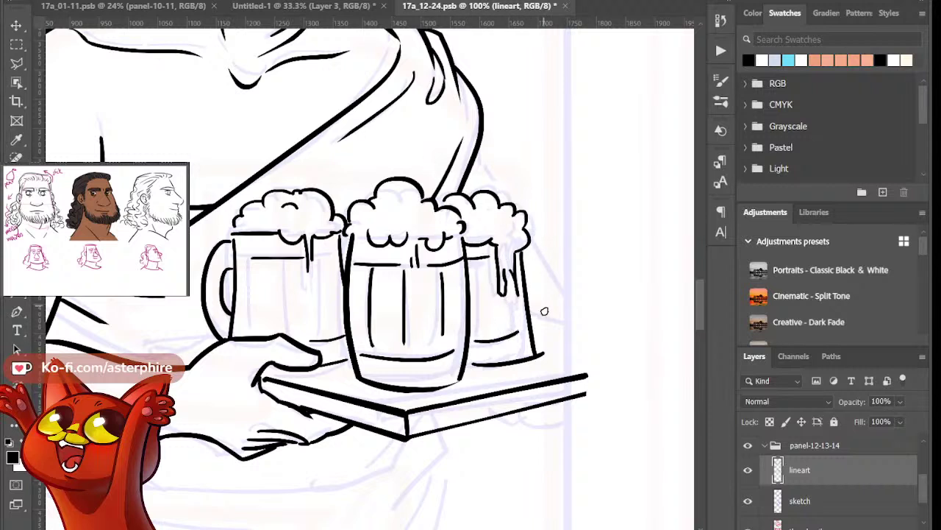
# Ink the tray's far edge, the slanted line behind the third mug and the rounded shape under the tray
pyautogui.moveTo(531, 315); pyautogui.dragTo(586, 335)
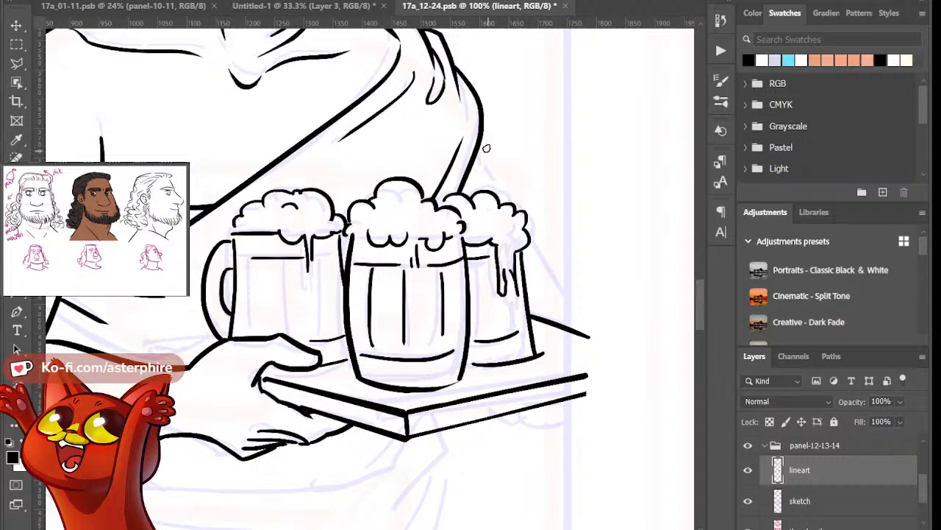
pyautogui.hotkey('ctrl', '-')
pyautogui.hotkey('ctrl', '-')
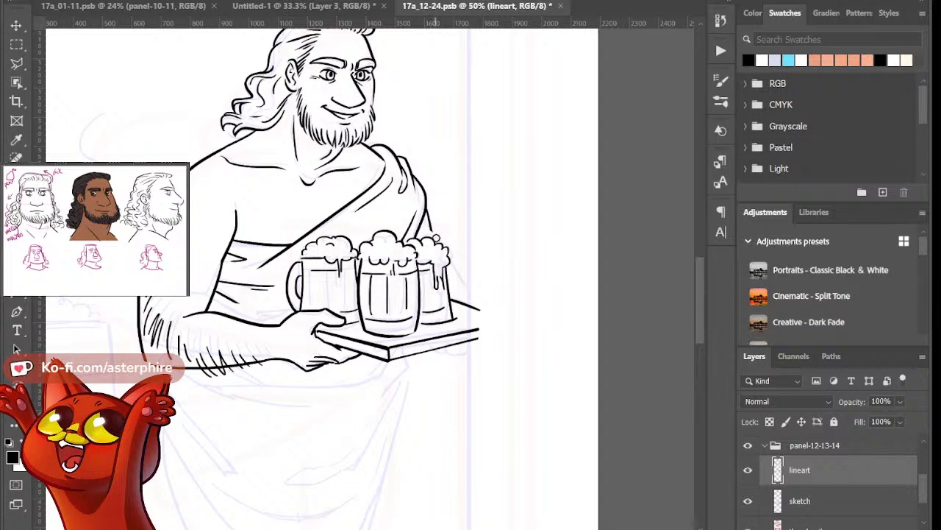
pyautogui.moveTo(453, 259); pyautogui.dragTo(481, 309)
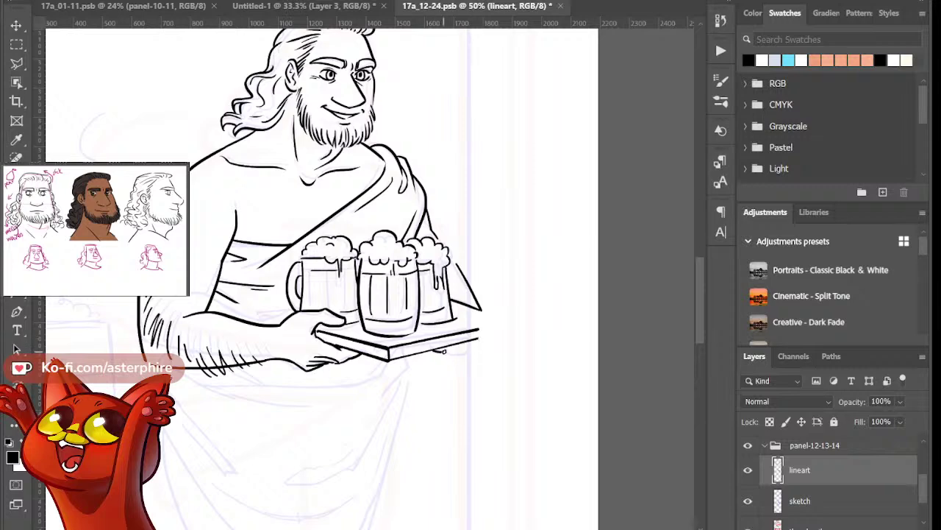
pyautogui.moveTo(445, 351); pyautogui.dragTo(479, 349)
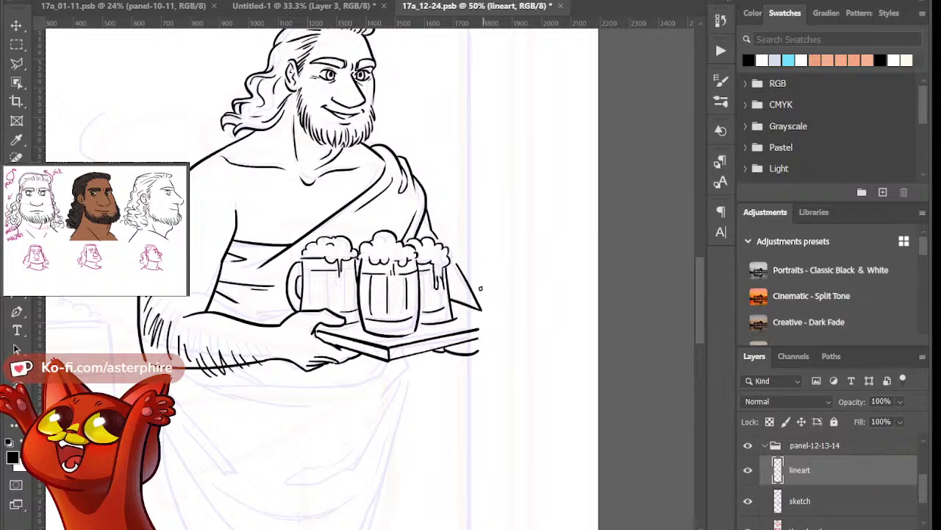
# Ink short creases below the tray corner and the angled waist cloth edge running down into a diagonal fold
pyautogui.moveTo(706, 292); pyautogui.dragTo(705, 314)
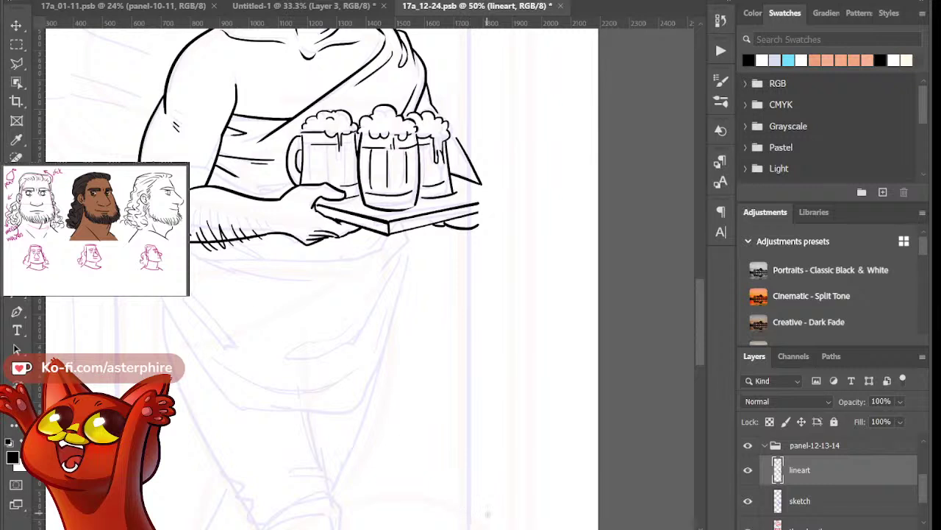
pyautogui.moveTo(489, 528); pyautogui.dragTo(457, 528)
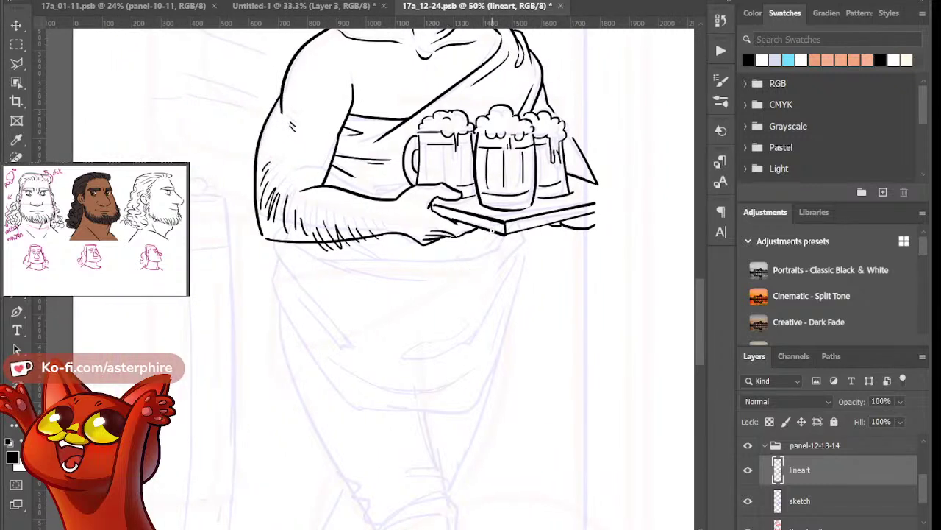
pyautogui.moveTo(493, 230); pyautogui.dragTo(473, 256)
pyautogui.moveTo(500, 239); pyautogui.dragTo(476, 250)
pyautogui.hotkey('ctrl', 'z')
pyautogui.hotkey('ctrl', 'z')
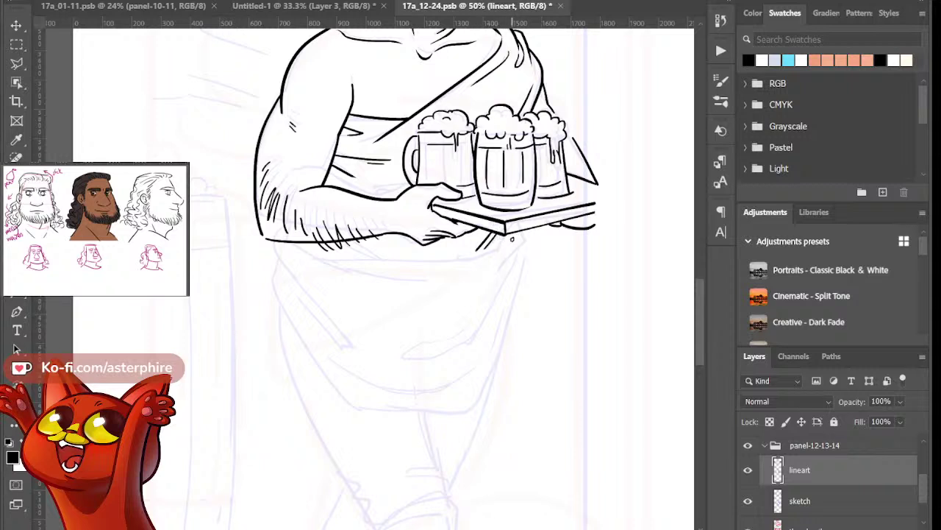
pyautogui.moveTo(513, 234)
pyautogui.mouseDown()
pyautogui.moveTo(515, 251)
pyautogui.moveTo(477, 303)
pyautogui.mouseUp()
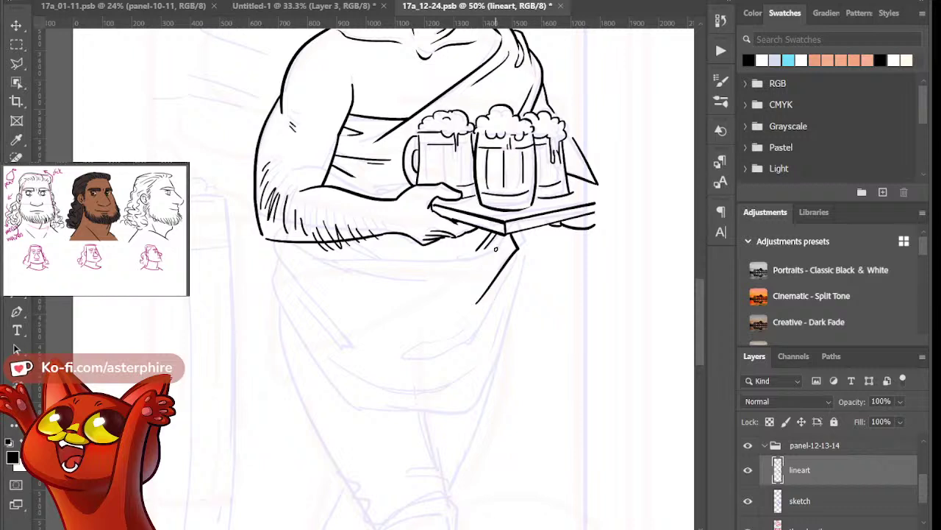
# Ink the waist cloth's folds beneath the forearm, including the opposite hip's diagonal and the curved lines across the waist
pyautogui.moveTo(503, 237); pyautogui.dragTo(323, 298)
pyautogui.hotkey('ctrl', 'z')
pyautogui.moveTo(347, 246)
pyautogui.mouseDown()
pyautogui.moveTo(378, 258)
pyautogui.moveTo(299, 243)
pyautogui.moveTo(362, 273)
pyautogui.mouseUp()
pyautogui.hotkey('ctrl', 'z')
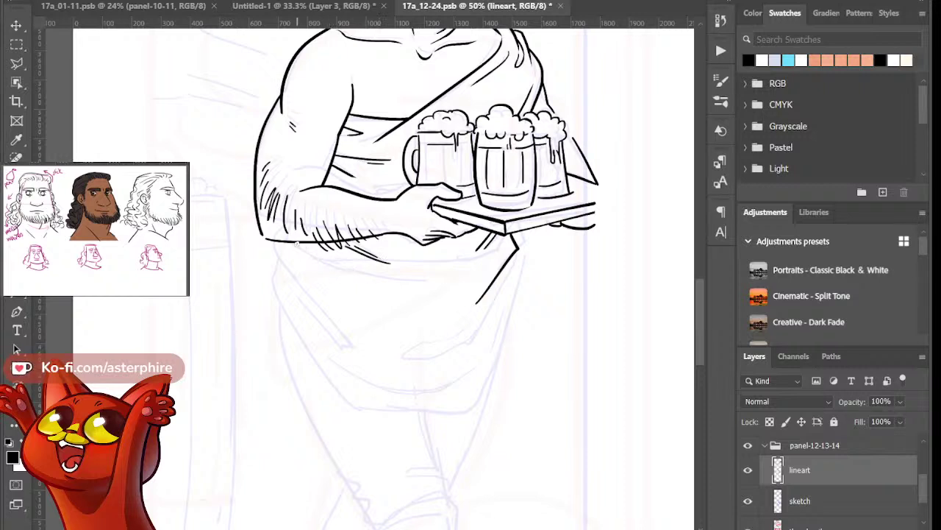
pyautogui.moveTo(278, 241); pyautogui.dragTo(343, 304)
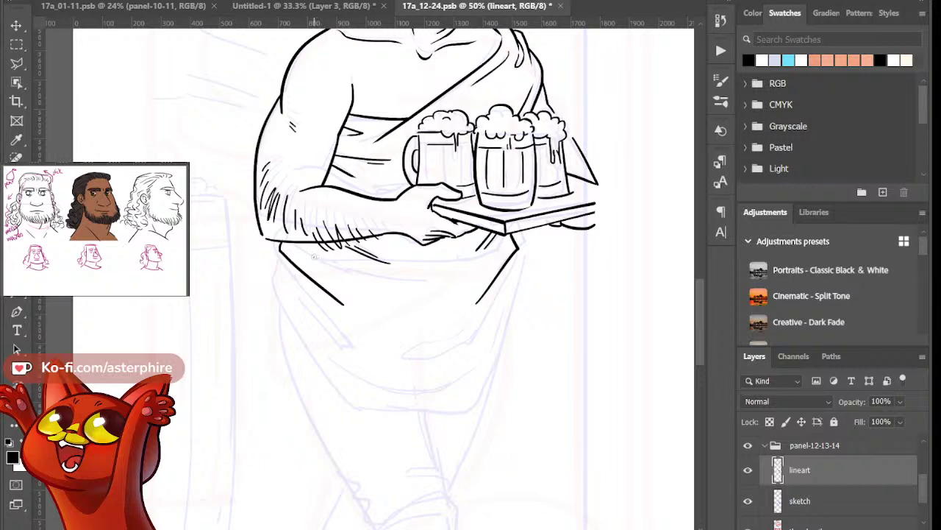
pyautogui.moveTo(313, 253)
pyautogui.mouseDown()
pyautogui.moveTo(444, 275)
pyautogui.moveTo(417, 279)
pyautogui.moveTo(457, 274)
pyautogui.mouseUp()
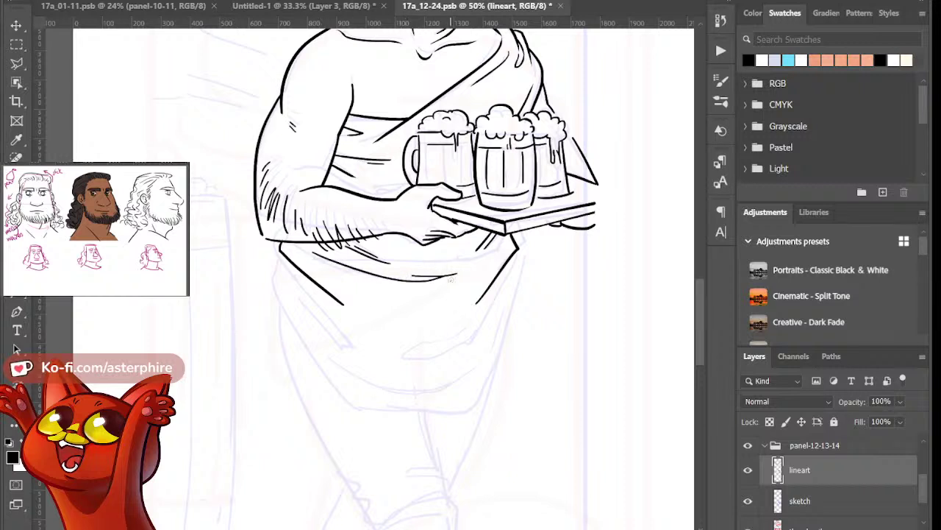
pyautogui.moveTo(378, 260); pyautogui.dragTo(503, 255)
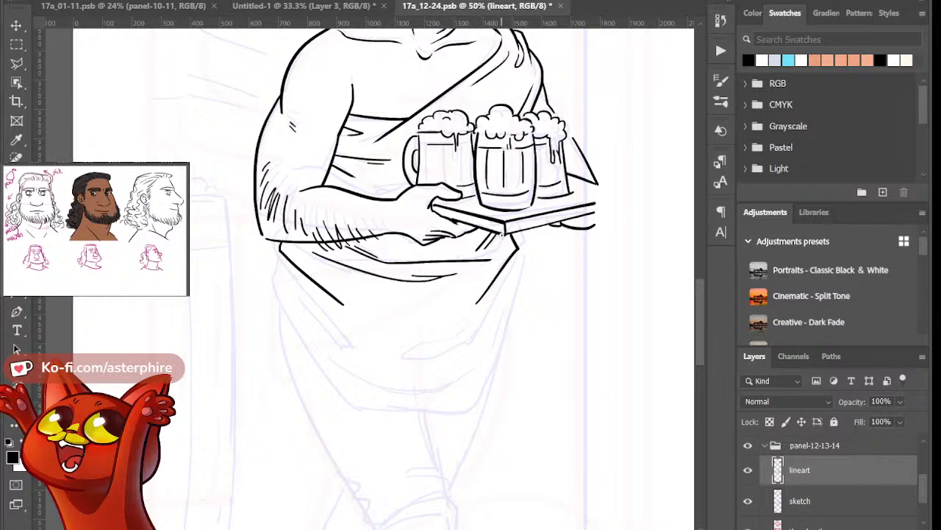
pyautogui.moveTo(502, 236); pyautogui.dragTo(494, 253)
# Ink a long fold sweeping from the tray-side hip down to a hooked end in the middle of the drape
pyautogui.moveTo(469, 317)
pyautogui.mouseDown()
pyautogui.moveTo(445, 346)
pyautogui.moveTo(460, 336)
pyautogui.moveTo(410, 357)
pyautogui.moveTo(512, 286)
pyautogui.moveTo(478, 328)
pyautogui.moveTo(442, 339)
pyautogui.mouseUp()
pyautogui.hotkey('ctrl', 'z')
pyautogui.hotkey('ctrl', 'z')
pyautogui.hotkey('ctrl', 'z')
pyautogui.hotkey('ctrl', 'z')
pyautogui.hotkey('ctrl', 'z')
pyautogui.moveTo(509, 275)
pyautogui.mouseDown()
pyautogui.moveTo(446, 351)
pyautogui.moveTo(408, 343)
pyautogui.moveTo(440, 343)
pyautogui.mouseUp()
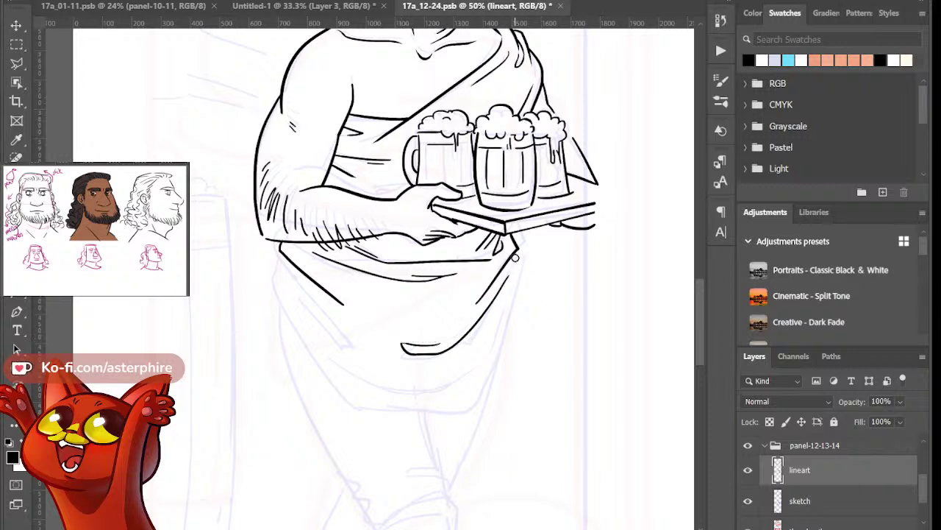
# Ink both tapering side edges of the draped overcloth and two parallel diagonal creases inside it
pyautogui.moveTo(515, 252); pyautogui.dragTo(465, 398)
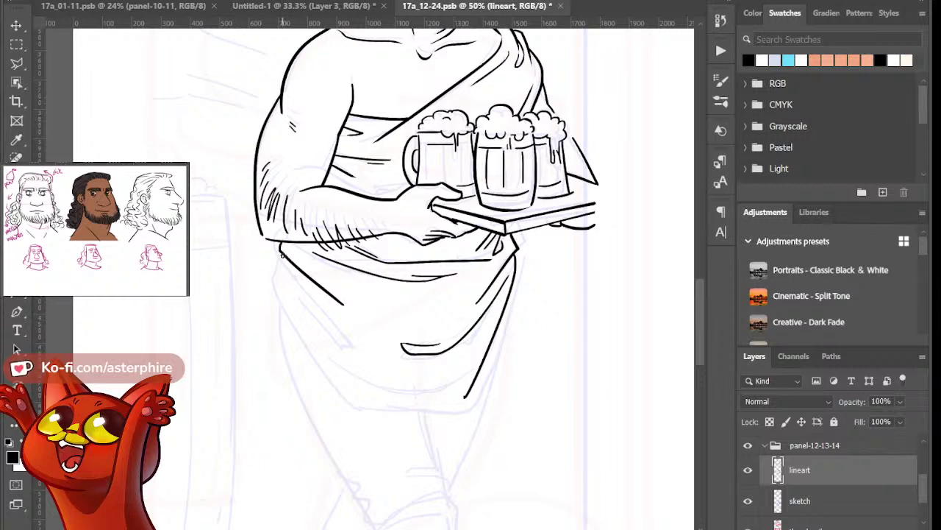
pyautogui.moveTo(278, 254)
pyautogui.mouseDown()
pyautogui.moveTo(306, 327)
pyautogui.moveTo(386, 437)
pyautogui.mouseUp()
pyautogui.moveTo(324, 330); pyautogui.dragTo(443, 402)
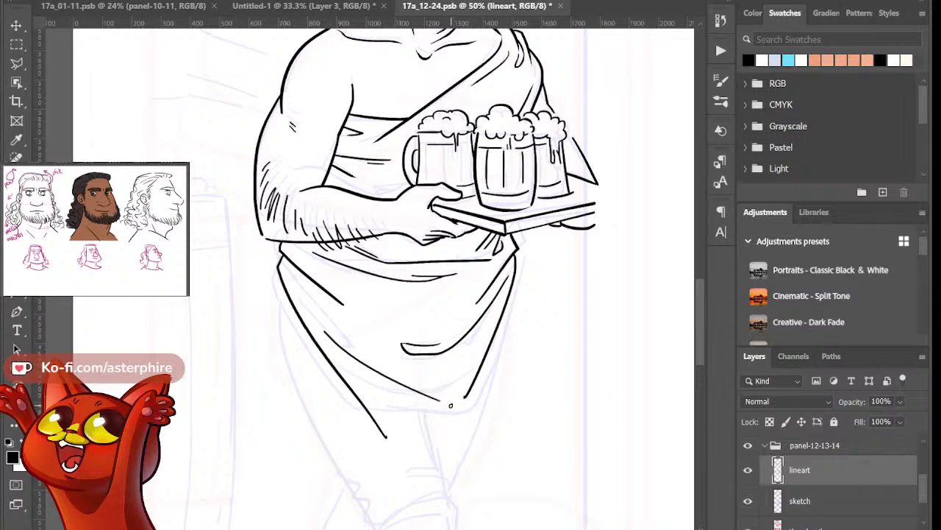
pyautogui.hotkey('ctrl', 'z')
pyautogui.moveTo(319, 320); pyautogui.dragTo(420, 391)
pyautogui.moveTo(357, 344); pyautogui.dragTo(430, 381)
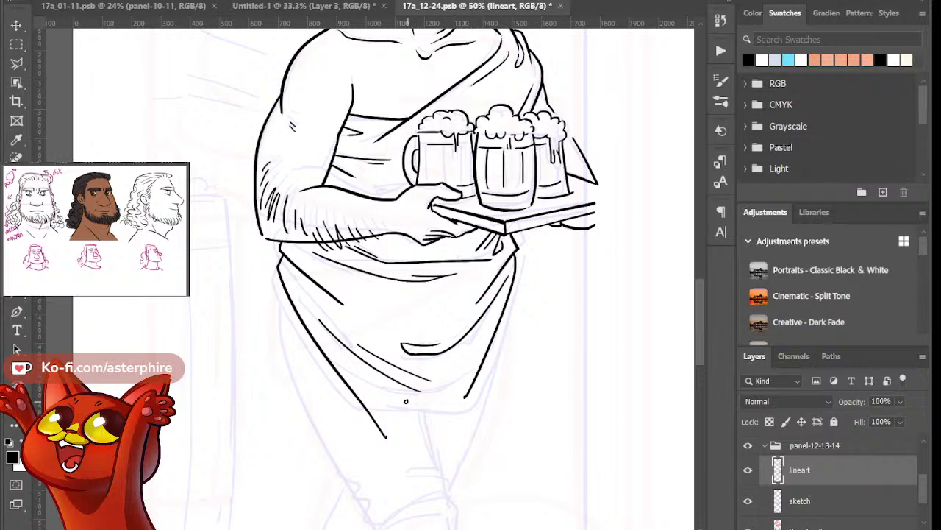
# Trim the lower ends of the overcloth's side edges and join them with a curved hem ending in a rounded fold
pyautogui.press('e')
pyautogui.moveTo(356, 395); pyautogui.dragTo(380, 428)
pyautogui.moveTo(460, 400); pyautogui.dragTo(465, 395)
pyautogui.moveTo(349, 390)
pyautogui.mouseDown()
pyautogui.moveTo(434, 403)
pyautogui.moveTo(437, 429)
pyautogui.moveTo(468, 391)
pyautogui.mouseUp()
pyautogui.hotkey('ctrl', 'z')
pyautogui.hotkey('ctrl', 'z')
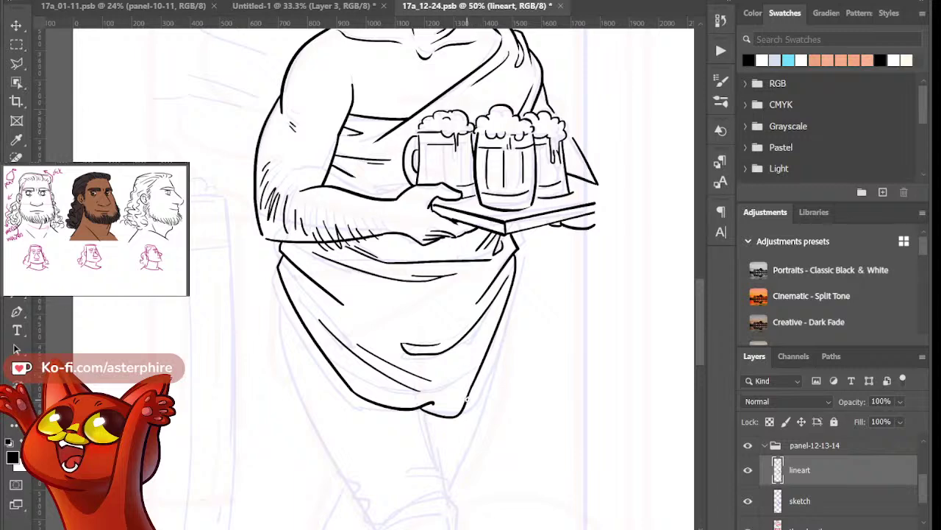
# Ink the underskirt's two long side edges below the overcloth, bulging the one beneath the bent arm outward
pyautogui.hotkey('ctrl', '-')
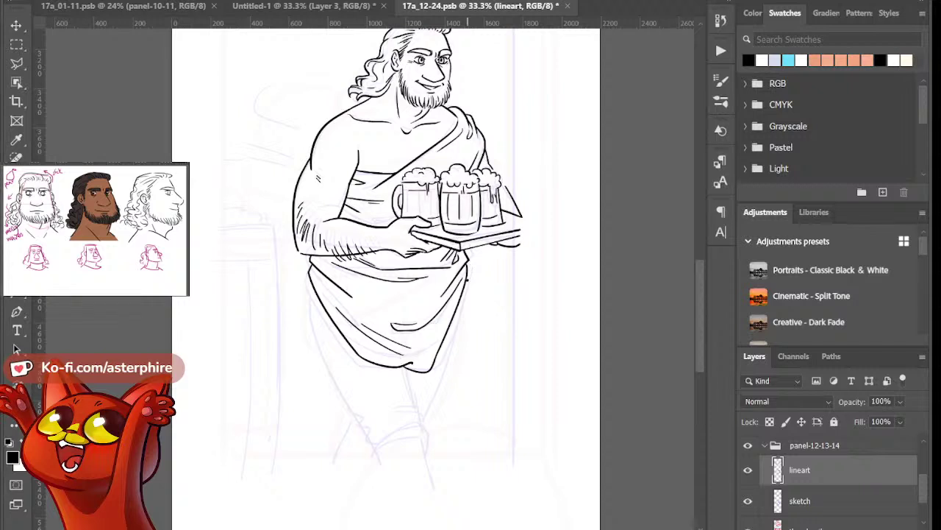
pyautogui.moveTo(467, 278); pyautogui.dragTo(437, 442)
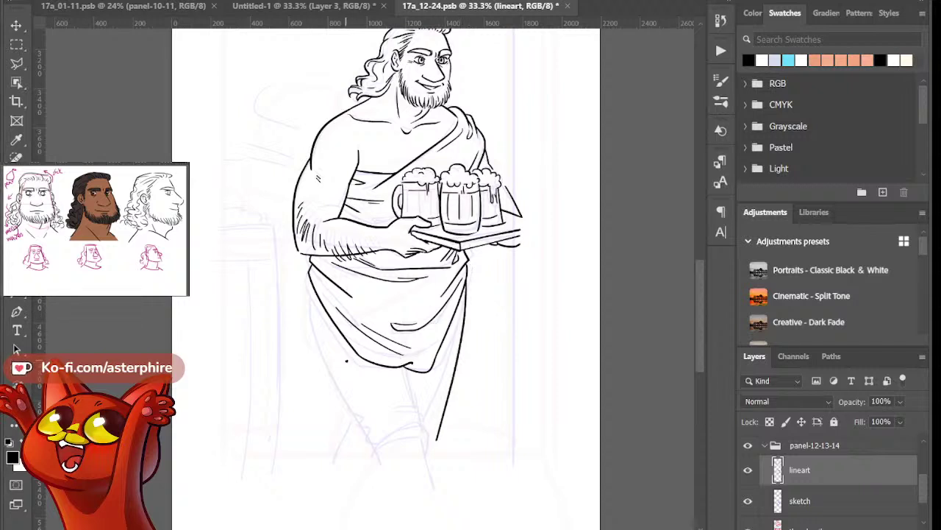
pyautogui.moveTo(310, 280); pyautogui.dragTo(340, 436)
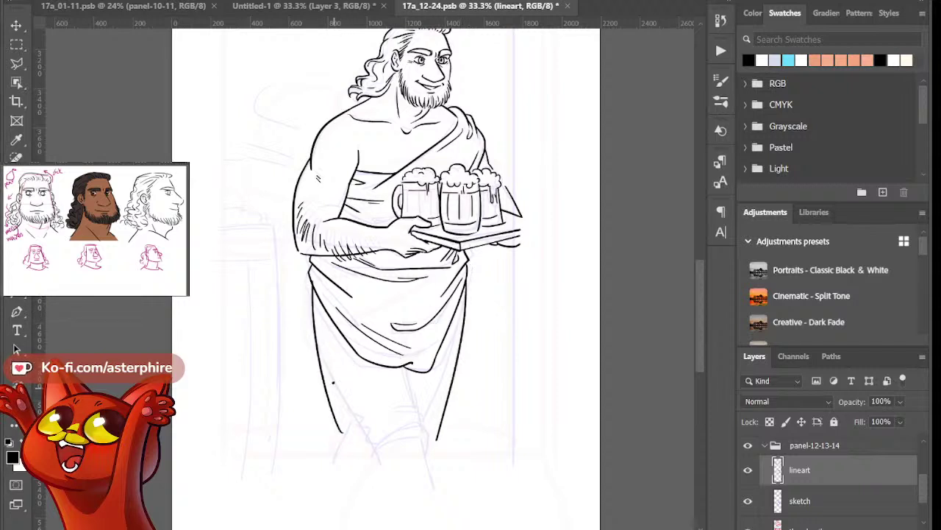
pyautogui.hotkey('ctrl', 'z')
pyautogui.moveTo(312, 282); pyautogui.dragTo(299, 339)
pyautogui.hotkey('ctrl', 'z')
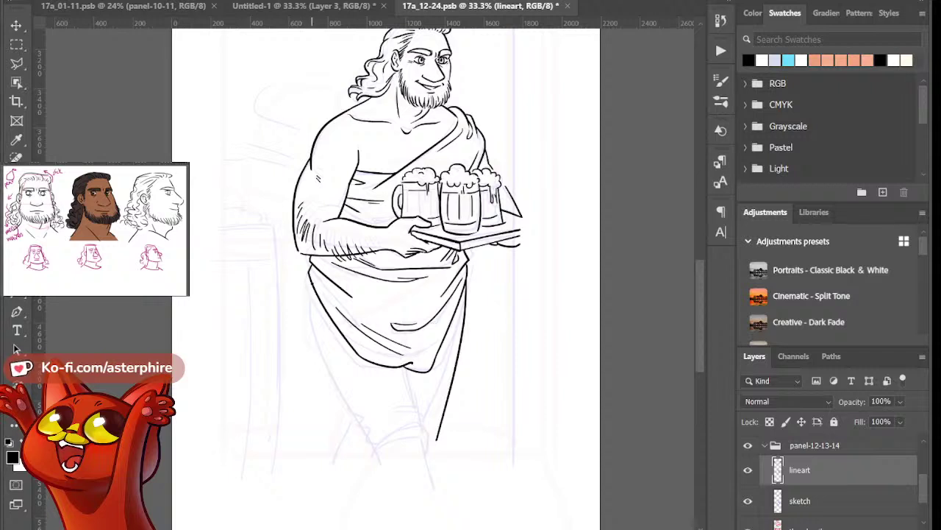
pyautogui.moveTo(311, 282); pyautogui.dragTo(313, 372)
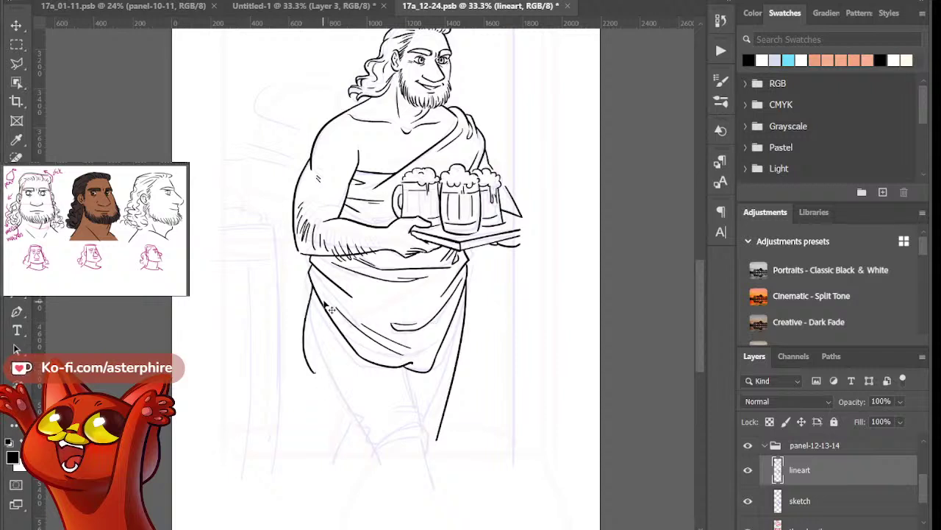
pyautogui.hotkey('ctrl', 'z')
pyautogui.moveTo(312, 286); pyautogui.dragTo(328, 387)
pyautogui.hotkey('ctrl', 'z')
pyautogui.moveTo(312, 288); pyautogui.dragTo(329, 403)
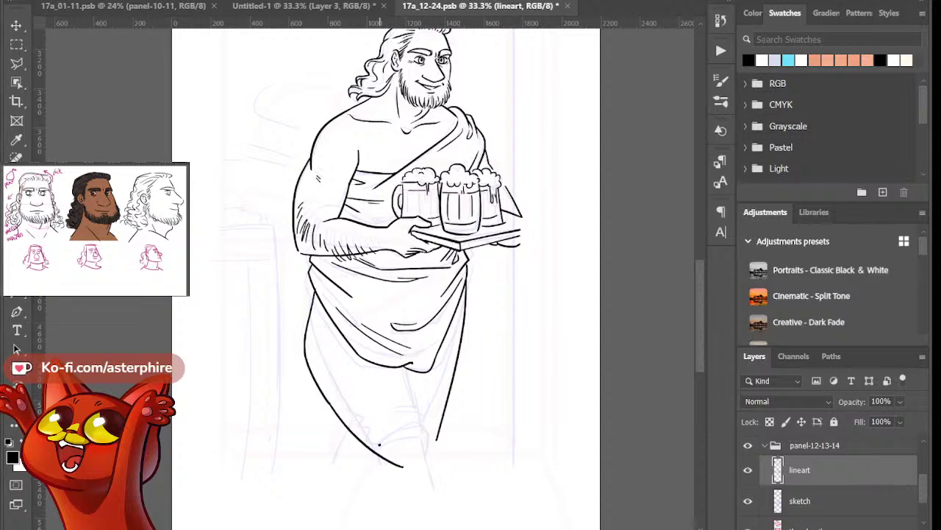
# Ink the notched, curling lower end of the underskirt's bulging side edge
pyautogui.moveTo(332, 405); pyautogui.dragTo(362, 446)
pyautogui.hotkey('ctrl', 'z')
pyautogui.moveTo(328, 397); pyautogui.dragTo(365, 456)
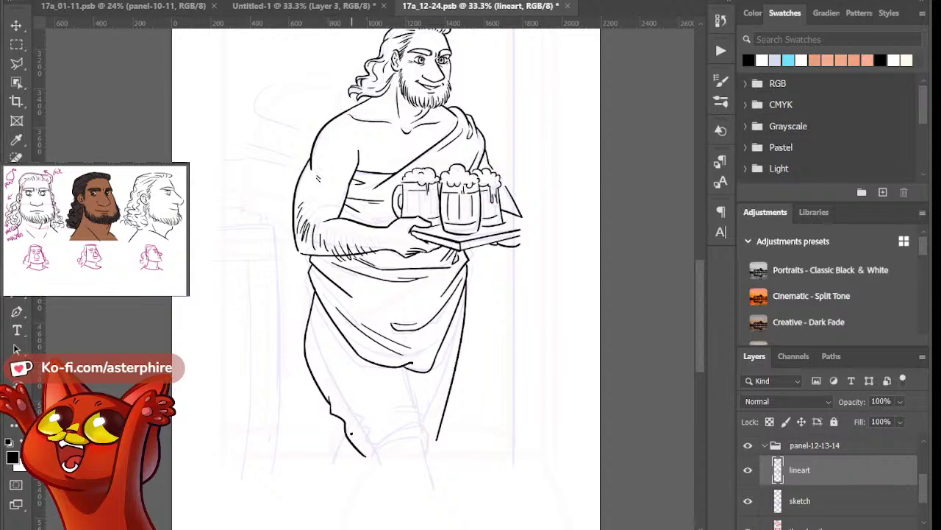
pyautogui.hotkey('ctrl', 'z')
pyautogui.moveTo(329, 397); pyautogui.dragTo(357, 442)
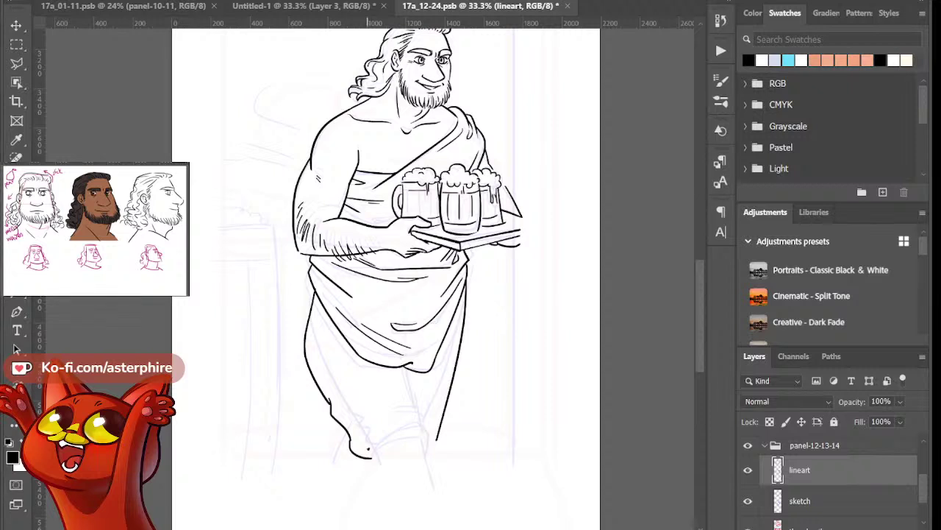
pyautogui.moveTo(401, 371); pyautogui.dragTo(416, 441)
pyautogui.hotkey('ctrl', 'z')
pyautogui.moveTo(396, 370); pyautogui.dragTo(414, 445)
pyautogui.hotkey('ctrl', 'z')
pyautogui.moveTo(397, 371); pyautogui.dragTo(416, 426)
pyautogui.hotkey('ctrl', 'z')
# Undo the underskirt's bulging, curling side edge beneath the bent arm and re-ink it as a straighter line tapering inward toward the hem
pyautogui.hotkey('ctrl', 'z')
pyautogui.hotkey('ctrl', 'z')
pyautogui.hotkey('ctrl', 'z')
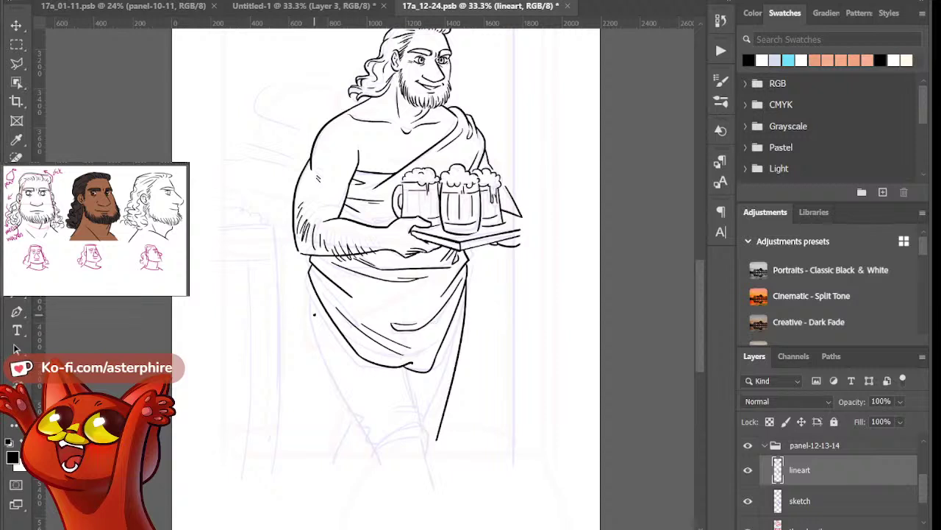
pyautogui.moveTo(311, 338); pyautogui.dragTo(356, 428)
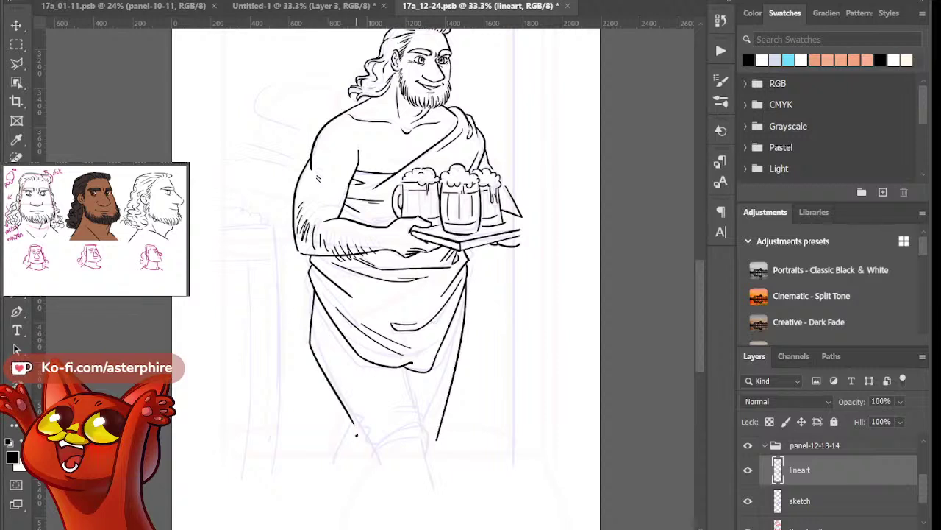
pyautogui.hotkey('ctrl', 'z')
pyautogui.moveTo(310, 338); pyautogui.dragTo(365, 446)
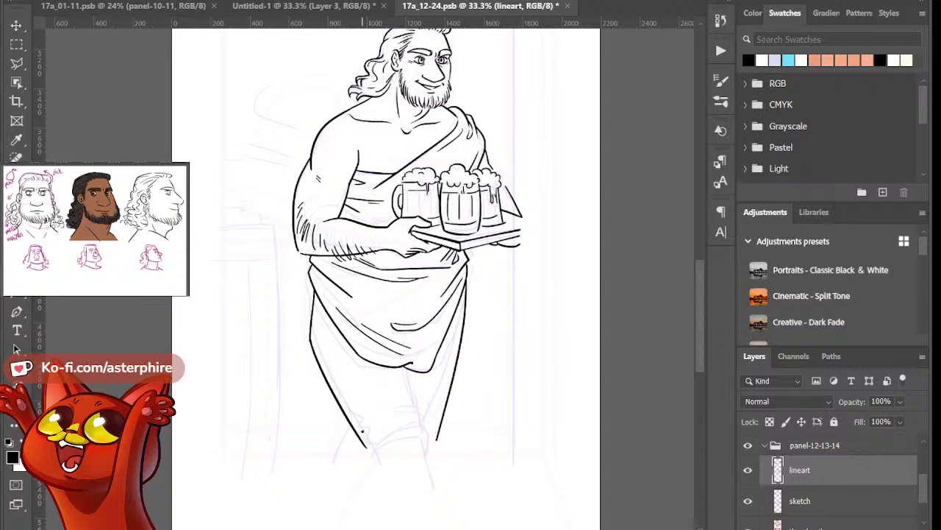
# Ink the notched lower corner of the underskirt and the arched, layered folds of its hem
pyautogui.moveTo(356, 432); pyautogui.dragTo(366, 455)
pyautogui.moveTo(373, 426); pyautogui.dragTo(419, 421)
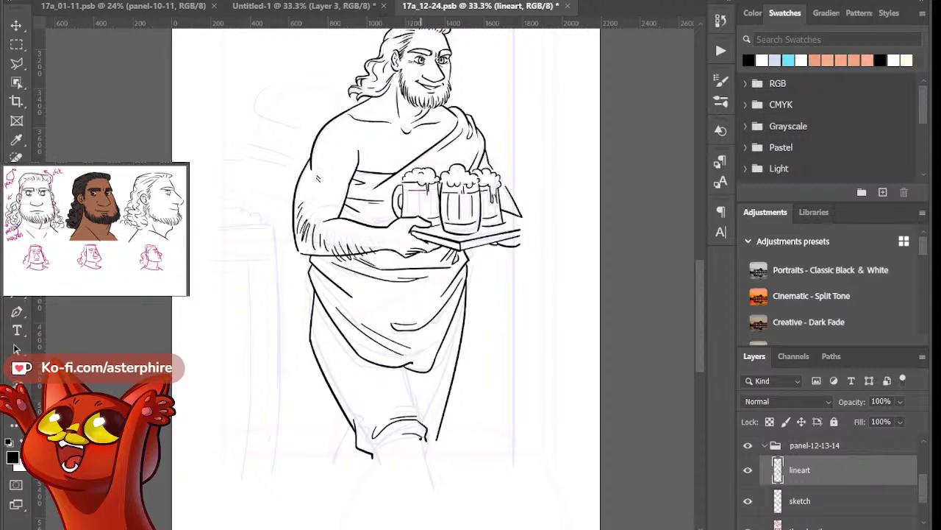
pyautogui.moveTo(393, 449)
pyautogui.mouseDown()
pyautogui.moveTo(430, 448)
pyautogui.moveTo(424, 462)
pyautogui.moveTo(428, 444)
pyautogui.mouseUp()
pyautogui.hotkey('ctrl', 'z')
pyautogui.hotkey('ctrl', 'z')
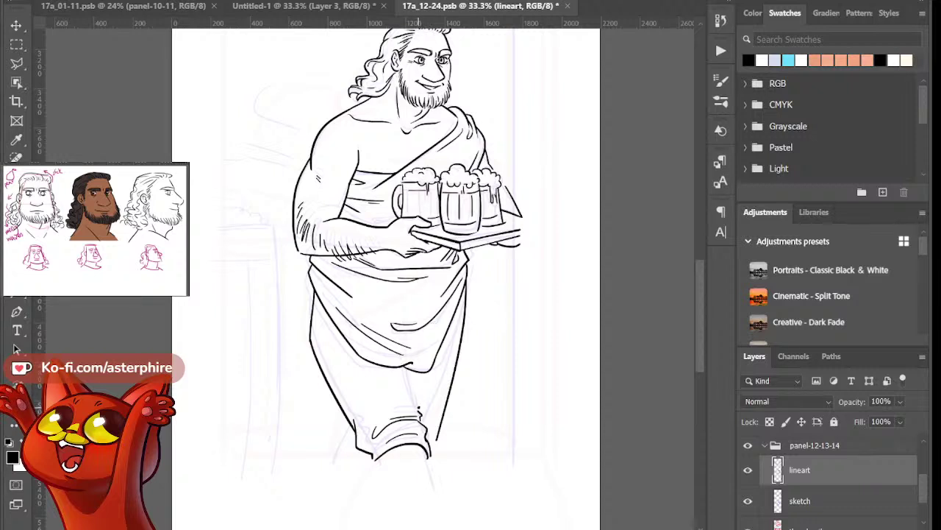
# Ink the inner fold line from the overcloth down to the hem and close the hem's far corner, checking against the sketch layer
pyautogui.moveTo(404, 369); pyautogui.dragTo(409, 406)
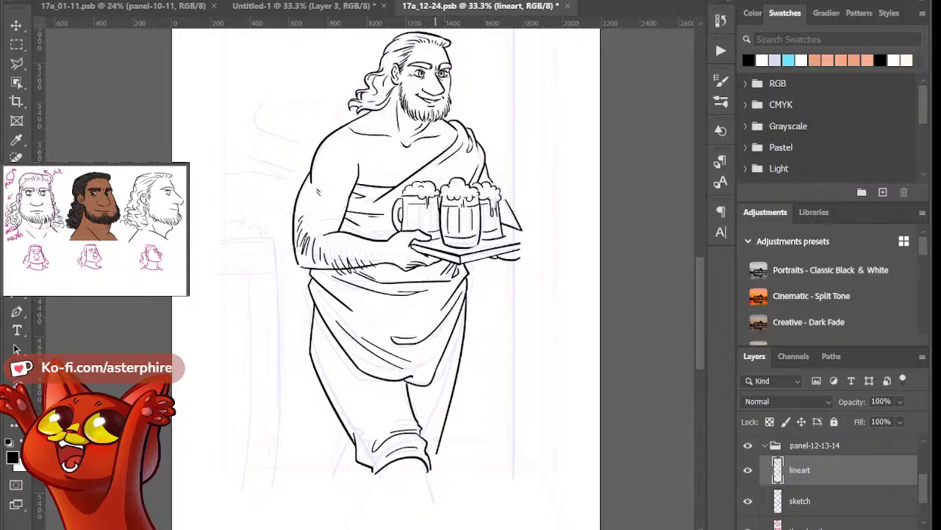
pyautogui.moveTo(435, 445); pyautogui.dragTo(440, 463)
pyautogui.hotkey('ctrl', 'z')
pyautogui.moveTo(439, 464)
pyautogui.mouseDown()
pyautogui.moveTo(451, 476)
pyautogui.moveTo(435, 470)
pyautogui.mouseUp()
pyautogui.moveTo(702, 328)
pyautogui.mouseDown()
pyautogui.moveTo(704, 319)
pyautogui.moveTo(703, 331)
pyautogui.mouseUp()
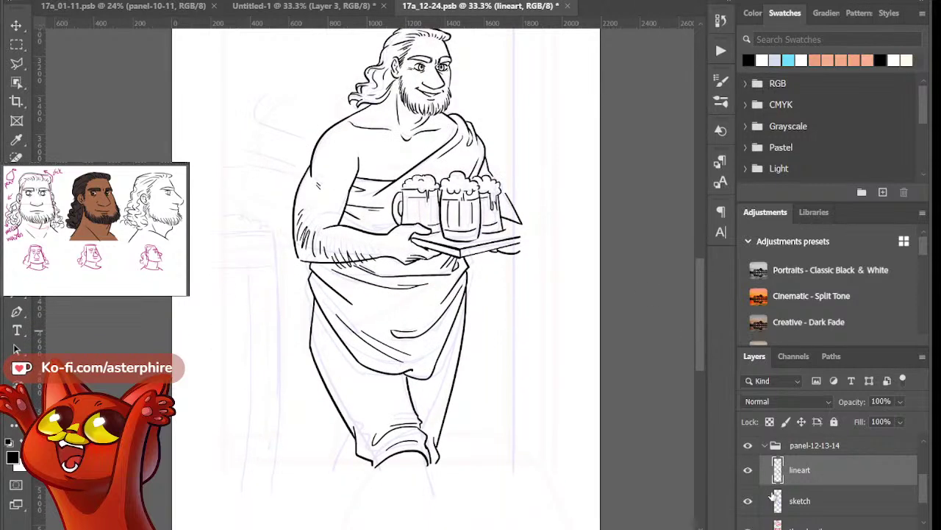
pyautogui.click(748, 501)
pyautogui.click(748, 501)
# Ink a hooked curve and several short, slightly slanted background lines behind the man's shoulder and upper arm
pyautogui.moveTo(697, 320); pyautogui.dragTo(687, 295)
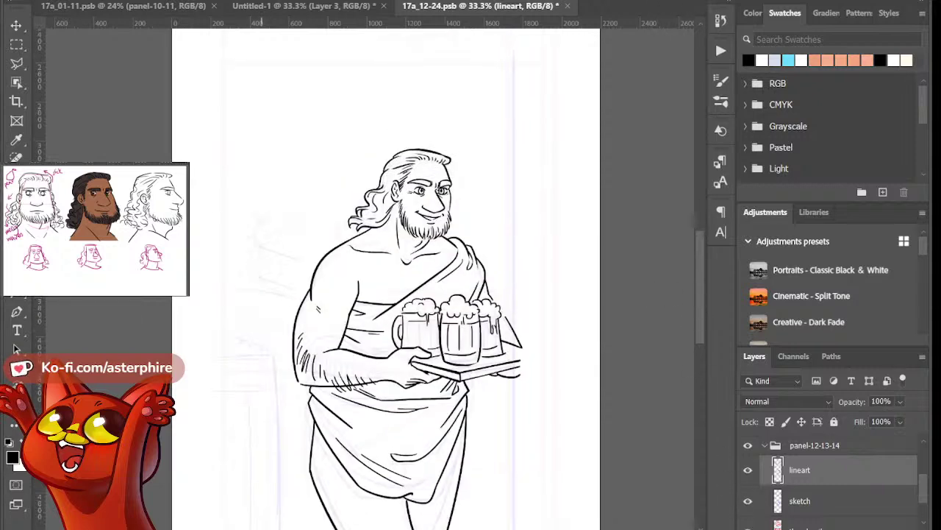
pyautogui.moveTo(272, 213); pyautogui.dragTo(312, 274)
pyautogui.hotkey('ctrl', 'z')
pyautogui.moveTo(275, 225); pyautogui.dragTo(300, 273)
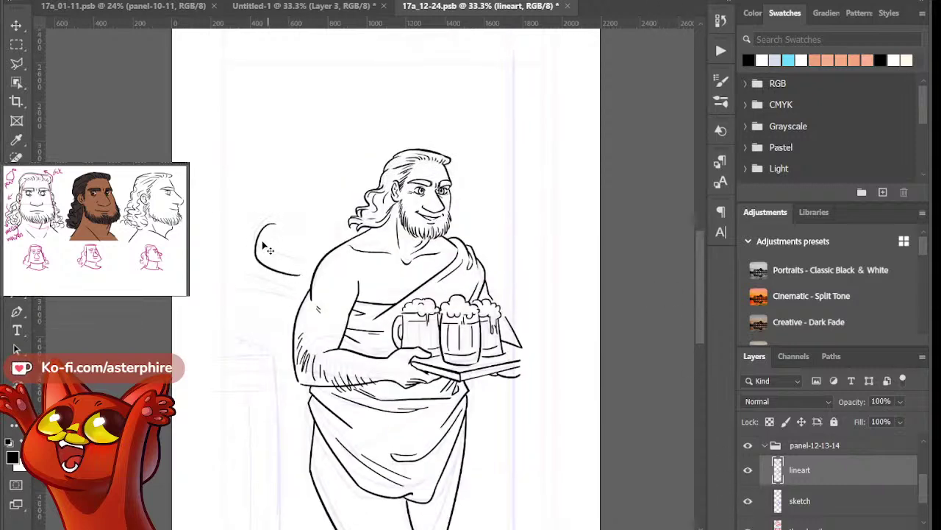
pyautogui.hotkey('ctrl', 'z')
pyautogui.moveTo(268, 236); pyautogui.dragTo(301, 268)
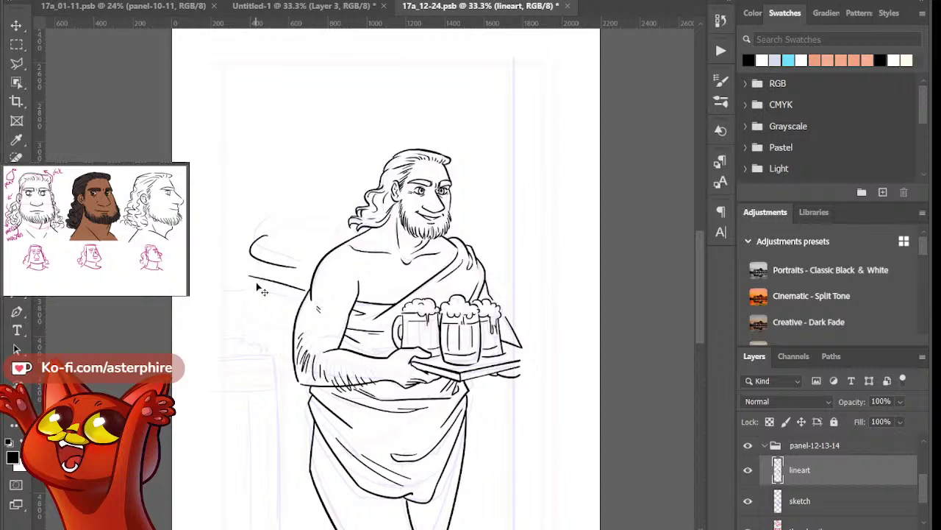
pyautogui.moveTo(258, 289)
pyautogui.mouseDown()
pyautogui.moveTo(248, 289)
pyautogui.moveTo(291, 313)
pyautogui.mouseUp()
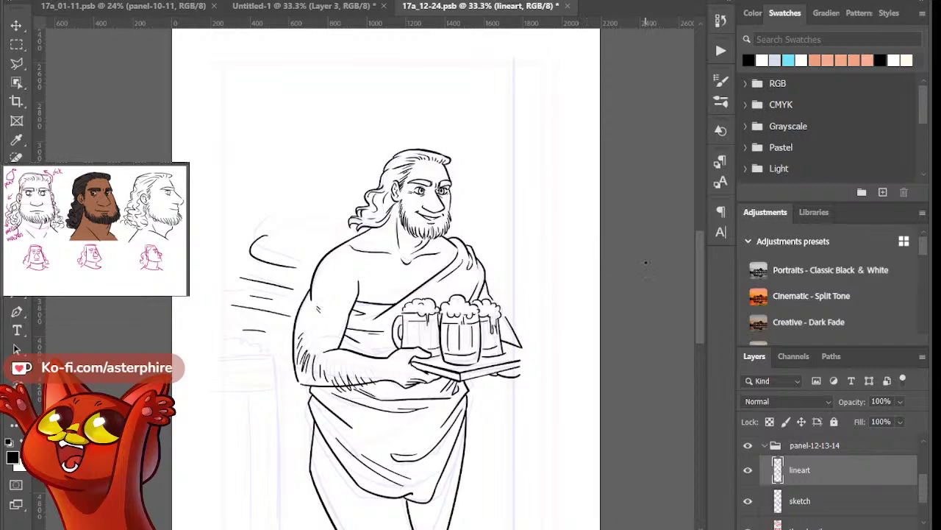
# Ink the puffy cloud shapes beside the bent arm and the column below them, with its curved outer edge, horizontal band and inner vertical line
pyautogui.moveTo(698, 289); pyautogui.dragTo(696, 311)
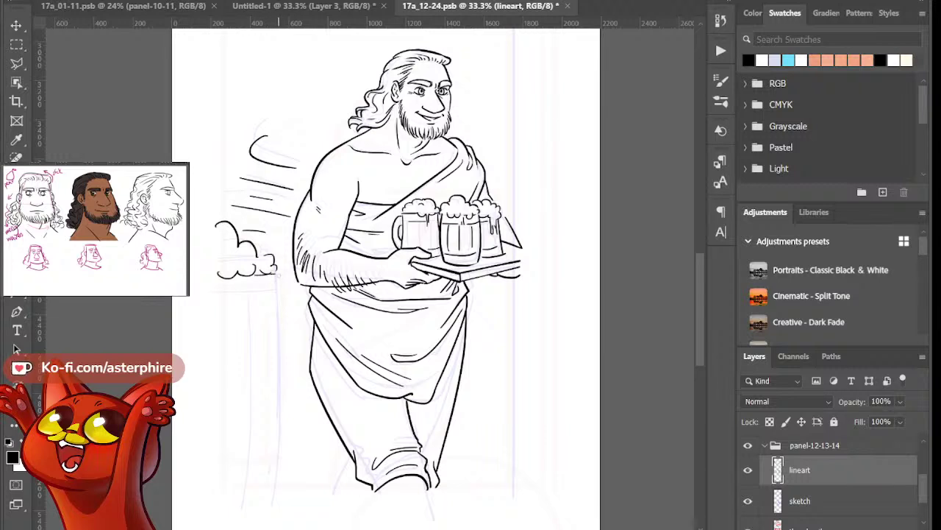
pyautogui.moveTo(278, 273); pyautogui.dragTo(280, 528)
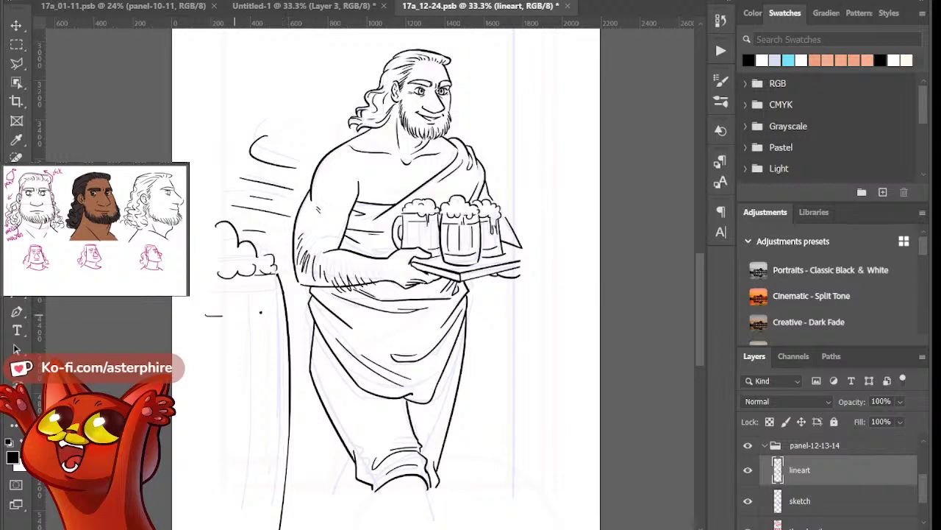
pyautogui.moveTo(199, 320)
pyautogui.mouseDown()
pyautogui.moveTo(282, 319)
pyautogui.moveTo(248, 487)
pyautogui.mouseUp()
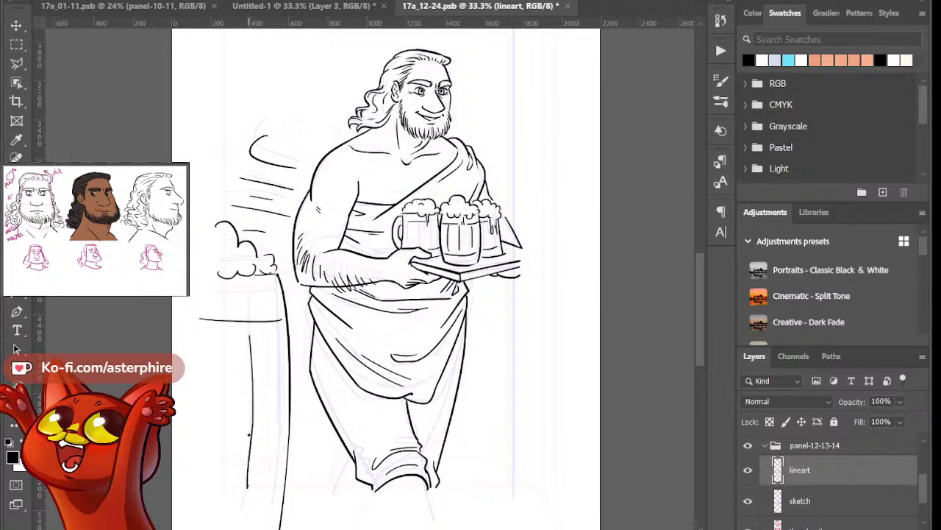
pyautogui.hotkey('ctrl', 'z')
pyautogui.moveTo(247, 326); pyautogui.dragTo(243, 505)
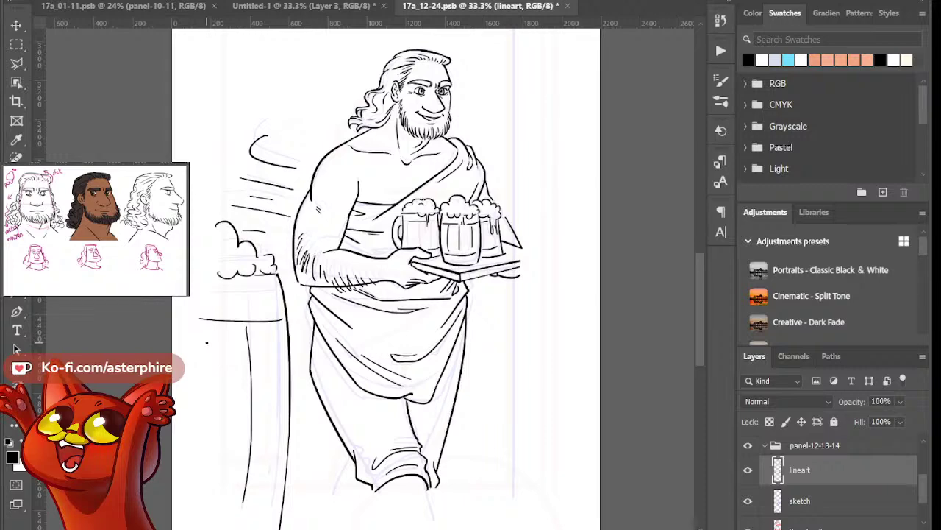
# Select the area below the standing figure's panel with a rectangular marquee and delete the overshooting ends of the column lines
pyautogui.hotkey('ctrl', '-')
pyautogui.hotkey('ctrl', '-')
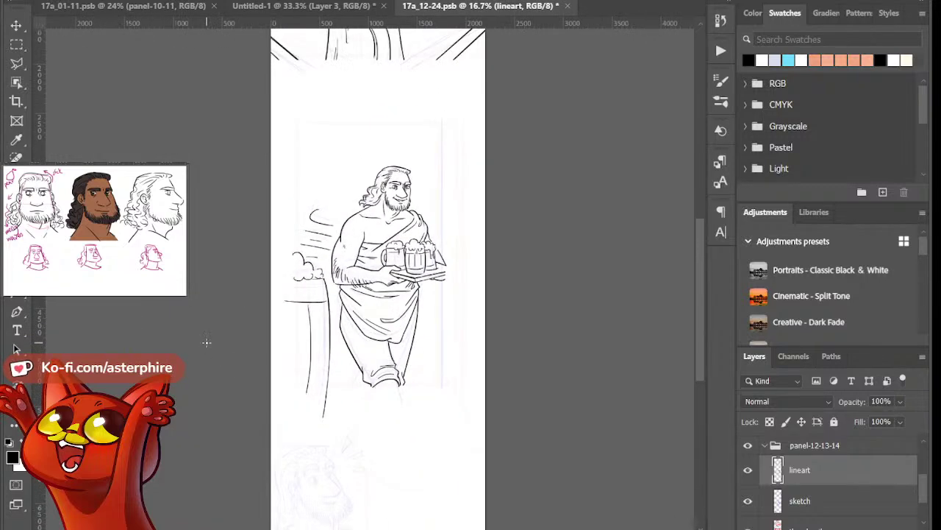
pyautogui.moveTo(702, 254); pyautogui.dragTo(700, 323)
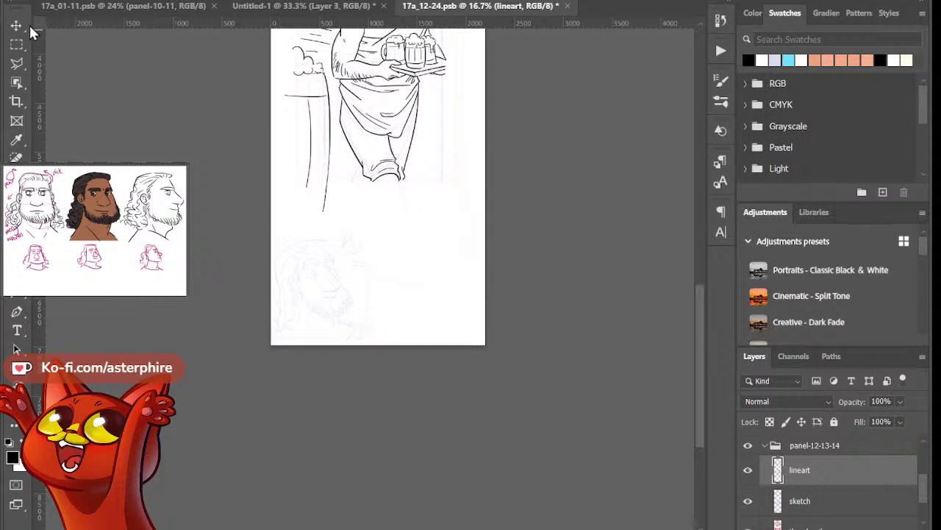
pyautogui.click(17, 44)
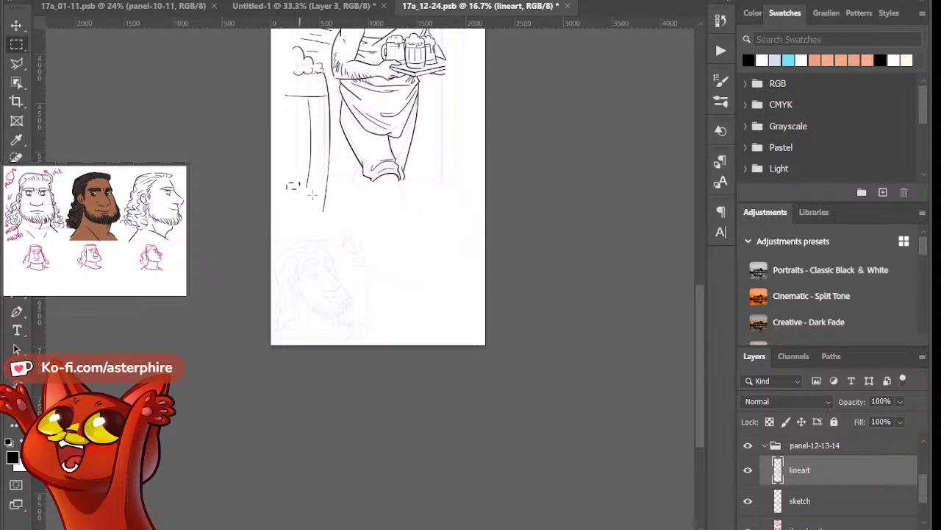
pyautogui.moveTo(286, 183); pyautogui.dragTo(420, 250)
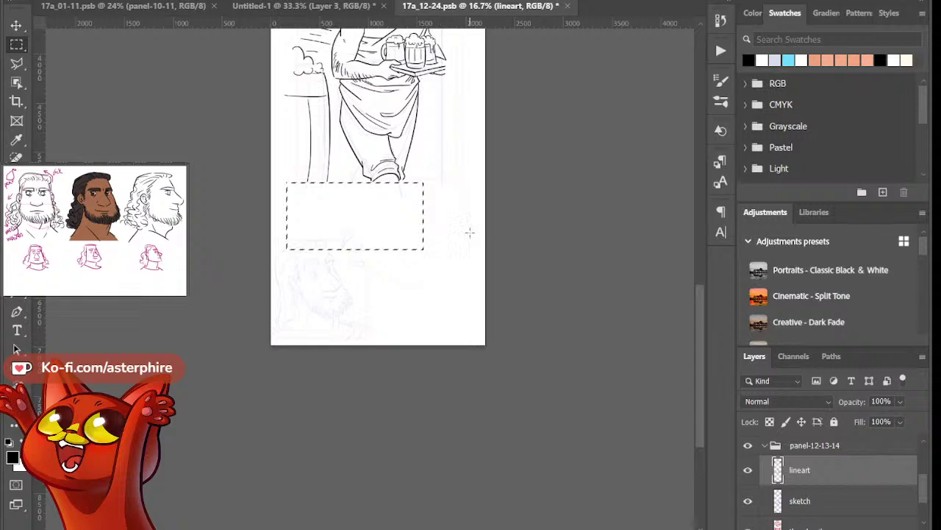
# Ink the arched upper eyelid of the near eye on the close-up portrait sketch, with tapered ends and a pointed inner corner
pyautogui.press('z')
pyautogui.click(314, 265)
pyautogui.click(307, 311)
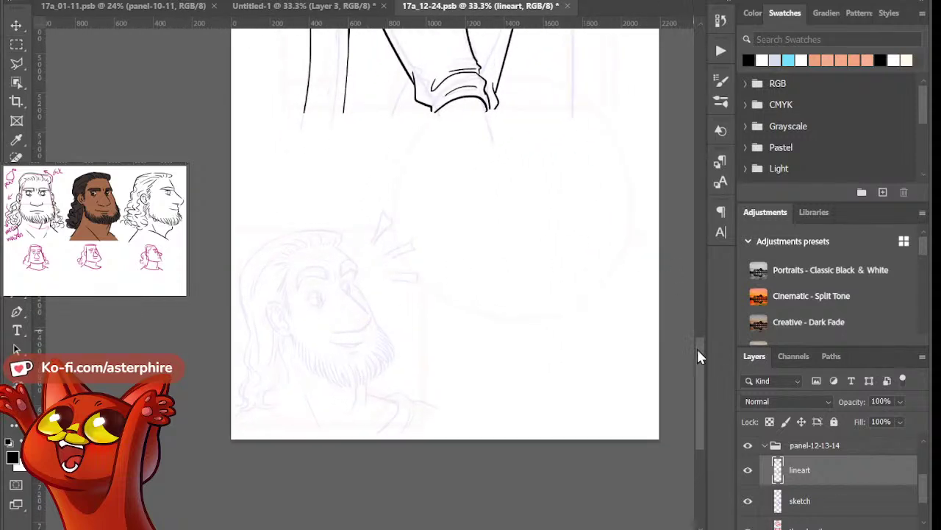
pyautogui.moveTo(700, 355); pyautogui.dragTo(670, 360)
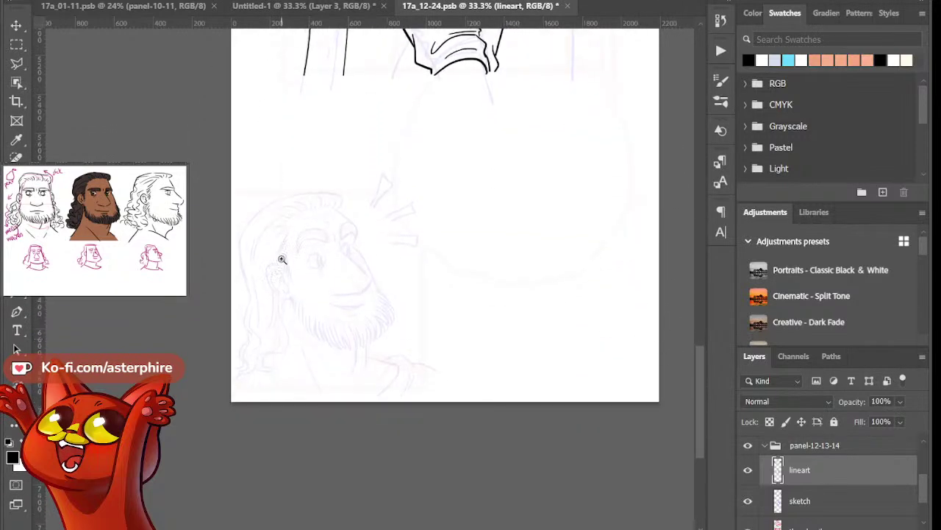
pyautogui.click(390, 253)
pyautogui.click(345, 268)
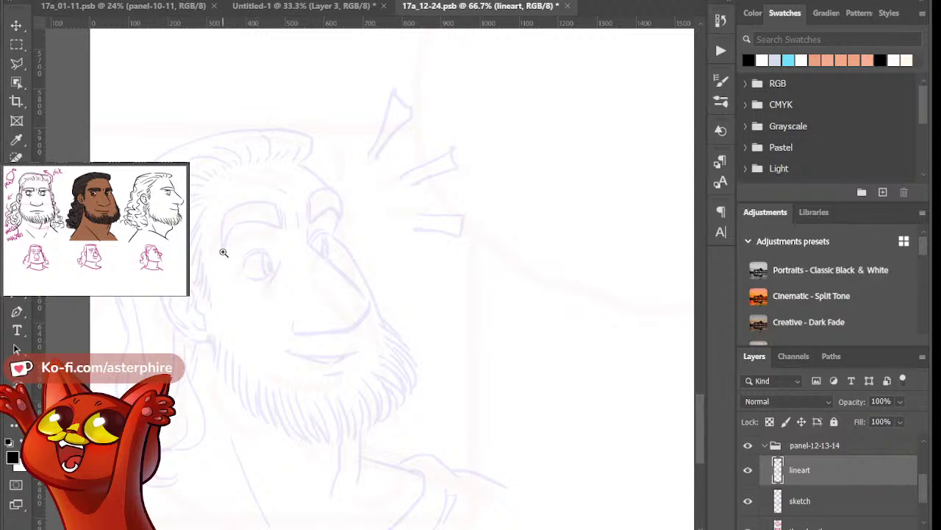
pyautogui.click(217, 228)
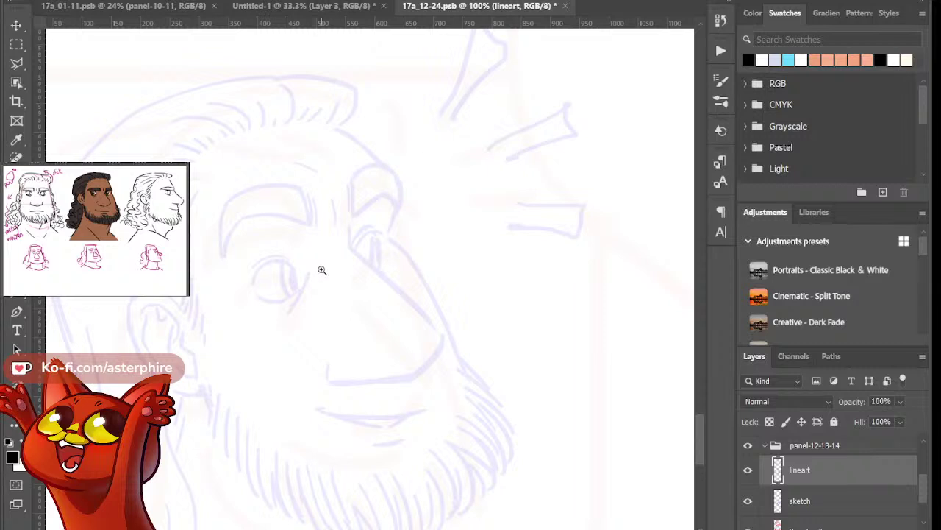
pyautogui.moveTo(297, 253); pyautogui.dragTo(327, 298)
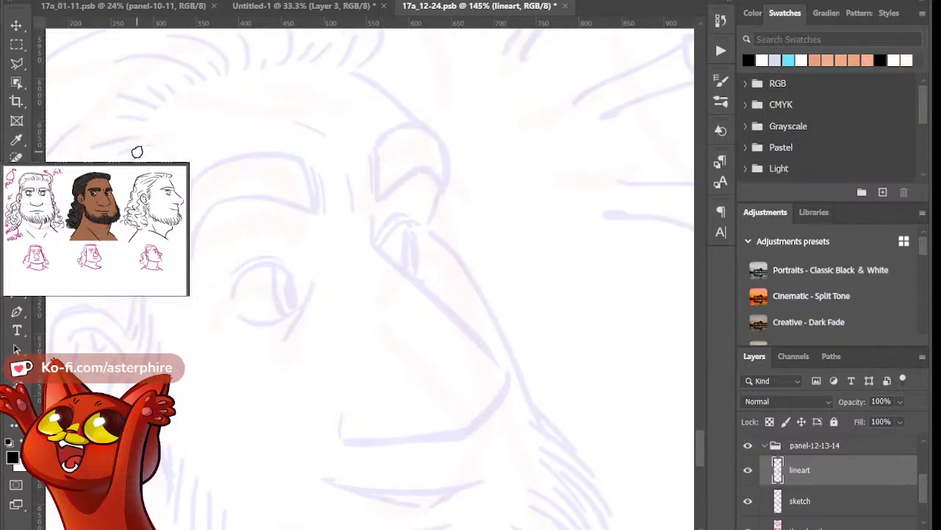
pyautogui.moveTo(235, 301)
pyautogui.mouseDown()
pyautogui.moveTo(292, 269)
pyautogui.moveTo(300, 281)
pyautogui.mouseUp()
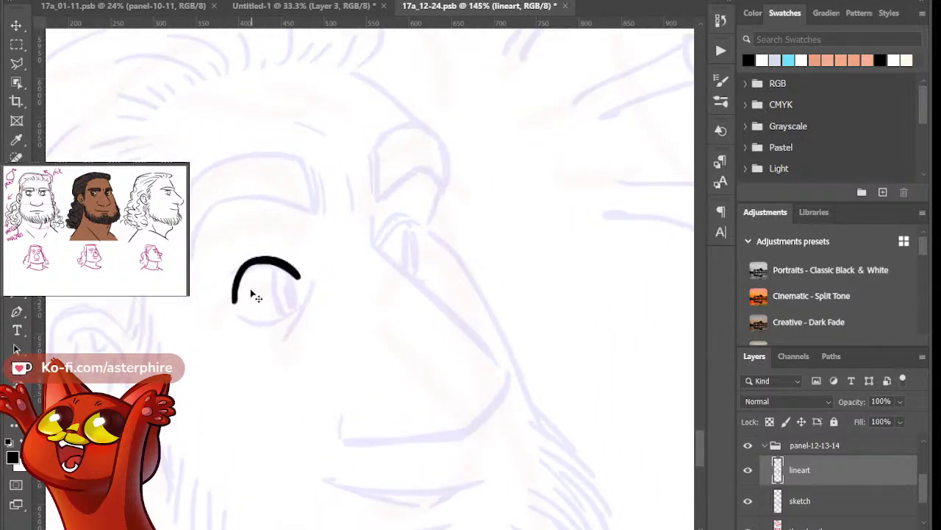
pyautogui.hotkey('ctrl', 'z')
pyautogui.moveTo(234, 303); pyautogui.dragTo(300, 284)
pyautogui.moveTo(246, 300)
pyautogui.mouseDown()
pyautogui.moveTo(251, 279)
pyautogui.moveTo(307, 282)
pyautogui.moveTo(307, 267)
pyautogui.mouseUp()
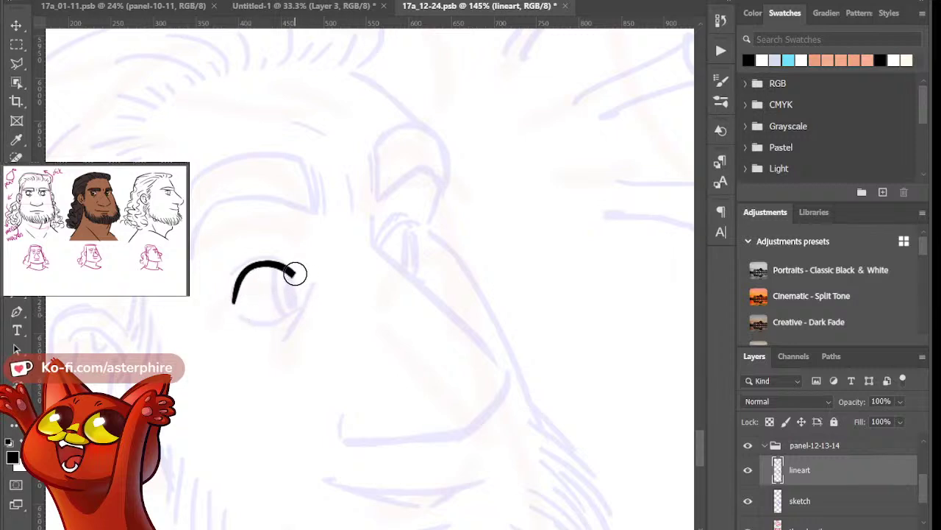
pyautogui.press('b')
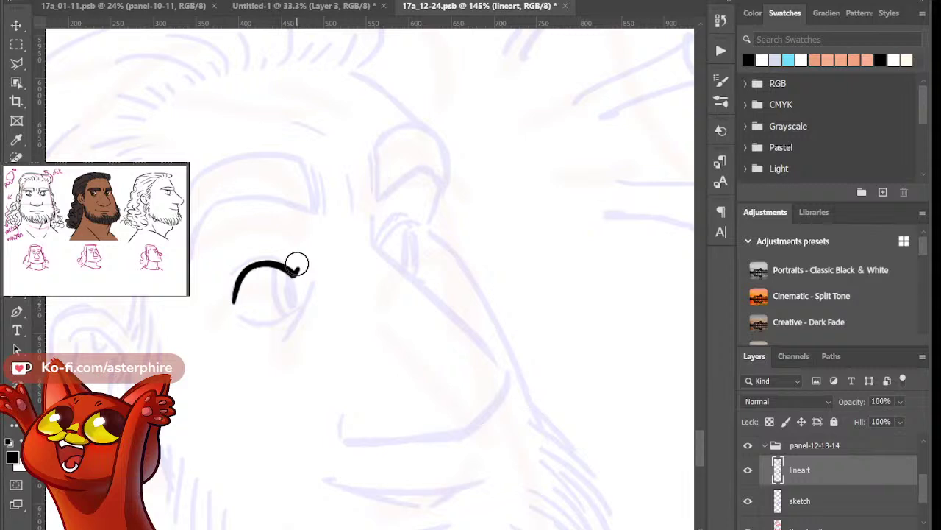
# Ink the near eye's curved iris edge and narrow solid pupil with a smaller brush, trimming the iris line's lower end
pyautogui.press('[')
pyautogui.press('[')
pyautogui.press('[')
pyautogui.press('[')
pyautogui.moveTo(292, 274)
pyautogui.mouseDown()
pyautogui.moveTo(307, 269)
pyautogui.moveTo(287, 316)
pyautogui.mouseUp()
pyautogui.press('e')
pyautogui.press('b')
pyautogui.hotkey('ctrl', 'z')
pyautogui.moveTo(277, 266); pyautogui.dragTo(296, 325)
pyautogui.hotkey('ctrl', 'z')
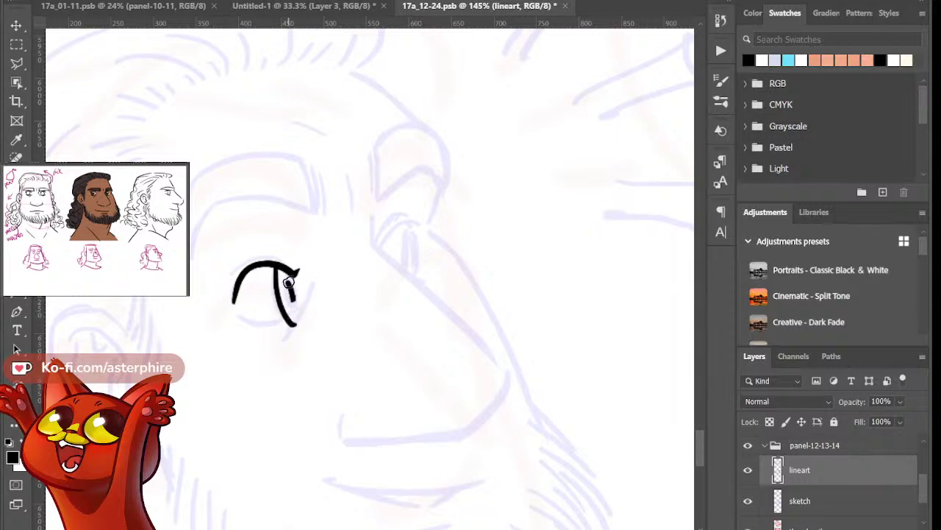
pyautogui.moveTo(288, 282); pyautogui.dragTo(303, 319)
pyautogui.press('e')
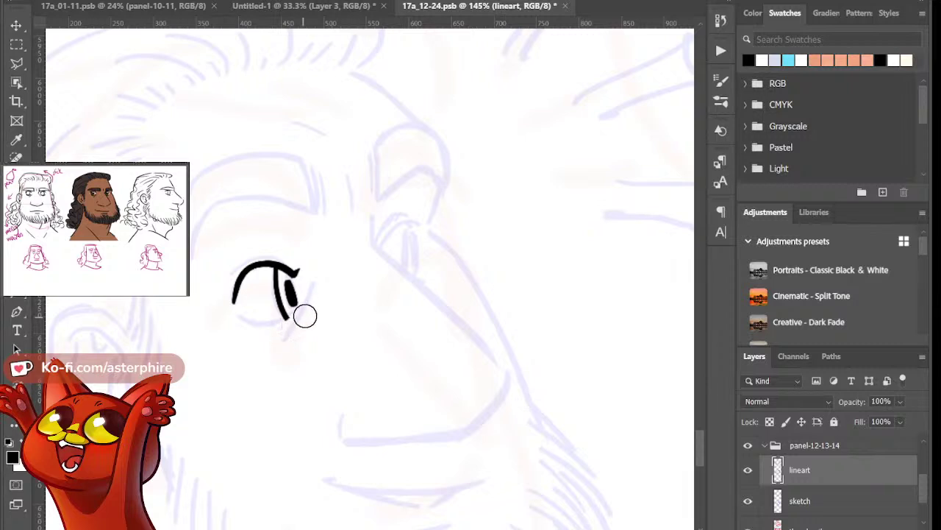
# Ink the near eye's curved lower eyelid and a slanted, tapering crease beside its inner corner
pyautogui.moveTo(233, 322)
pyautogui.mouseDown()
pyautogui.moveTo(290, 319)
pyautogui.moveTo(301, 308)
pyautogui.mouseUp()
pyautogui.hotkey('ctrl', 'z')
pyautogui.press(']')
pyautogui.press(']')
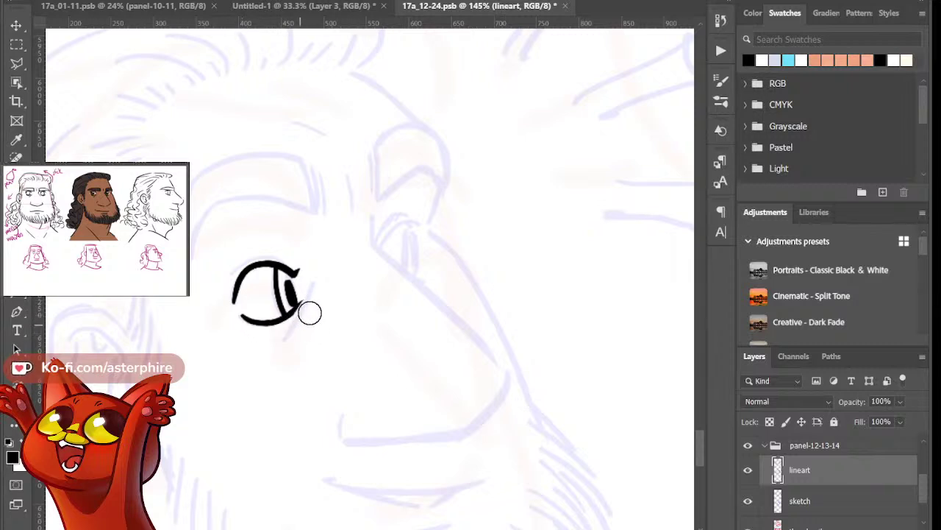
pyautogui.moveTo(310, 281); pyautogui.dragTo(272, 359)
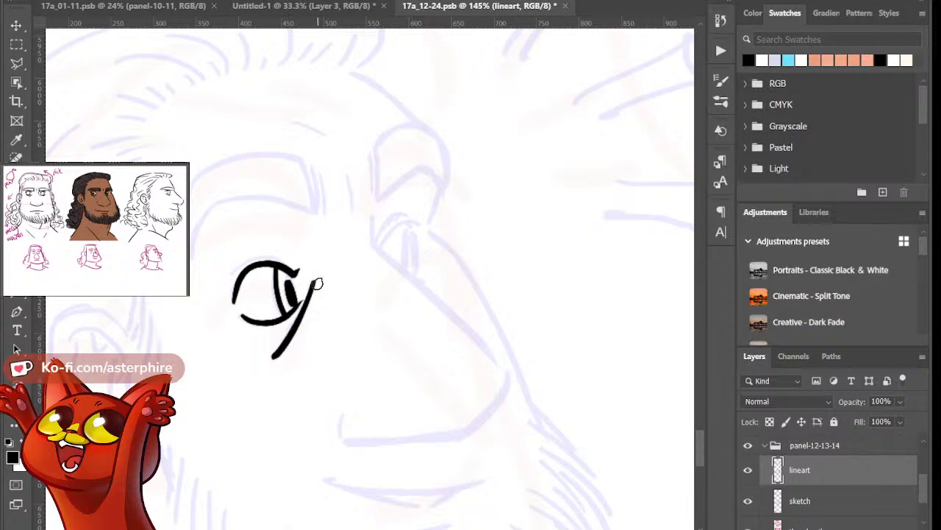
pyautogui.moveTo(322, 287); pyautogui.dragTo(272, 360)
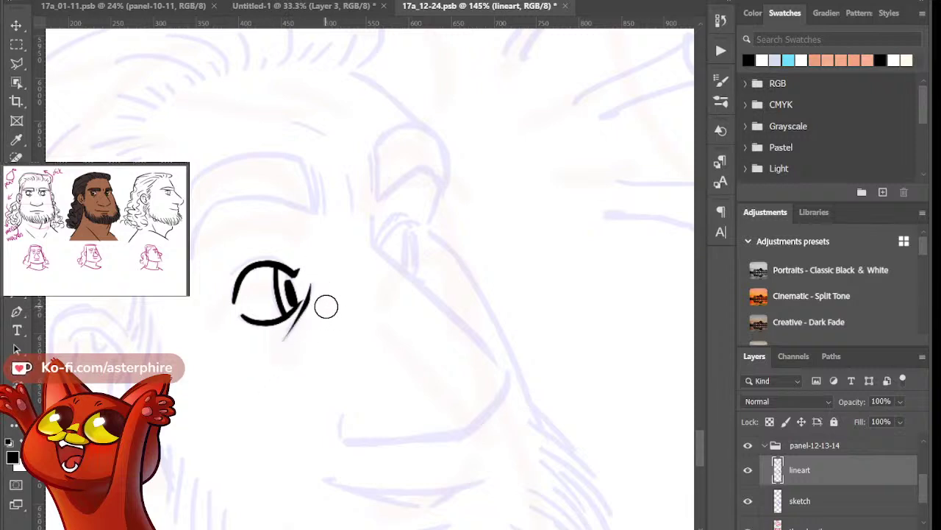
# Add a thin, tapered crease just above the near eye's upper eyelid
pyautogui.press('b')
pyautogui.moveTo(233, 273)
pyautogui.mouseDown()
pyautogui.moveTo(291, 249)
pyautogui.moveTo(216, 273)
pyautogui.mouseUp()
pyautogui.press('e')
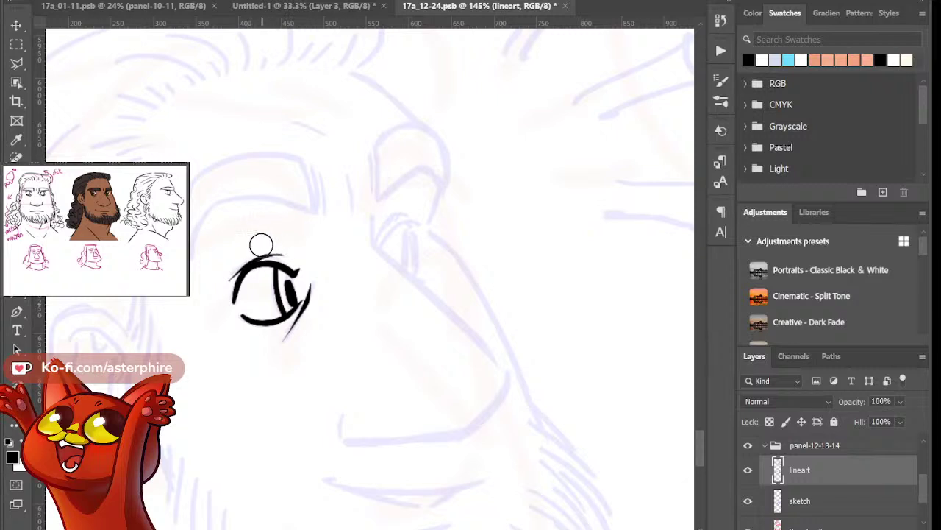
# Ink the arched upper and lower edges of the near eyebrow with a smaller brush, following the sketch
pyautogui.press('[')
pyautogui.press('[')
pyautogui.moveTo(191, 262)
pyautogui.mouseDown()
pyautogui.moveTo(237, 157)
pyautogui.moveTo(202, 151)
pyautogui.mouseUp()
pyautogui.press('e')
pyautogui.moveTo(188, 179); pyautogui.dragTo(305, 167)
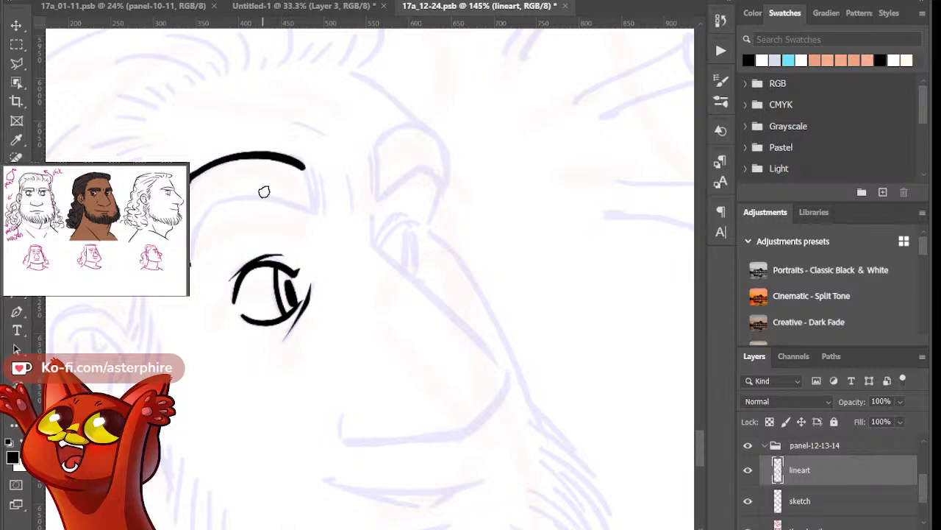
pyautogui.moveTo(192, 266)
pyautogui.mouseDown()
pyautogui.moveTo(253, 193)
pyautogui.moveTo(277, 184)
pyautogui.mouseUp()
pyautogui.moveTo(220, 192)
pyautogui.mouseDown()
pyautogui.moveTo(282, 193)
pyautogui.moveTo(252, 191)
pyautogui.moveTo(322, 214)
pyautogui.mouseUp()
pyautogui.hotkey('ctrl', 'z')
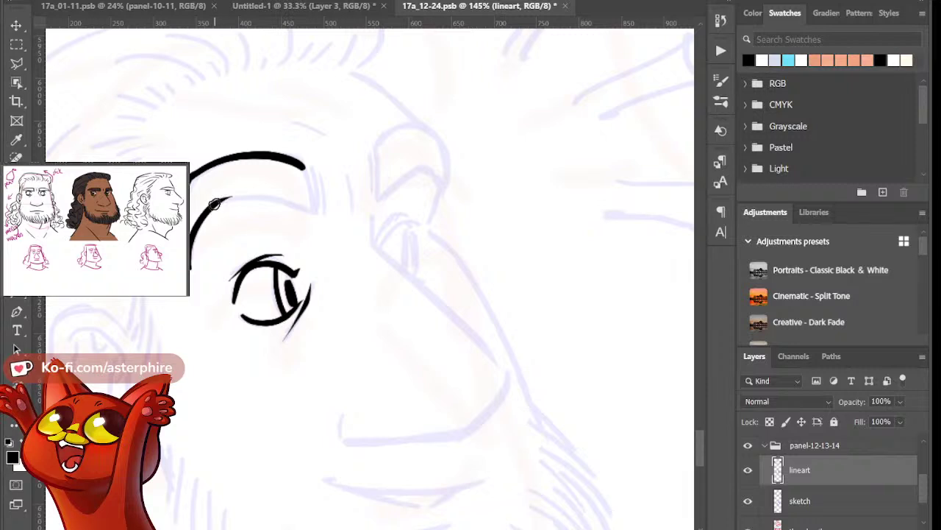
pyautogui.moveTo(210, 205); pyautogui.dragTo(318, 215)
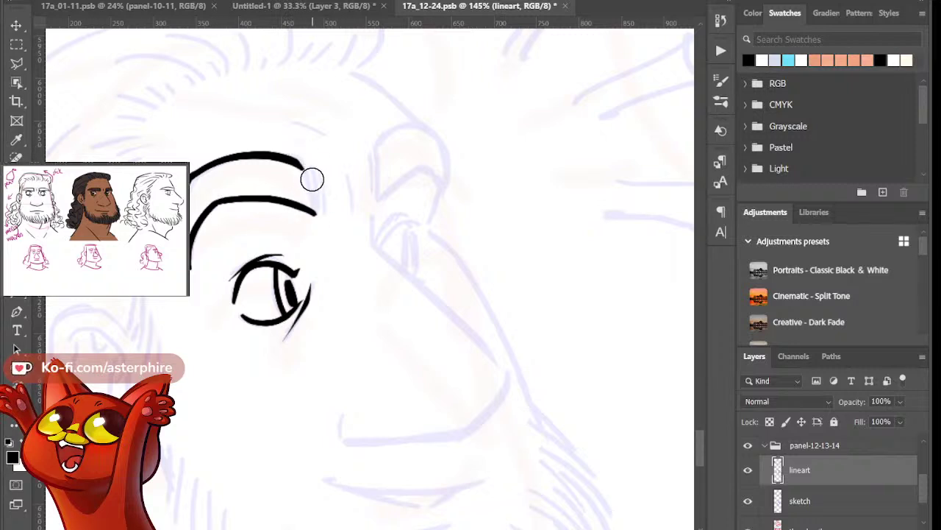
# Close the near eyebrow's inner end with a slanted edge and add a thin, tapered parallel line beside it
pyautogui.moveTo(303, 163)
pyautogui.mouseDown()
pyautogui.moveTo(315, 224)
pyautogui.moveTo(293, 174)
pyautogui.mouseUp()
pyautogui.hotkey('ctrl', 'z')
pyautogui.press('e')
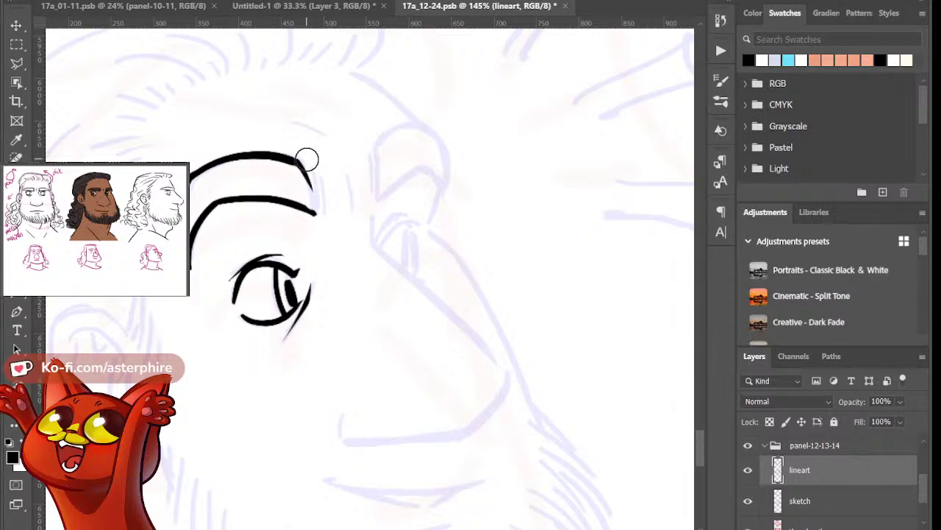
pyautogui.press('b')
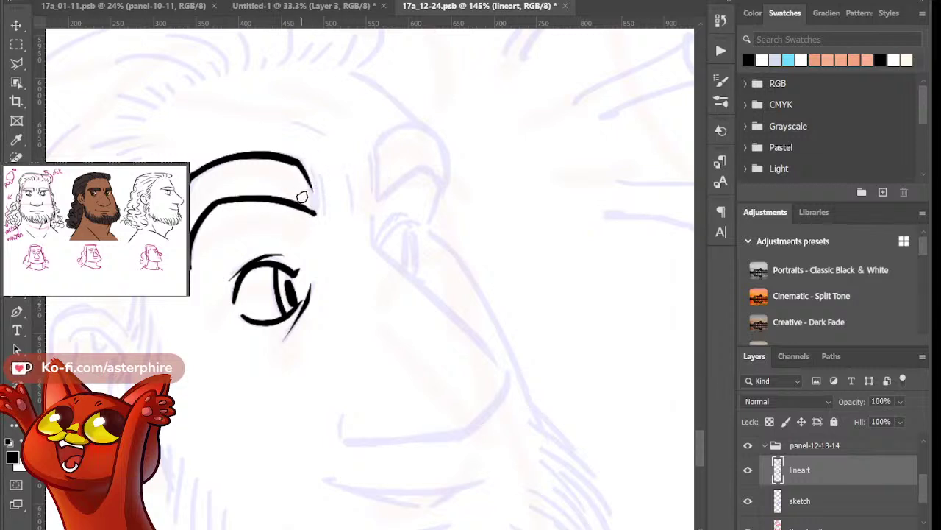
pyautogui.moveTo(318, 208)
pyautogui.mouseDown()
pyautogui.moveTo(311, 165)
pyautogui.moveTo(319, 223)
pyautogui.mouseUp()
pyautogui.hotkey('ctrl', 'z')
pyautogui.moveTo(305, 161)
pyautogui.mouseDown()
pyautogui.moveTo(317, 185)
pyautogui.moveTo(316, 222)
pyautogui.mouseUp()
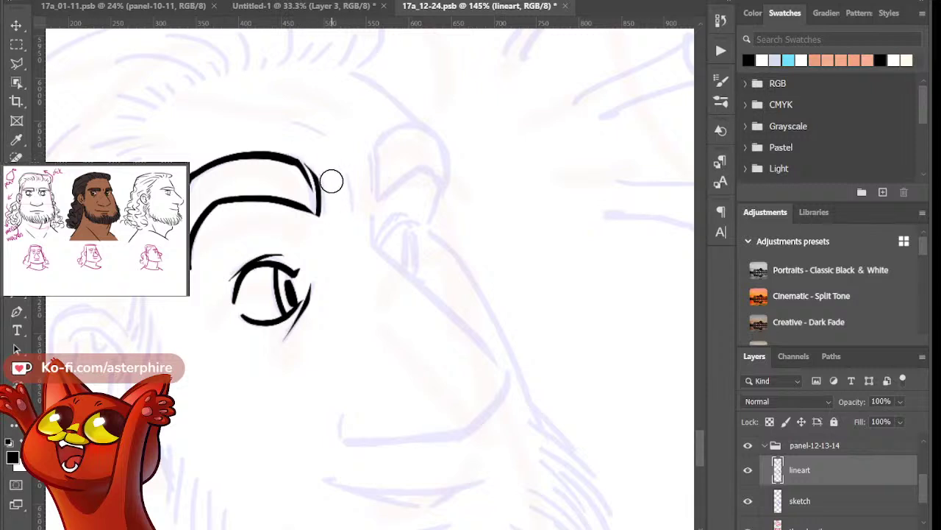
pyautogui.moveTo(315, 166); pyautogui.dragTo(328, 219)
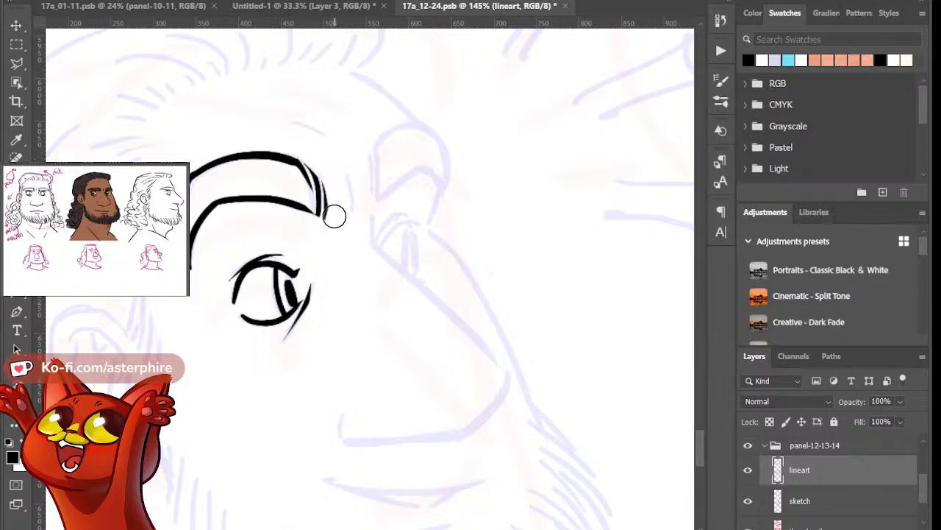
pyautogui.press('b')
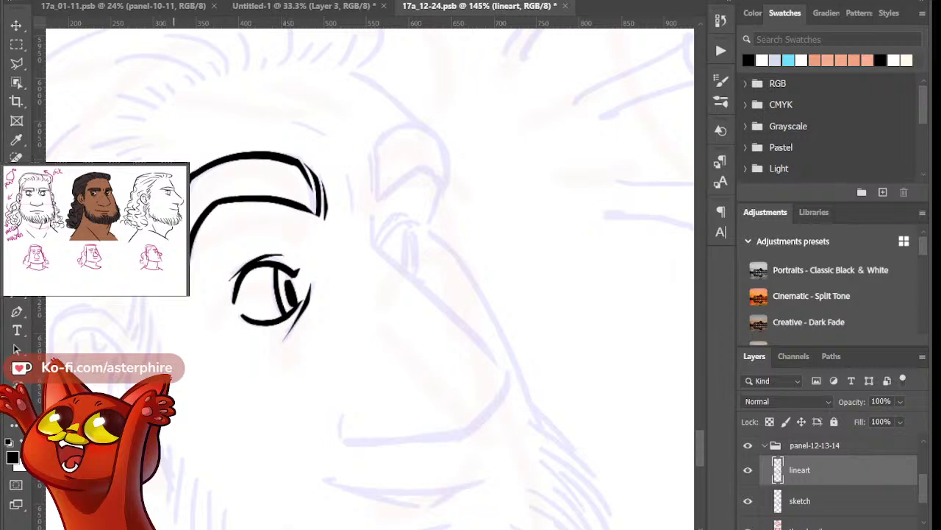
# Ink a short, tapered forehead crease above the near eyebrow and a vertical frown line between the brows
pyautogui.moveTo(289, 120); pyautogui.dragTo(357, 159)
pyautogui.press('e')
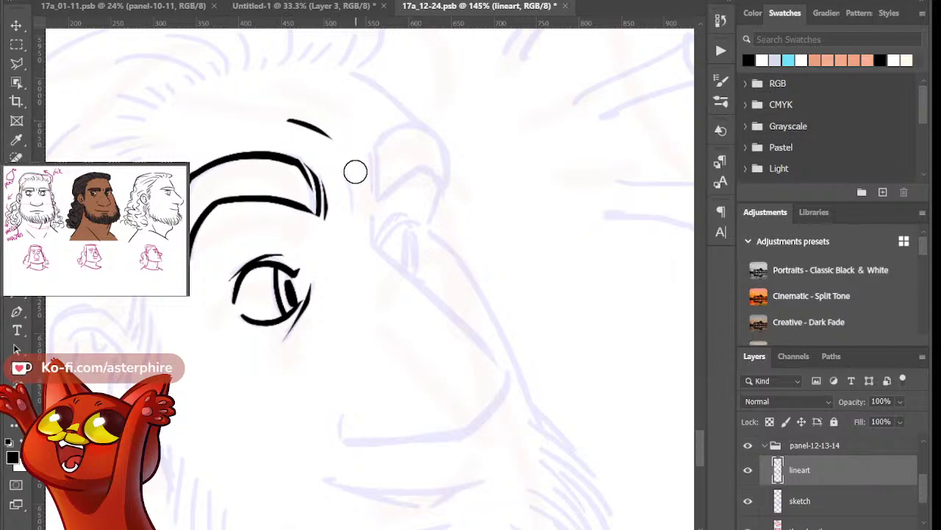
pyautogui.moveTo(353, 173); pyautogui.dragTo(355, 220)
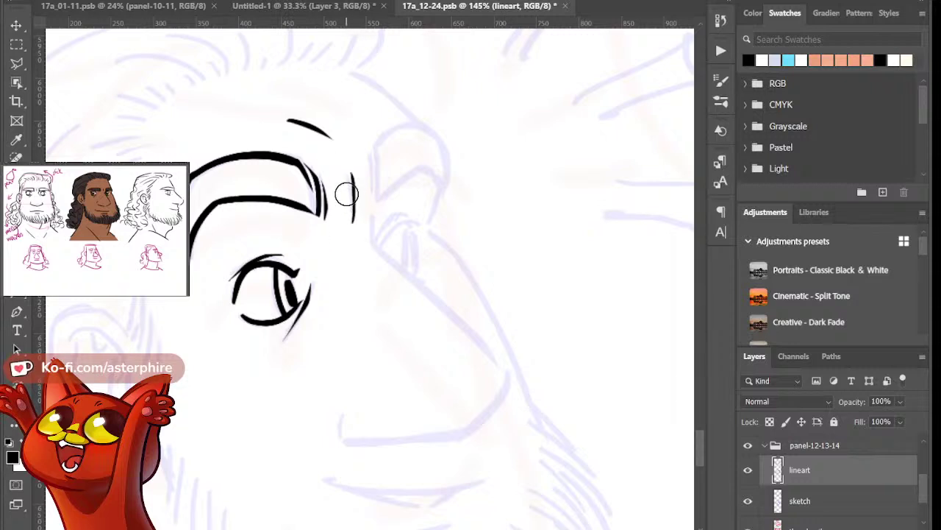
pyautogui.moveTo(345, 167); pyautogui.dragTo(346, 221)
pyautogui.hotkey('ctrl', 'z')
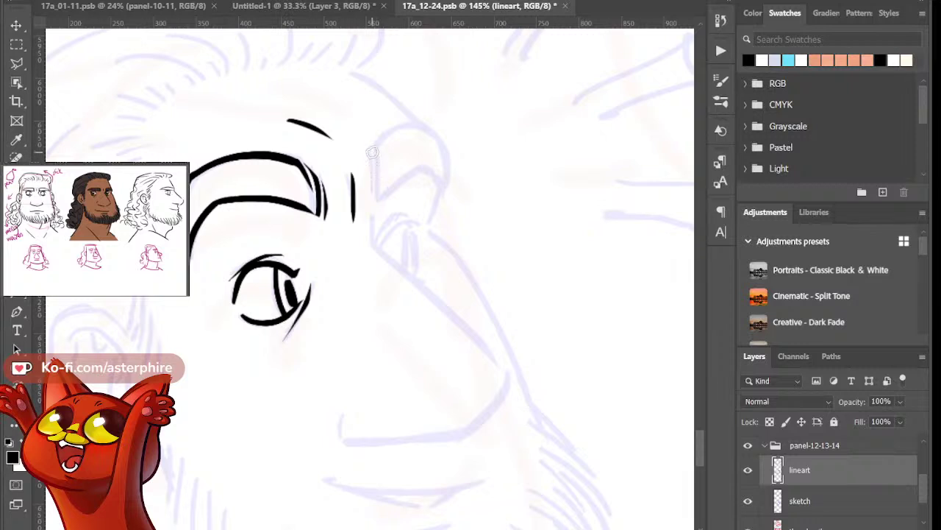
# Ink the far eyebrow's doubled inner edge and the start of its rising lower edge, meeting in a sharp corner
pyautogui.moveTo(372, 145); pyautogui.dragTo(374, 215)
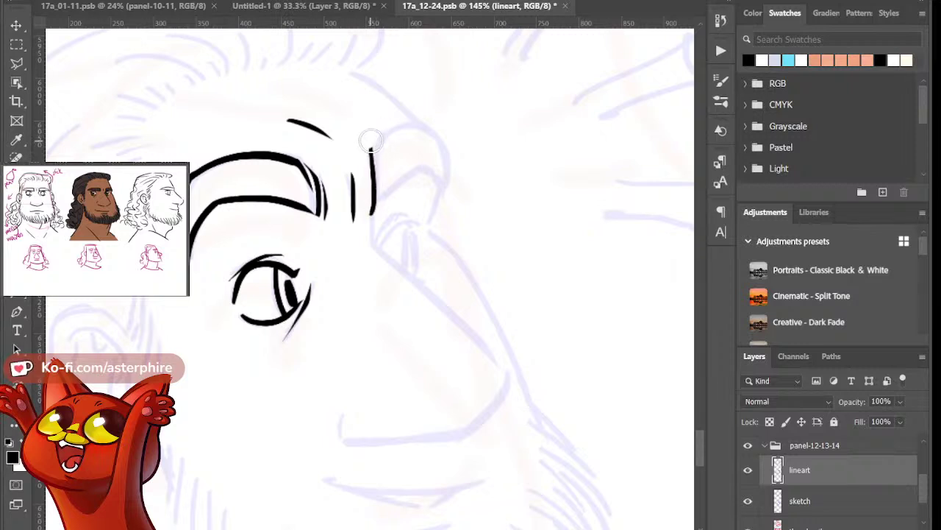
pyautogui.hotkey('ctrl', 'z')
pyautogui.moveTo(374, 142); pyautogui.dragTo(376, 225)
pyautogui.hotkey('ctrl', 'z')
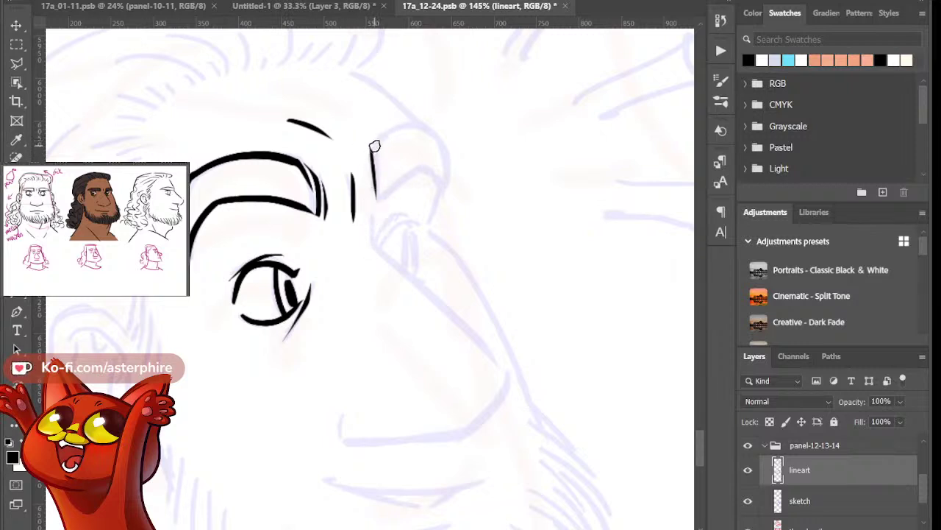
pyautogui.moveTo(374, 140); pyautogui.dragTo(376, 223)
pyautogui.hotkey('ctrl', 'z')
pyautogui.moveTo(377, 141)
pyautogui.mouseDown()
pyautogui.moveTo(376, 222)
pyautogui.moveTo(390, 196)
pyautogui.moveTo(445, 162)
pyautogui.mouseUp()
pyautogui.press('e')
pyautogui.press('b')
pyautogui.hotkey('ctrl', 'z')
pyautogui.moveTo(378, 205); pyautogui.dragTo(440, 166)
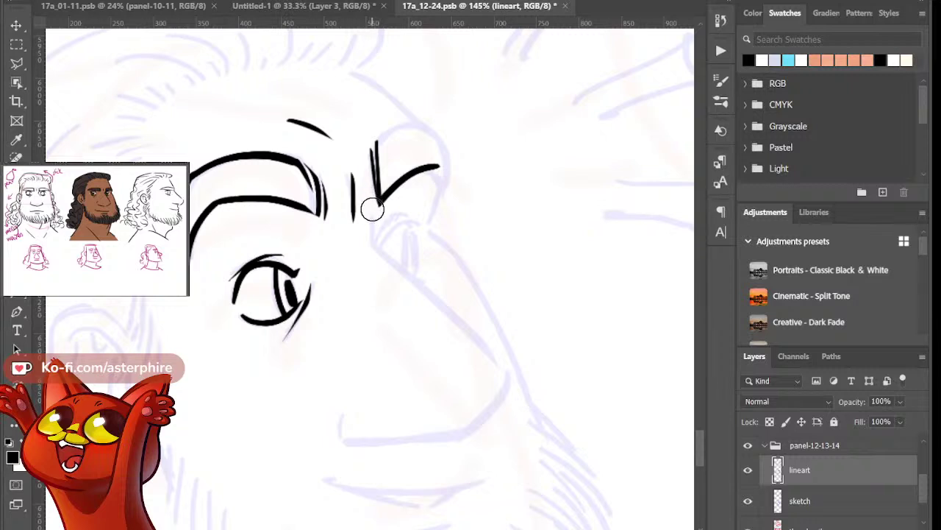
pyautogui.moveTo(372, 209); pyautogui.dragTo(380, 213)
# Ink the far eyebrow's rounded upper arch and outer edge, and curve its lower edge down to meet them
pyautogui.press('b')
pyautogui.moveTo(384, 140); pyautogui.dragTo(459, 142)
pyautogui.hotkey('ctrl', 'z')
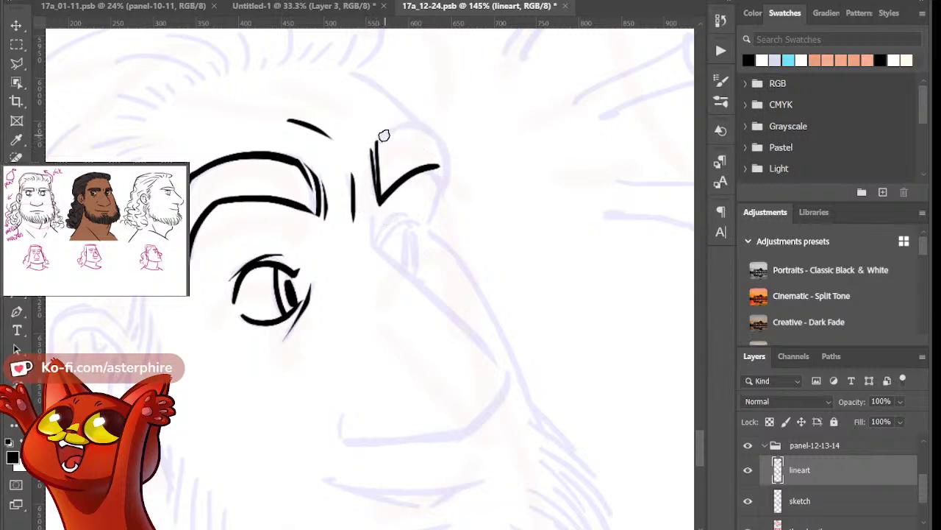
pyautogui.moveTo(376, 145)
pyautogui.mouseDown()
pyautogui.moveTo(436, 155)
pyautogui.moveTo(441, 167)
pyautogui.moveTo(425, 170)
pyautogui.moveTo(443, 184)
pyautogui.mouseUp()
pyautogui.press('e')
pyautogui.press('b')
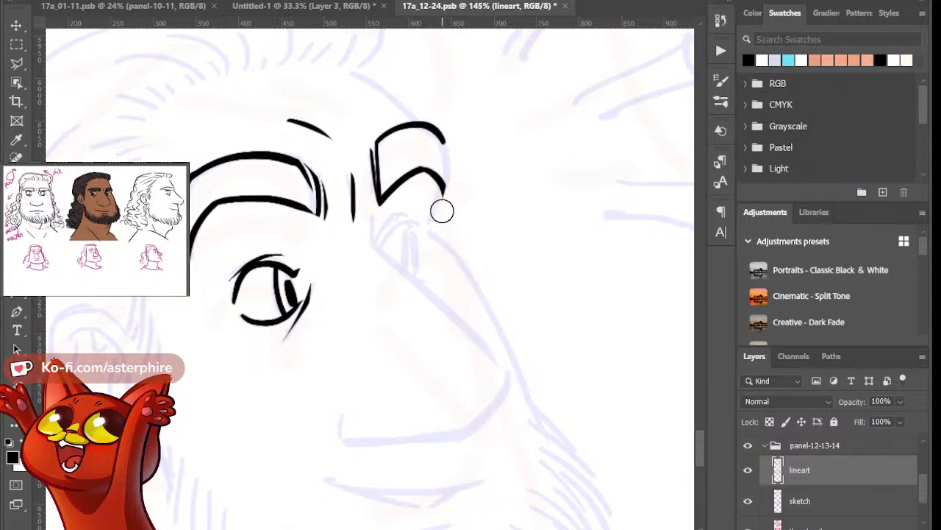
pyautogui.hotkey('ctrl', 'z')
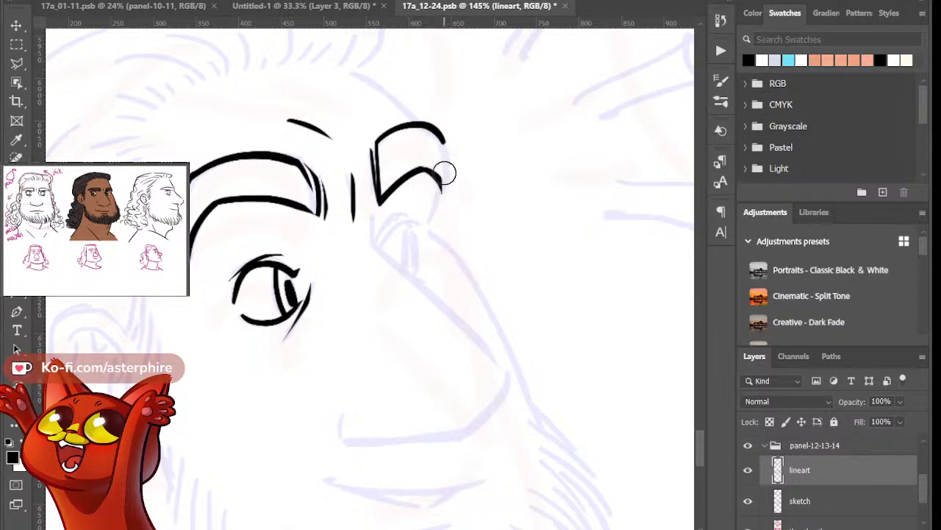
pyautogui.moveTo(440, 138); pyautogui.dragTo(431, 213)
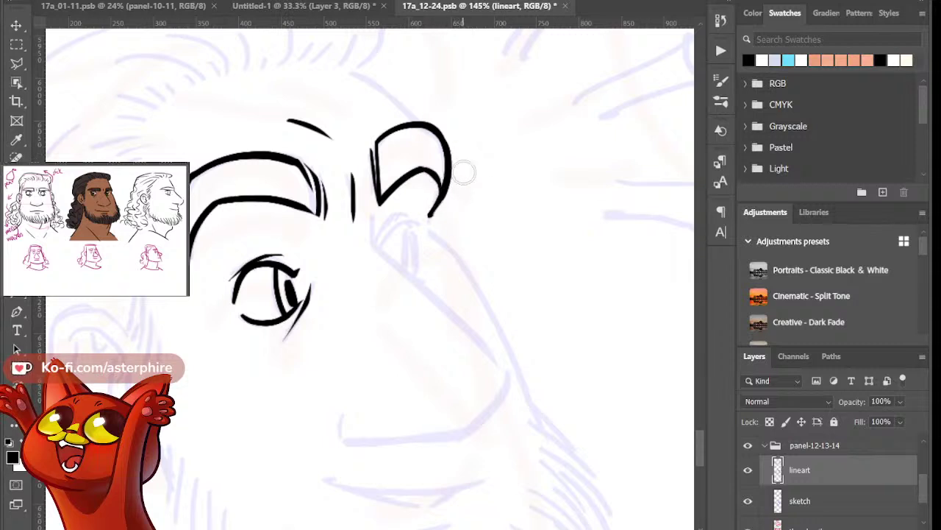
# Ink a short slanted brow-ridge line running down from the far eyebrow's outer end toward the far eye
pyautogui.moveTo(427, 203)
pyautogui.mouseDown()
pyautogui.moveTo(422, 225)
pyautogui.moveTo(438, 208)
pyautogui.moveTo(426, 241)
pyautogui.mouseUp()
pyautogui.press('b')
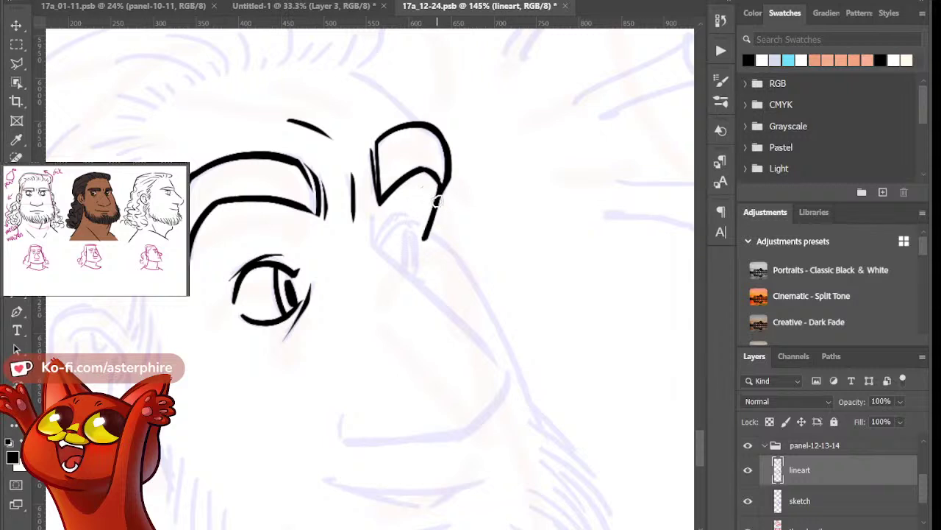
pyautogui.hotkey('ctrl', 'z')
pyautogui.moveTo(438, 178); pyautogui.dragTo(425, 242)
pyautogui.hotkey('ctrl', 'z')
pyautogui.moveTo(440, 181); pyautogui.dragTo(425, 232)
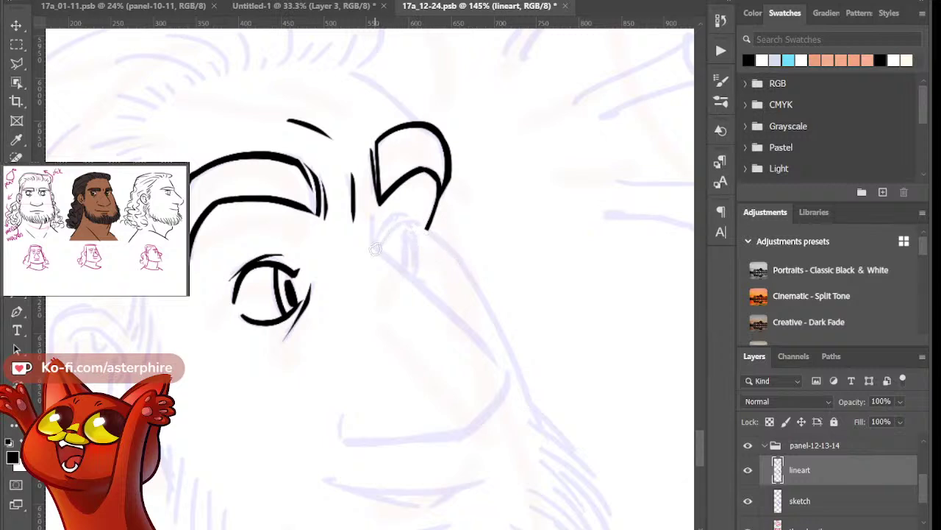
pyautogui.moveTo(375, 249); pyautogui.dragTo(411, 219)
pyautogui.moveTo(373, 255); pyautogui.dragTo(409, 217)
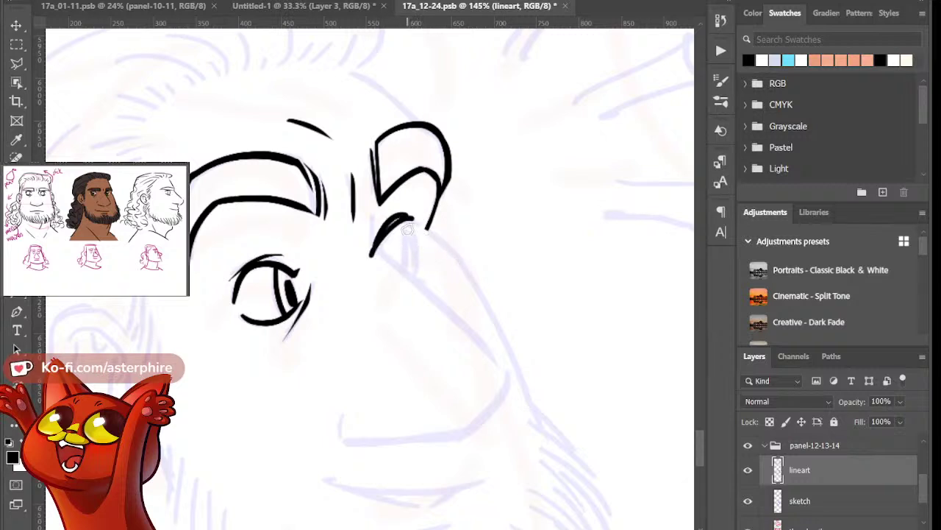
pyautogui.hotkey('ctrl', 'z')
pyautogui.moveTo(373, 257); pyautogui.dragTo(410, 216)
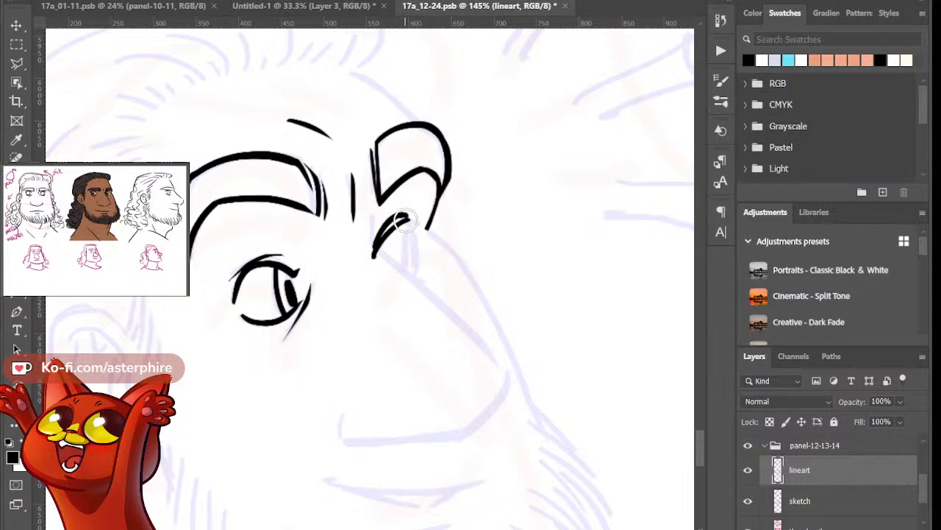
pyautogui.hotkey('ctrl', 'z')
pyautogui.hotkey('ctrl', 'z')
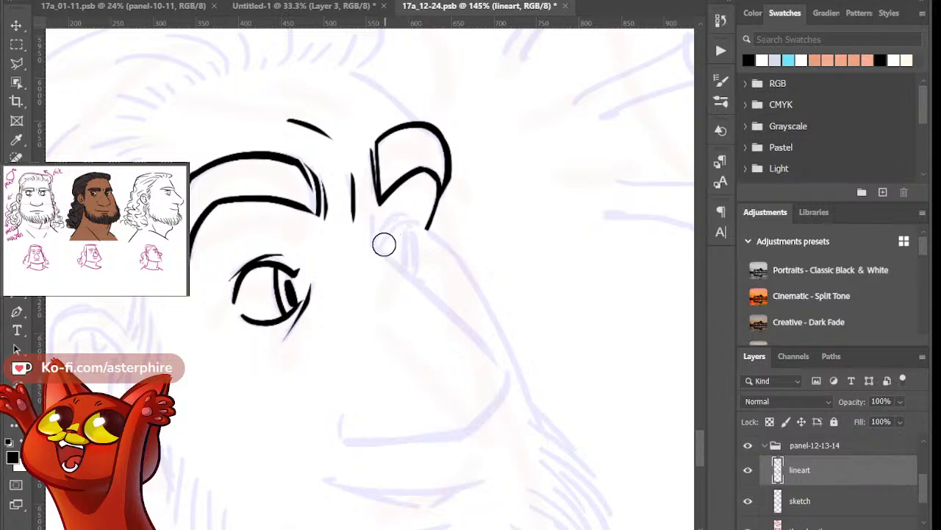
# Ink the far eye's arched upper eyelid with a smaller brush, ending in a small outer point
pyautogui.press('[')
pyautogui.press('[')
pyautogui.press('[')
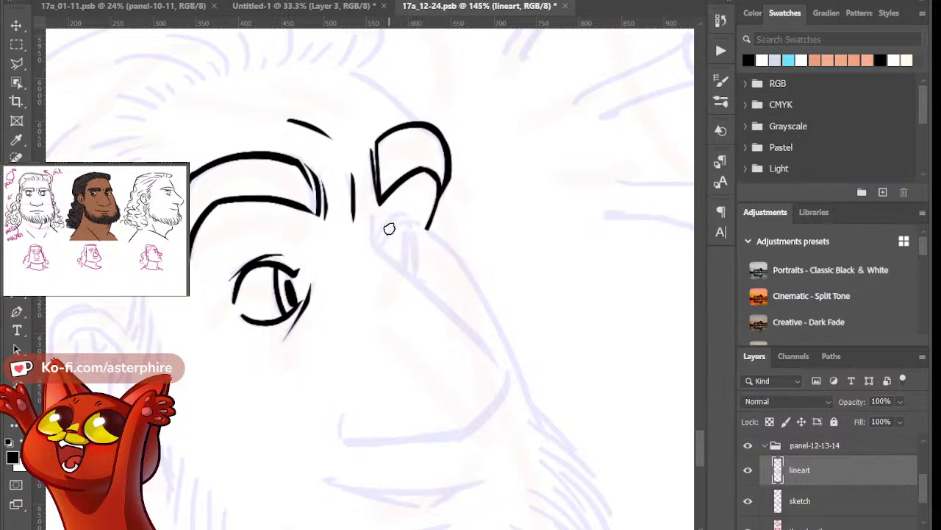
pyautogui.moveTo(378, 249); pyautogui.dragTo(414, 228)
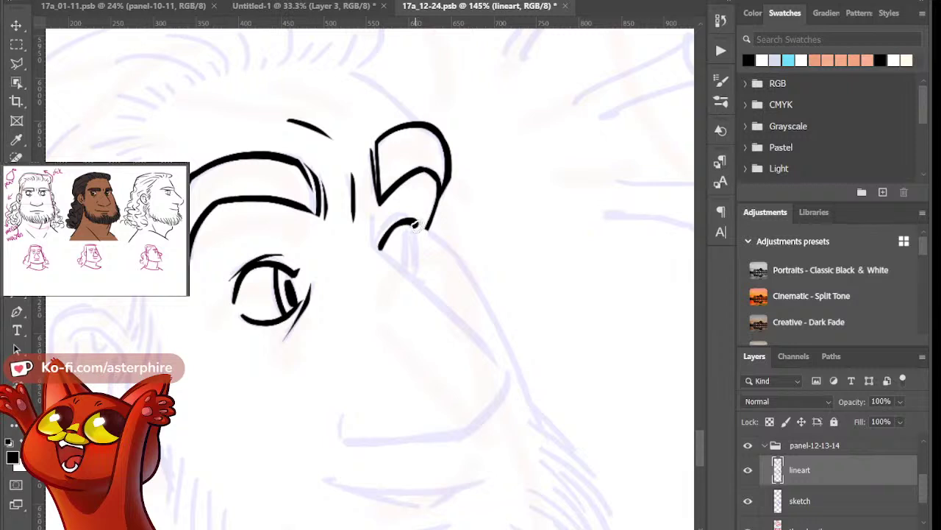
pyautogui.moveTo(412, 222); pyautogui.dragTo(422, 225)
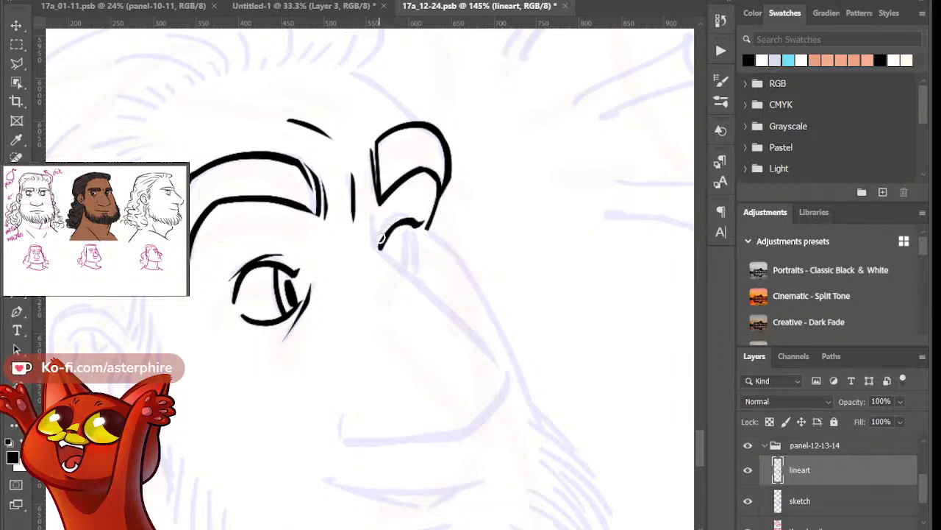
# Add a thin crease above the far eye's upper eyelid and ink its curved iris edge and narrow solid pupil
pyautogui.moveTo(375, 246); pyautogui.dragTo(399, 224)
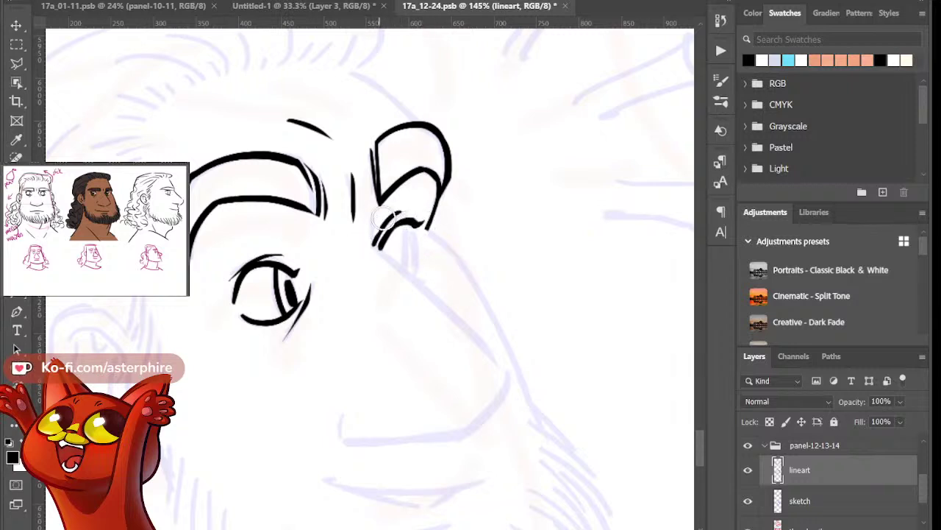
pyautogui.moveTo(364, 244); pyautogui.dragTo(395, 212)
pyautogui.hotkey('ctrl', 'z')
pyautogui.hotkey('ctrl', 'z')
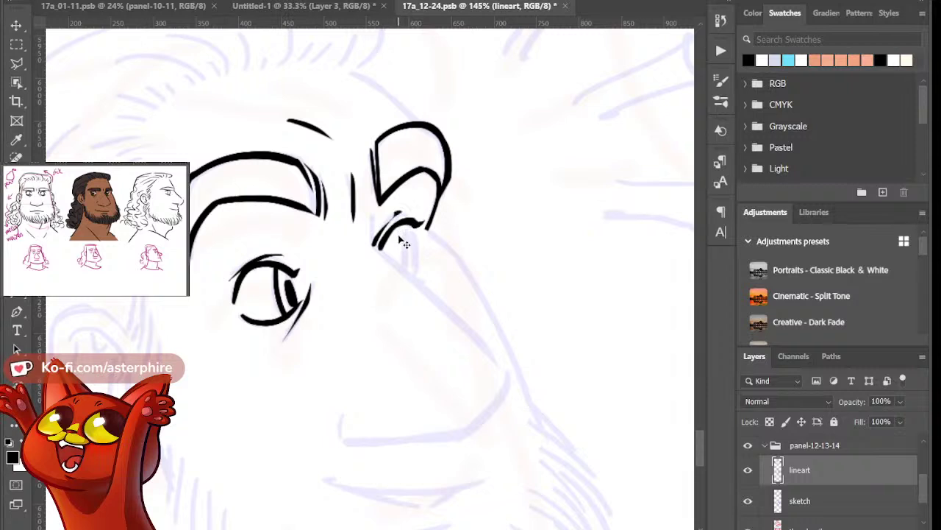
pyautogui.hotkey('ctrl', 'z')
pyautogui.moveTo(378, 230)
pyautogui.mouseDown()
pyautogui.moveTo(404, 221)
pyautogui.moveTo(375, 225)
pyautogui.moveTo(412, 286)
pyautogui.mouseUp()
pyautogui.press('e')
pyautogui.press('b')
pyautogui.hotkey('ctrl', 'z')
pyautogui.moveTo(418, 228); pyautogui.dragTo(413, 287)
pyautogui.moveTo(409, 235)
pyautogui.mouseDown()
pyautogui.moveTo(414, 272)
pyautogui.moveTo(417, 260)
pyautogui.mouseUp()
# Ink the nose bridge as a short vertical line beside the far eye turning into a long, straight diagonal slope
pyautogui.moveTo(373, 216); pyautogui.dragTo(375, 250)
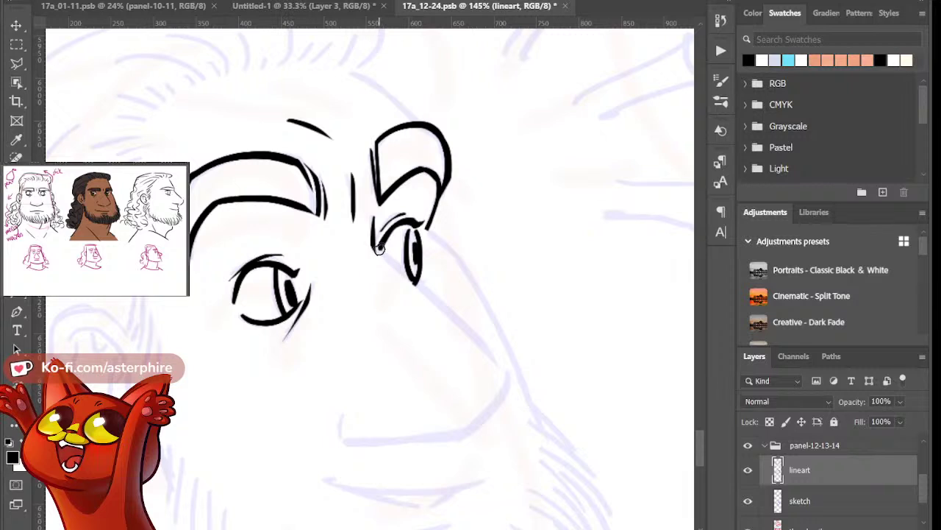
pyautogui.moveTo(372, 247)
pyautogui.mouseDown()
pyautogui.moveTo(470, 347)
pyautogui.moveTo(493, 357)
pyautogui.mouseUp()
pyautogui.hotkey('ctrl', 'z')
pyautogui.moveTo(373, 250); pyautogui.dragTo(525, 375)
pyautogui.hotkey('ctrl', 'z')
pyautogui.moveTo(373, 250); pyautogui.dragTo(525, 381)
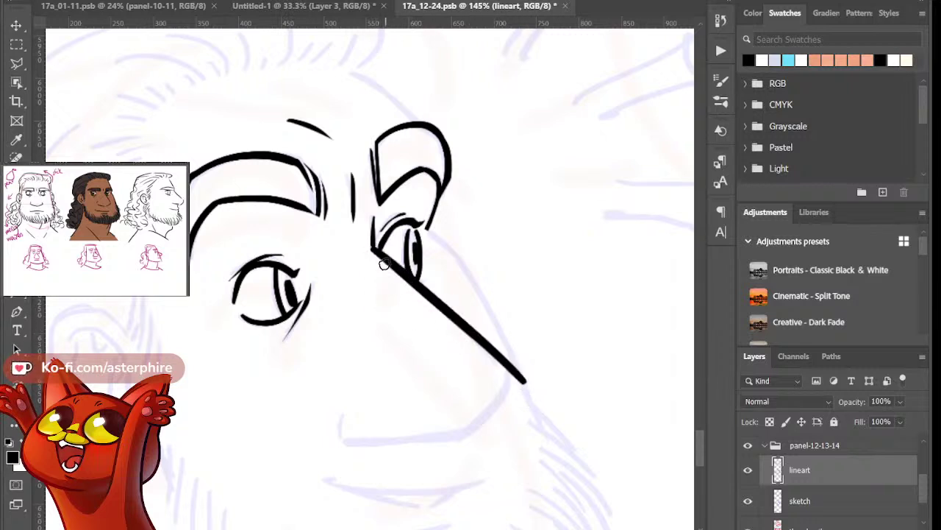
# Clean the corner at the top of the nose bridge and erase along the diagonal so its lower end tapers shorter
pyautogui.press('e')
pyautogui.moveTo(362, 243); pyautogui.dragTo(364, 252)
pyautogui.press('e')
pyautogui.moveTo(443, 289); pyautogui.dragTo(526, 382)
pyautogui.moveTo(464, 310); pyautogui.dragTo(536, 391)
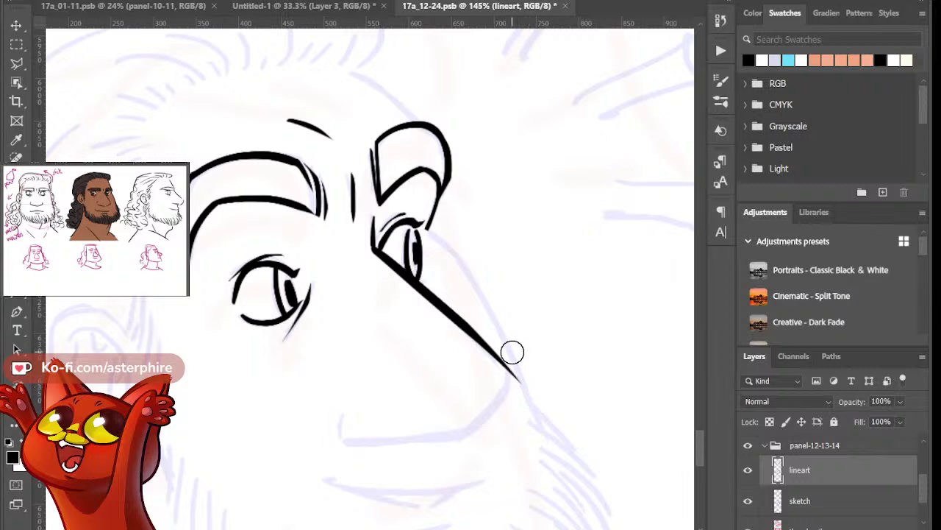
pyautogui.moveTo(512, 352); pyautogui.dragTo(523, 372)
pyautogui.moveTo(498, 336); pyautogui.dragTo(510, 363)
pyautogui.moveTo(458, 308)
pyautogui.mouseDown()
pyautogui.moveTo(518, 373)
pyautogui.moveTo(491, 333)
pyautogui.moveTo(522, 380)
pyautogui.moveTo(512, 368)
pyautogui.mouseUp()
pyautogui.press('b')
pyautogui.press('e')
pyautogui.moveTo(488, 334); pyautogui.dragTo(530, 379)
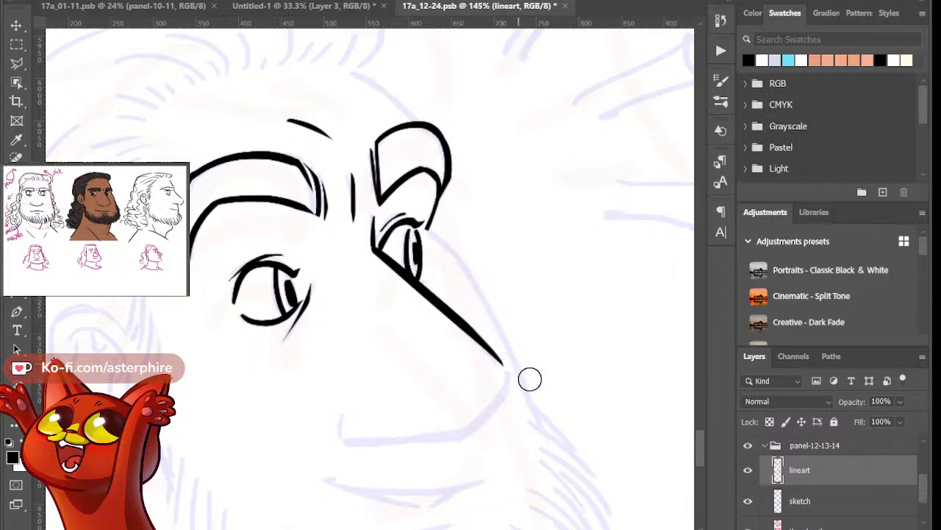
# Ink the short upturned nostril edge and the nose's long underside line with a gently rising curve
pyautogui.press('b')
pyautogui.moveTo(347, 408)
pyautogui.mouseDown()
pyautogui.moveTo(339, 447)
pyautogui.moveTo(325, 445)
pyautogui.moveTo(352, 409)
pyautogui.moveTo(353, 446)
pyautogui.moveTo(479, 436)
pyautogui.mouseUp()
pyautogui.press(']')
pyautogui.hotkey('ctrl', 'z')
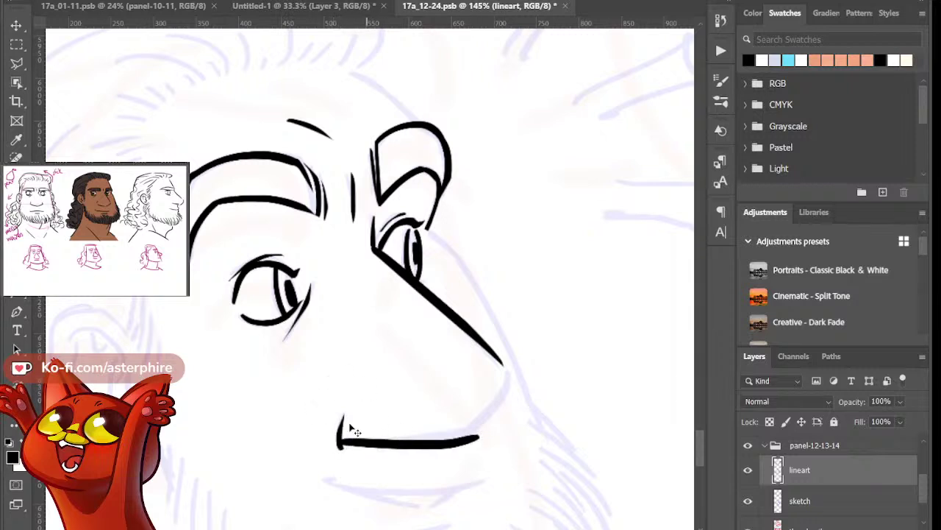
pyautogui.hotkey('ctrl', 'z')
pyautogui.moveTo(340, 442); pyautogui.dragTo(496, 412)
pyautogui.hotkey('ctrl', 'z')
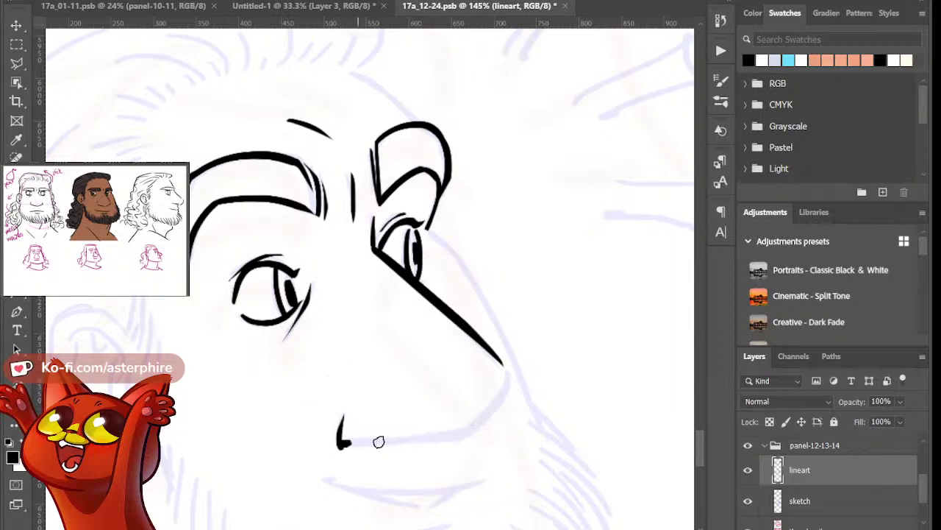
pyautogui.moveTo(348, 443); pyautogui.dragTo(497, 419)
pyautogui.hotkey('ctrl', 'z')
pyautogui.moveTo(341, 443); pyautogui.dragTo(513, 423)
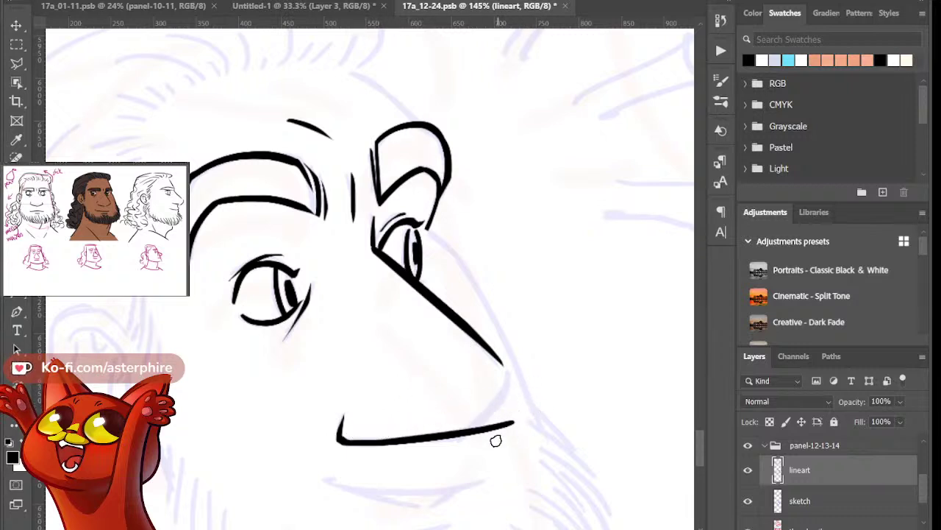
# Erase the rising end of the nose's underside line and redraw it flatter, ending just before the nose tip
pyautogui.press('e')
pyautogui.moveTo(502, 421)
pyautogui.mouseDown()
pyautogui.moveTo(498, 443)
pyautogui.moveTo(500, 414)
pyautogui.mouseUp()
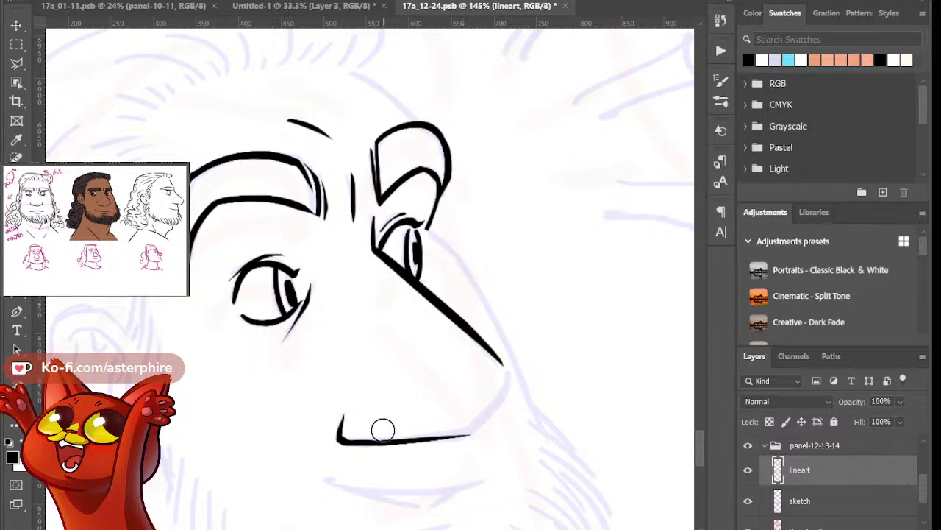
pyautogui.moveTo(461, 430); pyautogui.dragTo(419, 446)
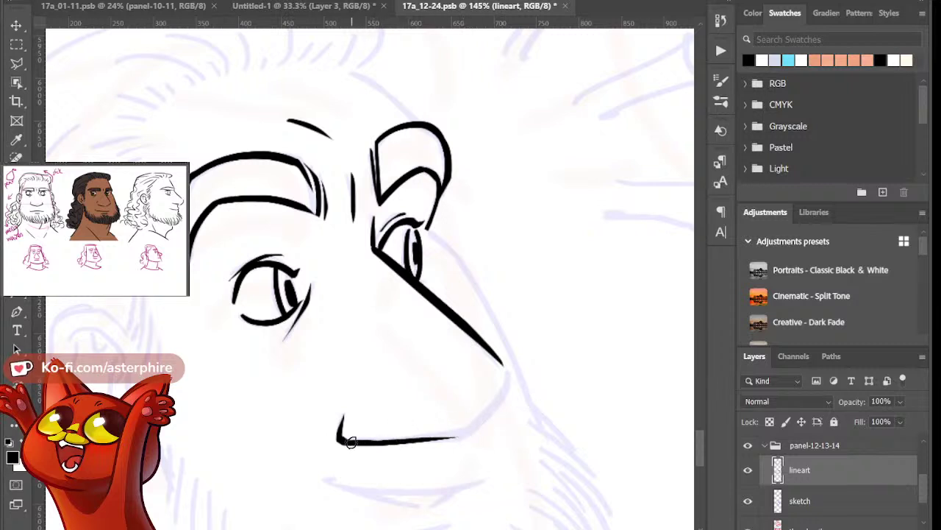
pyautogui.moveTo(346, 441); pyautogui.dragTo(503, 435)
pyautogui.hotkey('ctrl', 'z')
pyautogui.moveTo(350, 441); pyautogui.dragTo(497, 434)
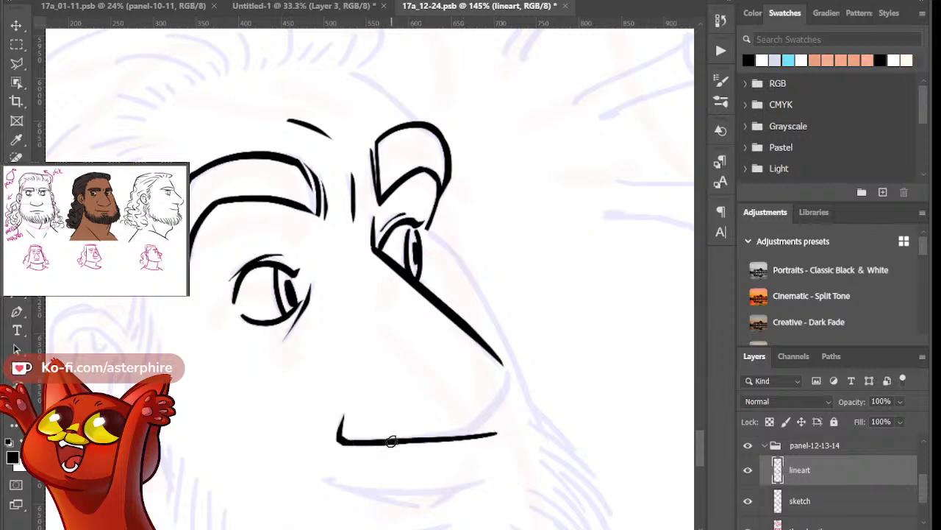
pyautogui.hotkey('ctrl', 'z')
pyautogui.moveTo(349, 442); pyautogui.dragTo(490, 435)
pyautogui.hotkey('ctrl', 'z')
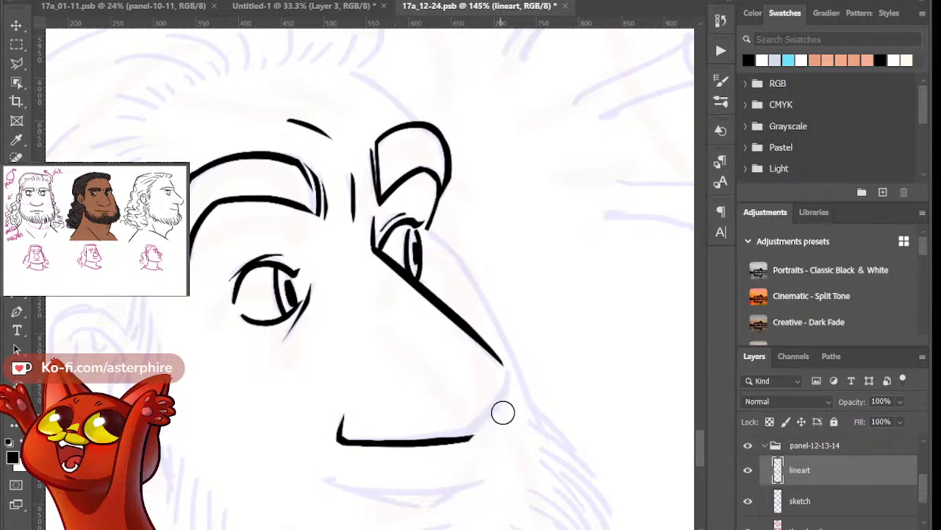
# Ink the rounded nose tip as one curve joining the underside line, smoothing the corner where they meet
pyautogui.moveTo(510, 372); pyautogui.dragTo(450, 451)
pyautogui.hotkey('ctrl', 'z')
pyautogui.moveTo(510, 374)
pyautogui.mouseDown()
pyautogui.moveTo(479, 430)
pyautogui.moveTo(498, 407)
pyautogui.moveTo(486, 445)
pyautogui.mouseUp()
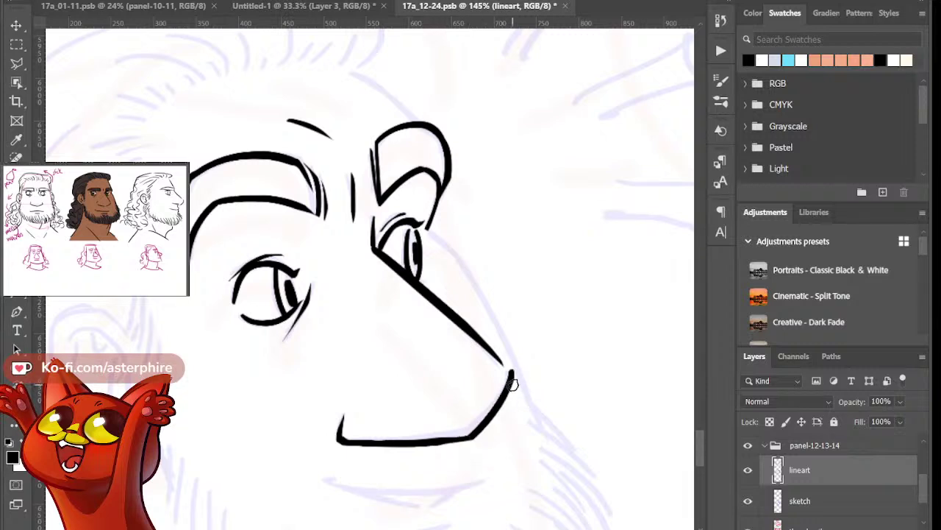
pyautogui.moveTo(512, 385)
pyautogui.mouseDown()
pyautogui.moveTo(520, 370)
pyautogui.moveTo(453, 456)
pyautogui.mouseUp()
pyautogui.press('b')
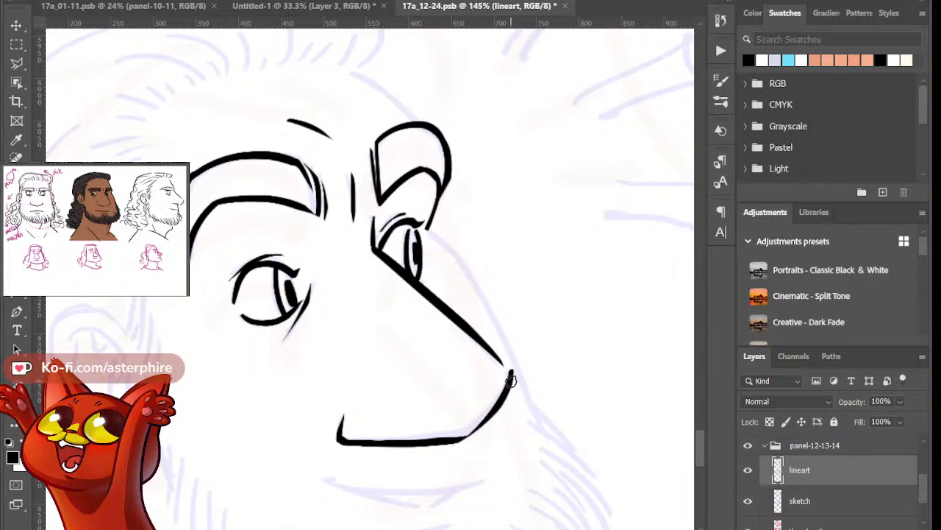
pyautogui.moveTo(512, 375); pyautogui.dragTo(453, 446)
pyautogui.hotkey('ctrl', 'z')
pyautogui.moveTo(514, 371); pyautogui.dragTo(453, 442)
pyautogui.moveTo(488, 412); pyautogui.dragTo(513, 375)
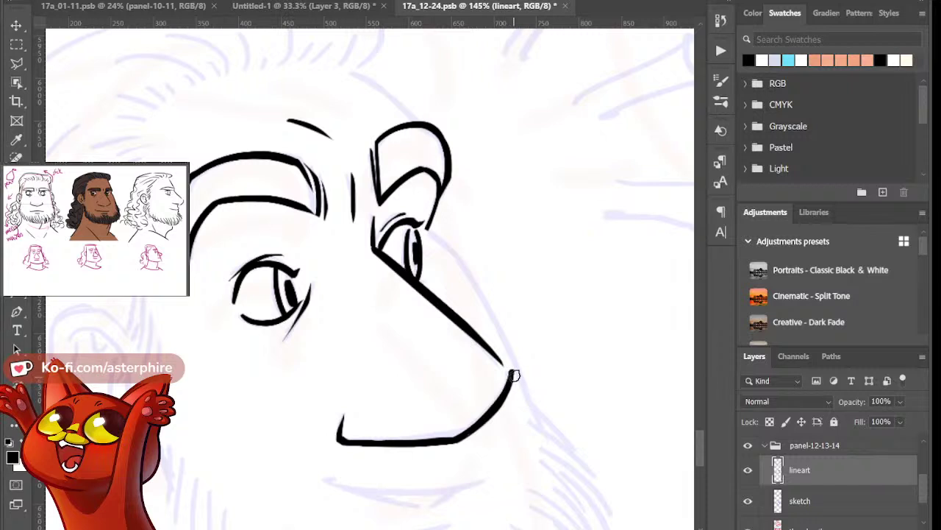
pyautogui.press('e')
# Ink the long, gently curved mouth line and add thin lip strokes beneath it from both corners
pyautogui.scroll(-5, 703, 441)
pyautogui.scroll(1, 684, 434)
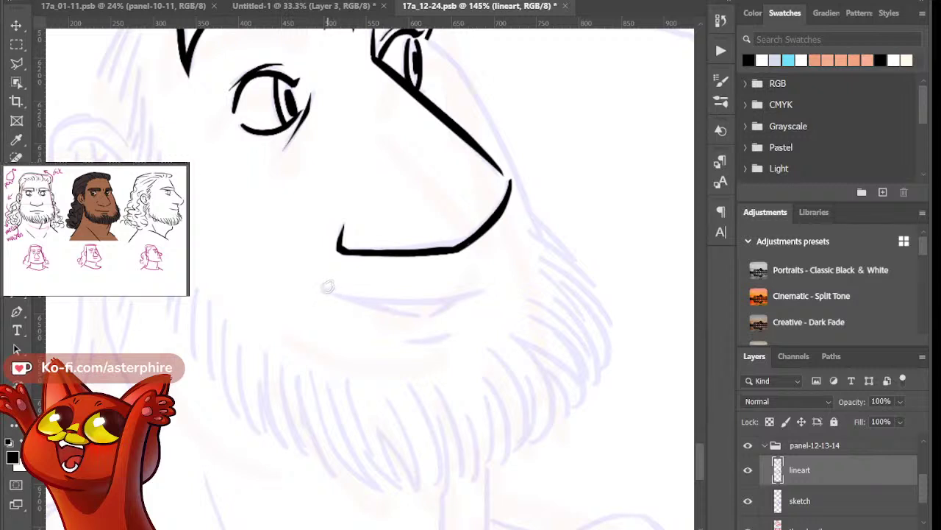
pyautogui.moveTo(320, 291)
pyautogui.mouseDown()
pyautogui.moveTo(456, 304)
pyautogui.moveTo(493, 292)
pyautogui.mouseUp()
pyautogui.hotkey('ctrl', 'z')
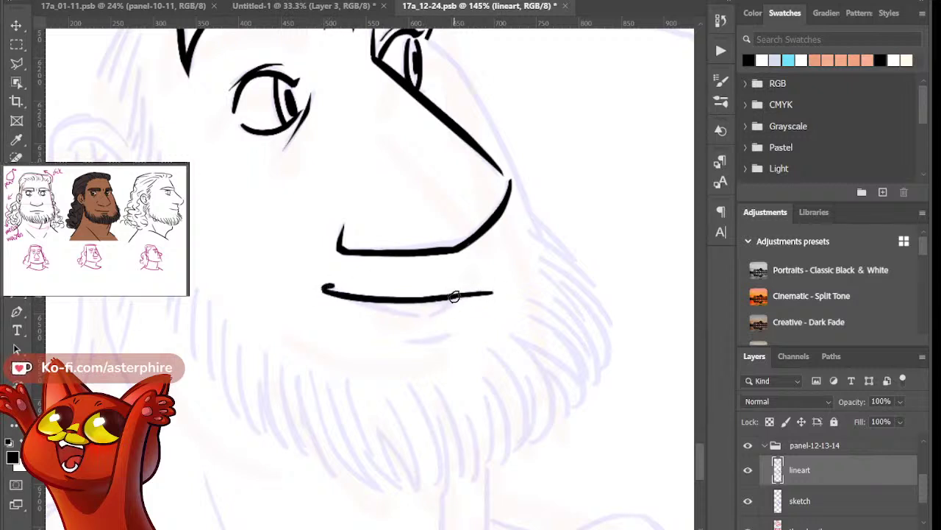
pyautogui.hotkey('ctrl', 'z')
pyautogui.moveTo(434, 300); pyautogui.dragTo(489, 288)
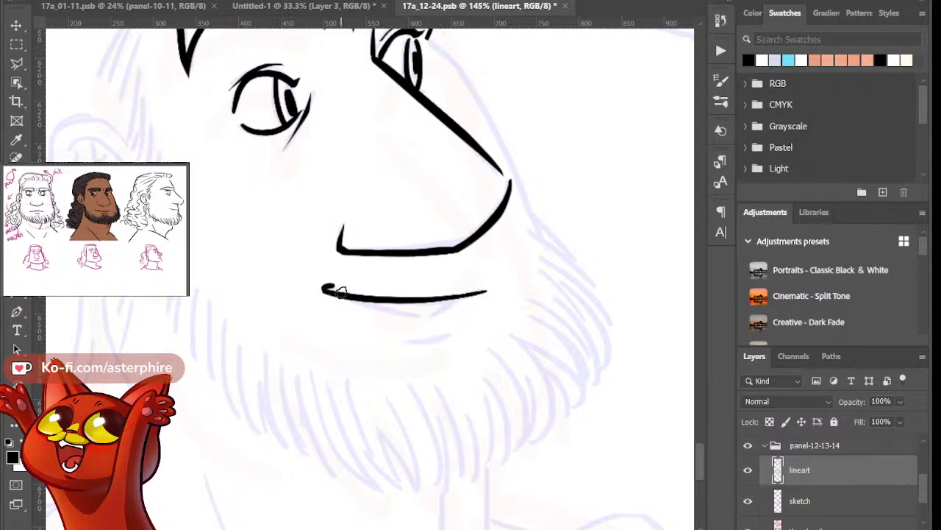
pyautogui.moveTo(328, 290); pyautogui.dragTo(417, 313)
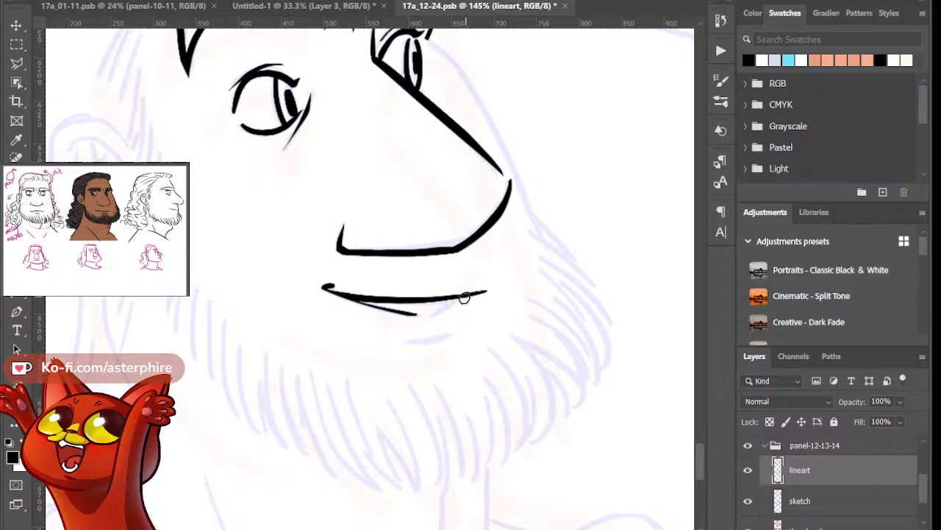
pyautogui.moveTo(465, 298)
pyautogui.mouseDown()
pyautogui.moveTo(443, 312)
pyautogui.moveTo(475, 302)
pyautogui.moveTo(382, 340)
pyautogui.mouseUp()
# Ink a short curved line under the lower lip and erase along its edges to taper both ends
pyautogui.press('e')
pyautogui.hotkey('ctrl', 'z')
pyautogui.moveTo(457, 325); pyautogui.dragTo(397, 344)
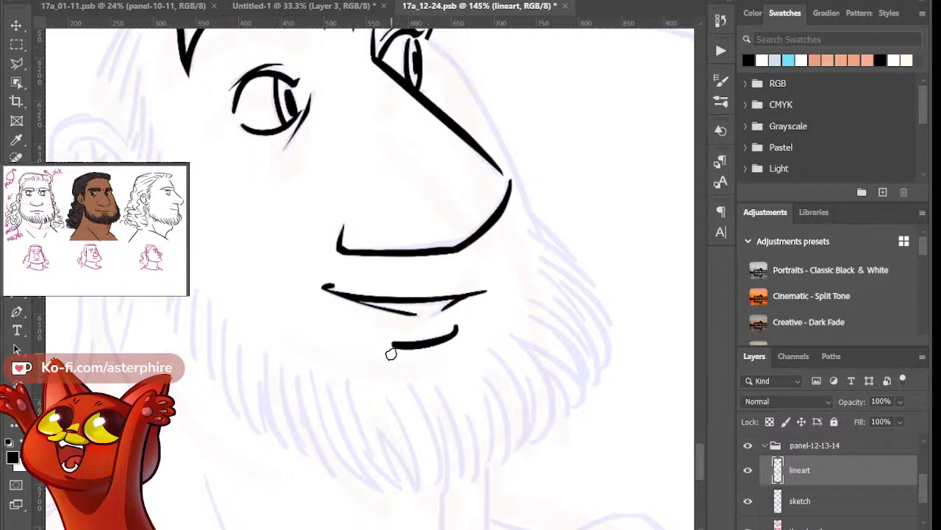
pyautogui.press(']')
pyautogui.press(']')
pyautogui.press(']')
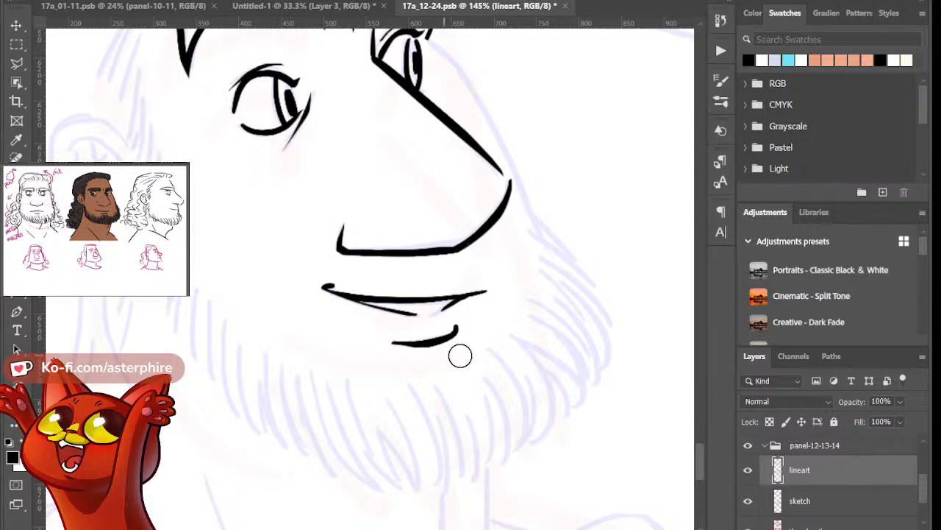
pyautogui.press('[')
pyautogui.press('[')
pyautogui.press(']')
pyautogui.press(']')
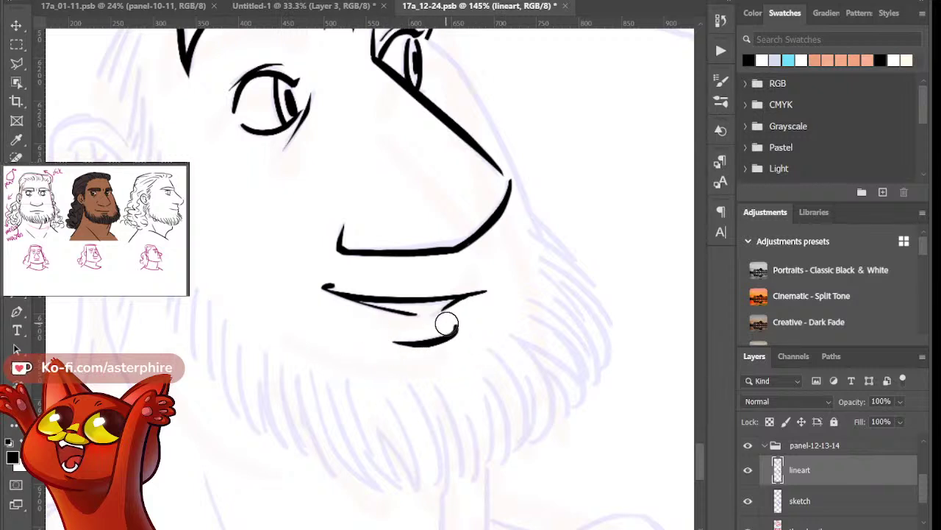
pyautogui.press('[')
pyautogui.press('[')
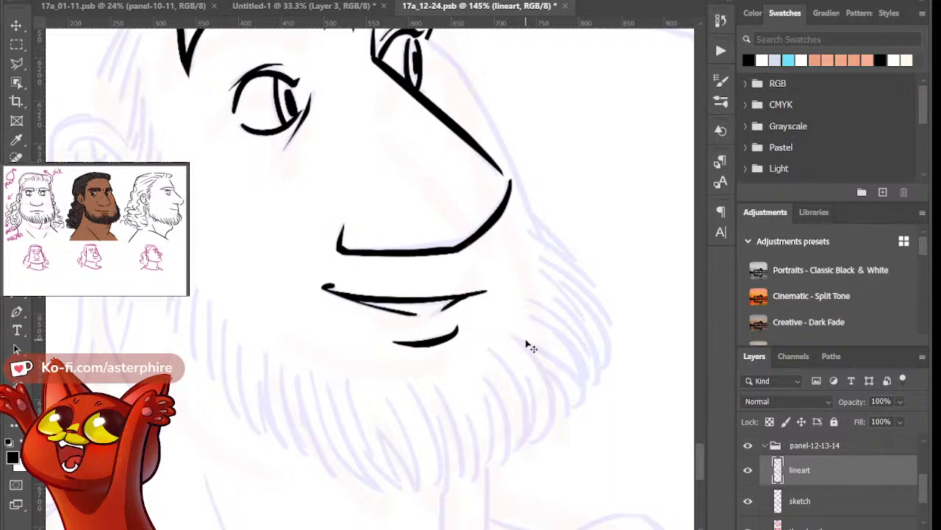
# Ink the far cheek contour from the far eye's outer corner down past the nose tip to the beard
pyautogui.hotkey('ctrl', '-')
pyautogui.hotkey('ctrl', '+')
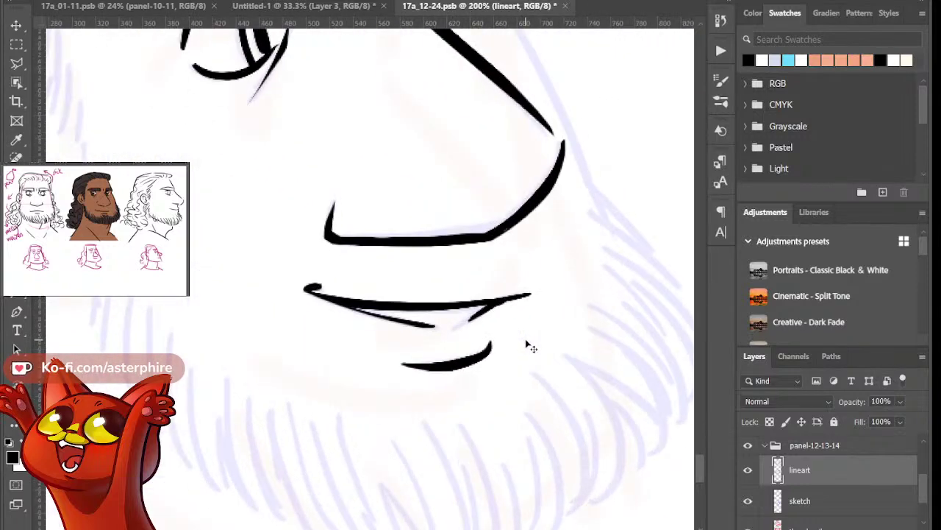
pyautogui.hotkey('ctrl', '-')
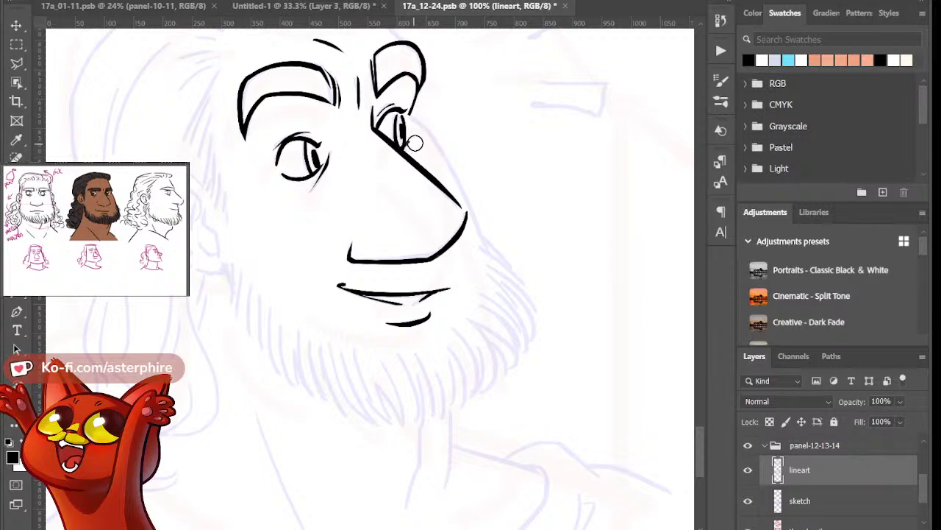
pyautogui.moveTo(410, 113); pyautogui.dragTo(471, 189)
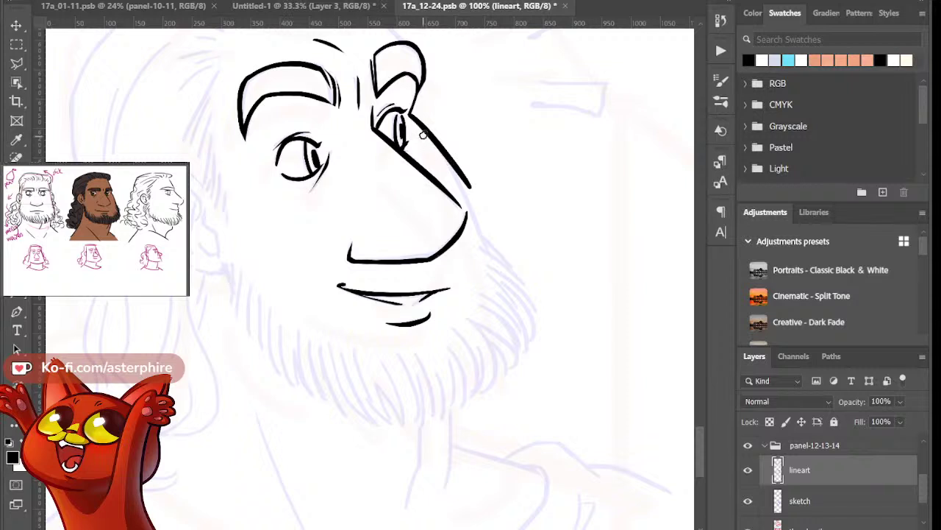
pyautogui.hotkey('ctrl', 'z')
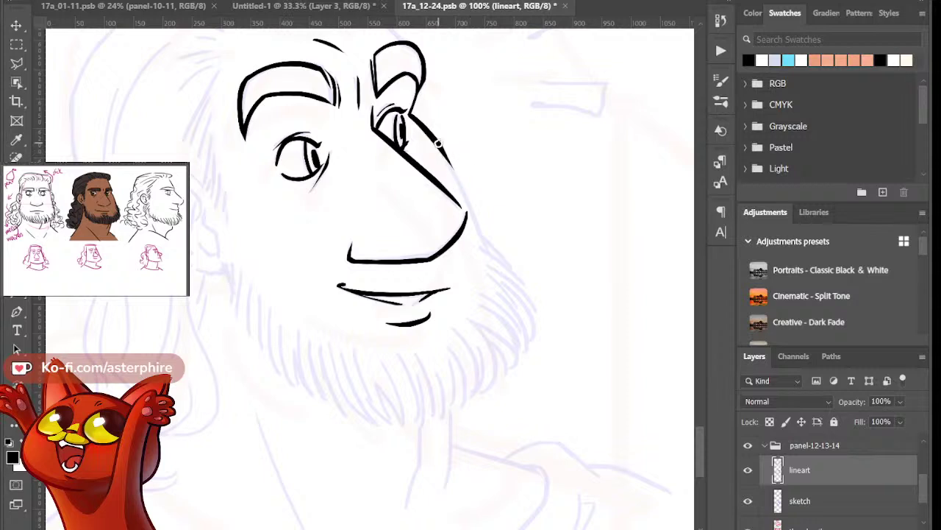
pyautogui.moveTo(437, 141); pyautogui.dragTo(501, 259)
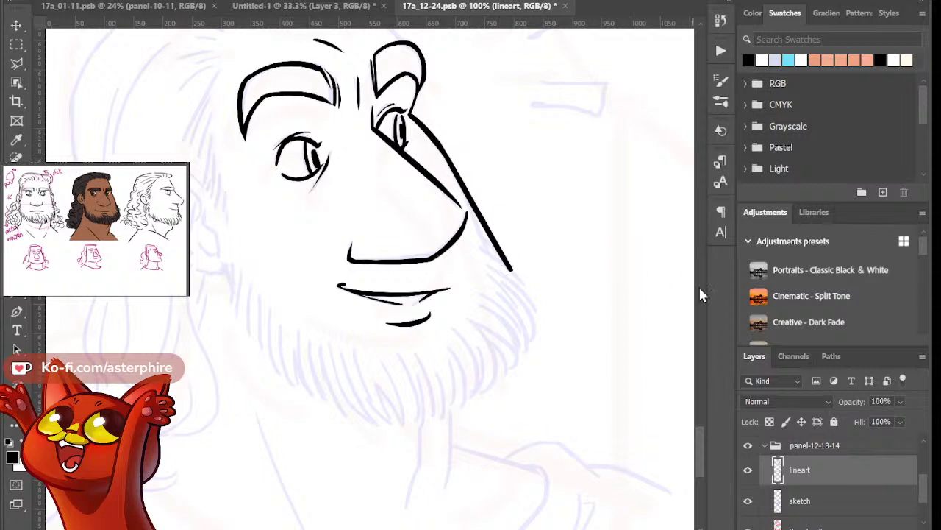
# Compare the lineart with the sketch by toggling the lineart layer, and rework the cheek contour to end beside the nose tip
pyautogui.moveTo(700, 445); pyautogui.dragTo(701, 430)
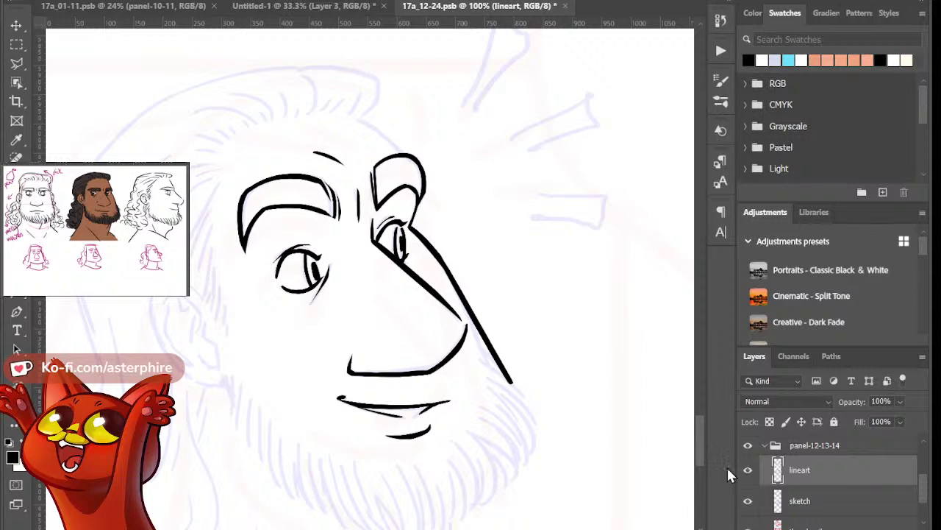
pyautogui.click(748, 471)
pyautogui.click(748, 475)
pyautogui.click(747, 474)
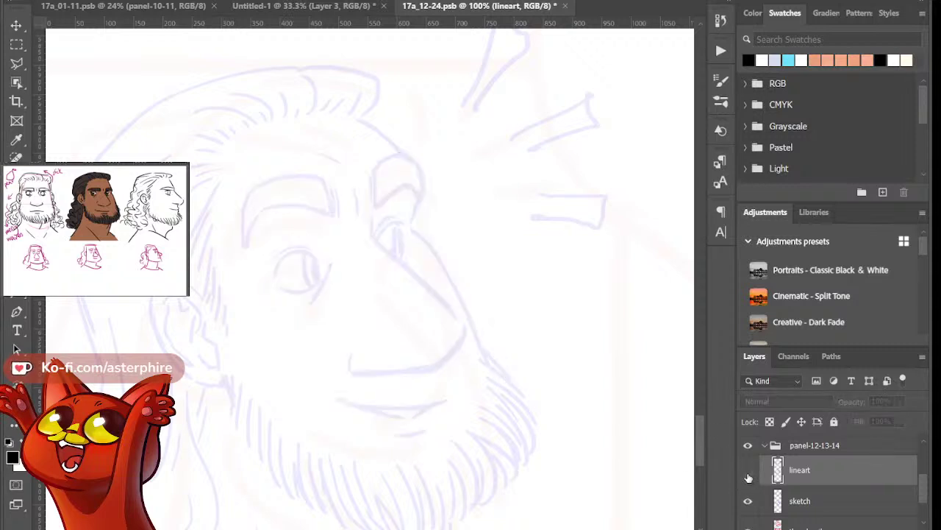
pyautogui.click(748, 475)
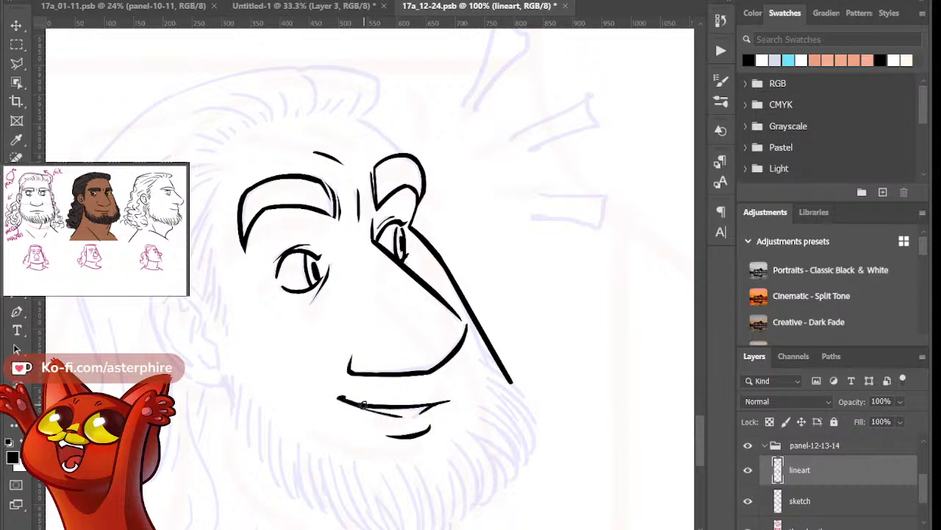
pyautogui.press('e')
pyautogui.moveTo(454, 263); pyautogui.dragTo(514, 380)
pyautogui.moveTo(466, 278)
pyautogui.mouseDown()
pyautogui.moveTo(507, 387)
pyautogui.moveTo(468, 290)
pyautogui.moveTo(479, 322)
pyautogui.mouseUp()
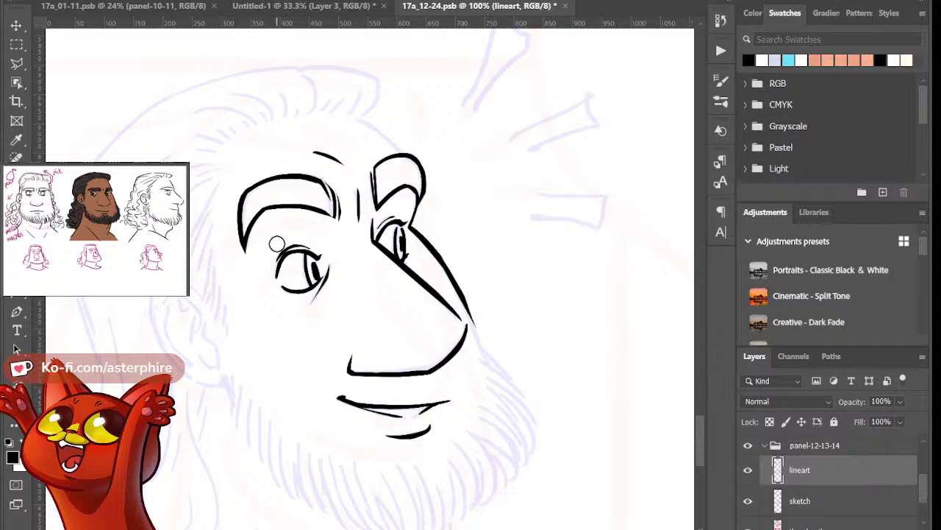
# Recheck the underlying sketch and ink the forehead contour from the hairline to the far eyebrow with a tapered upper end
pyautogui.click(751, 478)
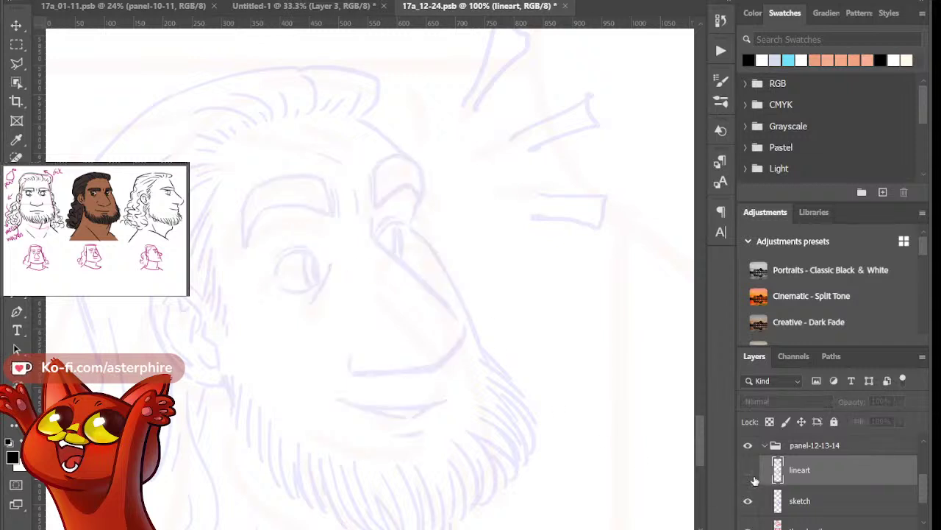
pyautogui.click(751, 475)
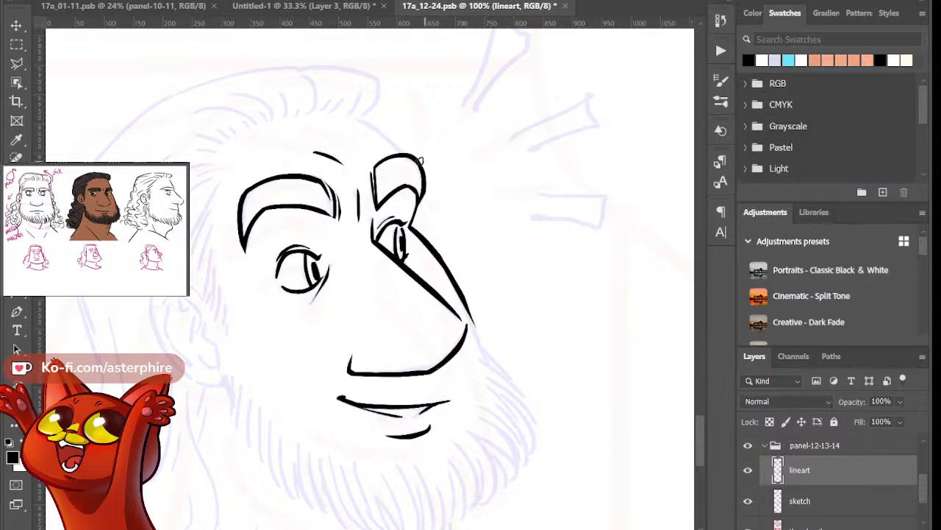
pyautogui.moveTo(353, 116); pyautogui.dragTo(414, 154)
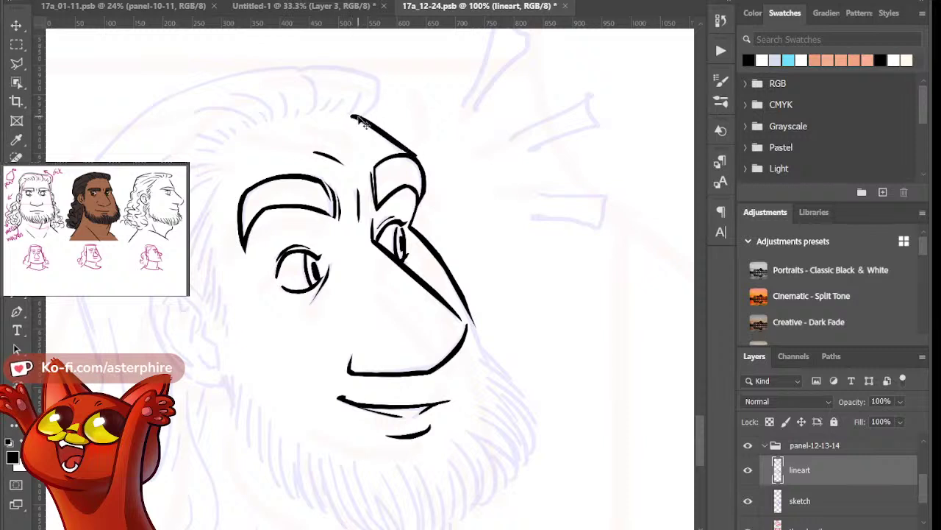
pyautogui.hotkey('ctrl', 'z')
pyautogui.moveTo(353, 115); pyautogui.dragTo(404, 152)
pyautogui.press('e')
pyautogui.moveTo(347, 111); pyautogui.dragTo(363, 112)
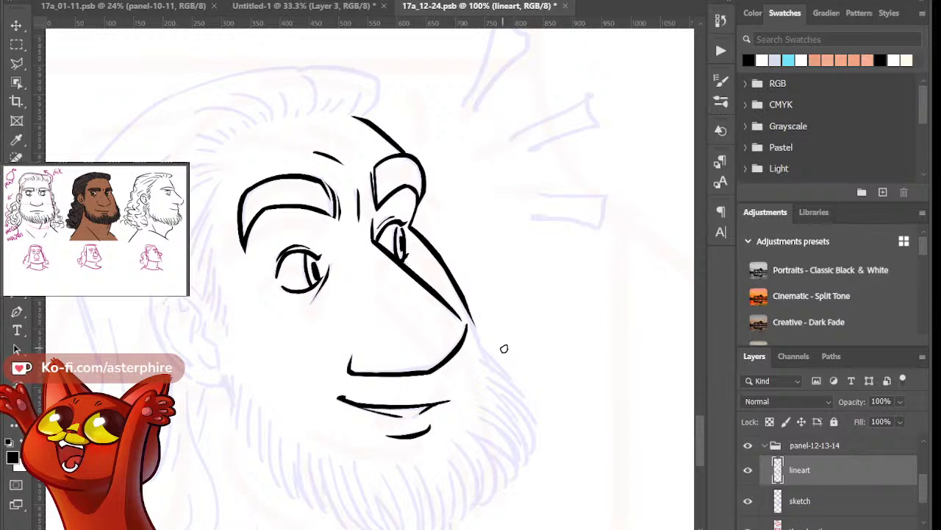
# Ink the first short beard hairs below the far cheek contour and erase their lower ends into tapered points
pyautogui.moveTo(486, 348); pyautogui.dragTo(483, 339)
pyautogui.press('b')
pyautogui.moveTo(476, 333); pyautogui.dragTo(528, 400)
pyautogui.hotkey('ctrl', 'z')
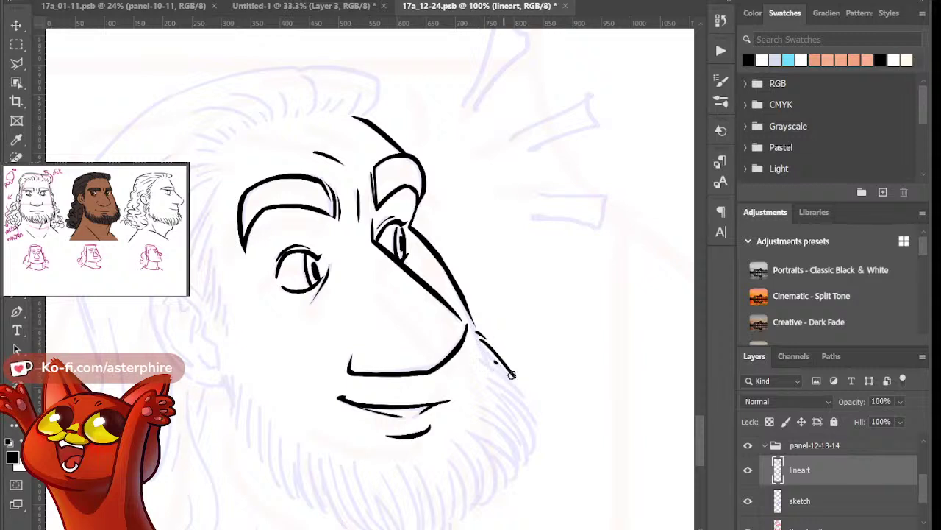
pyautogui.press('e')
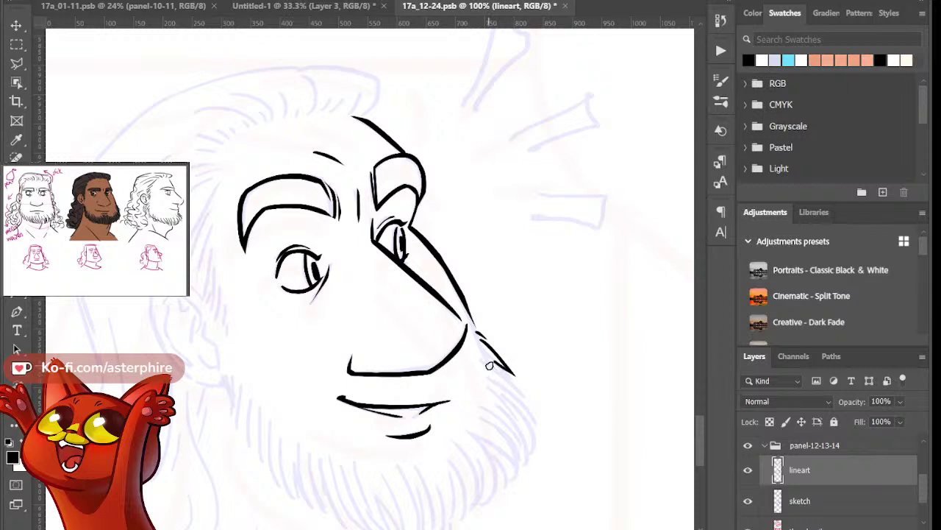
pyautogui.moveTo(479, 360); pyautogui.dragTo(547, 419)
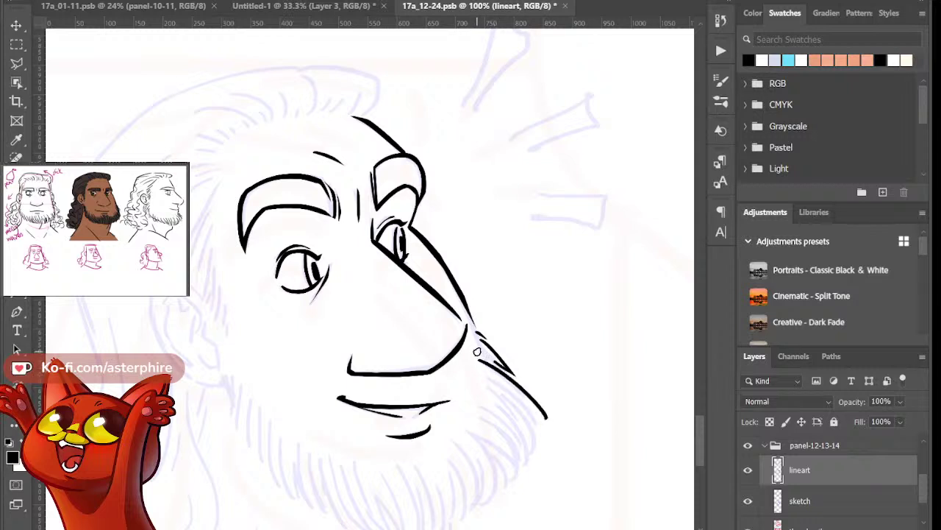
pyautogui.moveTo(541, 409); pyautogui.dragTo(557, 435)
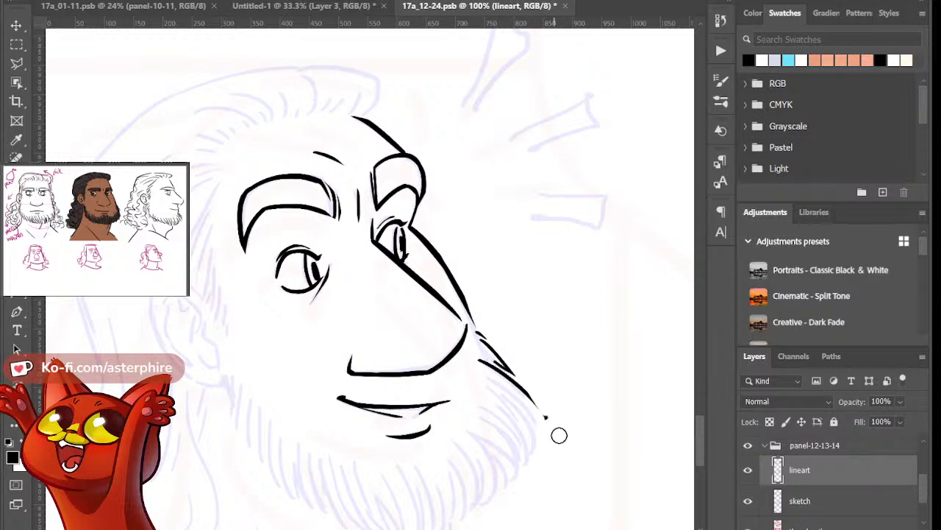
# Ink the long beard hairs along the outer edge of the far cheek, reworking them until they follow the sketch
pyautogui.moveTo(484, 375); pyautogui.dragTo(544, 464)
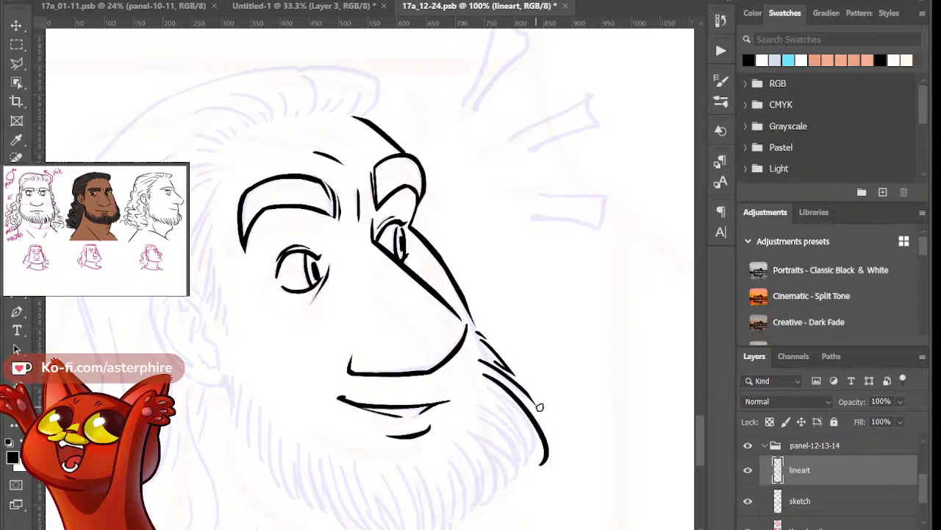
pyautogui.moveTo(703, 421)
pyautogui.mouseDown()
pyautogui.moveTo(704, 439)
pyautogui.moveTo(698, 431)
pyautogui.mouseUp()
pyautogui.hotkey('ctrl', 'z')
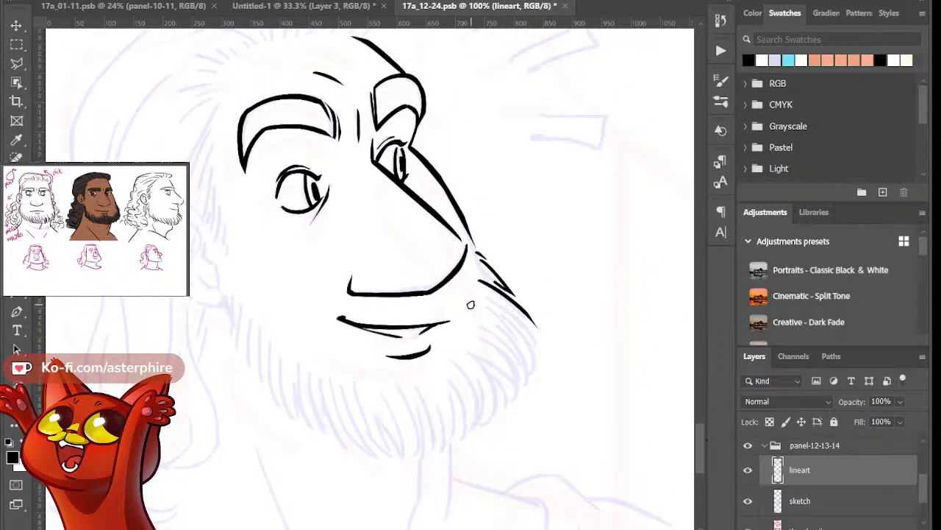
pyautogui.moveTo(485, 292); pyautogui.dragTo(546, 368)
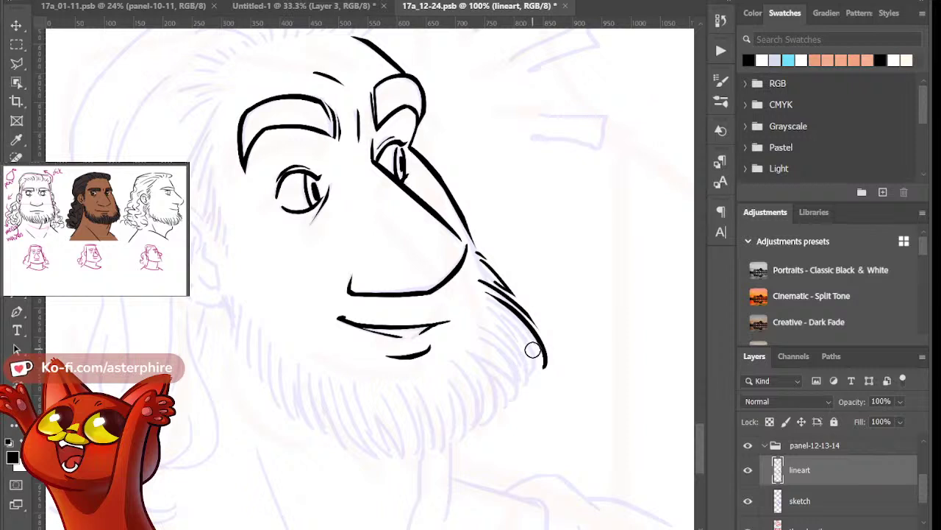
pyautogui.moveTo(510, 317)
pyautogui.mouseDown()
pyautogui.moveTo(539, 381)
pyautogui.moveTo(526, 367)
pyautogui.mouseUp()
pyautogui.hotkey('ctrl', 'z')
pyautogui.hotkey('ctrl', 'z')
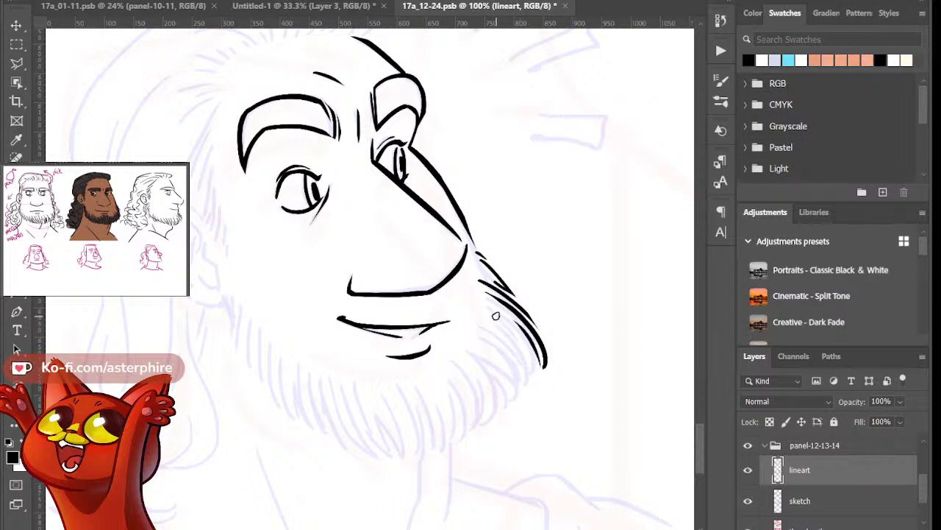
# Add curved beard hairs inside the far cheek edge, trim their ends to tapered points and ink the next long outer hair beneath
pyautogui.moveTo(496, 313); pyautogui.dragTo(523, 381)
pyautogui.press('e')
pyautogui.moveTo(492, 324); pyautogui.dragTo(533, 409)
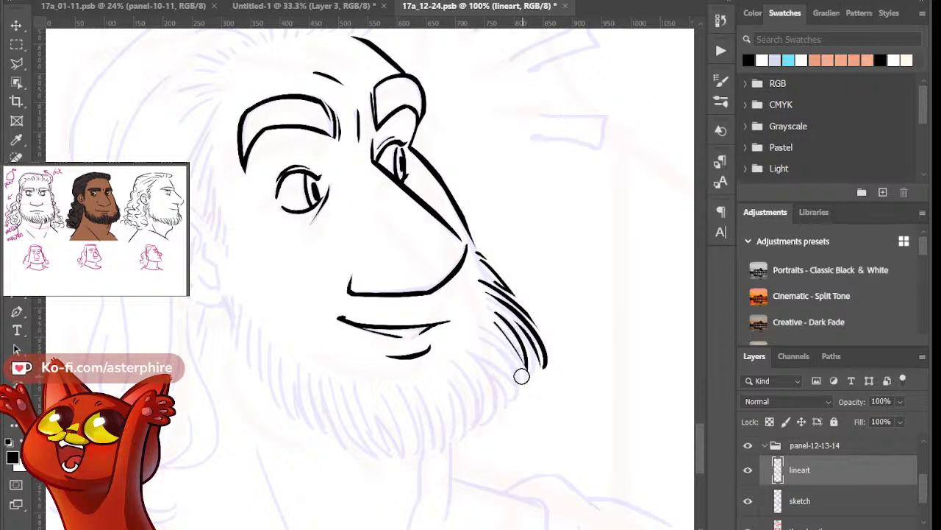
pyautogui.press('b')
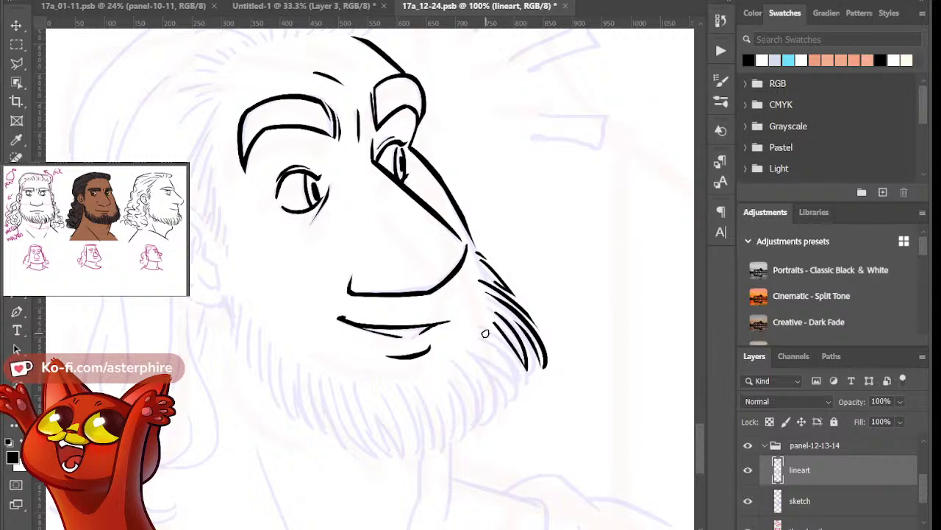
pyautogui.moveTo(479, 333)
pyautogui.mouseDown()
pyautogui.moveTo(524, 386)
pyautogui.moveTo(524, 410)
pyautogui.mouseUp()
pyautogui.hotkey('ctrl', 'z')
pyautogui.moveTo(477, 330); pyautogui.dragTo(519, 400)
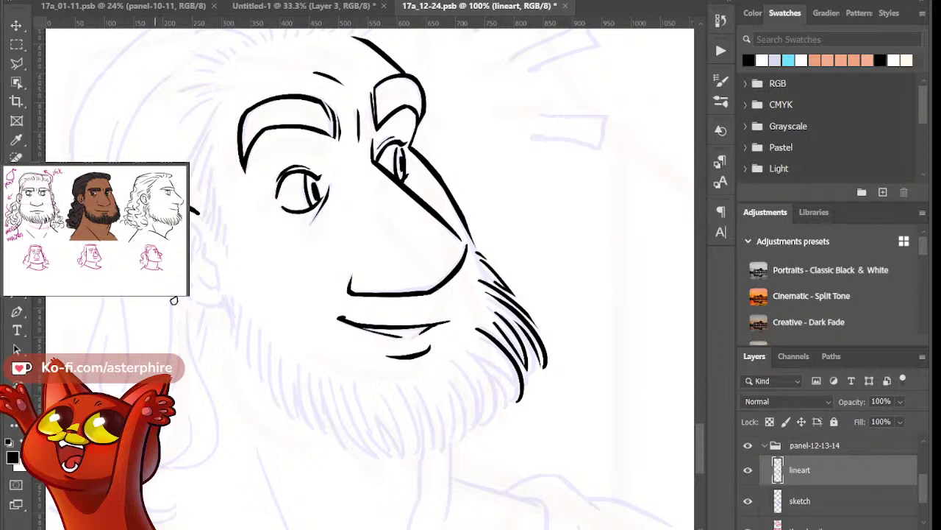
# Ink the ear's outer edge and redraw the earlobe curve until it joins the start of the beard smoothly
pyautogui.moveTo(166, 296); pyautogui.dragTo(223, 321)
pyautogui.hotkey('ctrl', 'z')
pyautogui.moveTo(194, 207); pyautogui.dragTo(214, 232)
pyautogui.moveTo(184, 298)
pyautogui.mouseDown()
pyautogui.moveTo(229, 325)
pyautogui.moveTo(245, 320)
pyautogui.moveTo(226, 312)
pyautogui.moveTo(237, 317)
pyautogui.mouseUp()
pyautogui.press('e')
pyautogui.press('b')
pyautogui.hotkey('ctrl', 'z')
pyautogui.hotkey('ctrl', 'z')
pyautogui.moveTo(184, 297); pyautogui.dragTo(235, 318)
pyautogui.hotkey('ctrl', 'z')
pyautogui.moveTo(184, 298); pyautogui.dragTo(221, 305)
pyautogui.hotkey('ctrl', 'z')
pyautogui.moveTo(182, 297); pyautogui.dragTo(235, 304)
pyautogui.hotkey('ctrl', 'z')
# Ink the inner ear folds, with a stepped front contour and a curved line inside the ear
pyautogui.moveTo(208, 237); pyautogui.dragTo(206, 245)
pyautogui.press('b')
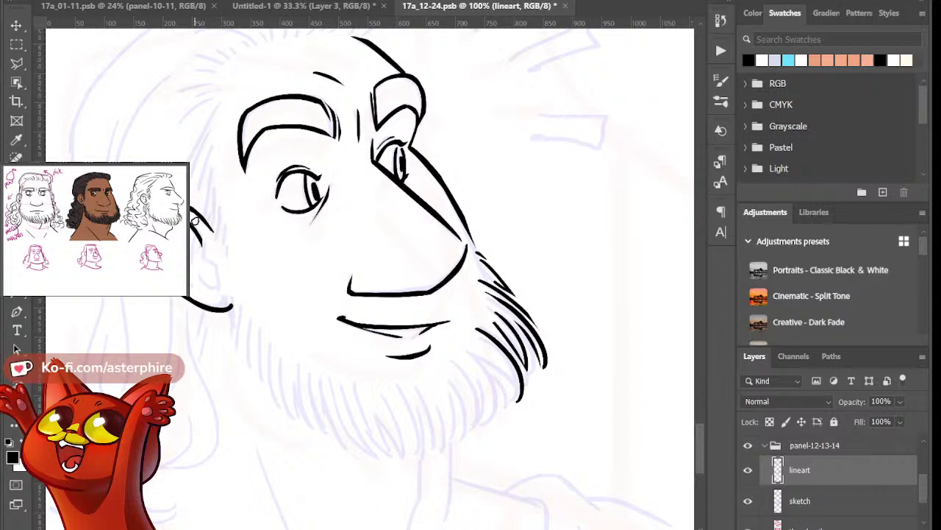
pyautogui.moveTo(205, 240)
pyautogui.mouseDown()
pyautogui.moveTo(225, 281)
pyautogui.moveTo(226, 269)
pyautogui.moveTo(214, 266)
pyautogui.moveTo(214, 289)
pyautogui.mouseUp()
pyautogui.hotkey('ctrl', 'z')
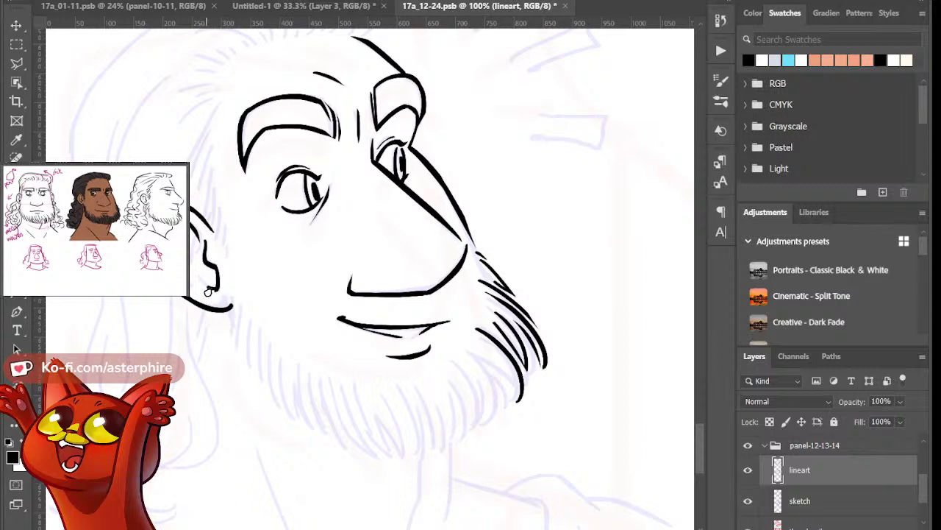
pyautogui.press('e')
pyautogui.moveTo(193, 233); pyautogui.dragTo(200, 270)
pyautogui.hotkey('ctrl', 'z')
pyautogui.moveTo(197, 232); pyautogui.dragTo(200, 279)
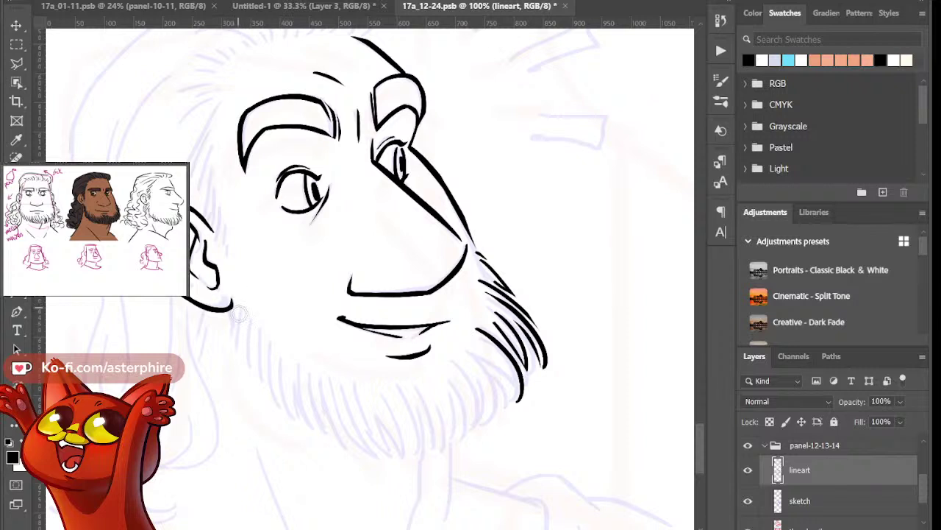
# Ink the first beard hairs below the earlobe along the near jaw, trimming the long hair's lower end
pyautogui.moveTo(236, 302)
pyautogui.mouseDown()
pyautogui.moveTo(233, 326)
pyautogui.moveTo(236, 334)
pyautogui.moveTo(241, 313)
pyautogui.moveTo(239, 354)
pyautogui.mouseUp()
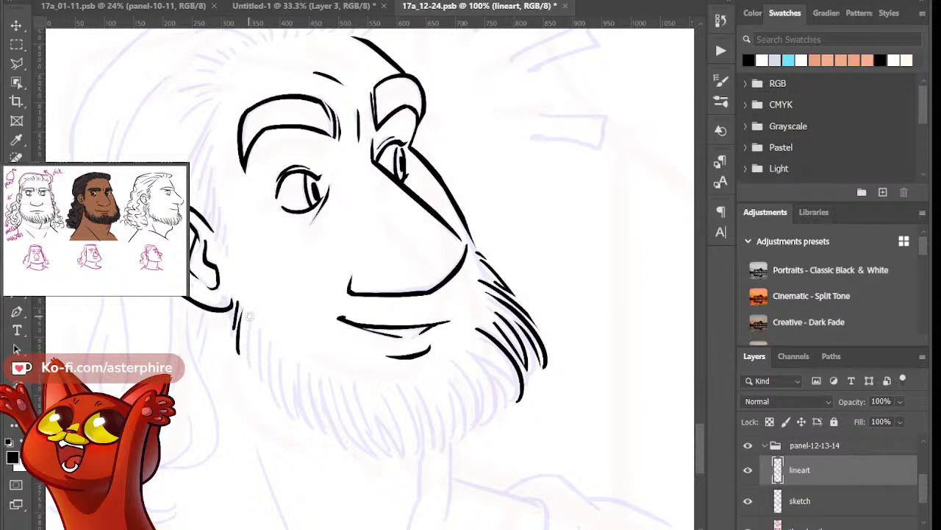
pyautogui.moveTo(247, 312); pyautogui.dragTo(266, 378)
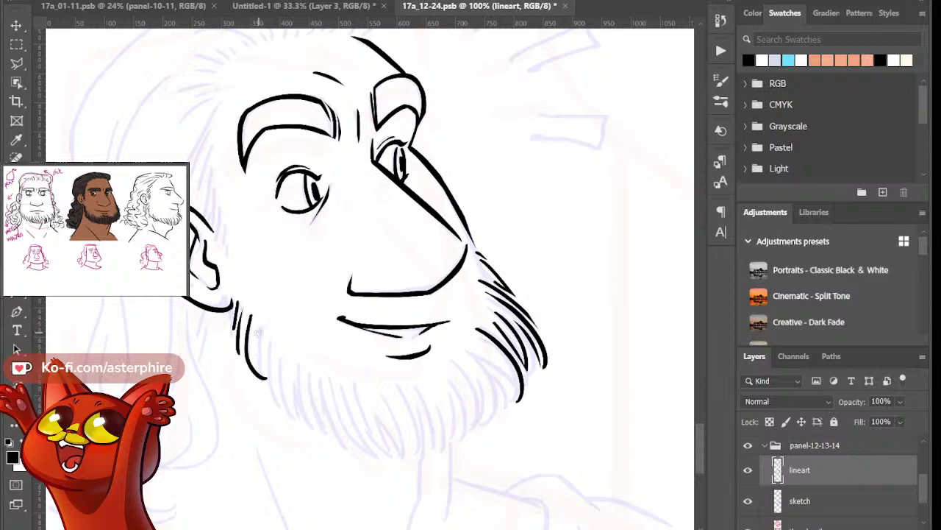
pyautogui.moveTo(257, 329); pyautogui.dragTo(273, 380)
pyautogui.hotkey('ctrl', 'z')
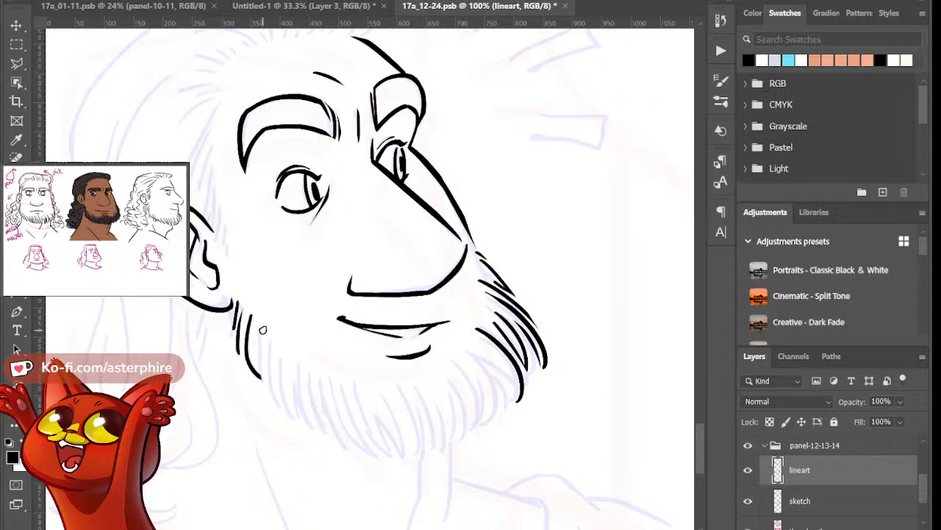
pyautogui.moveTo(258, 328); pyautogui.dragTo(268, 403)
# Continue the near jaw's beard with longer curved hairs and shorter inner strokes, tapering the outer hair's lower end
pyautogui.moveTo(269, 337); pyautogui.dragTo(299, 414)
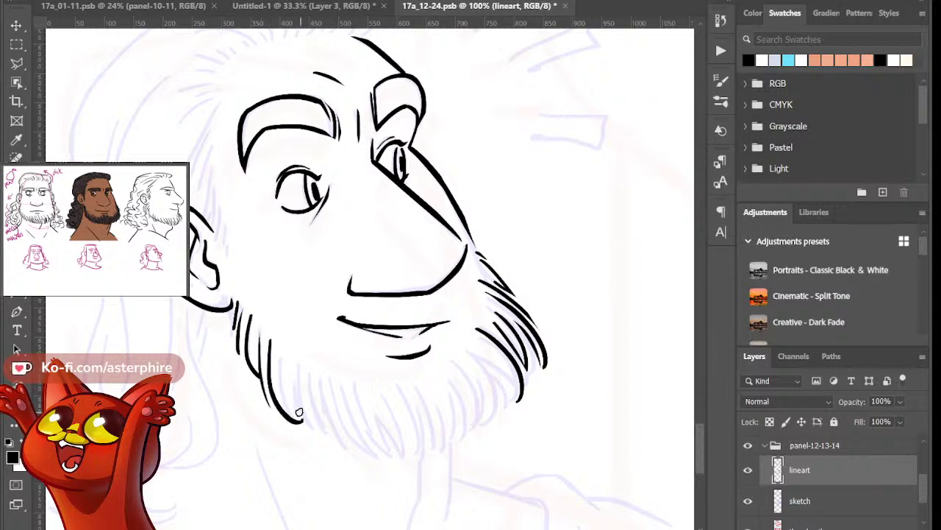
pyautogui.hotkey('ctrl', 'z')
pyautogui.moveTo(269, 341); pyautogui.dragTo(313, 437)
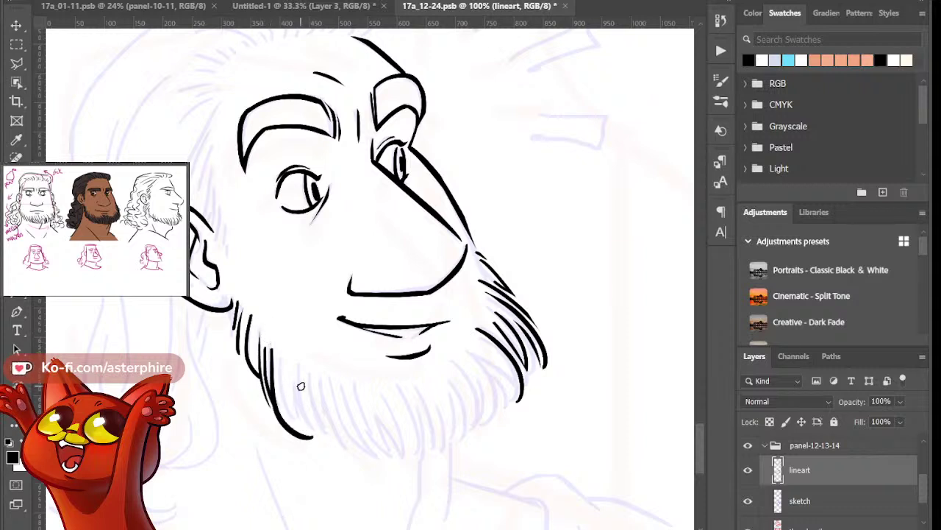
pyautogui.moveTo(283, 359); pyautogui.dragTo(284, 401)
pyautogui.moveTo(290, 364); pyautogui.dragTo(324, 442)
pyautogui.hotkey('ctrl', 'z')
pyautogui.moveTo(292, 365); pyautogui.dragTo(324, 442)
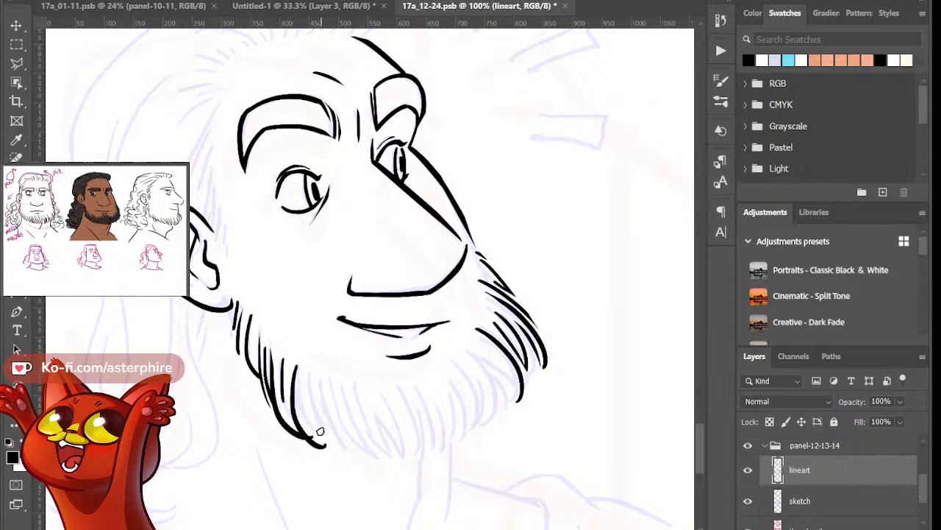
pyautogui.hotkey('ctrl', 'z')
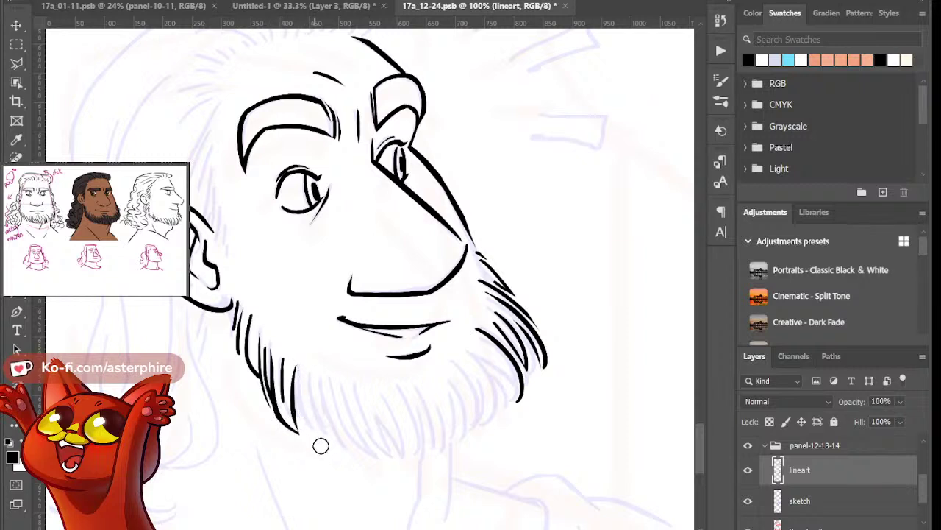
# Ink two more curved hairs along the beard's lower near edge and shorten their ends to sharp points
pyautogui.moveTo(296, 366); pyautogui.dragTo(347, 447)
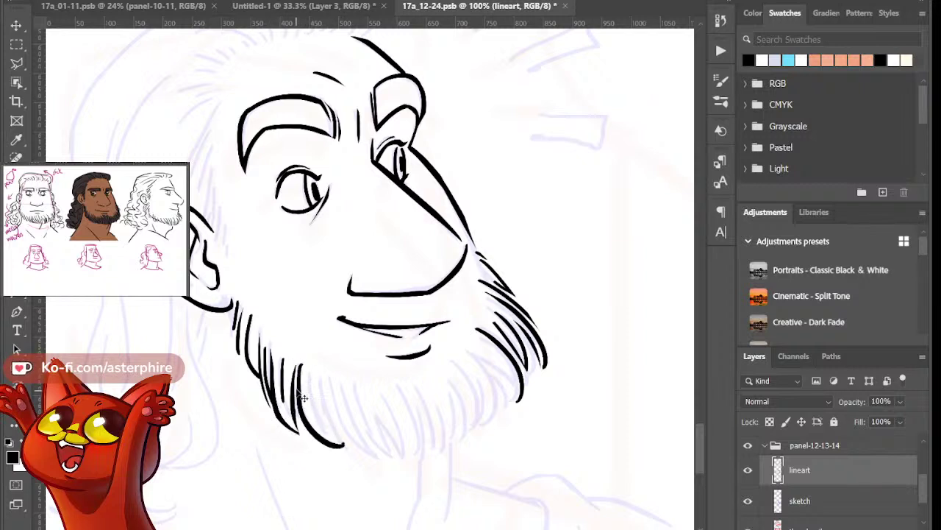
pyautogui.hotkey('ctrl', 'z')
pyautogui.moveTo(295, 365); pyautogui.dragTo(352, 449)
pyautogui.hotkey('ctrl', 'z')
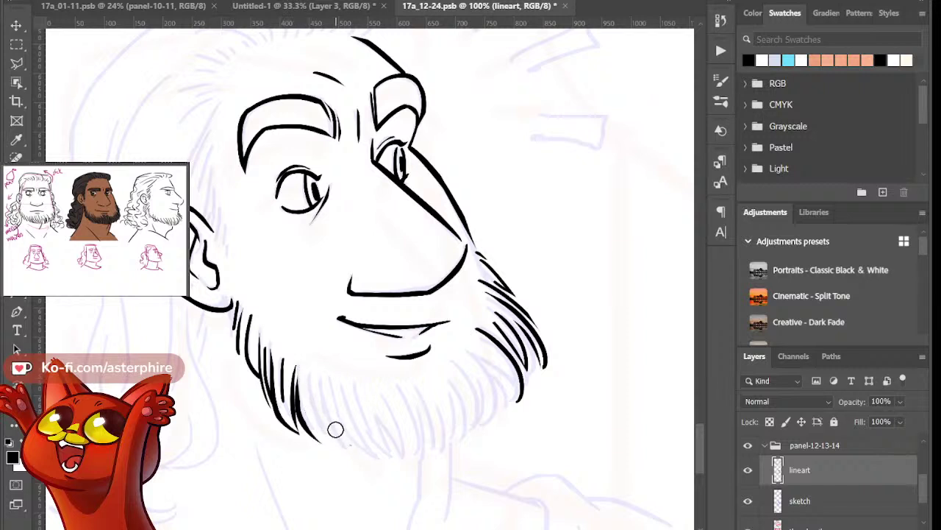
pyautogui.moveTo(313, 377); pyautogui.dragTo(358, 455)
pyautogui.hotkey('ctrl', 'z')
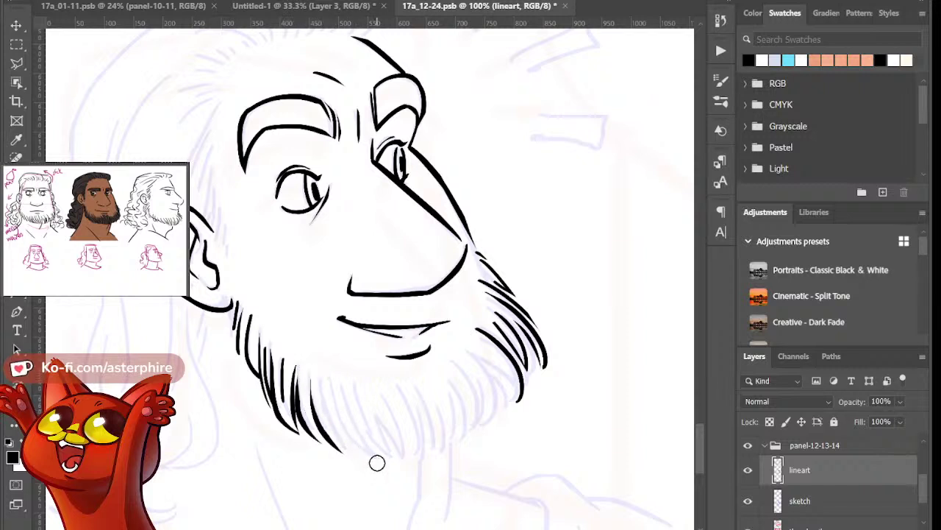
# Ink overlapping beard hairs along the lower edge toward the chin, redoing strokes and adding a short inner hair
pyautogui.moveTo(326, 399); pyautogui.dragTo(368, 458)
pyautogui.hotkey('ctrl', 'z')
pyautogui.moveTo(324, 395); pyautogui.dragTo(363, 450)
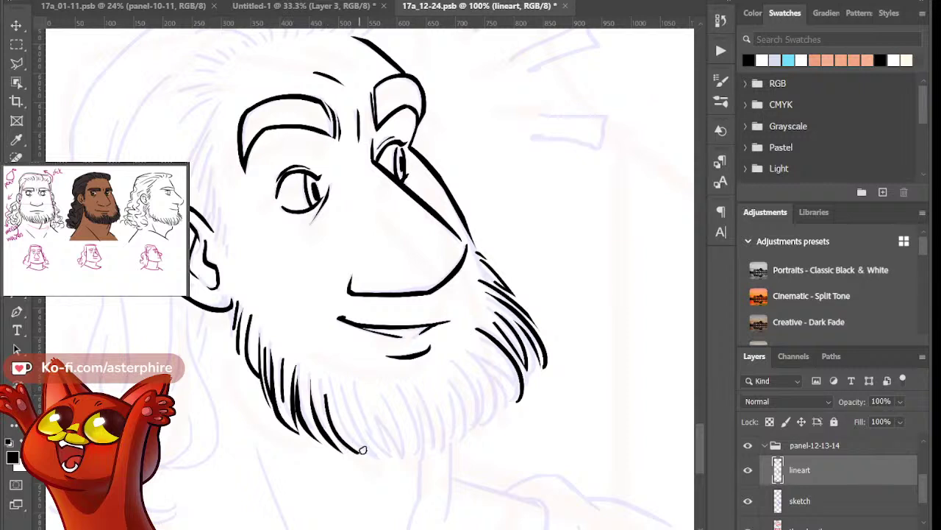
pyautogui.hotkey('ctrl', 'z')
pyautogui.moveTo(326, 396); pyautogui.dragTo(351, 449)
pyautogui.moveTo(329, 408)
pyautogui.mouseDown()
pyautogui.moveTo(353, 446)
pyautogui.moveTo(382, 453)
pyautogui.mouseUp()
pyautogui.hotkey('ctrl', 'z')
pyautogui.moveTo(324, 395); pyautogui.dragTo(376, 453)
pyautogui.moveTo(331, 384); pyautogui.dragTo(345, 426)
pyautogui.moveTo(356, 396); pyautogui.dragTo(378, 456)
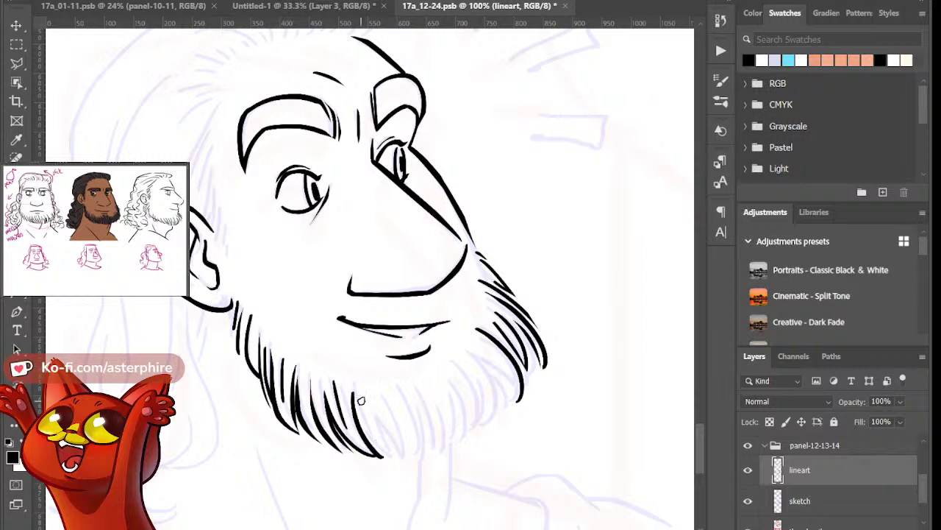
# Ink the beard hairs below the mouth's near corner and erase their edges into thin, tapered tips
pyautogui.moveTo(363, 396); pyautogui.dragTo(416, 460)
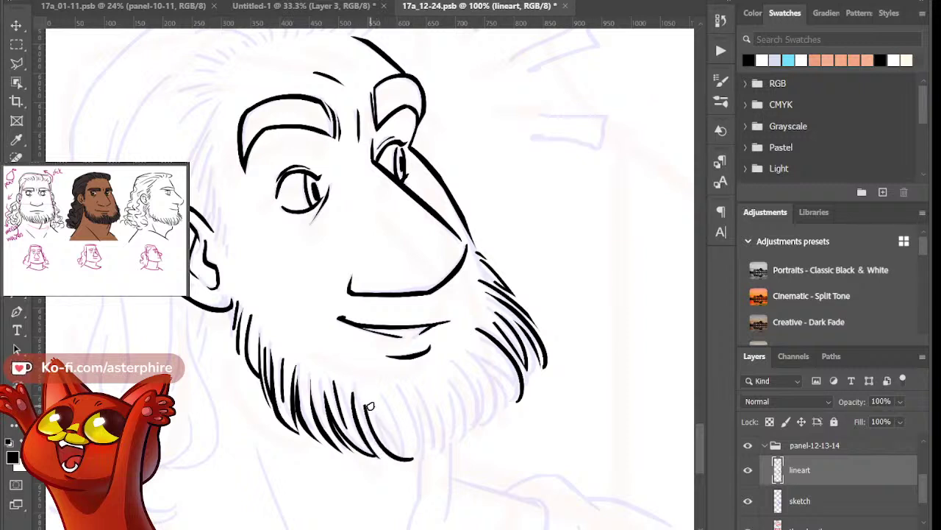
pyautogui.press('e')
pyautogui.moveTo(368, 398)
pyautogui.mouseDown()
pyautogui.moveTo(381, 434)
pyautogui.moveTo(409, 443)
pyautogui.mouseUp()
pyautogui.press('b')
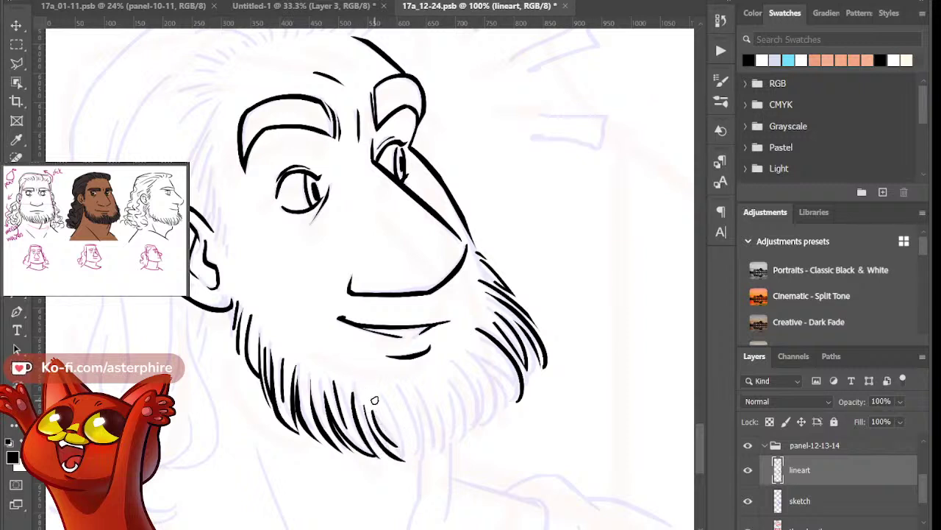
pyautogui.moveTo(372, 397); pyautogui.dragTo(425, 467)
pyautogui.hotkey('ctrl', 'z')
pyautogui.moveTo(375, 395); pyautogui.dragTo(426, 460)
pyautogui.moveTo(376, 392); pyautogui.dragTo(386, 422)
pyautogui.moveTo(427, 455); pyautogui.dragTo(421, 444)
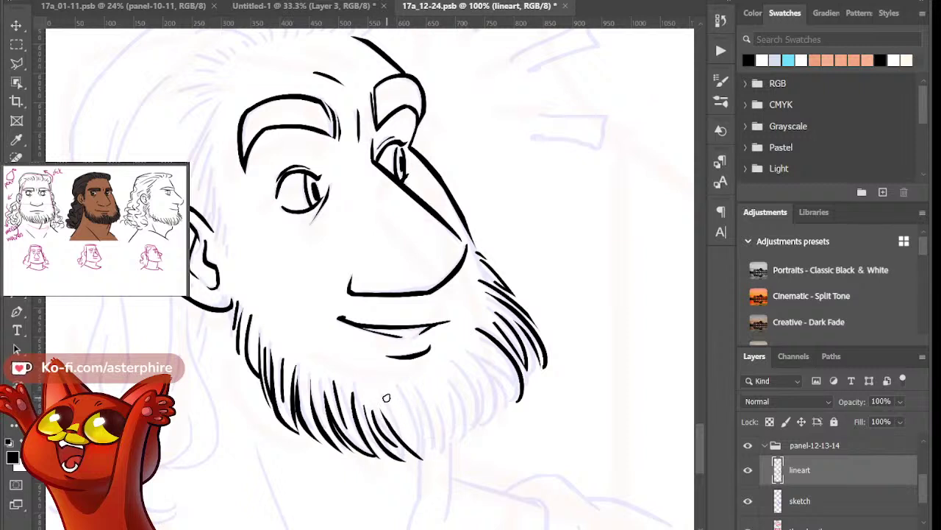
# Ink the hairs at the beard's lowest point under the lower lip, turning their tips downward
pyautogui.moveTo(385, 396); pyautogui.dragTo(423, 452)
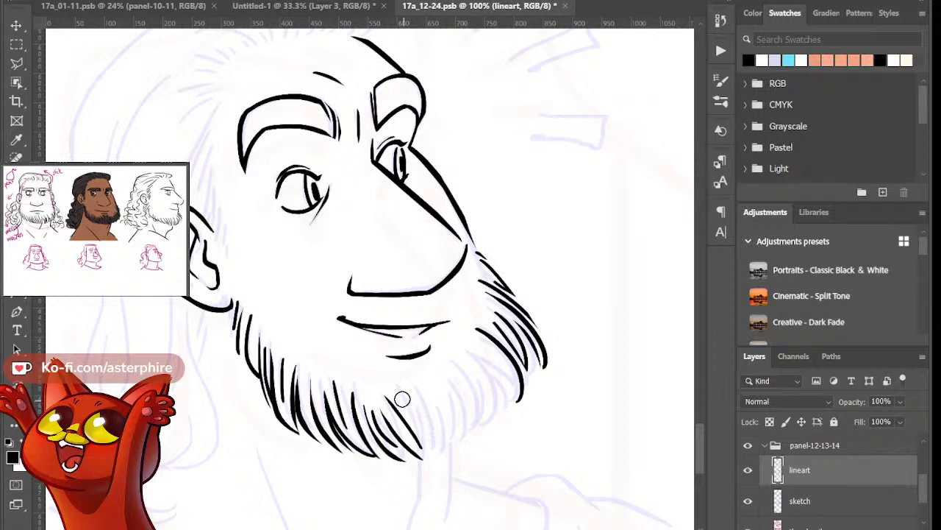
pyautogui.moveTo(407, 384)
pyautogui.mouseDown()
pyautogui.moveTo(435, 438)
pyautogui.moveTo(426, 463)
pyautogui.mouseUp()
pyautogui.hotkey('ctrl', 'z')
pyautogui.hotkey('ctrl', 'z')
pyautogui.moveTo(420, 426); pyautogui.dragTo(425, 466)
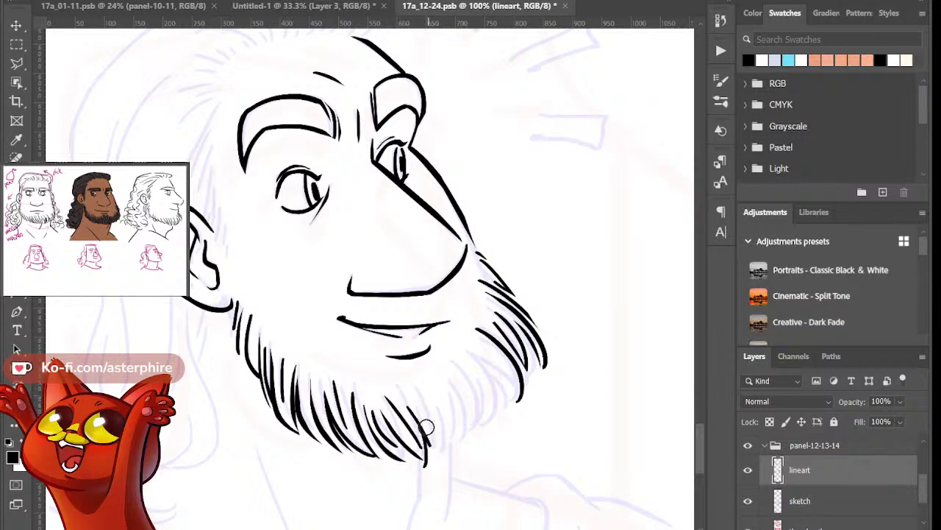
pyautogui.moveTo(406, 386); pyautogui.dragTo(434, 450)
pyautogui.hotkey('ctrl', 'z')
pyautogui.moveTo(417, 389); pyautogui.dragTo(434, 461)
# Ink hairs curving back toward the chin on the beard's far lower side, refining their length and tips
pyautogui.moveTo(432, 376); pyautogui.dragTo(446, 452)
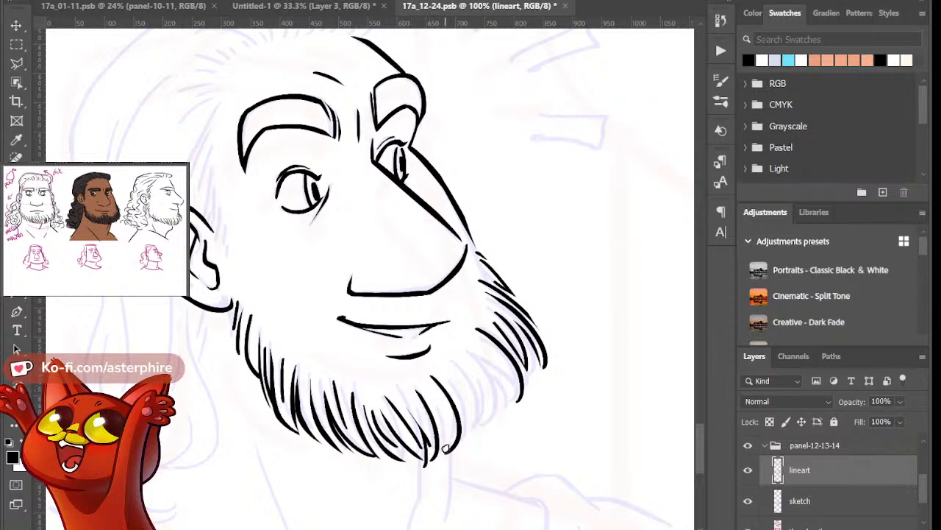
pyautogui.moveTo(451, 408); pyautogui.dragTo(453, 432)
pyautogui.hotkey('ctrl', 'z')
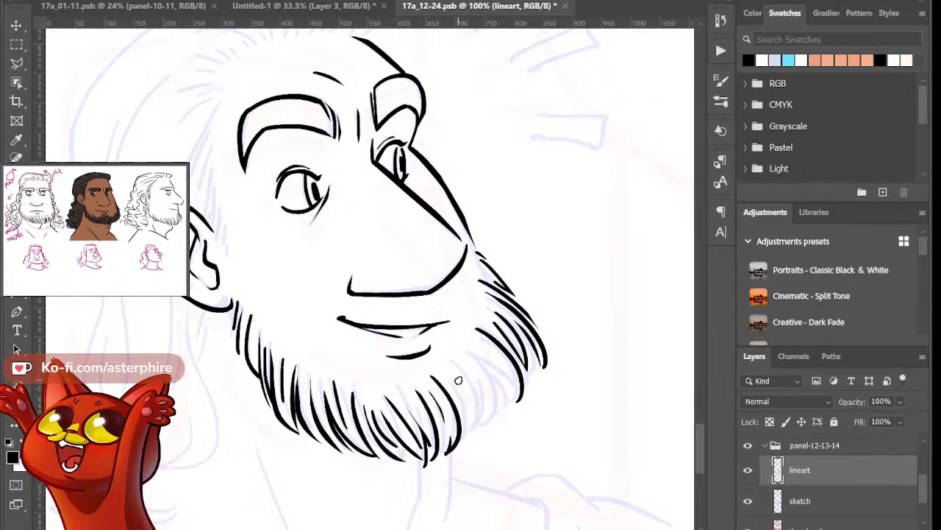
pyautogui.moveTo(459, 375); pyautogui.dragTo(464, 437)
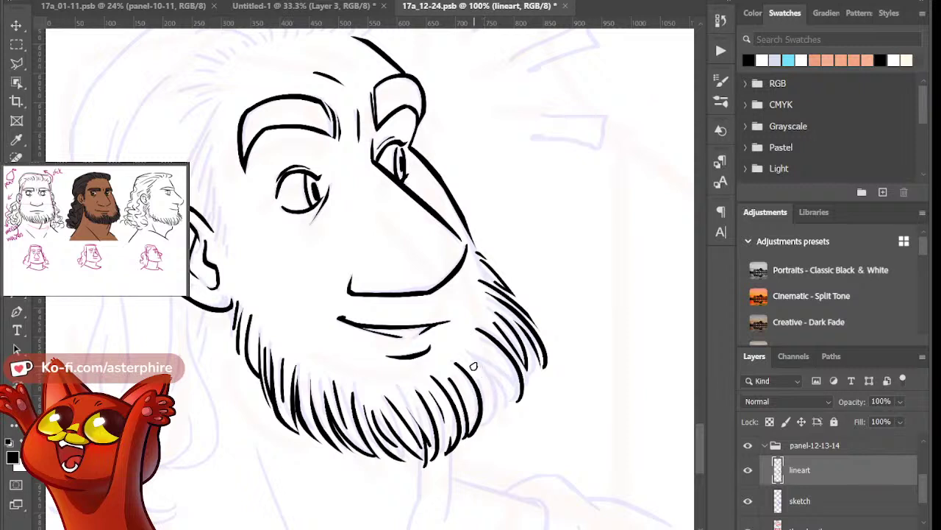
pyautogui.hotkey('ctrl', 'z')
pyautogui.moveTo(468, 365); pyautogui.dragTo(465, 438)
pyautogui.hotkey('ctrl', 'z')
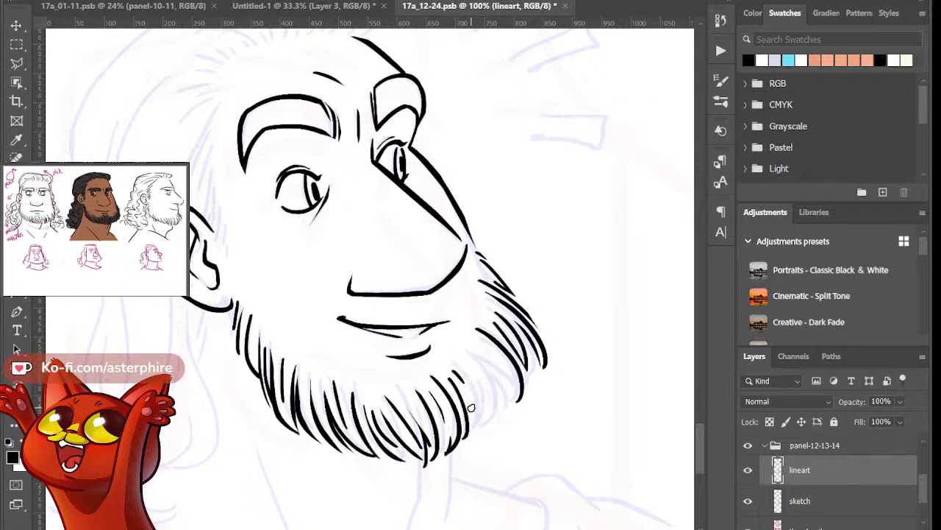
pyautogui.moveTo(462, 372)
pyautogui.mouseDown()
pyautogui.moveTo(475, 429)
pyautogui.moveTo(478, 419)
pyautogui.mouseUp()
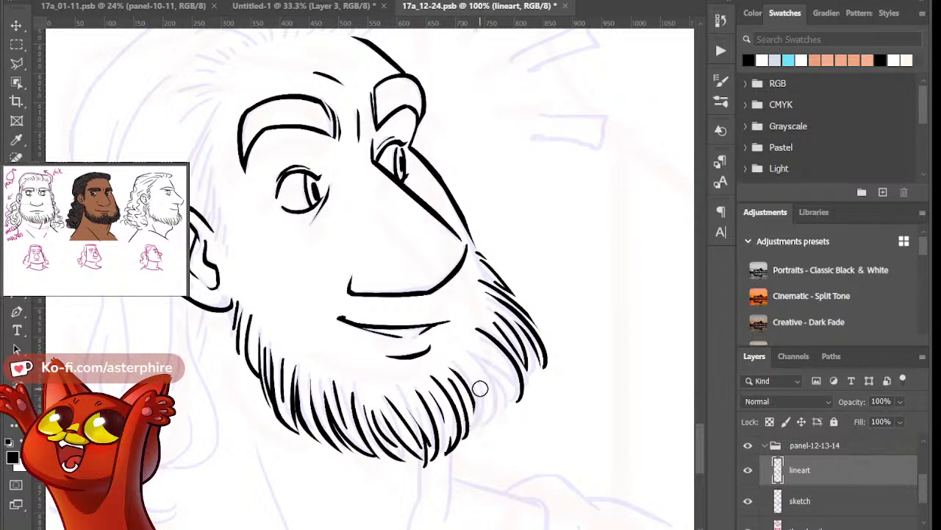
# Fill the remaining gap in the far lower beard with curved hairs and erase their ends into points
pyautogui.press('b')
pyautogui.moveTo(471, 361); pyautogui.dragTo(492, 420)
pyautogui.hotkey('ctrl', 'z')
pyautogui.moveTo(488, 361); pyautogui.dragTo(469, 434)
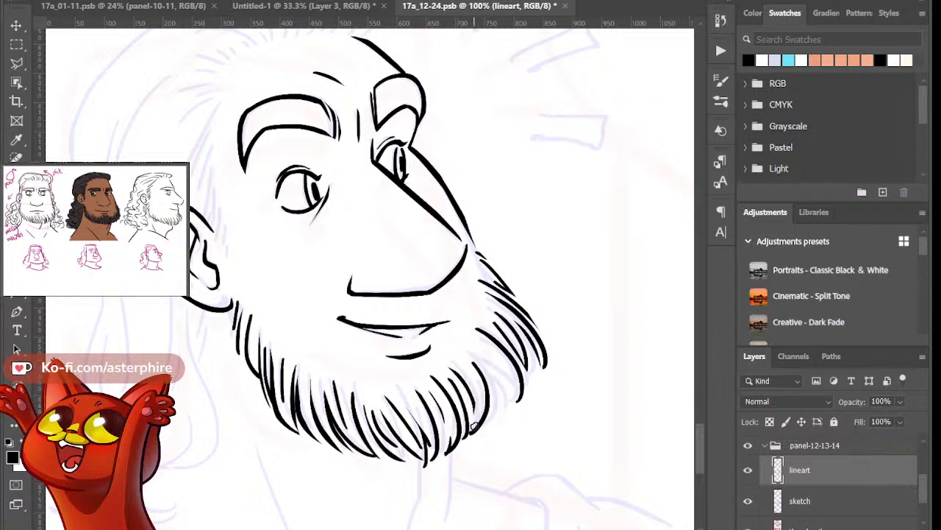
pyautogui.hotkey('ctrl', 'z')
pyautogui.moveTo(472, 361)
pyautogui.mouseDown()
pyautogui.moveTo(485, 416)
pyautogui.moveTo(464, 443)
pyautogui.moveTo(481, 369)
pyautogui.moveTo(498, 408)
pyautogui.mouseUp()
pyautogui.press('e')
pyautogui.press('b')
pyautogui.press('e')
pyautogui.moveTo(464, 349); pyautogui.dragTo(477, 355)
pyautogui.moveTo(504, 393)
pyautogui.mouseDown()
pyautogui.moveTo(502, 379)
pyautogui.moveTo(507, 397)
pyautogui.moveTo(486, 427)
pyautogui.mouseUp()
pyautogui.press('b')
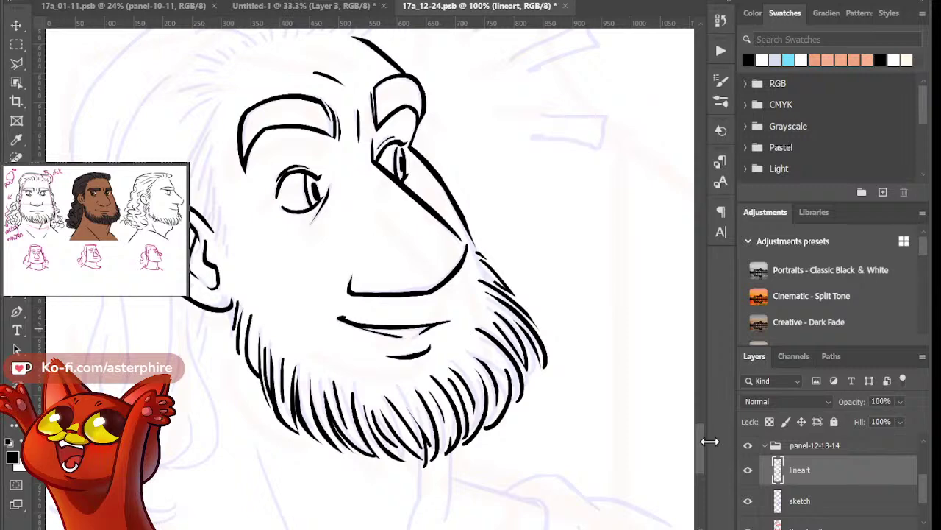
pyautogui.moveTo(701, 441)
pyautogui.mouseDown()
pyautogui.moveTo(700, 419)
pyautogui.moveTo(695, 434)
pyautogui.mouseUp()
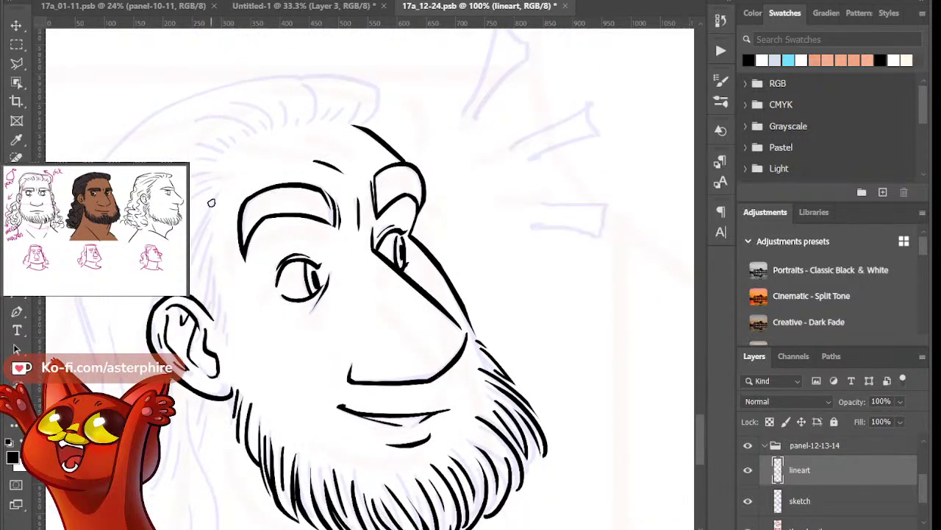
# Ink the near-side temple hairline between the eyebrow and the hair with long slanted strokes, redoing them until they follow the sketch
pyautogui.moveTo(225, 187); pyautogui.dragTo(190, 246)
pyautogui.hotkey('ctrl', 'z')
pyautogui.moveTo(226, 182); pyautogui.dragTo(191, 261)
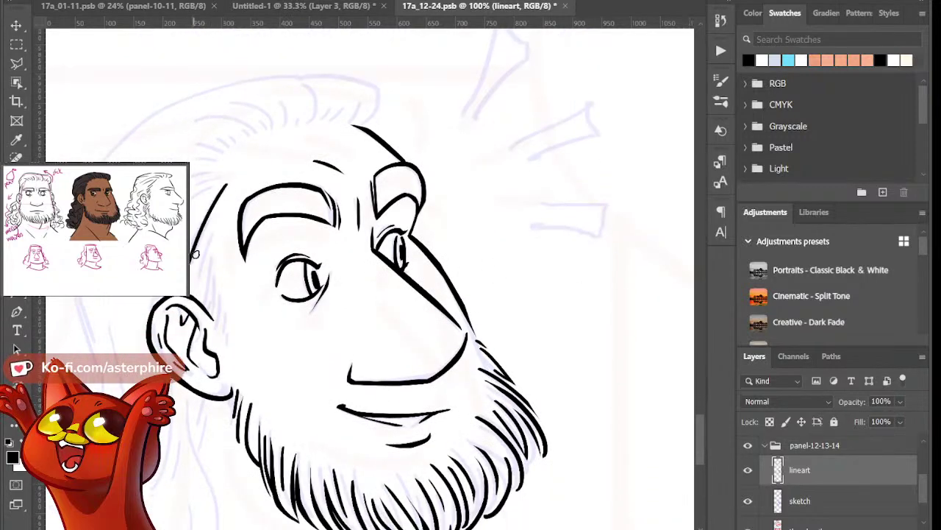
pyautogui.moveTo(213, 222); pyautogui.dragTo(192, 265)
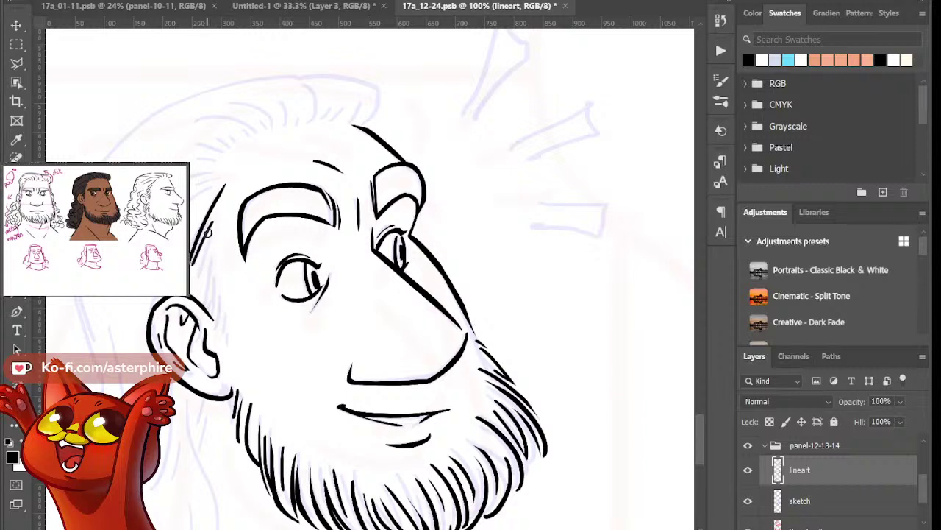
pyautogui.hotkey('ctrl', 'z')
pyautogui.moveTo(219, 225); pyautogui.dragTo(195, 273)
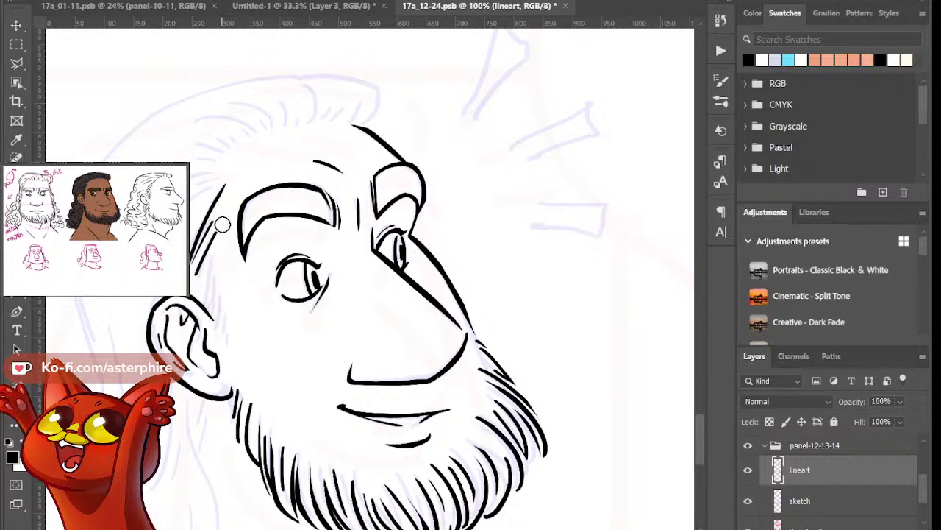
# Ink short tapered sideburn hairs from the temple down to the front of the ear
pyautogui.moveTo(219, 228)
pyautogui.mouseDown()
pyautogui.moveTo(200, 278)
pyautogui.moveTo(209, 304)
pyautogui.mouseUp()
pyautogui.hotkey('ctrl', 'z')
pyautogui.hotkey('ctrl', 'z')
pyautogui.moveTo(215, 263); pyautogui.dragTo(200, 297)
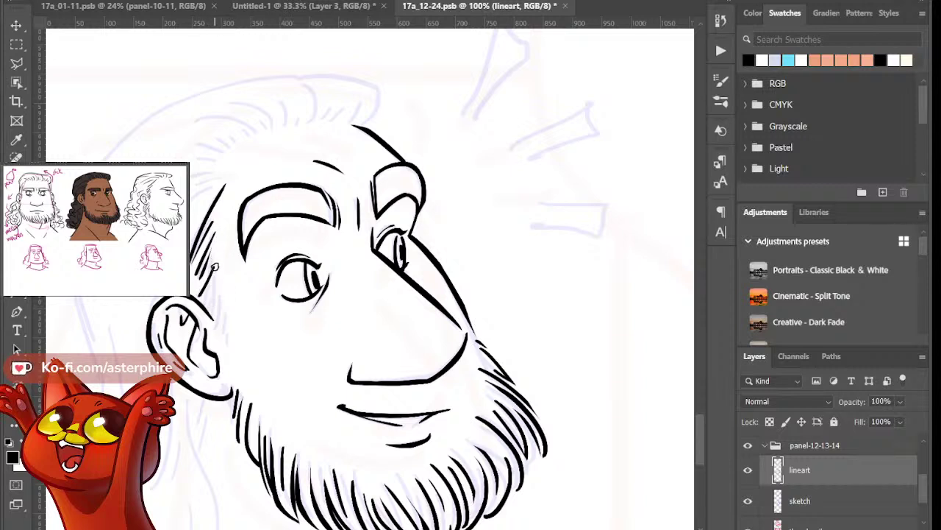
pyautogui.hotkey('ctrl', 'z')
pyautogui.moveTo(221, 266)
pyautogui.mouseDown()
pyautogui.moveTo(202, 308)
pyautogui.moveTo(211, 315)
pyautogui.mouseUp()
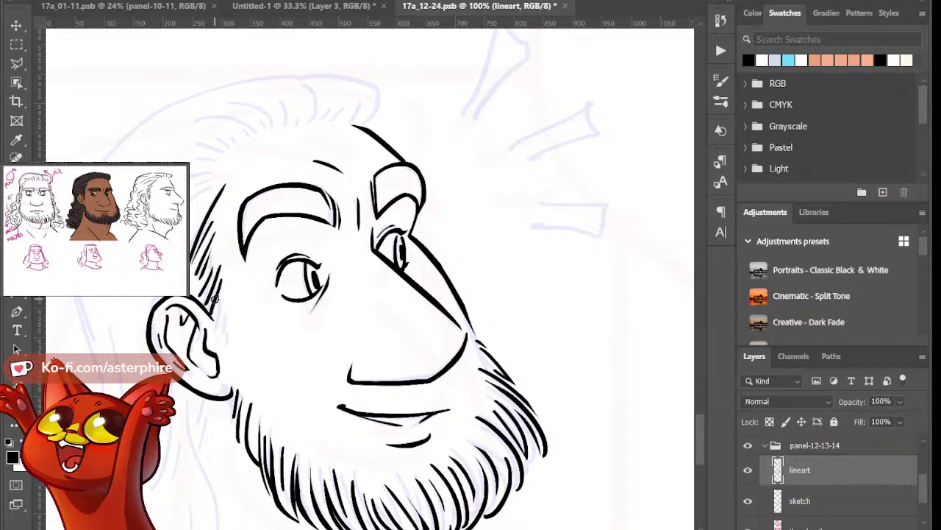
pyautogui.hotkey('ctrl', 'z')
pyautogui.hotkey('ctrl', 'z')
pyautogui.moveTo(219, 266)
pyautogui.mouseDown()
pyautogui.moveTo(207, 306)
pyautogui.moveTo(226, 337)
pyautogui.mouseUp()
pyautogui.hotkey('ctrl', 'z')
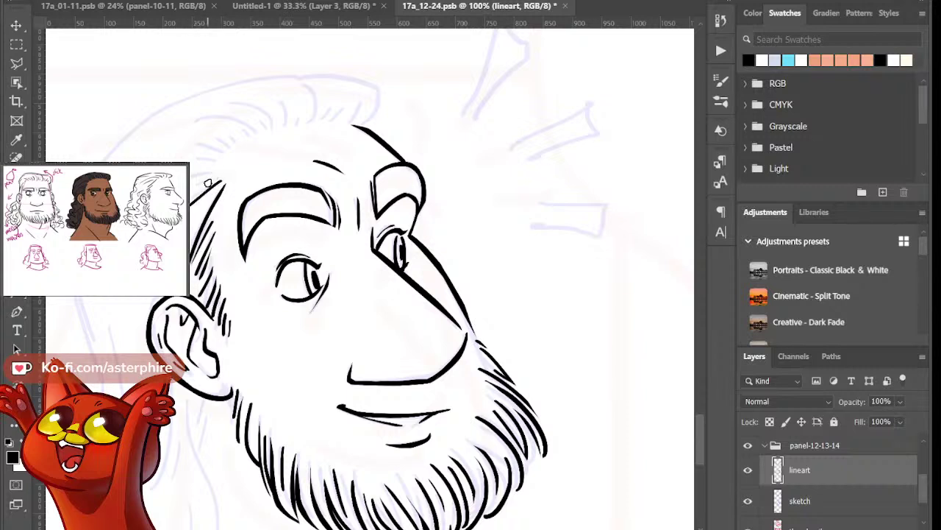
# Ink swept-back hairs along the upper temple and near side of the forehead hairline, tapering their ends
pyautogui.moveTo(190, 185)
pyautogui.mouseDown()
pyautogui.moveTo(220, 178)
pyautogui.moveTo(197, 184)
pyautogui.mouseUp()
pyautogui.moveTo(180, 157)
pyautogui.mouseDown()
pyautogui.moveTo(226, 150)
pyautogui.moveTo(197, 114)
pyautogui.mouseUp()
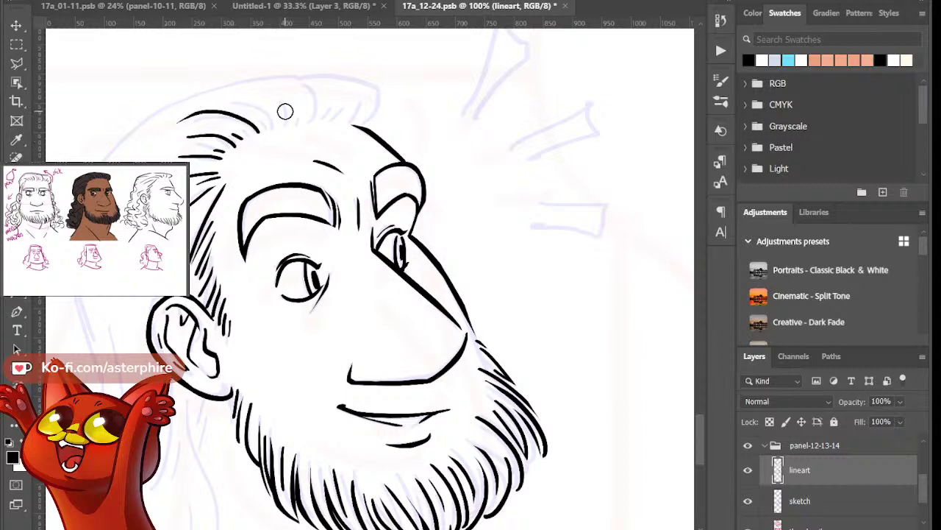
pyautogui.moveTo(256, 98); pyautogui.dragTo(275, 130)
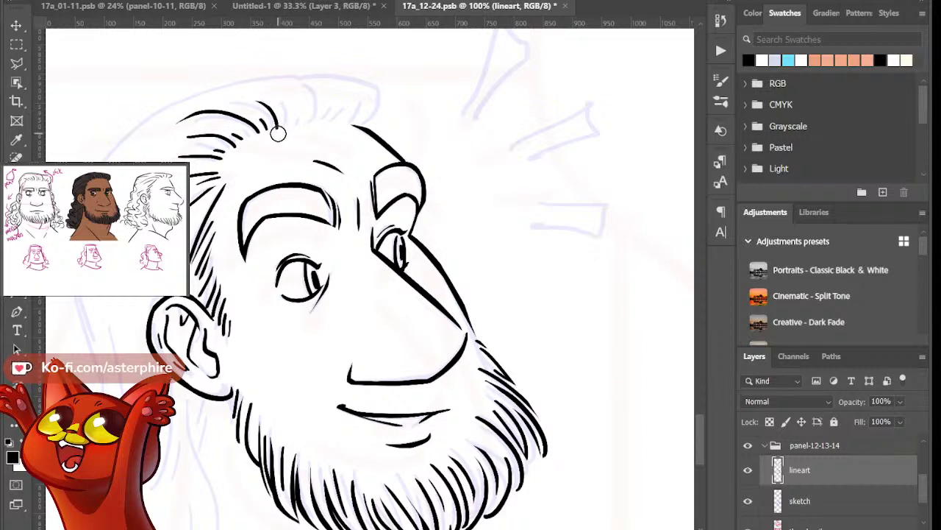
# Ink the short hairs and the curved lock at the front of the forehead hairline
pyautogui.moveTo(281, 91)
pyautogui.mouseDown()
pyautogui.moveTo(299, 118)
pyautogui.moveTo(283, 76)
pyautogui.mouseUp()
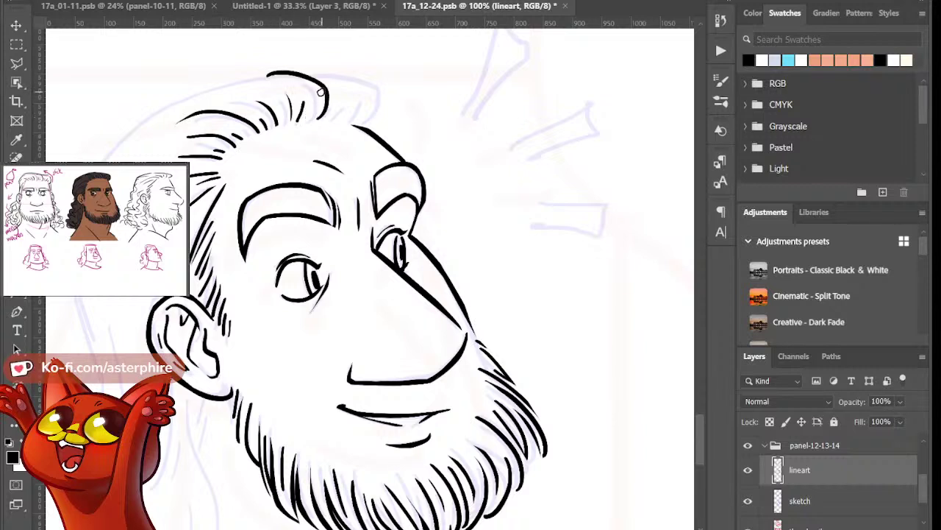
pyautogui.hotkey('ctrl', 'z')
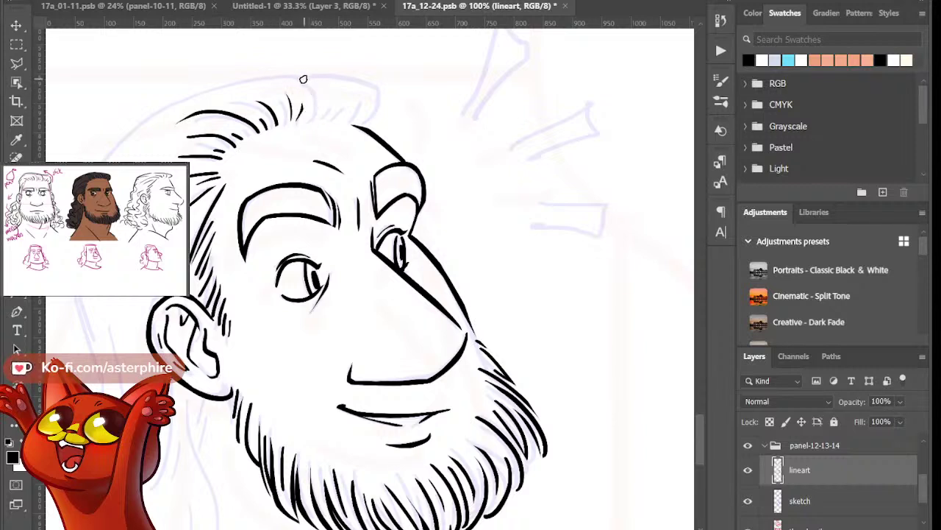
pyautogui.moveTo(284, 76); pyautogui.dragTo(301, 125)
pyautogui.moveTo(289, 73); pyautogui.dragTo(283, 76)
pyautogui.moveTo(325, 119); pyautogui.dragTo(310, 128)
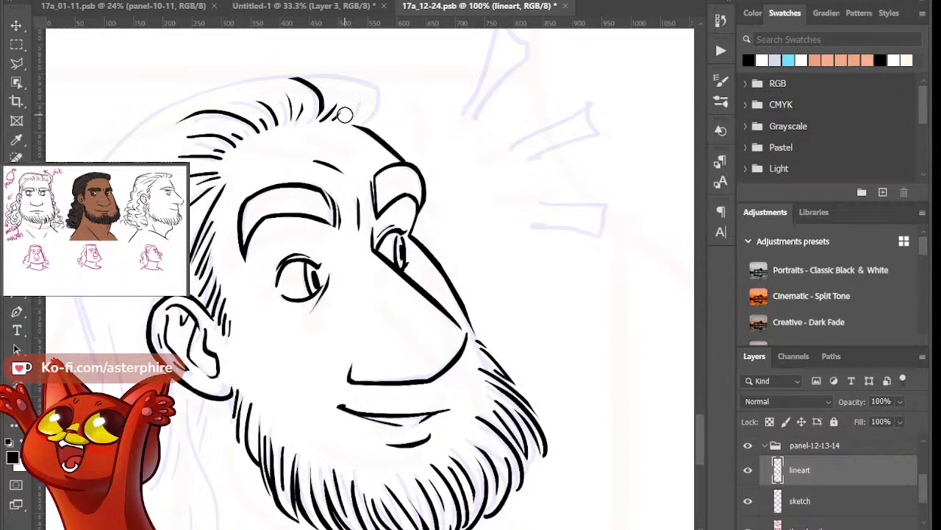
# Outline the rounded front tuft of hair curling over the forehead and add its inner fold line
pyautogui.moveTo(263, 77); pyautogui.dragTo(379, 110)
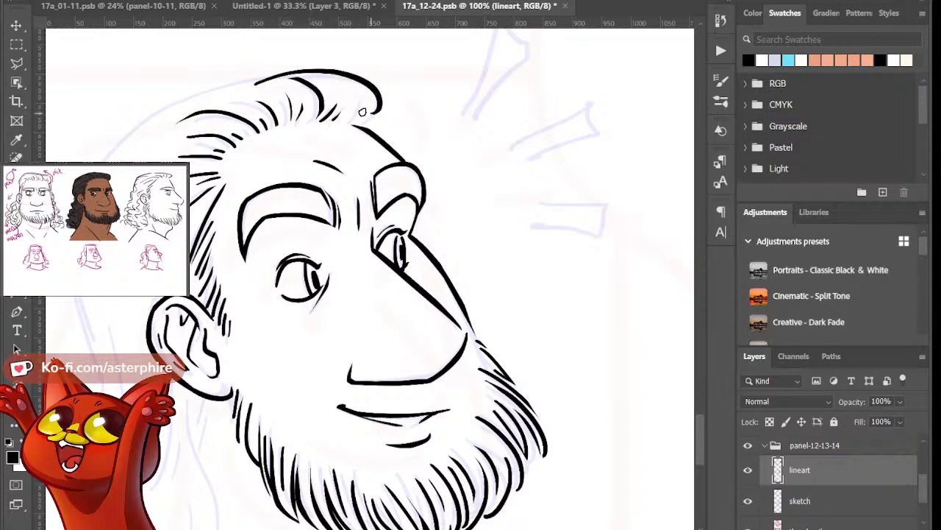
pyautogui.hotkey('ctrl', 'z')
pyautogui.moveTo(265, 78)
pyautogui.mouseDown()
pyautogui.moveTo(378, 110)
pyautogui.moveTo(364, 119)
pyautogui.moveTo(383, 116)
pyautogui.moveTo(369, 129)
pyautogui.mouseUp()
pyautogui.hotkey('ctrl', 'z')
pyautogui.hotkey('ctrl', 'z')
pyautogui.moveTo(378, 91)
pyautogui.mouseDown()
pyautogui.moveTo(374, 128)
pyautogui.moveTo(347, 107)
pyautogui.moveTo(357, 114)
pyautogui.mouseUp()
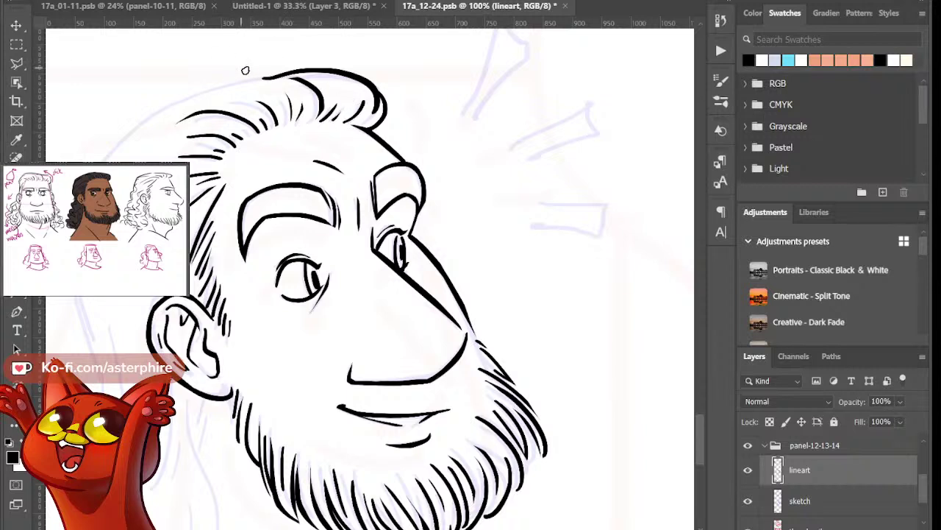
# Ink the smooth outer contour of the hair from the front tuft back over the crown
pyautogui.hotkey('ctrl', 'z')
pyautogui.moveTo(274, 71)
pyautogui.mouseDown()
pyautogui.moveTo(108, 144)
pyautogui.moveTo(146, 107)
pyautogui.moveTo(216, 79)
pyautogui.moveTo(143, 111)
pyautogui.moveTo(77, 161)
pyautogui.mouseUp()
pyautogui.press('e')
pyautogui.hotkey('ctrl', 'z')
pyautogui.moveTo(224, 79); pyautogui.dragTo(90, 162)
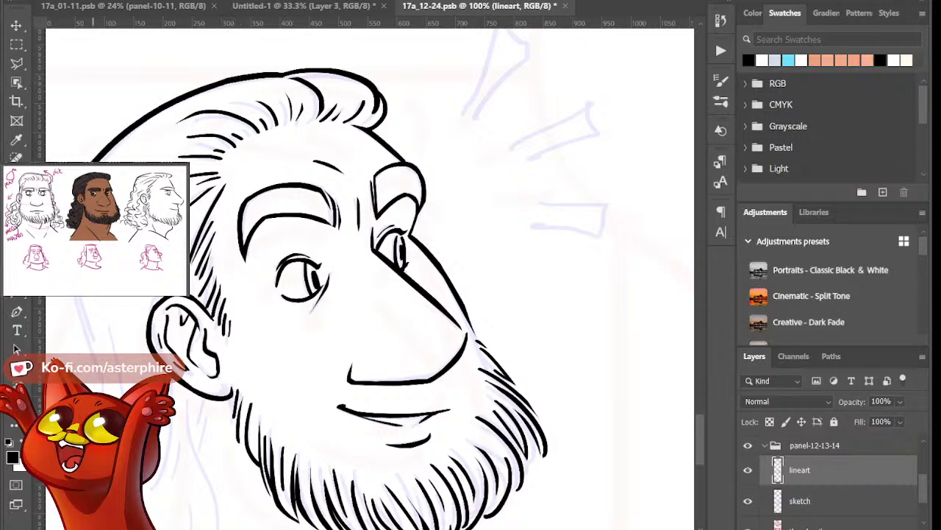
# Continue the hair's outer contour down the back of the head and behind the neck, shortening the stroke's hooked end
pyautogui.moveTo(444, 527); pyautogui.dragTo(410, 527)
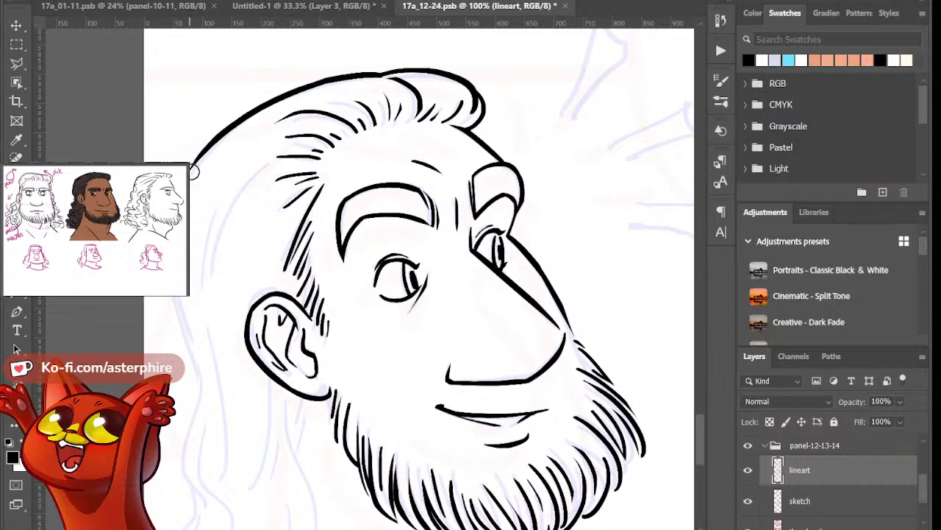
pyautogui.moveTo(176, 297); pyautogui.dragTo(183, 324)
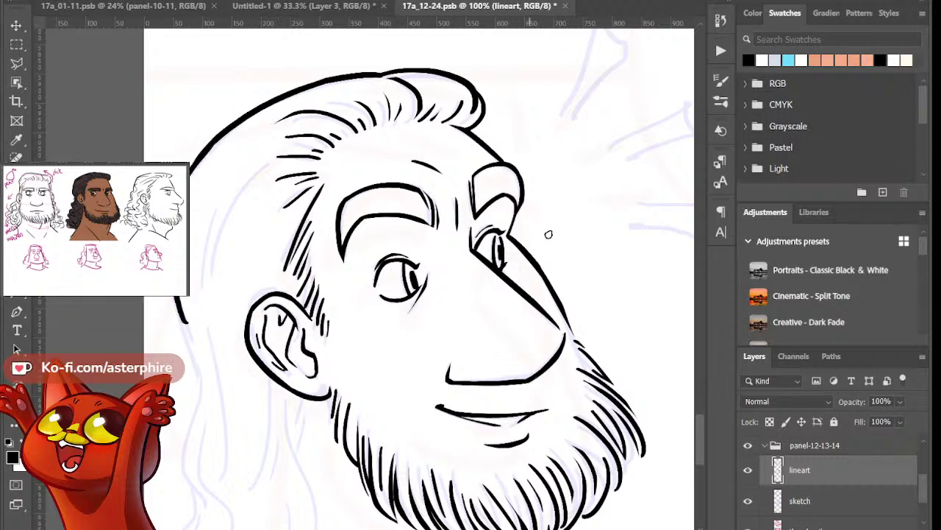
pyautogui.scroll(-4, 701, 442)
pyautogui.scroll(1, 702, 440)
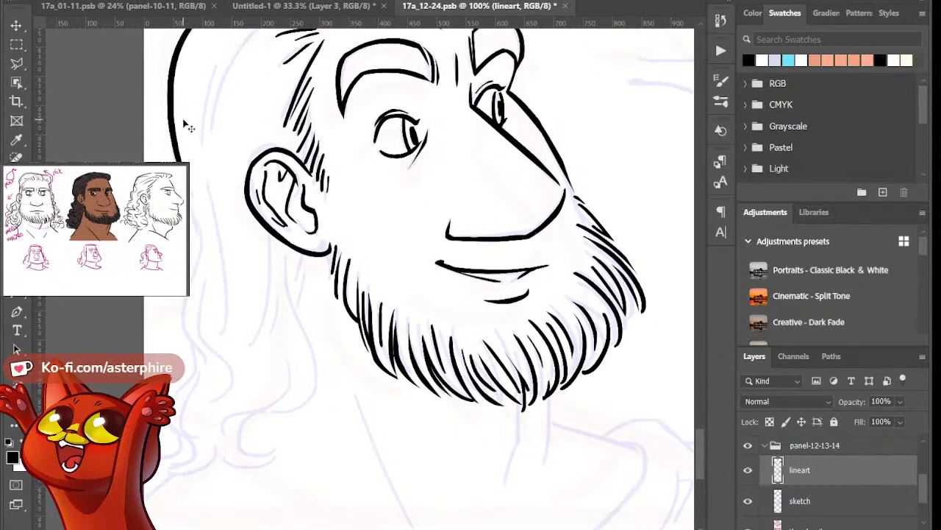
pyautogui.moveTo(175, 157); pyautogui.dragTo(186, 330)
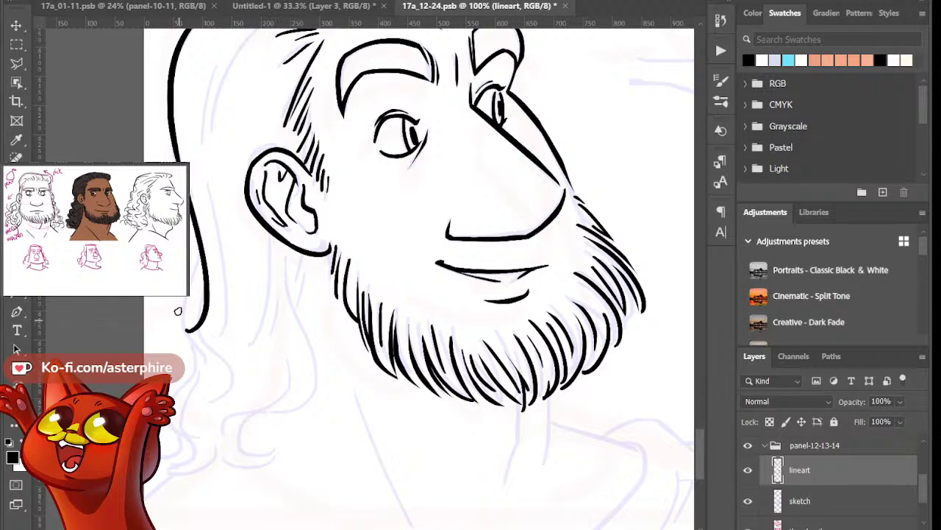
pyautogui.hotkey('ctrl', 'z')
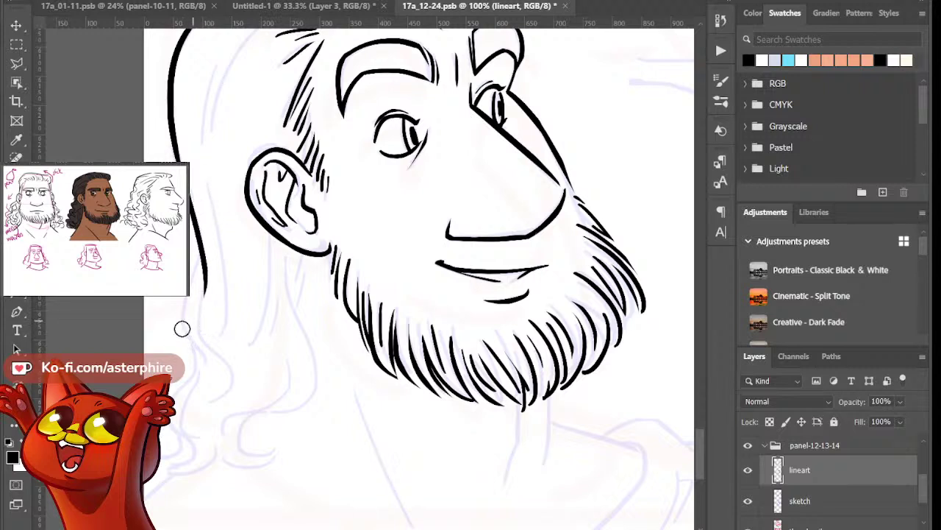
# Ink the outer wavy lock branching from the back contour and curving inward below ear level
pyautogui.moveTo(199, 234); pyautogui.dragTo(213, 400)
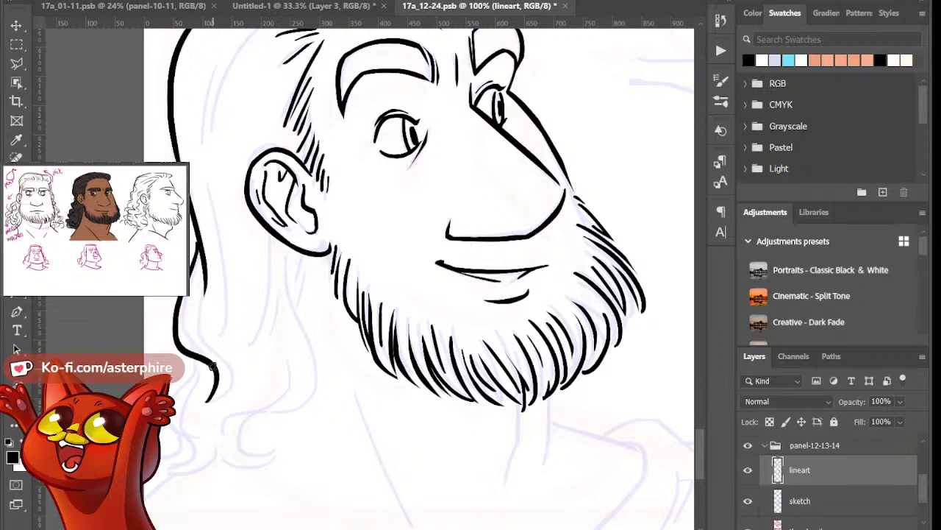
pyautogui.hotkey('ctrl', 'z')
pyautogui.moveTo(197, 229); pyautogui.dragTo(179, 331)
pyautogui.moveTo(181, 296); pyautogui.dragTo(216, 382)
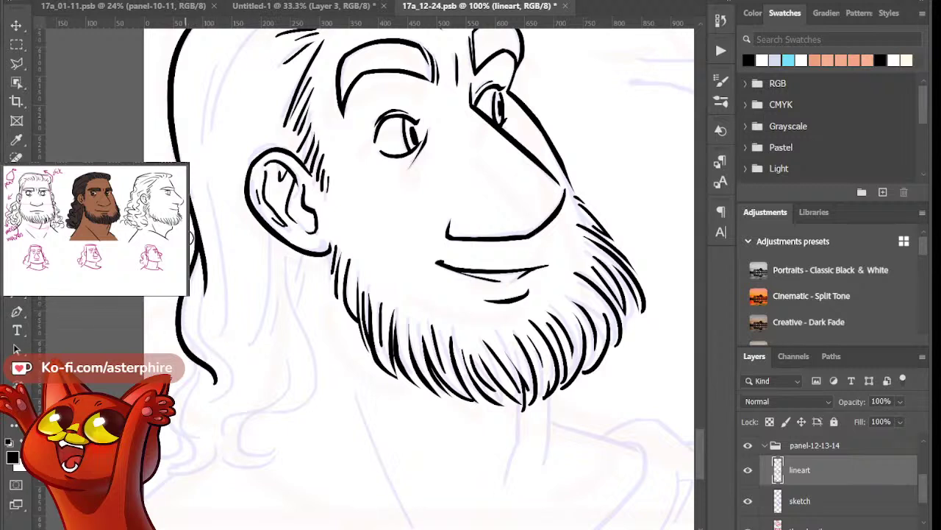
# Add curved inner strand lines inside the outer wavy lock, redrawing them until they follow its bend
pyautogui.moveTo(195, 301); pyautogui.dragTo(213, 353)
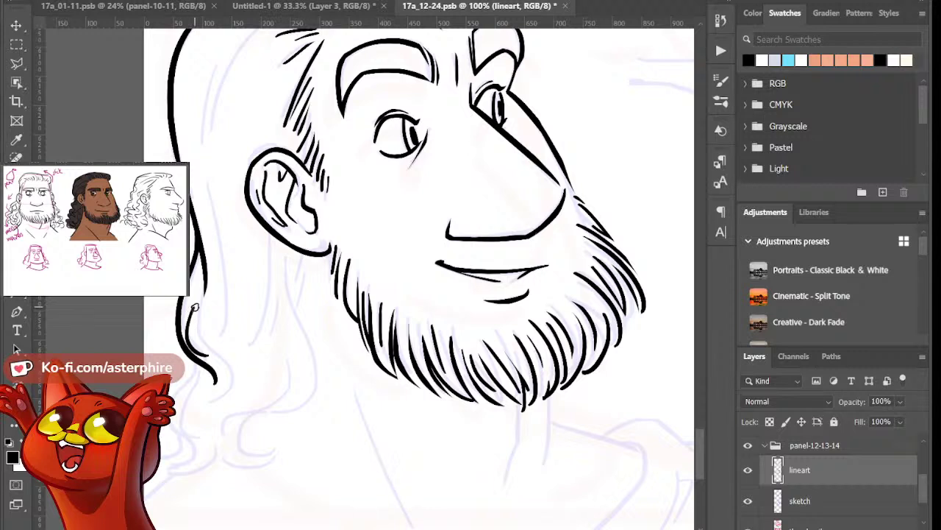
pyautogui.moveTo(195, 307); pyautogui.dragTo(212, 356)
pyautogui.hotkey('ctrl', 'z')
pyautogui.moveTo(194, 303); pyautogui.dragTo(219, 356)
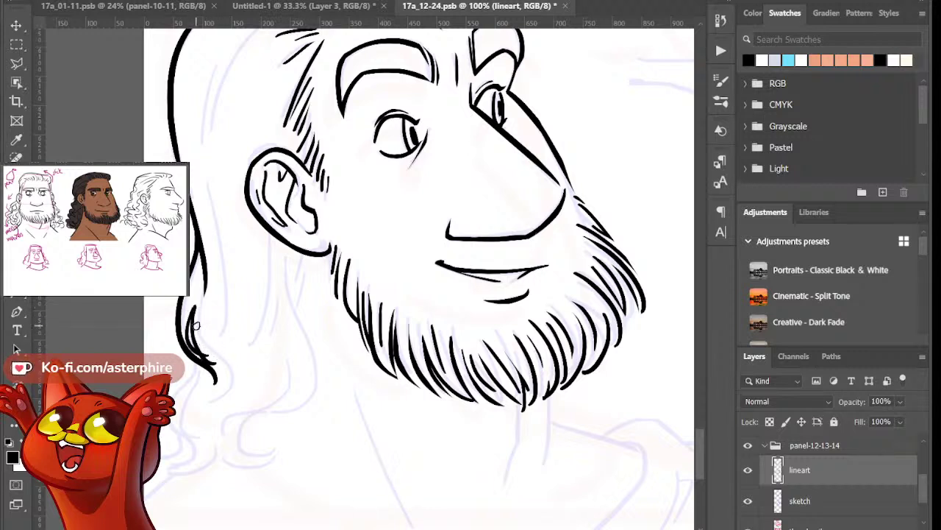
pyautogui.hotkey('ctrl', 'z')
pyautogui.moveTo(195, 309); pyautogui.dragTo(220, 359)
# Ink the next wave of the back hair below the outer lock and its small curled tips
pyautogui.moveTo(197, 360)
pyautogui.mouseDown()
pyautogui.moveTo(177, 426)
pyautogui.moveTo(190, 445)
pyautogui.mouseUp()
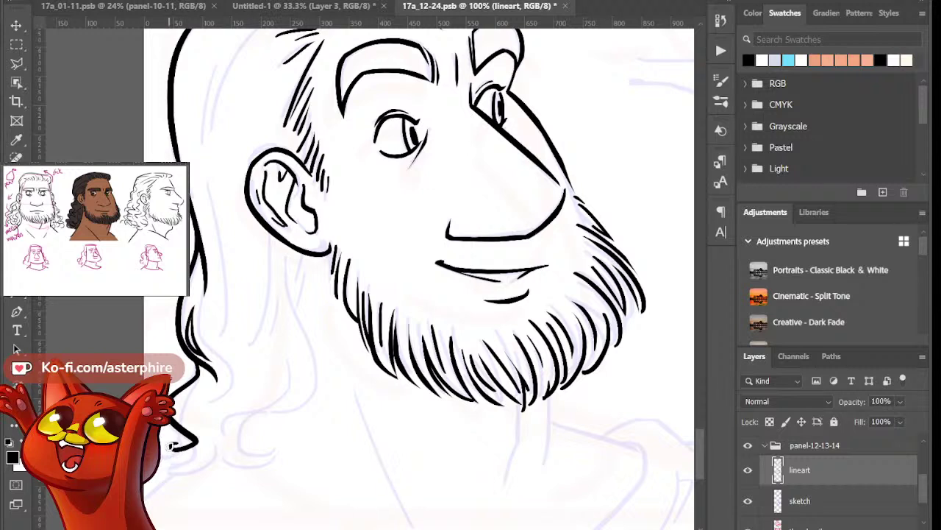
pyautogui.moveTo(172, 444)
pyautogui.mouseDown()
pyautogui.moveTo(197, 454)
pyautogui.moveTo(172, 464)
pyautogui.moveTo(195, 480)
pyautogui.moveTo(197, 457)
pyautogui.moveTo(180, 467)
pyautogui.moveTo(217, 457)
pyautogui.mouseUp()
pyautogui.hotkey('ctrl', 'z')
pyautogui.hotkey('ctrl', 'z')
# Ink the bottom edge of the long hair as two neighbouring upturned curls
pyautogui.moveTo(158, 467); pyautogui.dragTo(209, 450)
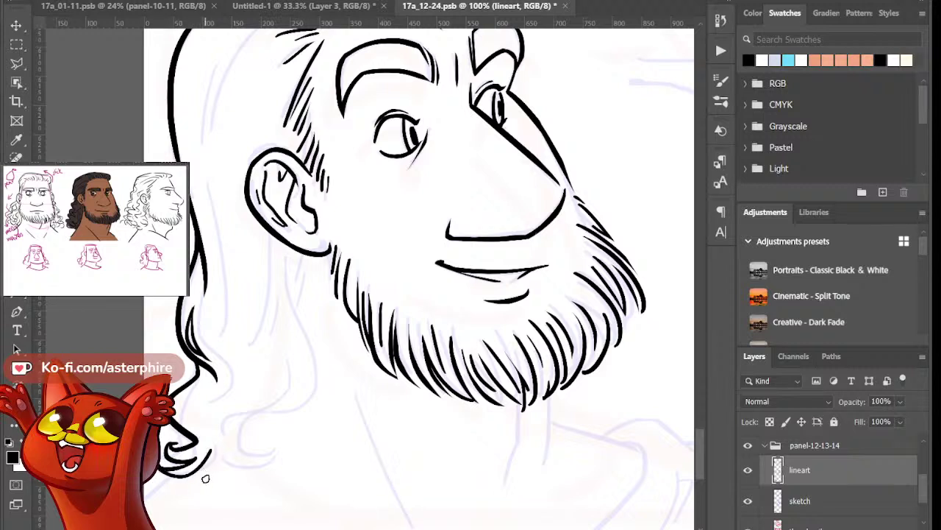
pyautogui.hotkey('ctrl', 'z')
pyautogui.moveTo(159, 468); pyautogui.dragTo(214, 455)
pyautogui.hotkey('ctrl', 'z')
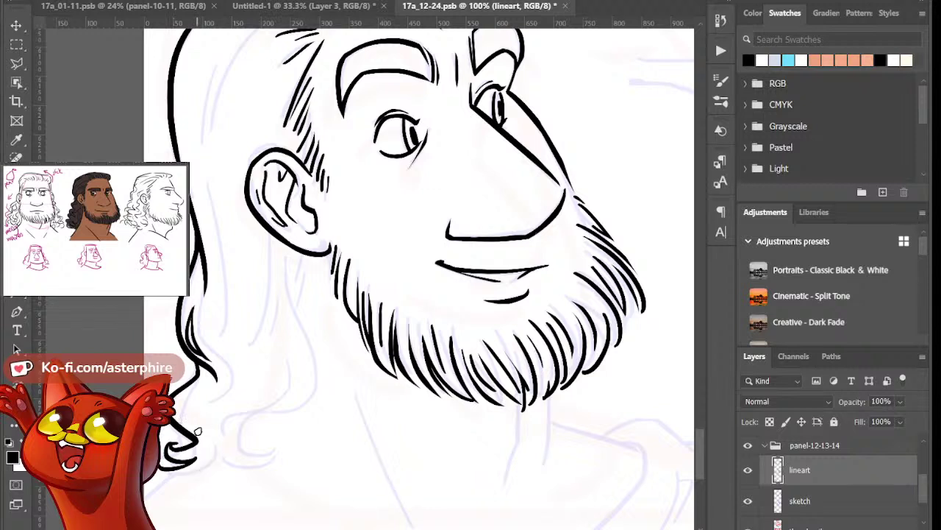
pyautogui.moveTo(160, 471); pyautogui.dragTo(215, 450)
pyautogui.hotkey('ctrl', 'z')
pyautogui.moveTo(162, 471); pyautogui.dragTo(224, 442)
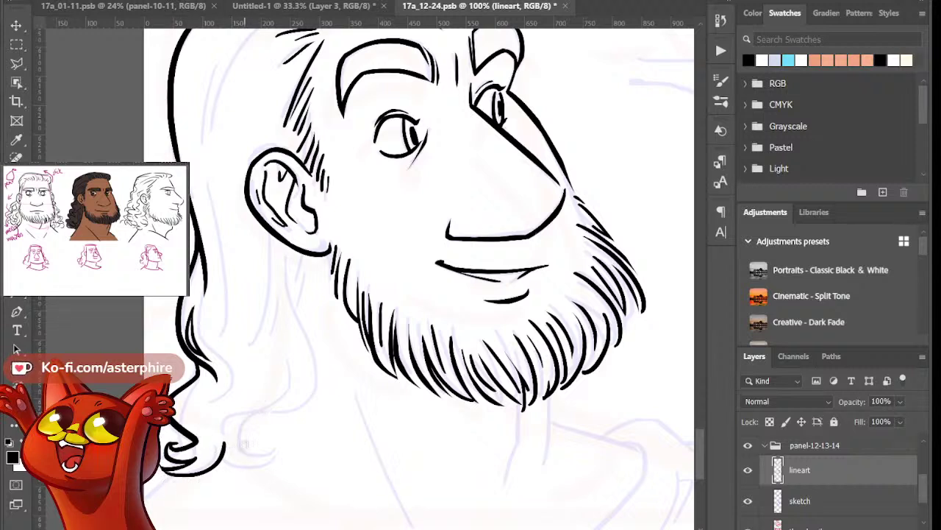
pyautogui.moveTo(225, 434); pyautogui.dragTo(231, 450)
pyautogui.moveTo(222, 444)
pyautogui.mouseDown()
pyautogui.moveTo(232, 468)
pyautogui.moveTo(277, 450)
pyautogui.mouseUp()
# Ink an S-shaped strand linking the outer lock to the curls at the hair's lower end
pyautogui.moveTo(218, 397); pyautogui.dragTo(216, 421)
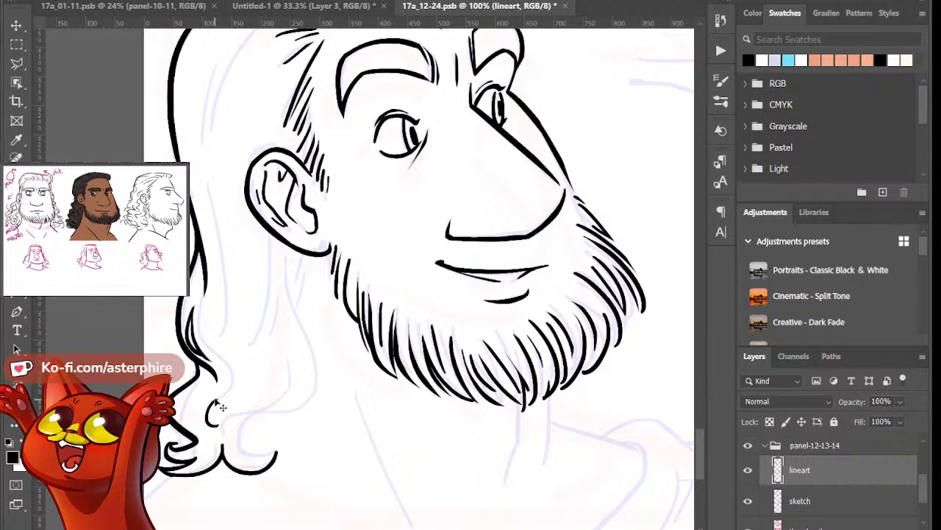
pyautogui.hotkey('ctrl', 'z')
pyautogui.moveTo(234, 379); pyautogui.dragTo(215, 422)
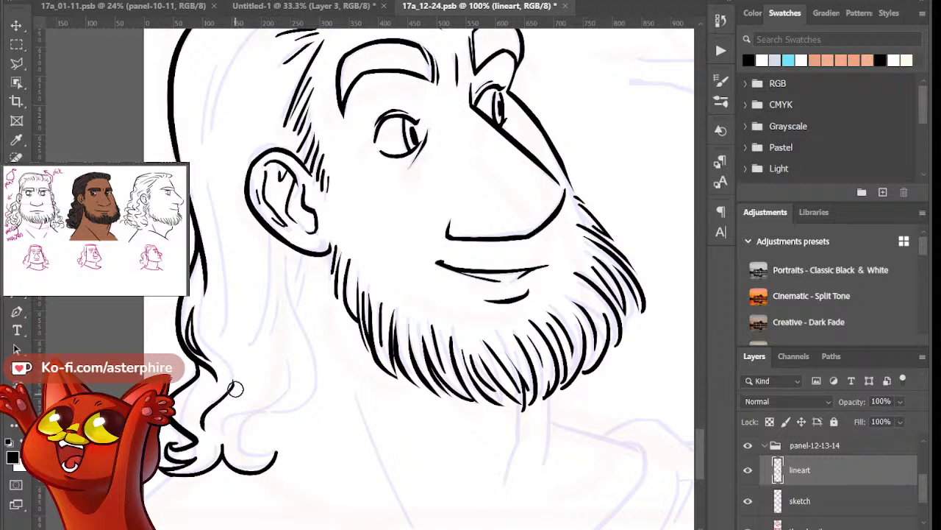
pyautogui.moveTo(229, 326); pyautogui.dragTo(249, 369)
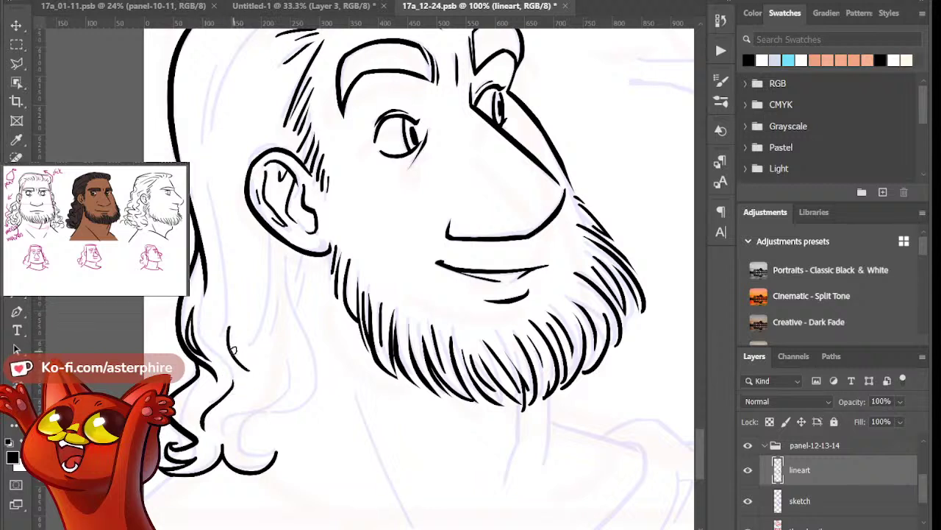
pyautogui.hotkey('ctrl', 'z')
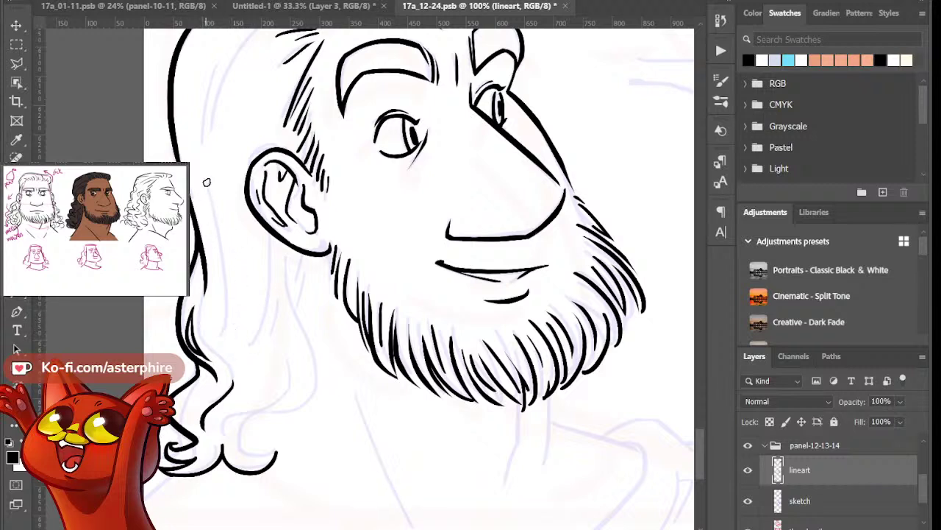
# Ink the long strand falling behind the ear and the tapered strands curving down from beneath it
pyautogui.moveTo(212, 193); pyautogui.dragTo(226, 347)
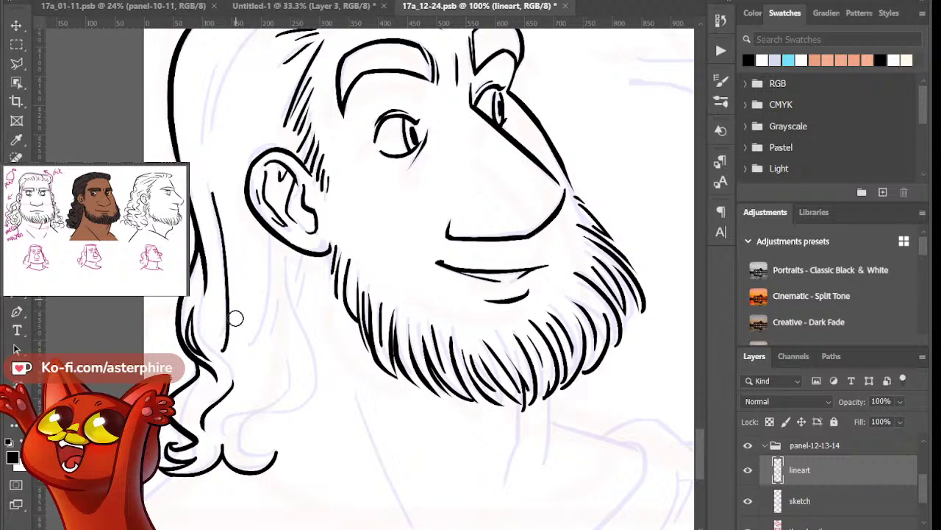
pyautogui.hotkey('ctrl', 'z')
pyautogui.moveTo(273, 238); pyautogui.dragTo(265, 305)
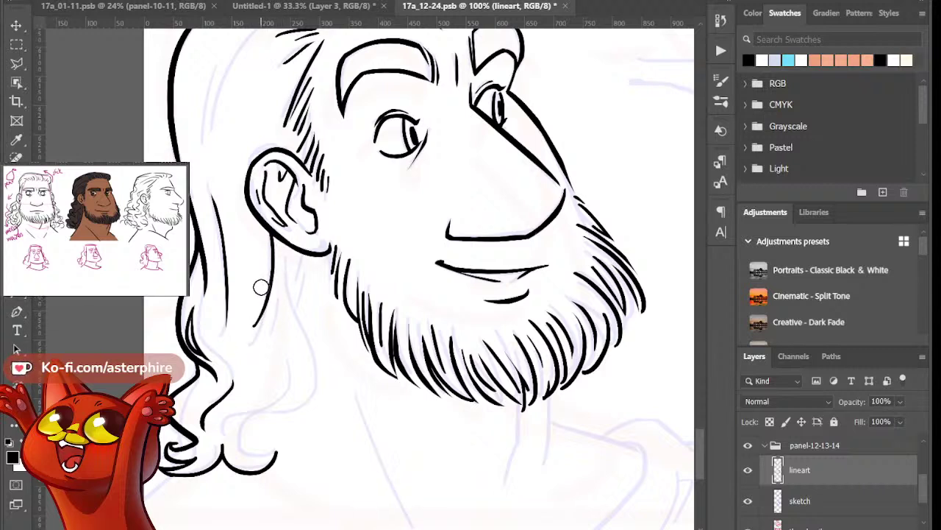
pyautogui.moveTo(270, 330); pyautogui.dragTo(259, 375)
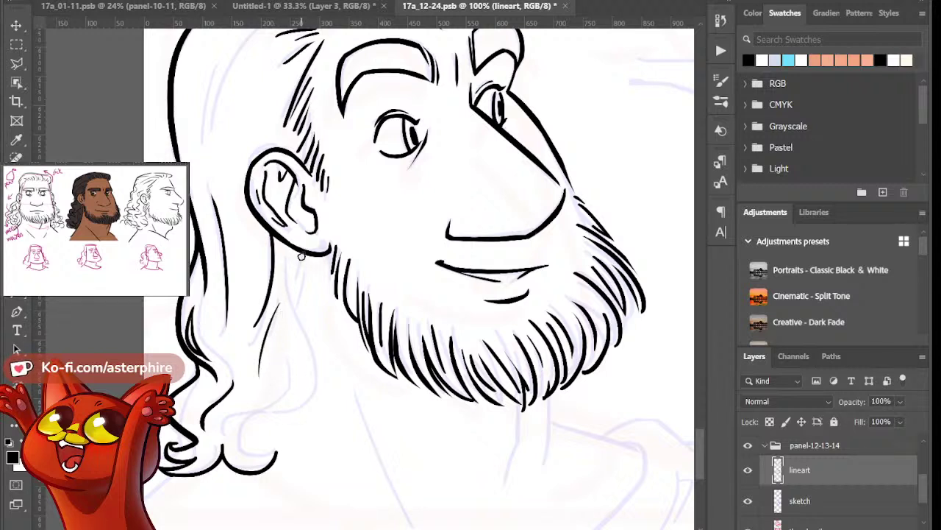
# Ink the hairs under the earlobe and the wavy front edge of the lock hanging beside the neck
pyautogui.moveTo(304, 256); pyautogui.dragTo(296, 326)
pyautogui.hotkey('ctrl', 'z')
pyautogui.moveTo(289, 278)
pyautogui.mouseDown()
pyautogui.moveTo(315, 357)
pyautogui.moveTo(298, 419)
pyautogui.mouseUp()
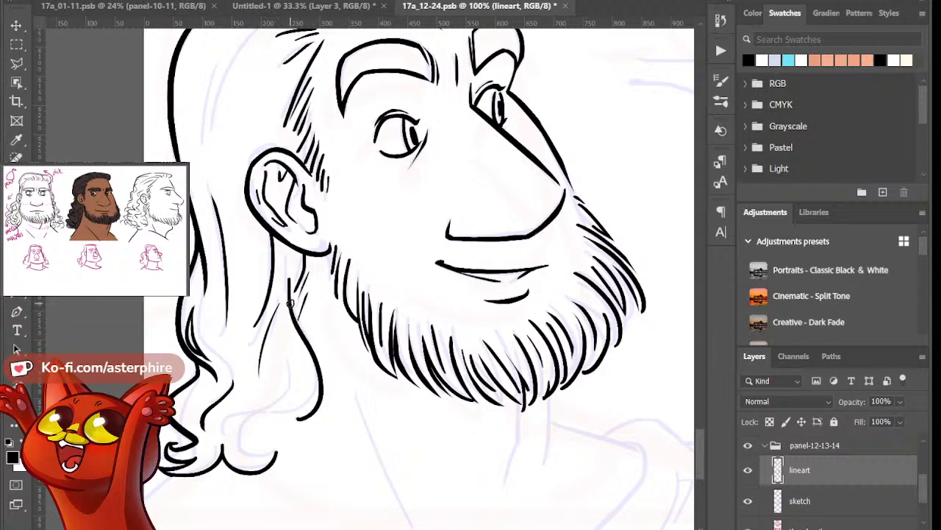
# Ink the wavy front edge of the lock beside the neck and thicken its lower bend with a second stroke
pyautogui.hotkey('ctrl', 'z')
pyautogui.moveTo(286, 273)
pyautogui.mouseDown()
pyautogui.moveTo(299, 420)
pyautogui.moveTo(304, 329)
pyautogui.moveTo(298, 401)
pyautogui.mouseUp()
pyautogui.hotkey('ctrl', 'z')
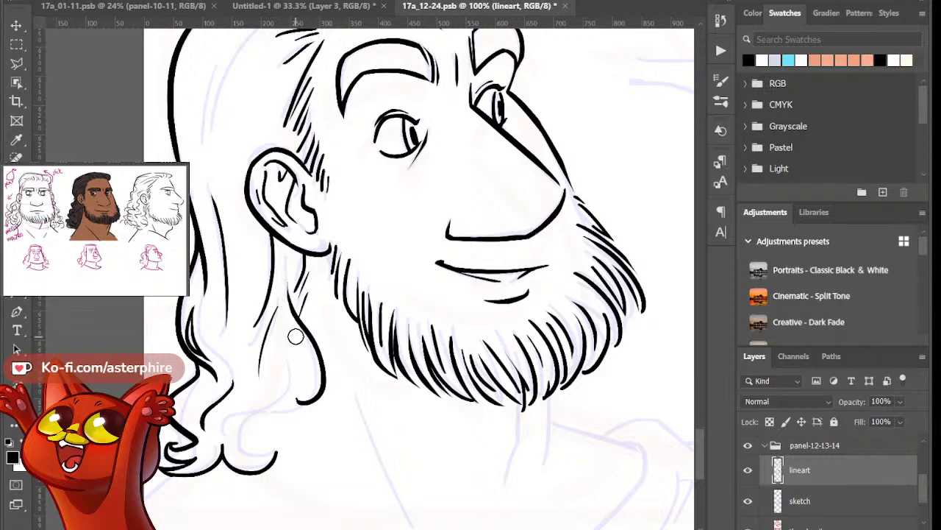
pyautogui.hotkey('ctrl', 'z')
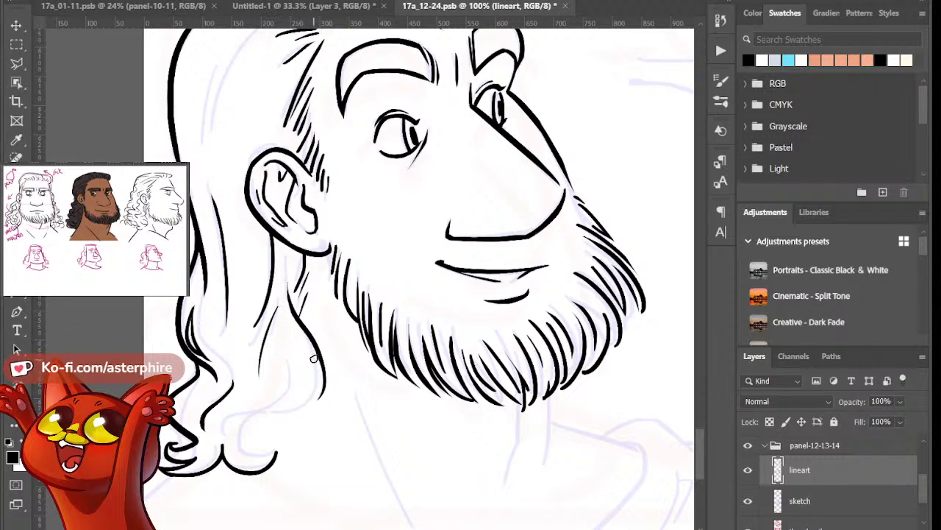
pyautogui.moveTo(318, 346); pyautogui.dragTo(288, 405)
pyautogui.hotkey('ctrl', 'z')
pyautogui.moveTo(317, 348); pyautogui.dragTo(296, 397)
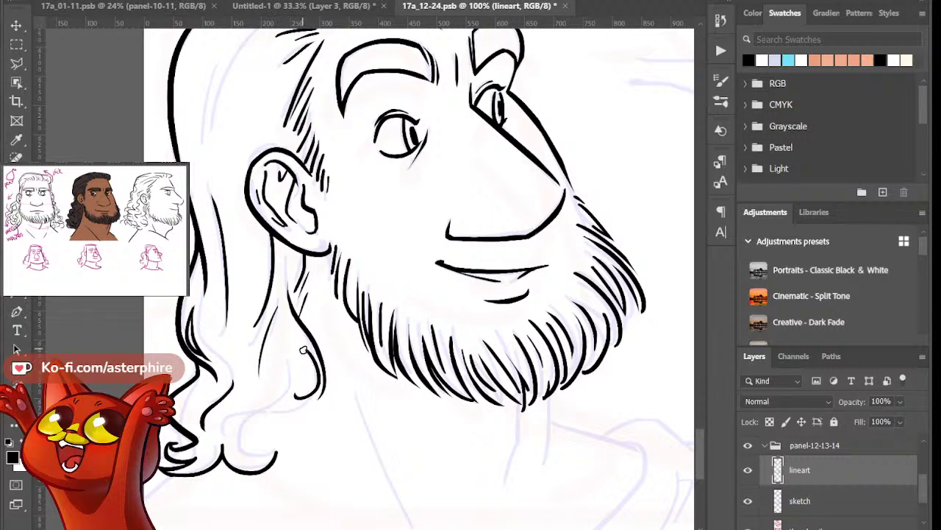
# Ink the lock's lower bend sweeping inward beneath it and clean up the outside edge of the line
pyautogui.moveTo(308, 349)
pyautogui.mouseDown()
pyautogui.moveTo(298, 383)
pyautogui.moveTo(312, 364)
pyautogui.moveTo(308, 350)
pyautogui.moveTo(295, 405)
pyautogui.moveTo(310, 372)
pyautogui.moveTo(298, 344)
pyautogui.moveTo(285, 399)
pyautogui.moveTo(300, 360)
pyautogui.moveTo(291, 398)
pyautogui.moveTo(303, 379)
pyautogui.moveTo(306, 394)
pyautogui.moveTo(328, 385)
pyautogui.moveTo(324, 376)
pyautogui.moveTo(272, 427)
pyautogui.mouseUp()
pyautogui.hotkey('ctrl', 'z')
pyautogui.press('e')
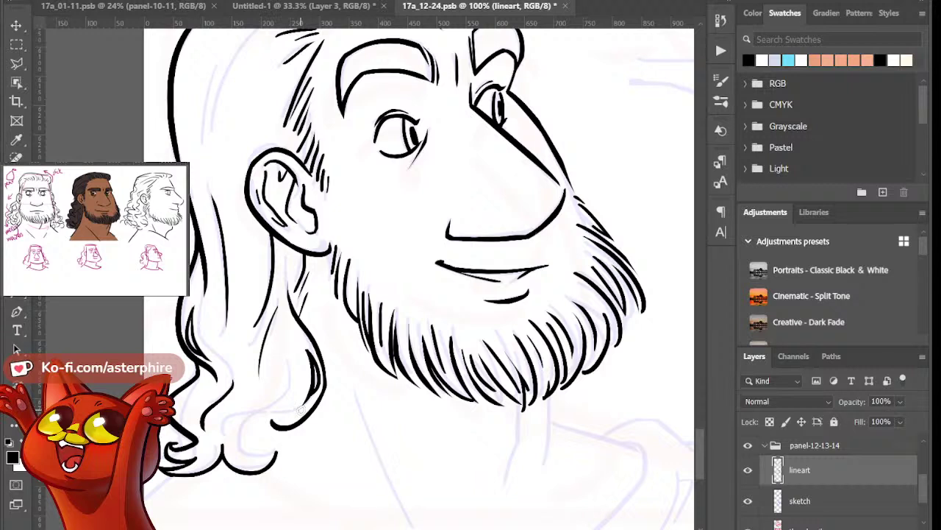
pyautogui.hotkey('ctrl', 'z')
pyautogui.moveTo(324, 366)
pyautogui.mouseDown()
pyautogui.moveTo(325, 379)
pyautogui.moveTo(265, 401)
pyautogui.mouseUp()
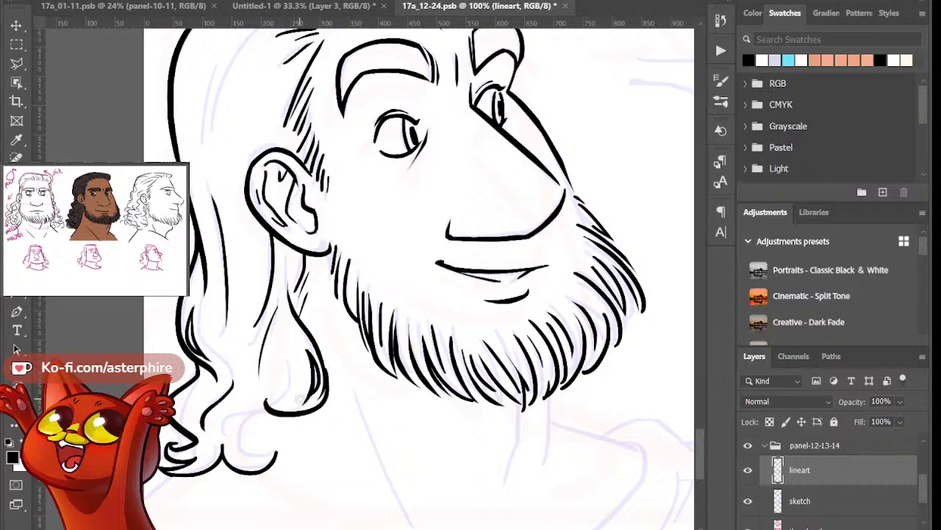
pyautogui.hotkey('ctrl', 'z')
pyautogui.moveTo(323, 365); pyautogui.dragTo(261, 400)
pyautogui.press('e')
pyautogui.moveTo(331, 357); pyautogui.dragTo(331, 412)
pyautogui.press('b')
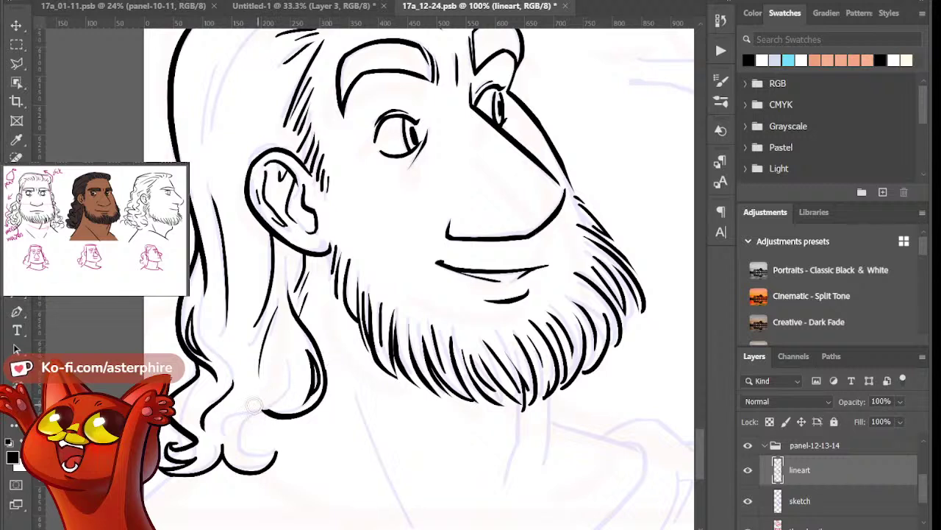
# Ink the wave running from the lock's lower bend down into the upturned curl at the hair's end
pyautogui.moveTo(284, 415); pyautogui.dragTo(274, 463)
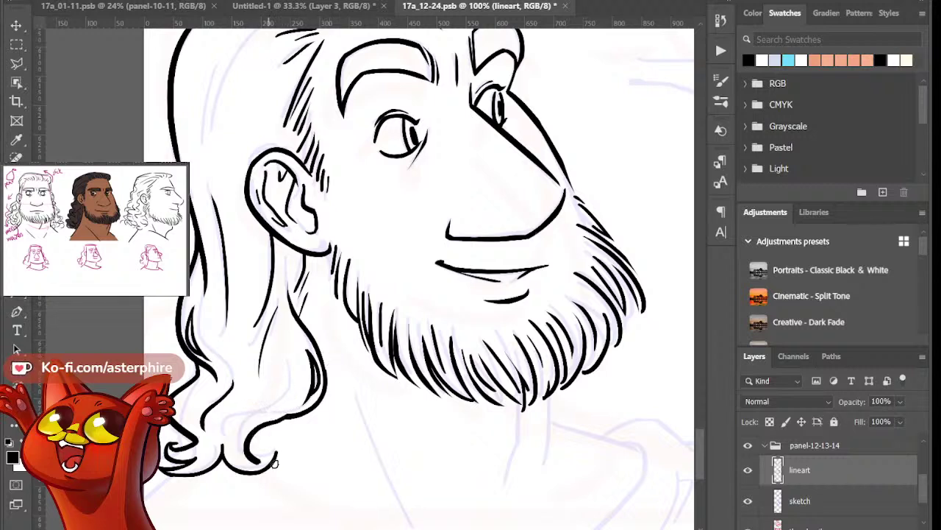
pyautogui.hotkey('ctrl', 'z')
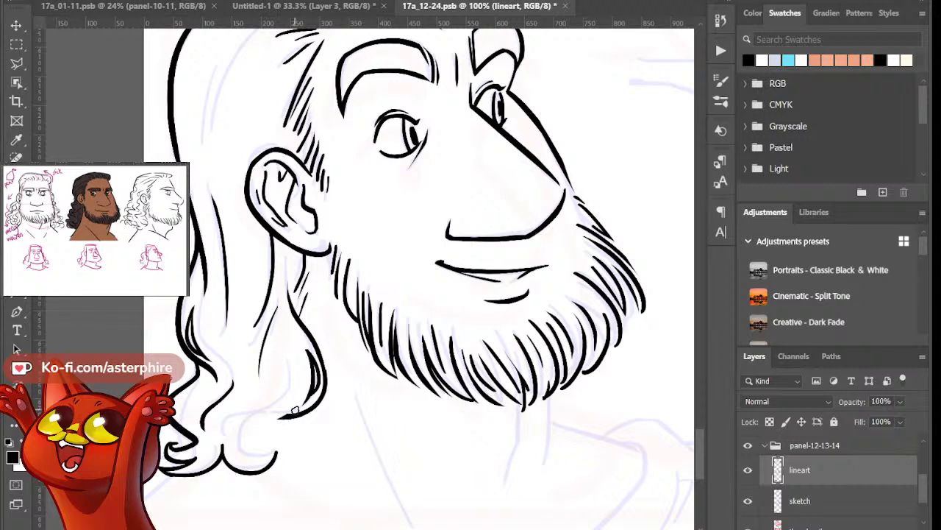
pyautogui.press('e')
pyautogui.moveTo(295, 406)
pyautogui.mouseDown()
pyautogui.moveTo(267, 413)
pyautogui.moveTo(275, 450)
pyautogui.mouseUp()
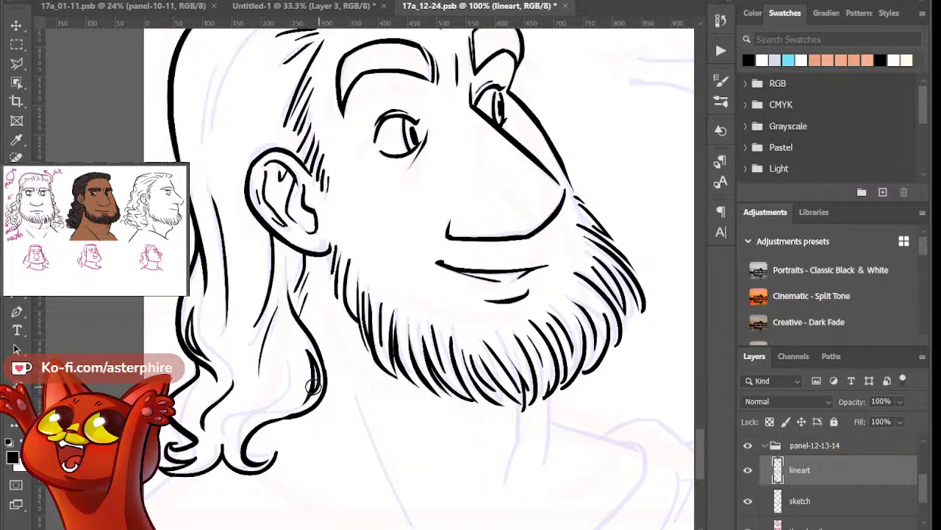
# Ink a curved inner strand following the bend of the front lock down towards the curls
pyautogui.moveTo(282, 361); pyautogui.dragTo(236, 432)
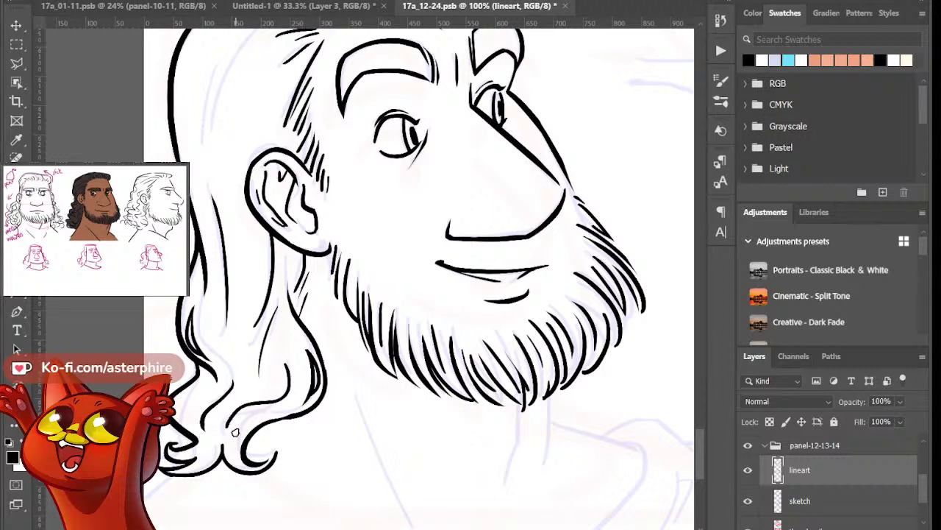
pyautogui.press('e')
pyautogui.moveTo(226, 414)
pyautogui.mouseDown()
pyautogui.moveTo(267, 402)
pyautogui.moveTo(253, 407)
pyautogui.mouseUp()
pyautogui.hotkey('ctrl', 'z')
pyautogui.press('e')
# Ink a long curved strand sweeping back from the temple hairline over the side of the head and thicken its lower part
pyautogui.scroll(3, 698, 436)
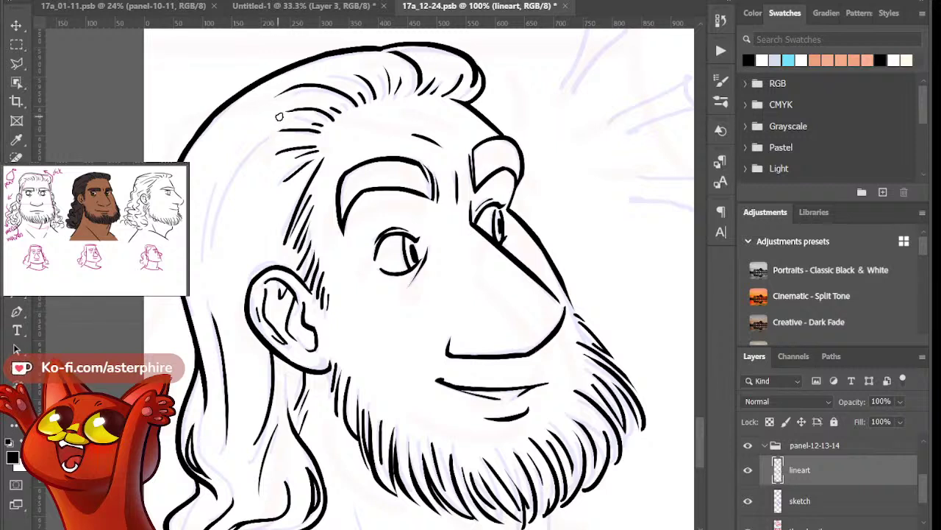
pyautogui.moveTo(279, 117); pyautogui.dragTo(193, 278)
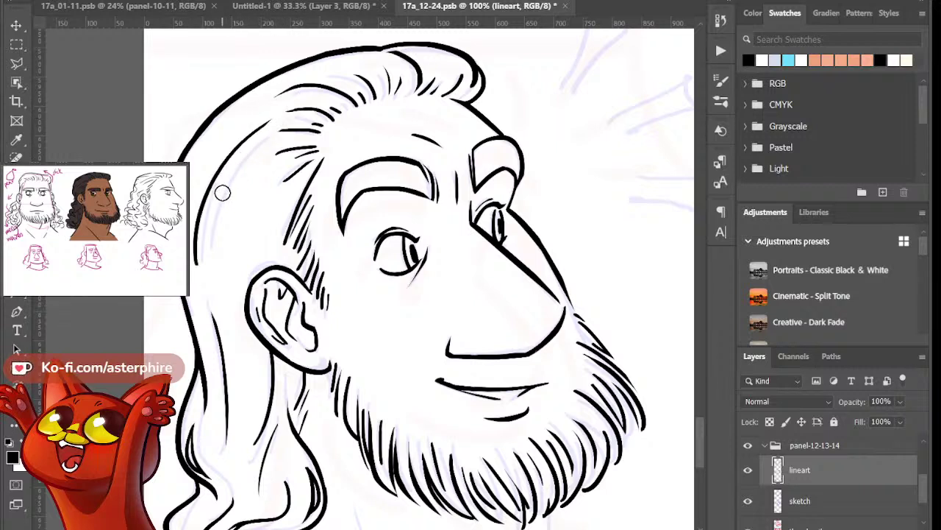
pyautogui.moveTo(215, 195); pyautogui.dragTo(201, 255)
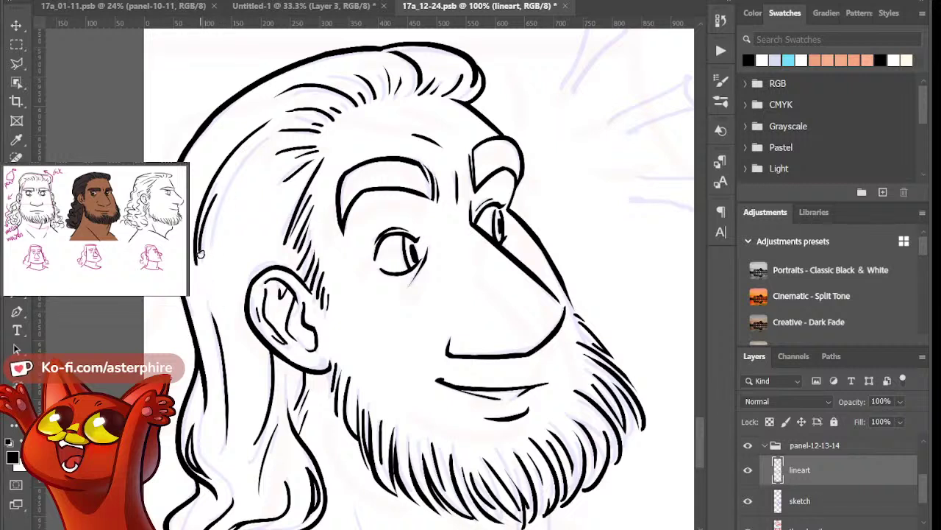
pyautogui.press('e')
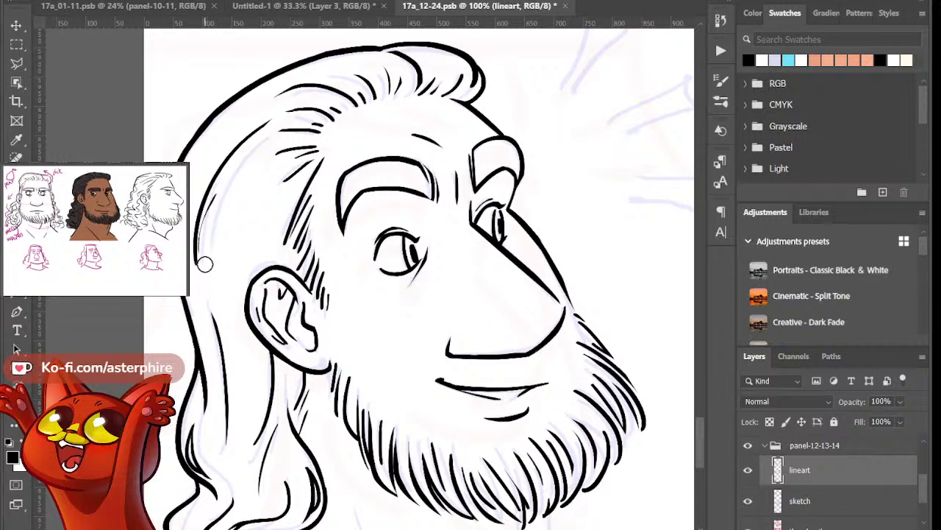
# Ink the short shoulder line under the hair curls and the long diagonal neck line below the jaw
pyautogui.hotkey('ctrl', '-')
pyautogui.hotkey('ctrl', '-')
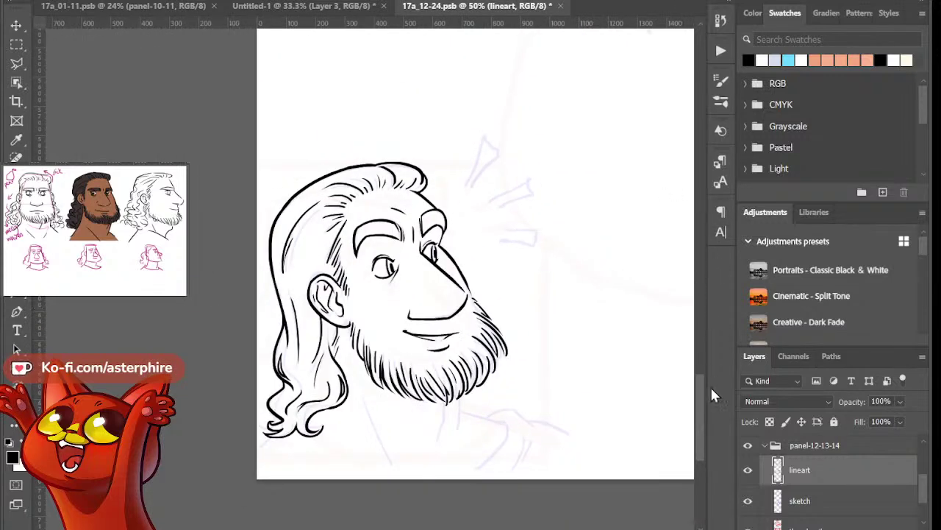
pyautogui.moveTo(703, 388)
pyautogui.mouseDown()
pyautogui.moveTo(703, 405)
pyautogui.moveTo(705, 396)
pyautogui.mouseUp()
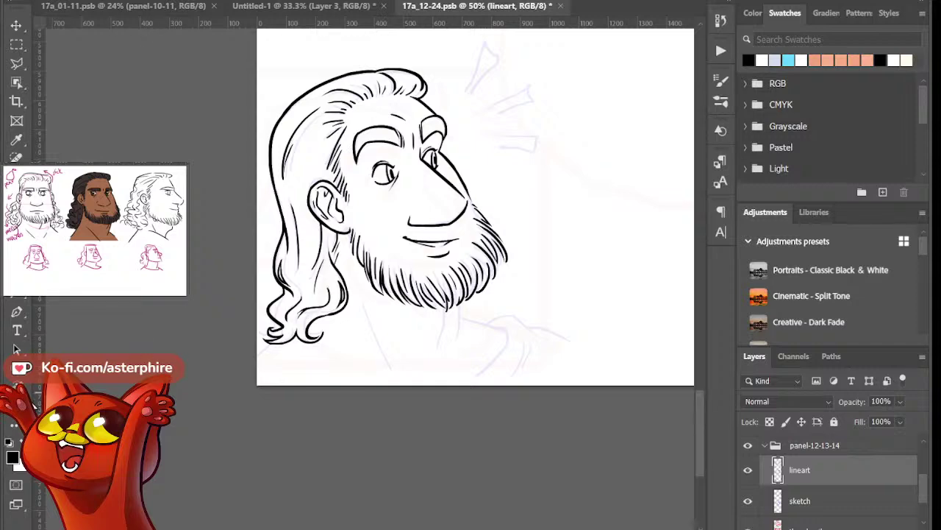
pyautogui.scroll(1, 389, 308)
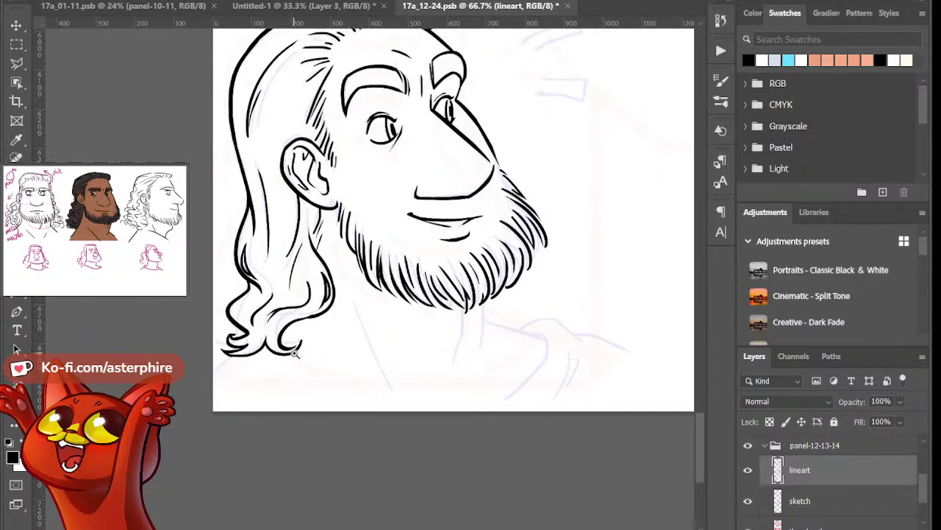
pyautogui.scroll(1, 294, 353)
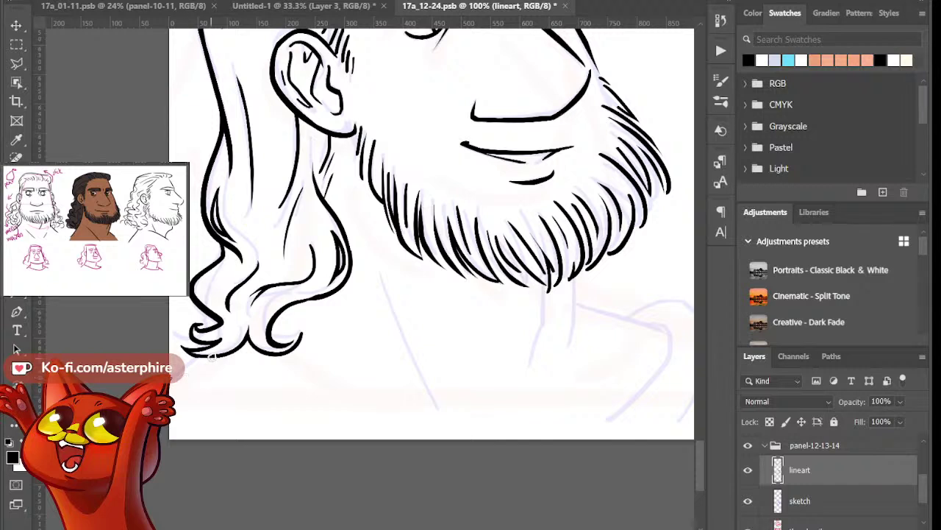
pyautogui.moveTo(204, 356); pyautogui.dragTo(171, 388)
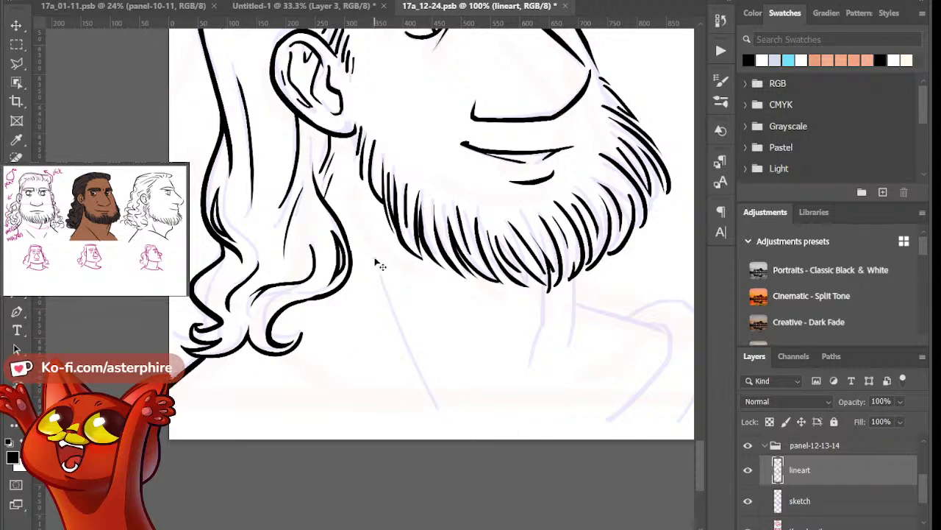
pyautogui.moveTo(373, 245); pyautogui.dragTo(448, 426)
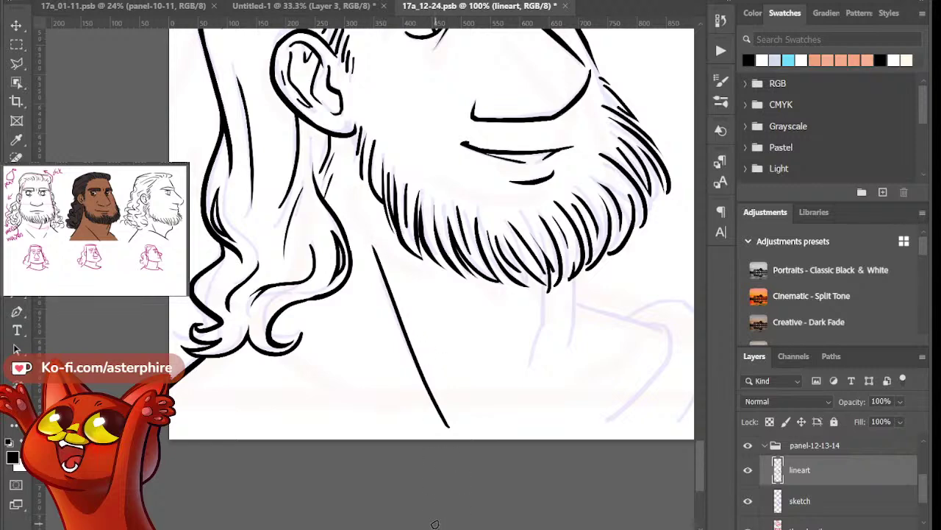
# Ink the short bent throat line beneath the chin and the front edge of the neck beside it
pyautogui.hscroll(4, 435, 497)
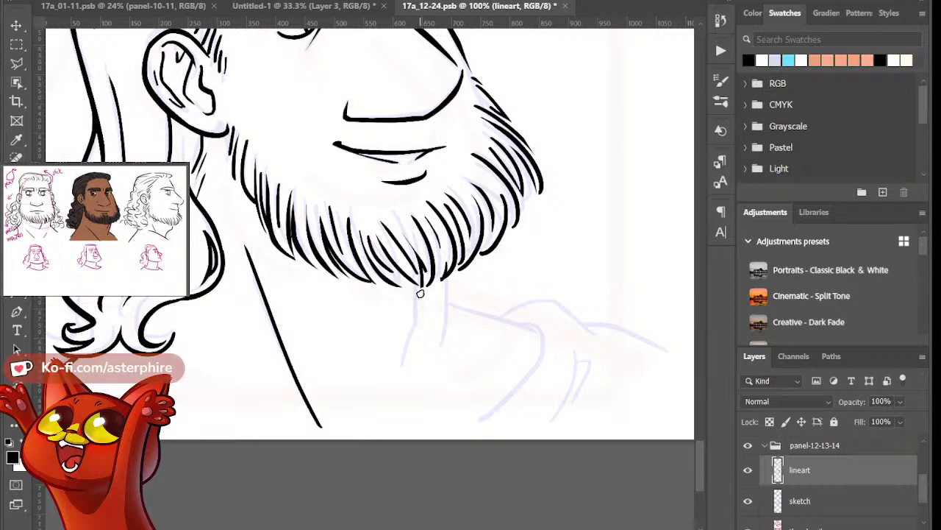
pyautogui.moveTo(420, 292); pyautogui.dragTo(389, 375)
pyautogui.hotkey('ctrl', 'z')
pyautogui.moveTo(420, 292); pyautogui.dragTo(395, 394)
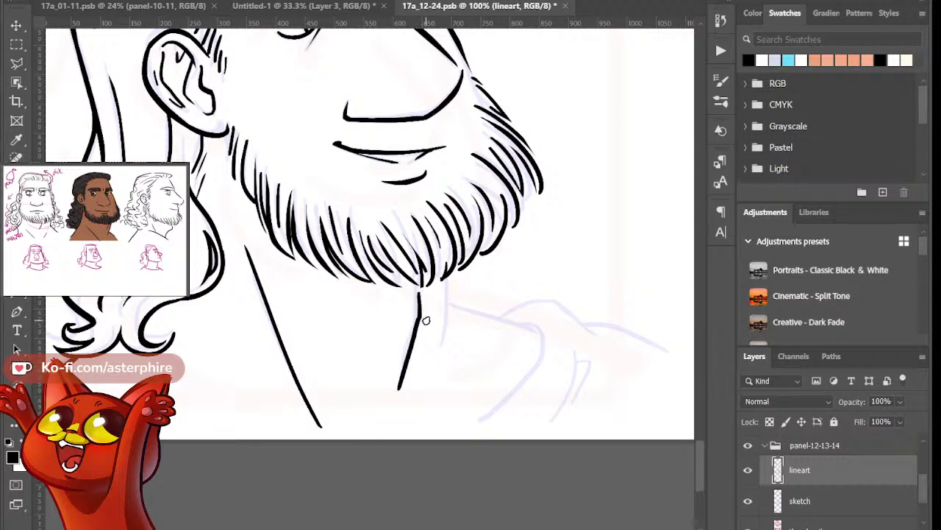
pyautogui.hotkey('ctrl', 'z')
pyautogui.hotkey('ctrl', 'z')
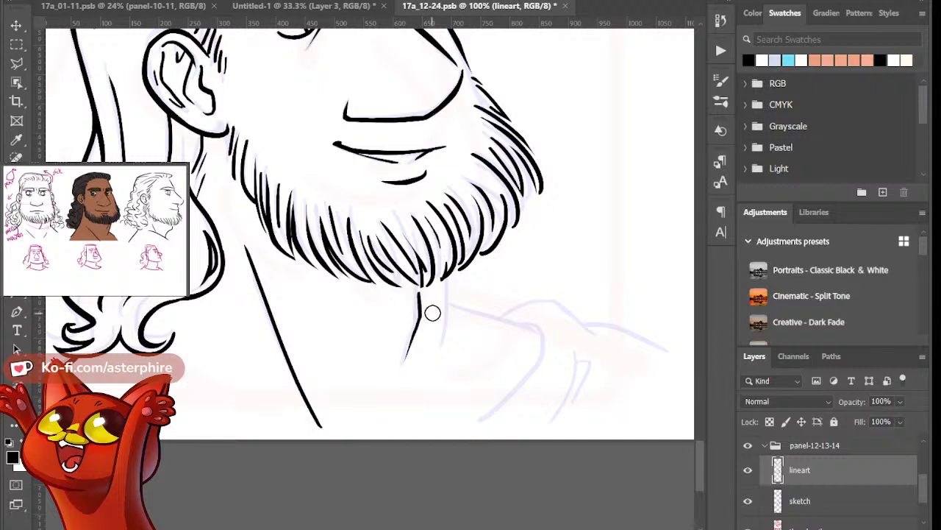
pyautogui.moveTo(451, 274); pyautogui.dragTo(434, 384)
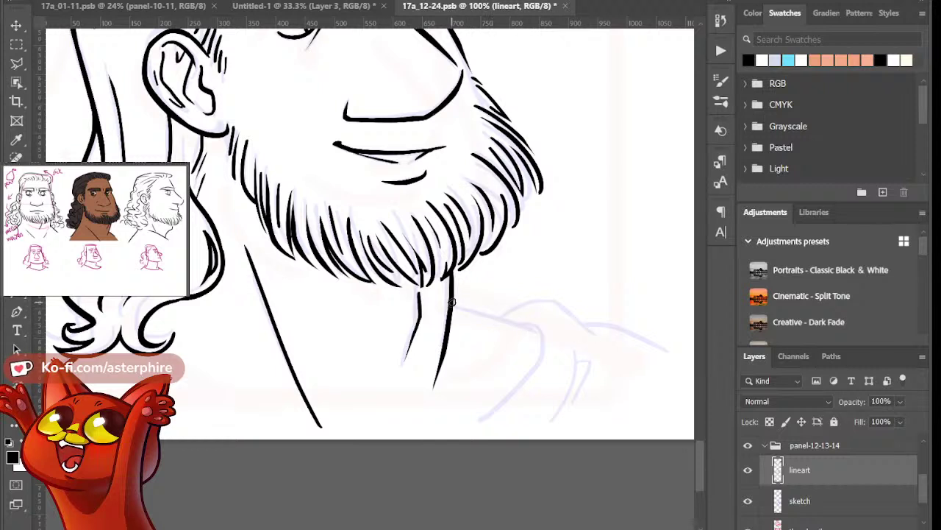
# Ink the line sloping from the neck to the collar corner and the collar edge curving down from it
pyautogui.moveTo(452, 302)
pyautogui.mouseDown()
pyautogui.moveTo(587, 347)
pyautogui.moveTo(546, 323)
pyautogui.moveTo(554, 347)
pyautogui.moveTo(585, 339)
pyautogui.mouseUp()
pyautogui.press('b')
pyautogui.moveTo(527, 324)
pyautogui.mouseDown()
pyautogui.moveTo(536, 323)
pyautogui.moveTo(515, 412)
pyautogui.mouseUp()
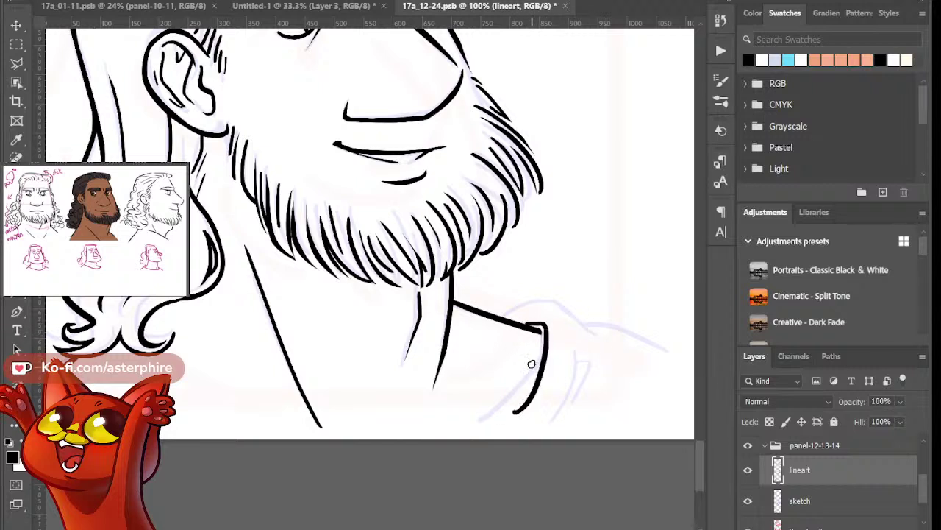
pyautogui.hotkey('ctrl', 'z')
pyautogui.moveTo(540, 330); pyautogui.dragTo(484, 416)
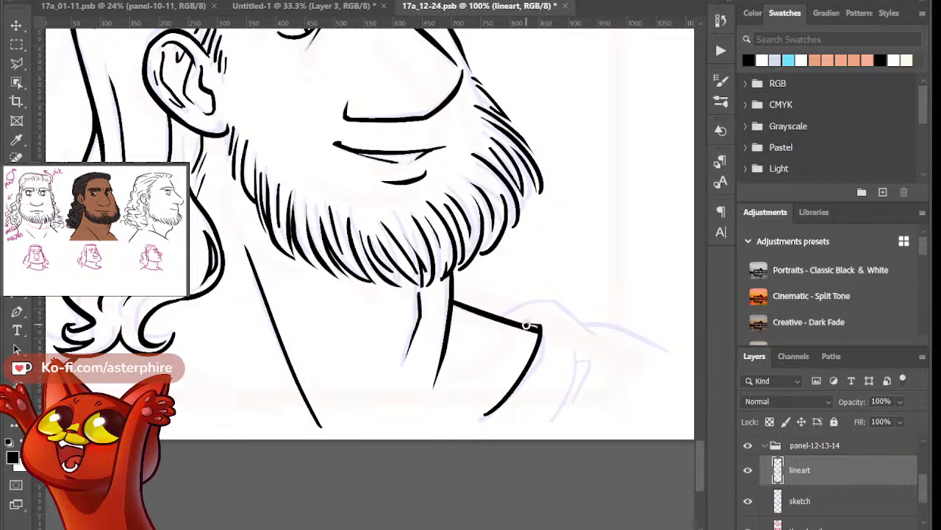
# Ink the raised fold of cloth behind the collar and the shoulder line sloping away from it
pyautogui.moveTo(502, 317)
pyautogui.mouseDown()
pyautogui.moveTo(543, 301)
pyautogui.moveTo(589, 316)
pyautogui.moveTo(622, 356)
pyautogui.mouseUp()
pyautogui.hotkey('ctrl', 'z')
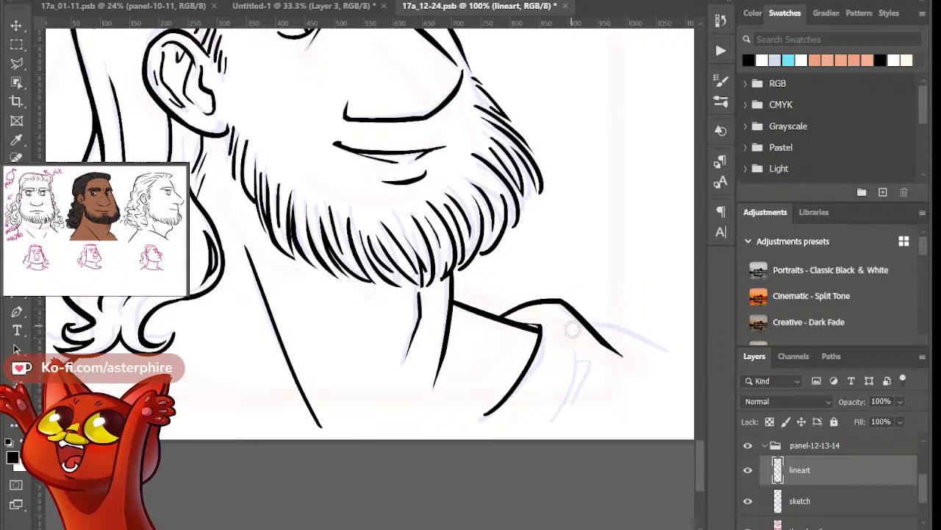
pyautogui.moveTo(589, 324); pyautogui.dragTo(704, 363)
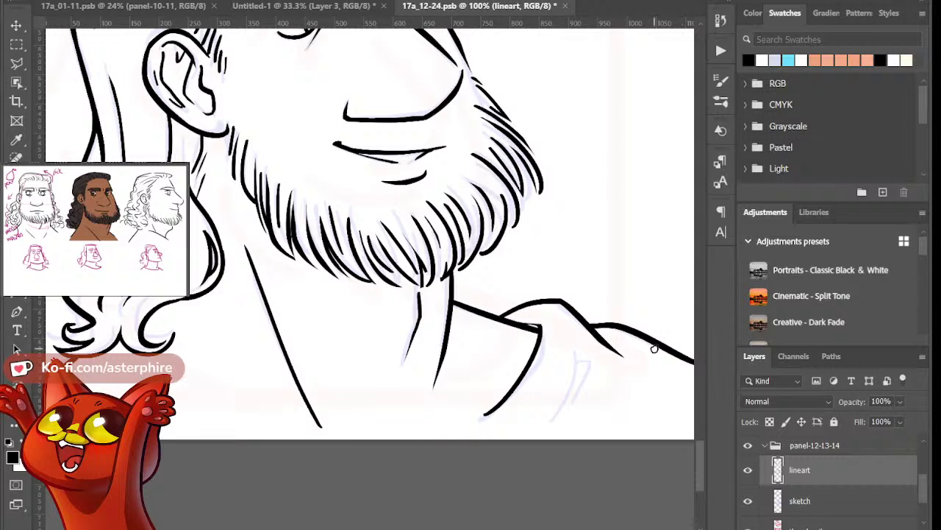
# Ink a small pointed cloth fold on the shirt below the shoulder
pyautogui.moveTo(547, 410); pyautogui.dragTo(594, 387)
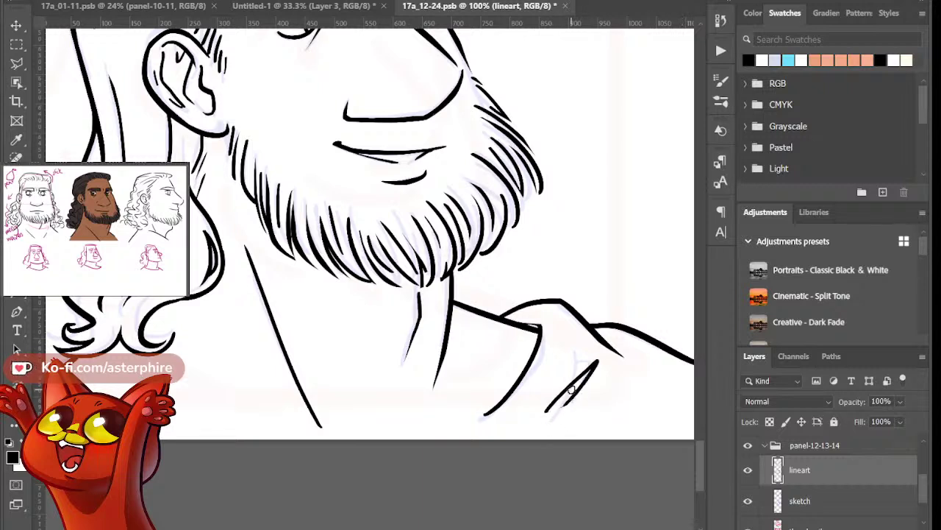
pyautogui.hotkey('ctrl', 'z')
pyautogui.moveTo(547, 411); pyautogui.dragTo(595, 387)
pyautogui.hotkey('ctrl', 'z')
pyautogui.moveTo(556, 416); pyautogui.dragTo(584, 372)
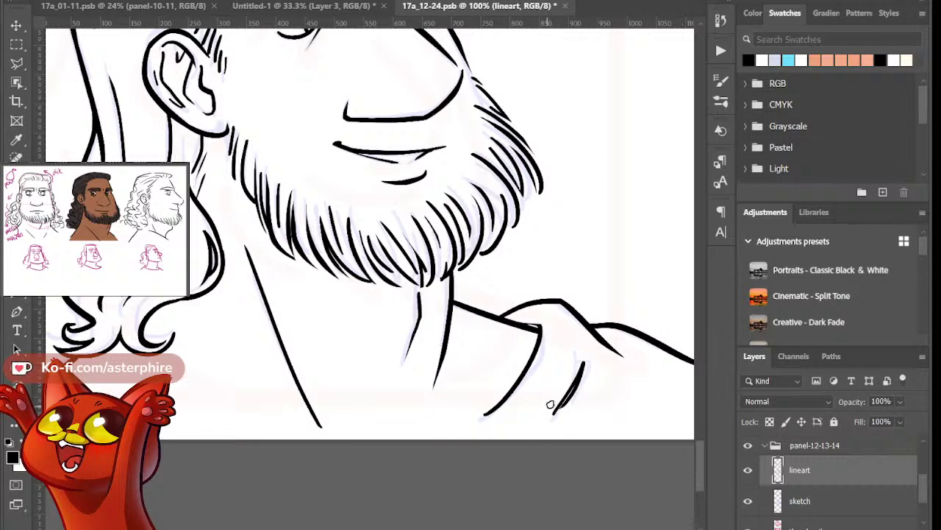
pyautogui.hotkey('ctrl', 'z')
pyautogui.moveTo(556, 415); pyautogui.dragTo(585, 402)
pyautogui.press('e')
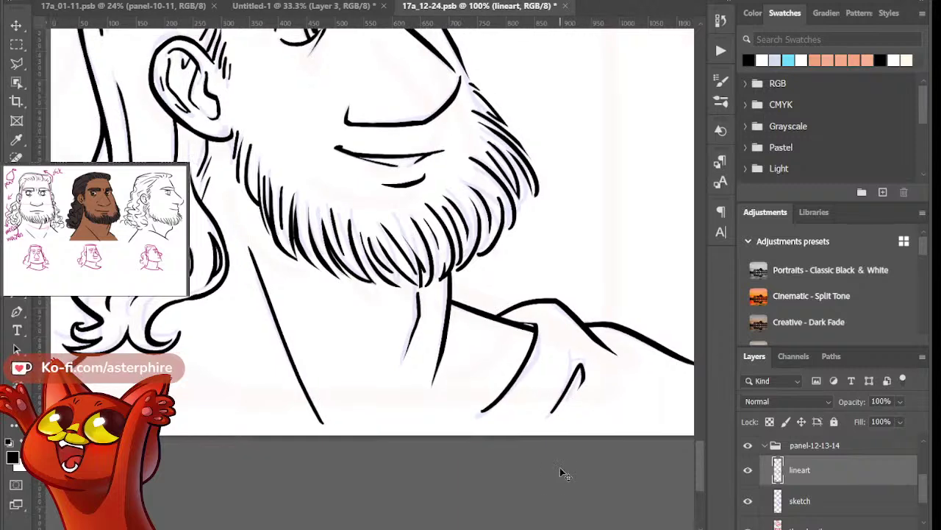
# Delete the portrait lines on the lineart layer that extend past the panel's lower border and its right-hand border at the shoulder
pyautogui.hotkey('ctrl', '-')
pyautogui.hotkey('ctrl', '-')
pyautogui.hotkey('ctrl', '-')
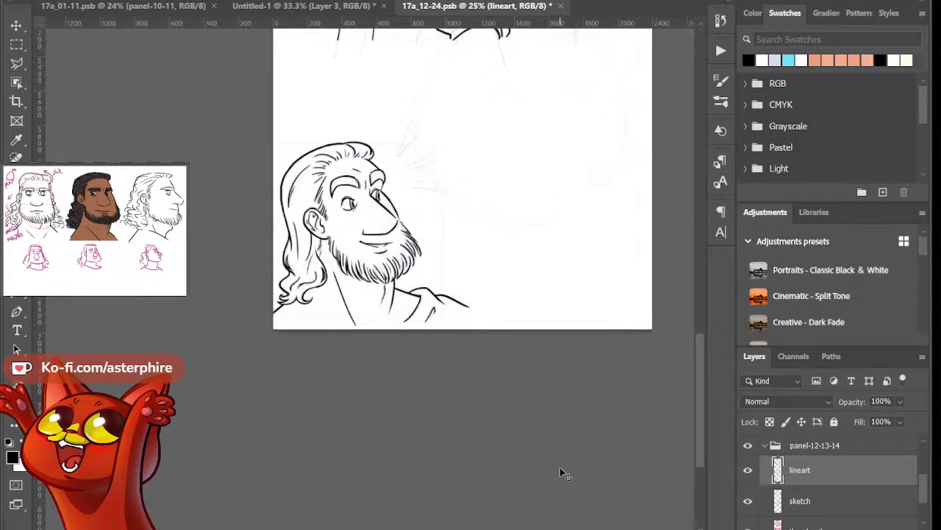
pyautogui.click(16, 44)
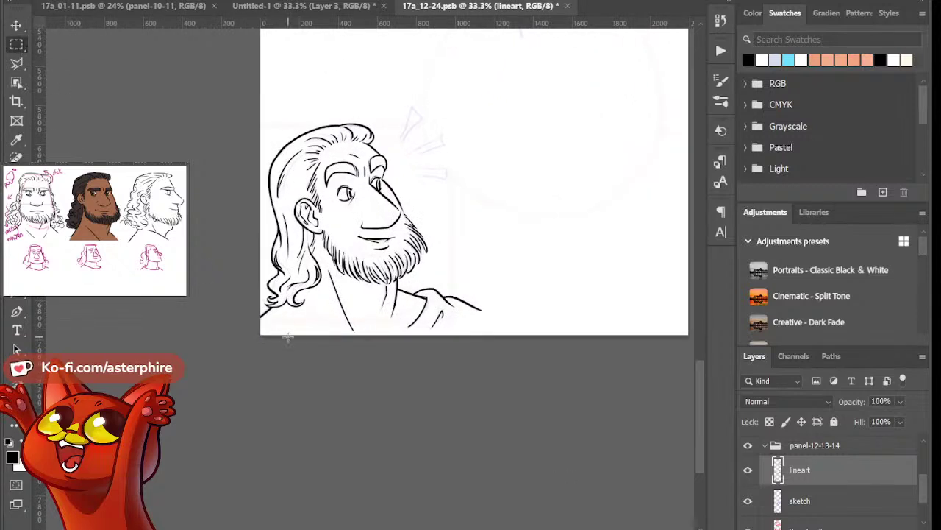
pyautogui.moveTo(257, 324); pyautogui.dragTo(481, 397)
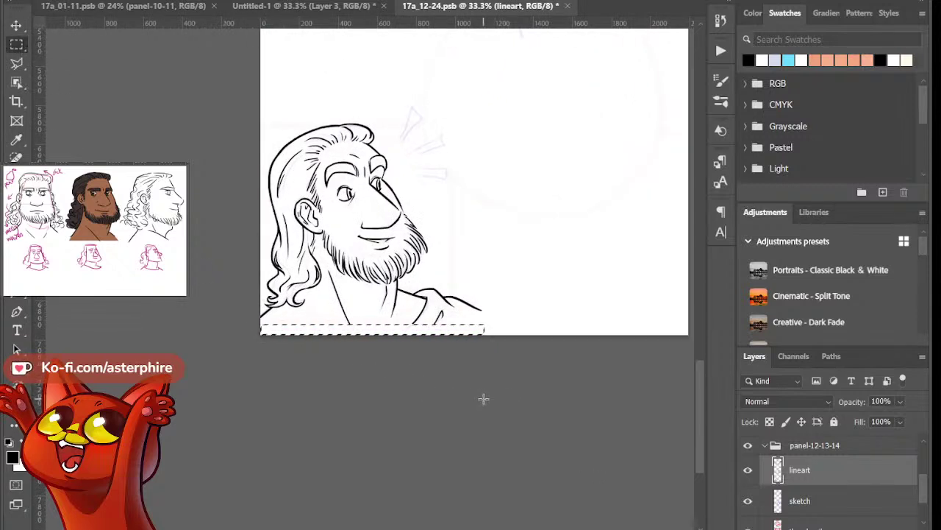
pyautogui.moveTo(456, 162); pyautogui.dragTo(527, 345)
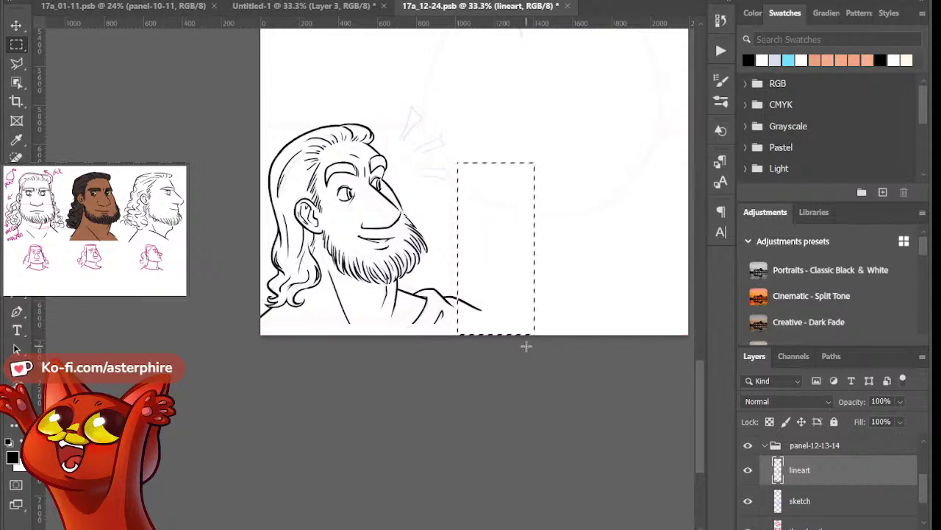
pyautogui.press('Delete')
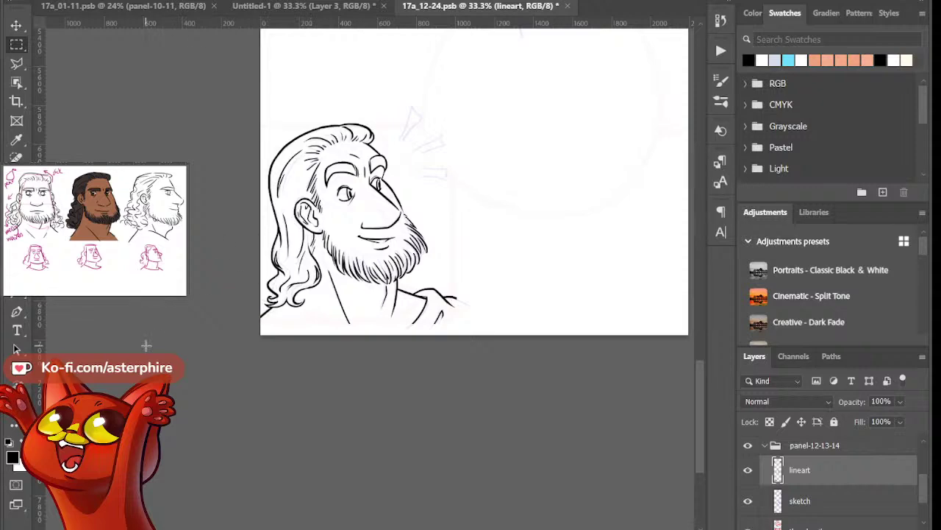
# Try to ink the long edge of the uppermost emphasis mark beside the bearded man's forehead
pyautogui.press('z')
pyautogui.click(385, 164)
pyautogui.click(440, 114)
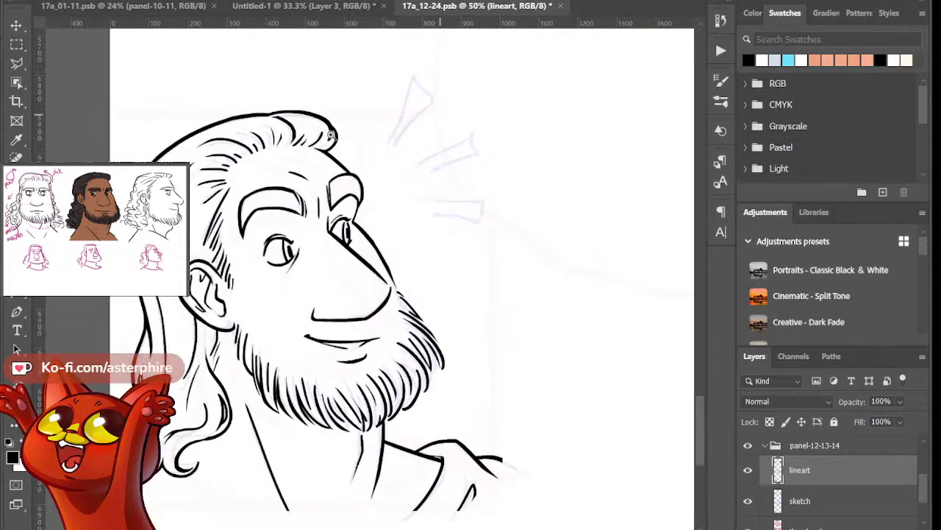
pyautogui.click(331, 135)
pyautogui.moveTo(420, 81); pyautogui.dragTo(389, 147)
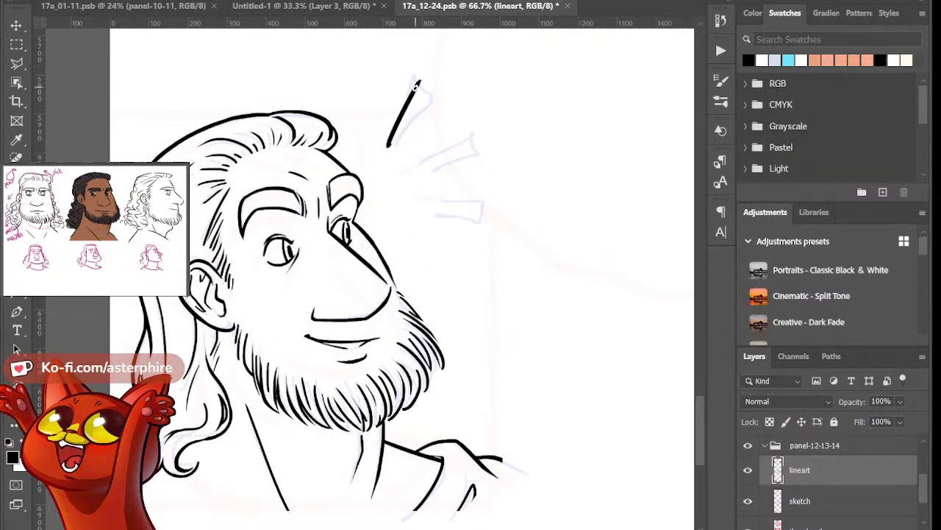
pyautogui.hotkey('ctrl', 'z')
pyautogui.moveTo(418, 74); pyautogui.dragTo(387, 147)
pyautogui.hotkey('ctrl', 'z')
# Save the document and collapse the panel-12-13-14 layer group
pyautogui.hotkey('ctrl', '-')
pyautogui.hotkey('ctrl', '-')
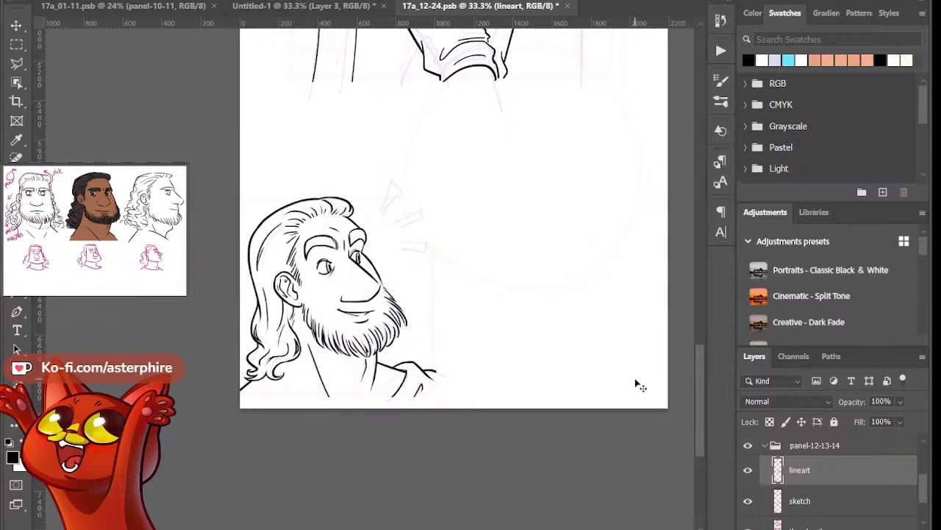
pyautogui.hotkey('ctrl', 's')
pyautogui.hotkey('ctrl', '0')
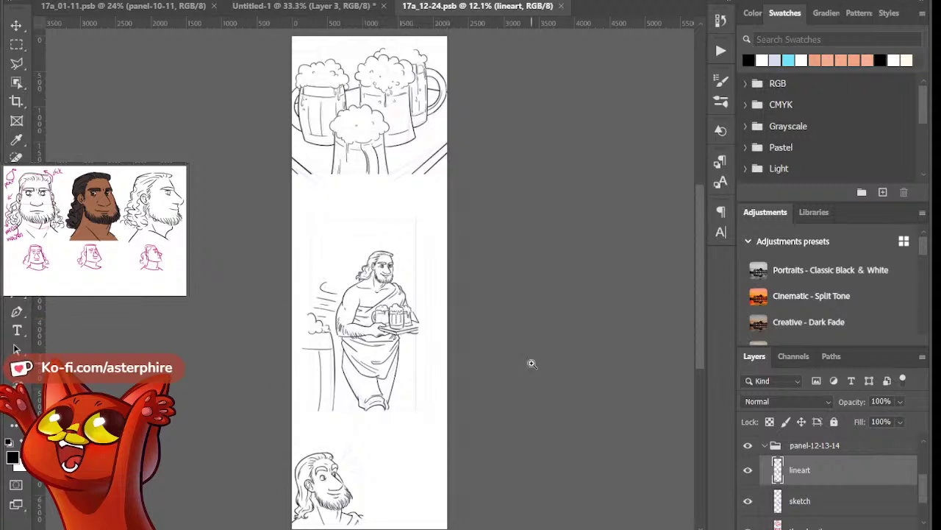
pyautogui.moveTo(928, 491)
pyautogui.mouseDown()
pyautogui.moveTo(928, 462)
pyautogui.moveTo(924, 481)
pyautogui.mouseUp()
pyautogui.click(766, 511)
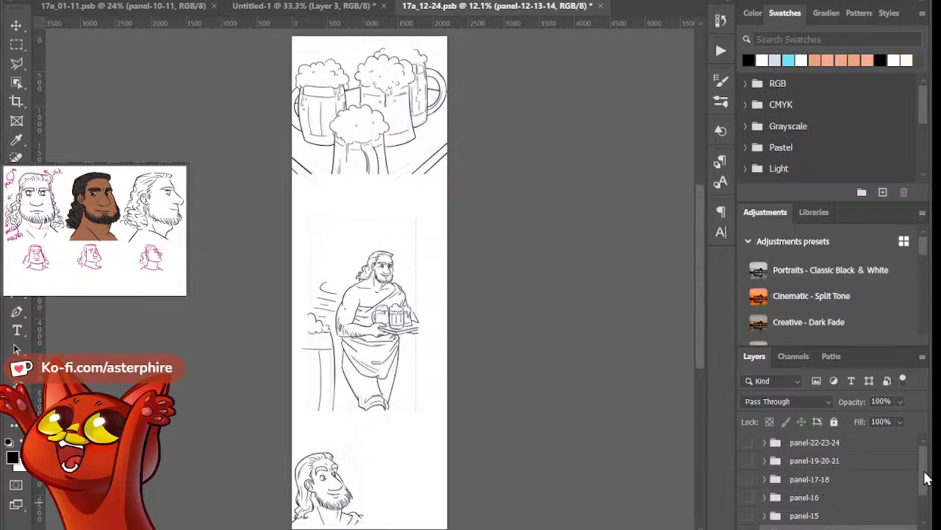
pyautogui.moveTo(924, 473); pyautogui.dragTo(900, 358)
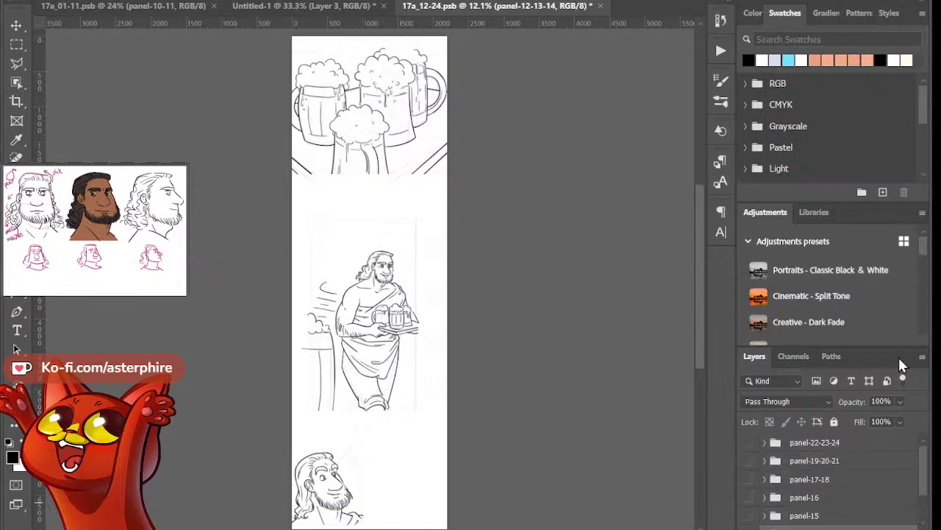